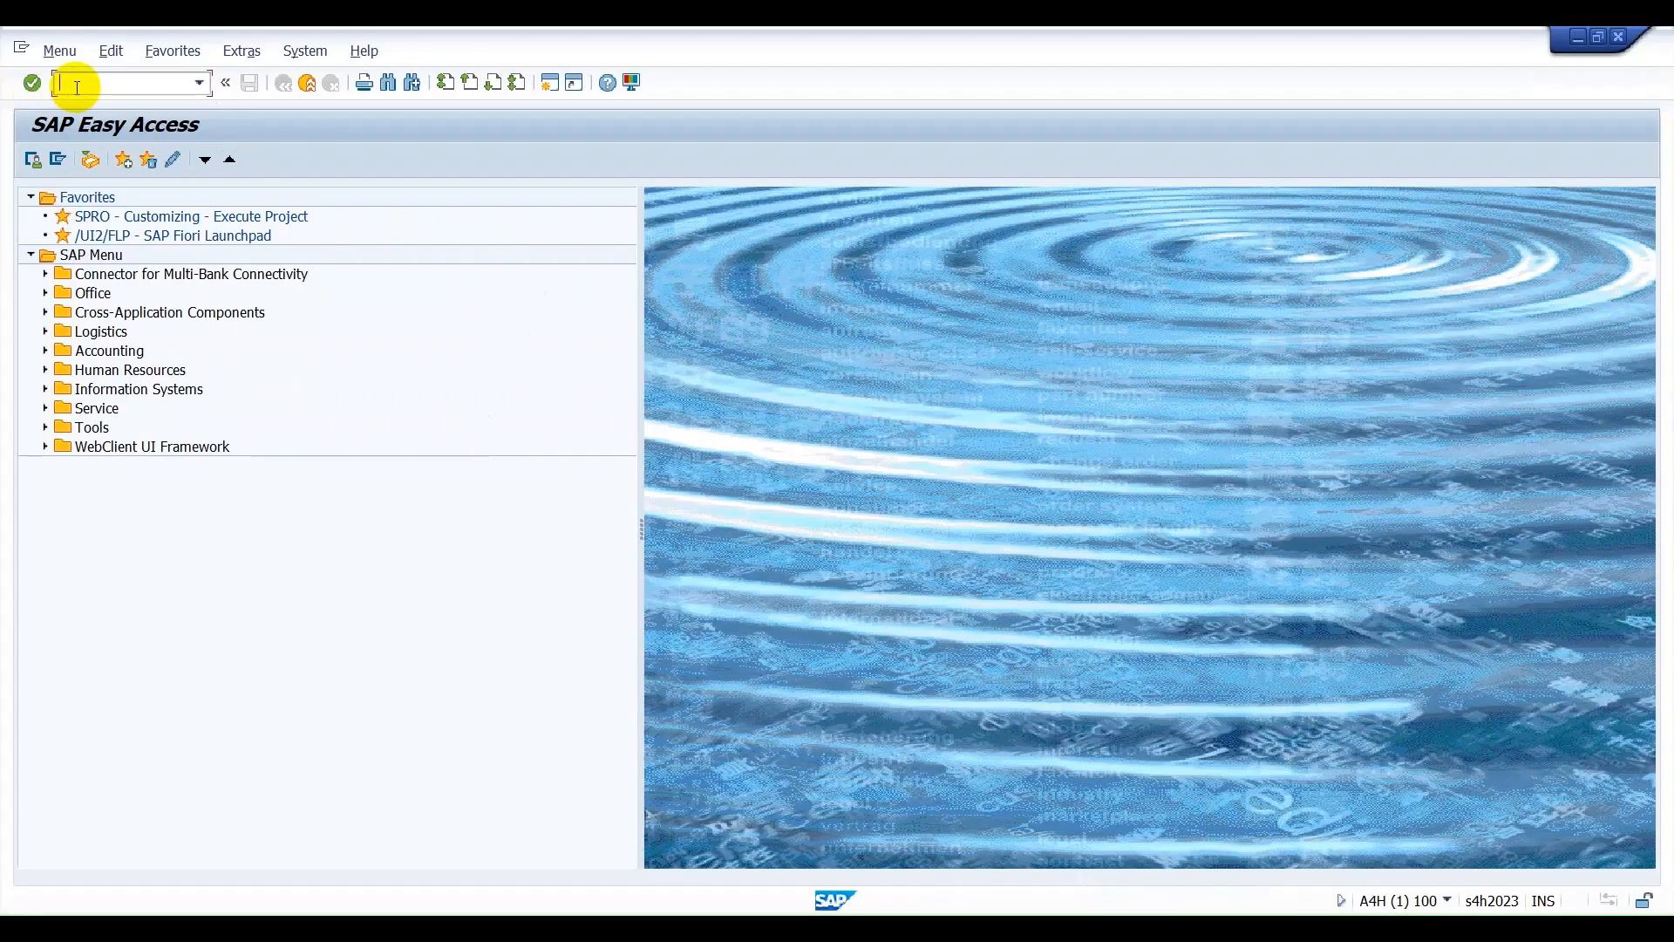
Start transaction MM01 to create a material and enter ASUS MOUSE as the material.
text(mm01)
key(Return)
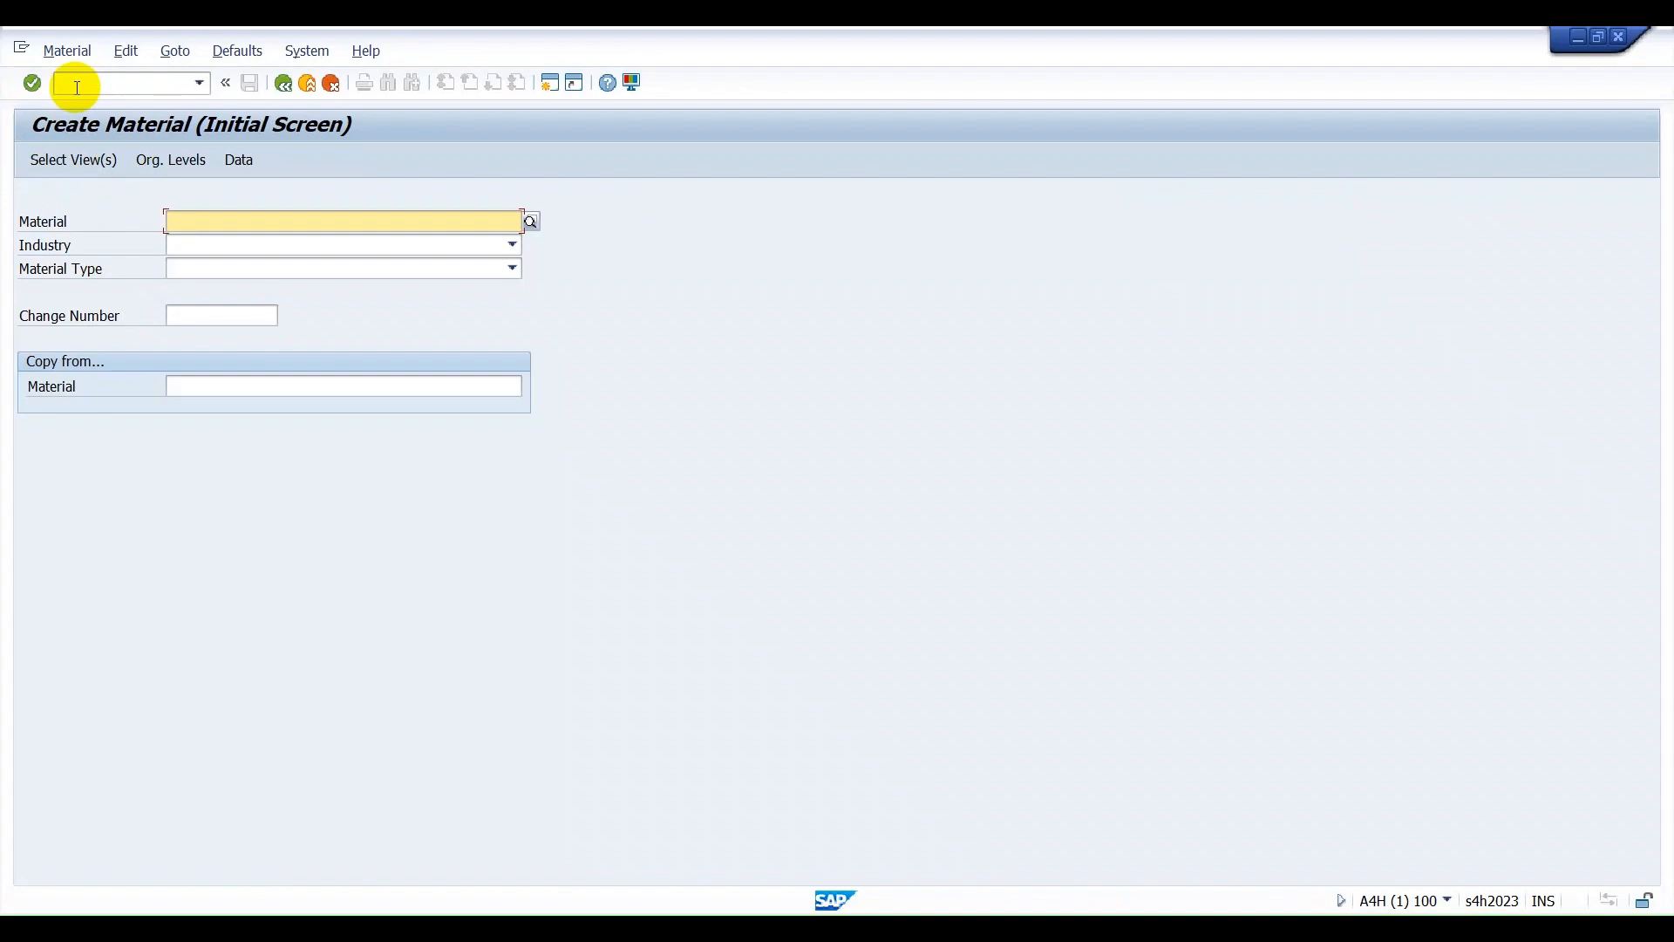
text(AS)
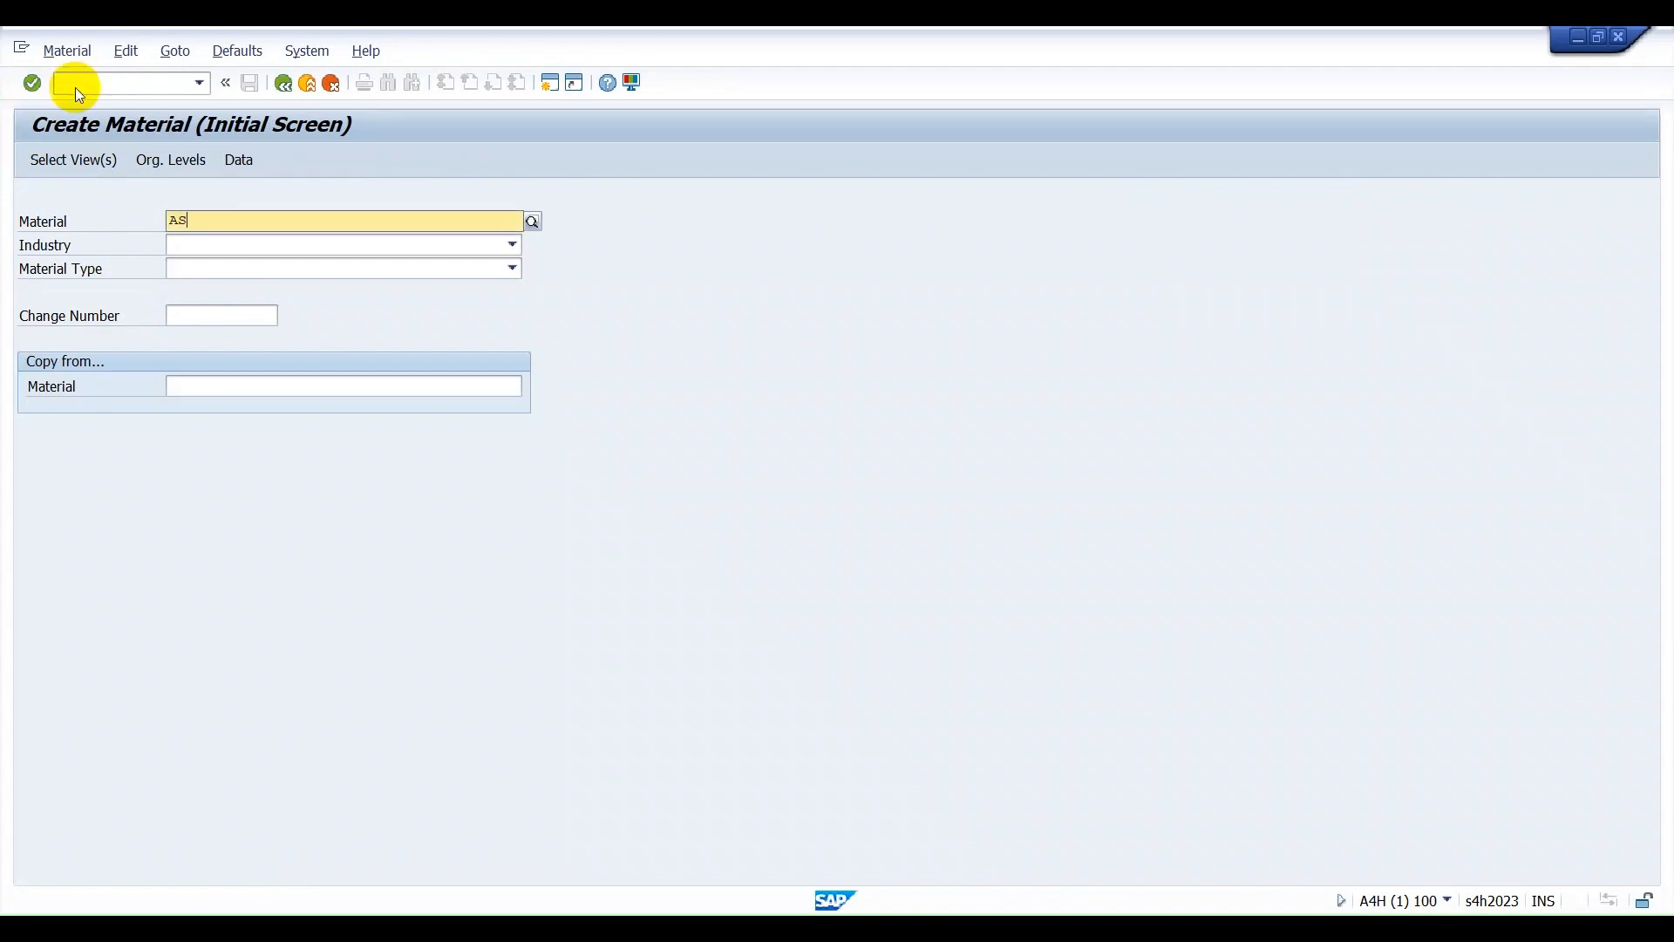
text(US MOUSE)
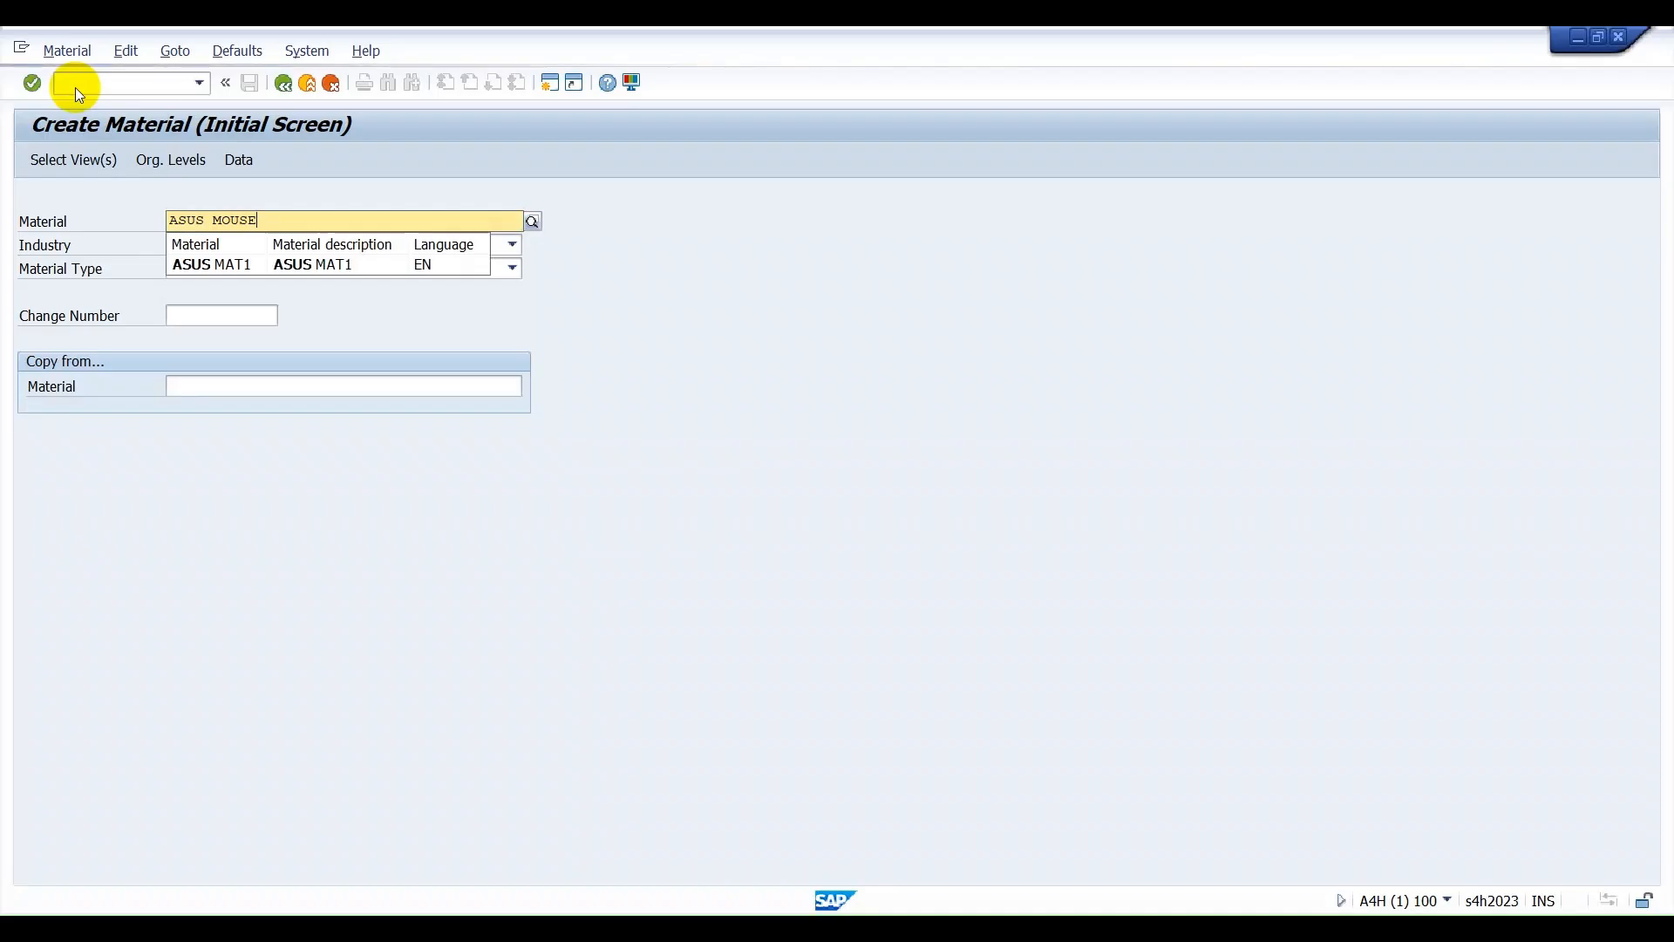
click(903, 249)
Set the industry to M Mechanical engineering and the material type to ROH - Raw materials.
click(495, 245)
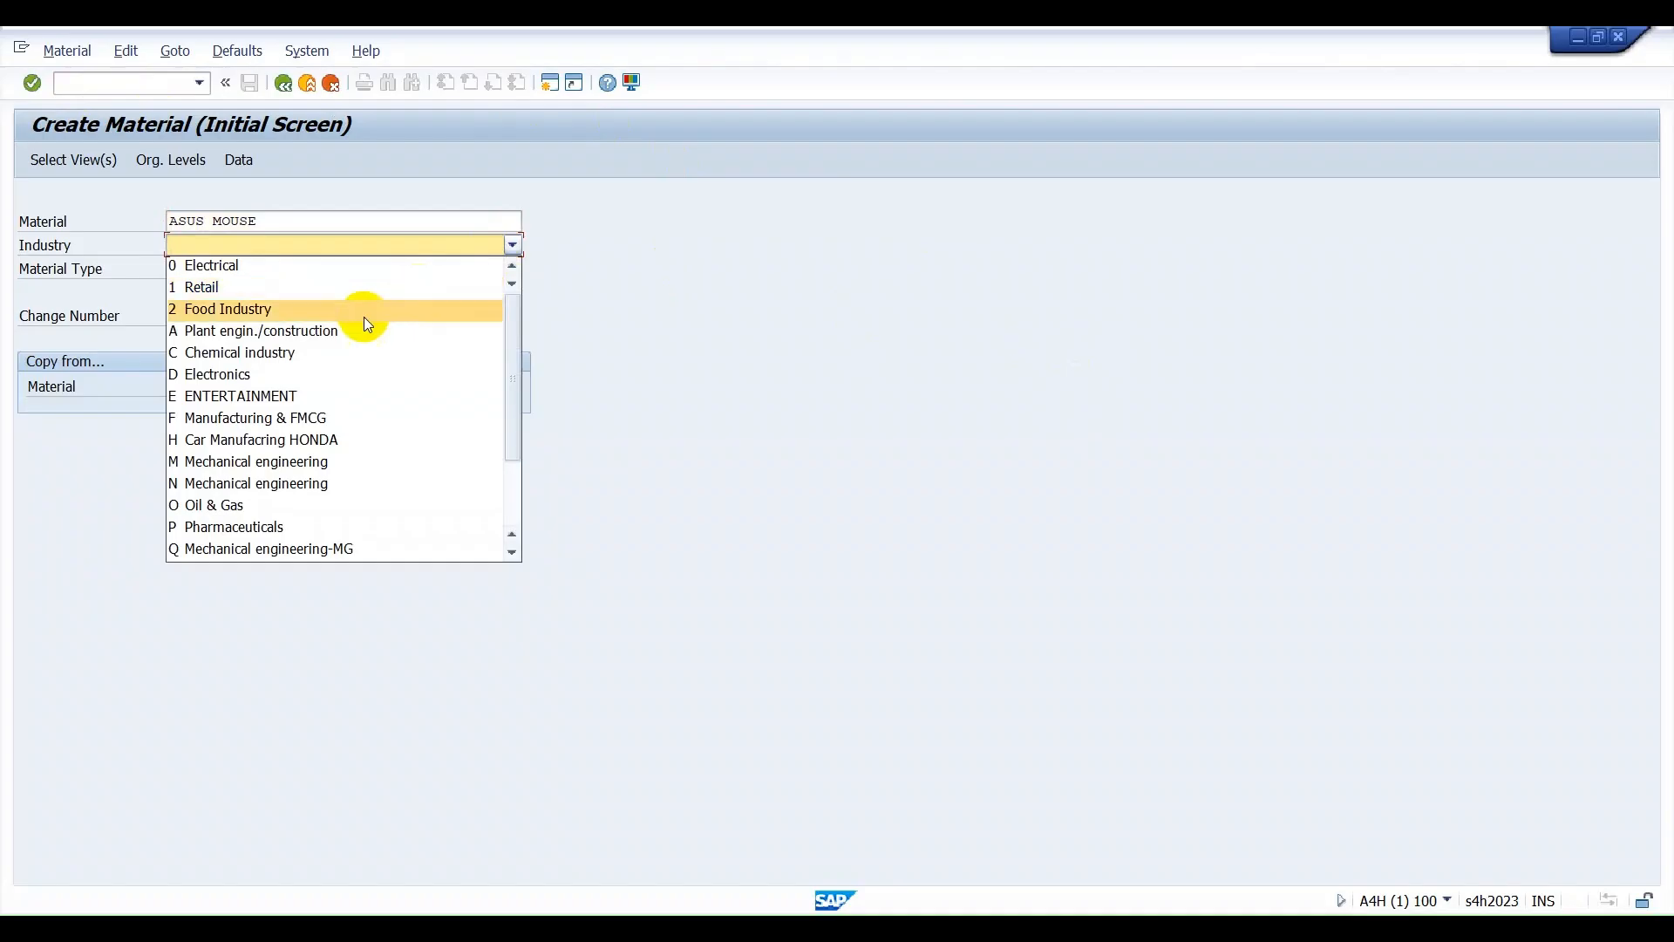
click(260, 462)
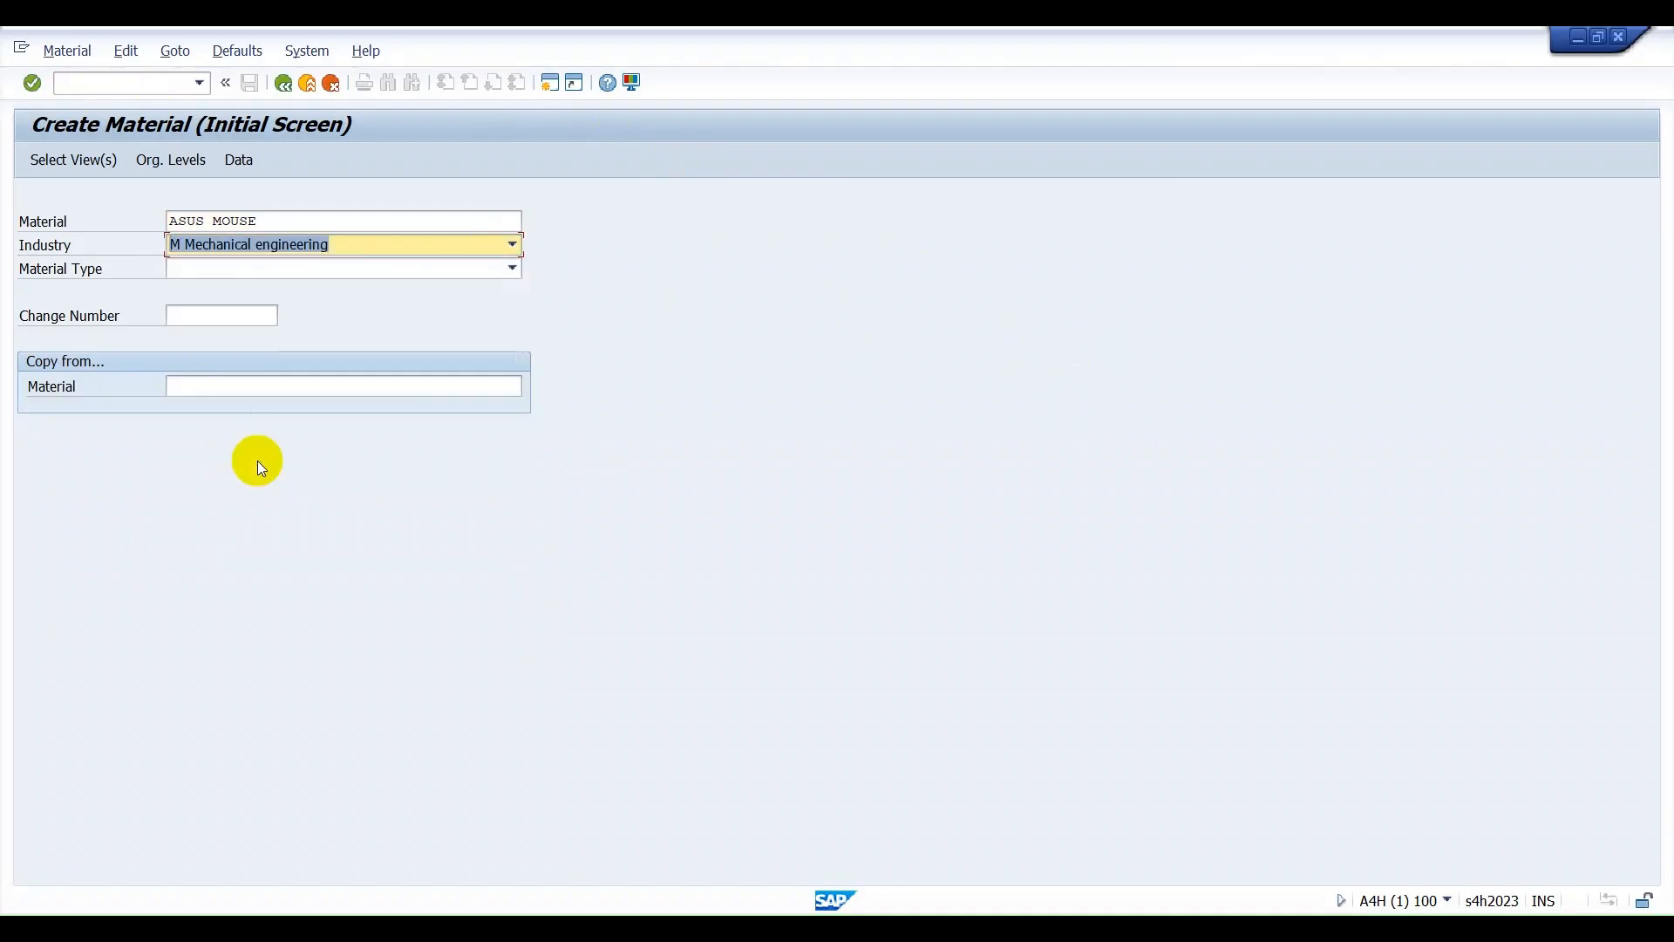
click(298, 267)
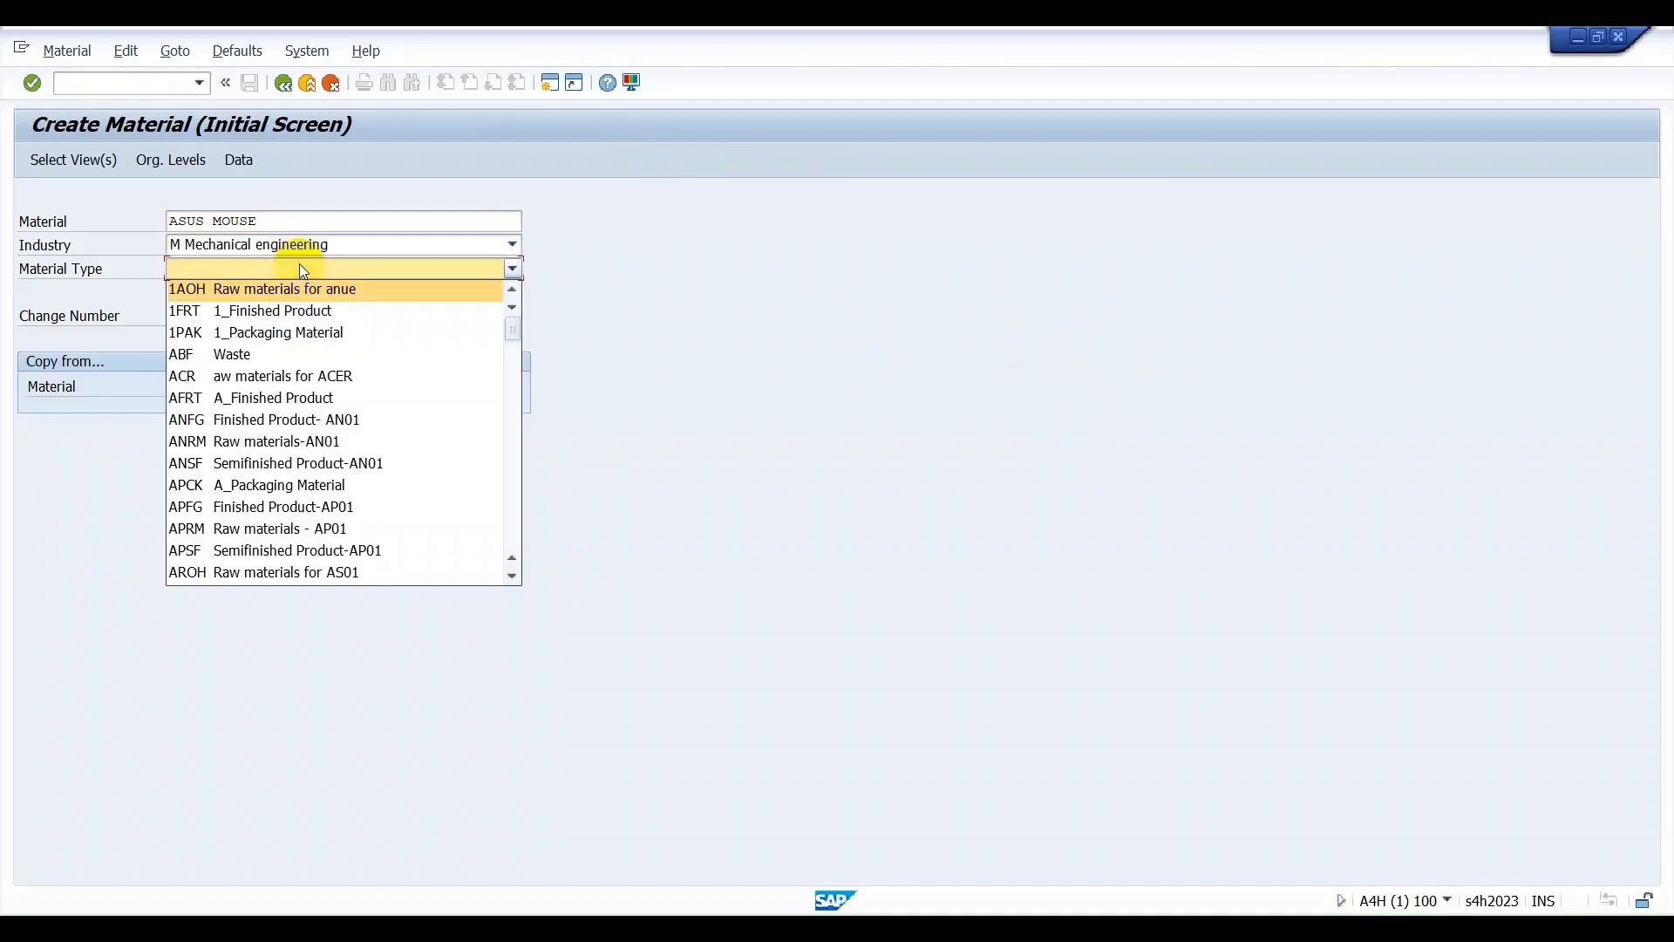
text(roh)
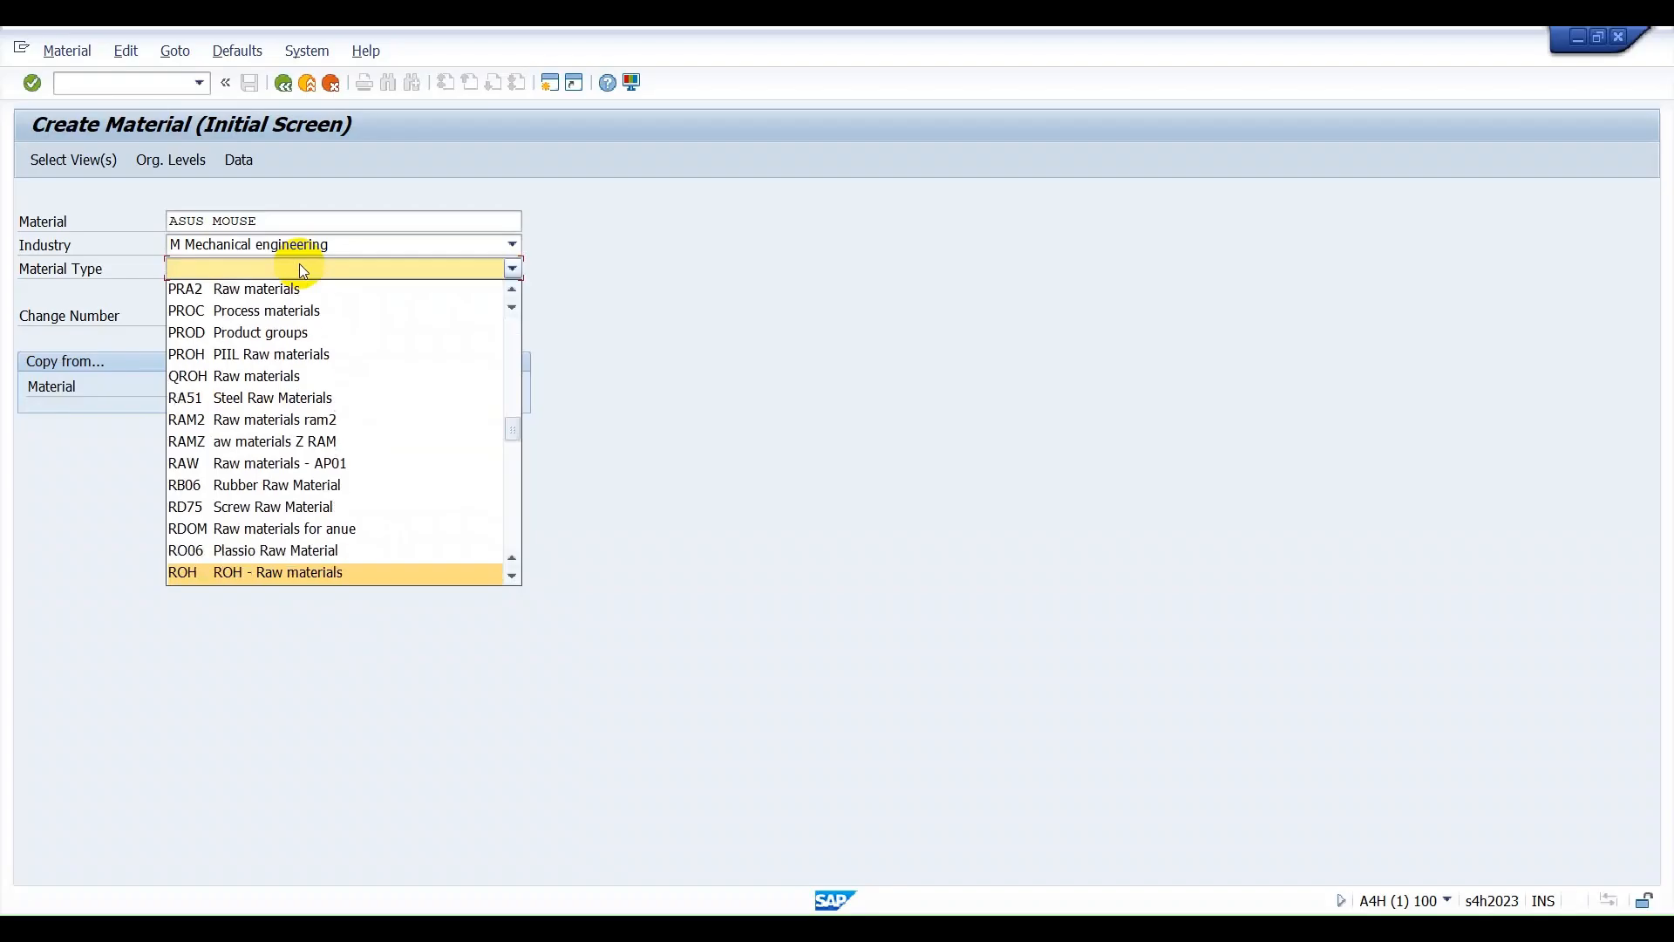
key(Return)
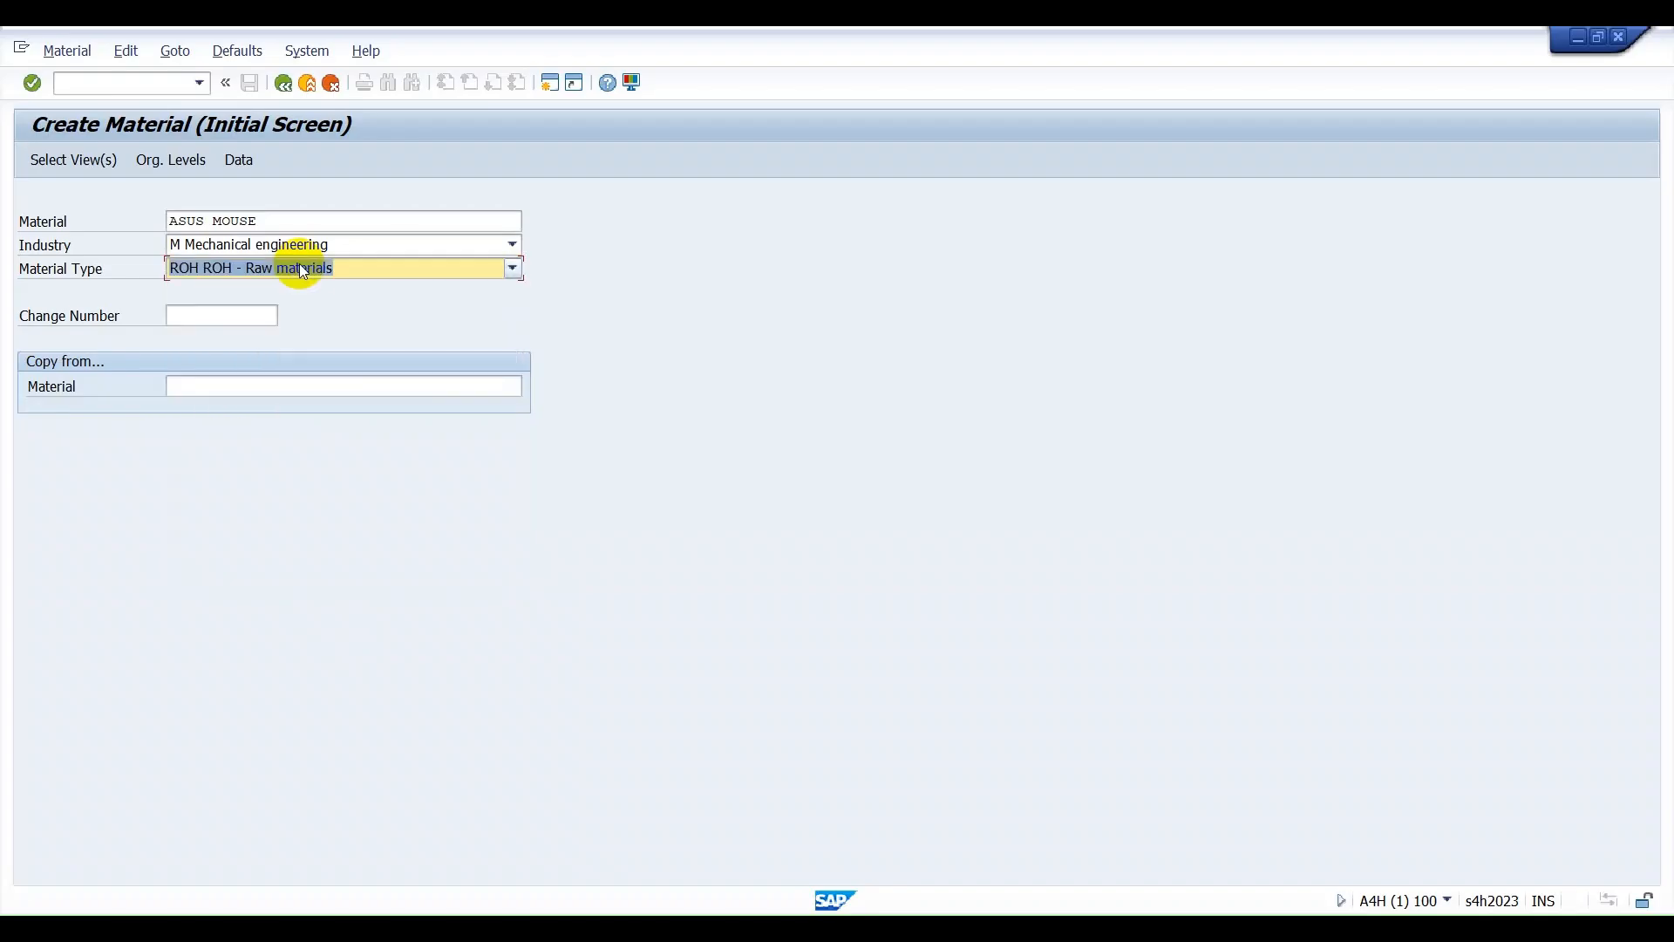
Proceed to the view selection, review the preselected basic, sales, purchasing, storage, accounting and WM views, and accept them.
key(Return)
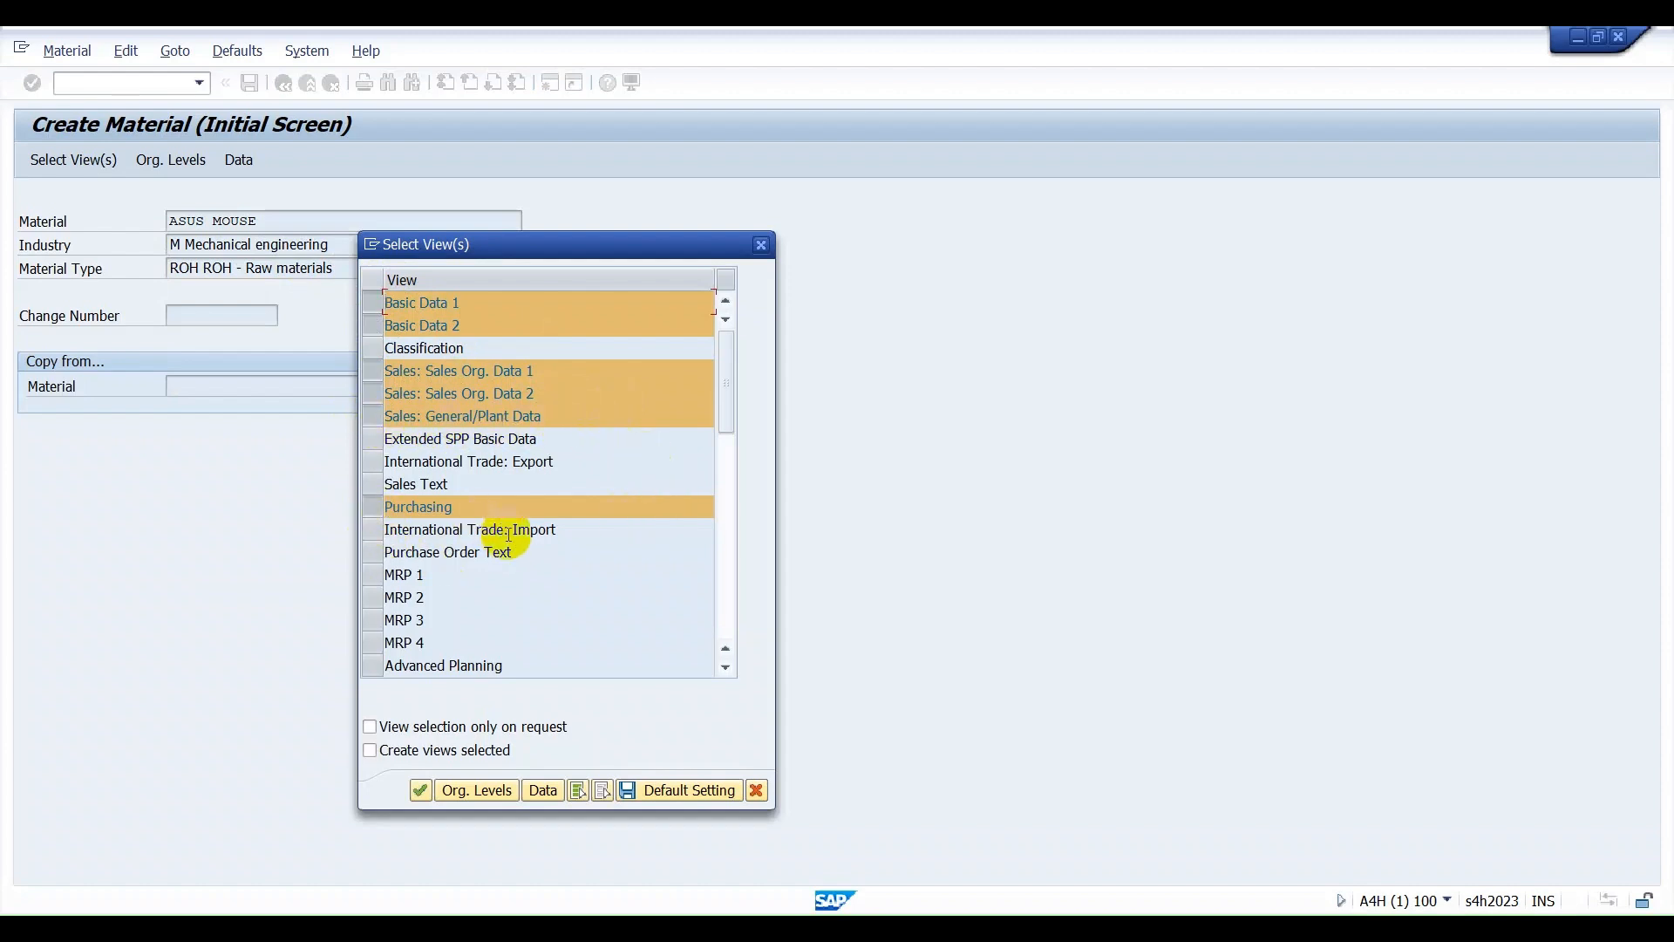
scroll(511, 545, down, 1)
scroll(511, 542, down, 3)
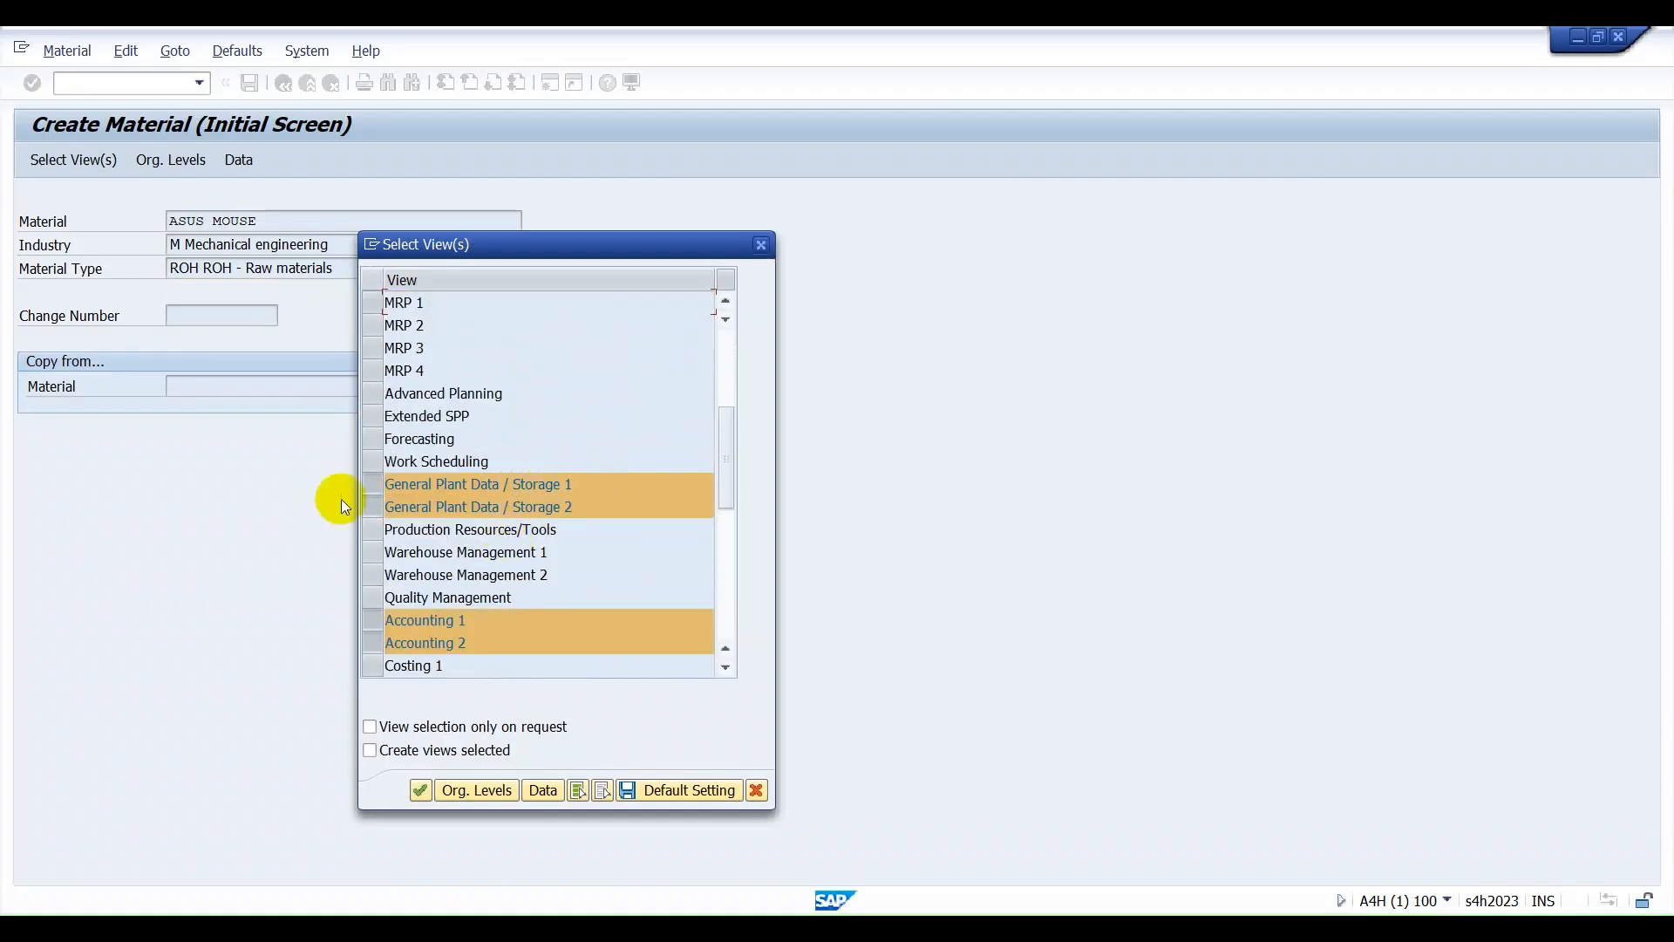
scroll(566, 535, down, 2)
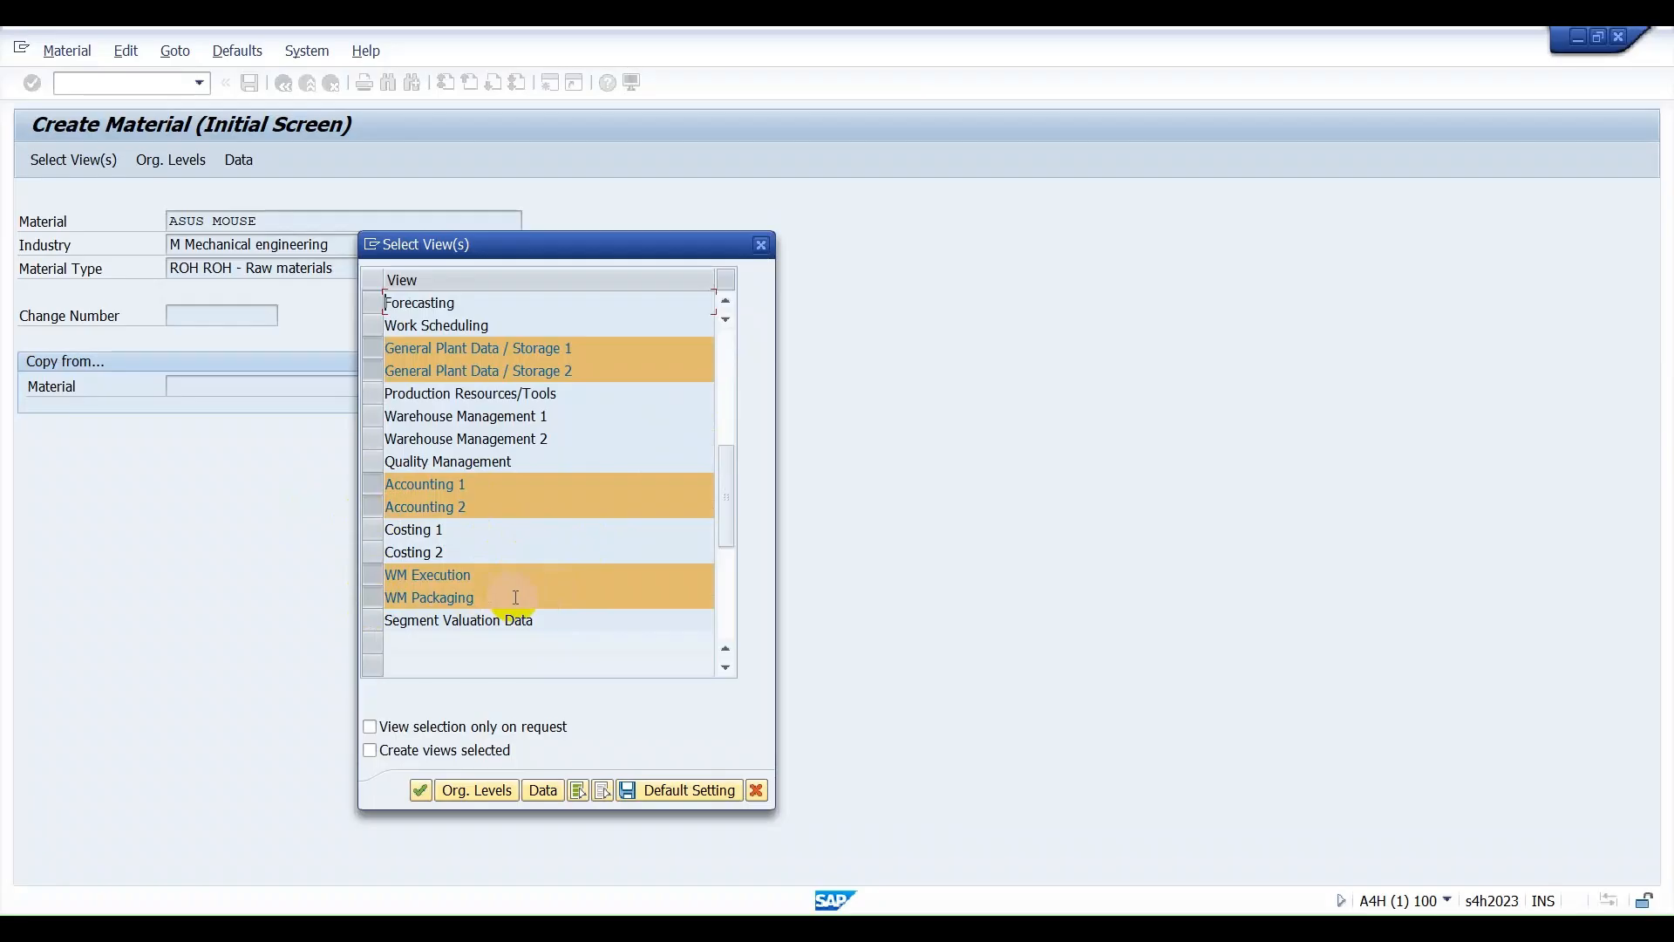
click(422, 790)
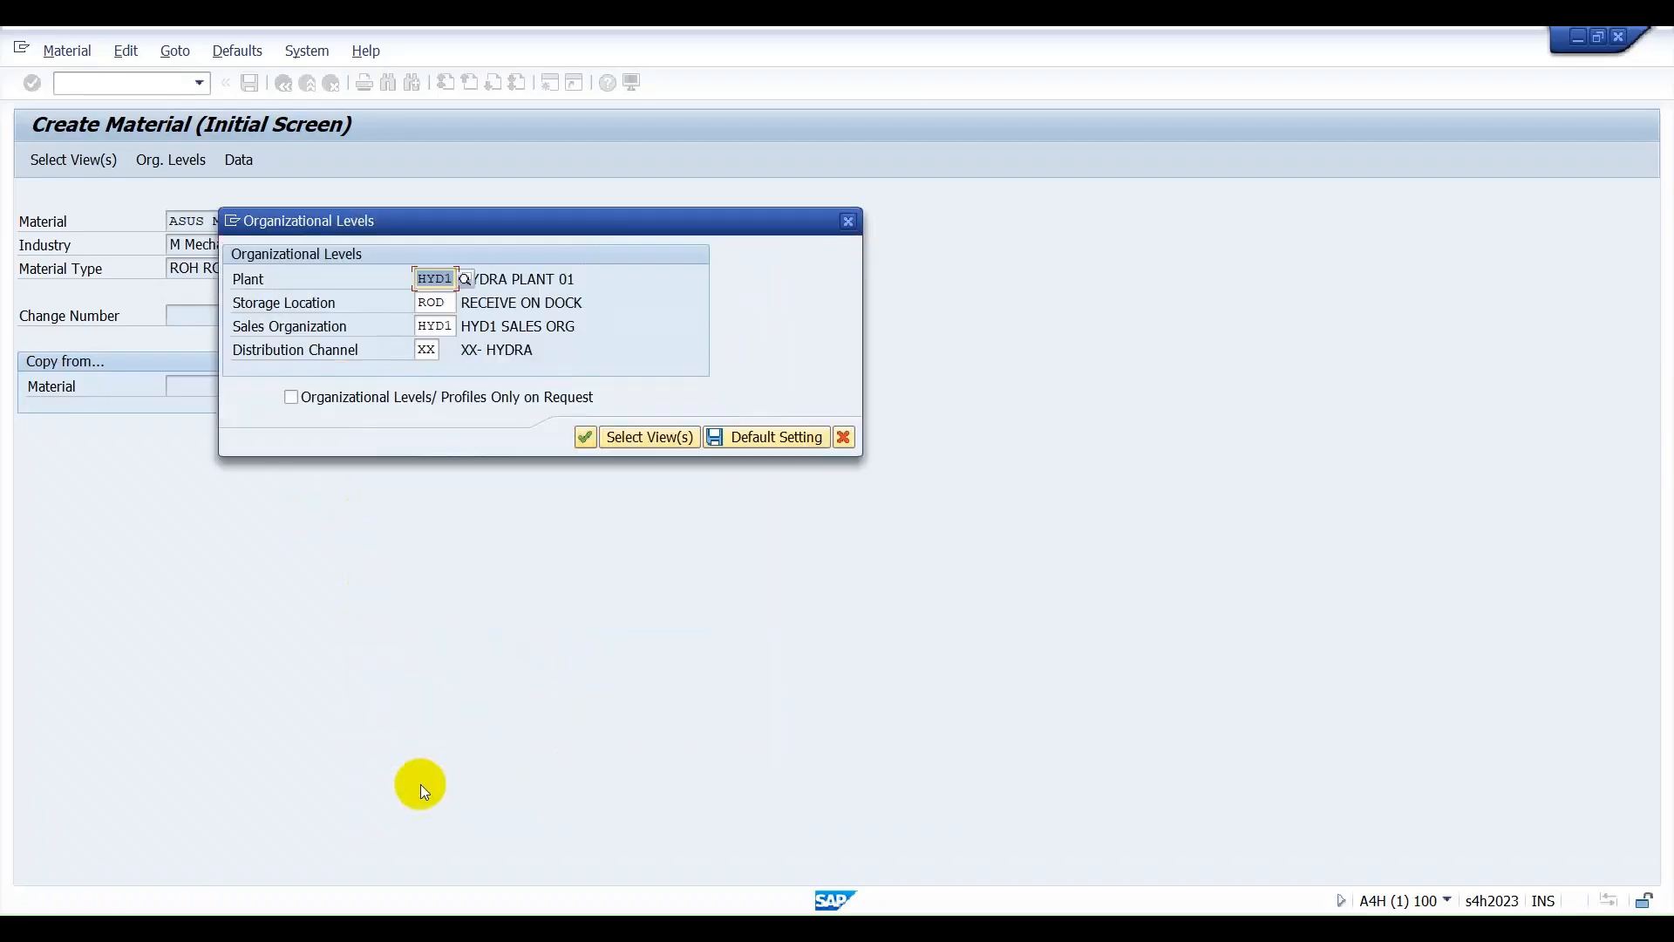
Set the organizational levels to plant ASVG, sales organization ASSO and distribution channel AS, keeping storage location ROD, and confirm them.
key(BackSpace)
click(460, 301)
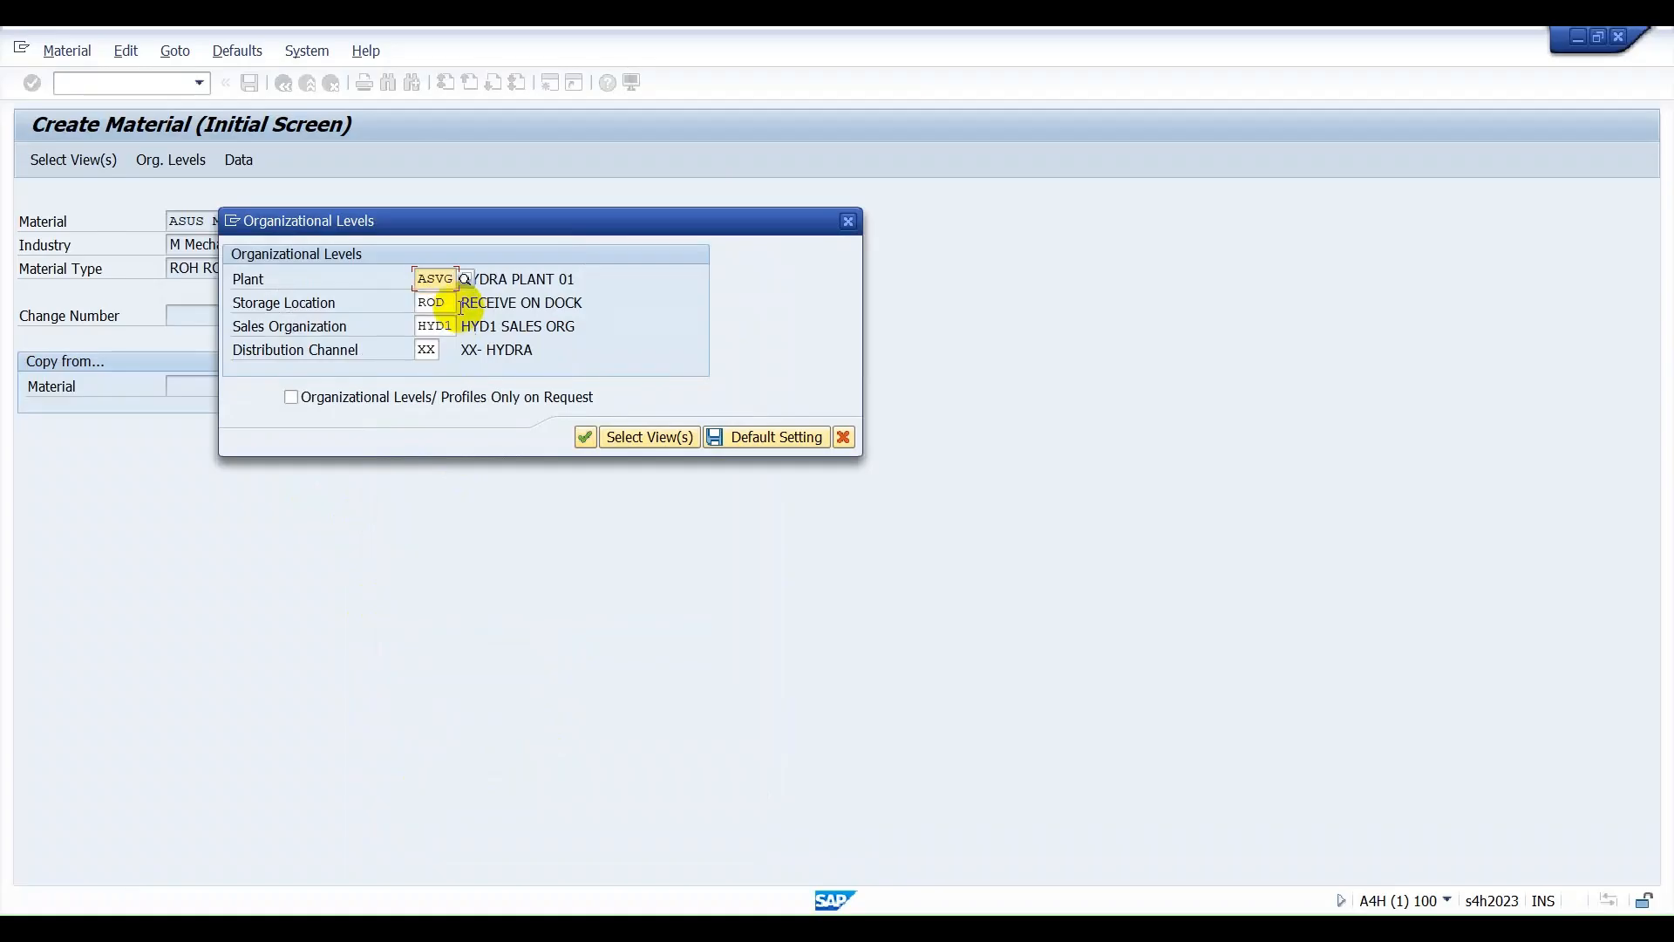
double_click(460, 304)
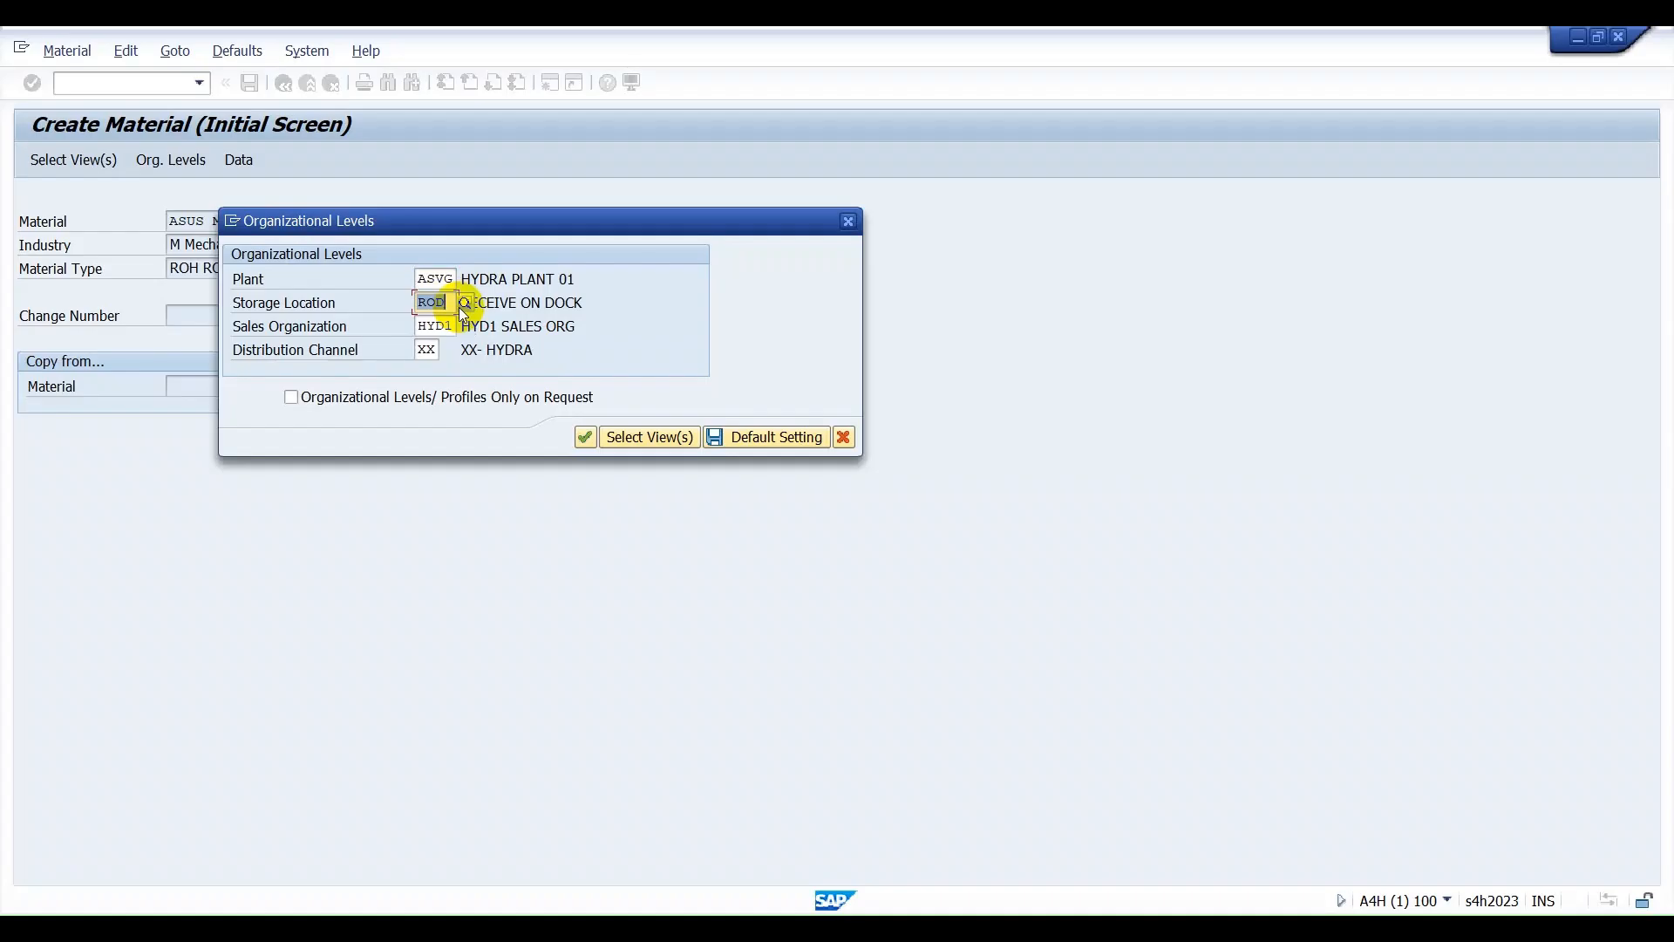
double_click(436, 326)
key(BackSpace)
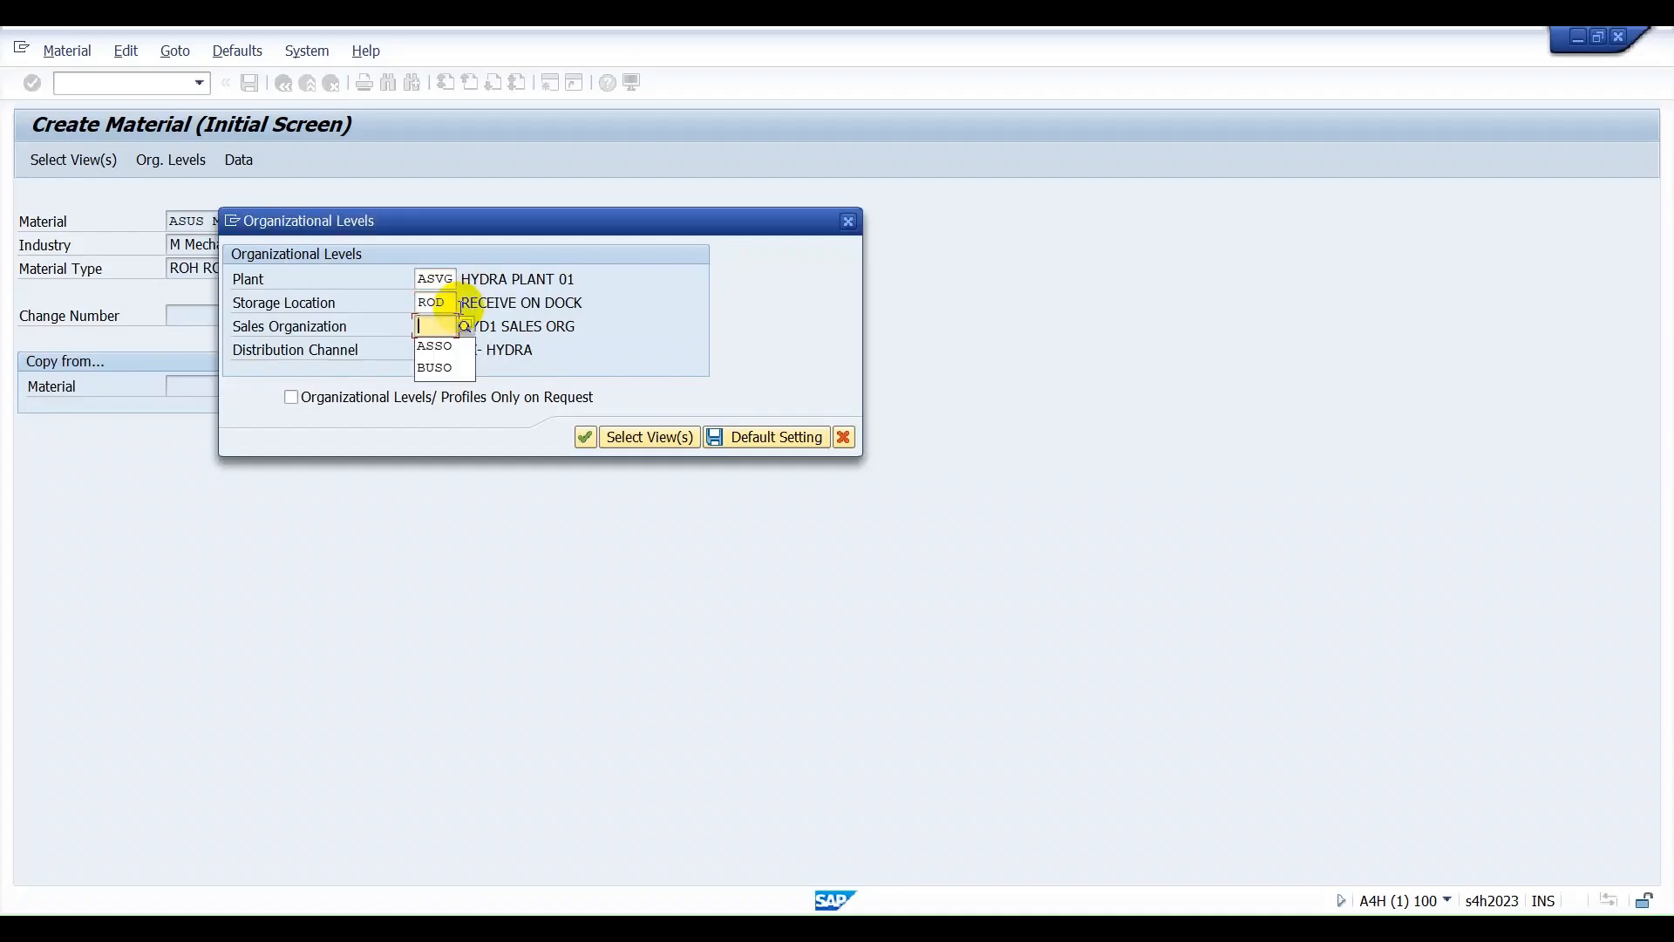
key(Down)
key(Return)
key(Tab)
key(BackSpace)
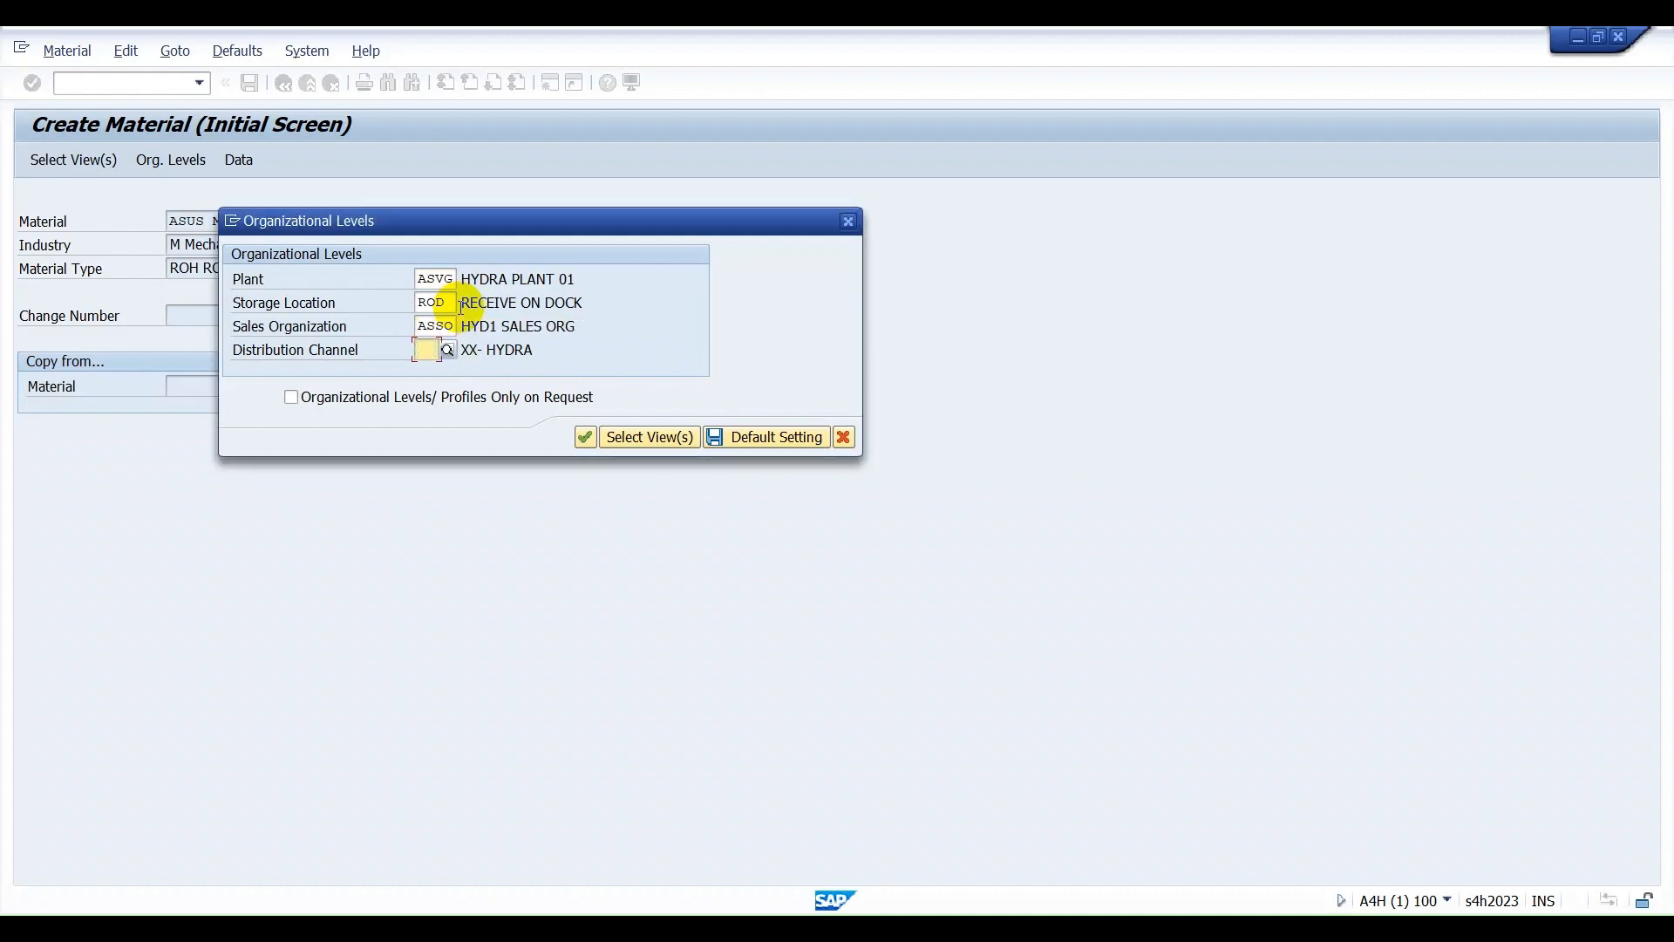
text(AS)
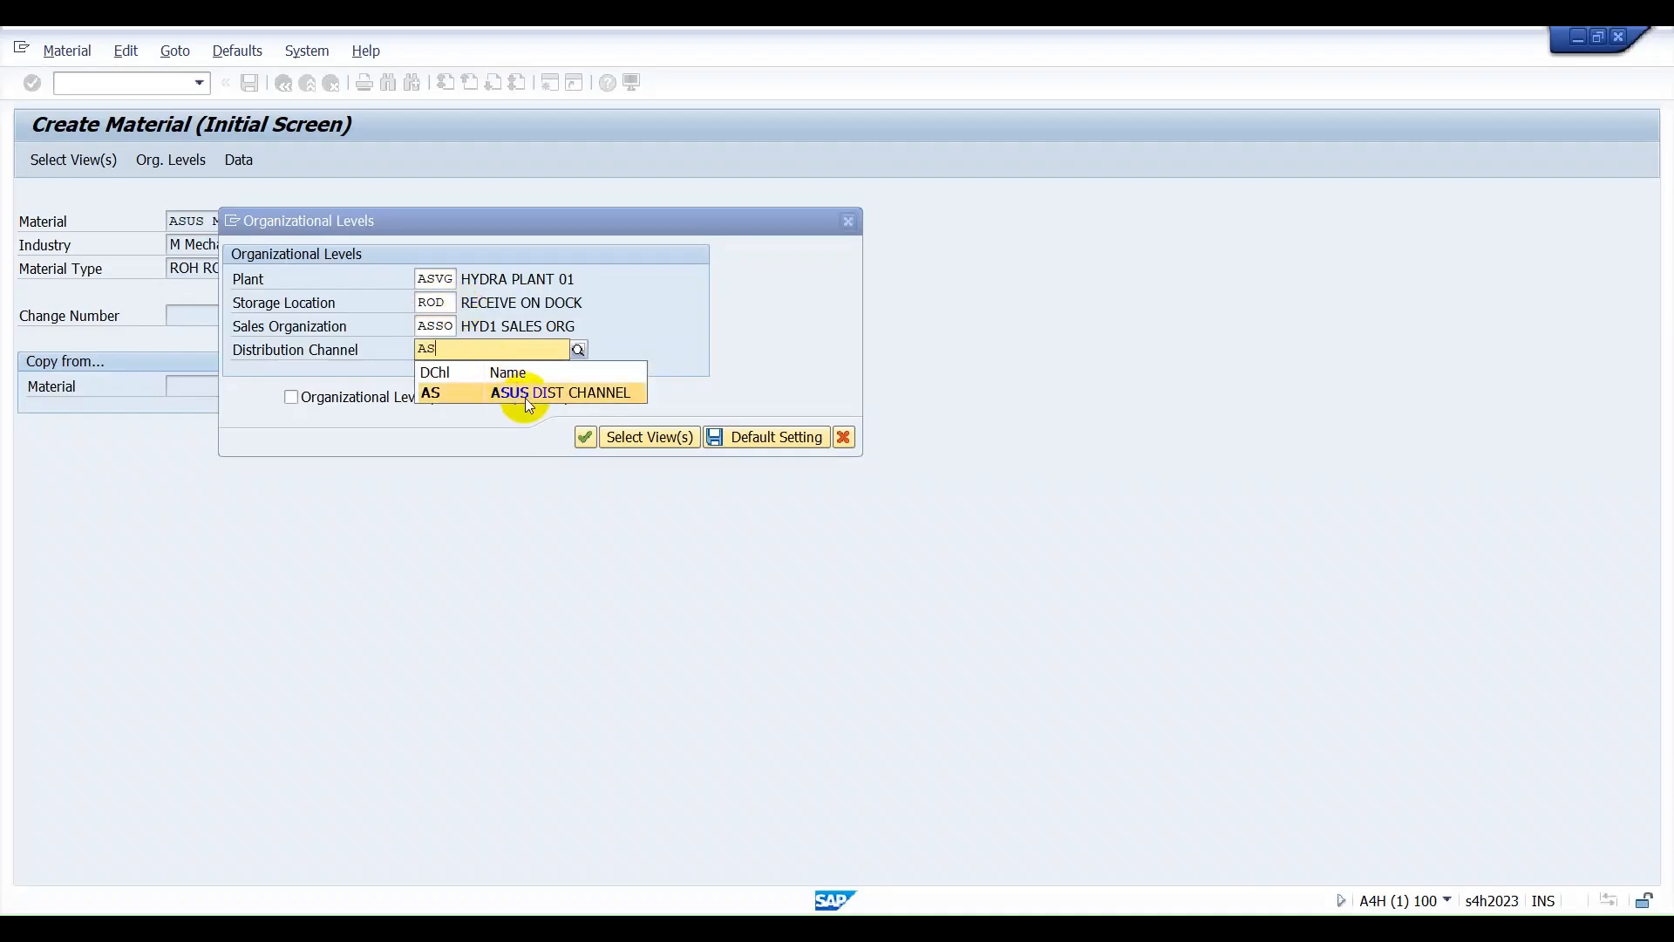
click(528, 394)
key(Return)
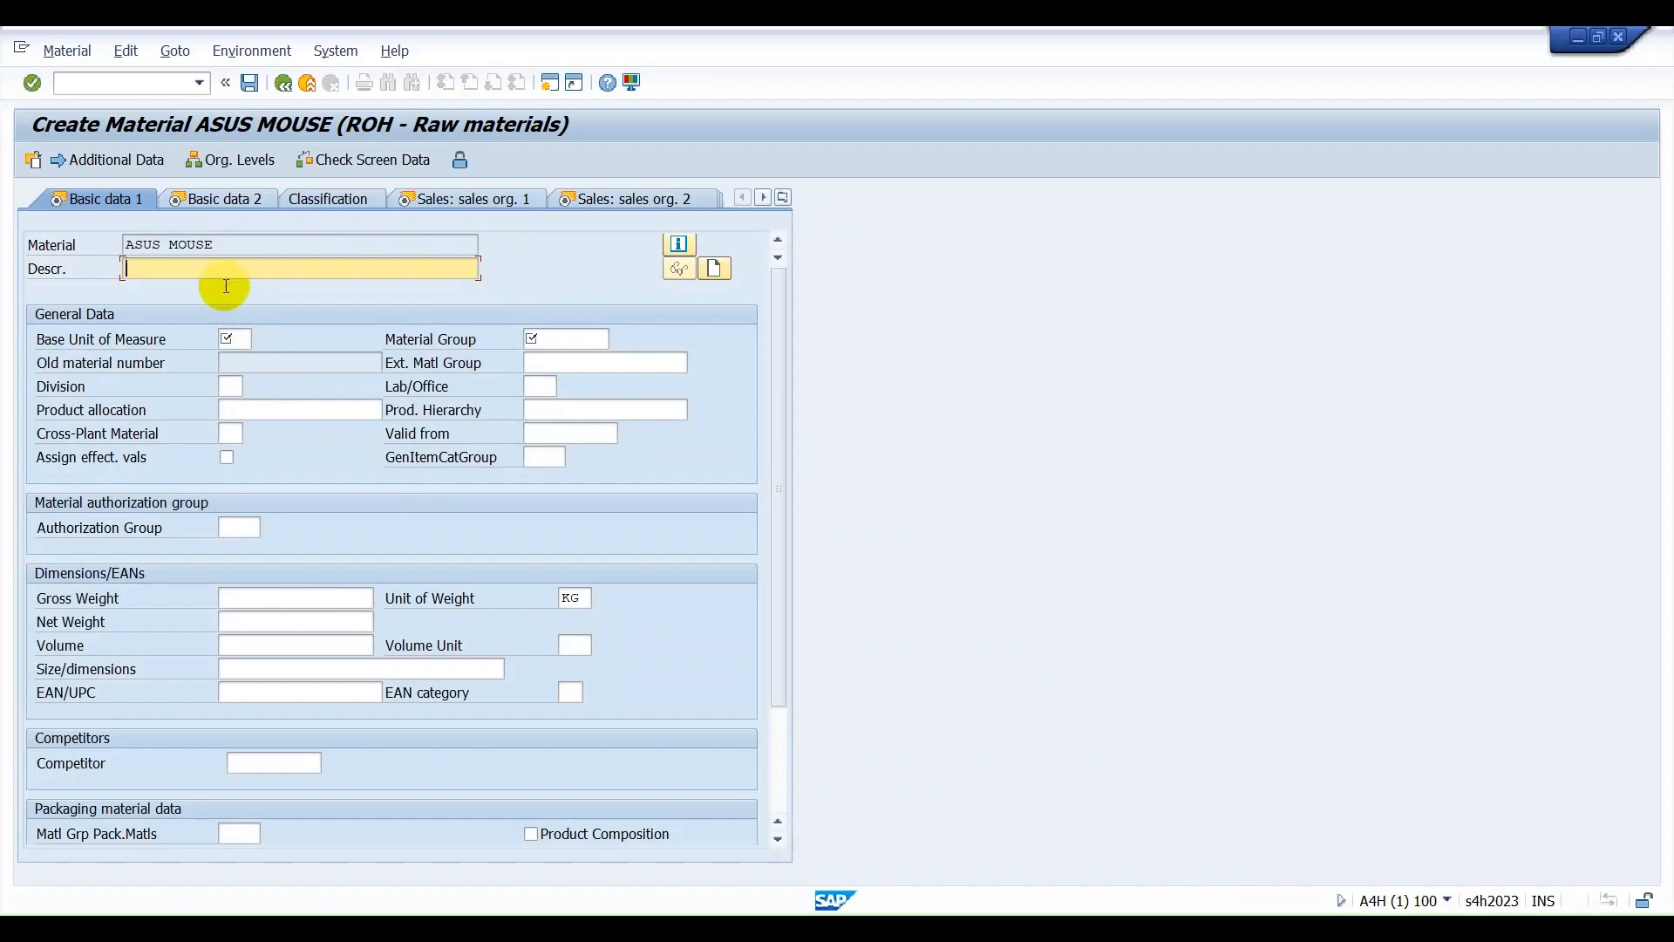
Enter ASUS MOUSE as the description, EA as the base unit of measure and 01 as the material group.
click(208, 246)
click(217, 266)
text(ASUS MOUSE)
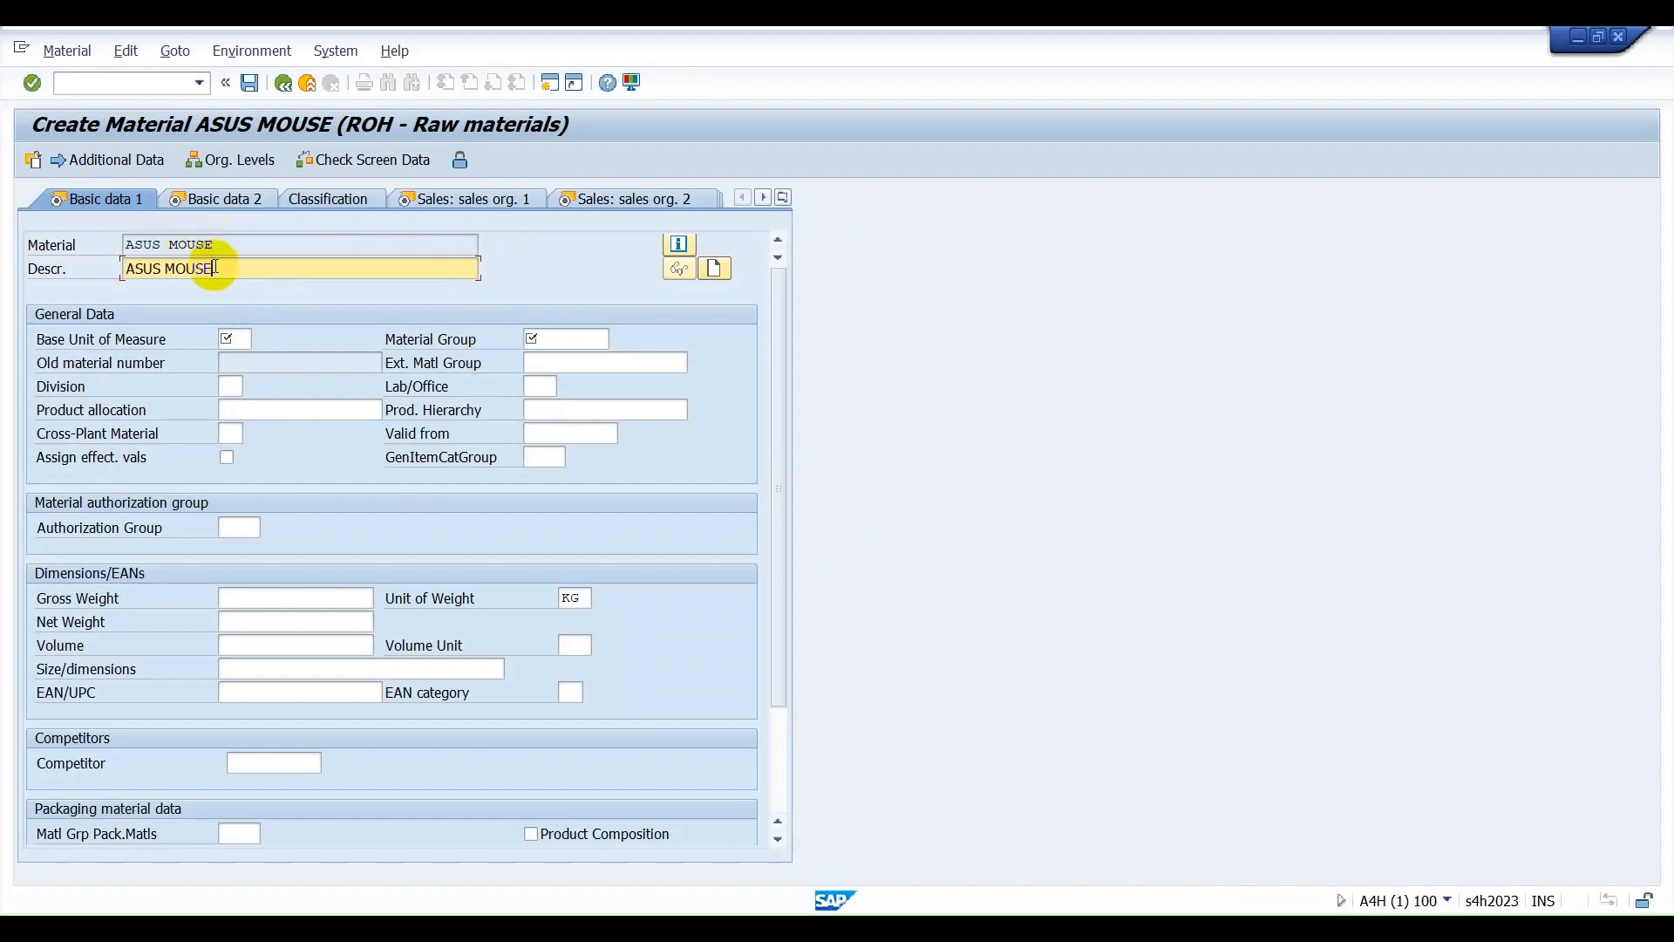
click(239, 339)
text(EA)
key(Tab)
text(01)
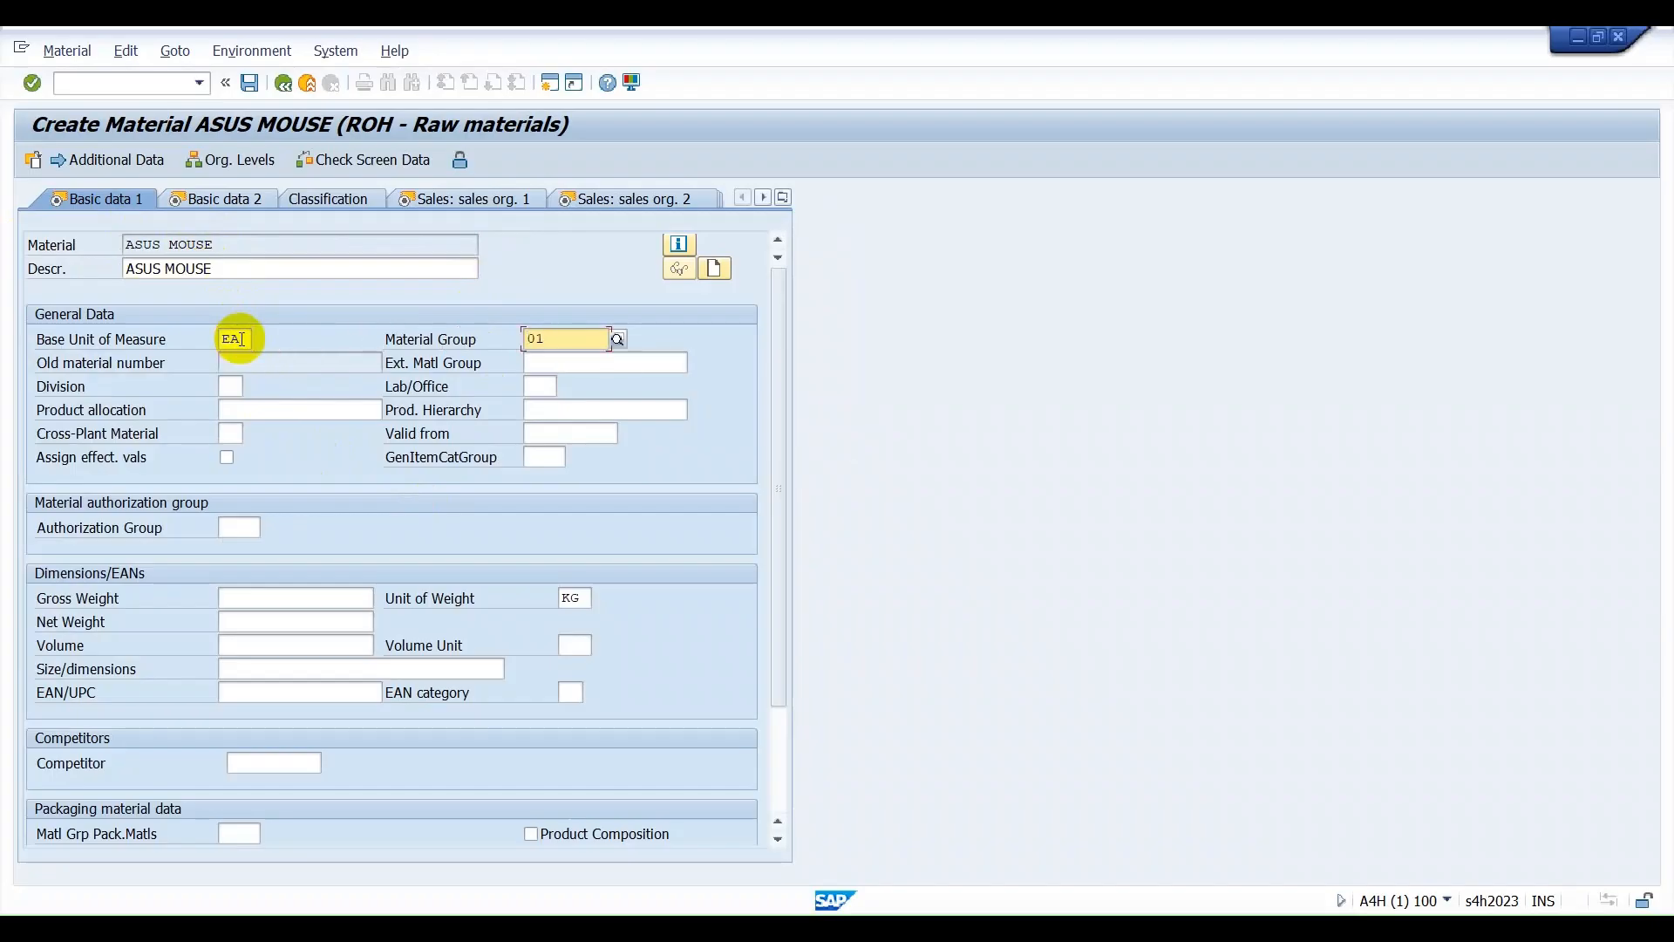
Set both the gross weight and the net weight of the material to 1 KG.
click(295, 600)
text(1)
click(295, 613)
text(1)
Add the English basic data text ENGLISH and return to the material's main data.
scroll(463, 708, down, 3)
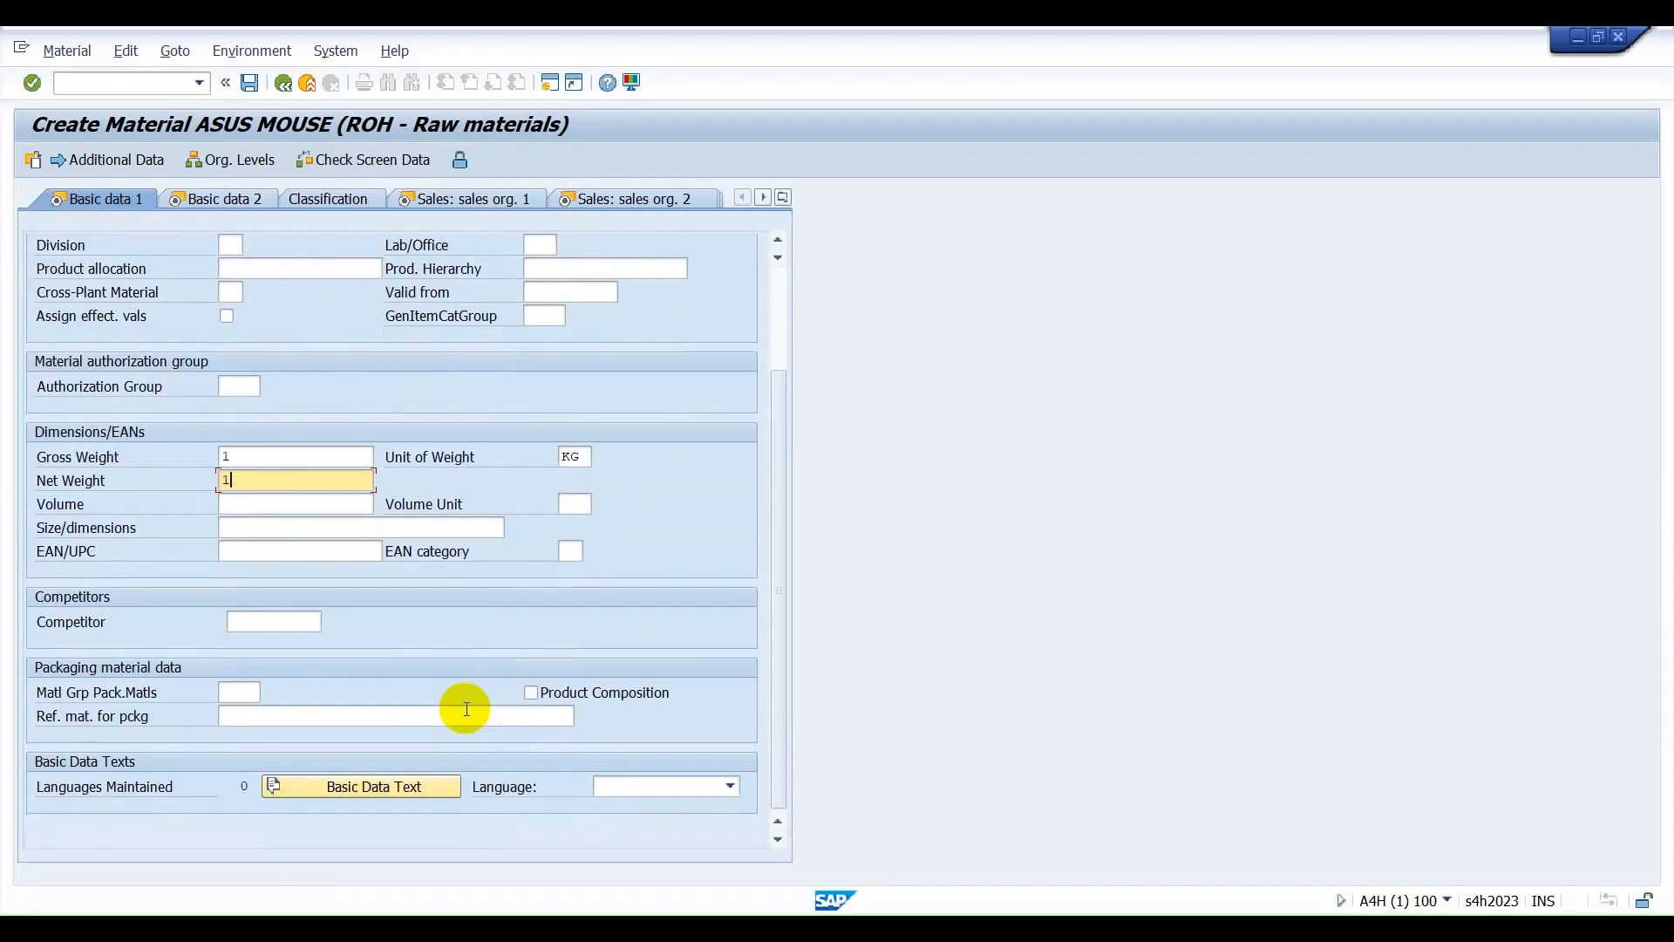
click(368, 785)
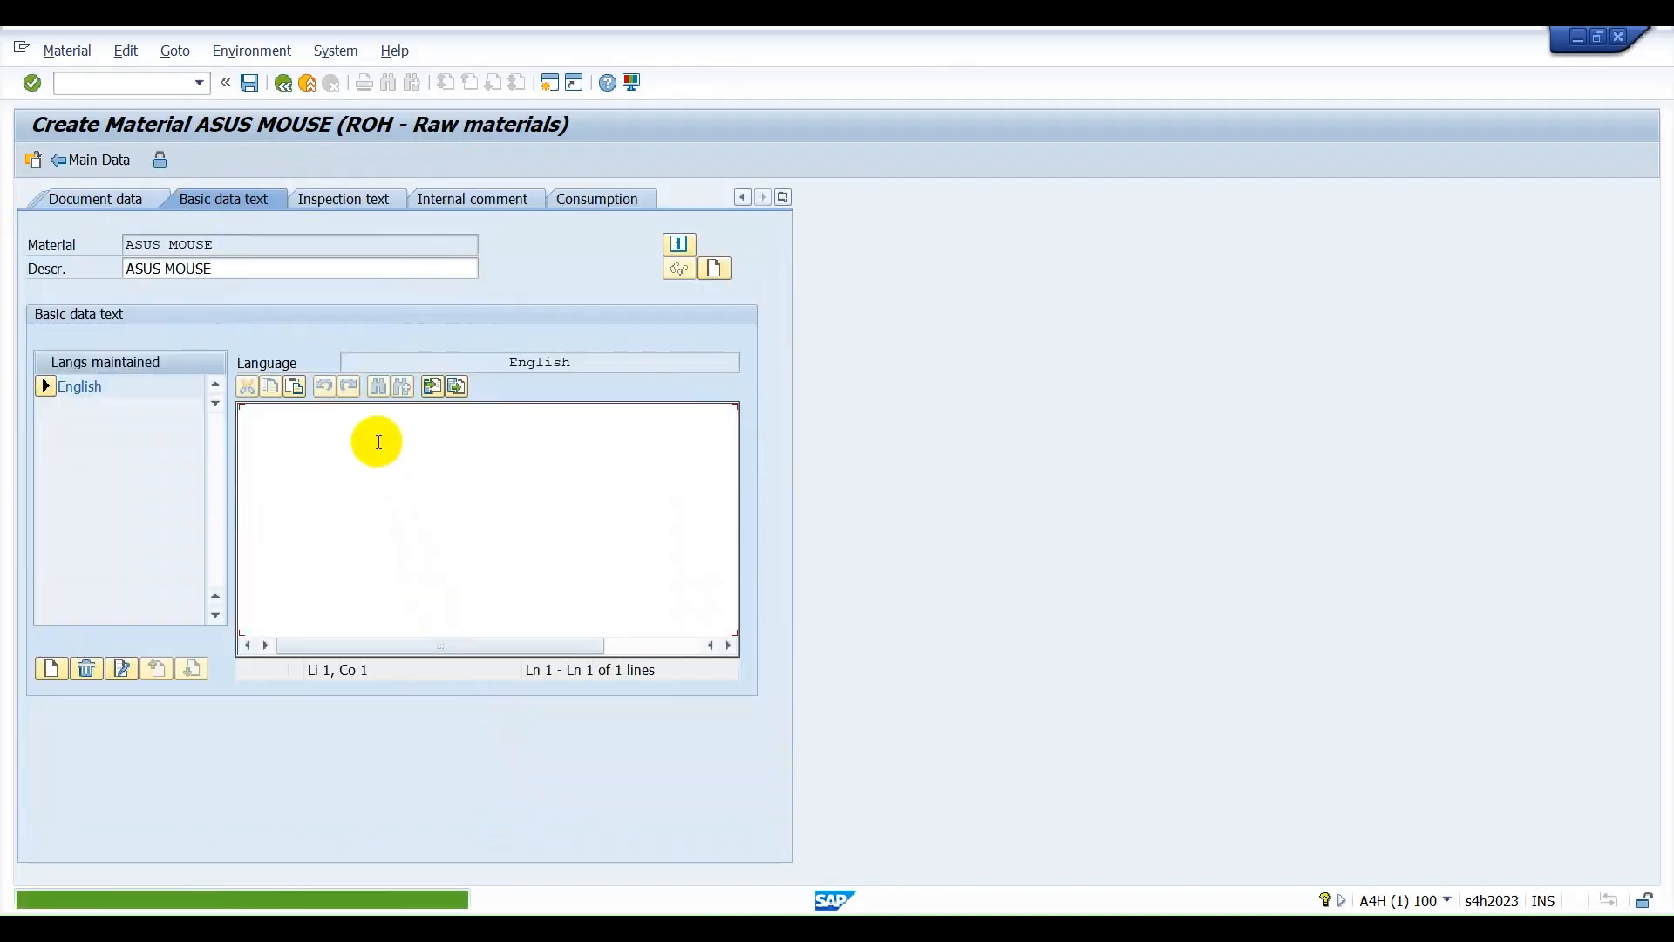
text(ENGLISH)
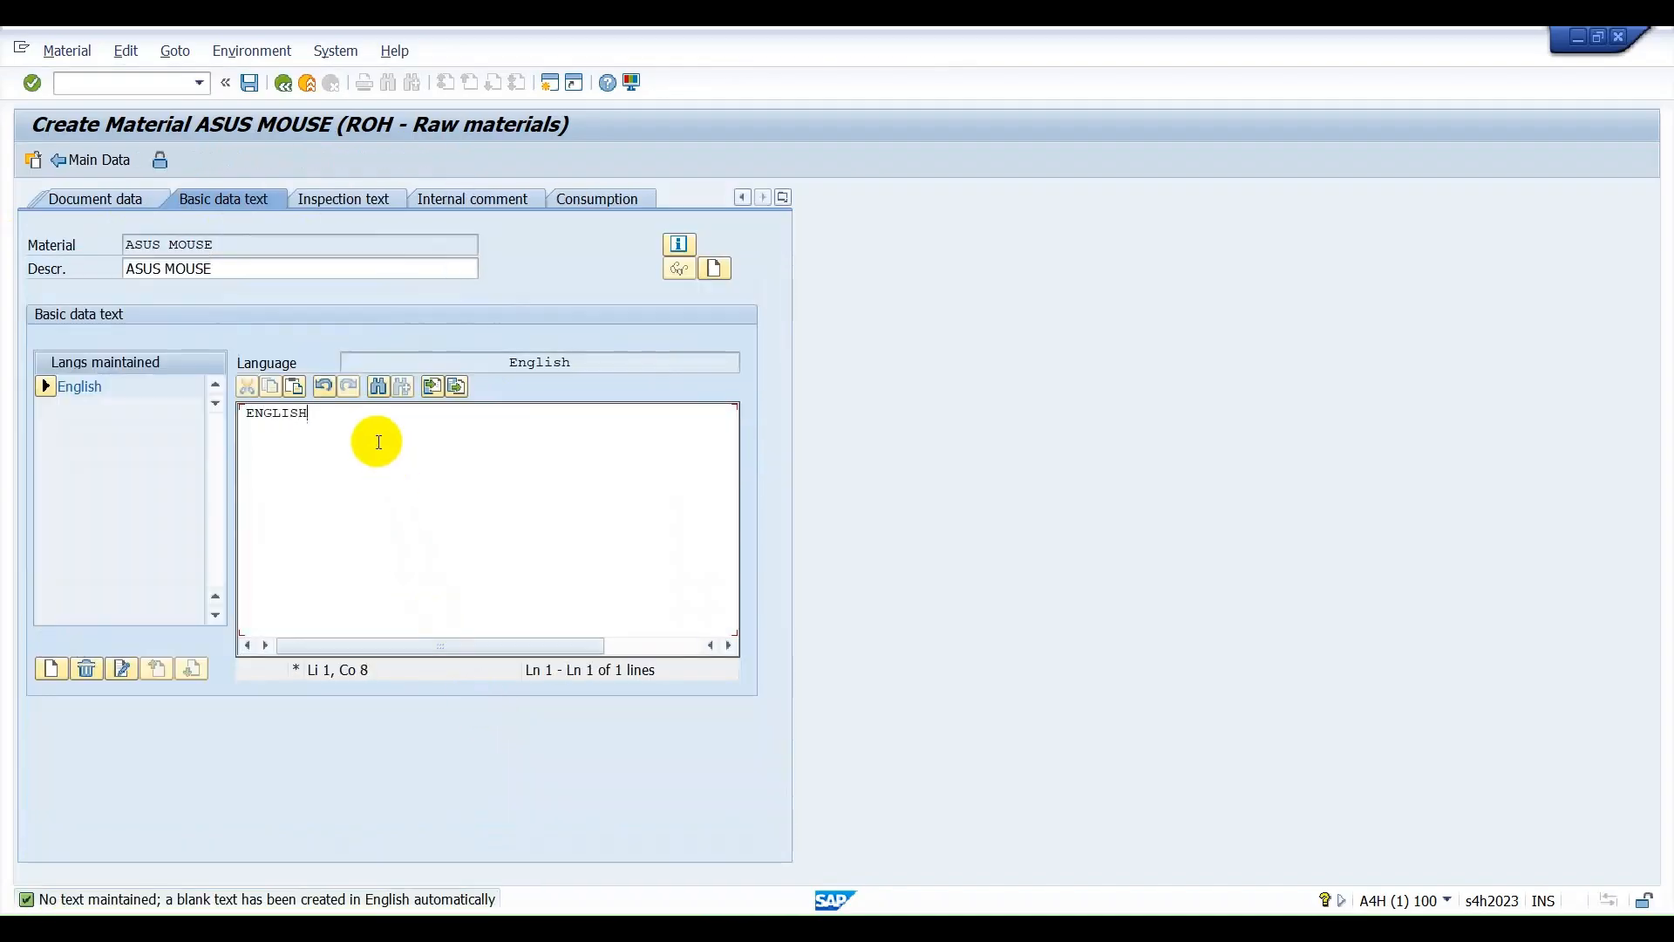
click(279, 89)
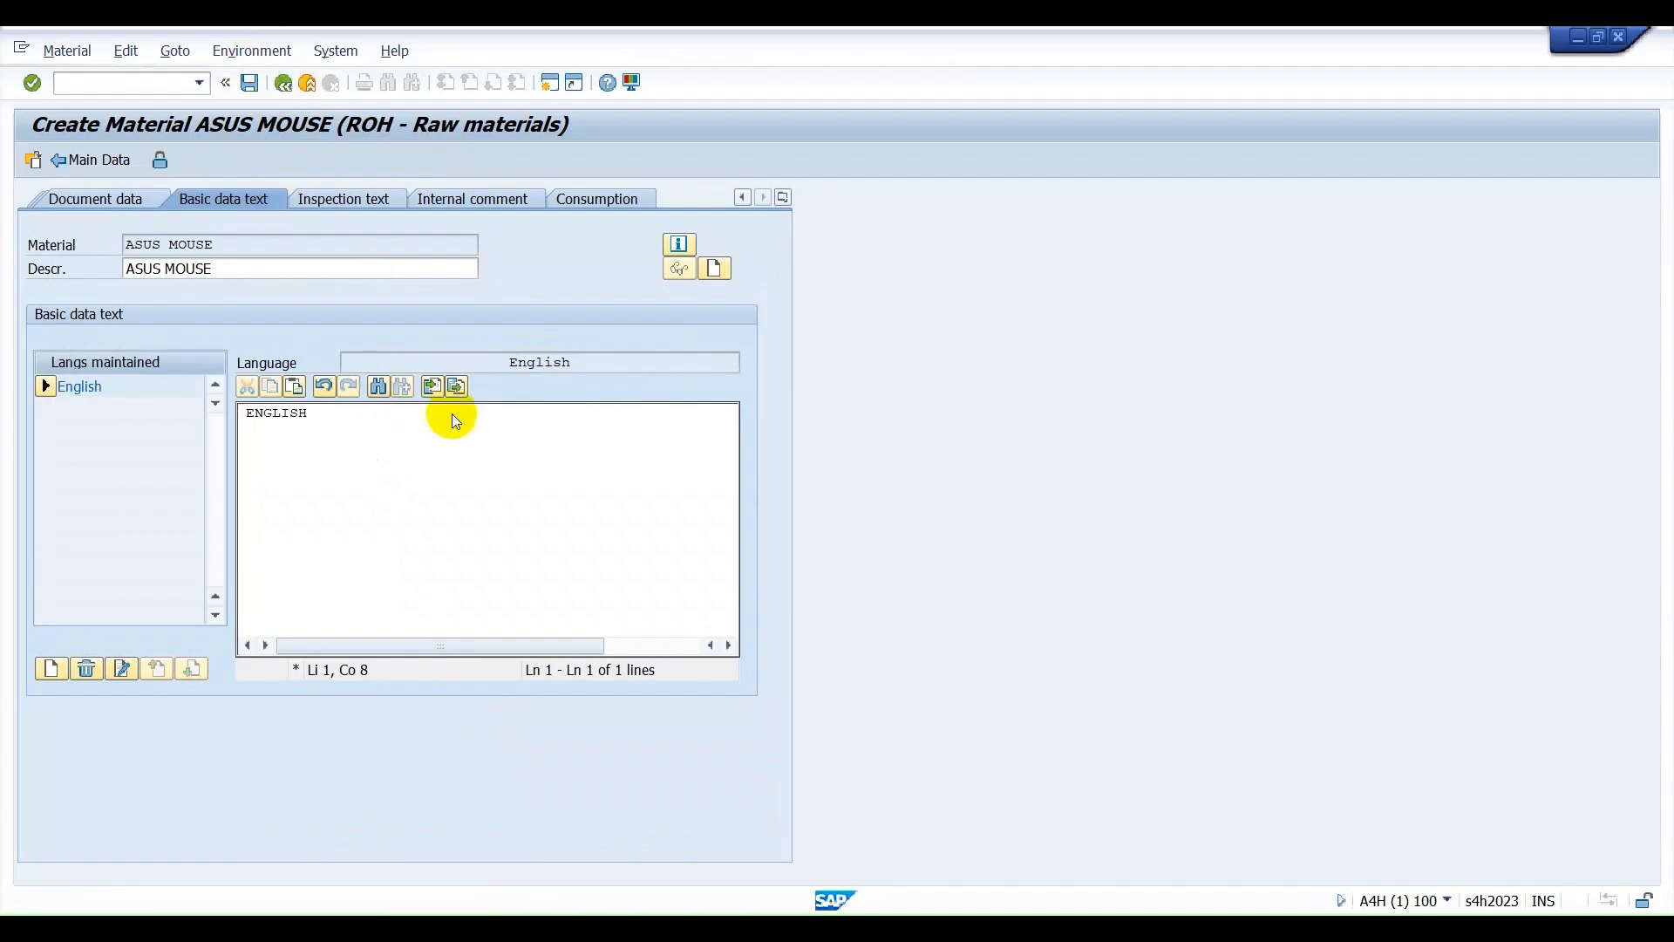
Advance to the first sales organization view and set the GST tax classifications to 0.
key(Return)
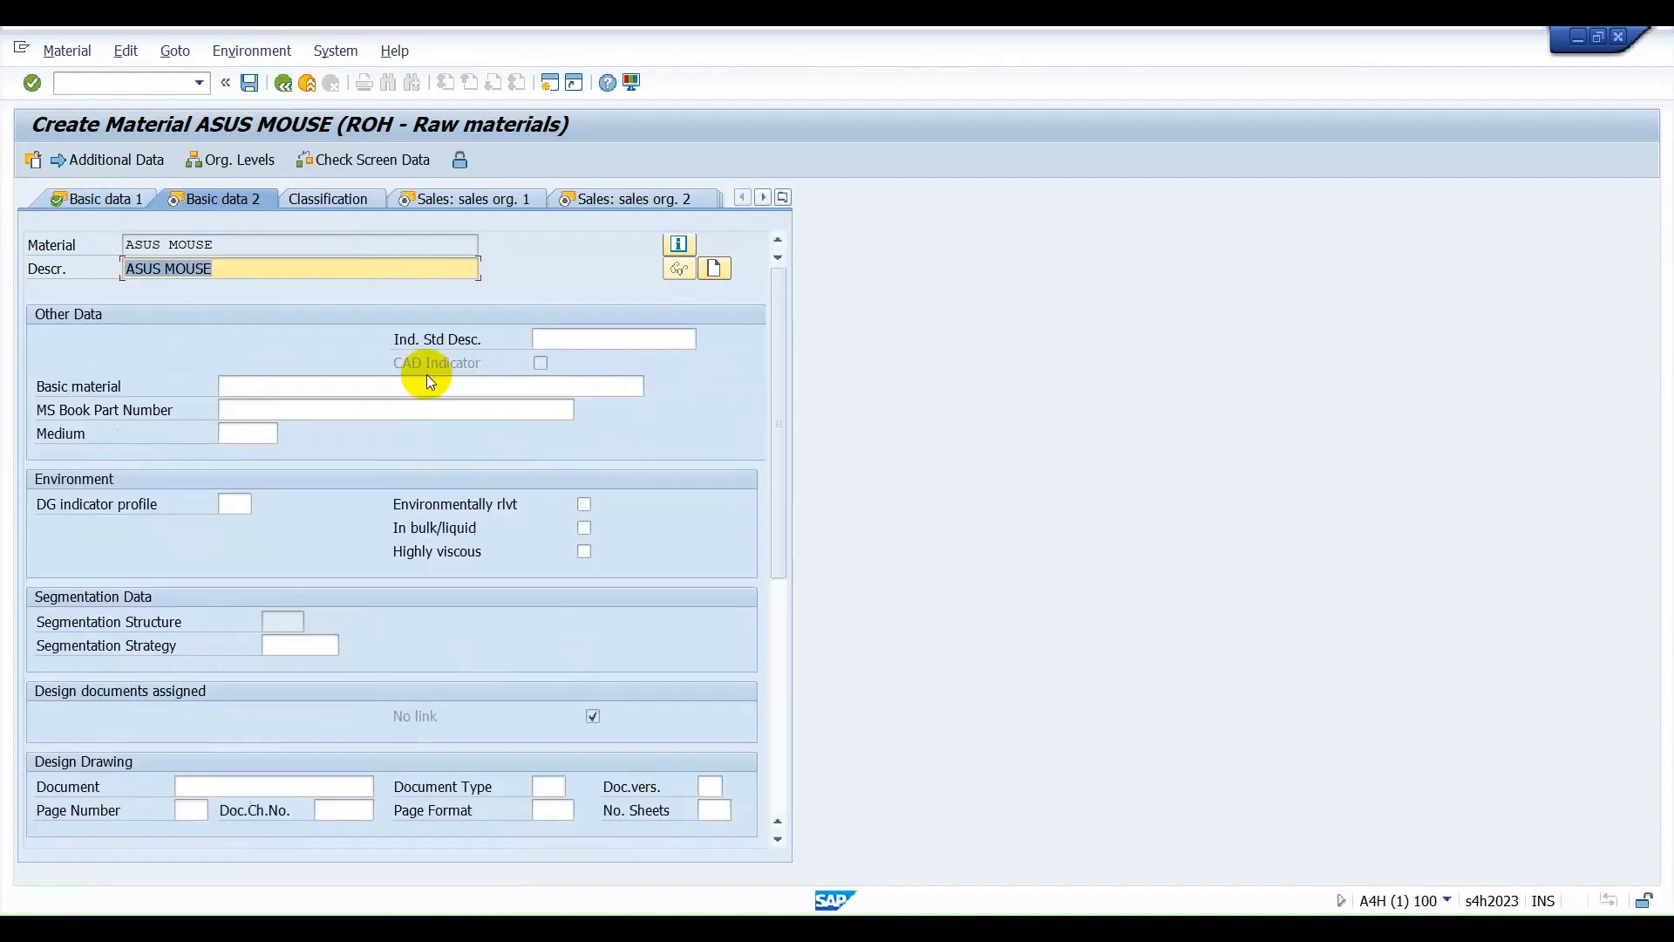
key(Return)
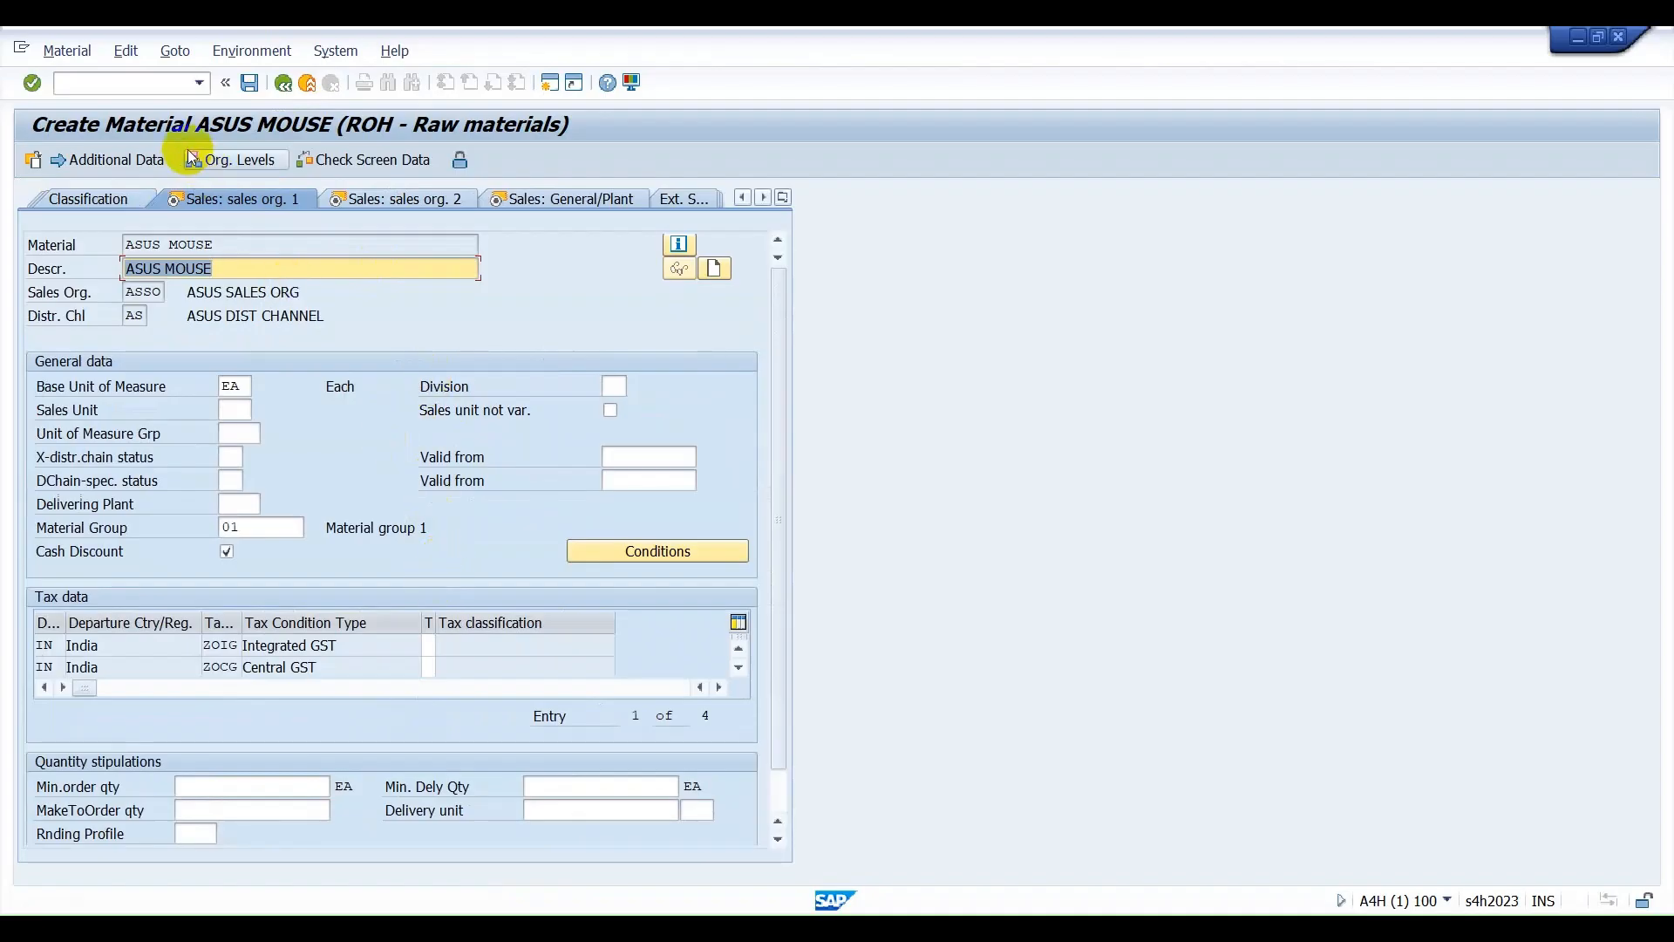
click(430, 645)
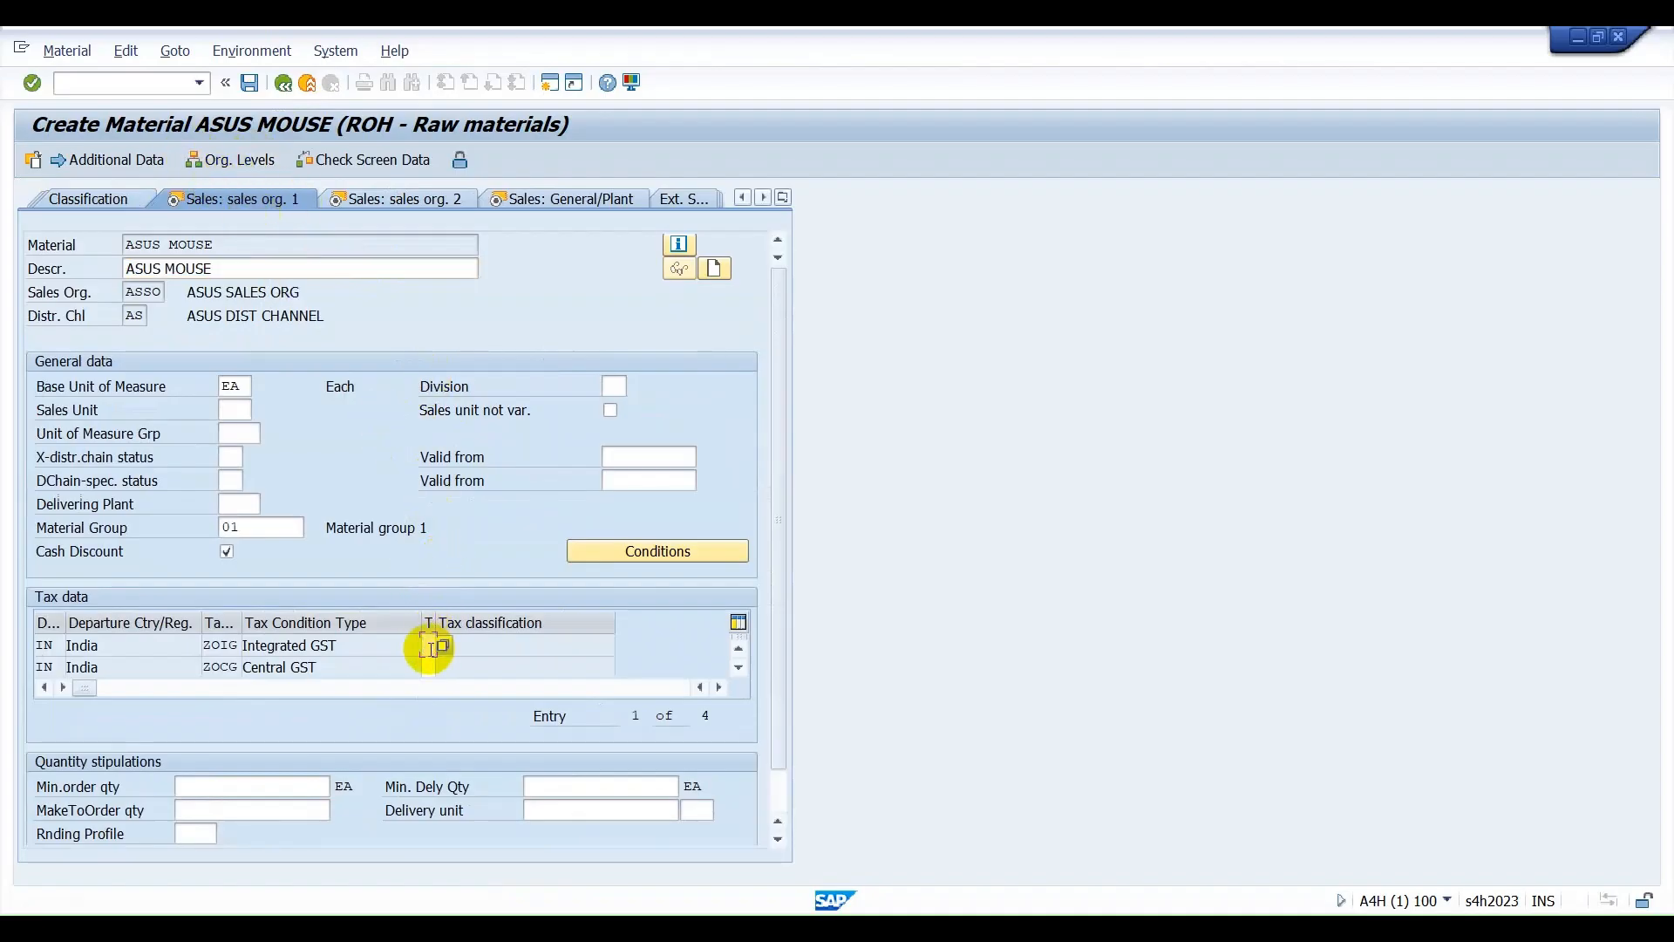
key(Return)
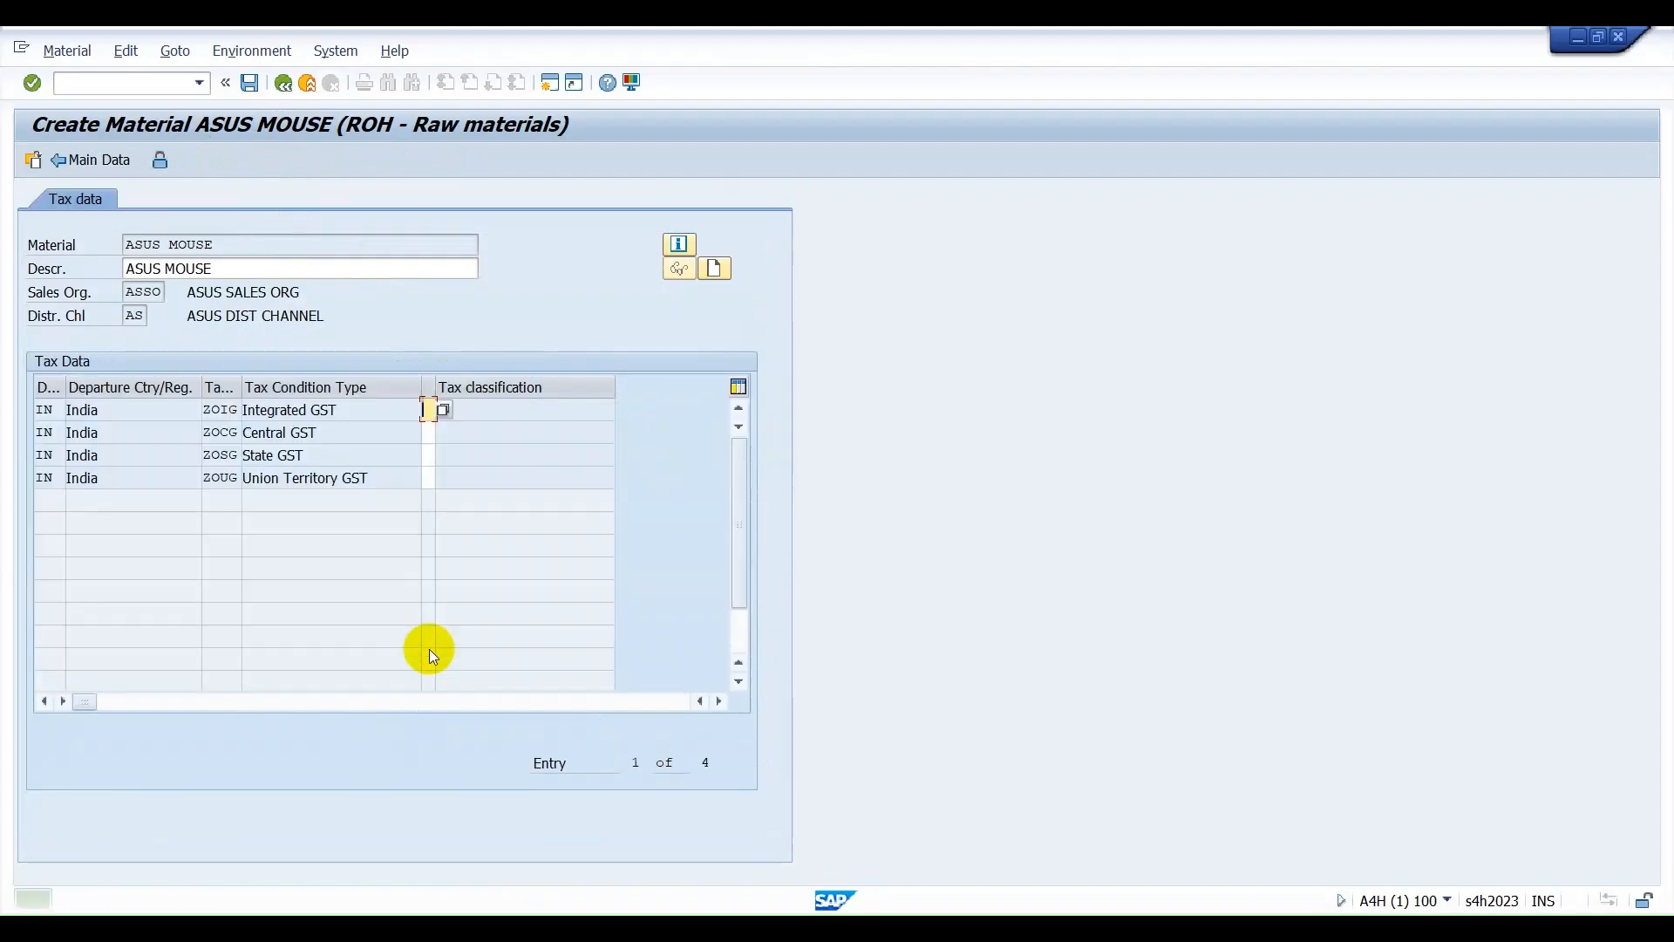
text(0)
key(Down)
text(0)
key(Down)
text(0)
key(Down)
text(0)
key(Return)
key(Return)
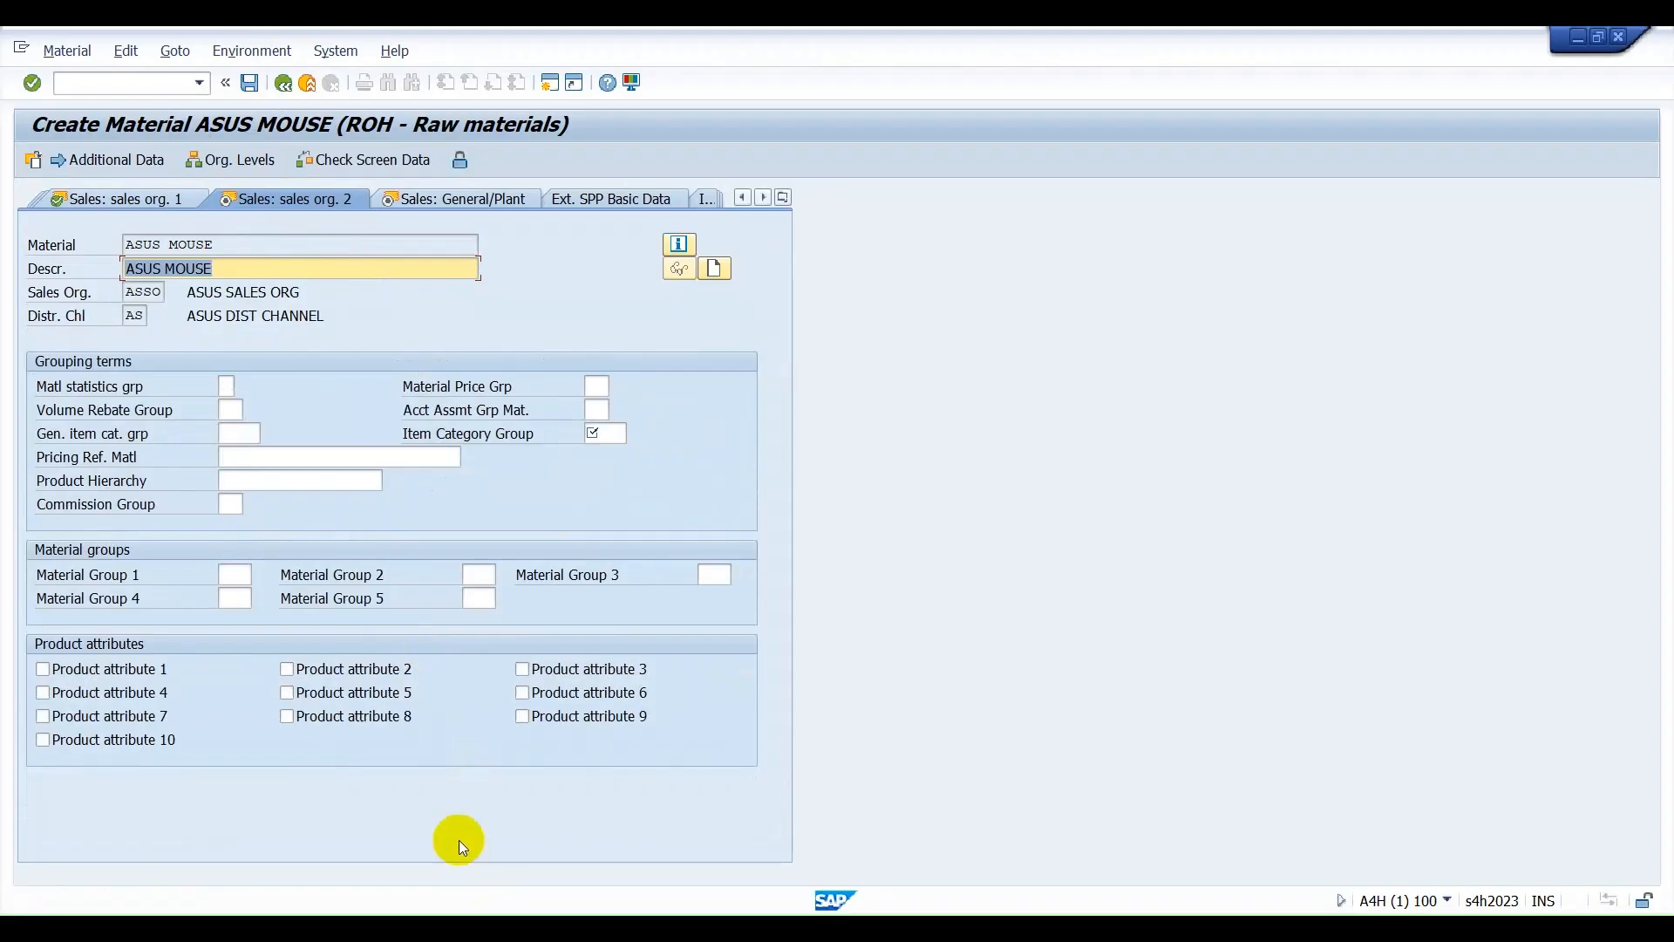
Set the general item category group and the item category group to NORM in the second sales organization view.
click(247, 434)
text(NORM)
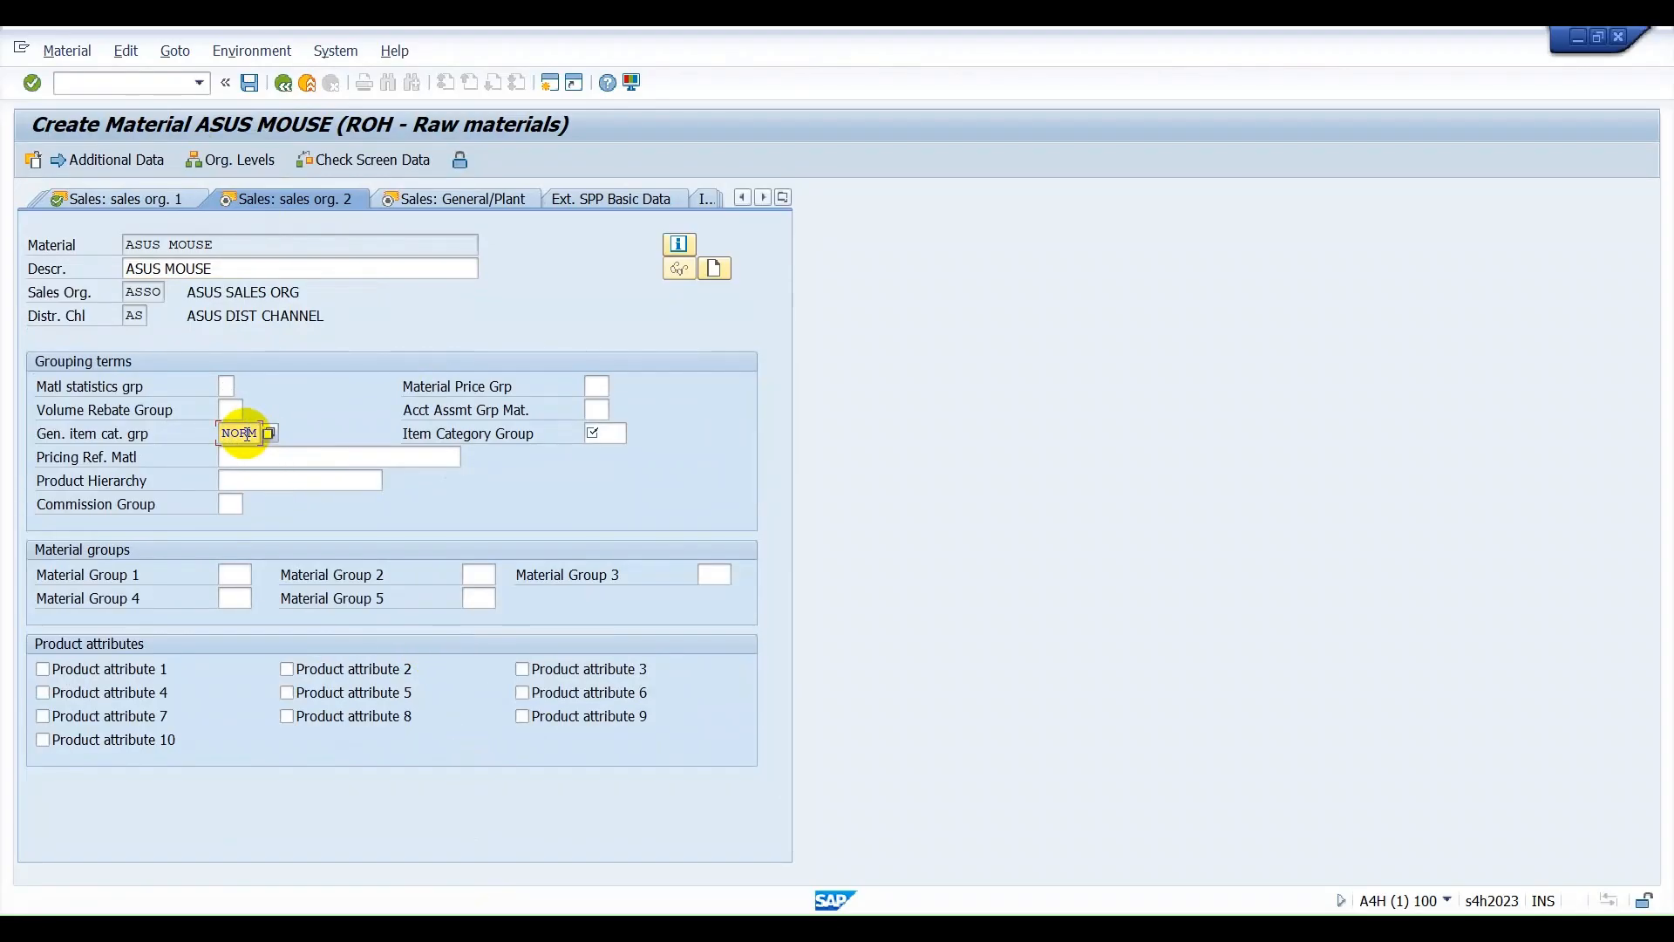
key(Tab)
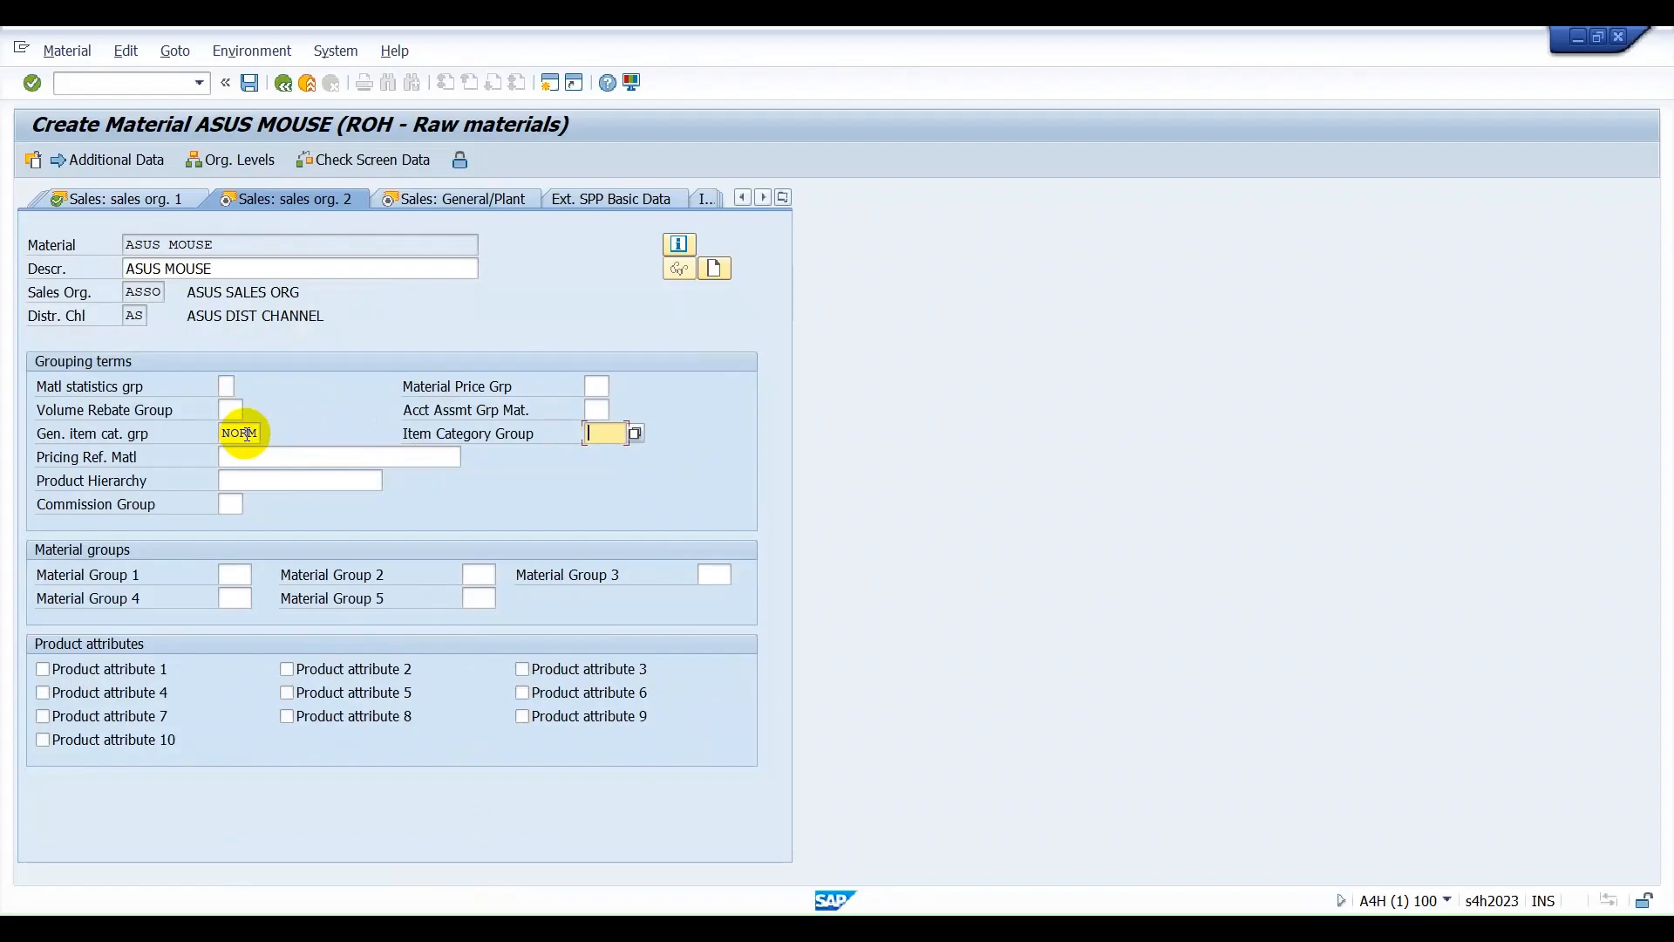
text(NORM)
key(Return)
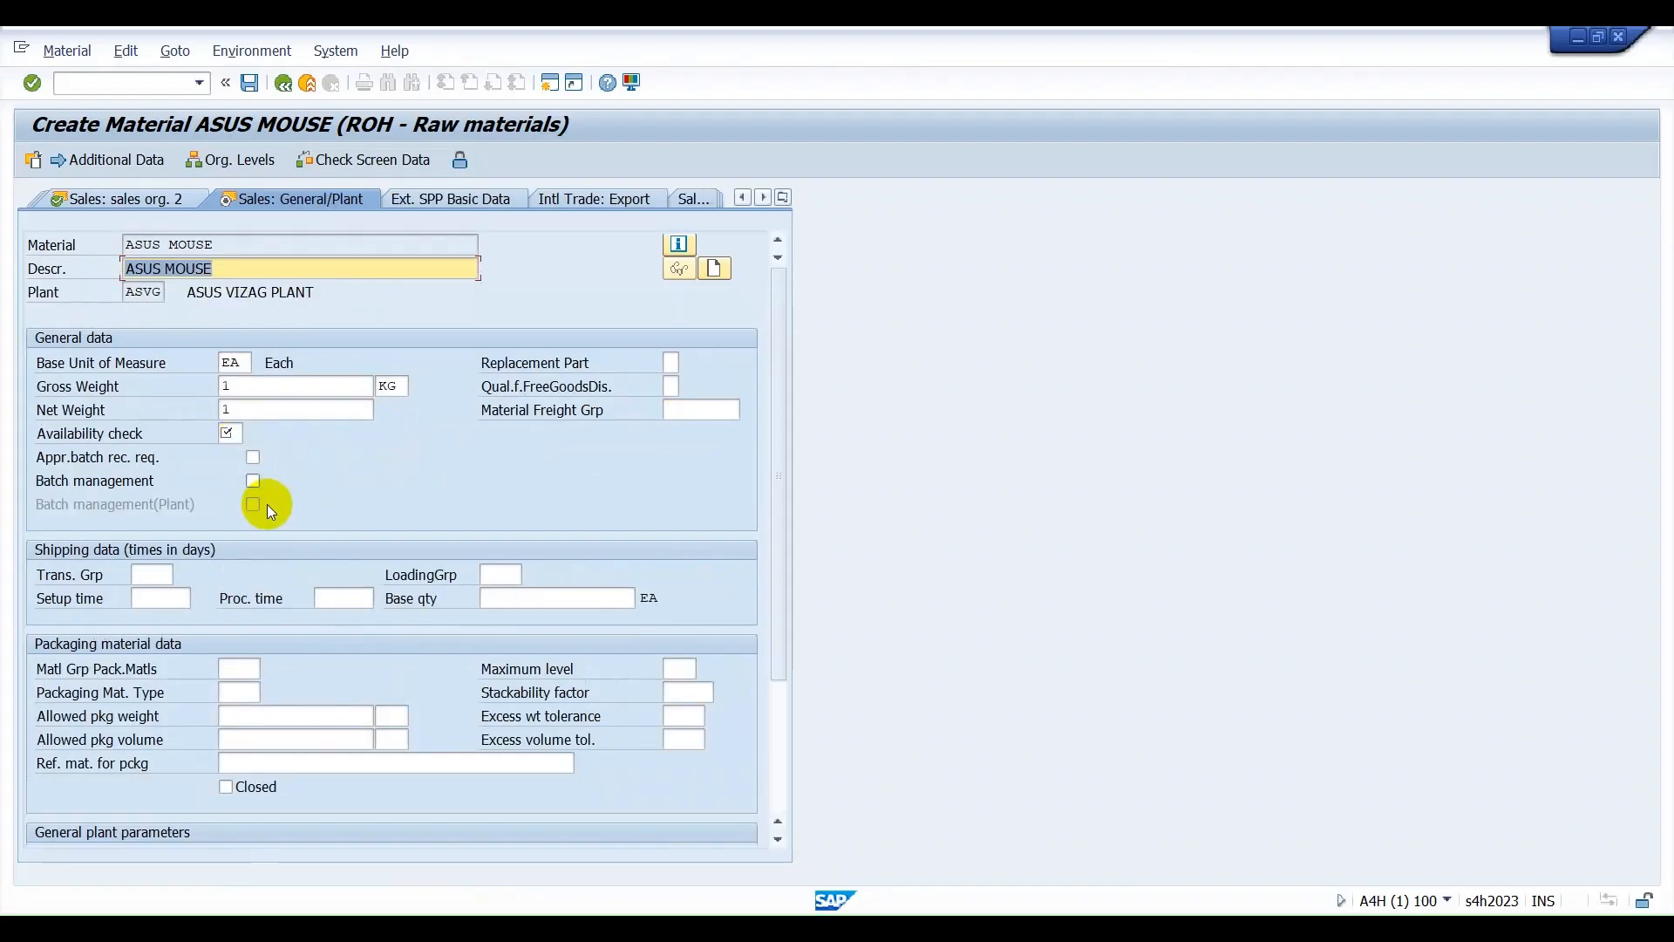
Set the availability check to 01 and choose a loading group in the general plant sales view.
click(230, 433)
text(01)
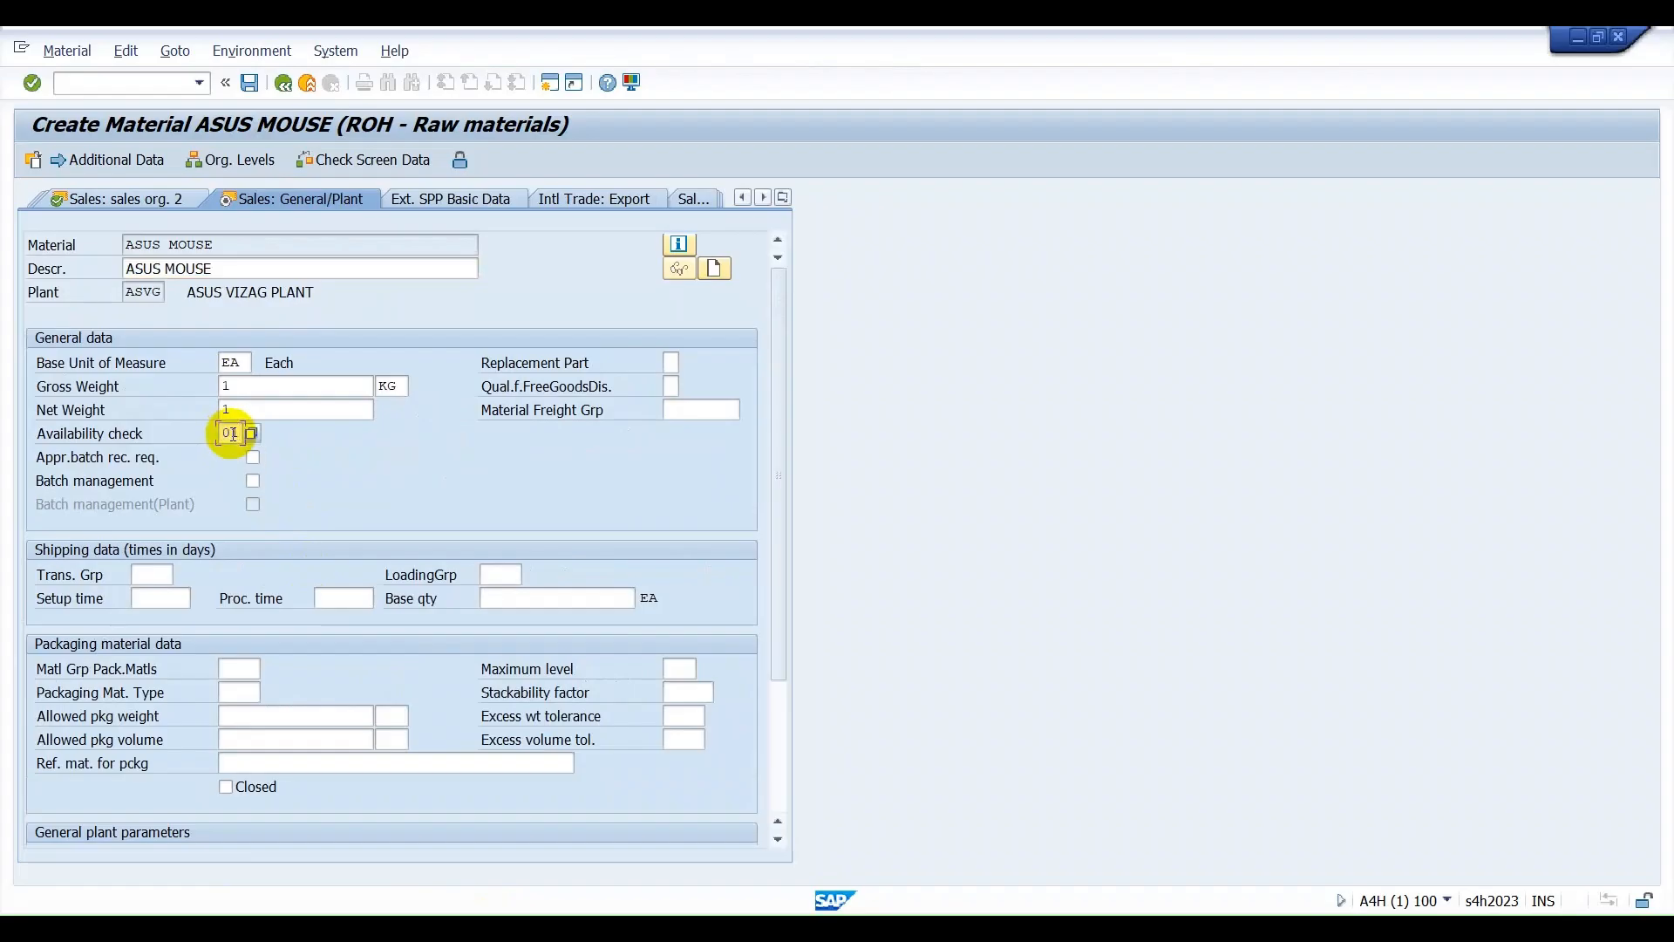
key(Tab)
key(Tab)
key(Tab)
key(Tab)
key(F4)
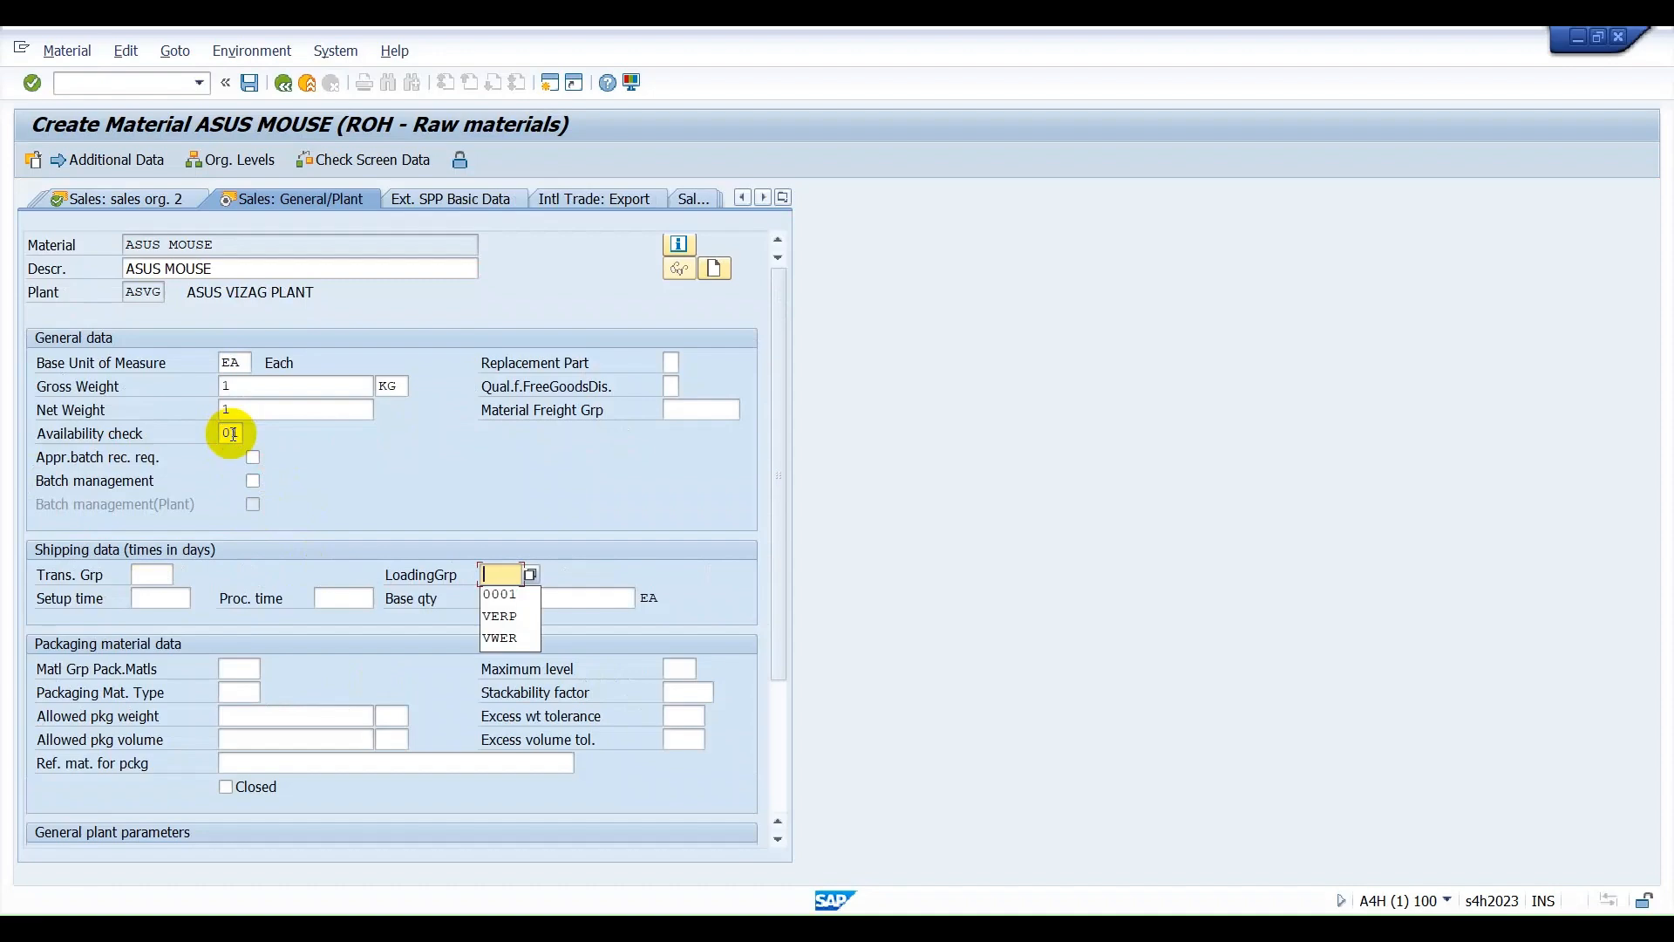
key(Return)
key(Return)
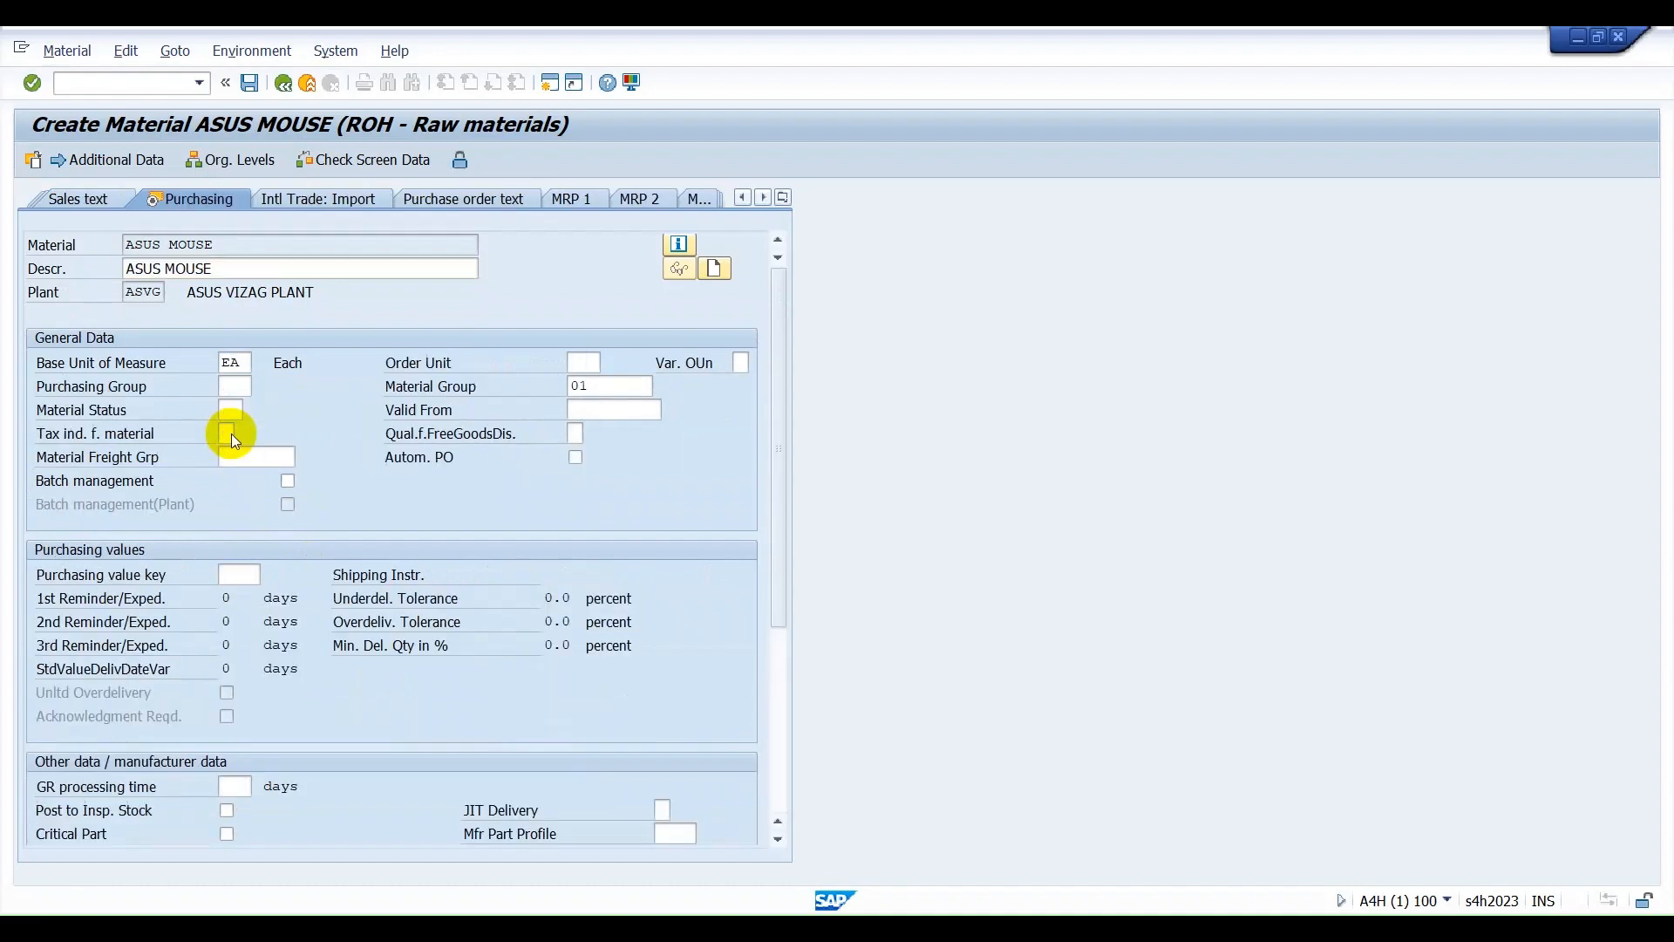
Advance past the Purchasing and first plant data/storage views to Plant data / stor. 2 without entering further values.
key(Return)
Advance to the Accounting 1 view and set the valuation class to 3000 (Raw Materials).
key(Return)
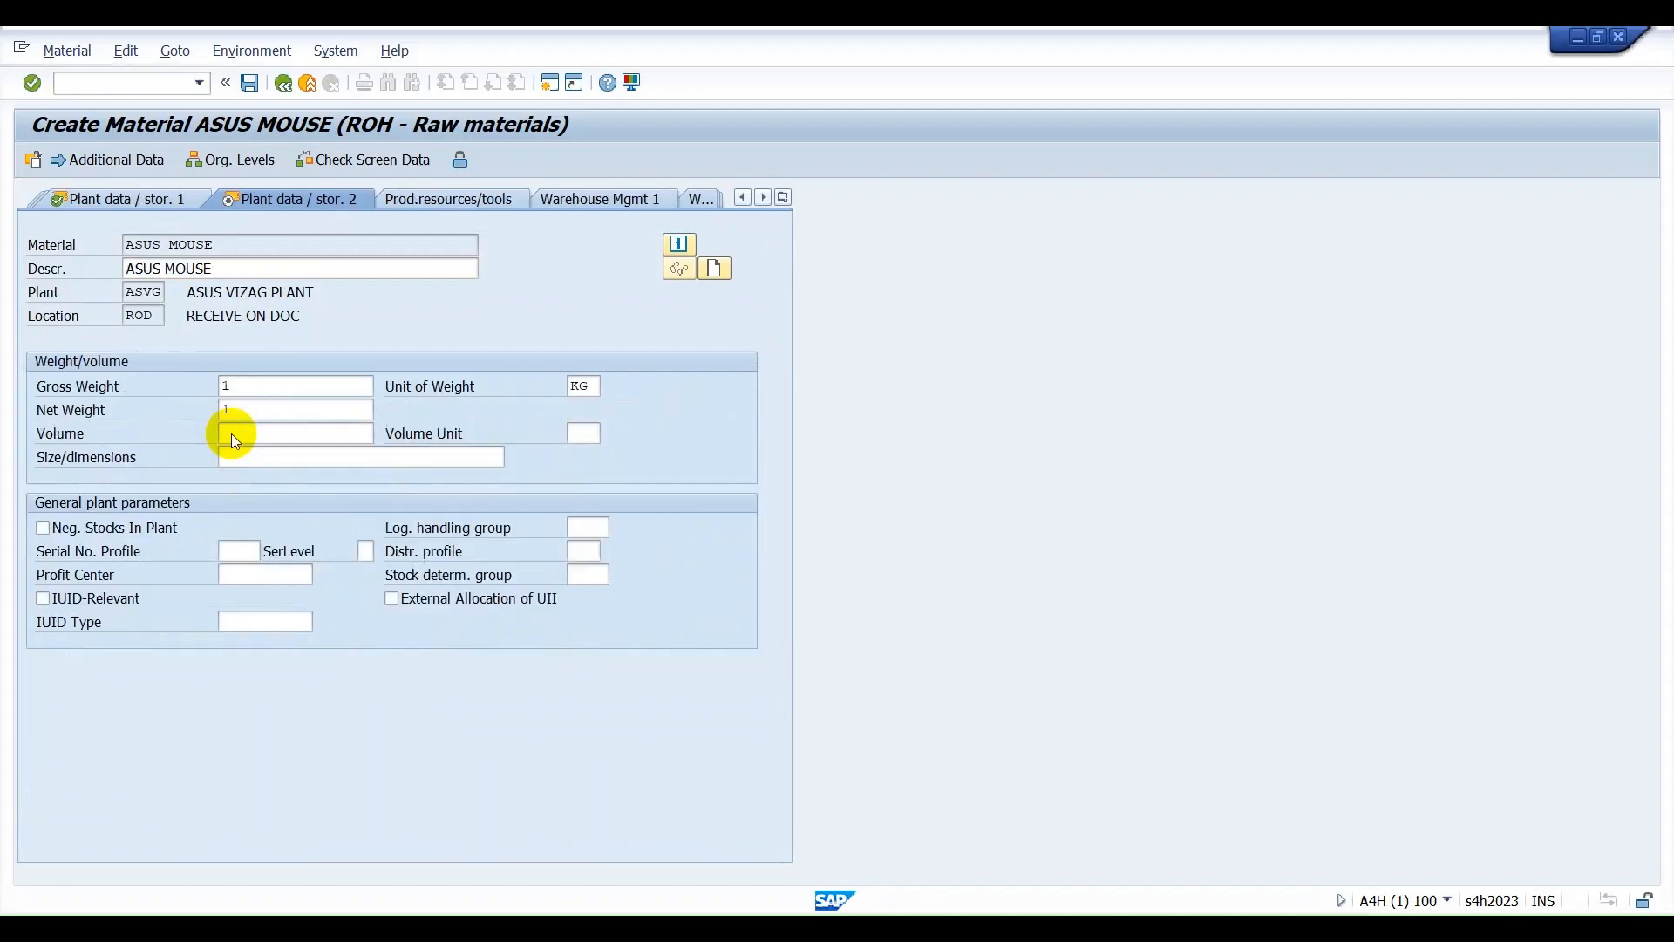
key(Return)
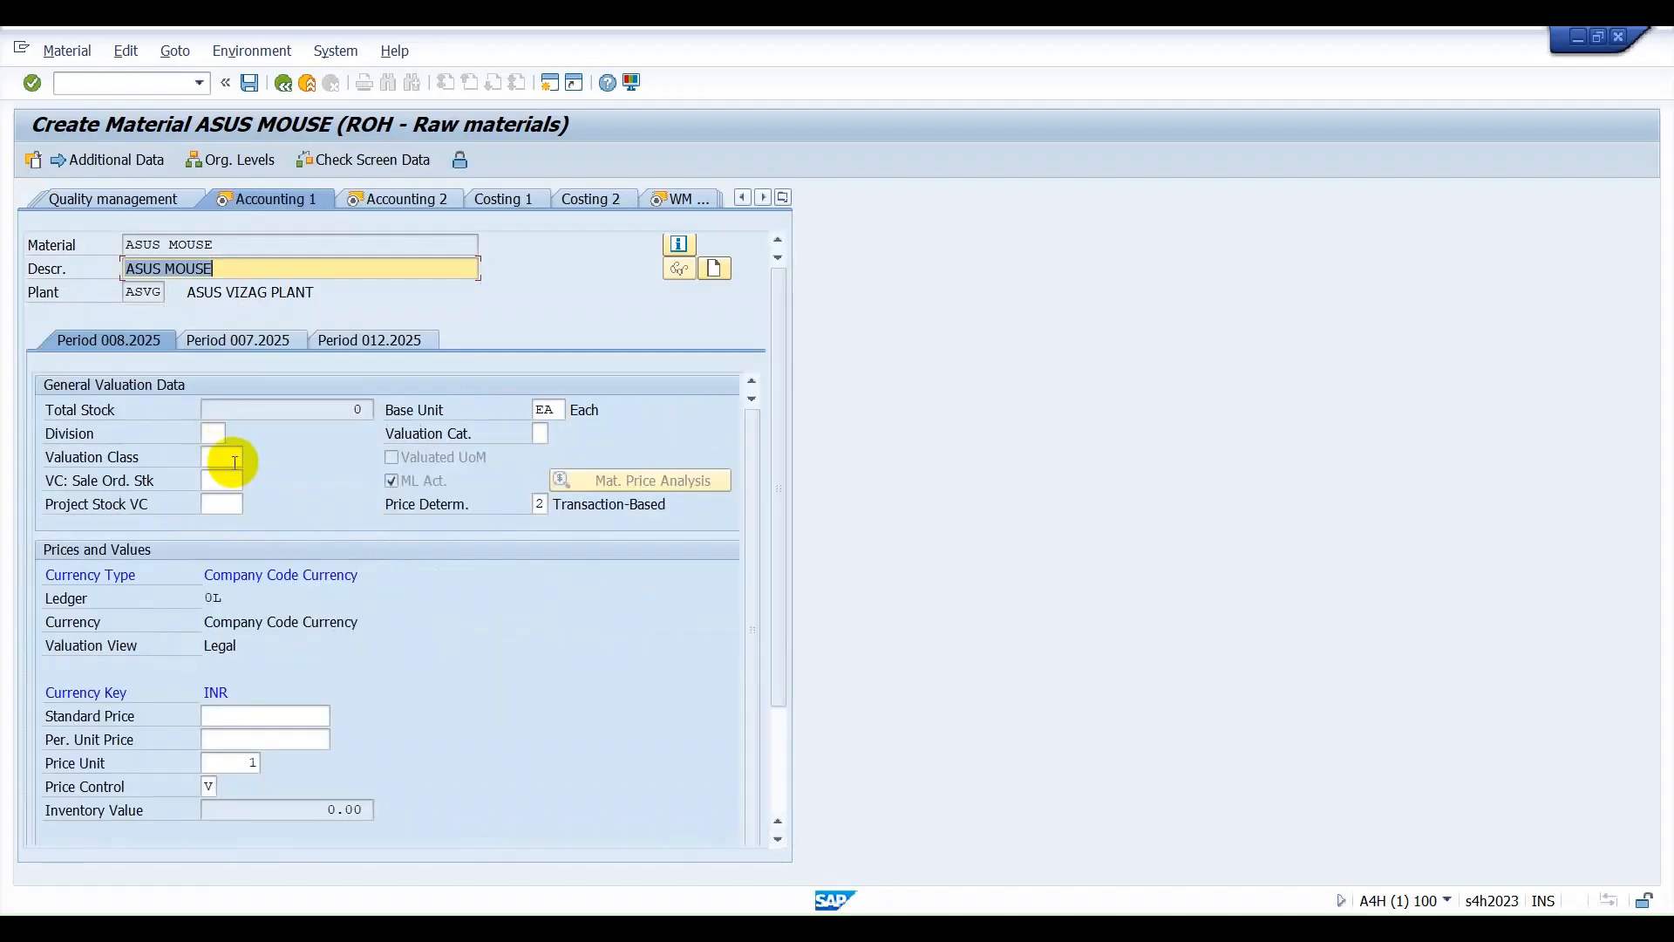
click(225, 455)
click(253, 457)
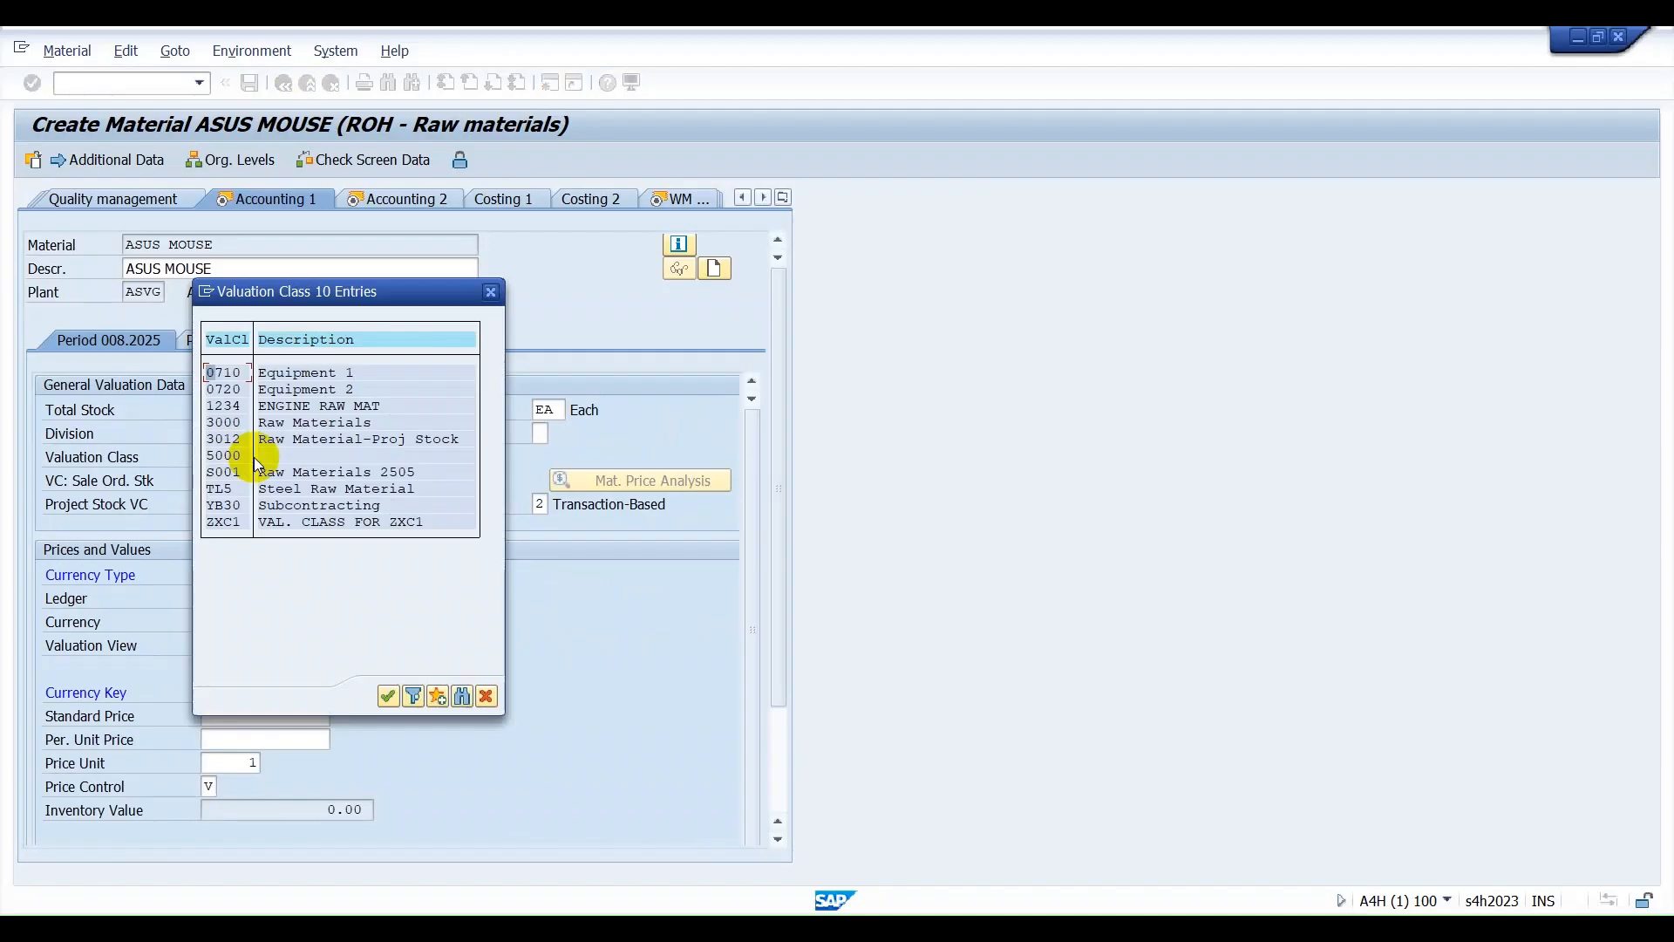
double_click(225, 422)
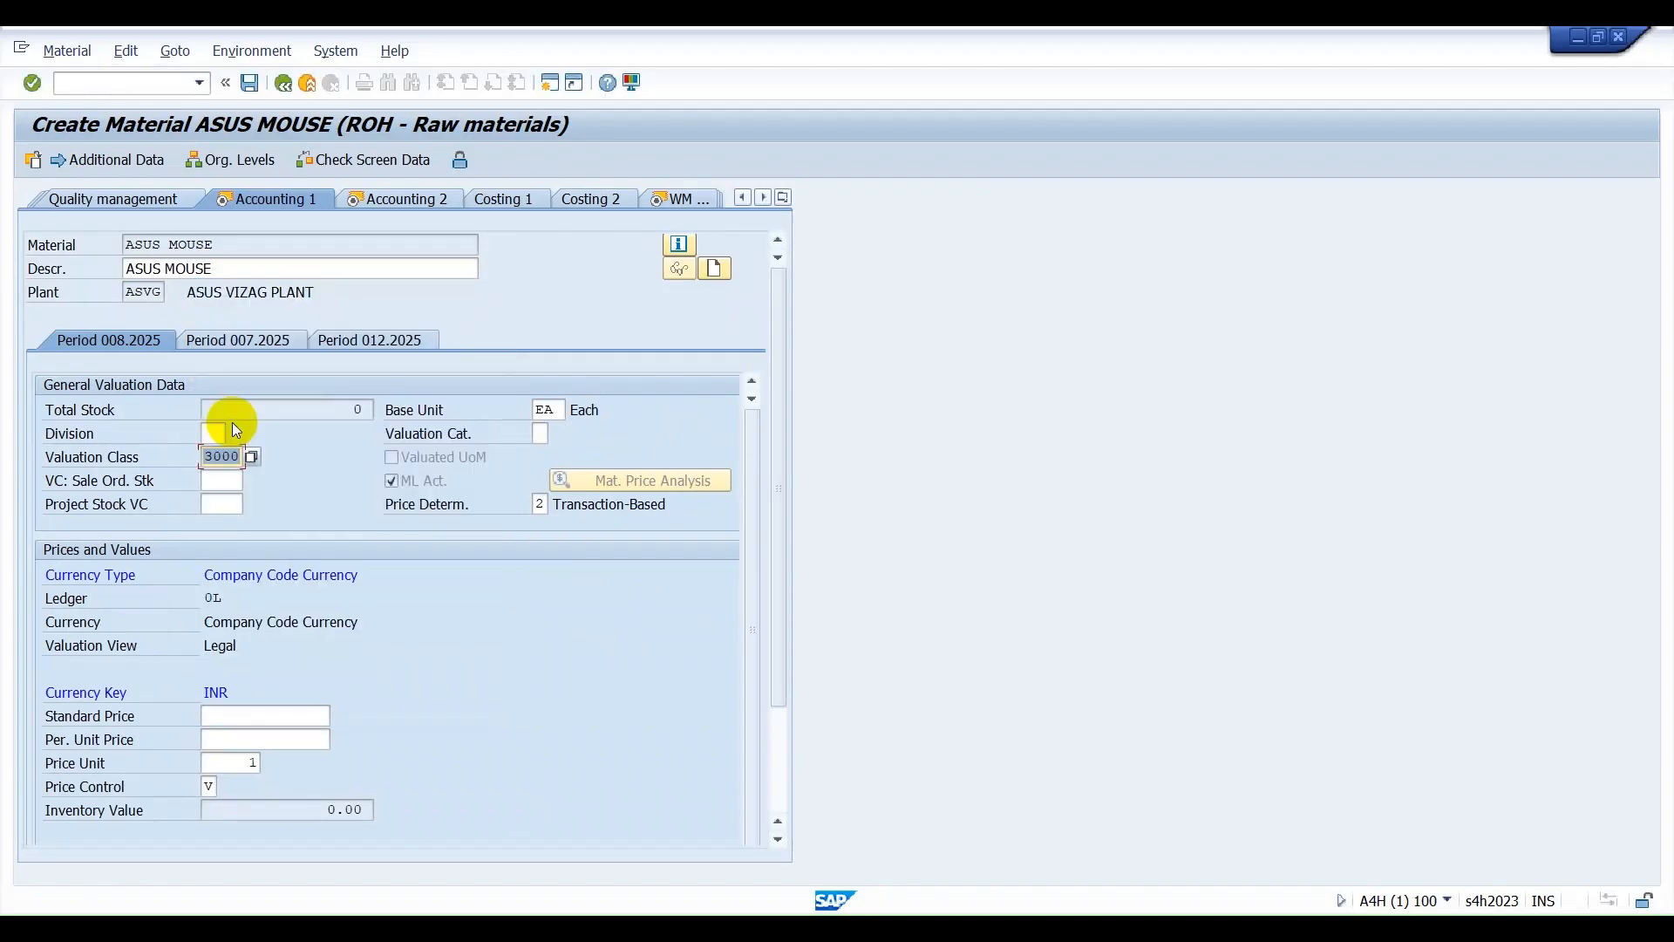
Enter a periodic unit price of 100, choose price control V for moving average price, and continue to Accounting 2.
click(264, 736)
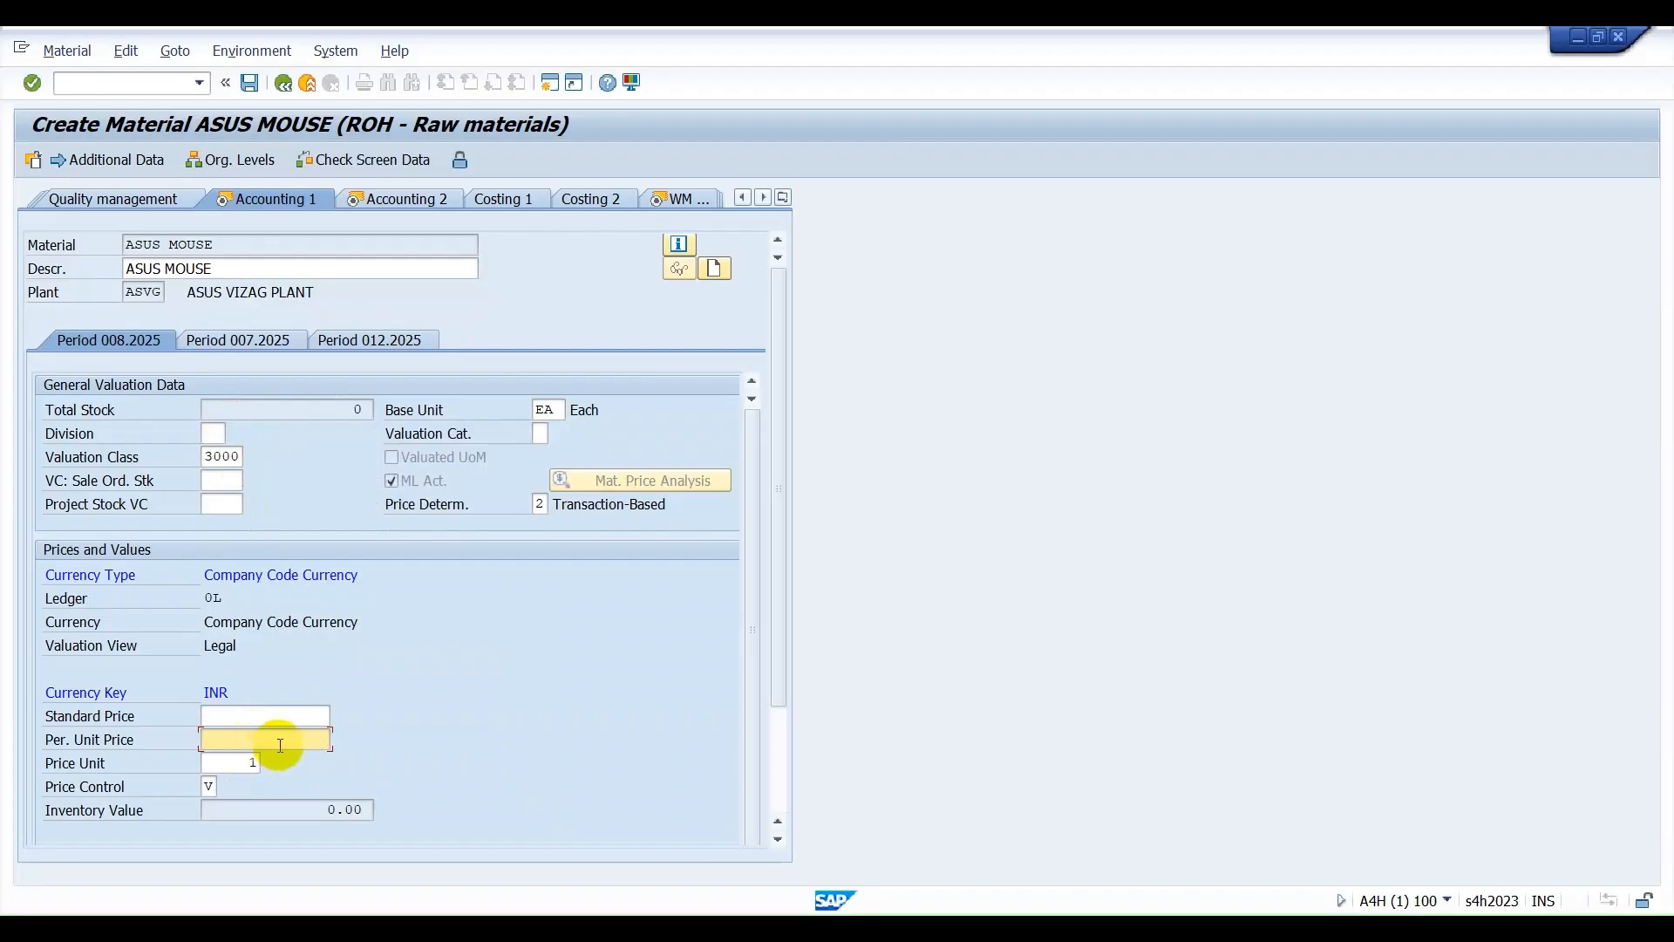
text(100)
key(Tab)
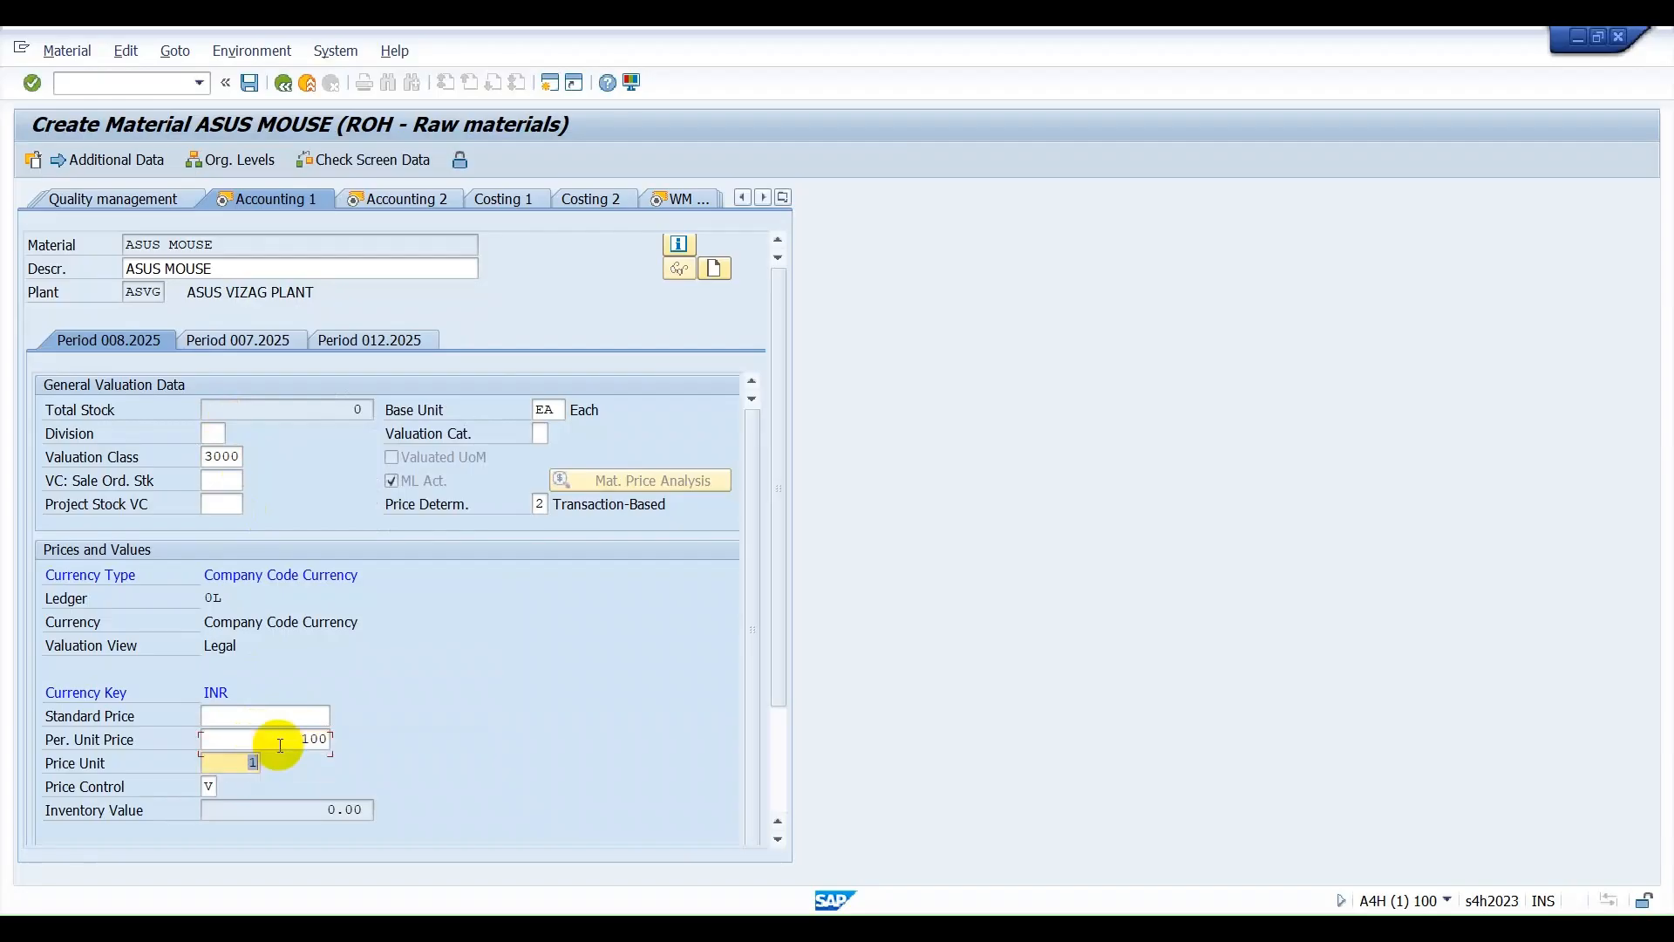
key(Tab)
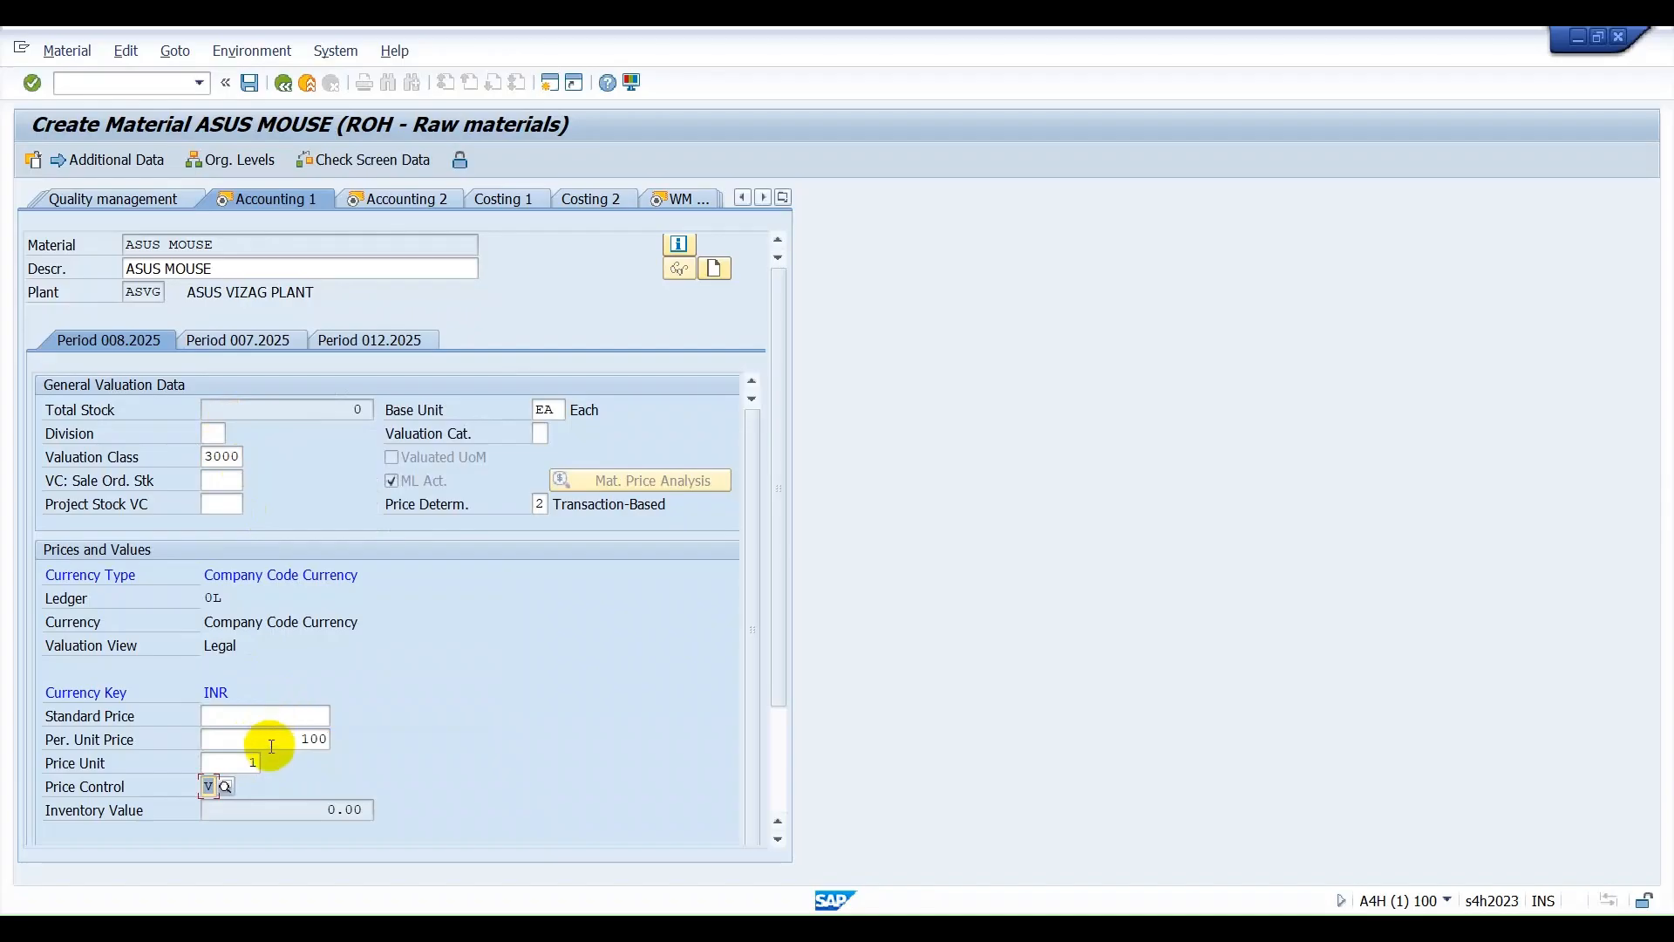
click(224, 788)
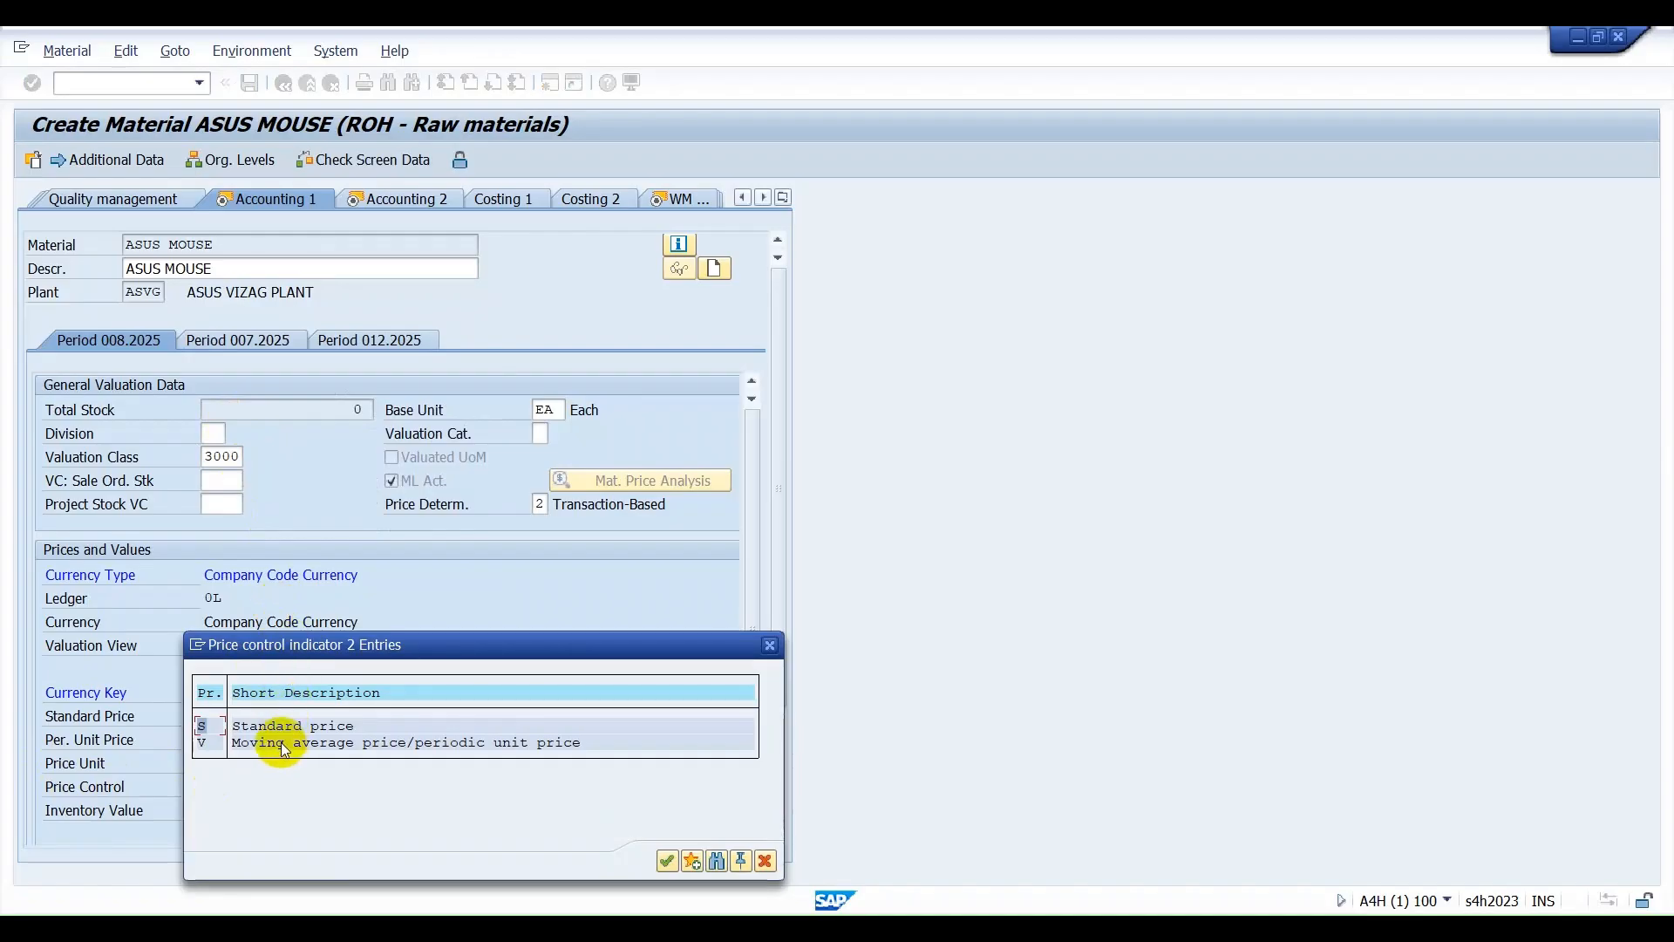
click(281, 744)
key(Return)
key(Return)
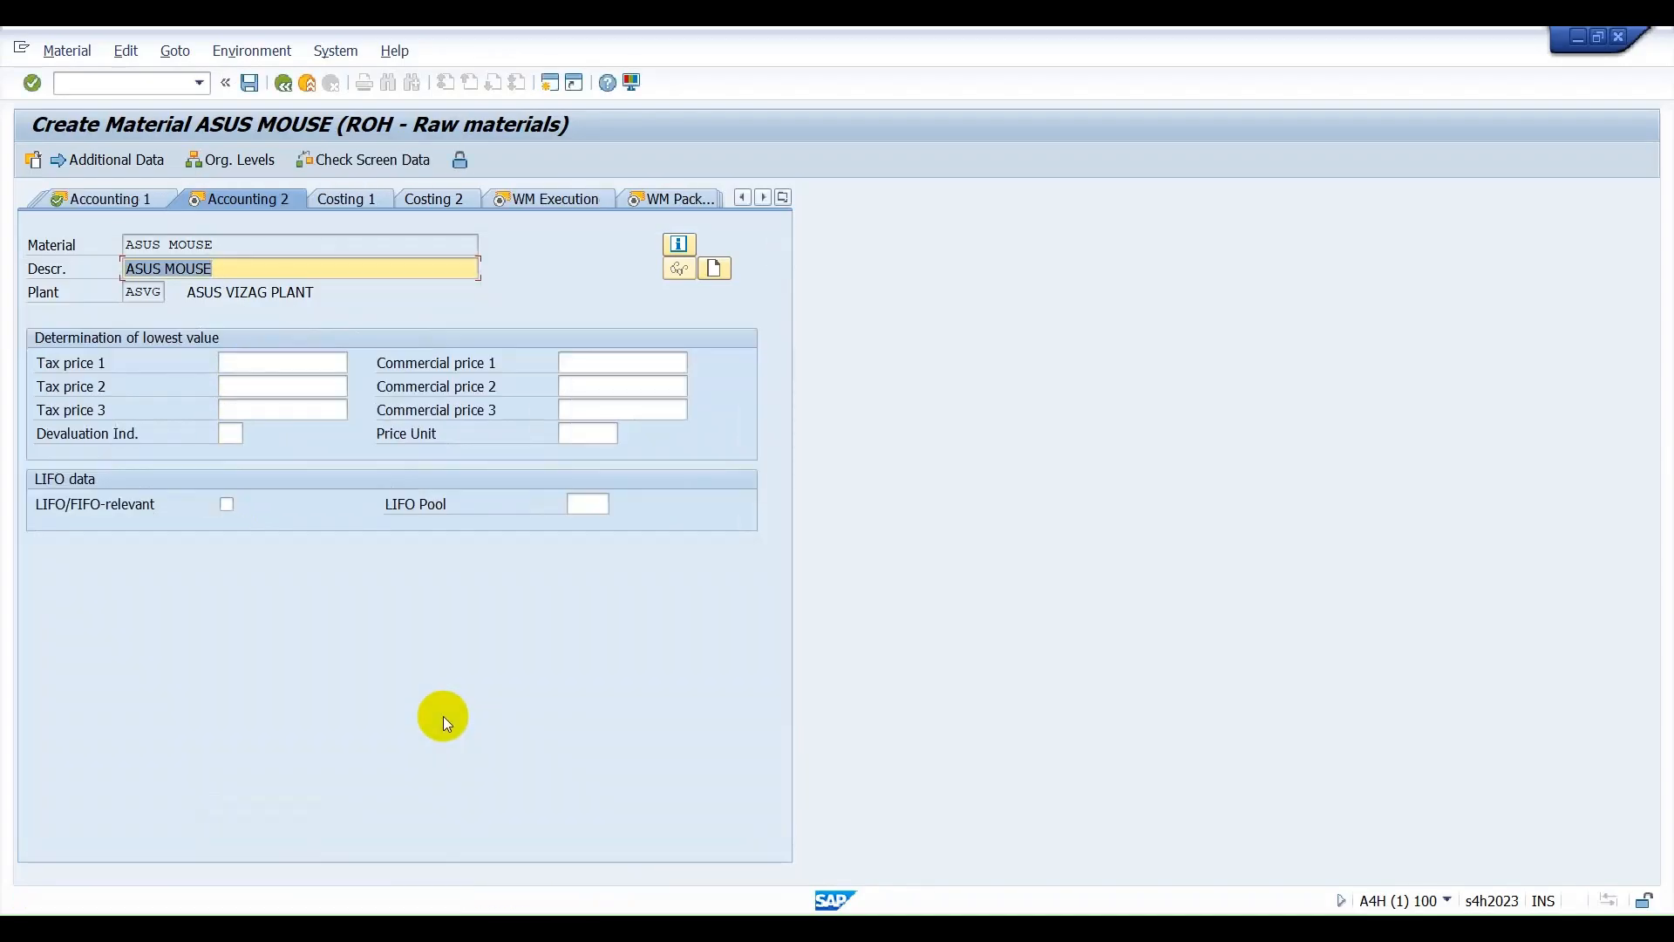
Advance through the Accounting 2, WM Execution and WM Packaging views without entries and save the material.
key(Return)
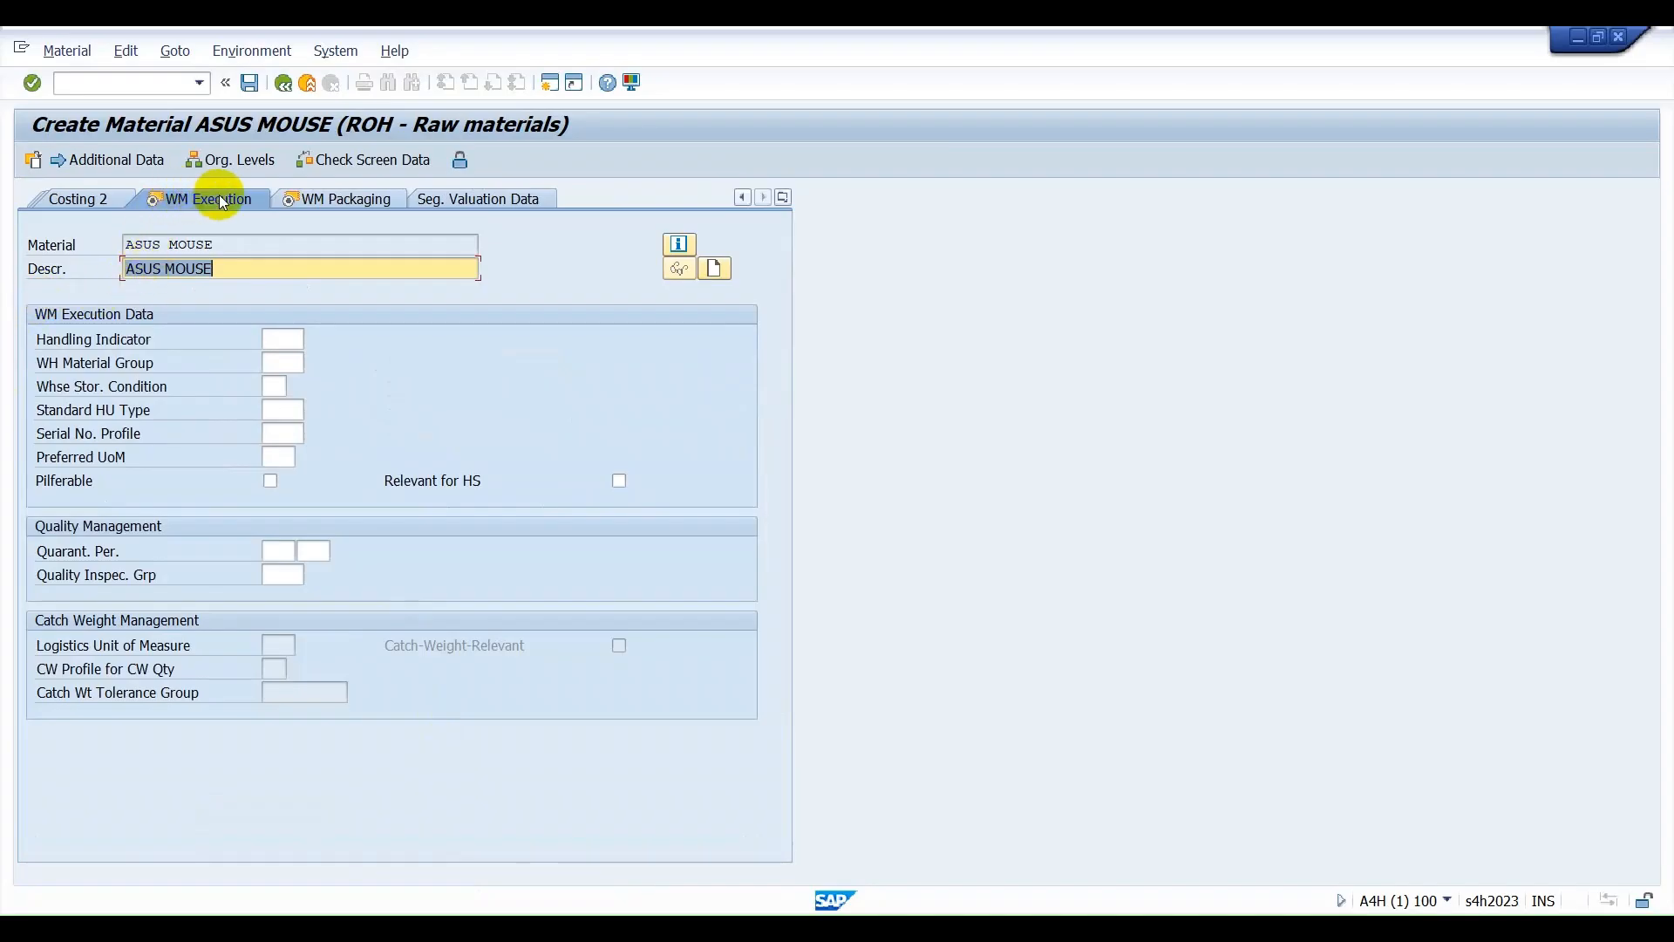
click(356, 220)
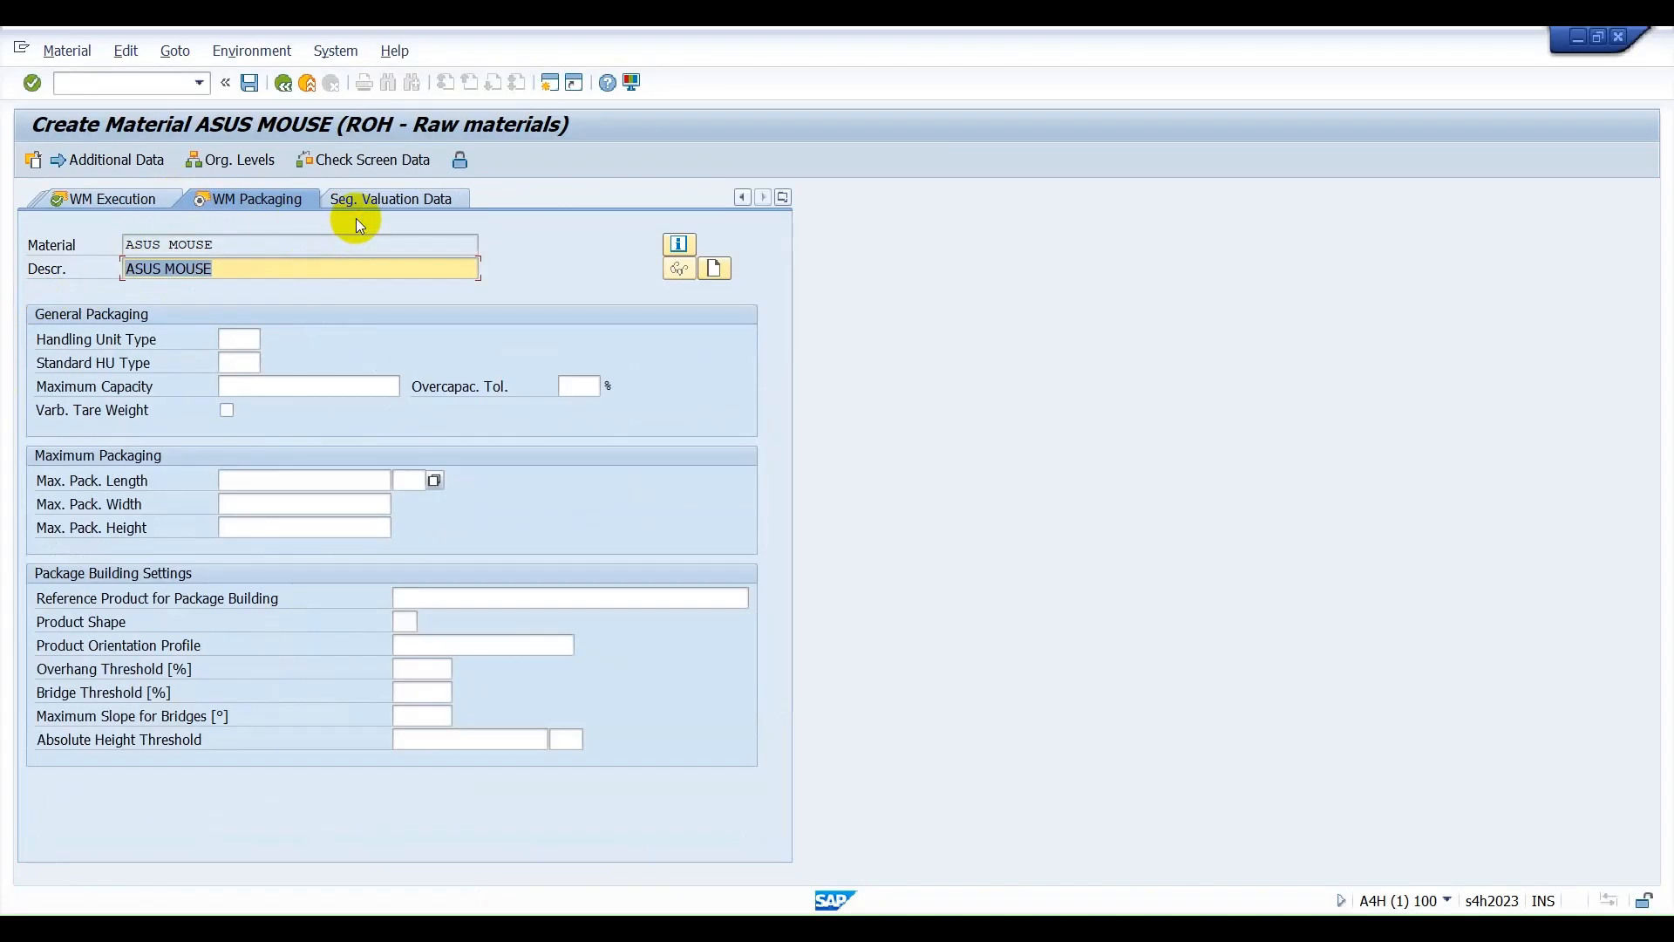
key(Return)
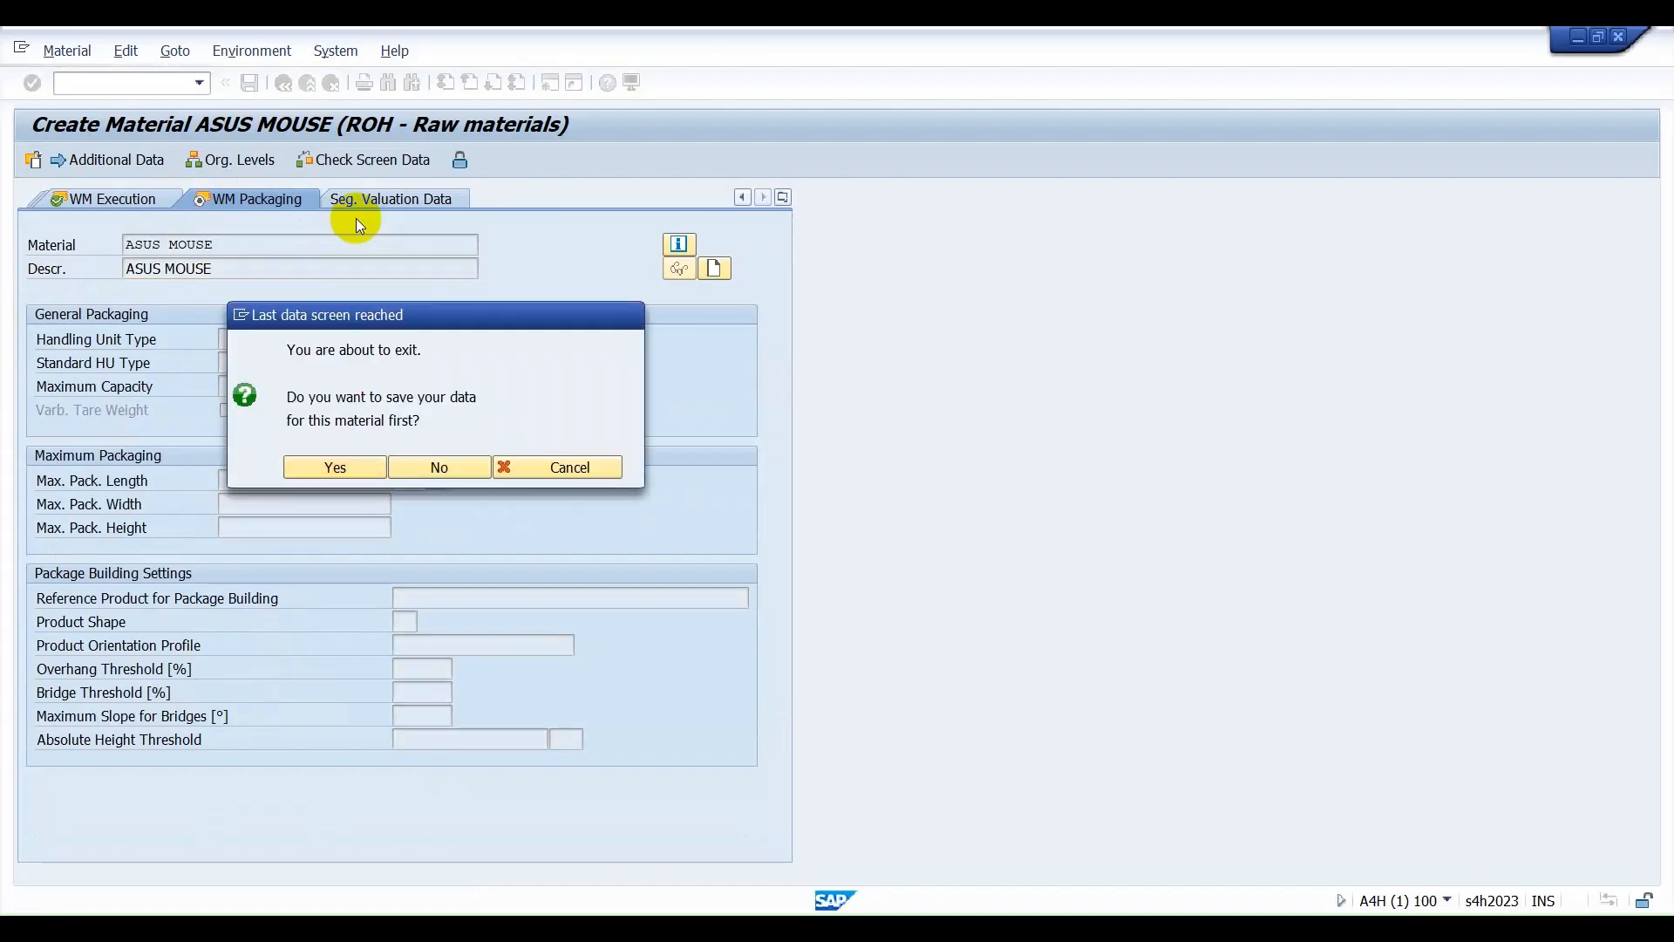
key(Return)
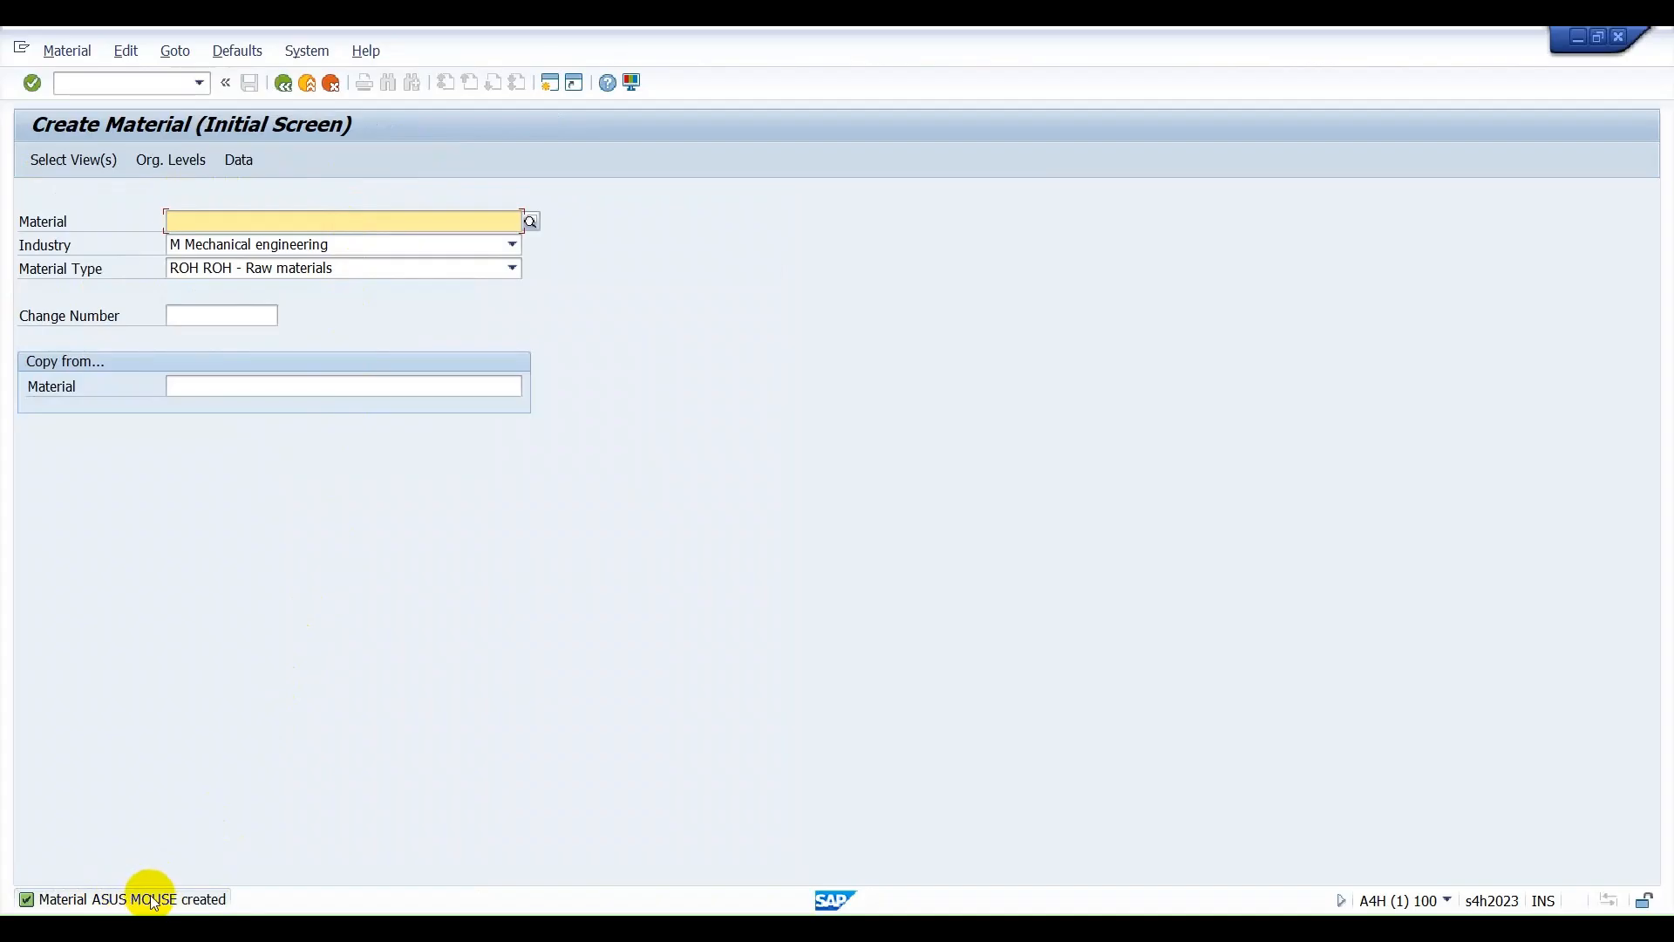
View the details of the material creation message, select the material name in it, and close the details.
key(F3)
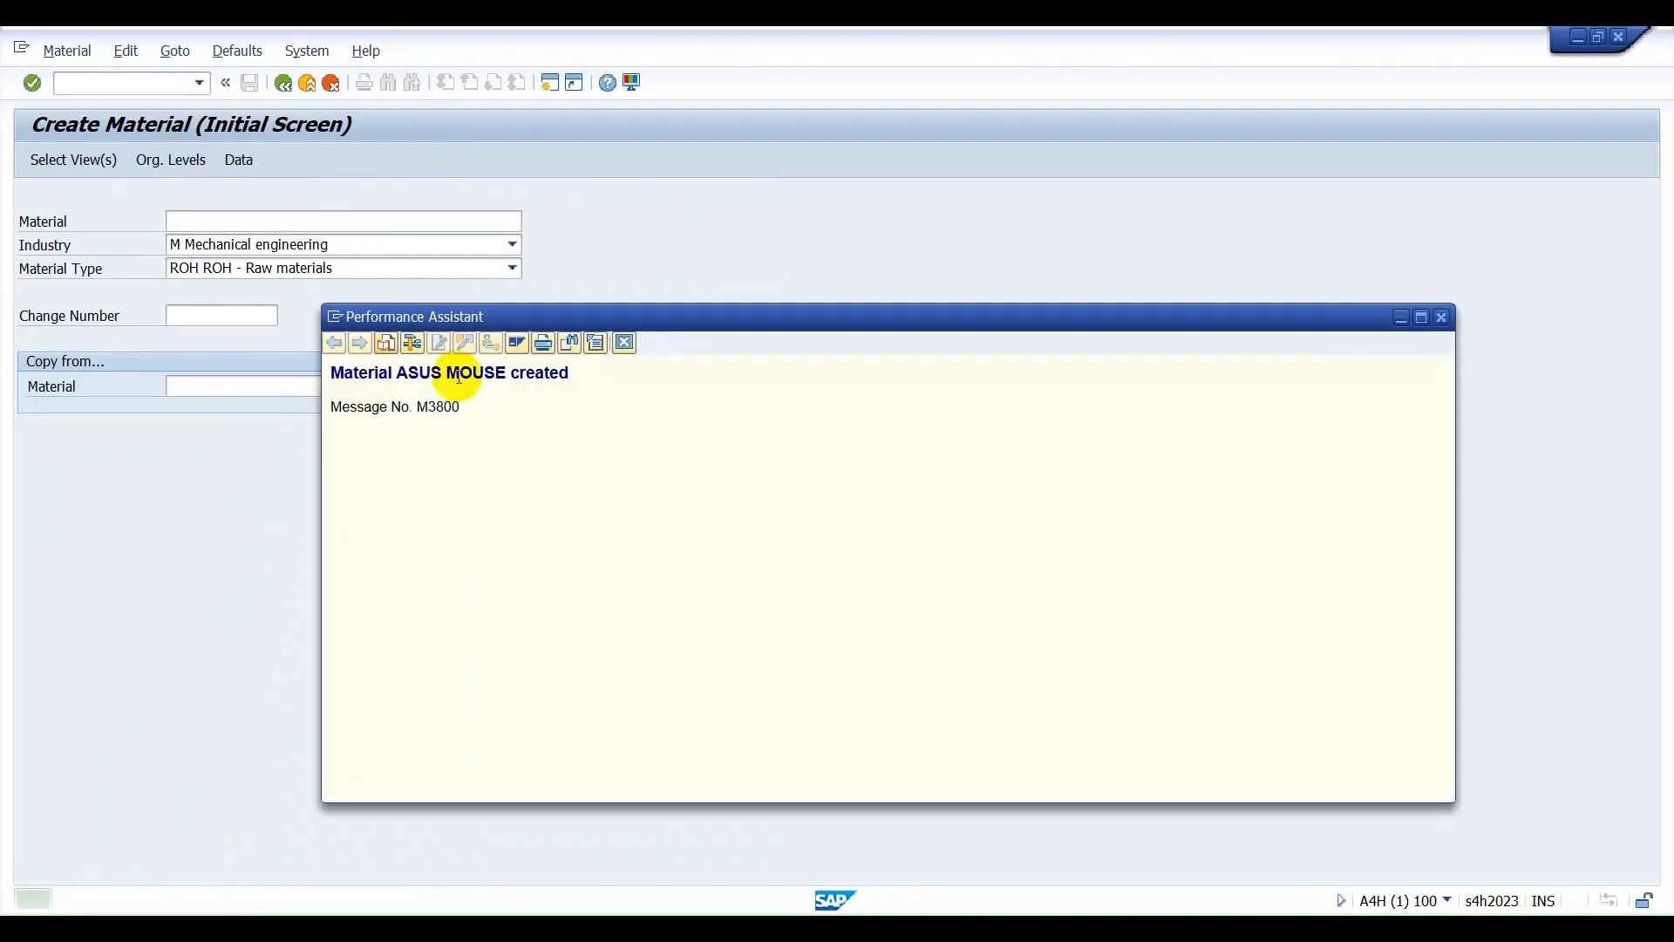
drag(395, 373, 507, 373)
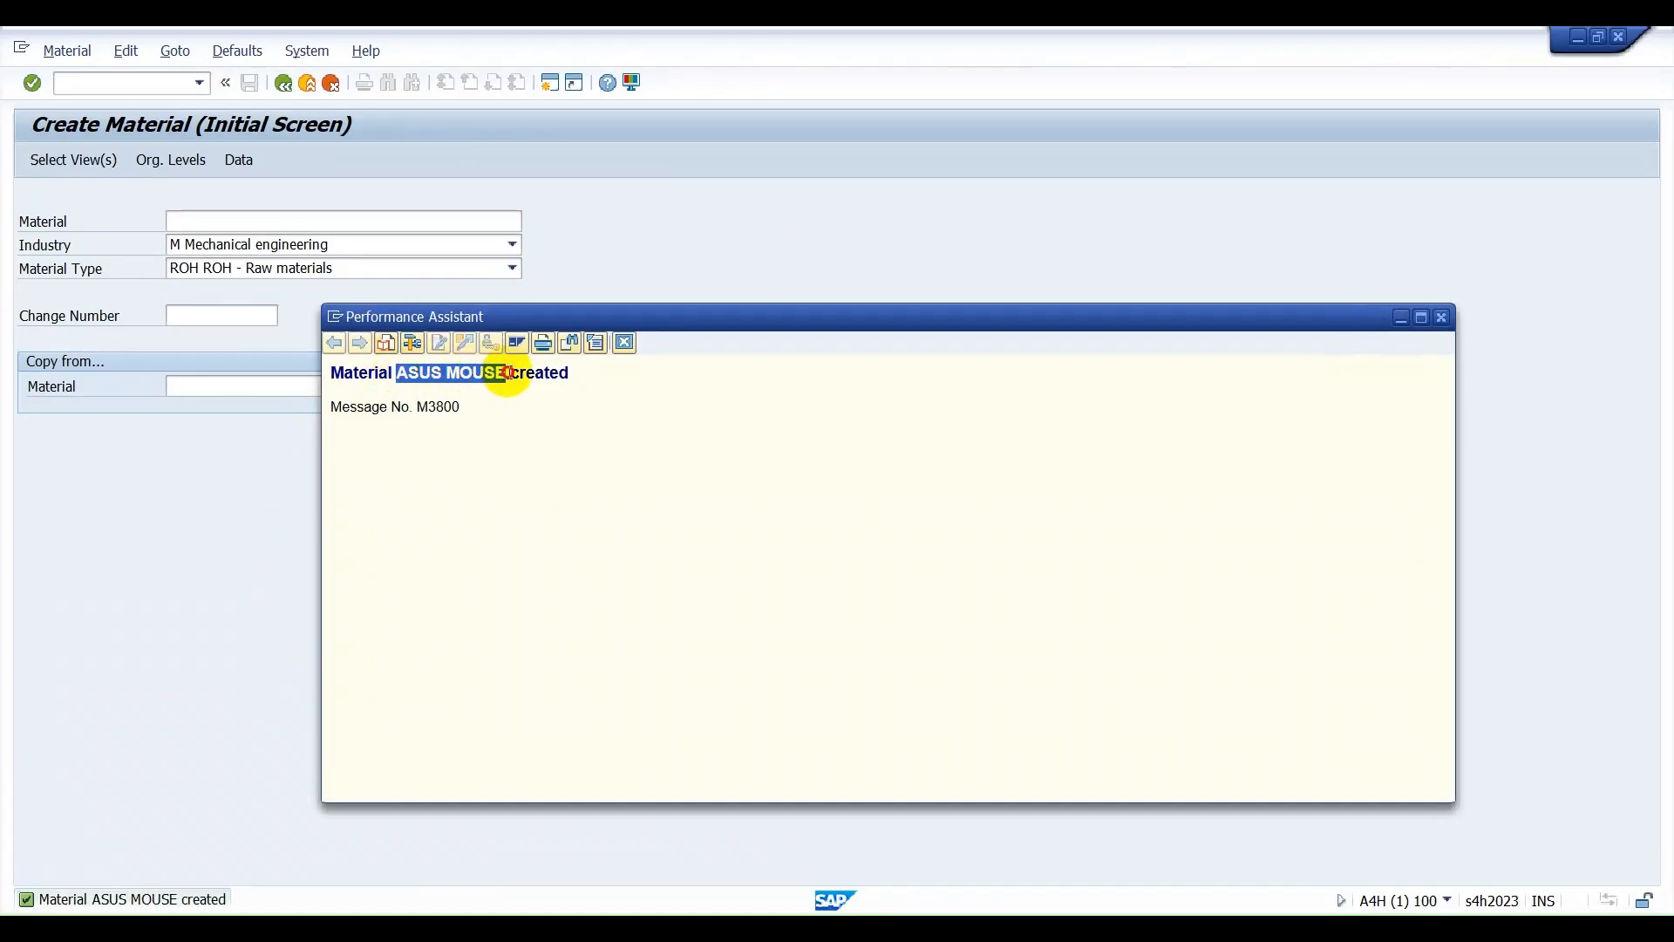
click(624, 342)
Open transaction MMSC and call up the storage location list for ASUS MOUSE in plant ASVG.
click(125, 82)
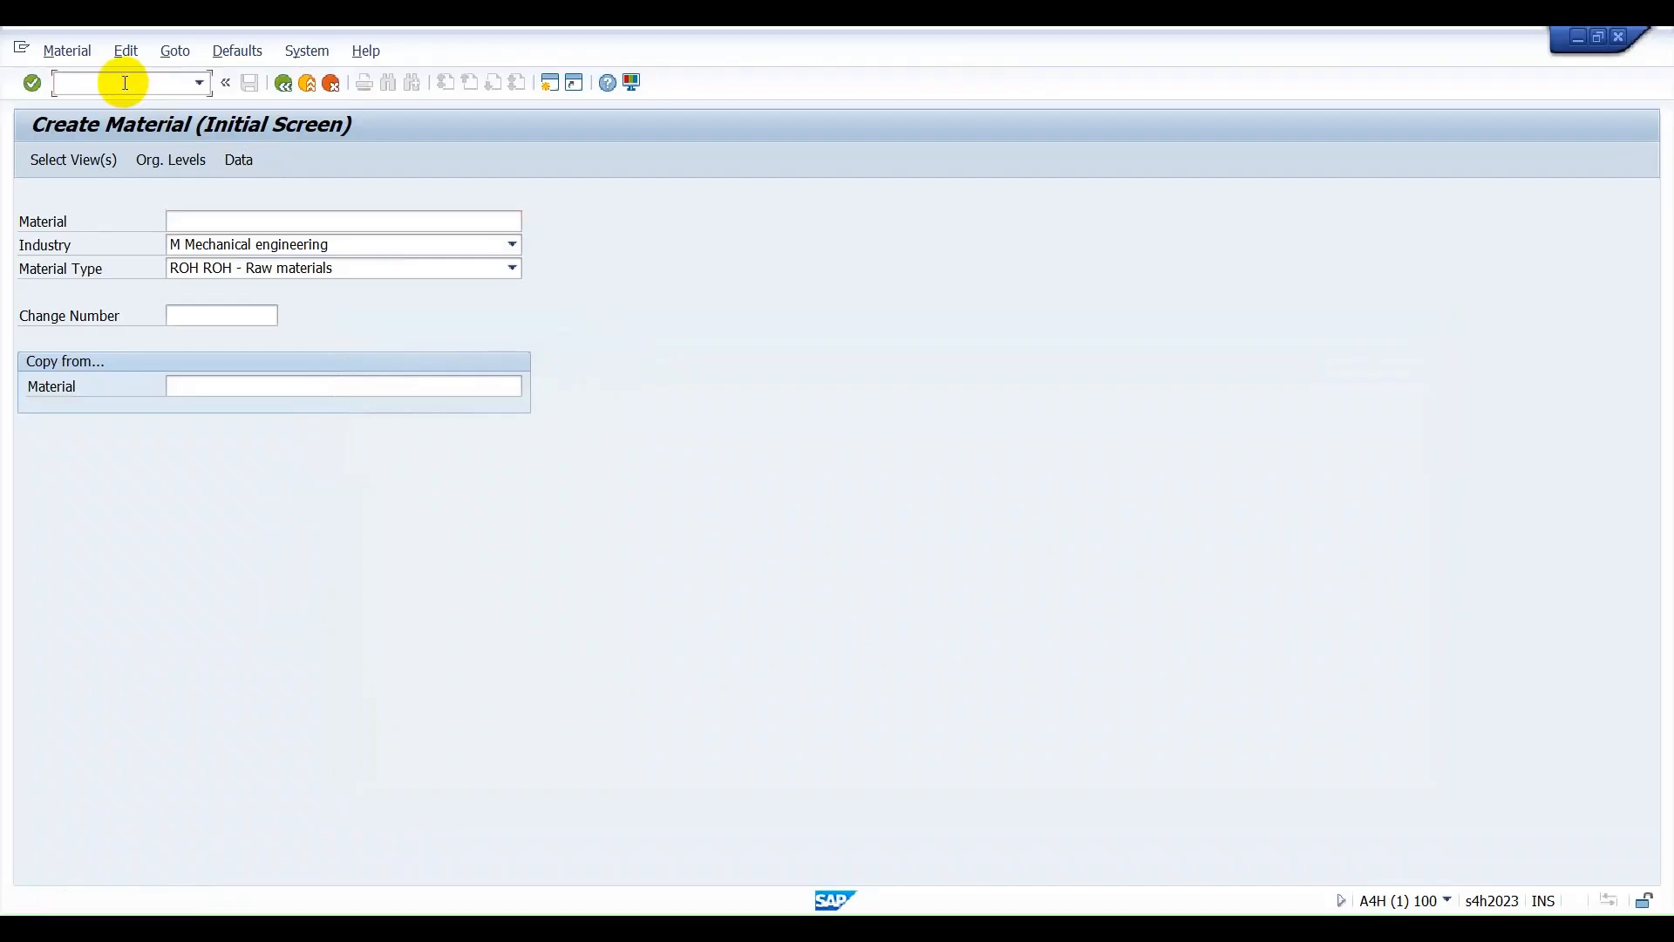
text(/)
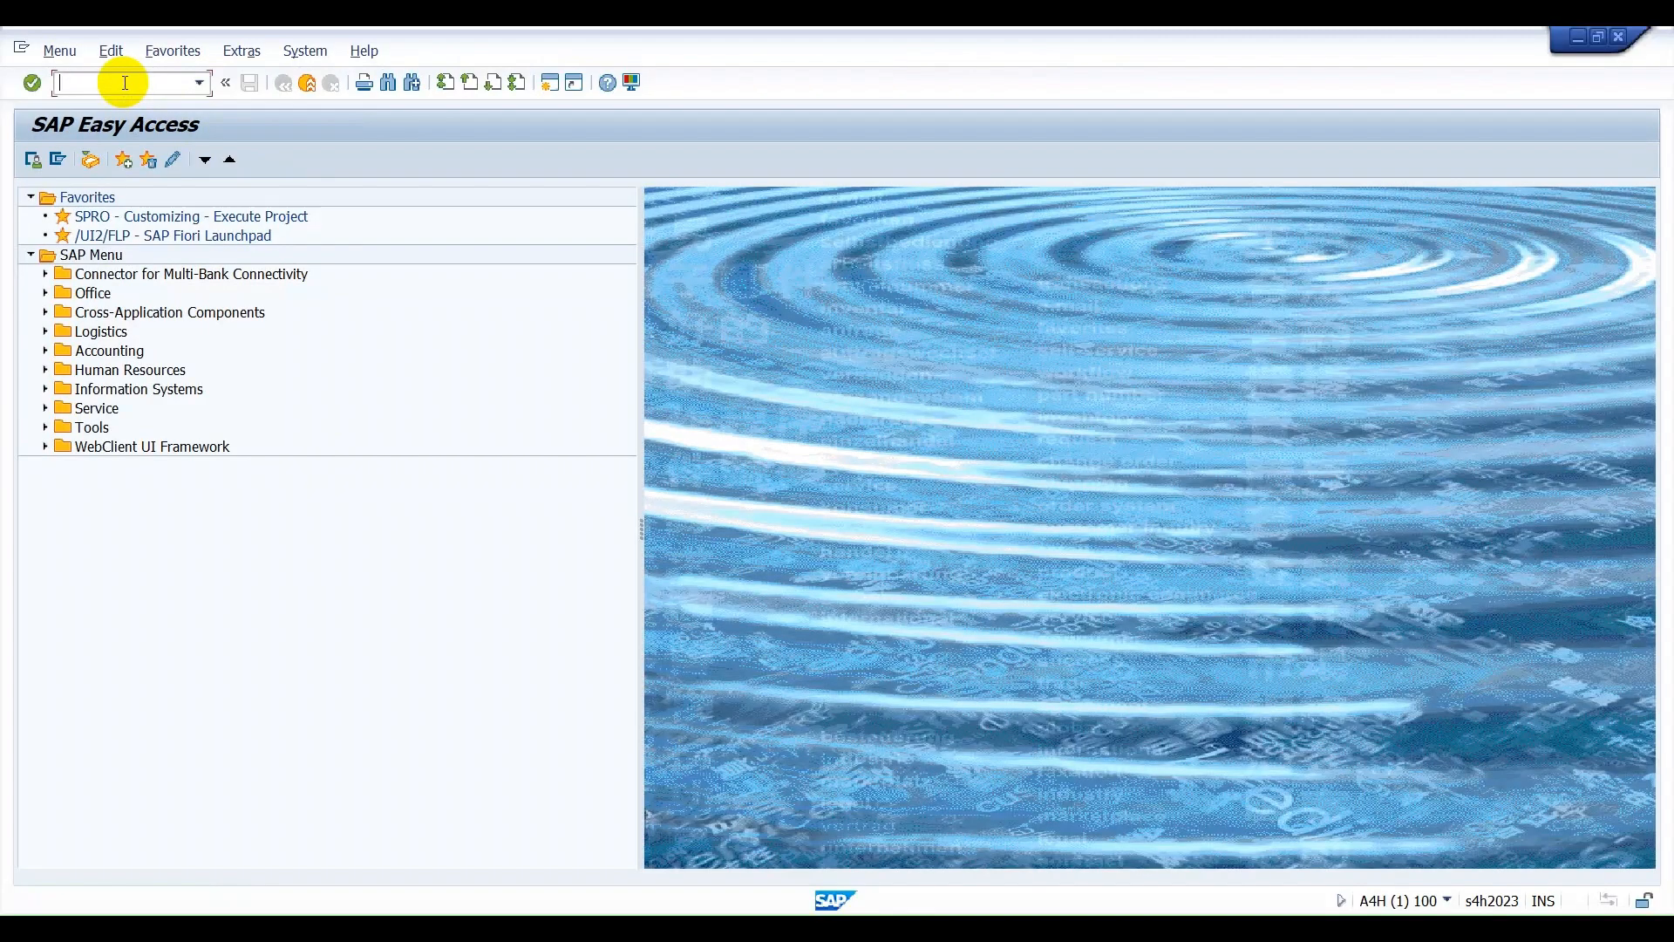
text(MMSC)
key(Return)
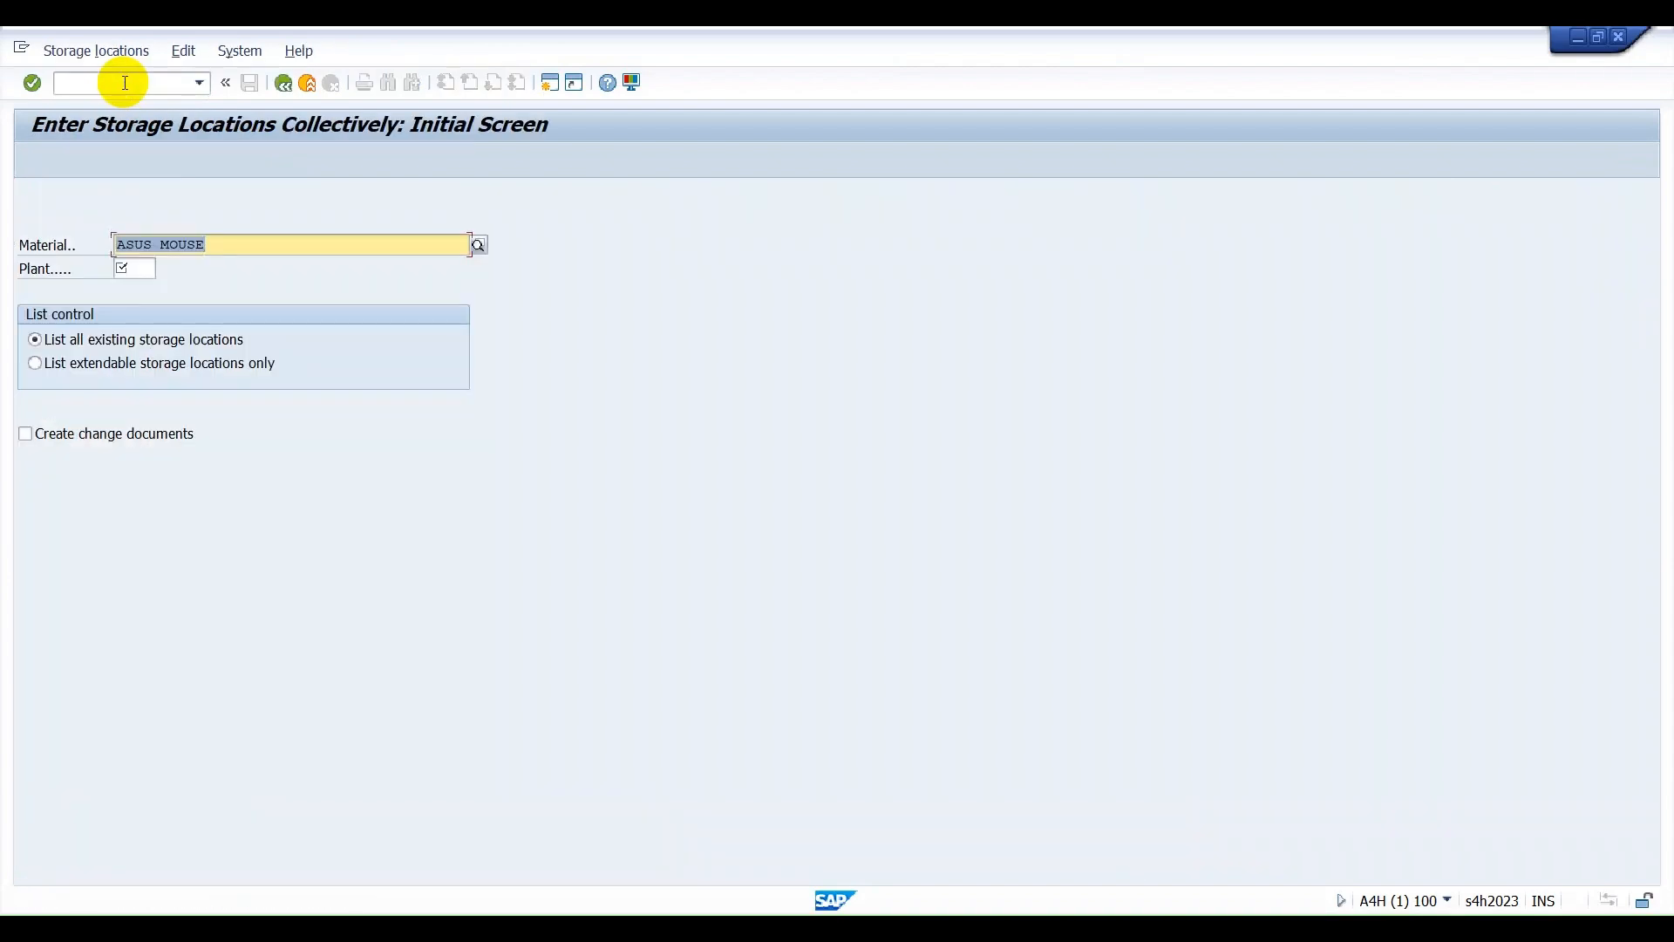
key(Tab)
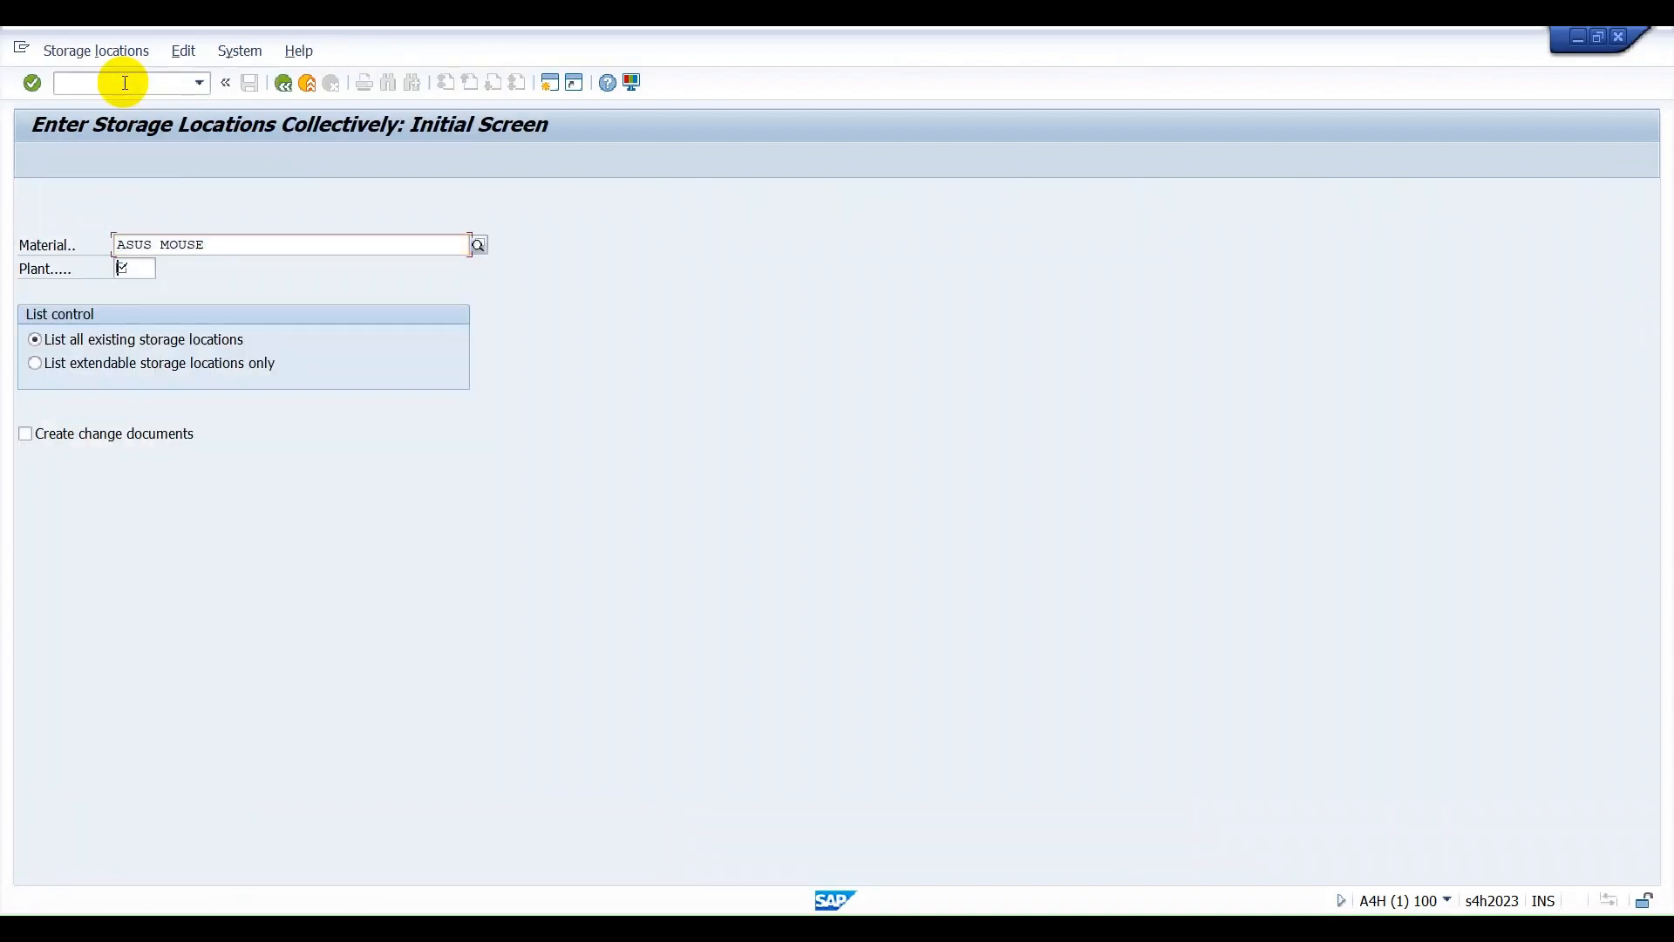
text(AF)
text(SVG)
key(Return)
Add the storage locations AFS, PROD and CONS to the material and save.
text(AFS)
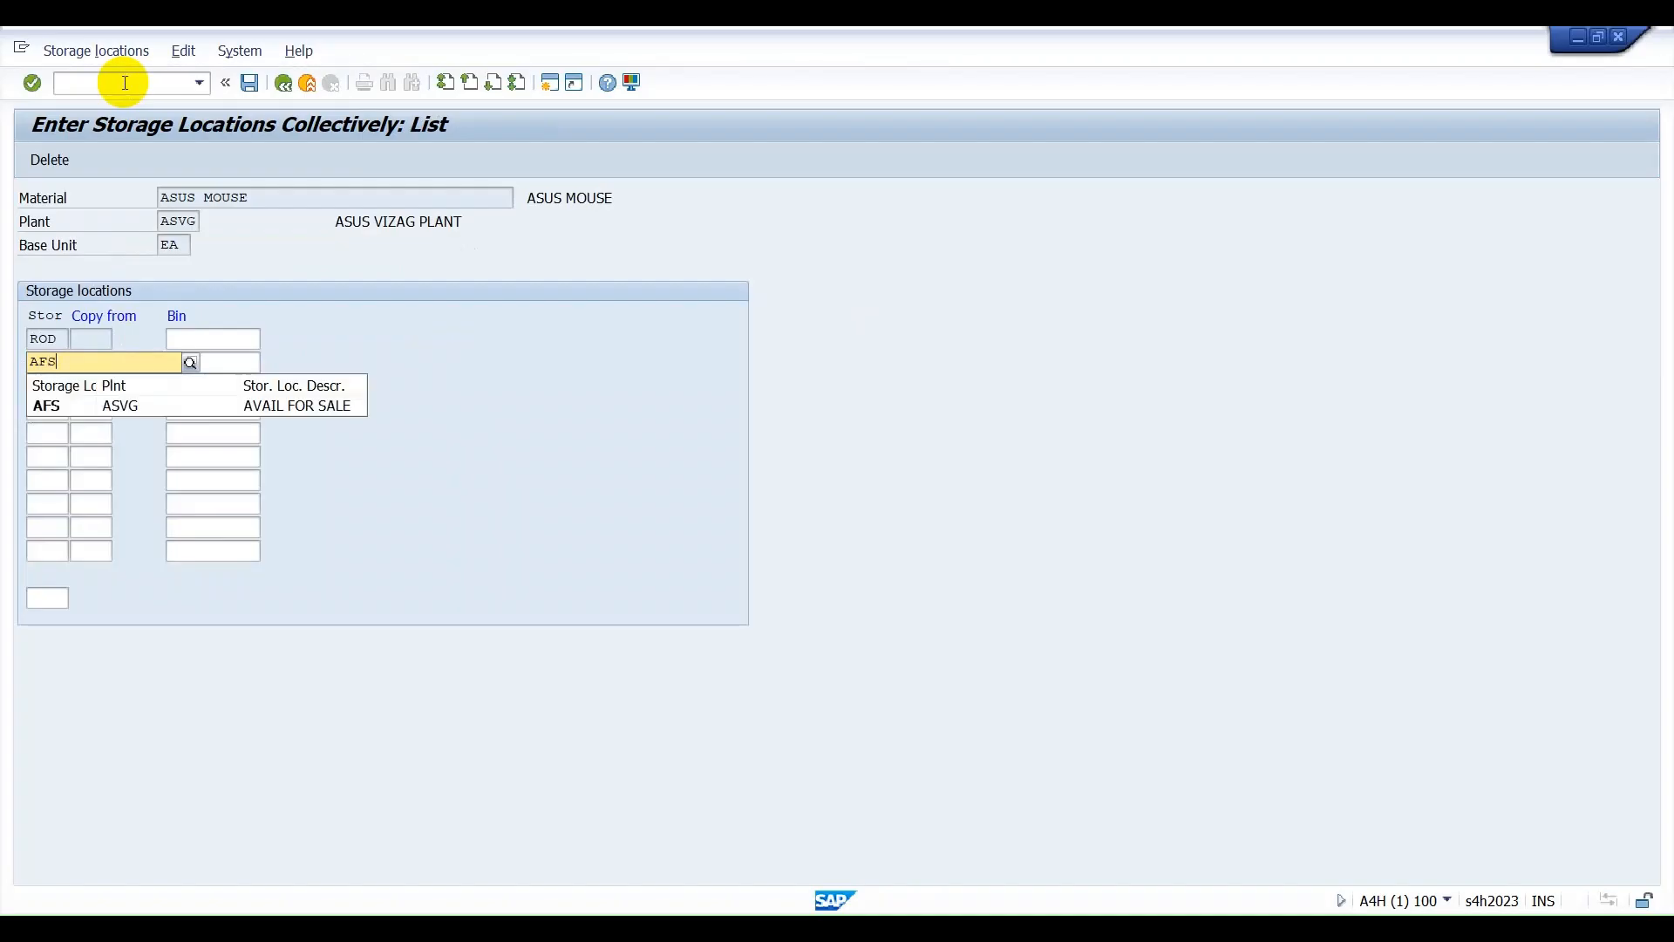
key(Down)
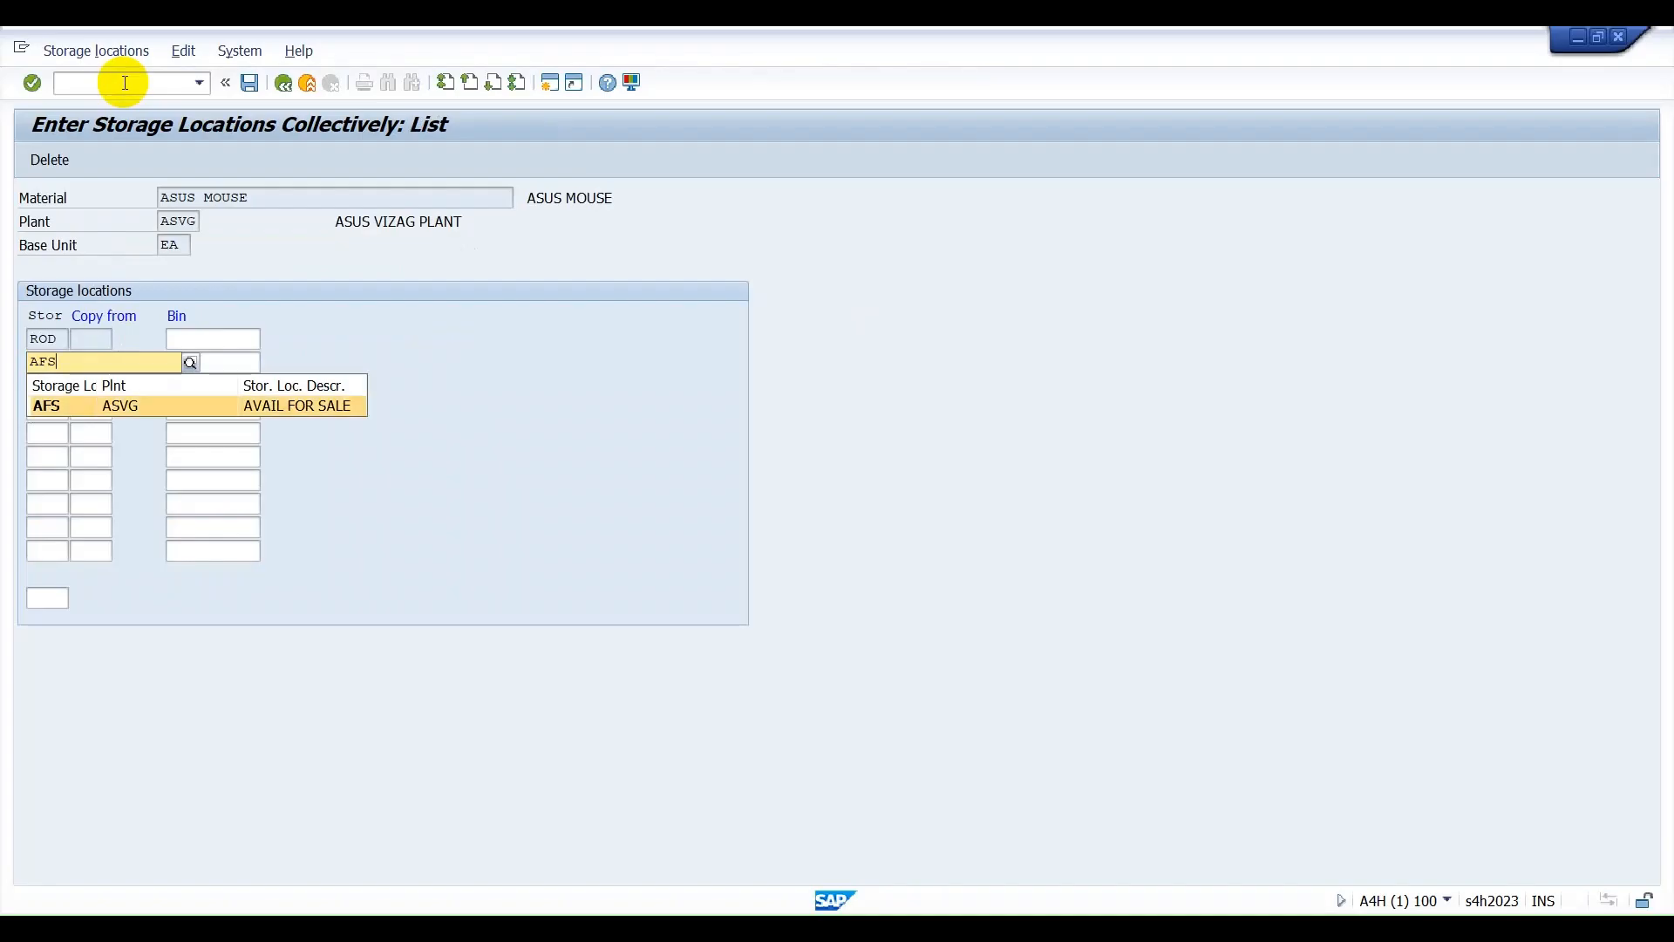
key(Return)
key(Down)
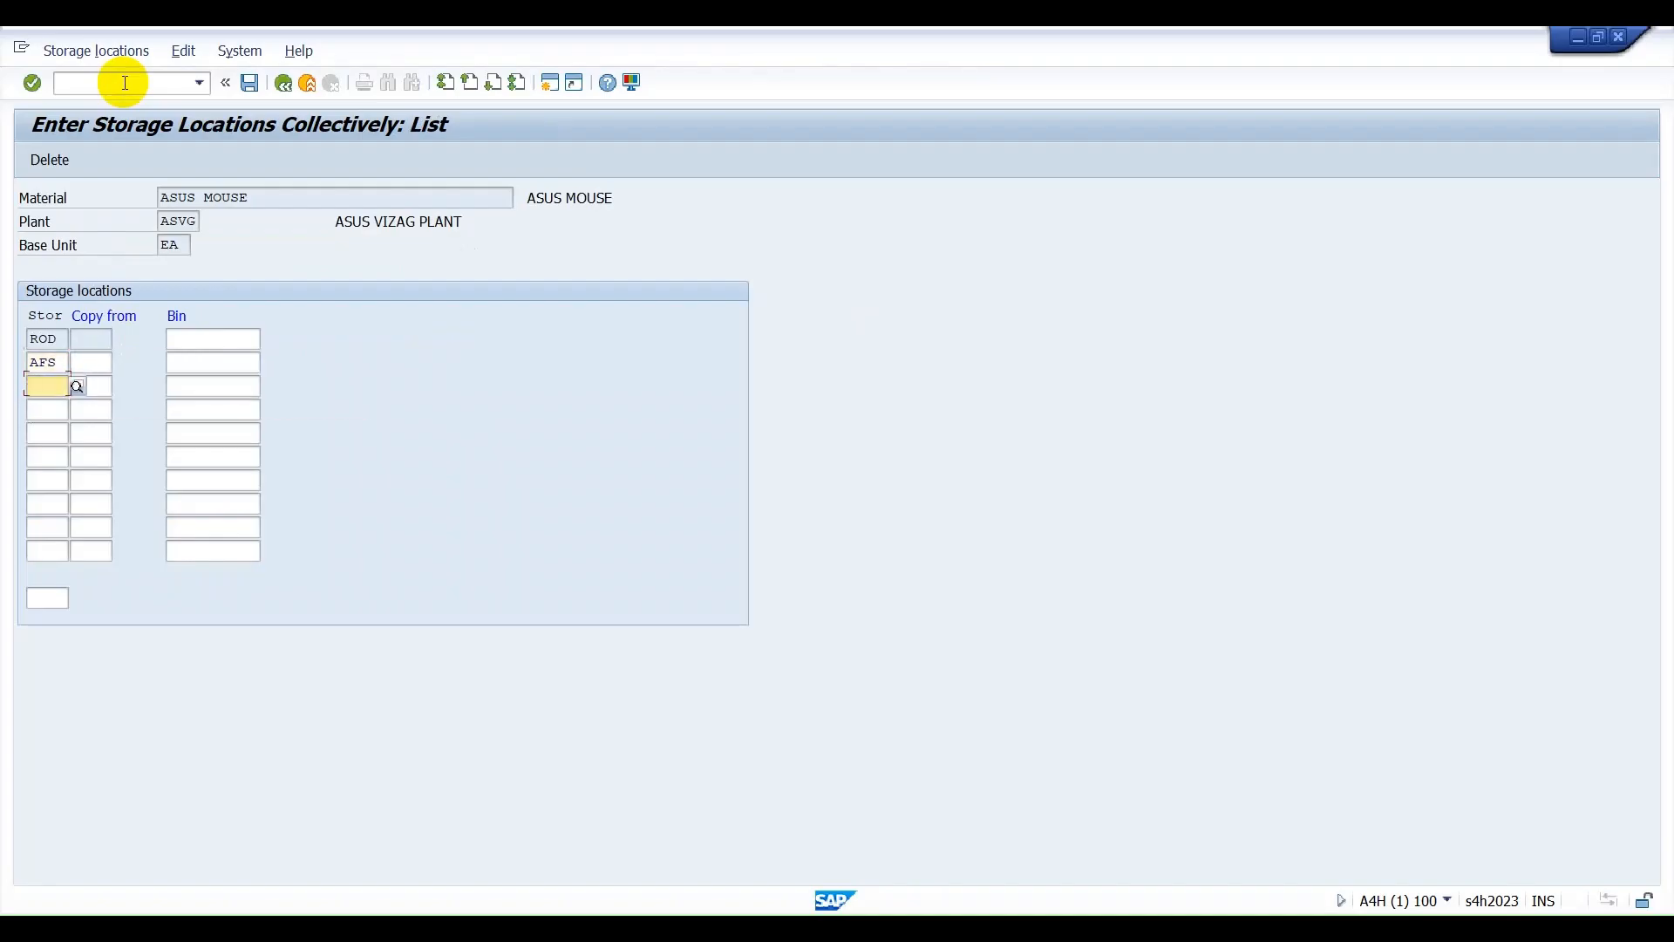
text(PROD)
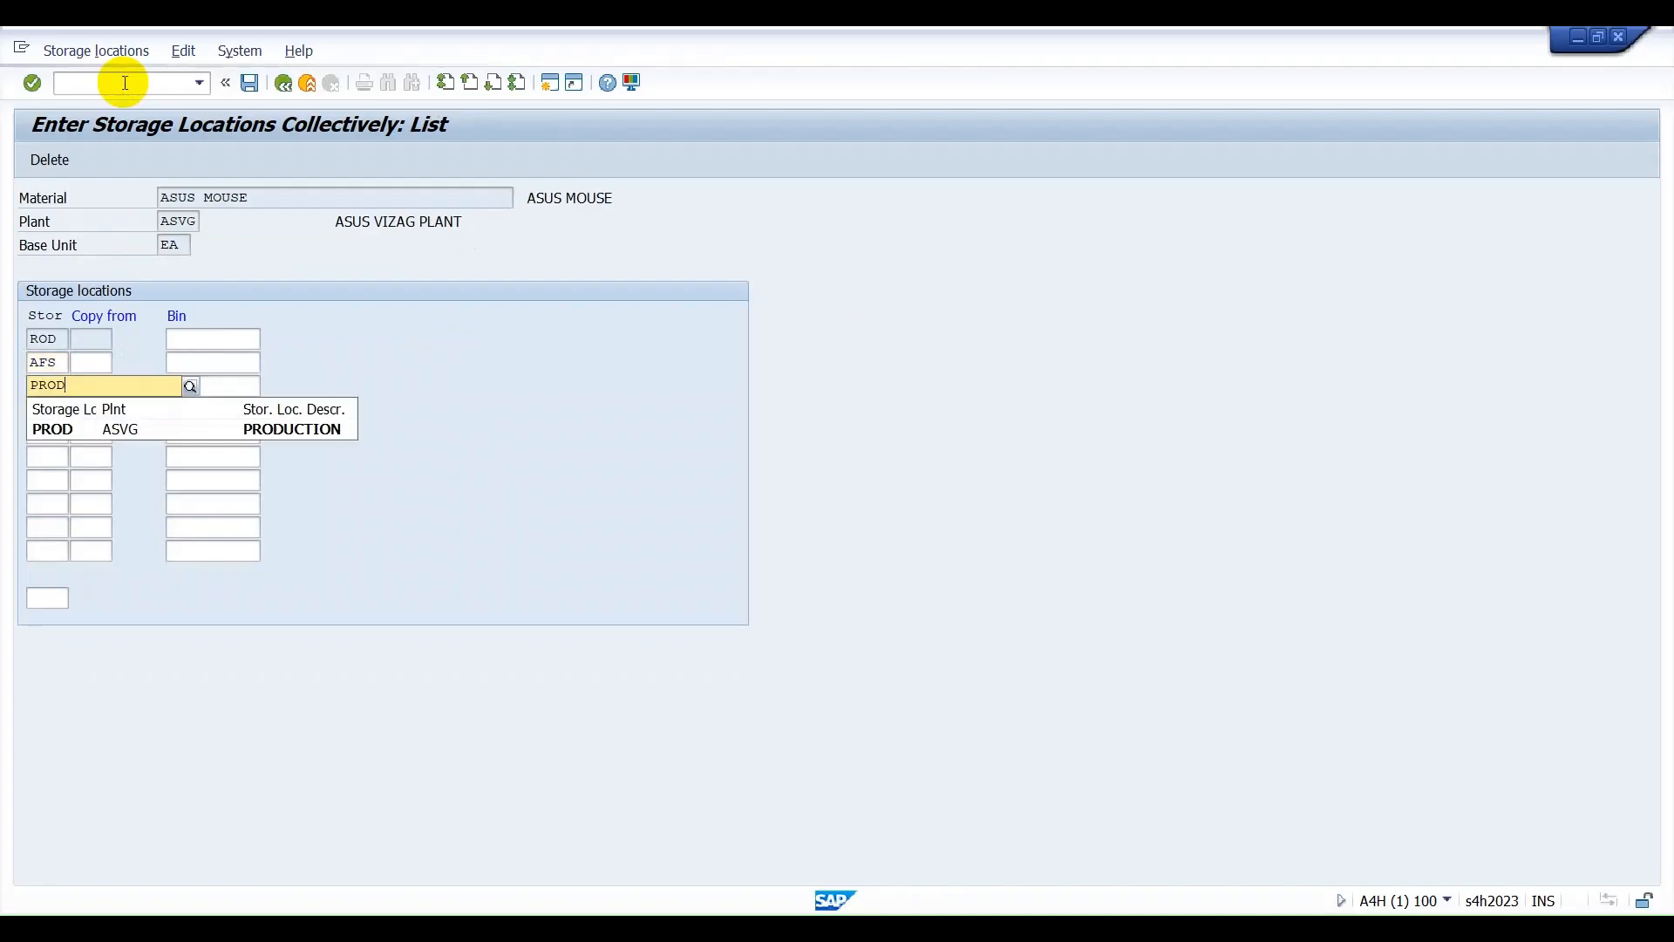
key(Return)
key(Down)
text(CONS)
key(Return)
key(Return)
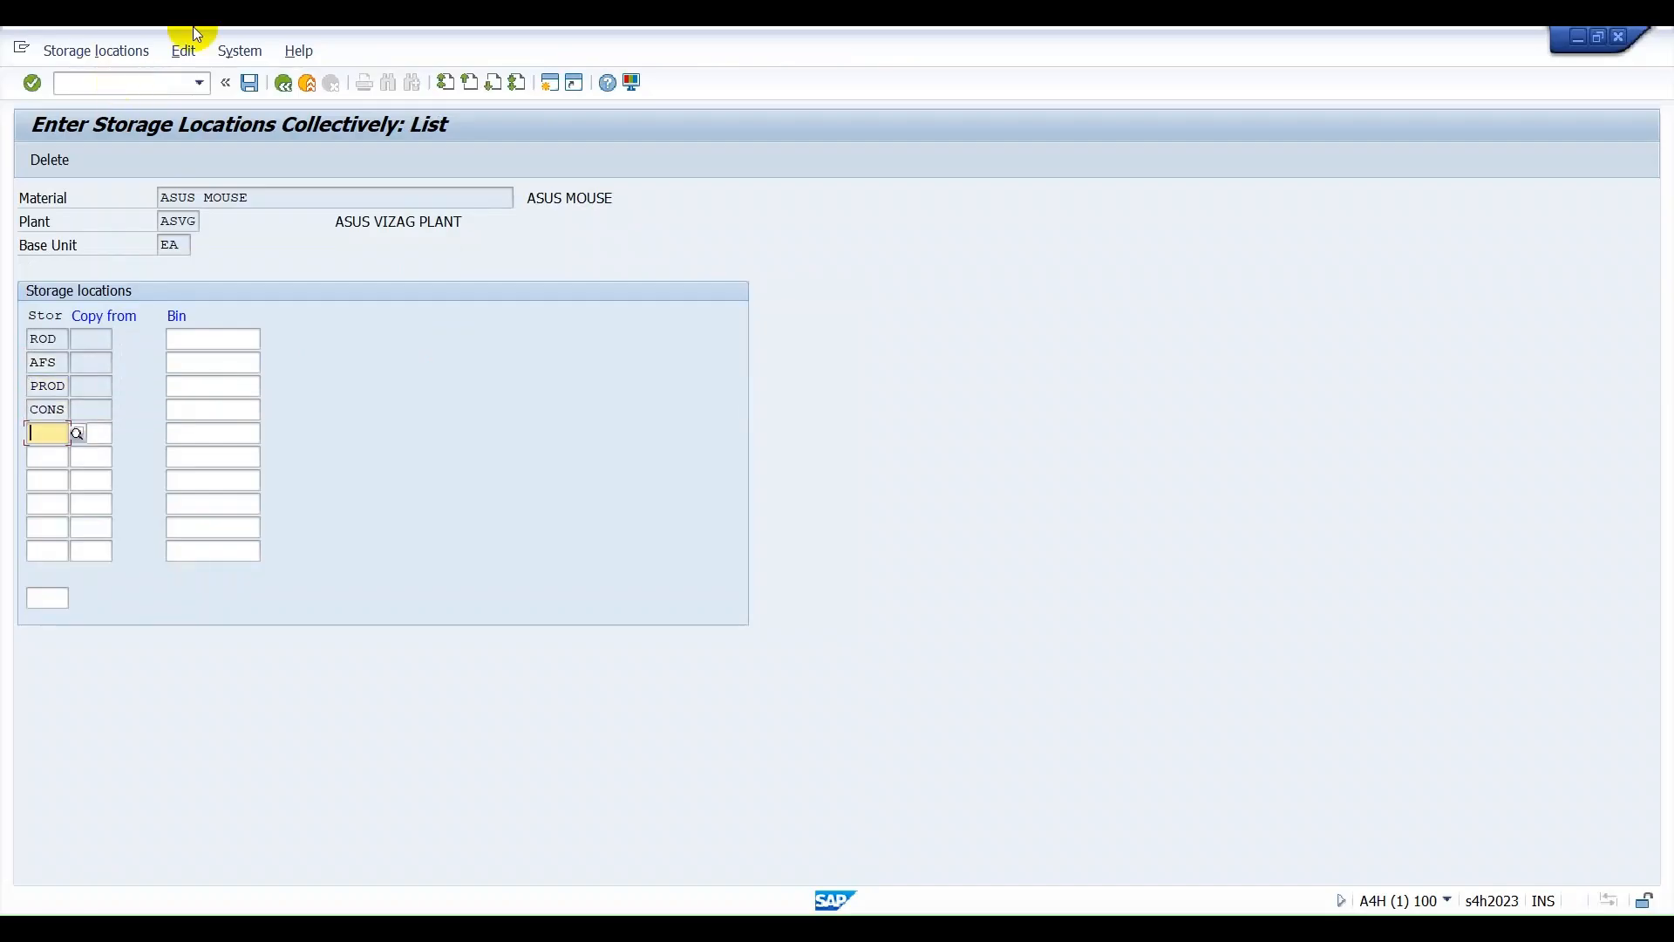
click(254, 82)
Copy the material name ASUS MOUSE from the initial screen.
click(248, 249)
drag(248, 248, 68, 242)
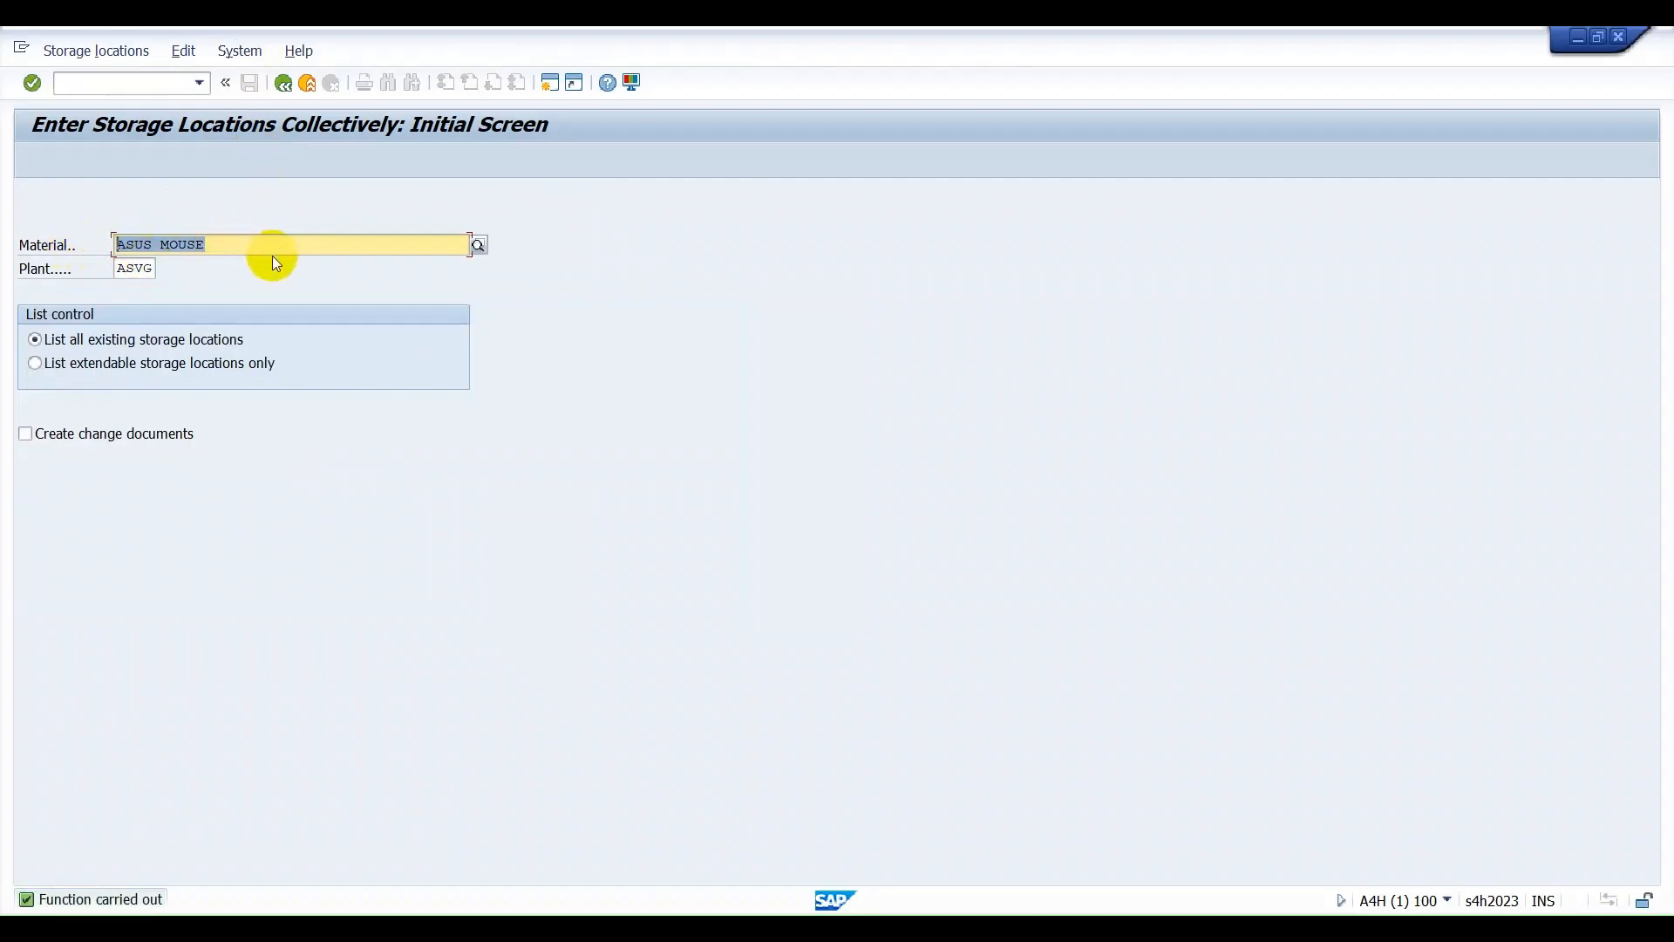
drag(252, 250, 76, 244)
click(250, 248)
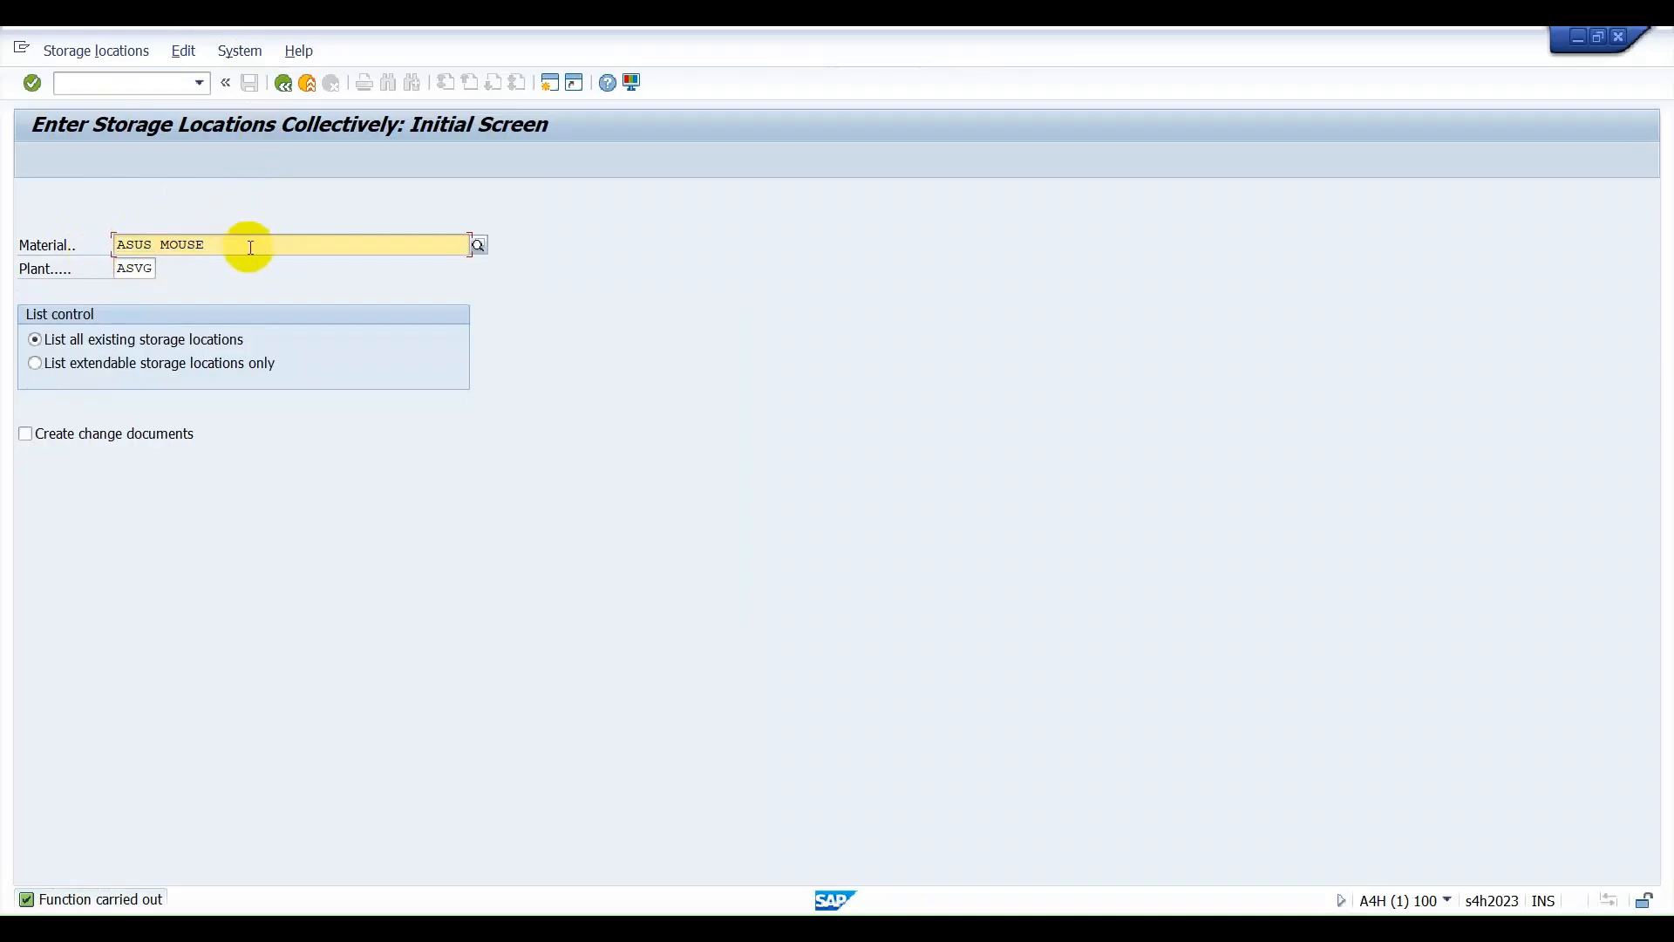
drag(250, 246, 19, 299)
key(ctrl+c)
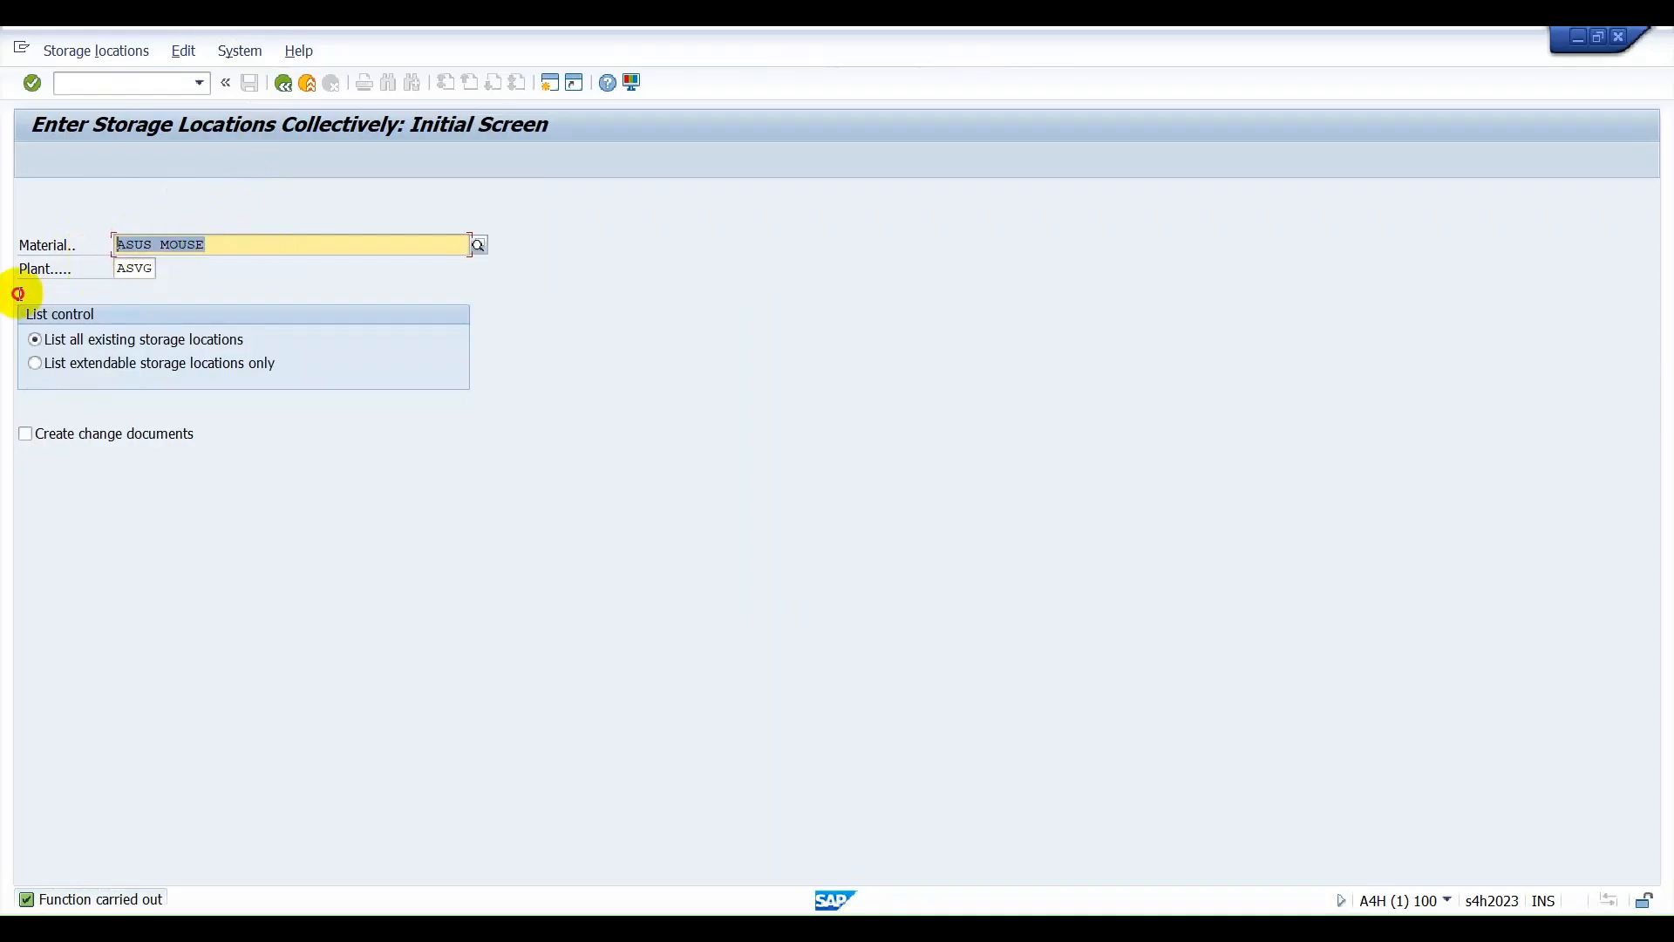
click(45, 299)
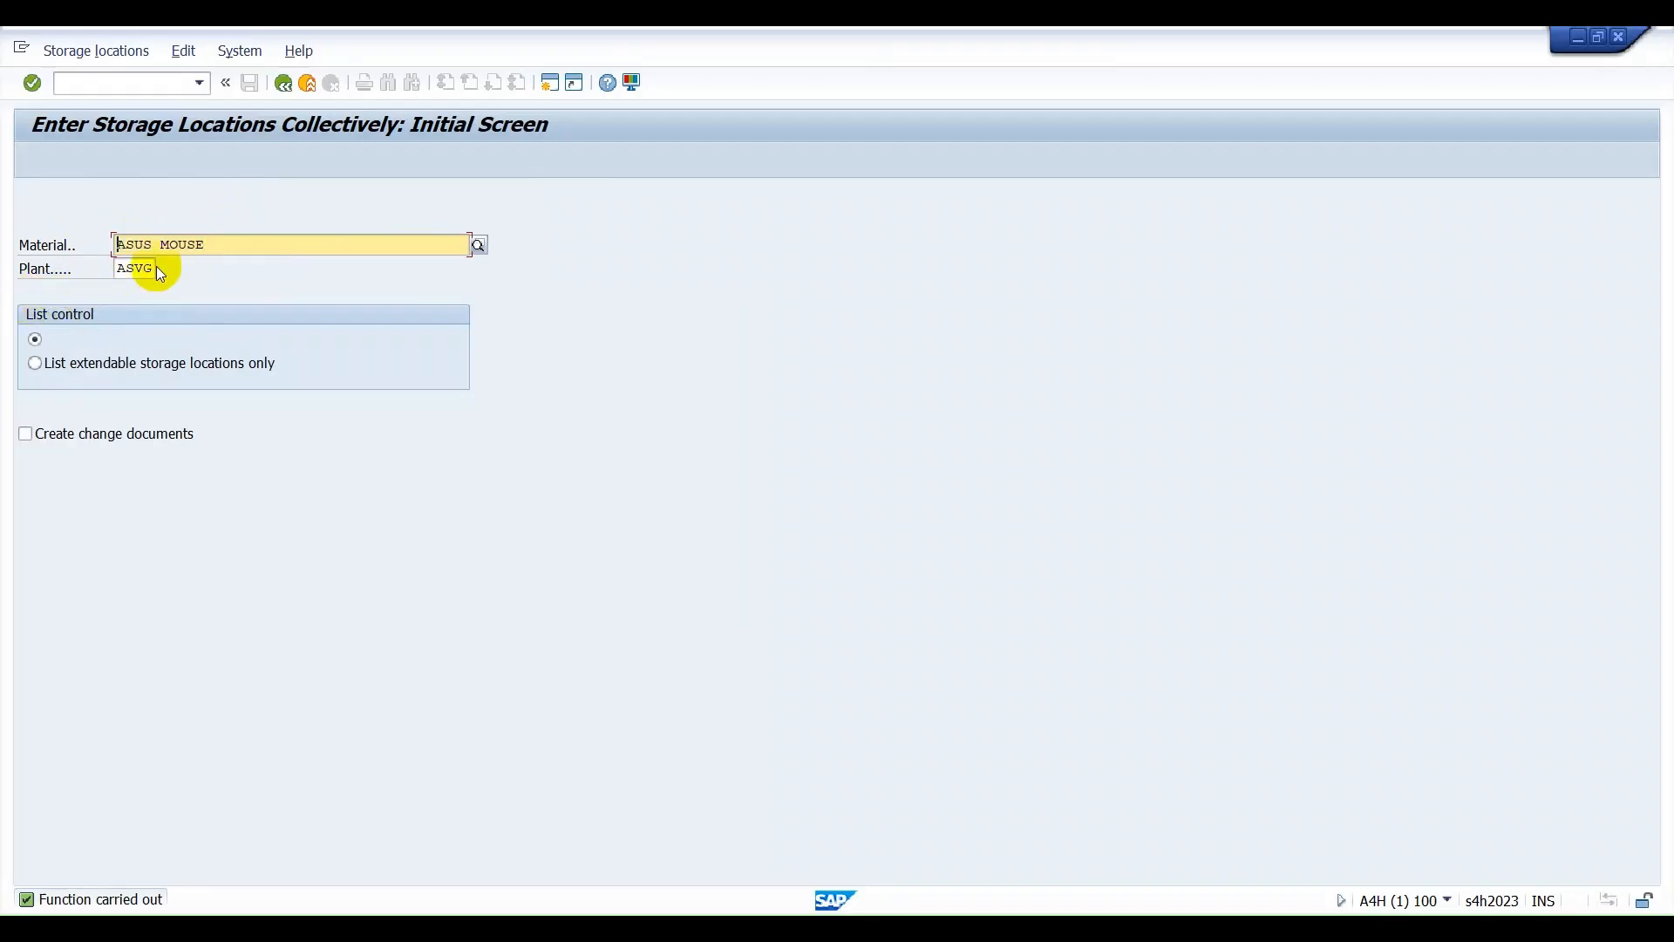
Open the warehouse product maintenance transaction /N/SCWM/MAT1.
click(120, 87)
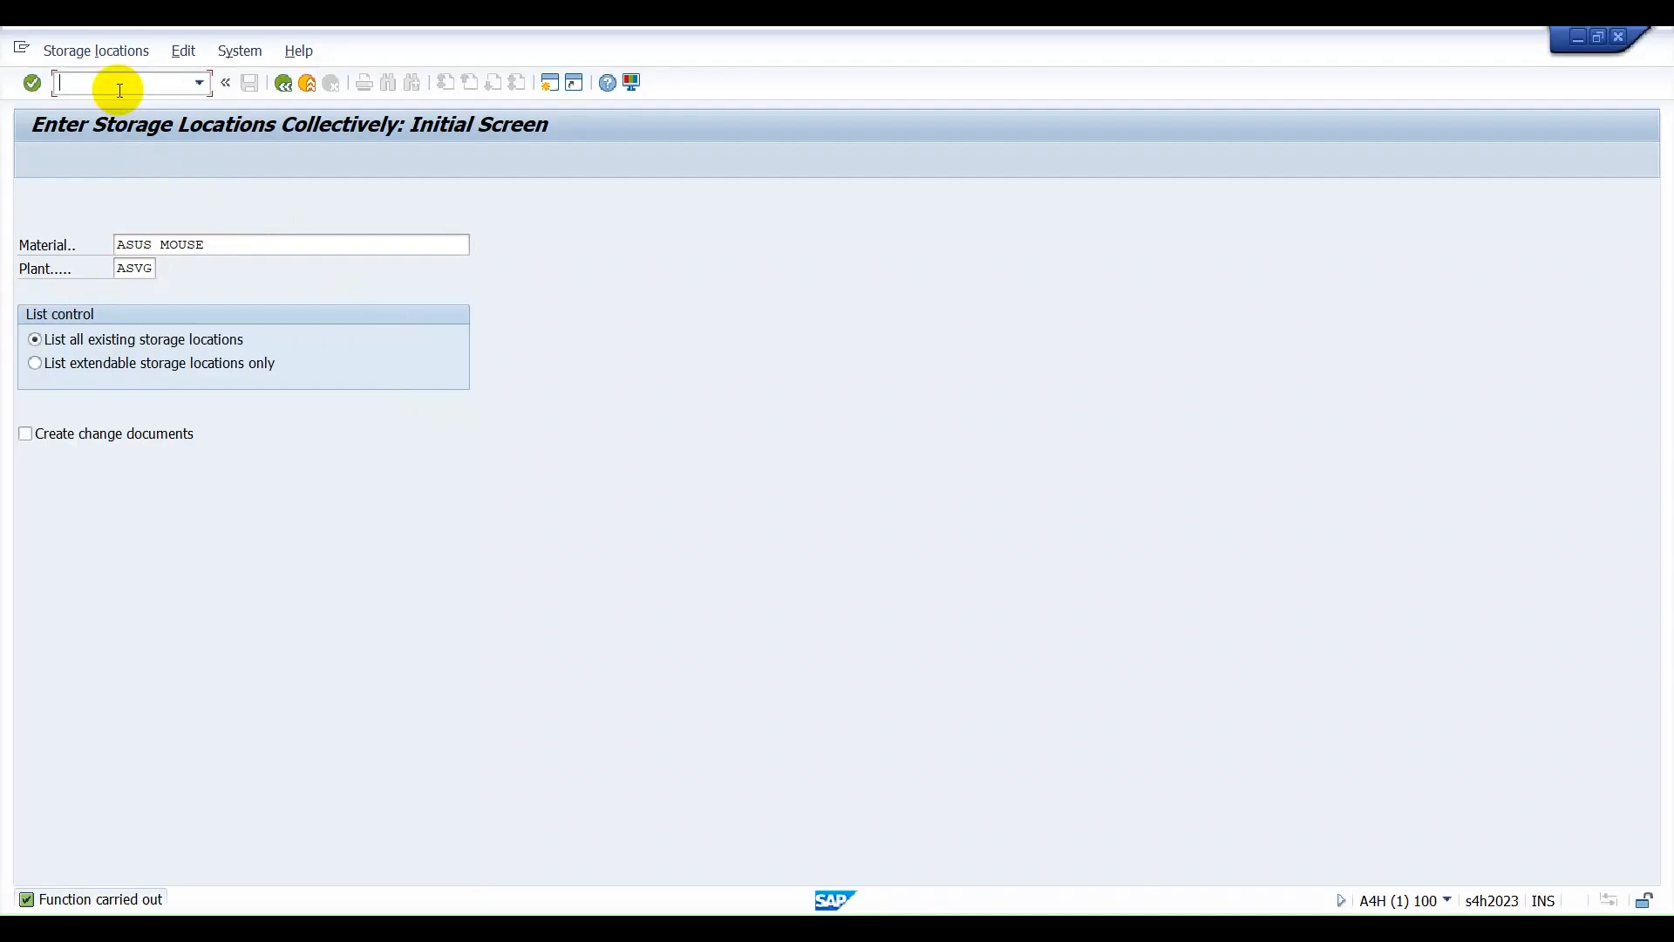
text(/N/SCWM/MAT1)
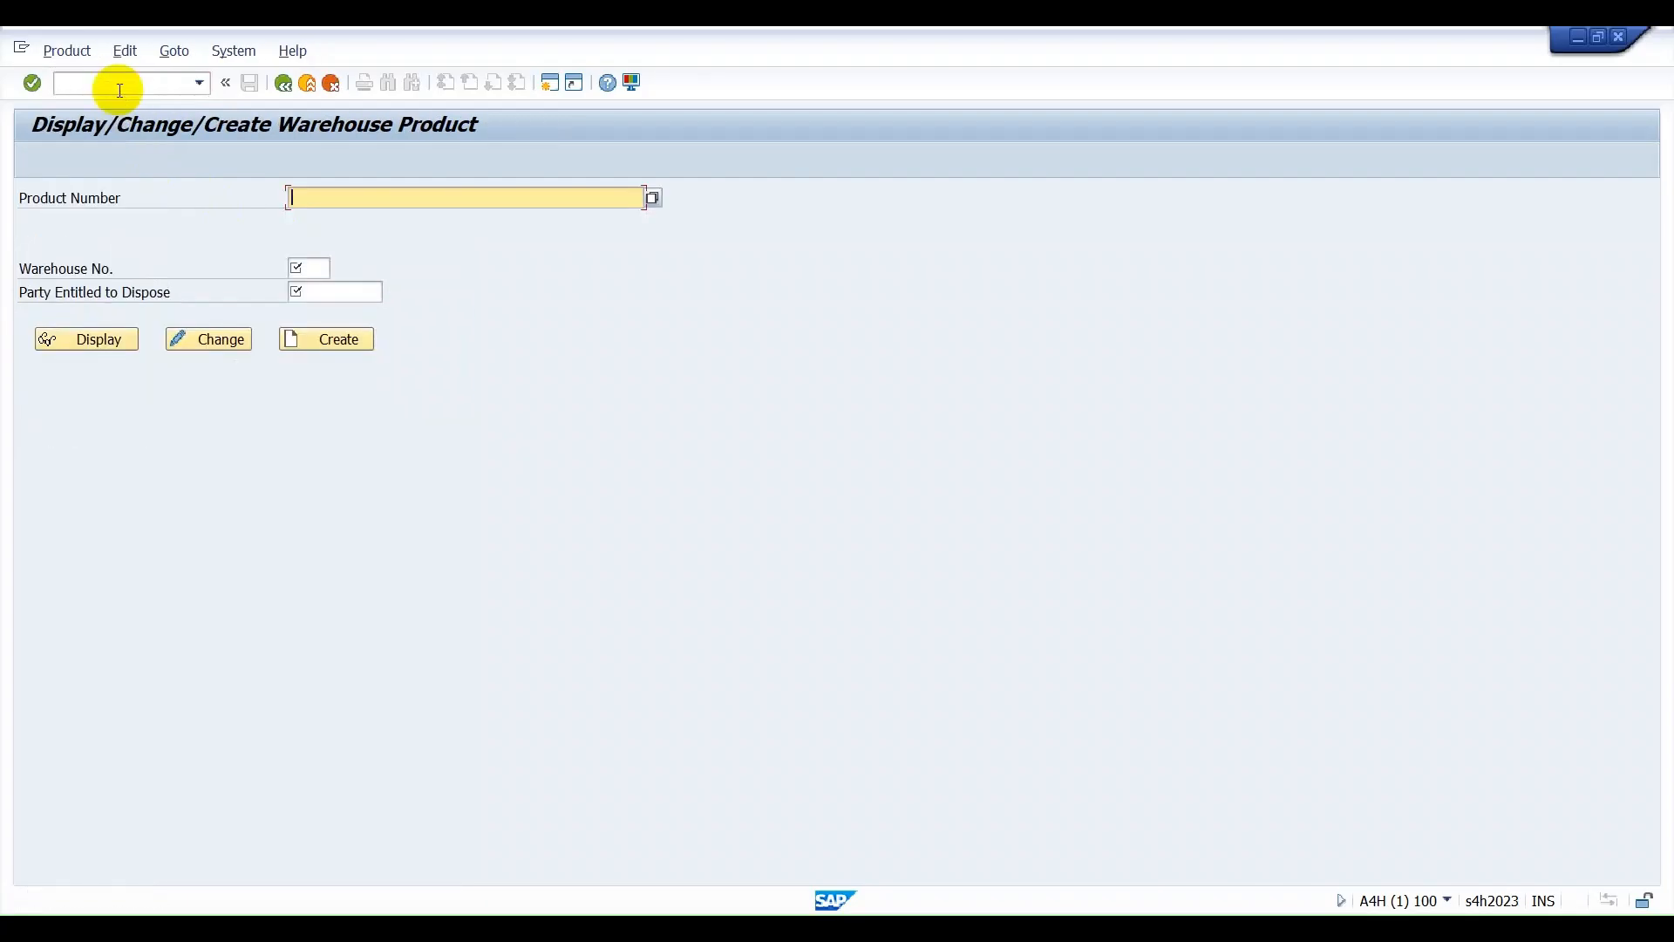
Enter product ASUS MOUSE, warehouse number ASWH and party entitled to dispose ASUS-PED, and validate the entries.
key(ctrl+v)
click(305, 266)
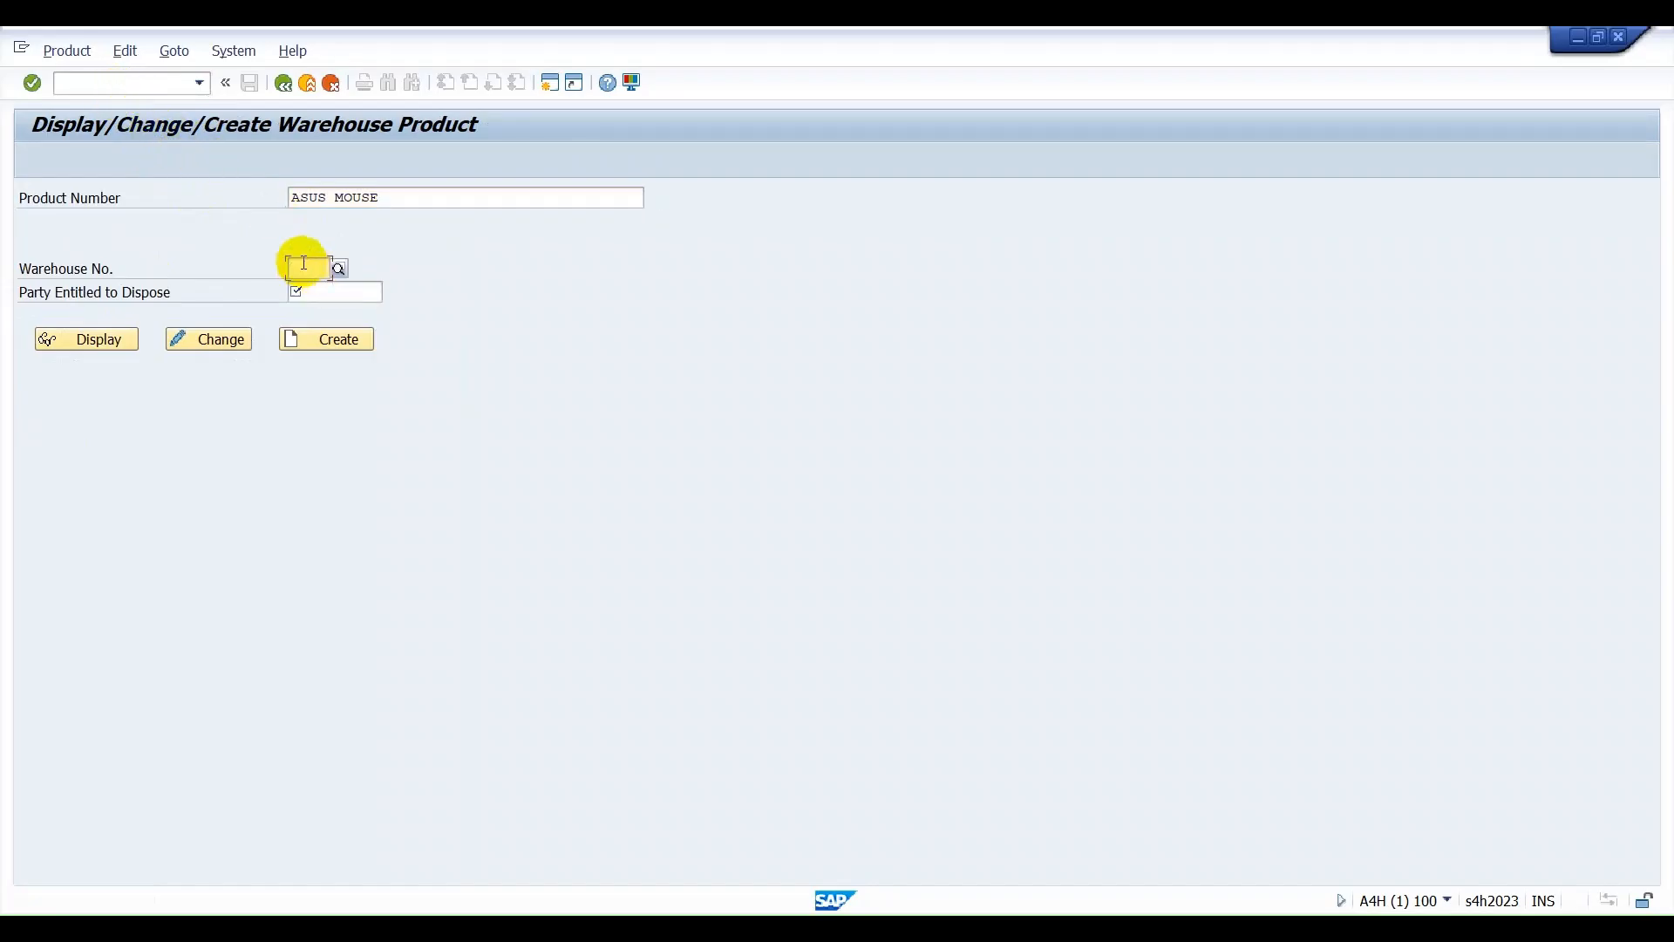
text(ASWH)
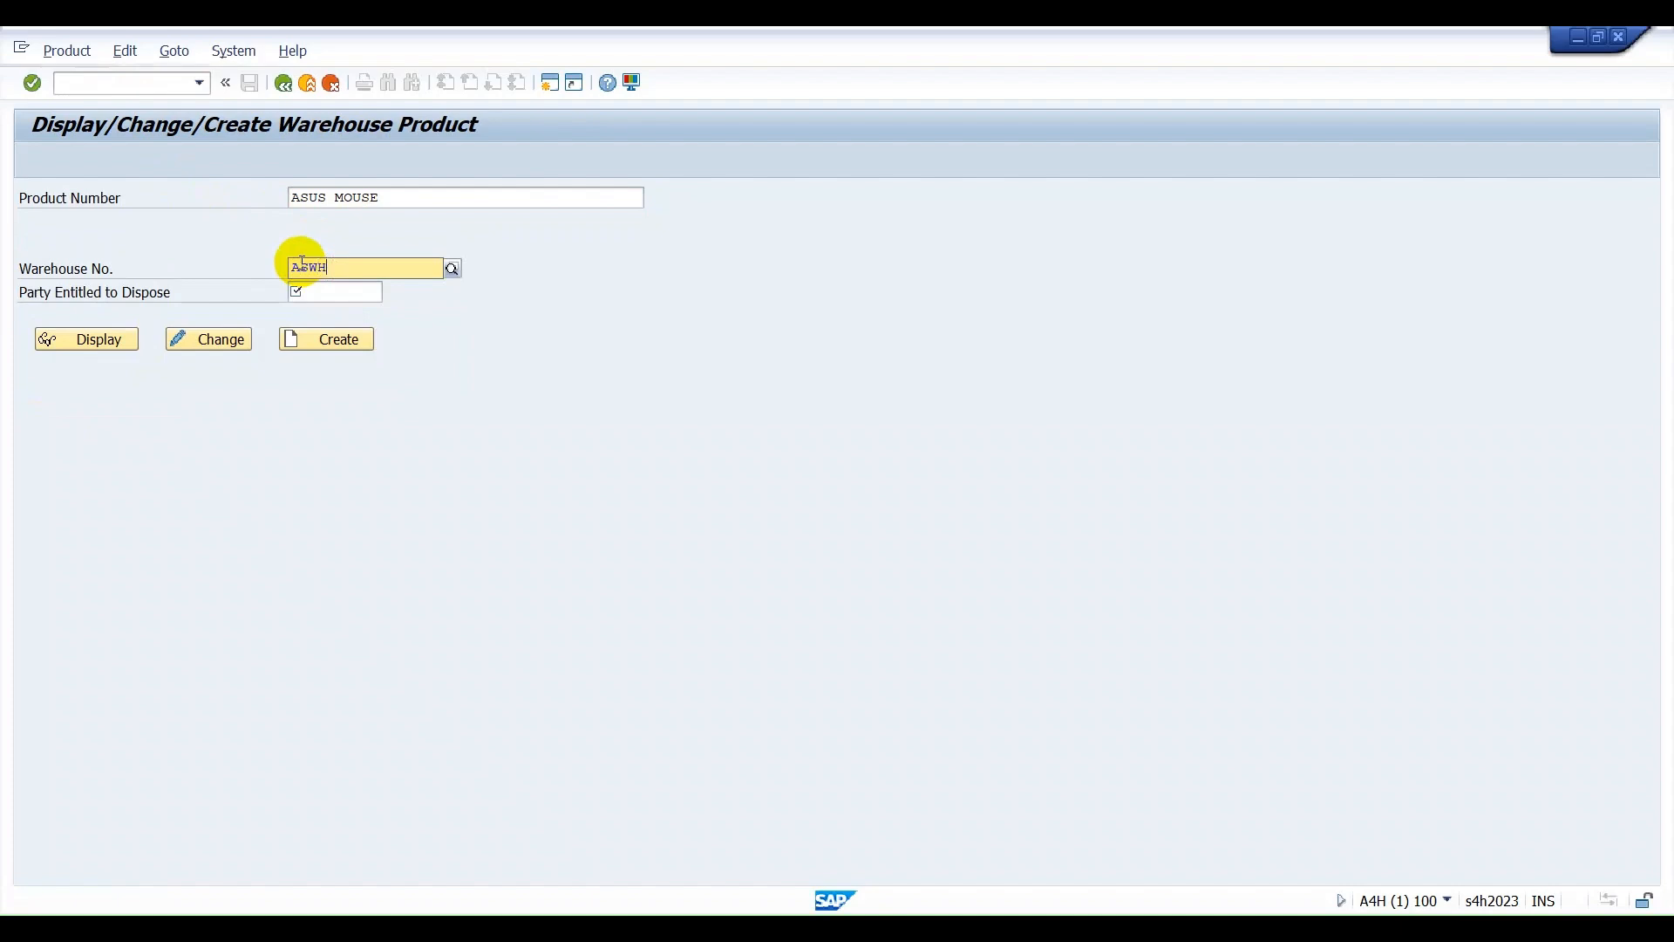
key(Tab)
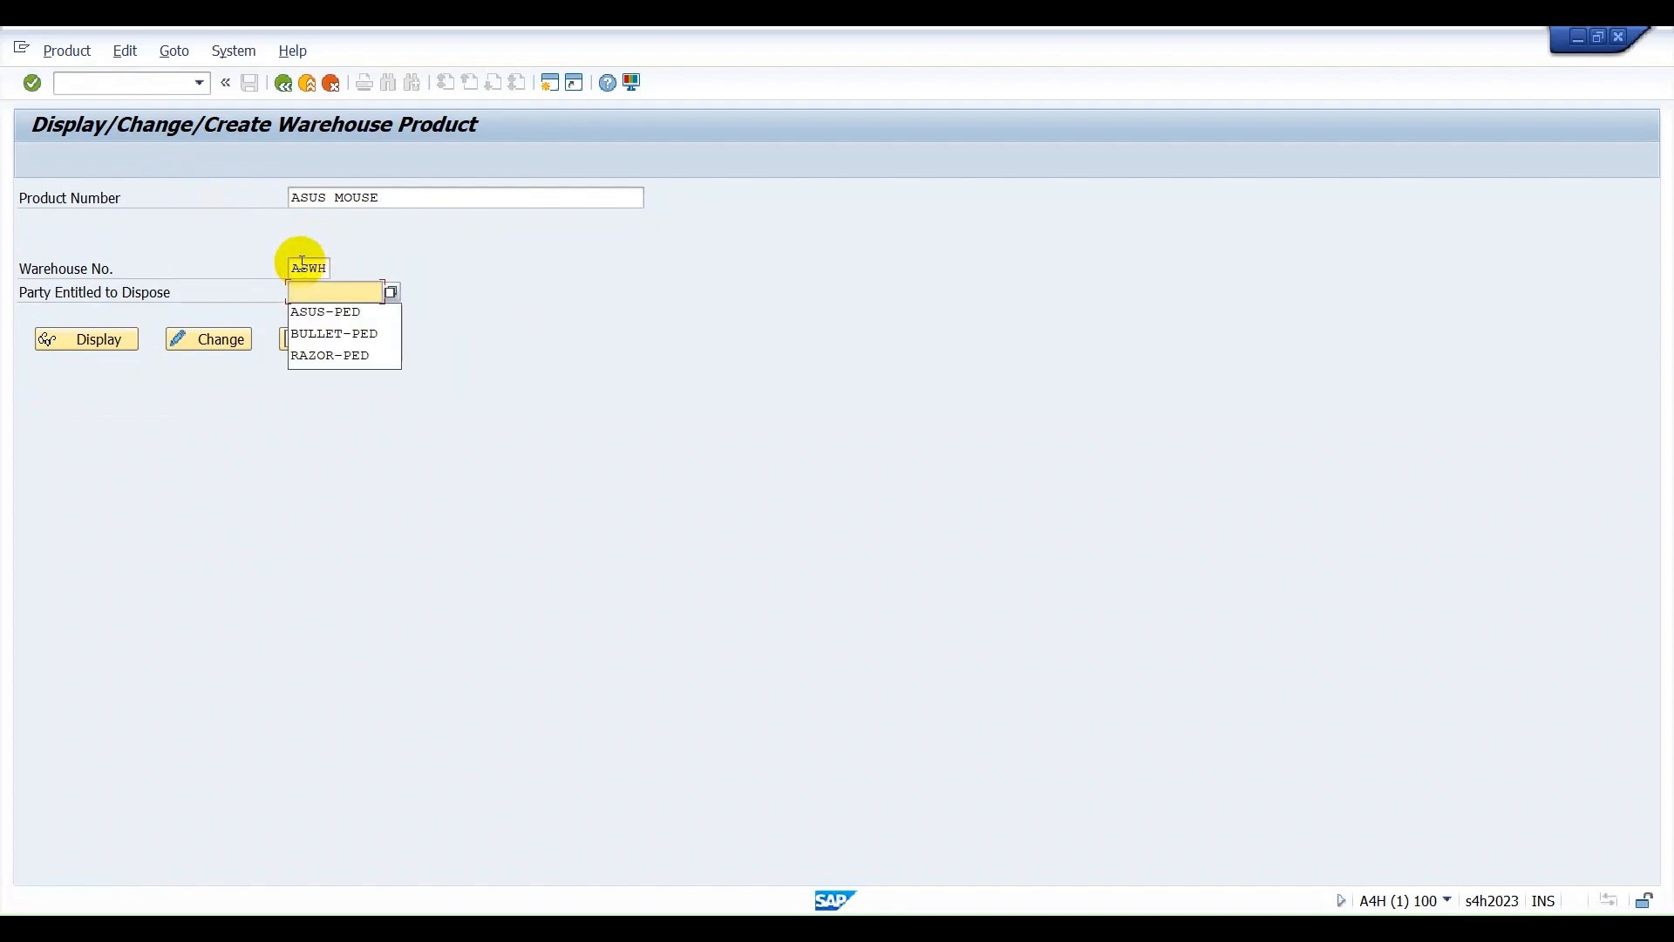
key(Down)
key(Return)
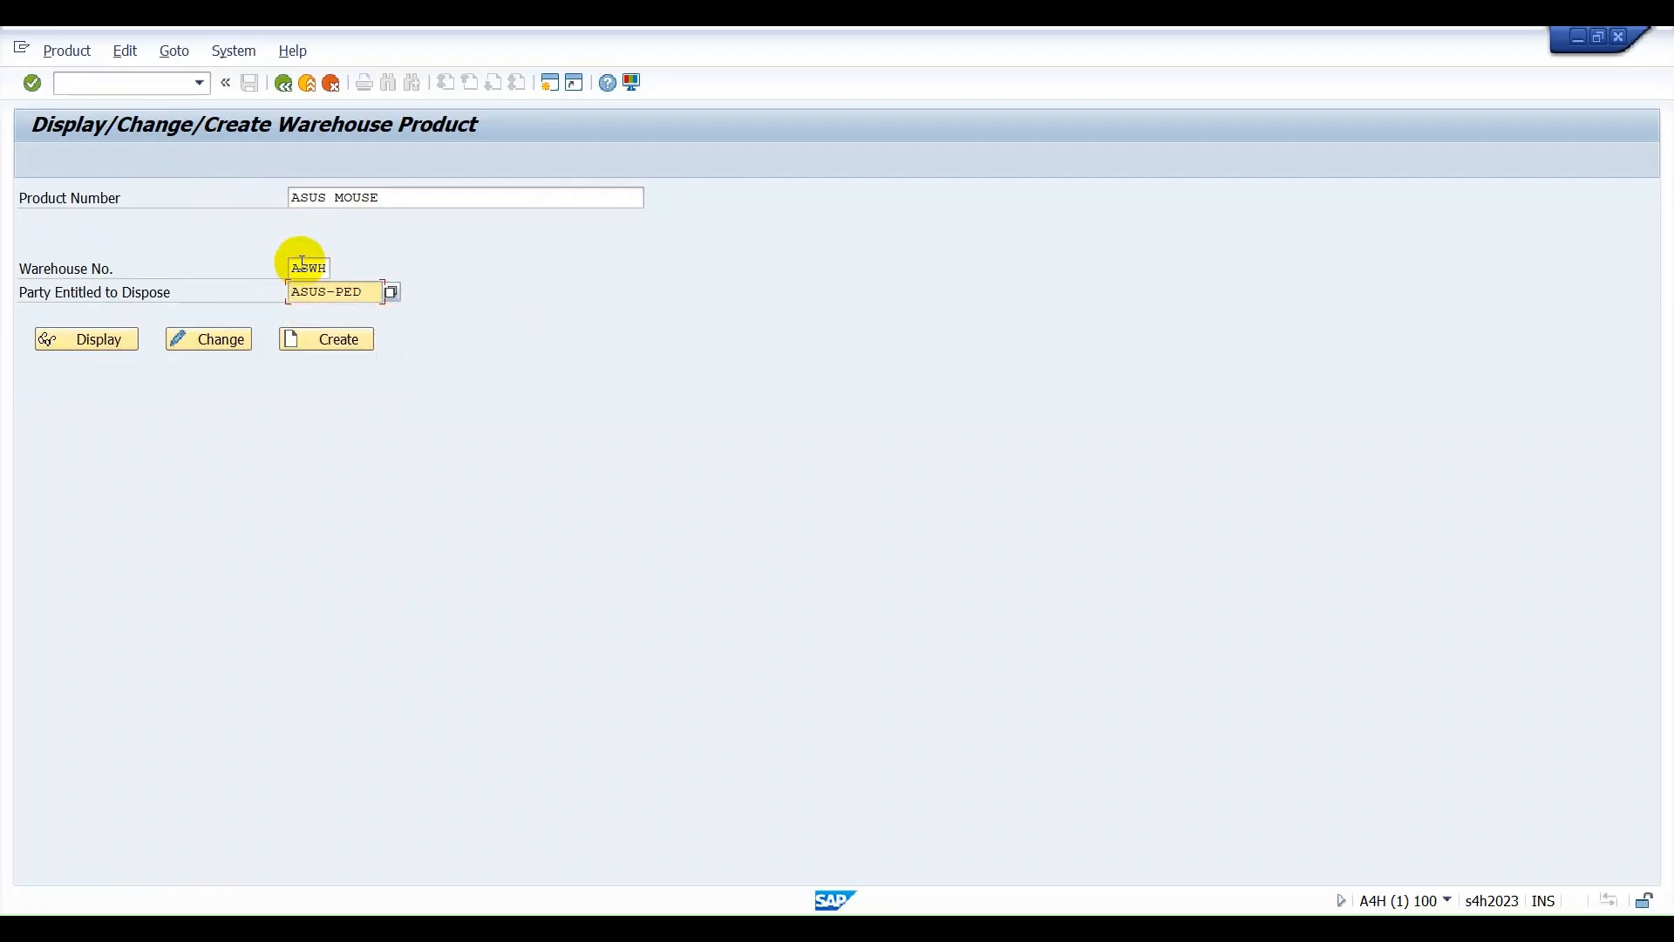
key(Return)
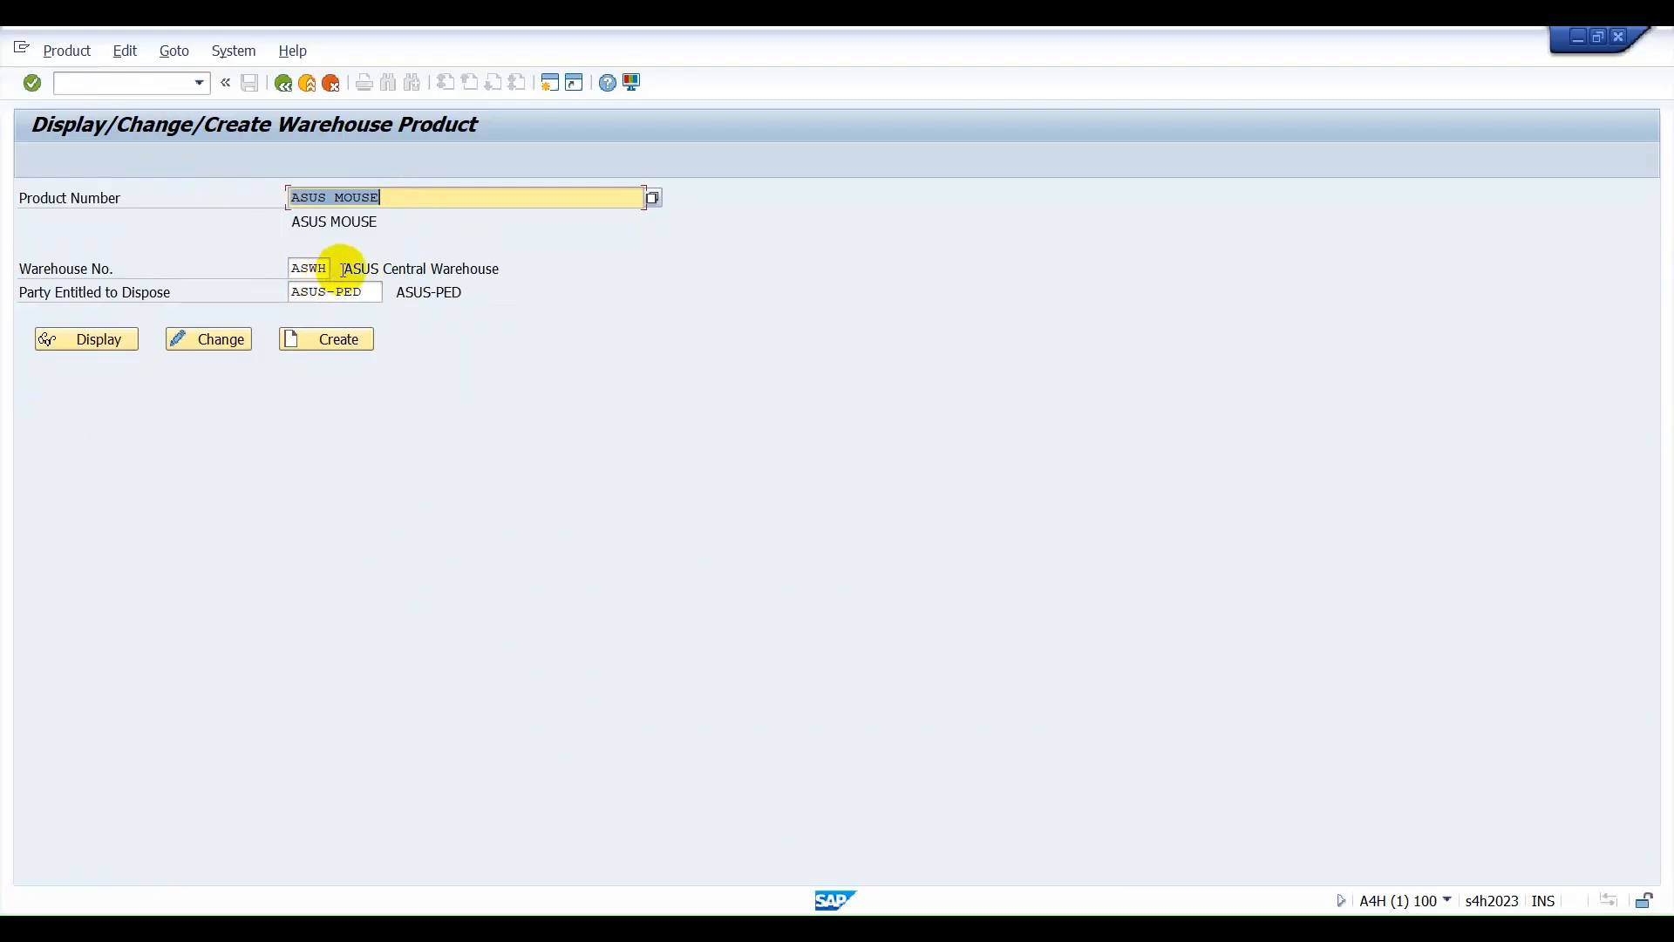
drag(341, 268, 502, 267)
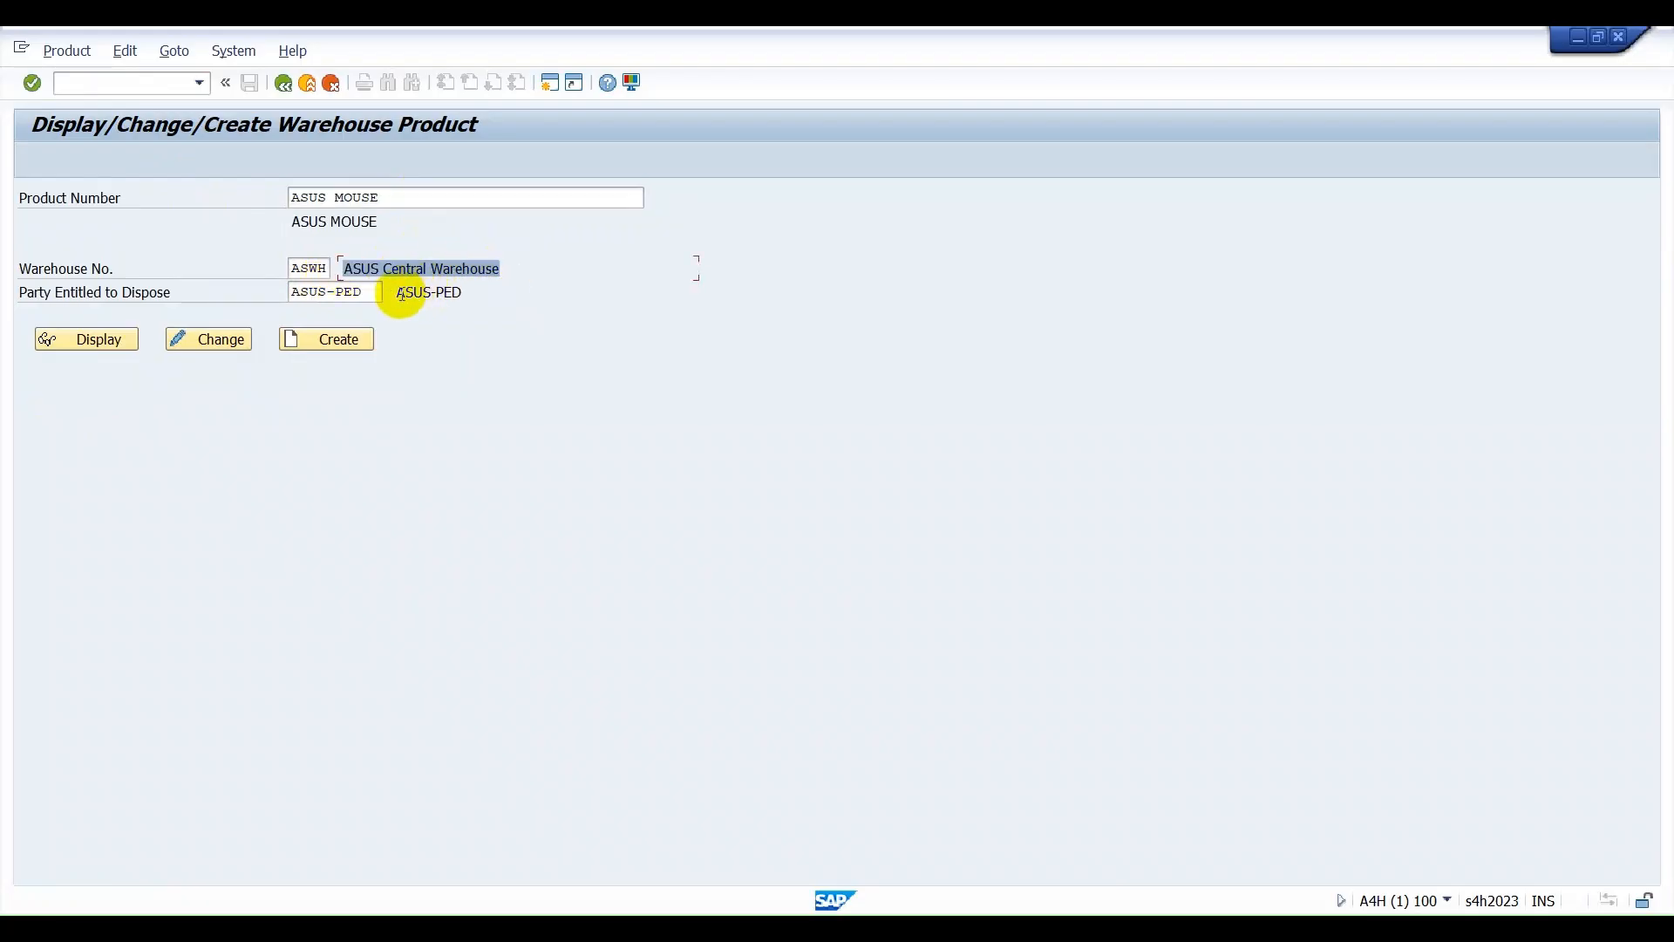
Start creating the warehouse product ASUS MOUSE for warehouse ASWH and party entitled to dispose ASUS-PED.
drag(394, 292, 463, 300)
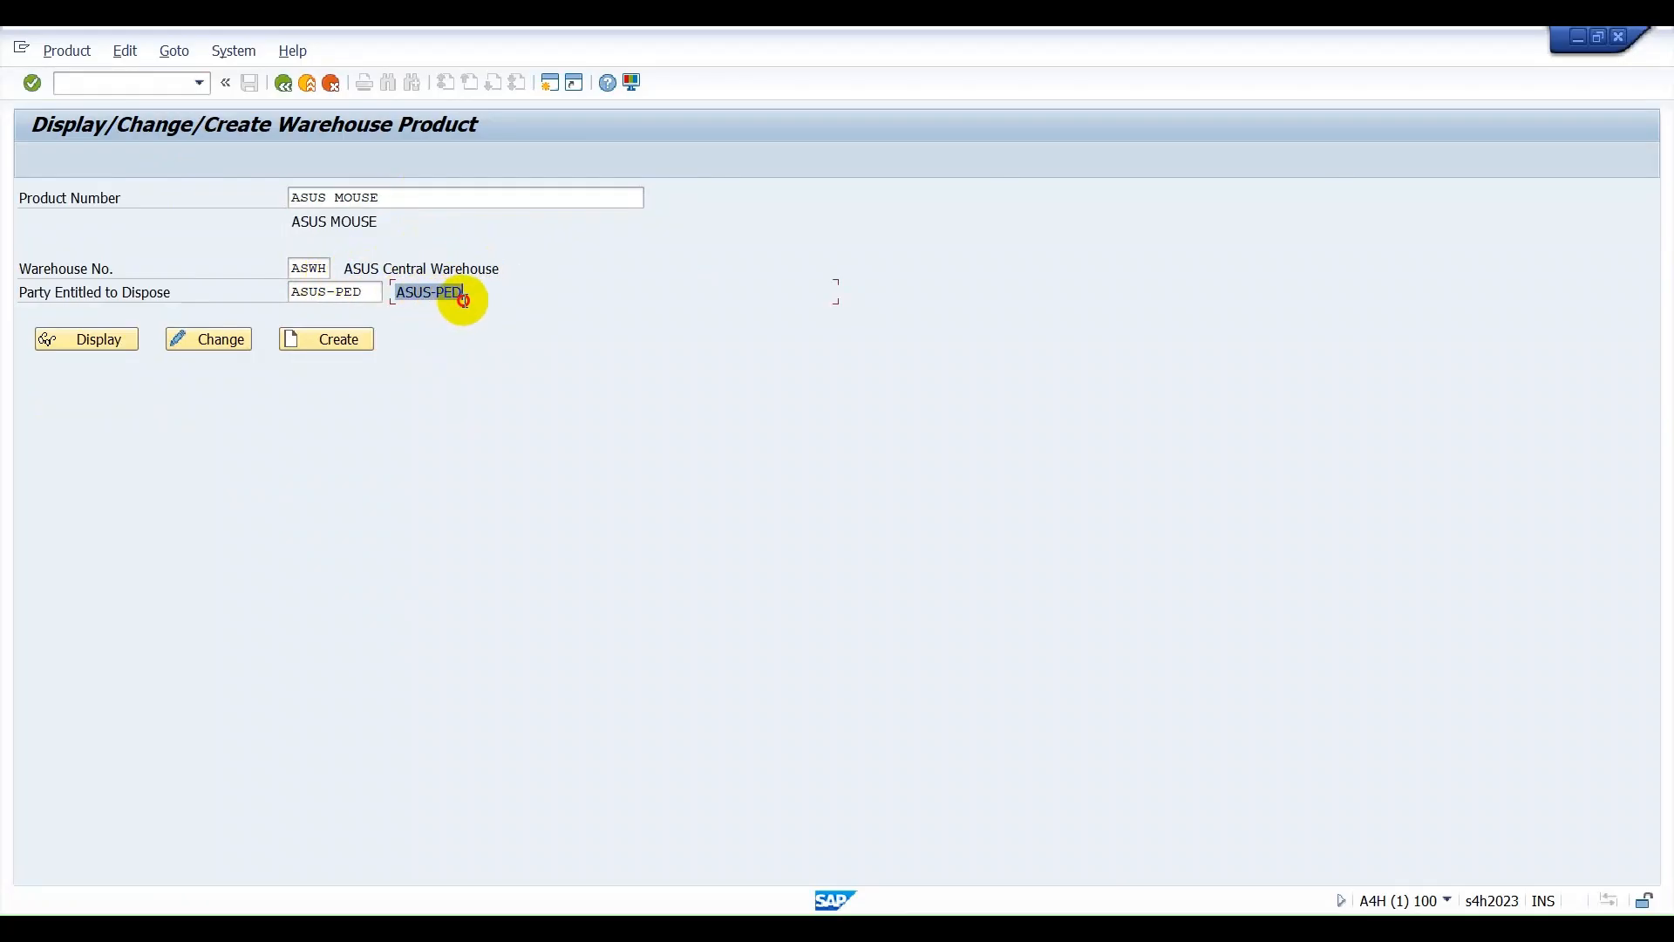
click(336, 345)
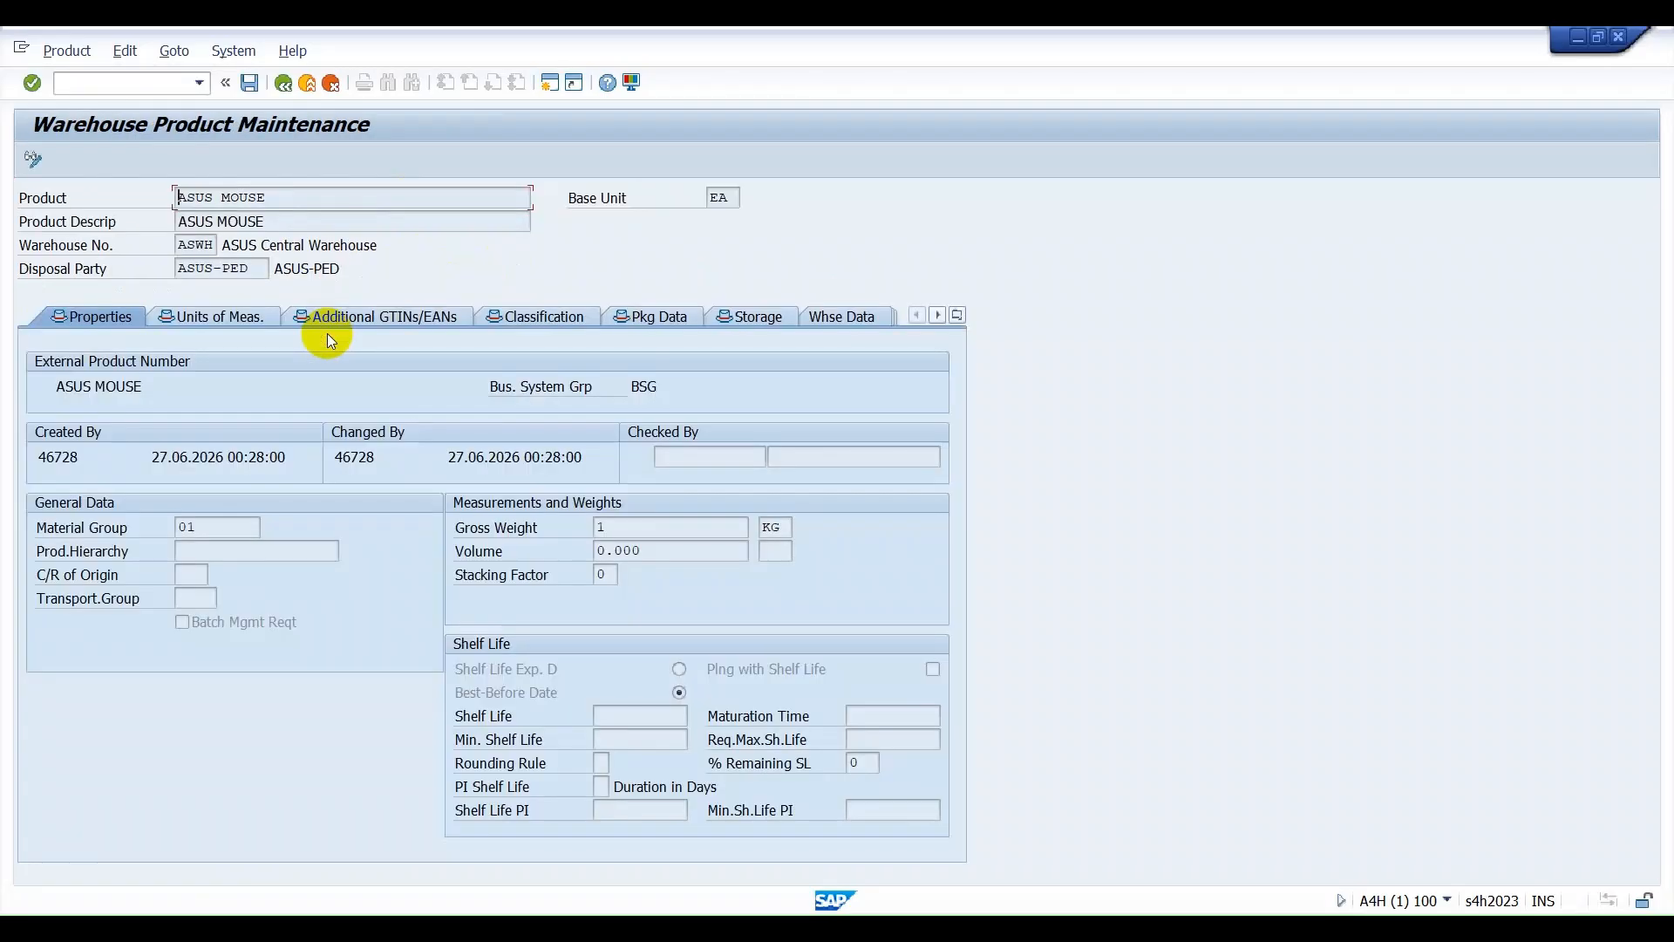
Review the product's general properties and gross weight, units of measure, additional GTINs, classification, packaging and storage data.
click(169, 312)
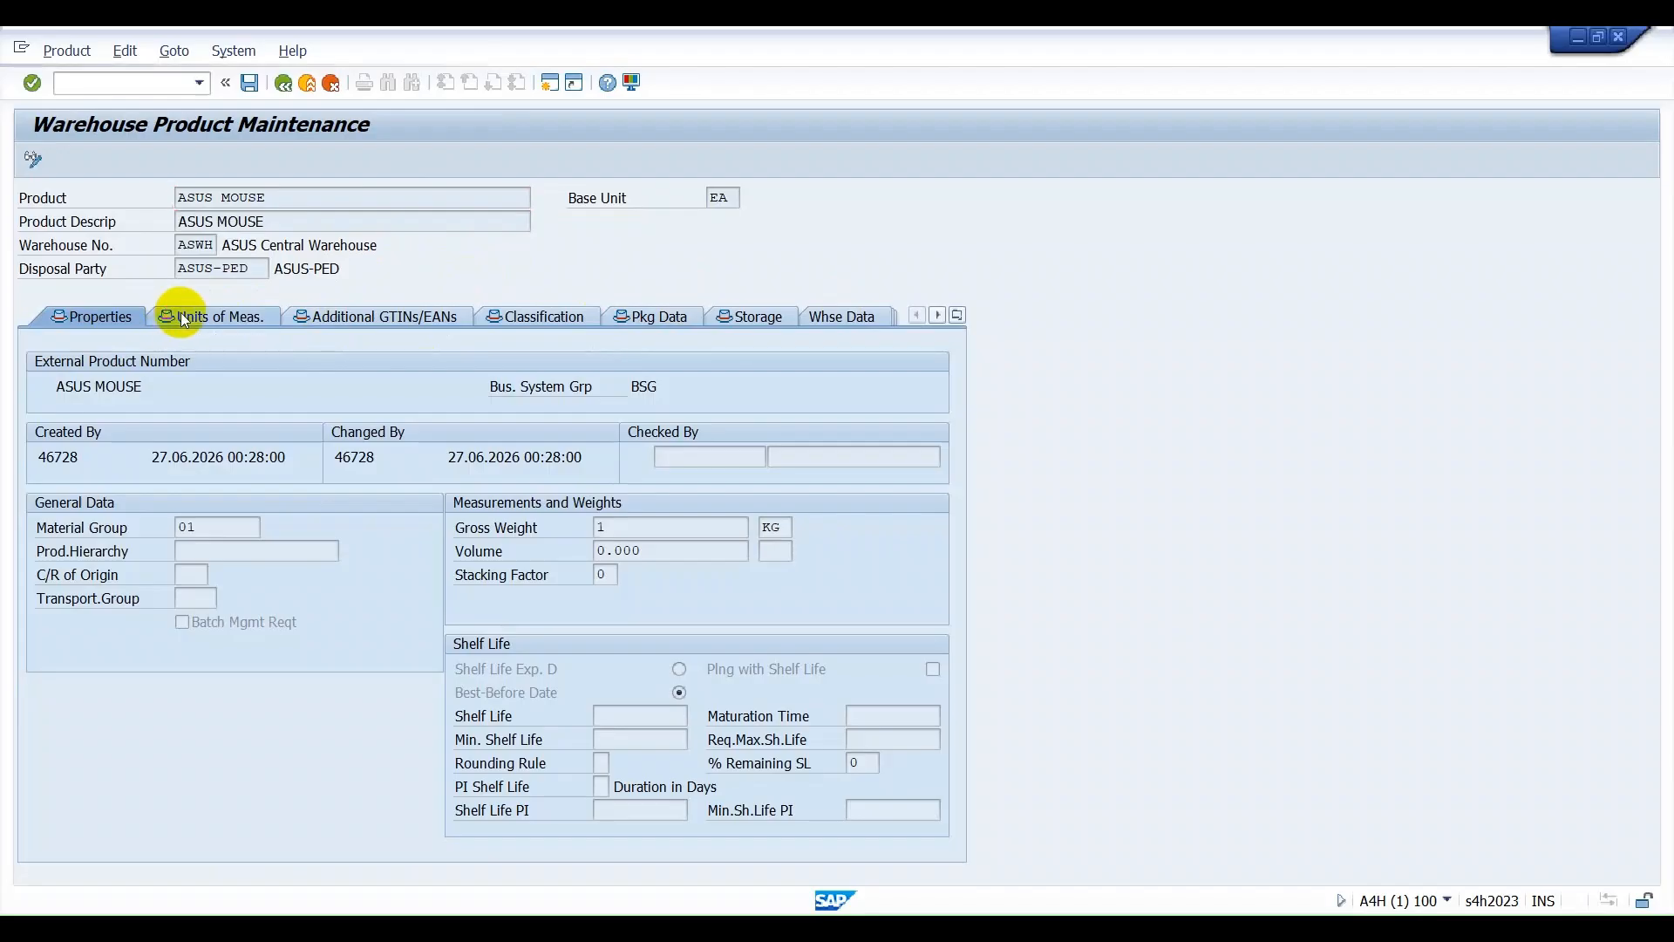
click(306, 324)
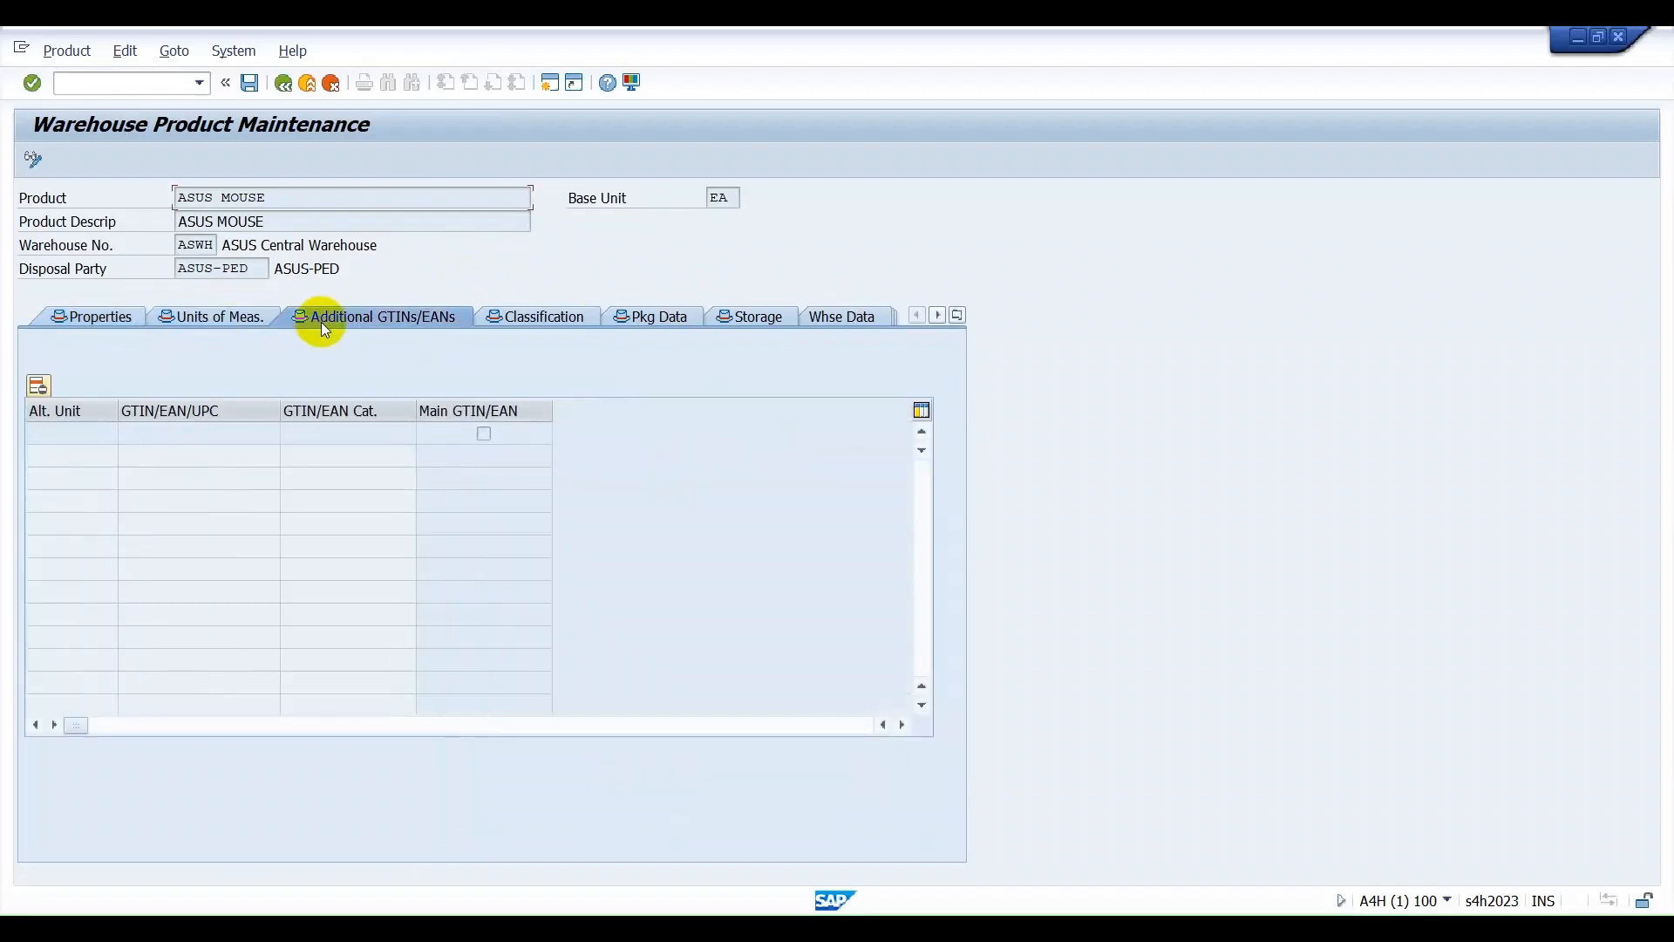
click(509, 327)
click(692, 319)
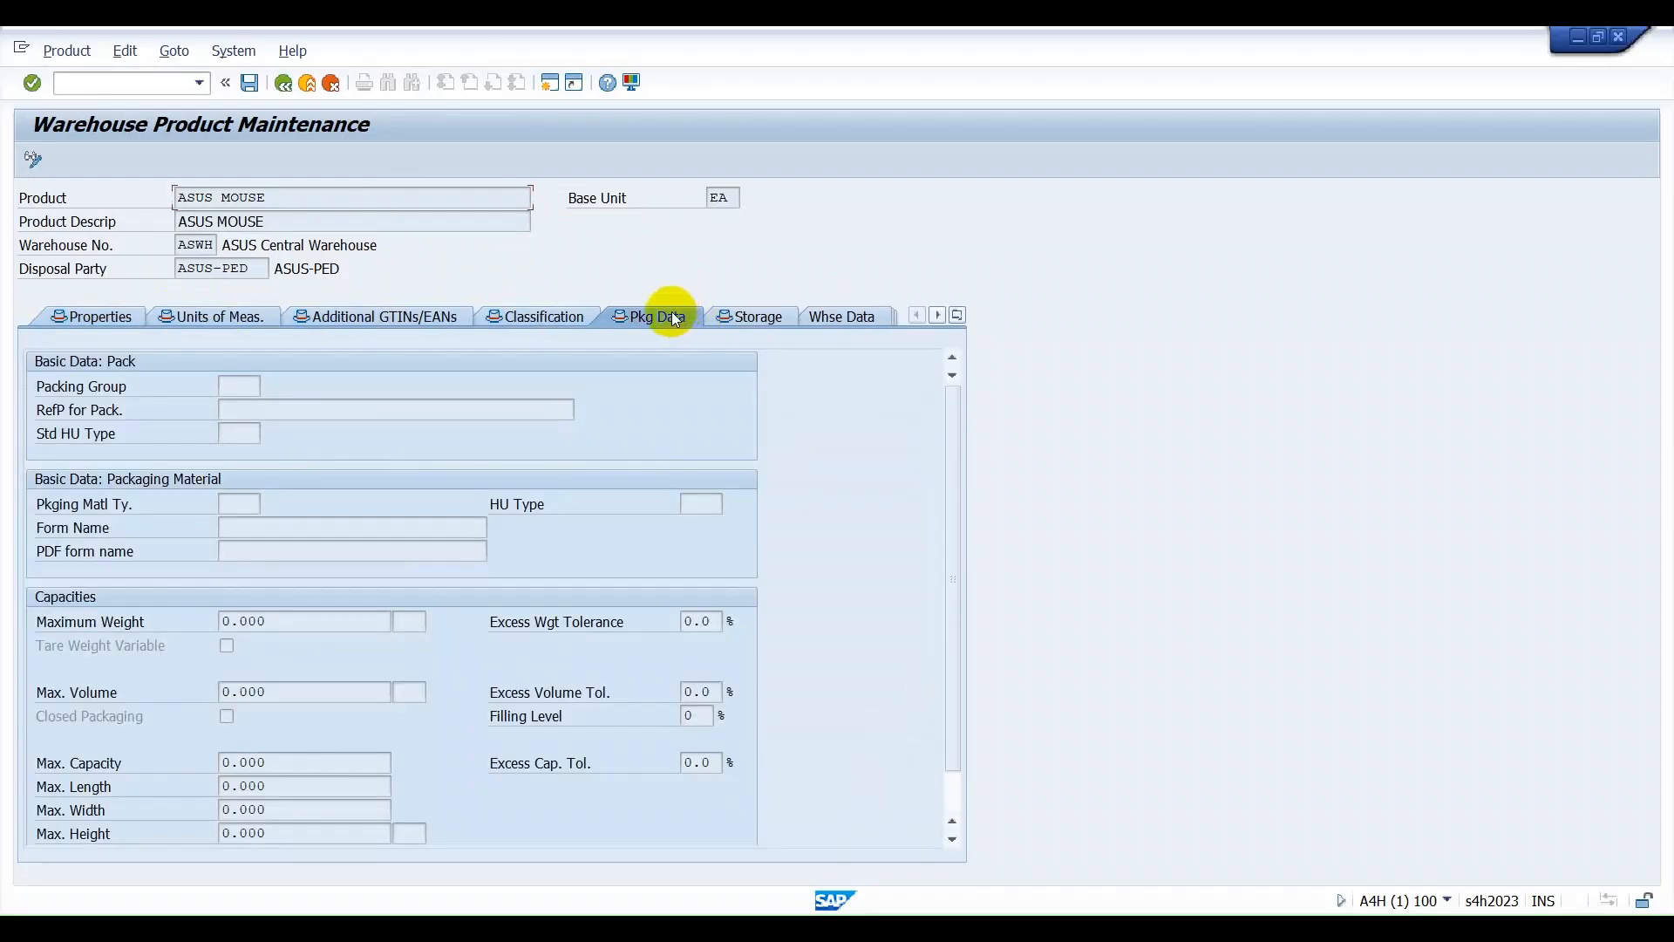
click(741, 315)
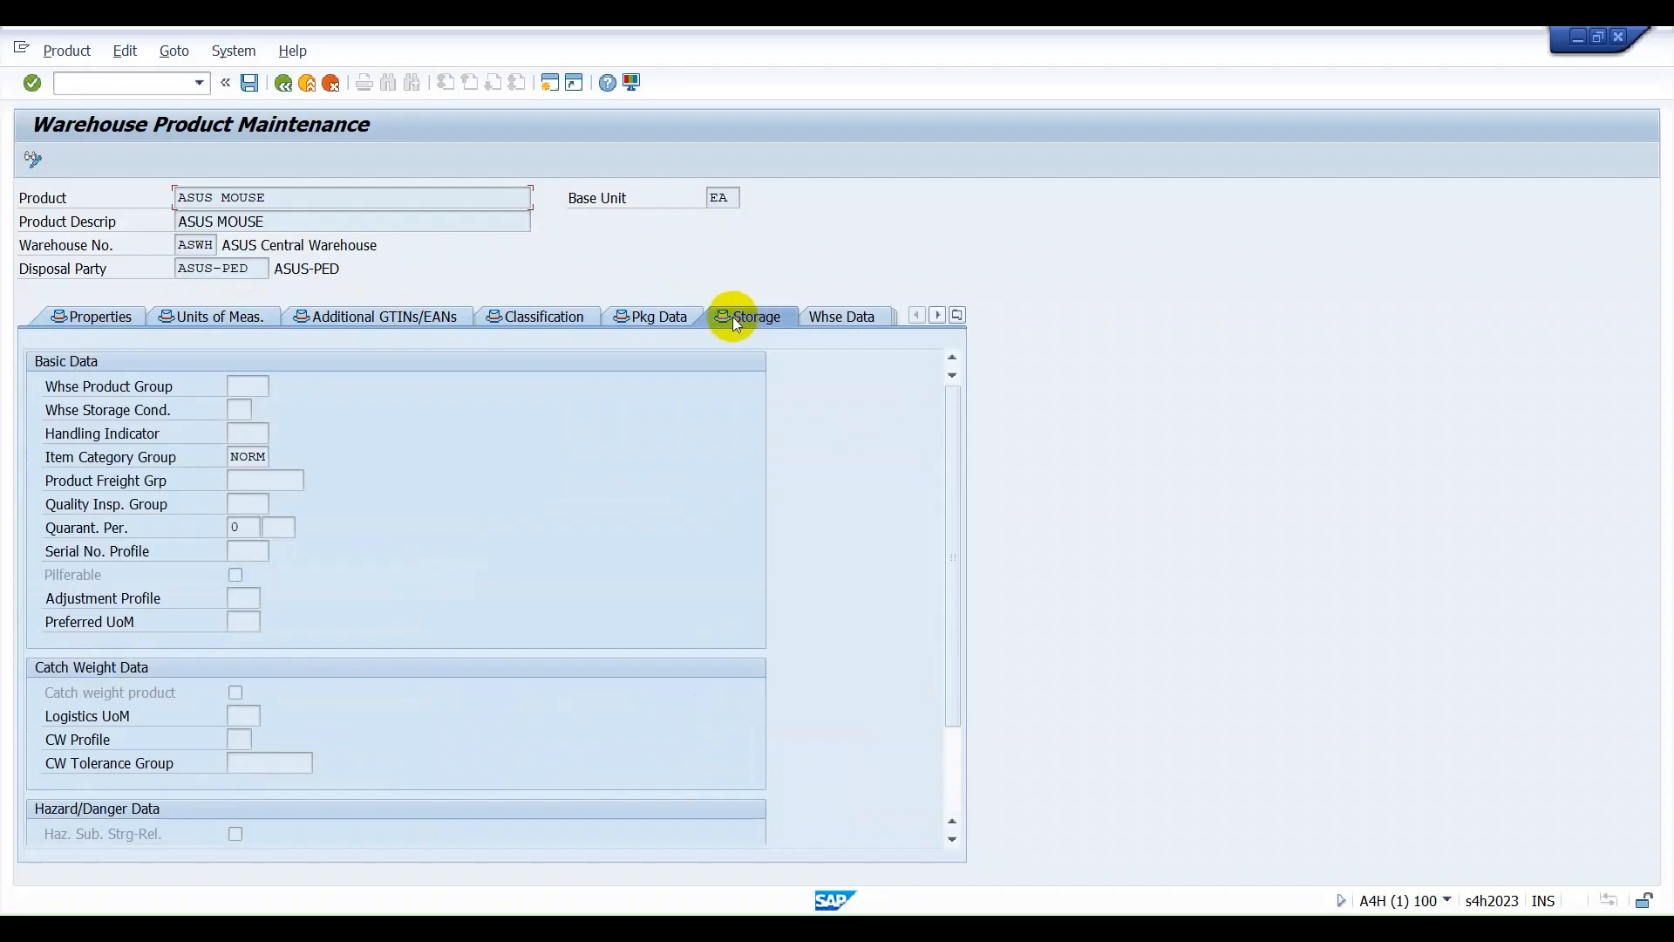
click(77, 316)
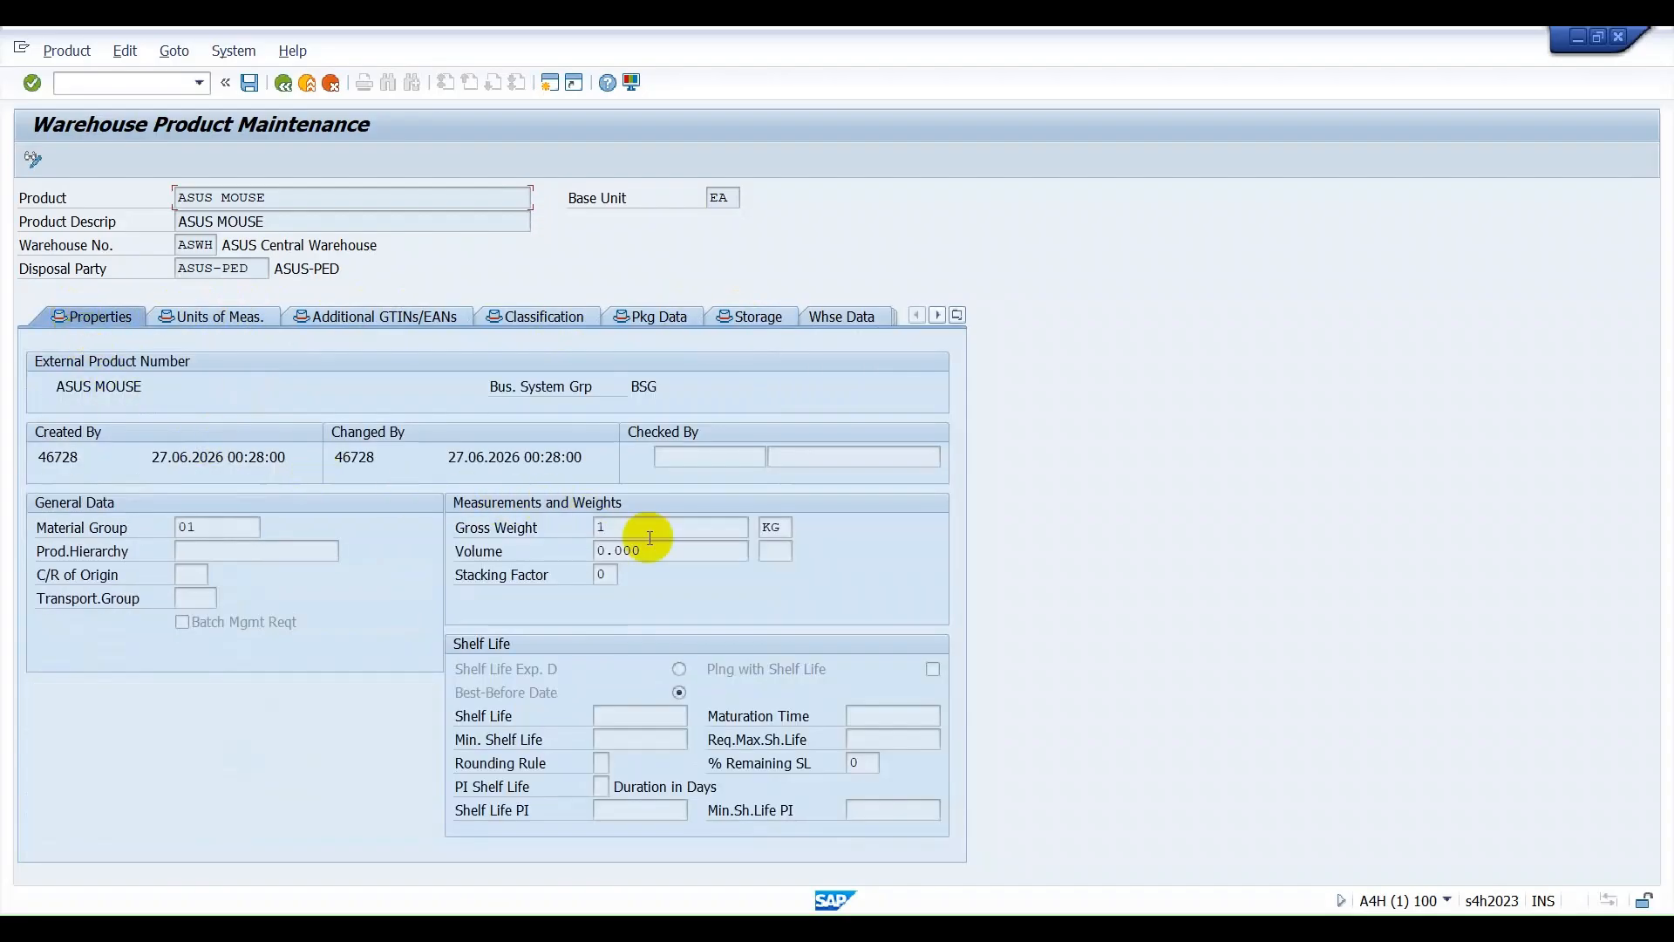
drag(635, 535, 568, 525)
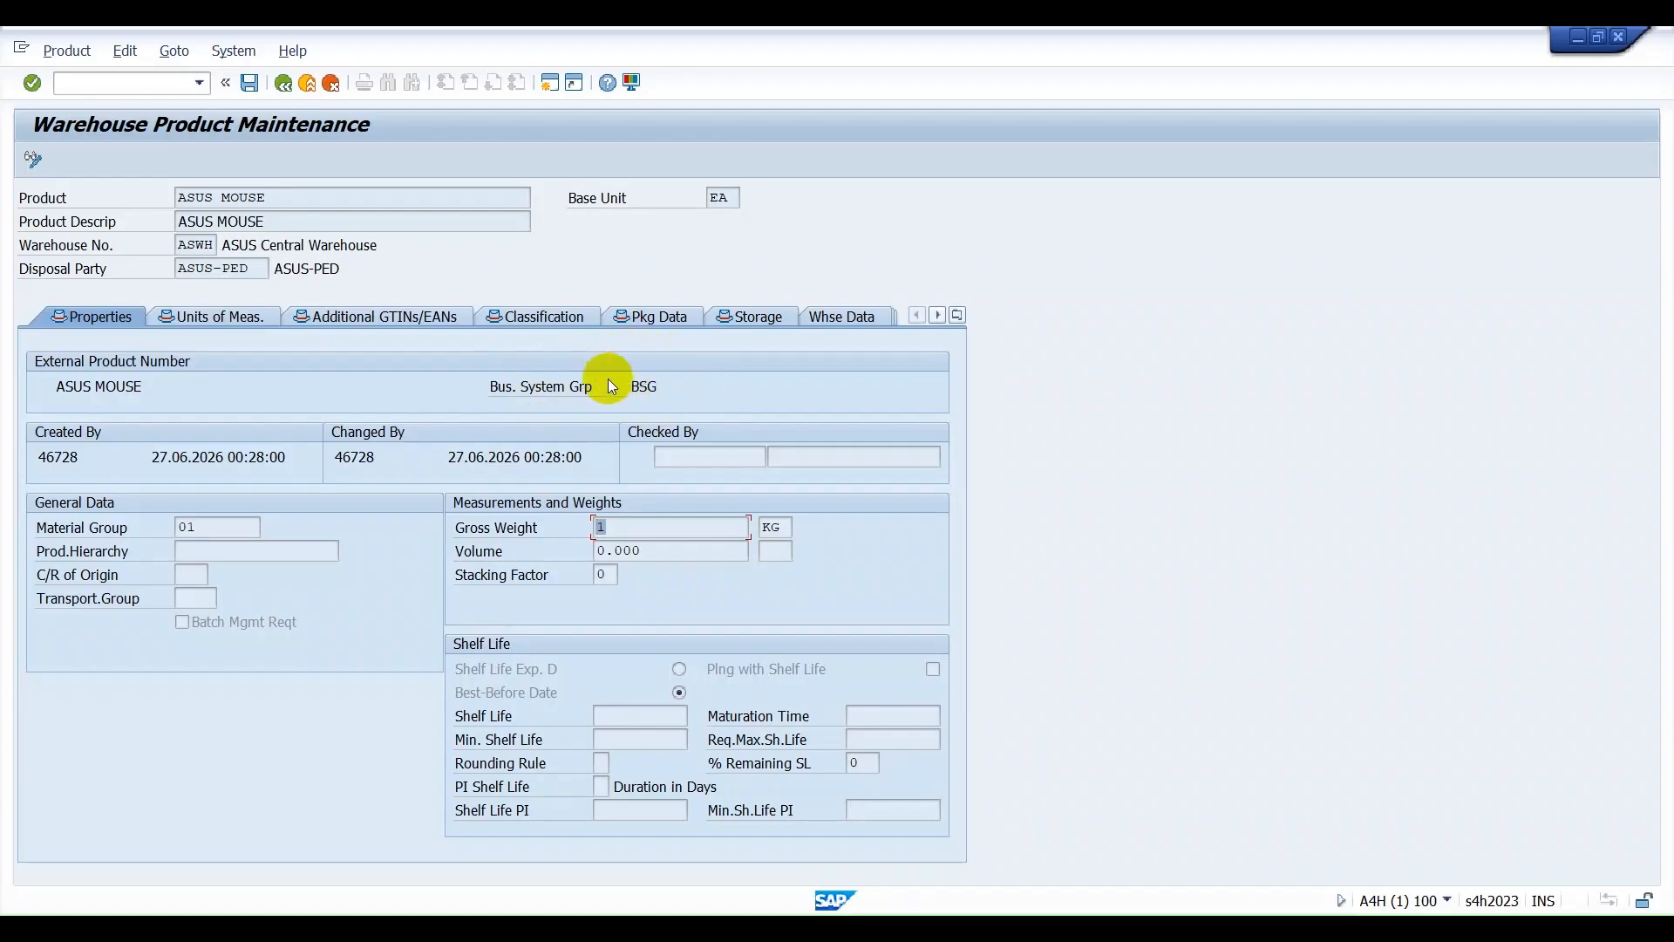
click(228, 319)
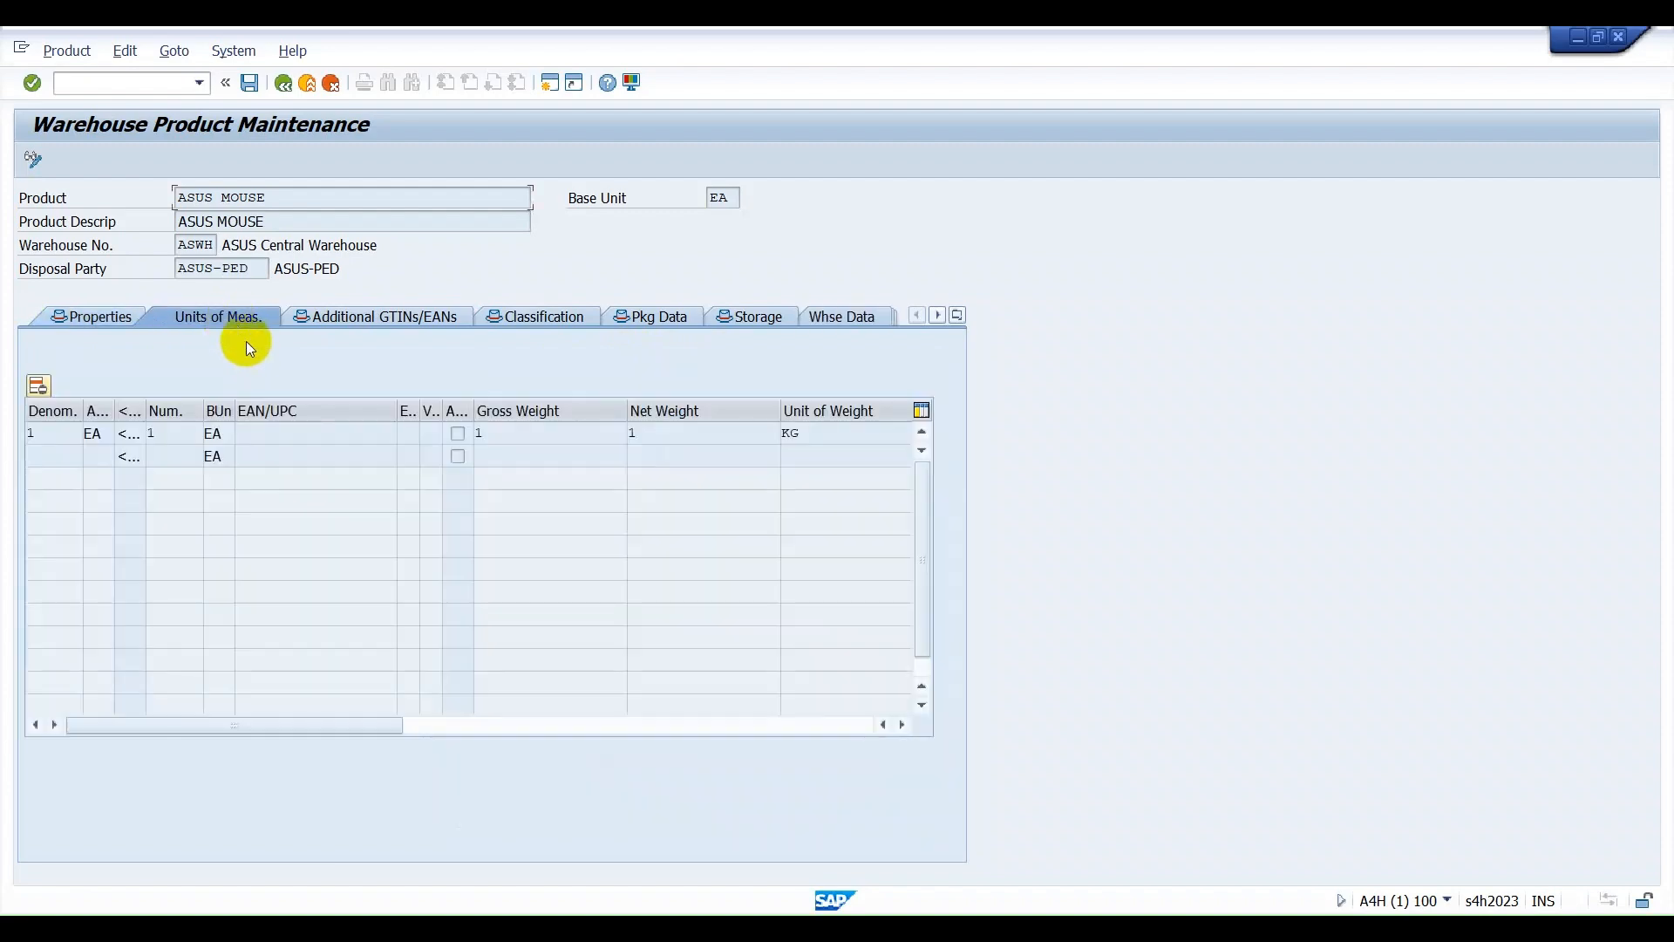
click(396, 316)
click(523, 334)
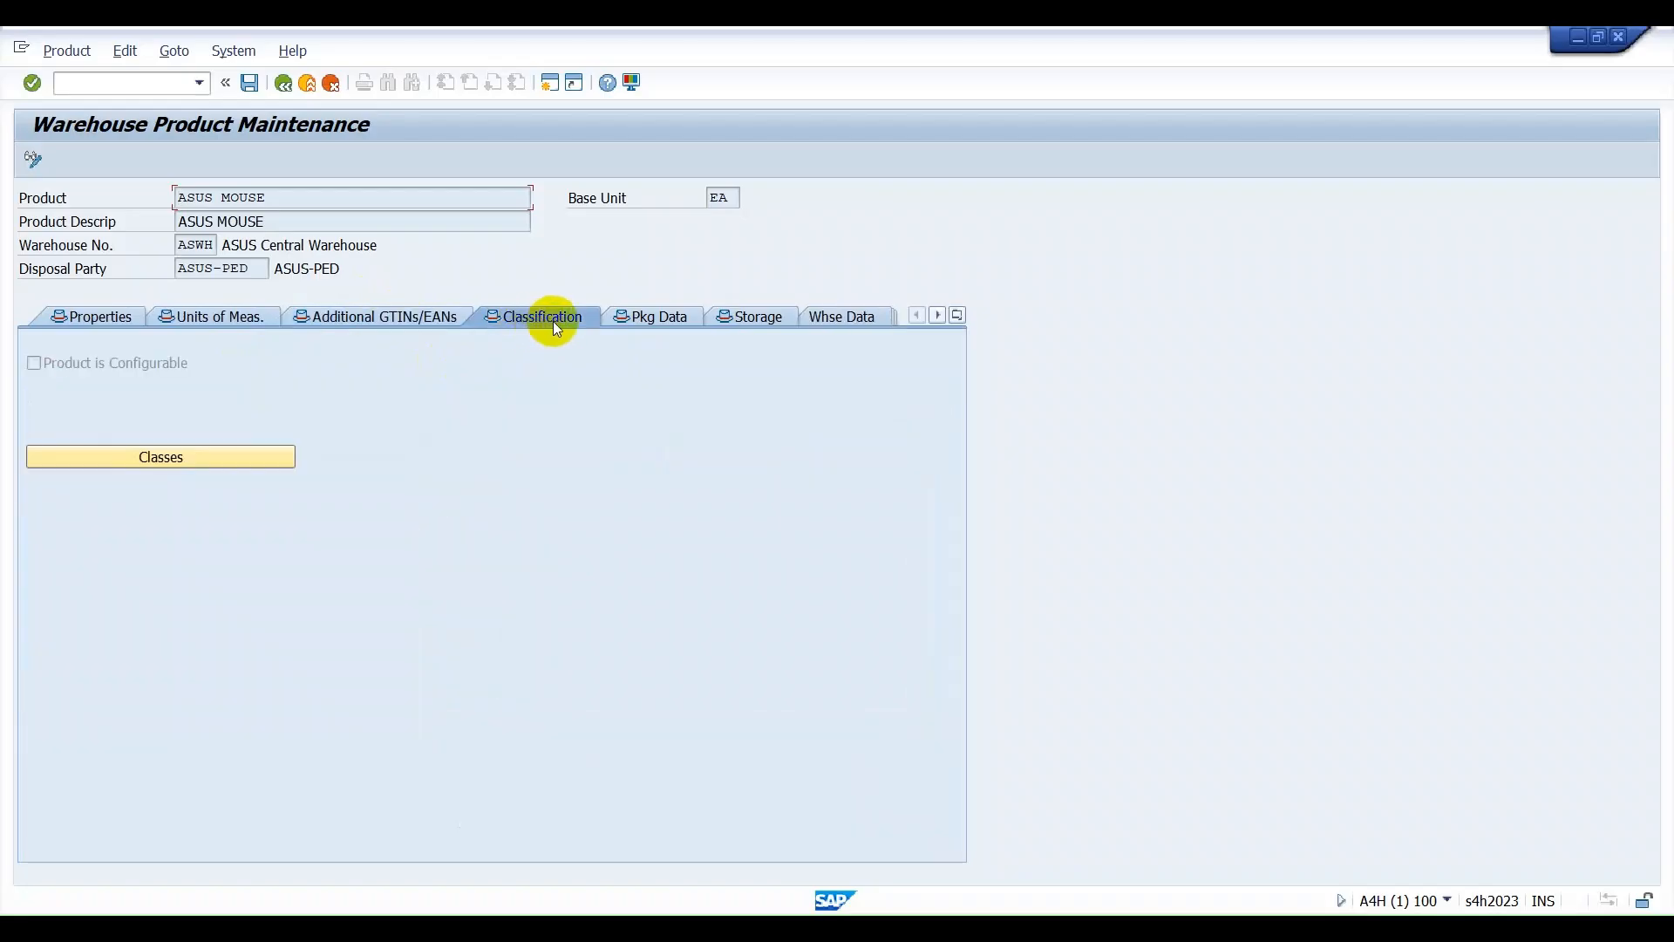
click(663, 324)
click(740, 322)
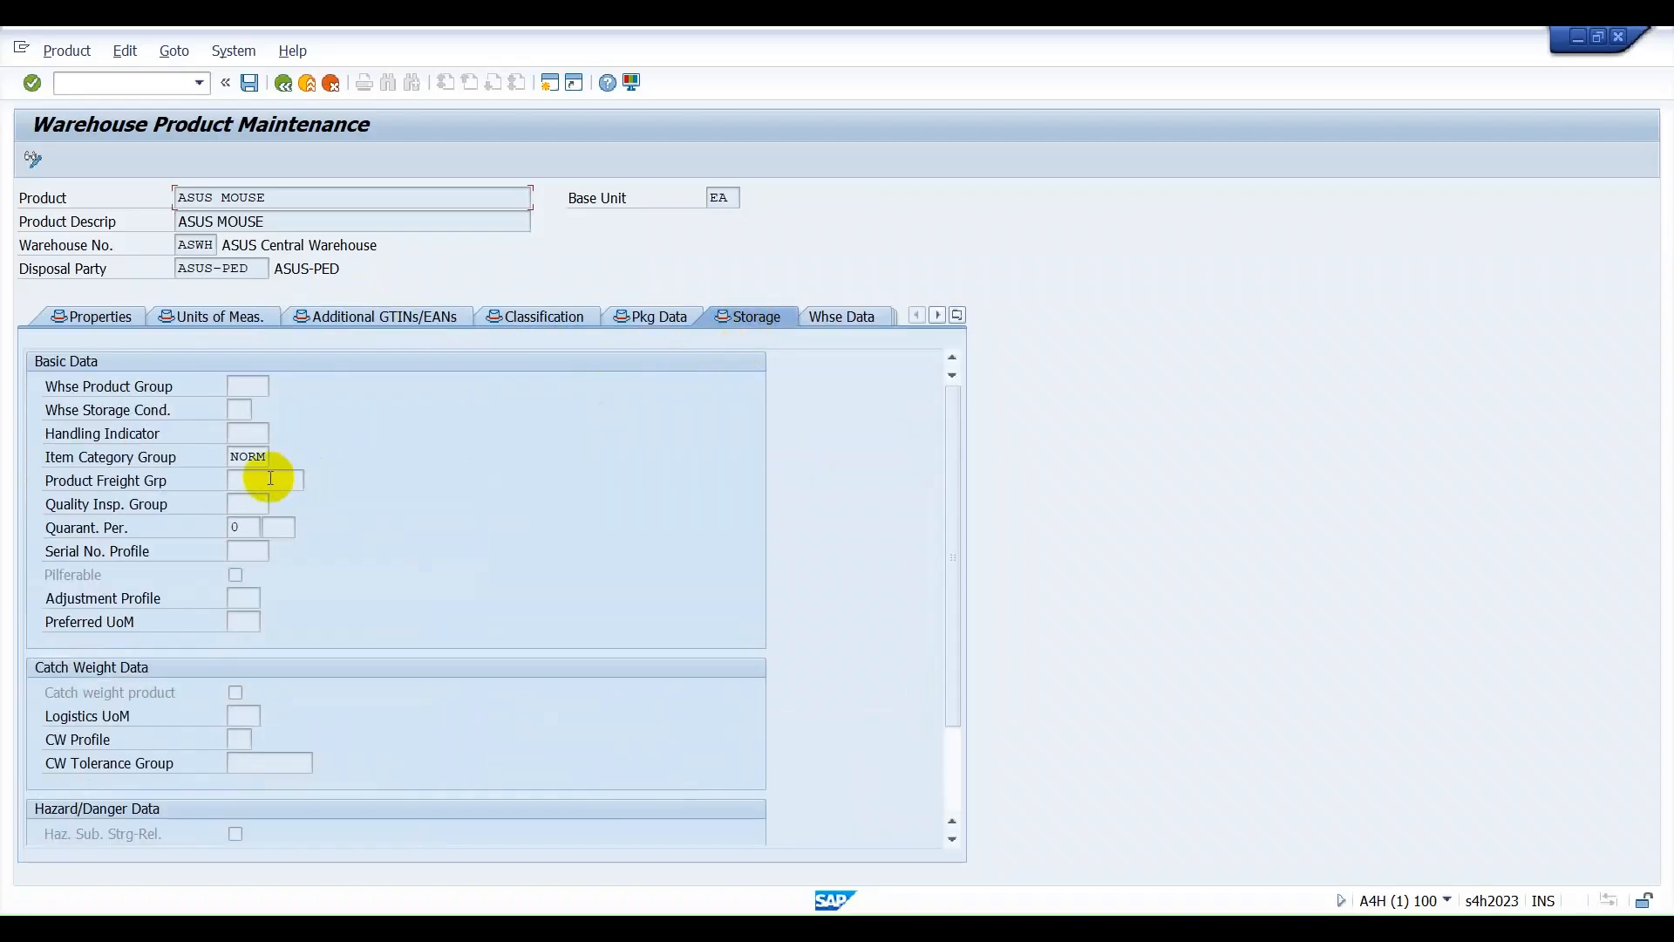
Examine the warehouse data fields for quality inspection, putaway and stock removal, and the slotting data of the product.
click(839, 320)
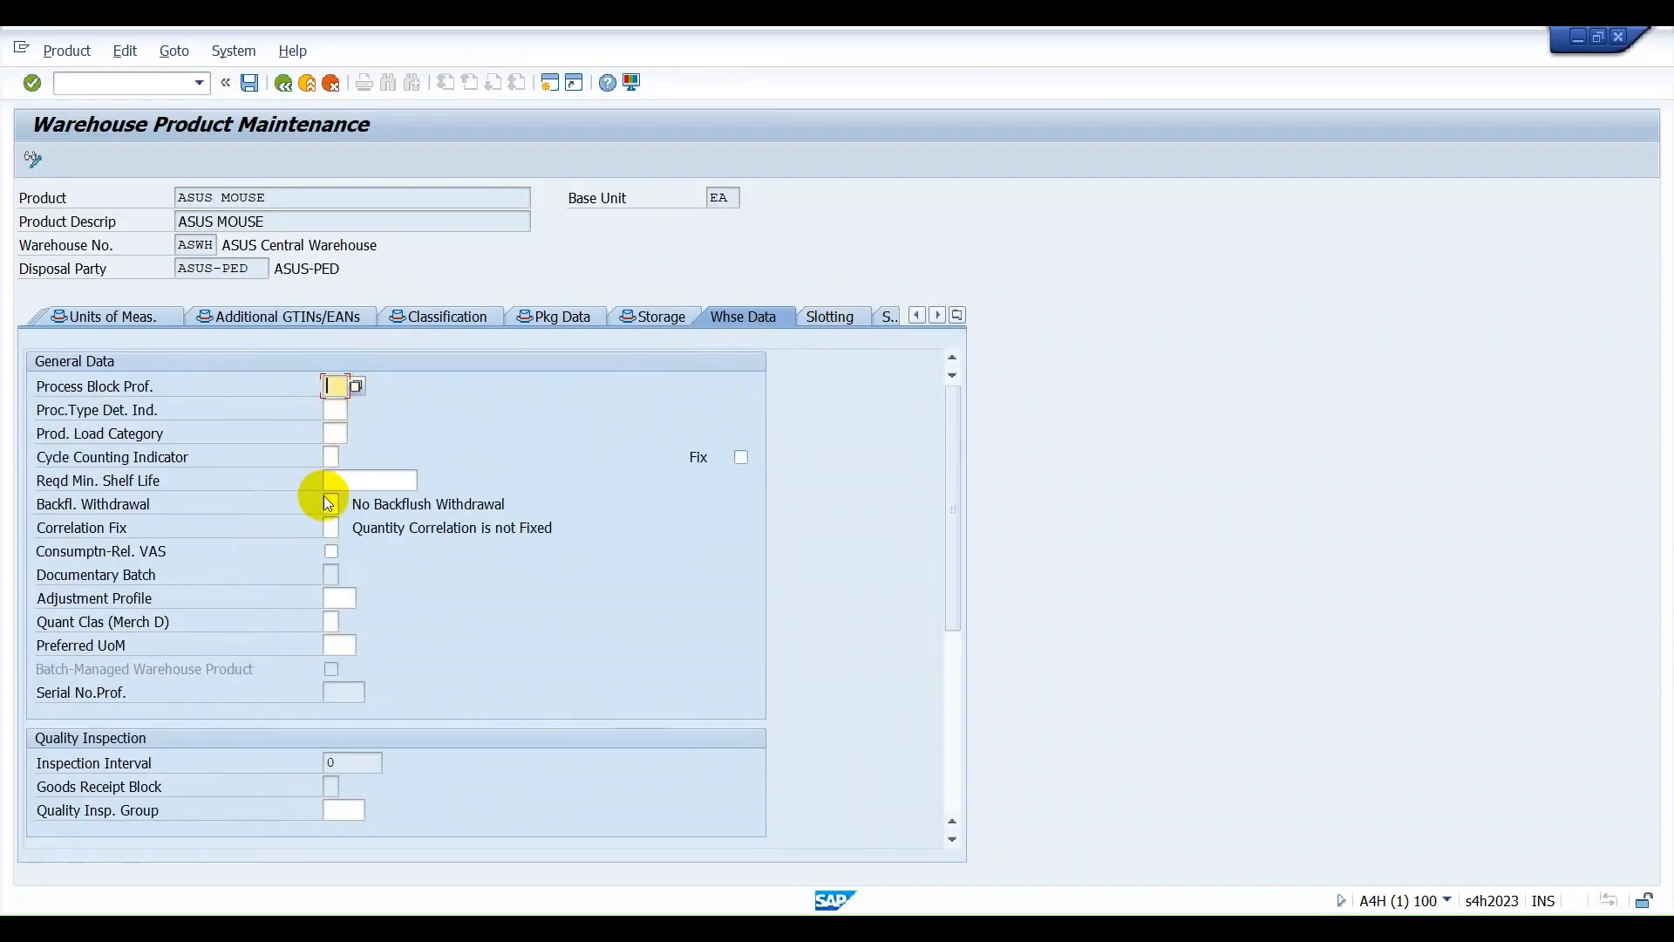
scroll(325, 583, down, 2)
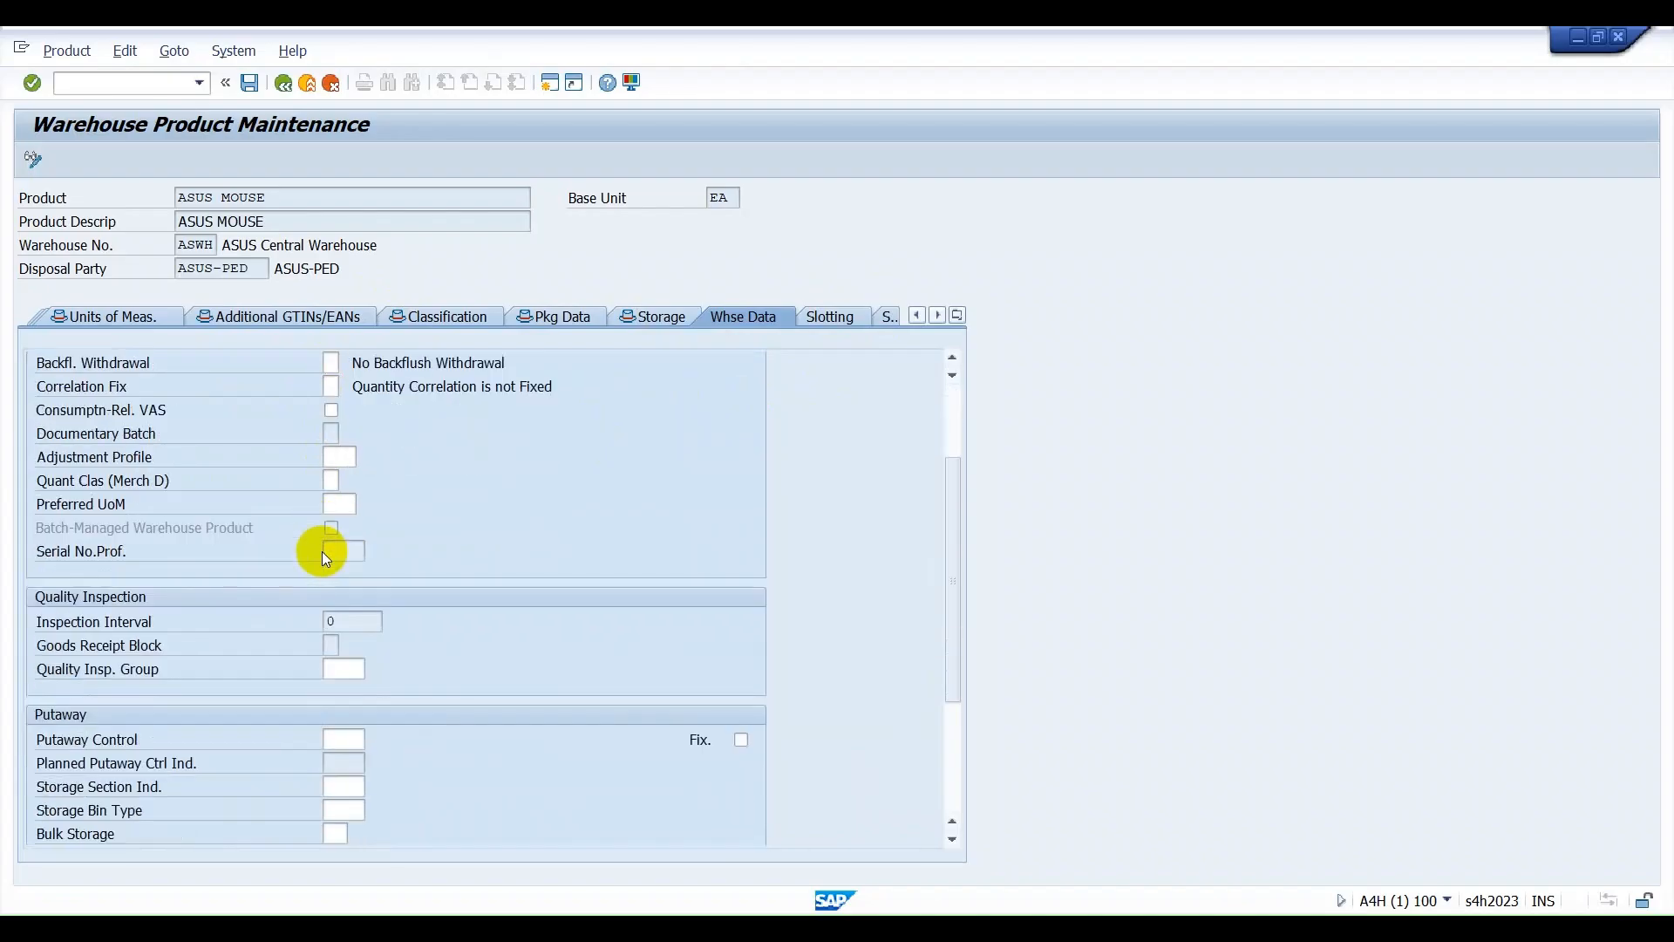
scroll(327, 650, down, 1)
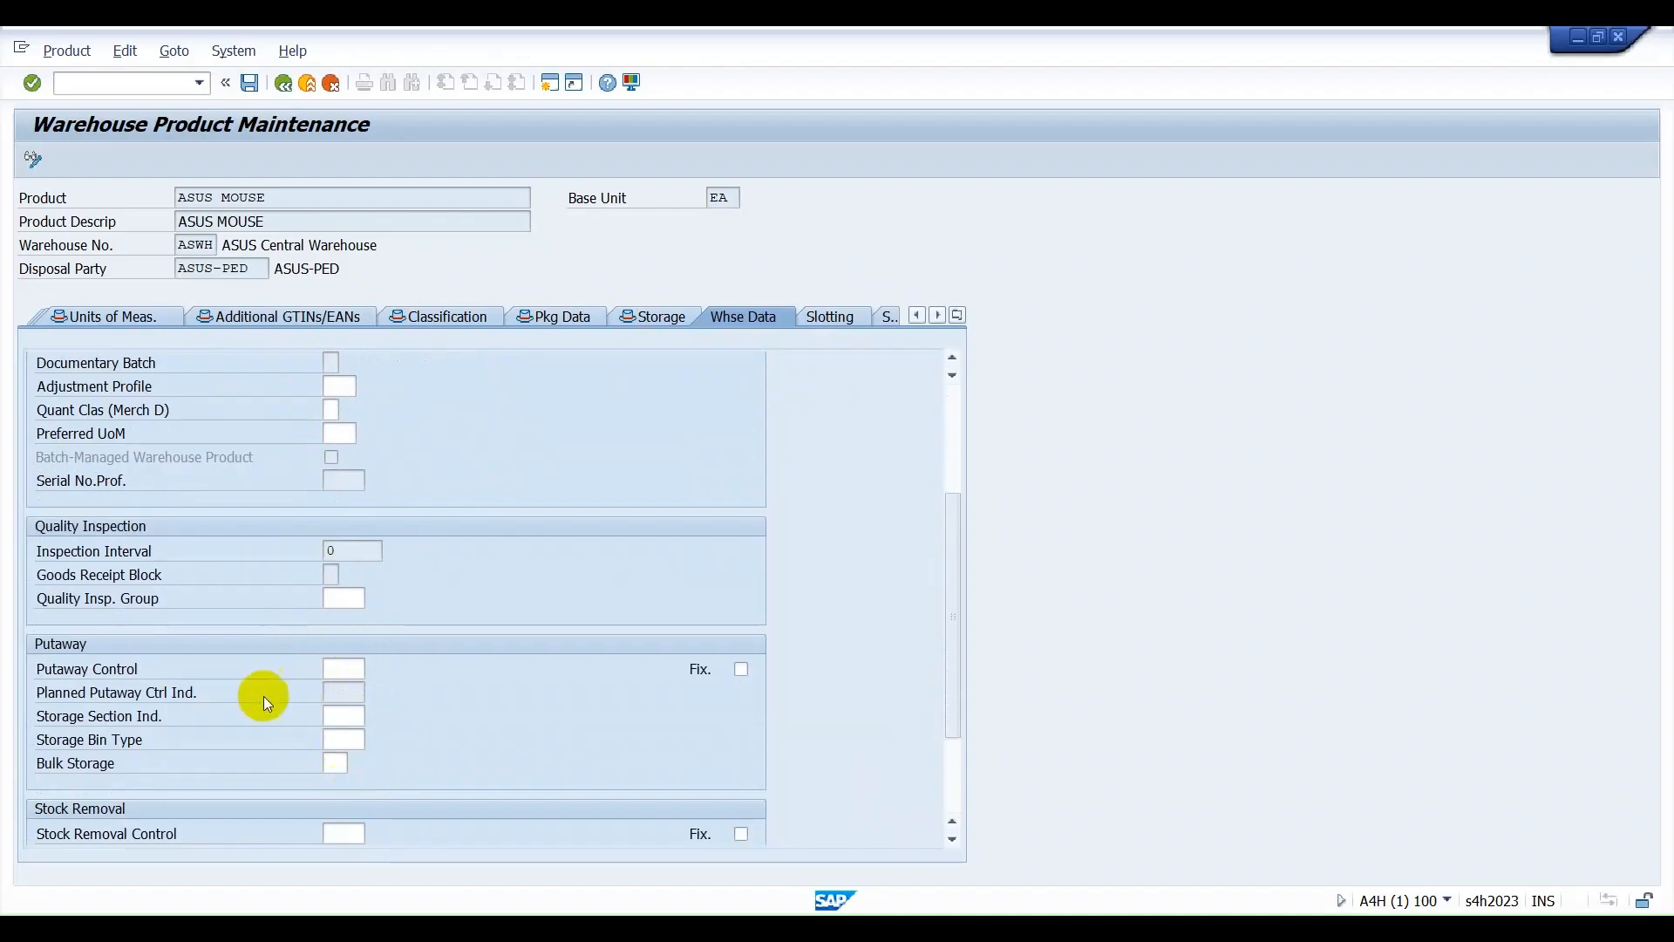
scroll(364, 646, up, 3)
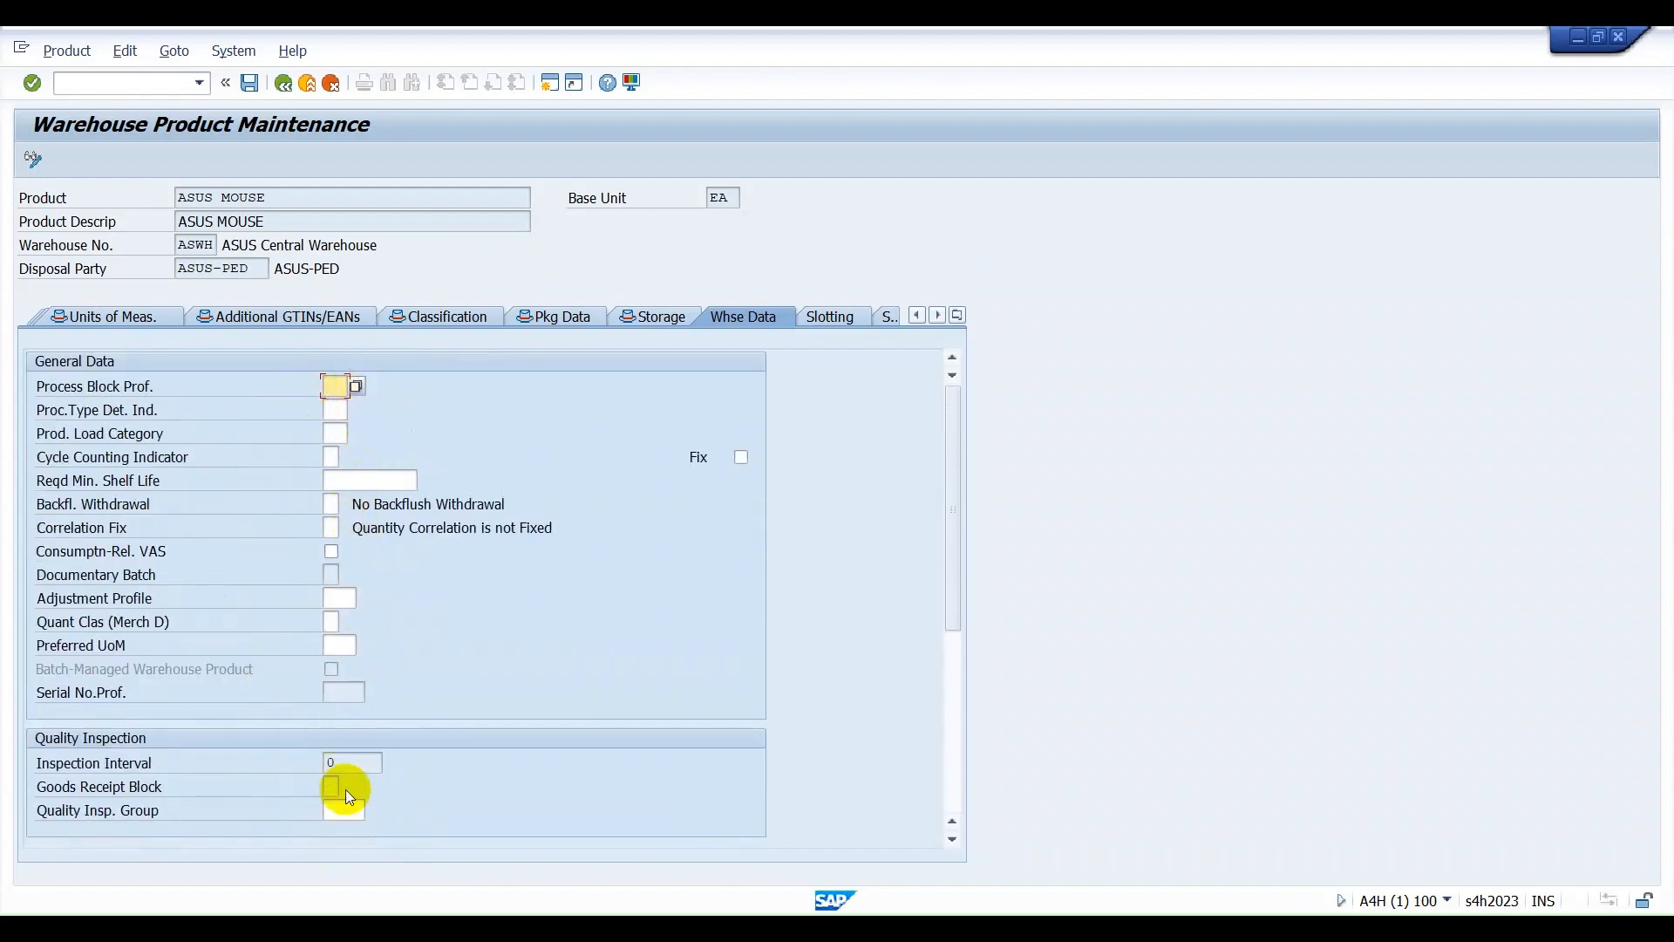
click(817, 321)
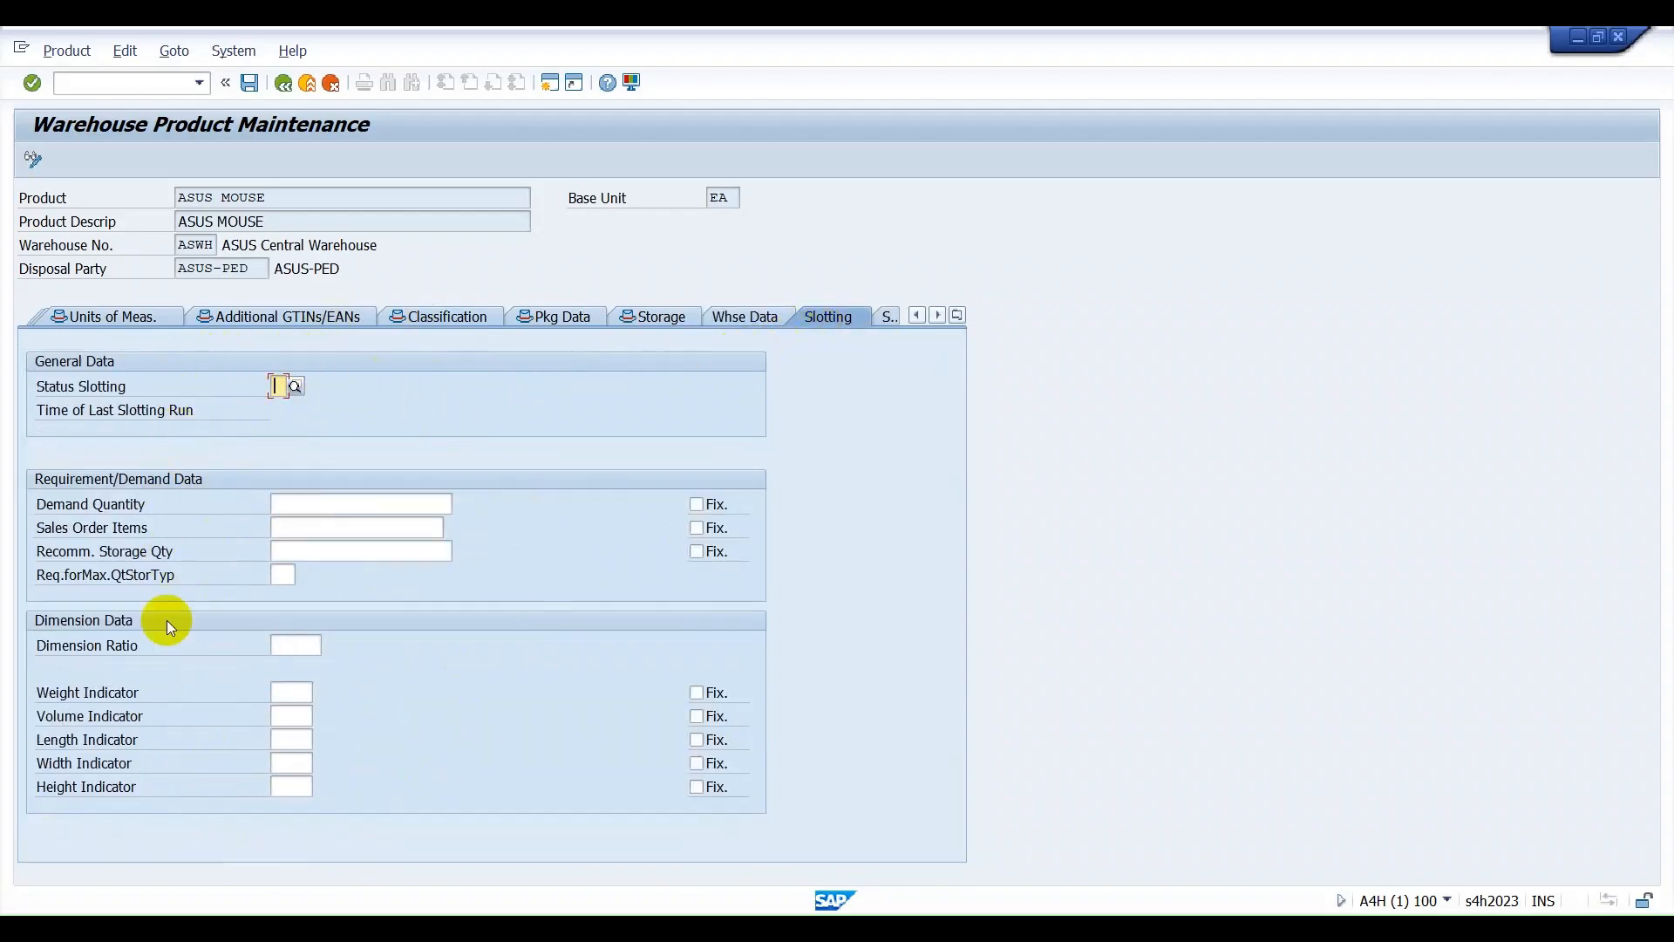
Choose AS10 as the storage type in the product's storage type data.
click(882, 324)
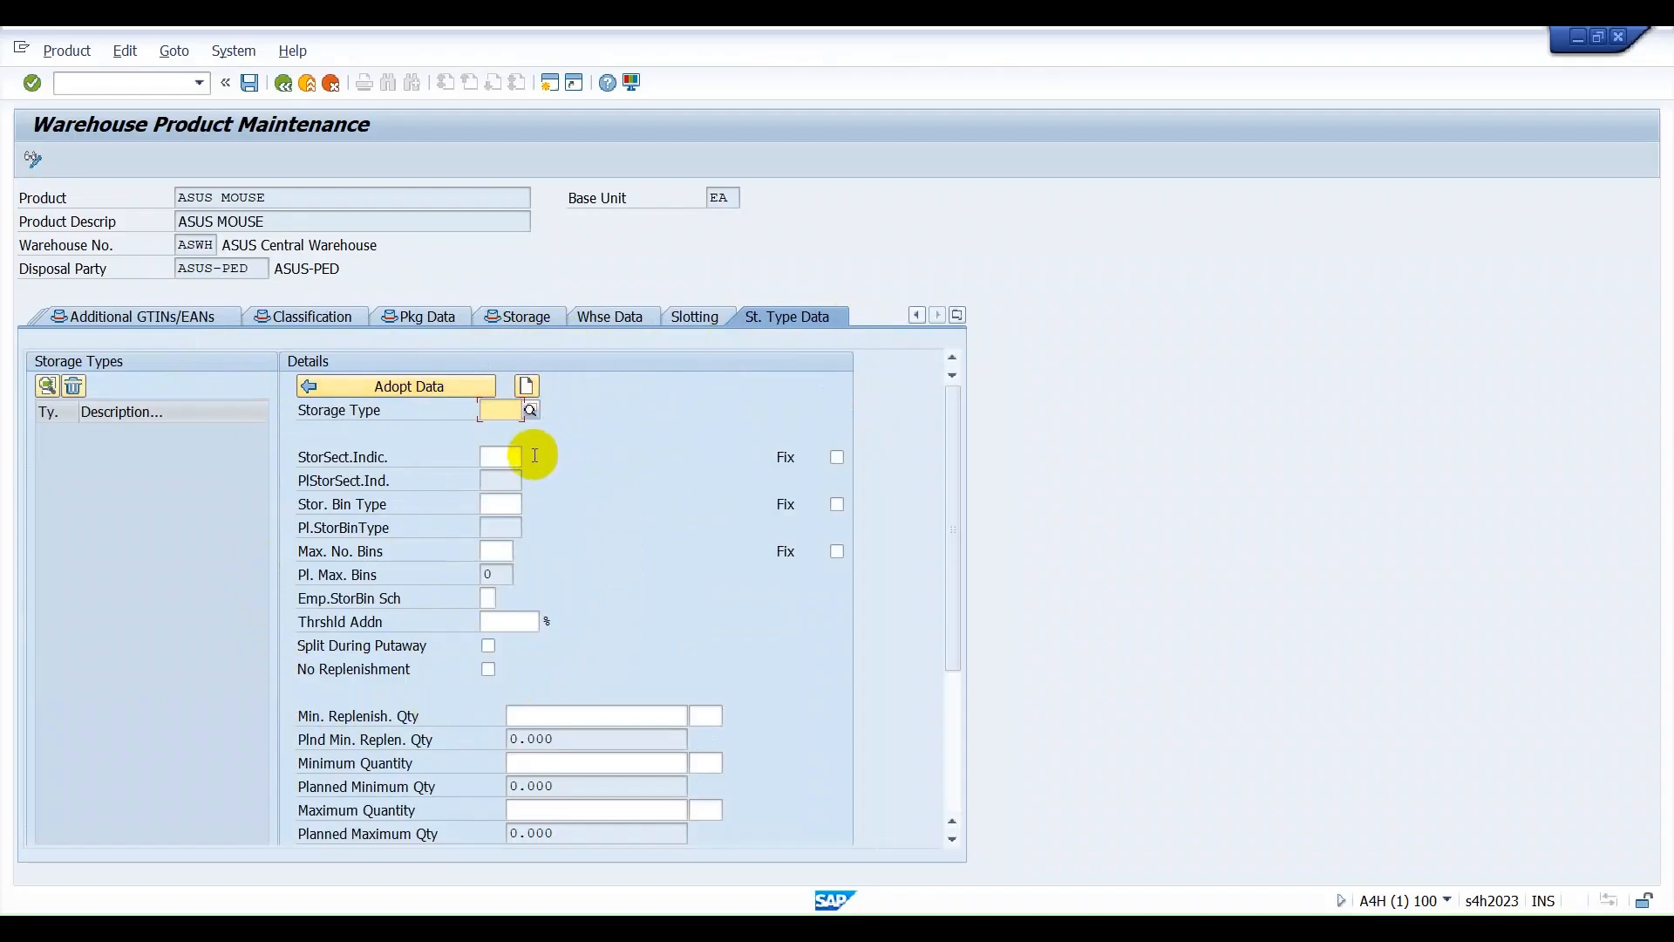
click(531, 410)
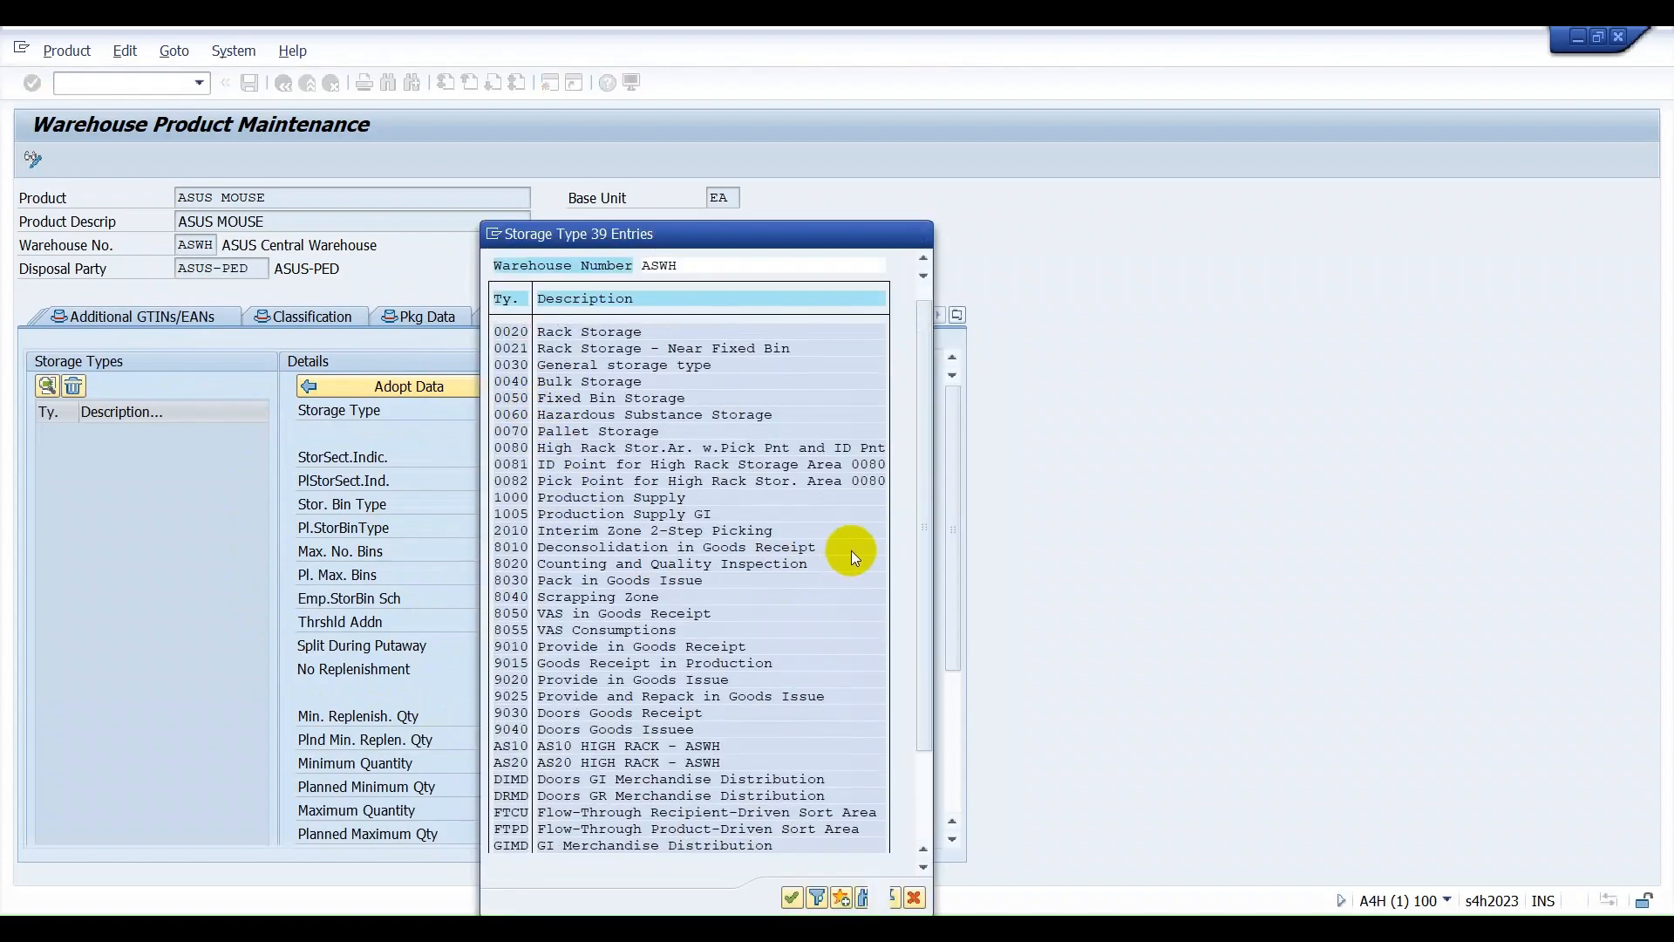
scroll(843, 592, down, 1)
click(511, 695)
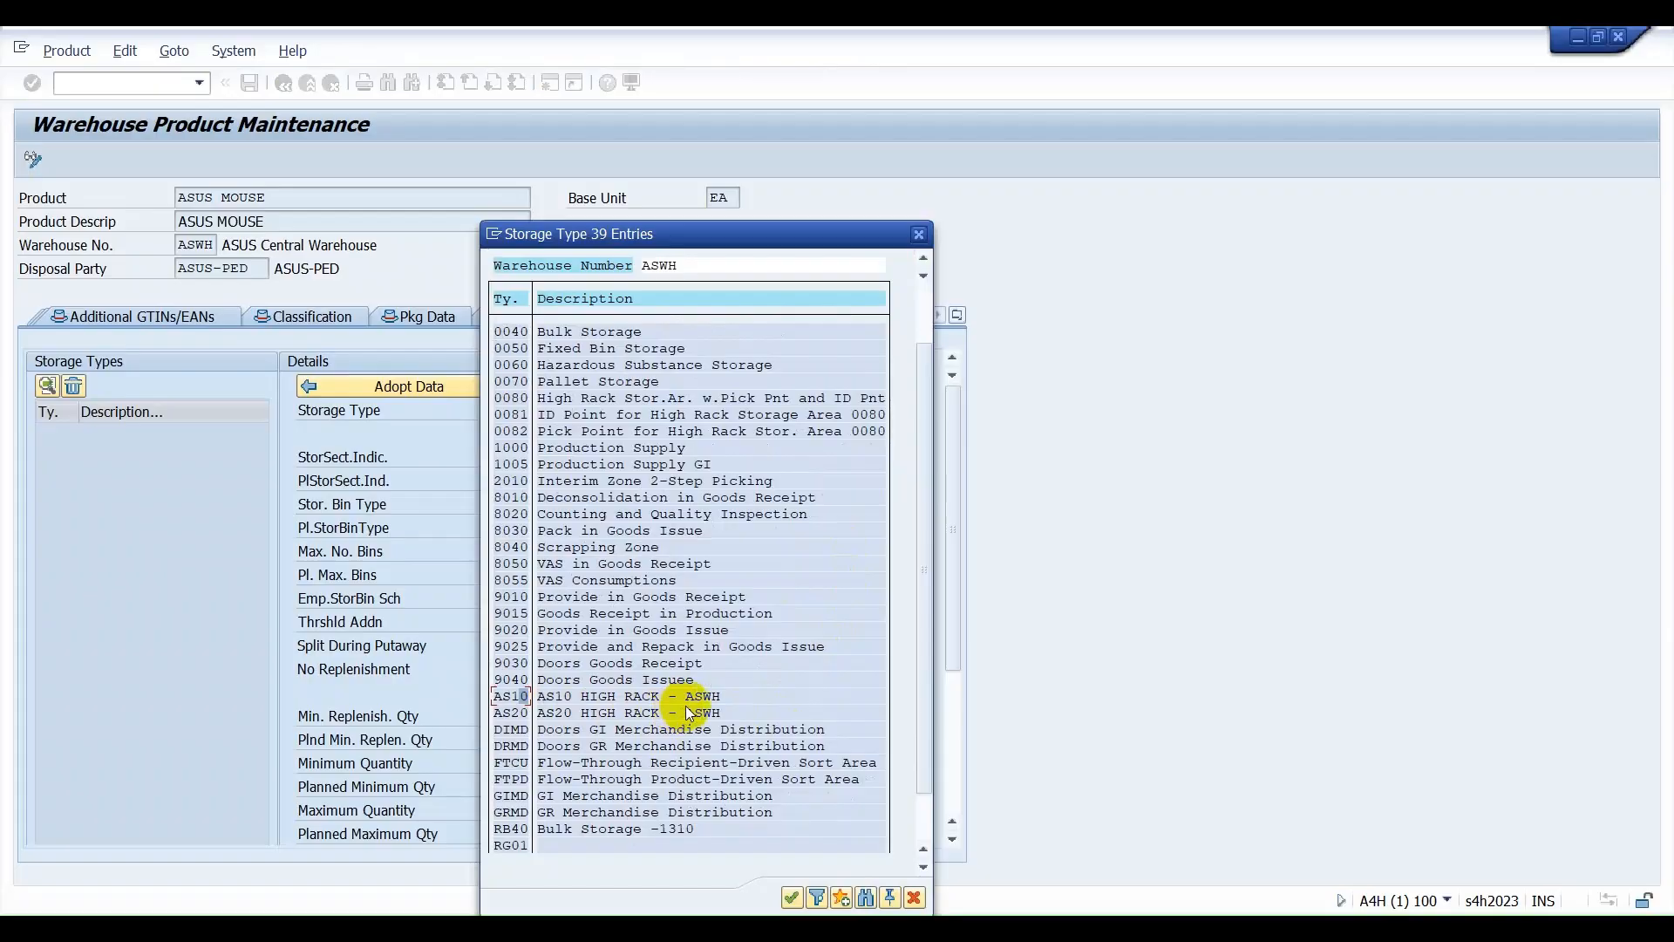
double_click(509, 695)
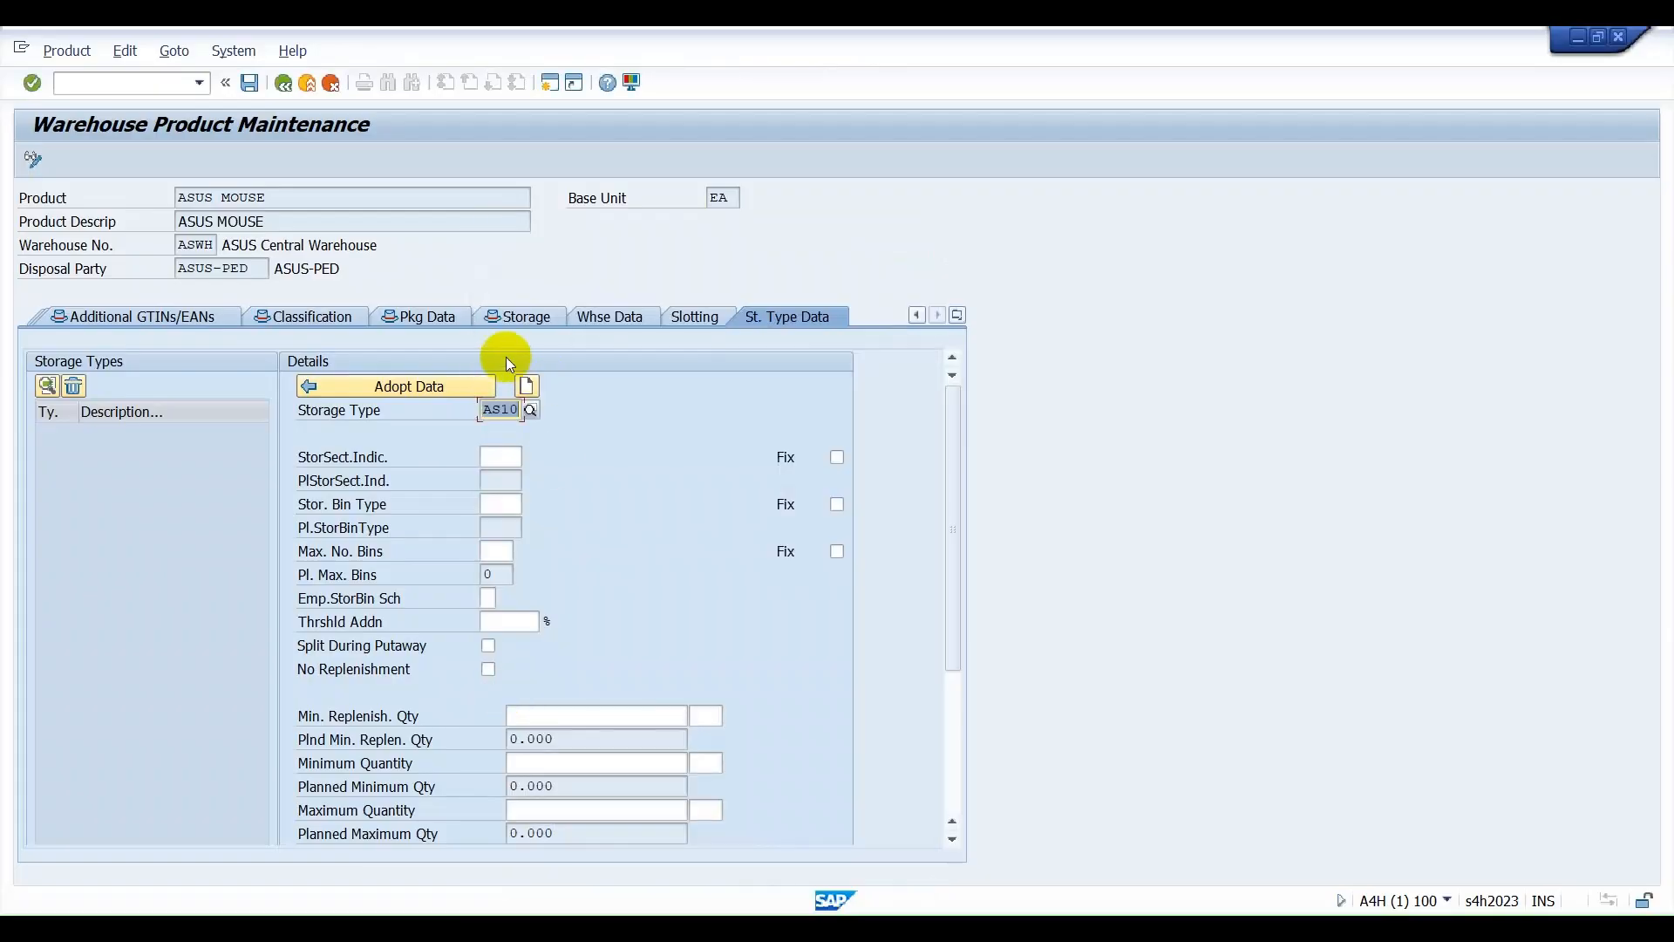
Look up the possible storage section indicators and choose storage bin type B1 for storage type AS10.
click(488, 457)
click(526, 460)
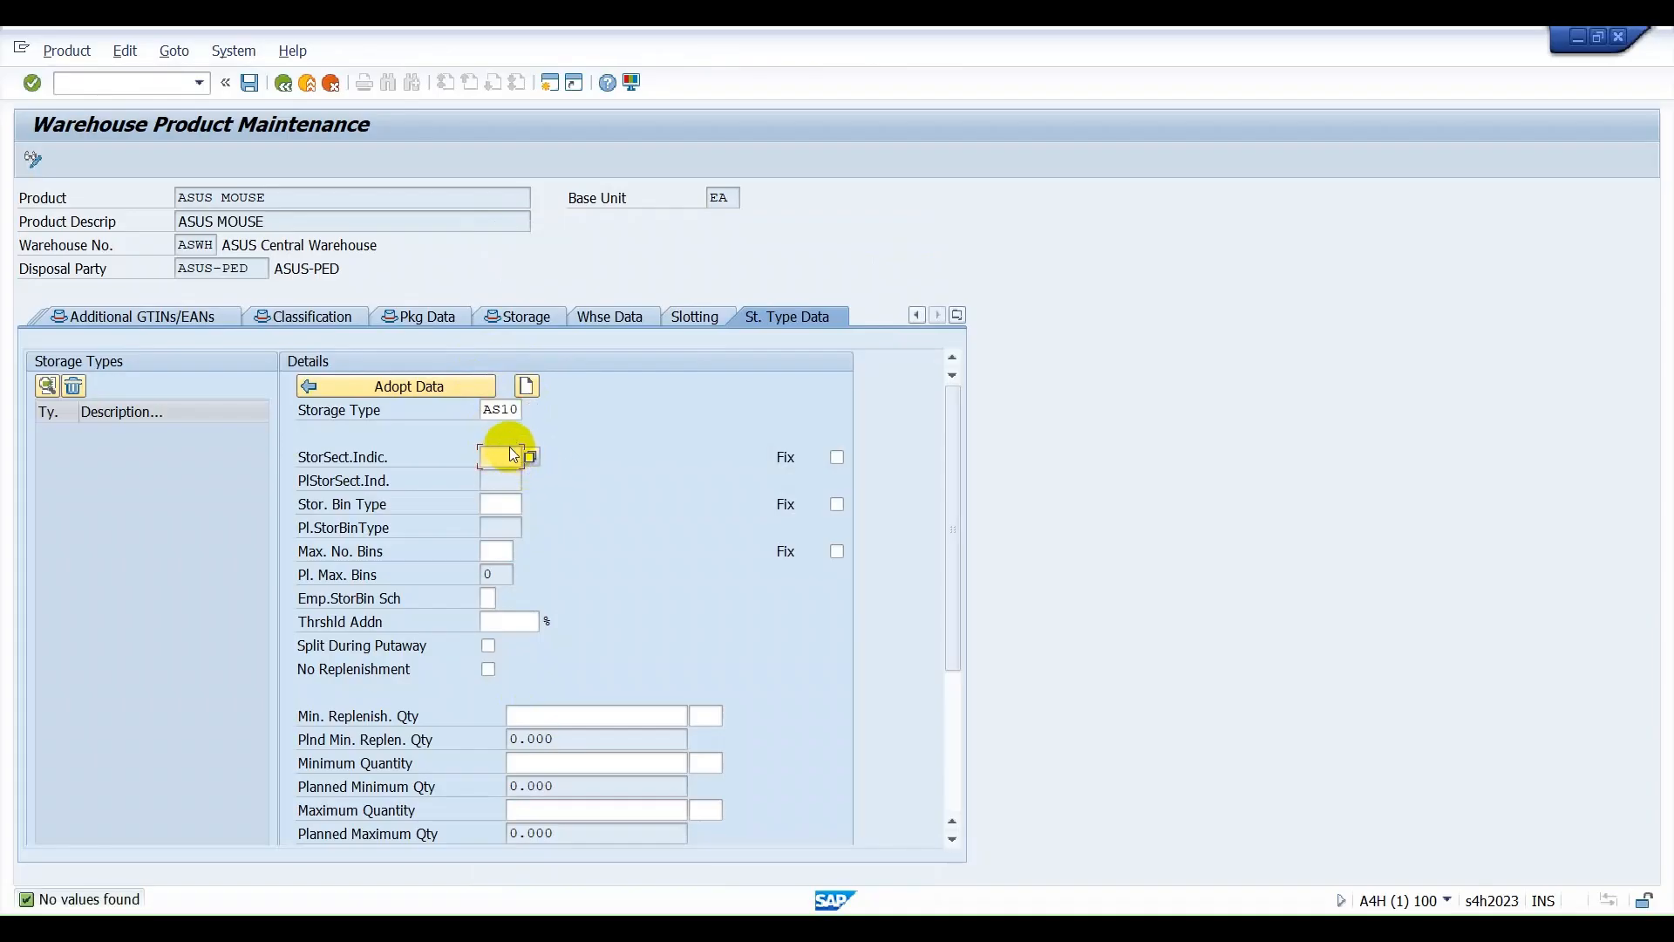
click(503, 506)
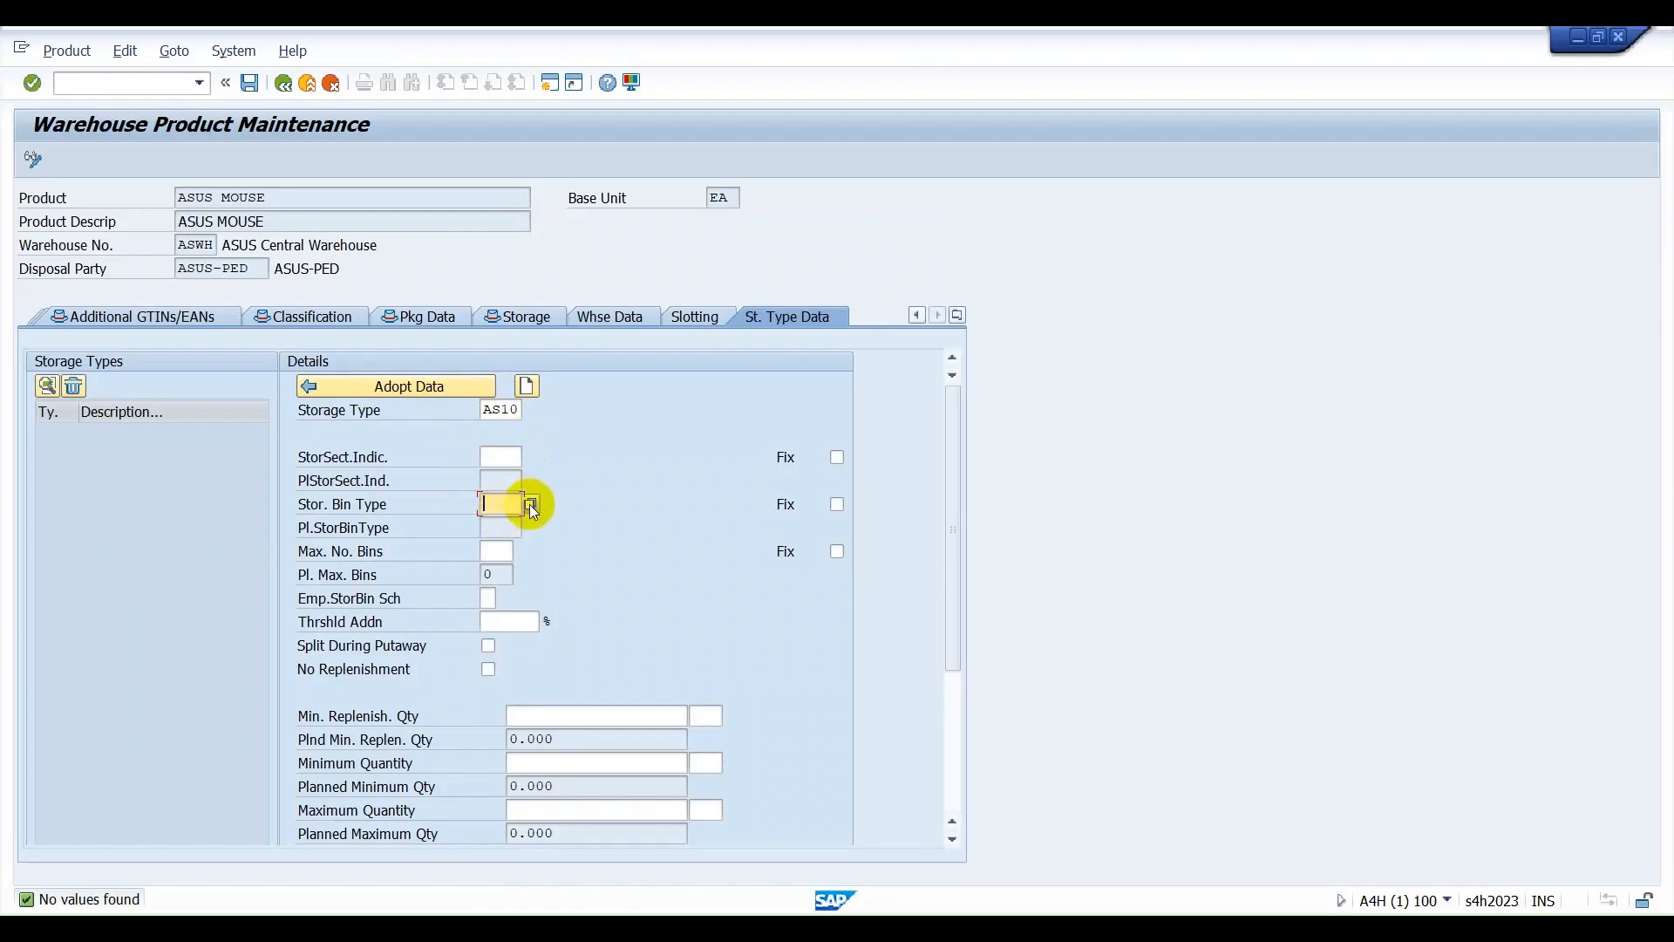
click(530, 504)
click(507, 566)
double_click(508, 567)
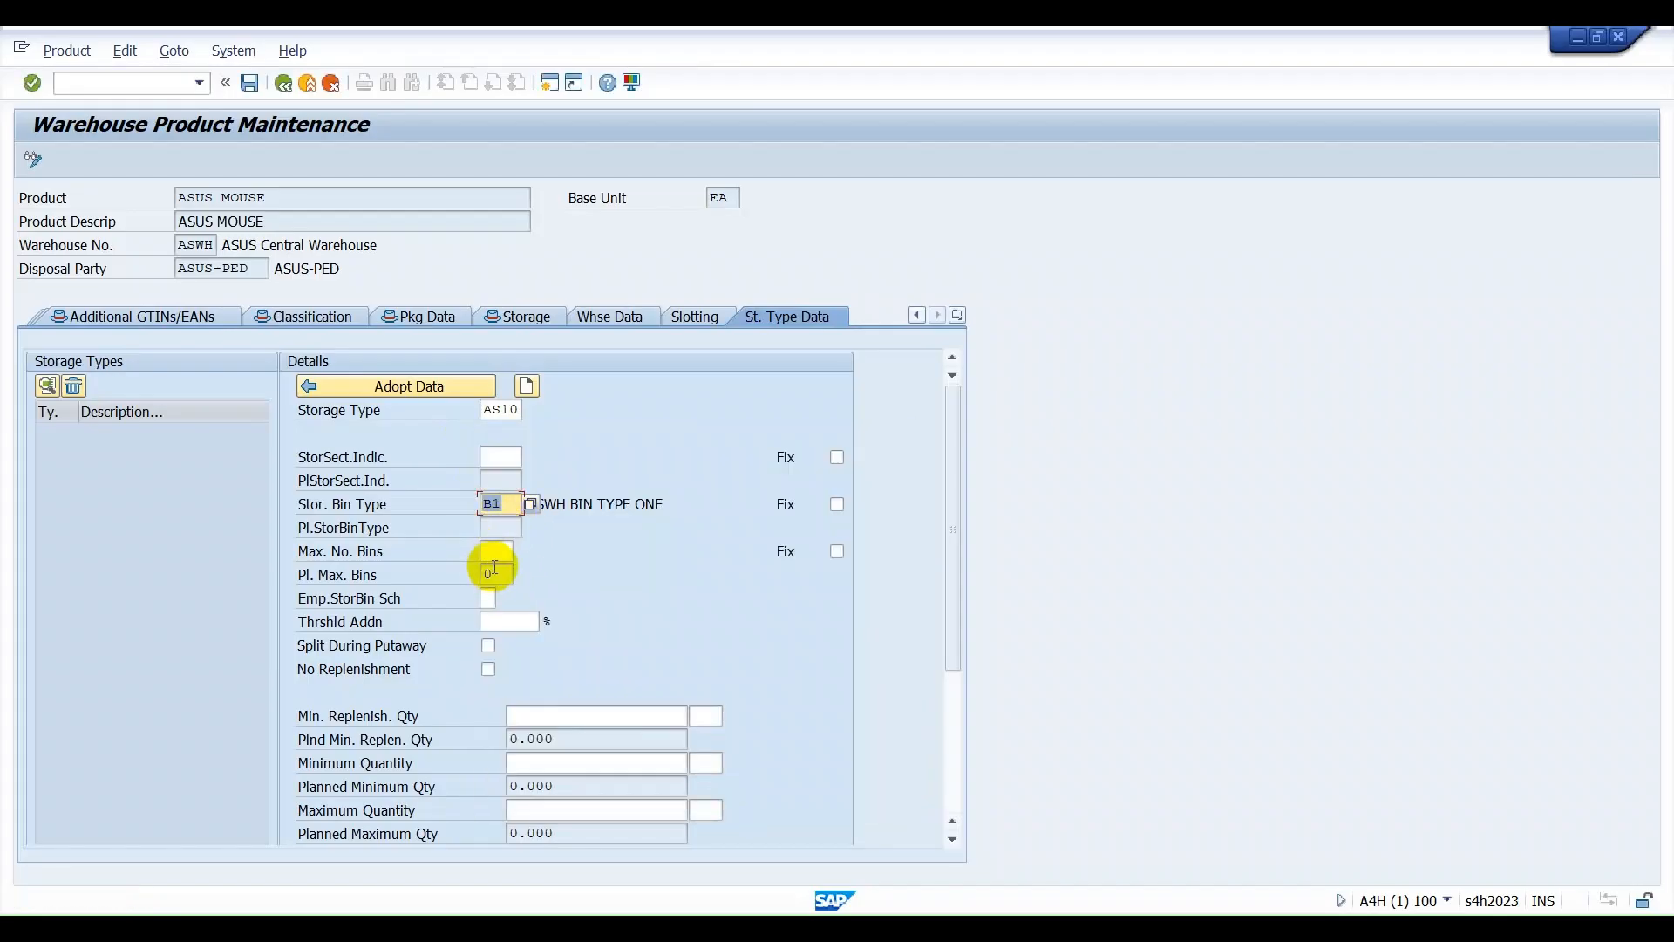
click(490, 551)
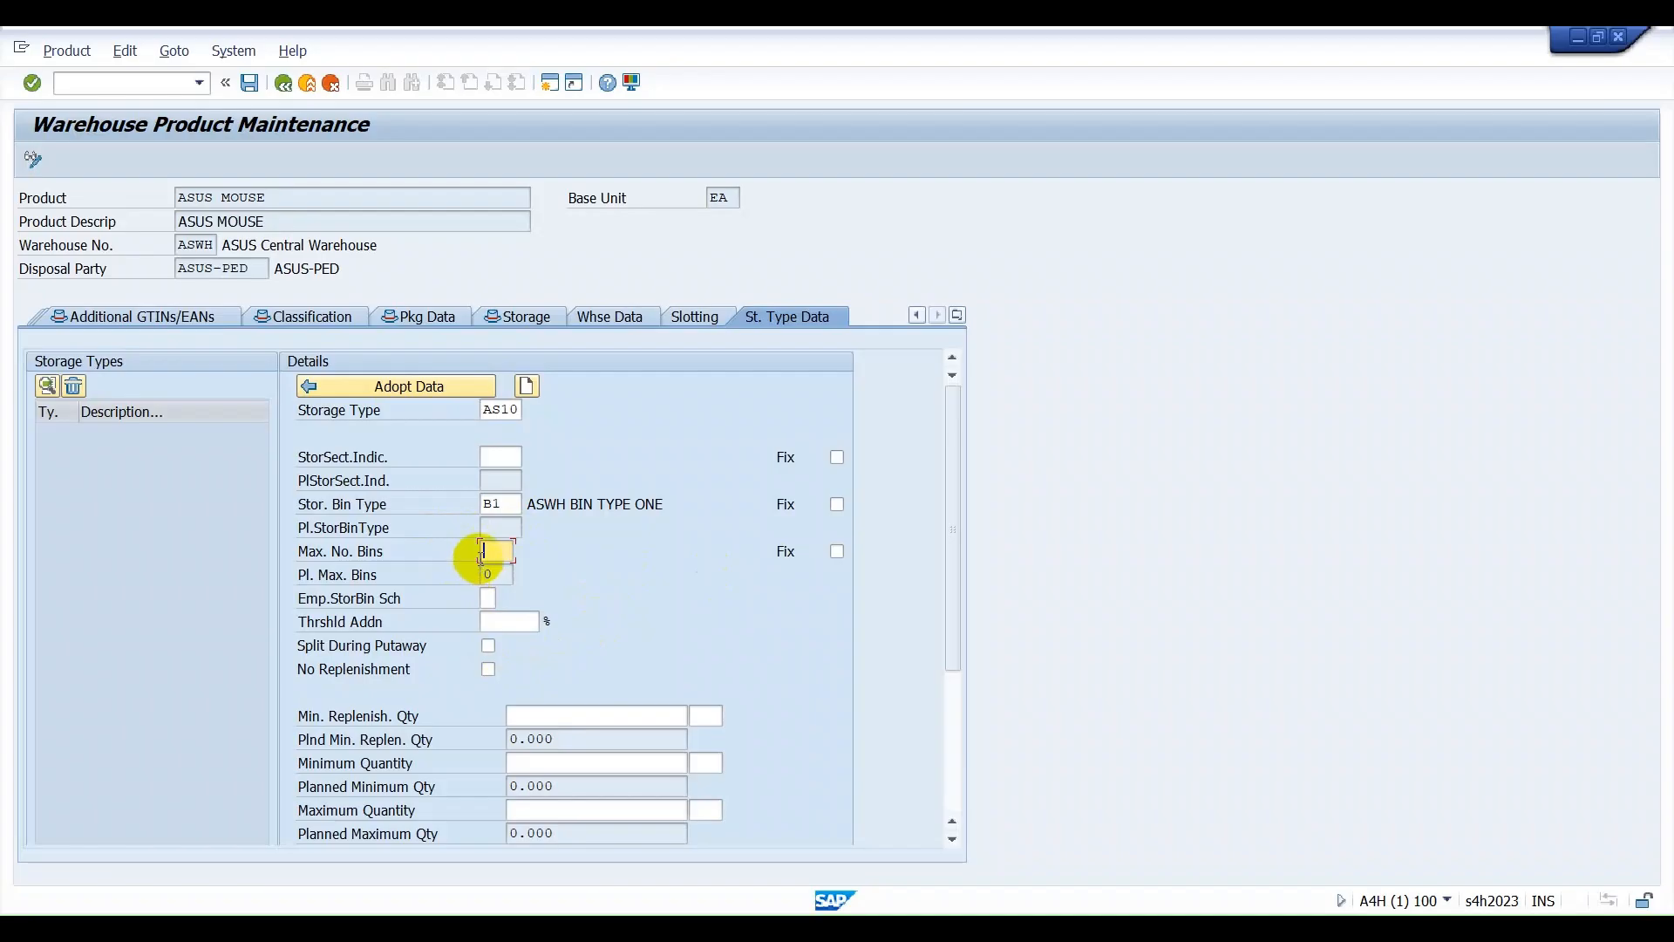
Clear the storage bin type and storage type entries from the storage type data.
drag(500, 502, 395, 483)
key(Delete)
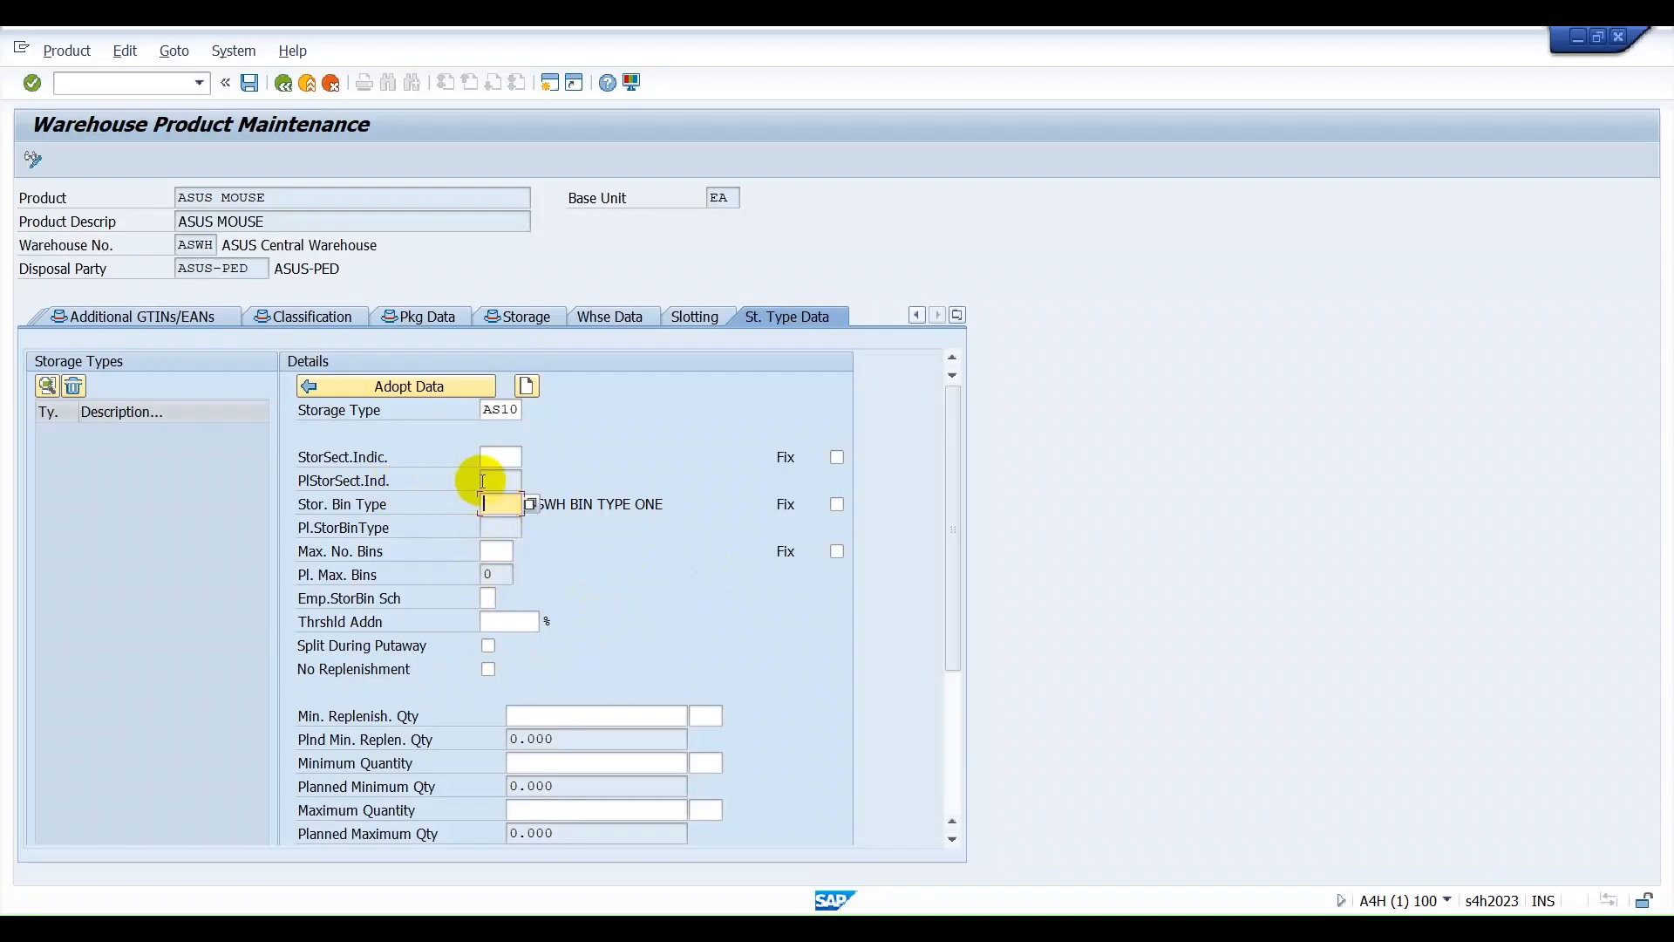
drag(514, 410, 396, 411)
key(Delete)
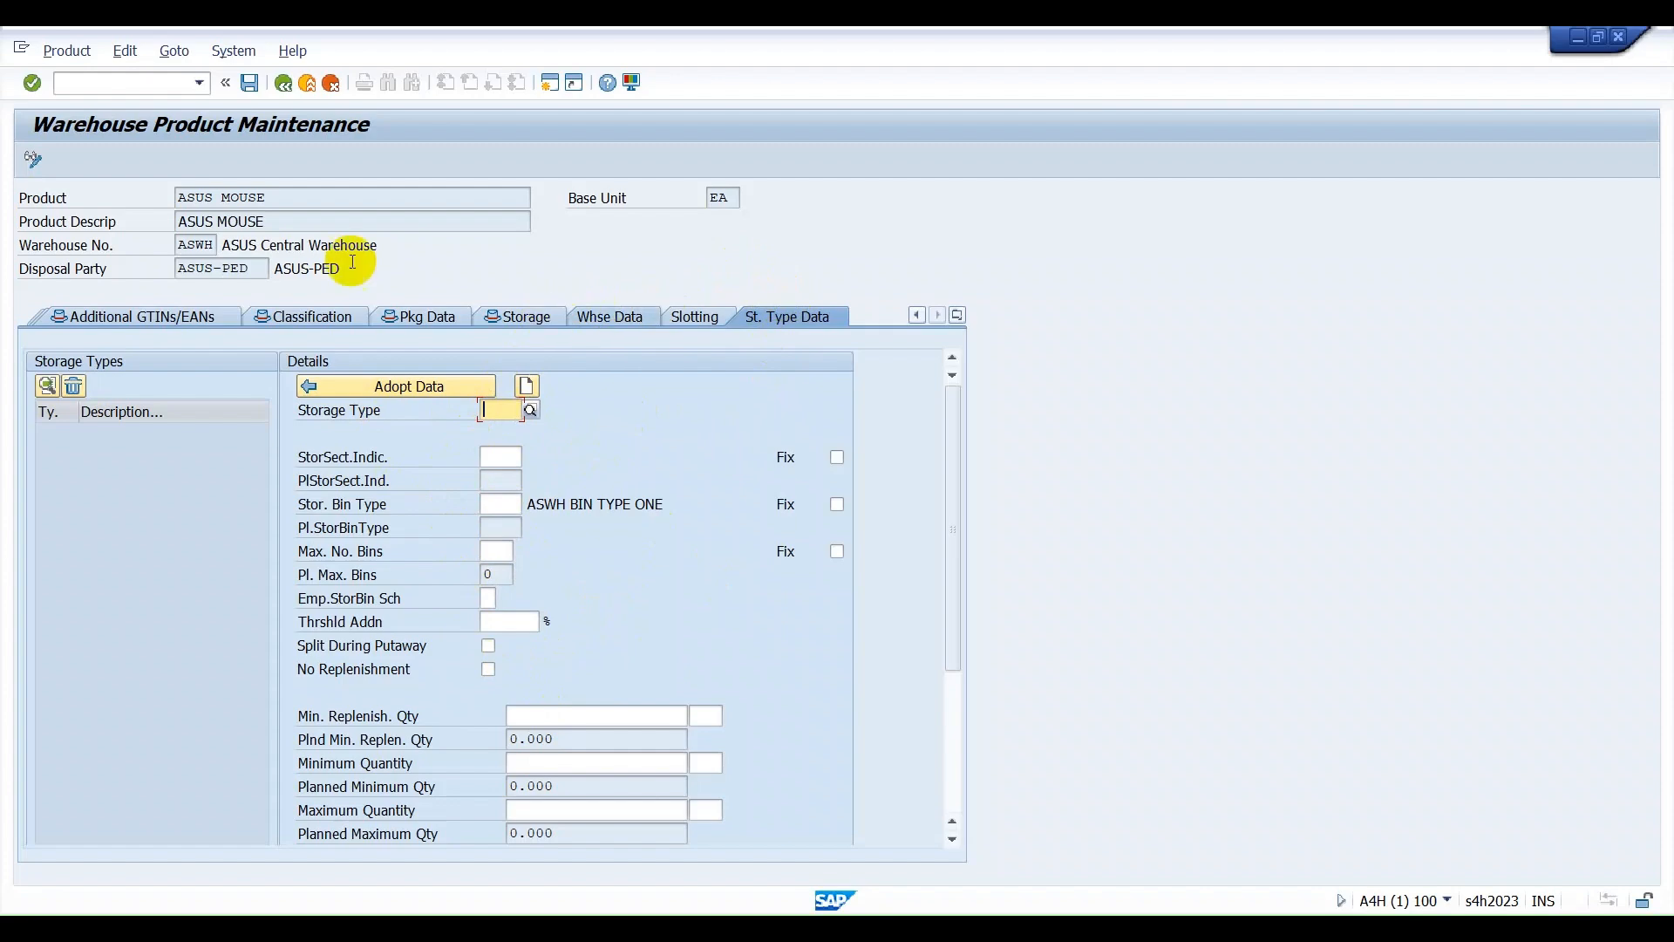
Save the warehouse product ASUS MOUSE and return to the SAP Easy Access screen.
click(250, 83)
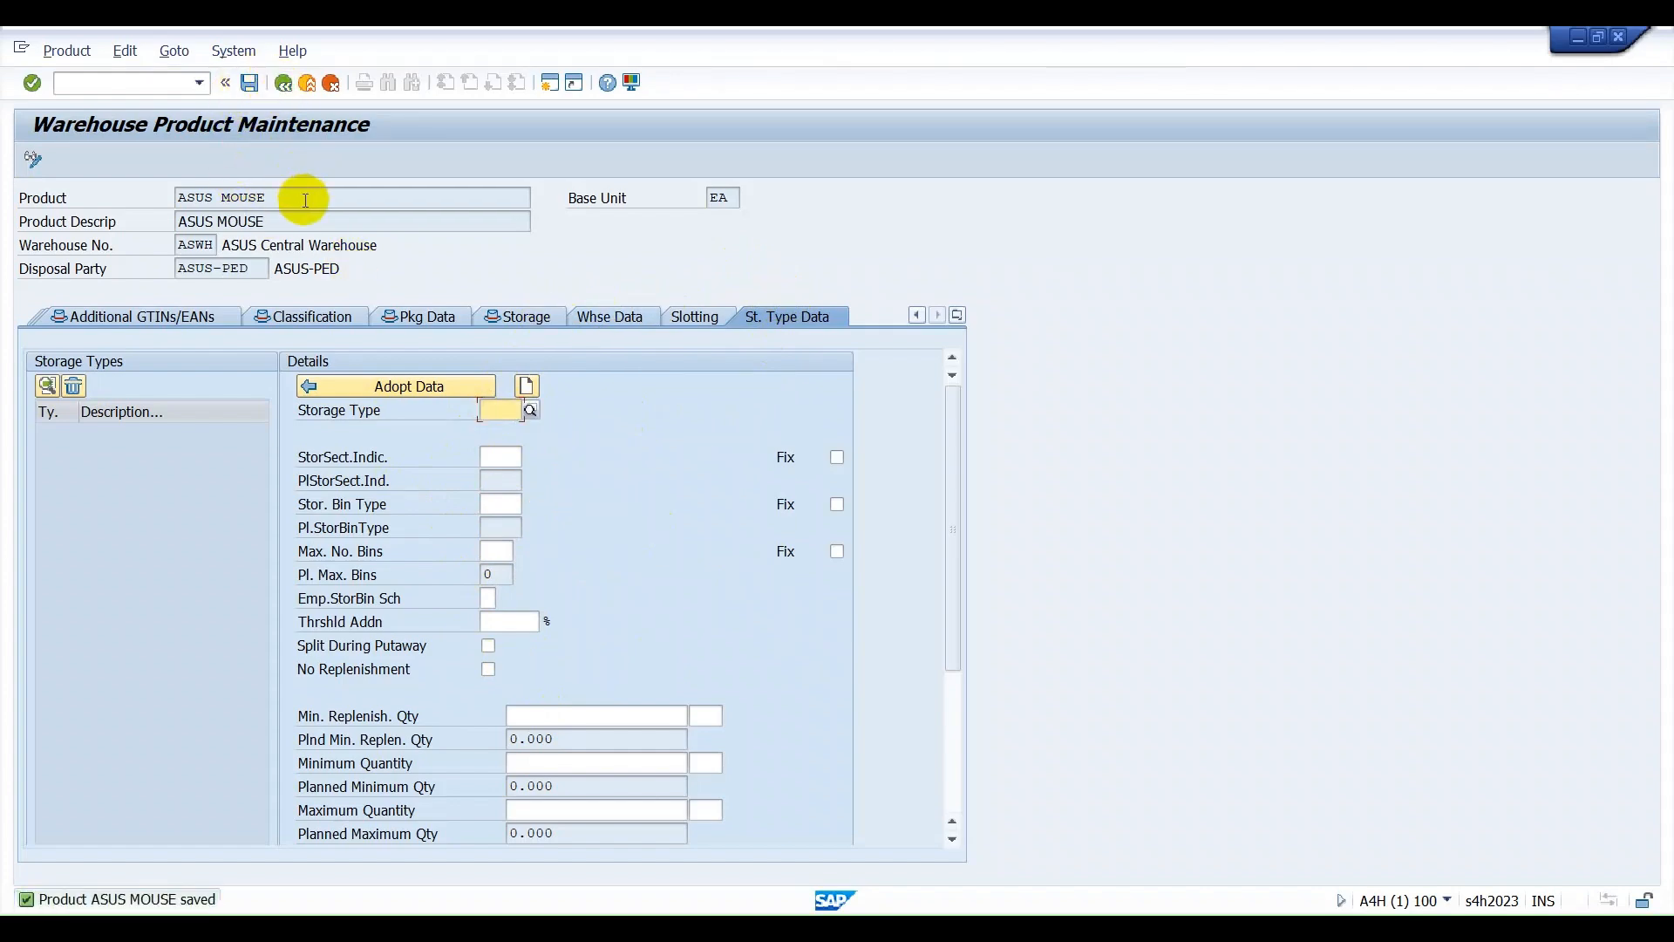
drag(305, 199, 89, 200)
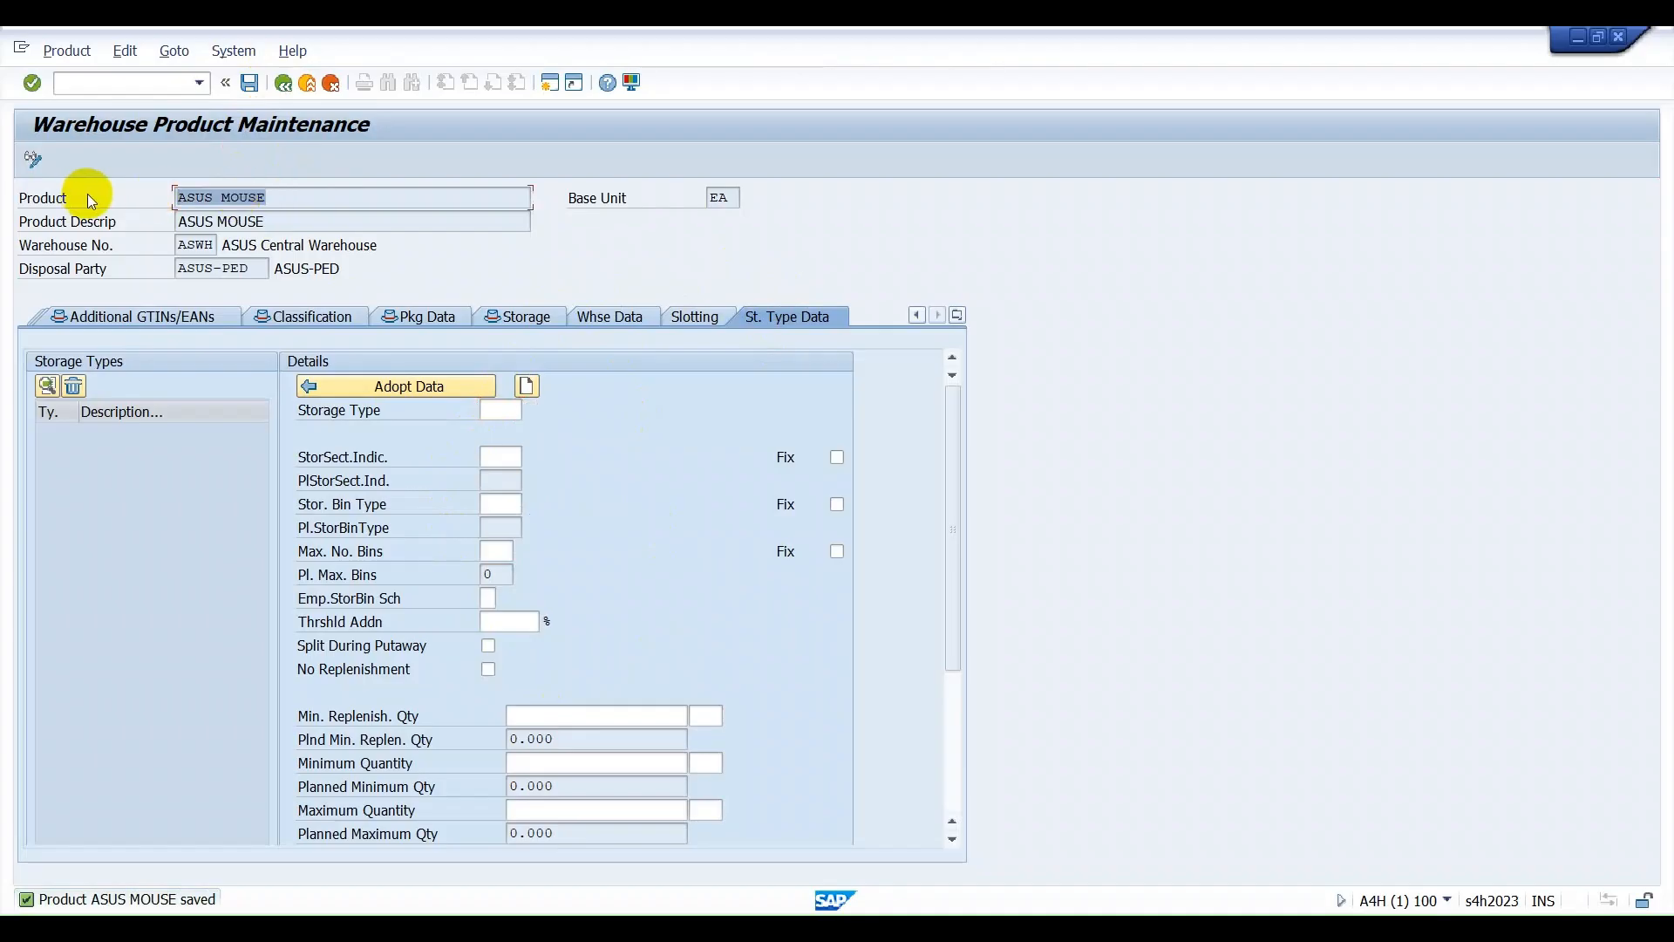
click(282, 87)
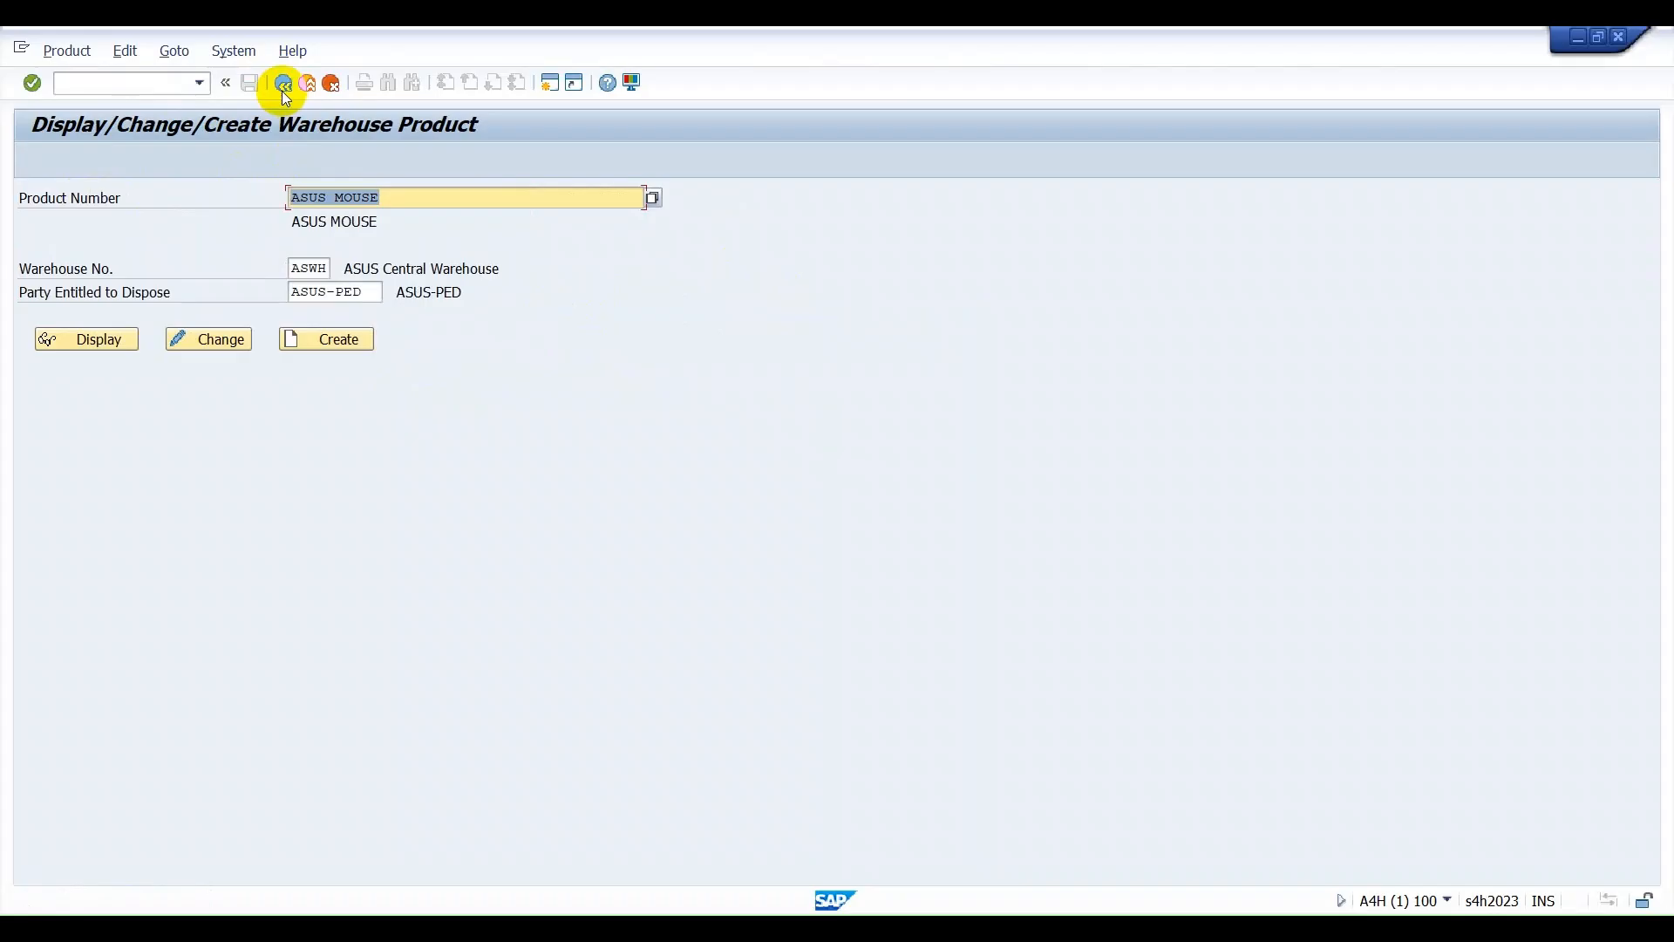
click(282, 85)
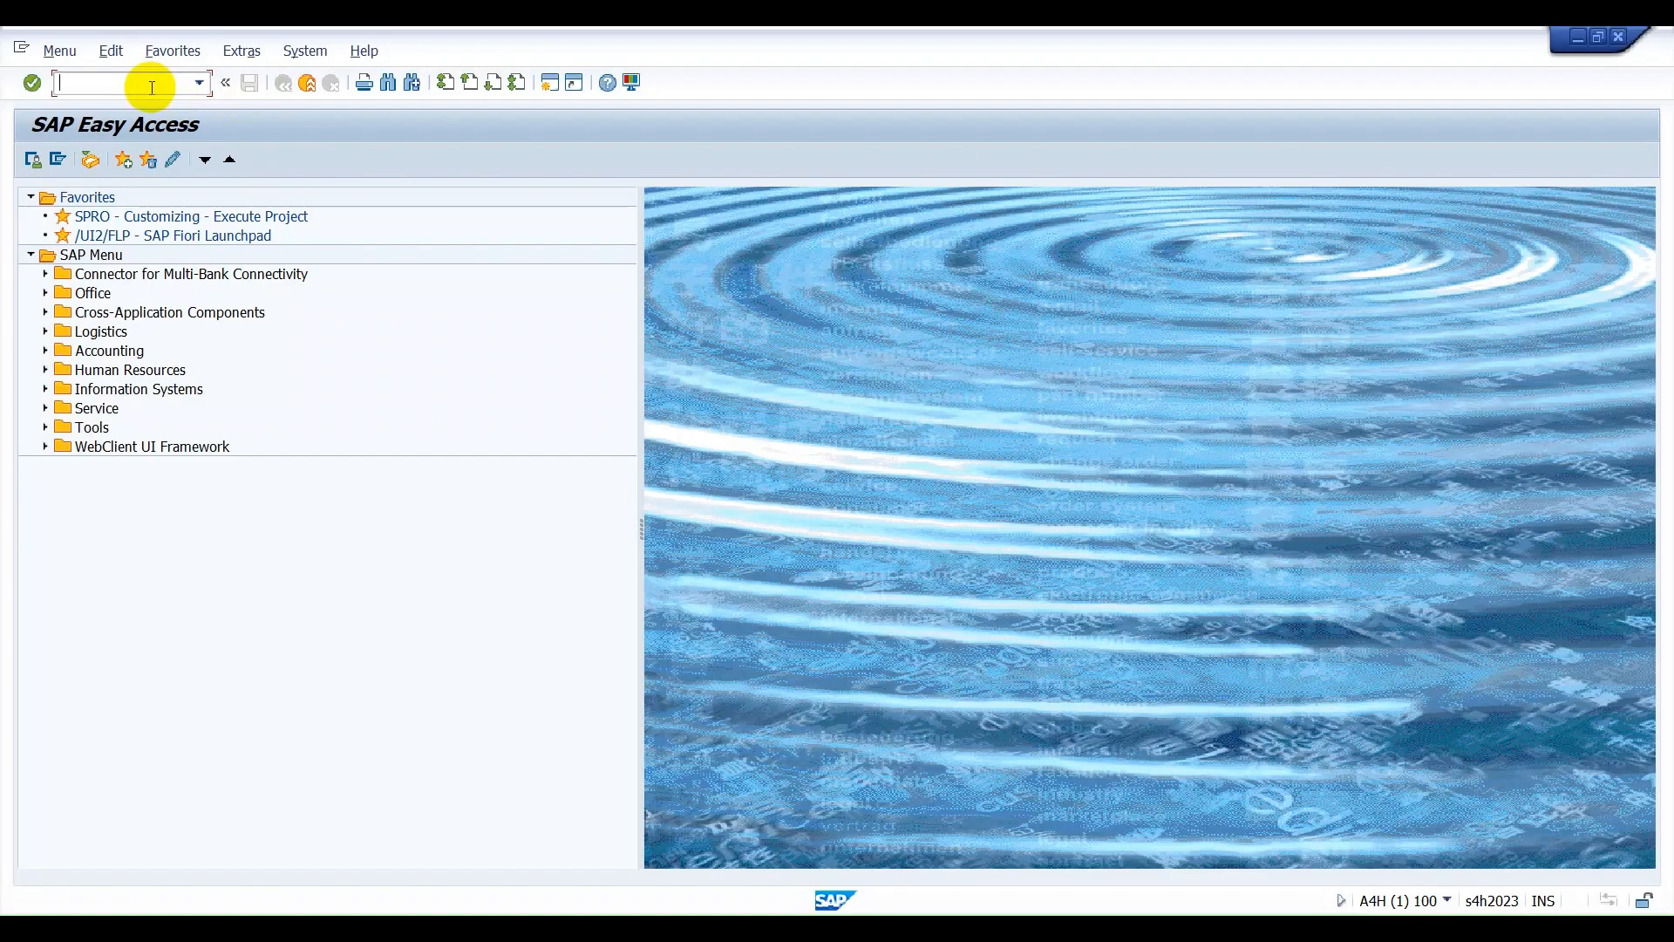
Open the SAP Reference IMG through transaction SPRO and expand SCM Extended Warehouse Management down to the Extended Warehouse Management subnodes.
text(SPRO)
key(Return)
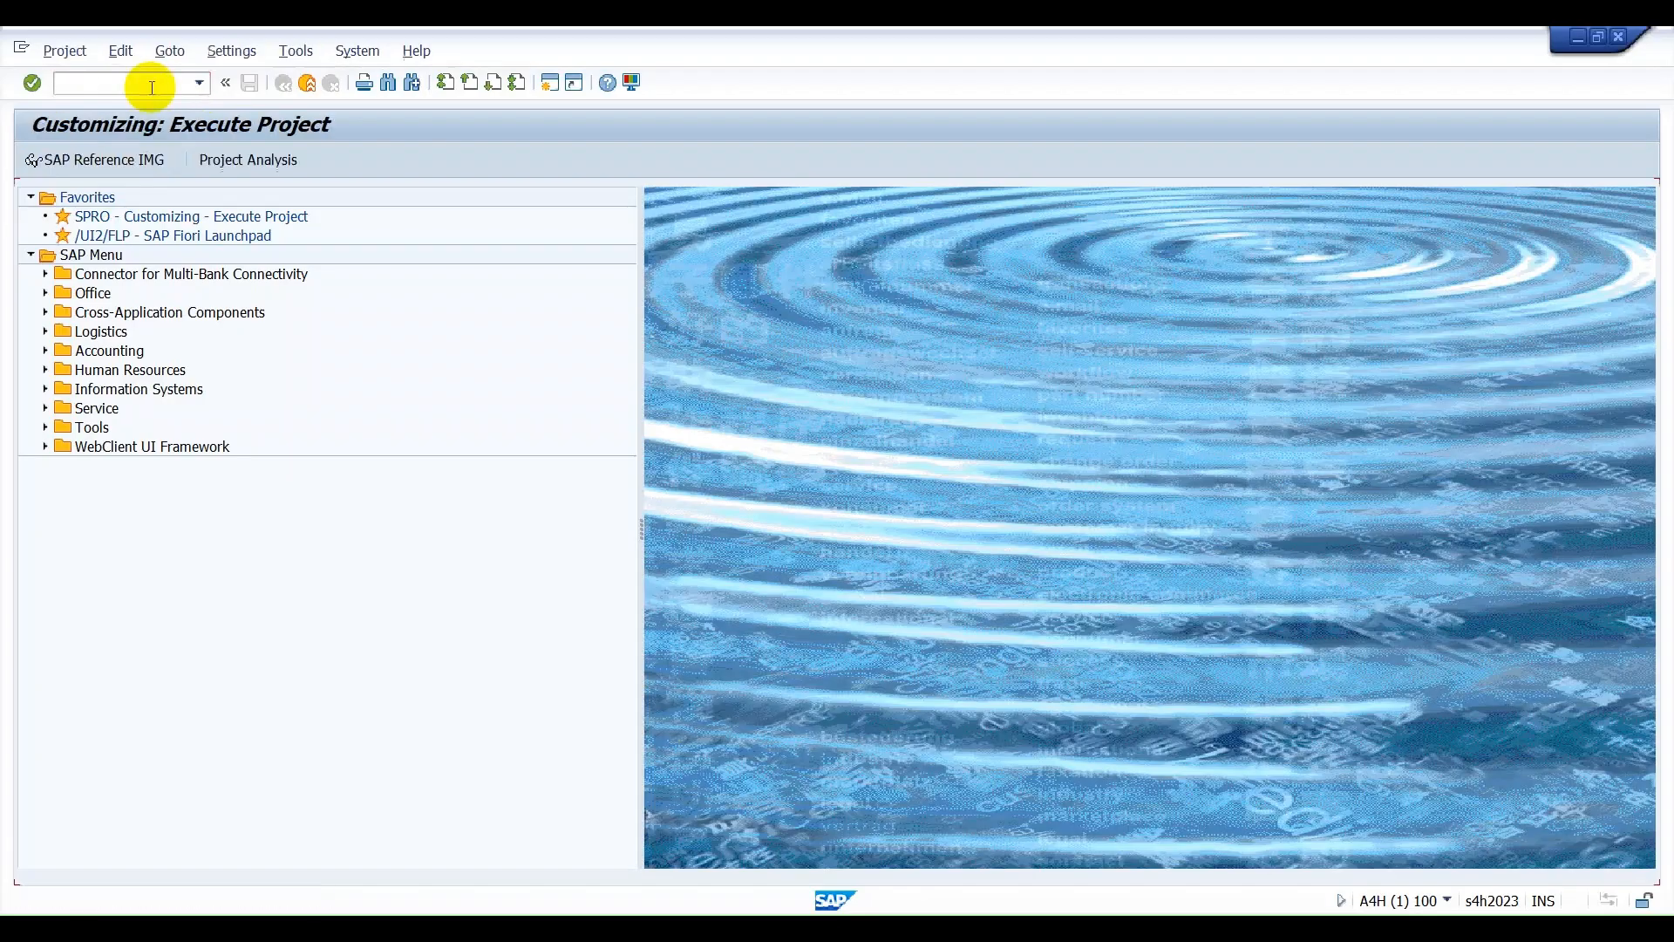
click(150, 160)
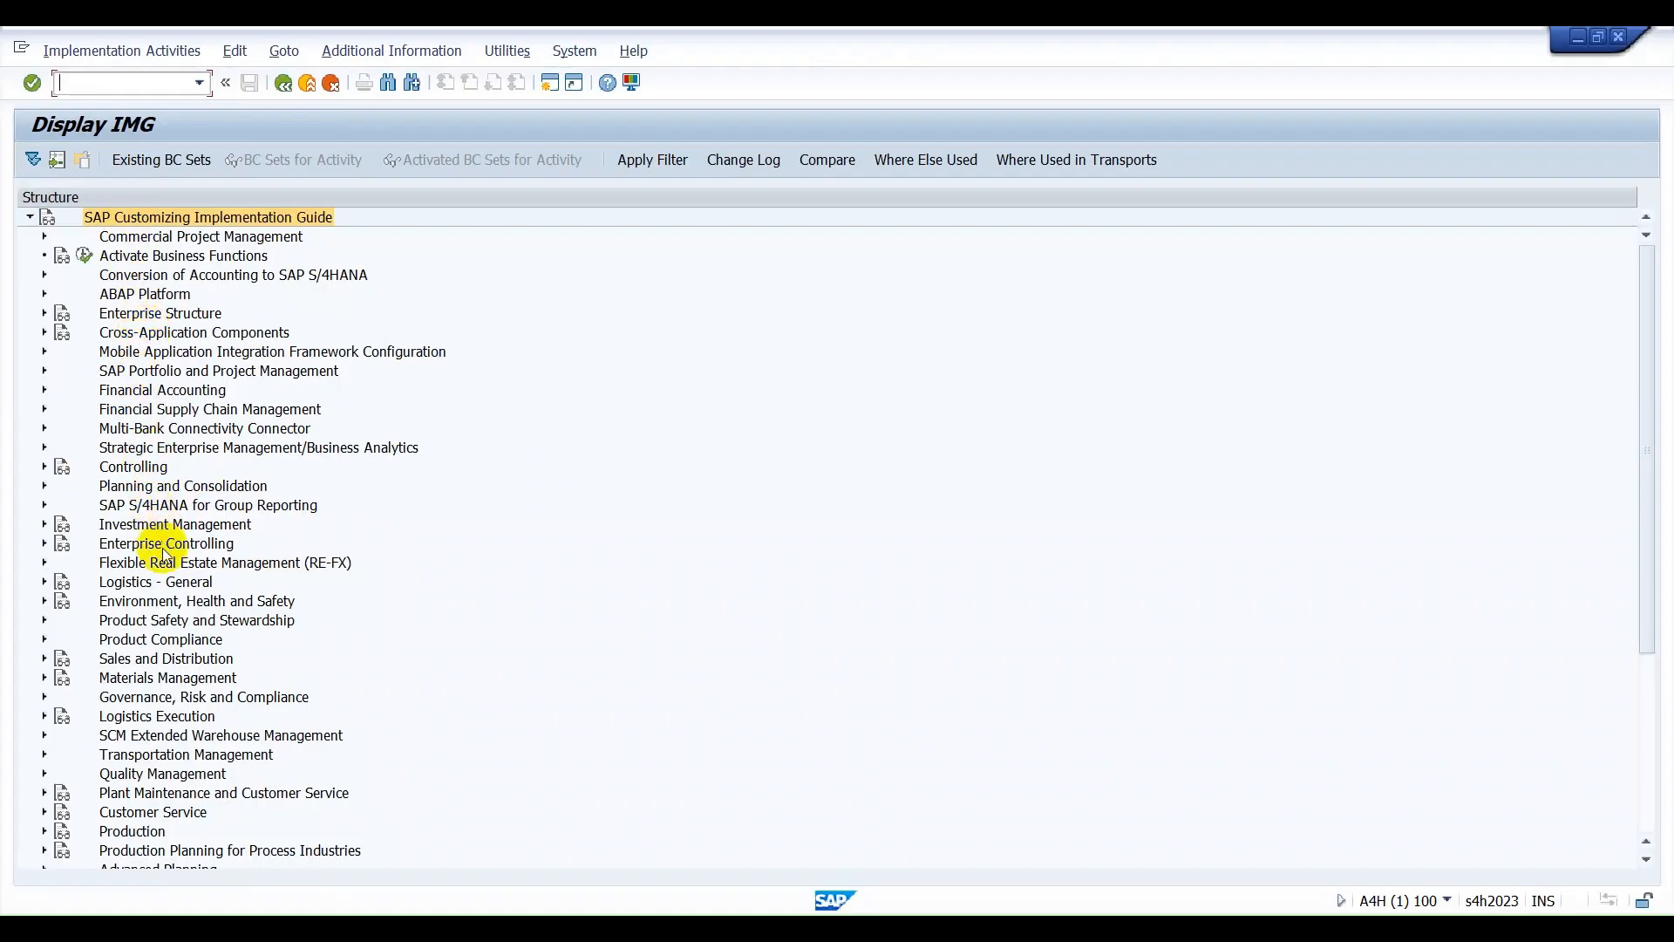
scroll(168, 558, down, 3)
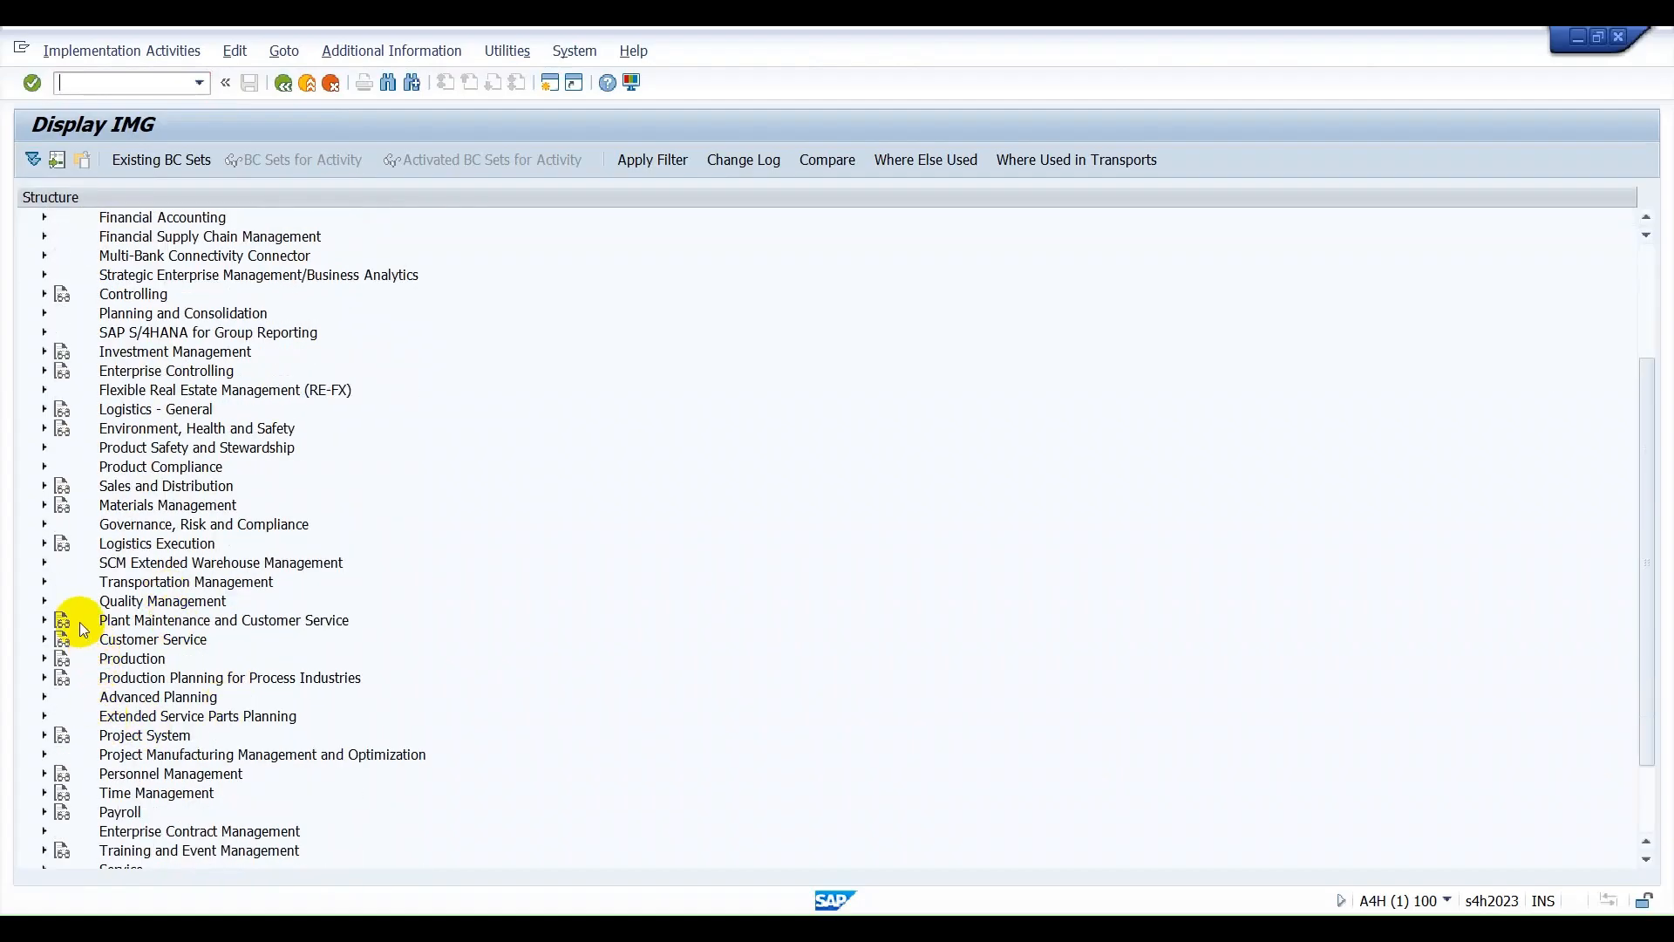
click(43, 565)
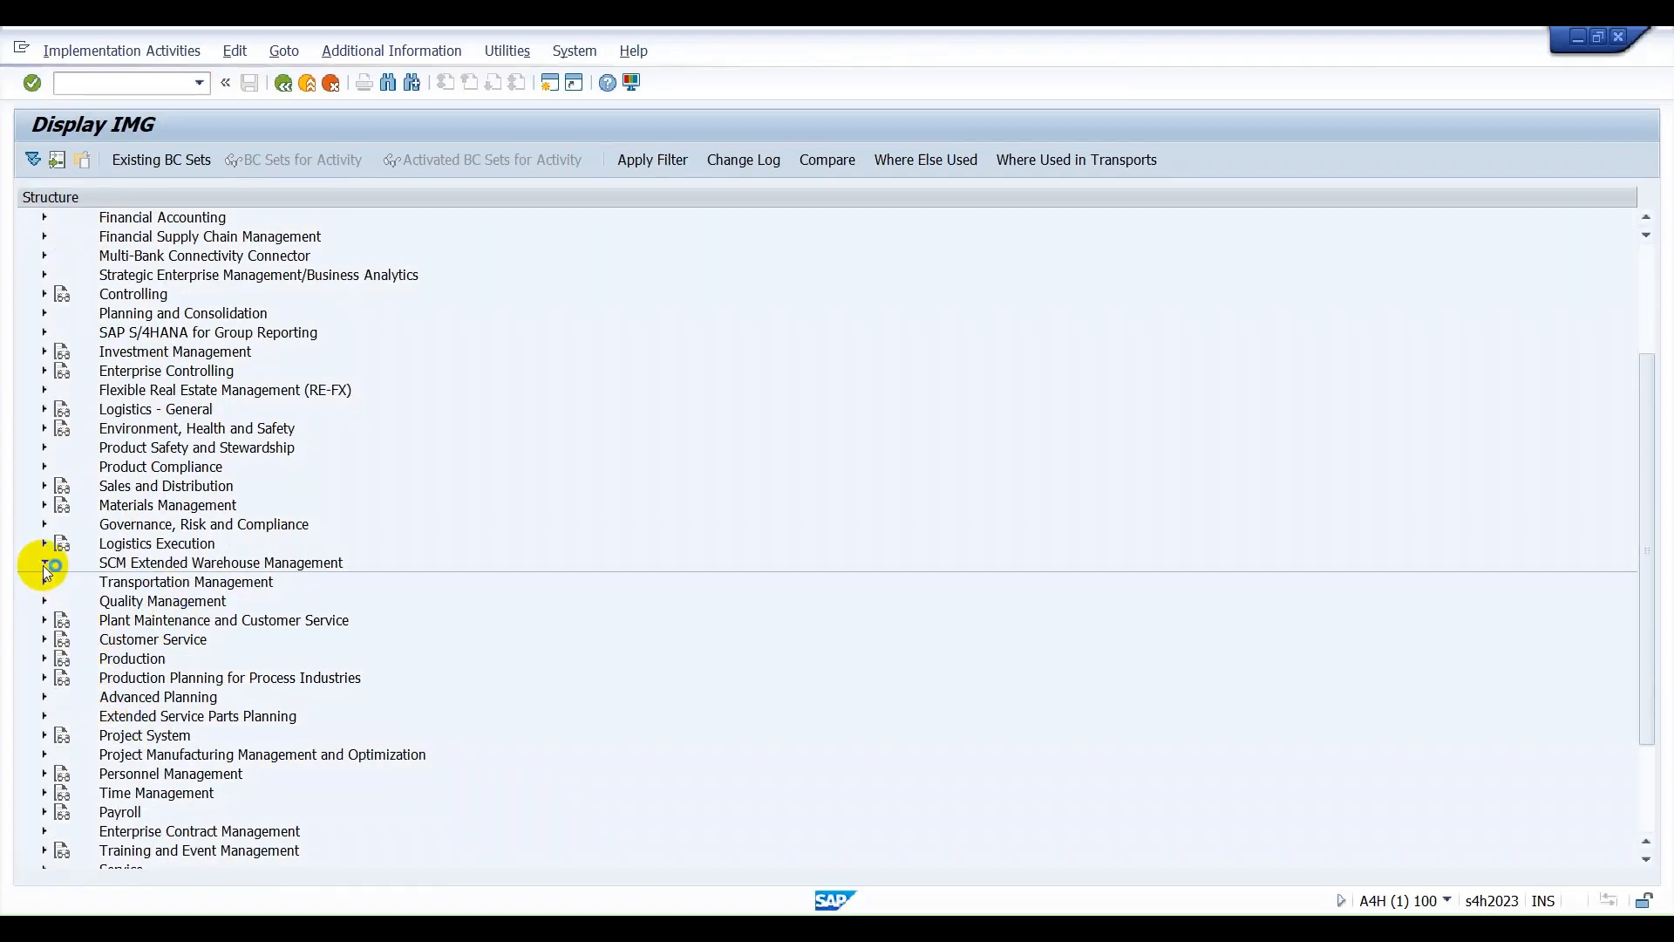
click(58, 582)
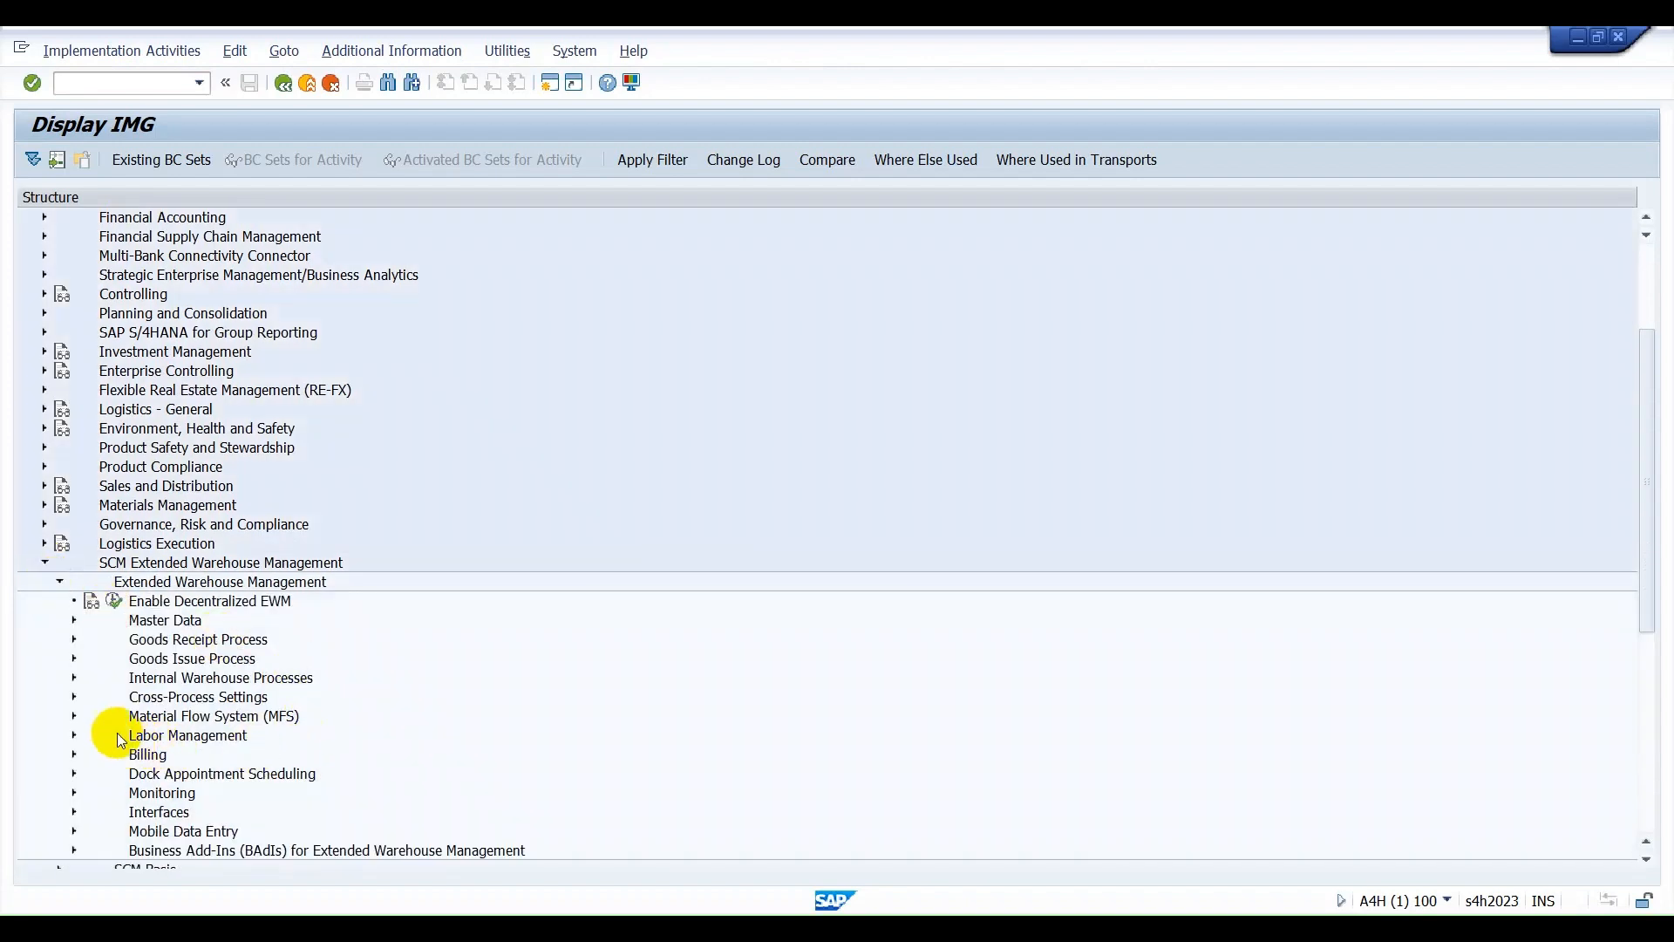
Open the Define Warehouse Process Type activity under Cross-Process Settings, Warehouse Task.
click(69, 698)
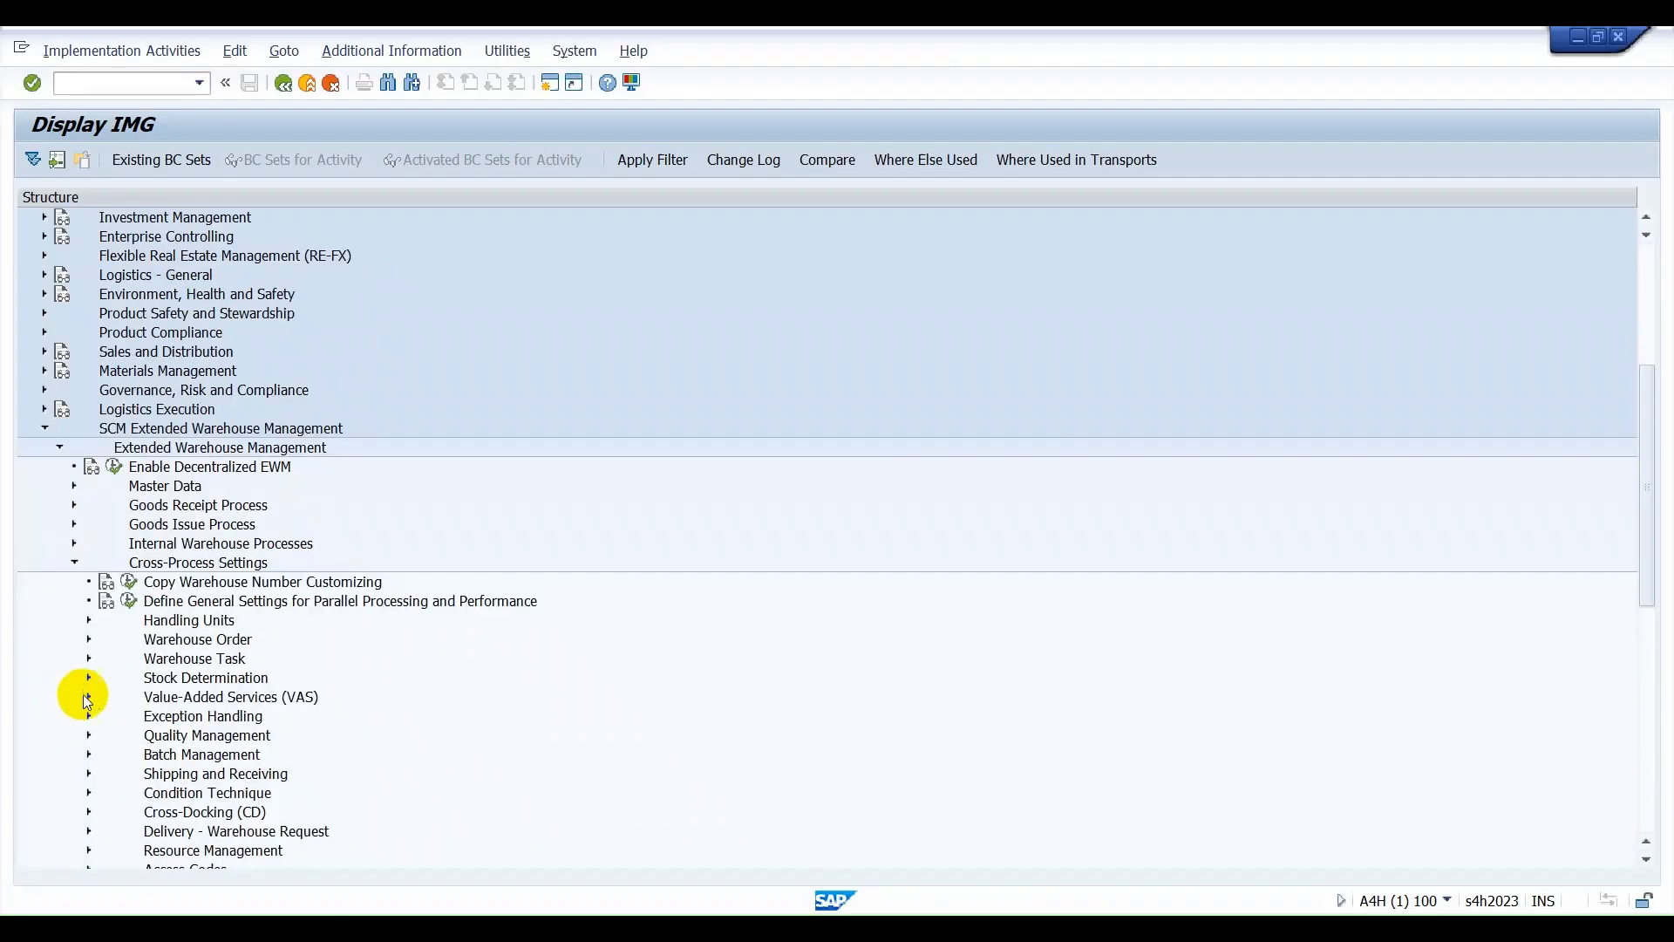
click(88, 659)
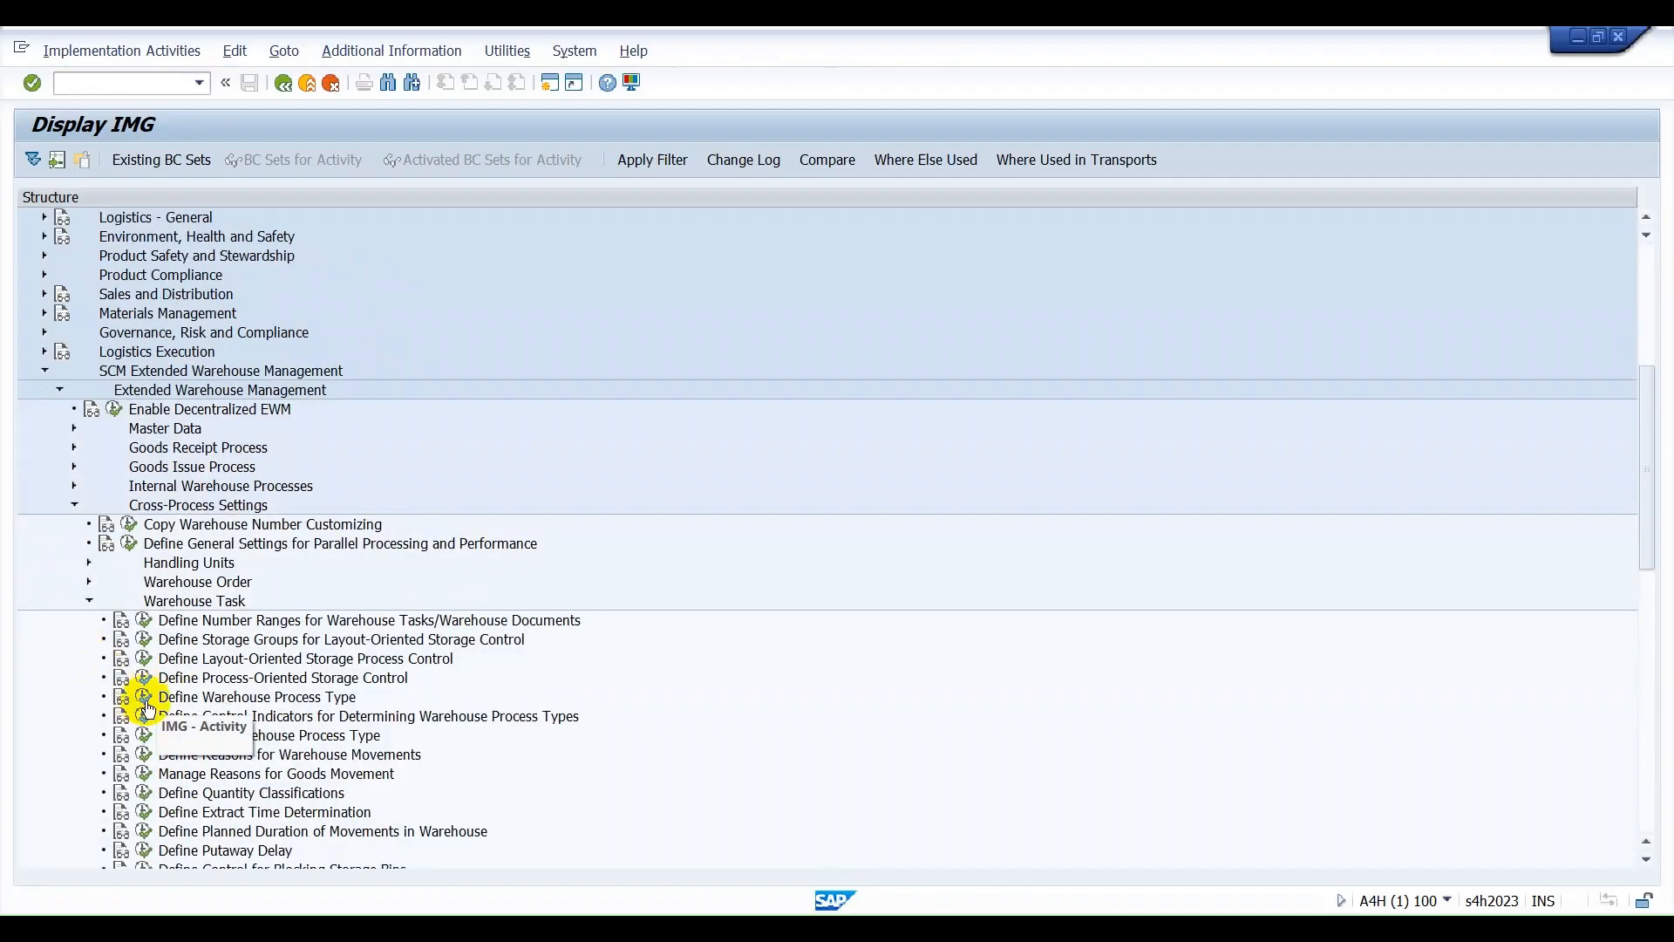
click(144, 698)
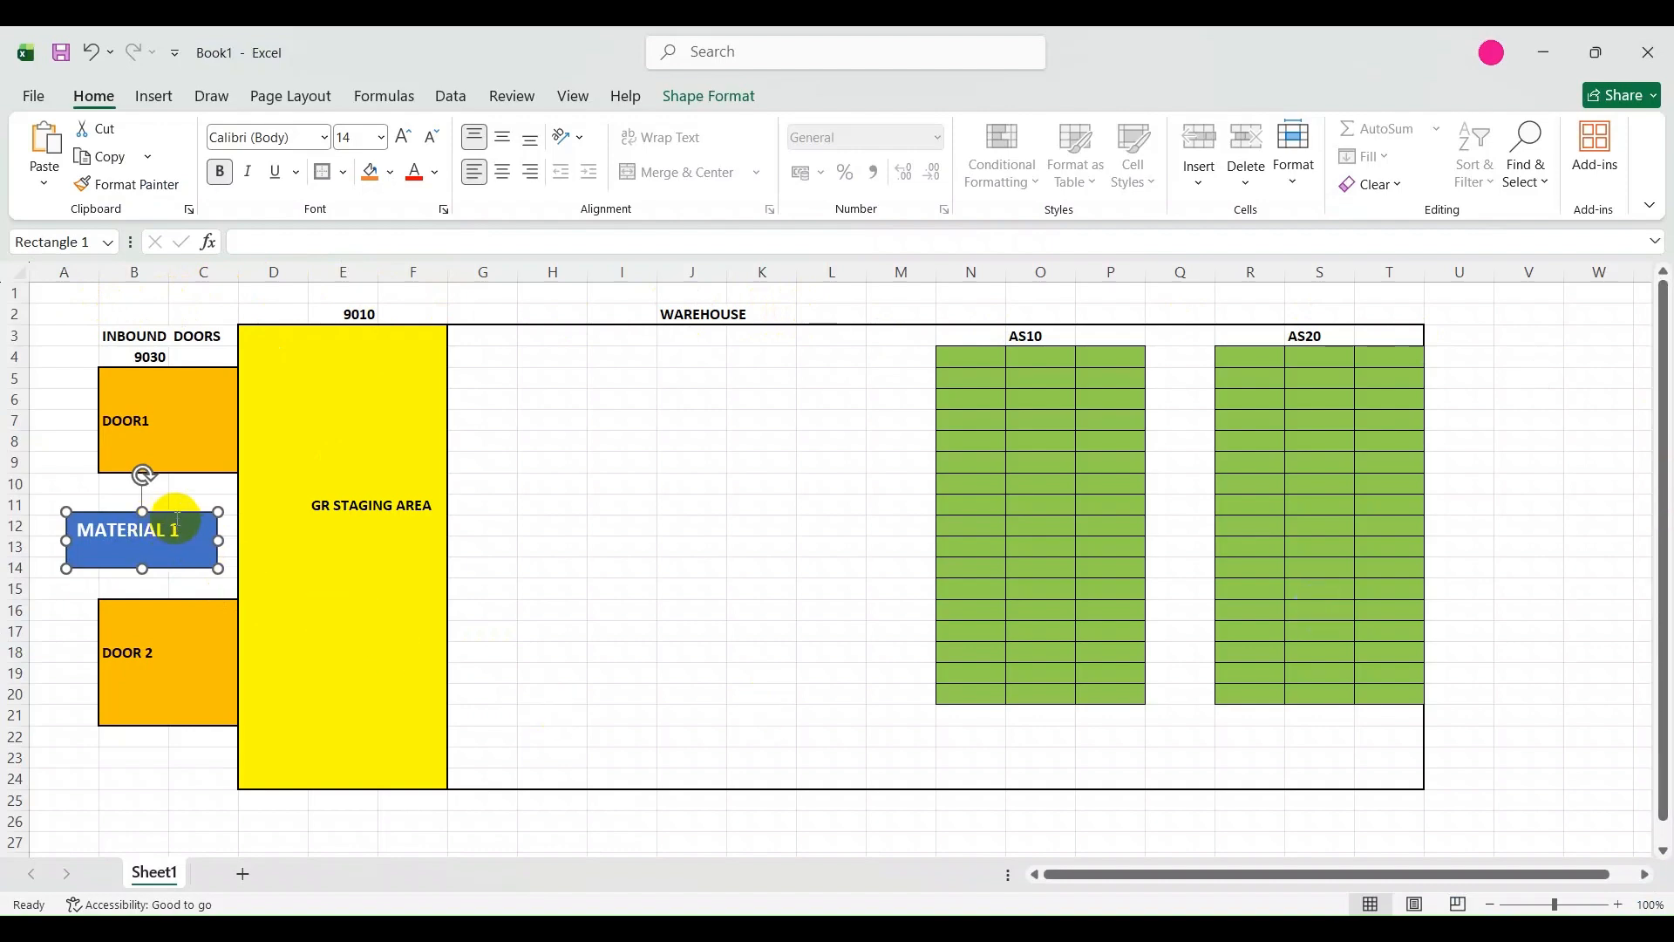
In the Excel warehouse layout, move the MATERIAL 1 shape from between the inbound doors into the GR staging area, above its label.
drag(174, 514, 372, 433)
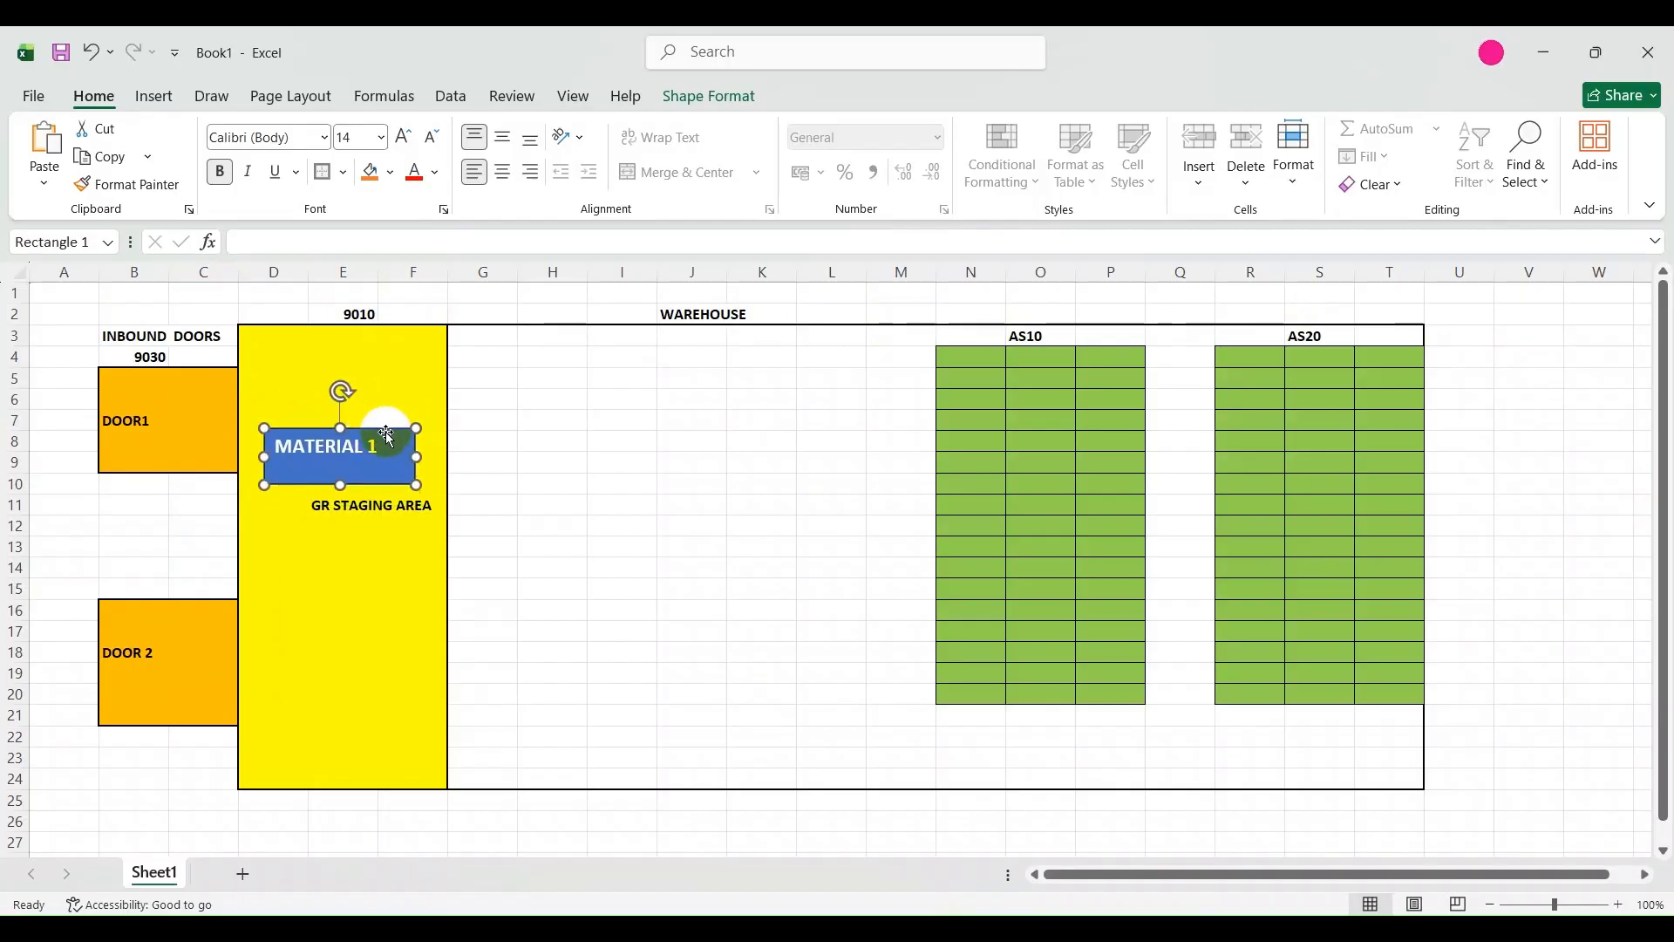
mouse_move(387, 434)
mouse_down()
mouse_move(601, 406)
mouse_move(1097, 425)
mouse_move(393, 409)
mouse_up()
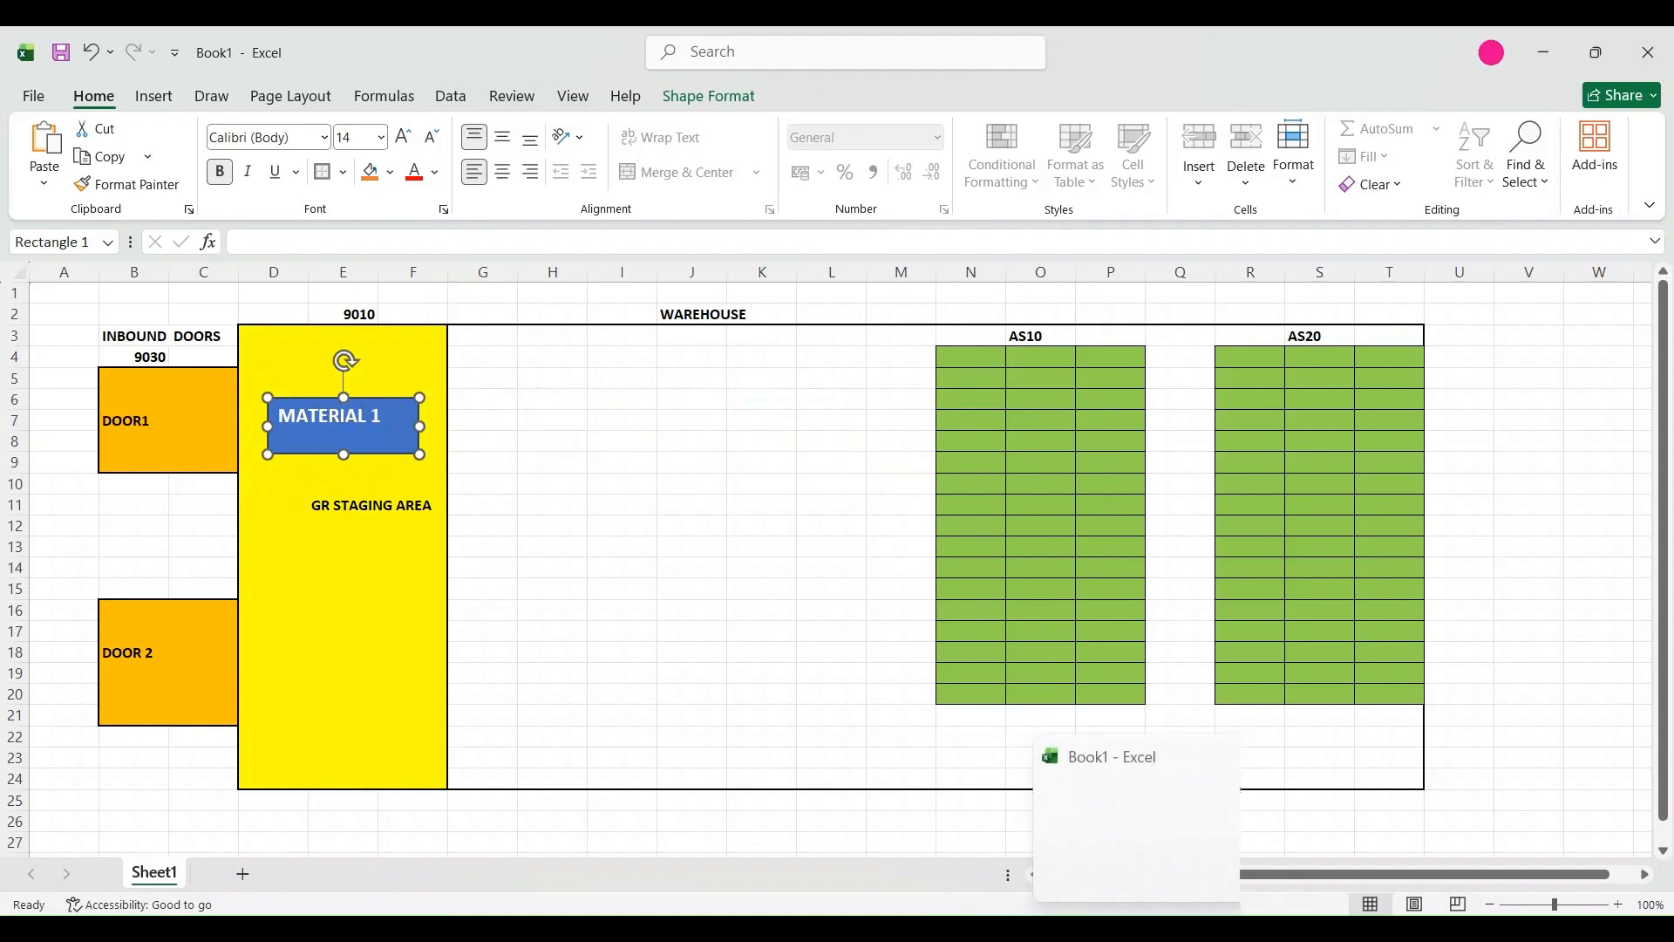
Switch back to SAP and highlight the Putaway description of warehouse process type 1010 for warehouse 0001.
mouse_move(1102, 928)
click(1140, 811)
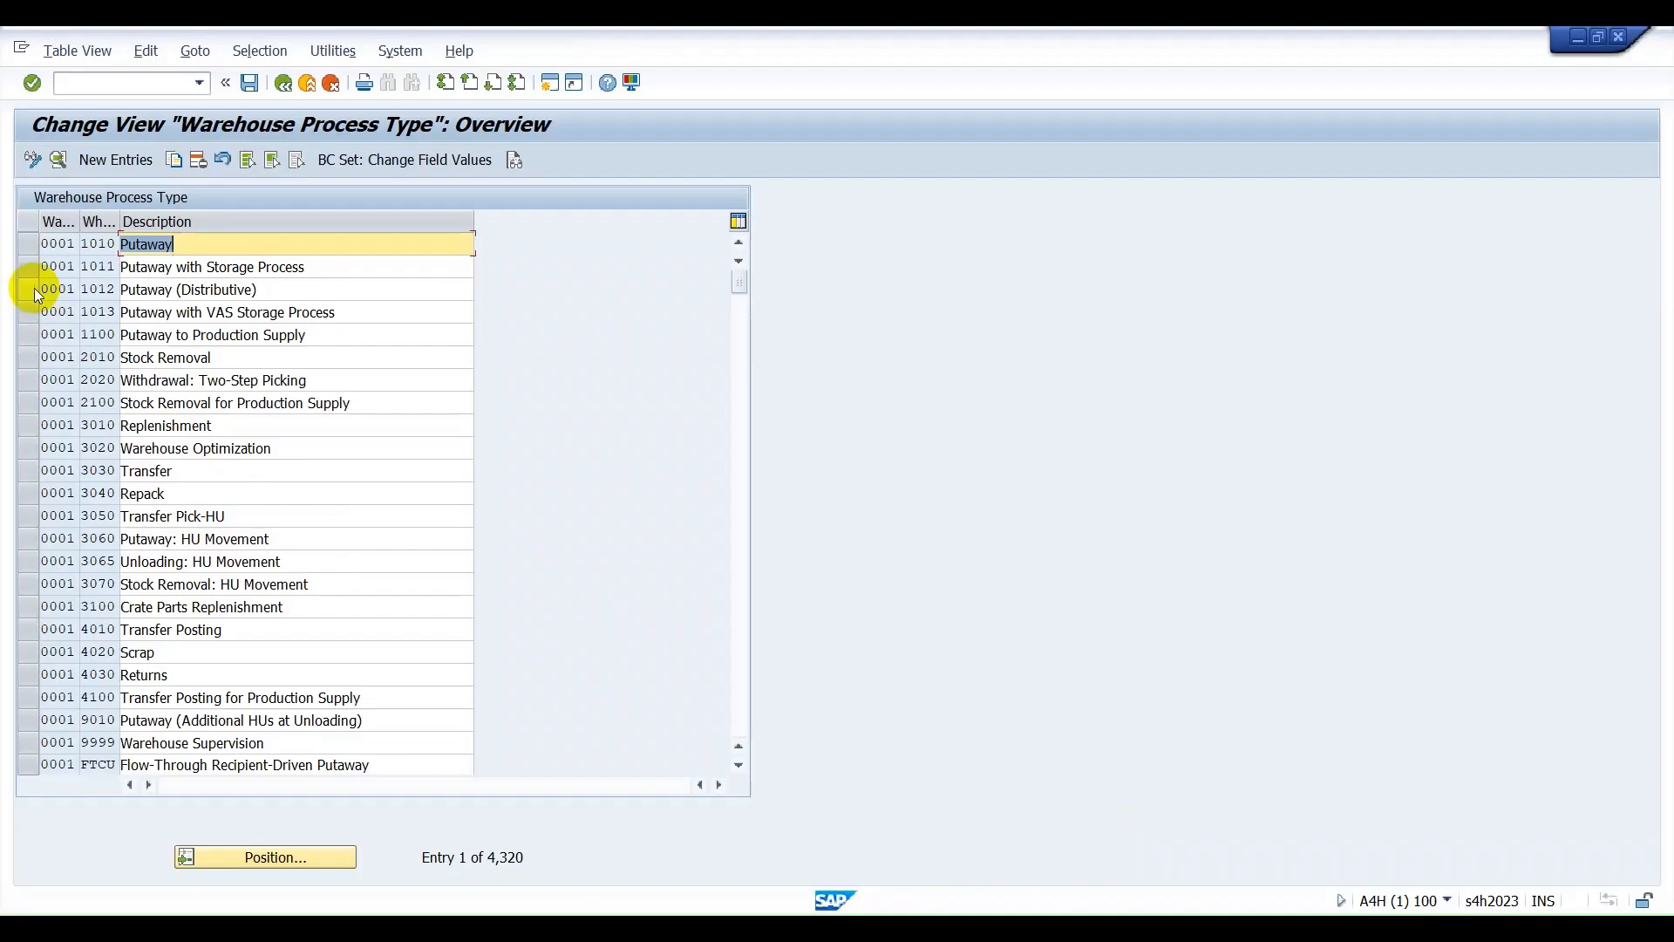
click(91, 243)
drag(227, 244, 114, 245)
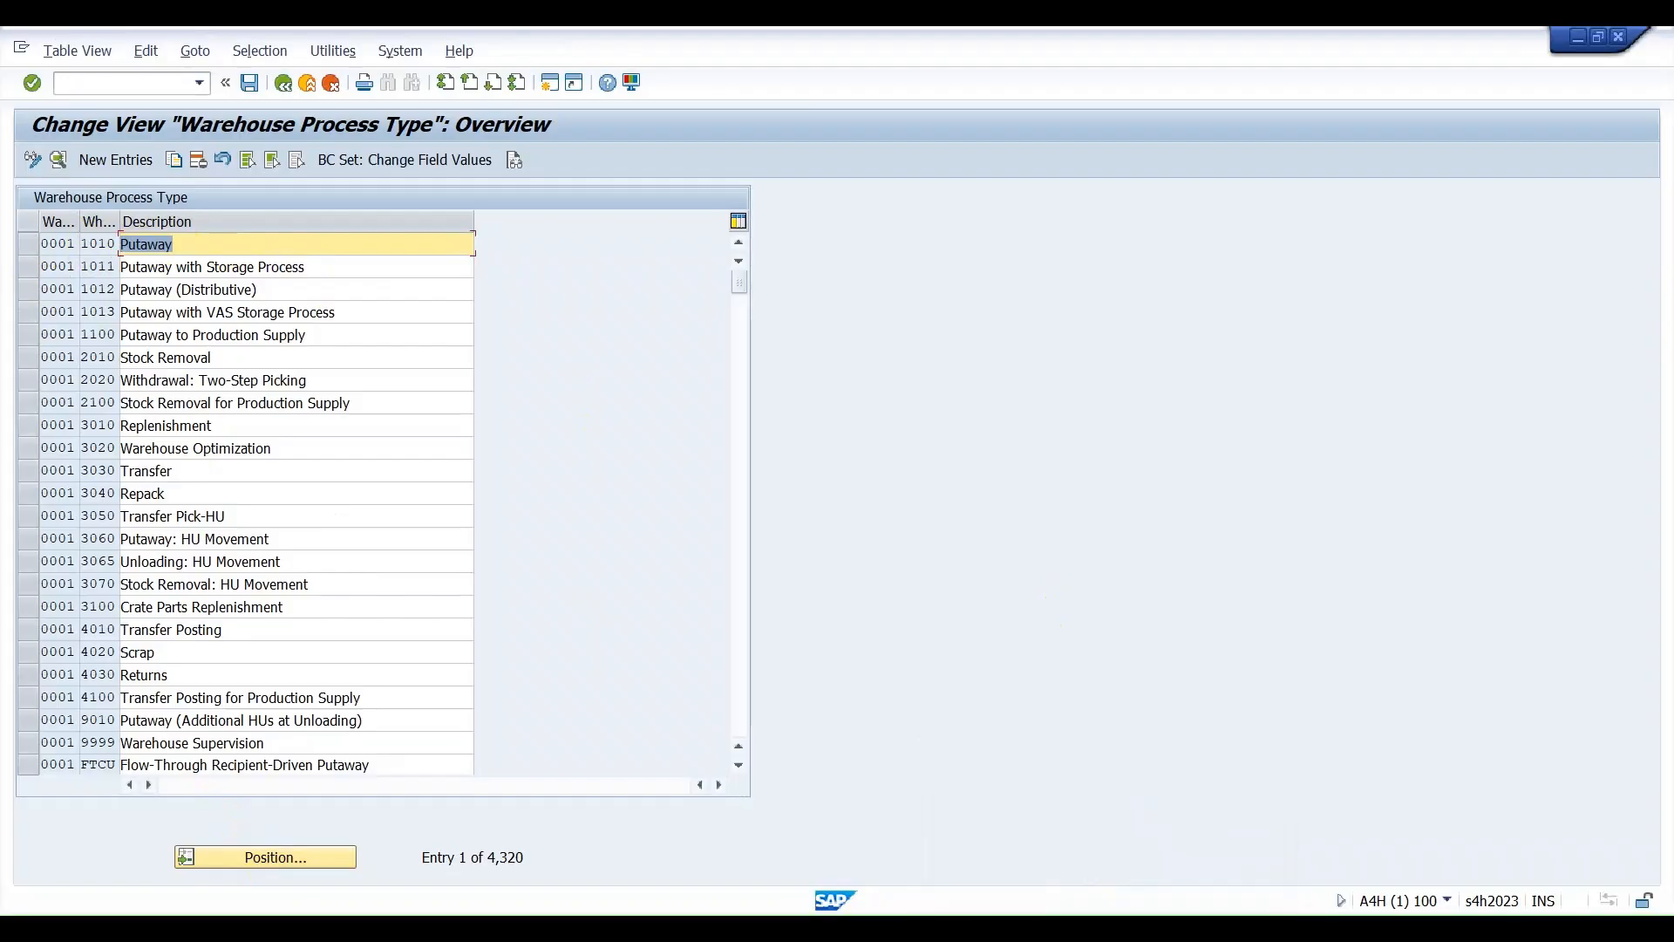
Switch to the Excel layout and move the MATERIAL 1 shape into storage type AS10 and back to the GR staging area.
click(1144, 929)
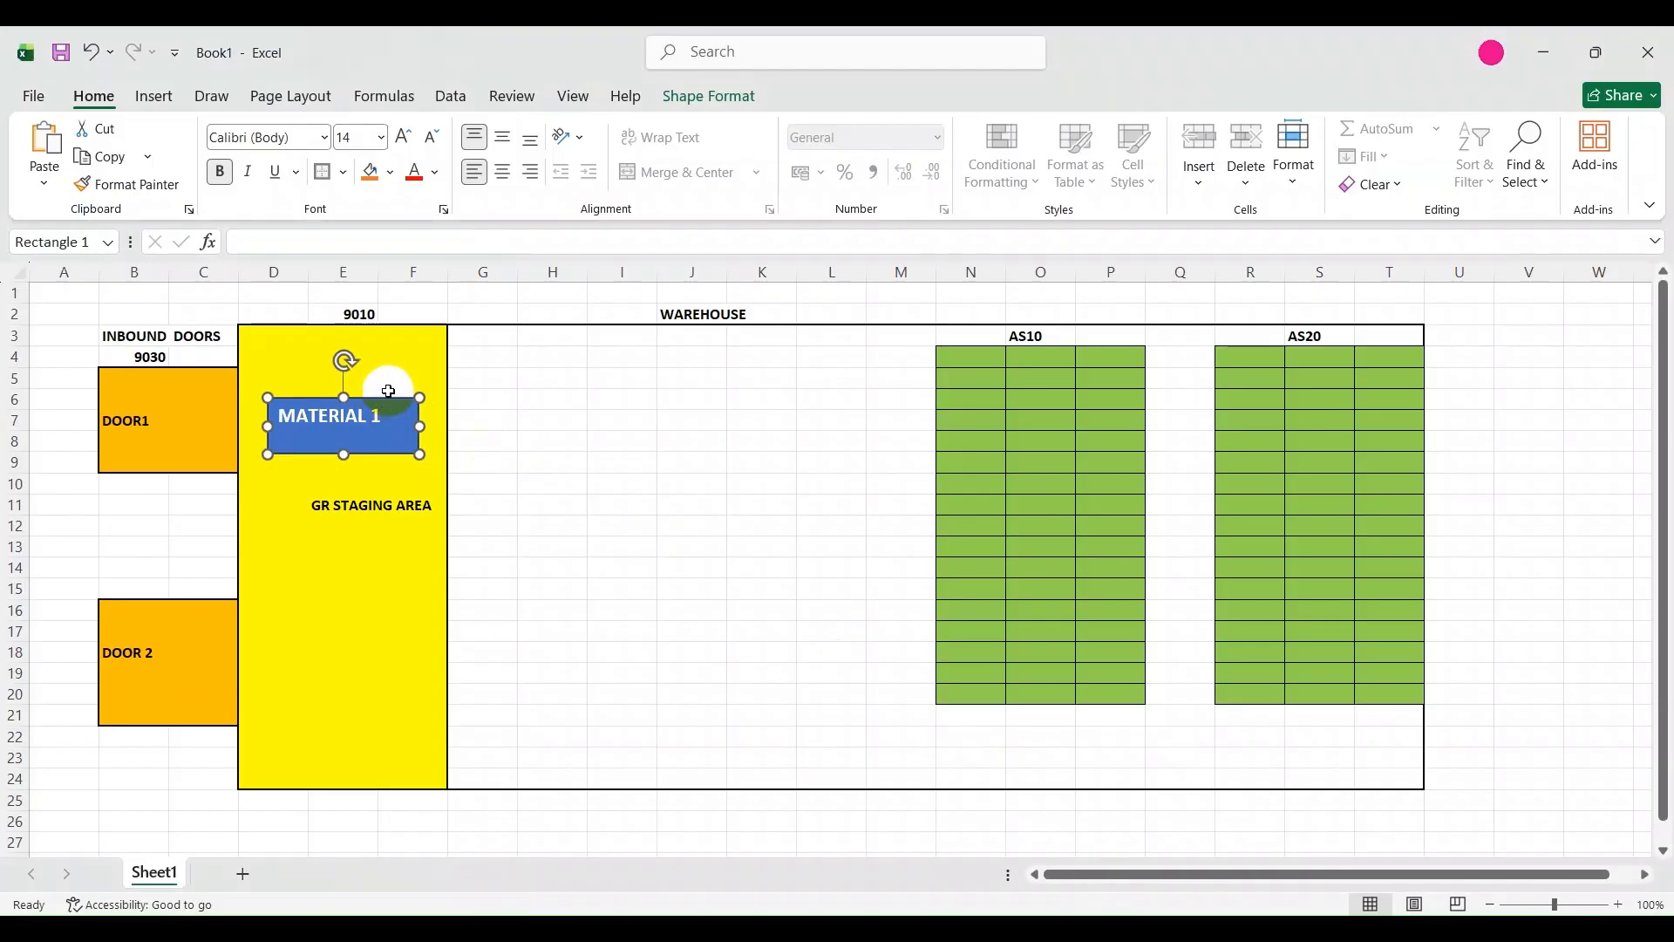
drag(387, 403, 1089, 394)
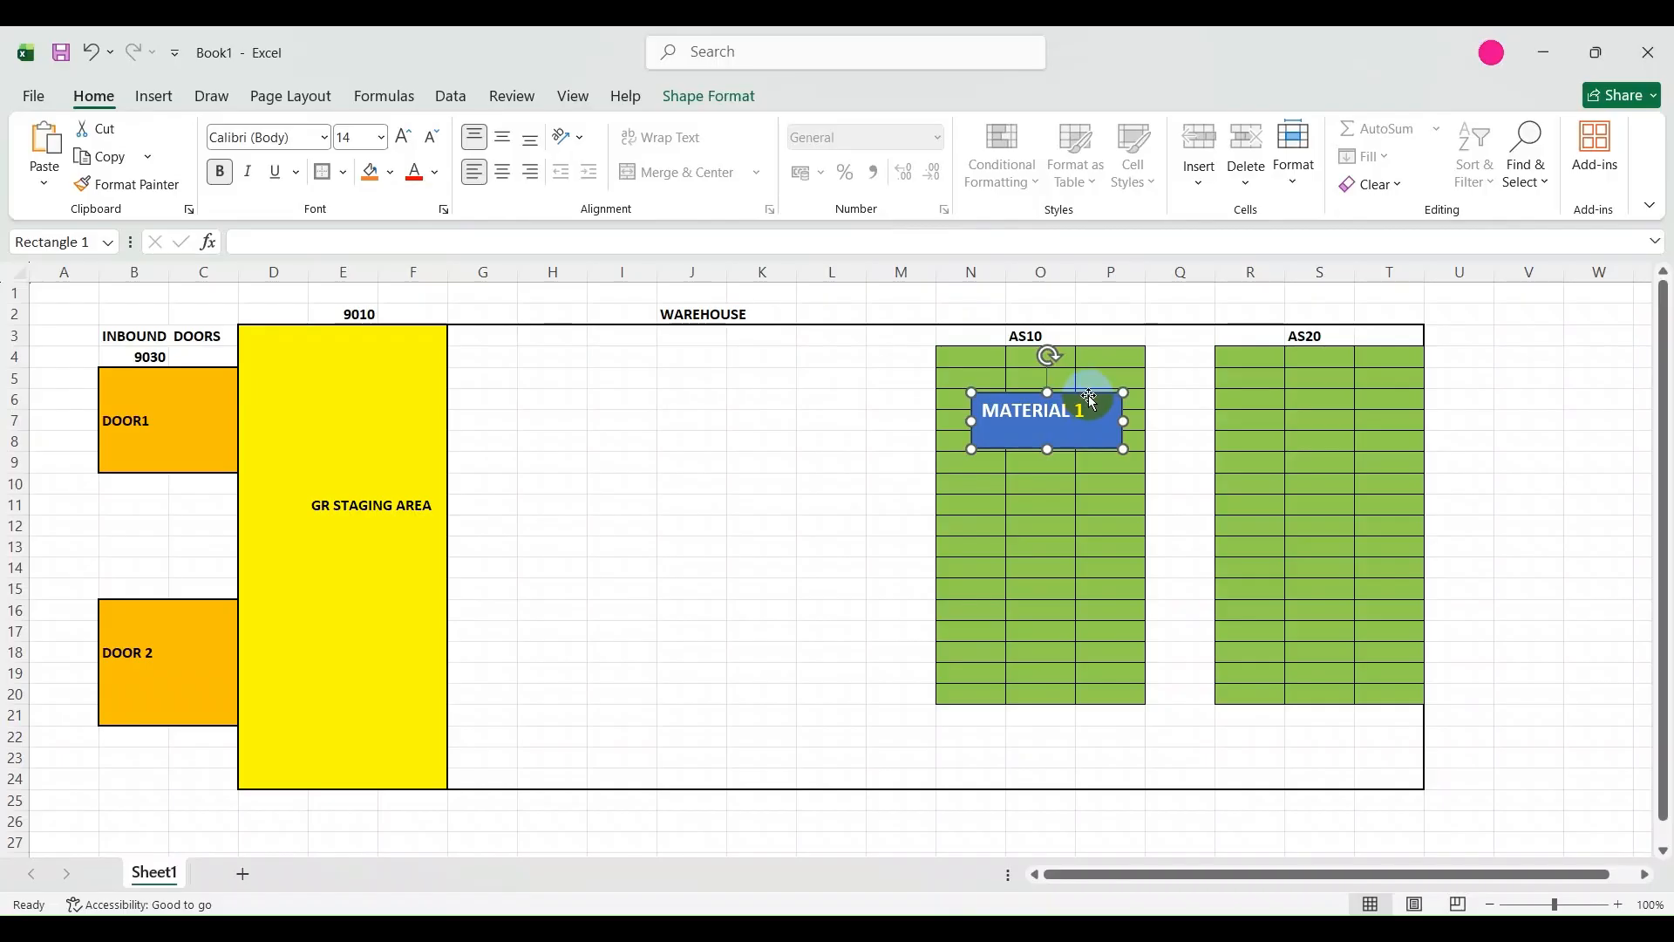
drag(1091, 396, 885, 395)
drag(543, 399, 387, 401)
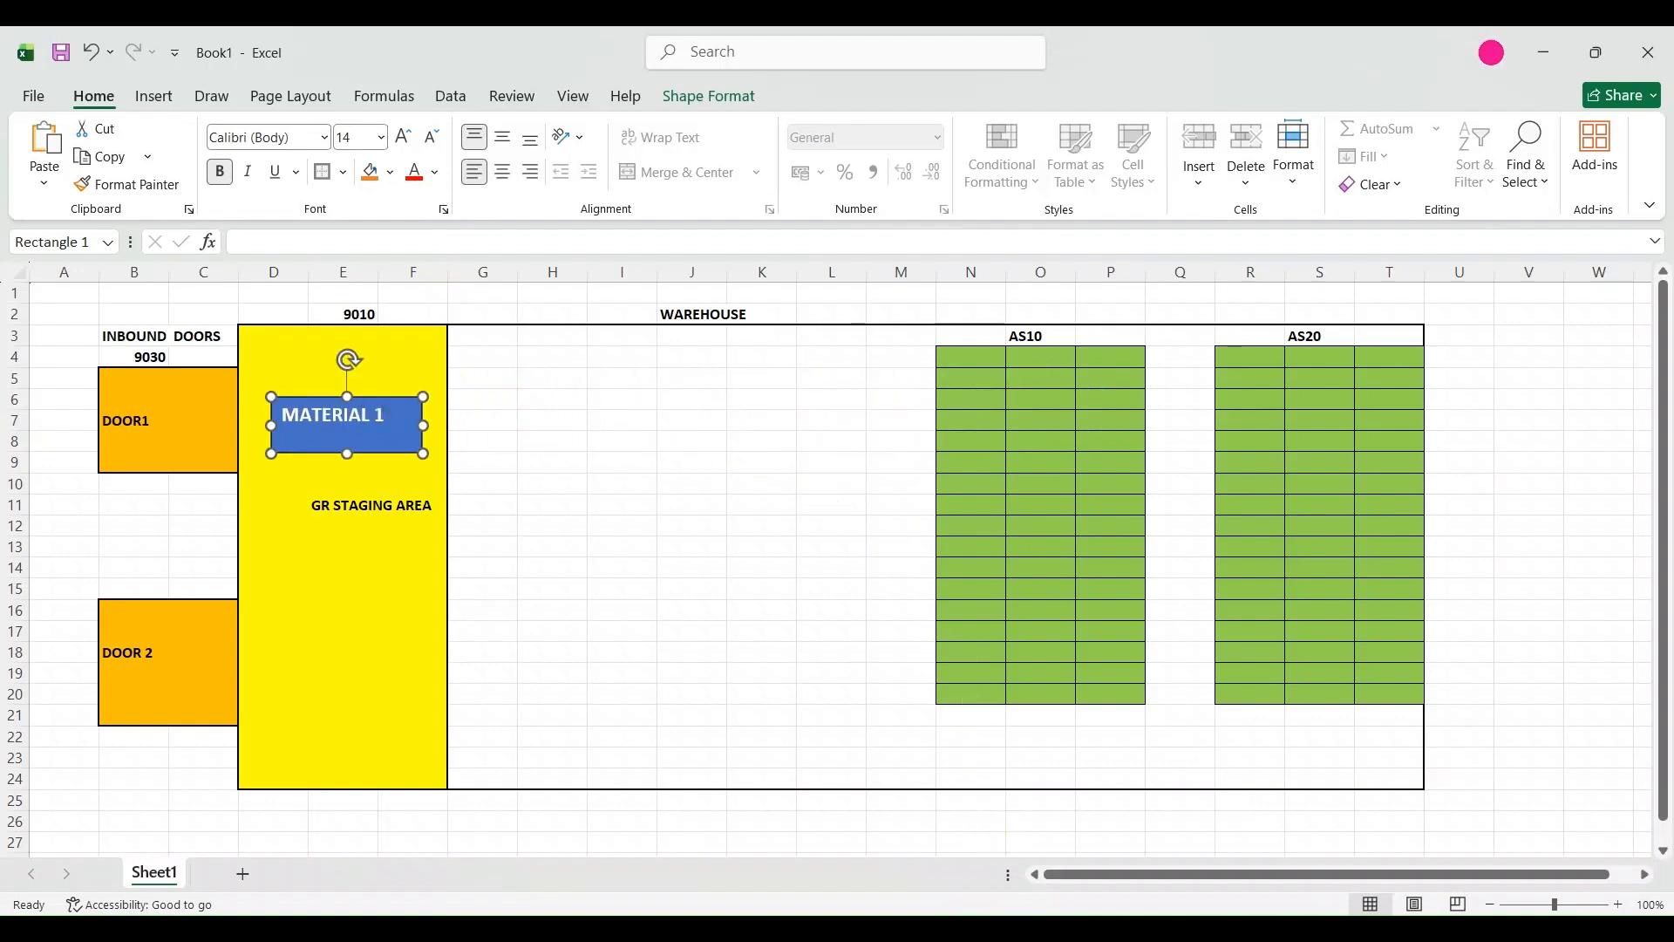
Return to SAP, leave the warehouse process type view with the command /n, and decline the detailed error description.
click(1108, 928)
click(1143, 841)
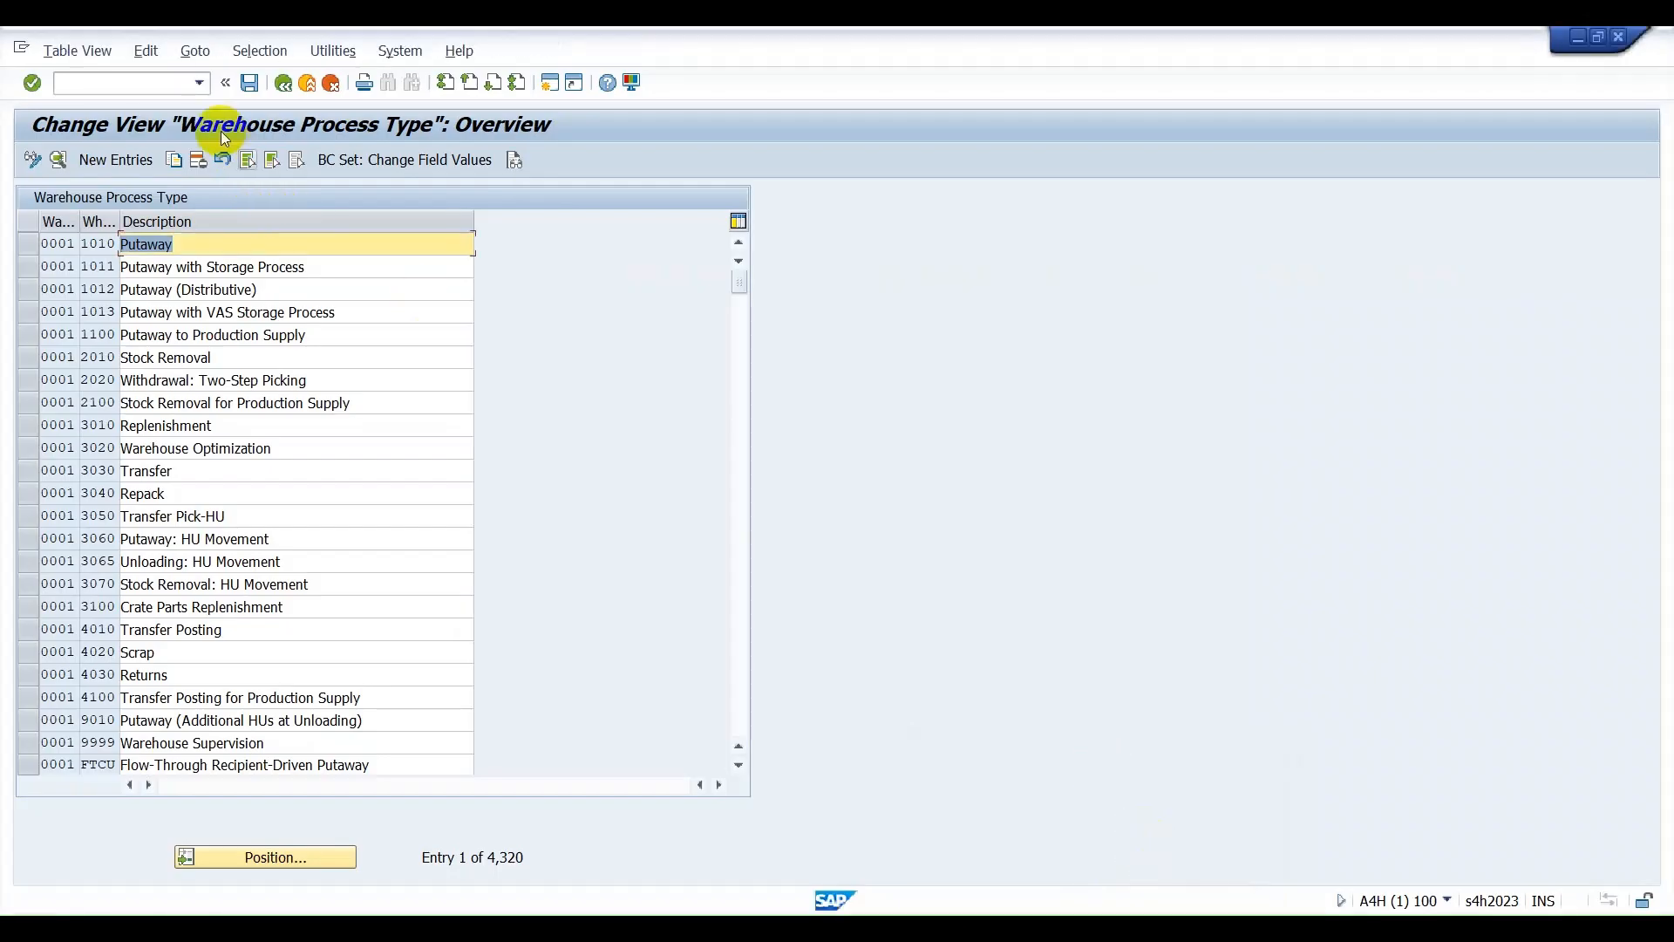
click(106, 79)
text(/n)
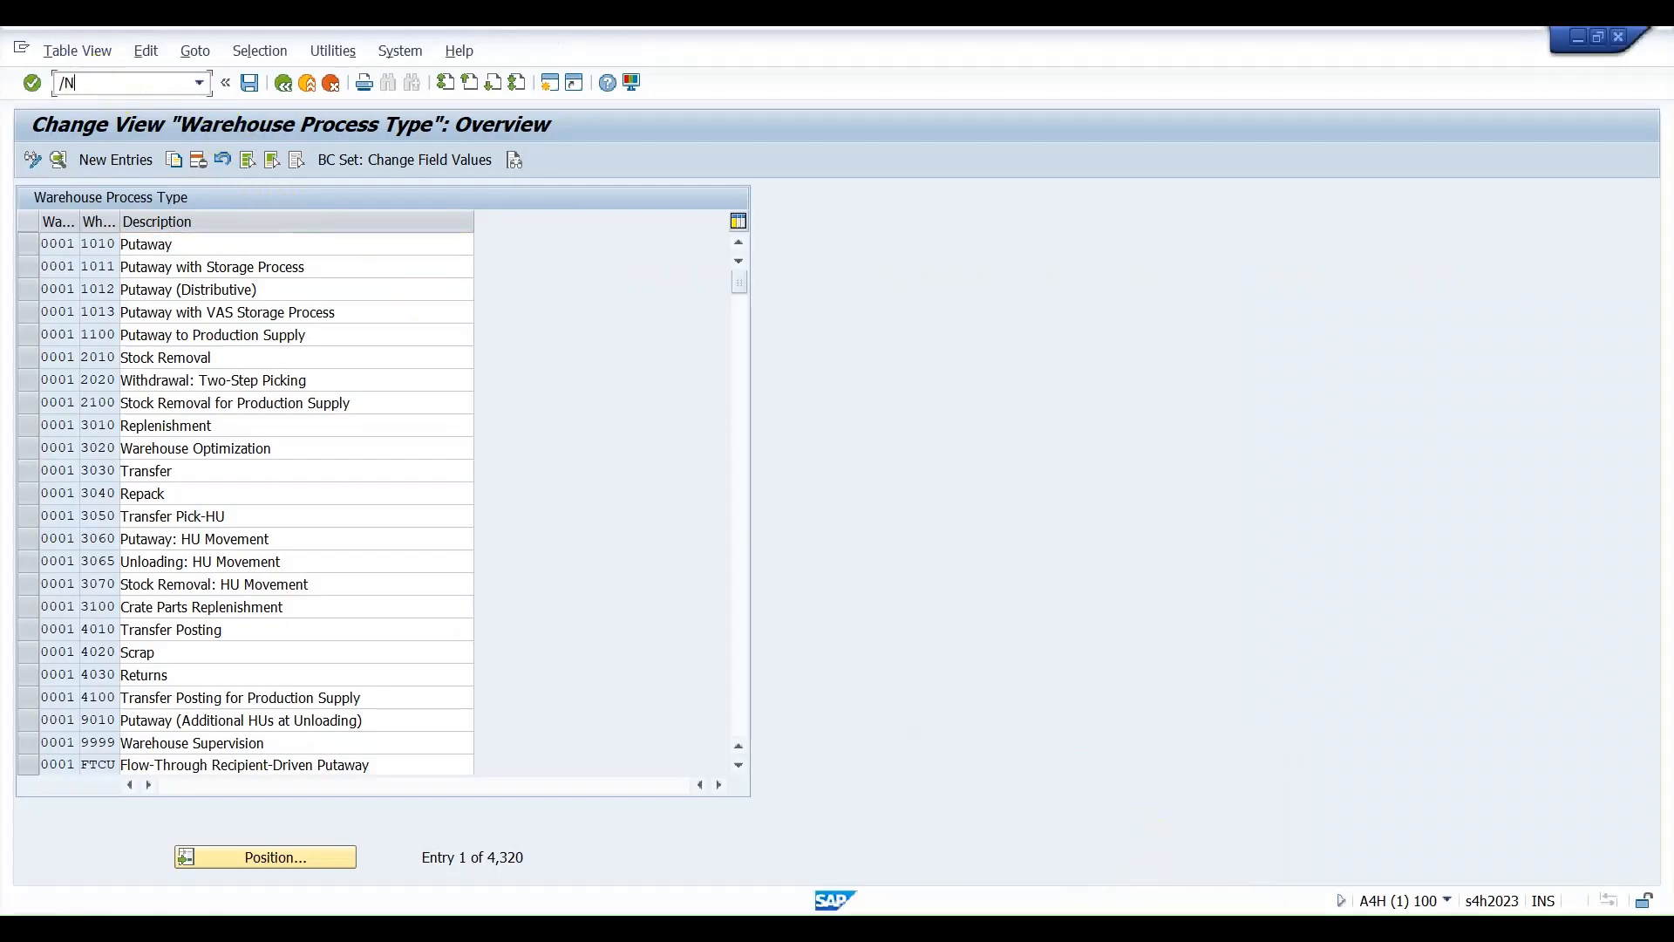
key(Return)
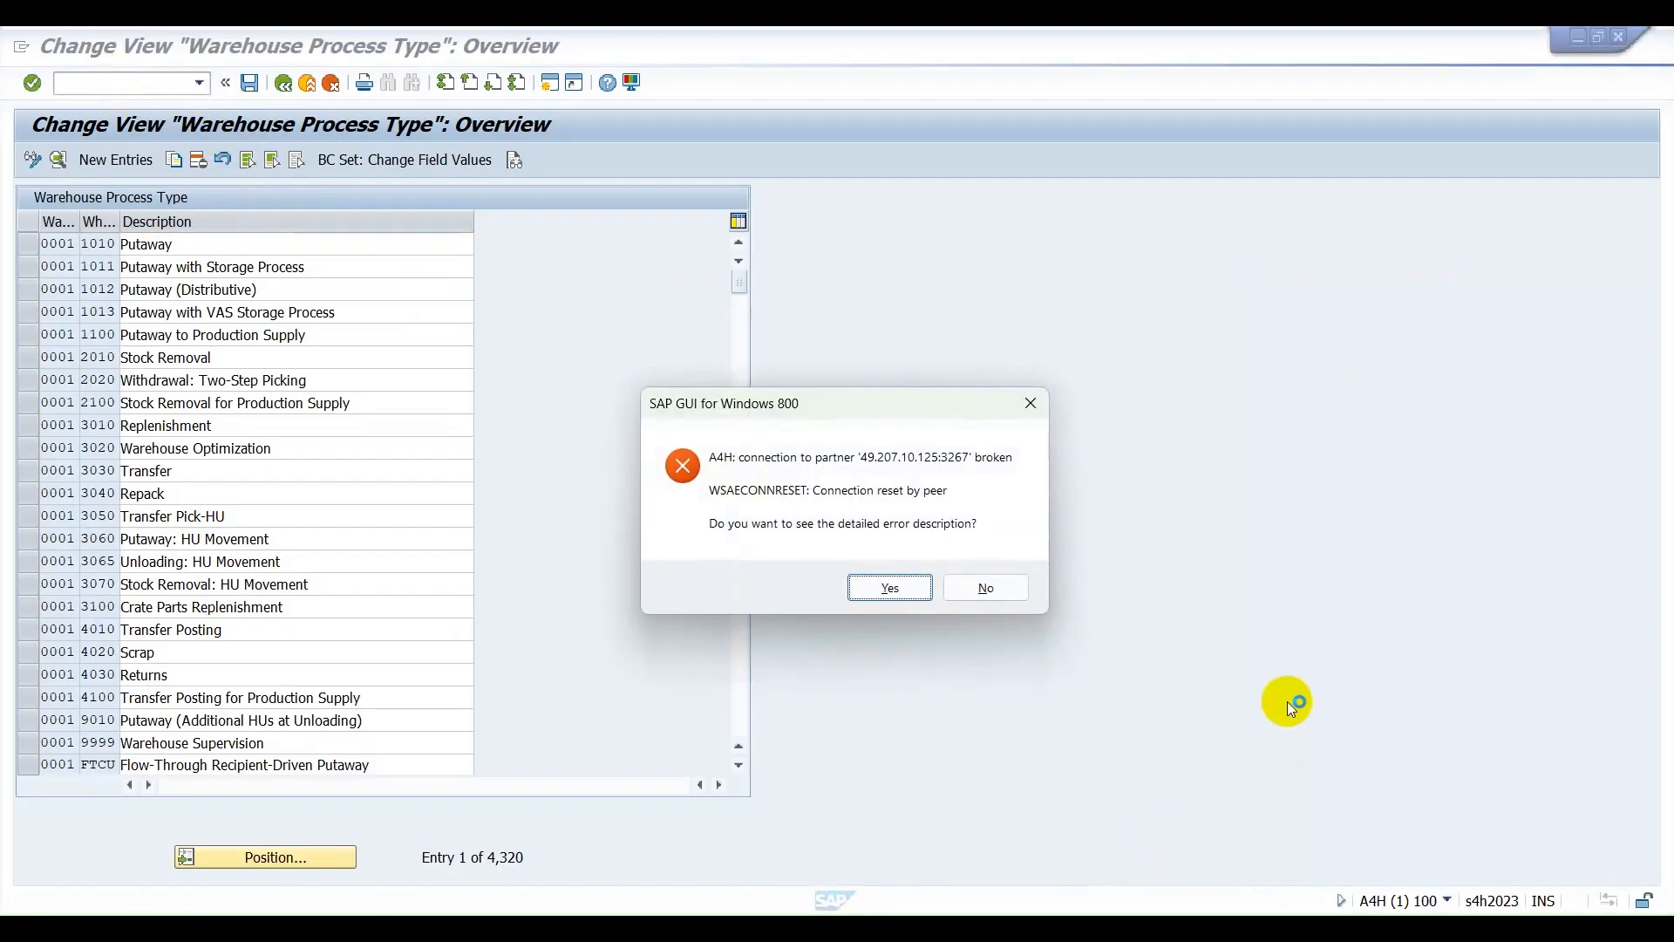
click(978, 589)
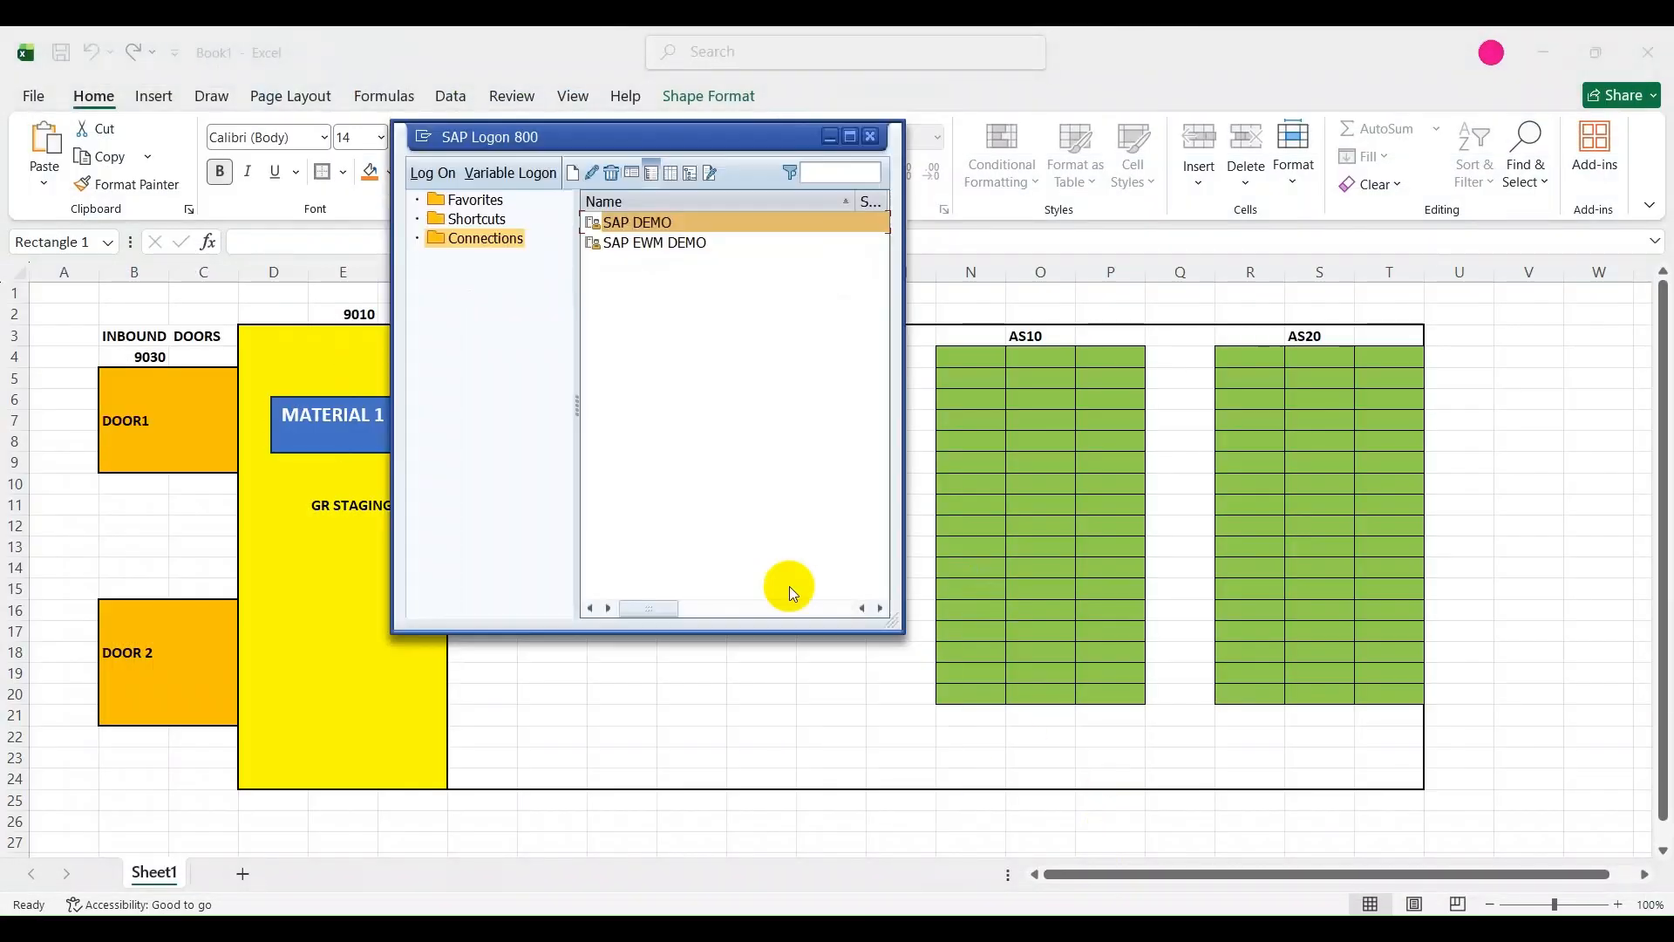
Open the SAP DEMO connection and log on to client 100 with the stored user ID and the account password.
key(Return)
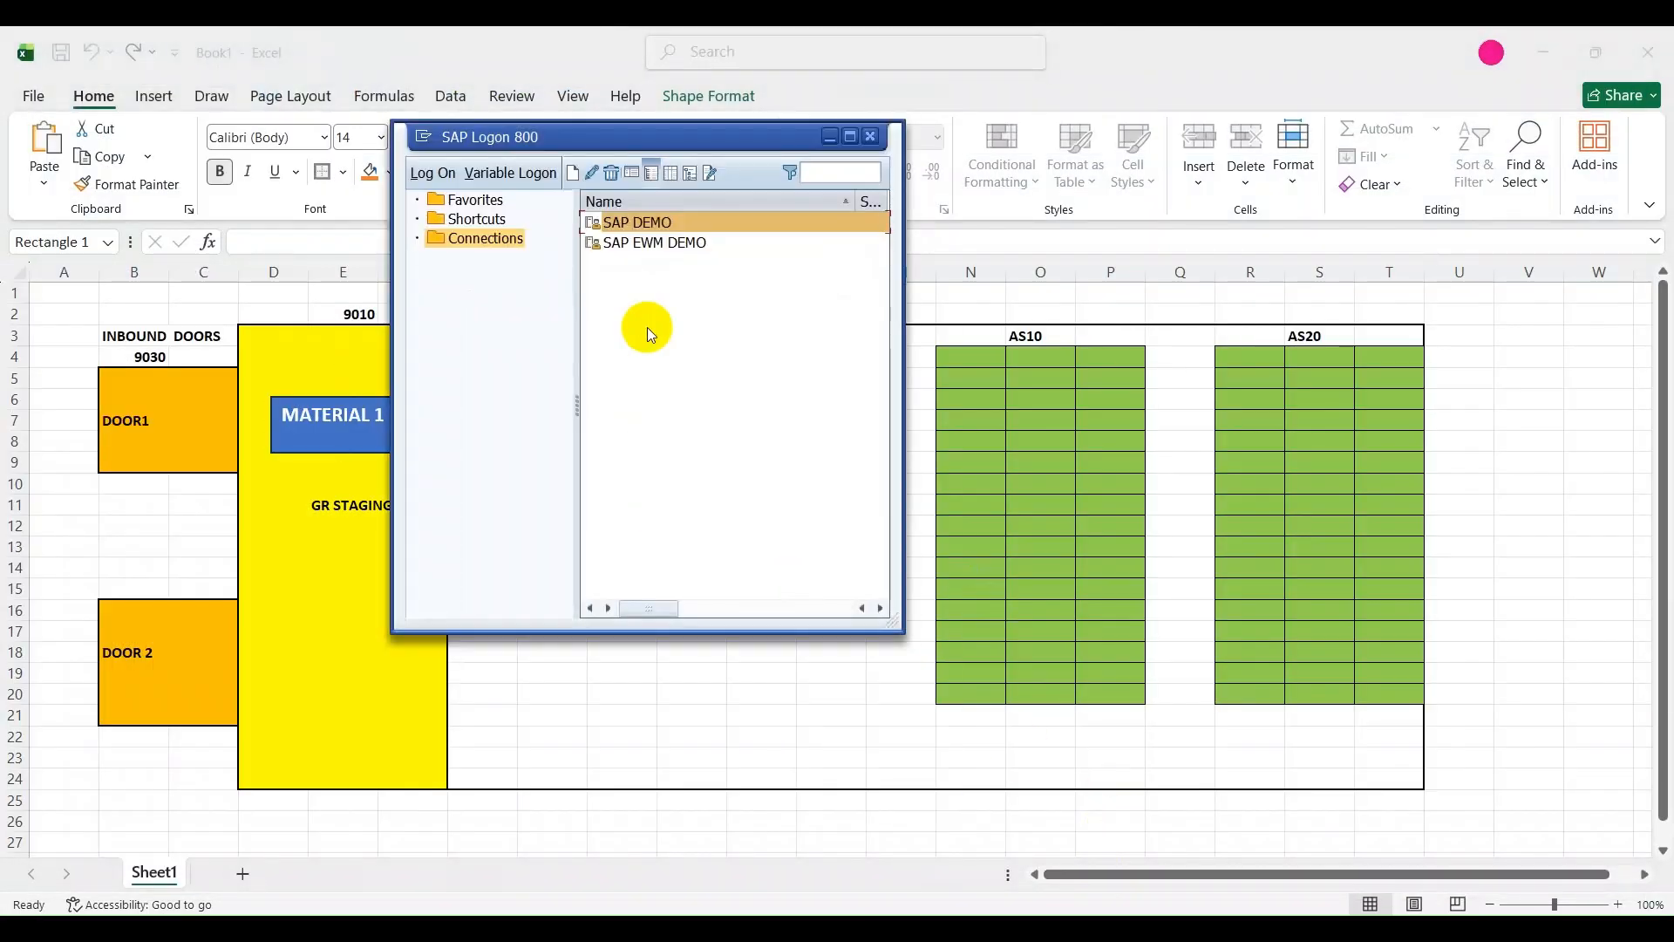
key(Down)
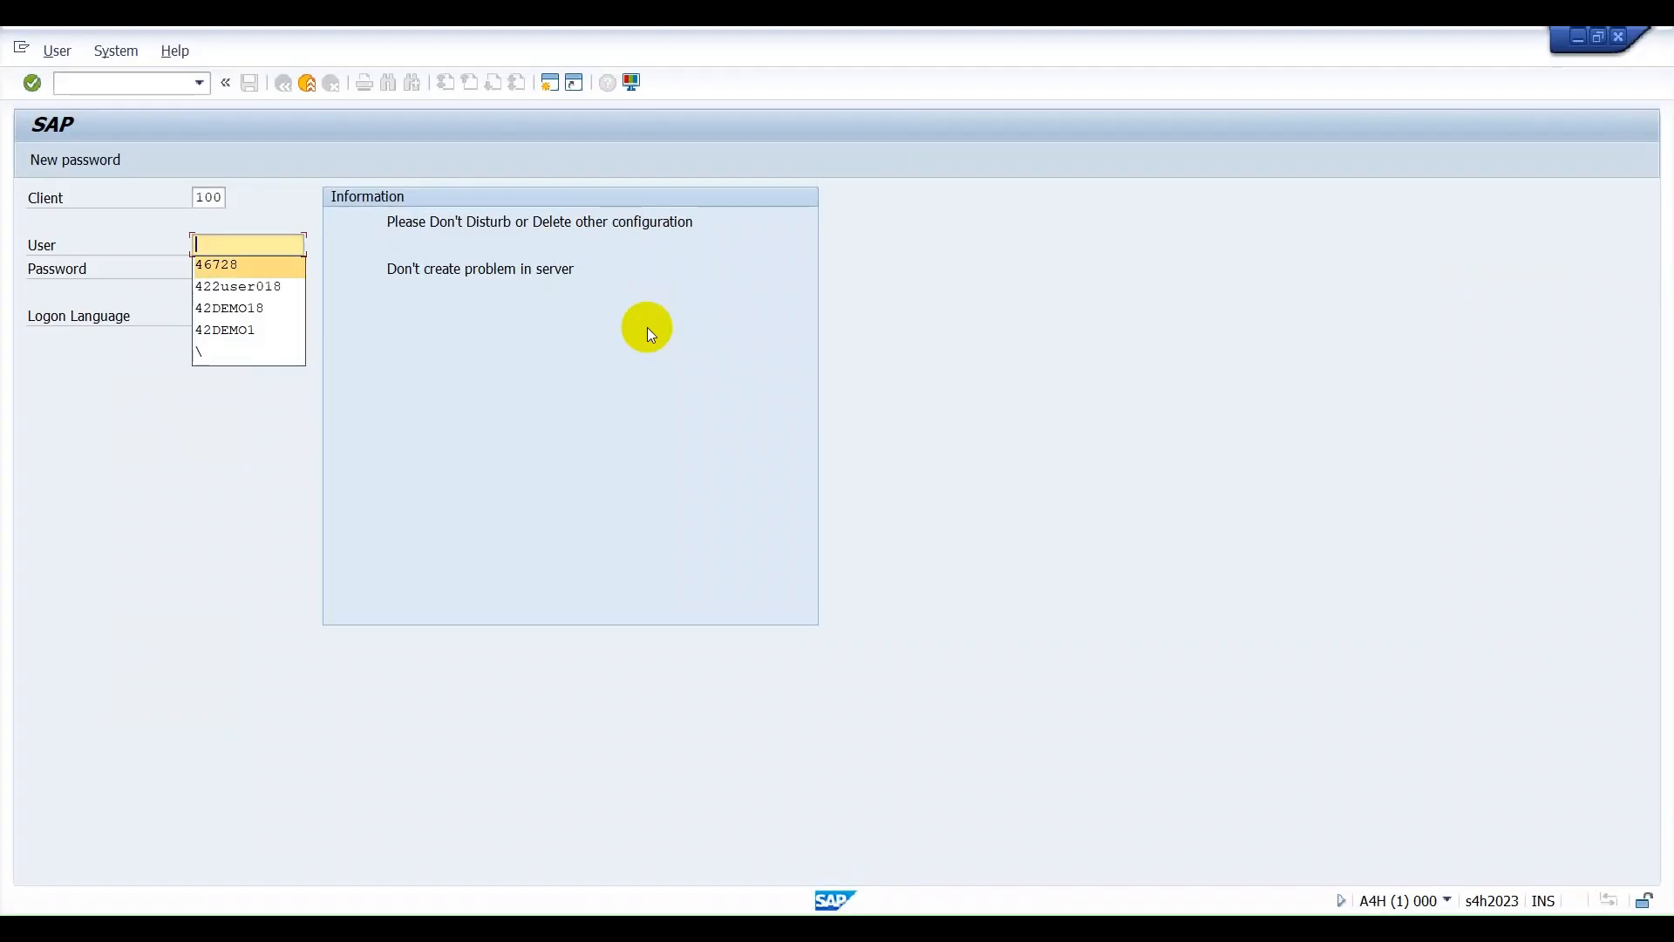
key(Return)
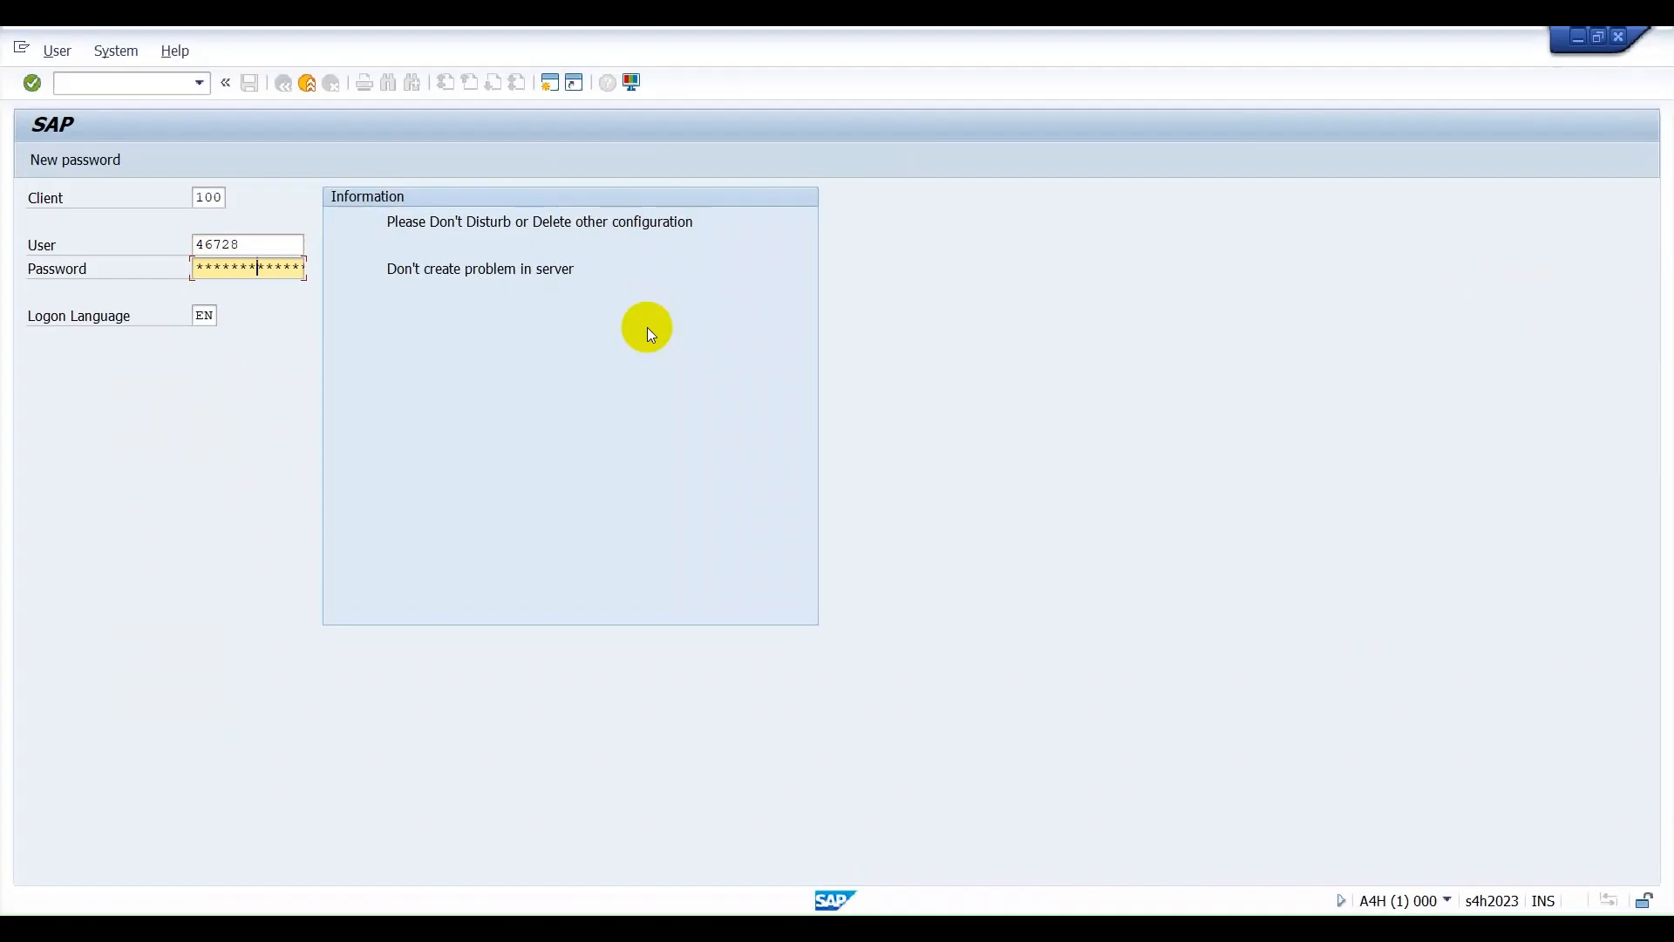
key(Return)
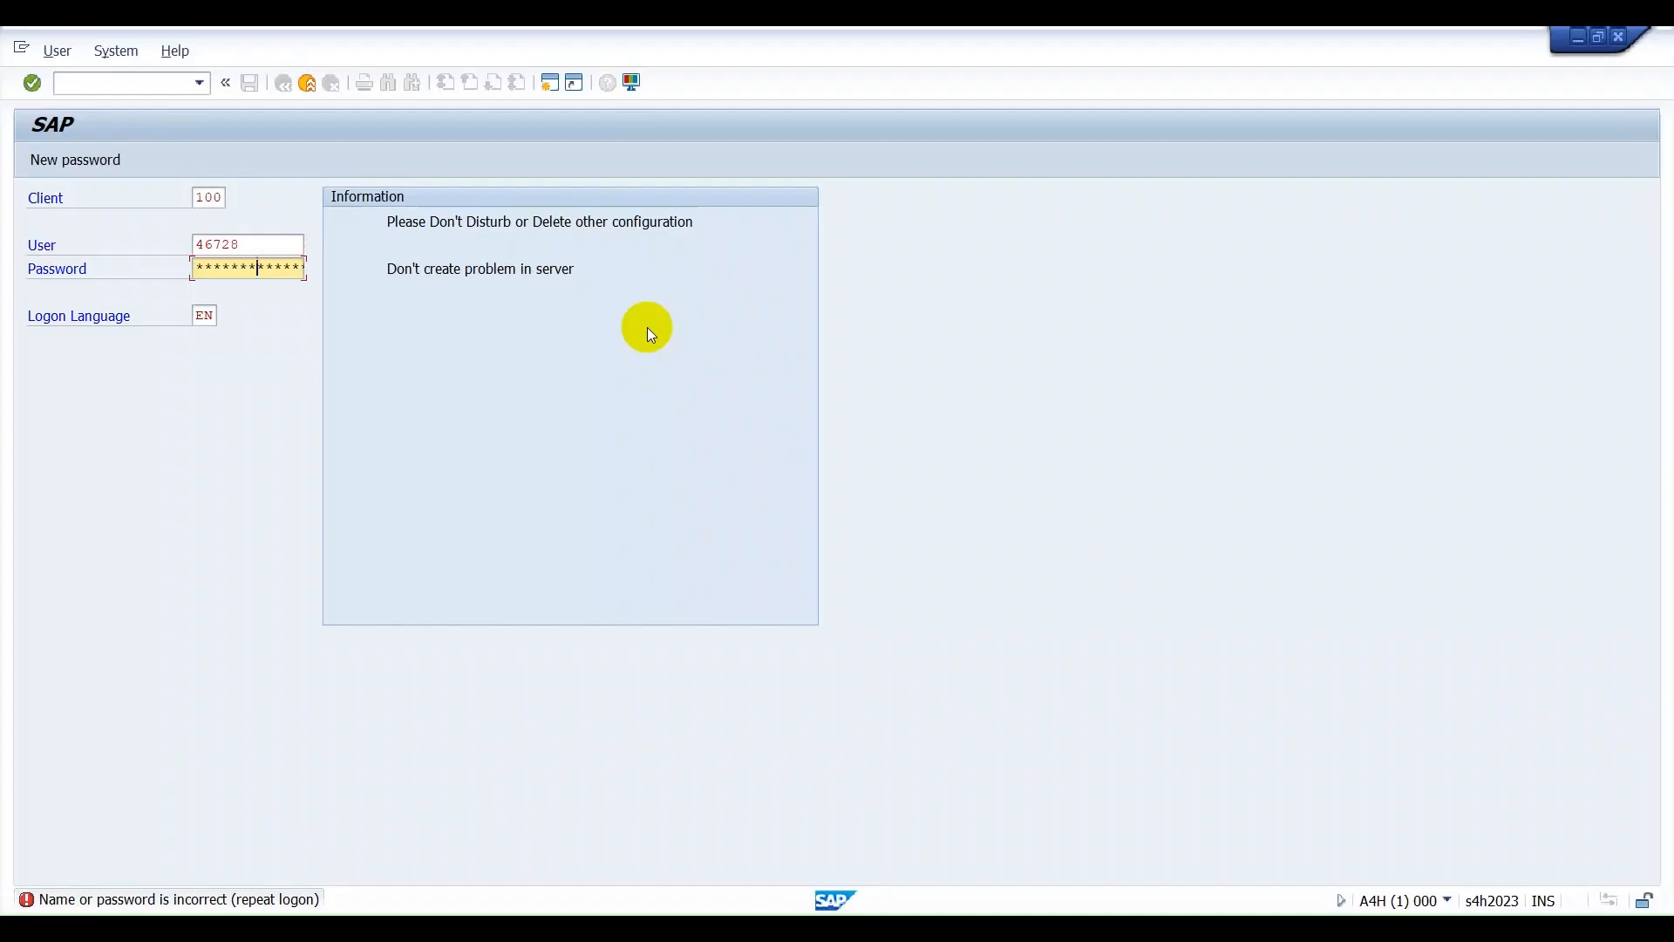
key(Return)
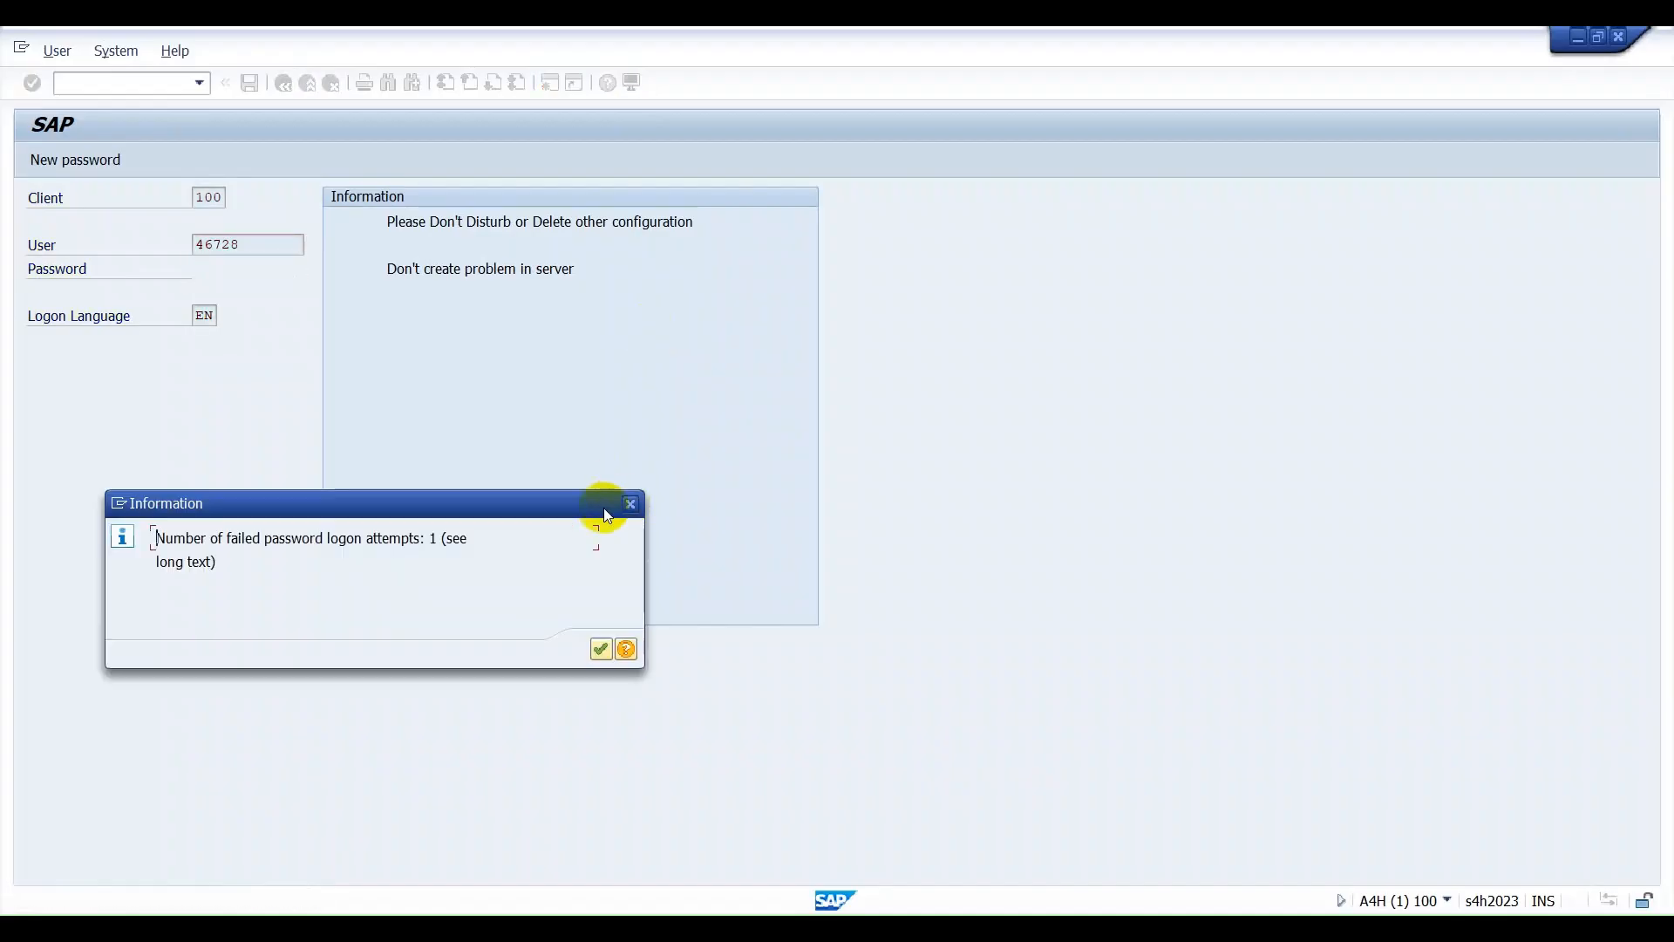
click(602, 647)
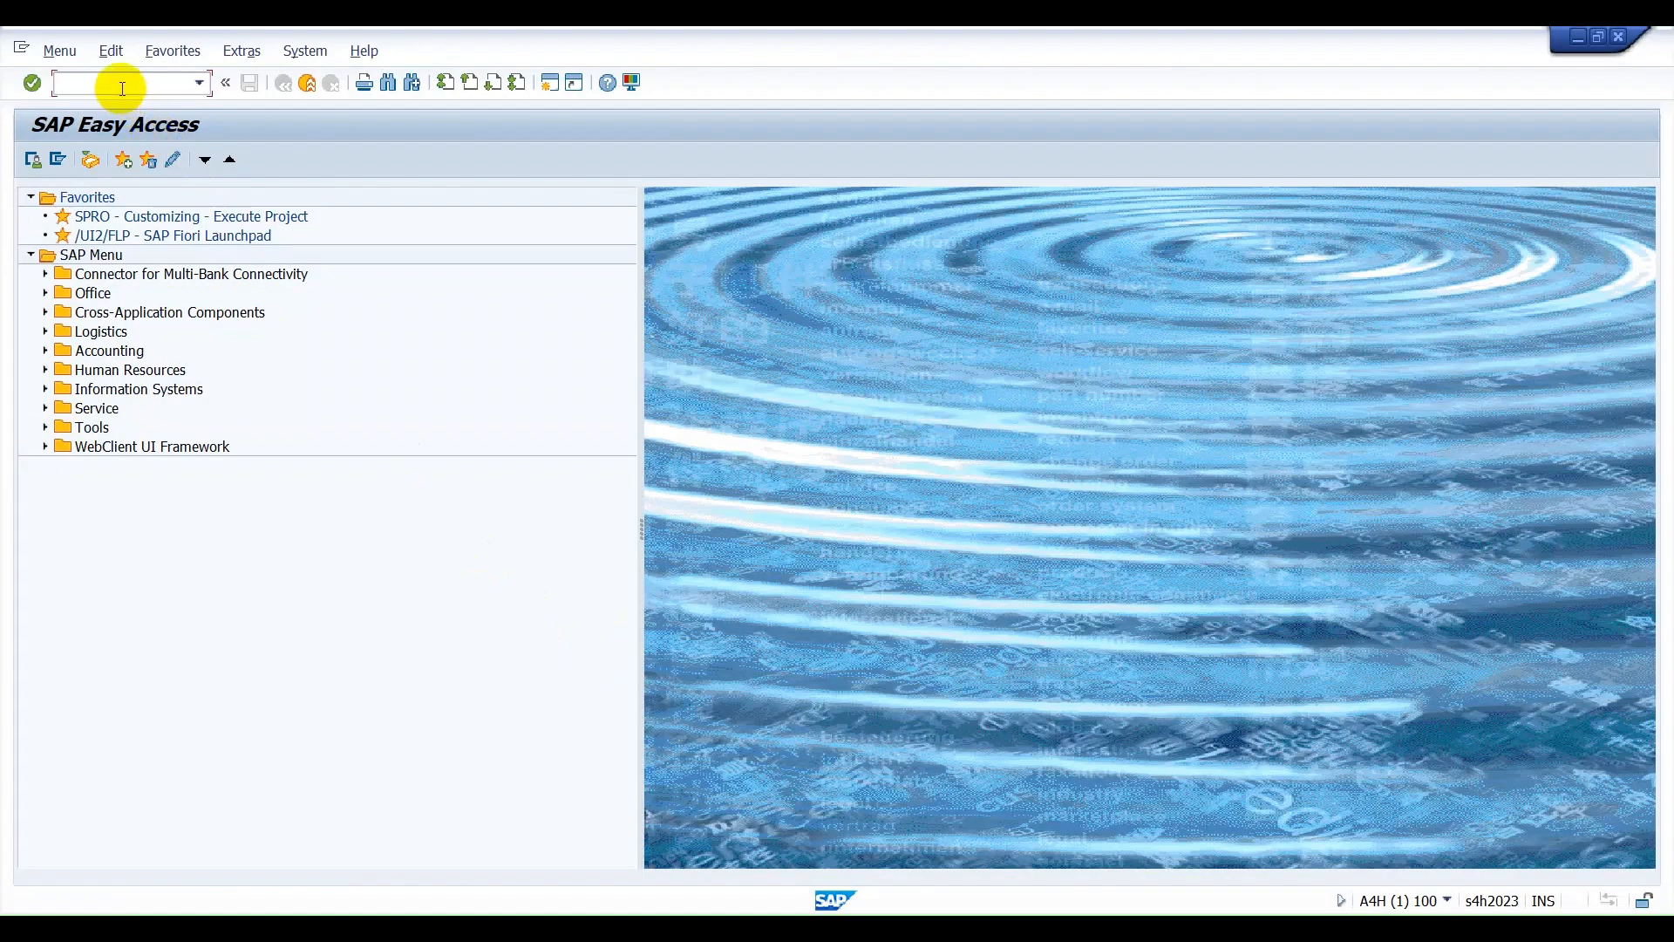
Open the Create Purchase Order screen through transaction ME21N.
text(me21n)
key(Return)
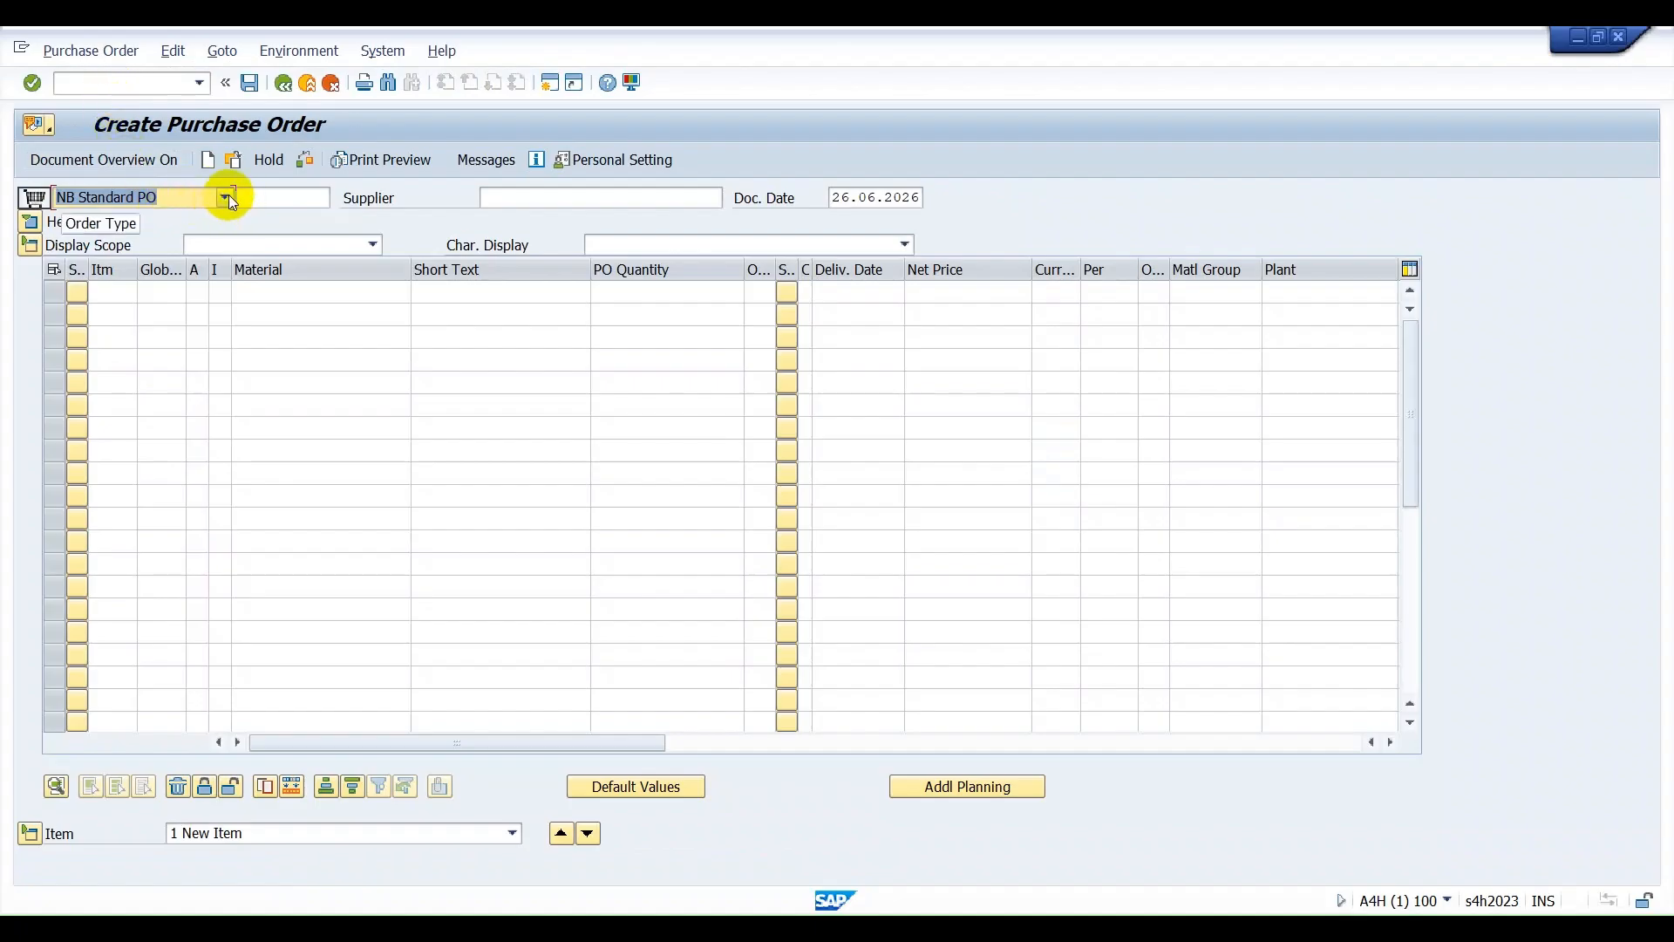
Keep the order type as NB Standard PO and set the supplier to ASUS-VEN01.
click(228, 196)
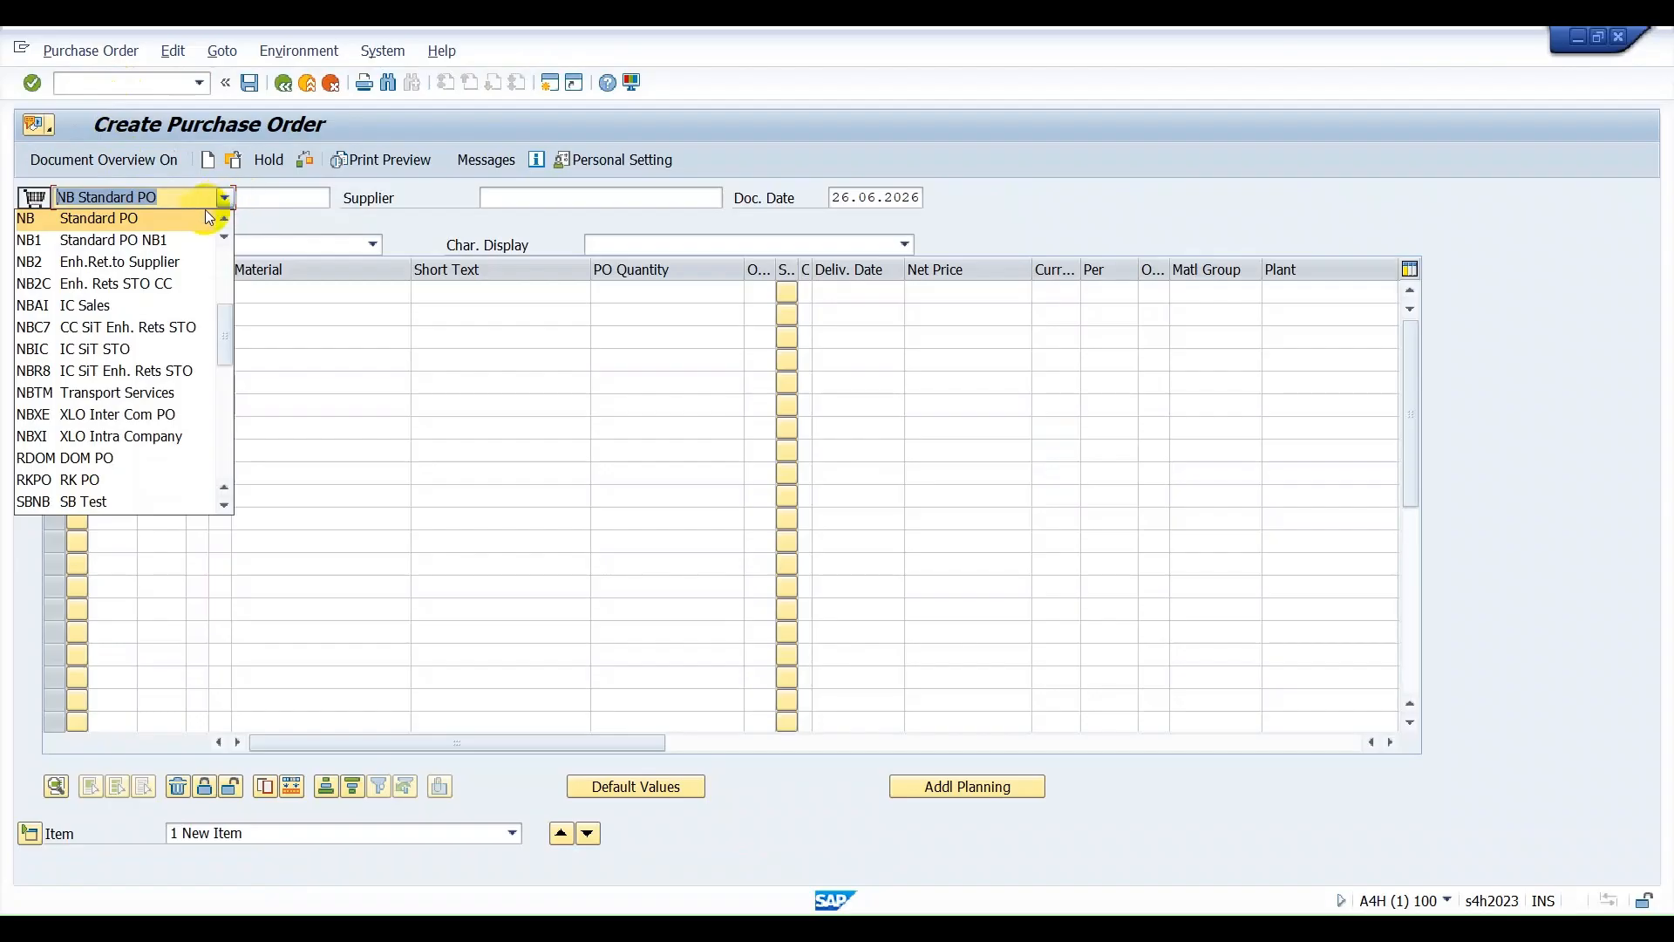
click(208, 209)
click(515, 202)
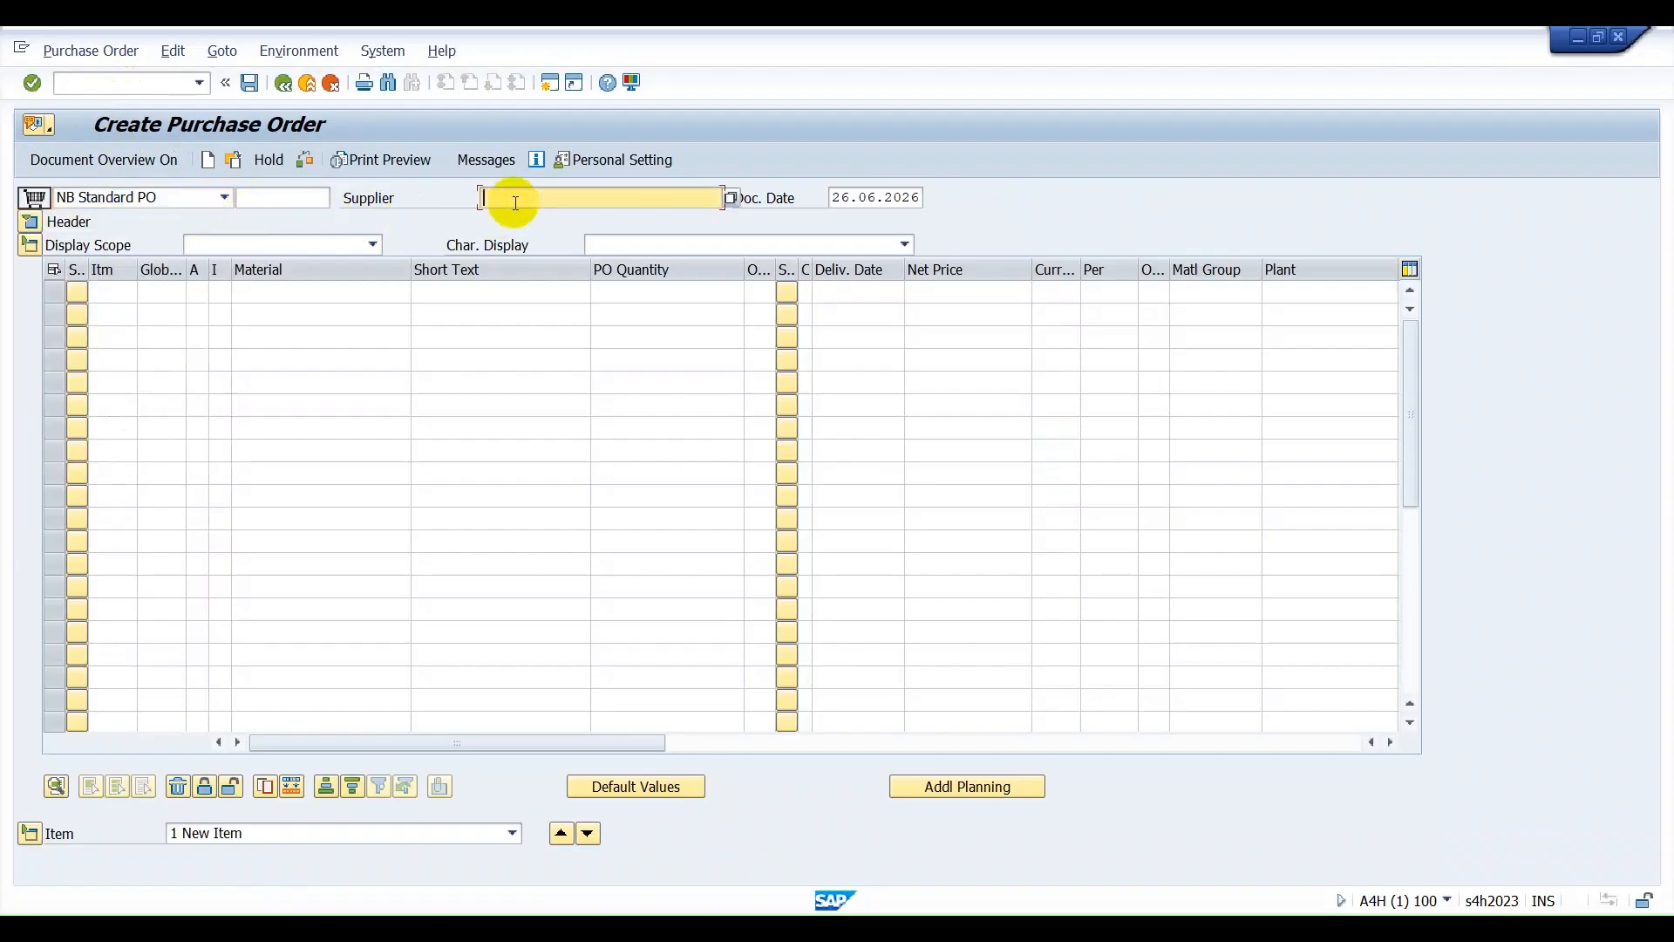
click(516, 202)
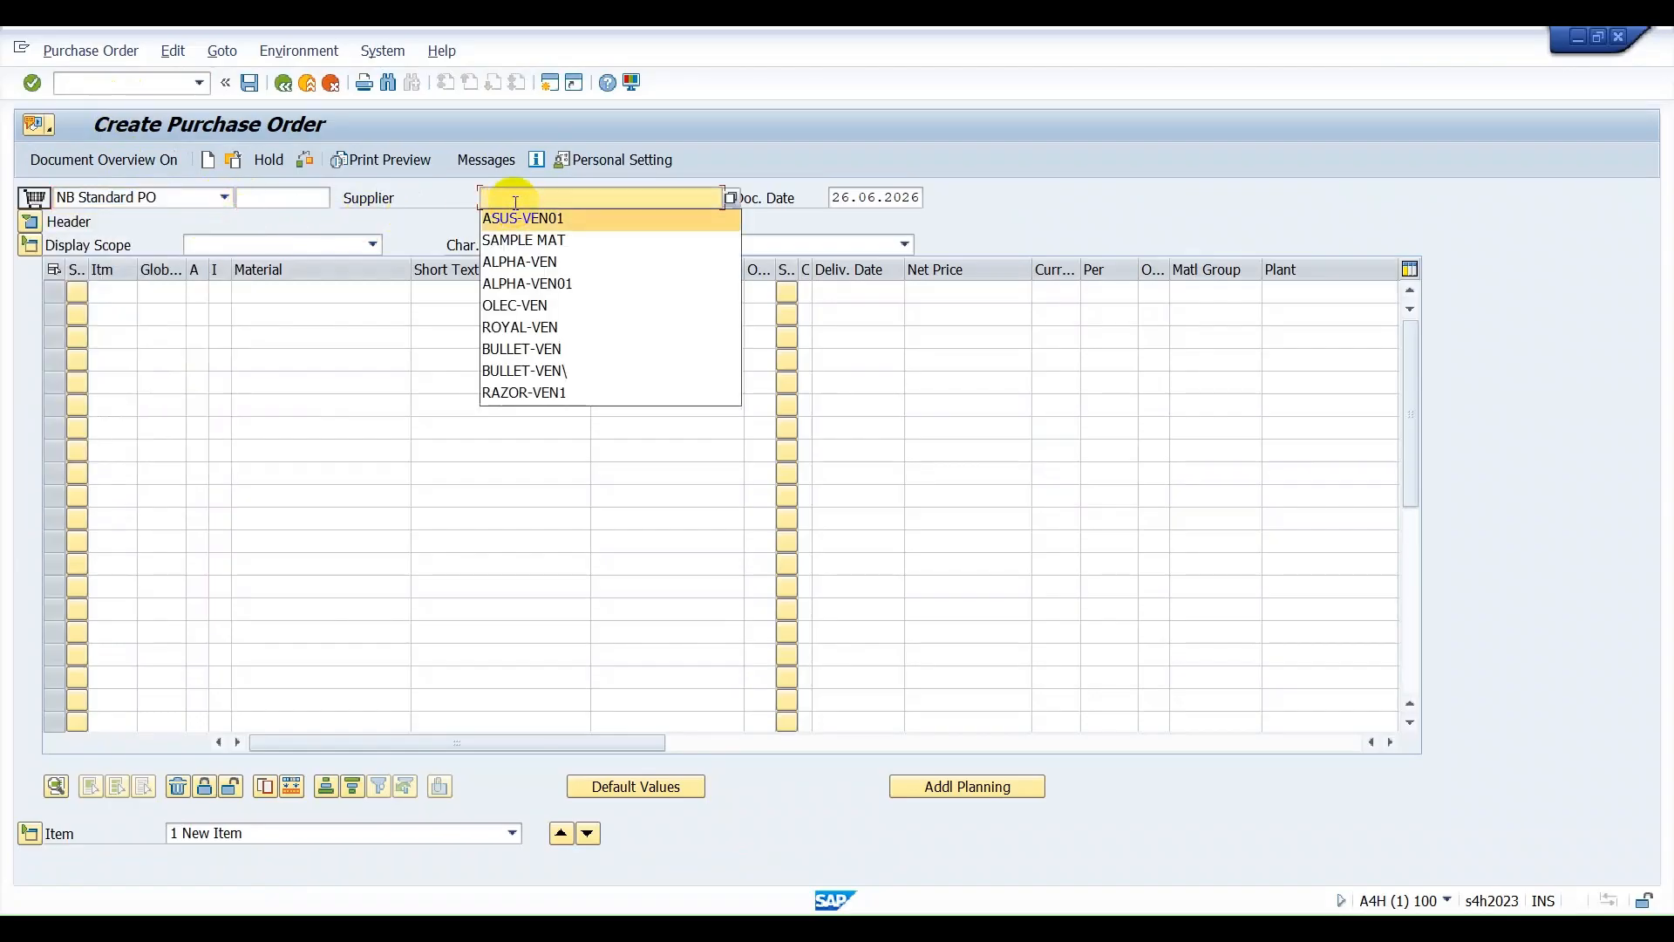
key(Return)
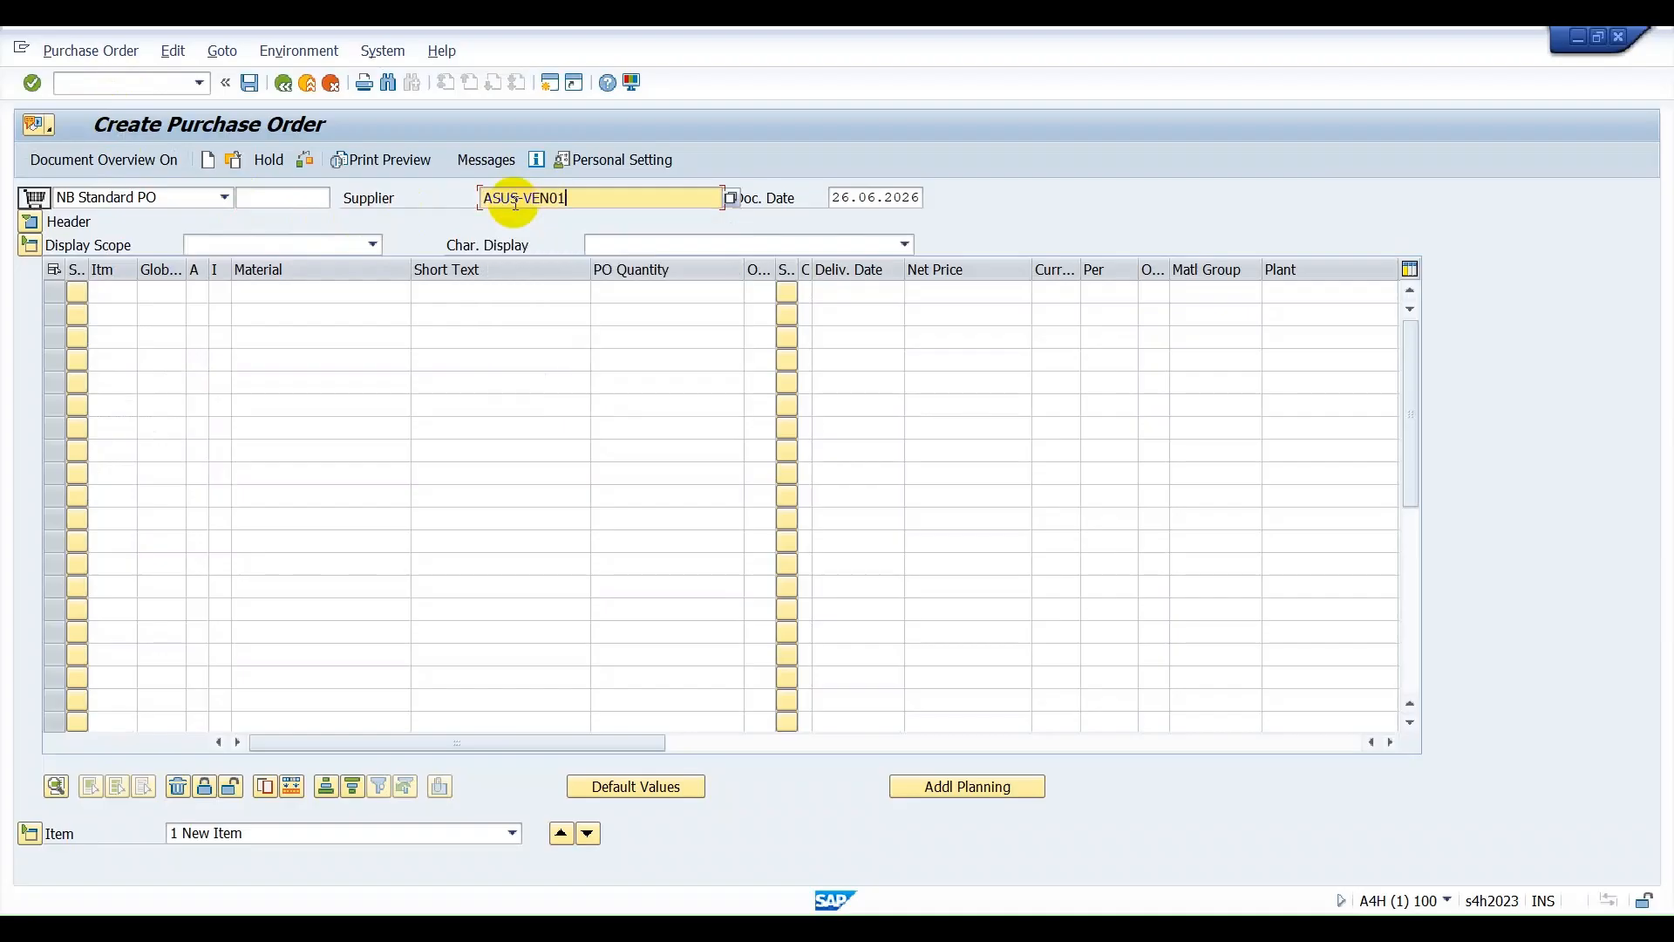
Fill in the header organizational data with purchasing organization ASPO, purchasing group 001 and company code ASCD.
click(29, 223)
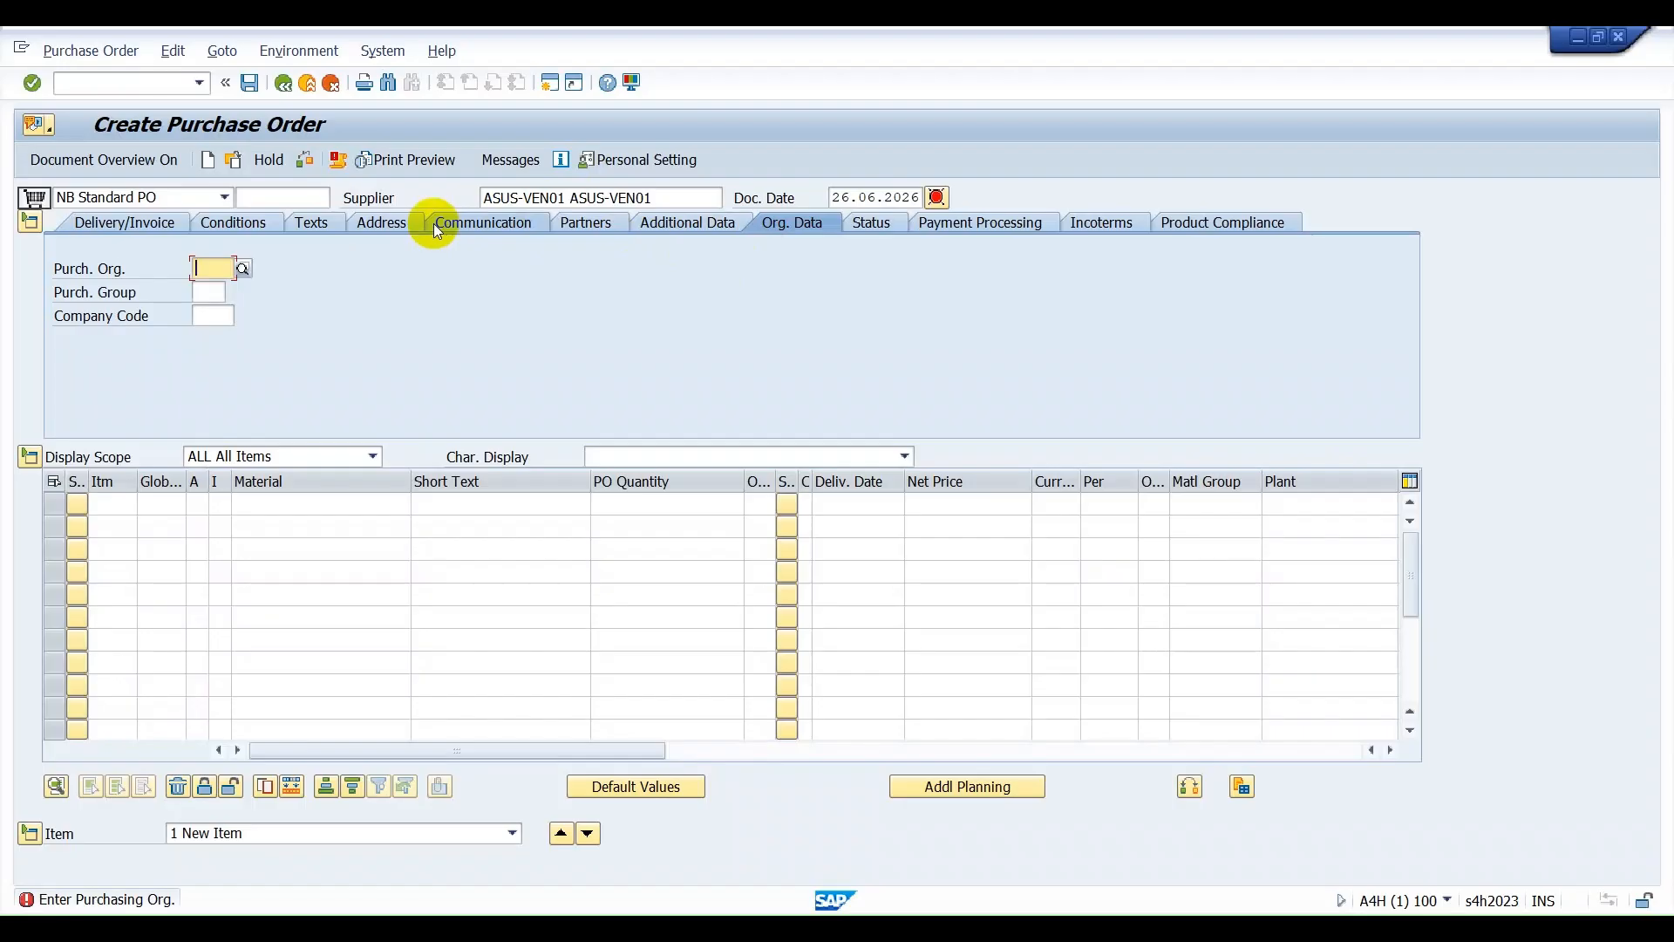
text(ASPO)
key(Tab)
text(001)
key(Tab)
text(AS)
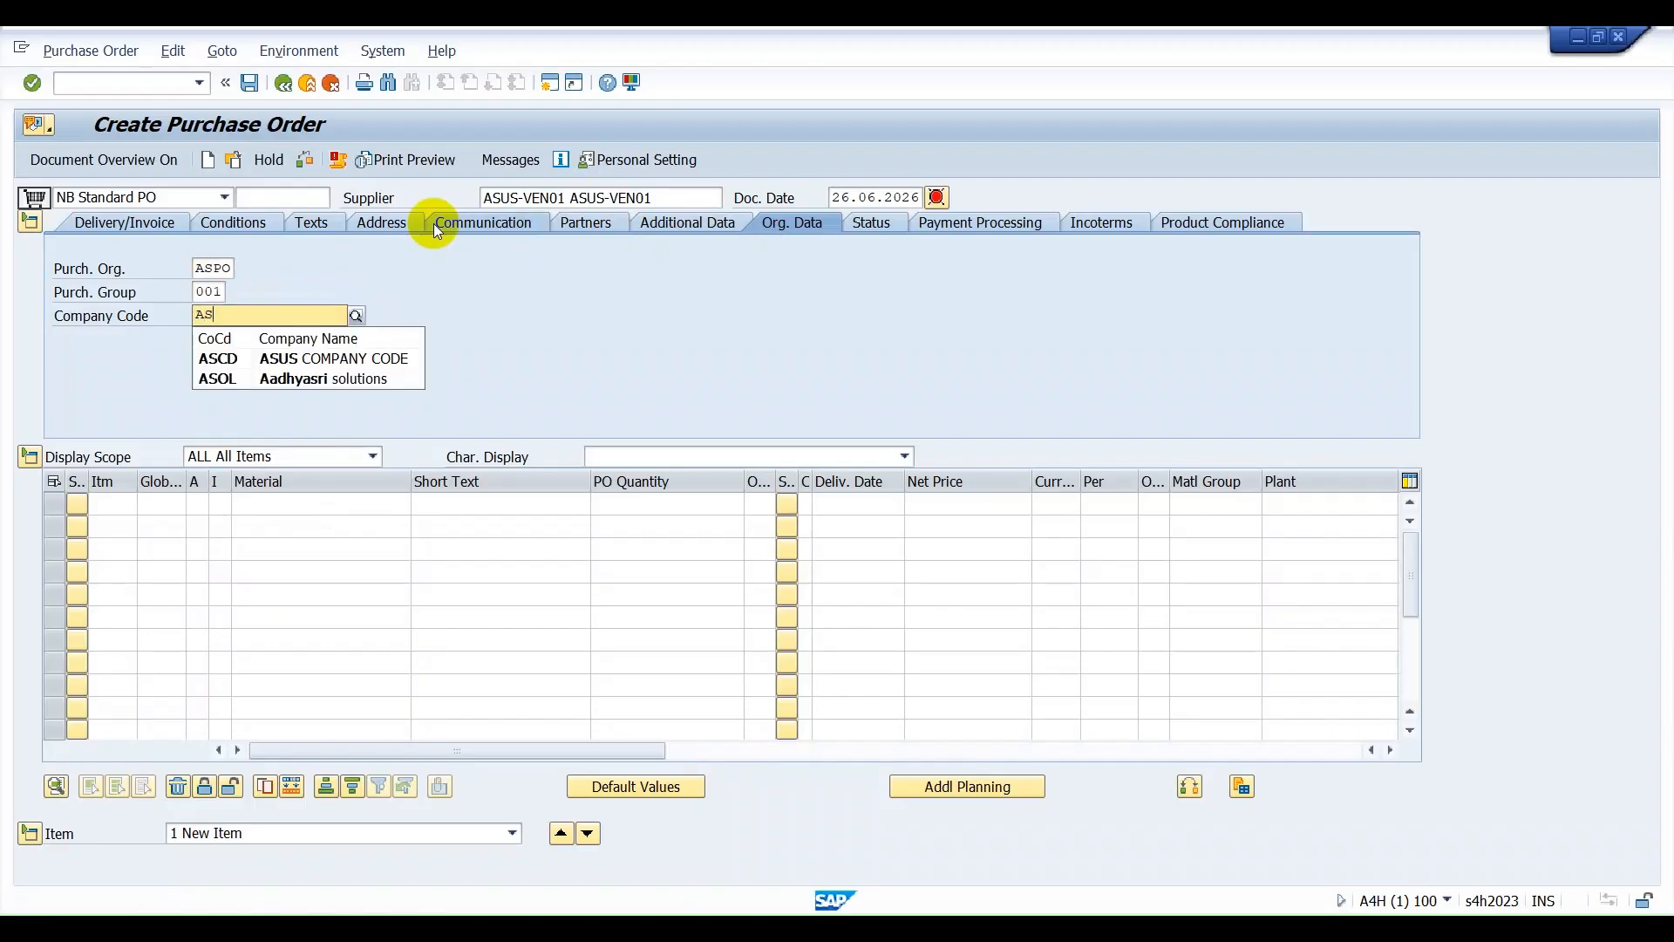
key(Down)
key(Return)
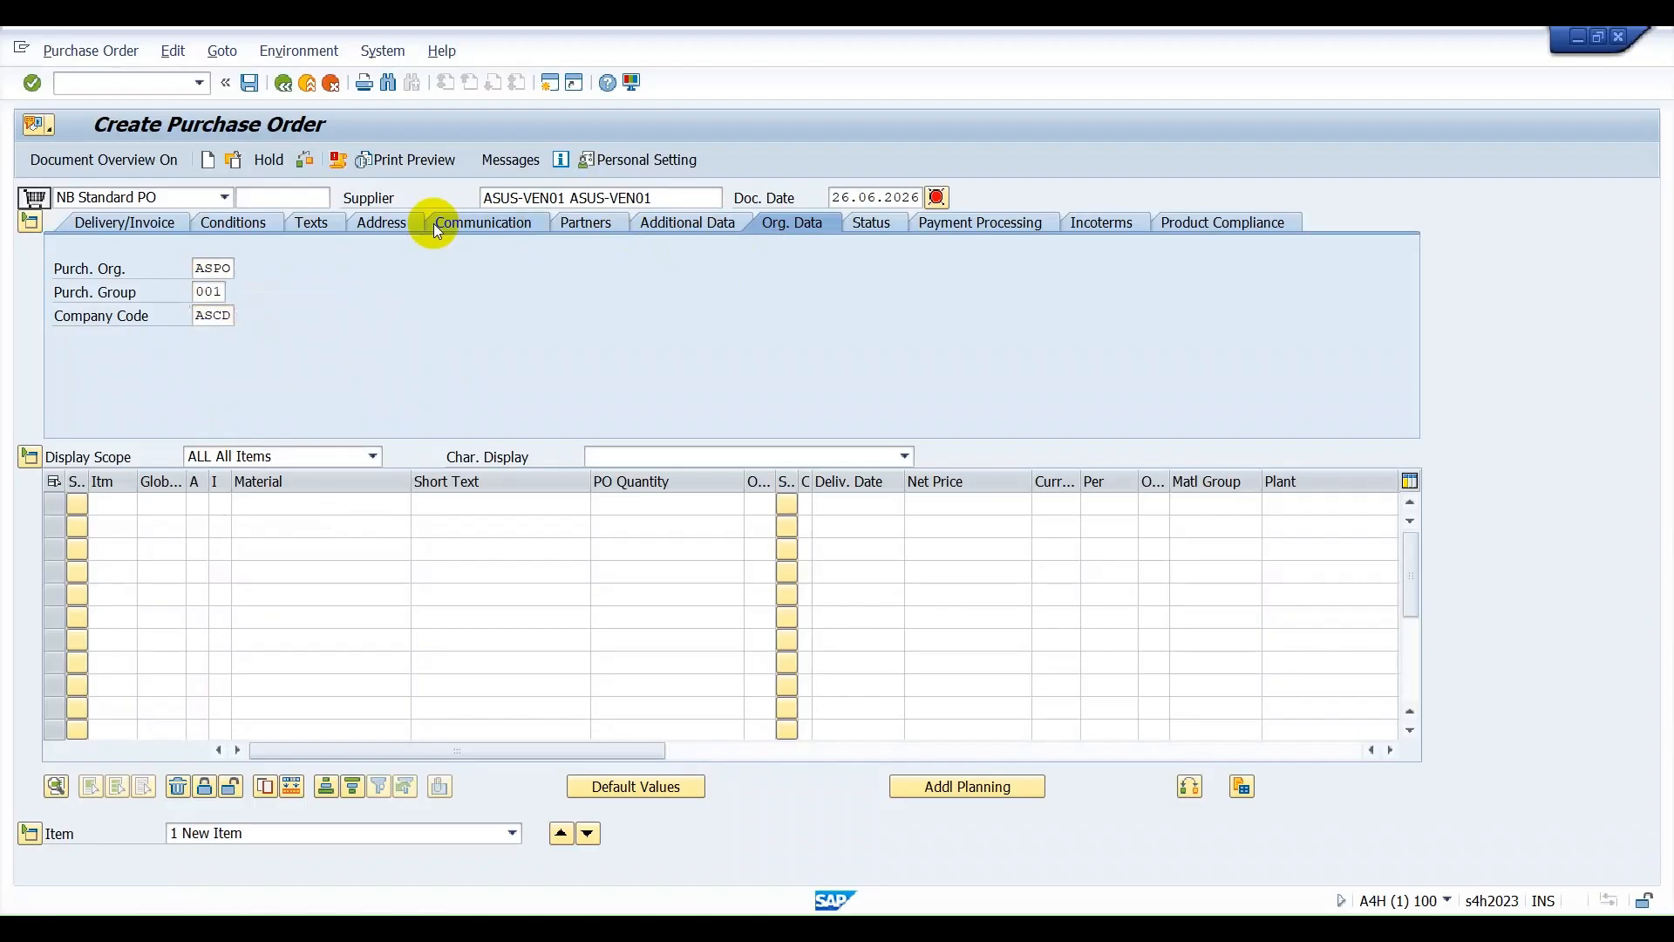
key(Return)
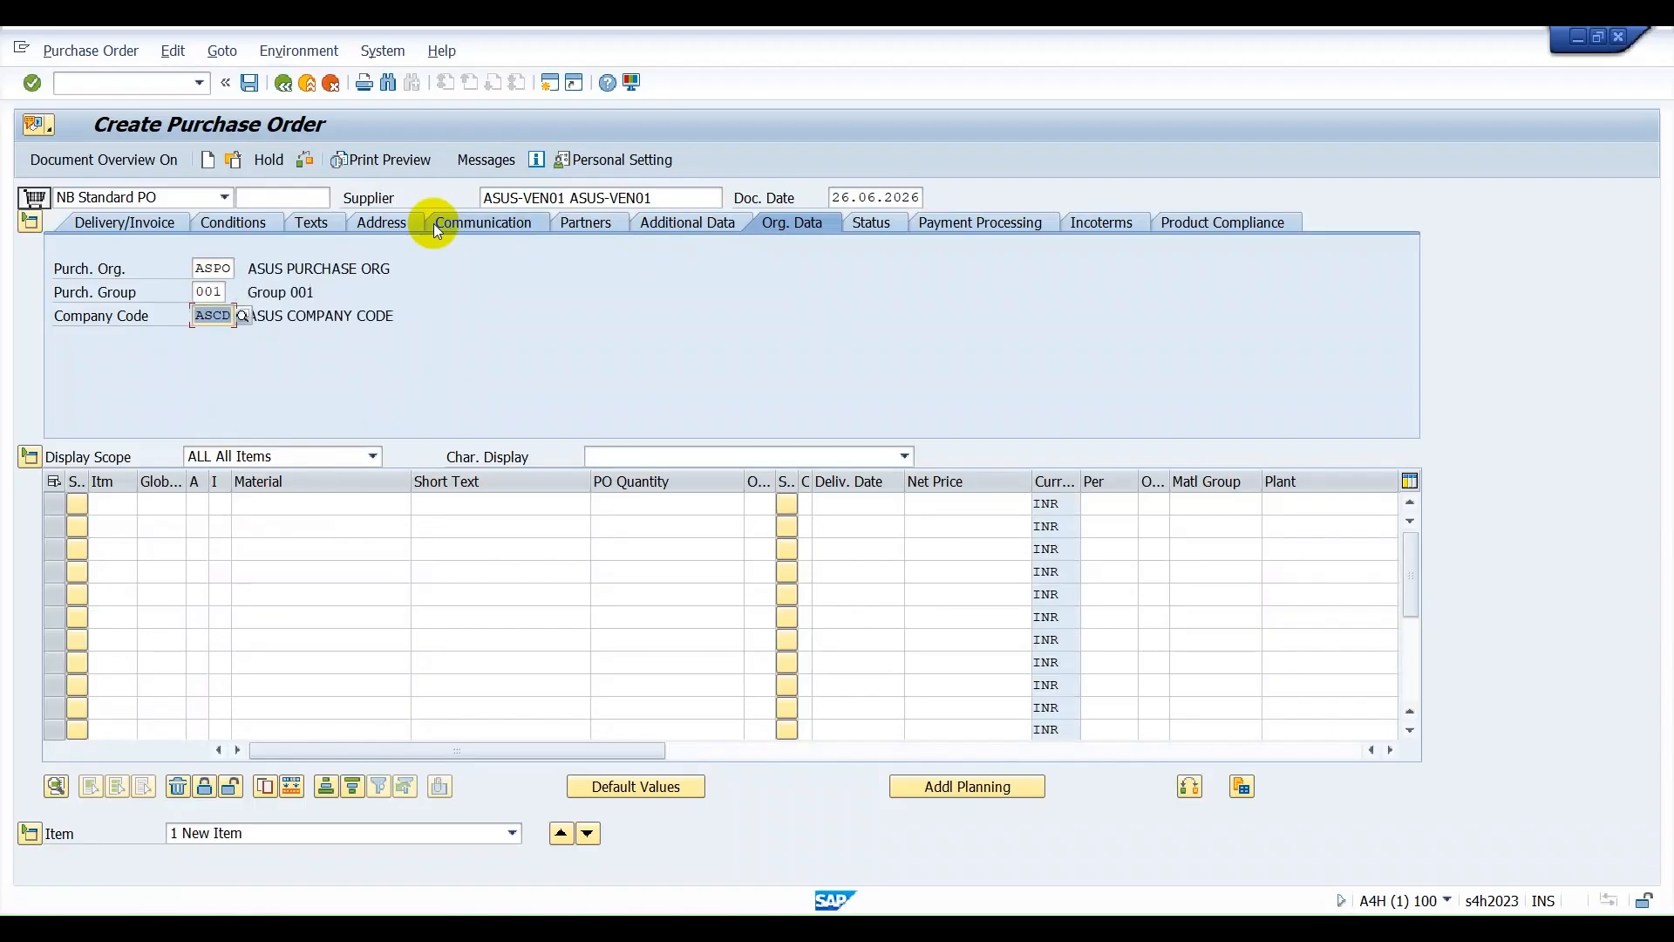
Enter the first order item with material ASUS MOUSE, quantity 5 and plant ASVG.
click(274, 510)
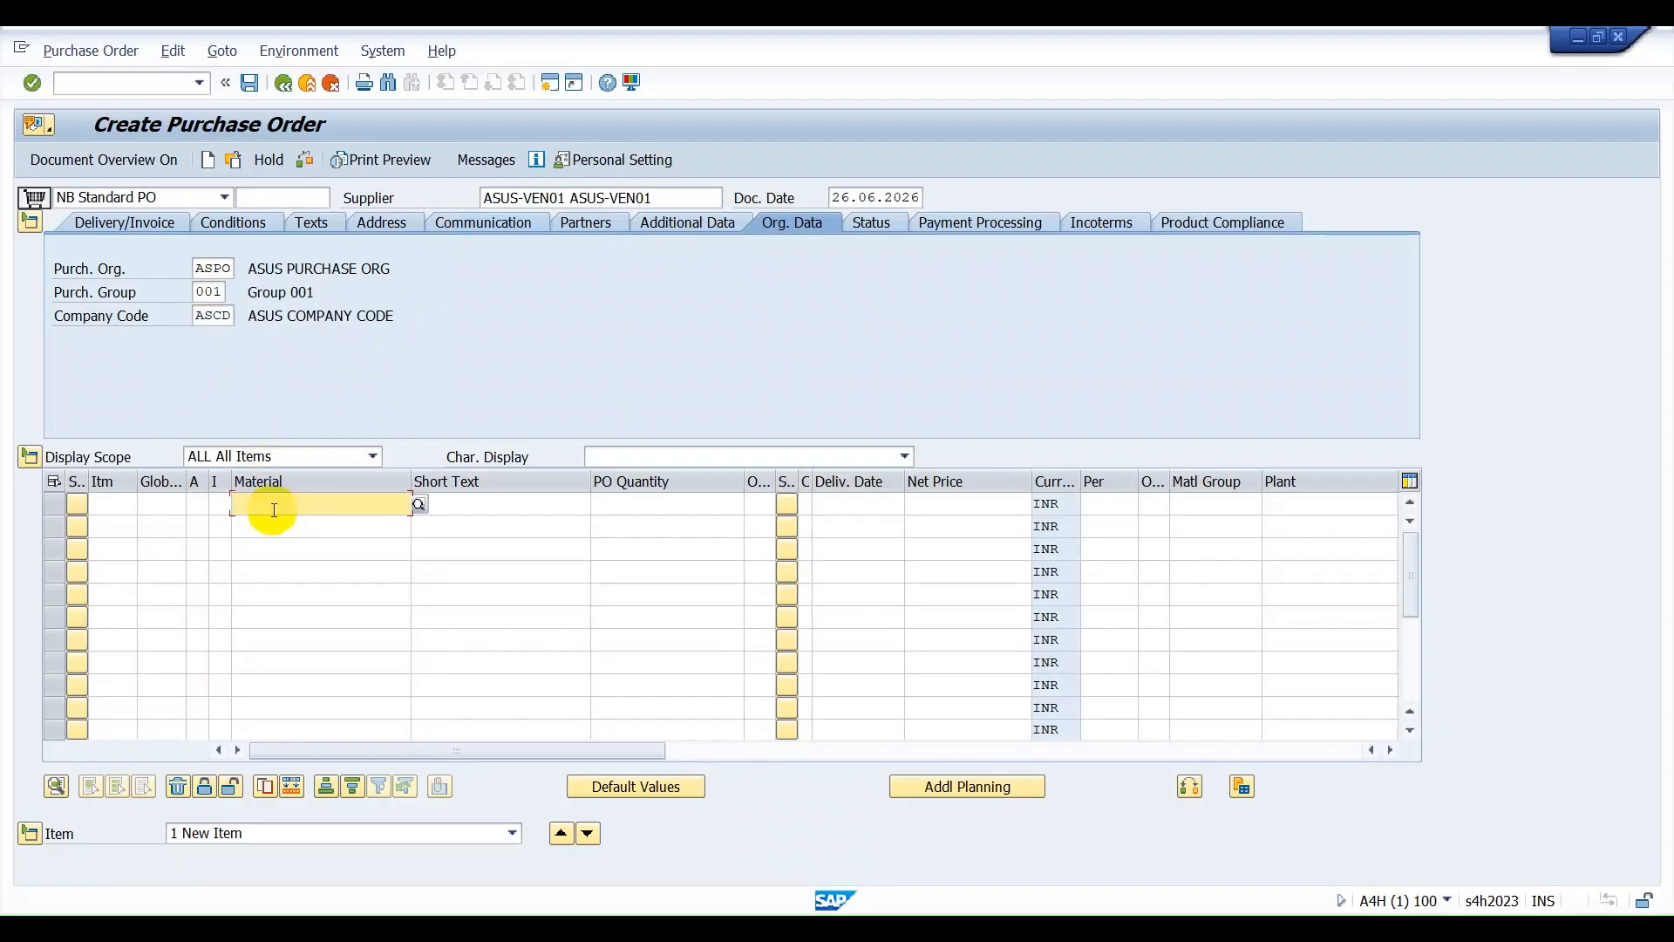
text(ASUS-)
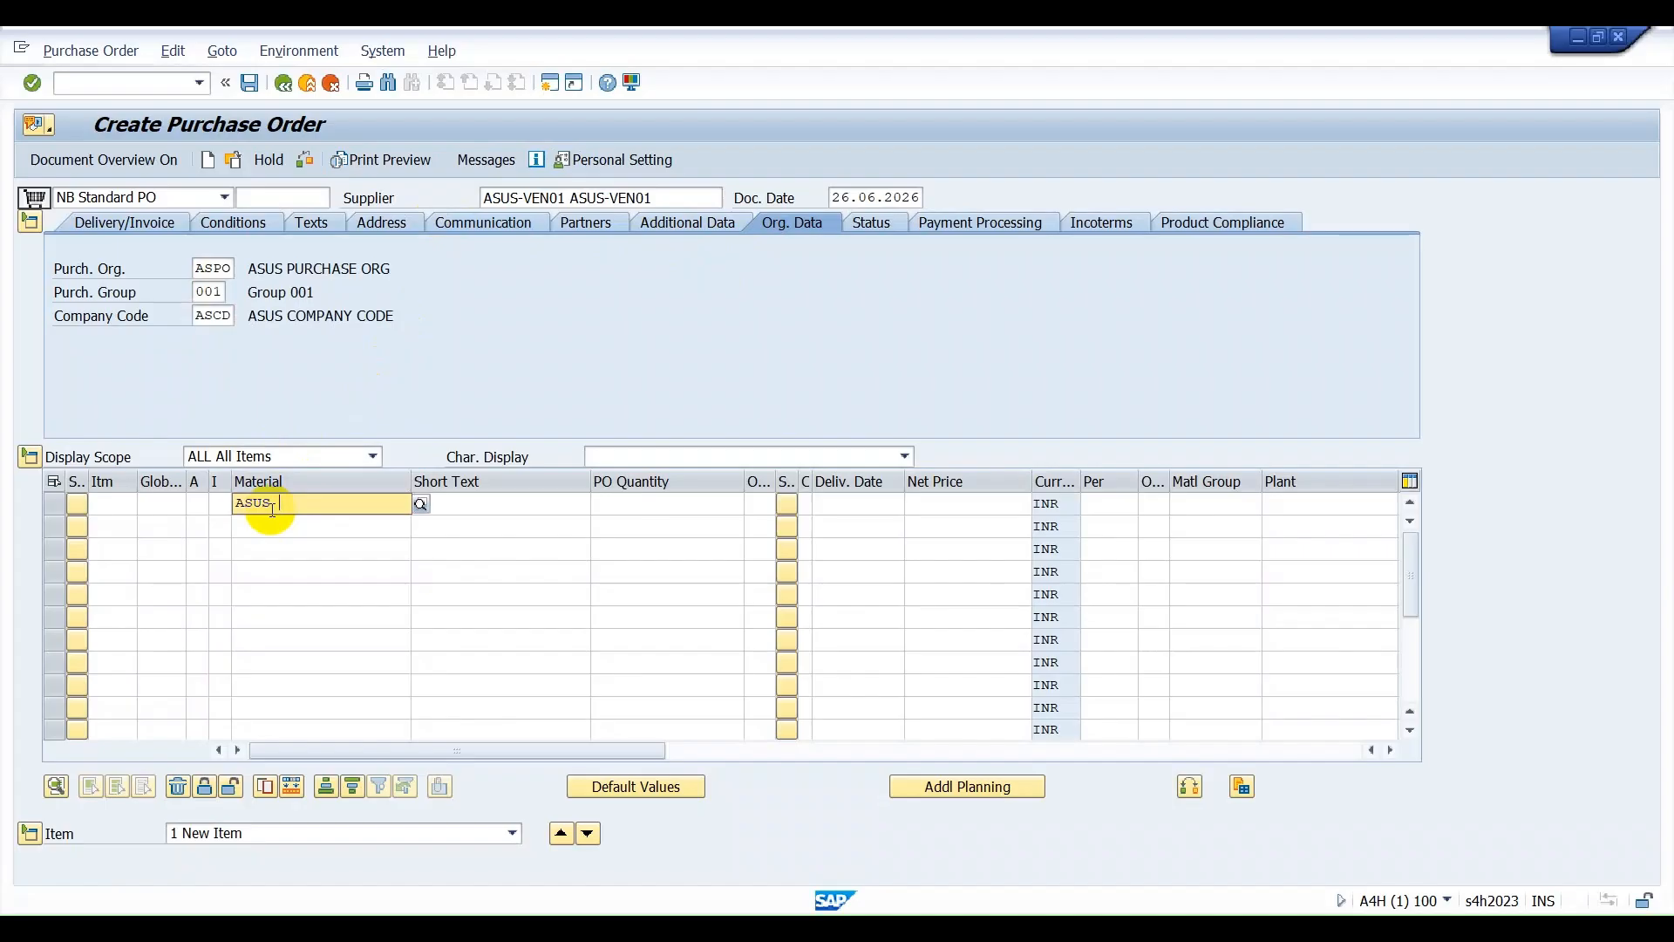
key(Down)
key(Down)
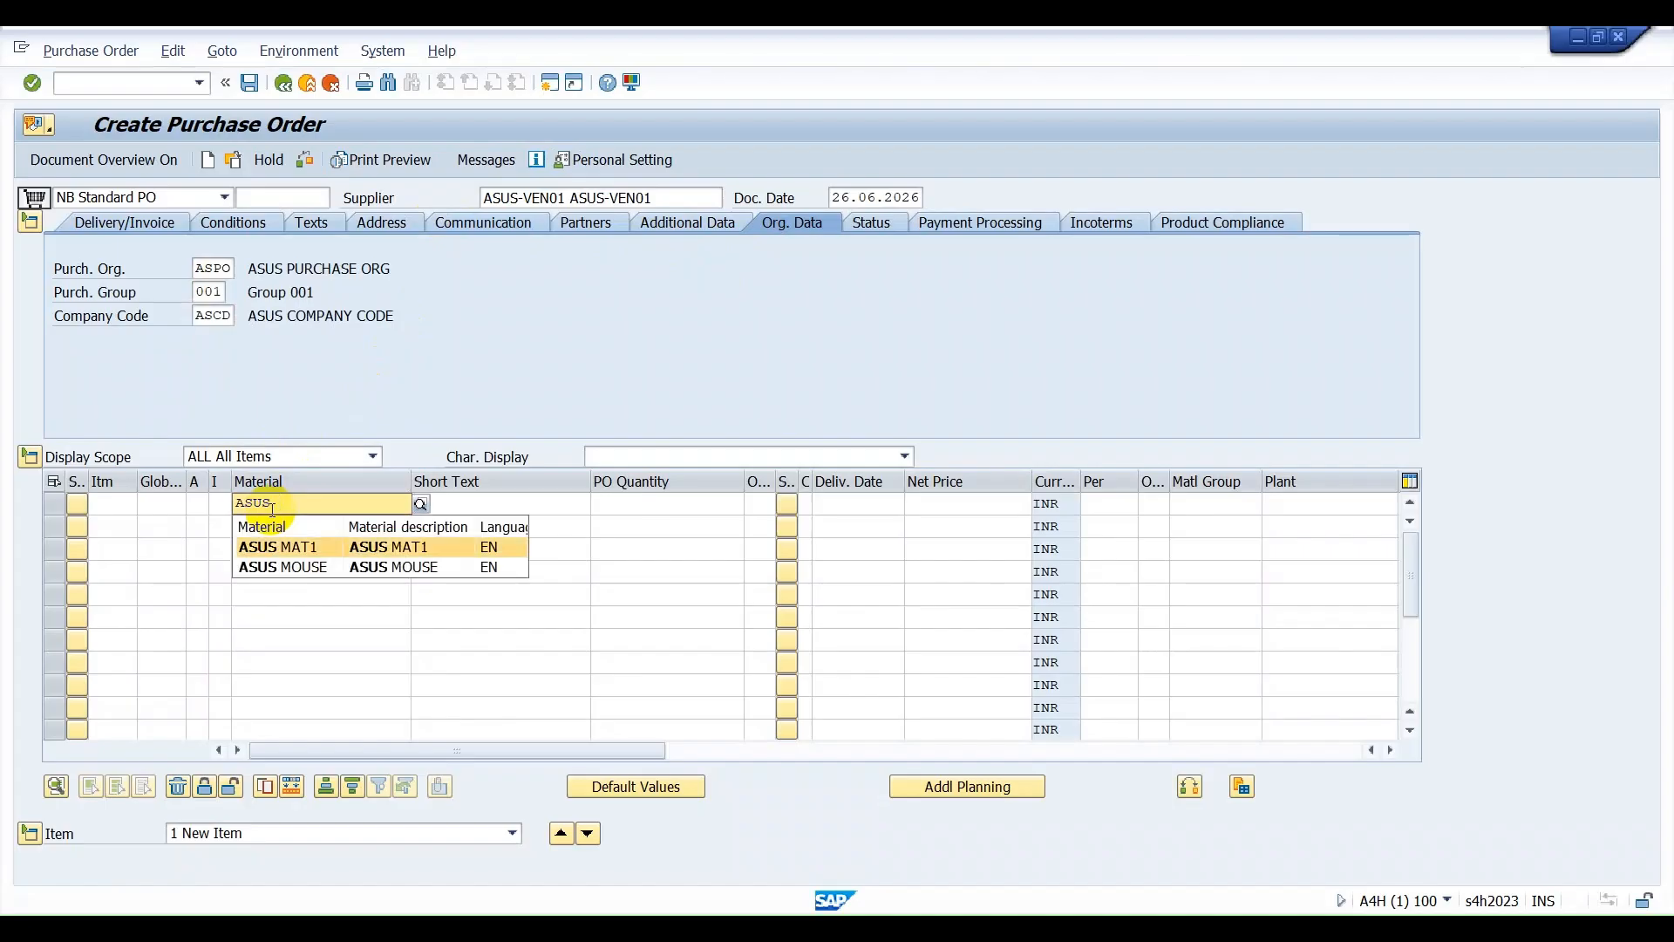
key(Return)
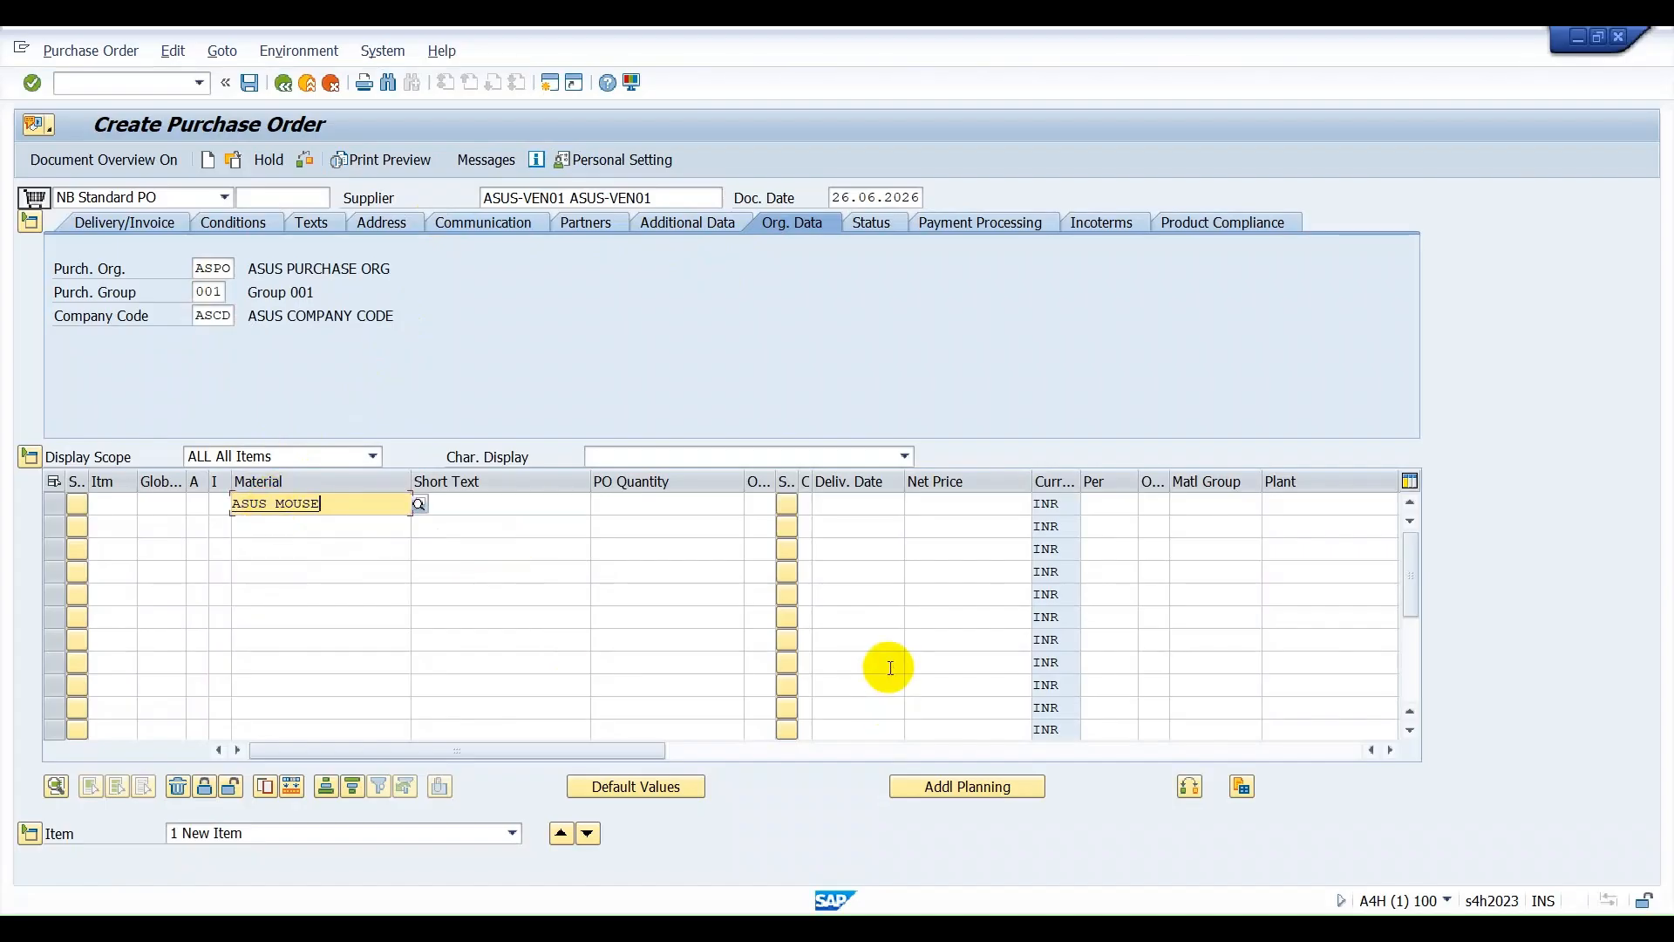
click(697, 501)
text(5)
key(Return)
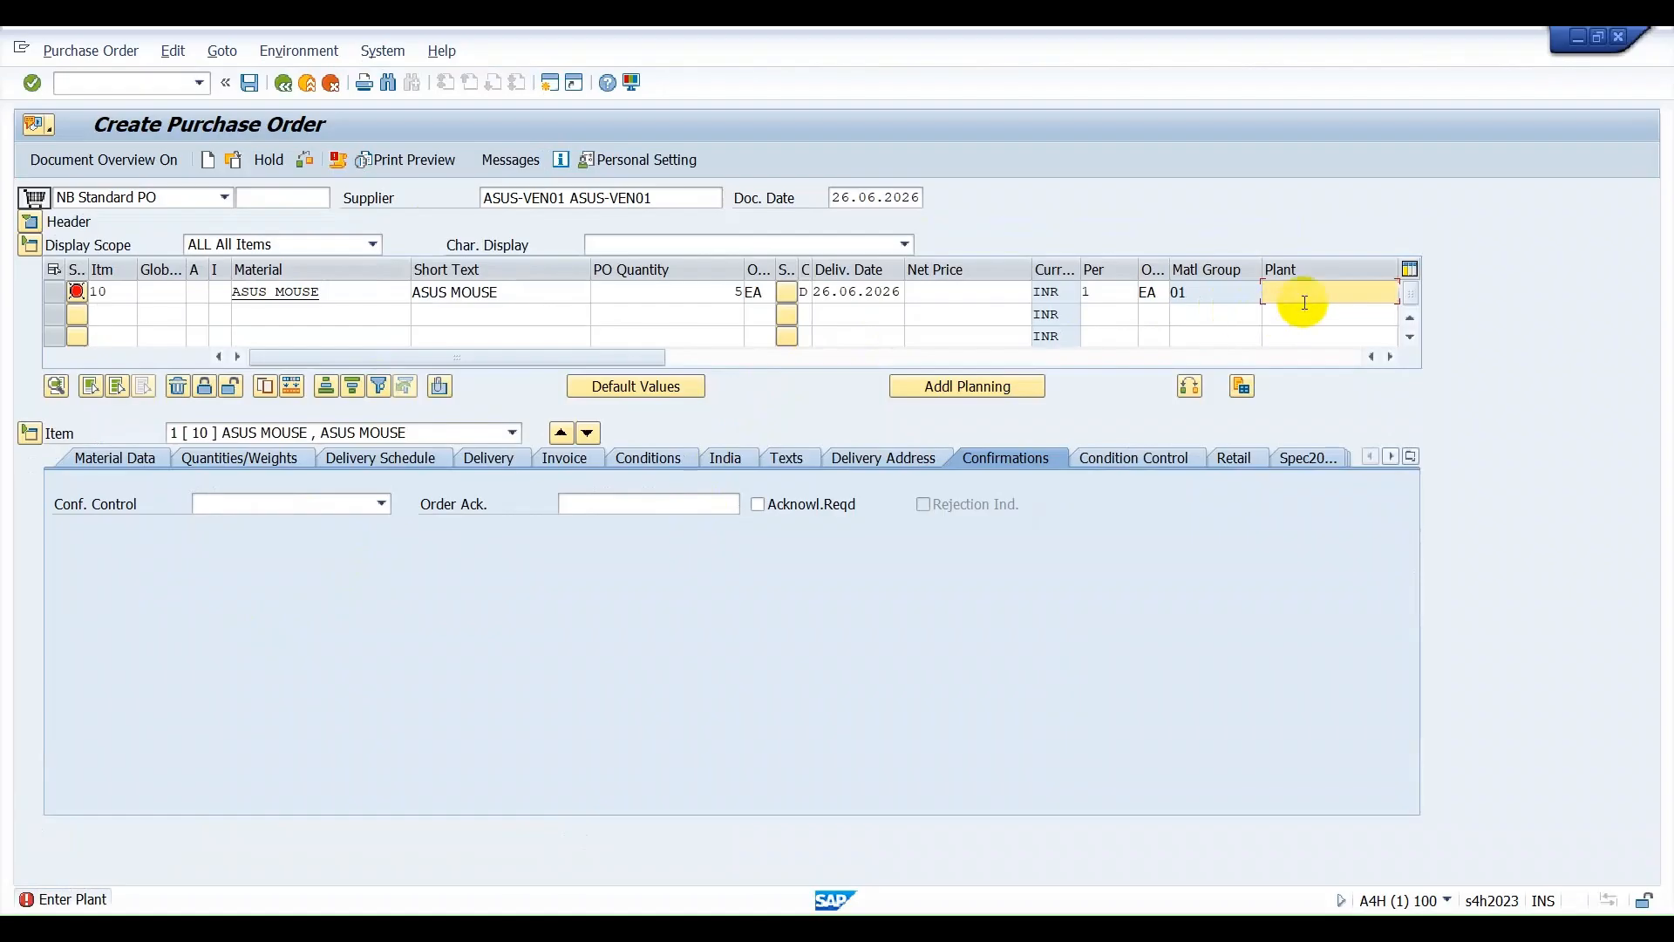
text(ASVG)
key(Return)
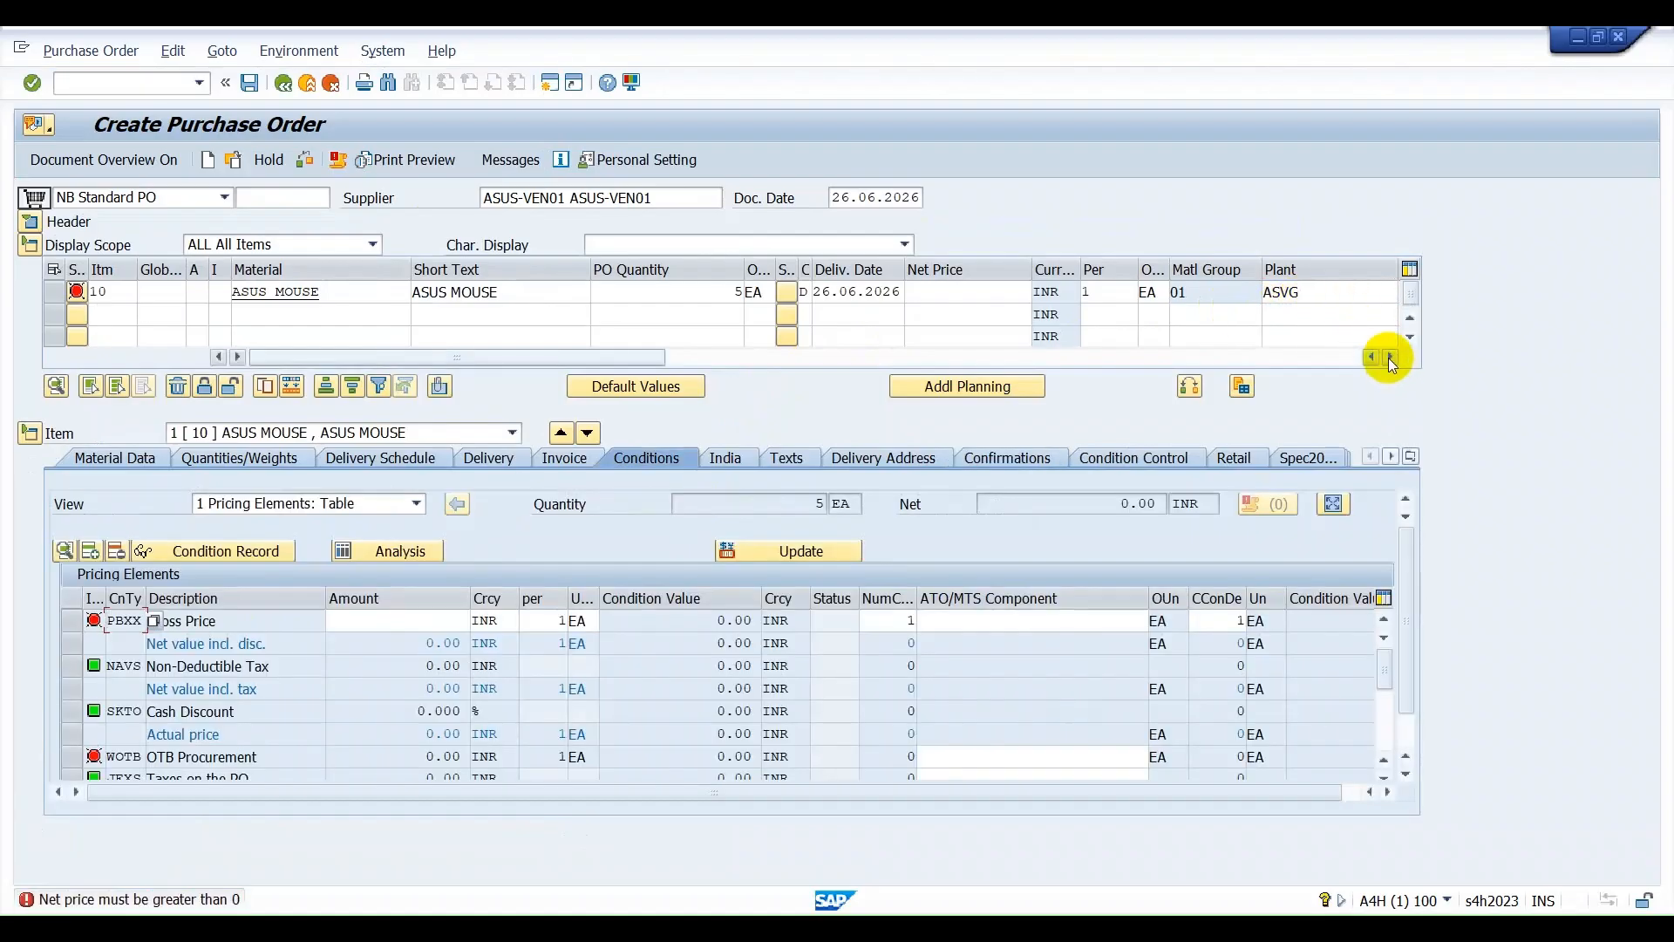
Set the ASUS MOUSE item's storage location to ROD and its net price to 100 INR.
click(1390, 358)
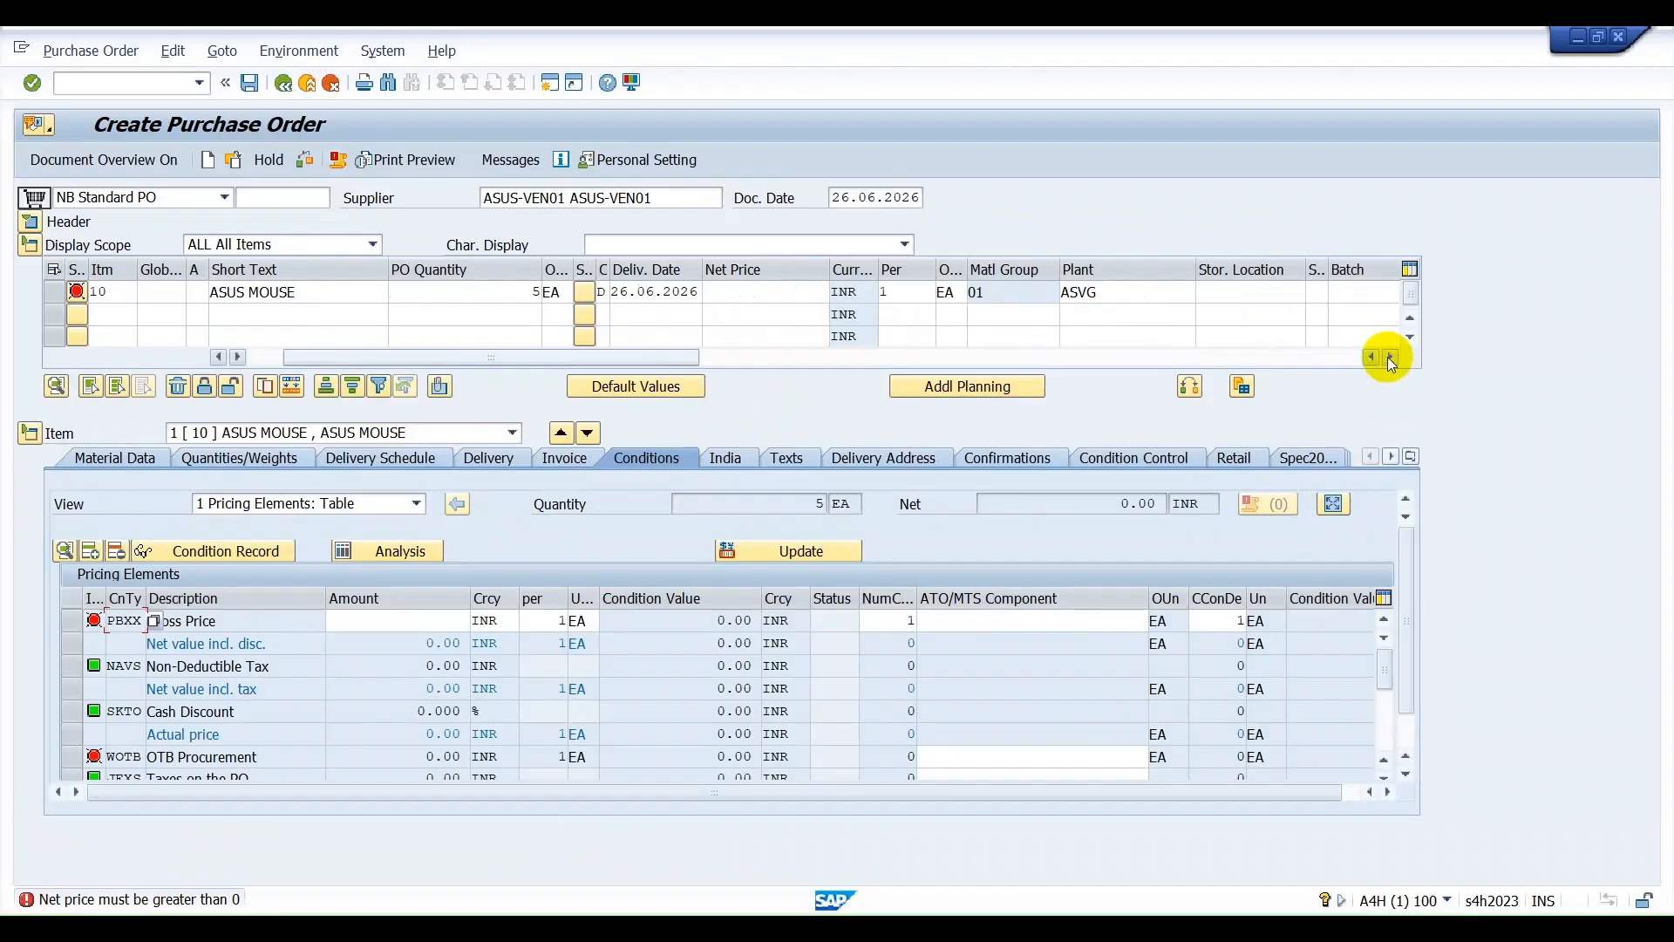
click(1237, 296)
text(ROD)
key(Return)
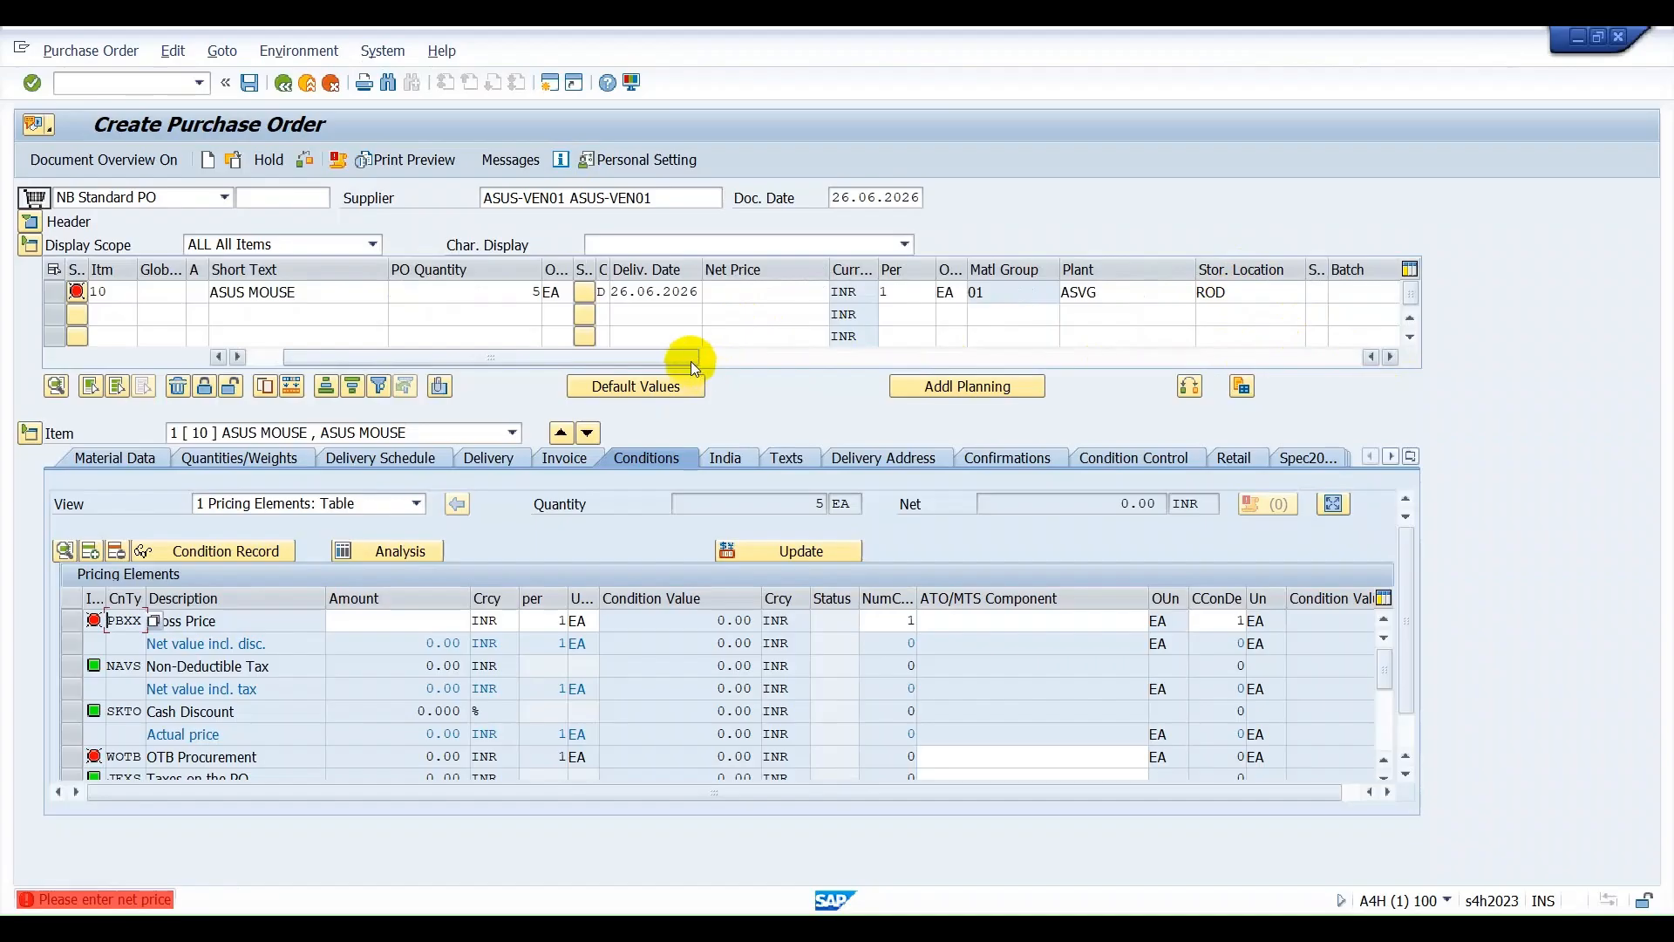
drag(661, 359, 629, 359)
click(980, 295)
text(100)
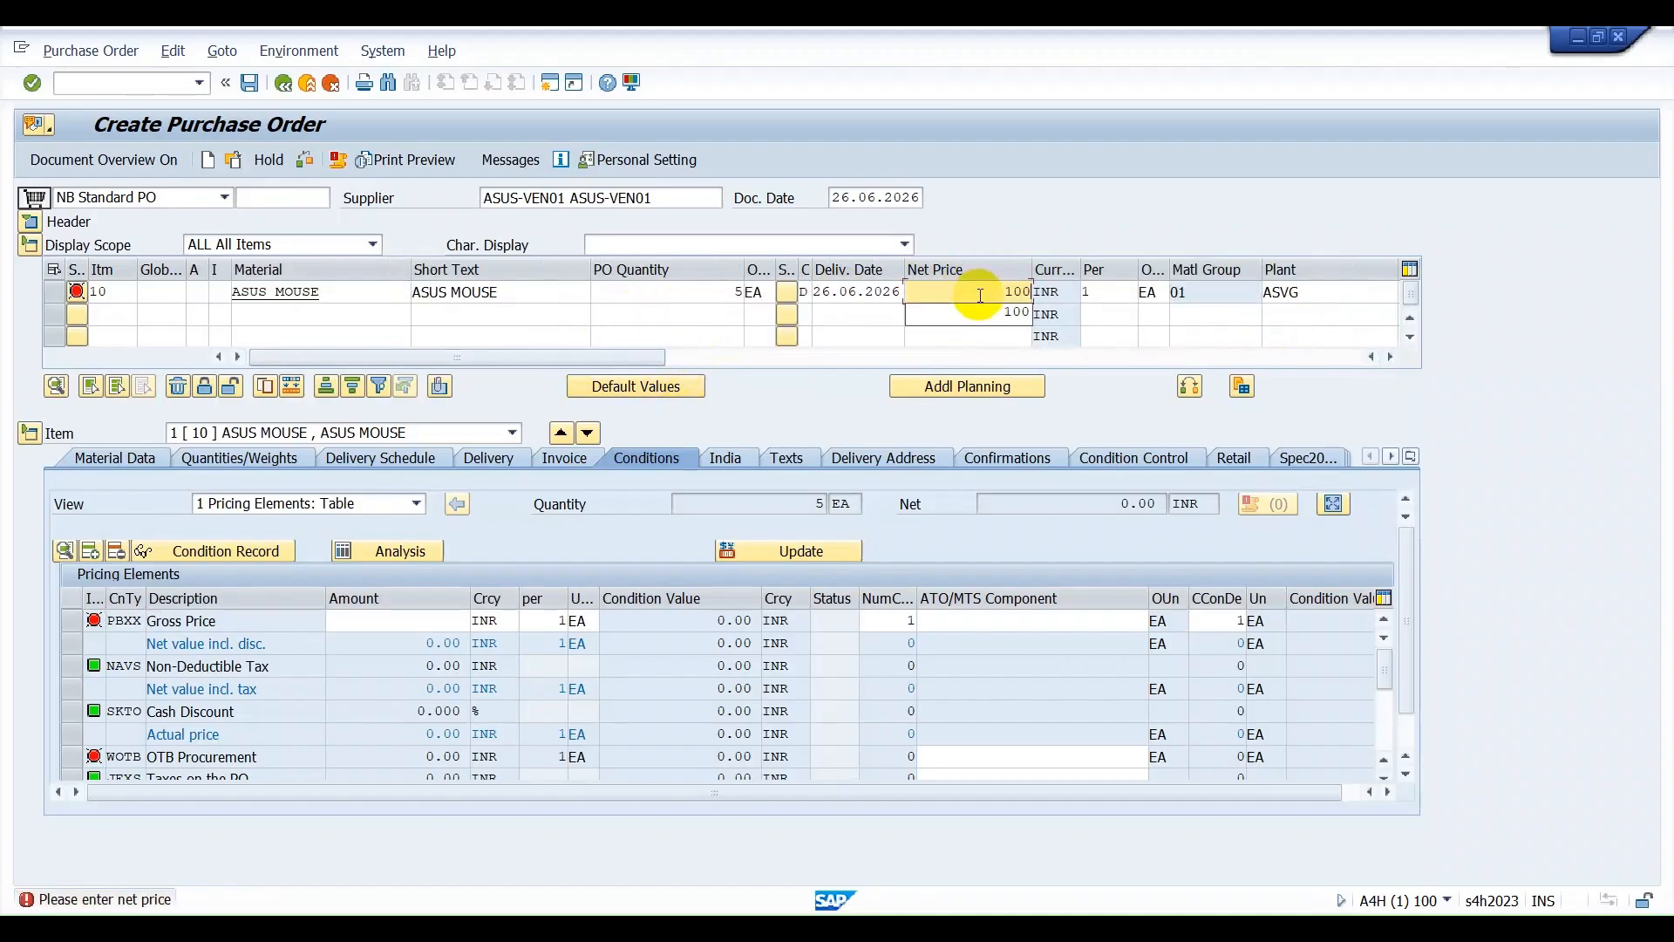
key(Return)
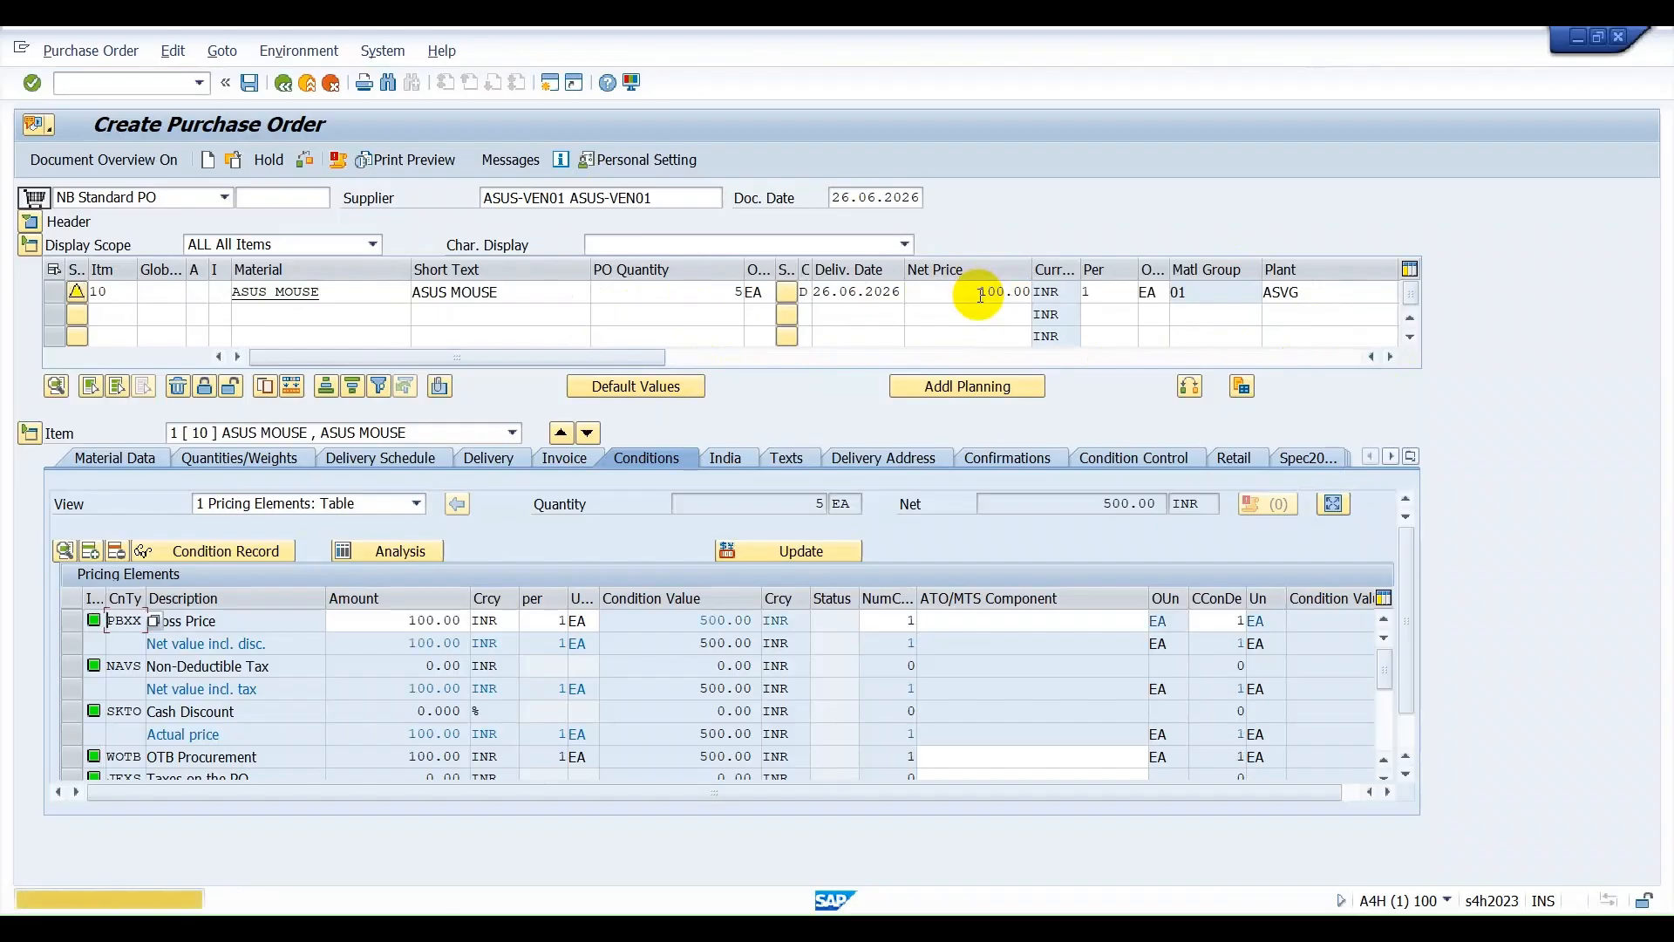
Set the item's confirmation control to 0004 Inbound Delivery and save the purchase order despite the system messages.
click(1017, 459)
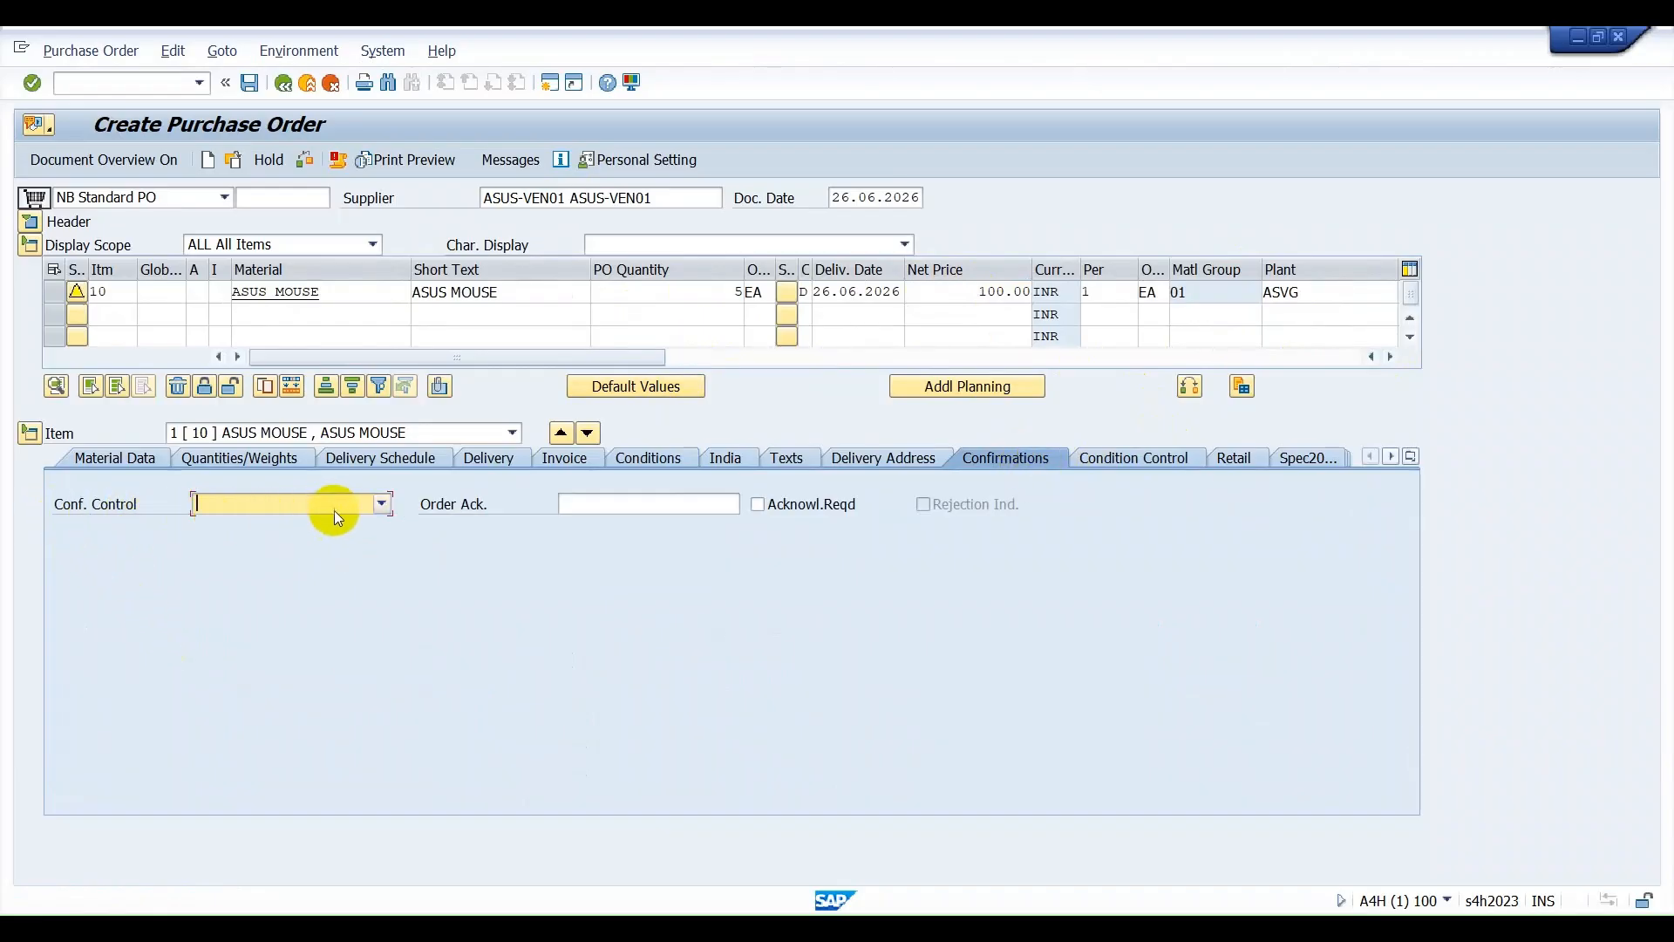
click(381, 504)
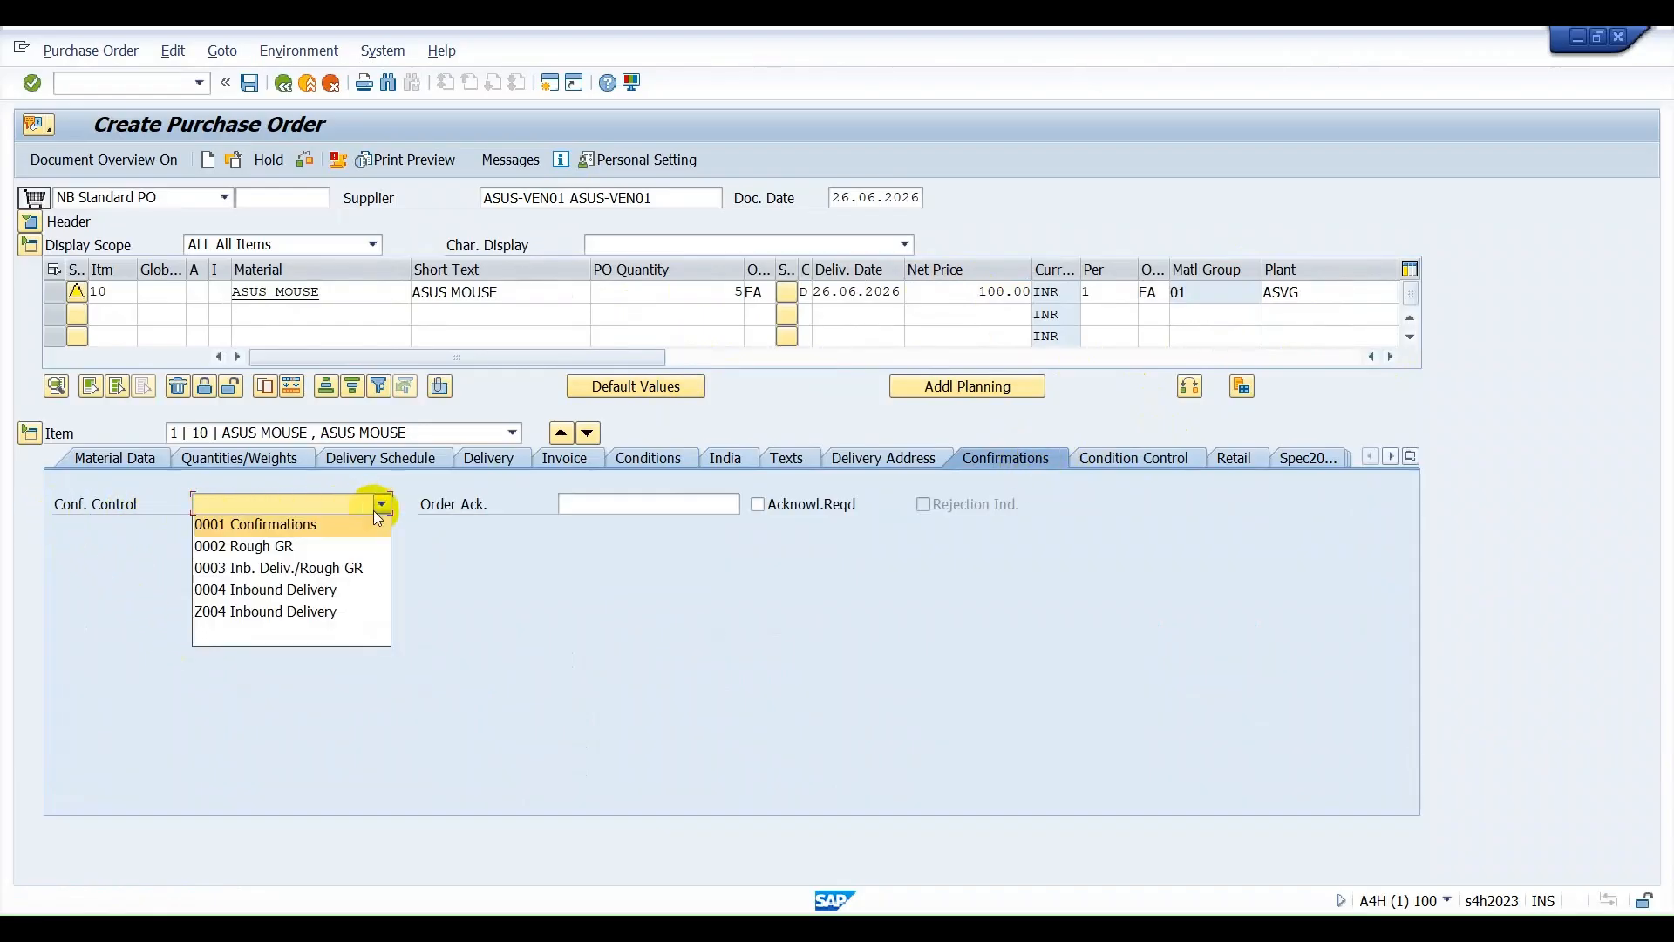
click(290, 593)
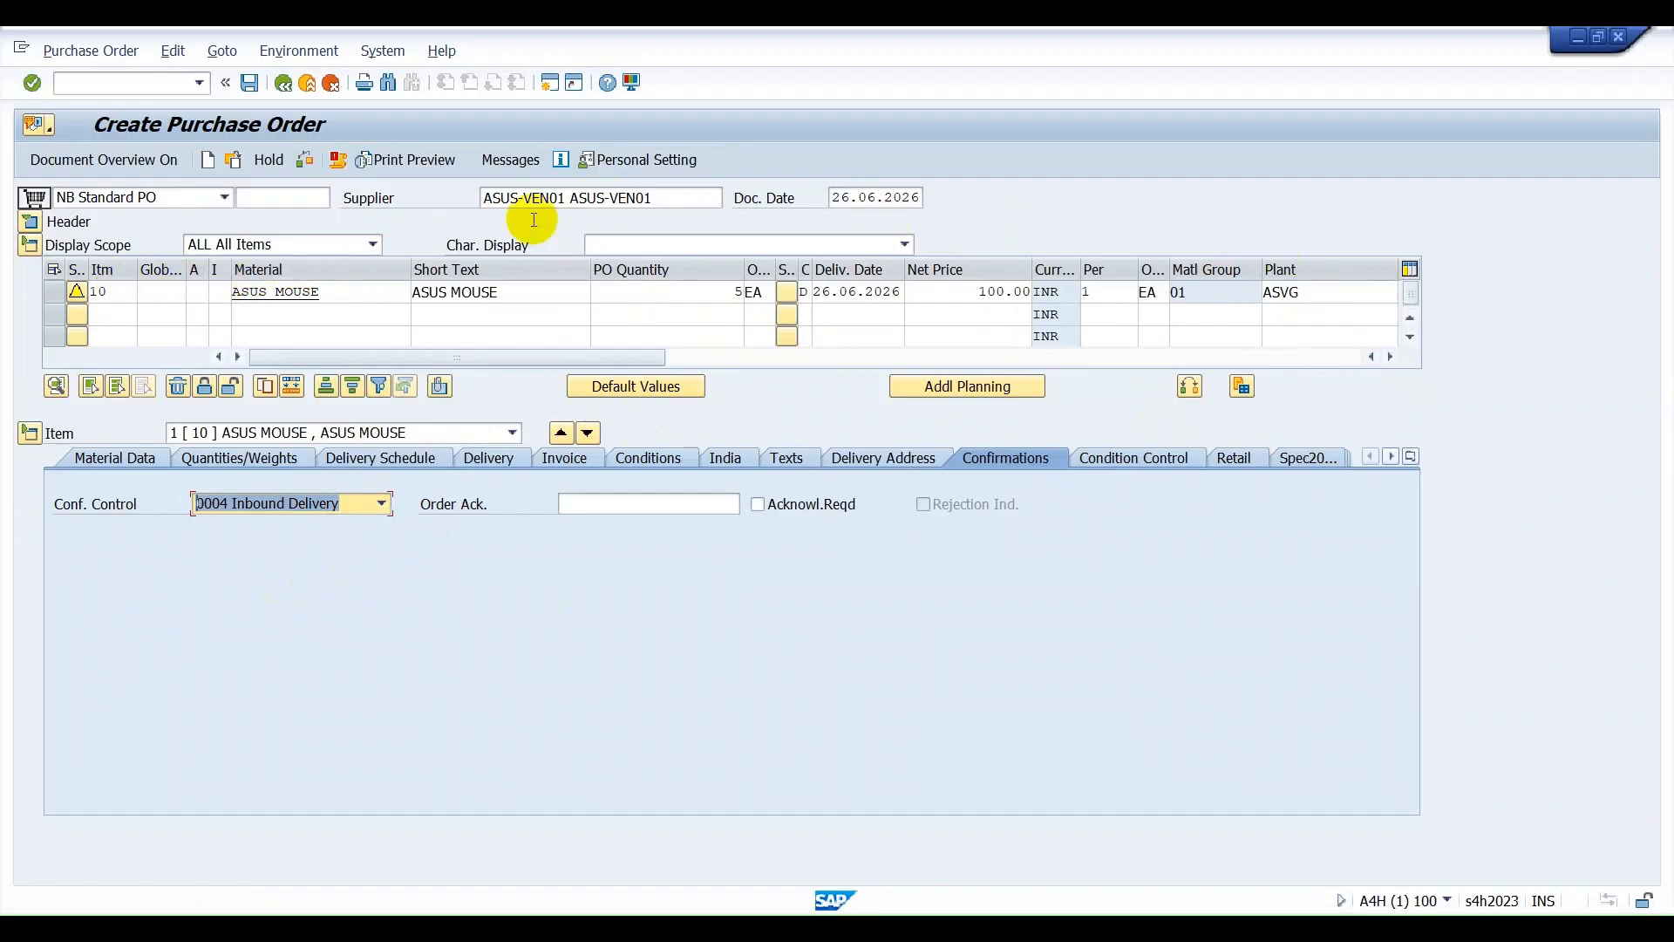
click(246, 83)
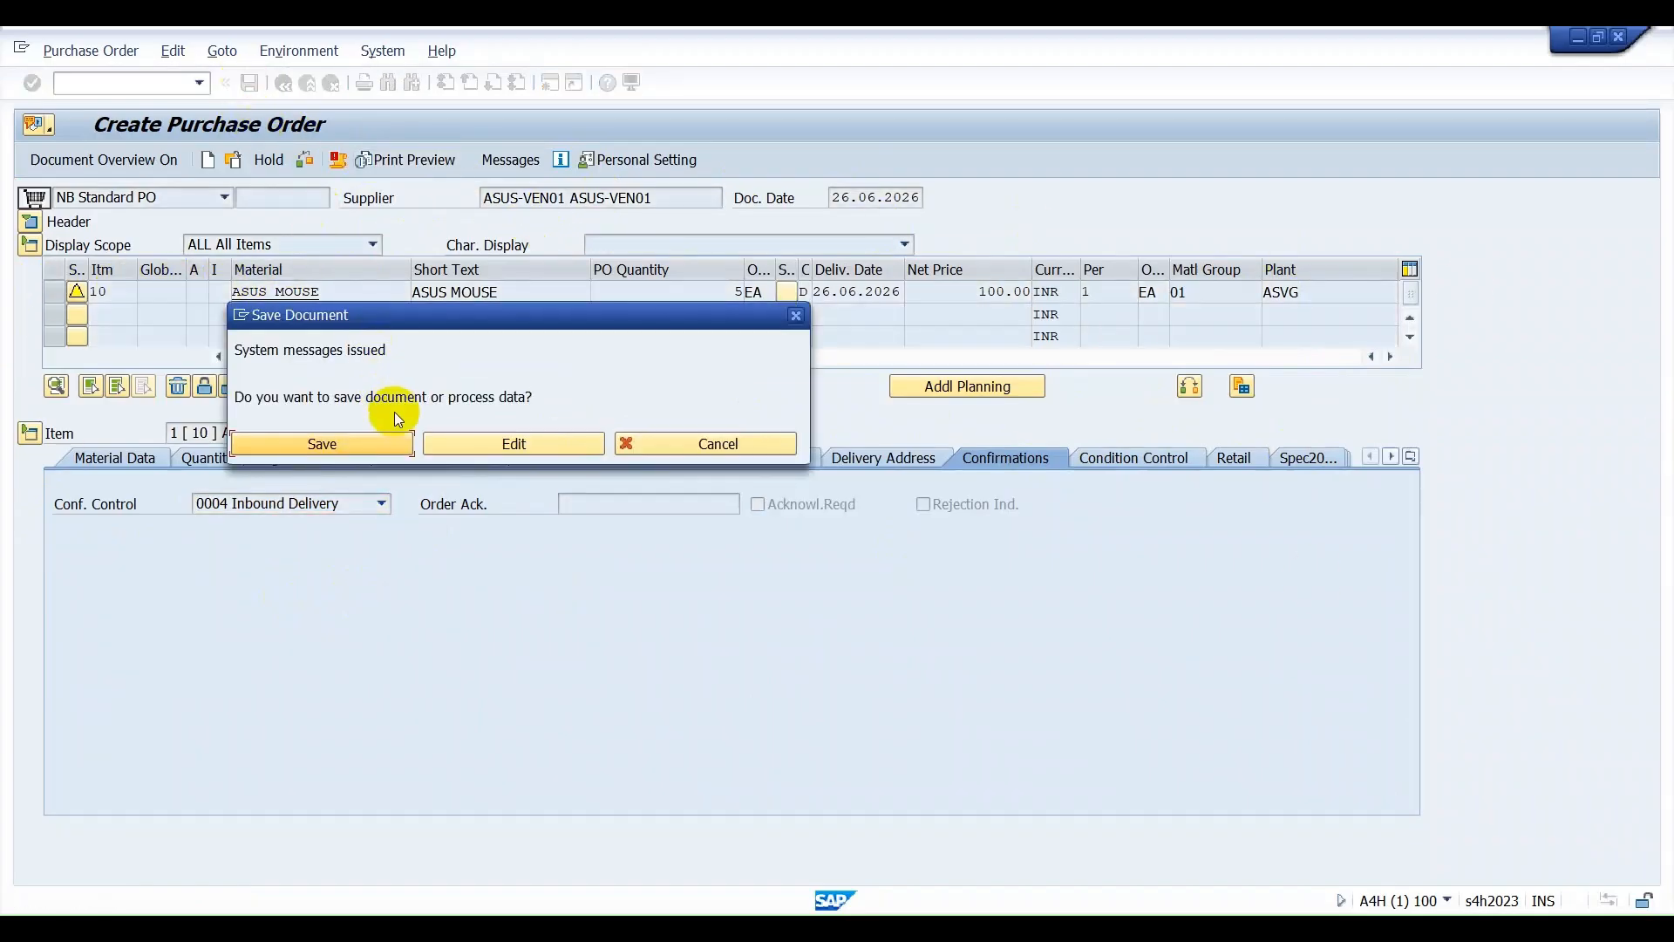
click(364, 438)
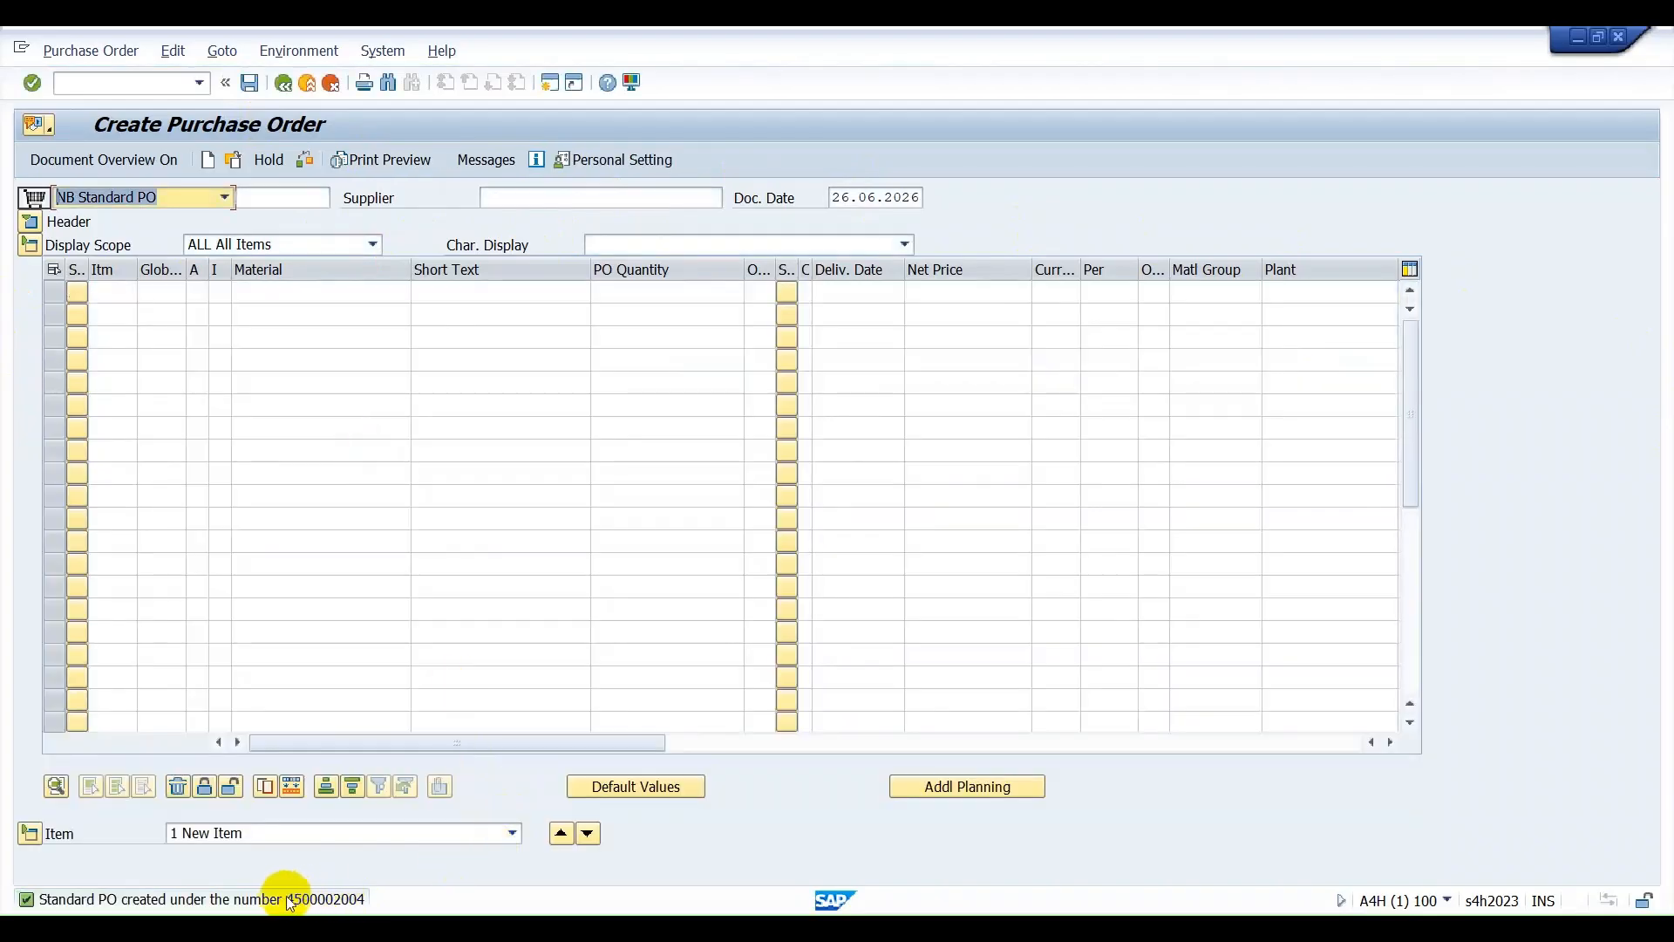
Copy the new purchase order's number from the details of the creation message.
double_click(322, 903)
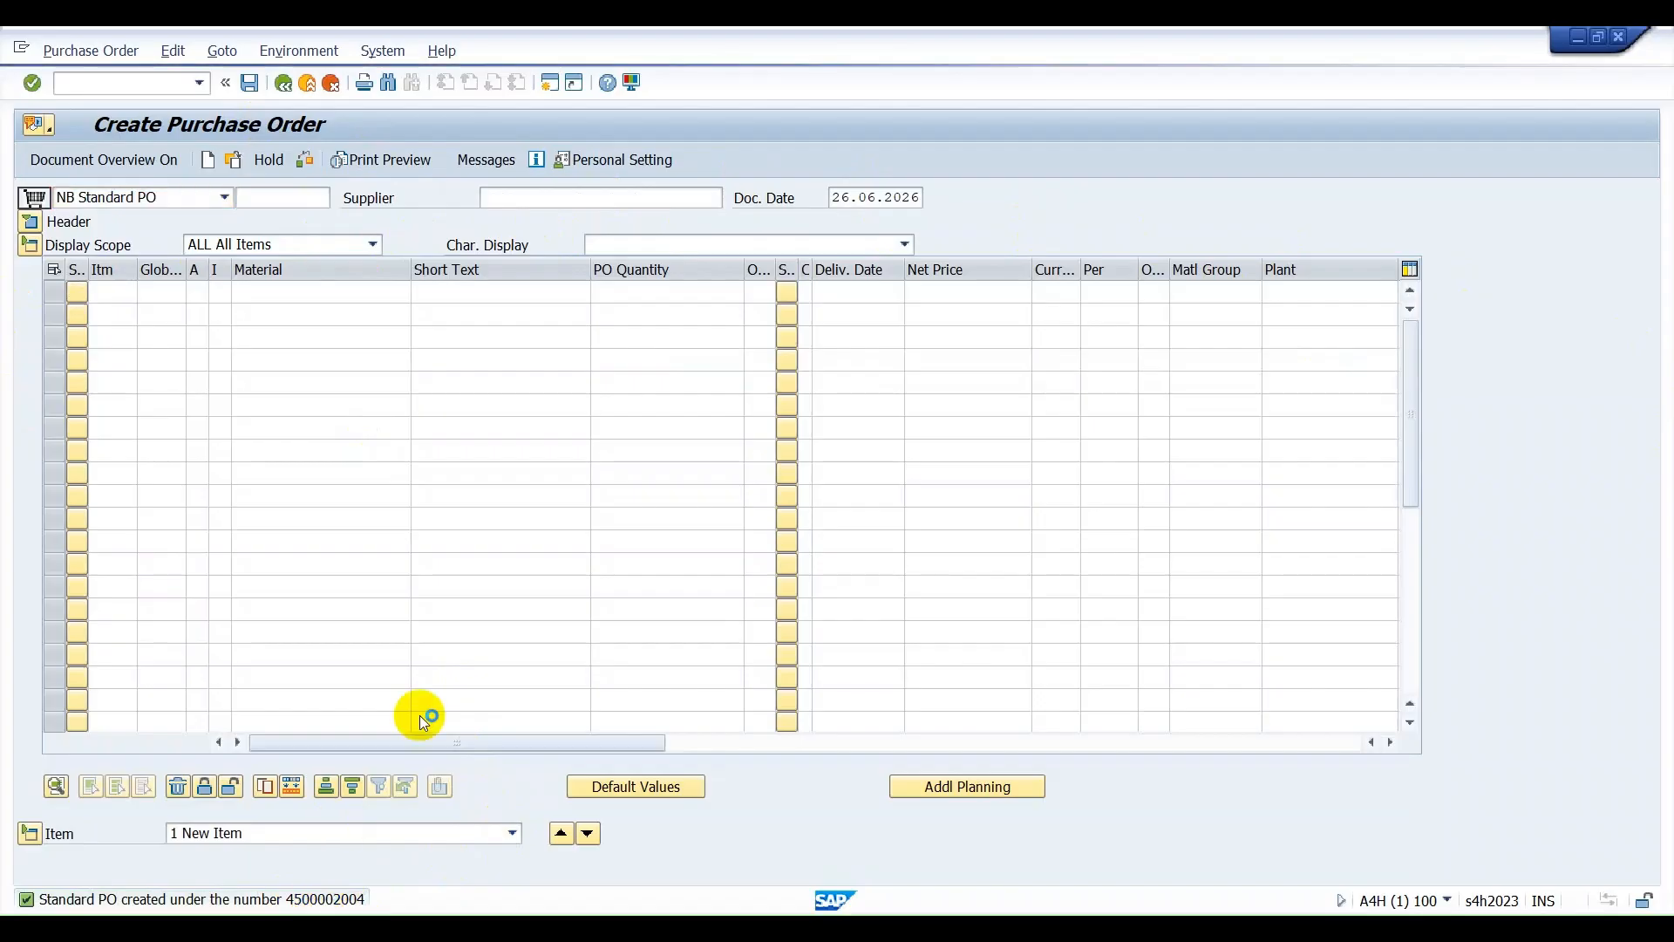
drag(641, 374, 765, 374)
key(ctrl+c)
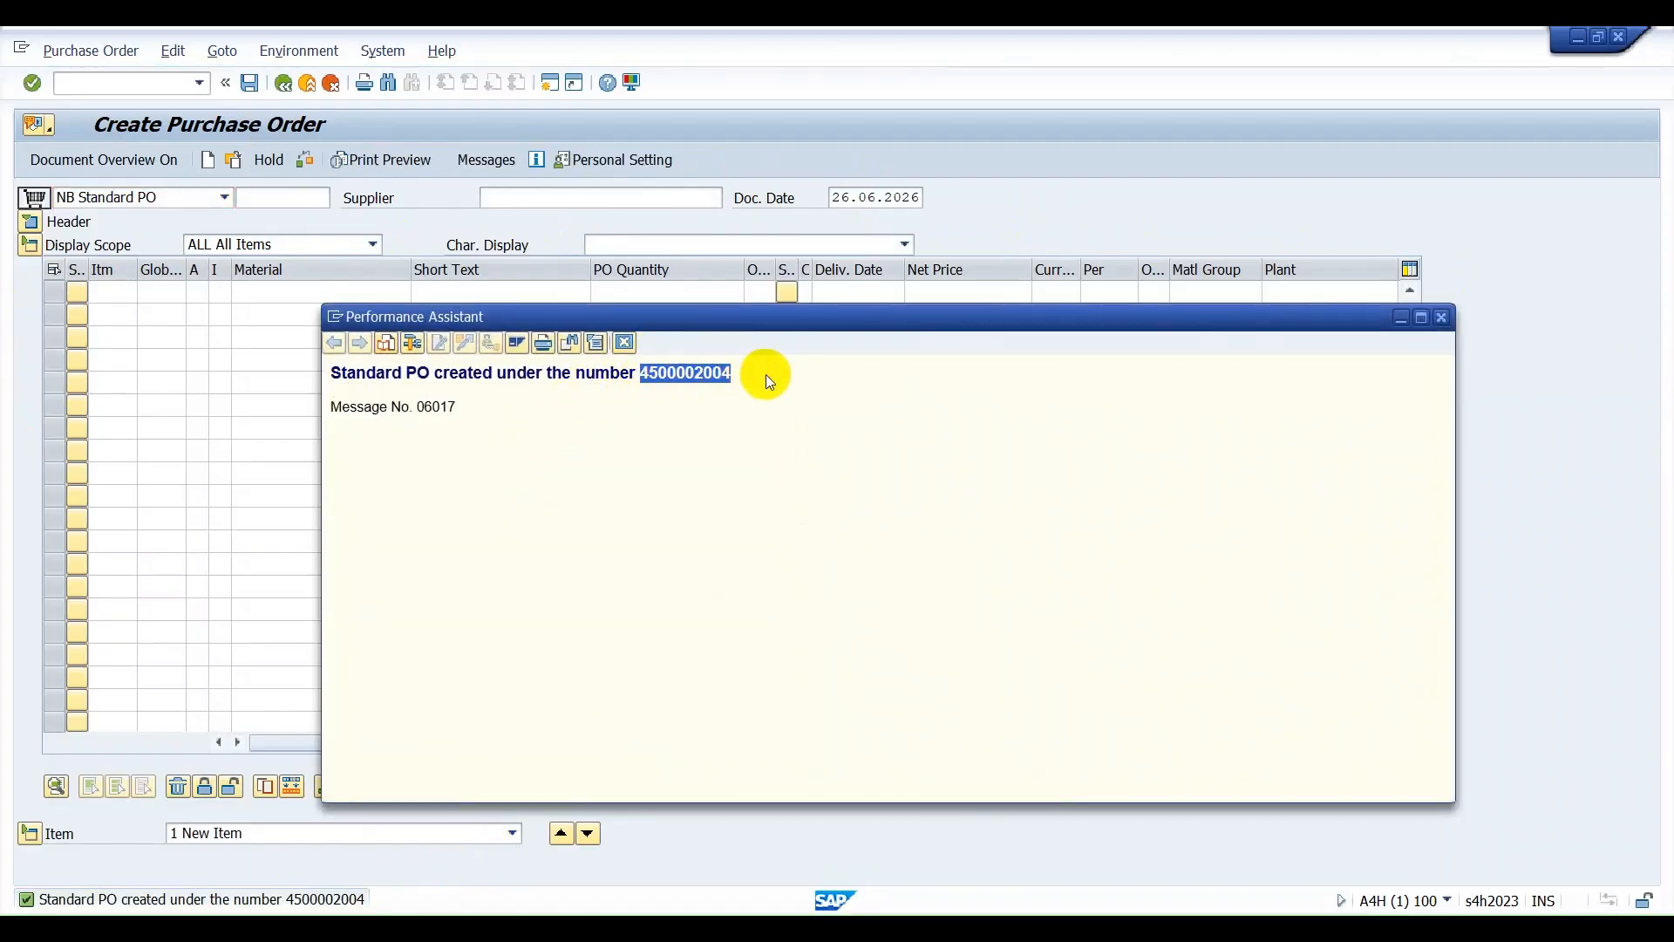
click(626, 345)
Leave the order creation screen and open purchase order release through transaction ME29N.
click(84, 87)
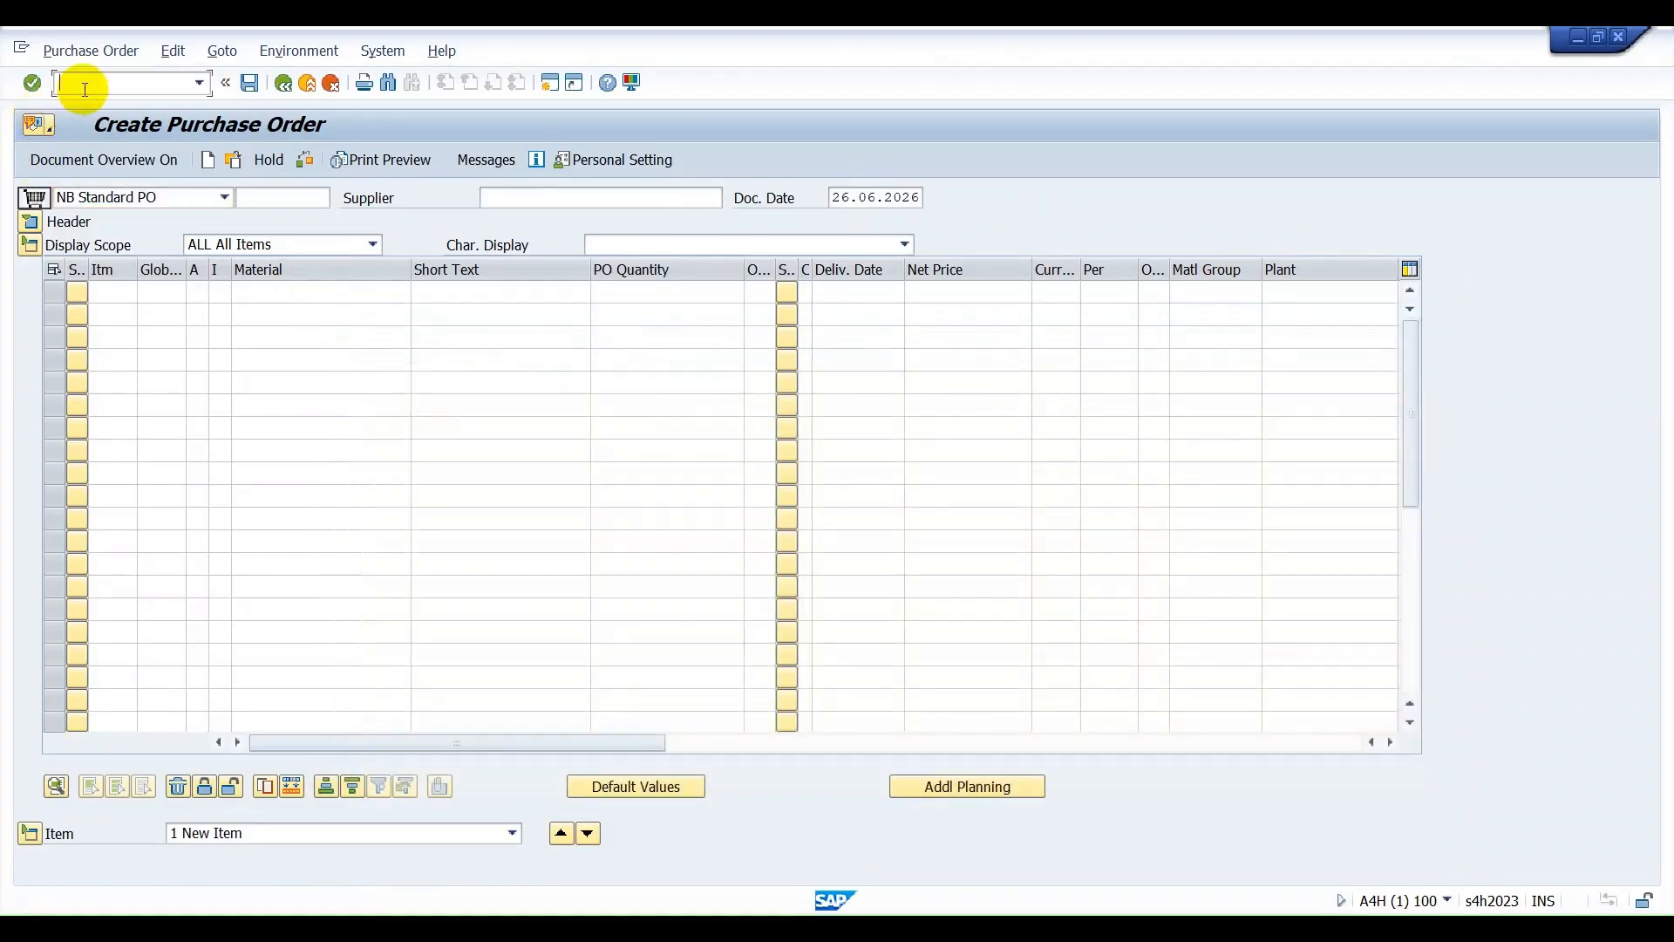
text(/N)
key(Return)
text(ME29N)
key(Return)
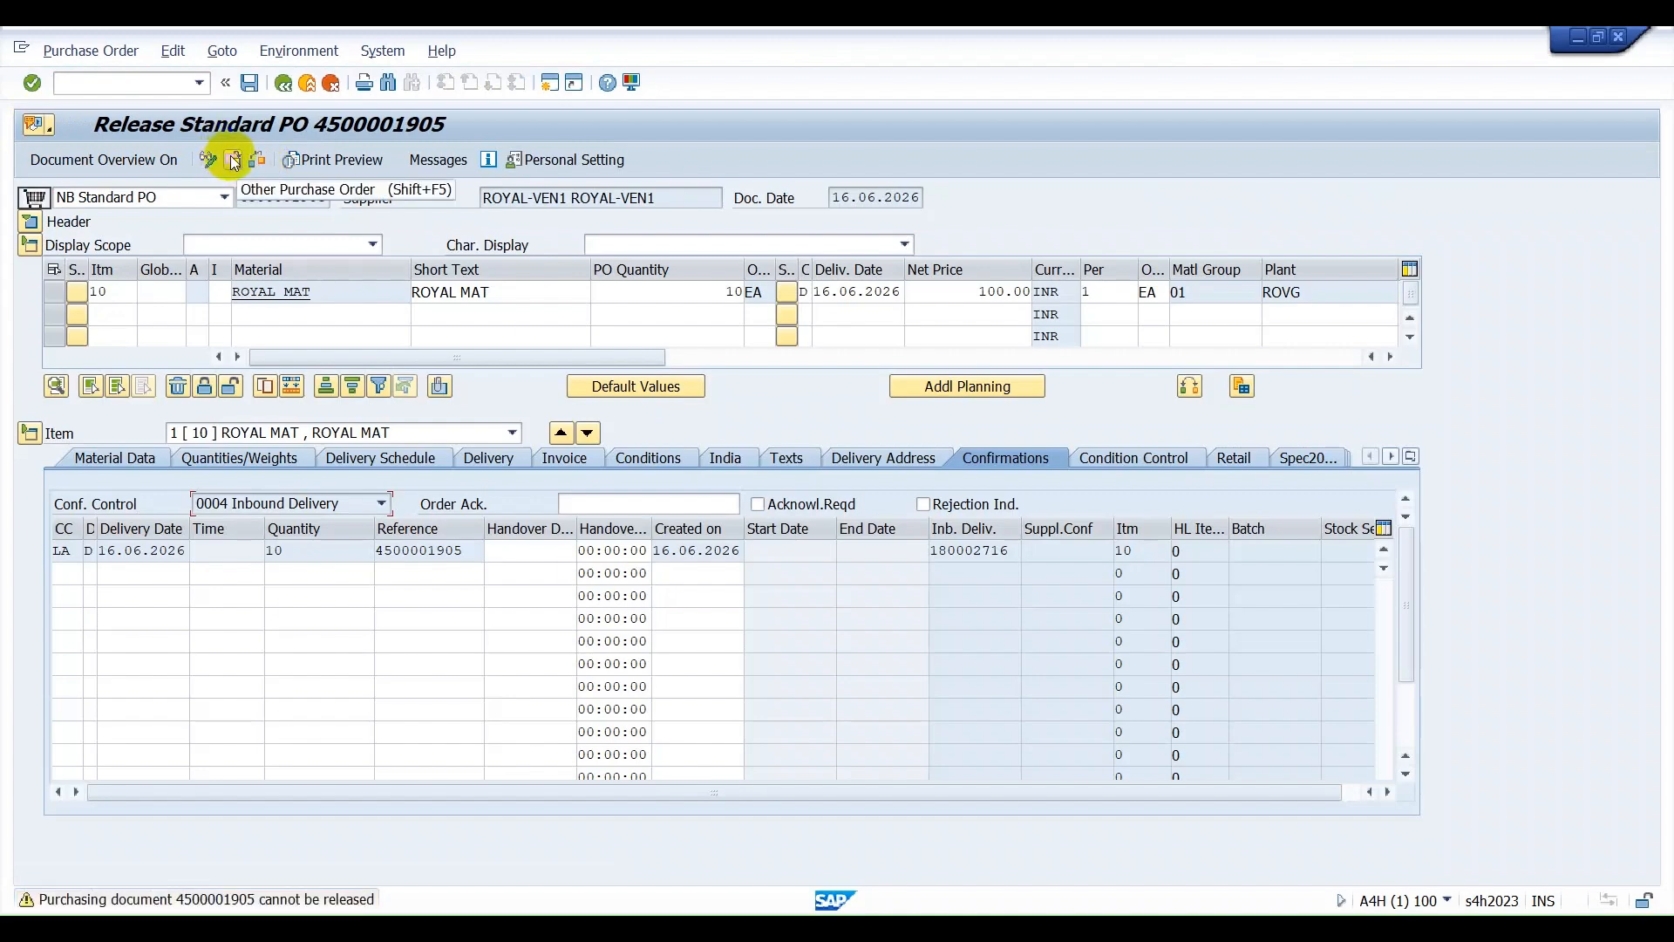
Load the newly created ASUS MOUSE purchase order for release using its copied number.
click(234, 161)
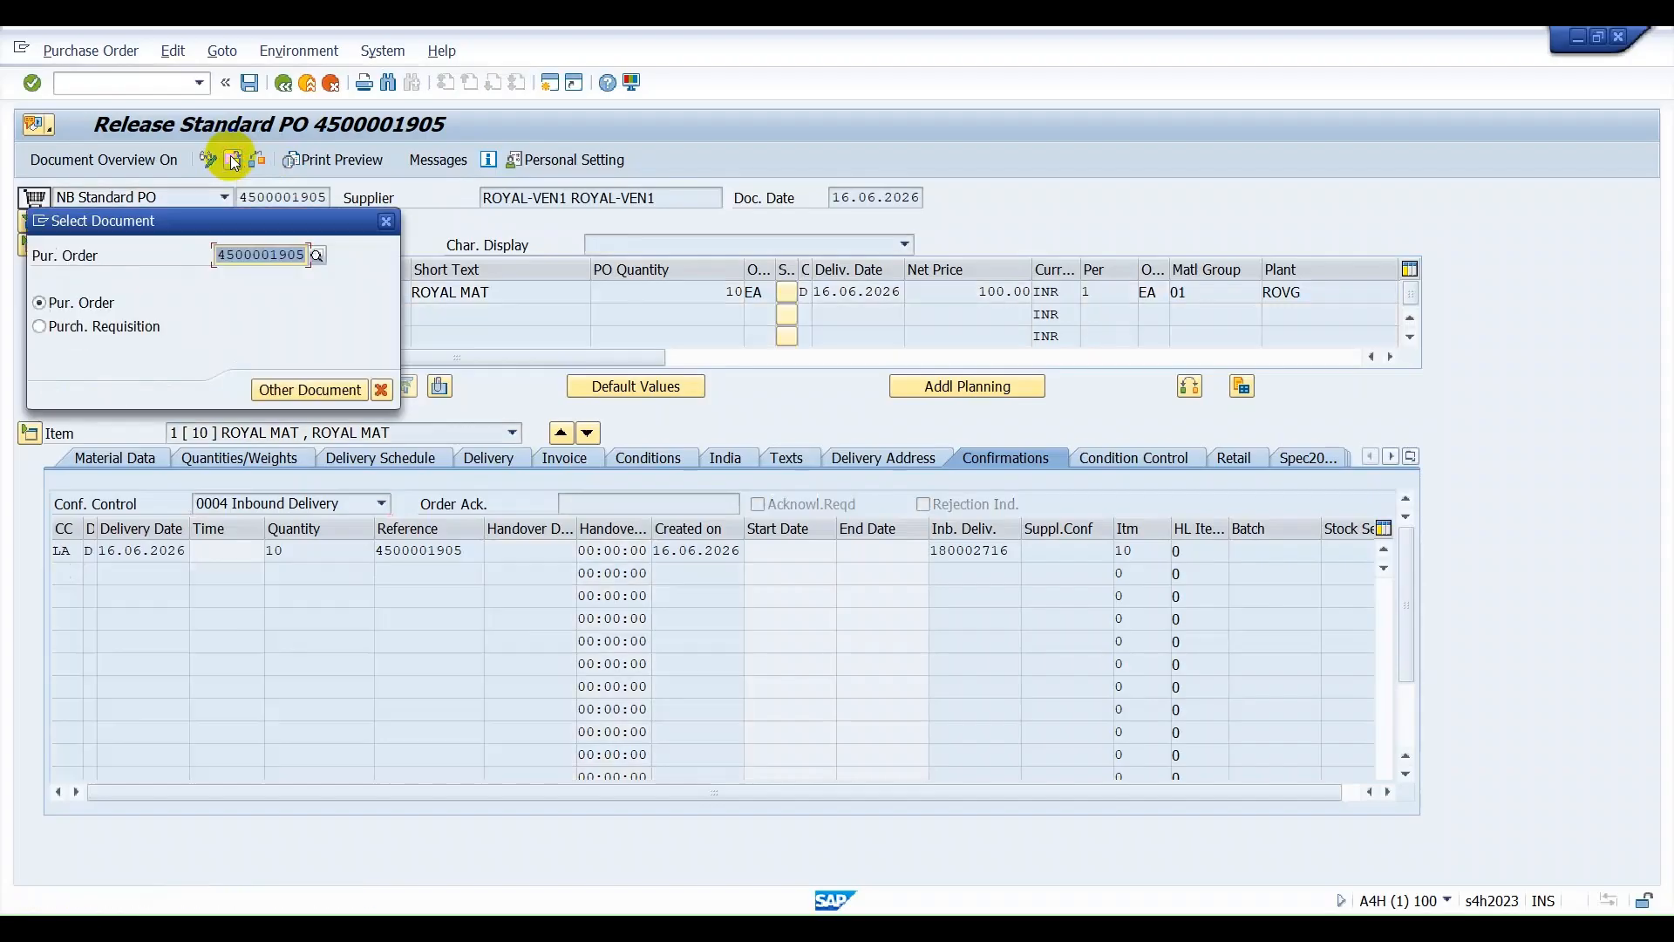
key(ctrl+v)
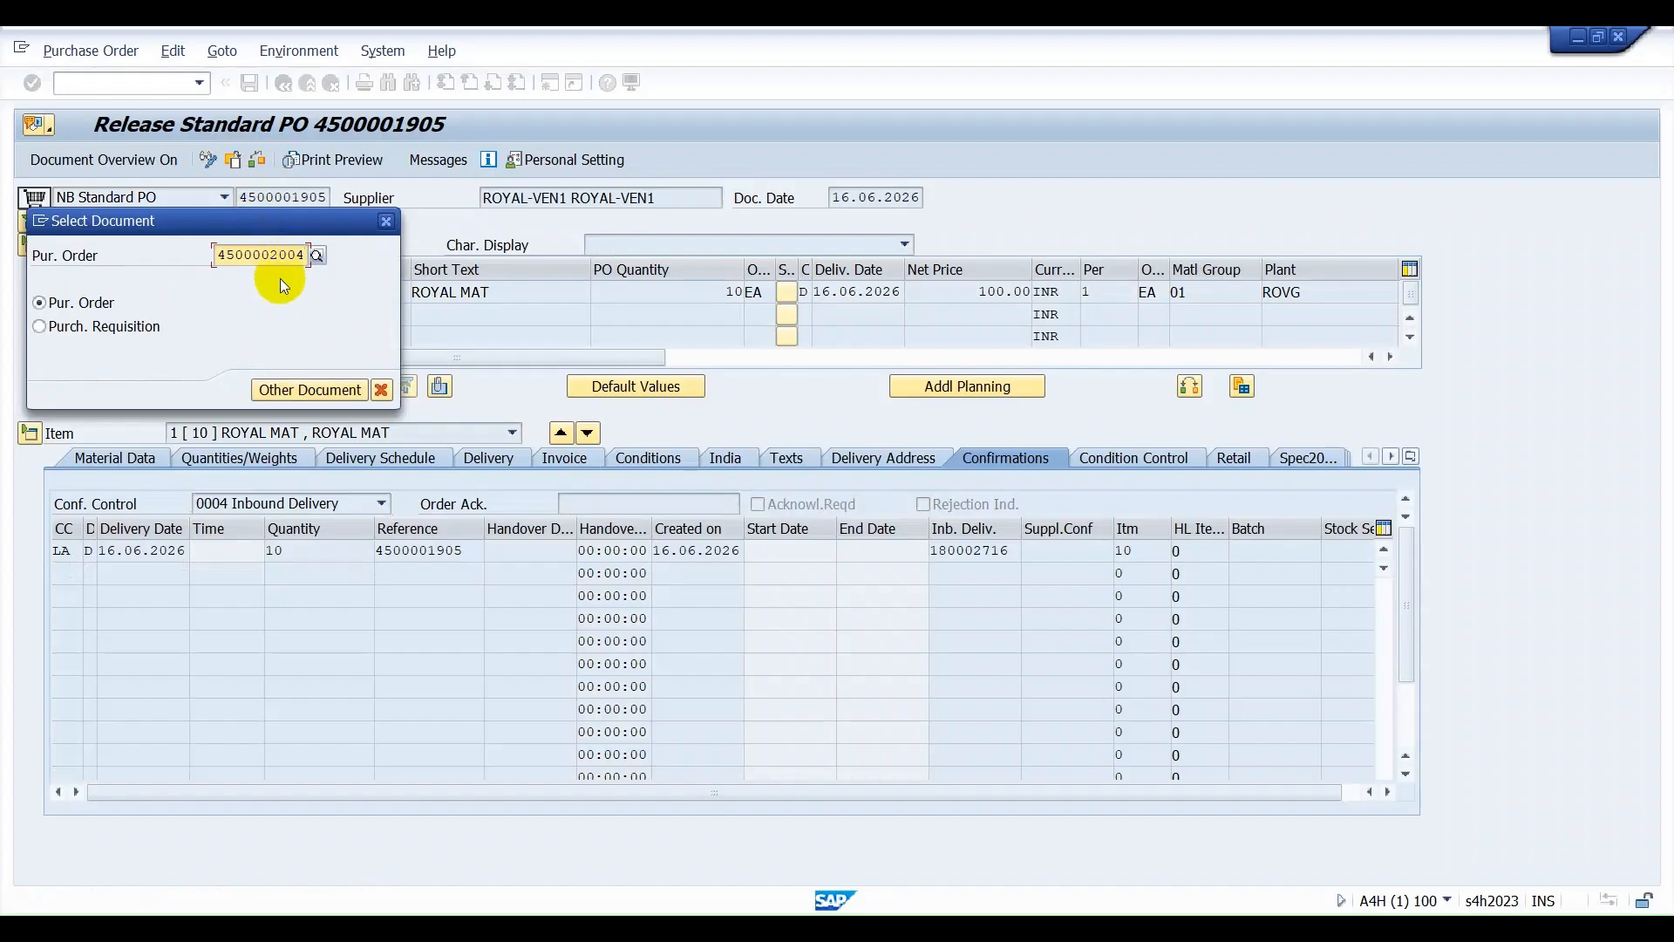
key(Return)
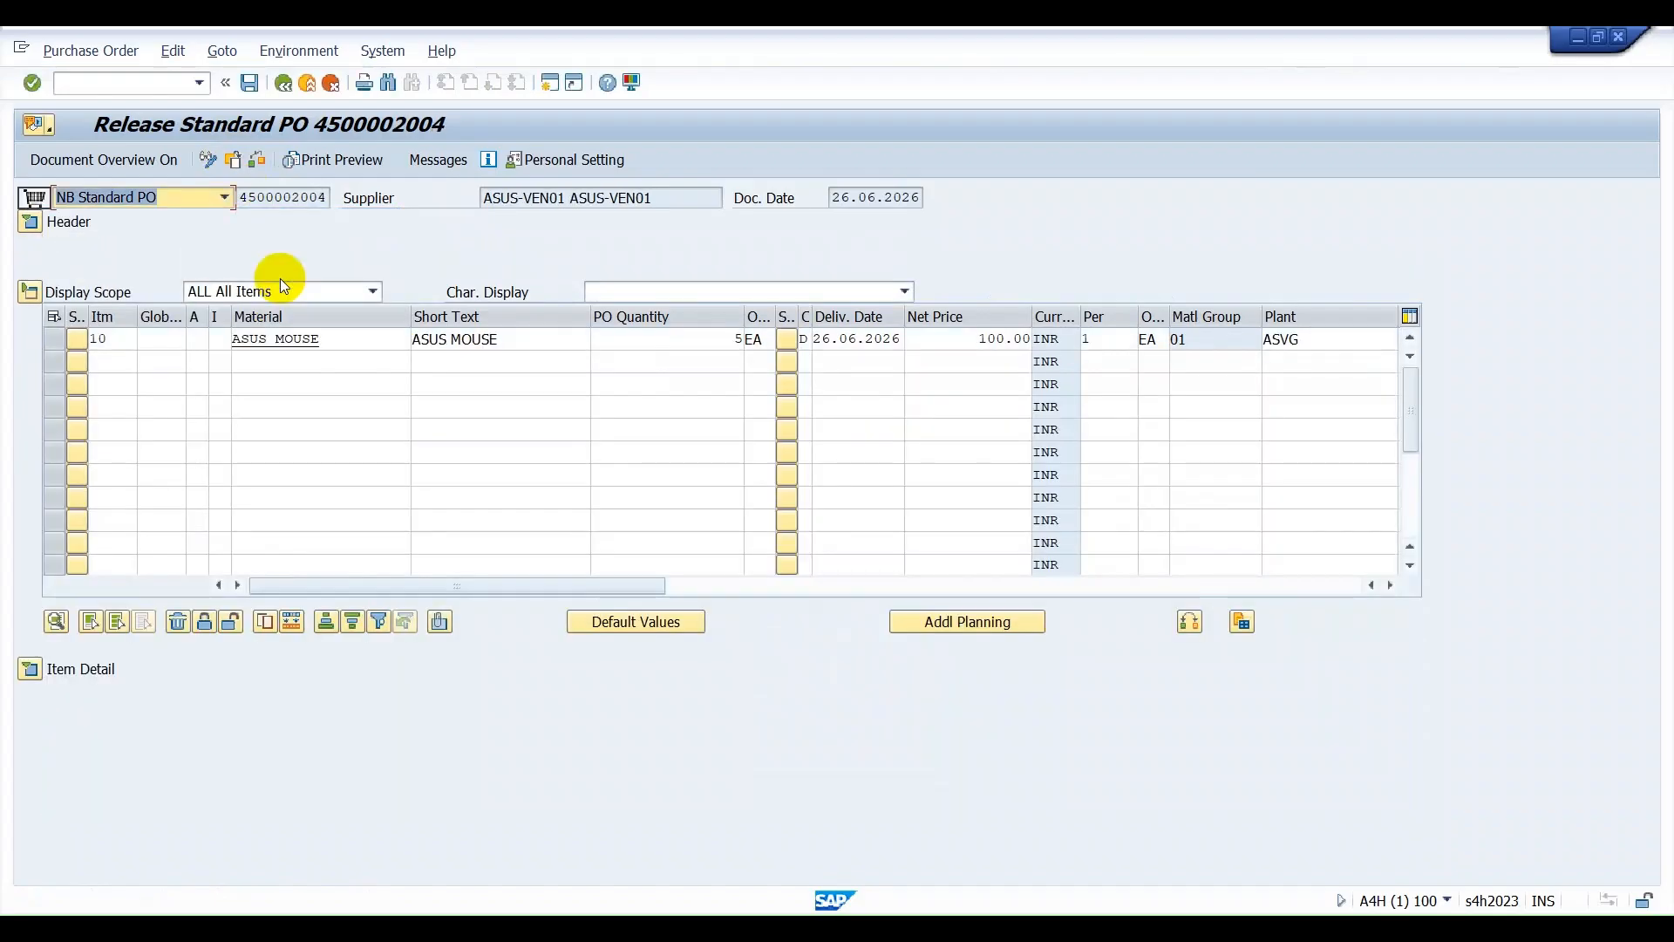
Release the purchase order with codes MN, SM and TL in the header's release strategy, and save it.
click(30, 224)
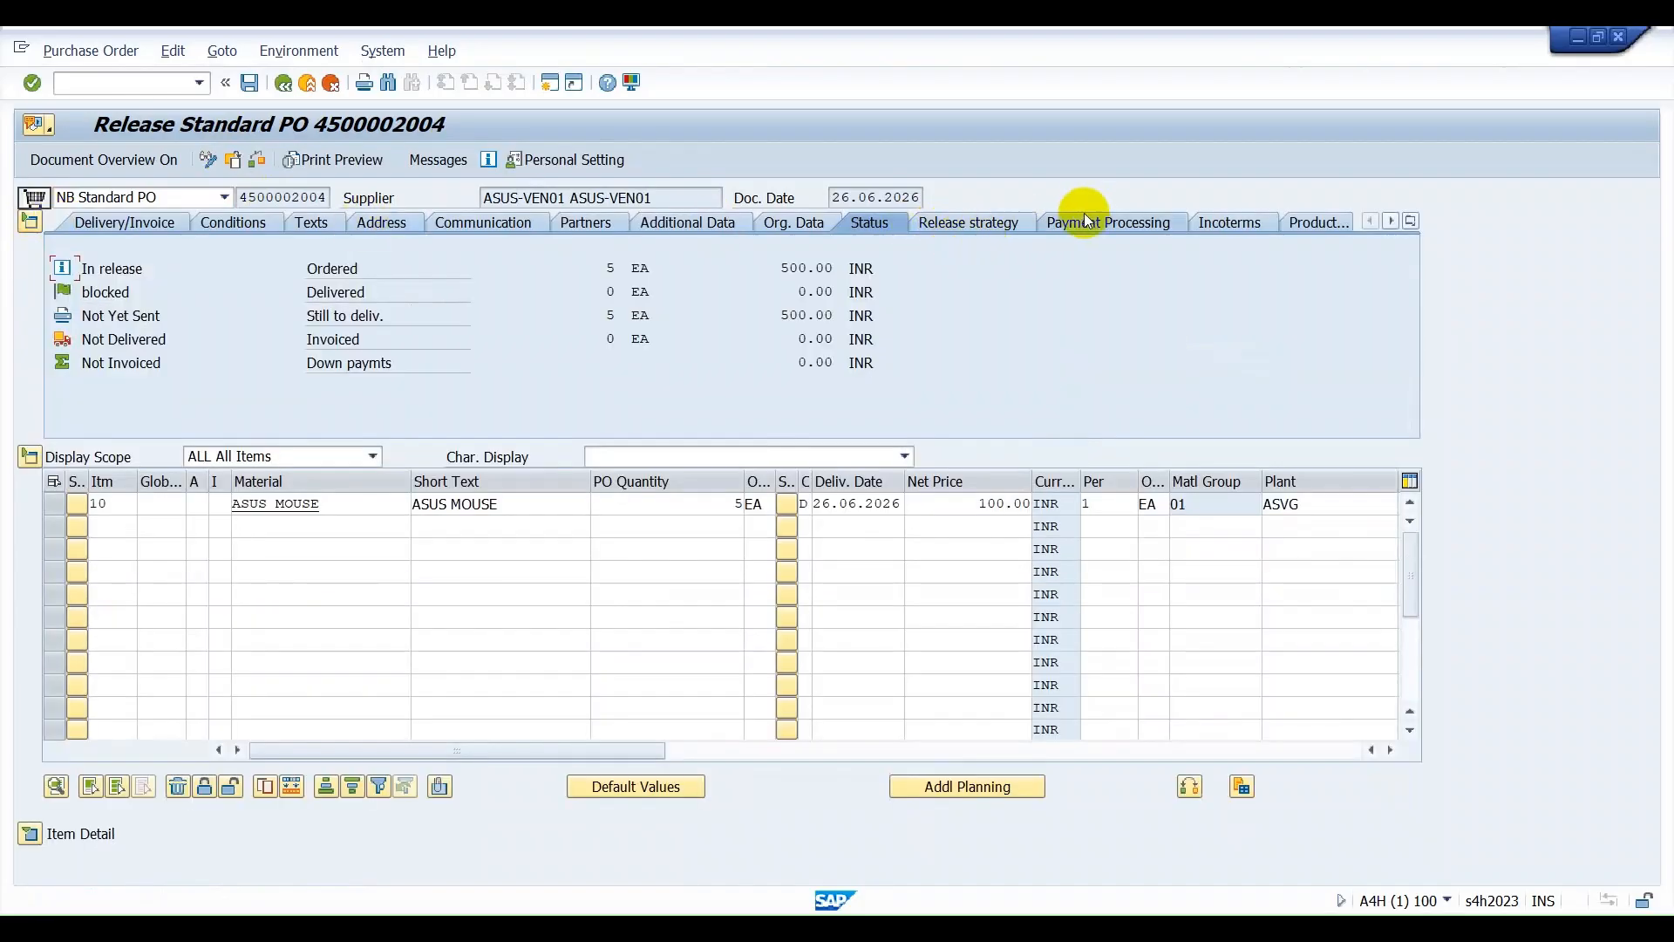
click(974, 225)
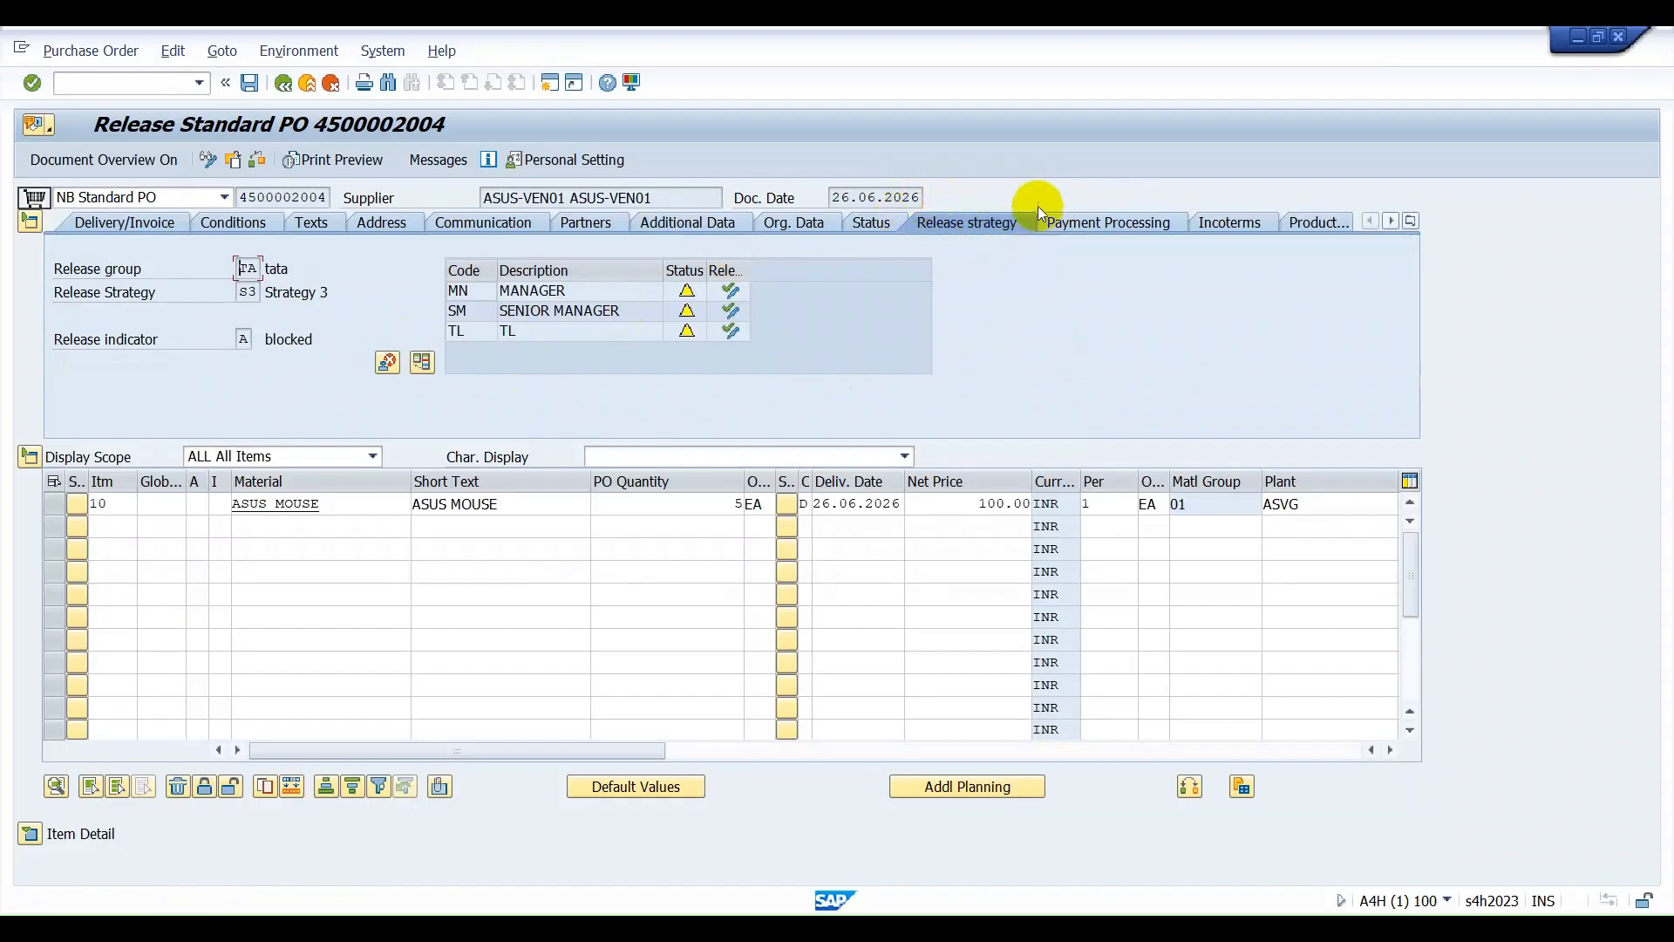
click(730, 294)
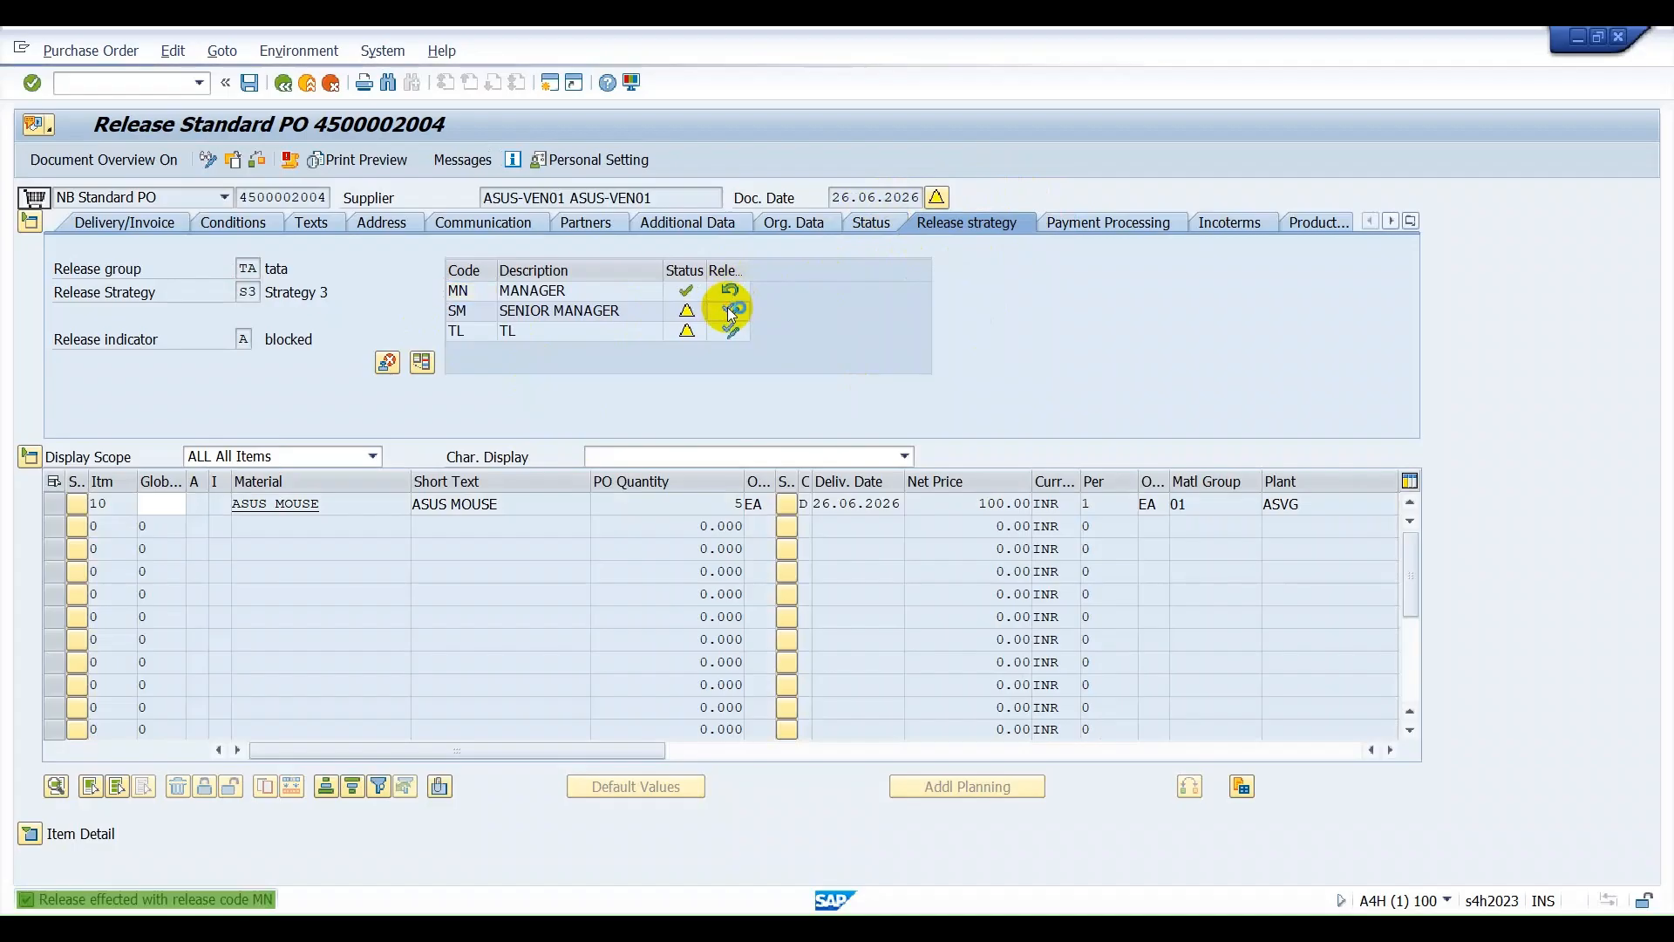
click(732, 312)
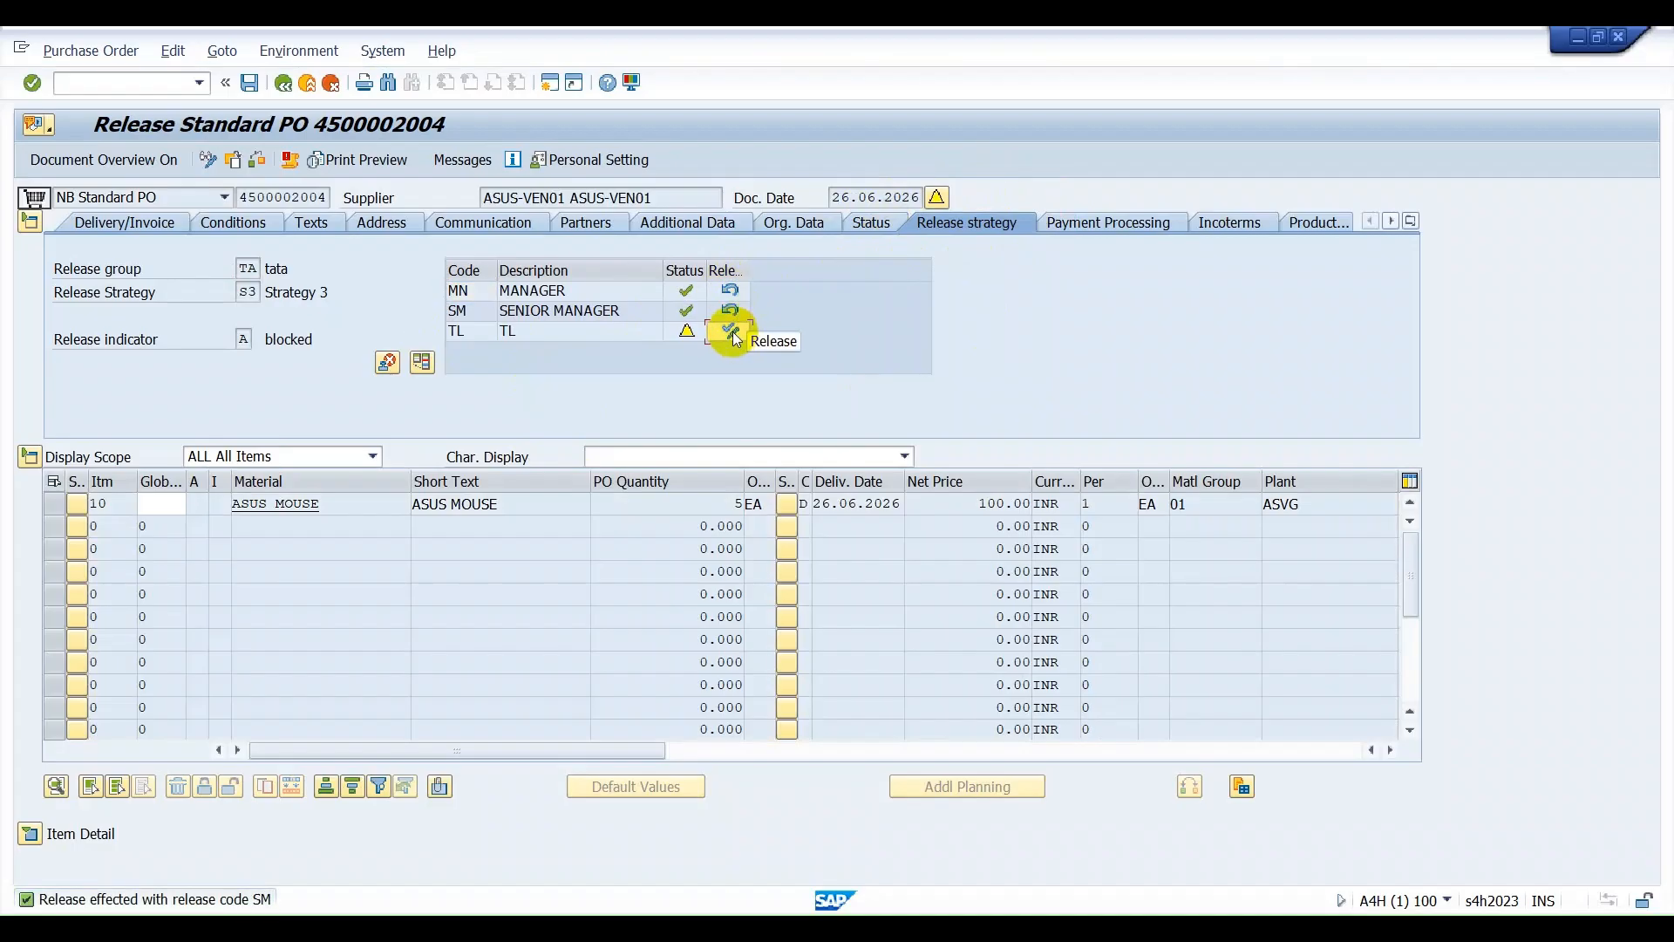
click(731, 333)
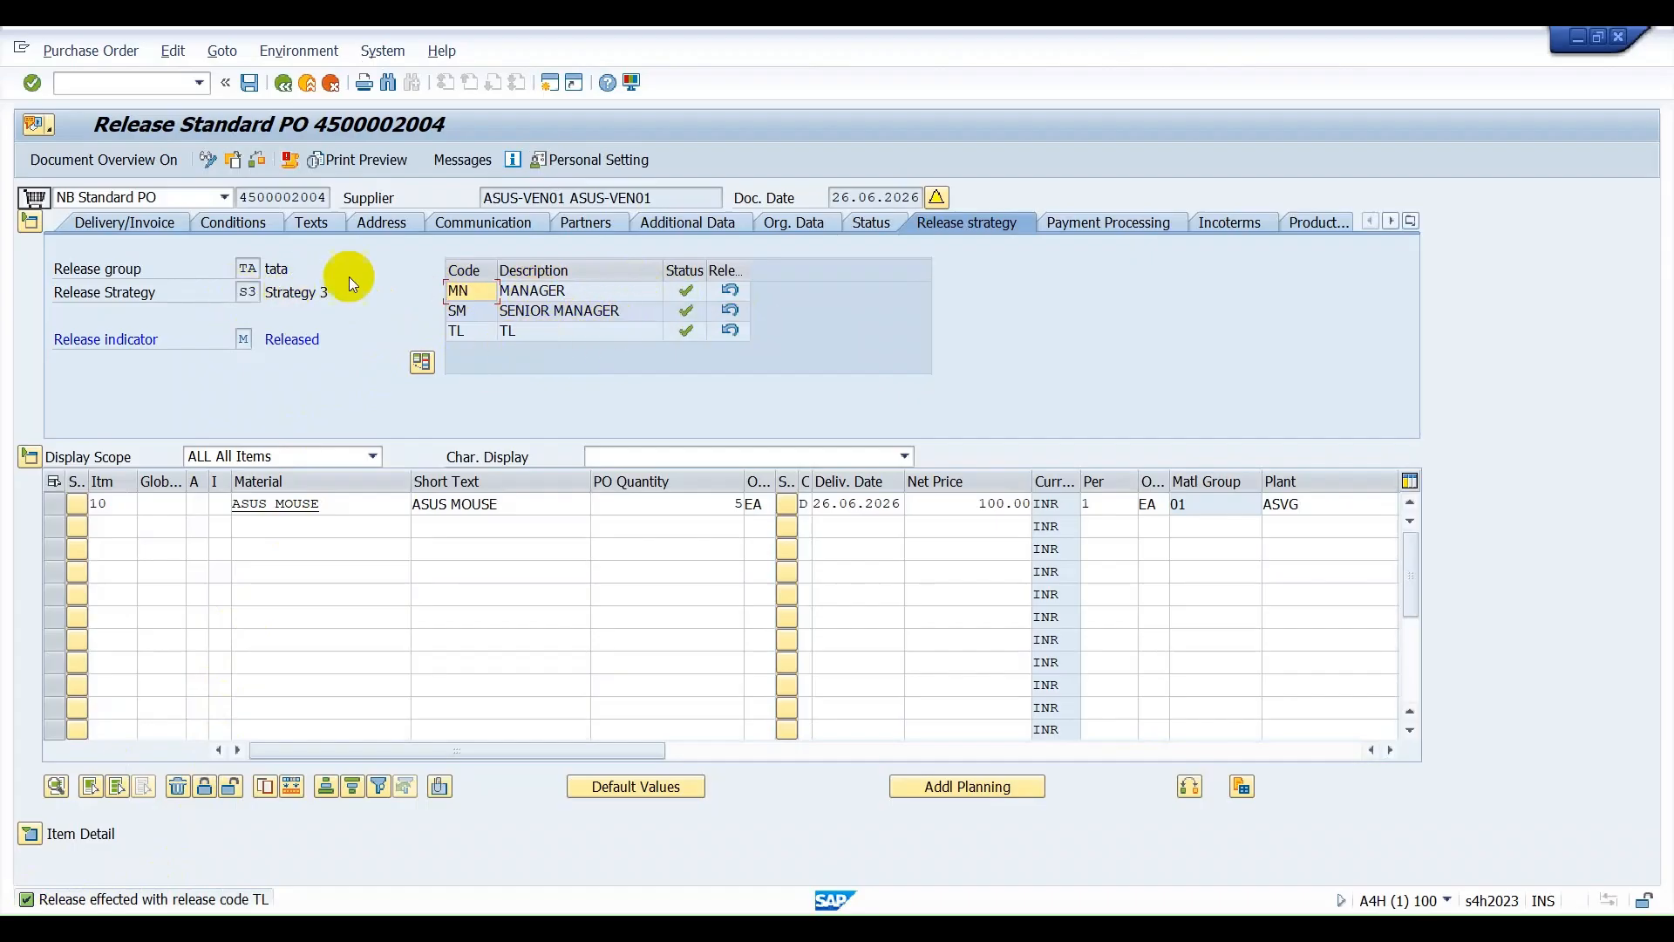
click(250, 84)
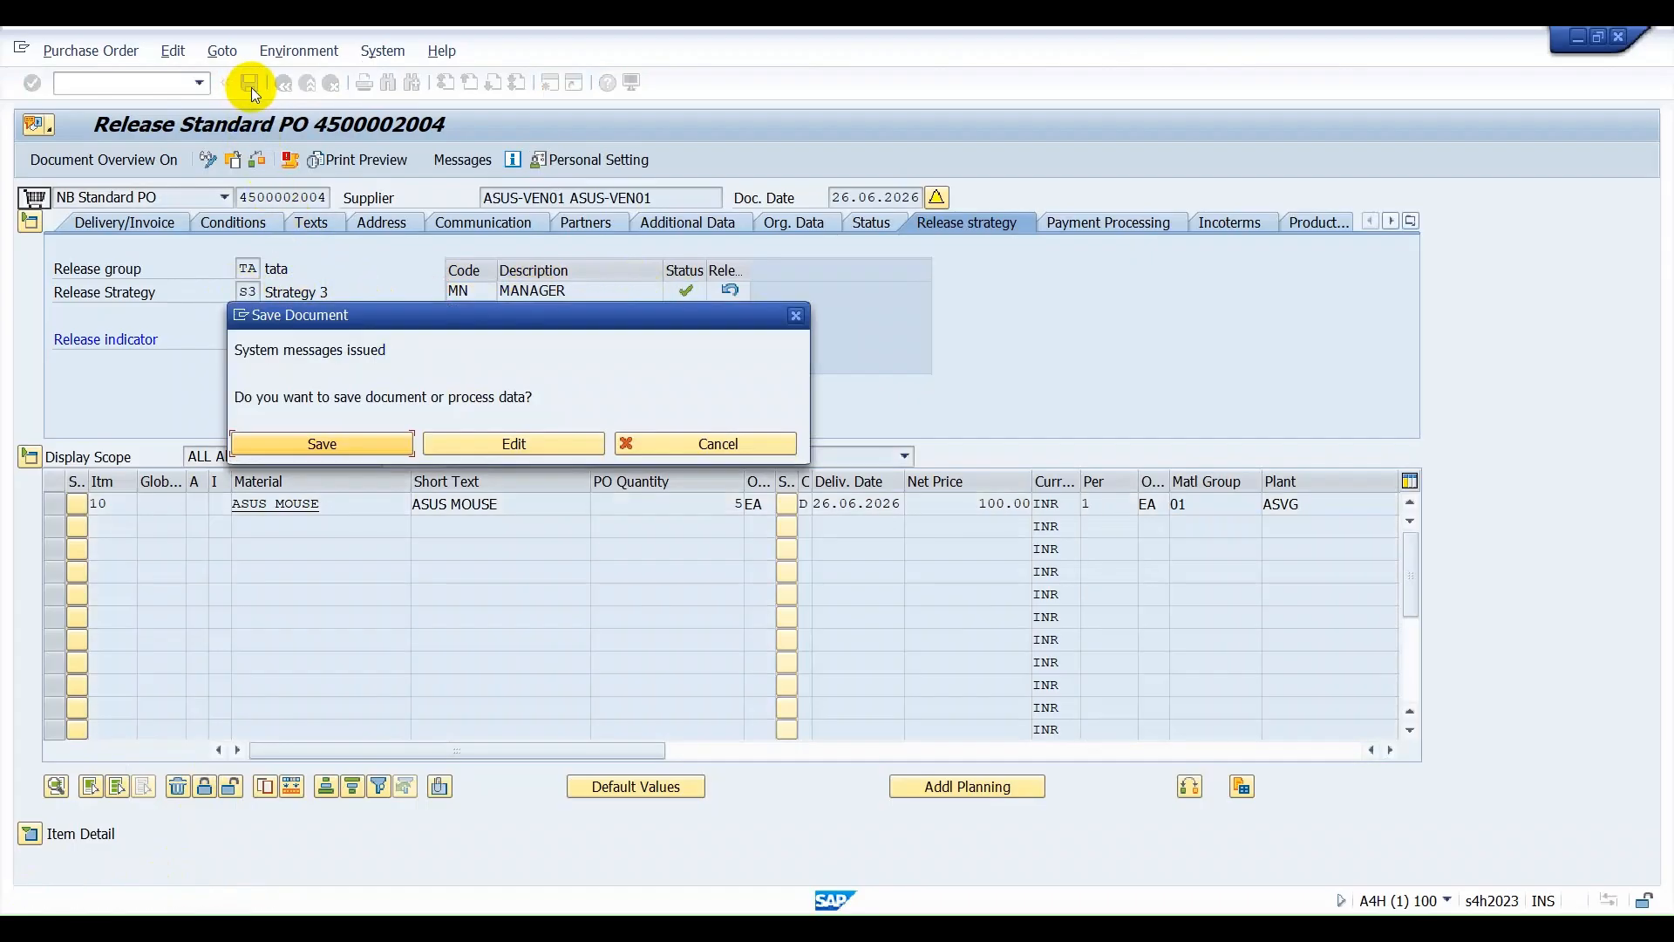
click(345, 445)
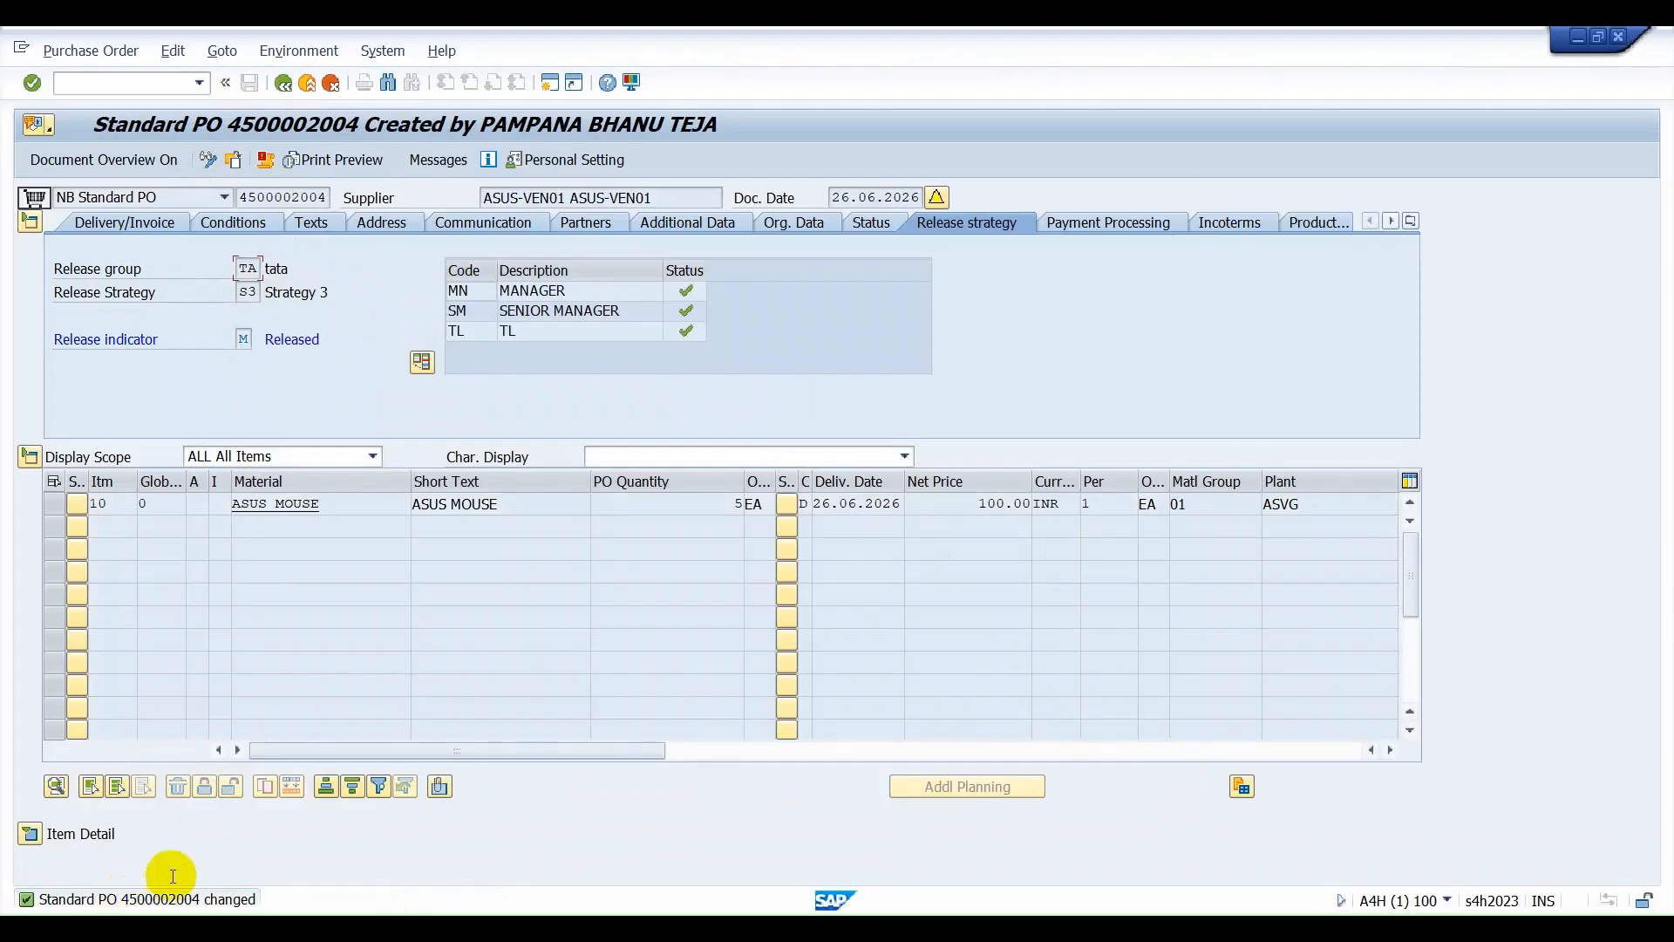
Copy the released order's number and open the Create Inbound Delivery screen through transaction VL31N.
drag(329, 198, 193, 196)
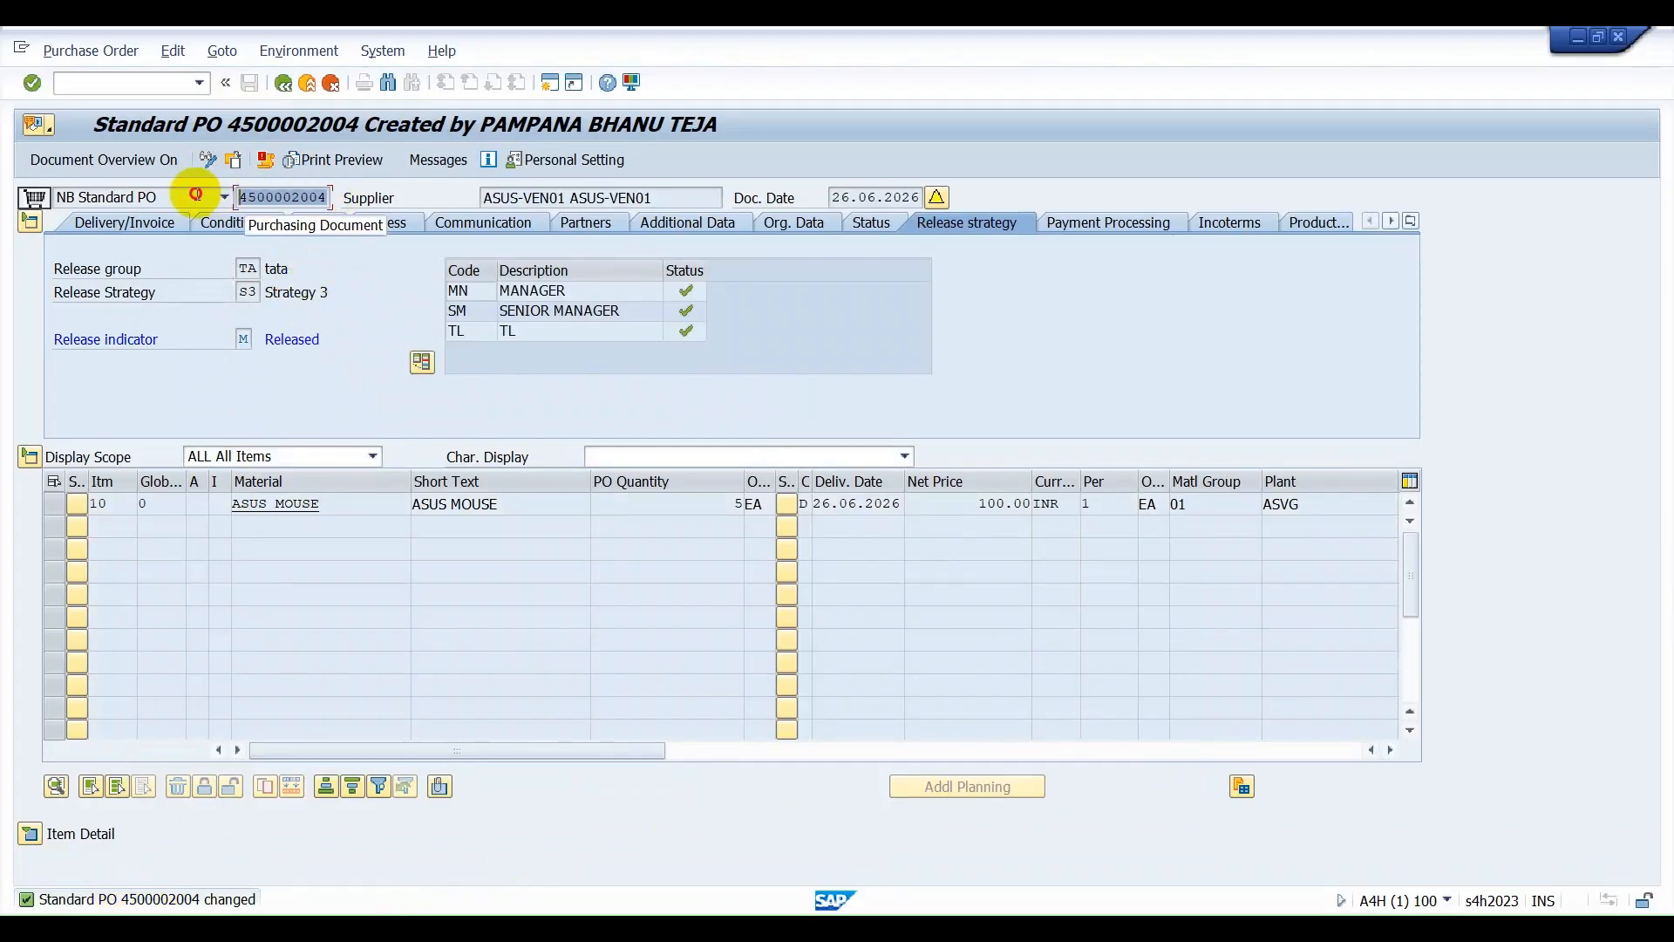
key(ctrl+c)
click(122, 82)
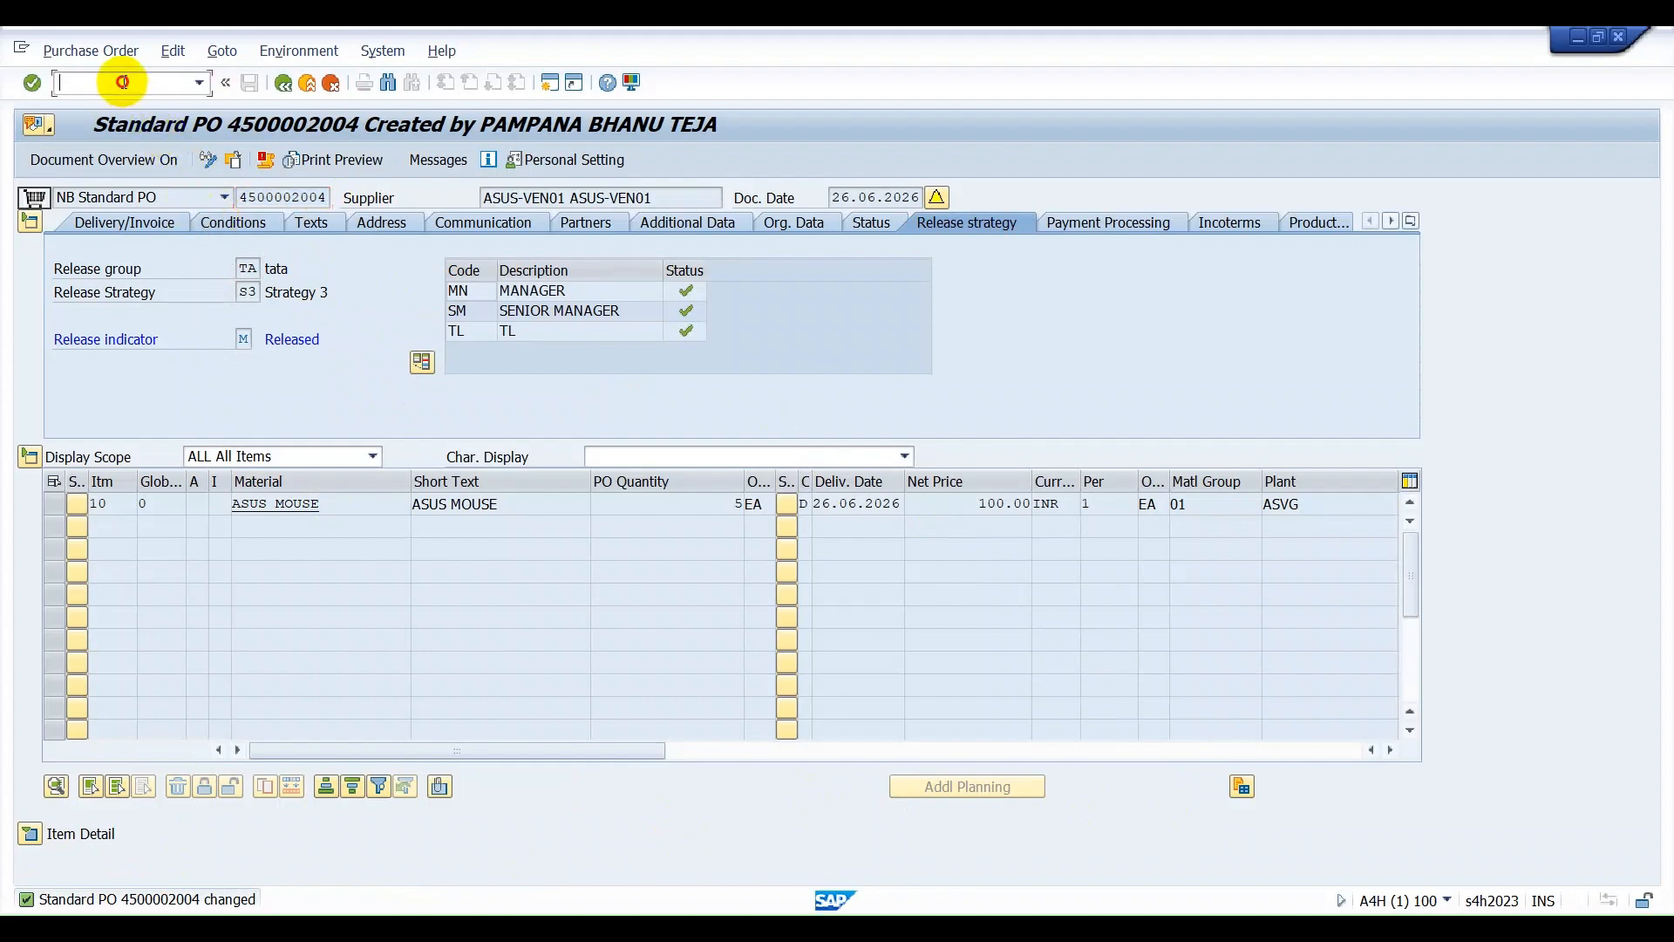
text(/n)
key(Return)
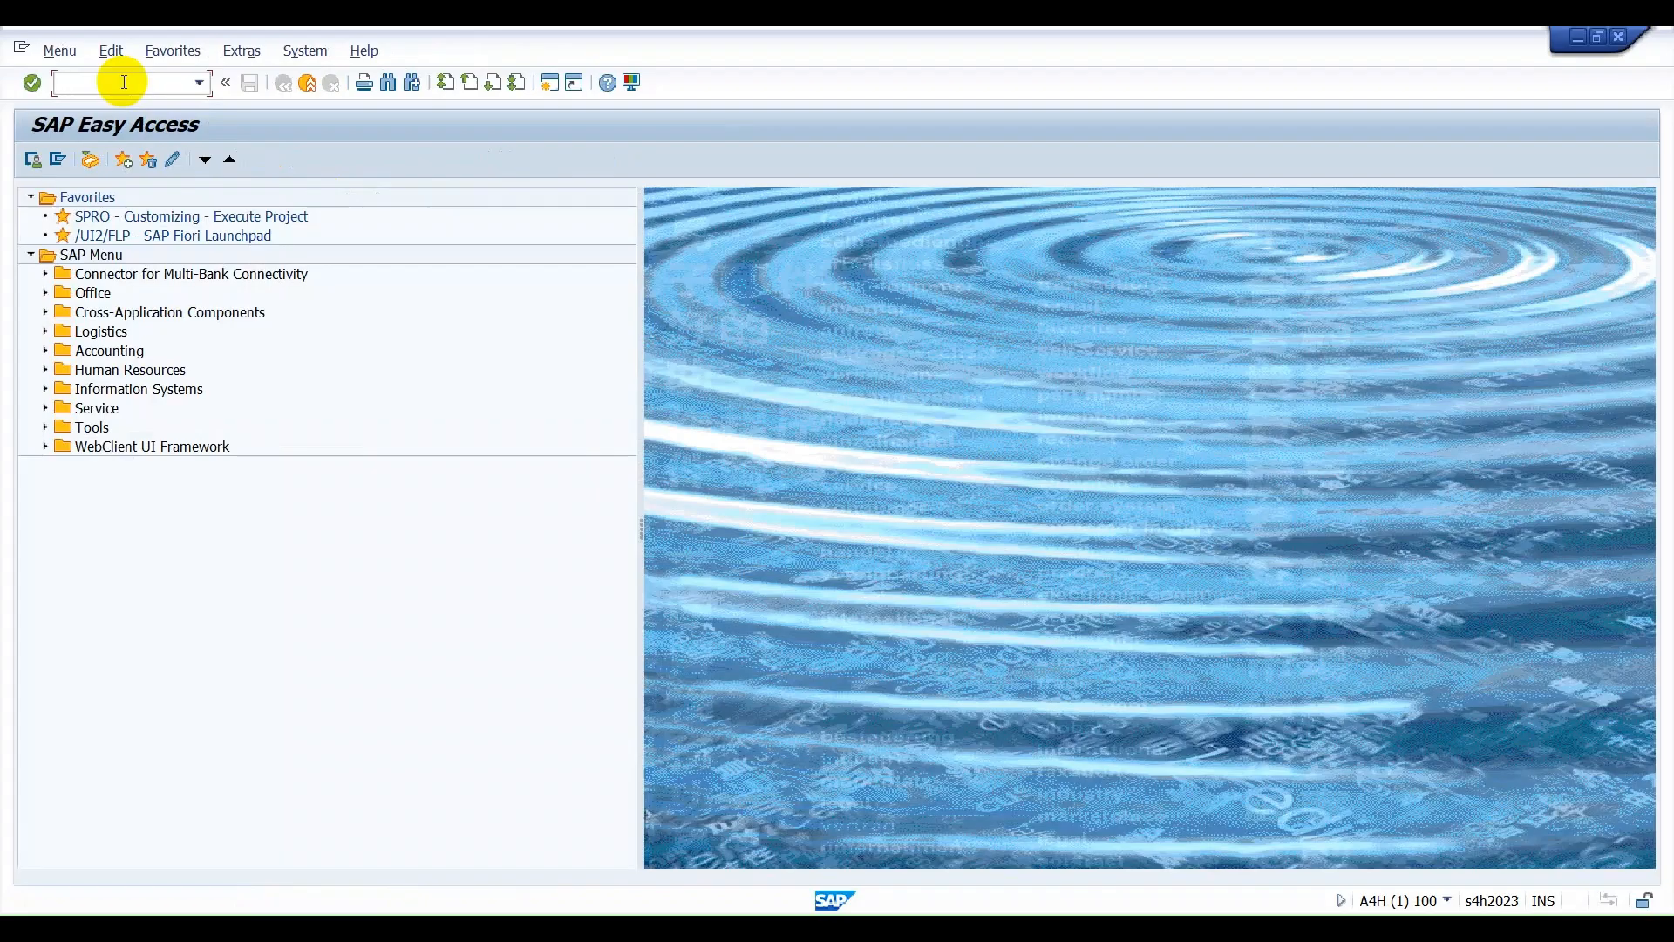
text(VL31N)
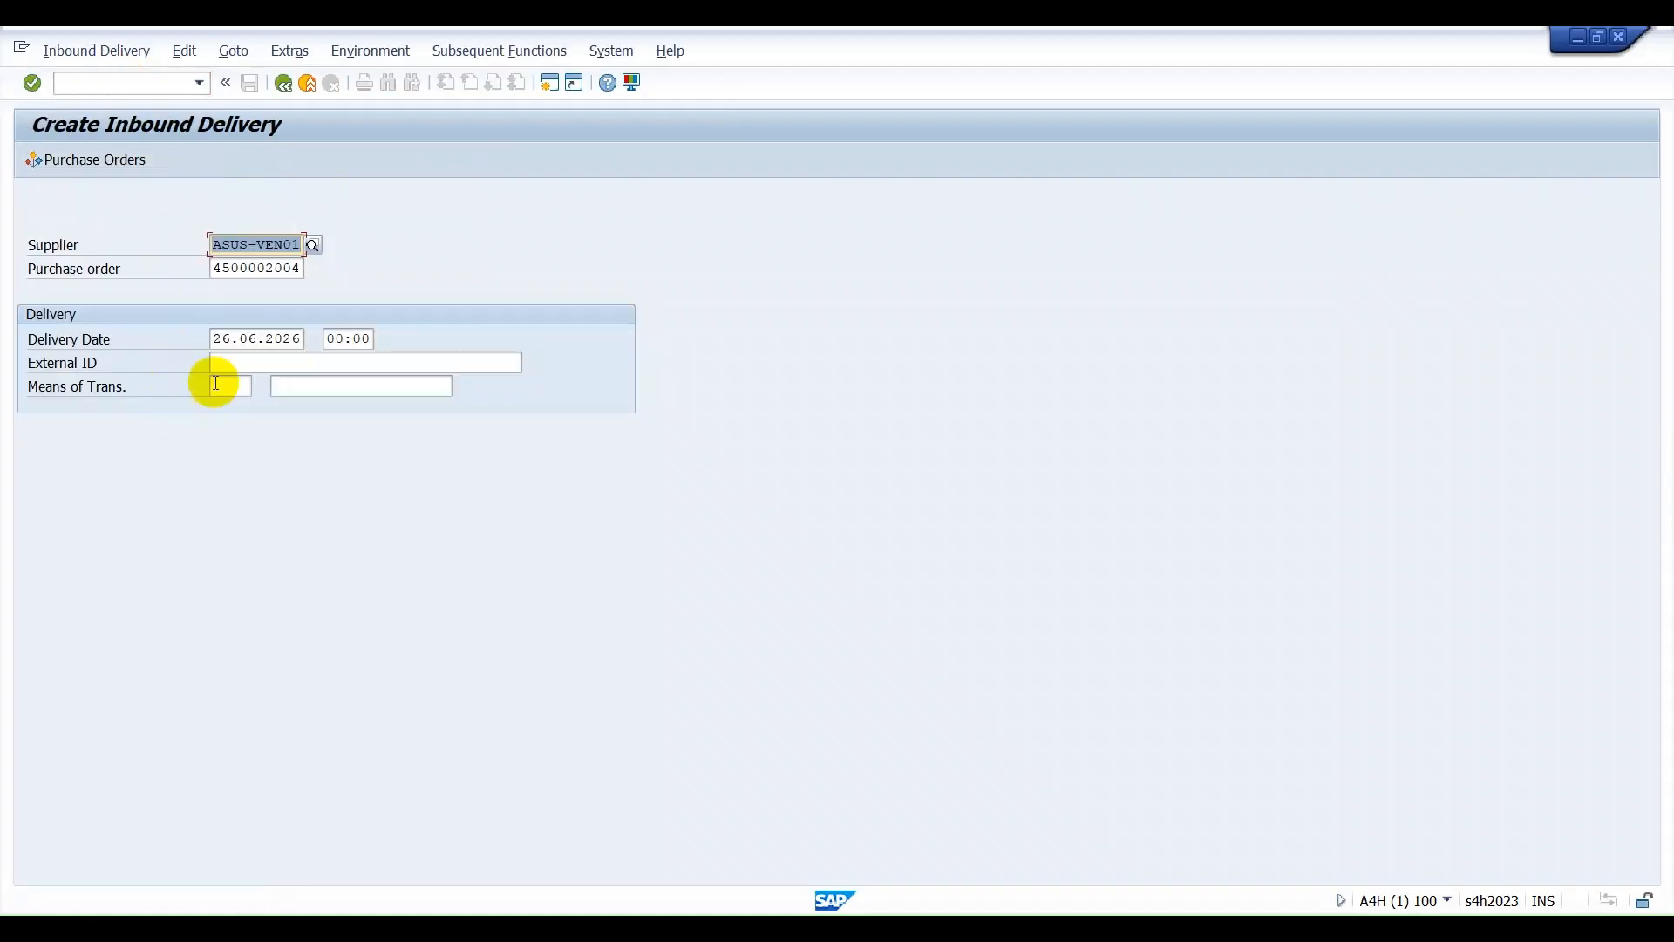
Enter the purchase order number followed by -01 as the external ID and continue to the delivery item overview.
click(220, 362)
double_click(215, 245)
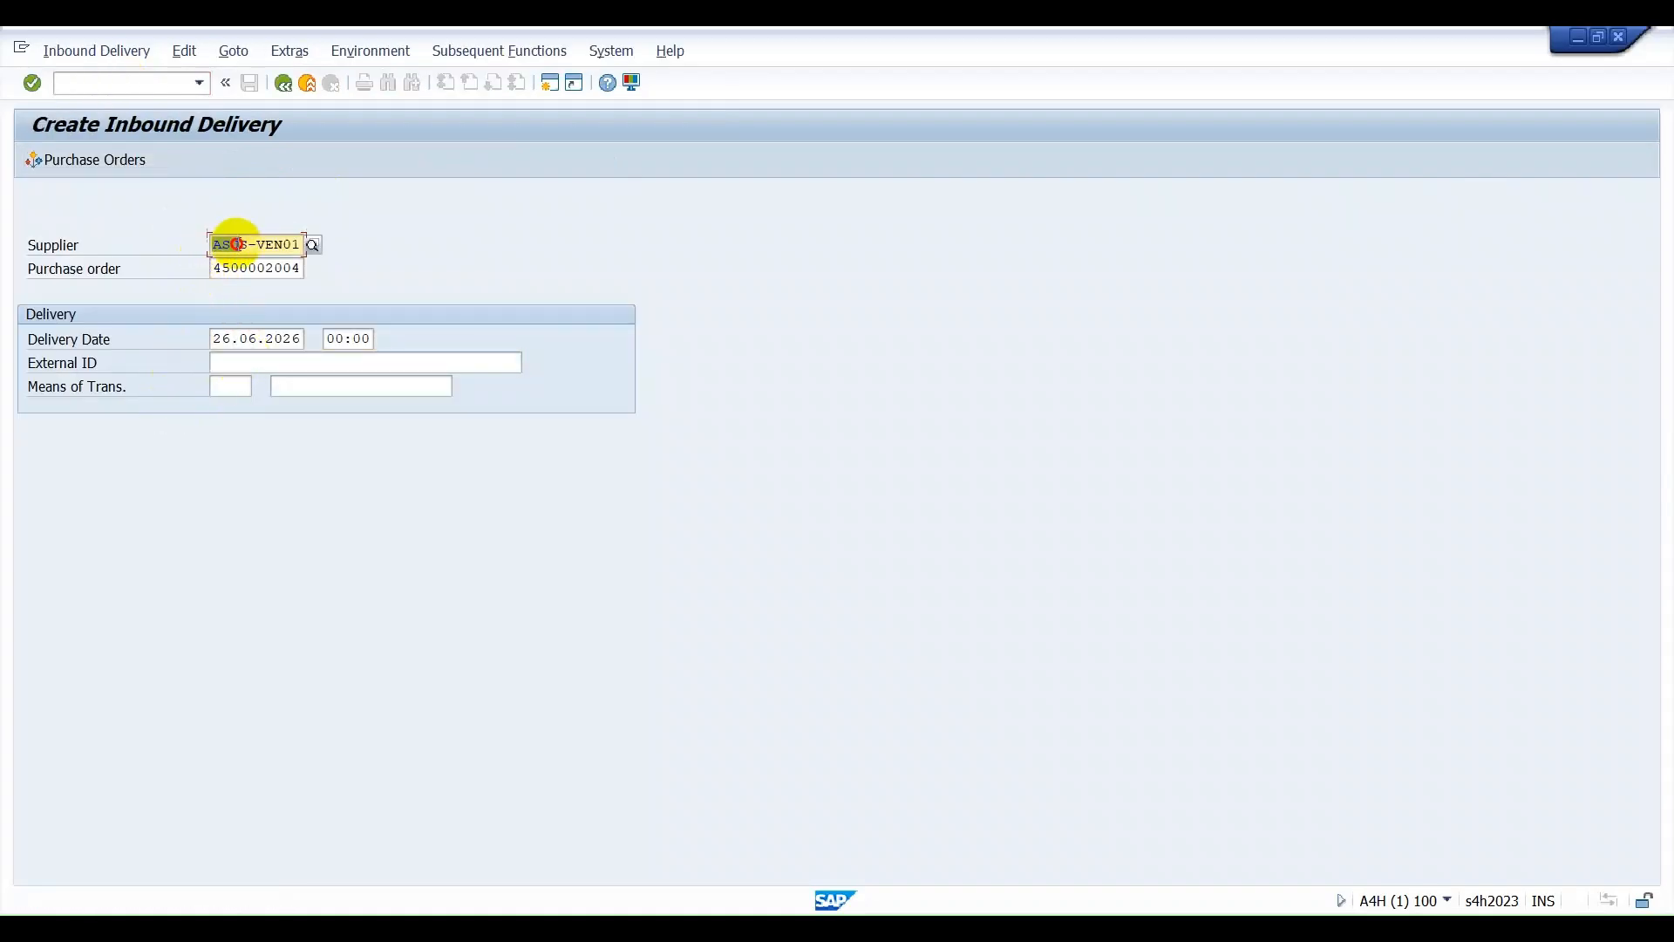
drag(214, 267, 332, 264)
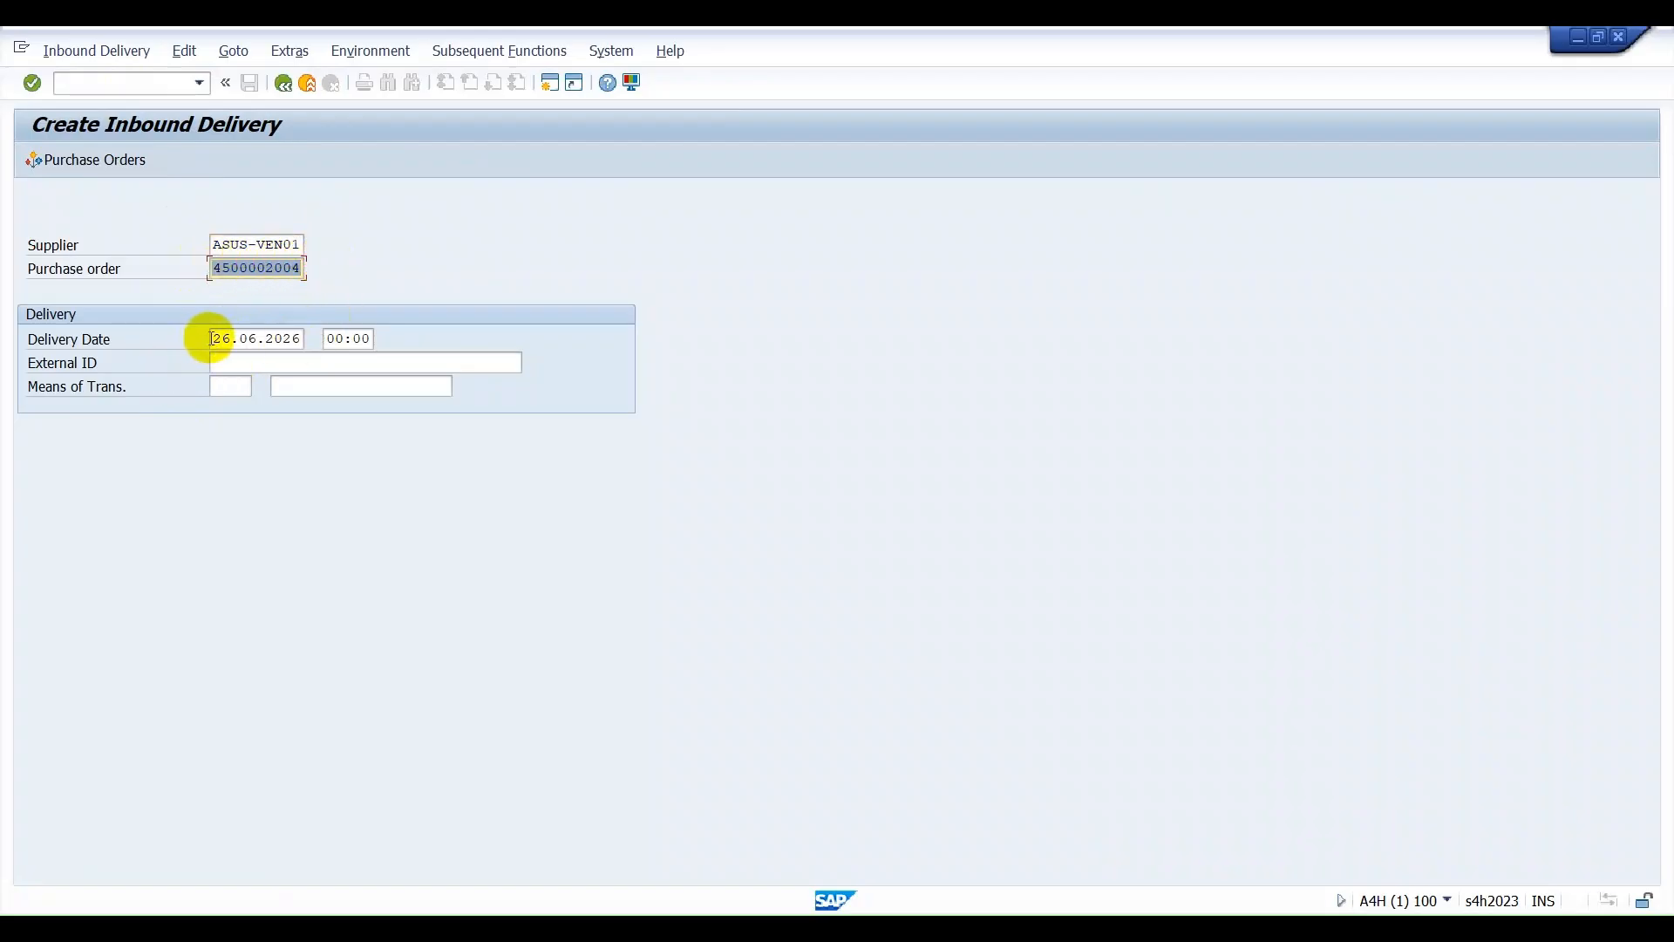
click(253, 364)
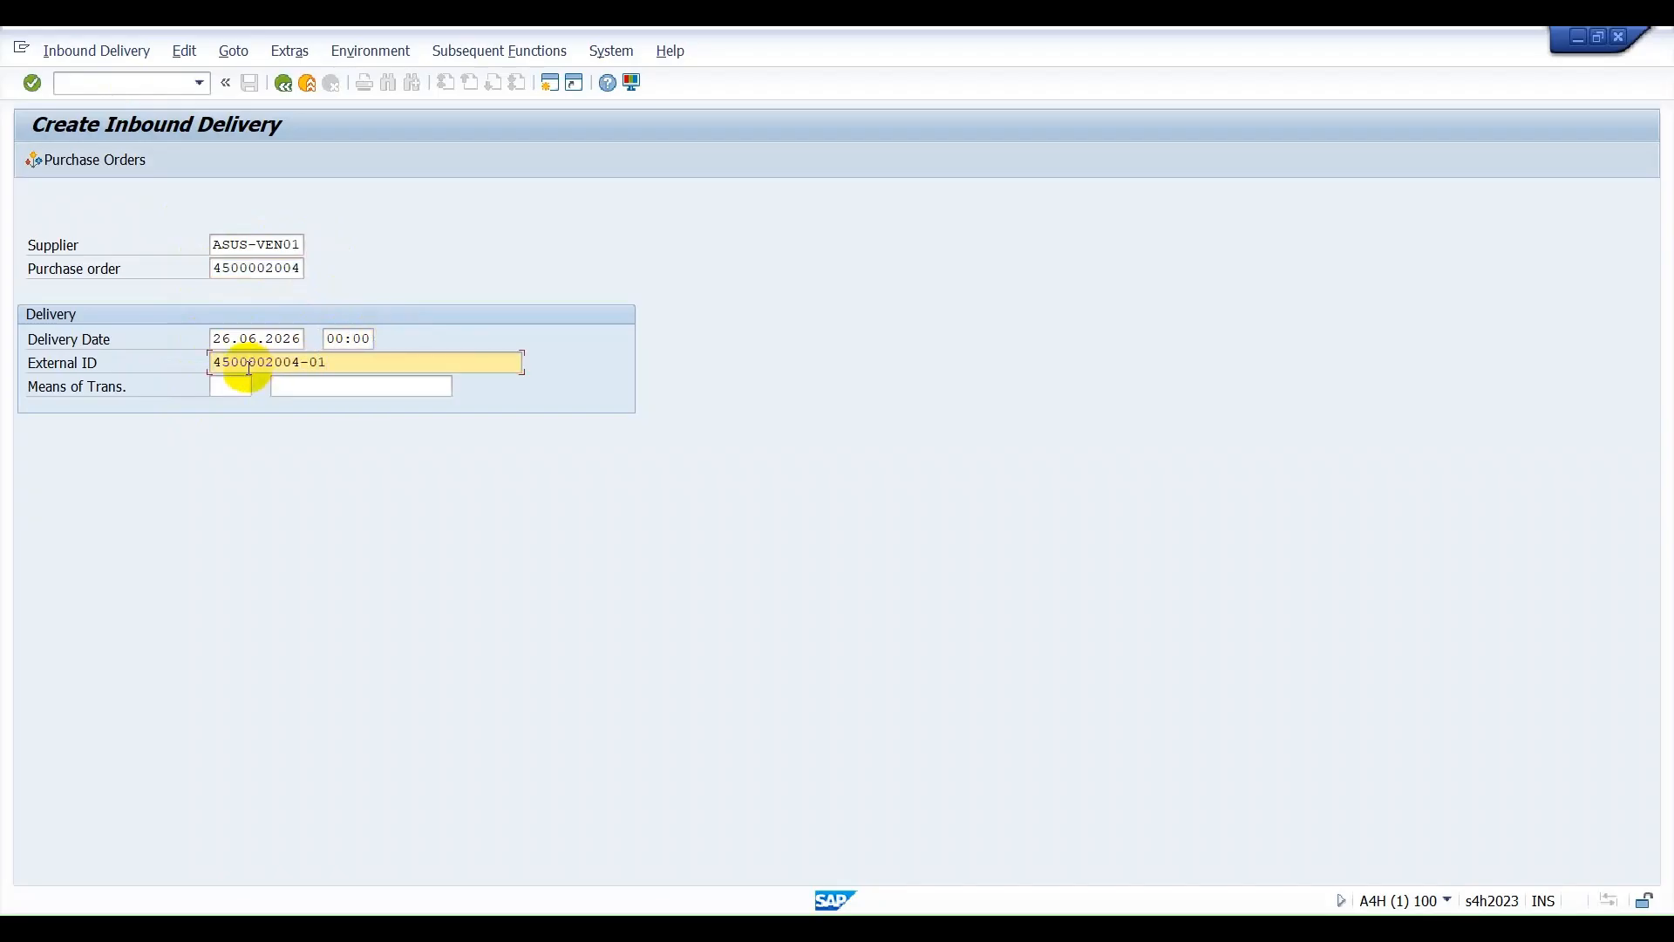
key(Return)
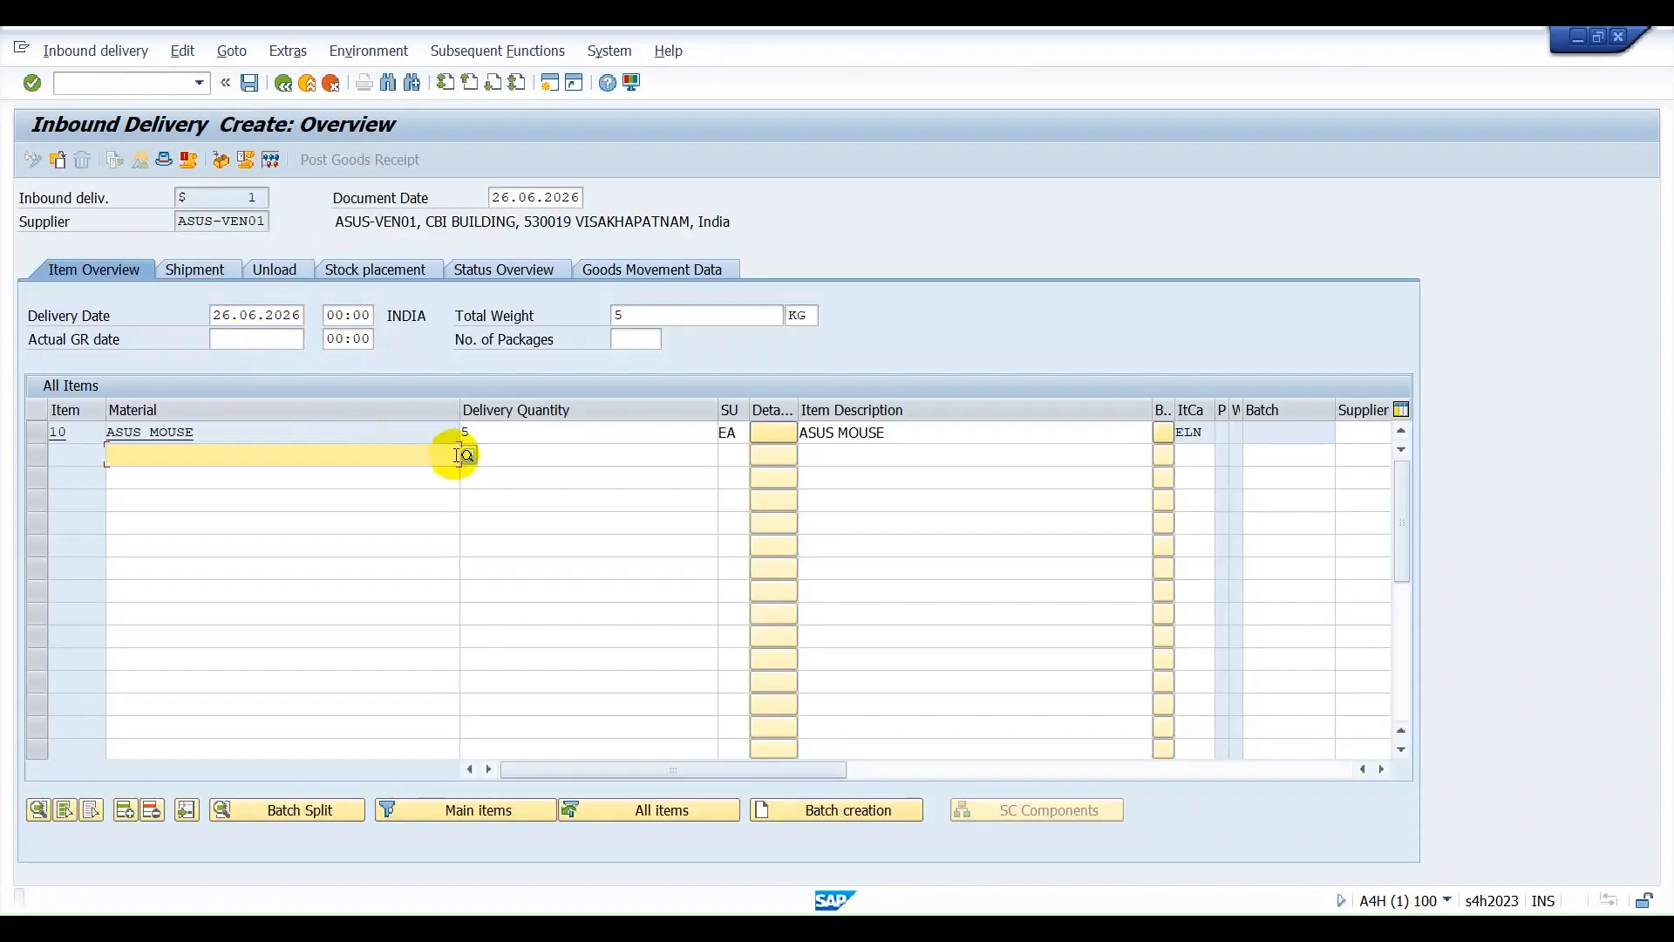
Save the inbound delivery with the ASUS MOUSE quantity kept at 5 EA, and select its number in the message details.
click(543, 441)
click(465, 431)
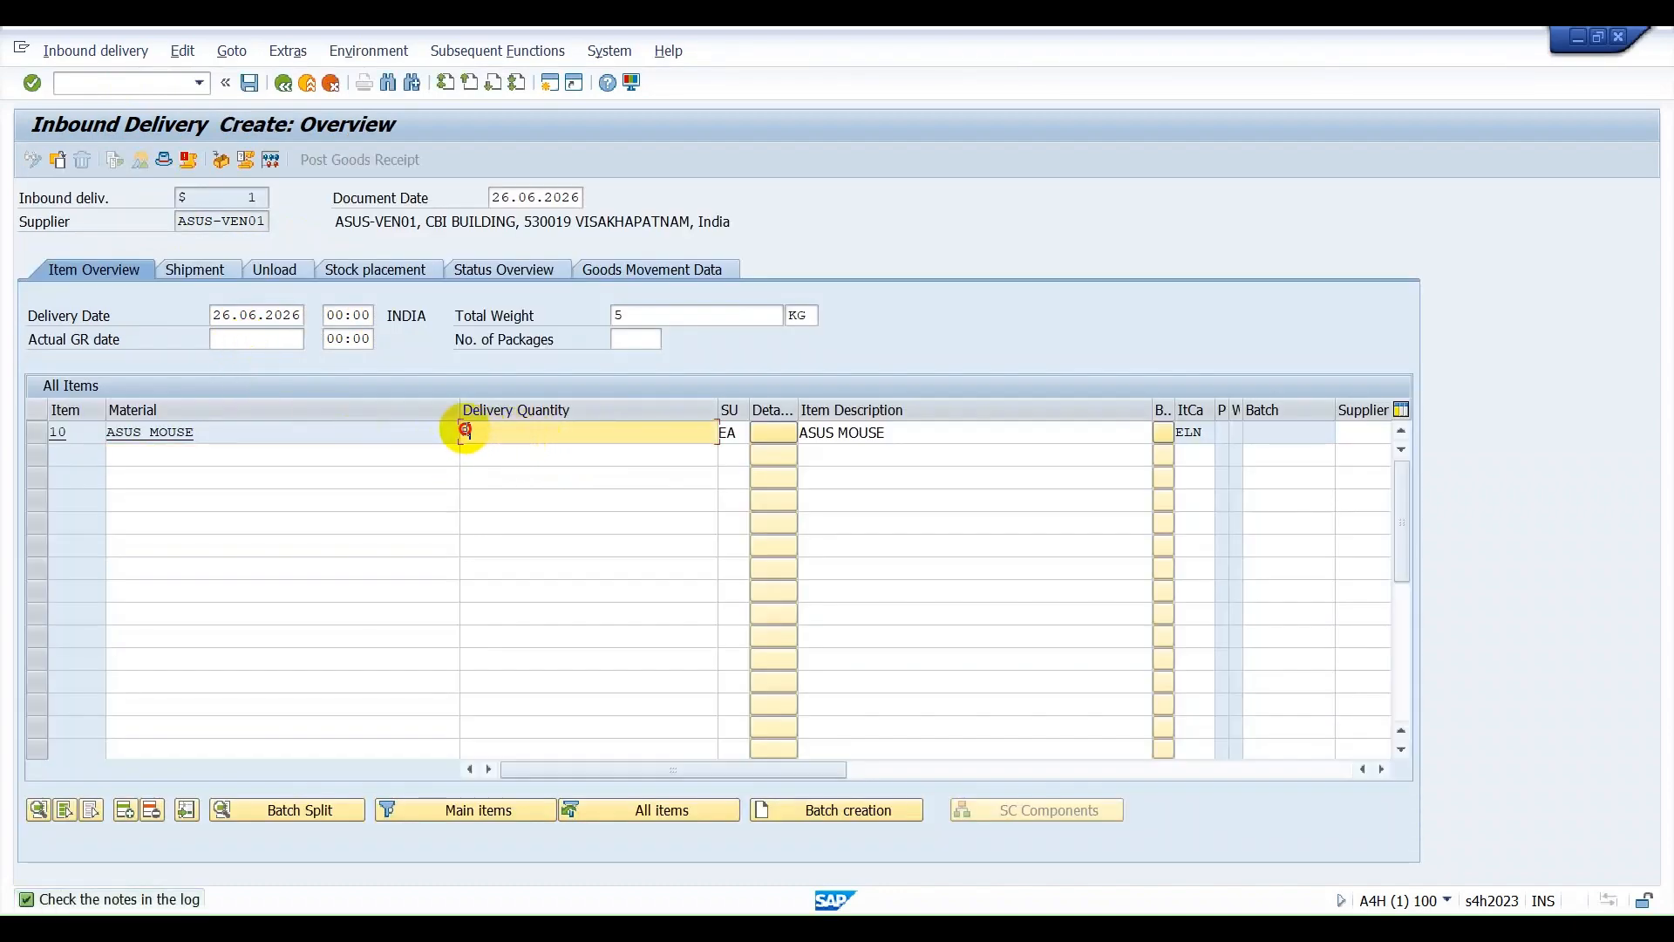
click(248, 83)
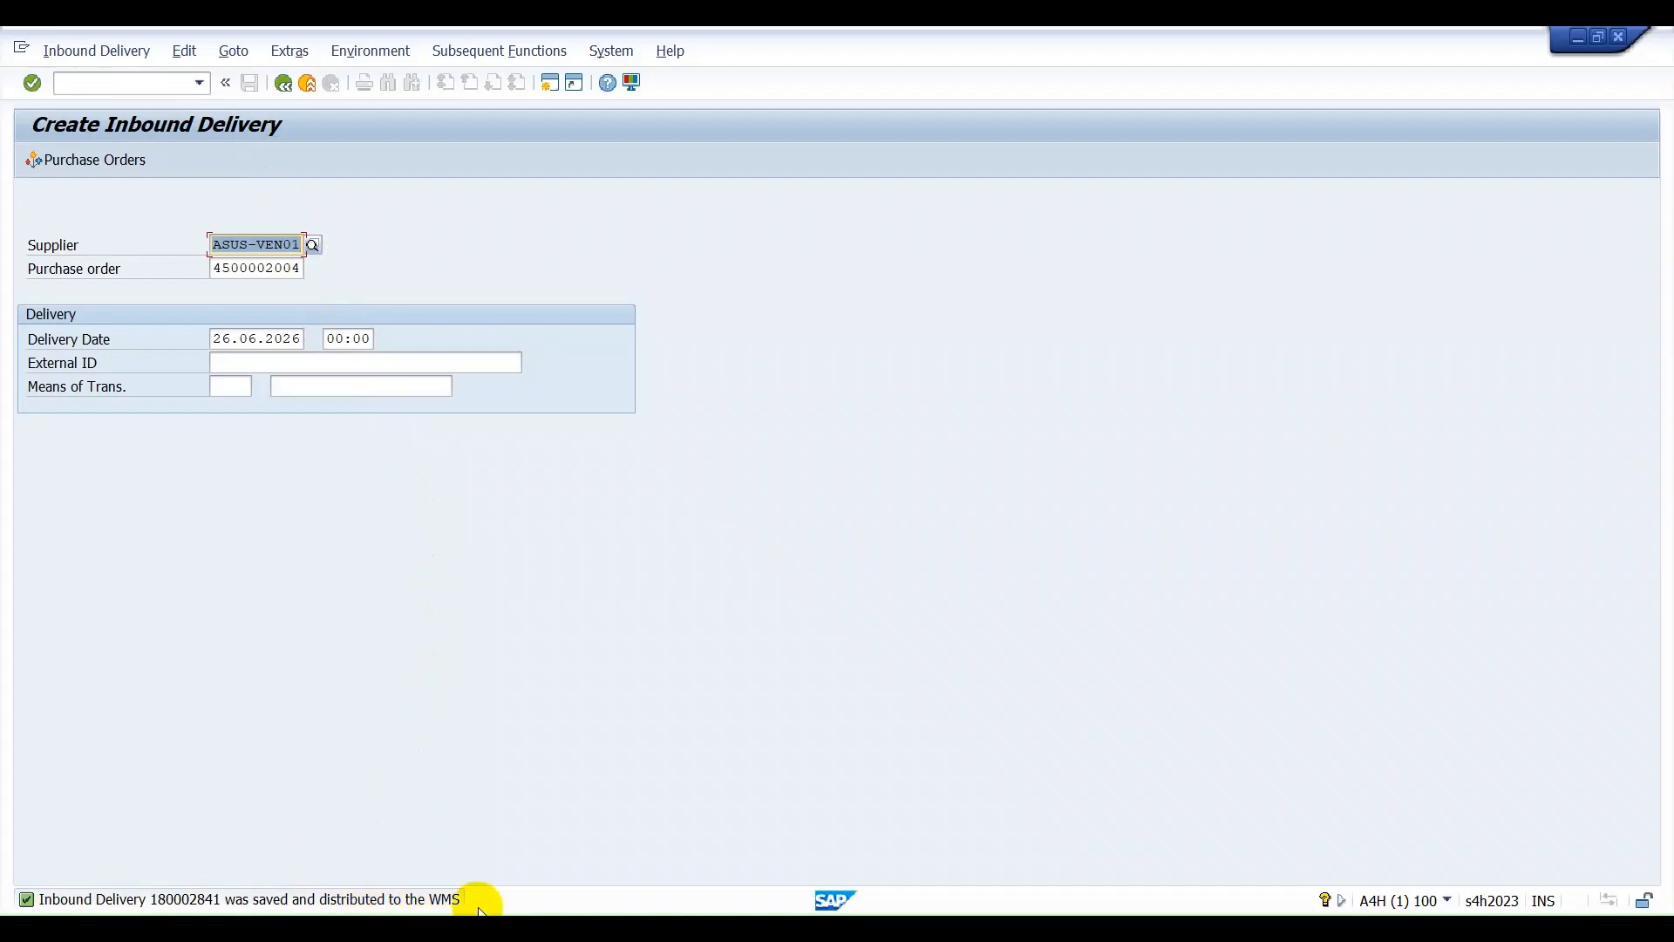
double_click(186, 902)
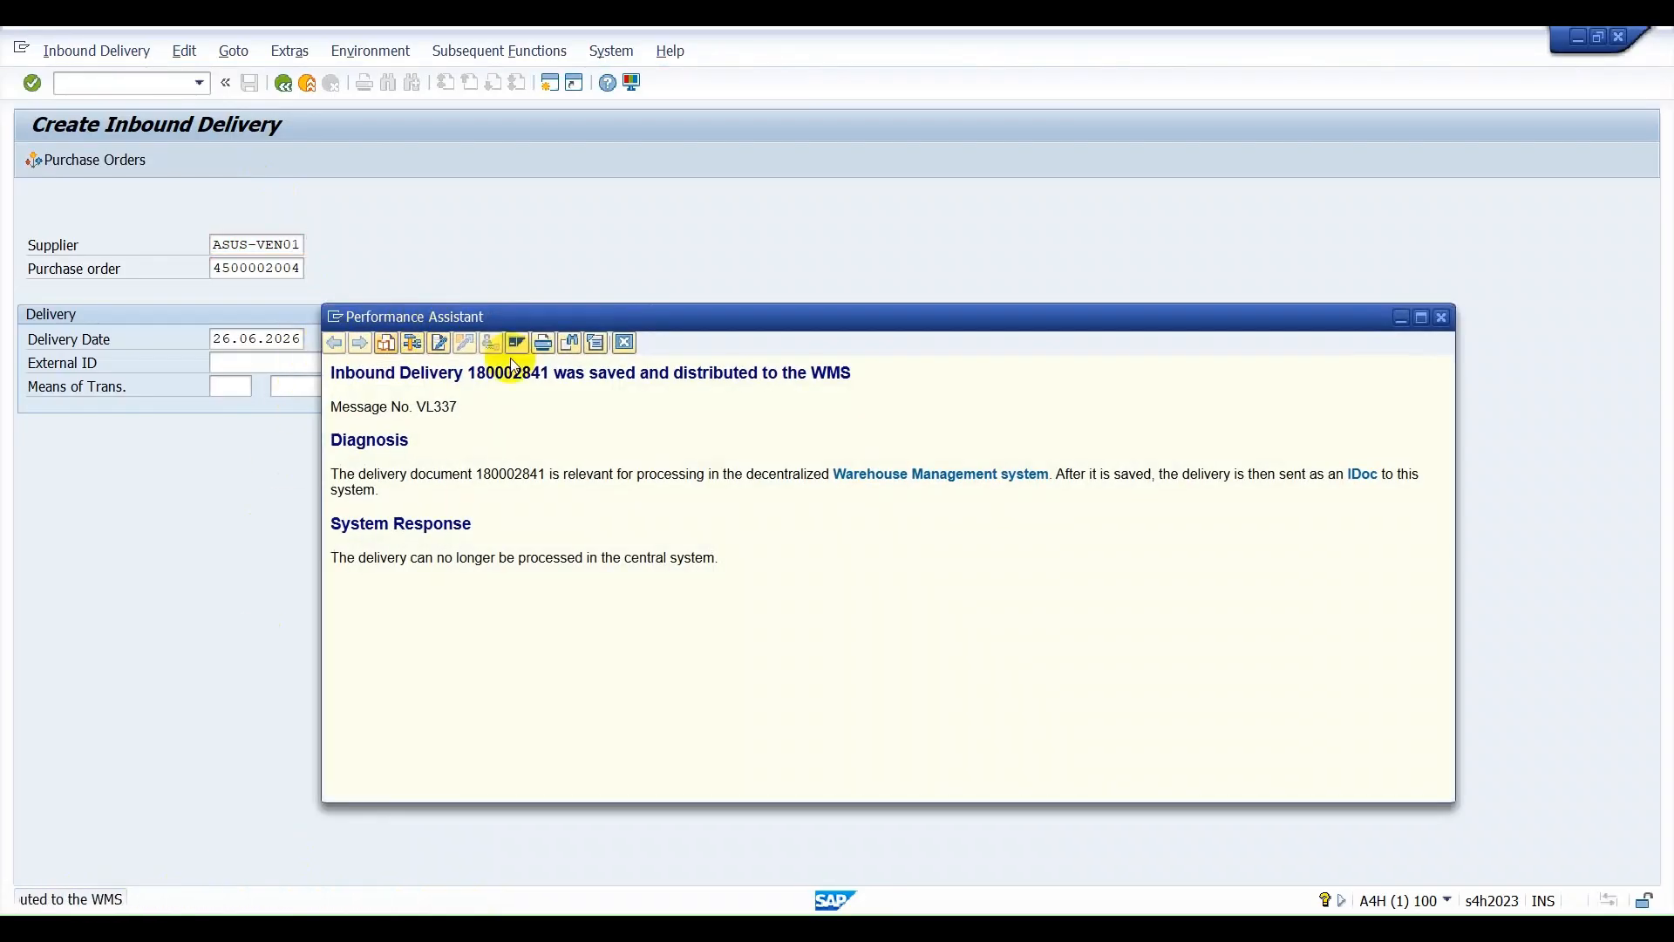
drag(470, 373, 558, 365)
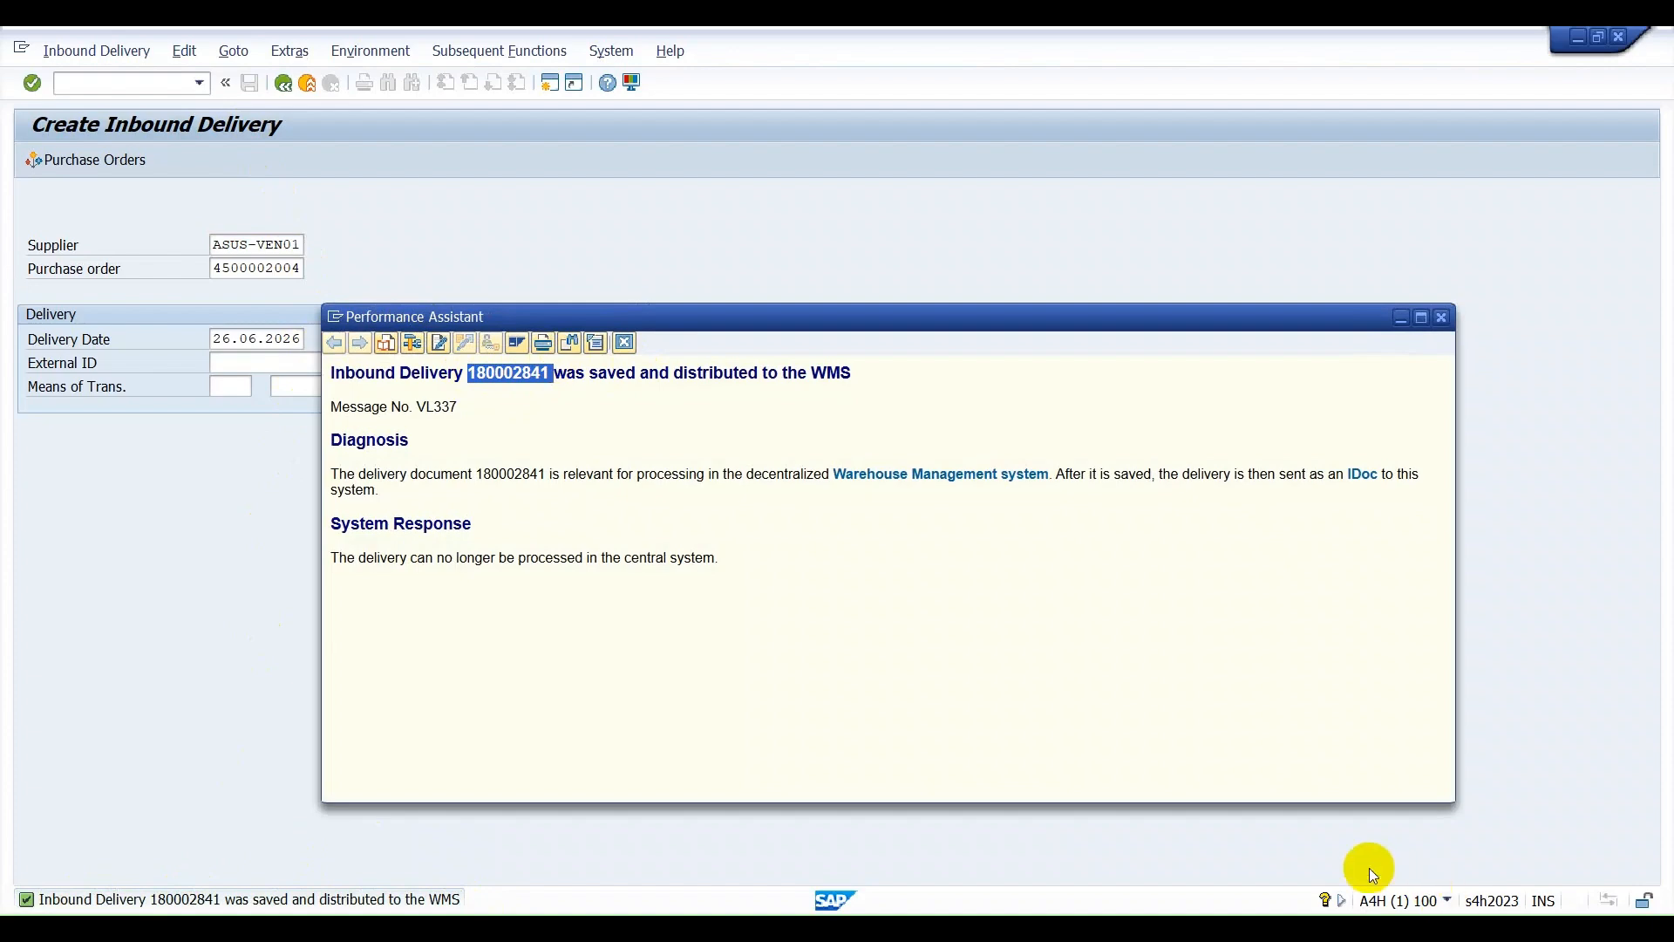
Close the message details and record the inbound delivery number in a new Notepad tab, labelled "- IBD".
click(619, 349)
key(super)
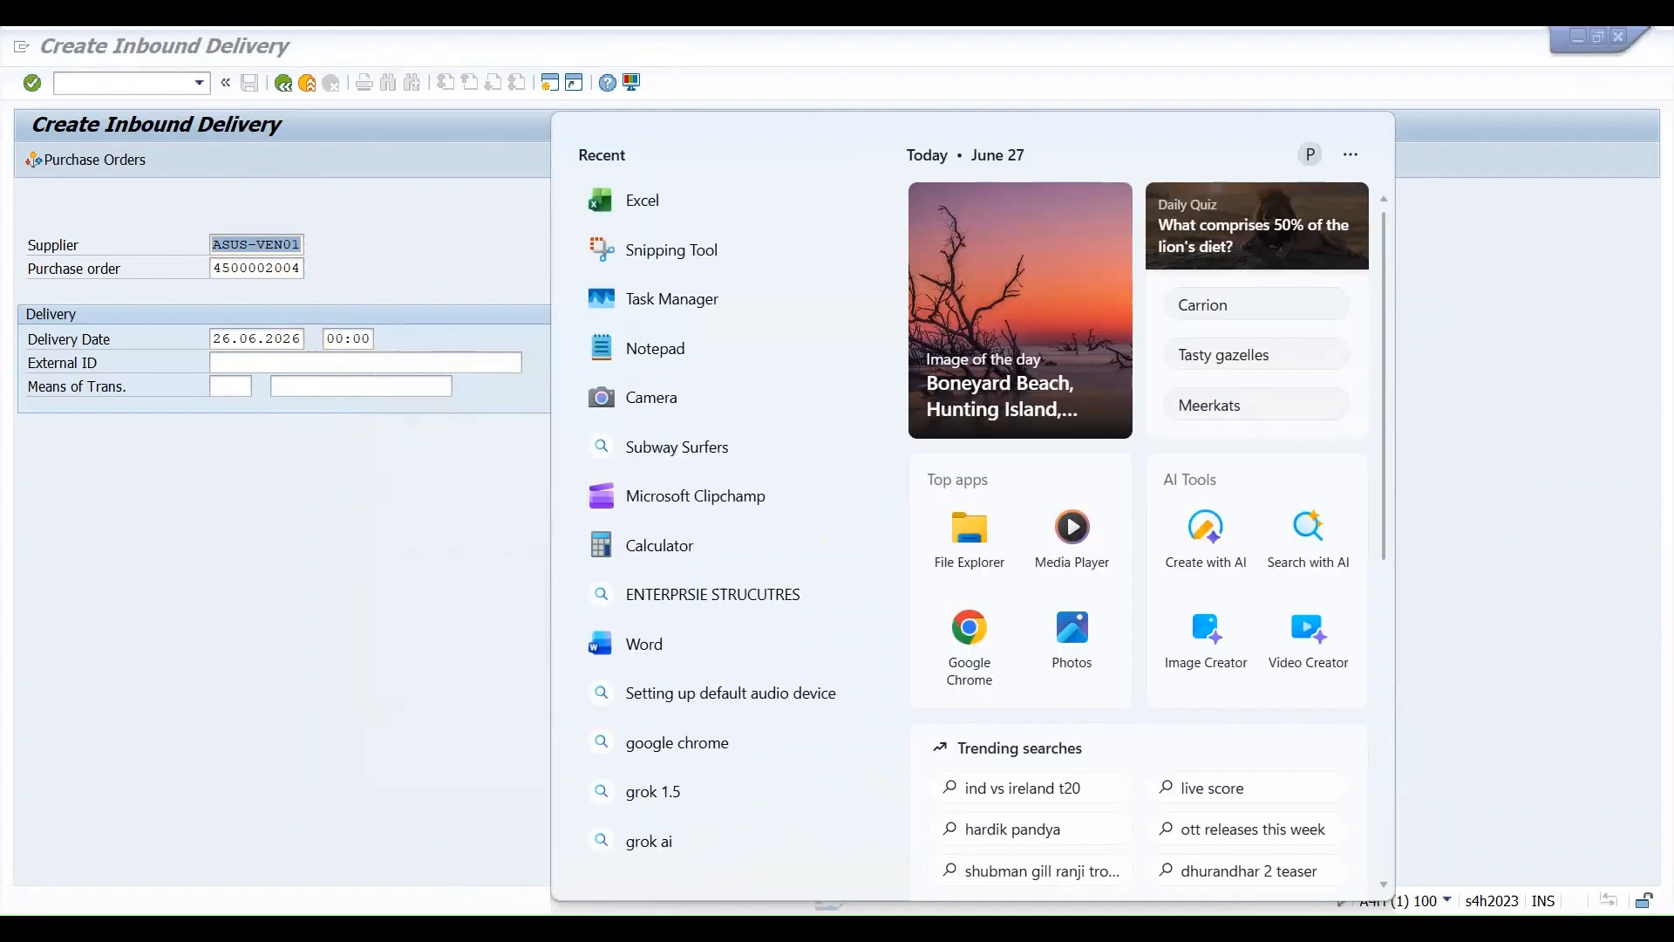
text(NO)
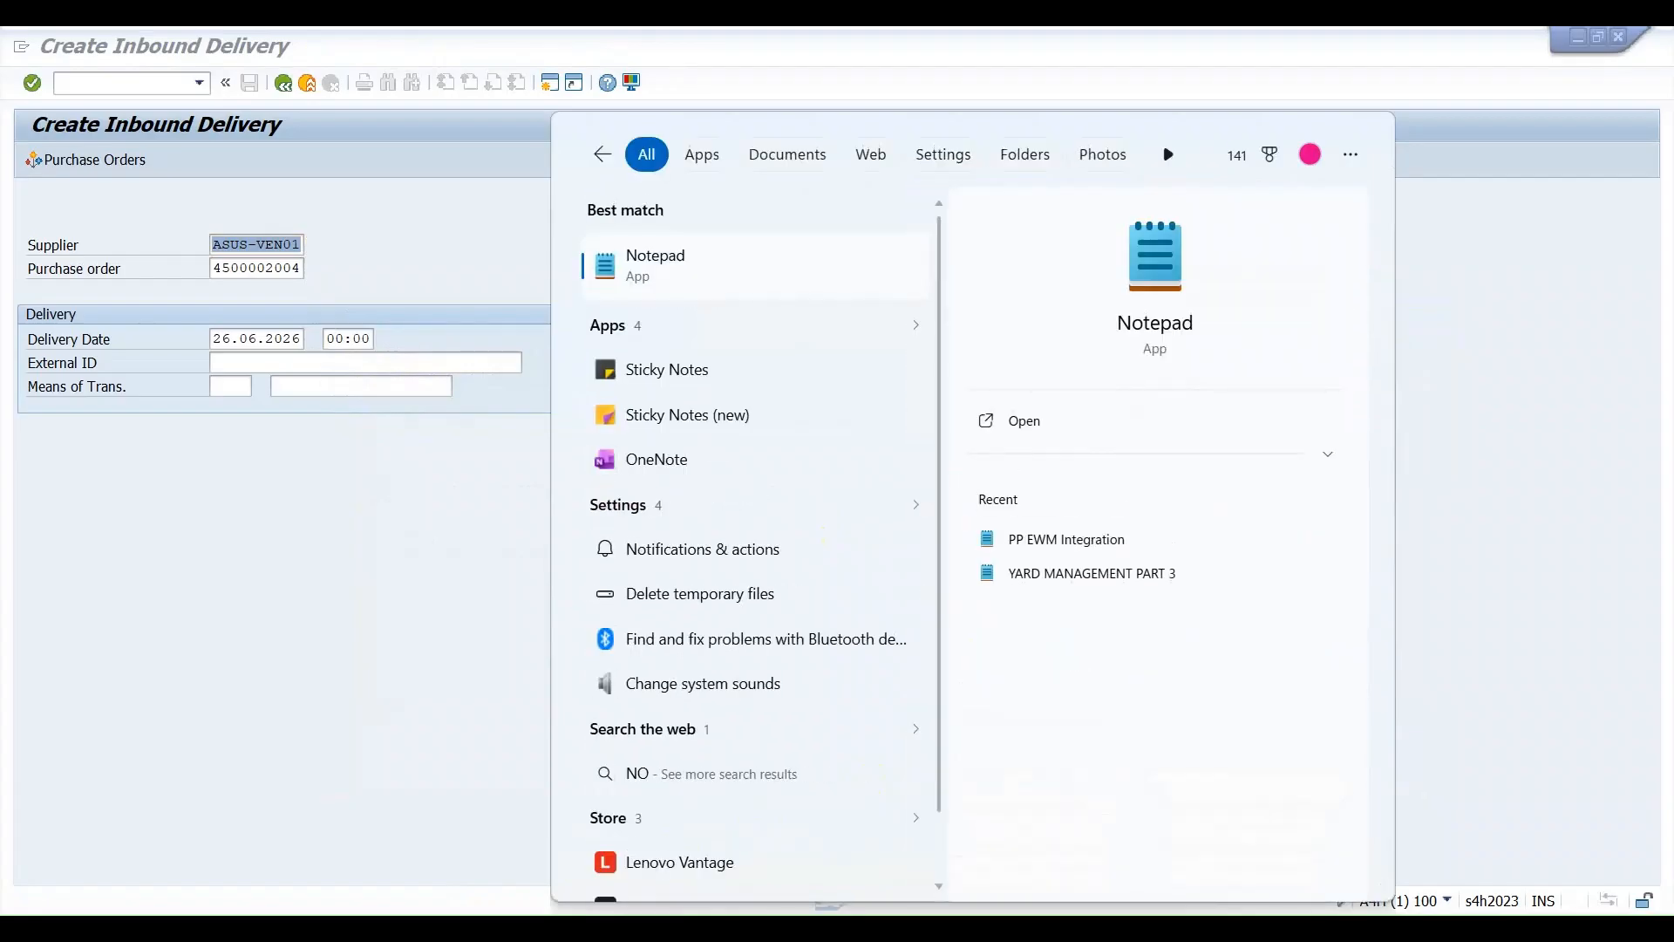
text(TEPAD)
click(703, 237)
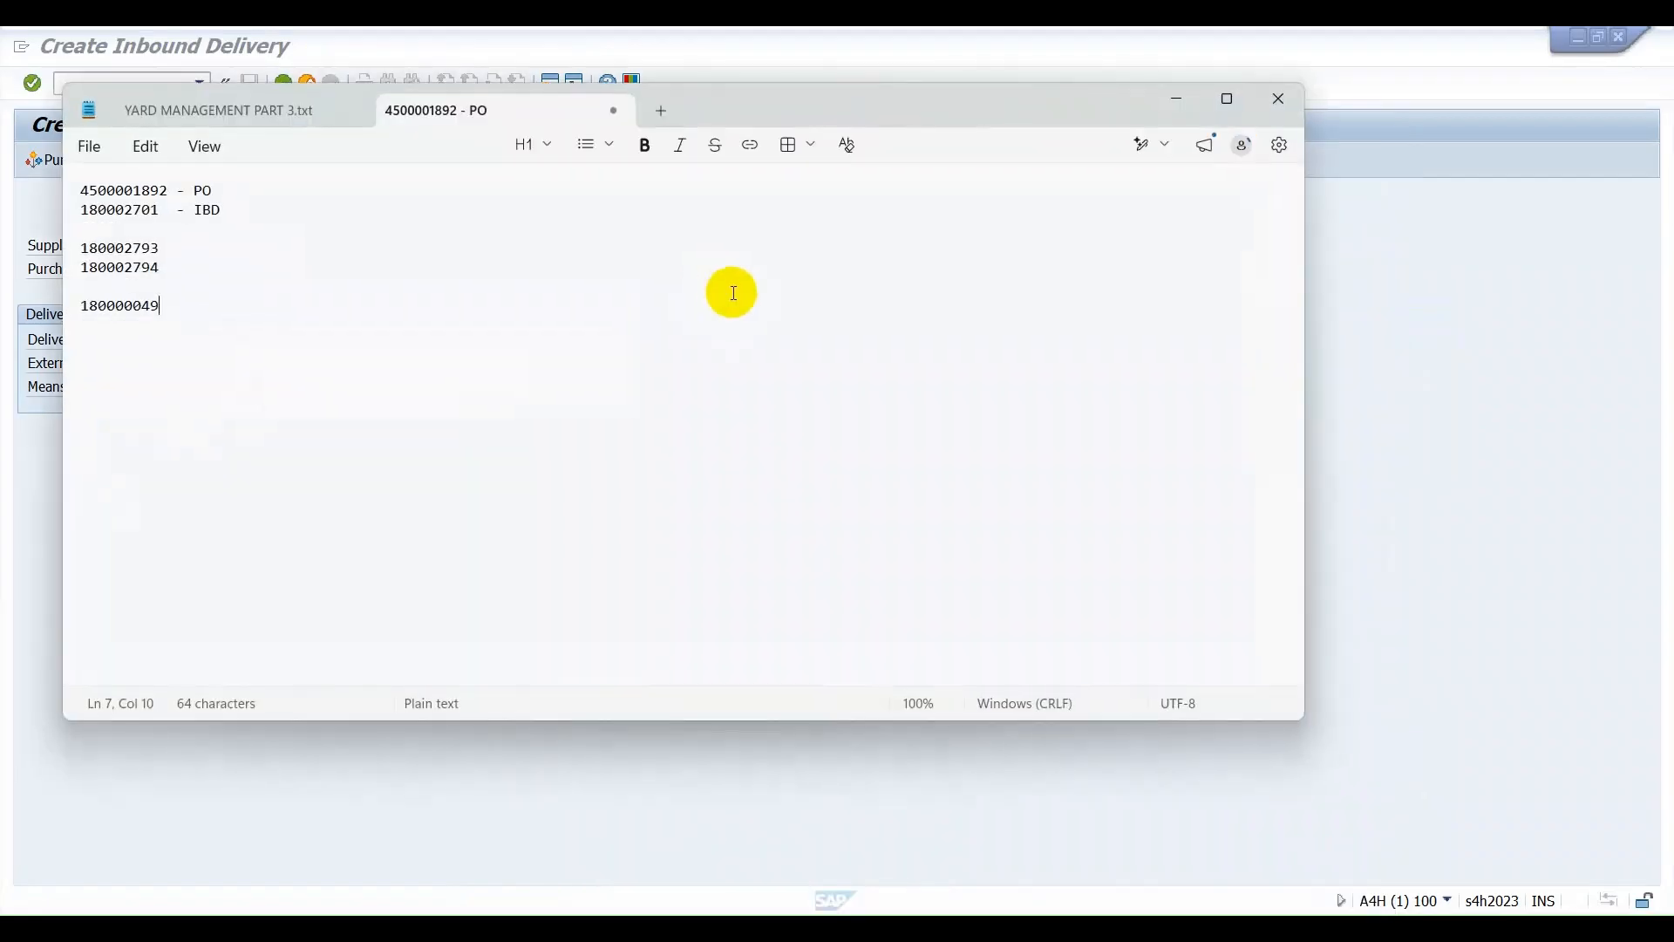
click(660, 111)
key(ctrl+v)
text(-)
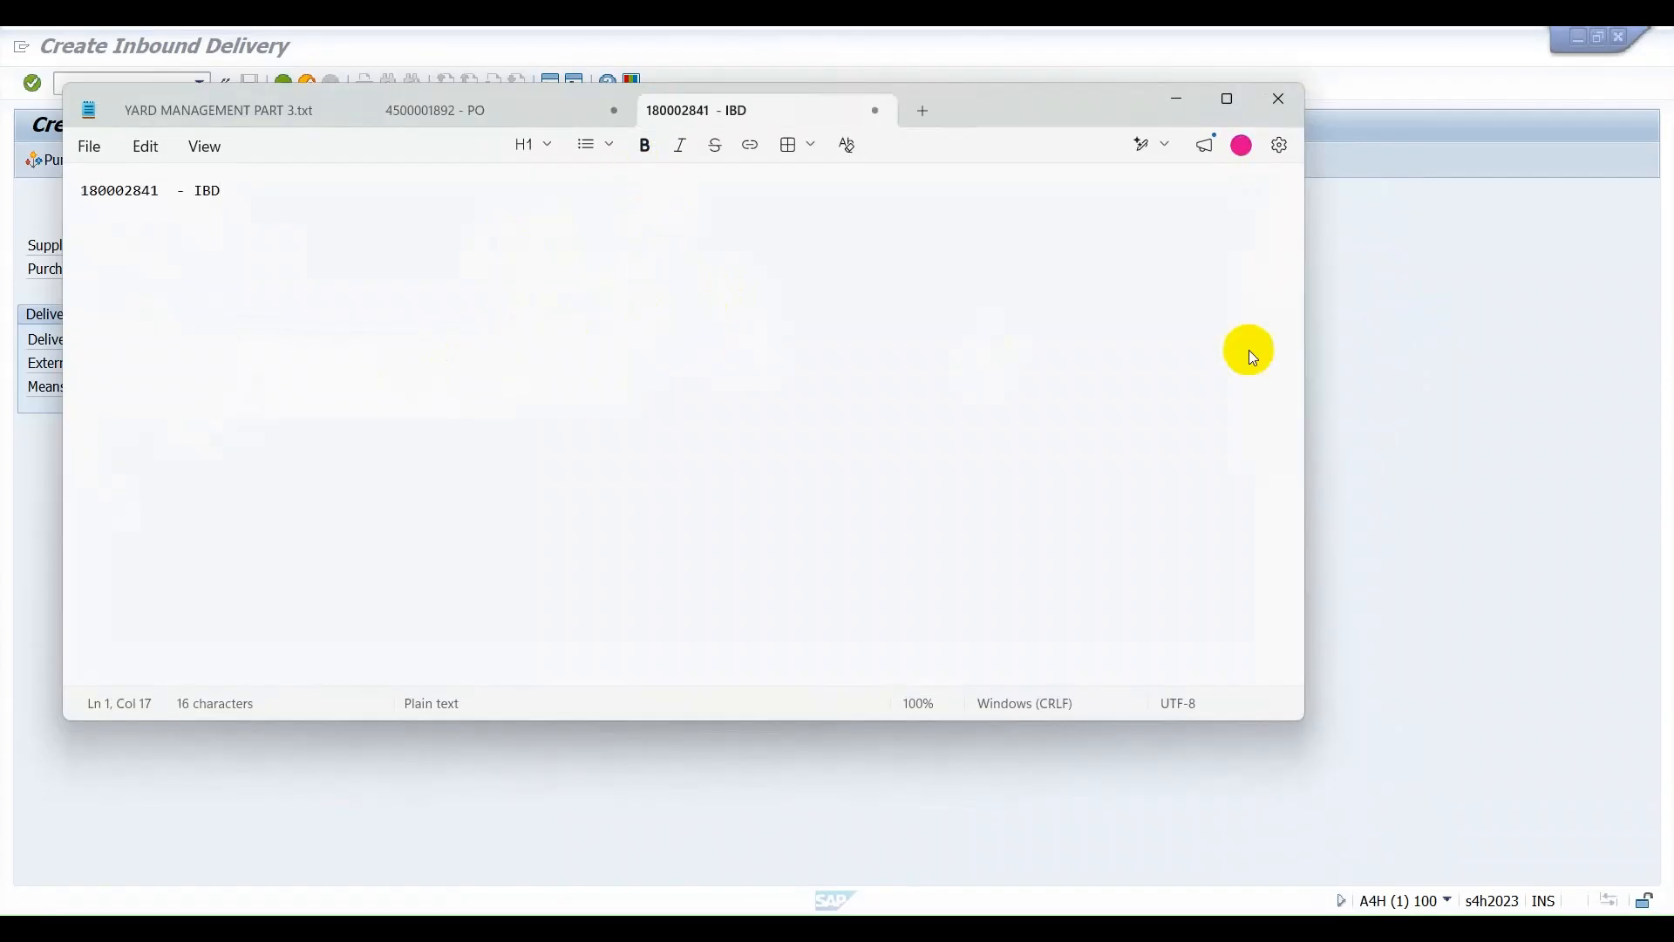
click(1456, 222)
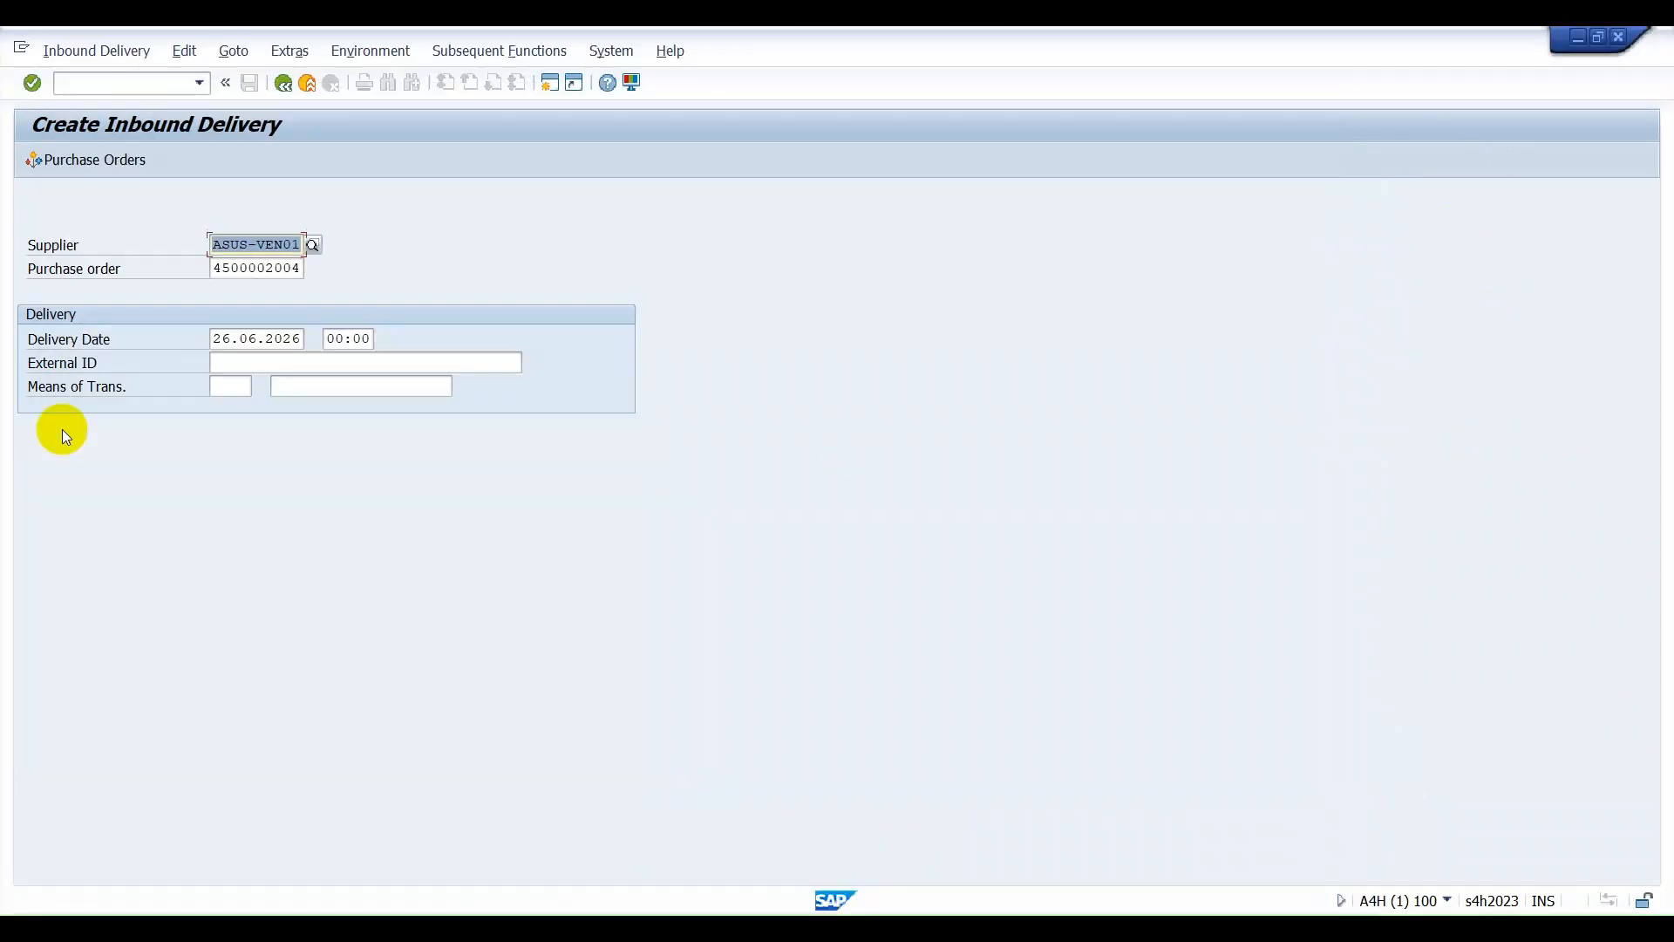
click(142, 81)
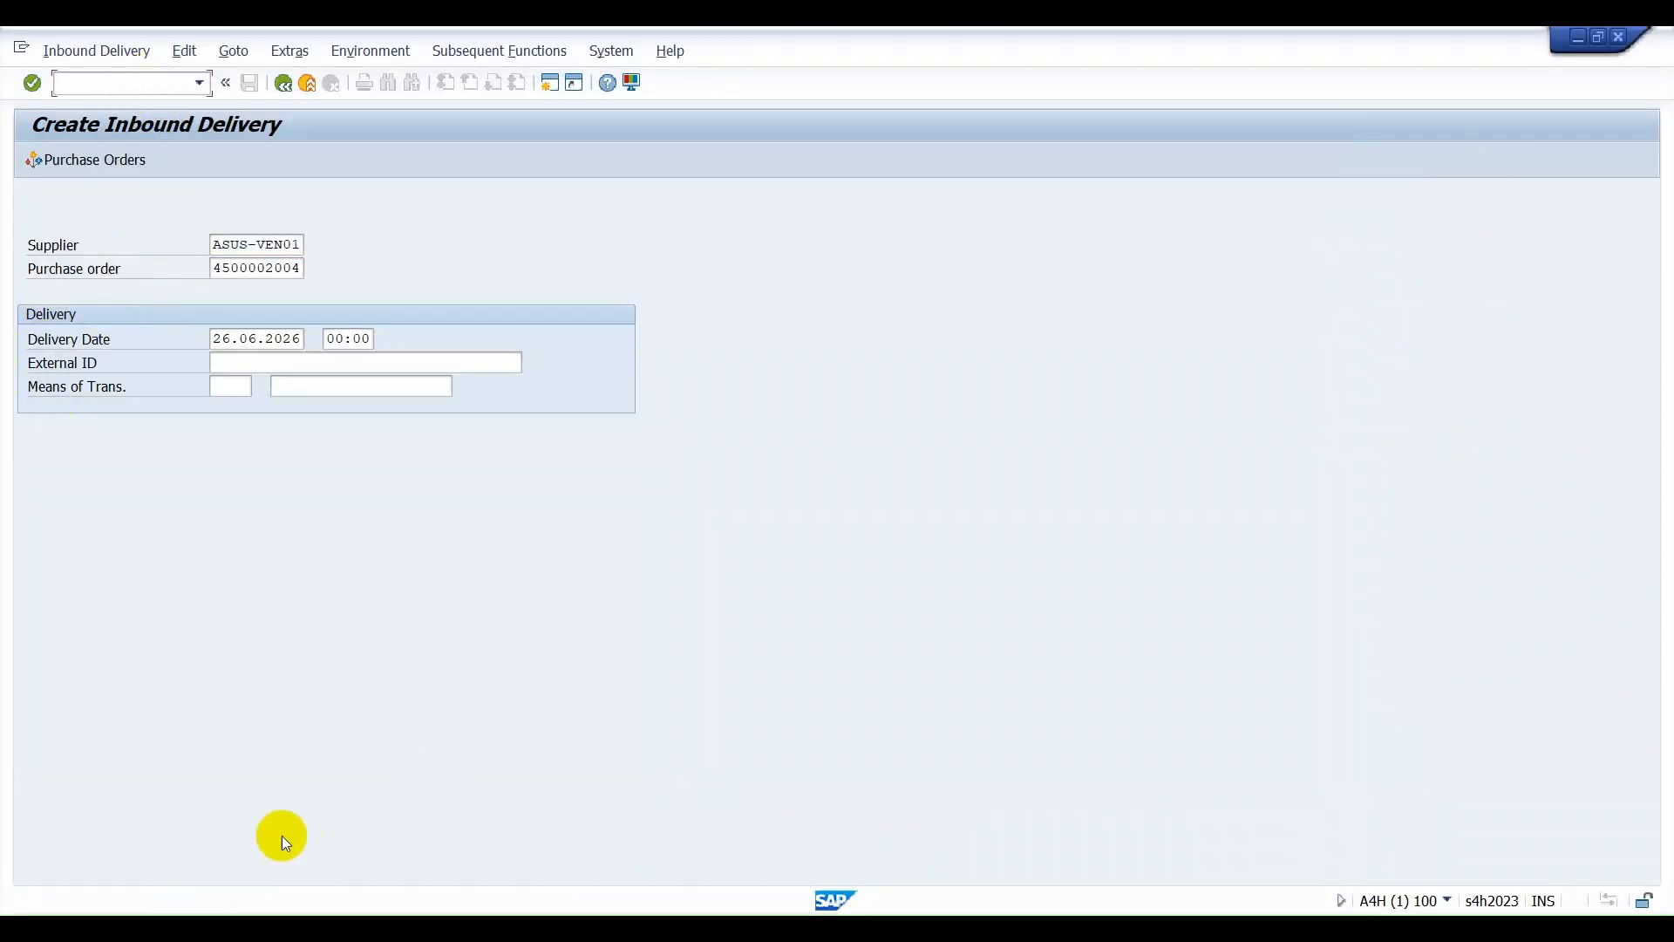
Switch to the Excel workbook Book1, add a new sheet, and put an outside border around E4:R22.
click(1128, 929)
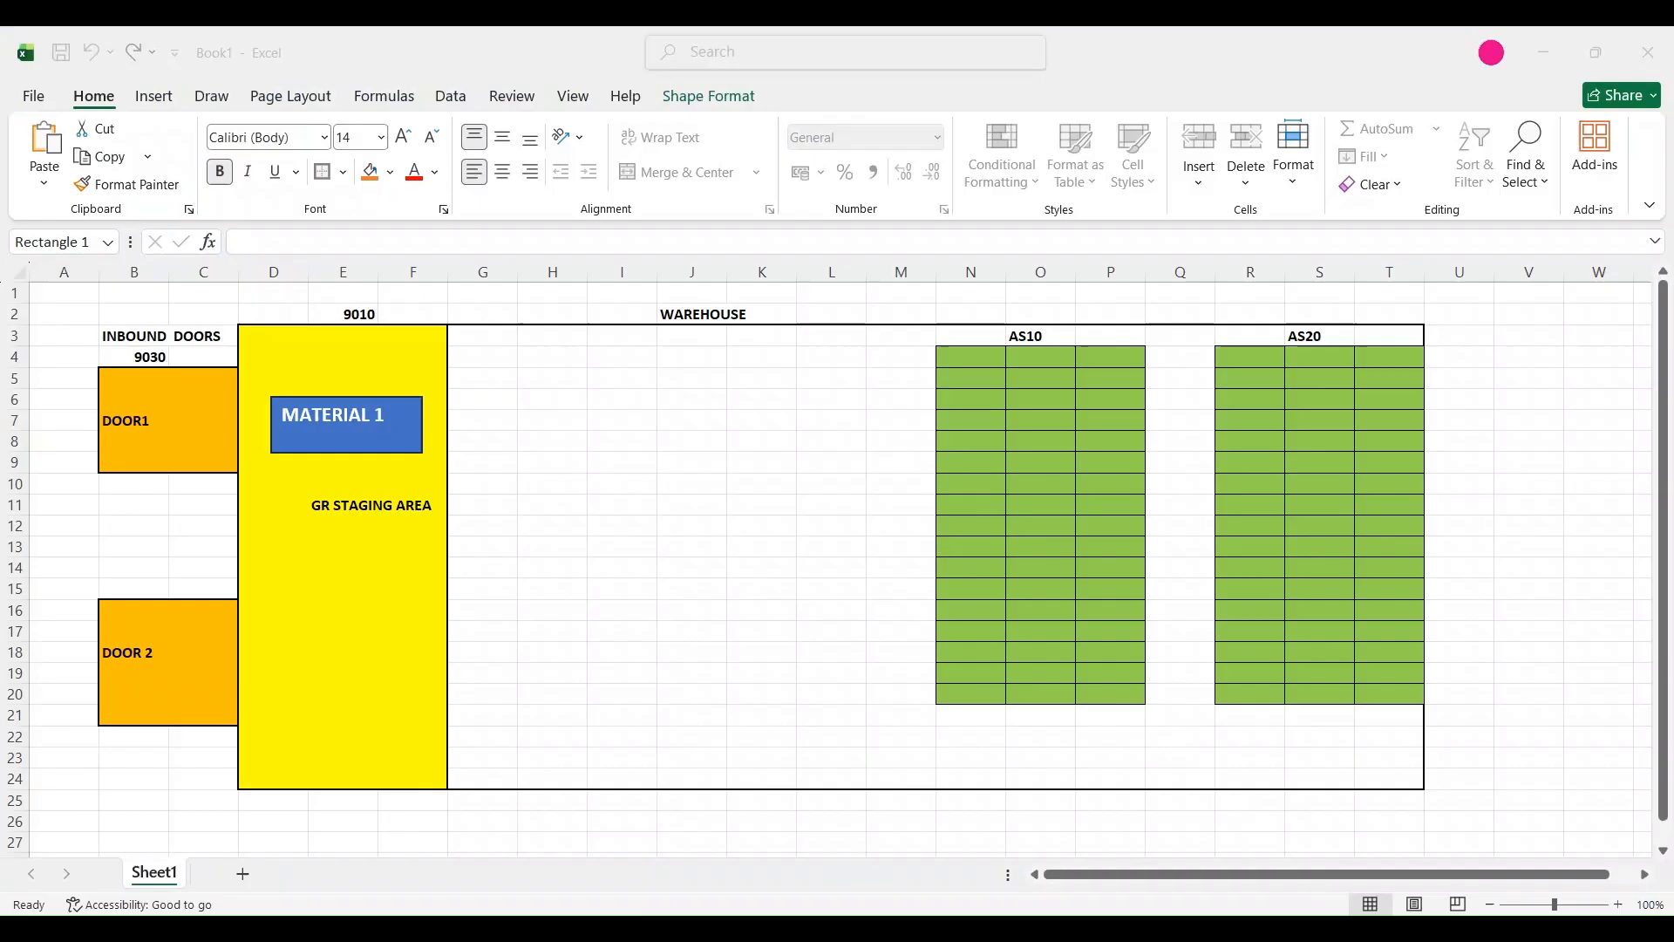
click(243, 874)
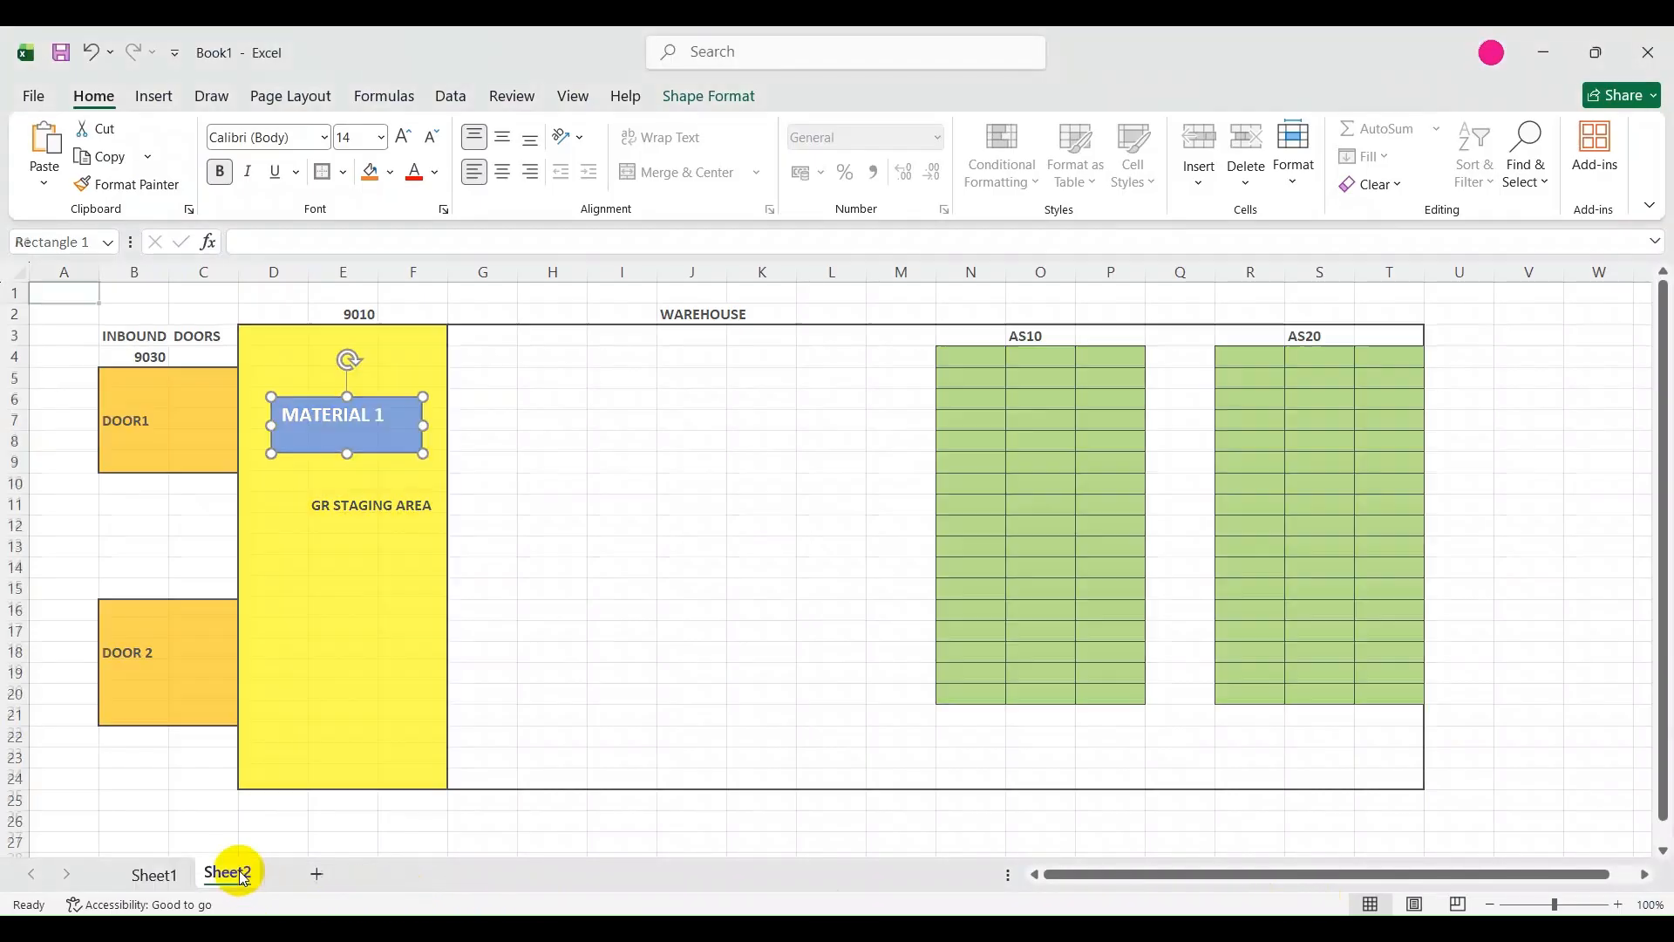
click(327, 354)
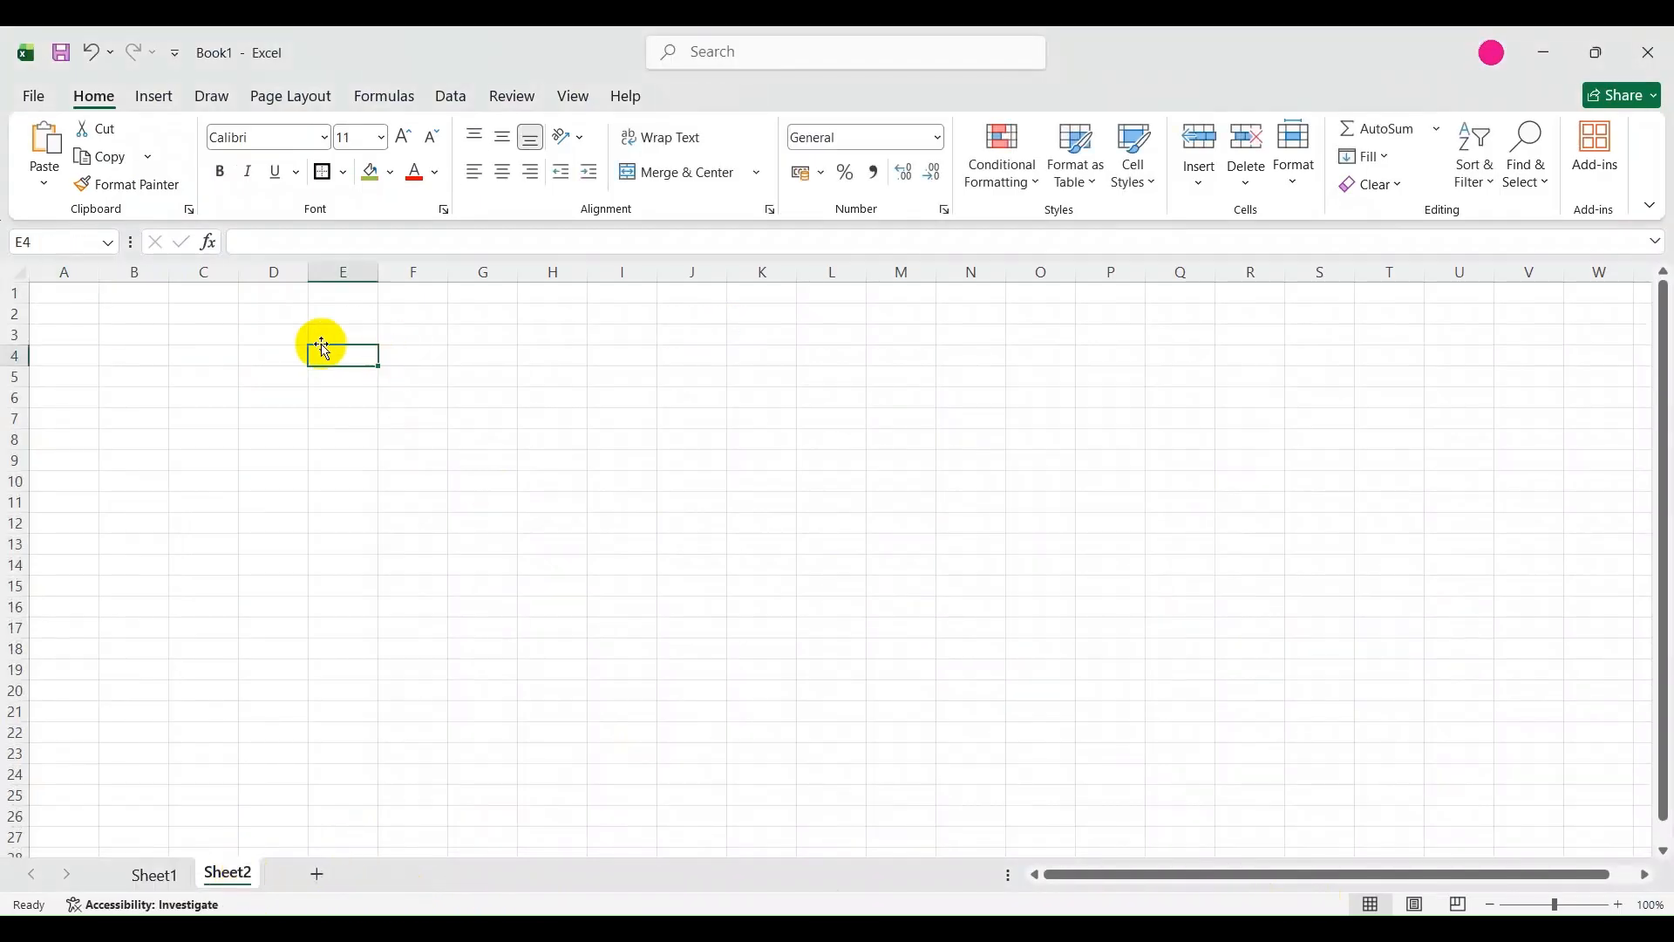
drag(959, 506, 1259, 732)
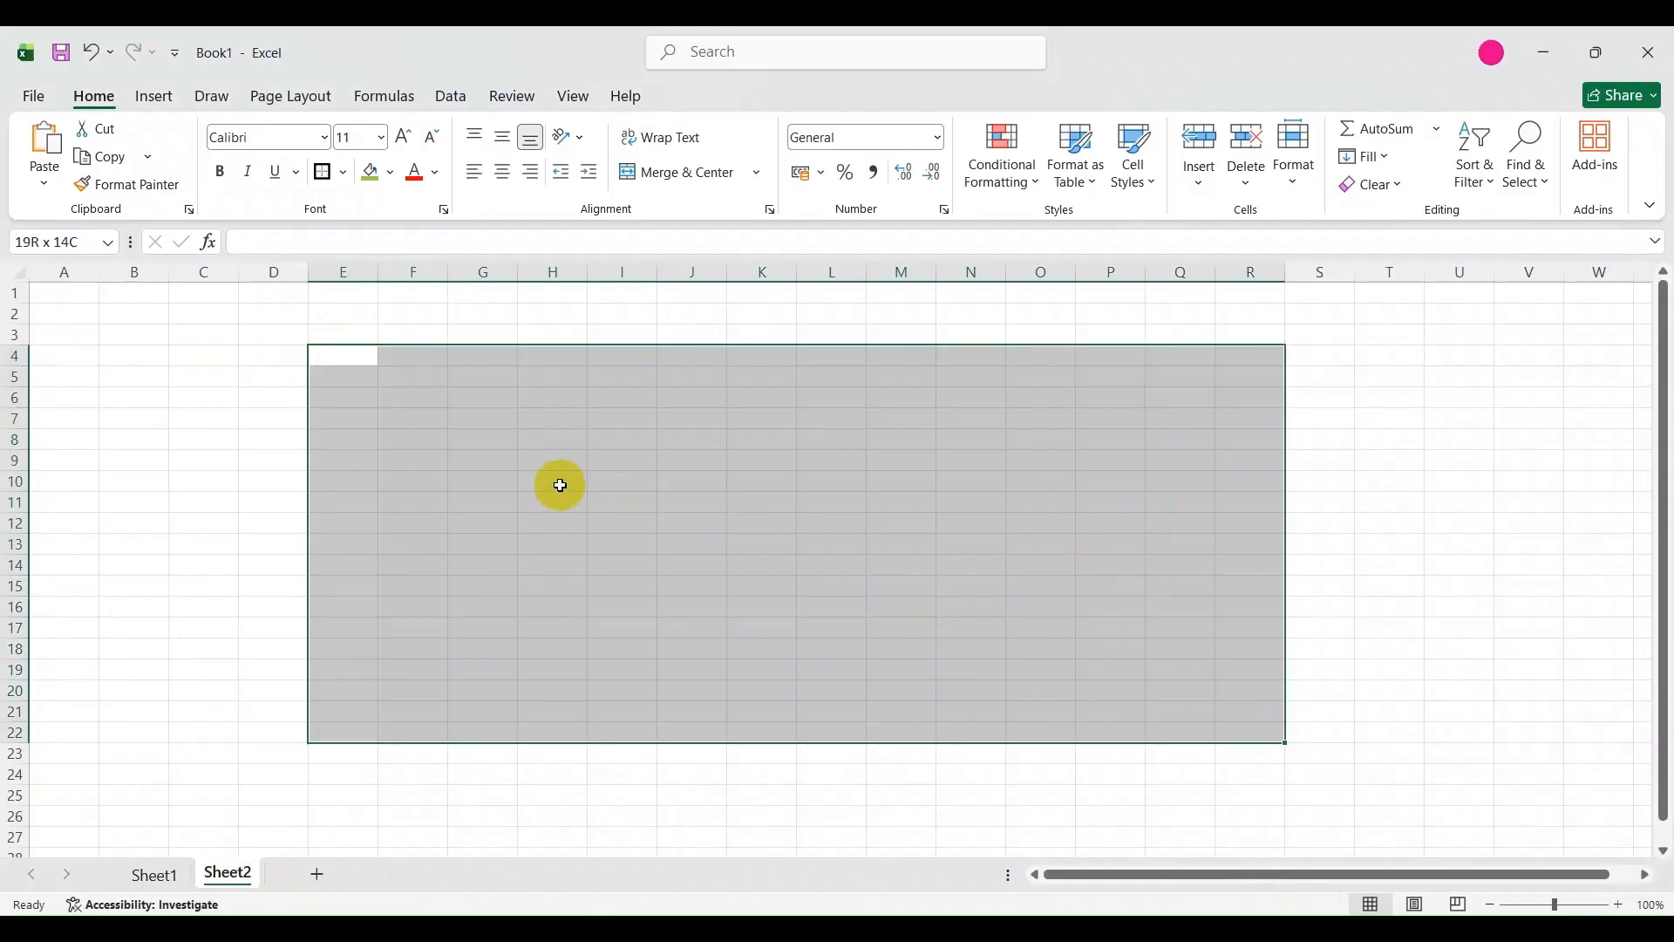
click(320, 171)
Outline the ranges F6:J18 and M6:Q18 with outside borders as two boxes inside the large frame.
drag(402, 397, 663, 646)
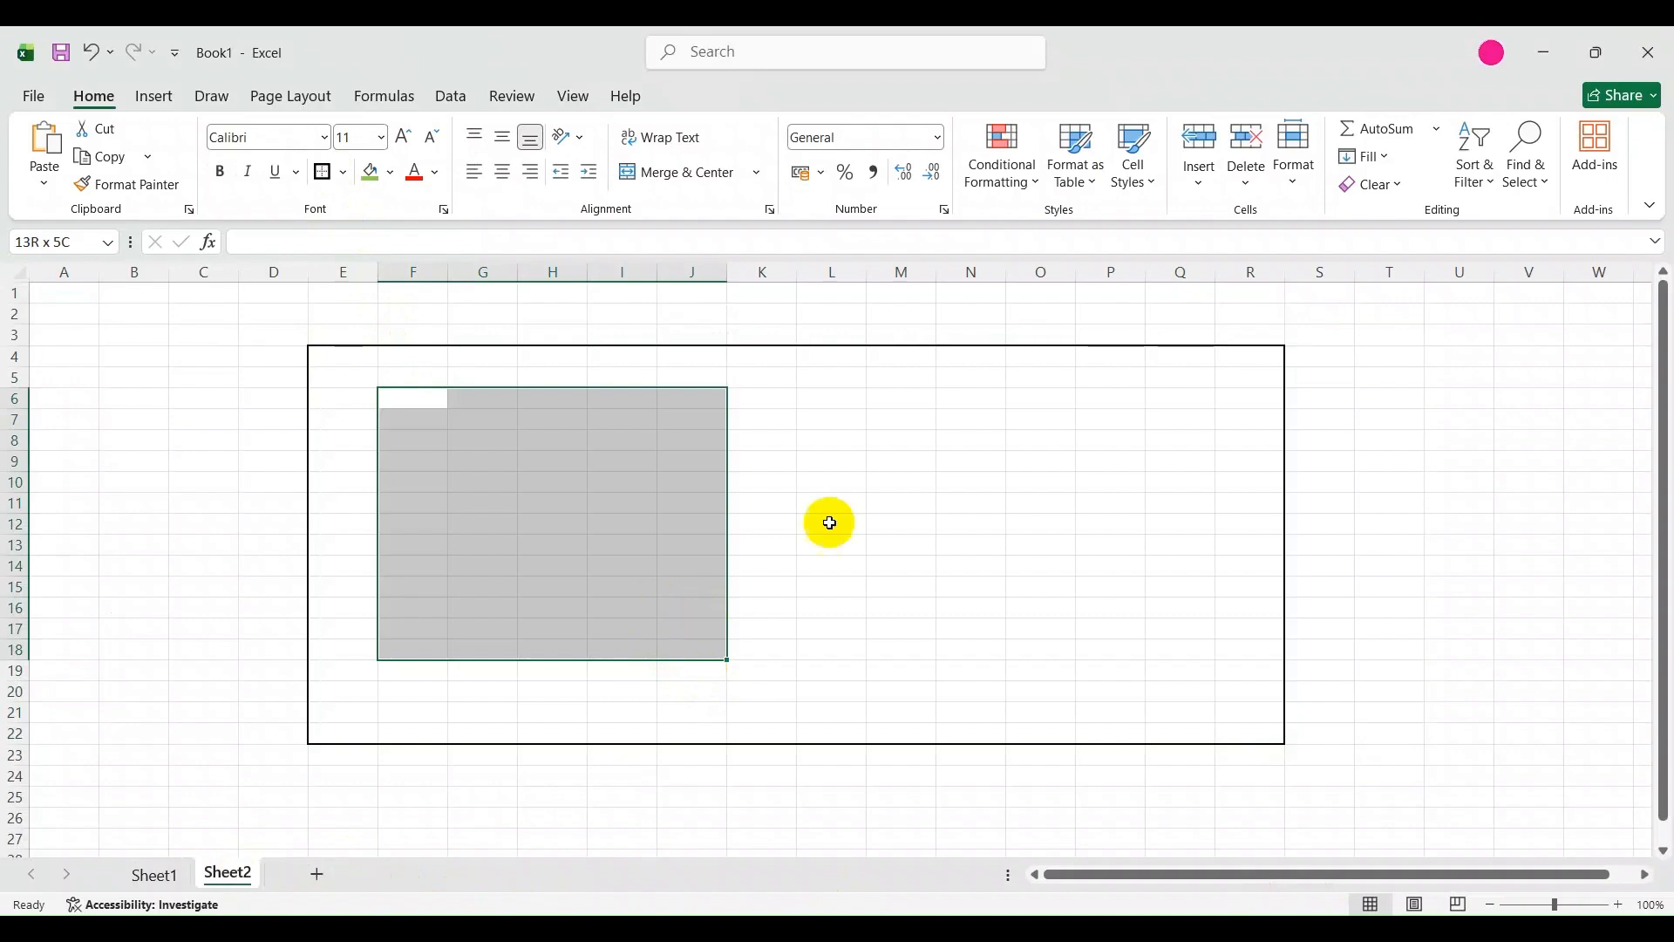
click(322, 171)
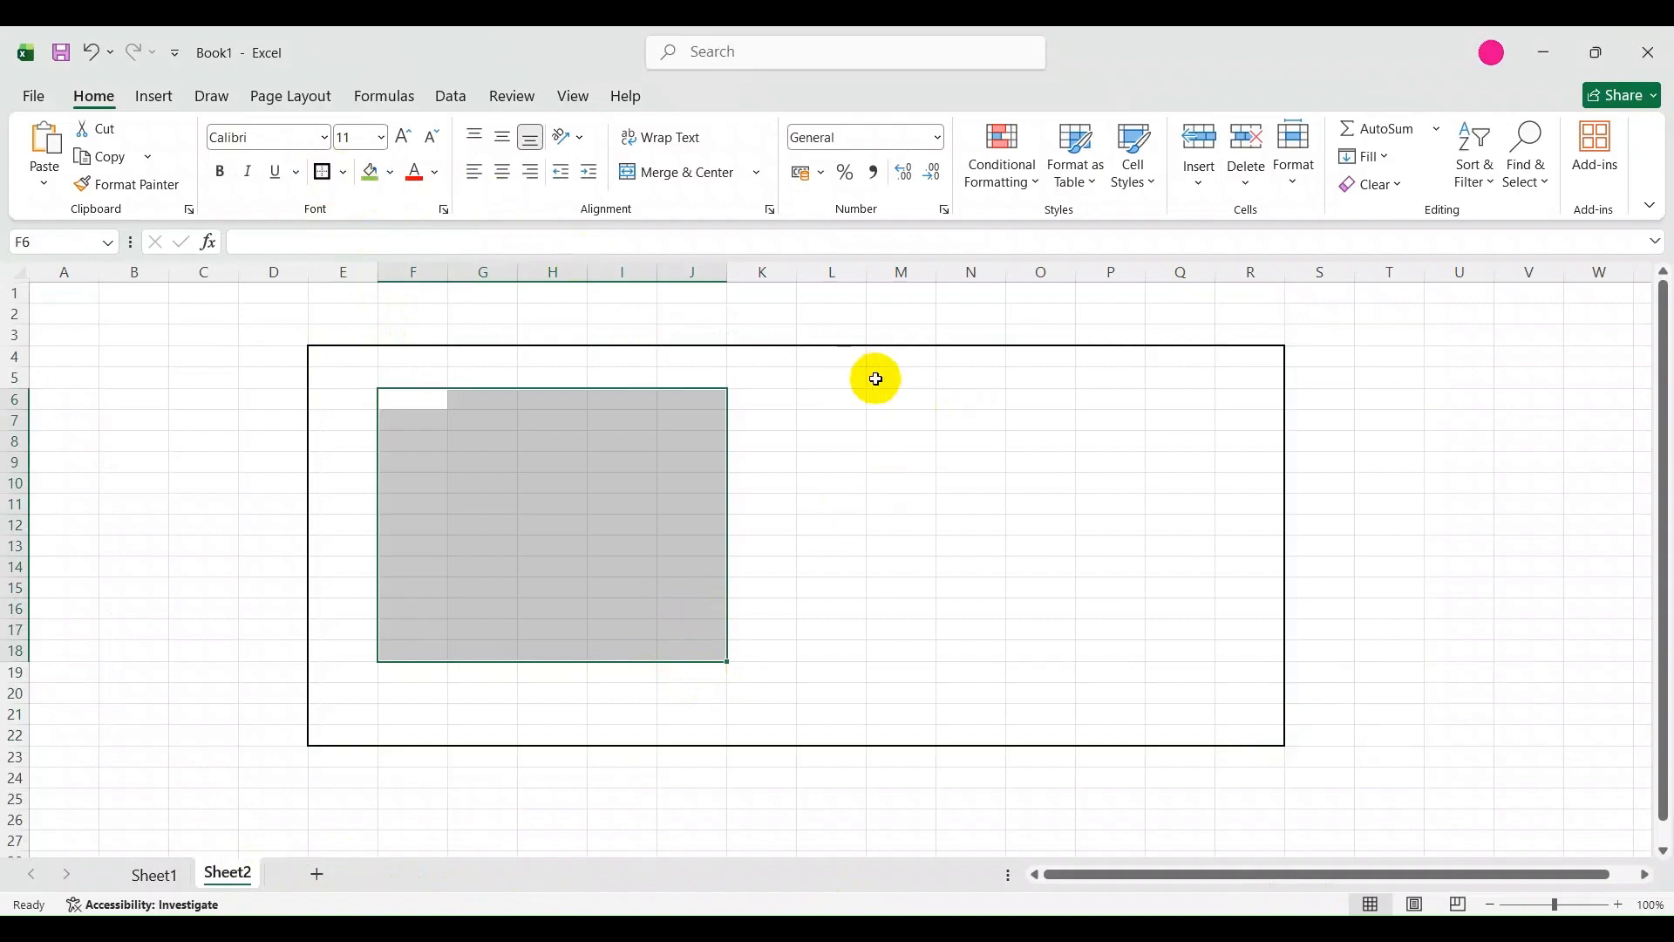
click(914, 403)
drag(914, 402, 1186, 645)
click(325, 170)
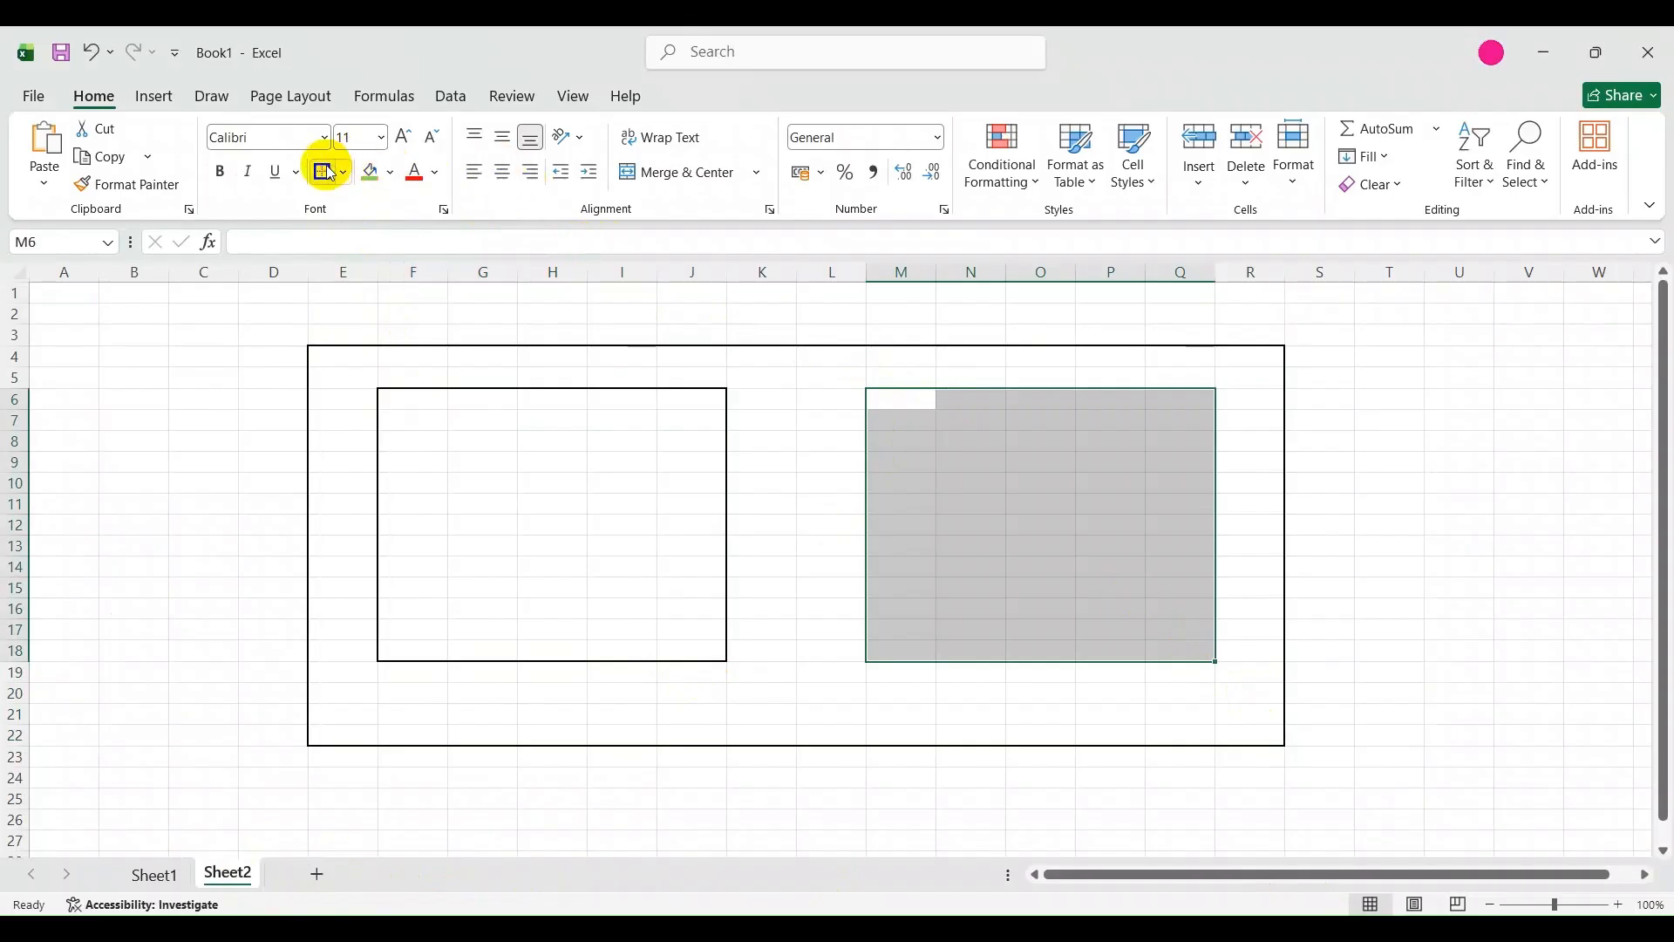
click(462, 369)
Enter the title EMBEDDED SYSTEM in J3 above the outer frame and make it bold.
click(605, 322)
click(680, 337)
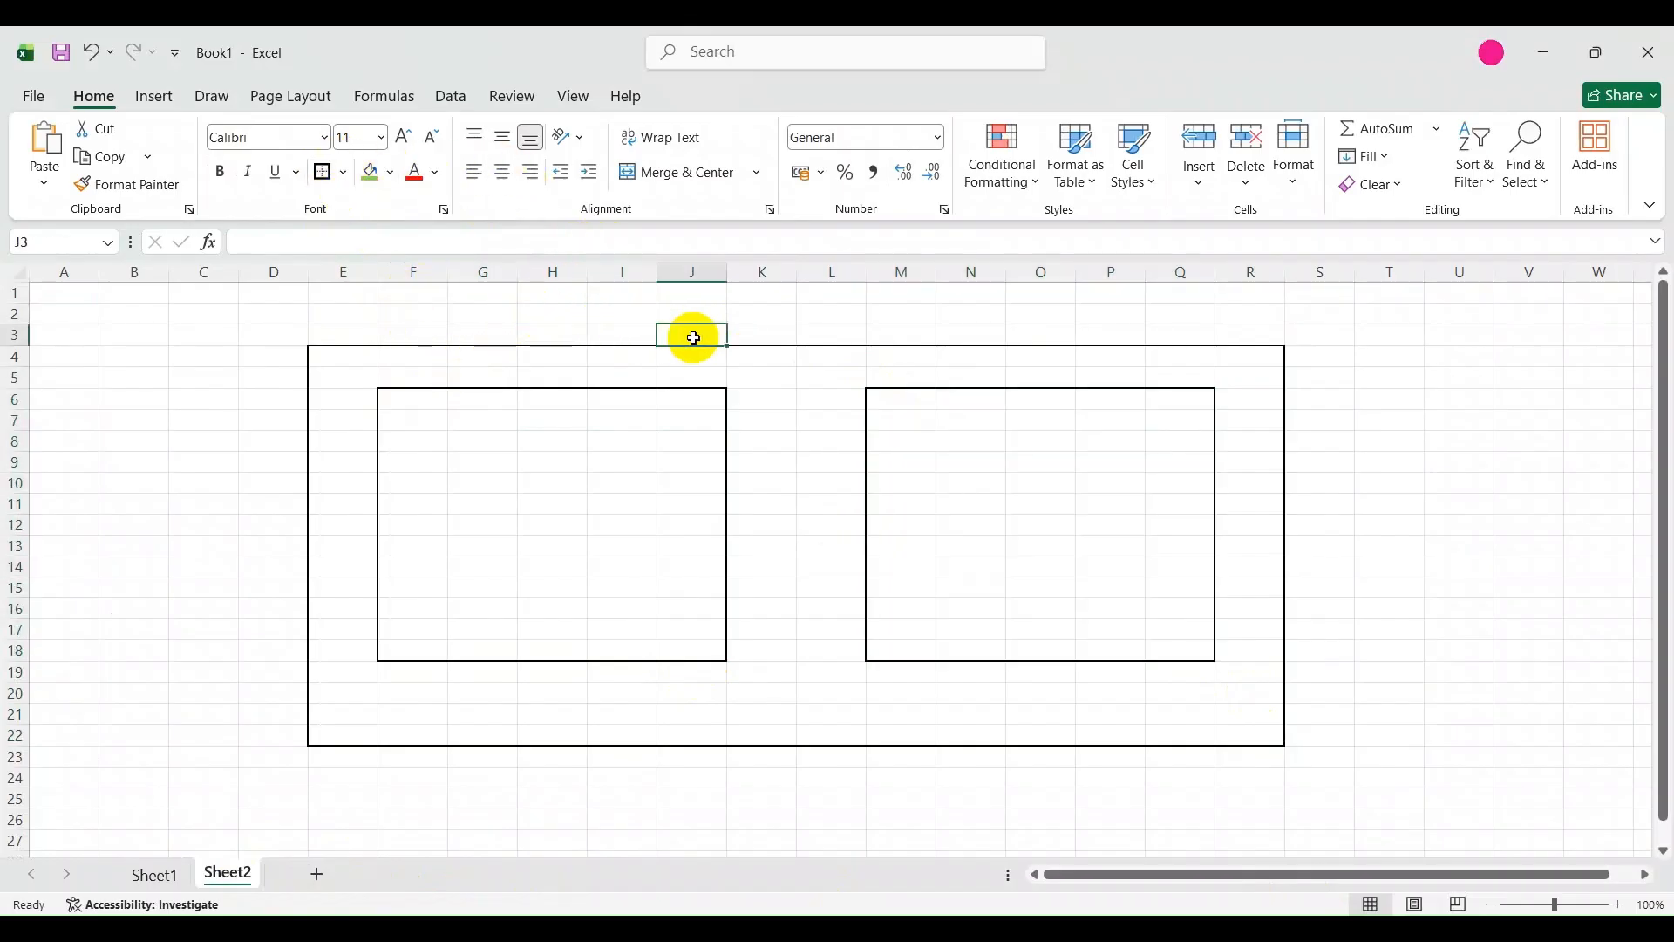
text(EMBEDDED SYSTE)
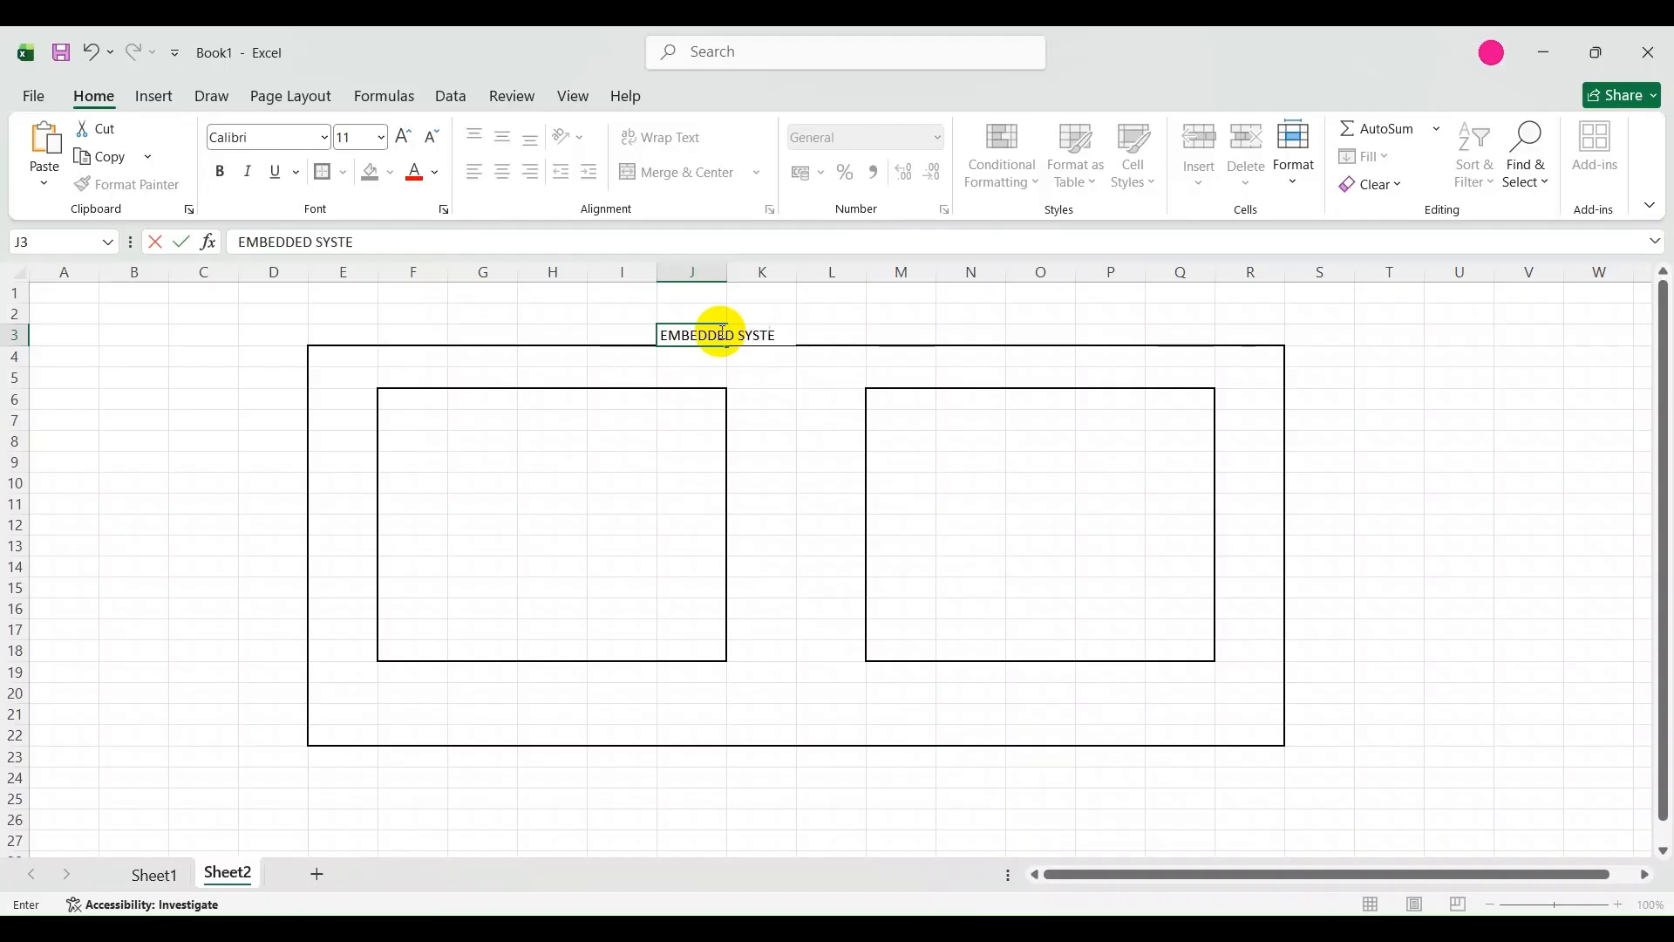
click(800, 438)
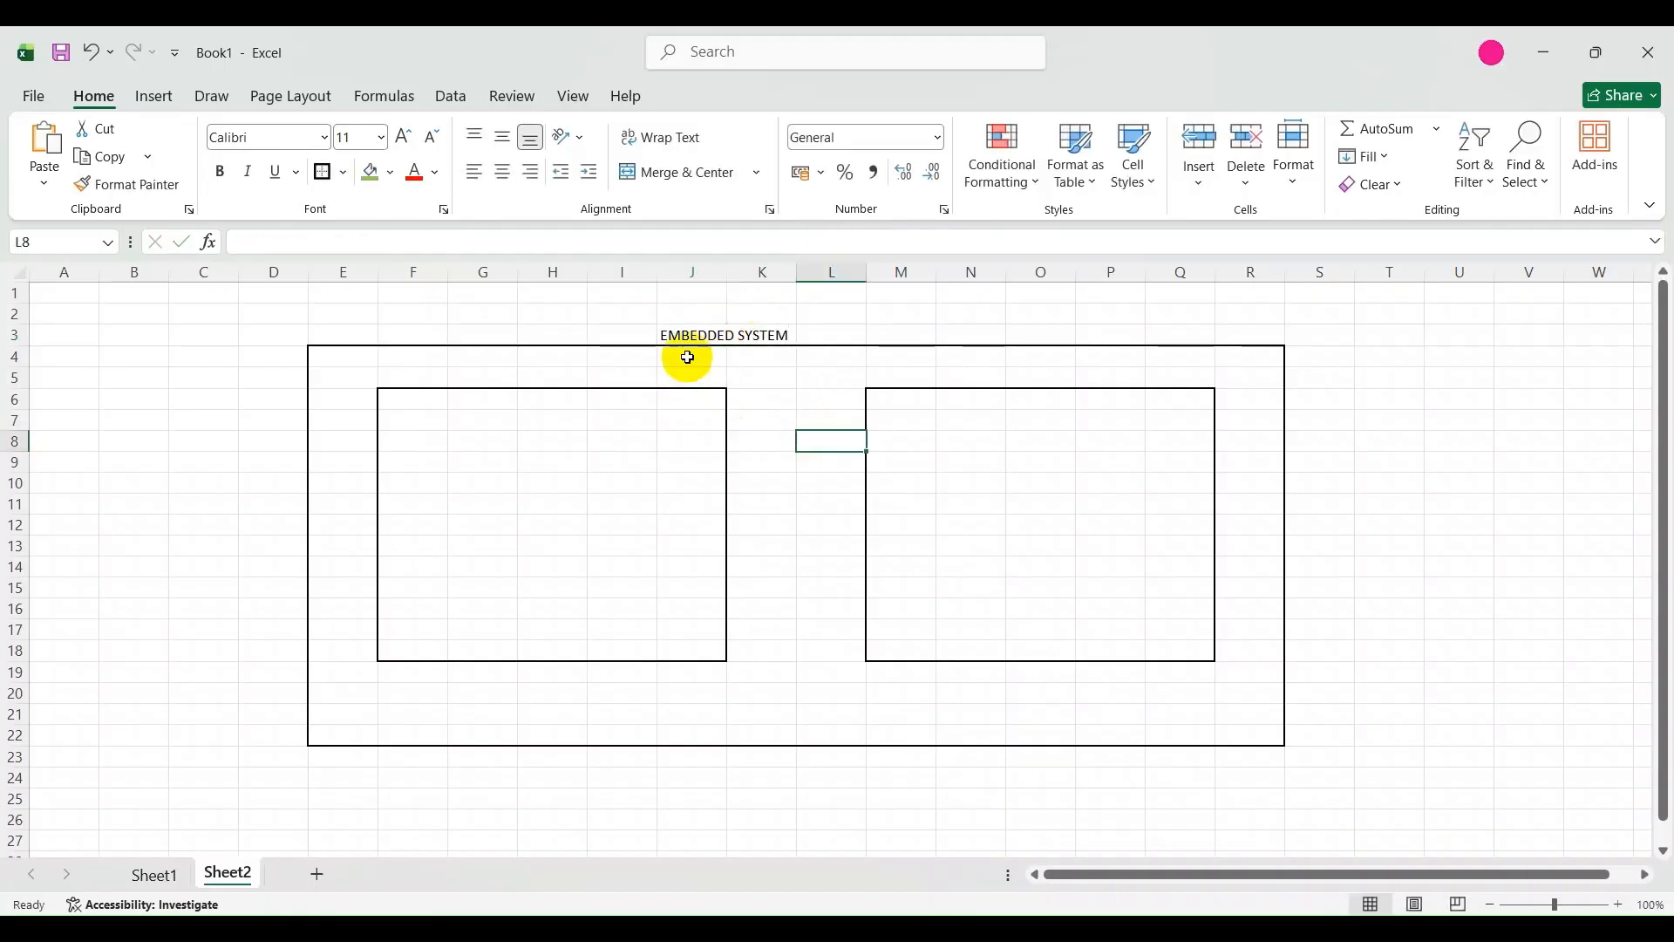
click(698, 340)
key(ctrl+b)
click(736, 456)
Label the first inner box S4 ERP in cell G5.
click(449, 361)
click(460, 380)
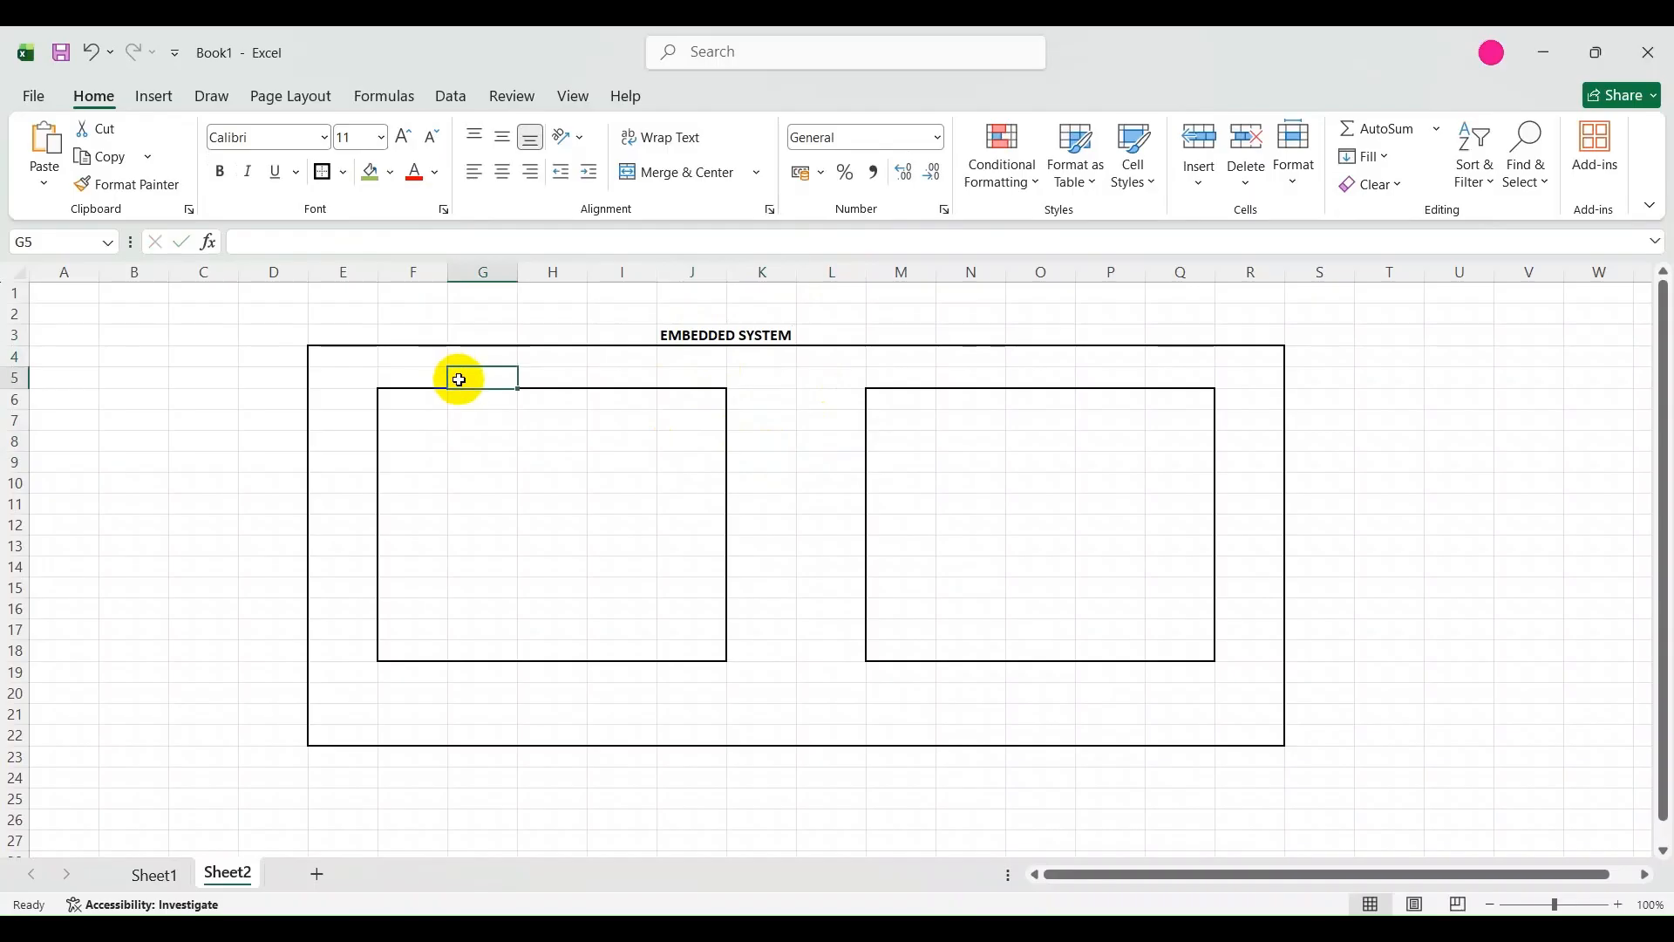
text(ERP)
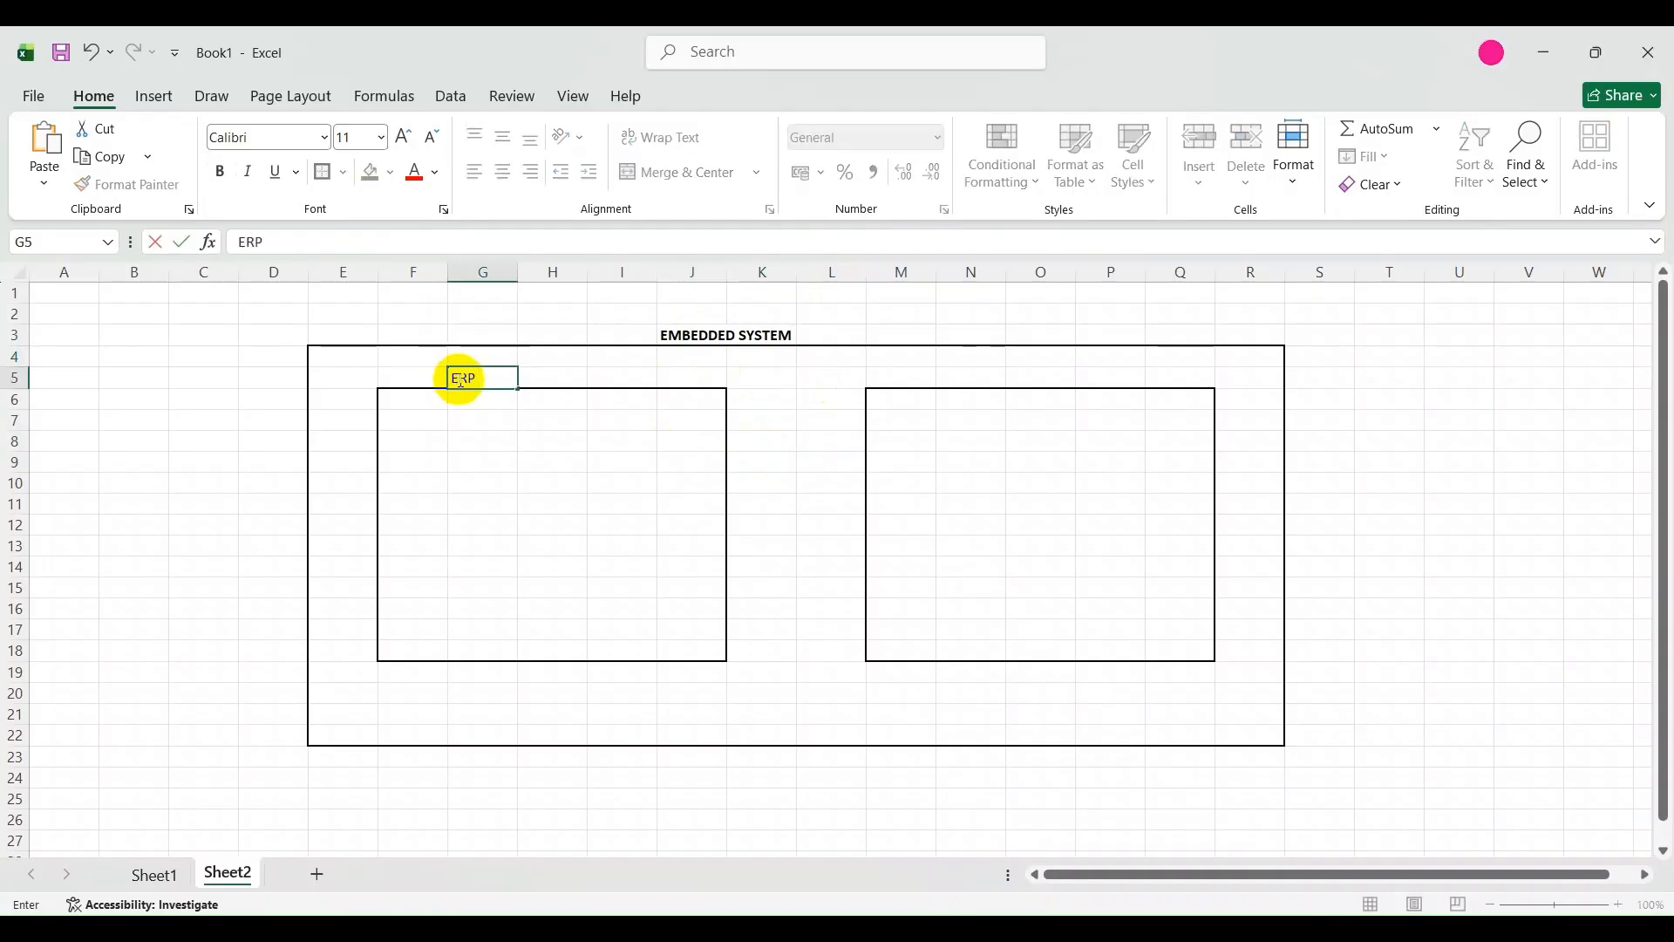
key(BackSpace)
key(BackSpace)
key(BackSpace)
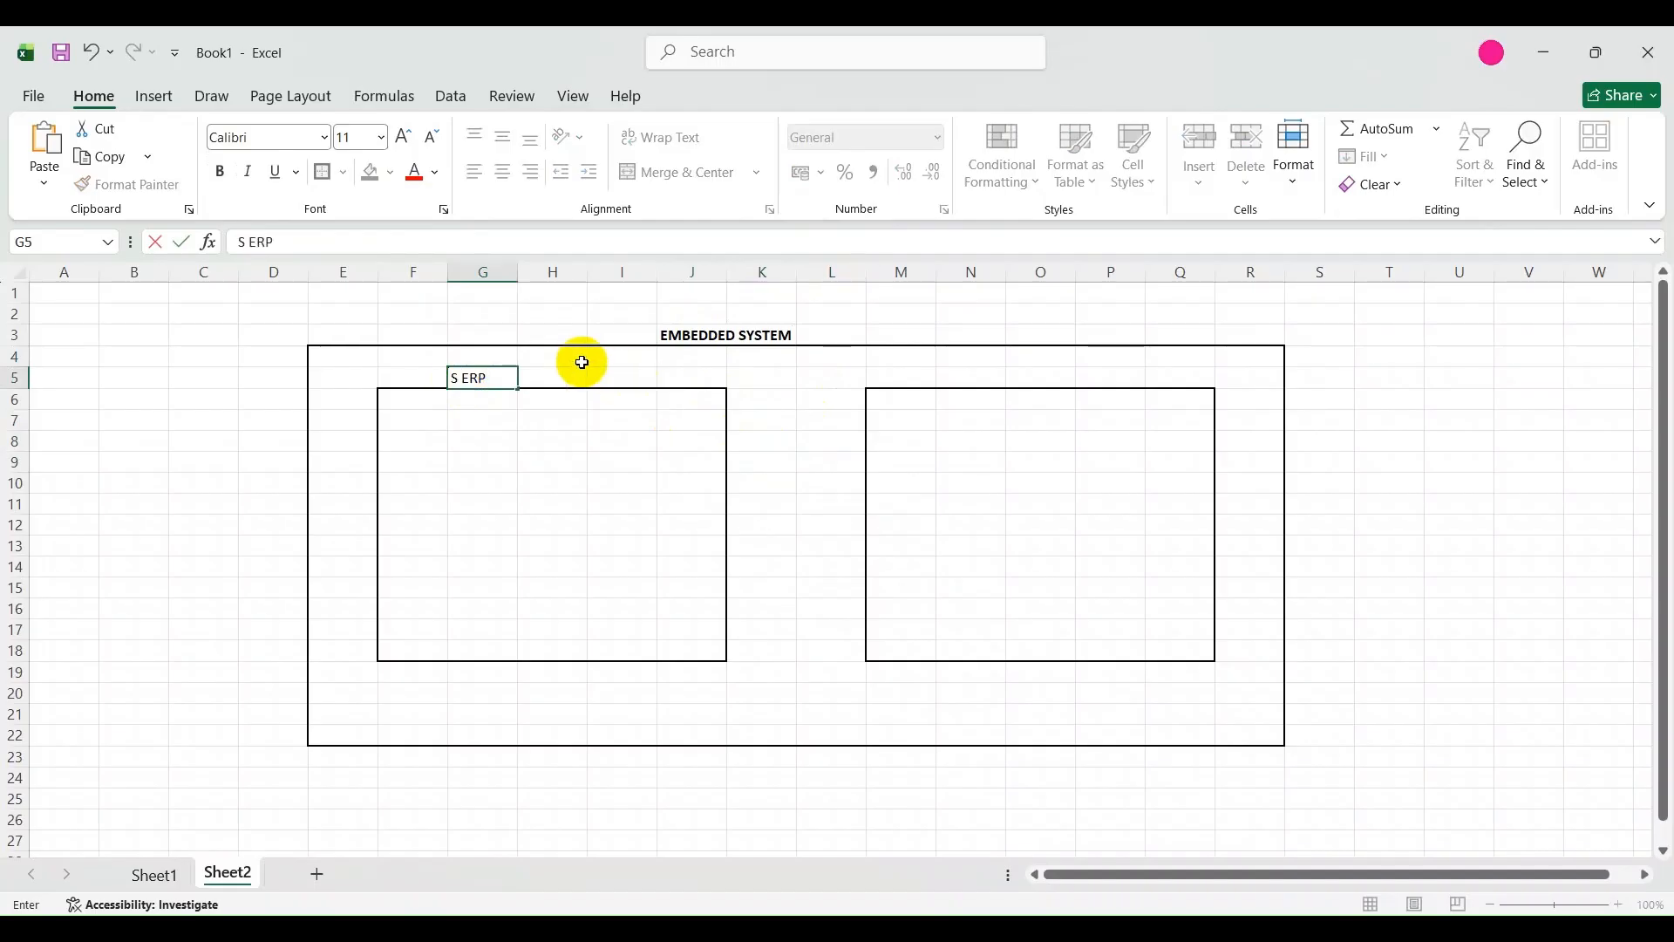
key(Left)
key(Left)
key(Left)
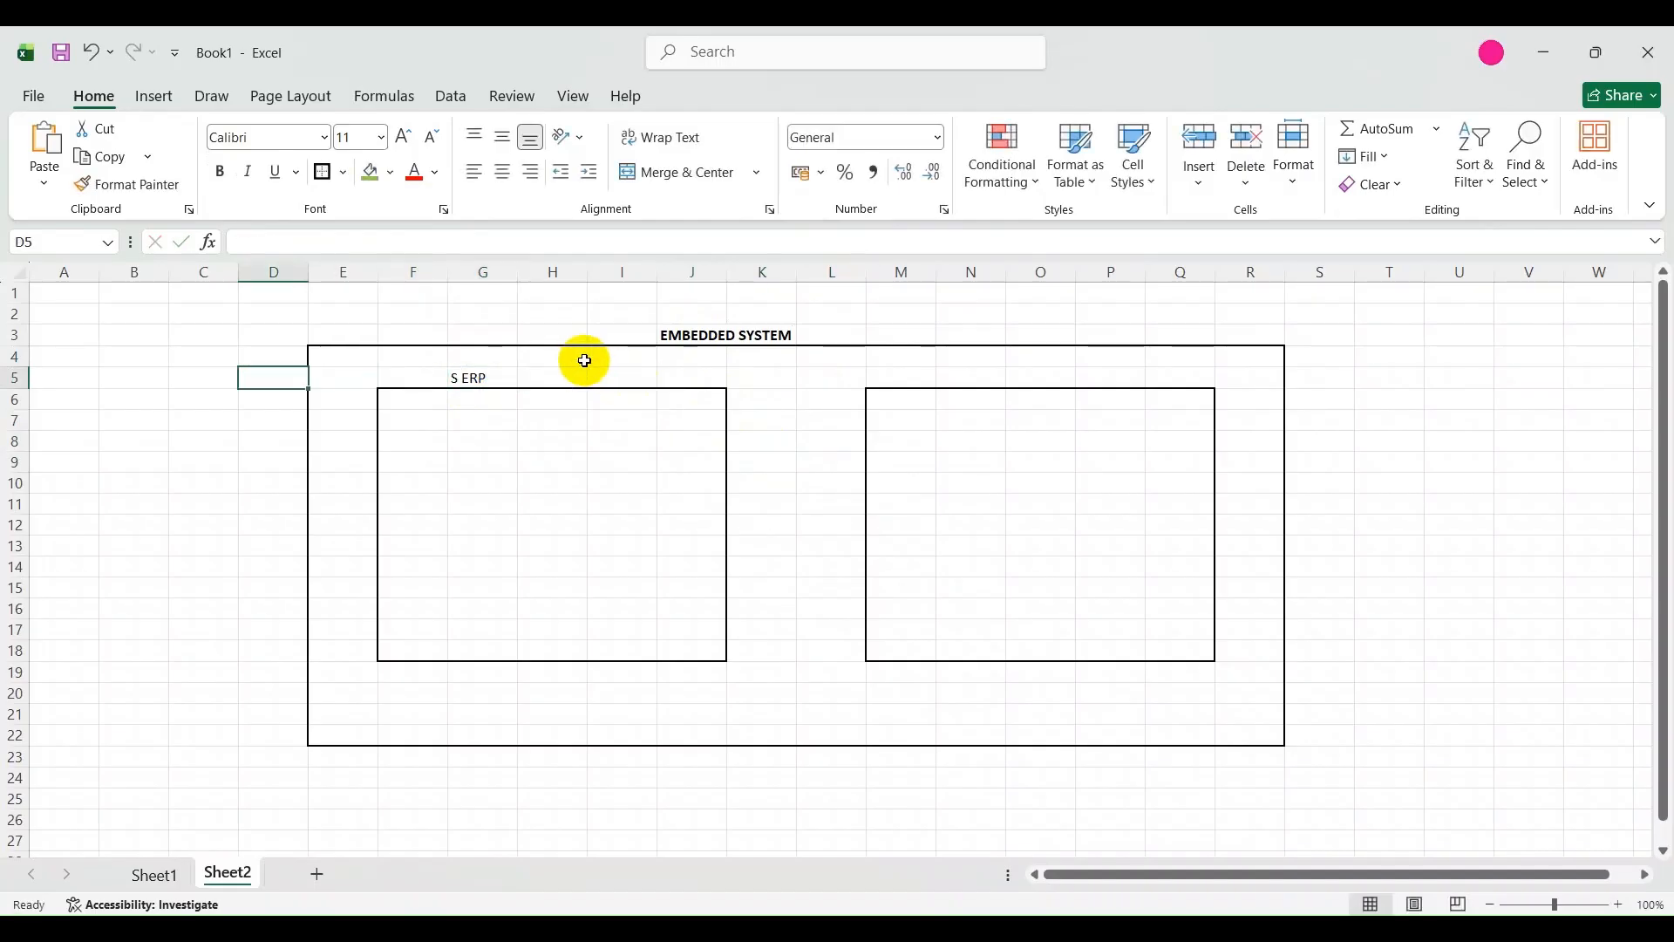
click(469, 377)
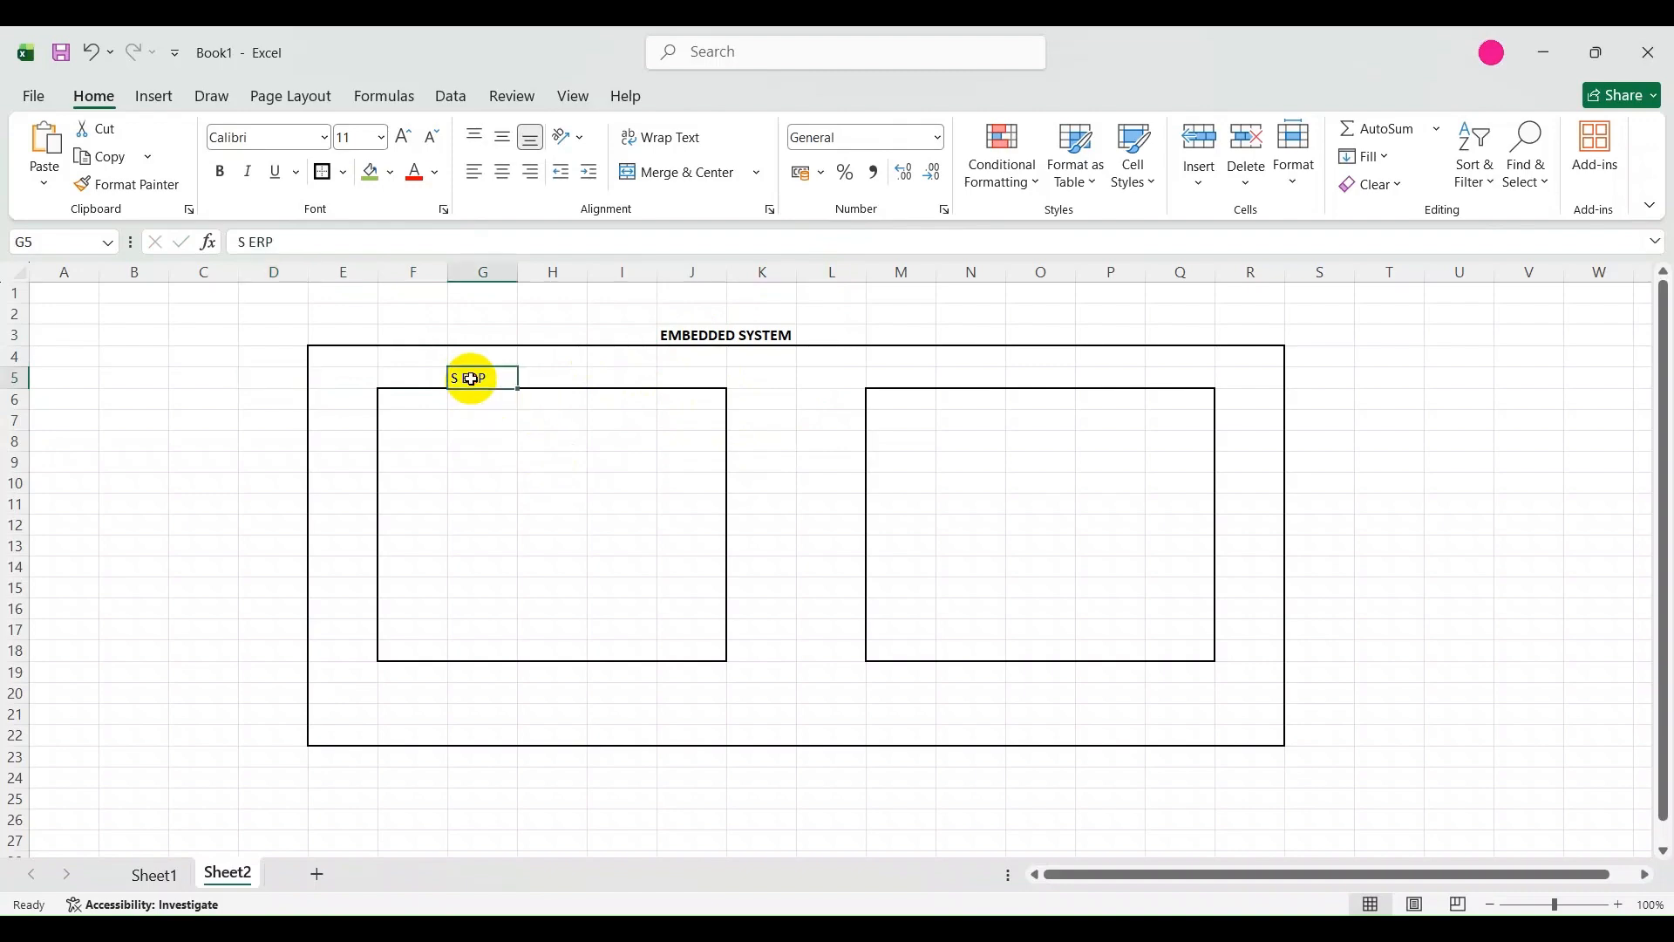
click(247, 237)
text(4)
click(400, 444)
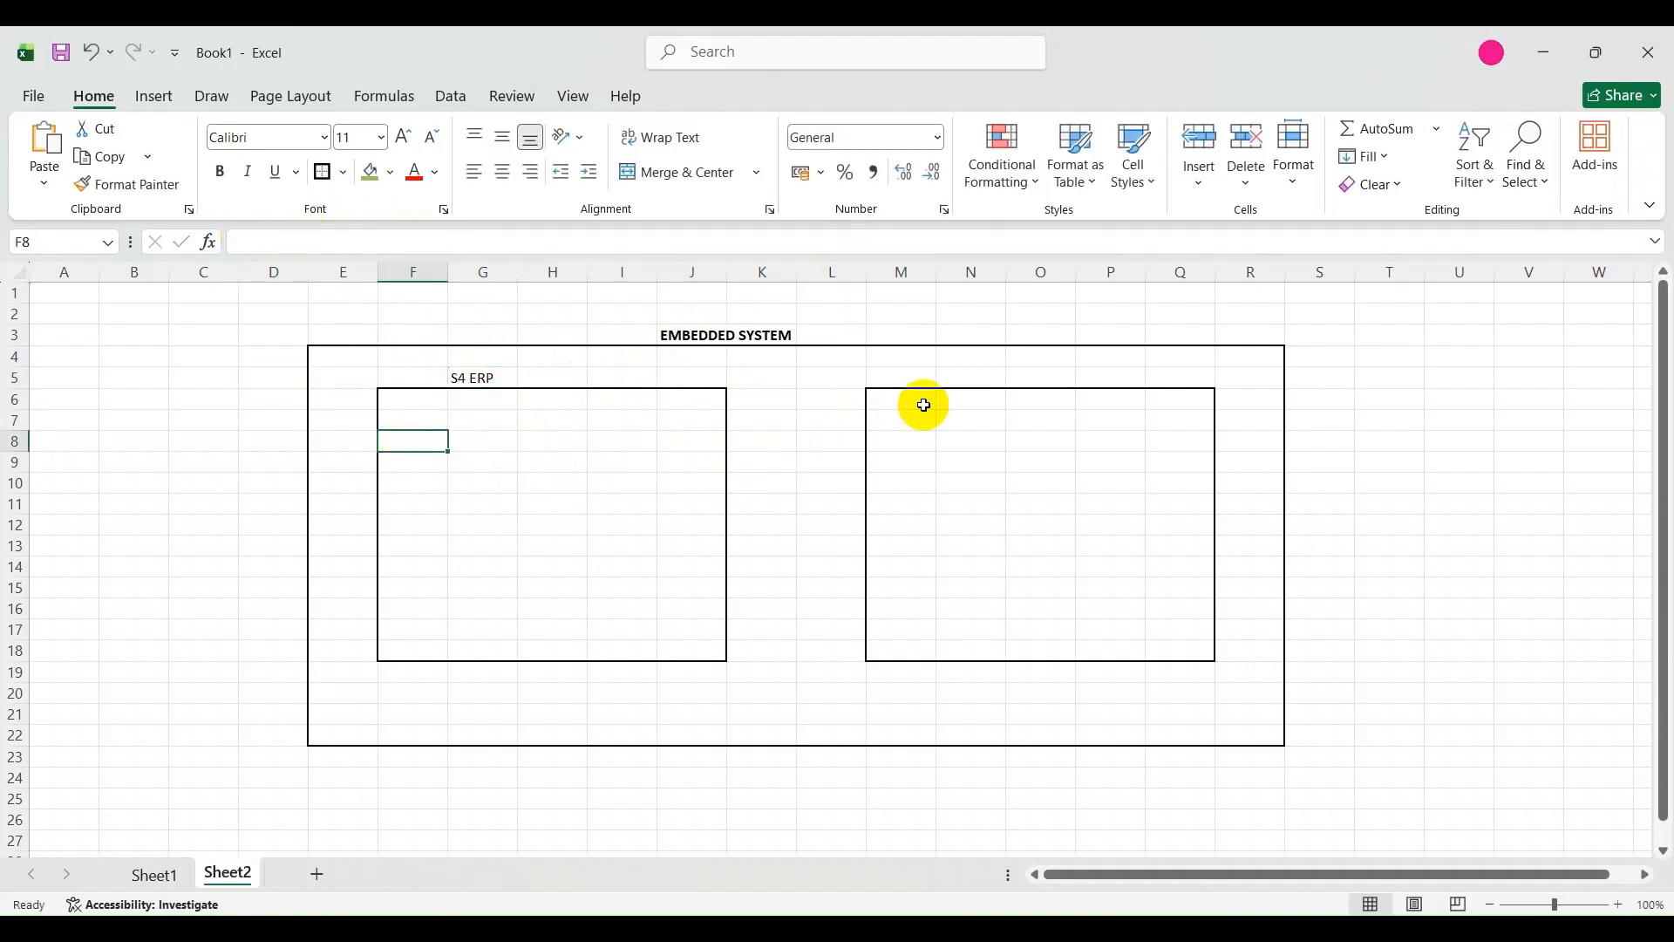
Label the second inner box S4 EWM in N5 and enter EWM inside it in N8.
click(963, 381)
text(S4)
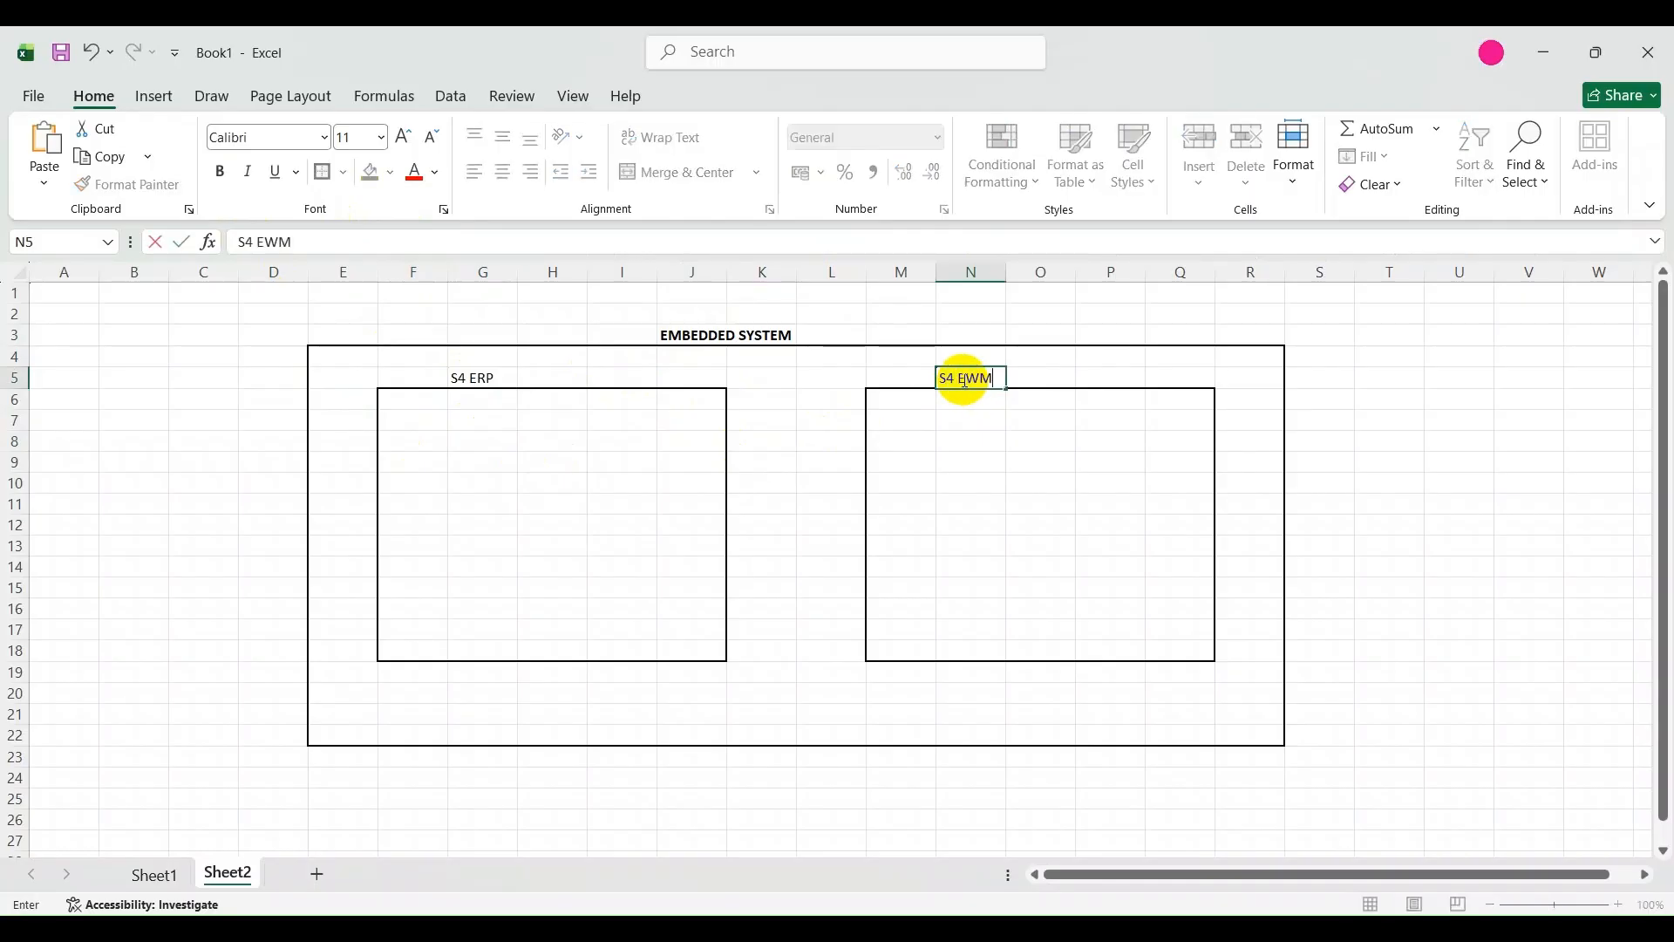
text( EWM)
click(1121, 499)
click(926, 400)
click(963, 444)
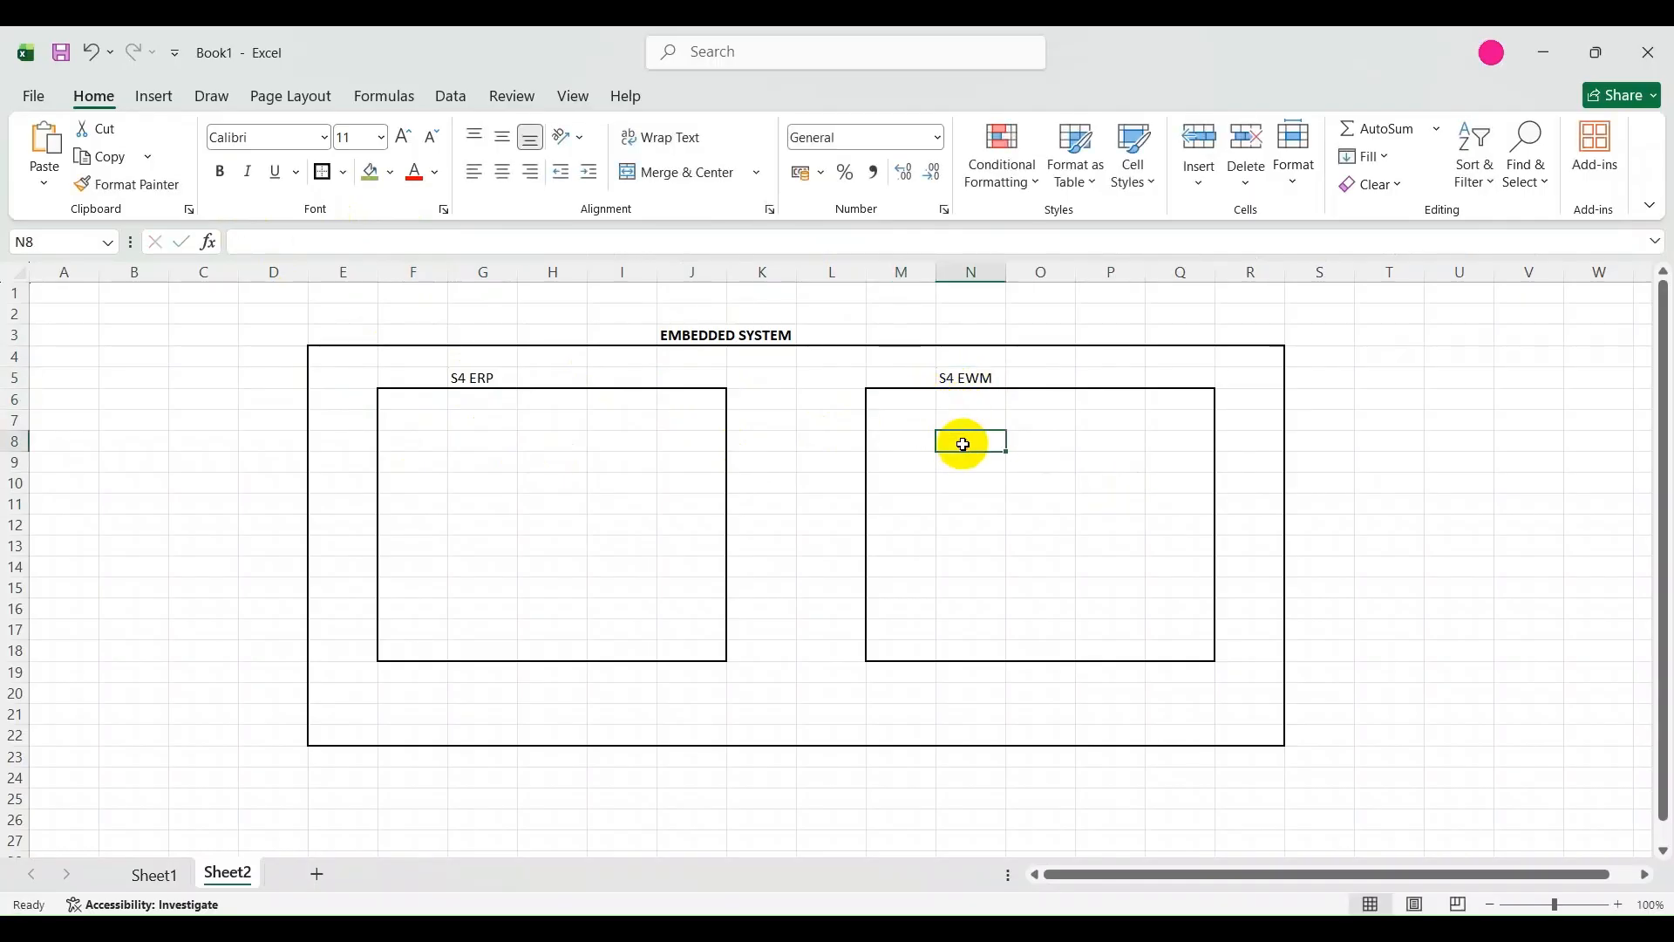
text(EWM)
click(976, 489)
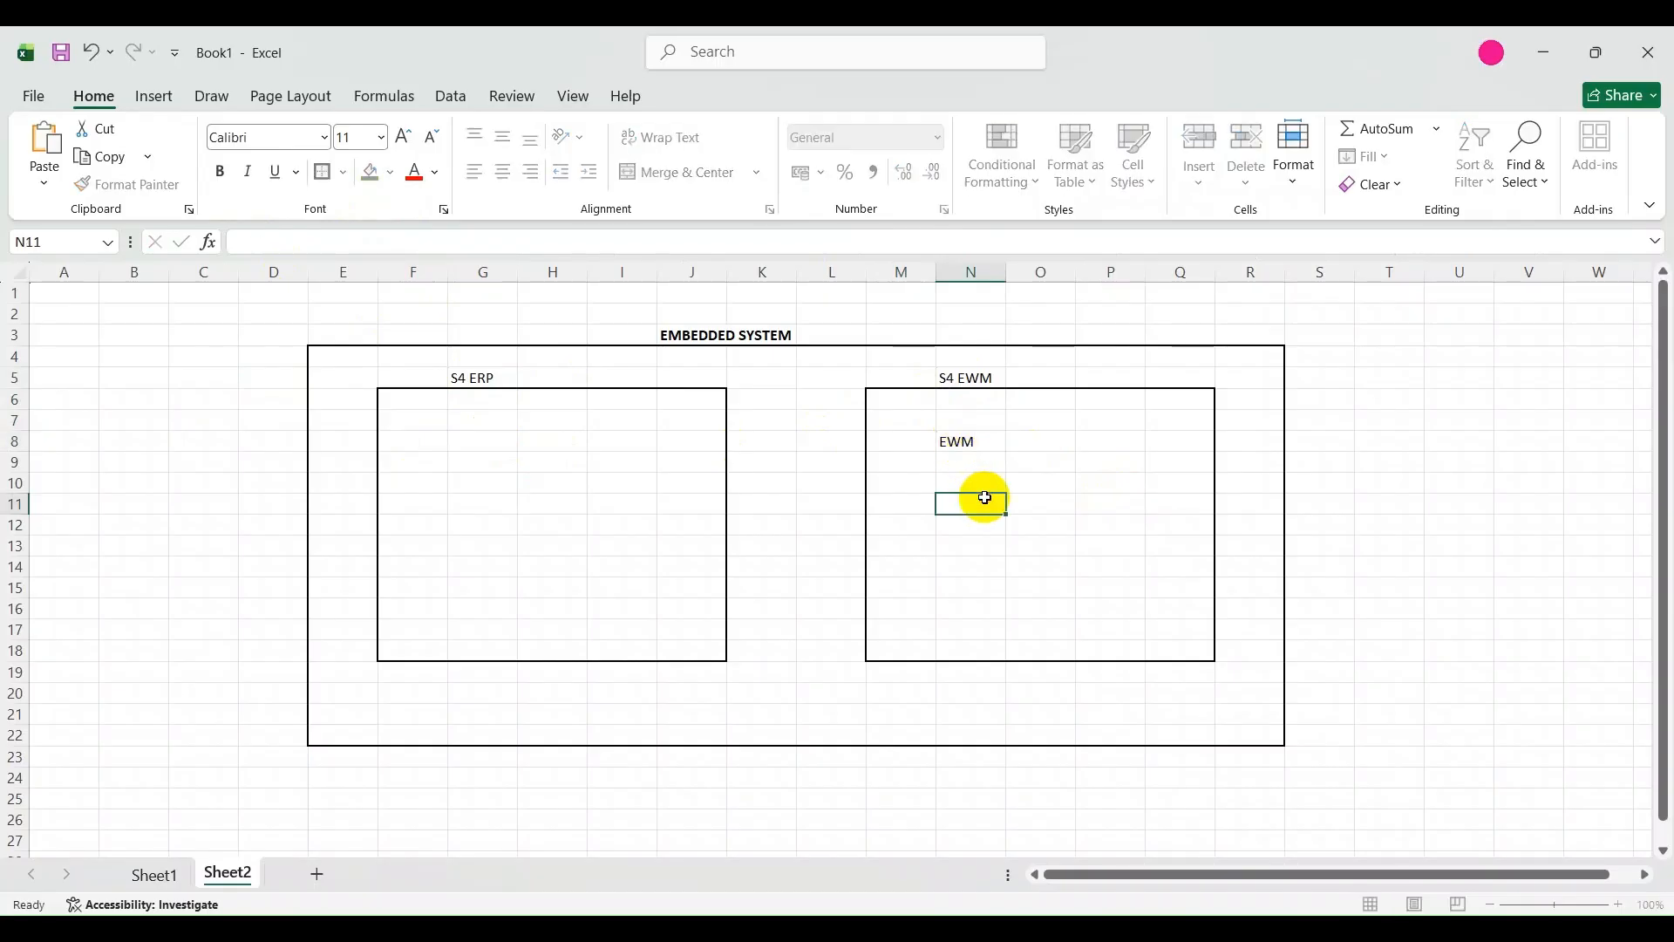
List the modules MM, SD, PP, QM and PS in F6:F10 inside the S4 ERP box.
click(400, 401)
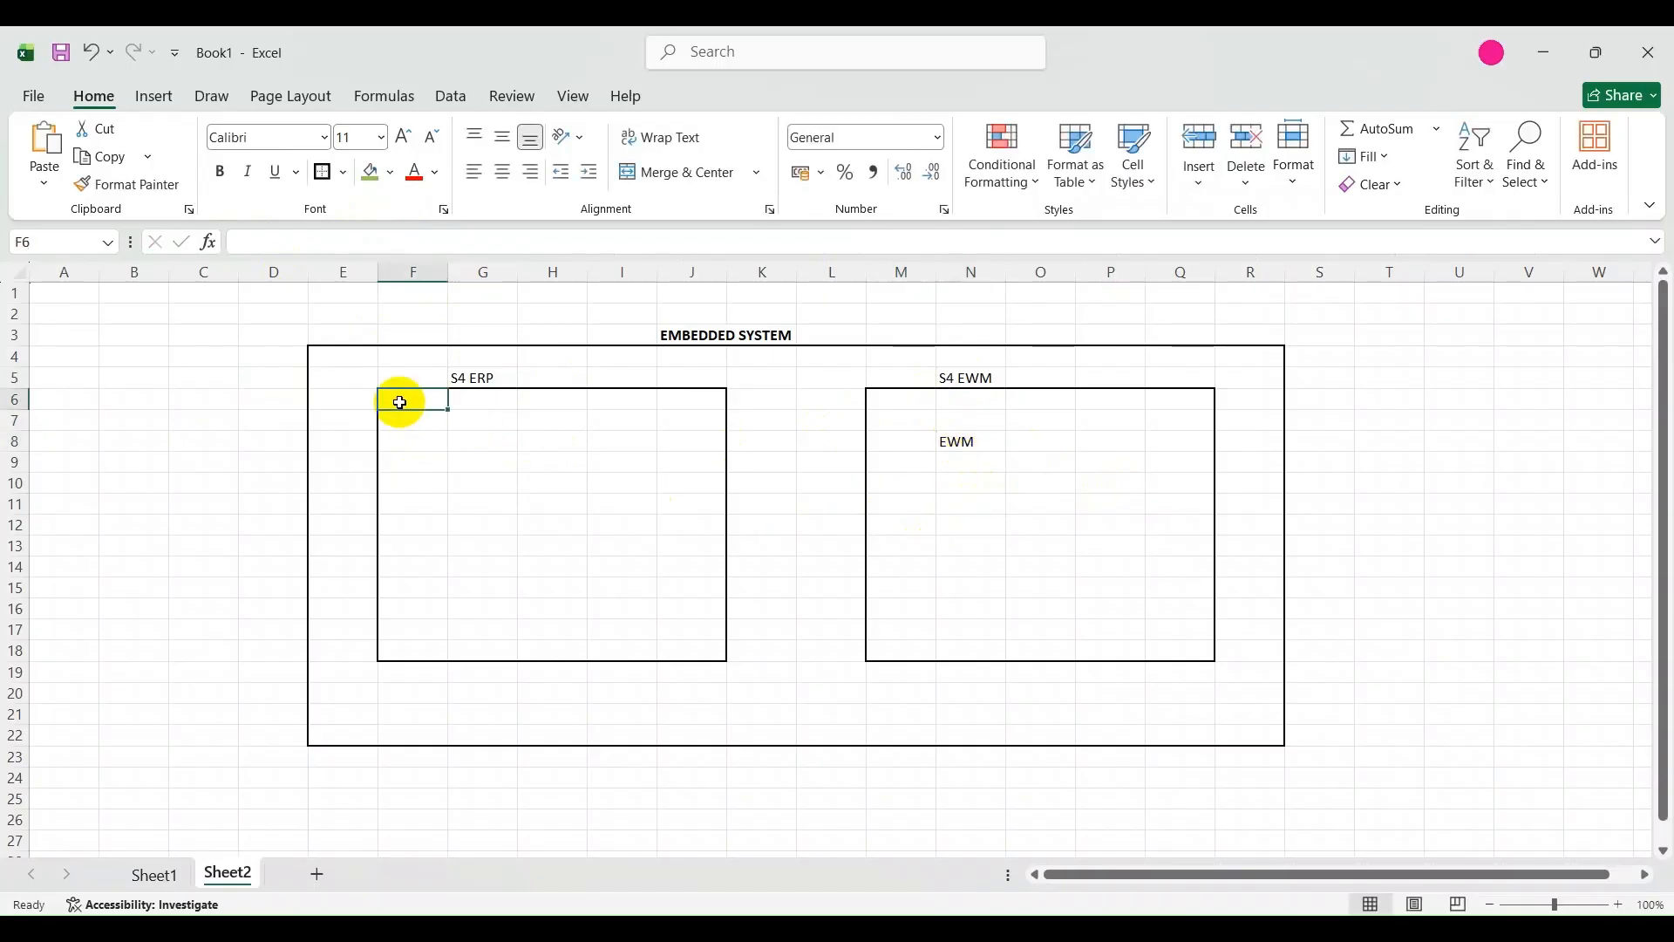
text(MM)
key(Return)
text(SD)
key(Return)
text(PP)
key(Return)
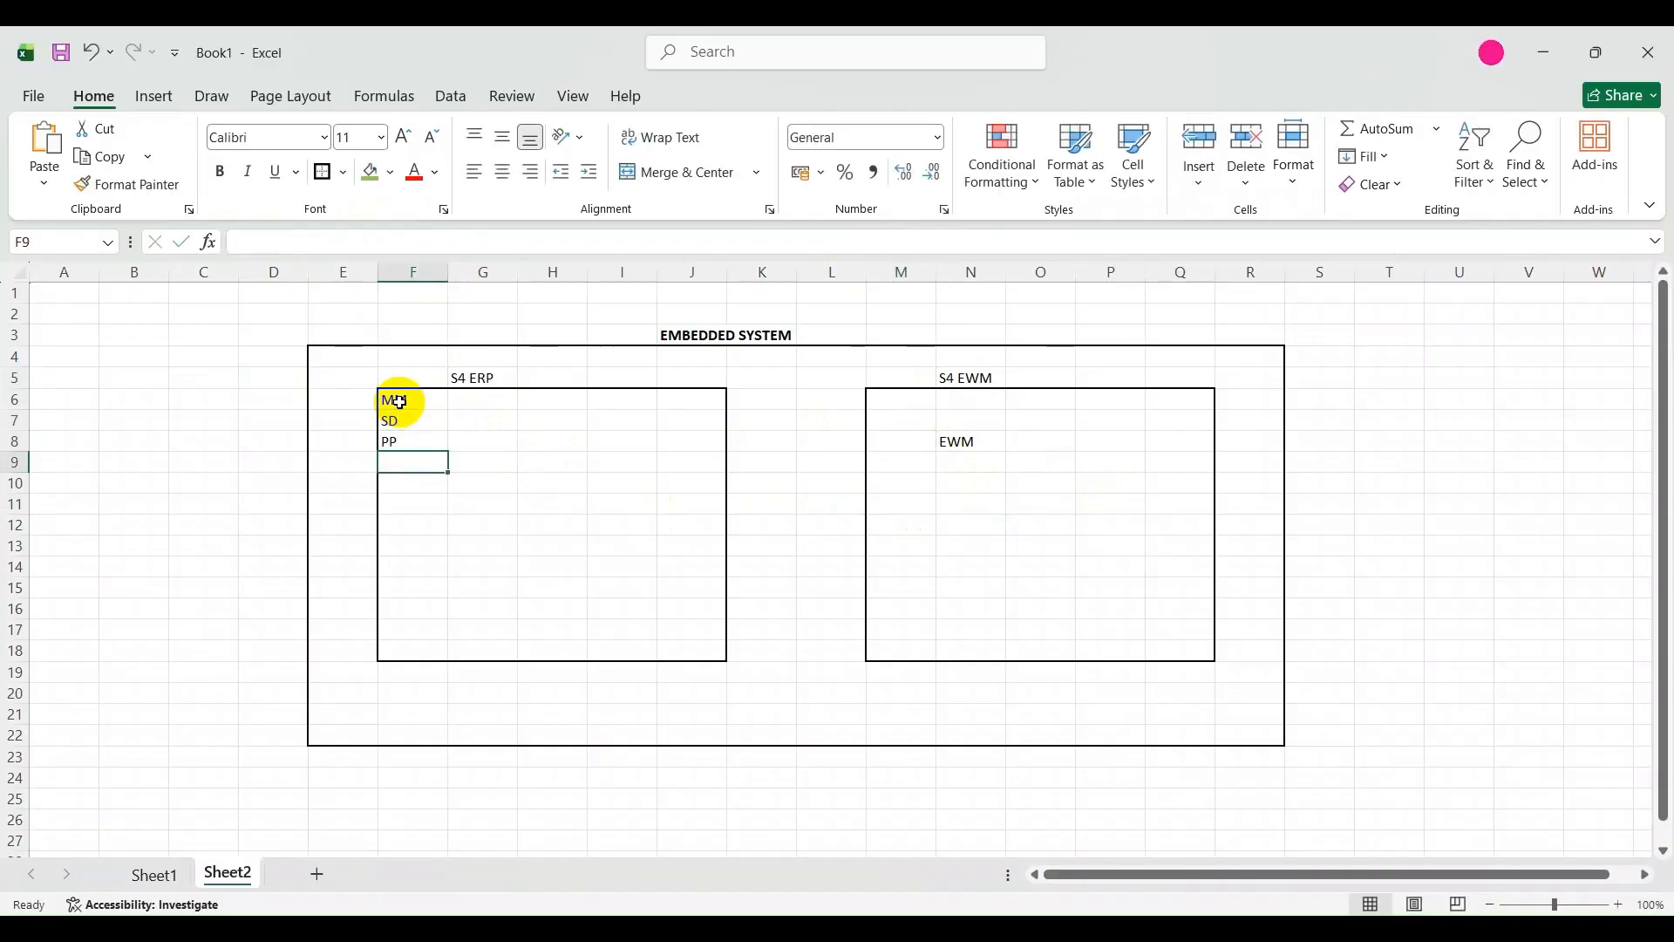
text(QM)
key(Return)
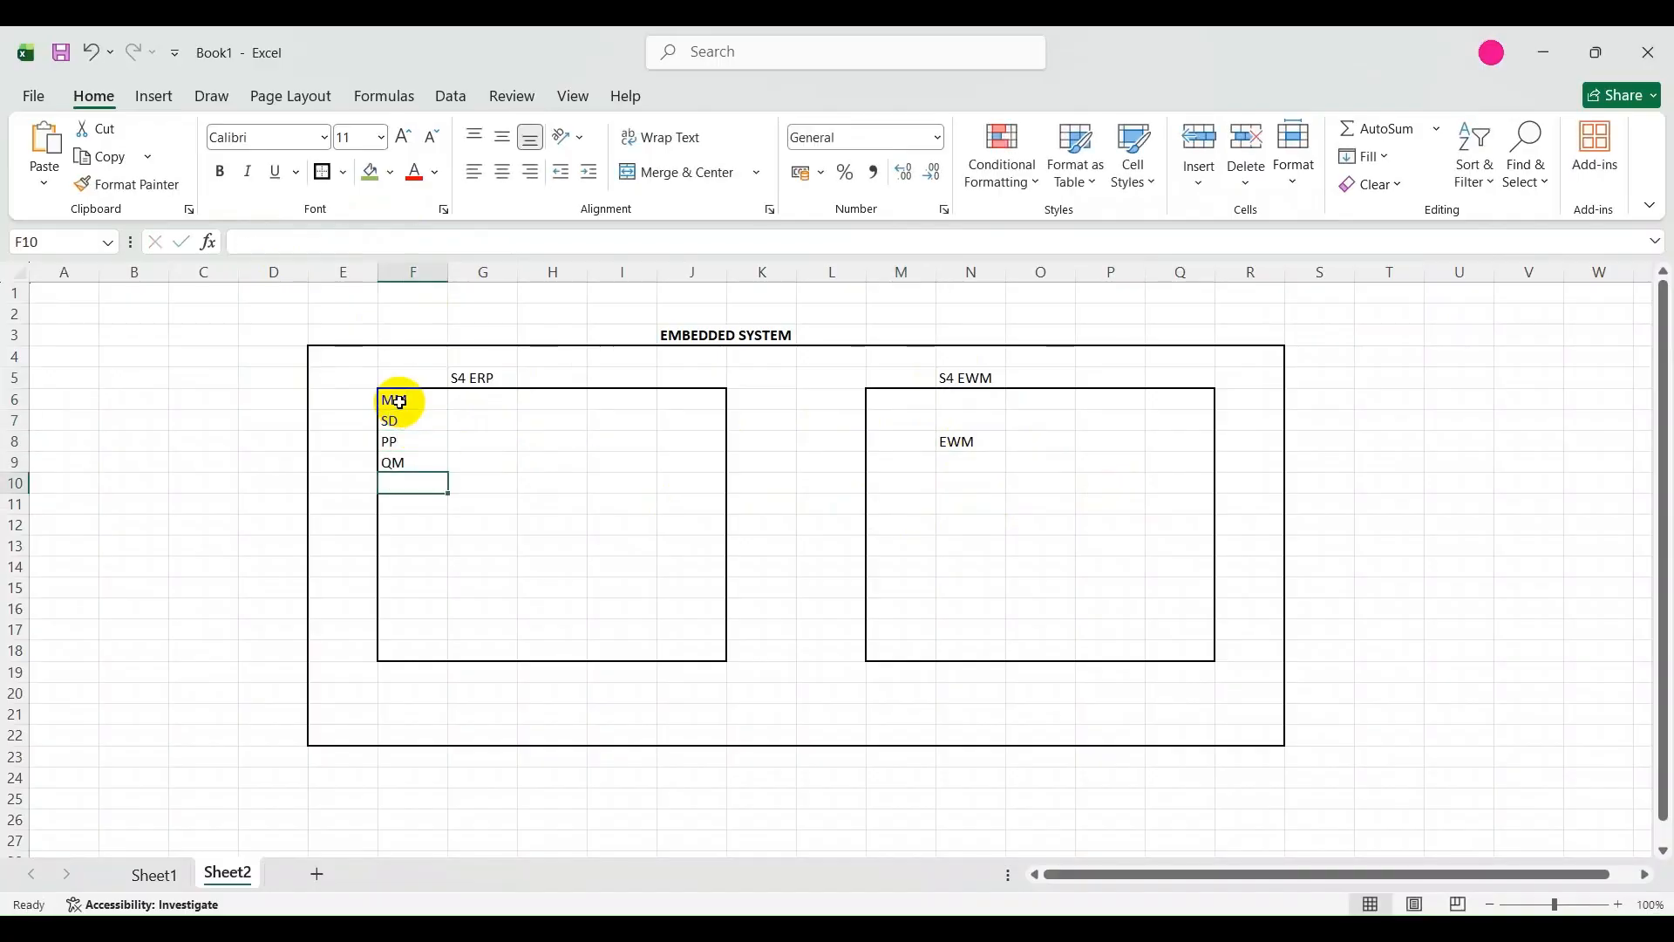
text(PS)
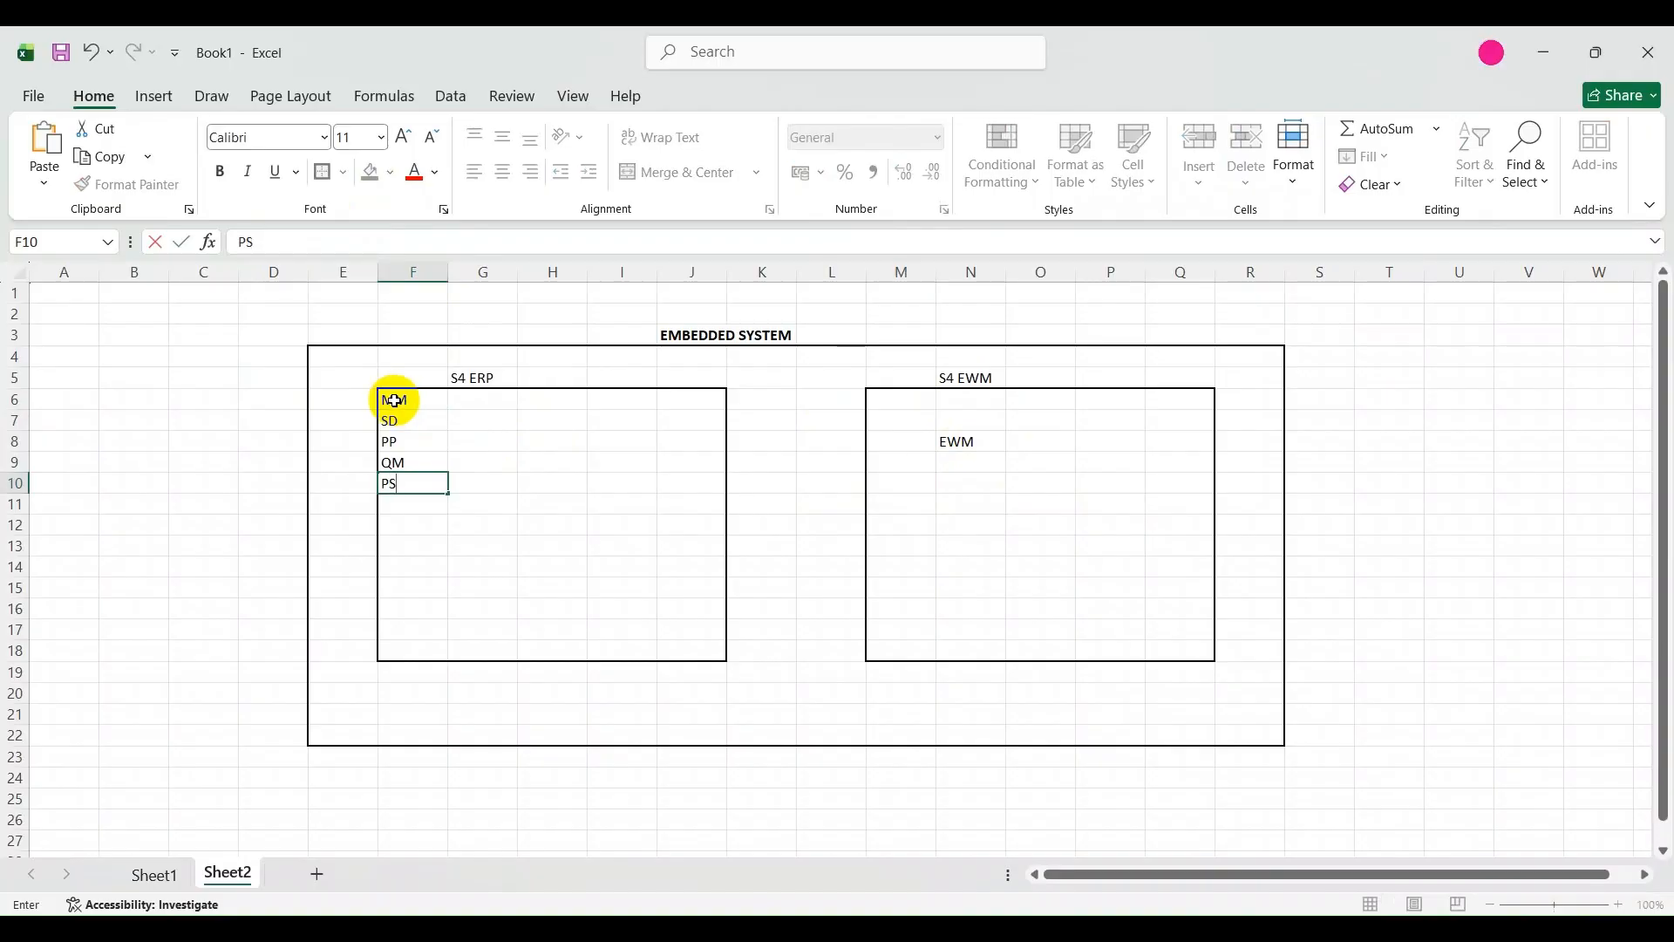
click(694, 504)
click(930, 446)
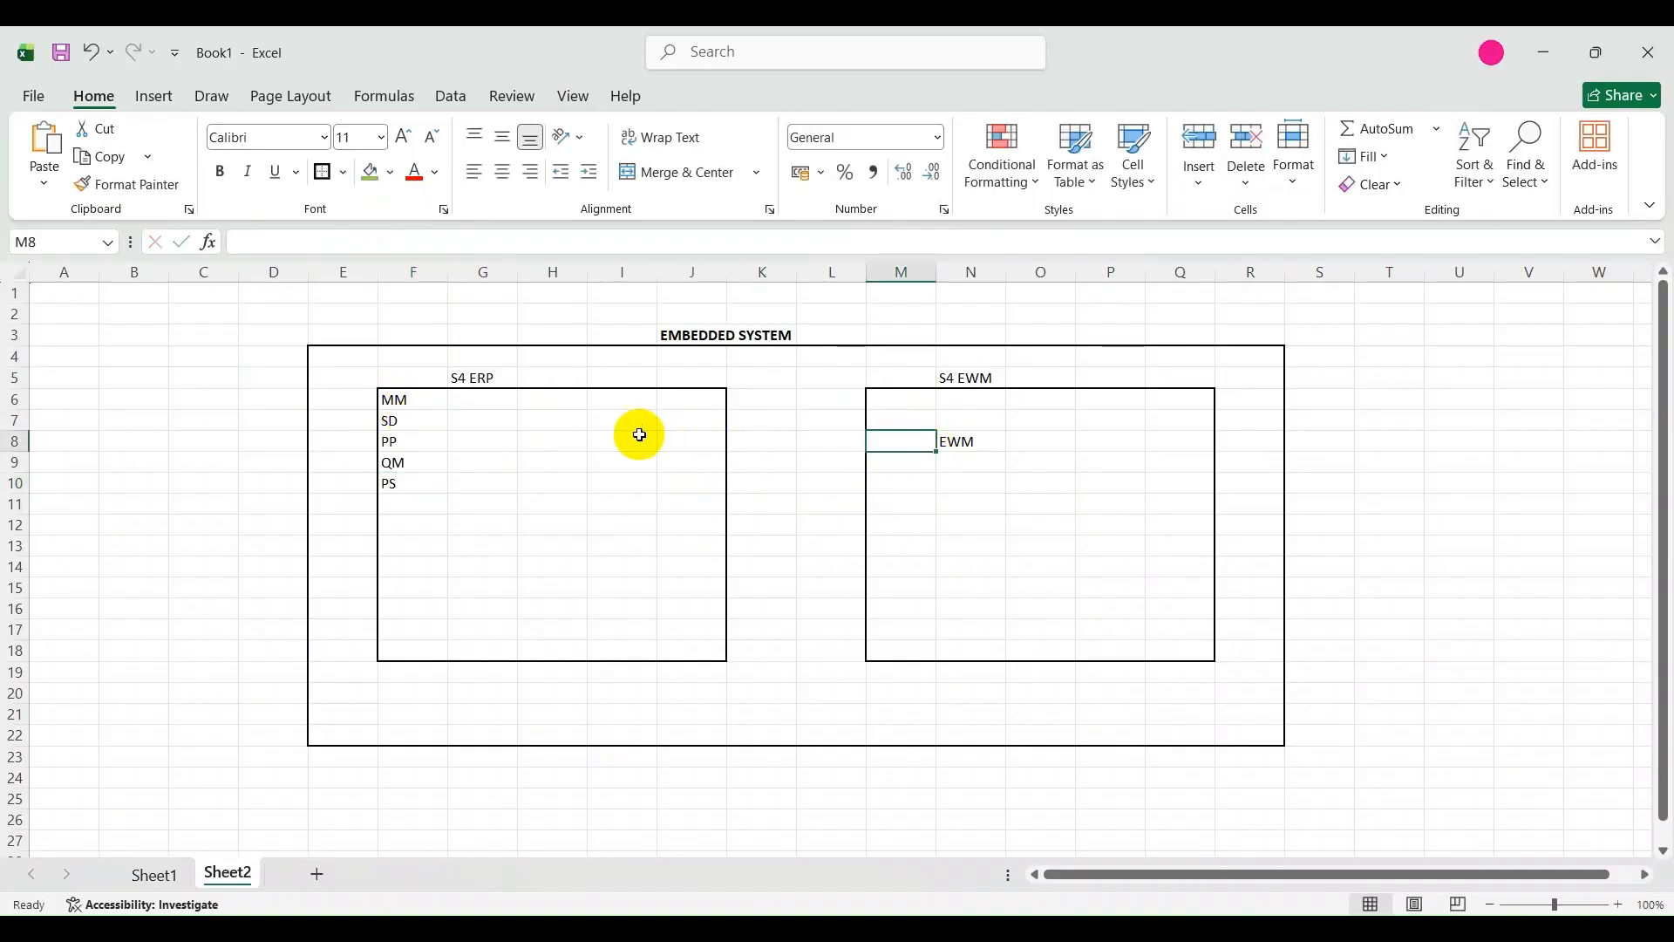
Draw a horizontal straight arrow about 10 cm long from the S4 ERP box to the S4 EWM box at row 10.
click(597, 440)
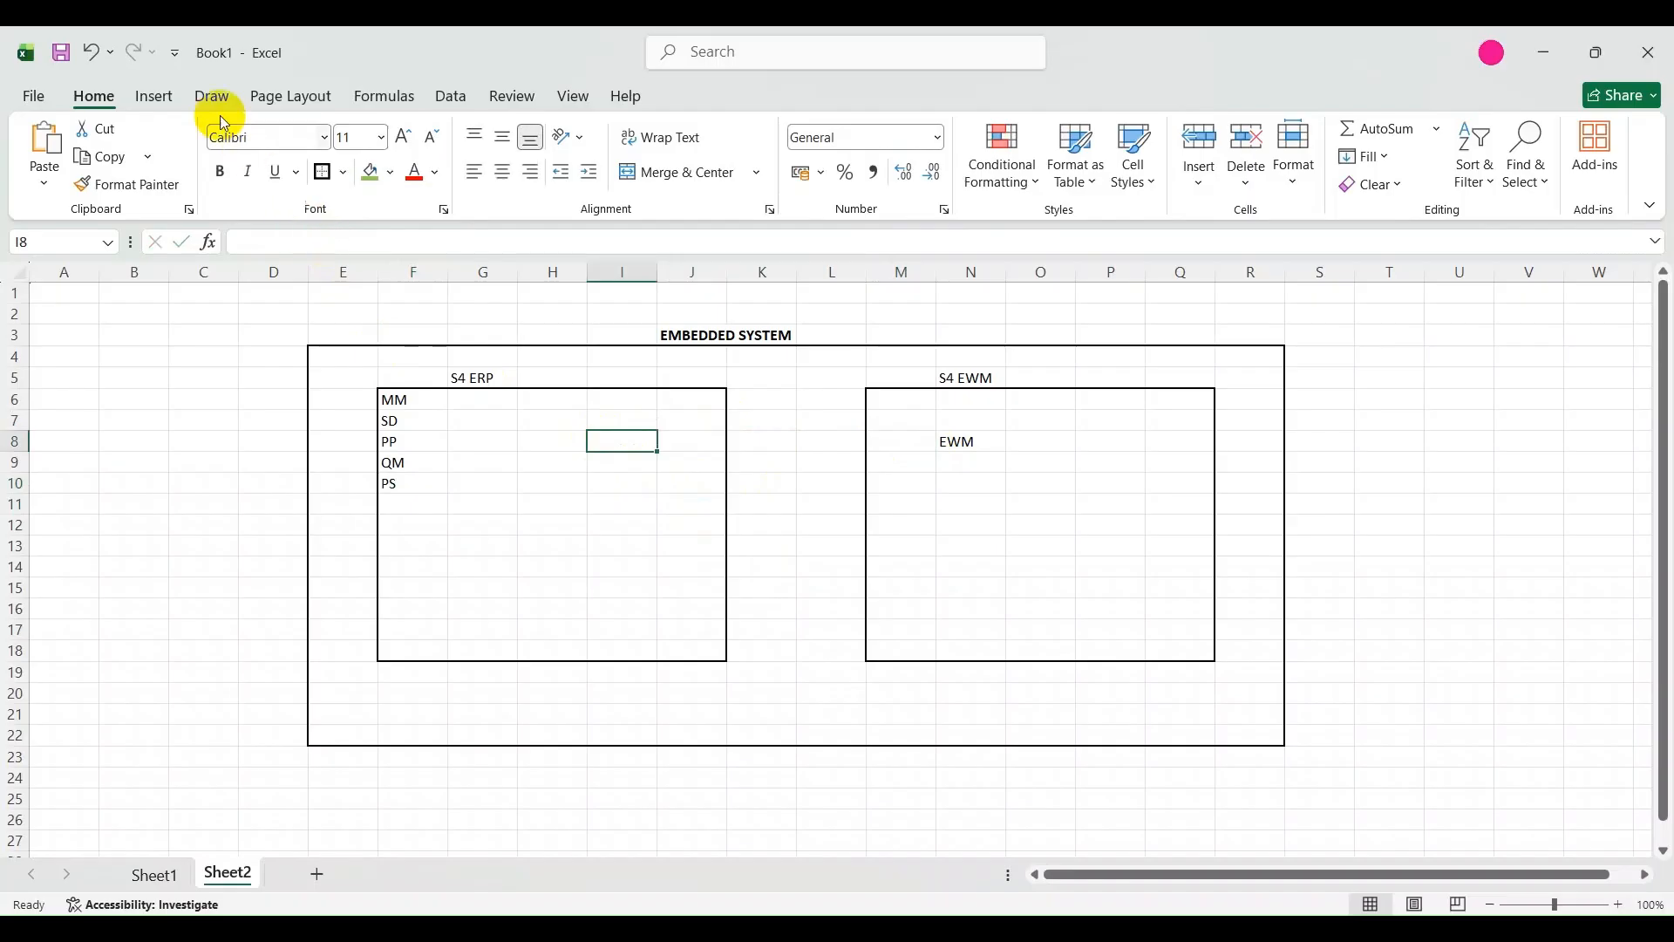
click(152, 95)
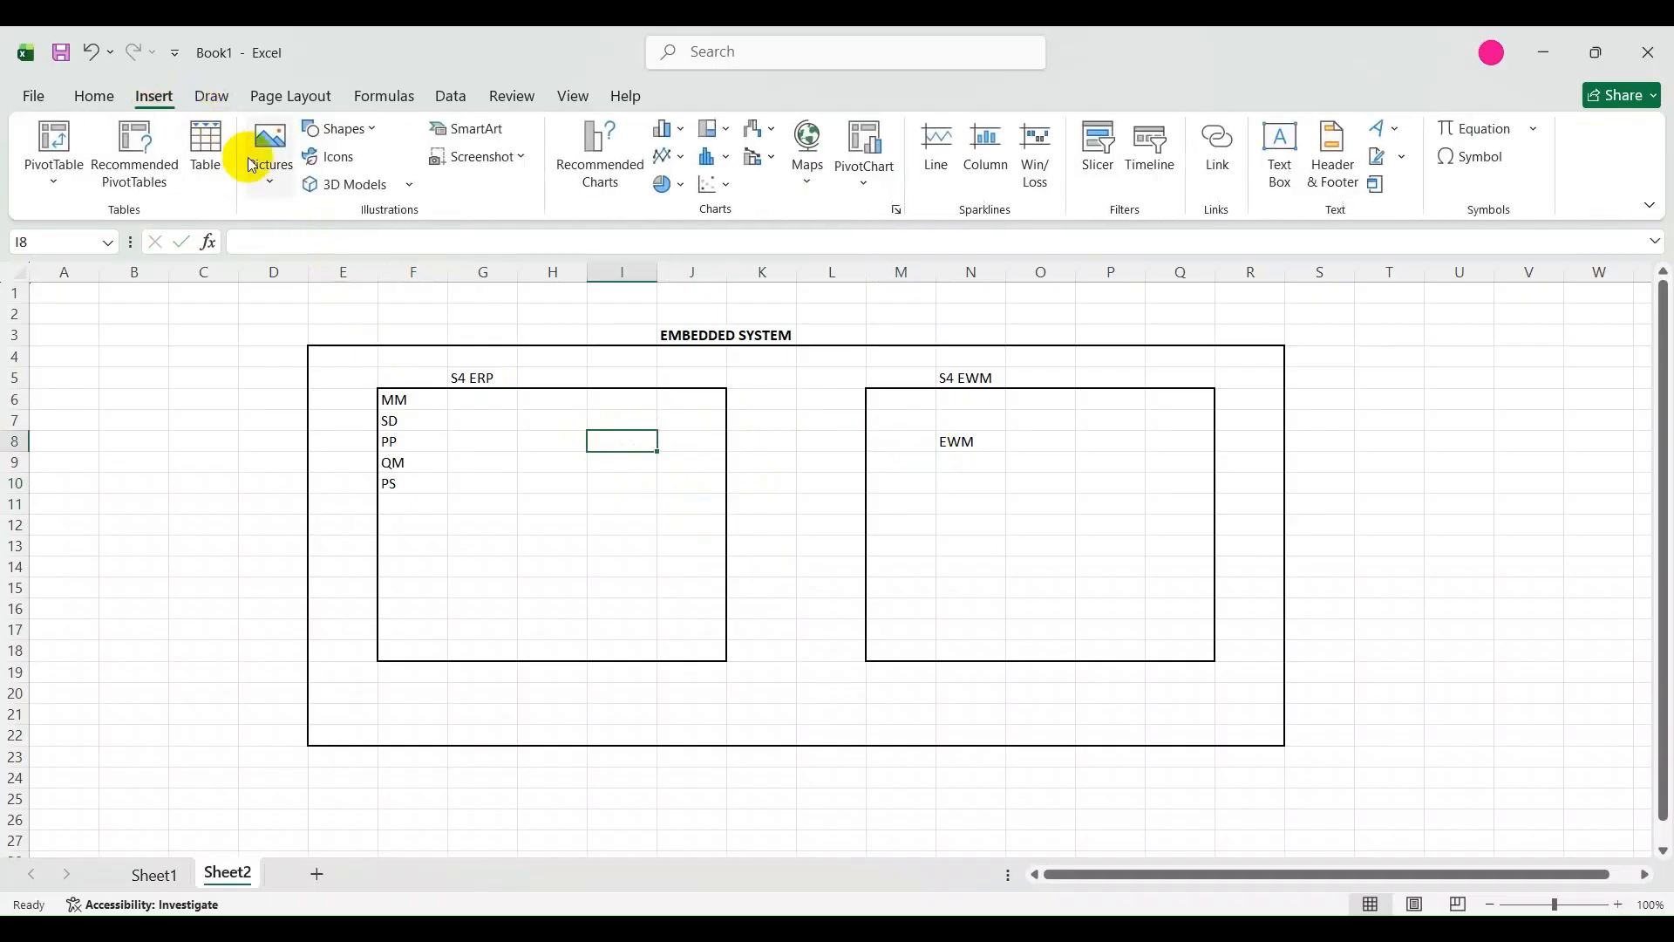
click(354, 129)
click(383, 197)
drag(574, 490, 987, 490)
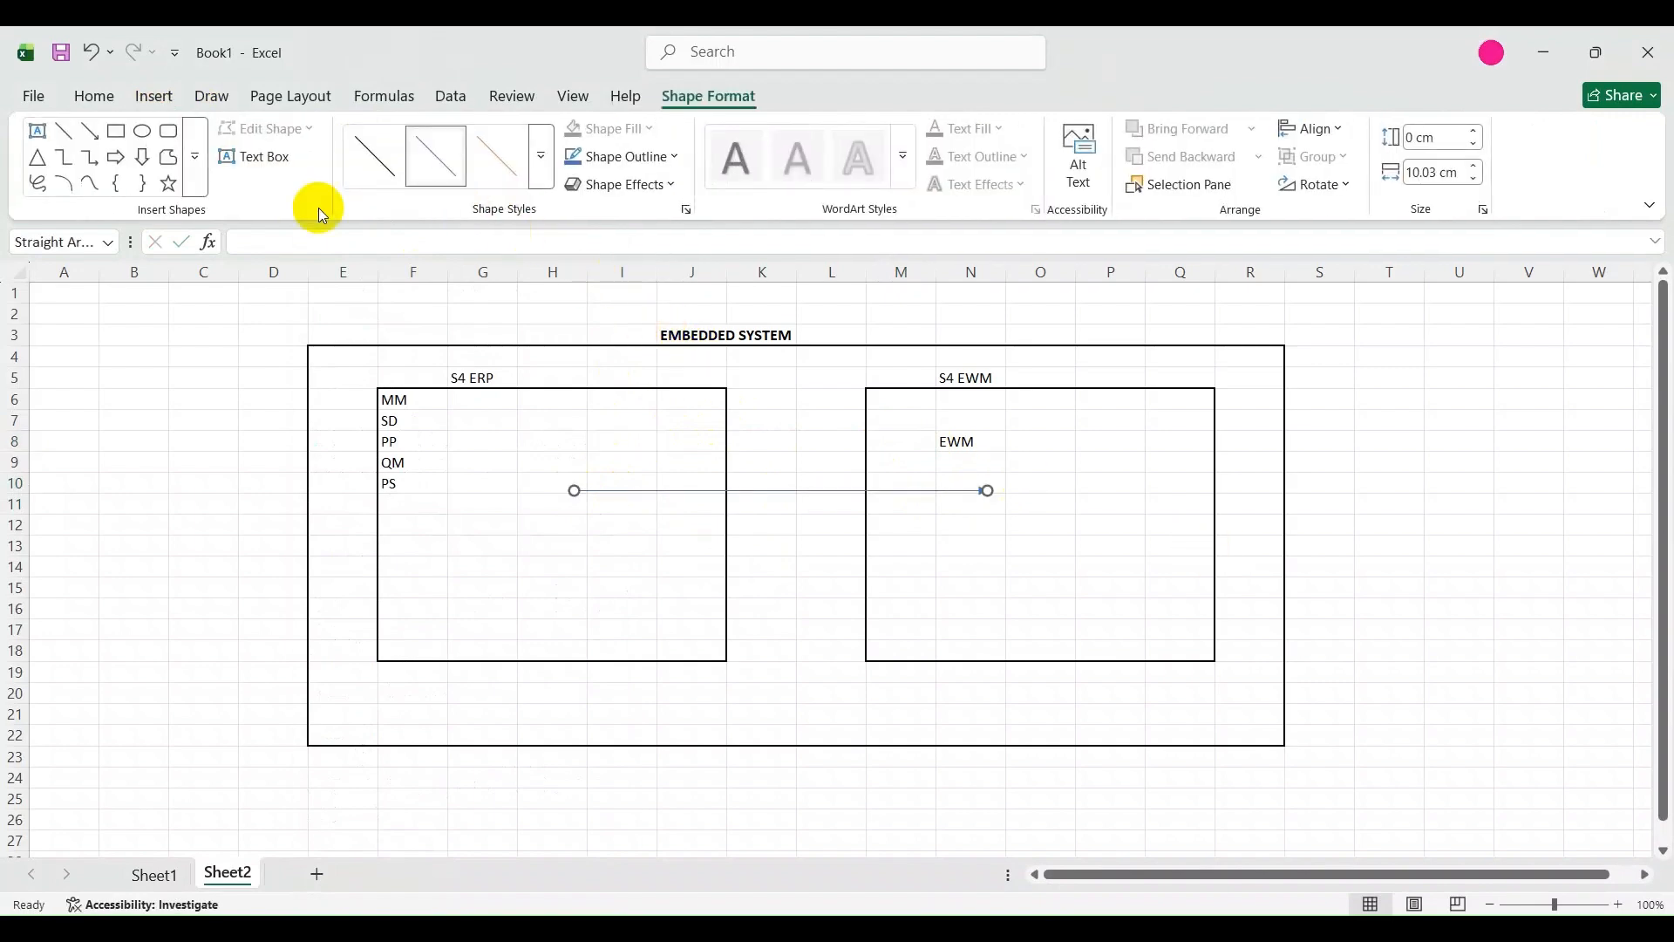
Add a second horizontal arrow about 8.4 cm long below the first, pointing from the S4 EWM box back to the S4 ERP box.
click(90, 131)
click(878, 480)
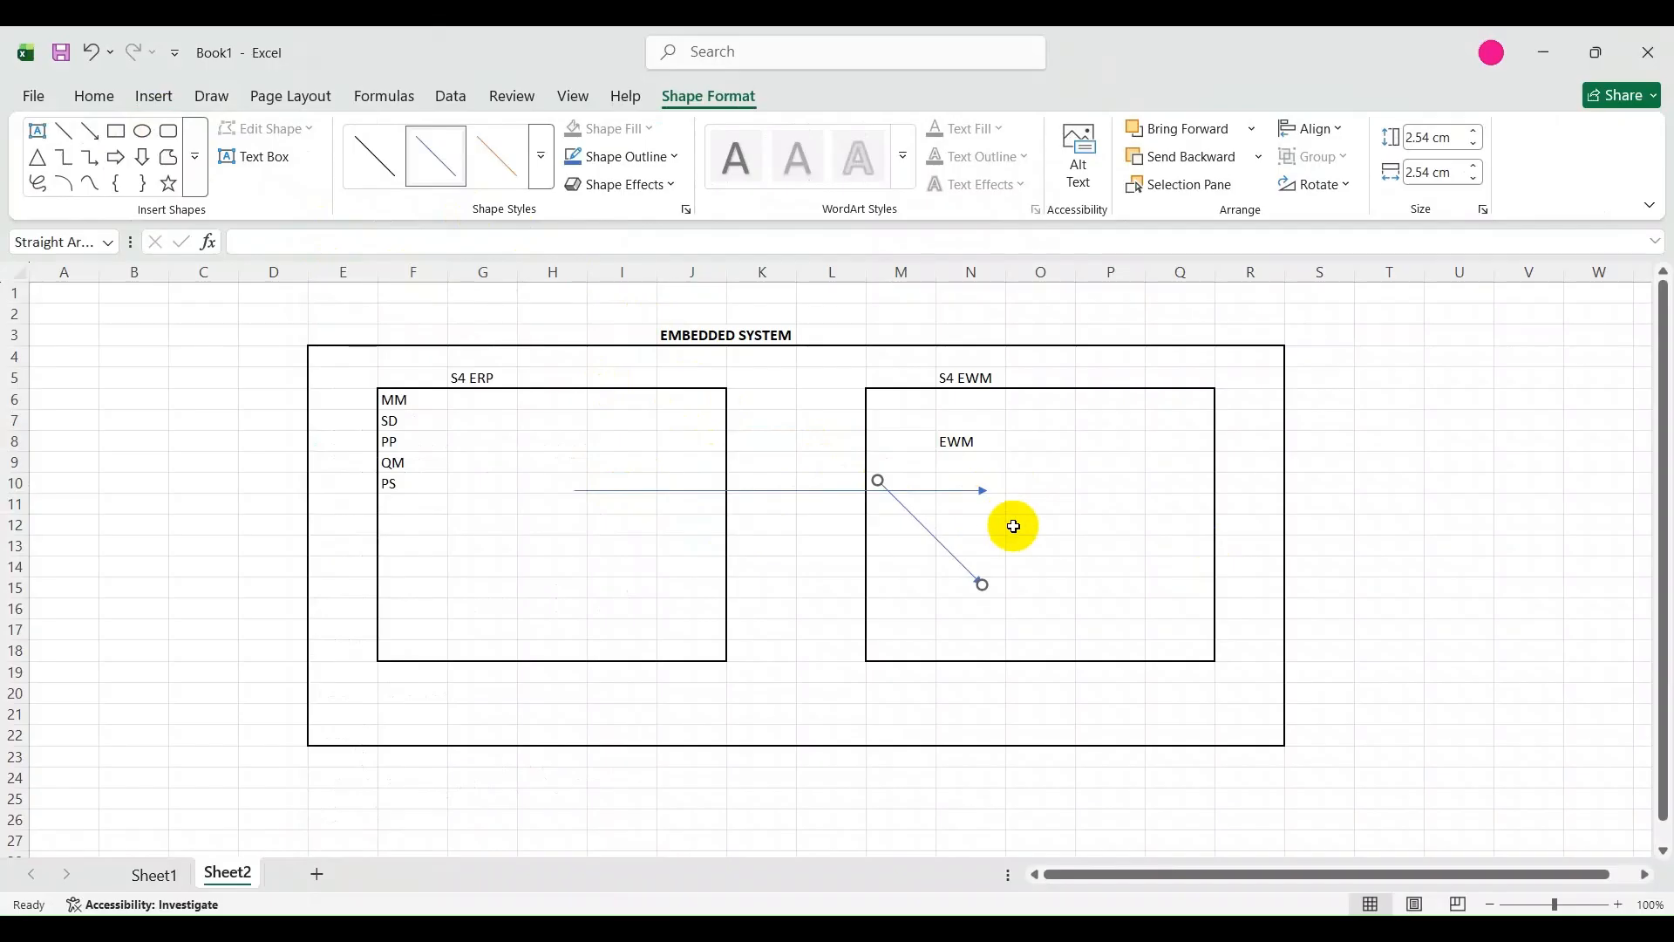
drag(982, 584, 617, 570)
drag(876, 480, 962, 570)
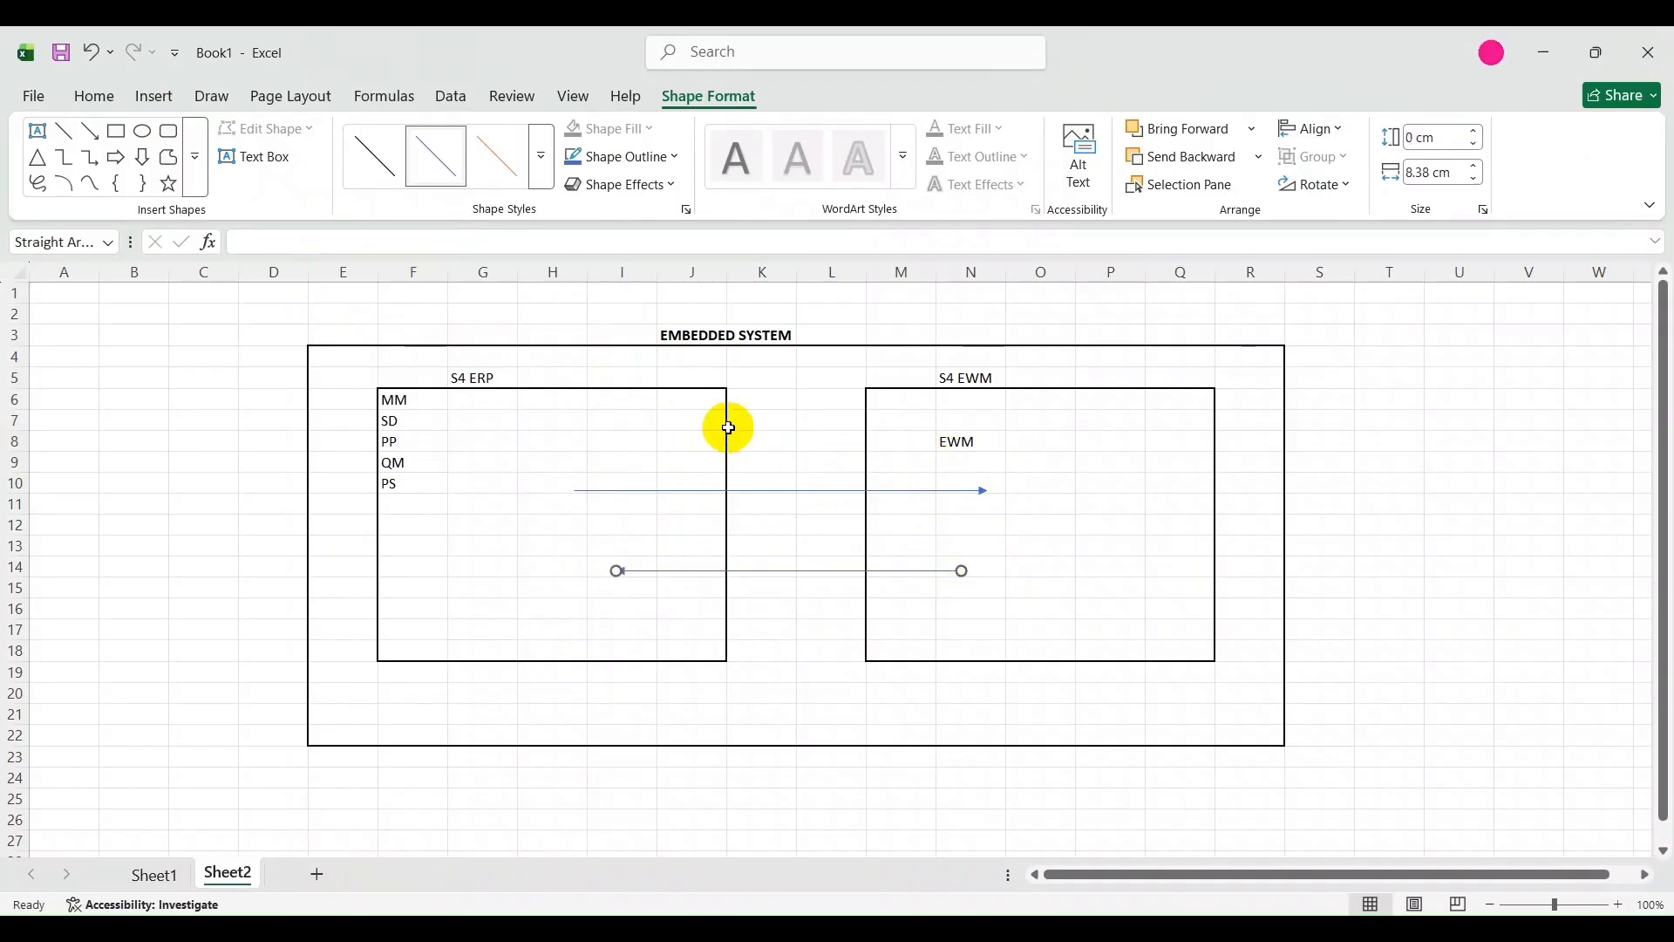
Enter the label QRFC CONNECTIONS in K16, below the two arrows between the S4 ERP and S4 EWM boxes.
click(776, 610)
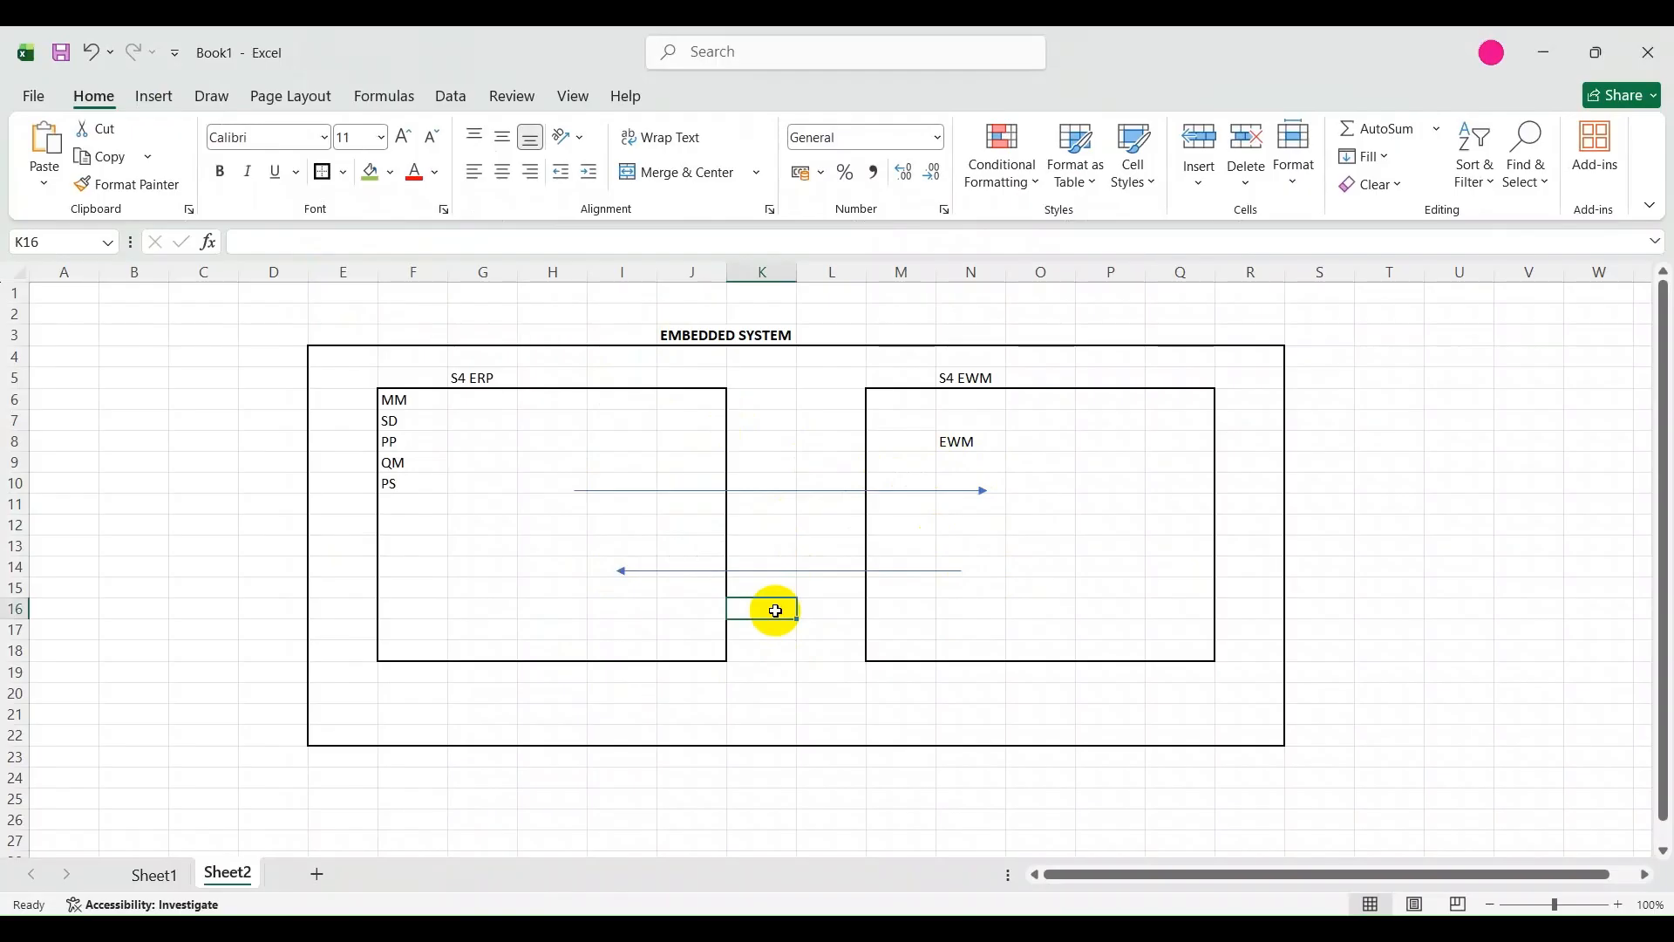
text(QRFC CONNECTION)
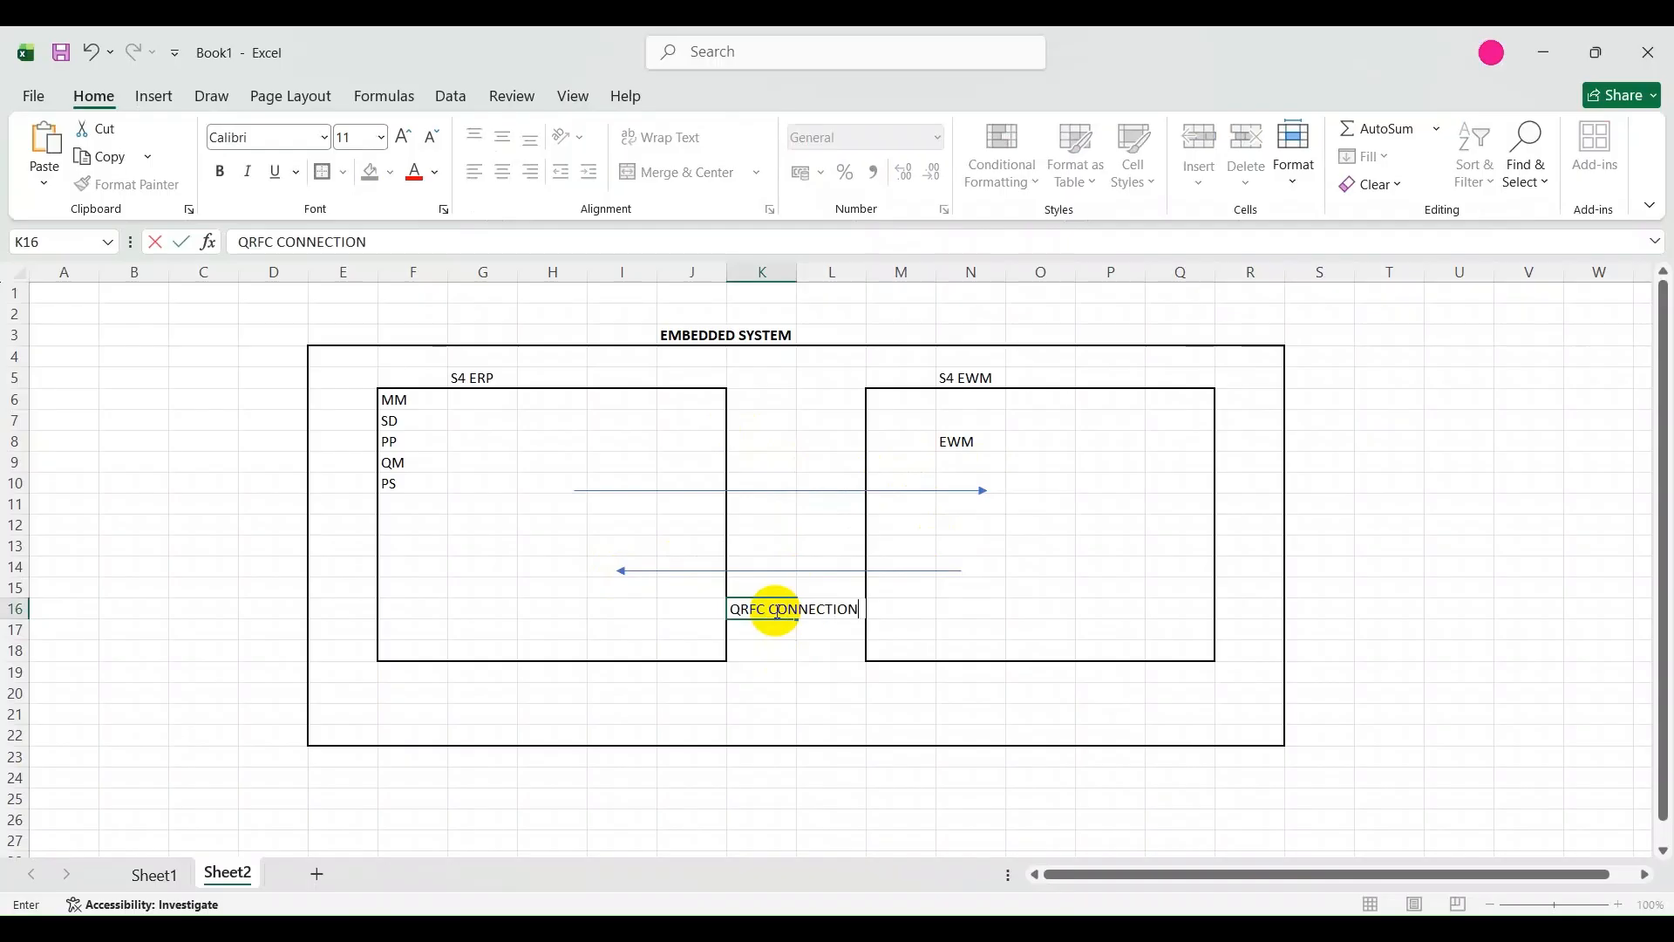
click(839, 671)
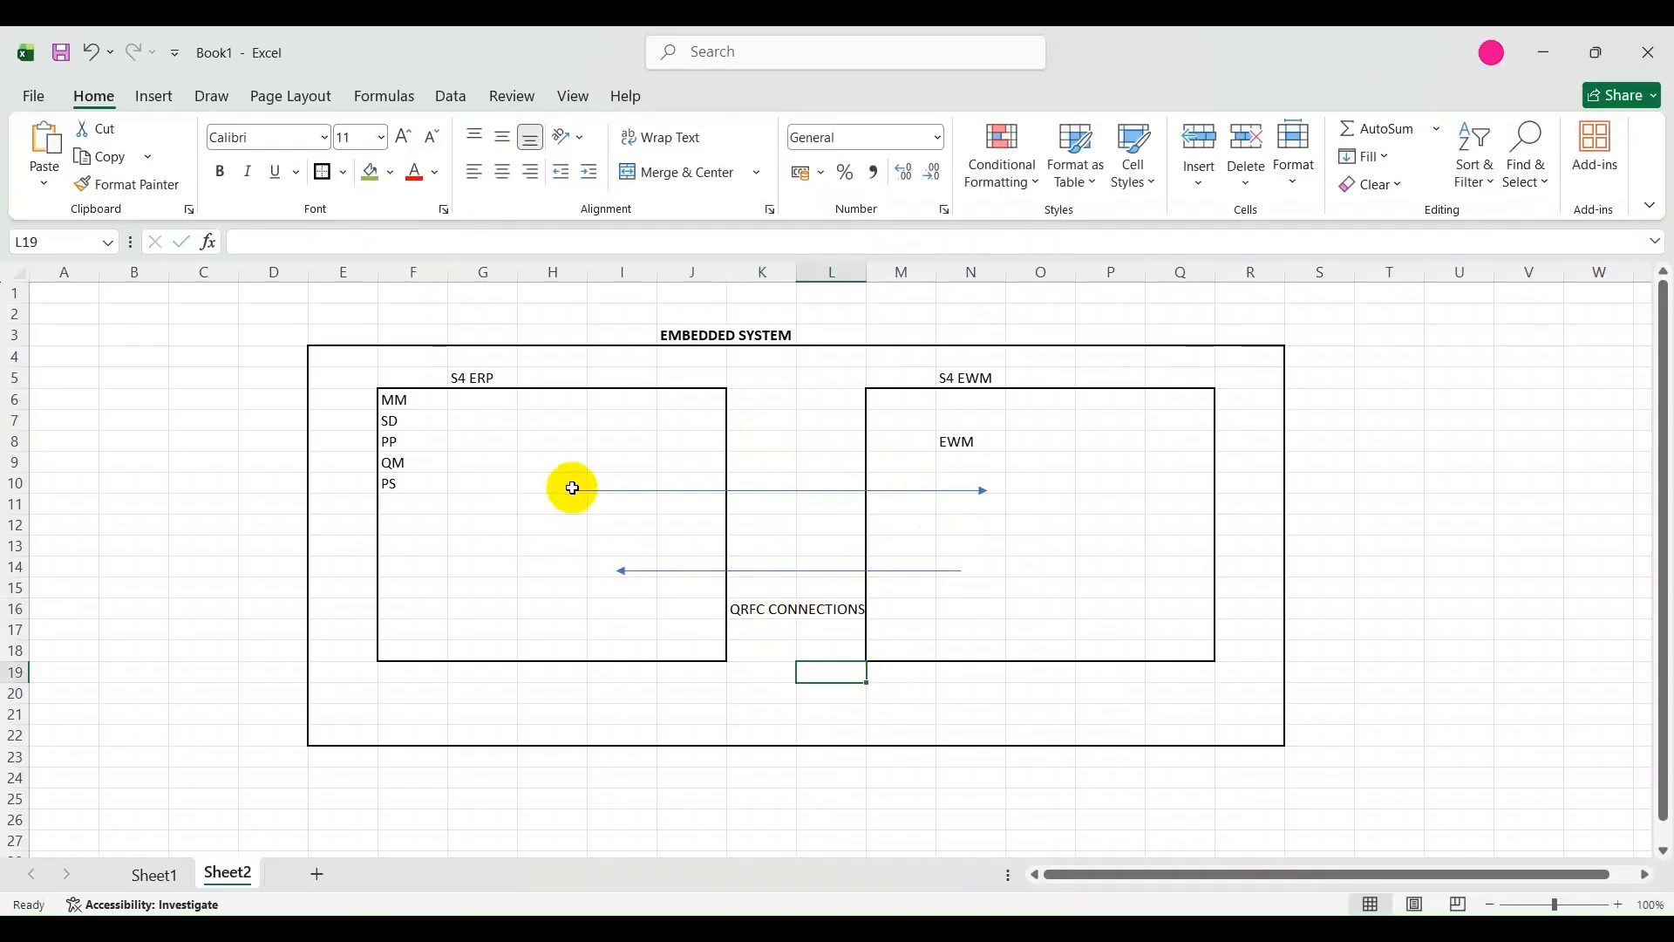
List the documents PO in H8 and IBD in H9 inside the S4 ERP box.
click(542, 450)
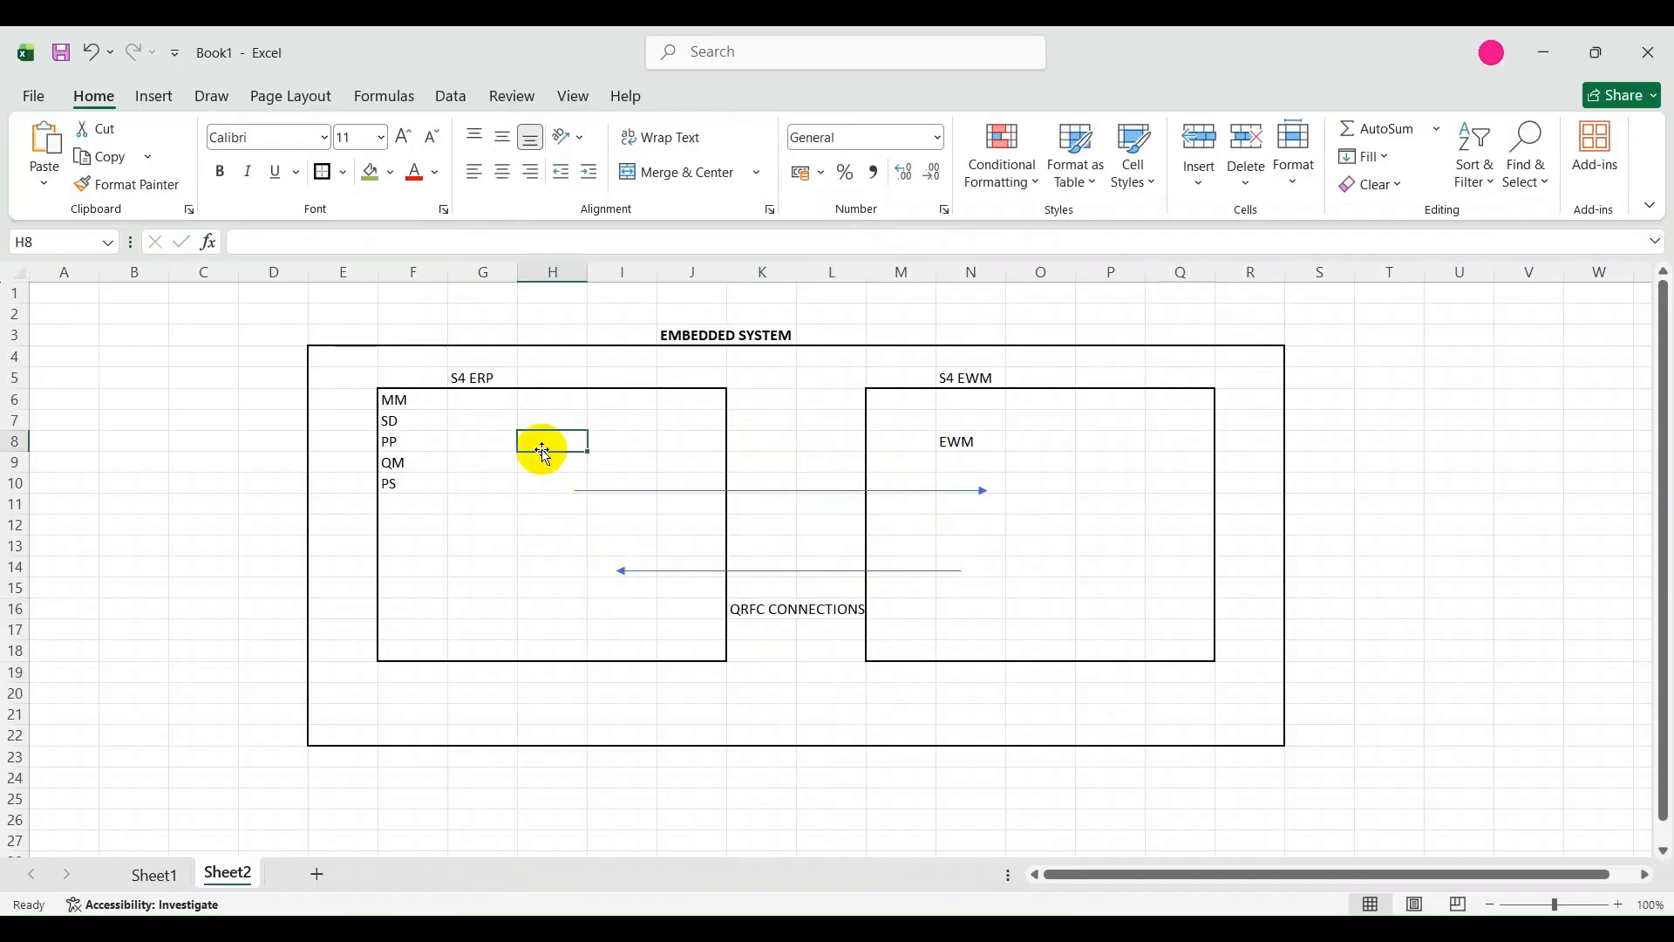
text(PO)
key(Return)
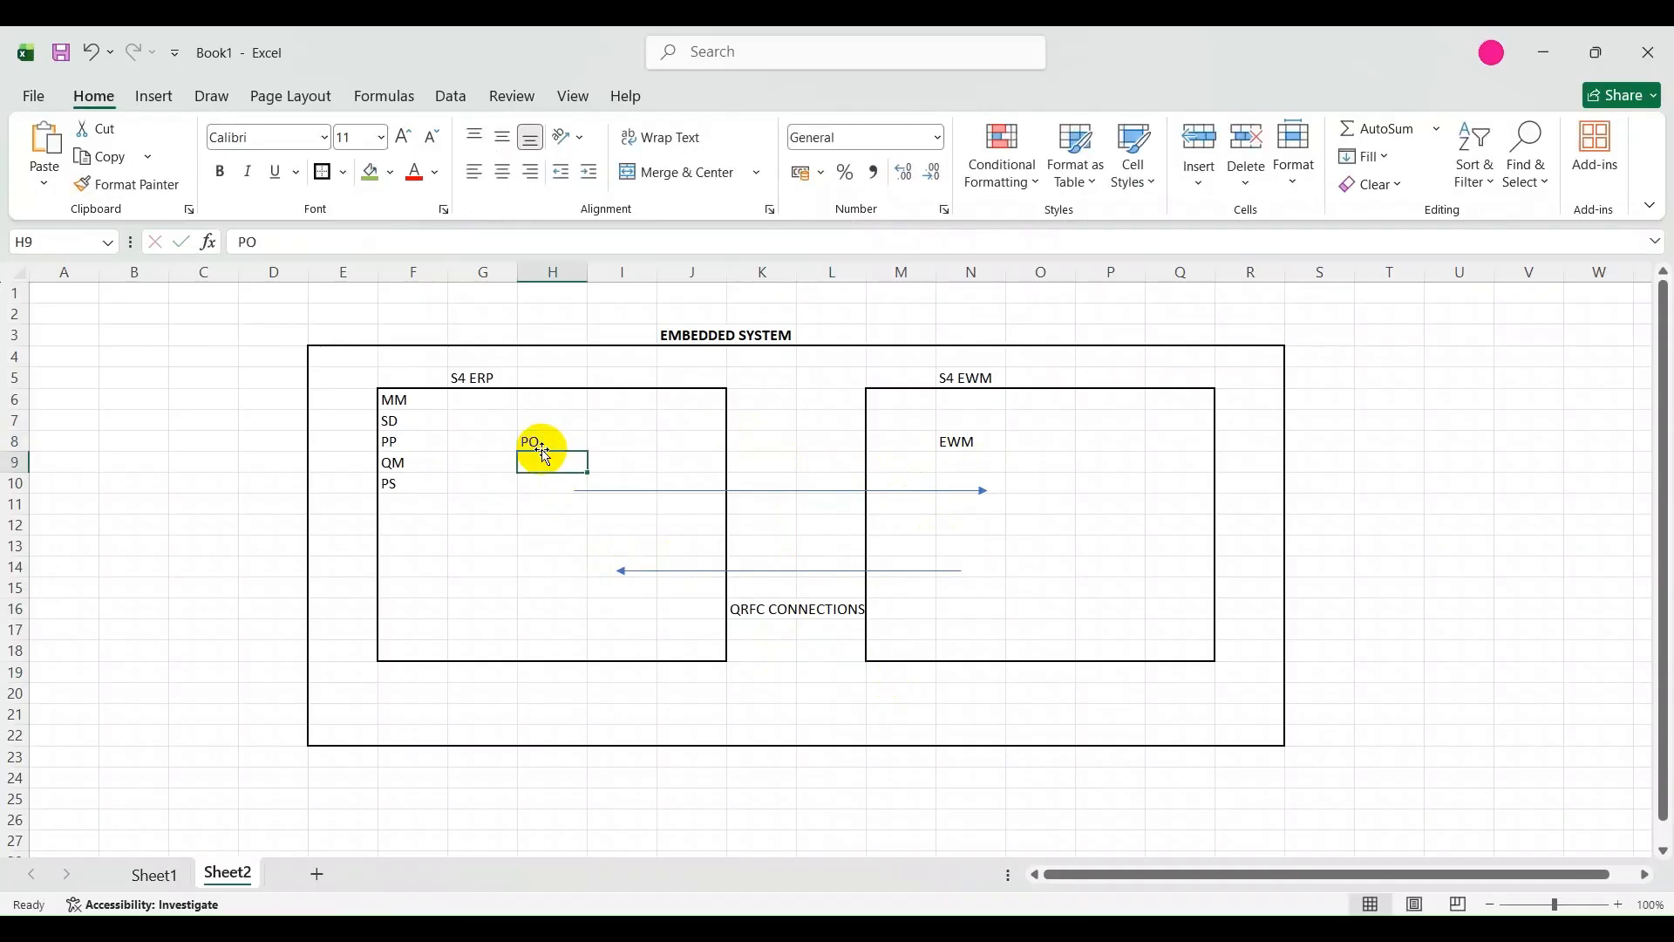
text(IBD)
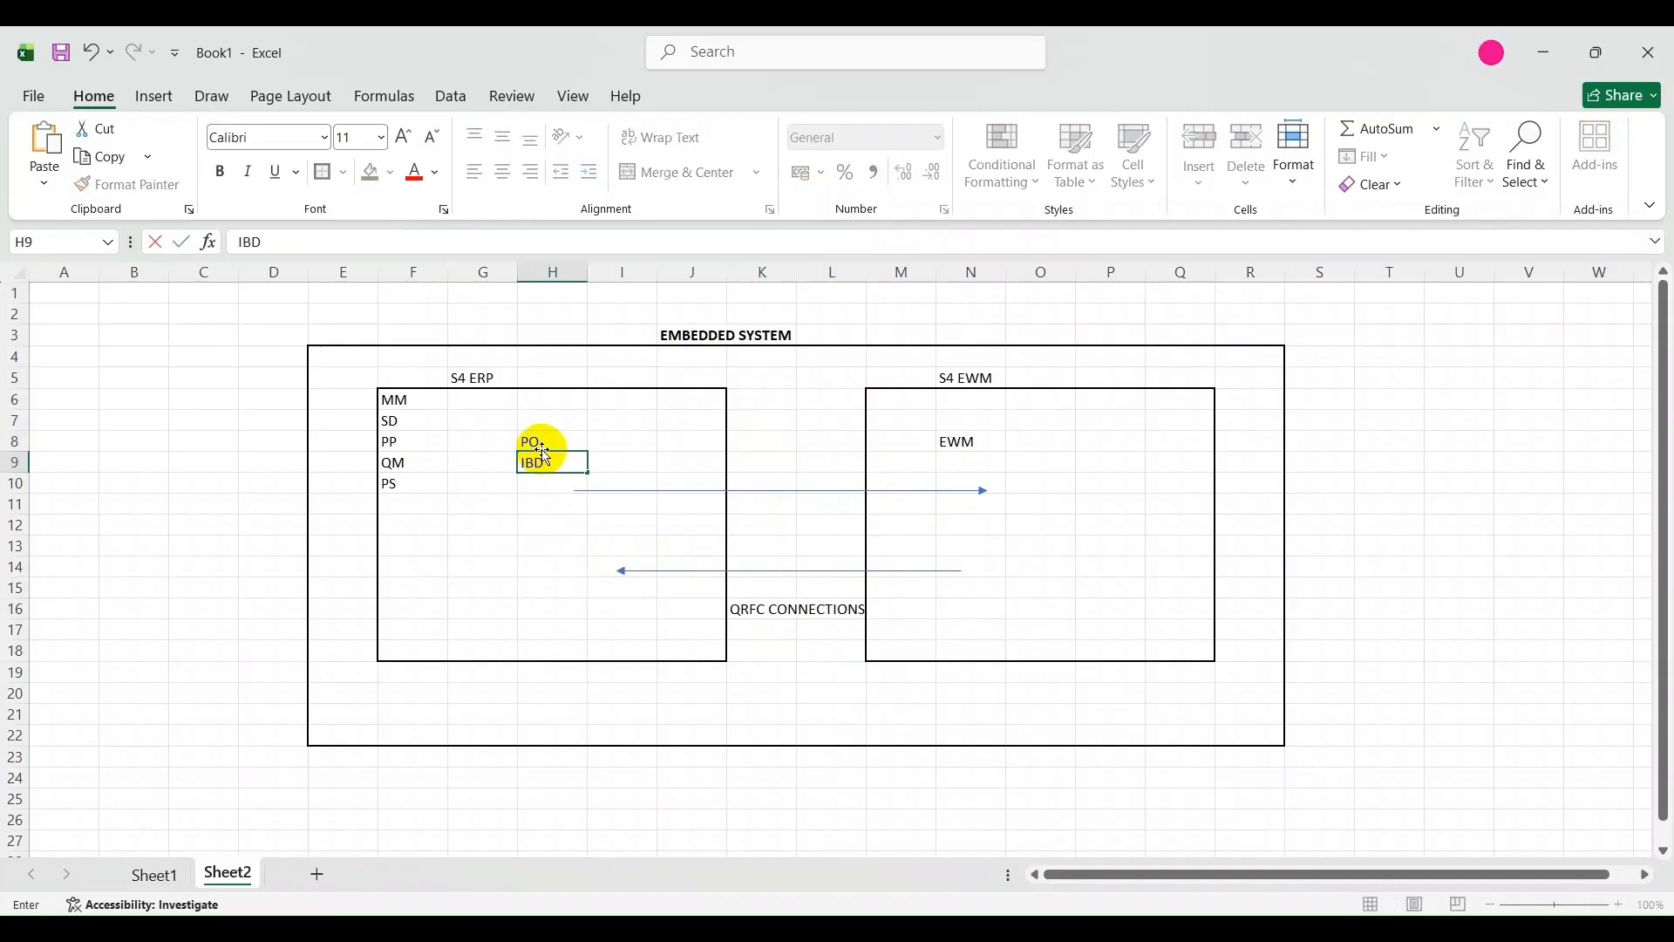
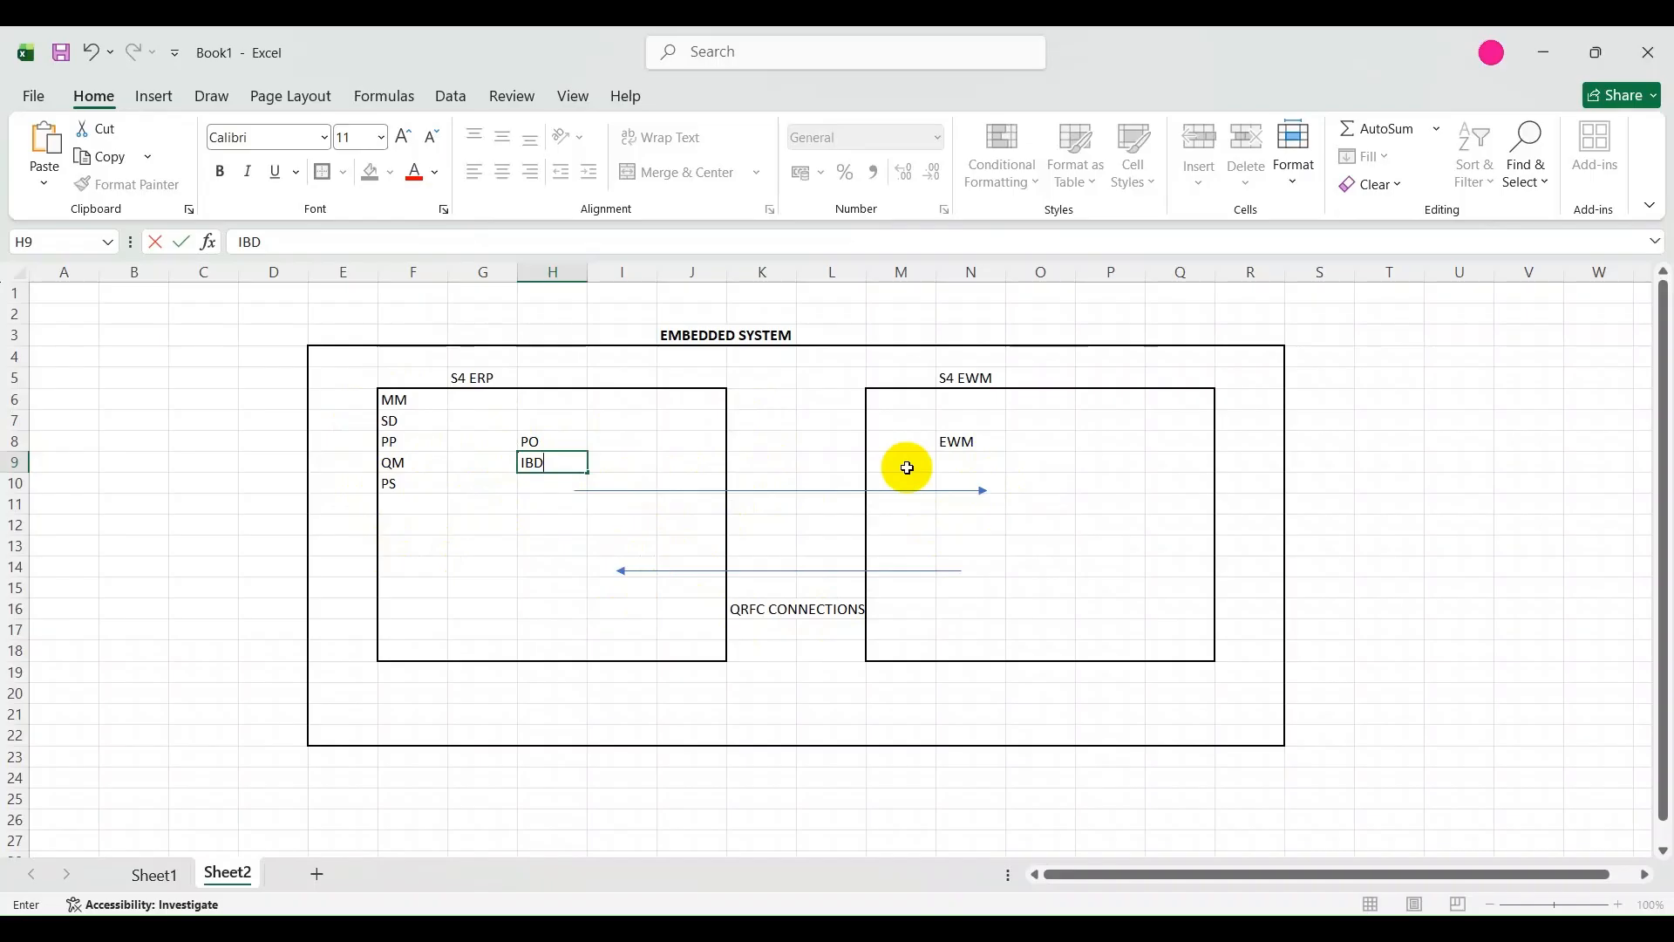
Enter the label GR in P10 inside the S4 EWM box, beside the arrow coming from S4 ERP.
click(959, 442)
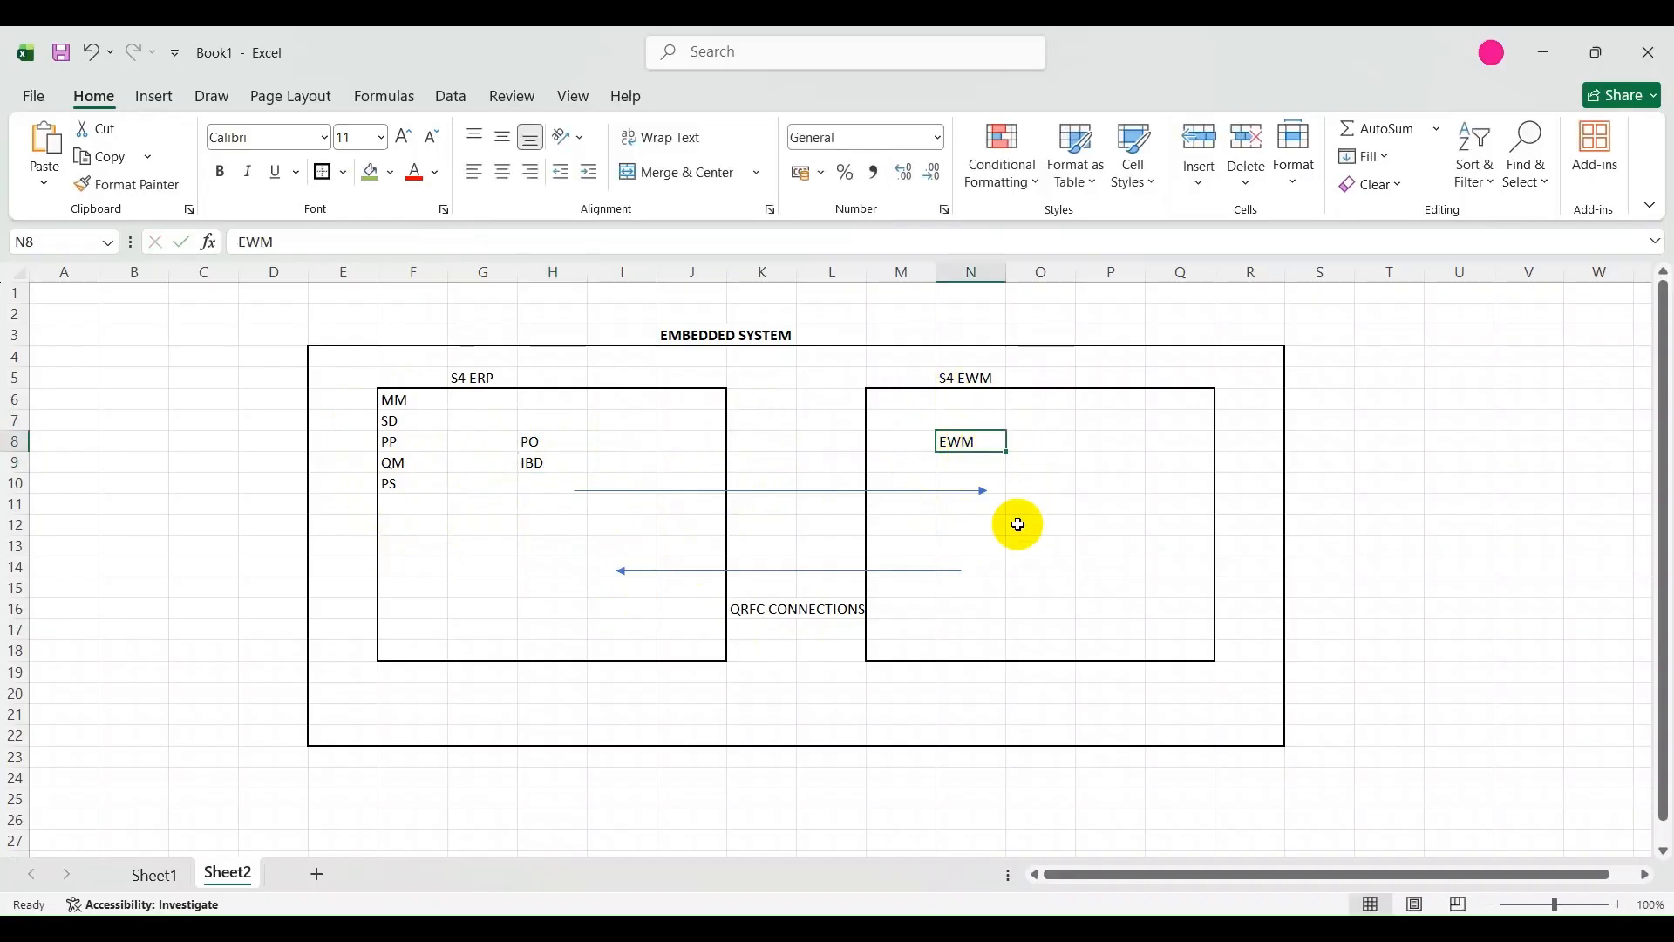
click(756, 617)
click(1133, 481)
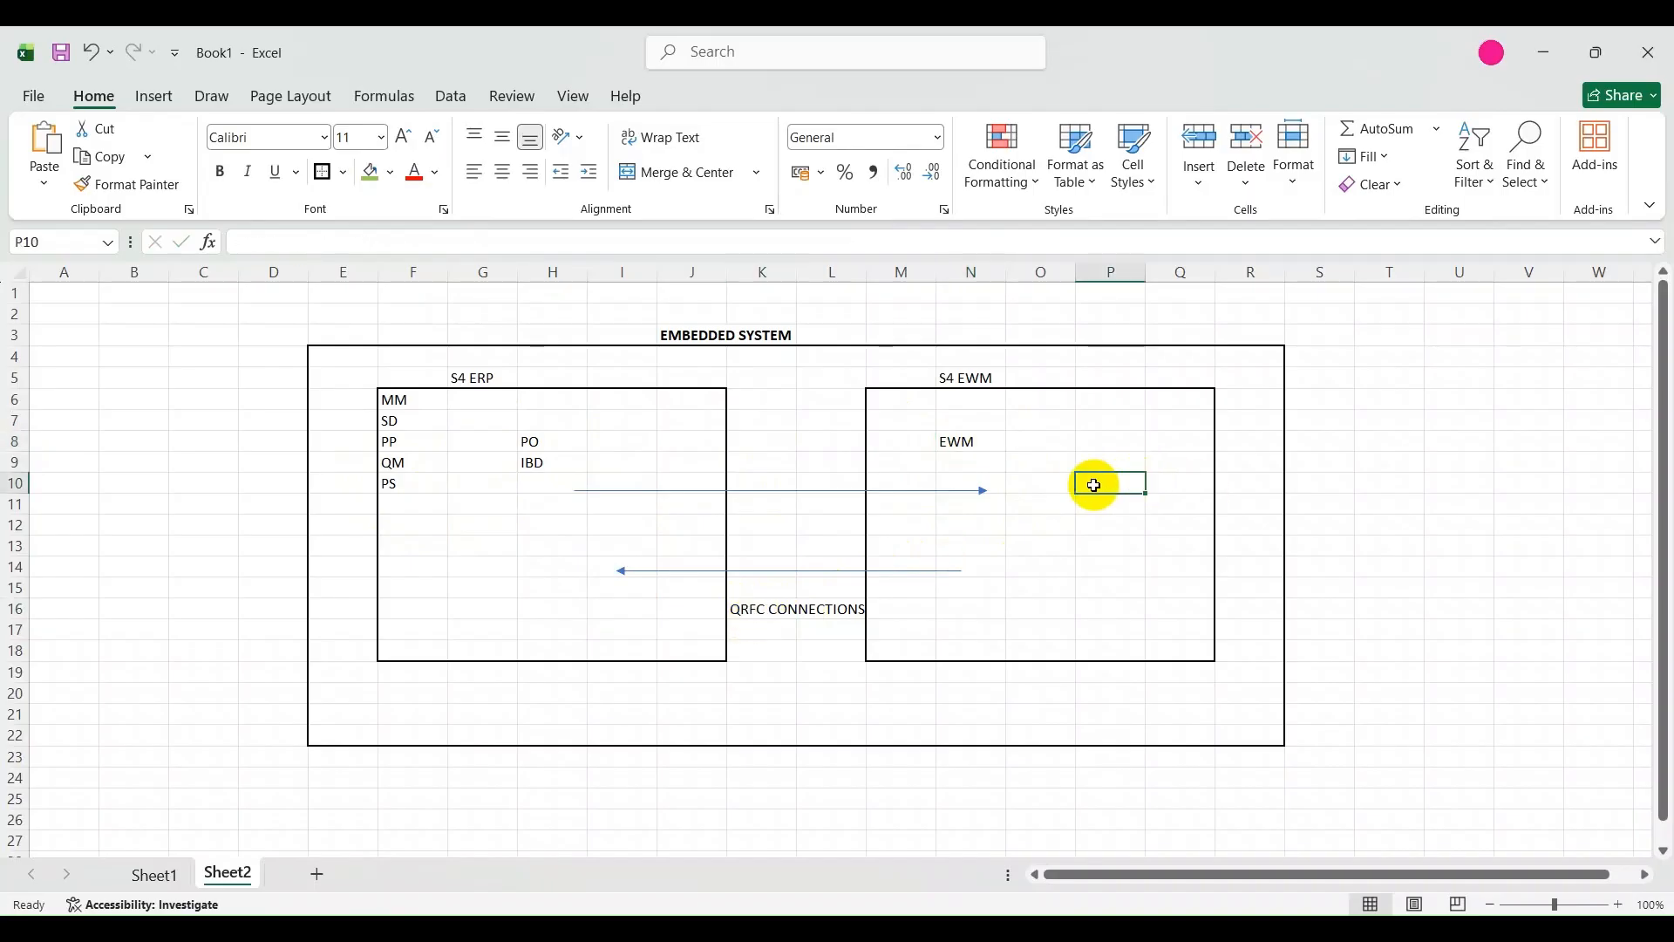
text(GR4)
key(BackSpace)
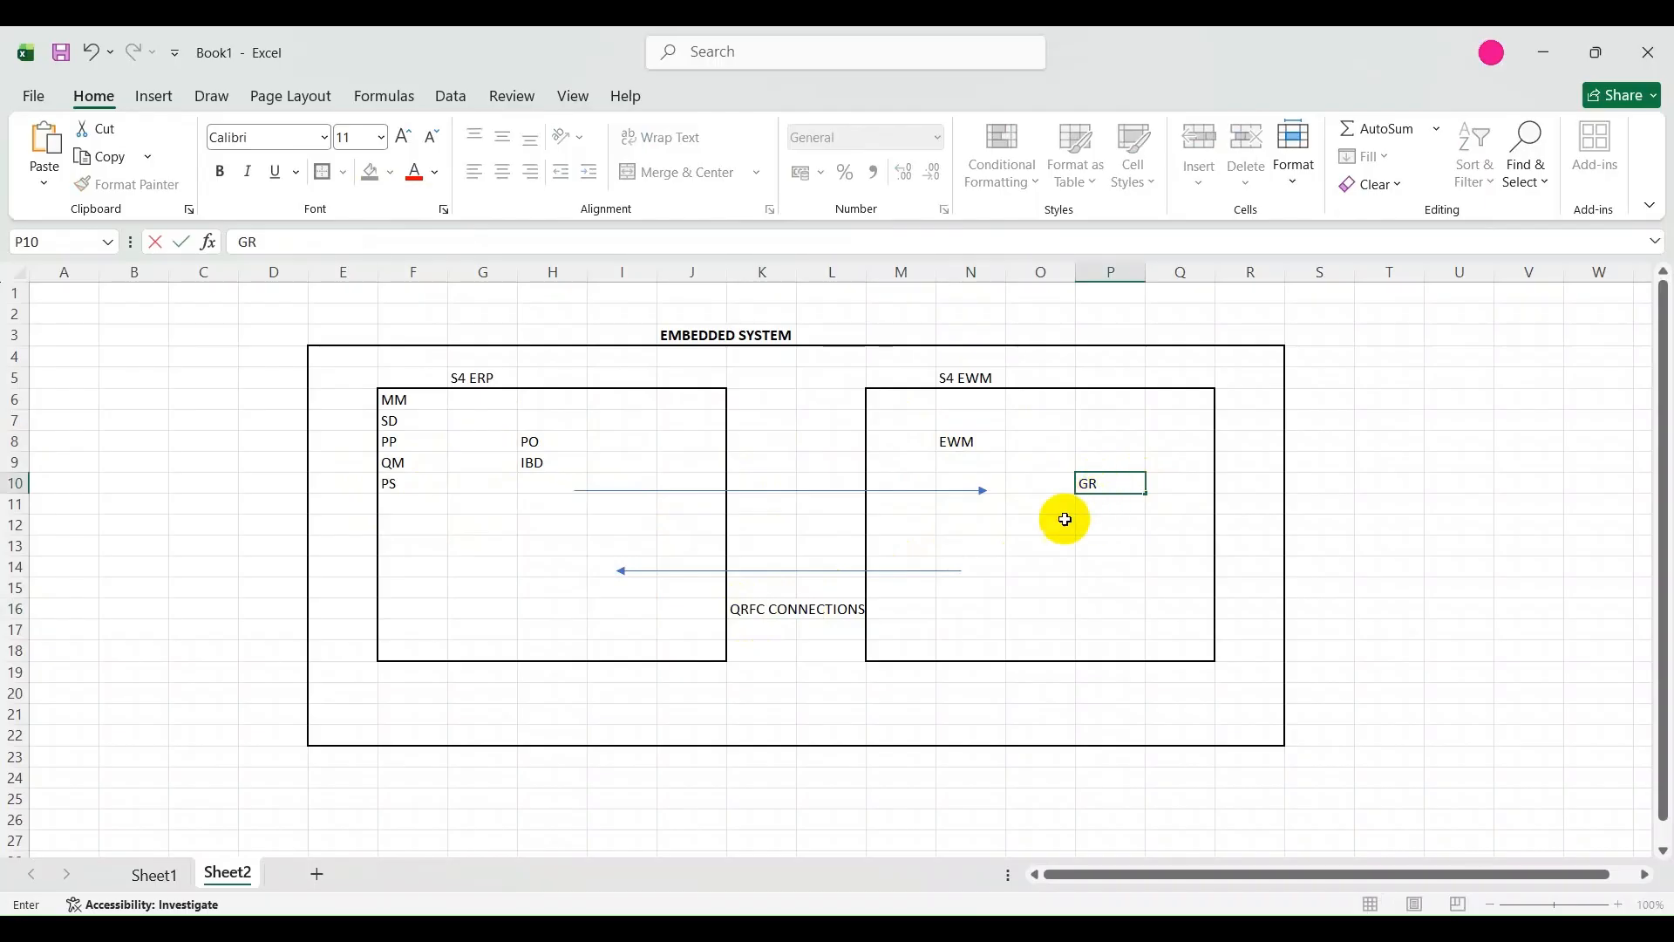
click(582, 529)
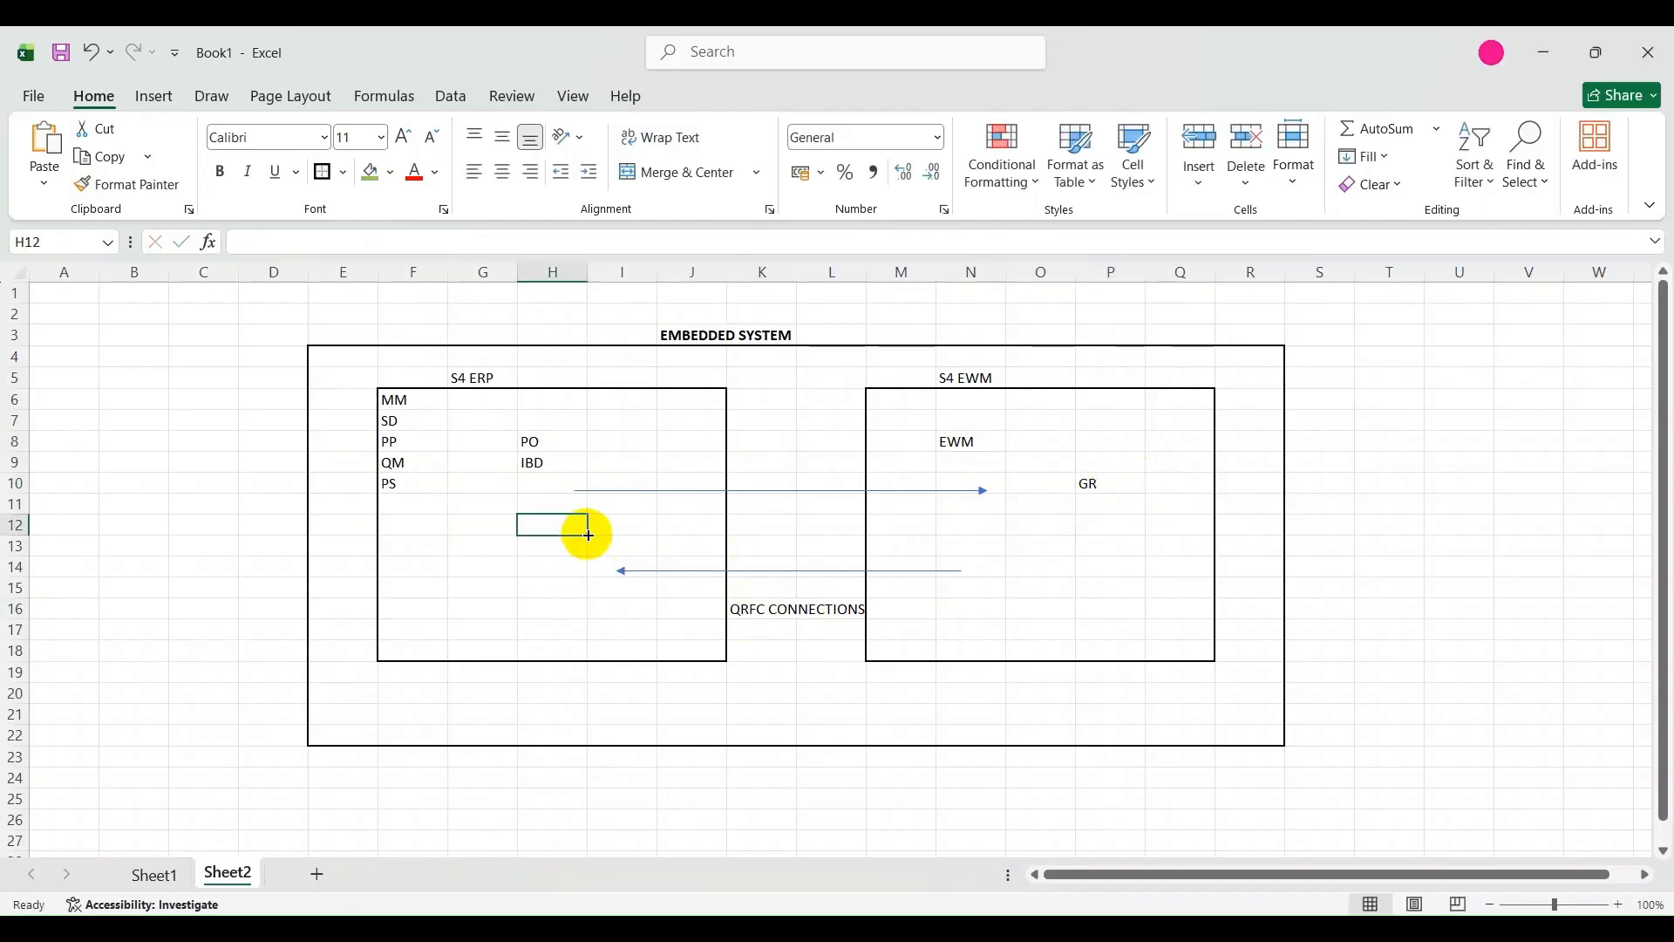
click(1103, 483)
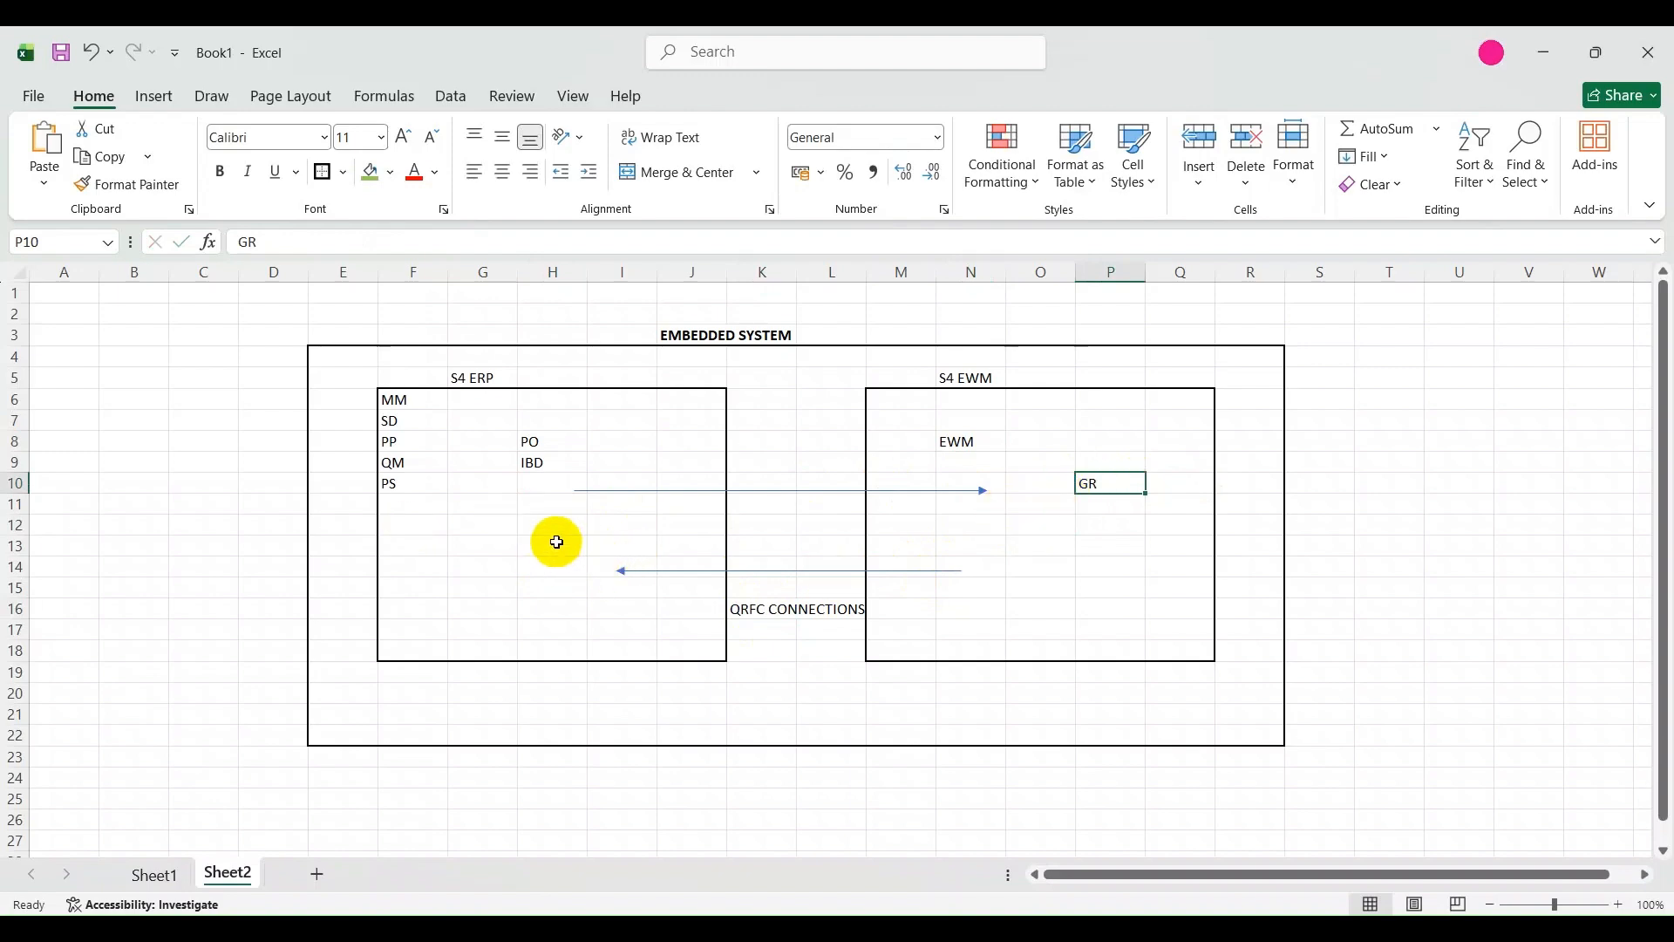
List the outbound documents SO in H13 and OBD in H14 inside the S4 ERP box.
click(614, 544)
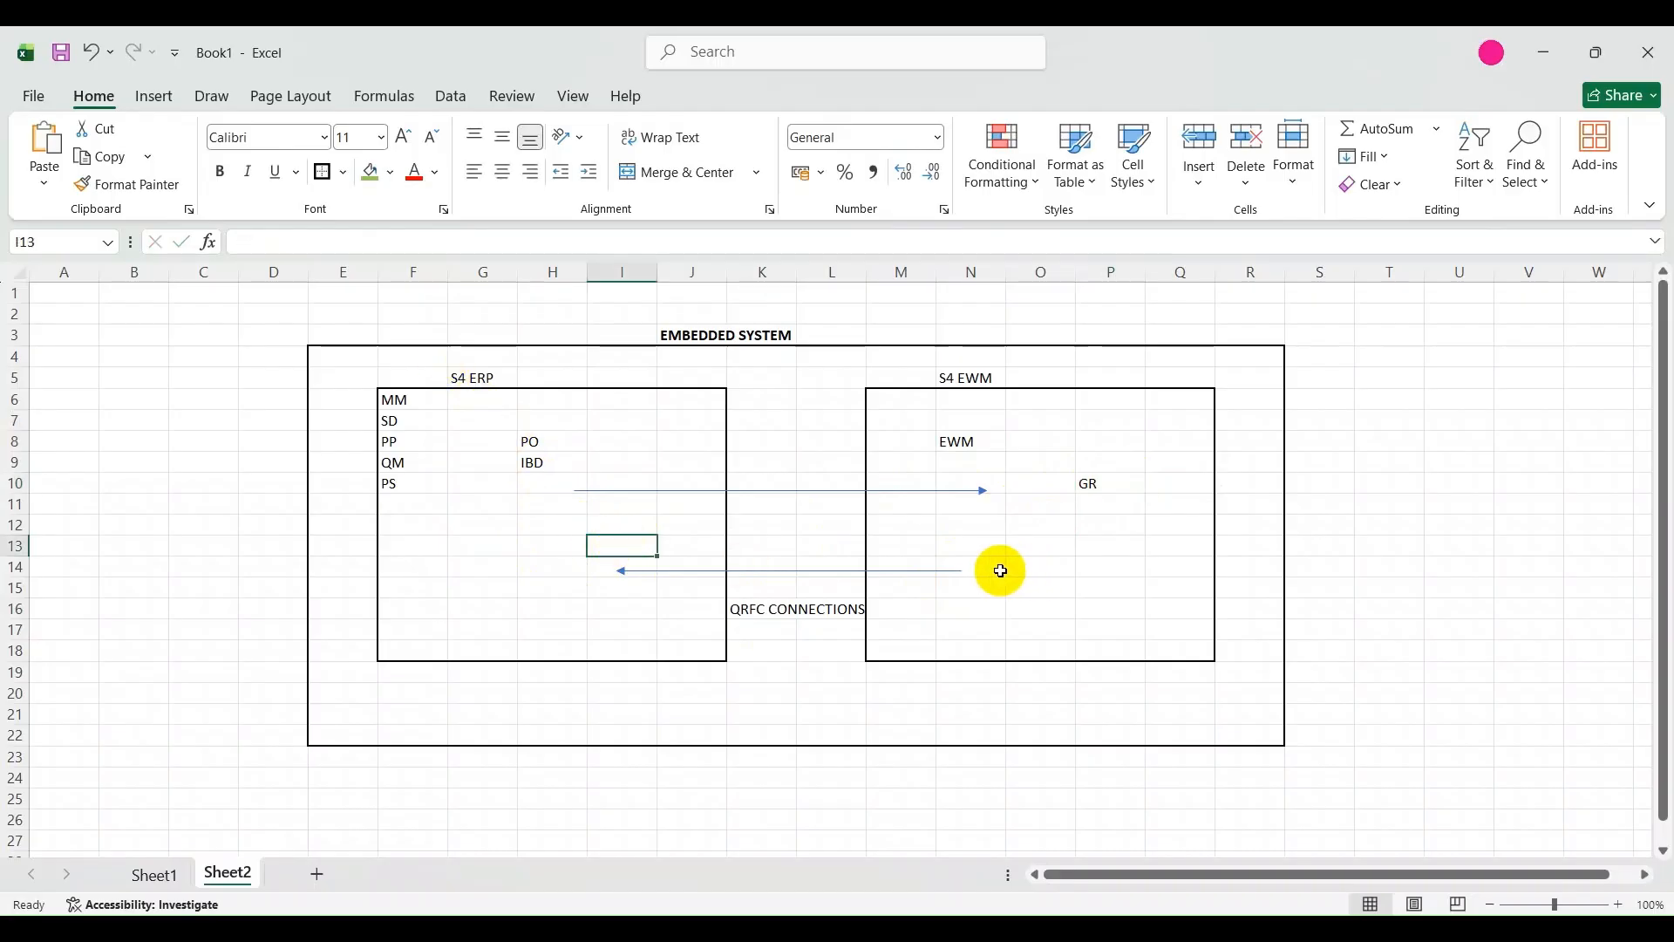
click(541, 551)
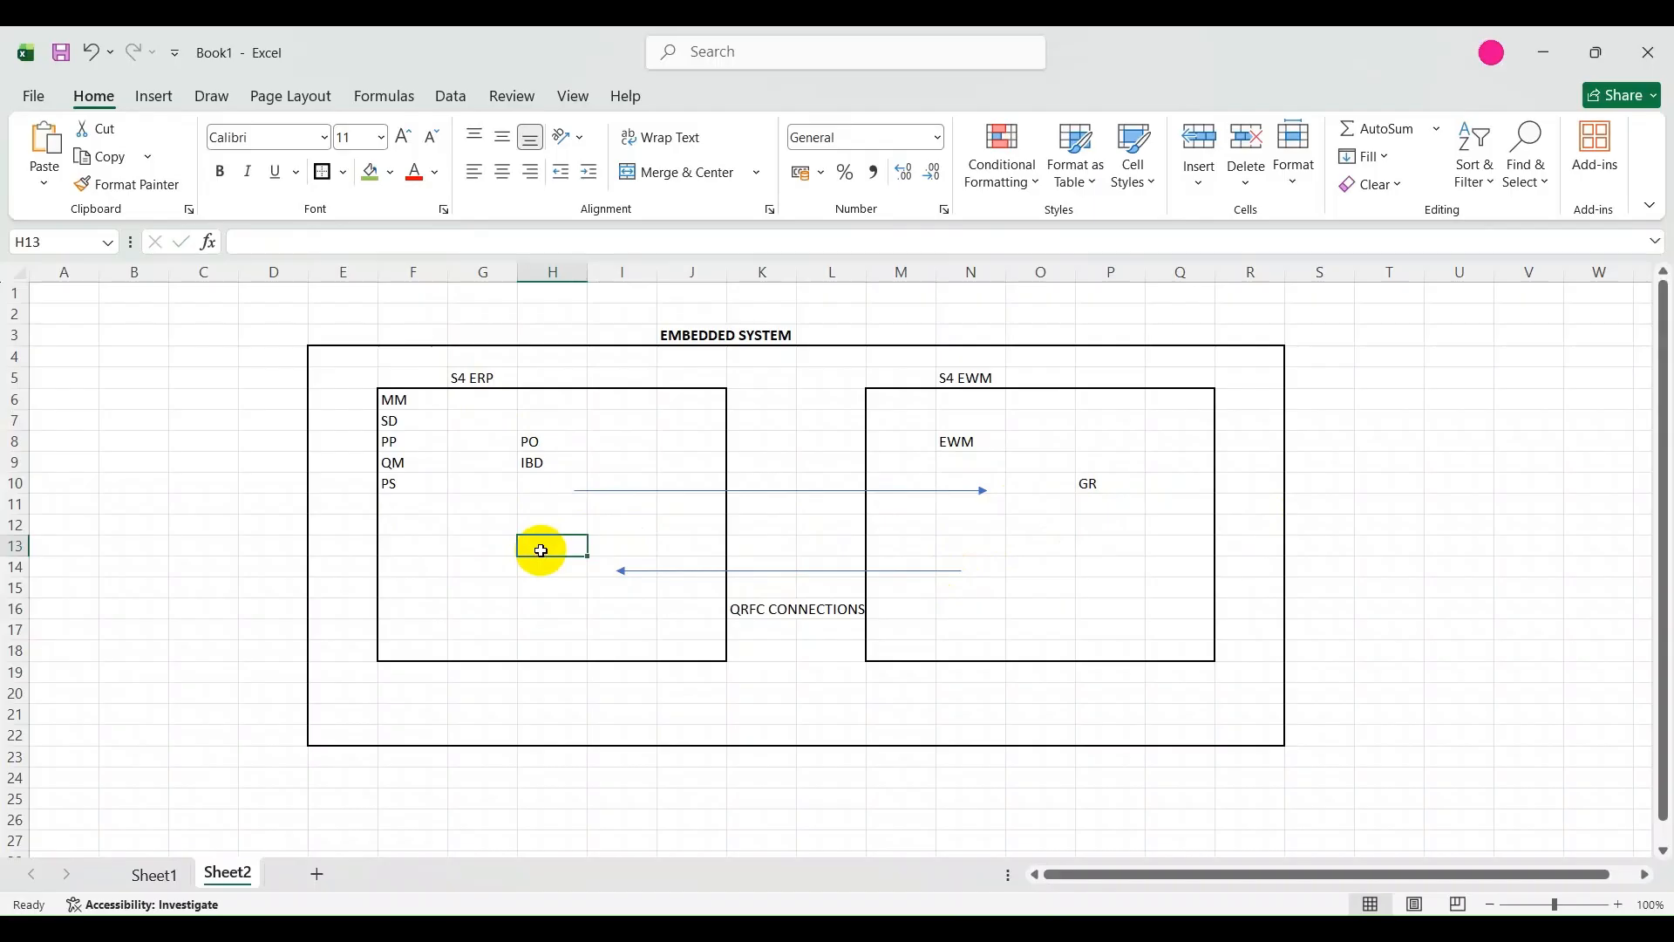
text(SO)
key(Return)
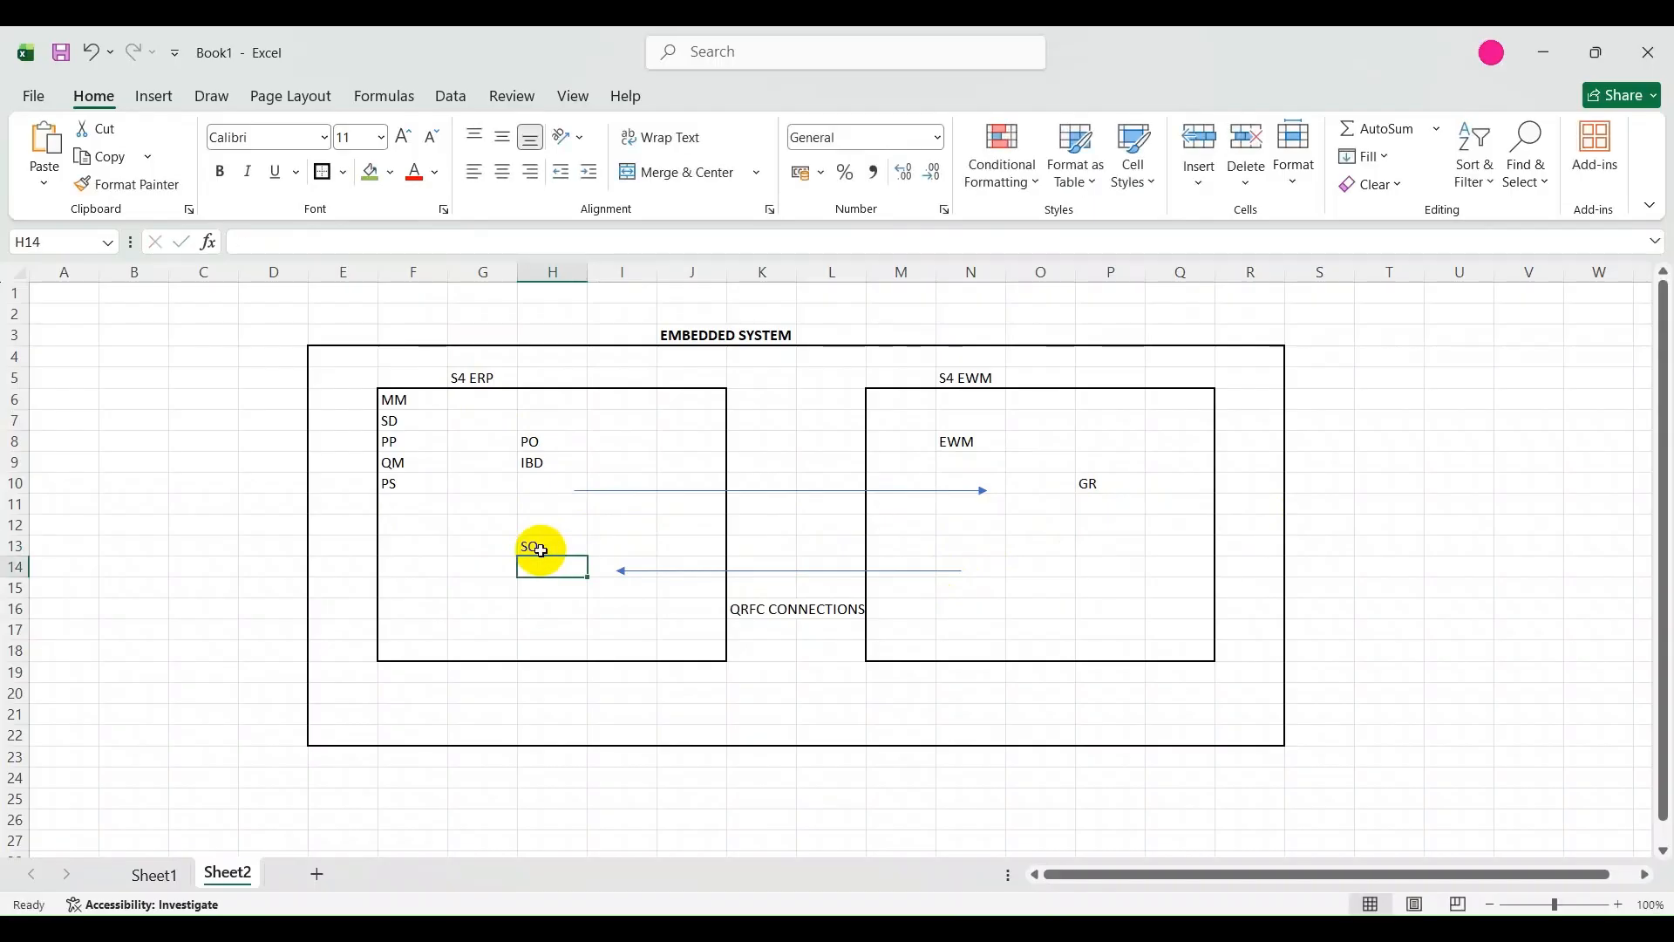
text(OU)
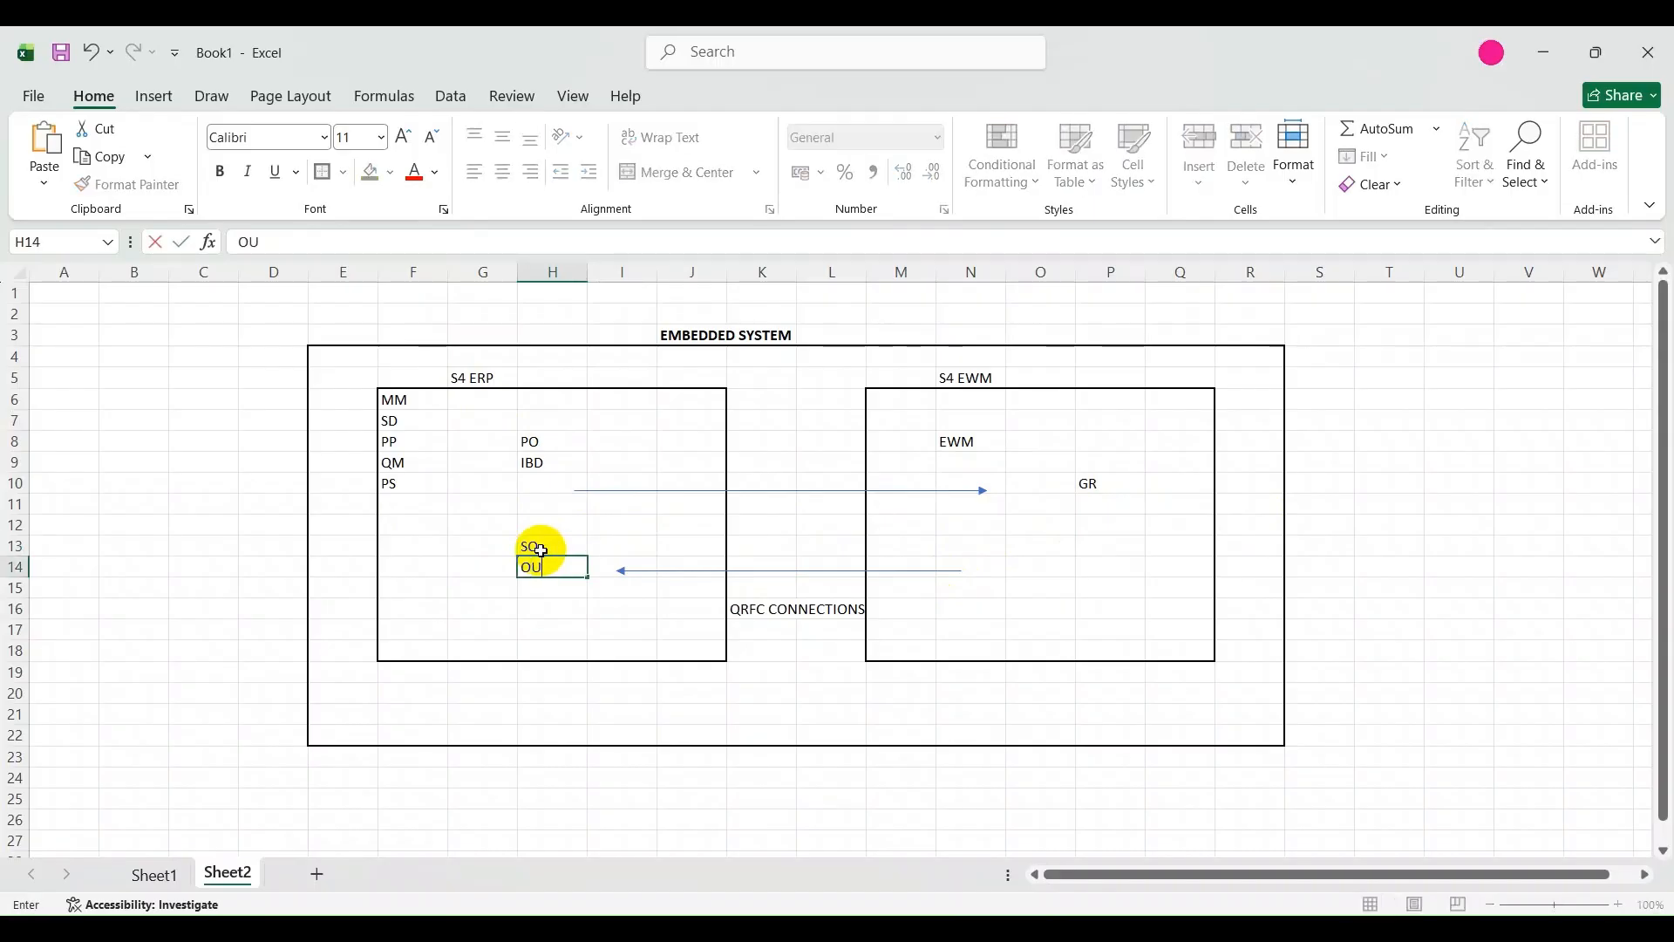
key(BackSpace)
text(BD)
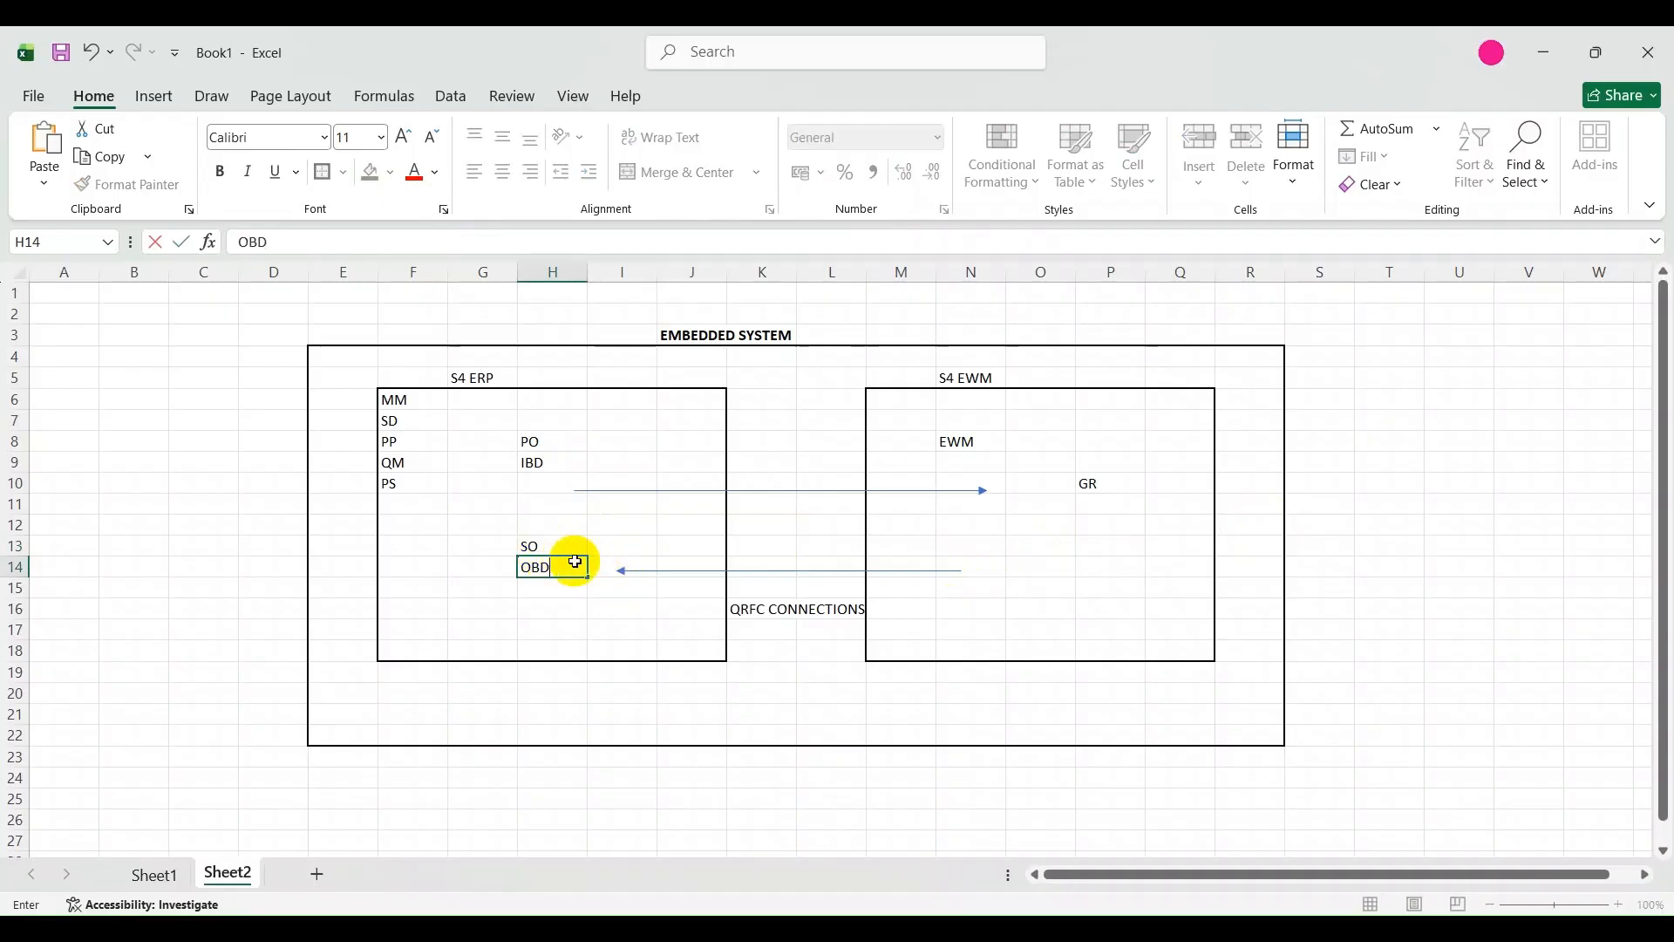
Enter the label GI in O14 inside the S4 EWM box, level with the lower arrow.
click(1040, 571)
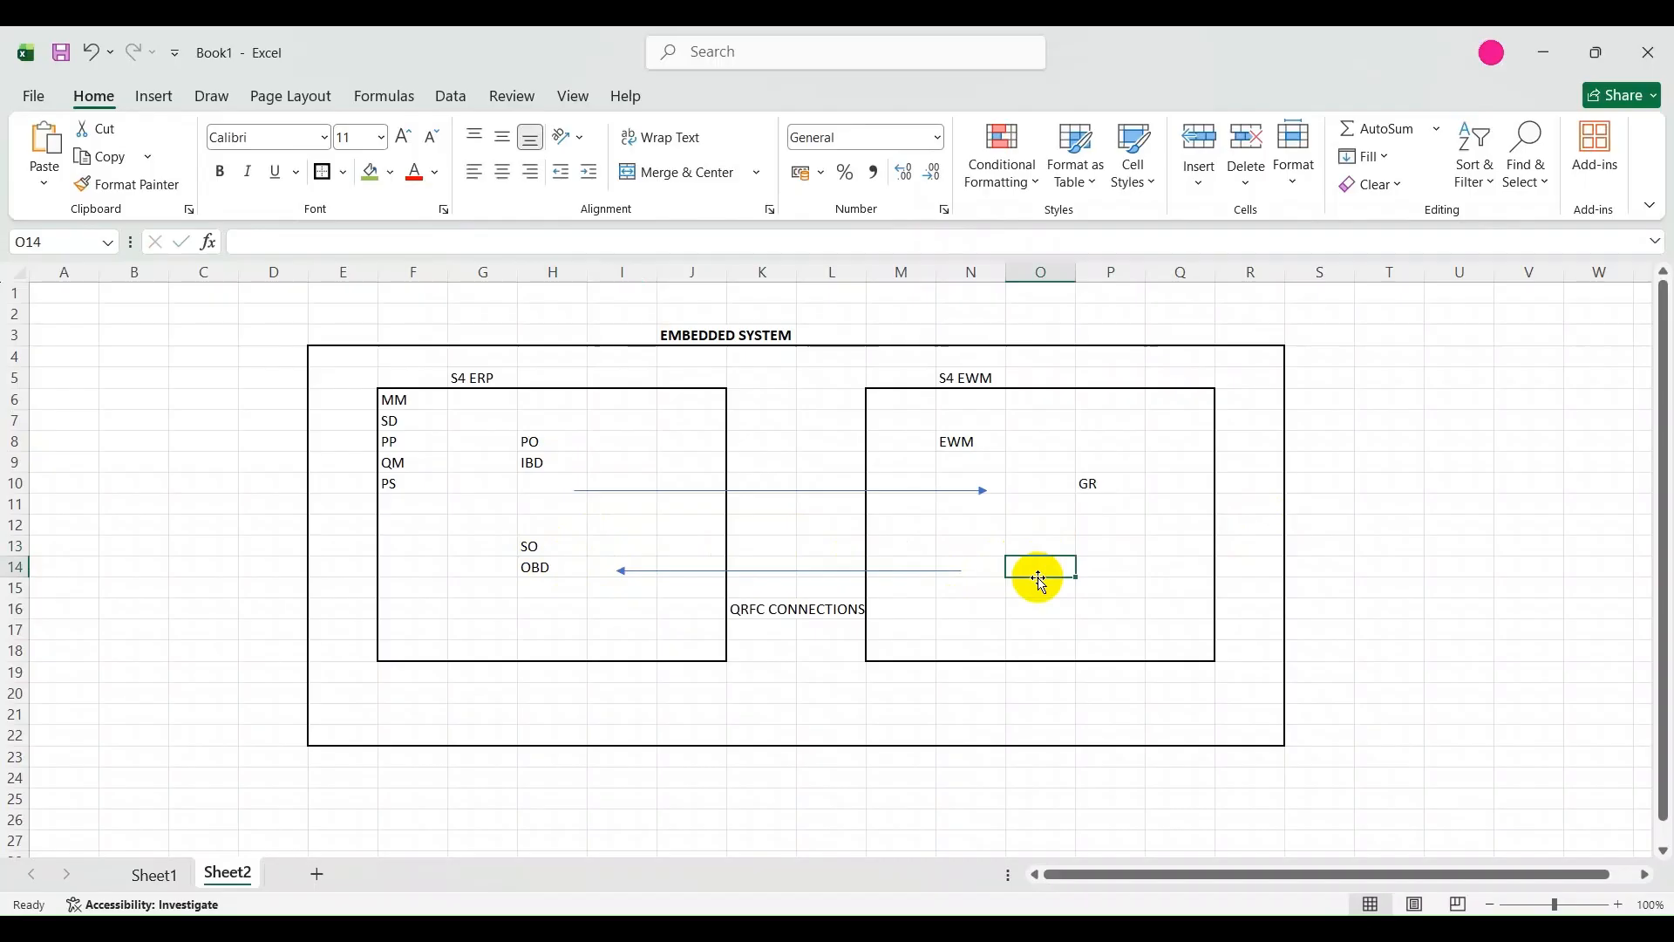
text(GI)
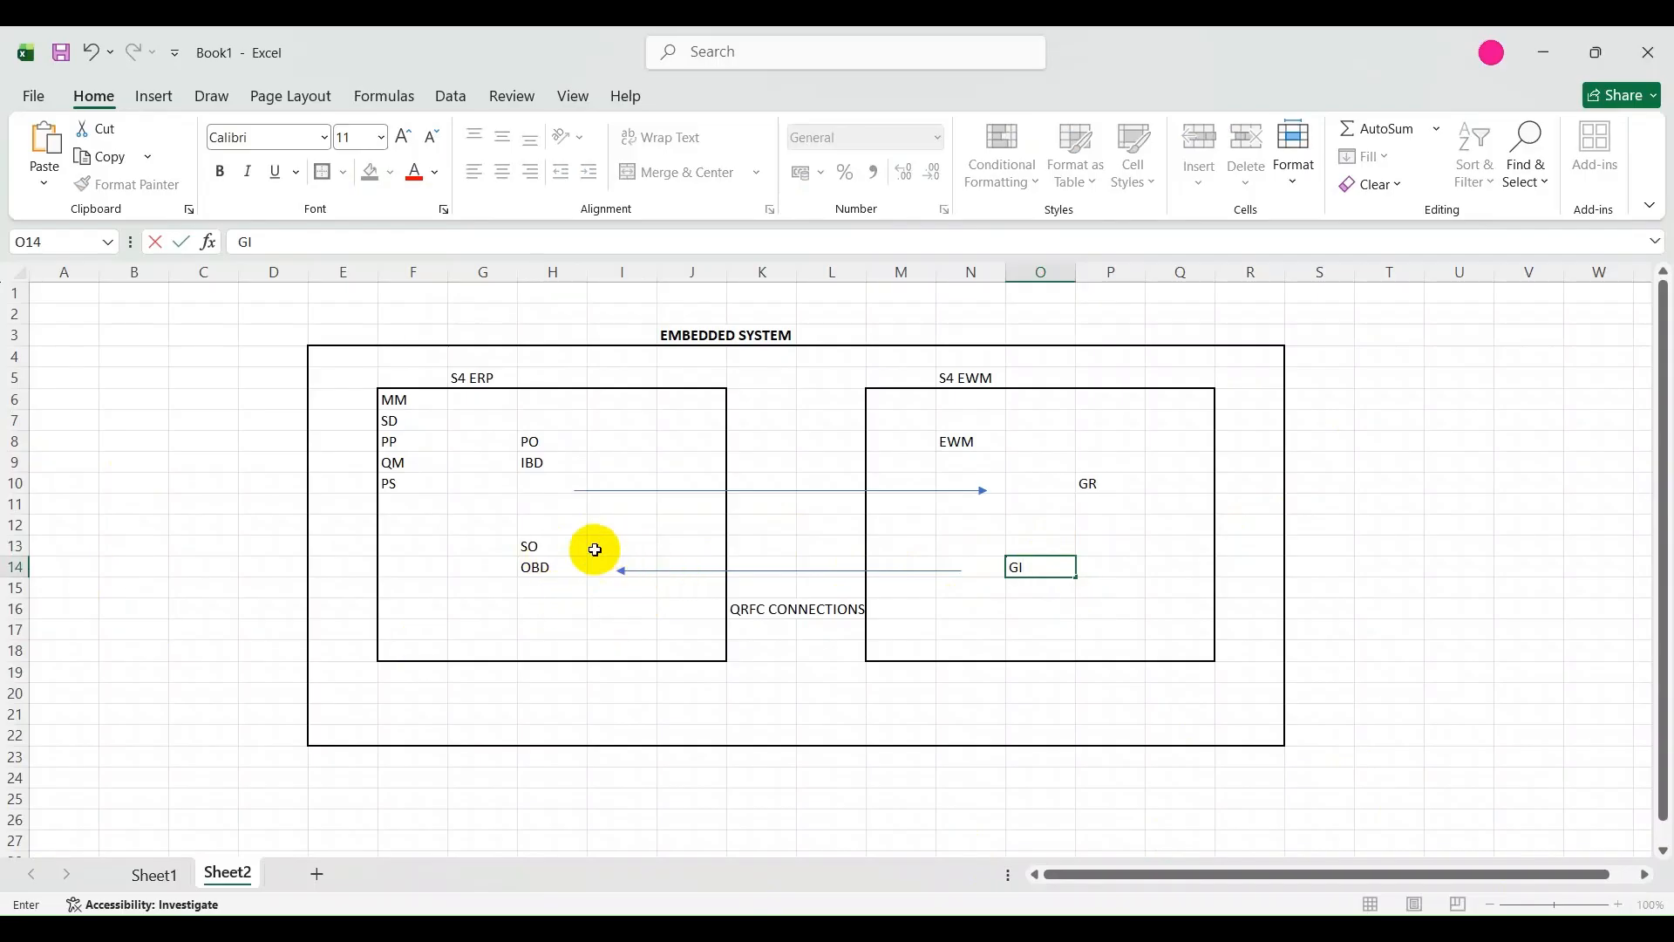
click(584, 408)
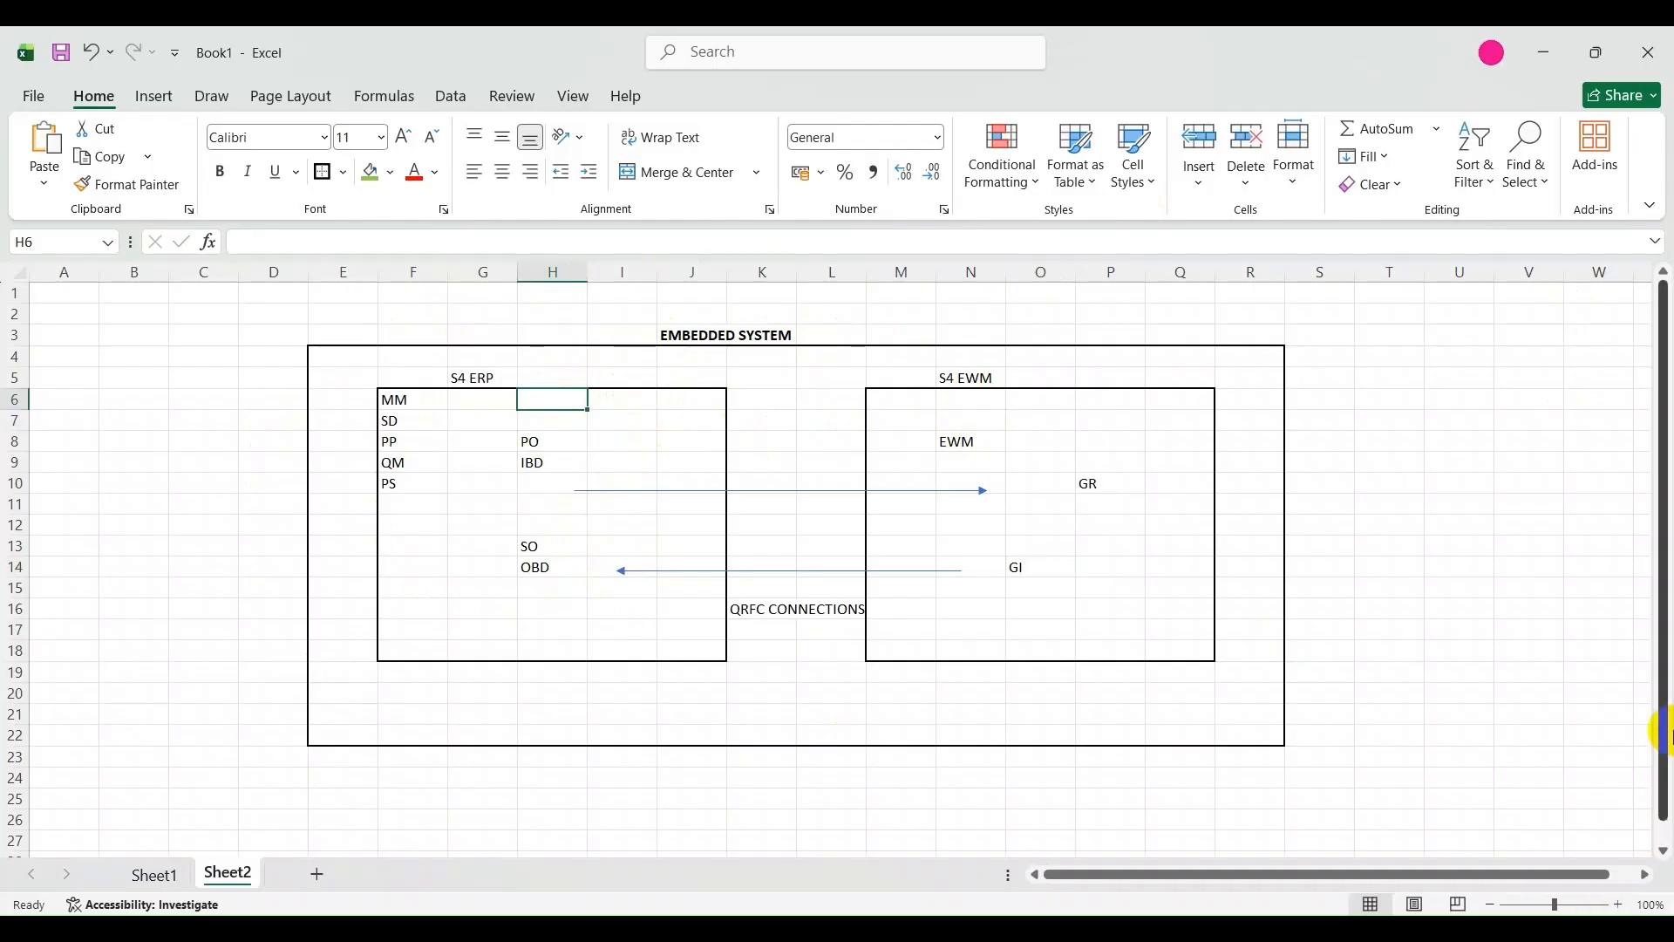
click(769, 436)
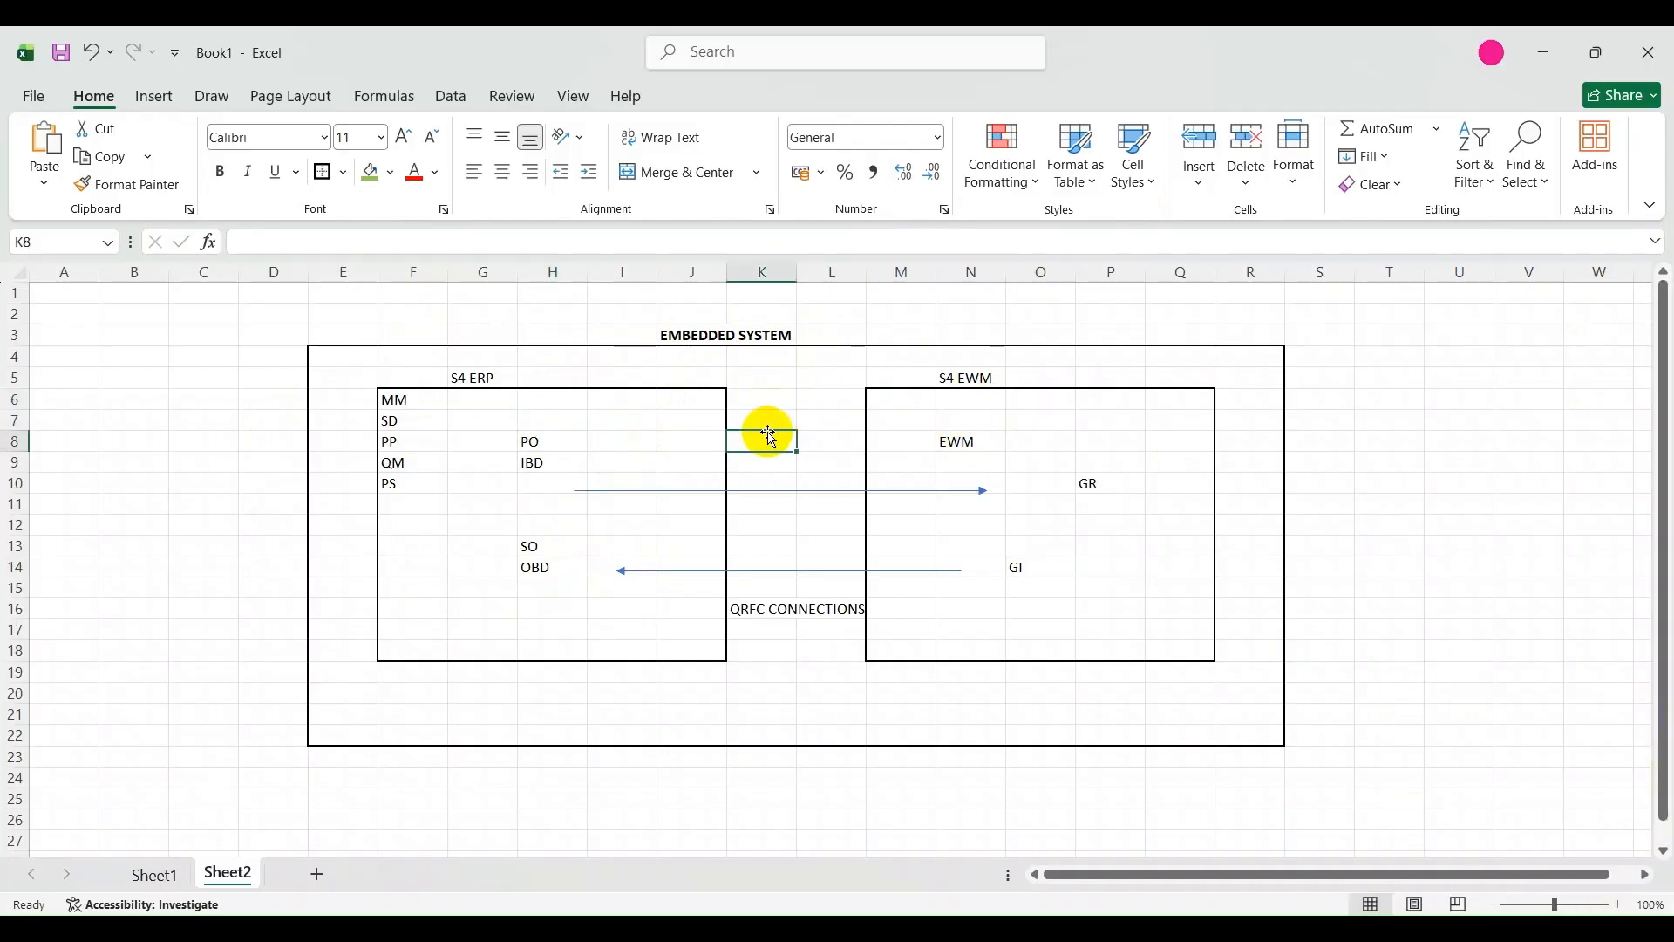
text(CIF)
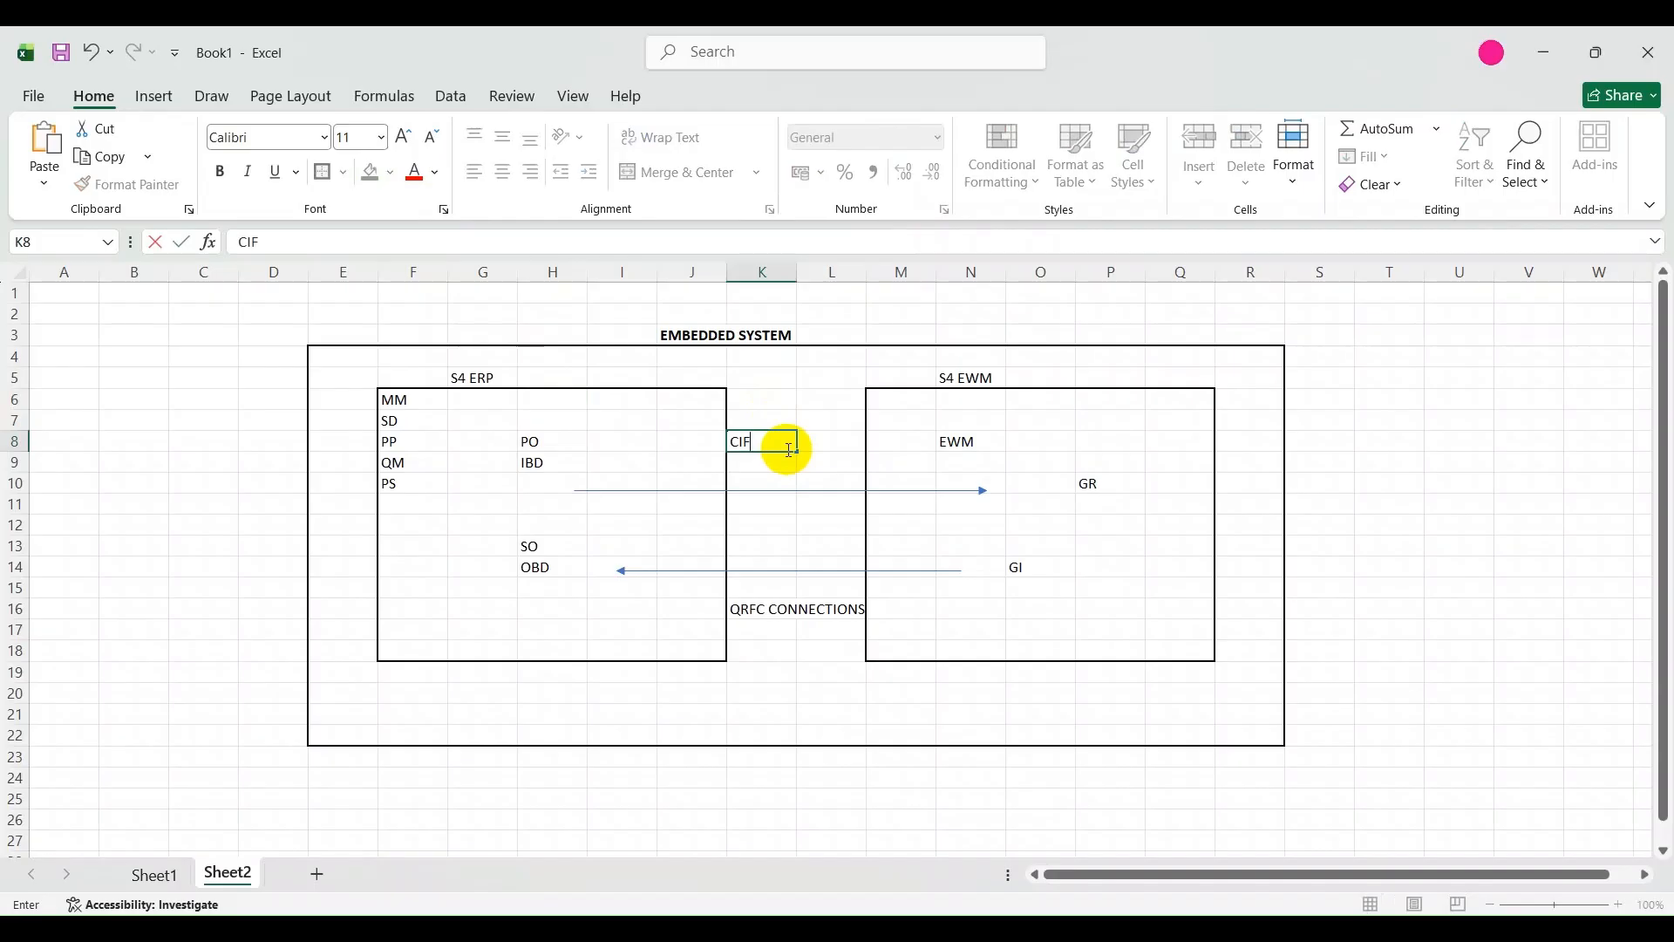
key(BackSpace)
key(BackSpace)
key(BackSpace)
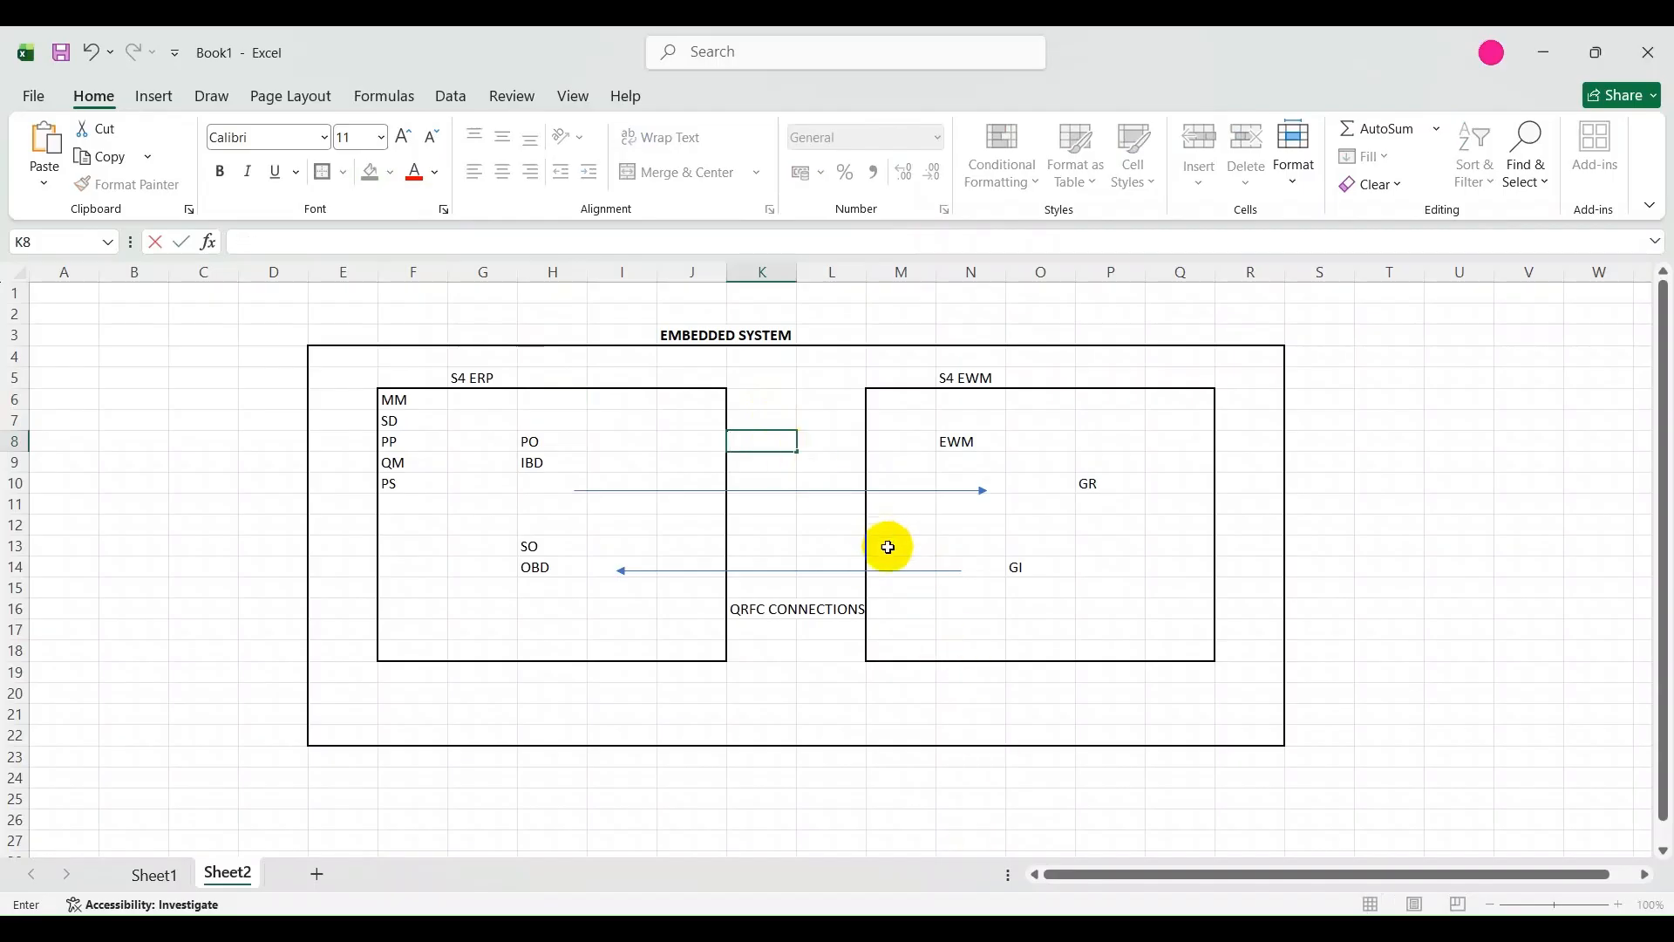
Switch to the SAP session, run transaction /NSPRO and display the SAP Reference IMG.
click(1073, 928)
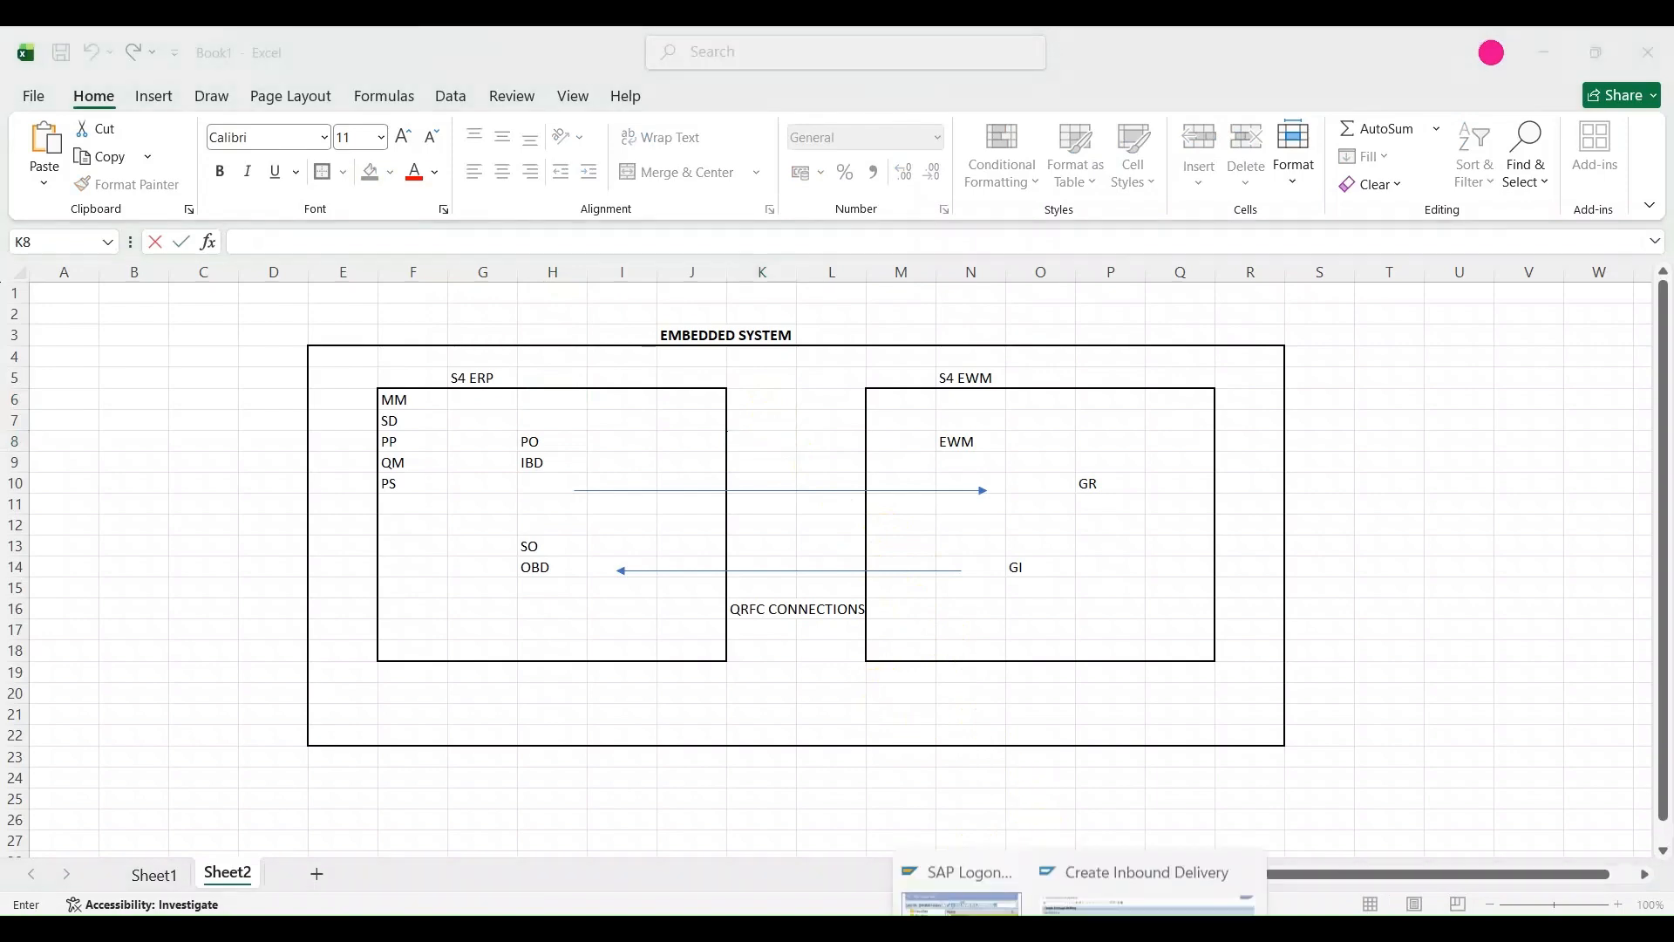
click(1181, 834)
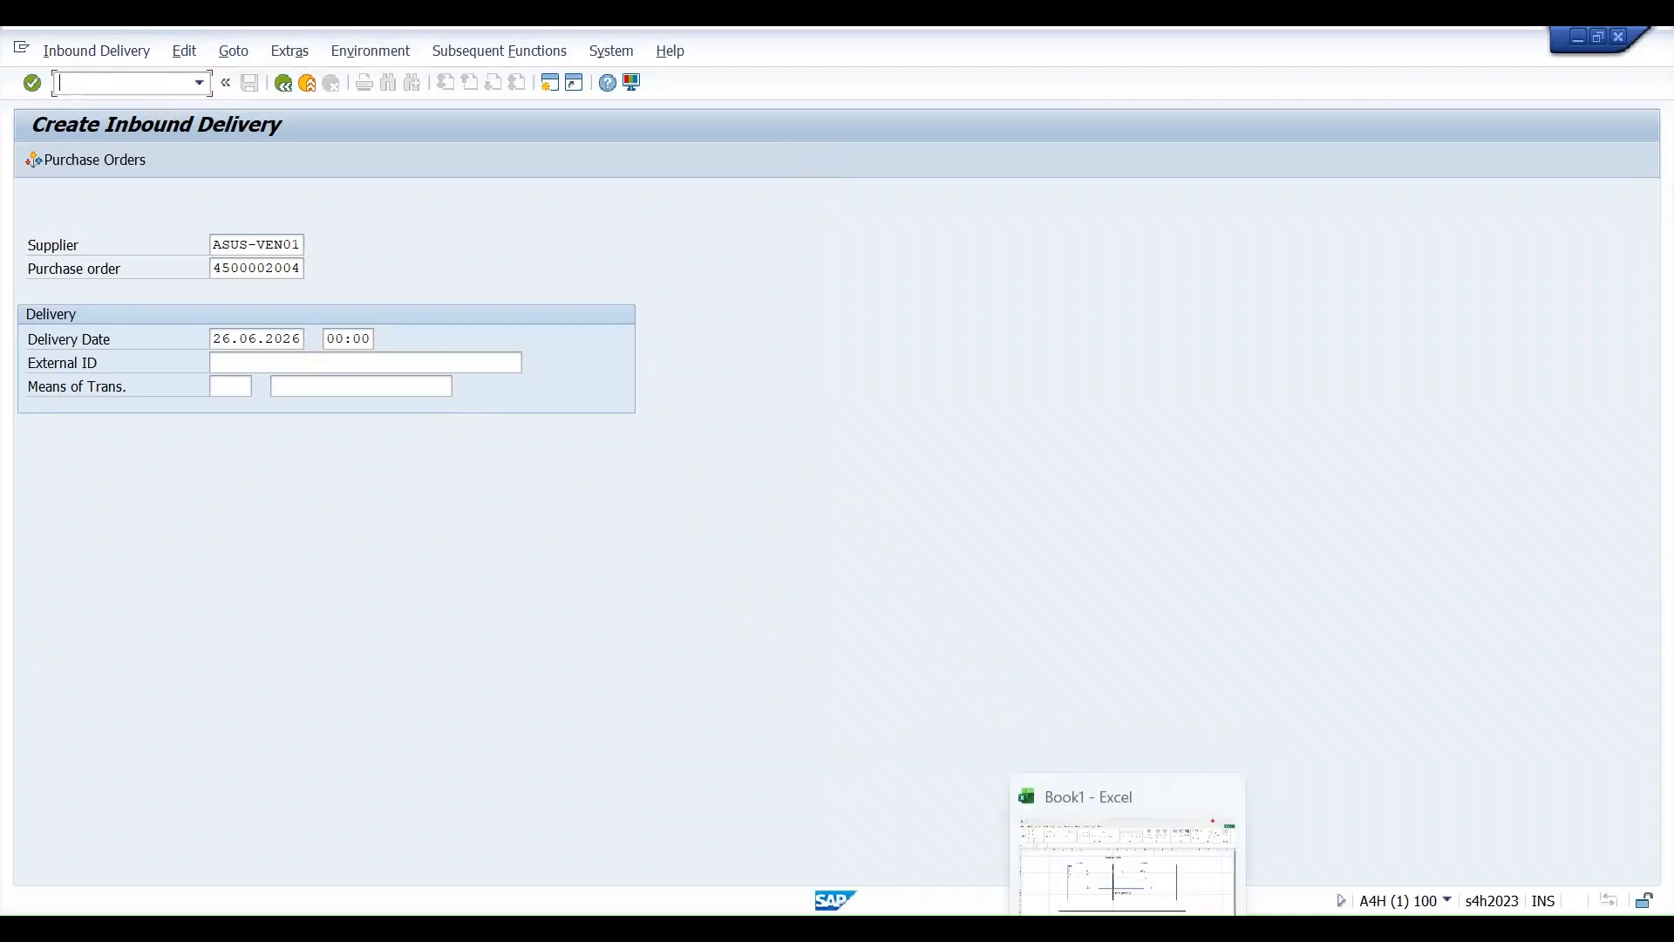
click(1121, 905)
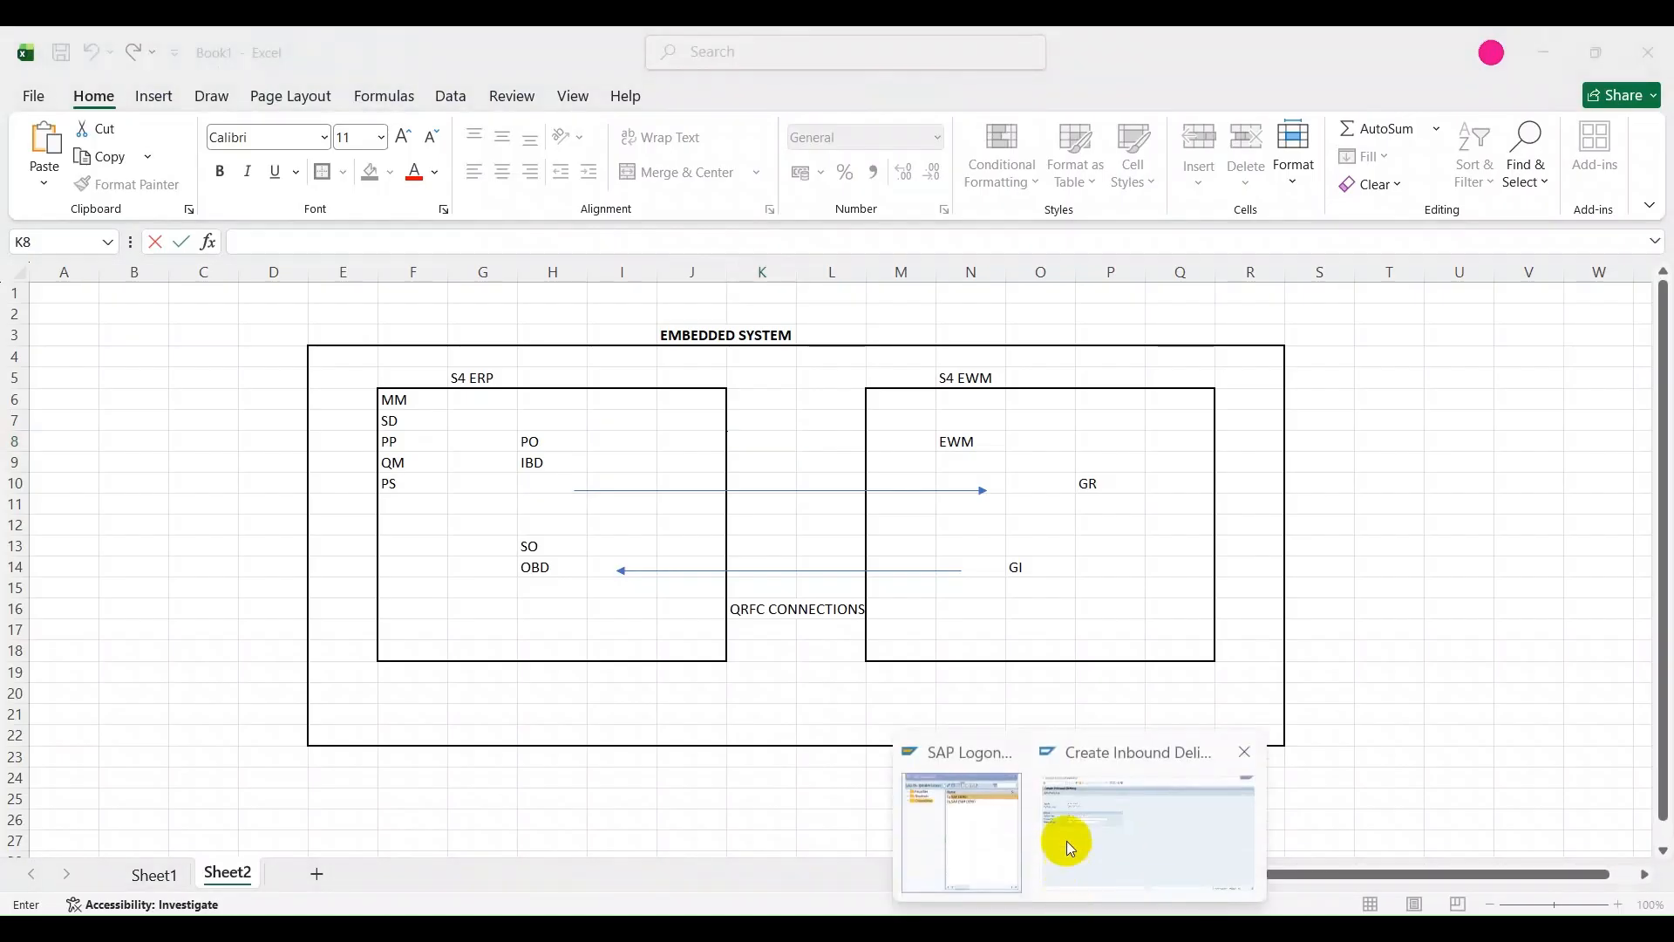
click(1065, 865)
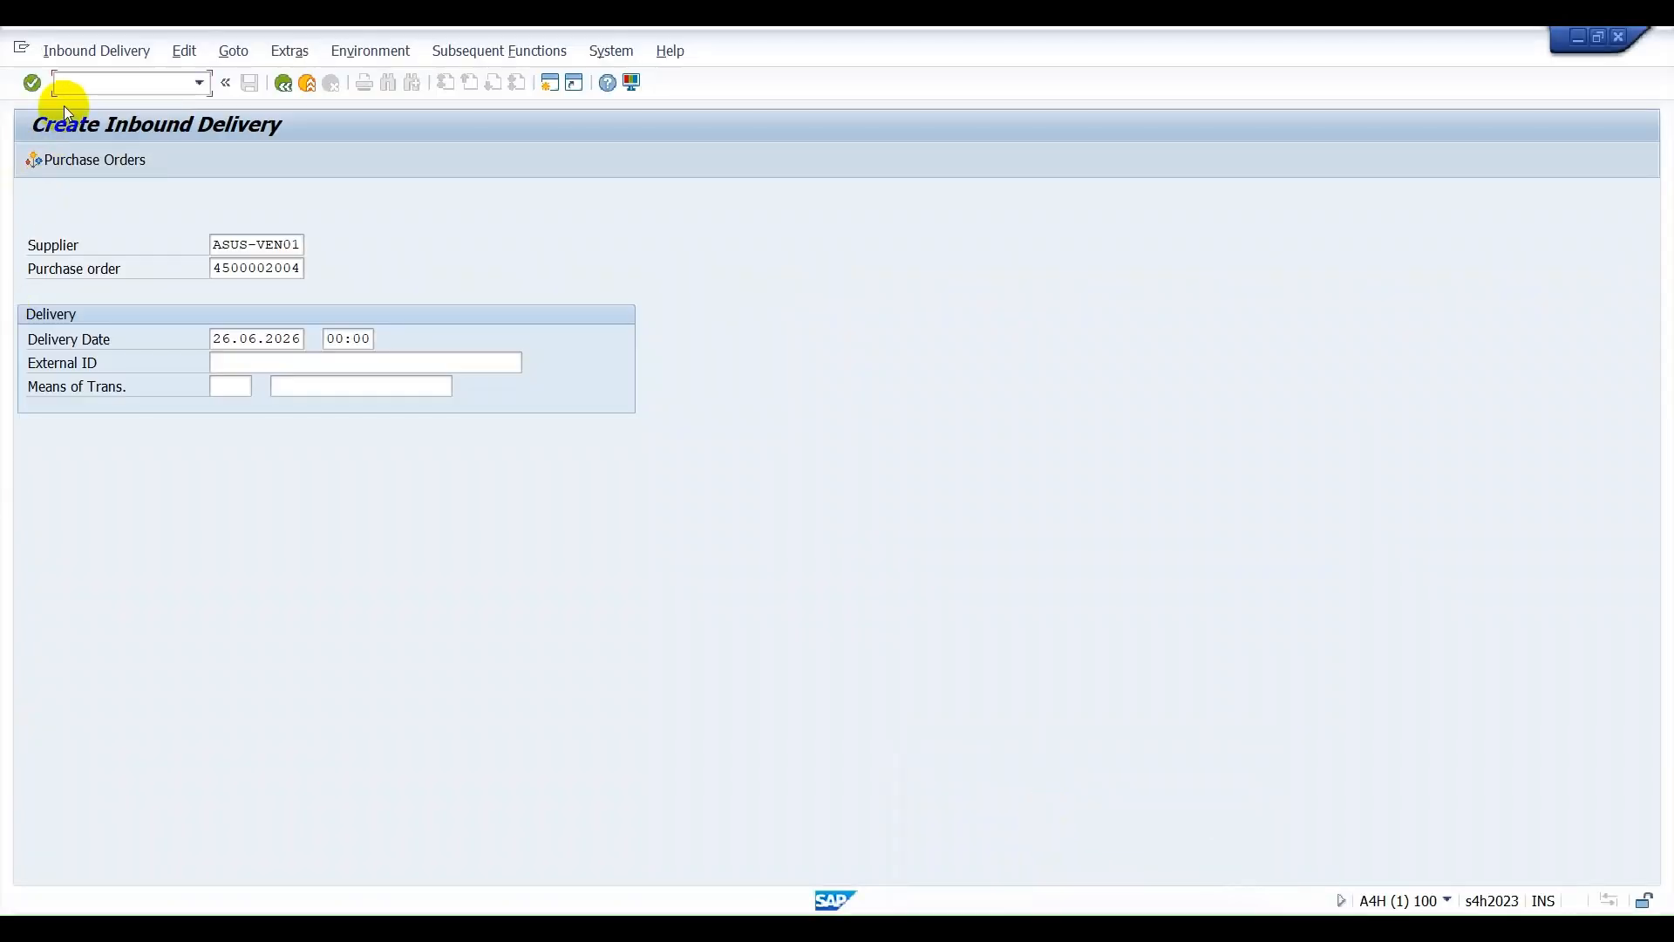
text(/NSPRO)
key(Return)
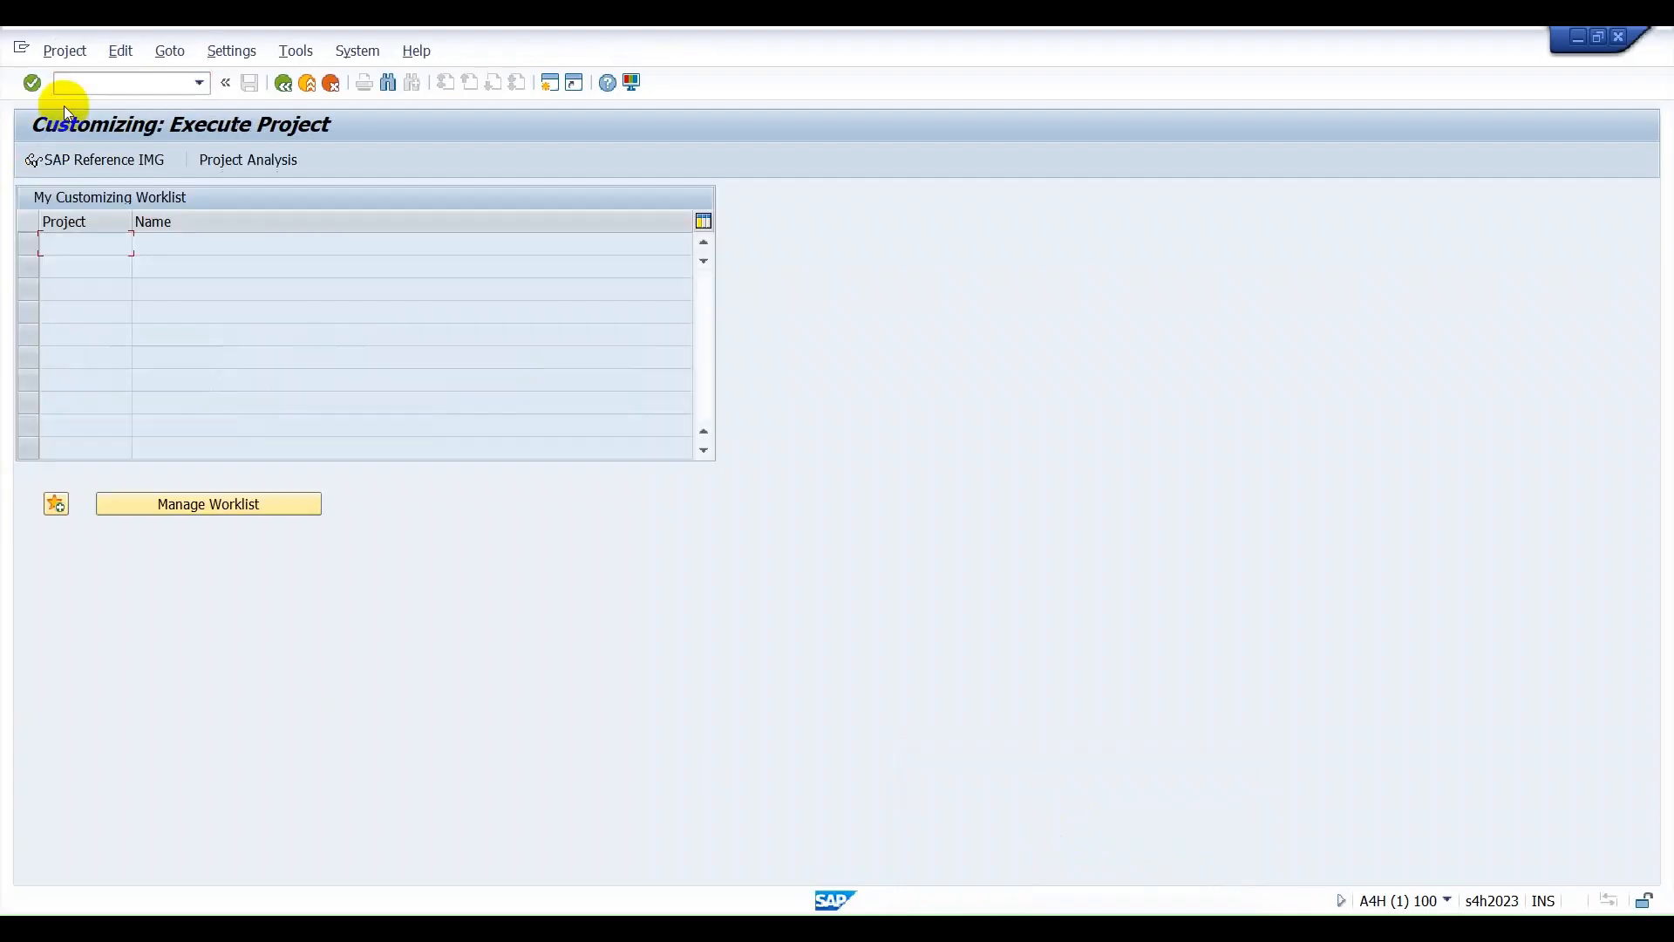
click(125, 164)
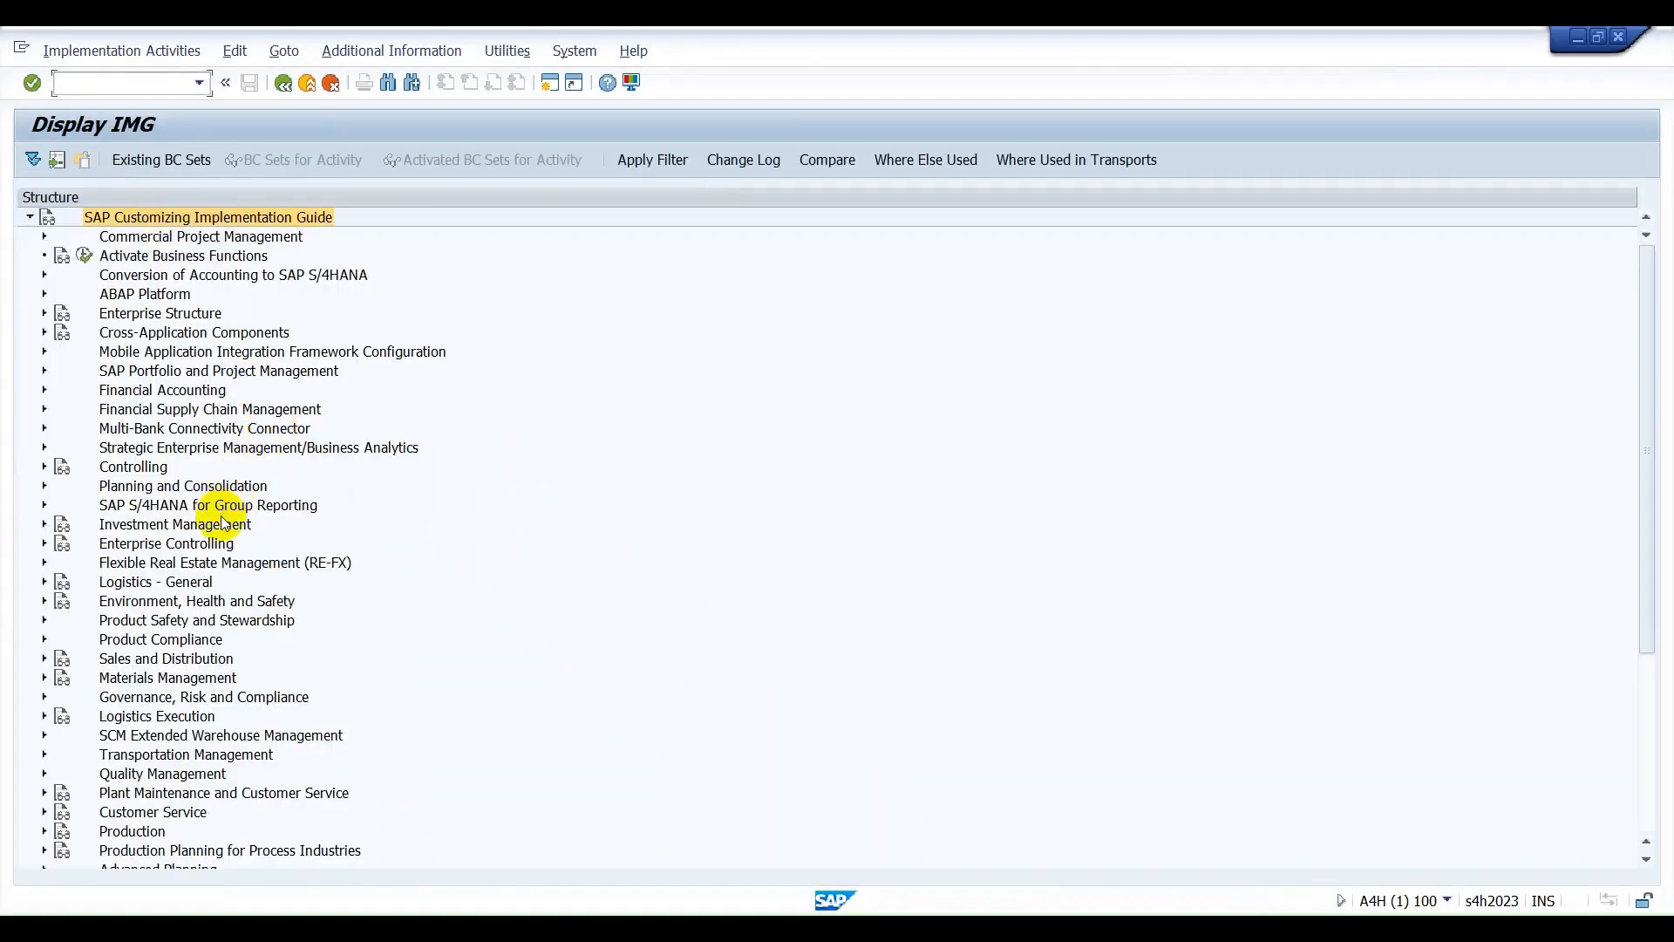
Open Define Document Types for Inbound Delivery Process under EWM's Goods Receipt Process and examine the INB entries with categories IDR and PDI.
click(43, 737)
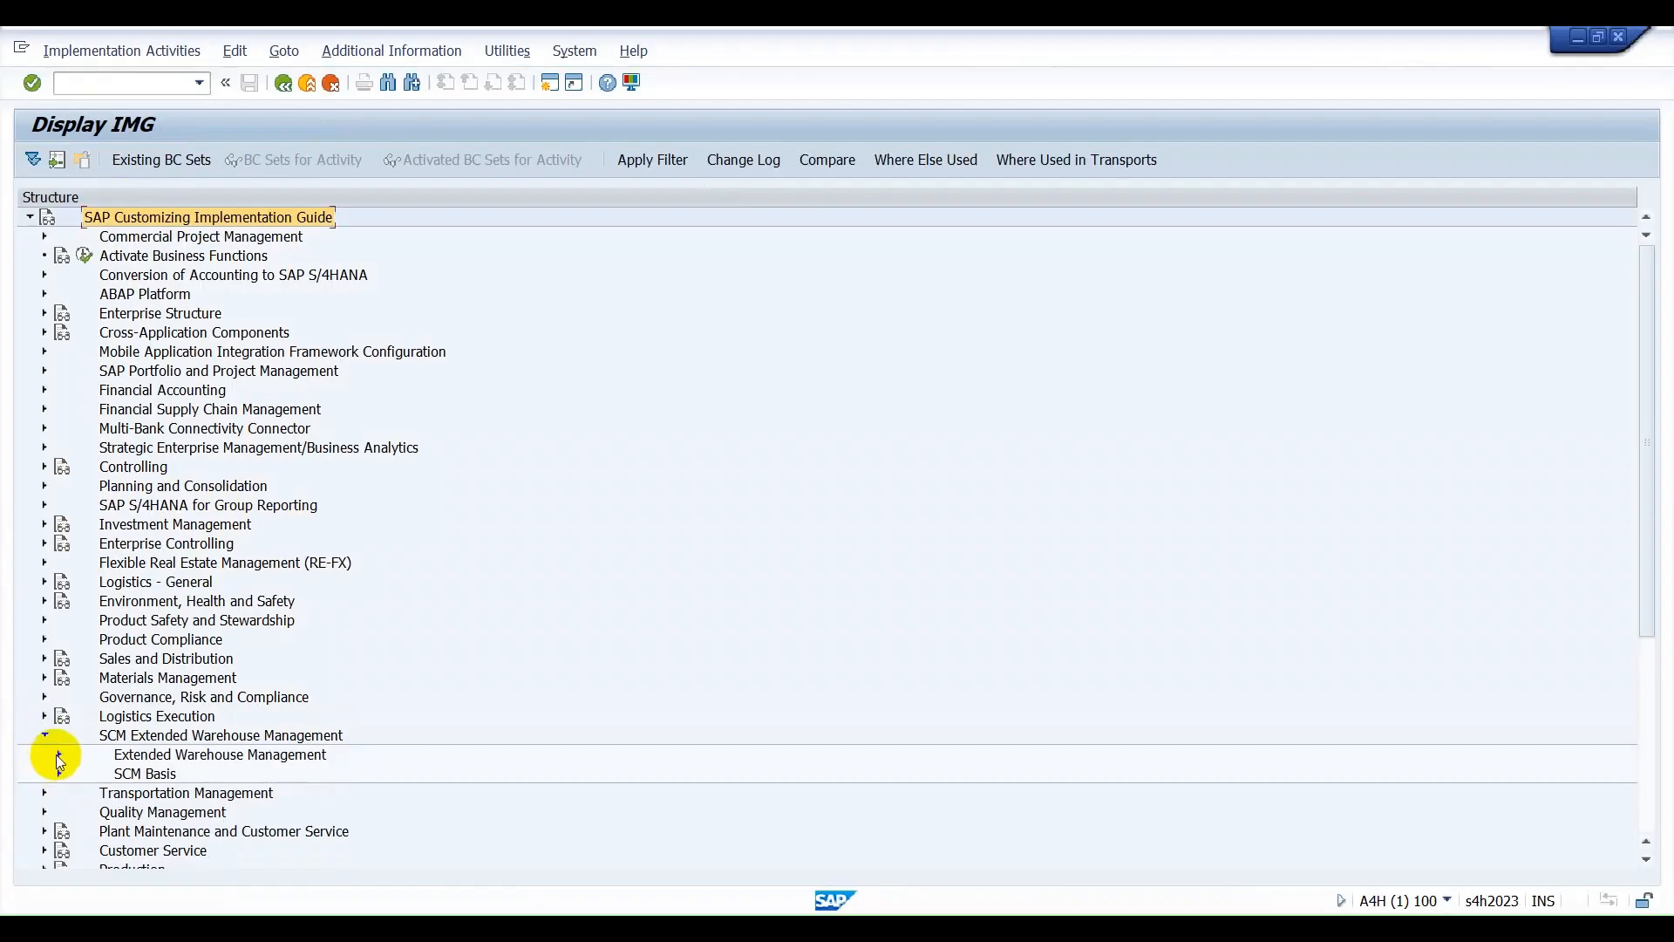
click(57, 755)
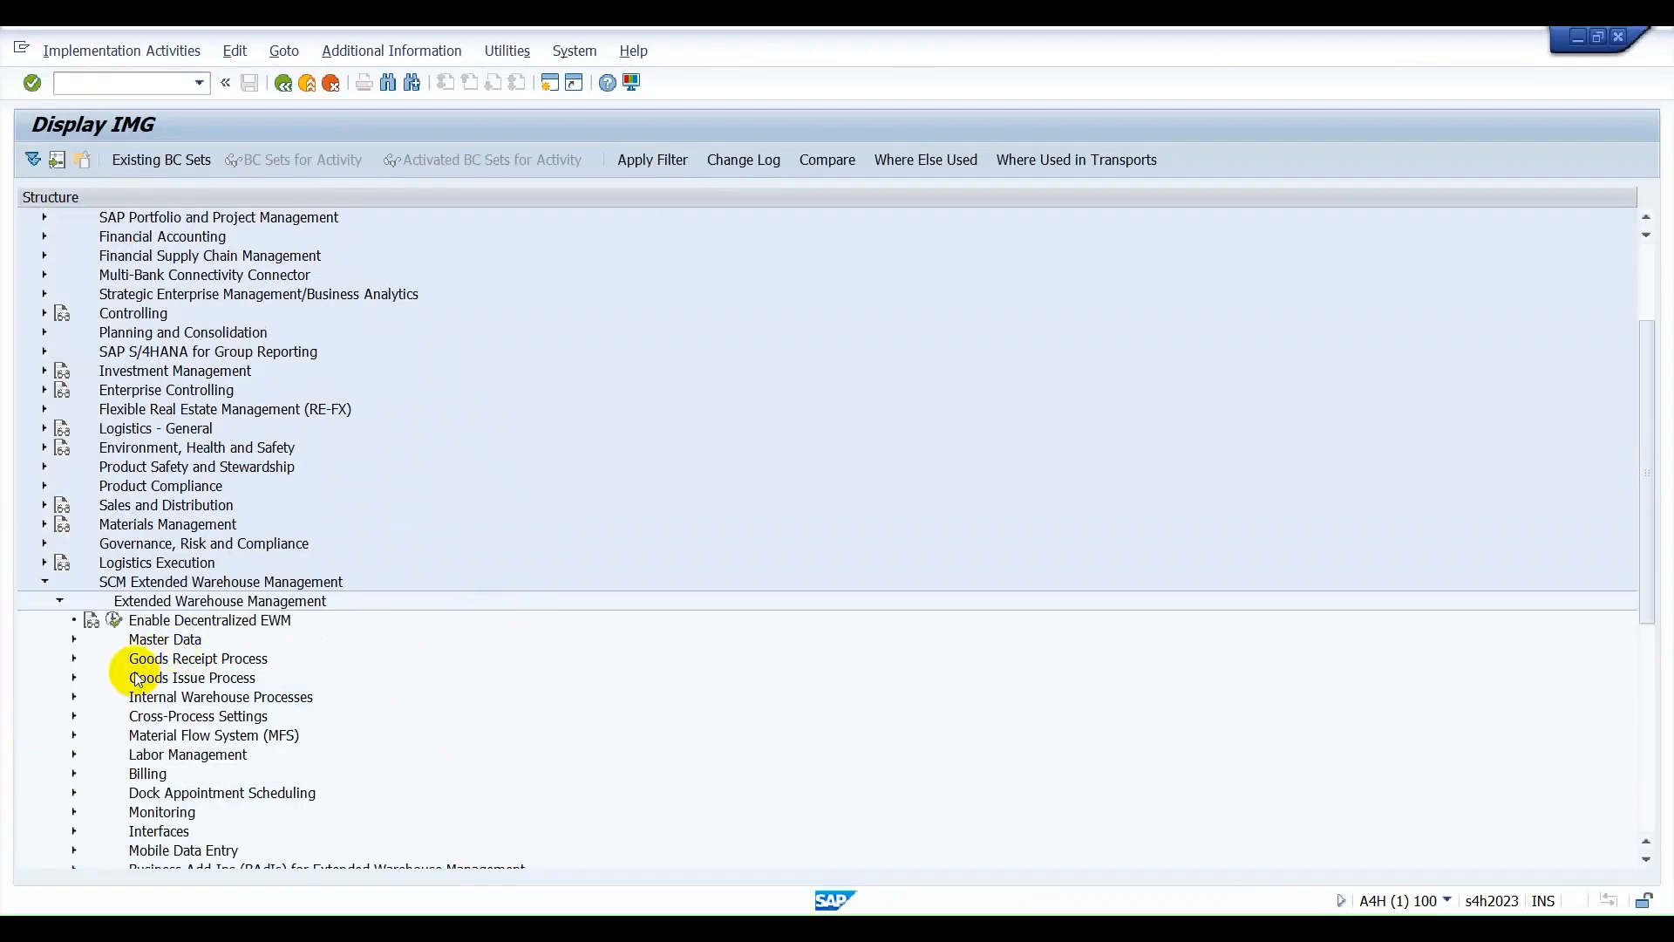
click(73, 659)
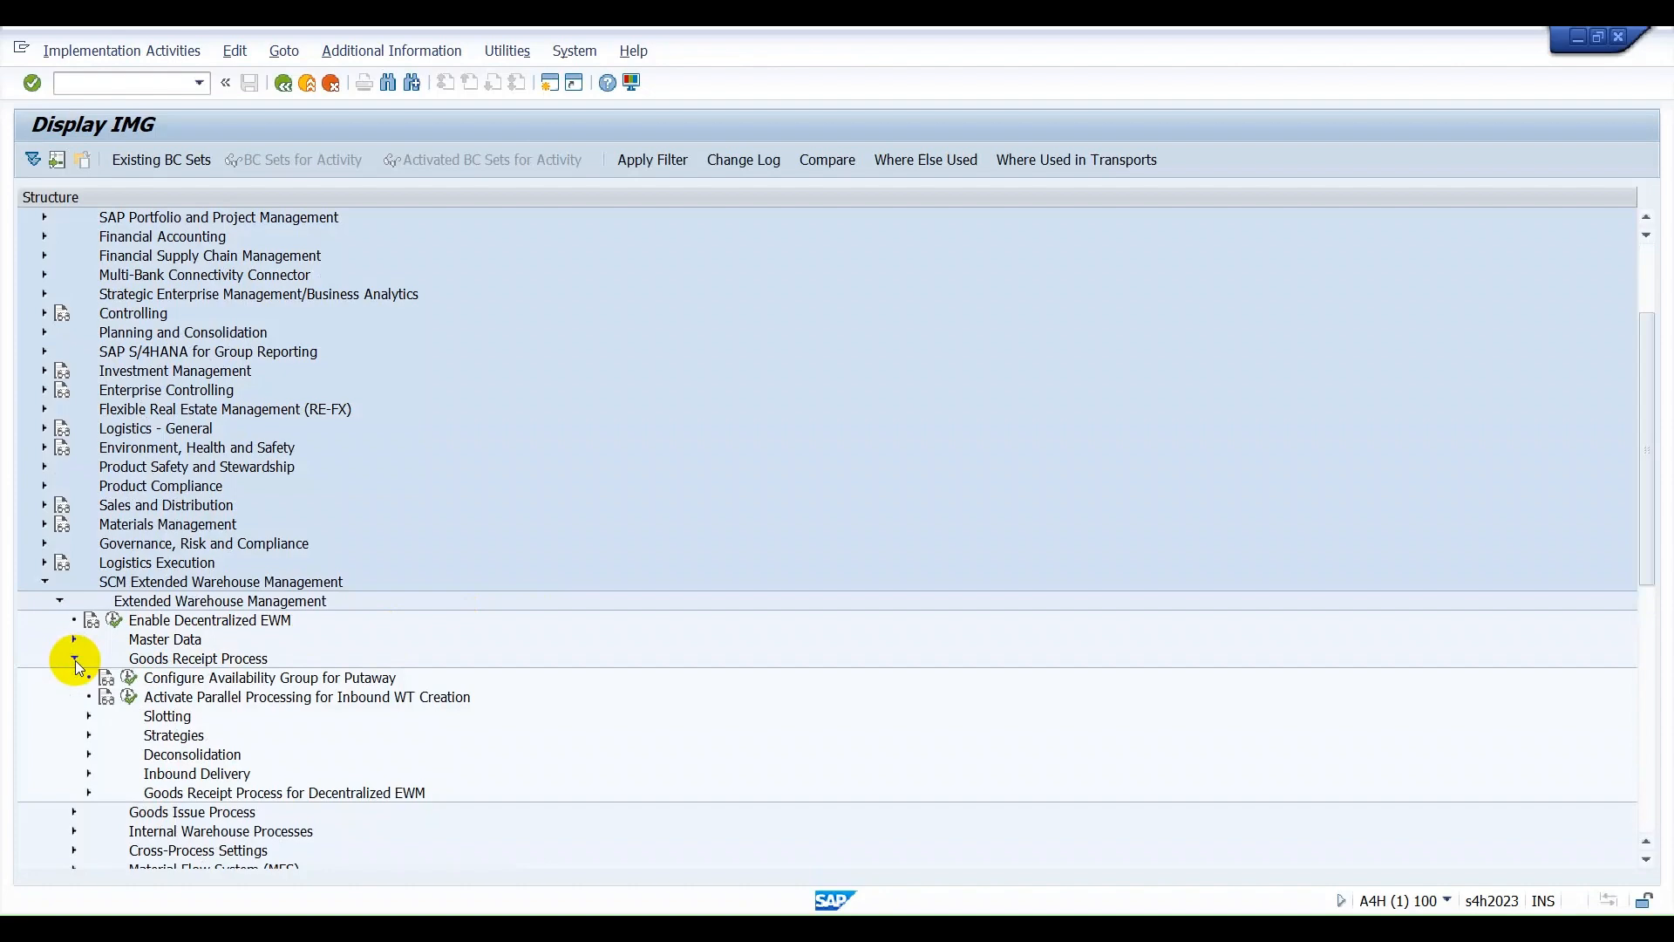
click(88, 774)
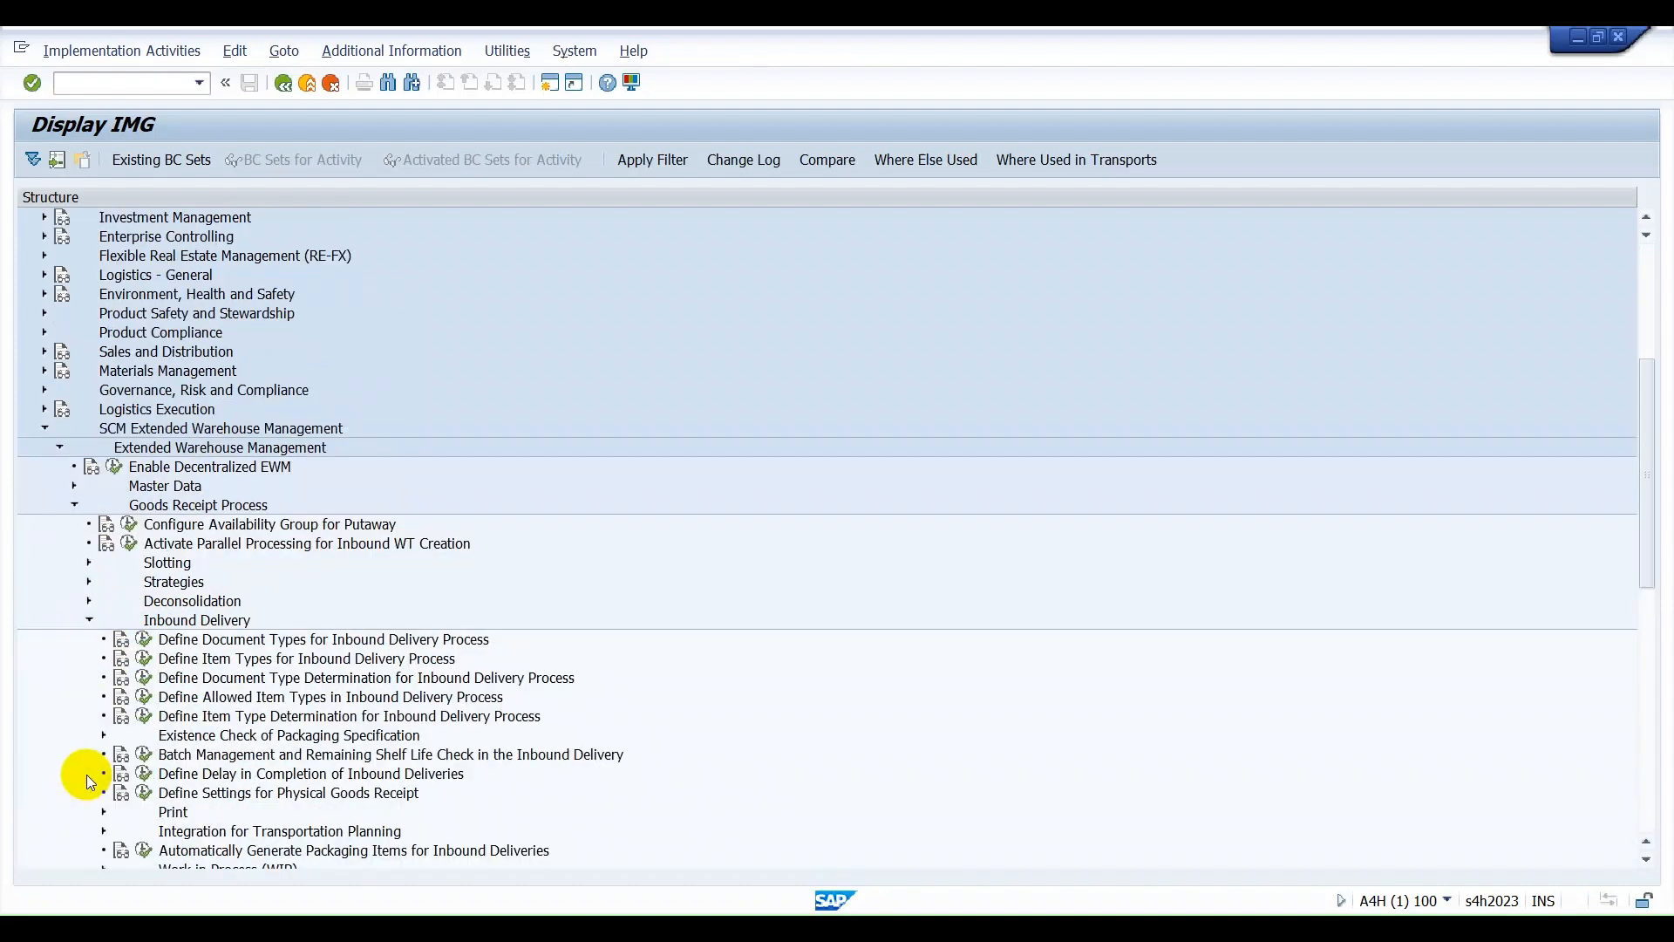
click(139, 642)
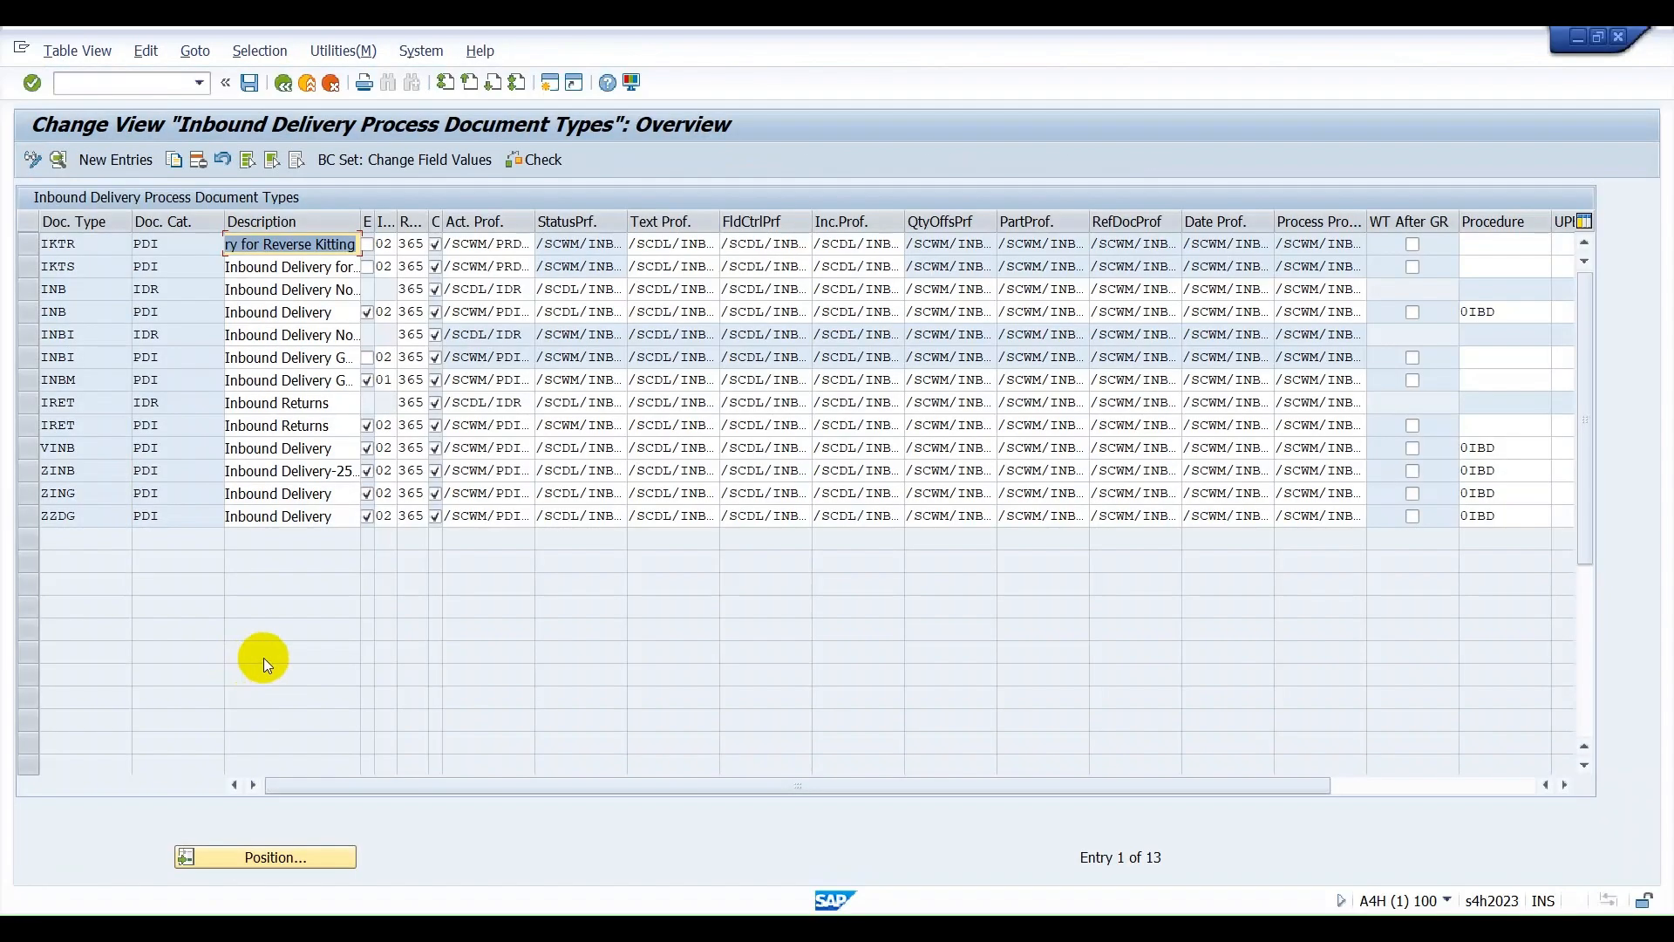
click(85, 290)
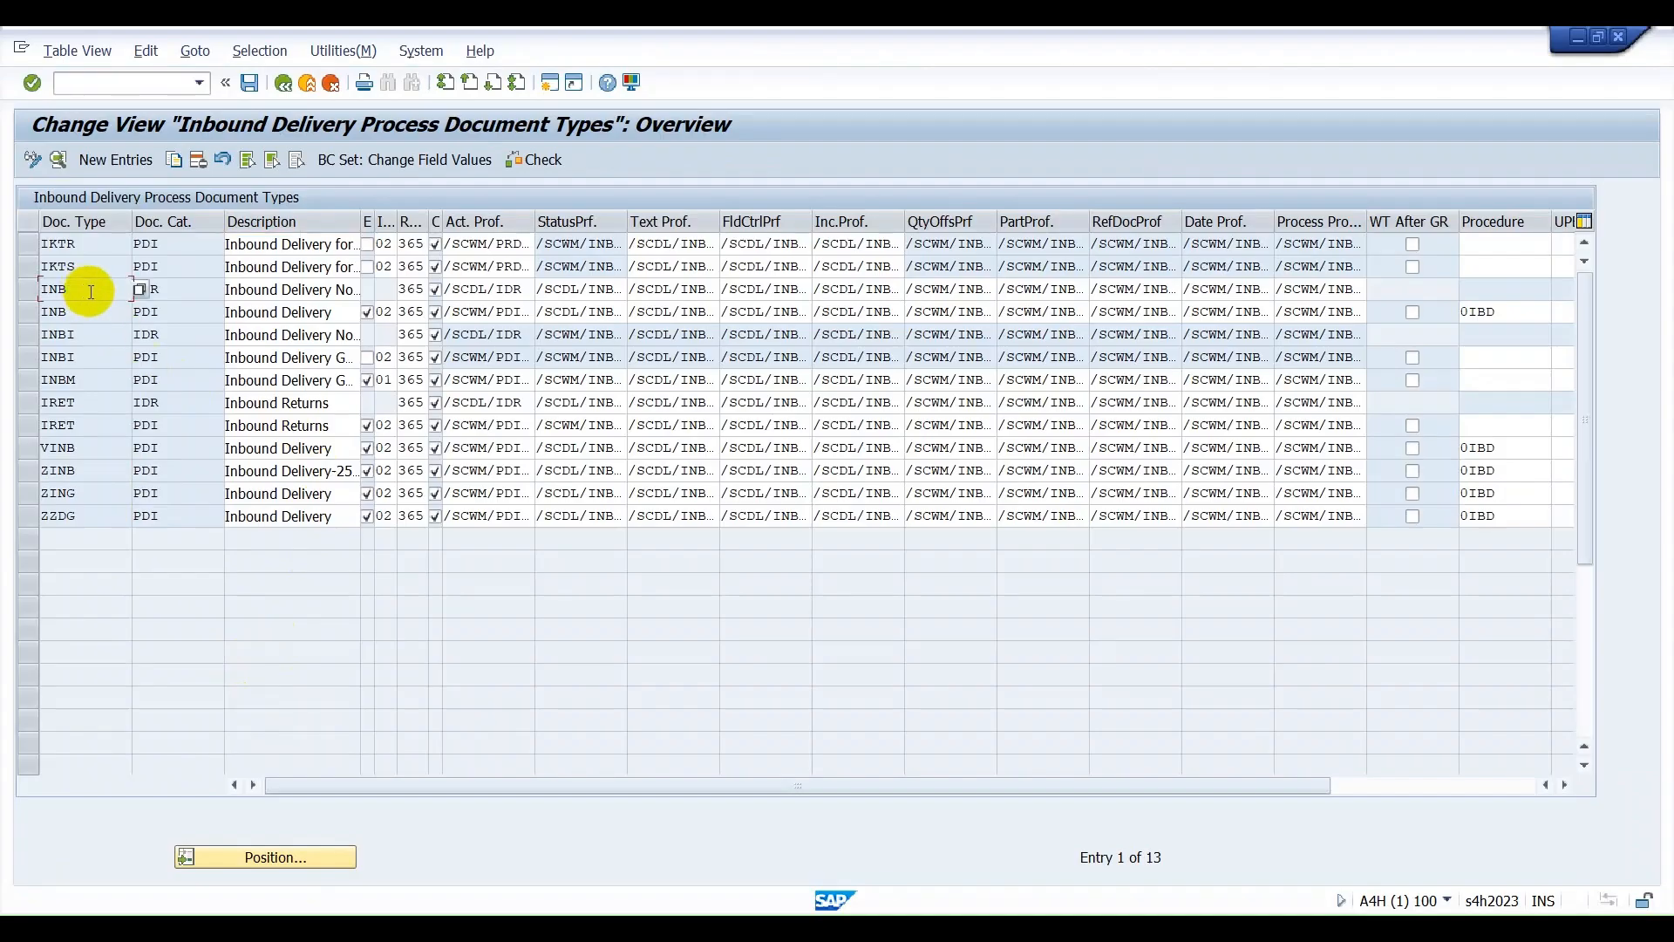
click(193, 302)
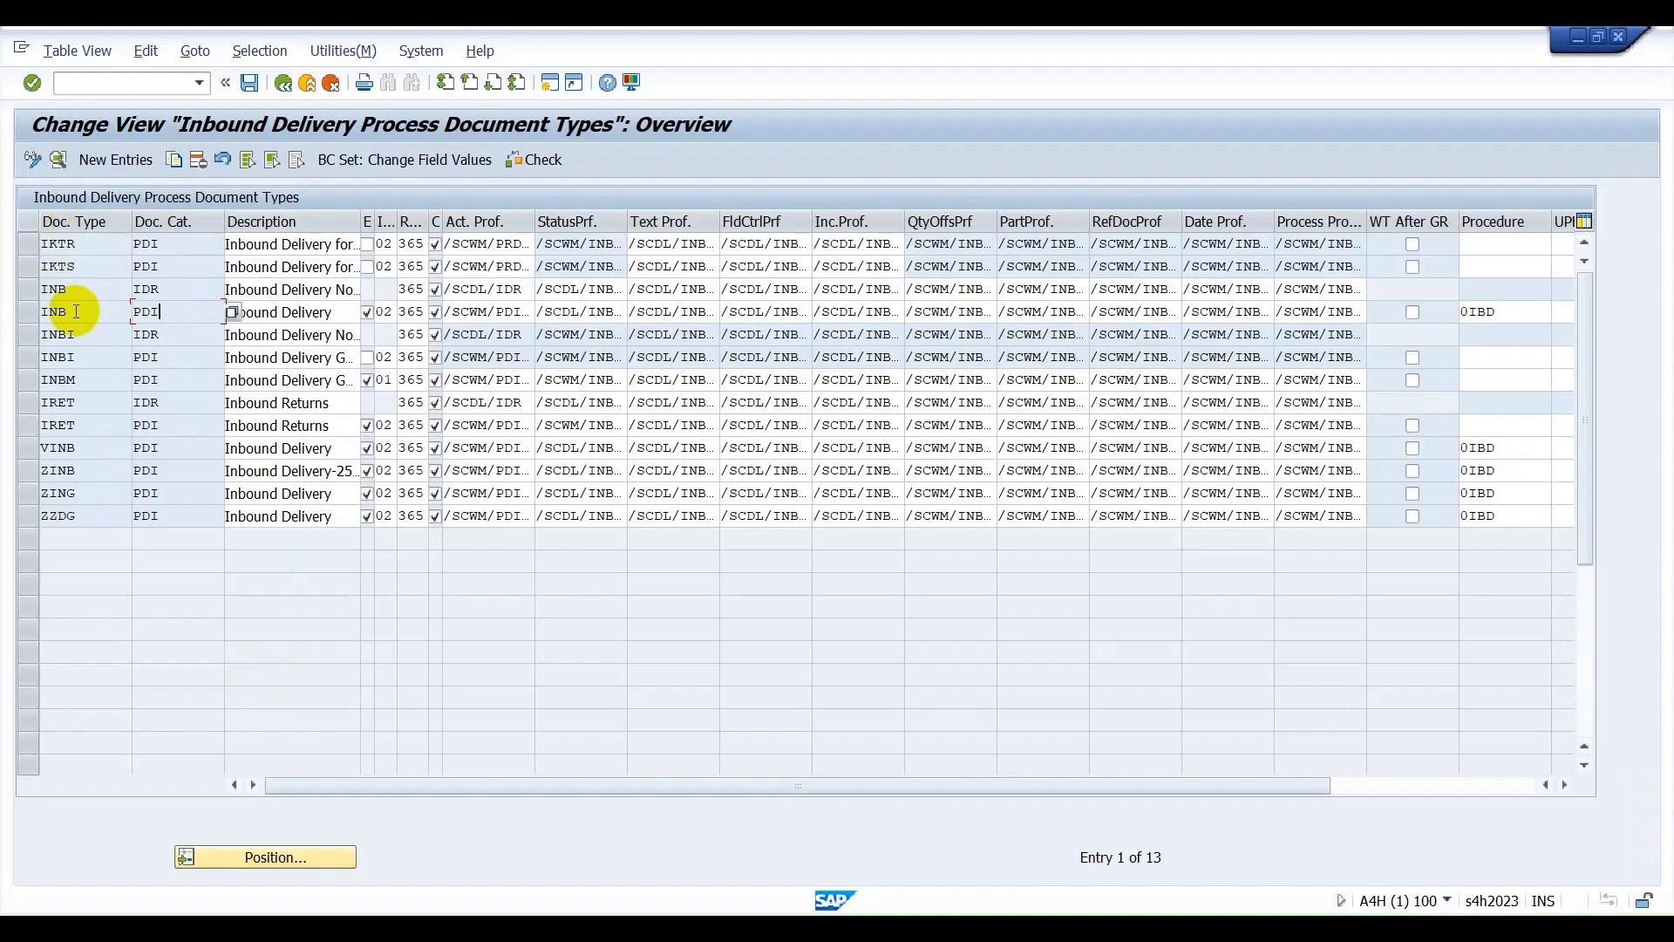
click(173, 317)
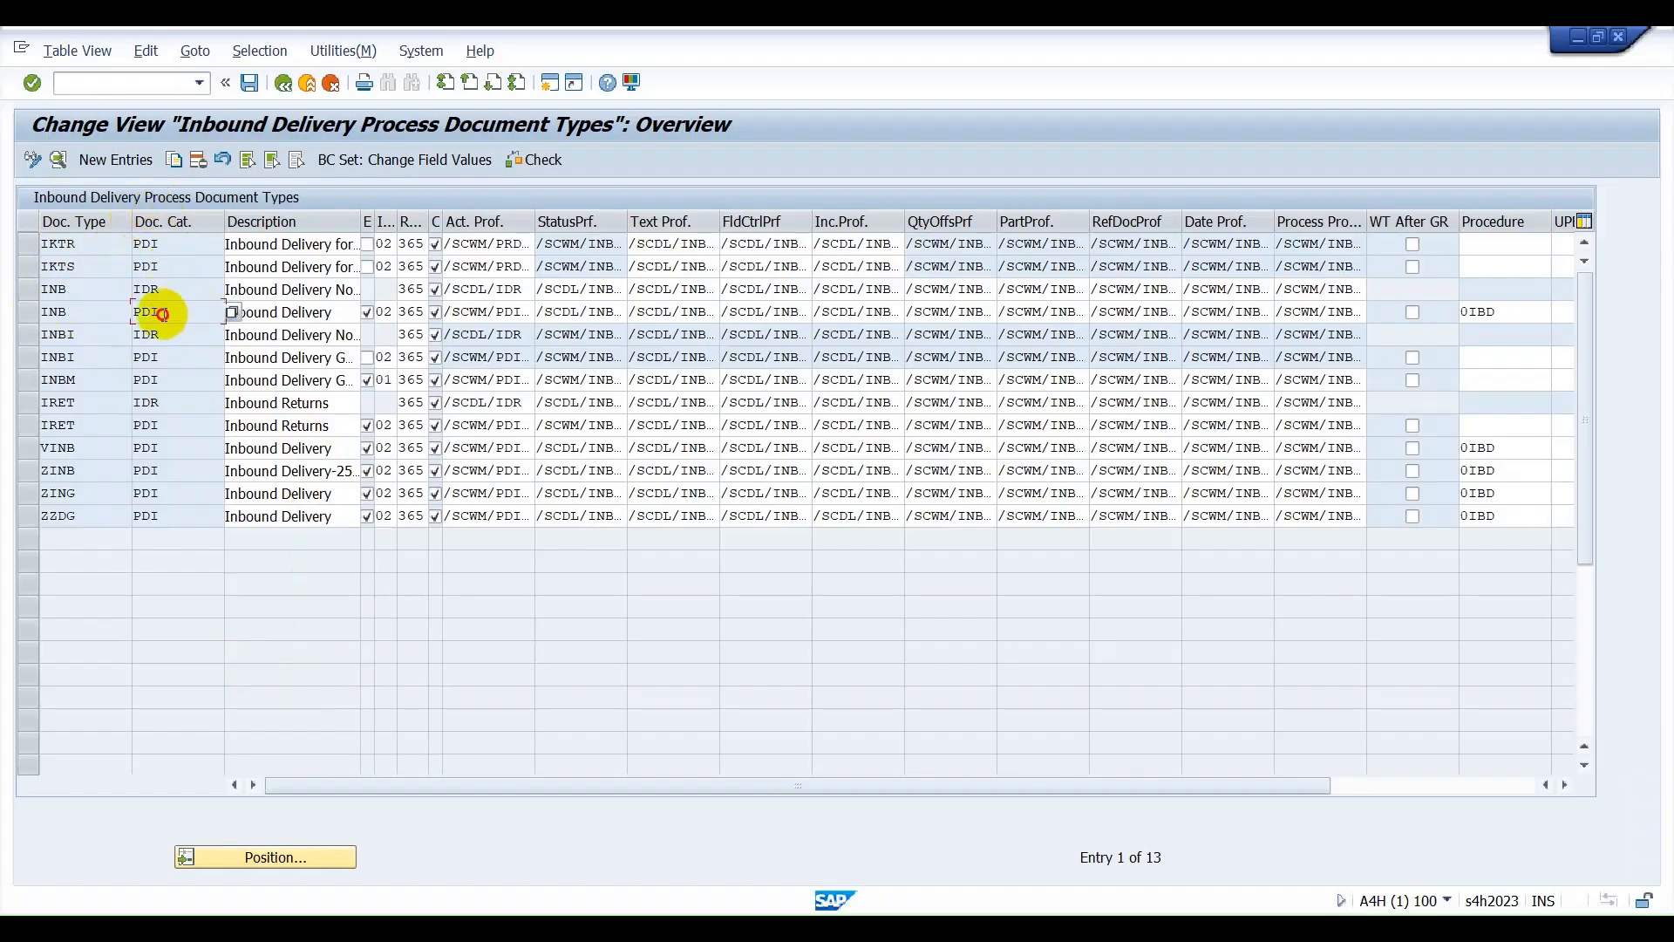
click(280, 84)
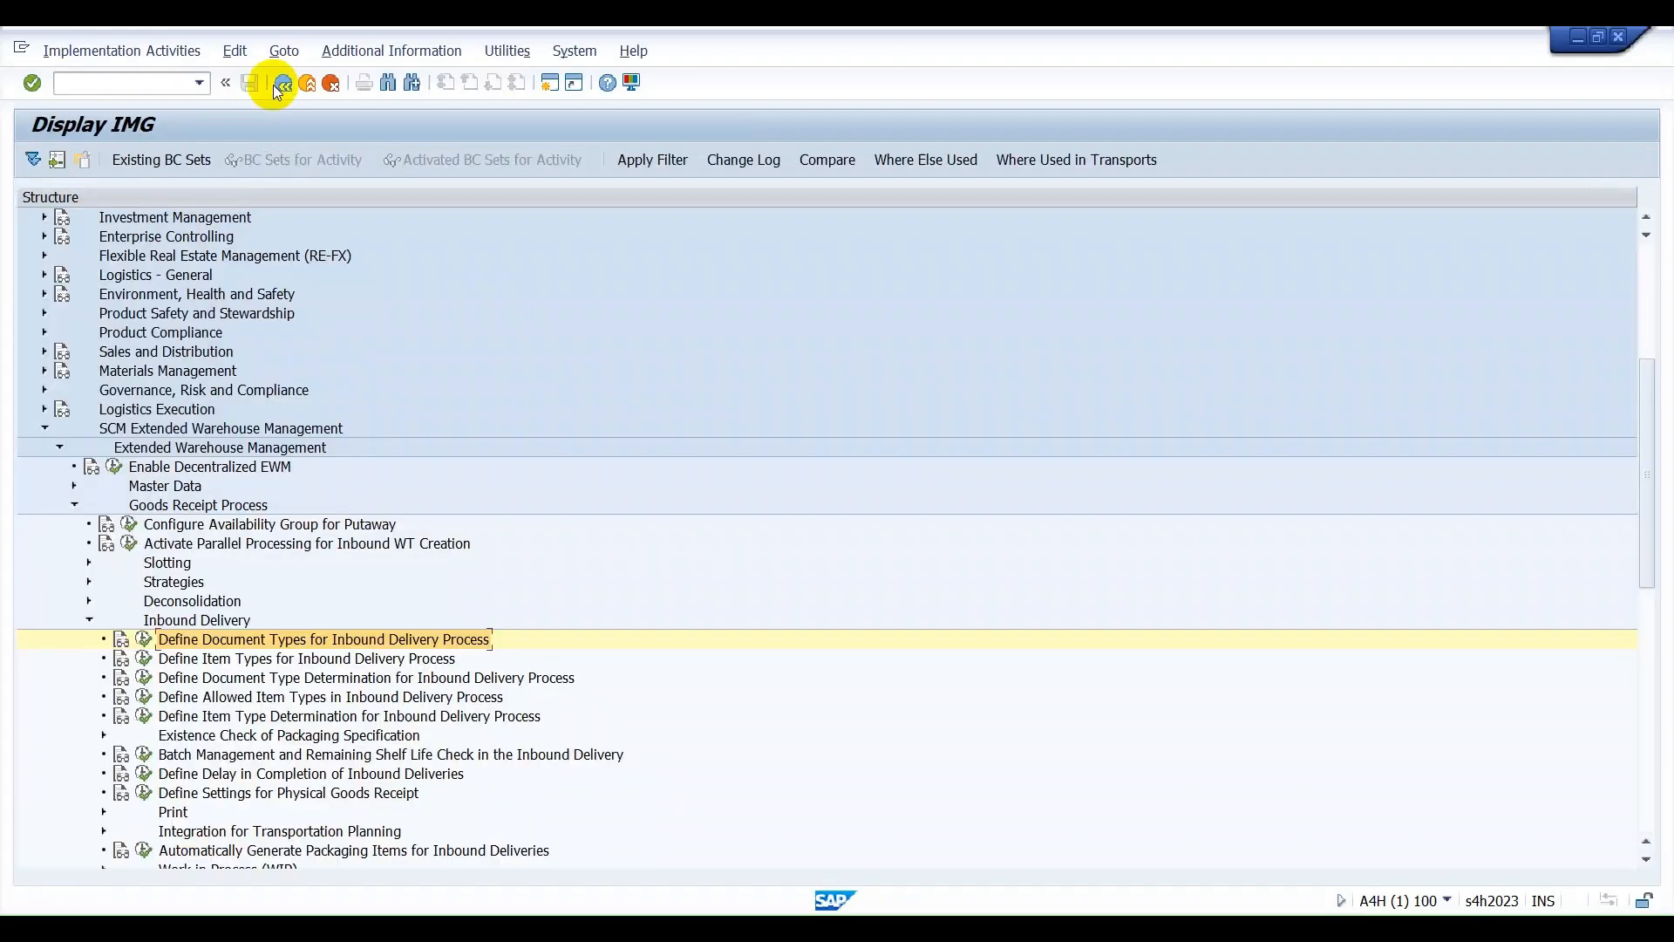
Start another SAP session from the IMG display and run transaction /N/SCWM/PRDI to maintain inbound deliveries.
click(1079, 929)
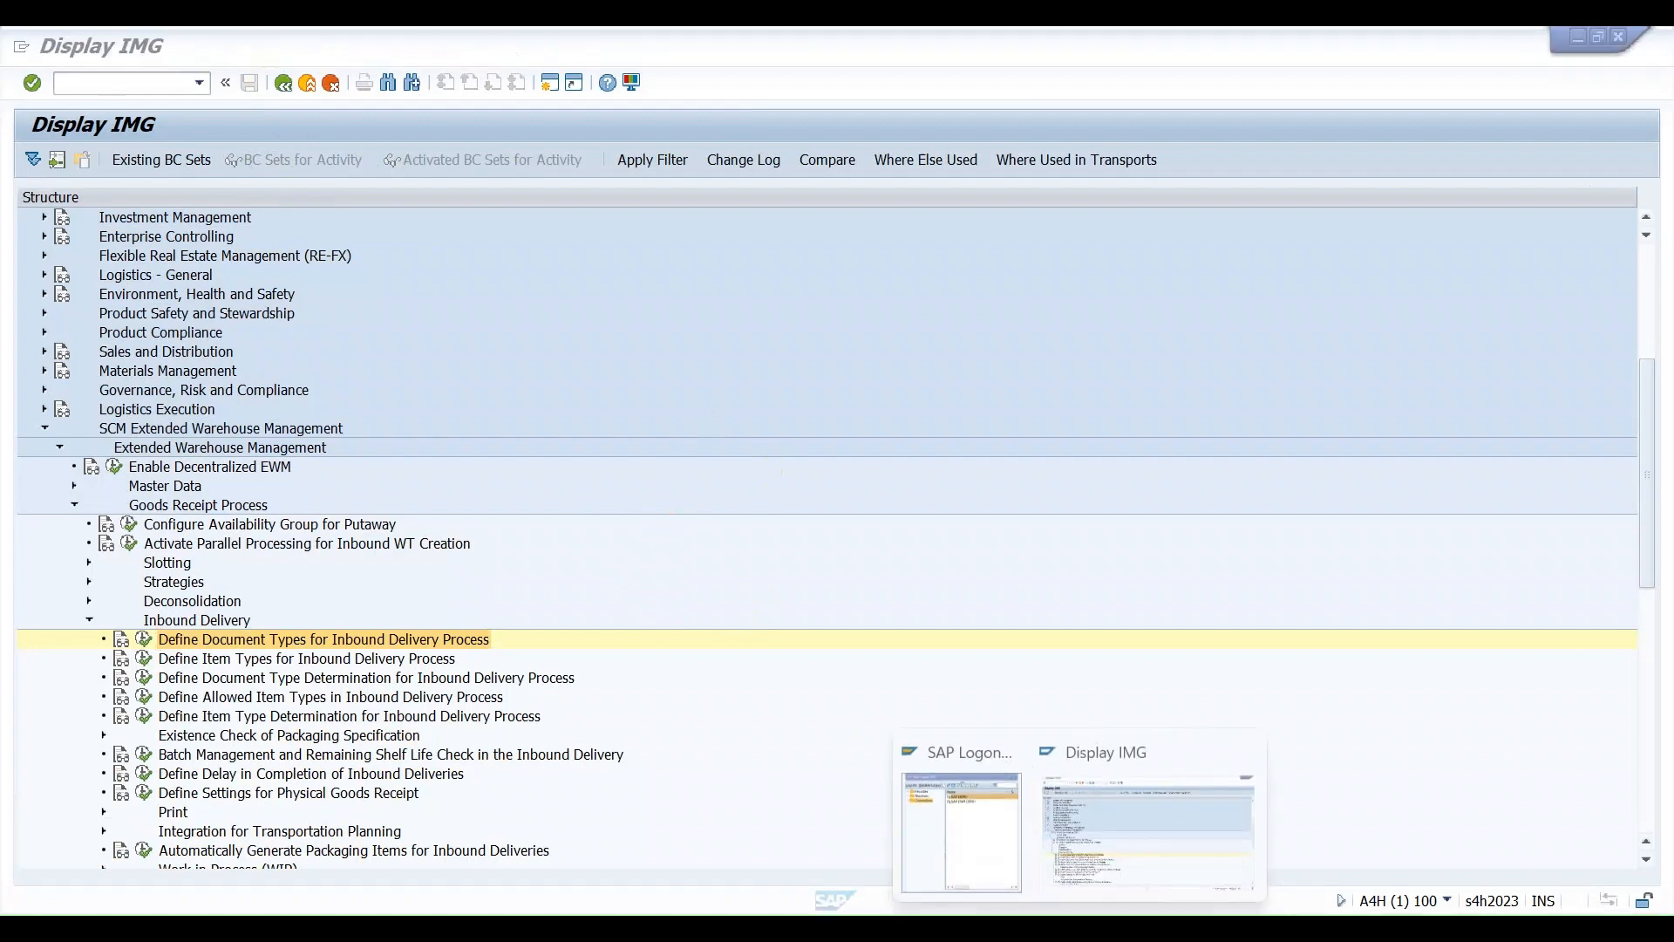
click(1224, 849)
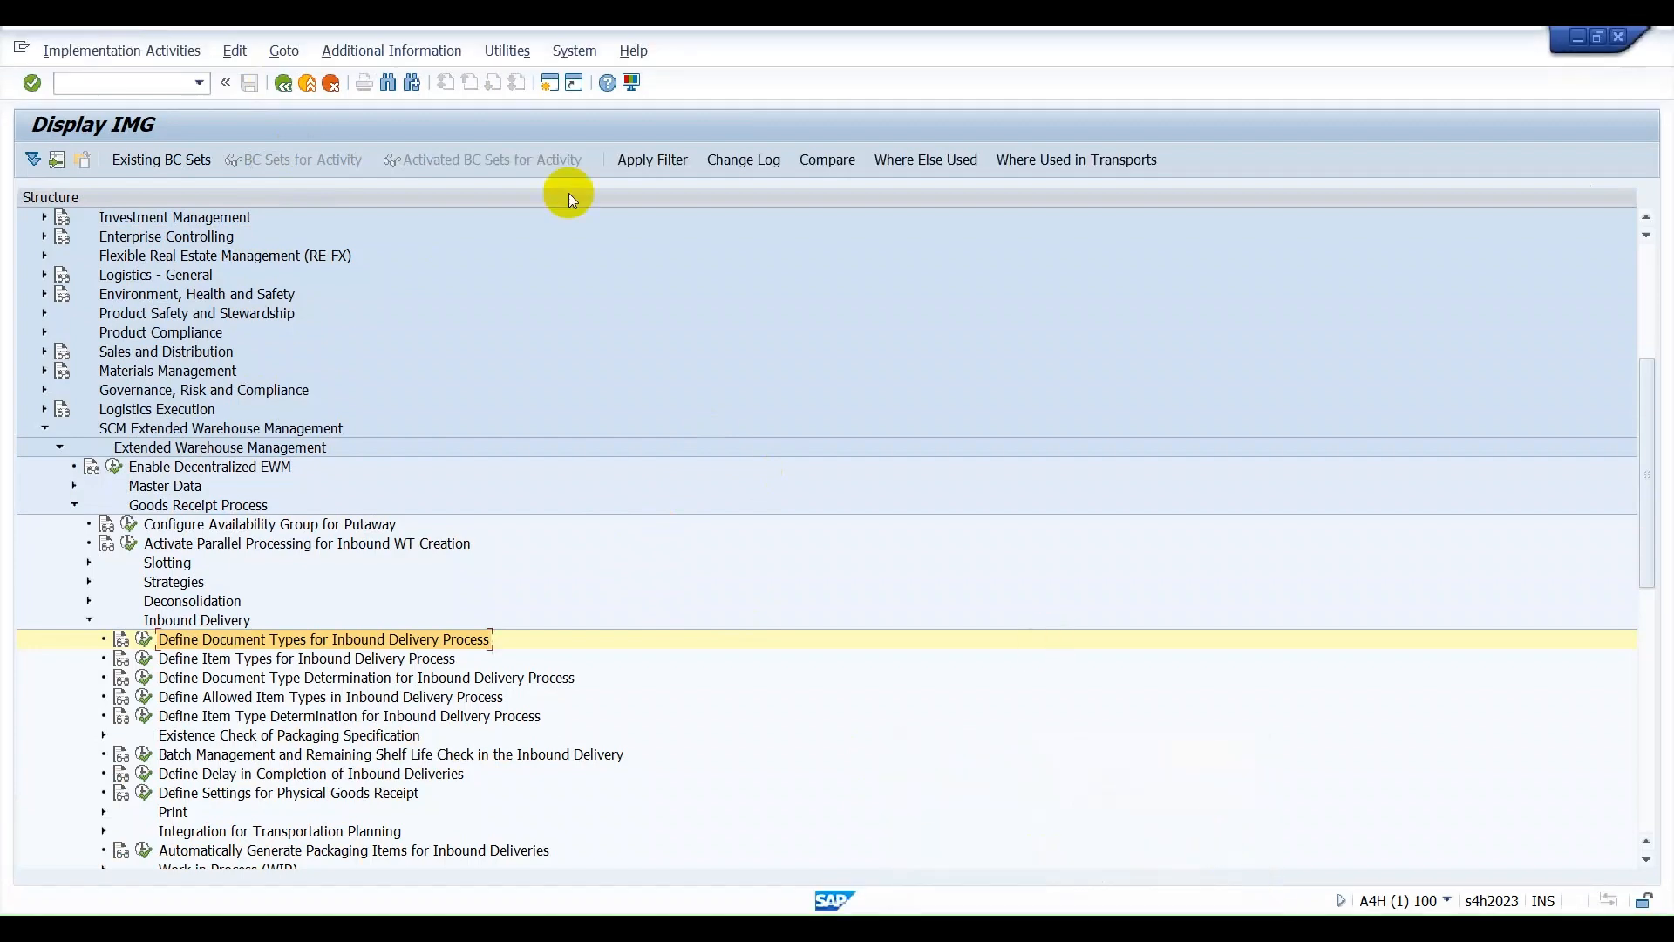
click(549, 83)
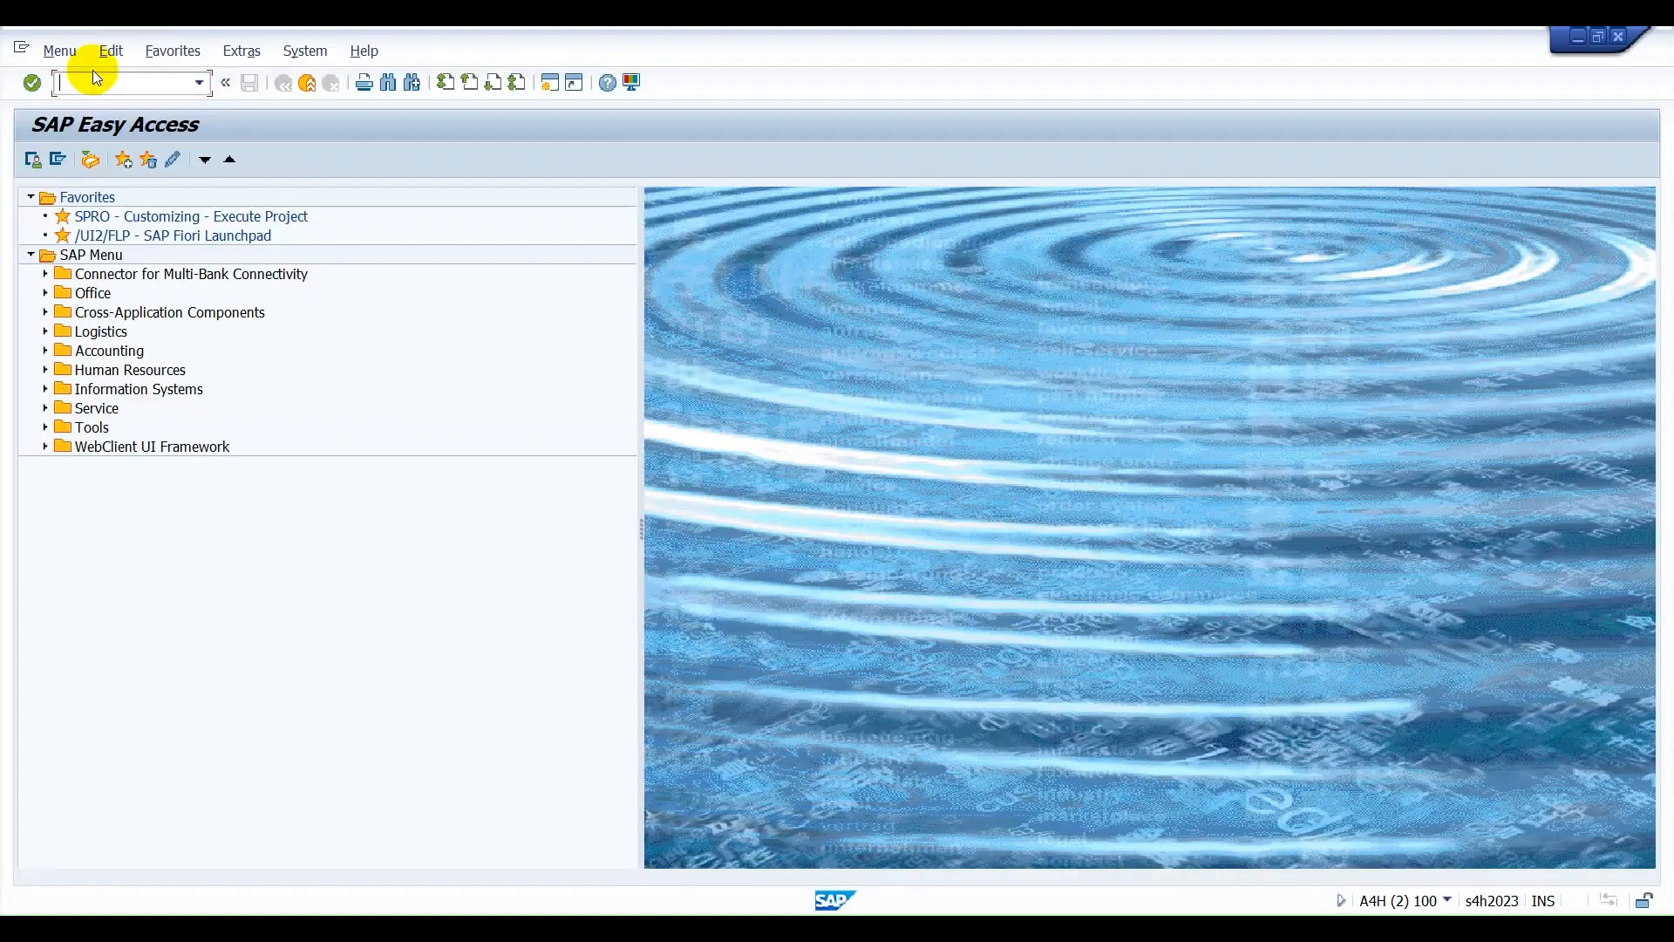
text(/N/SCWM/PRDI)
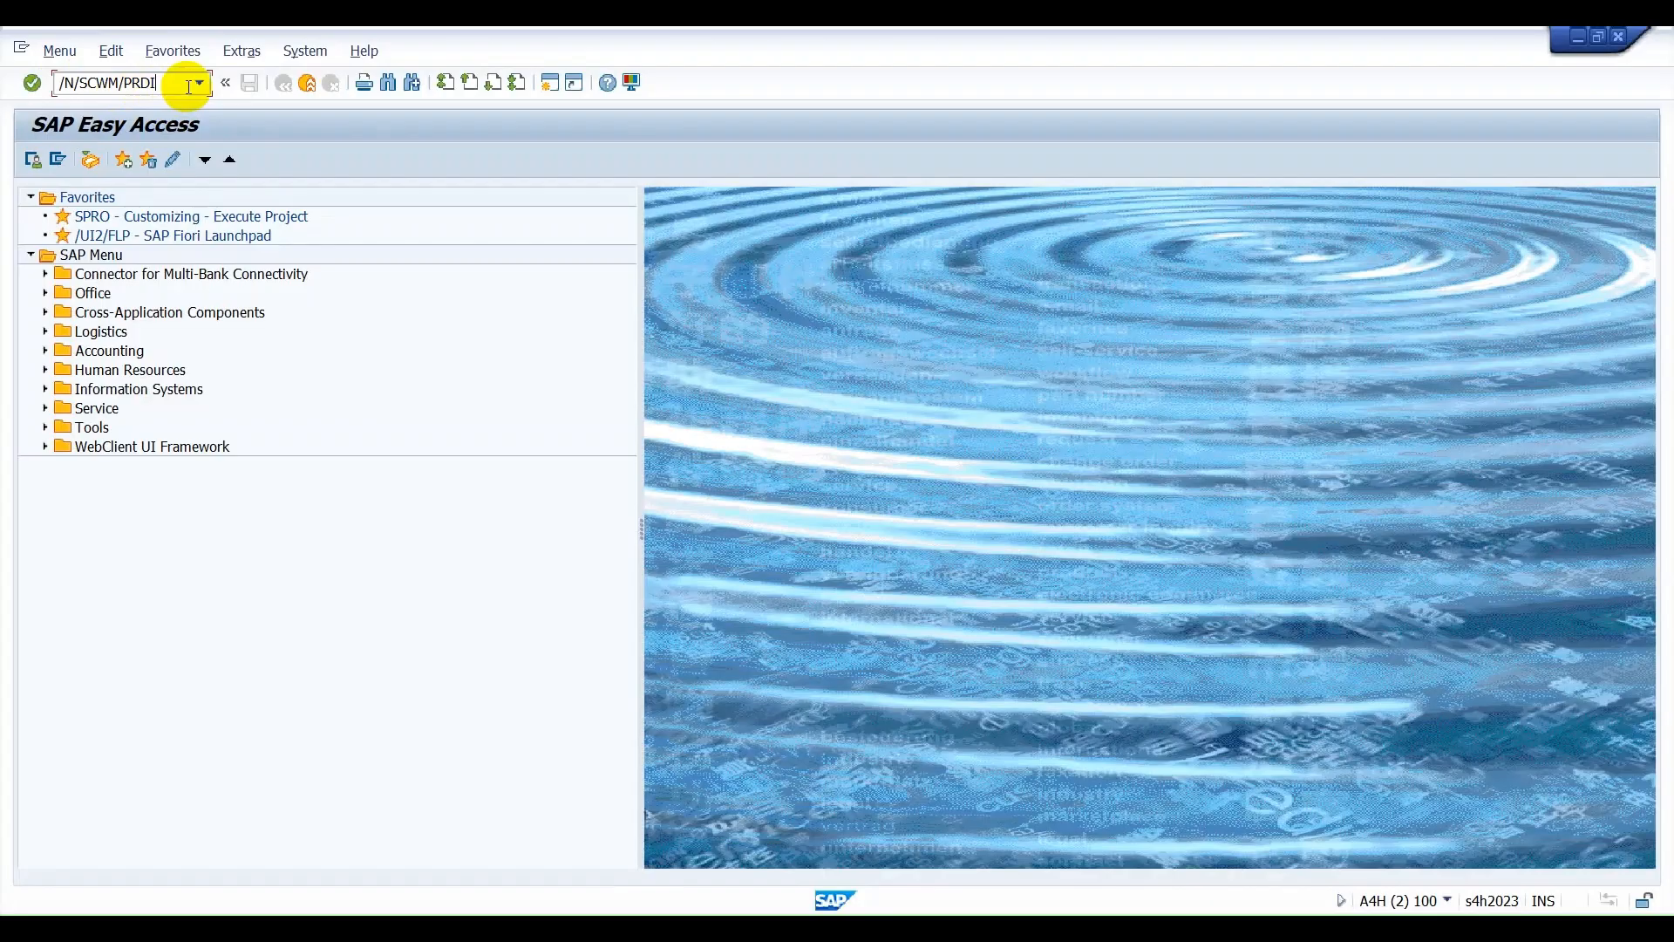
key(Return)
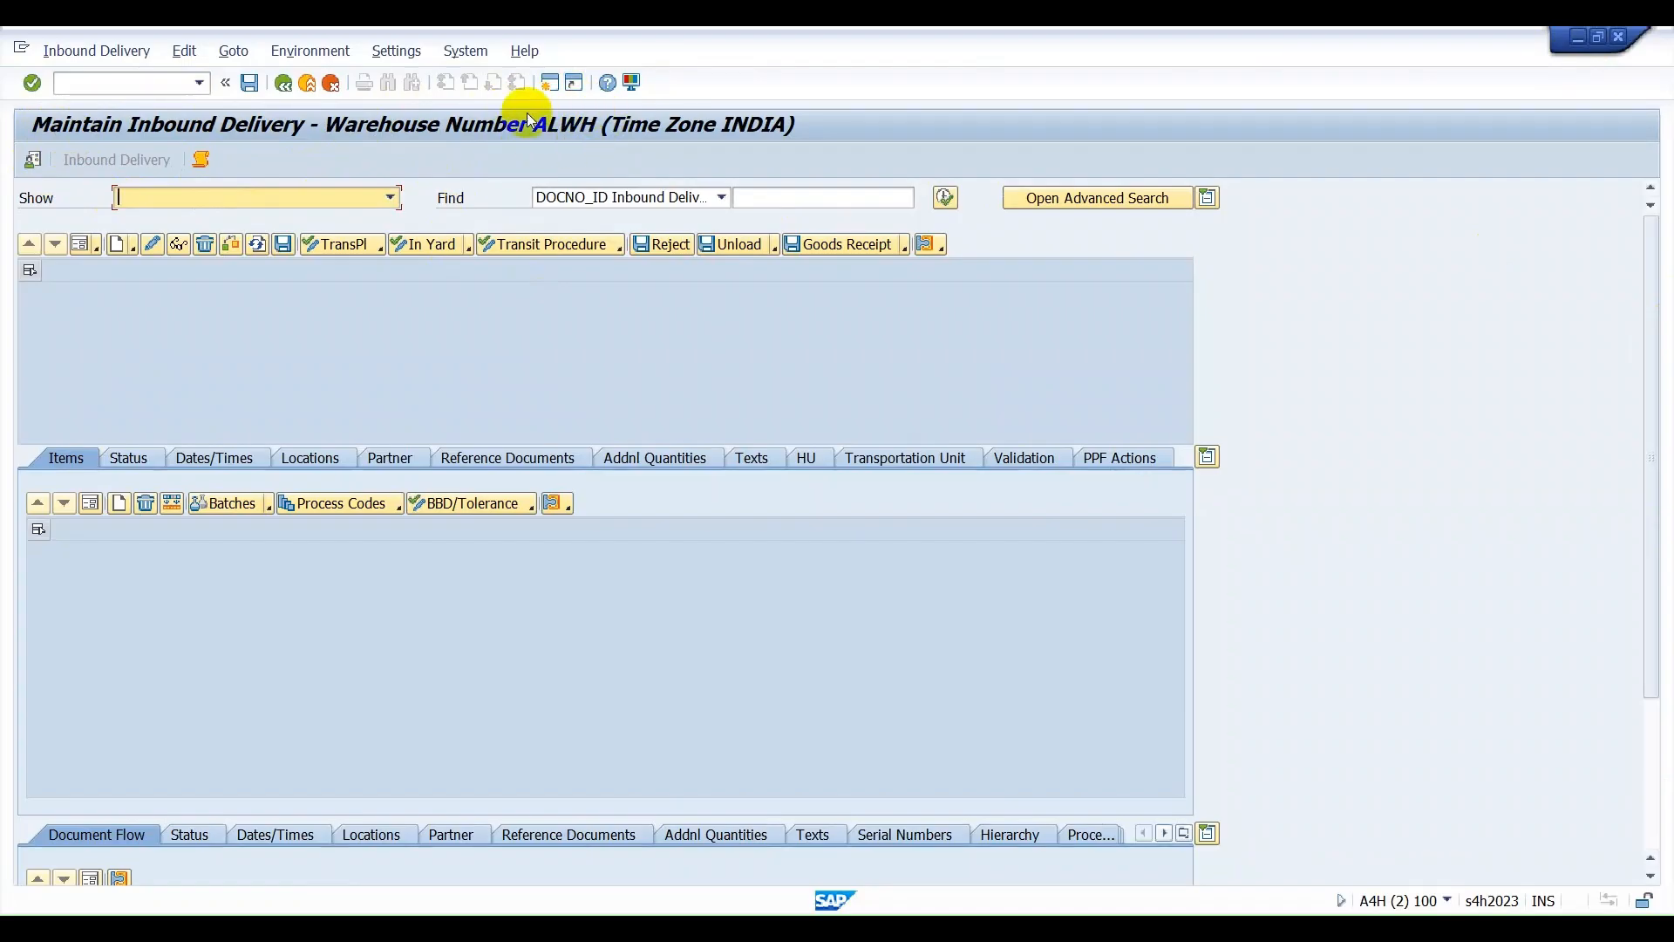
Examine the default values for warehouse number, goods receipt office and disposal party, keeping warehouse ALWH.
click(32, 162)
drag(349, 279, 305, 277)
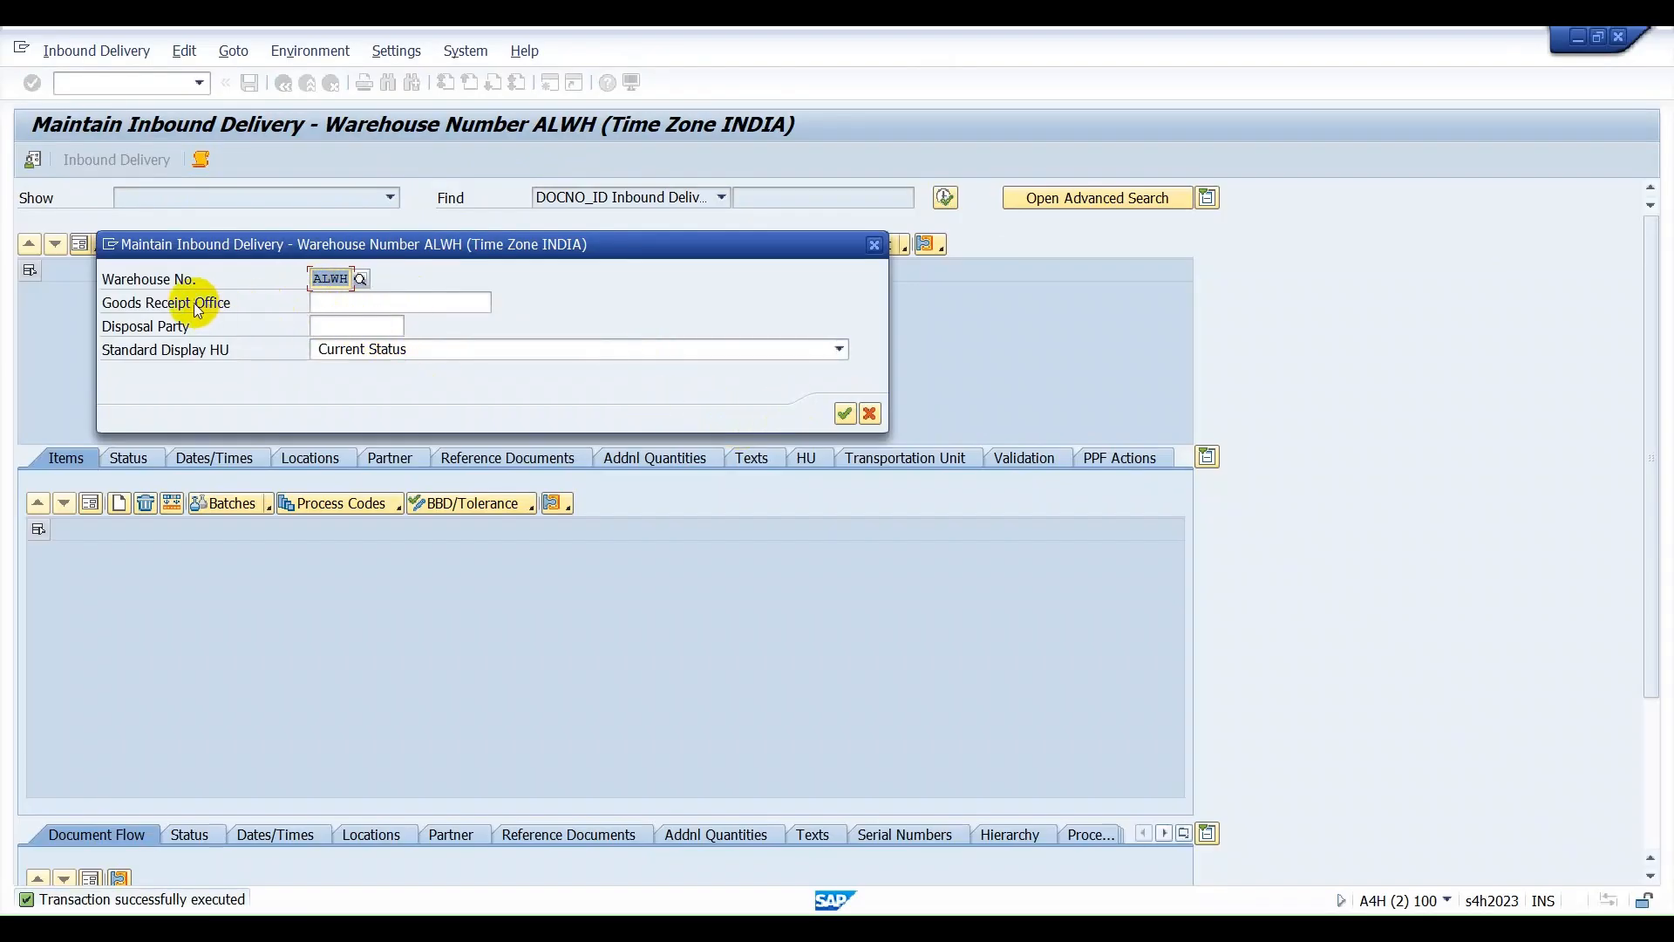
click(373, 305)
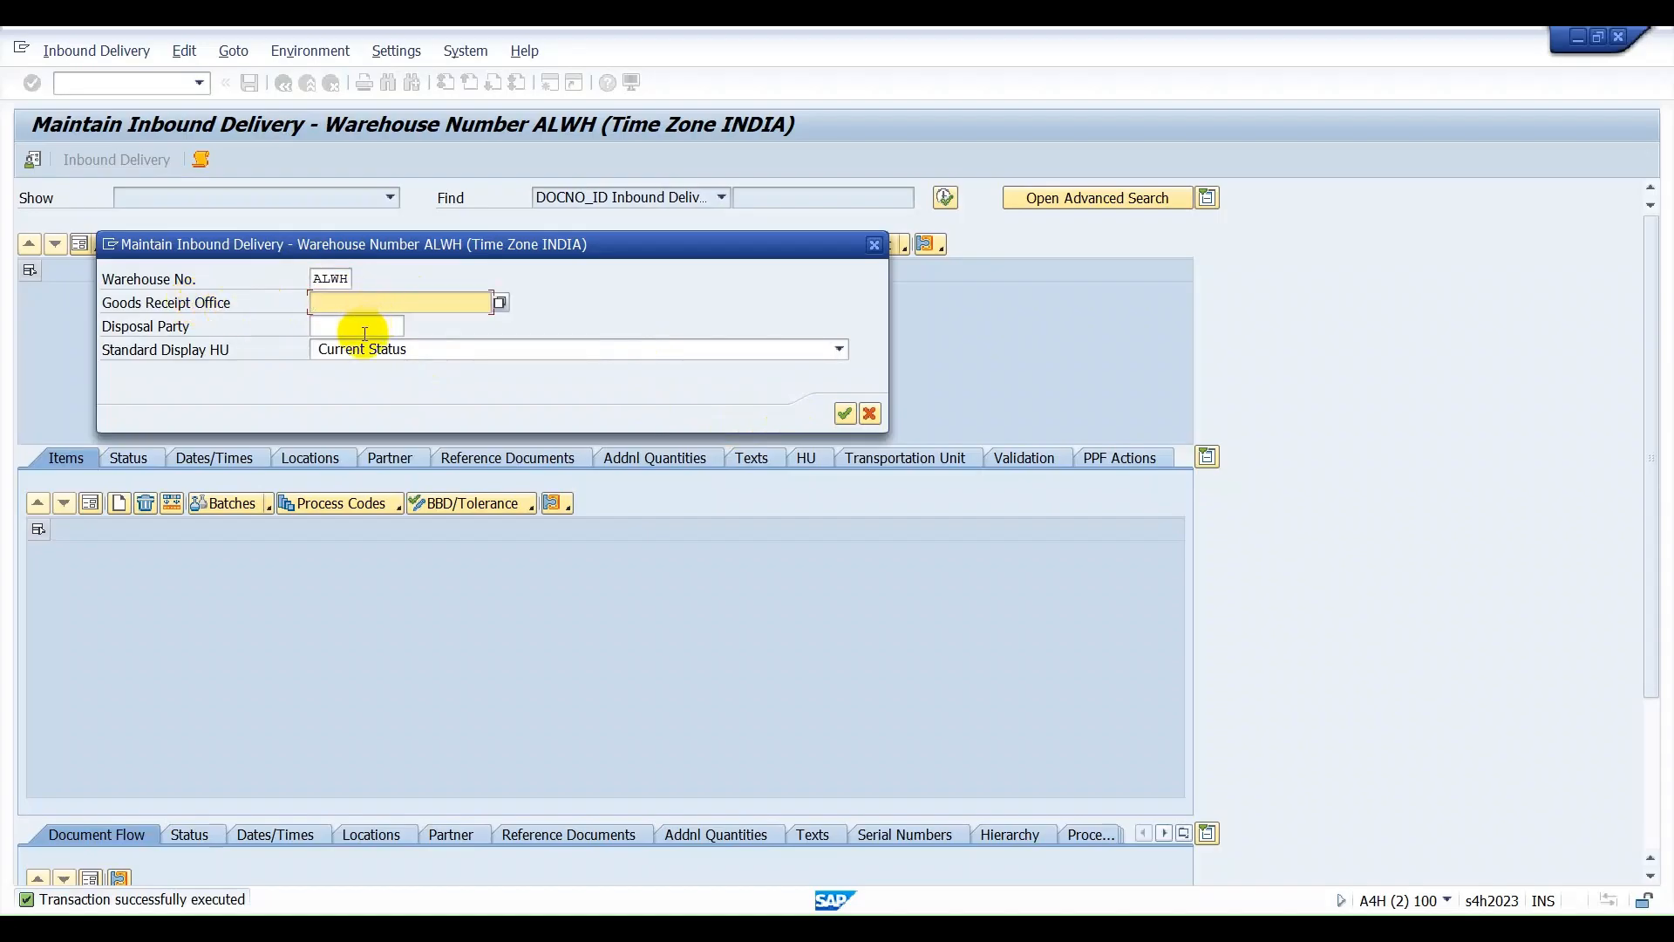
click(362, 328)
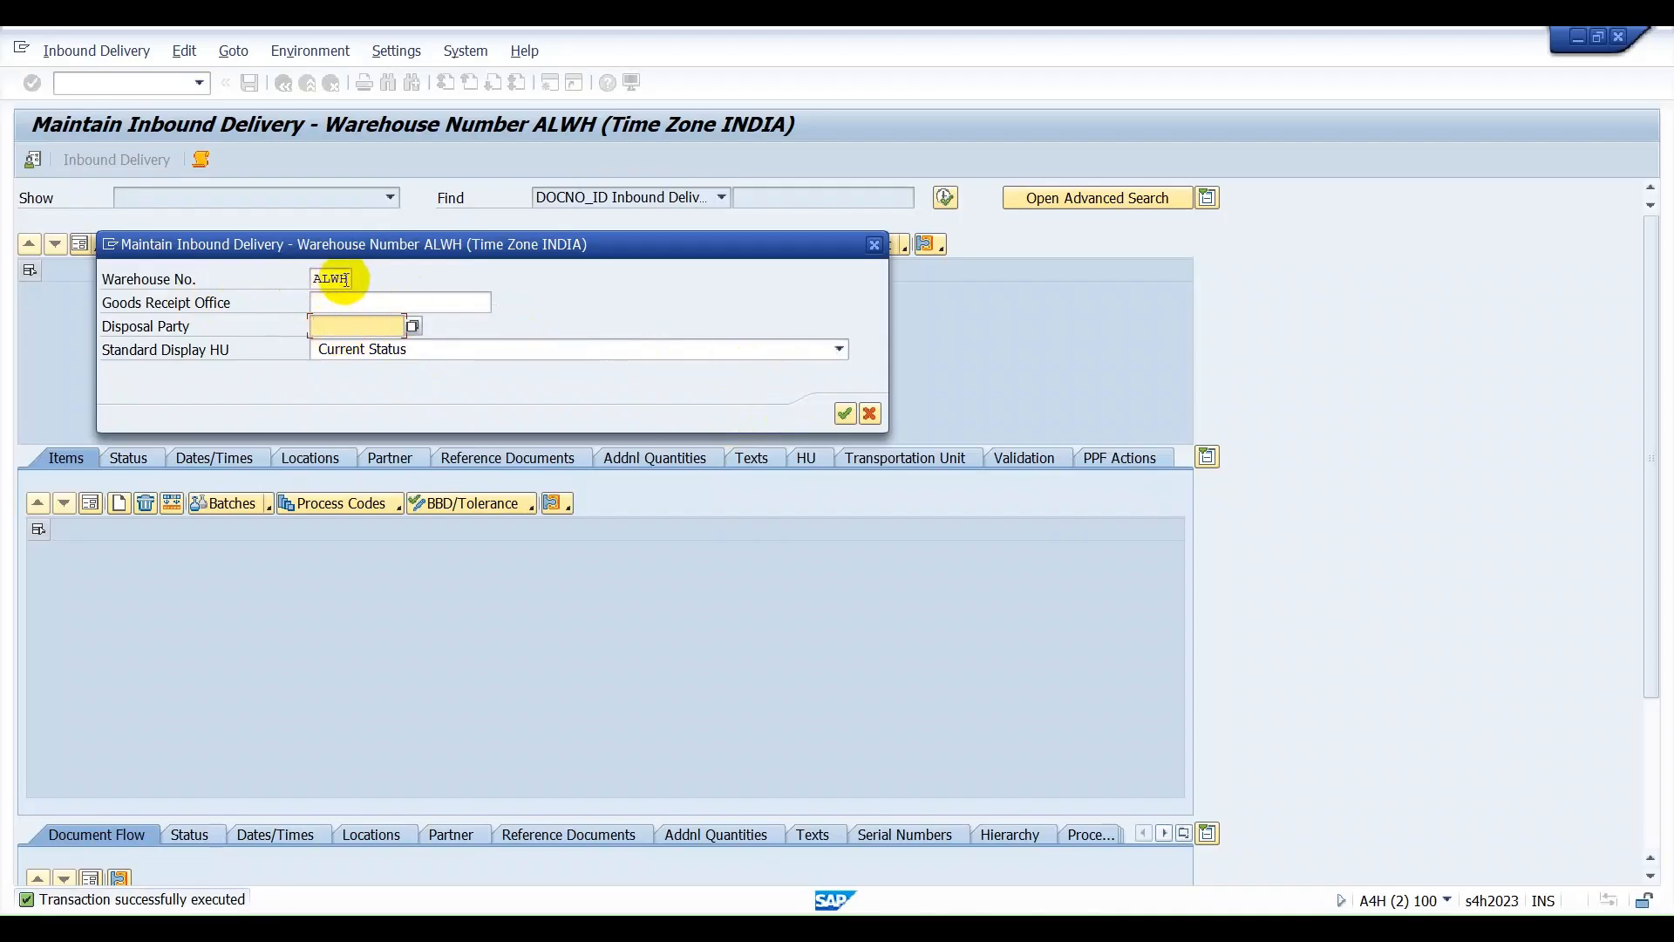
click(845, 412)
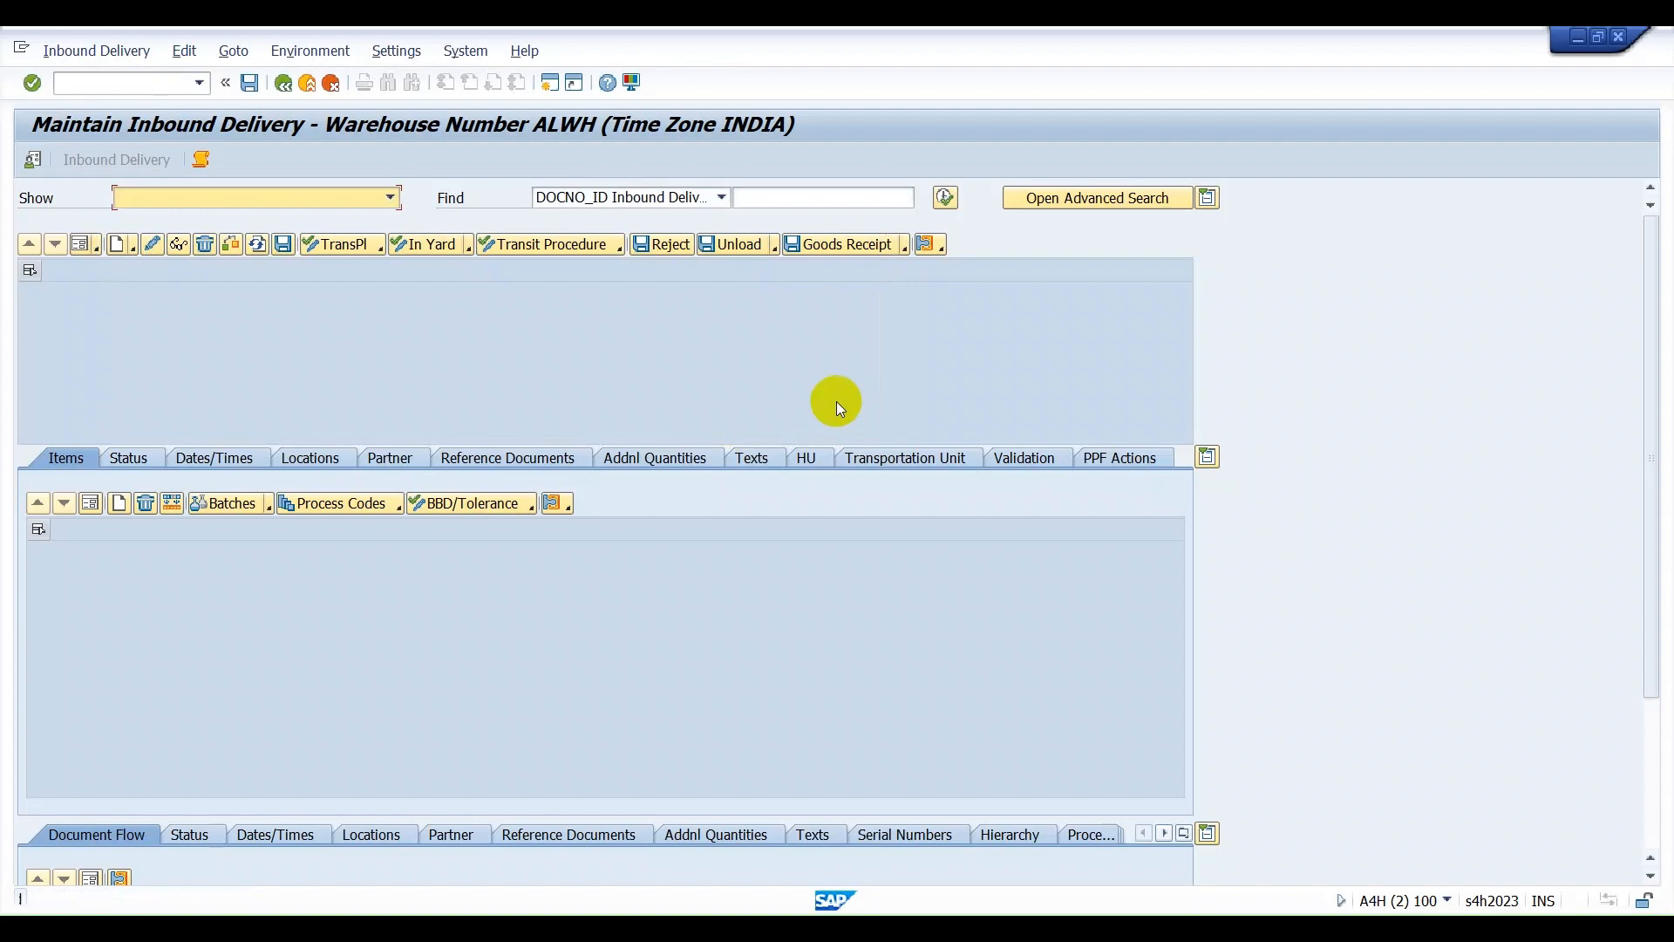
Search by Inbound Delivery using the IBD number copied from the Notepad note, and dismiss the resulting log.
click(722, 198)
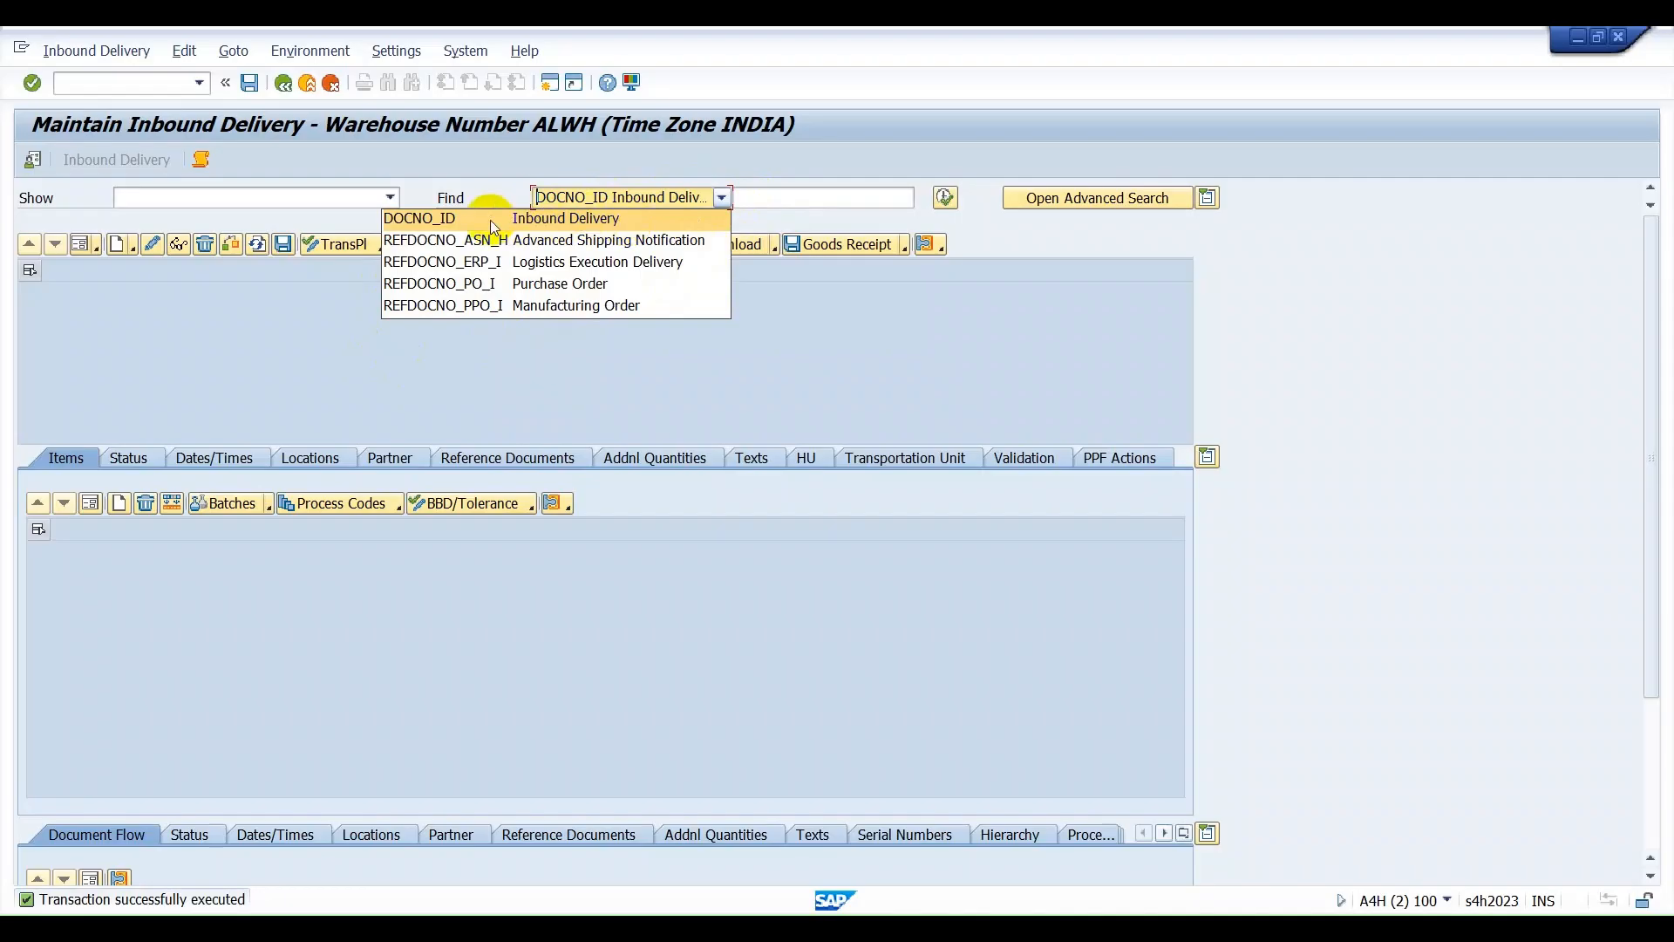
click(550, 222)
click(826, 196)
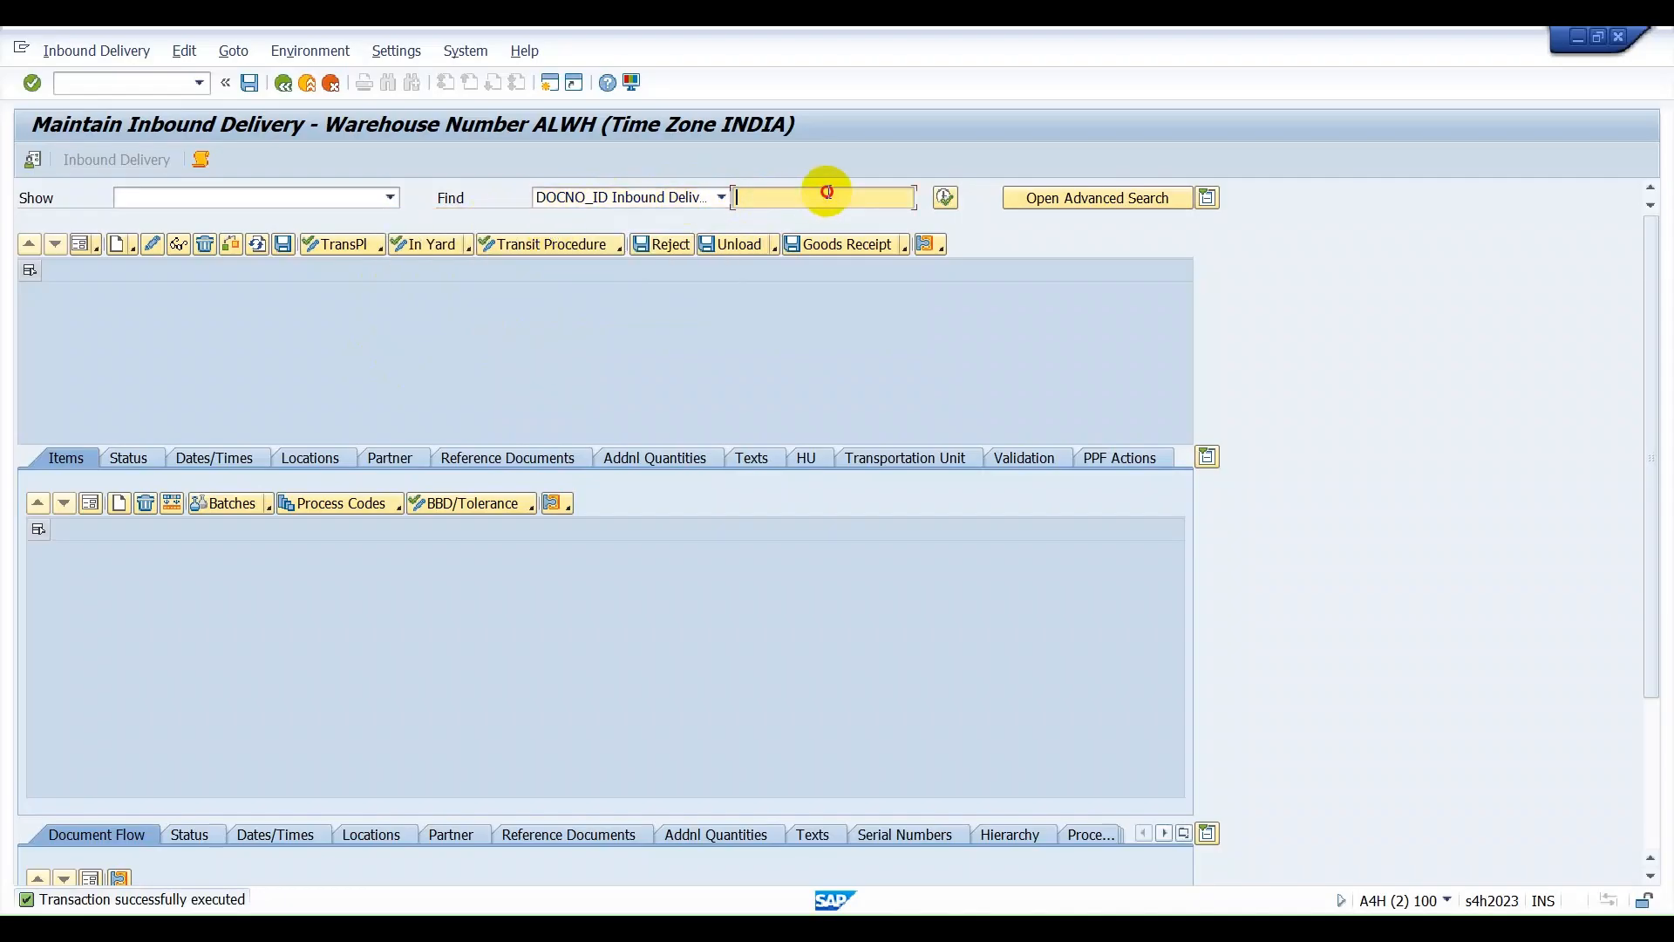
key(alt+Tab)
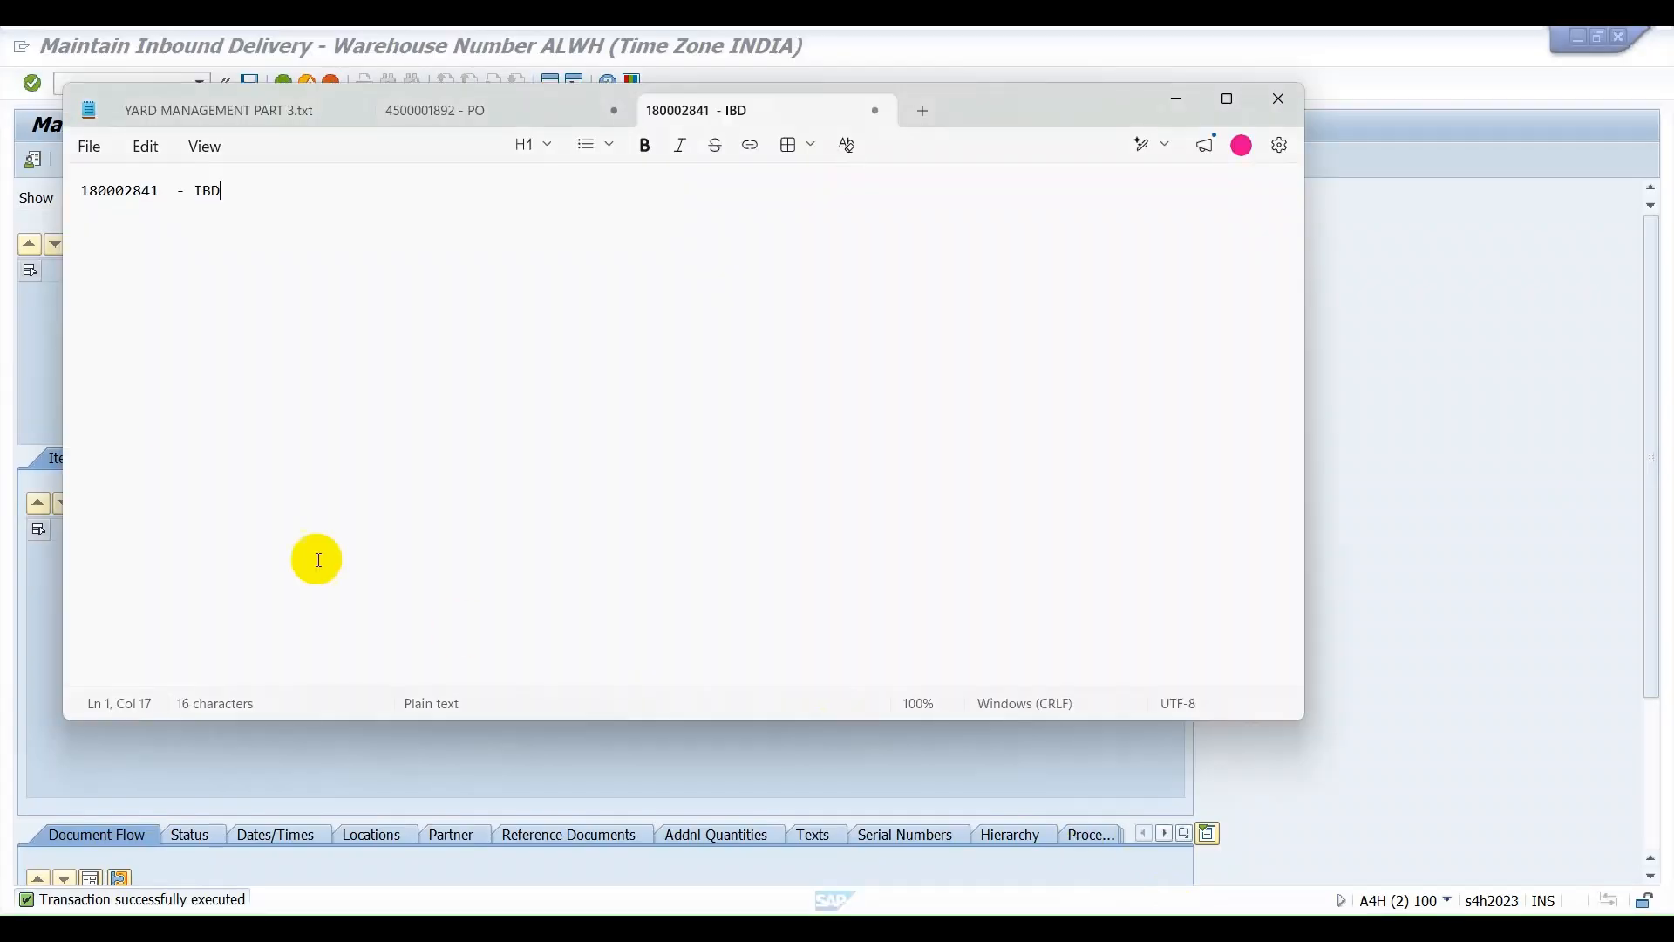
drag(157, 188, 39, 188)
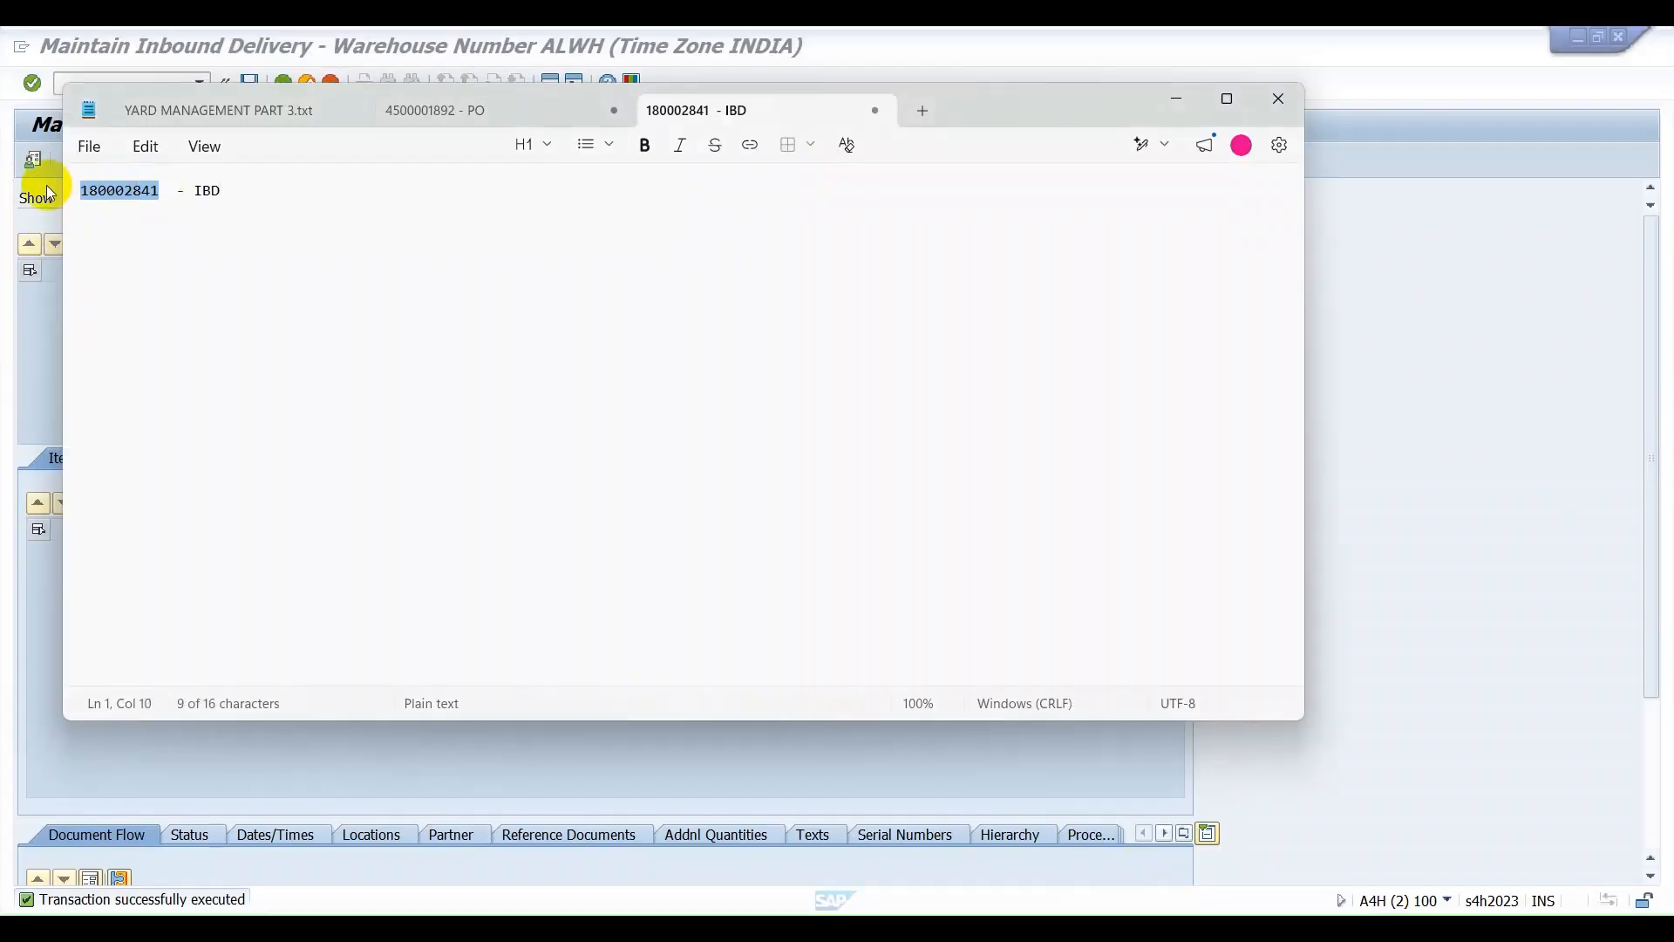
key(ctrl+c)
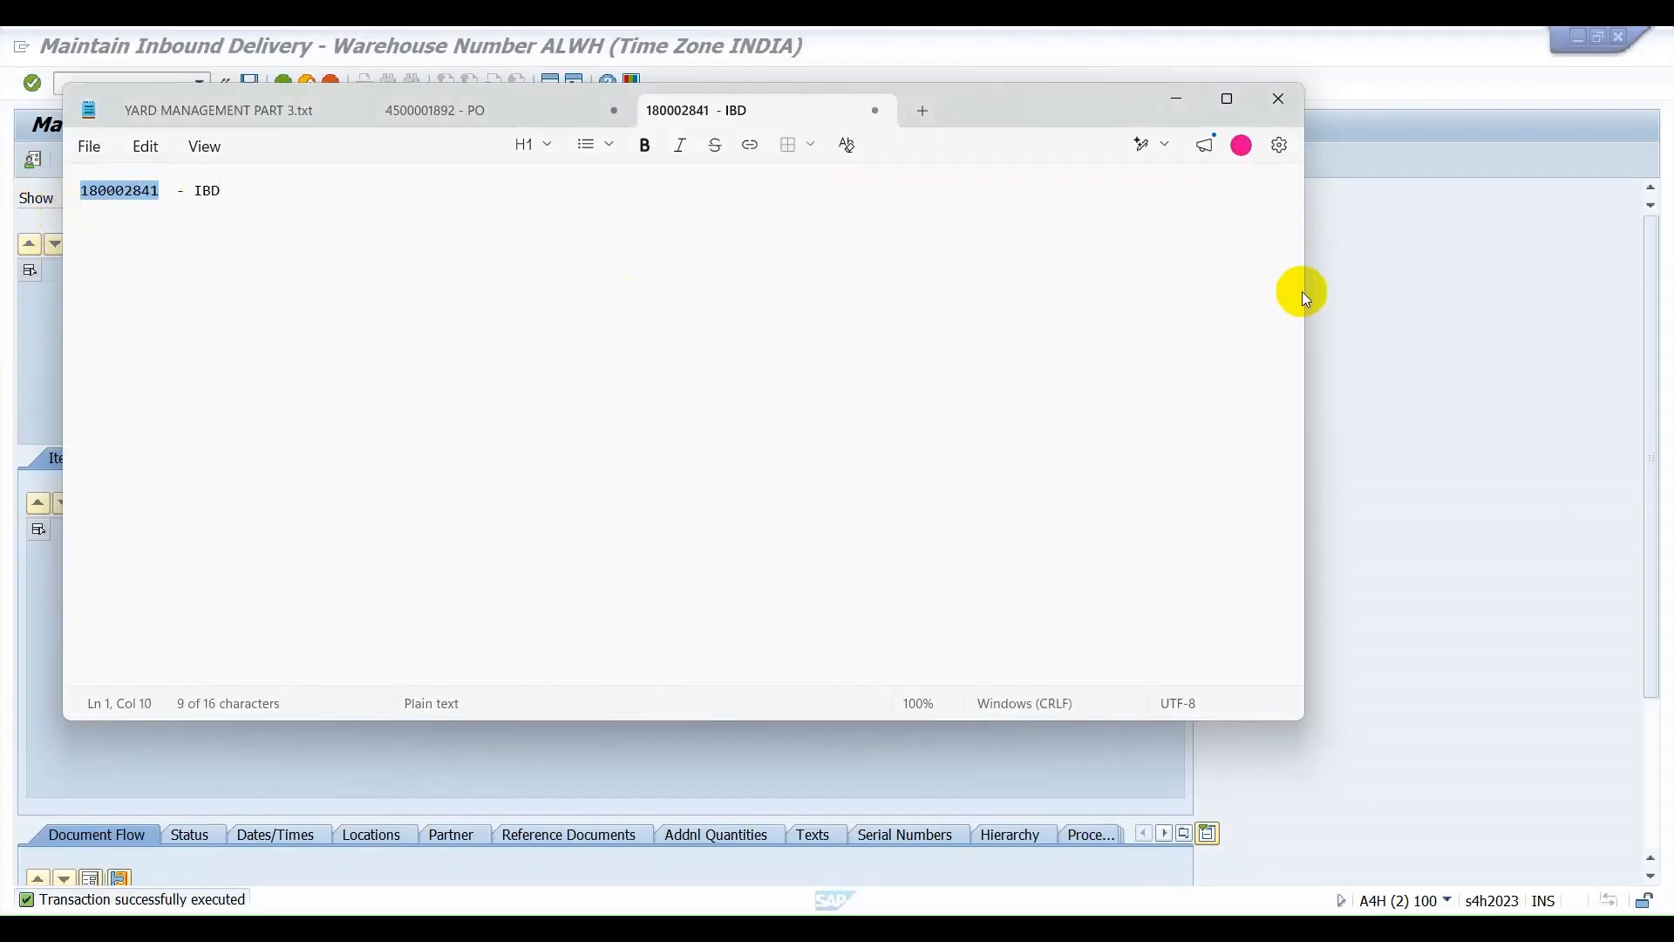
key(alt+Tab)
key(ctrl+v)
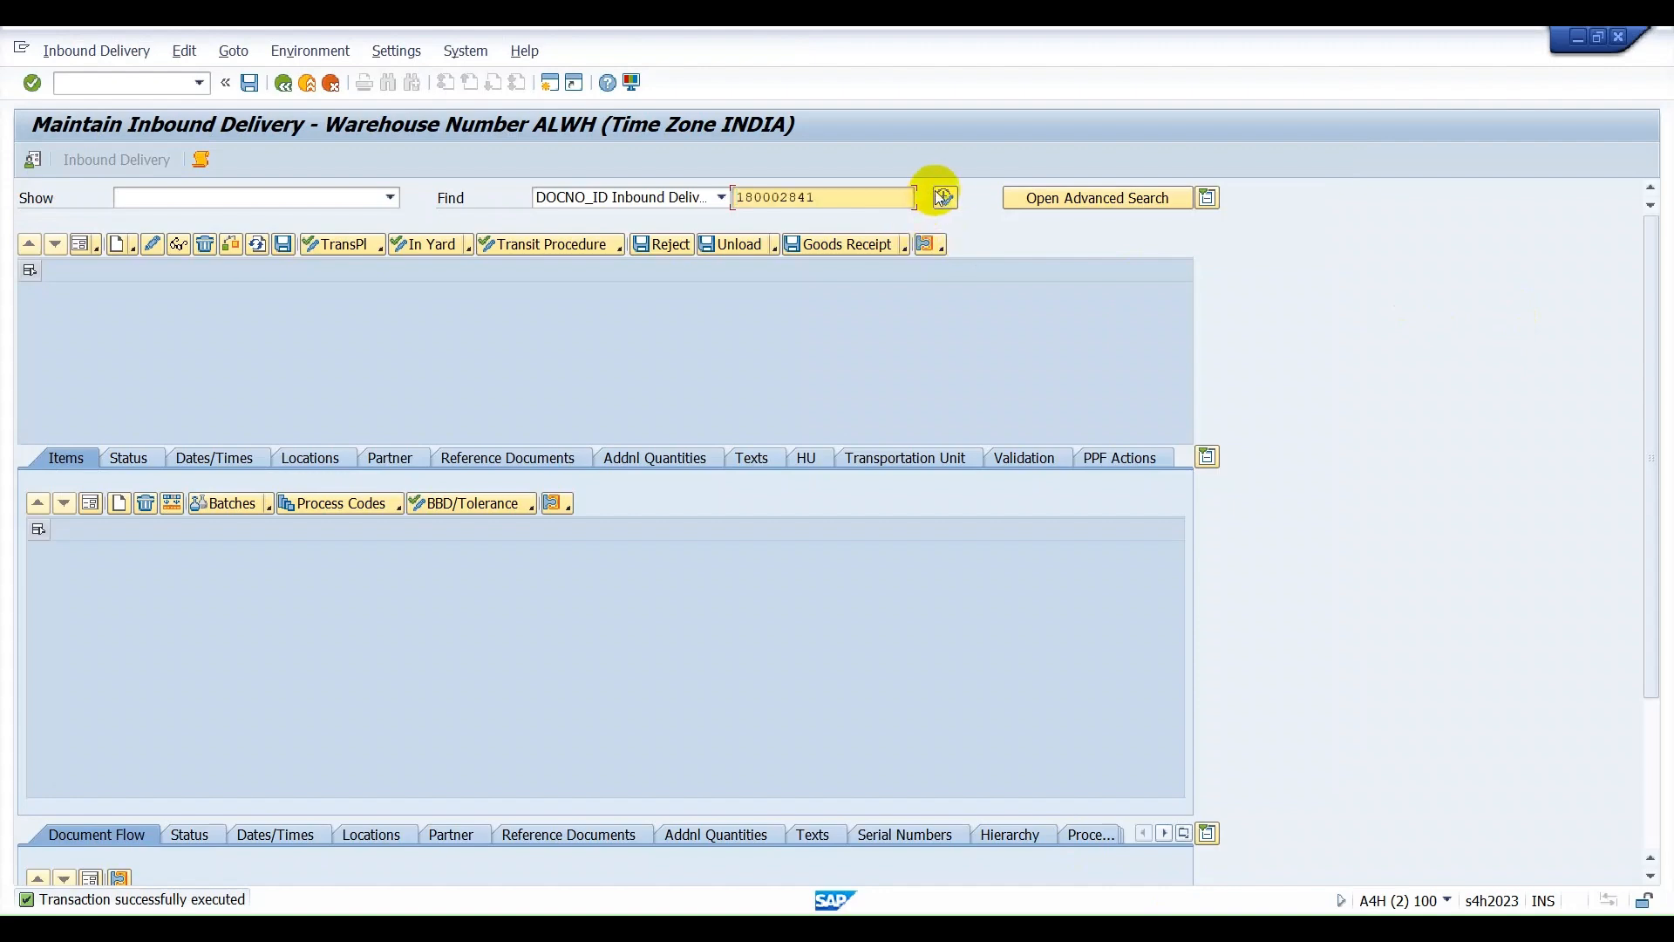
click(948, 199)
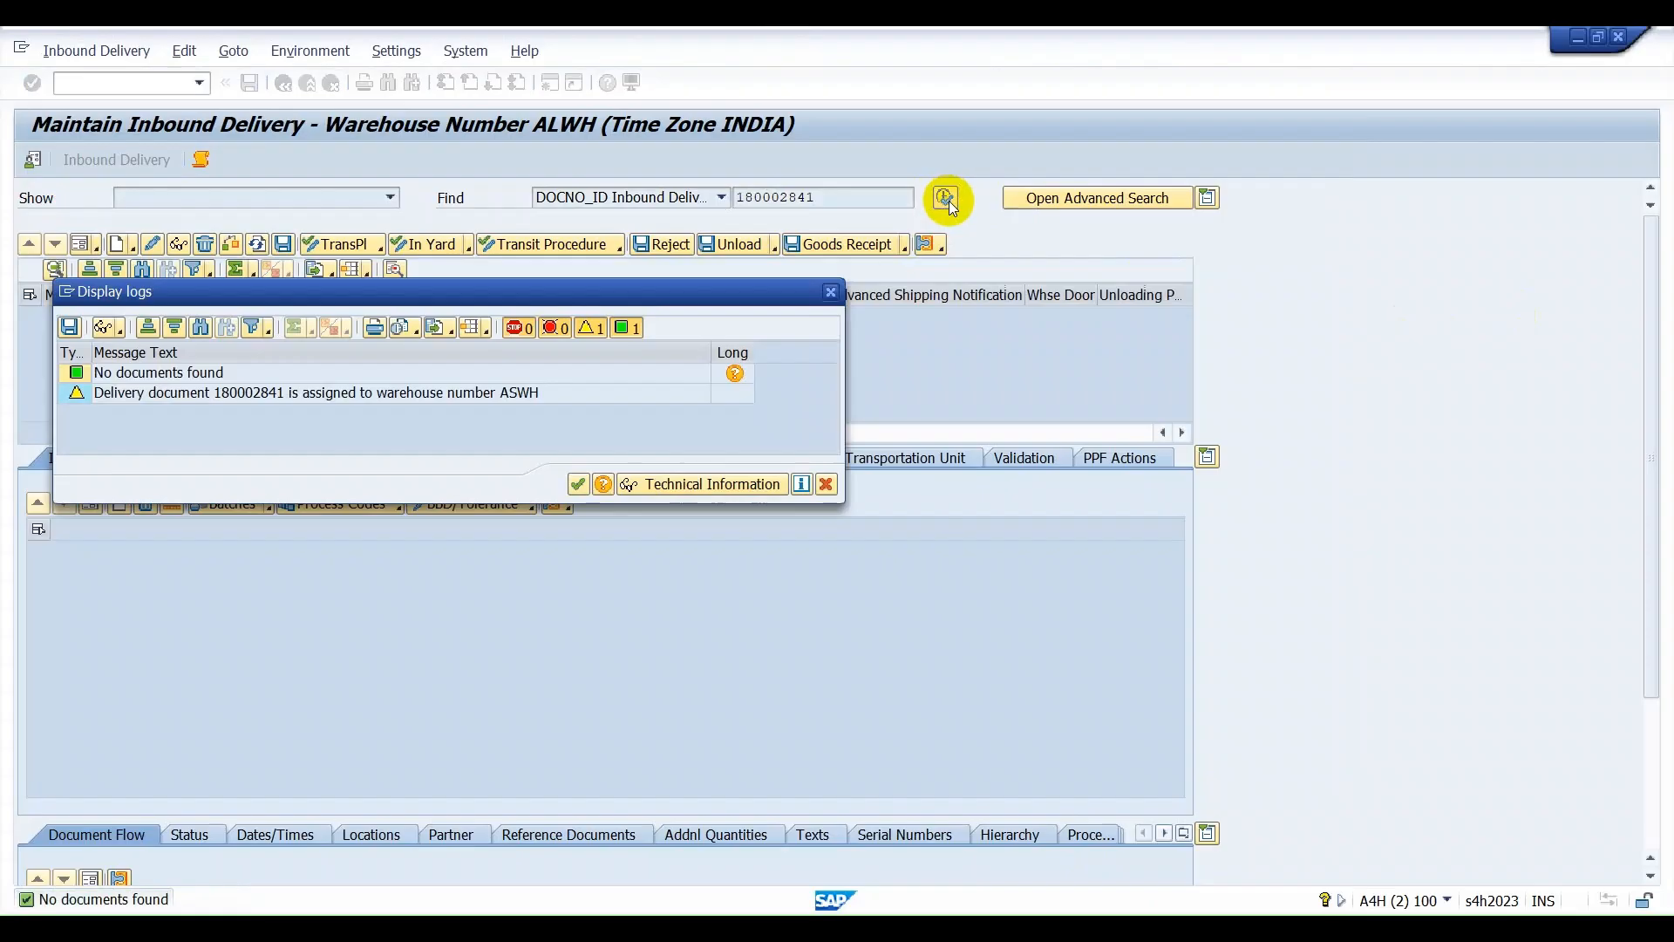
click(578, 485)
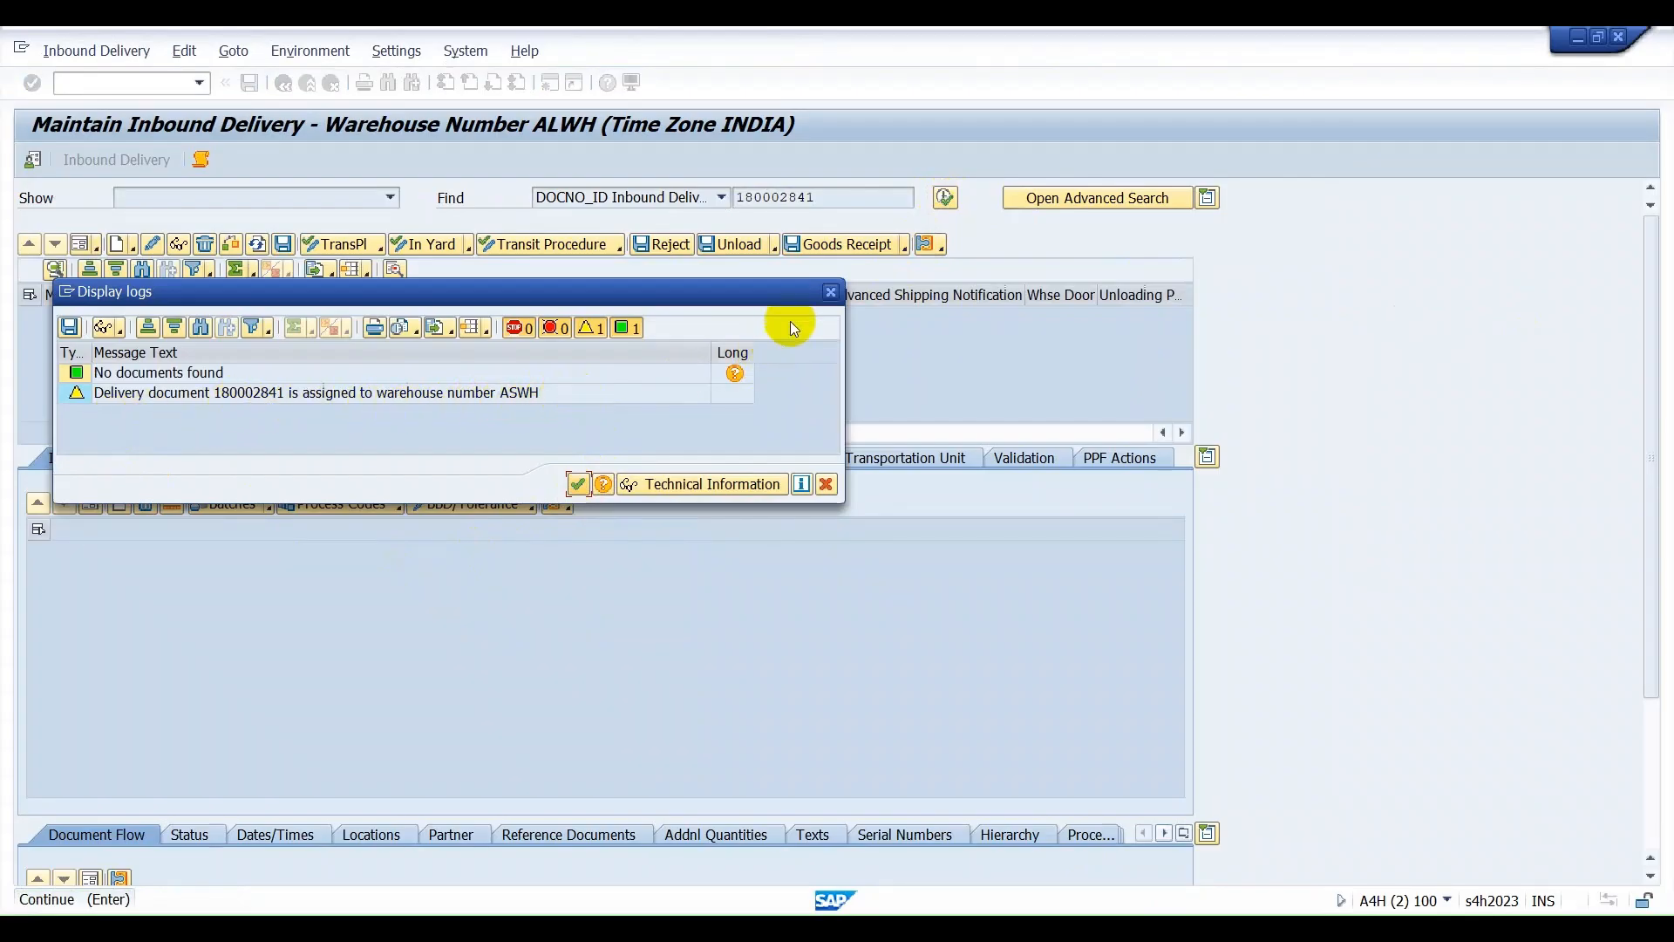
click(835, 293)
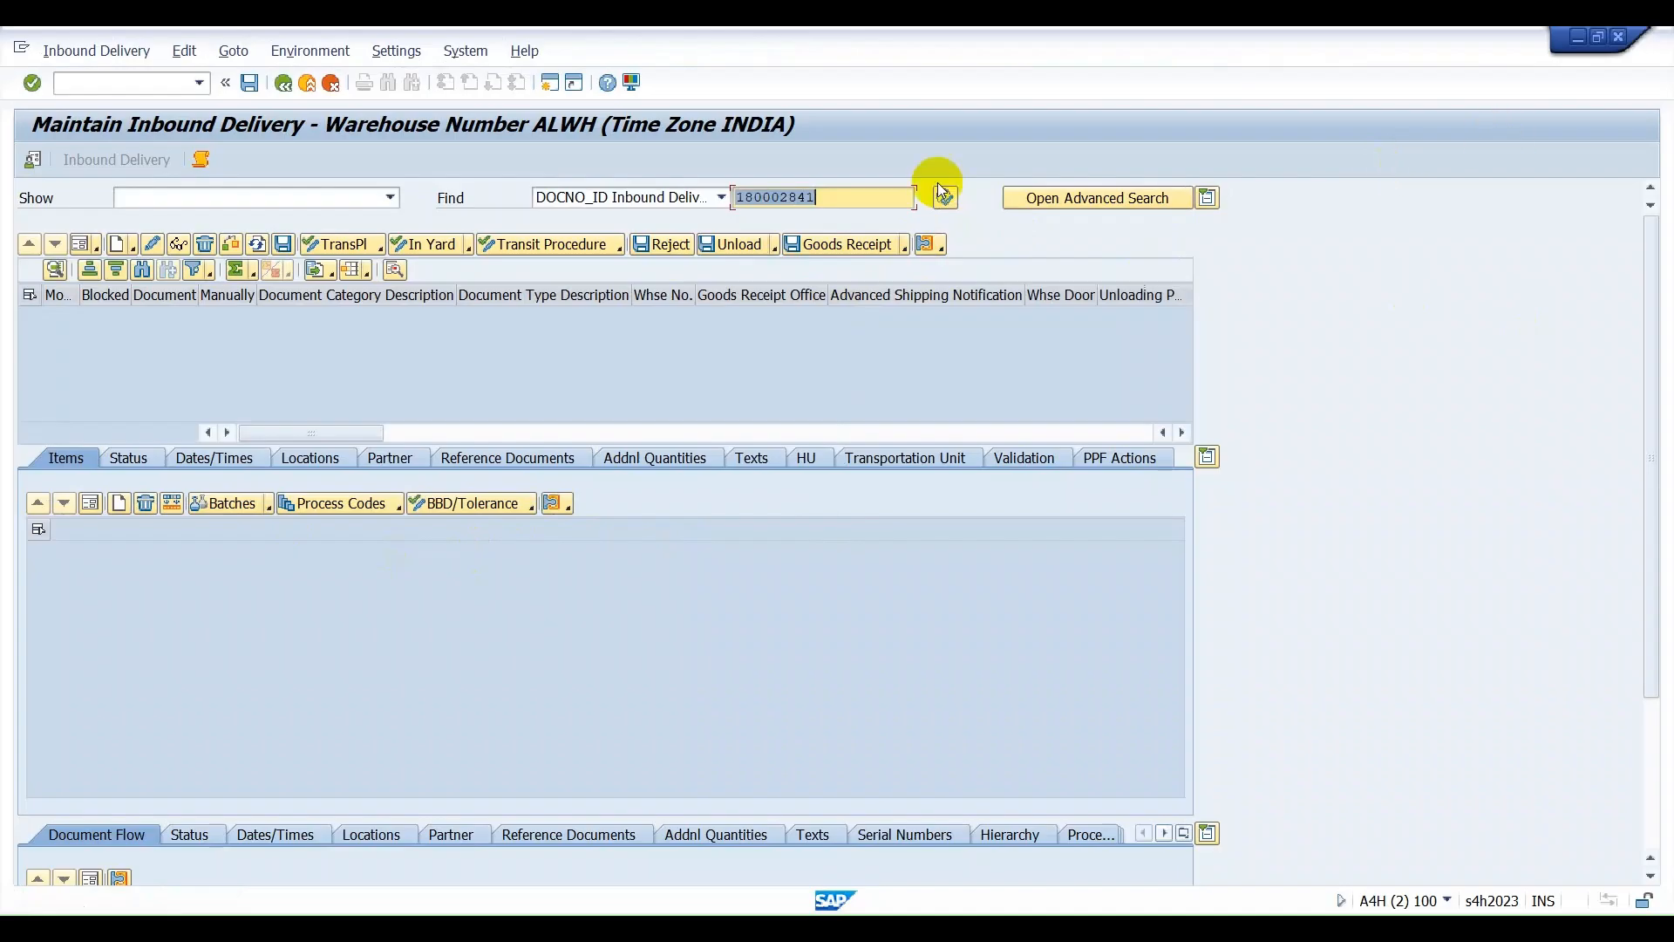
Change the default warehouse number to ASWH and search for the same inbound delivery again.
click(33, 162)
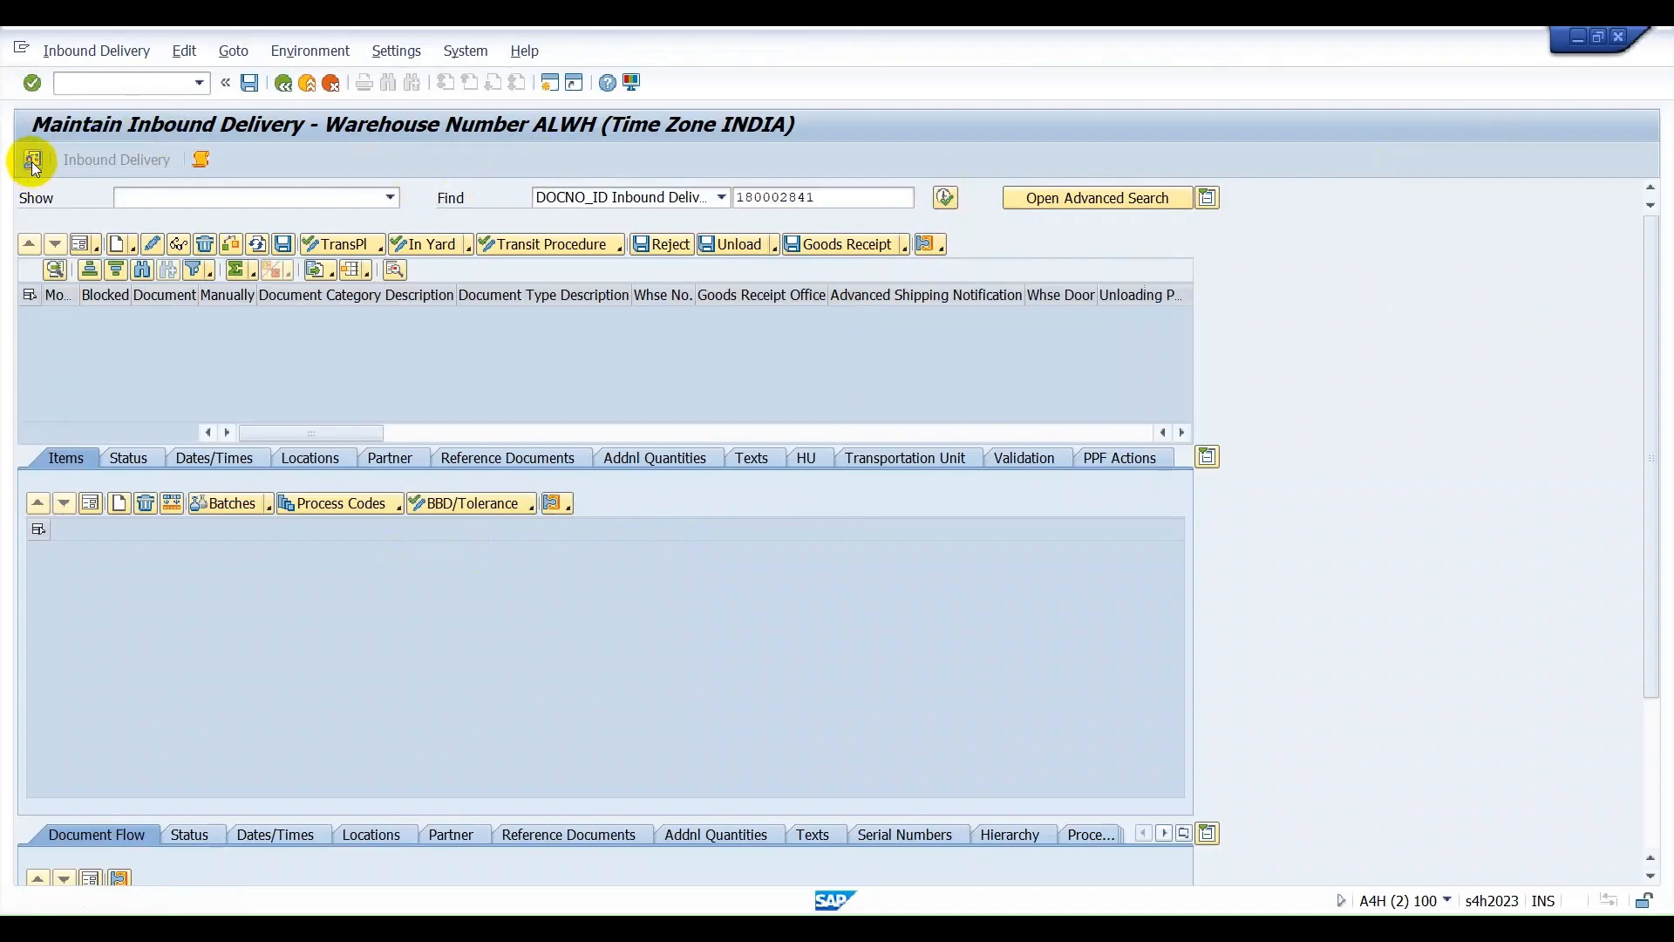
click(322, 272)
text(ASW)
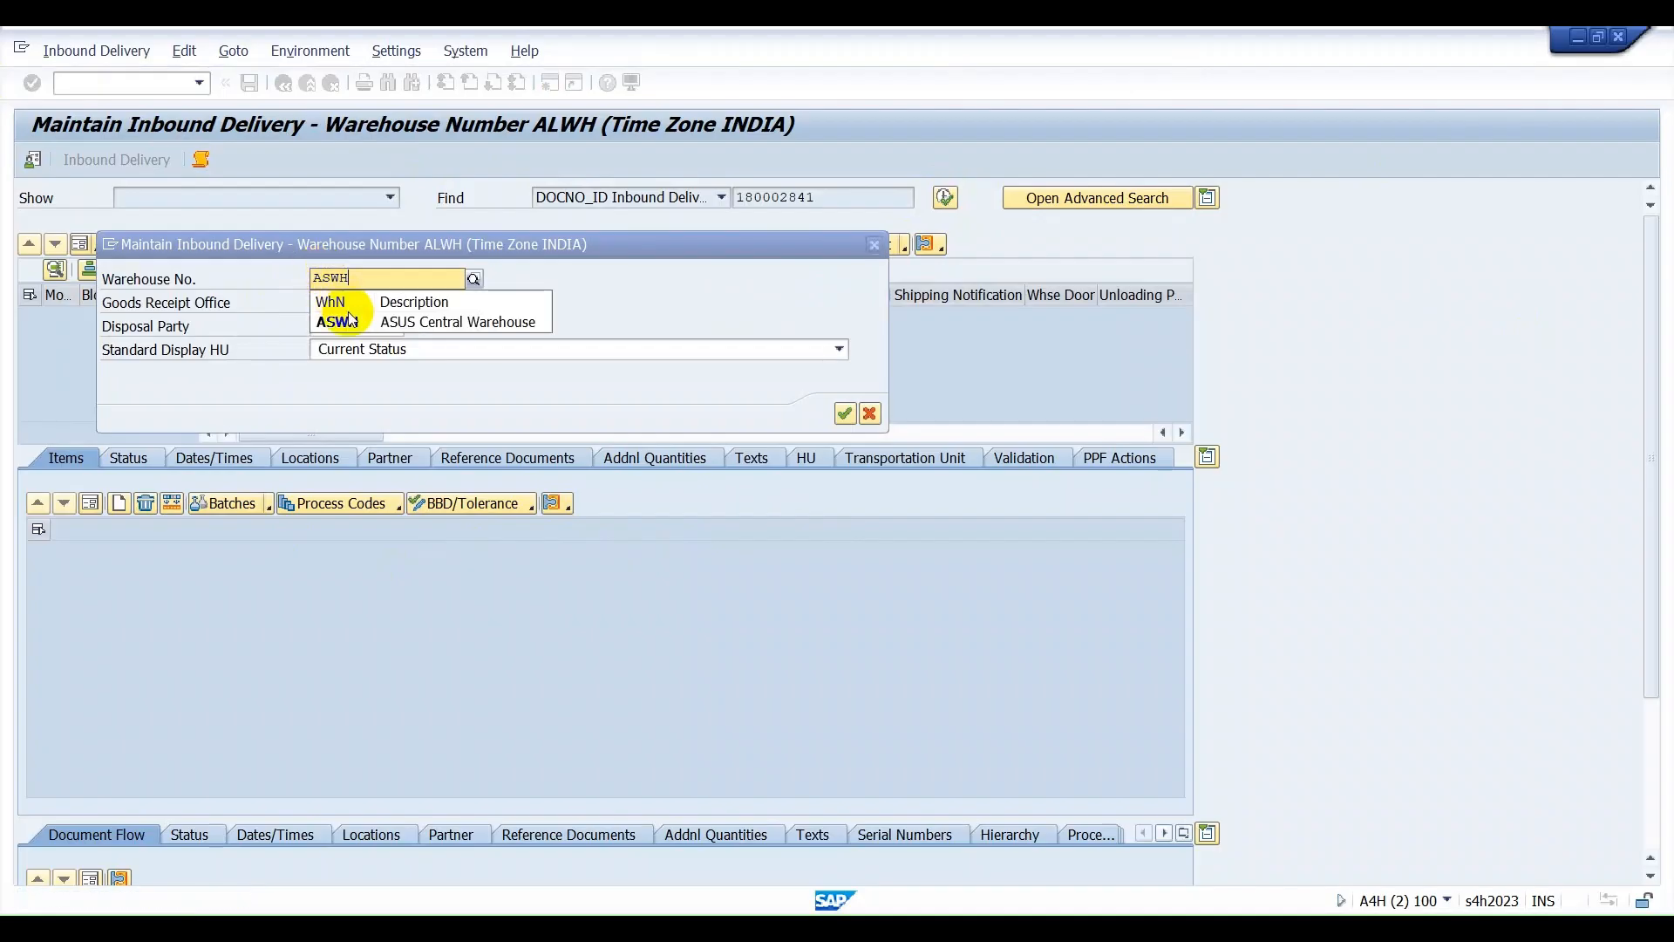
text(H)
click(392, 322)
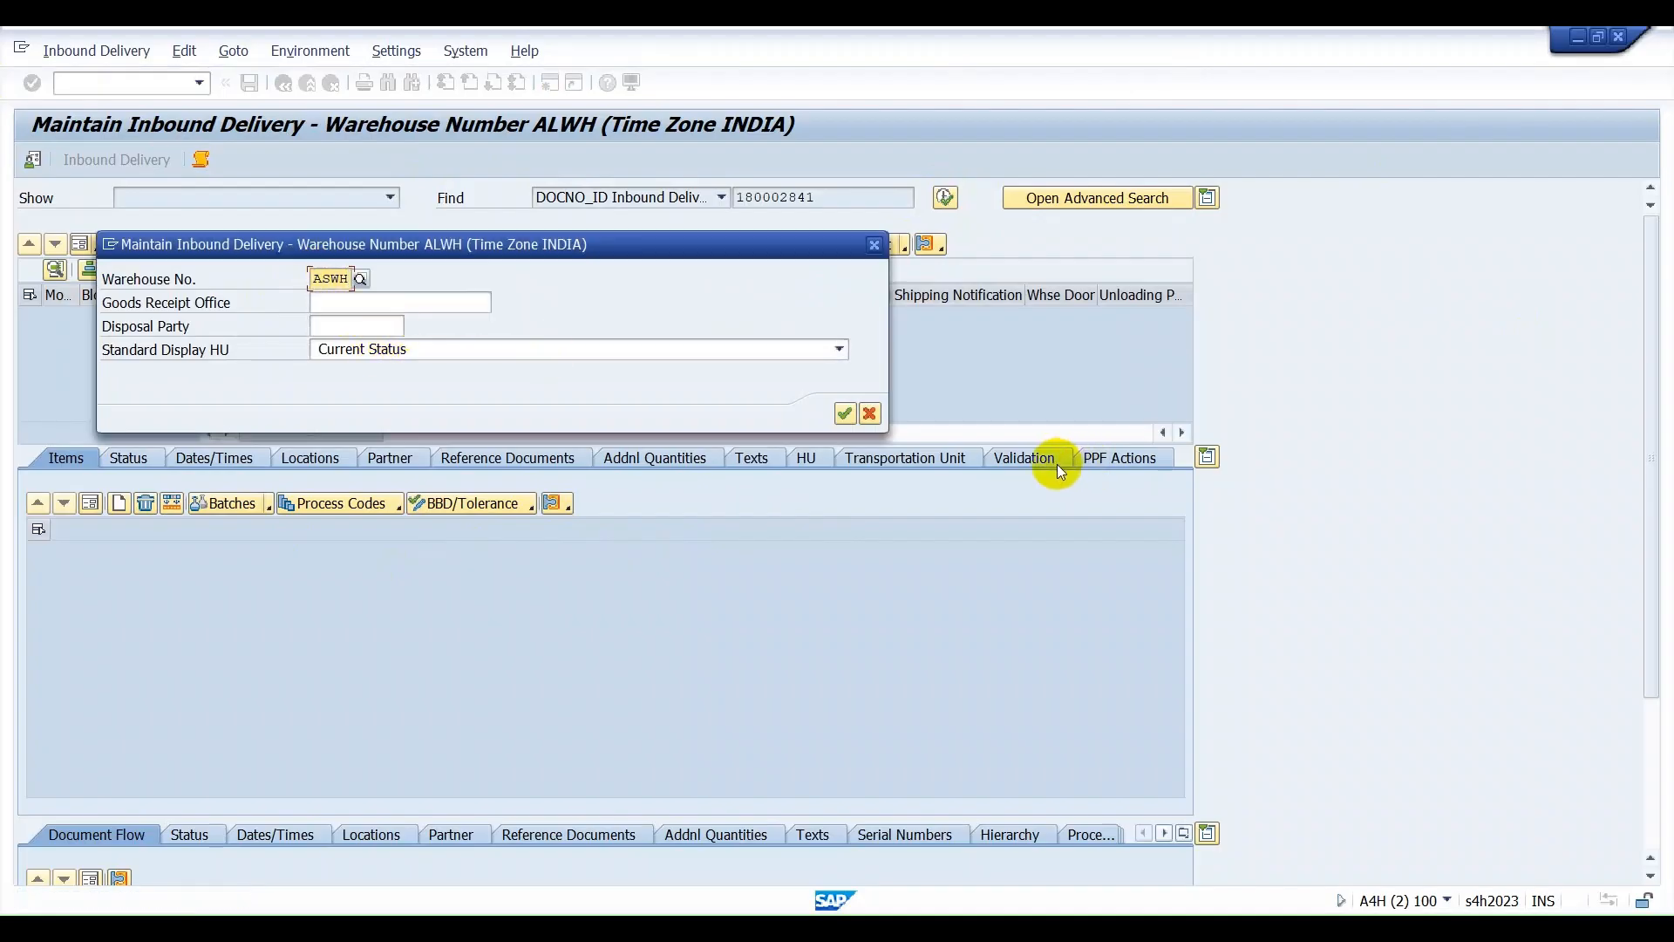
click(866, 418)
click(832, 198)
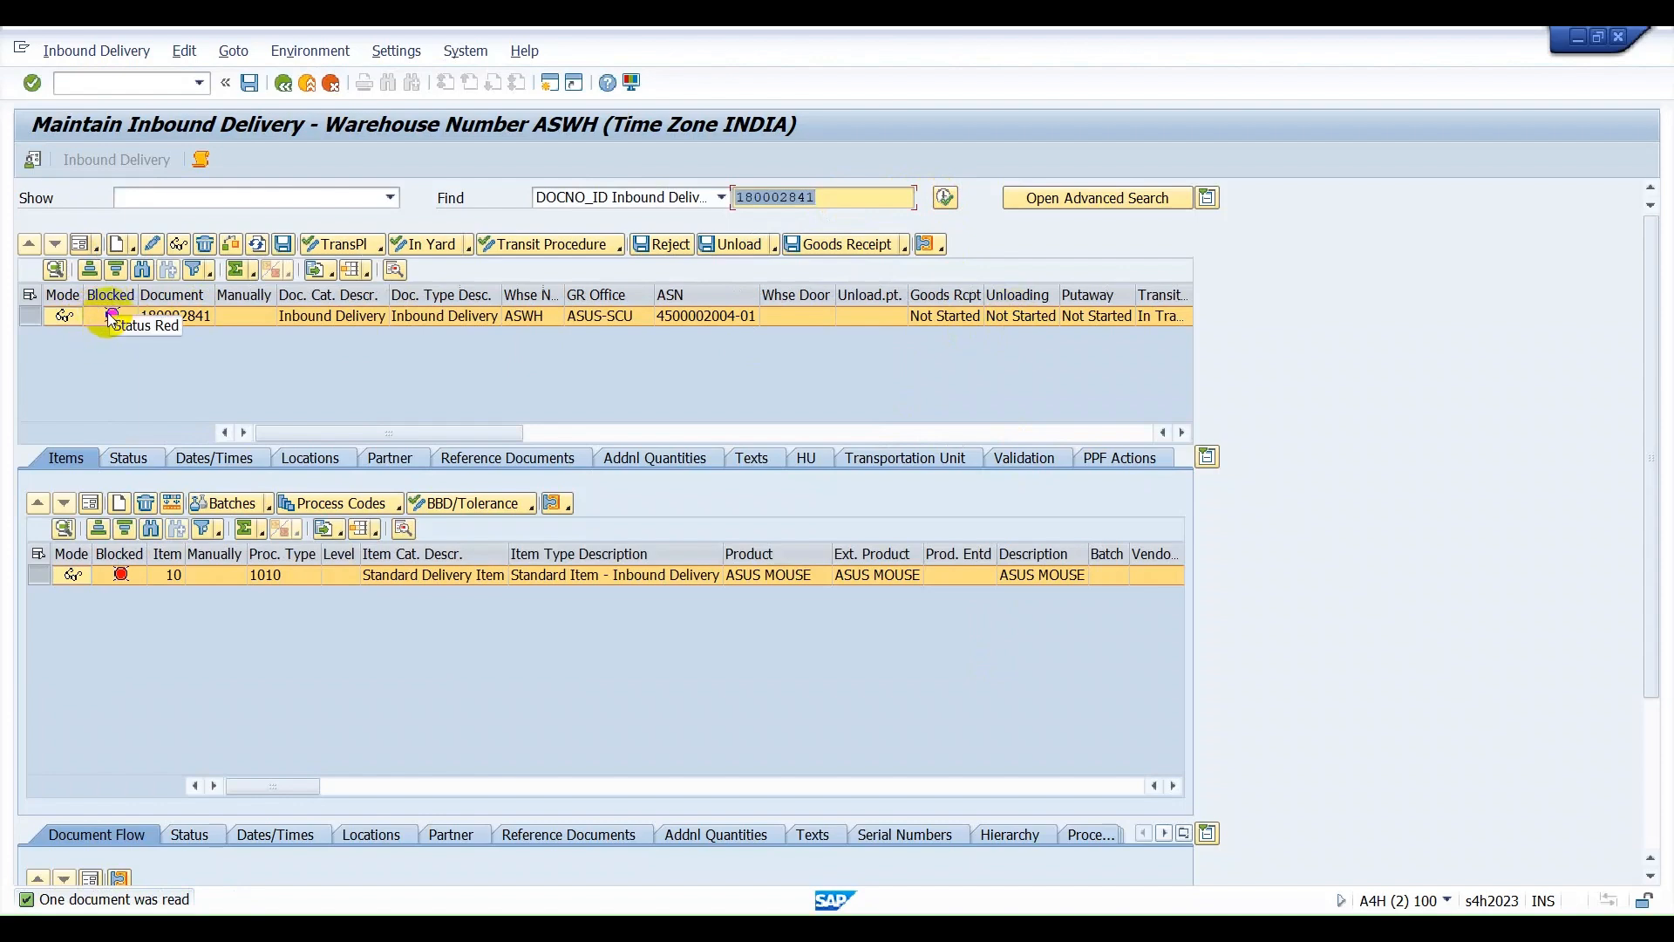
Run a check on the blocked inbound delivery, examine the logged messages and close the log.
click(230, 244)
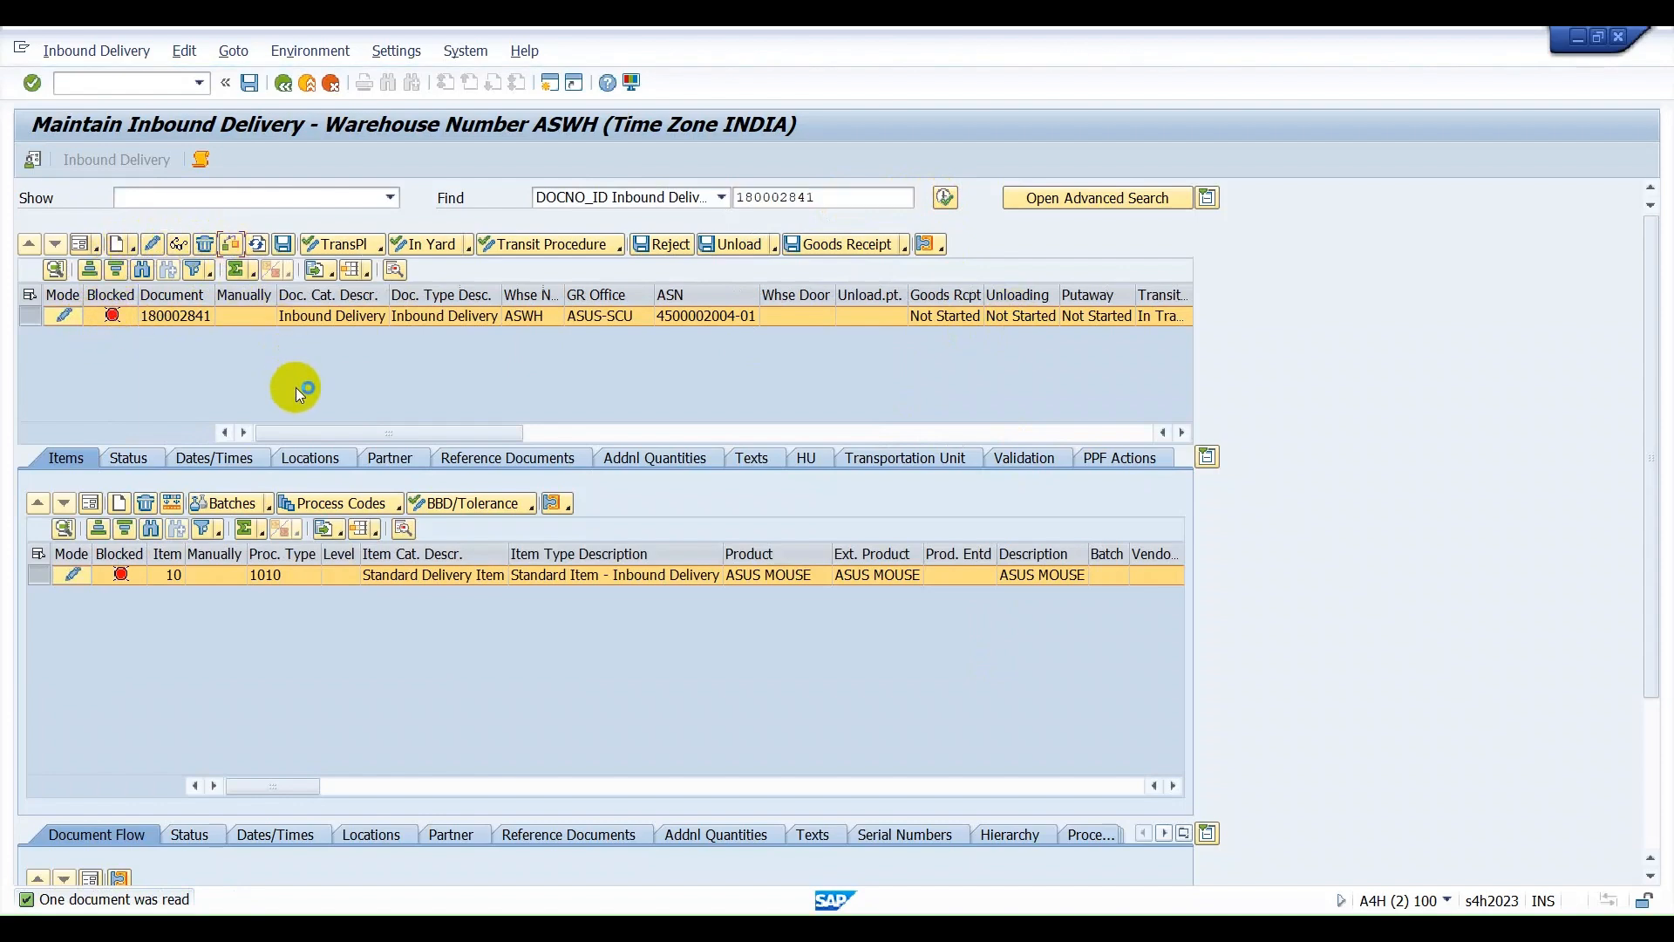
click(232, 372)
click(243, 393)
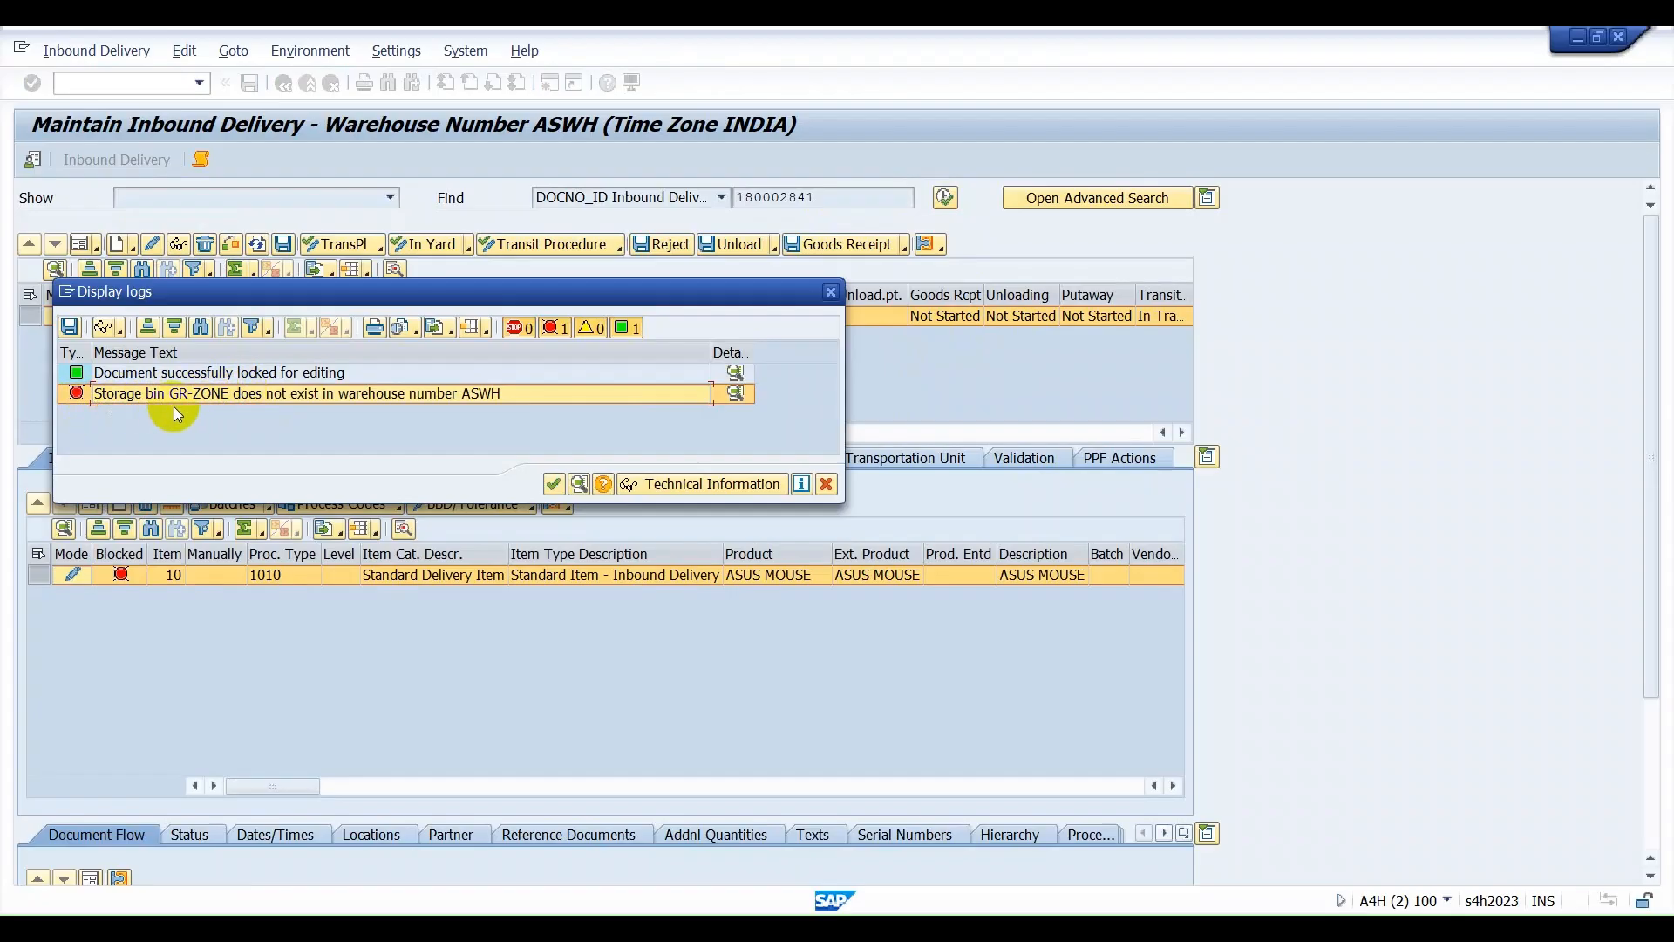
click(830, 293)
Switch to the Excel workbook and examine storage type 9010 above the GR STAGING AREA on Sheet1's warehouse layout.
key(alt+Tab)
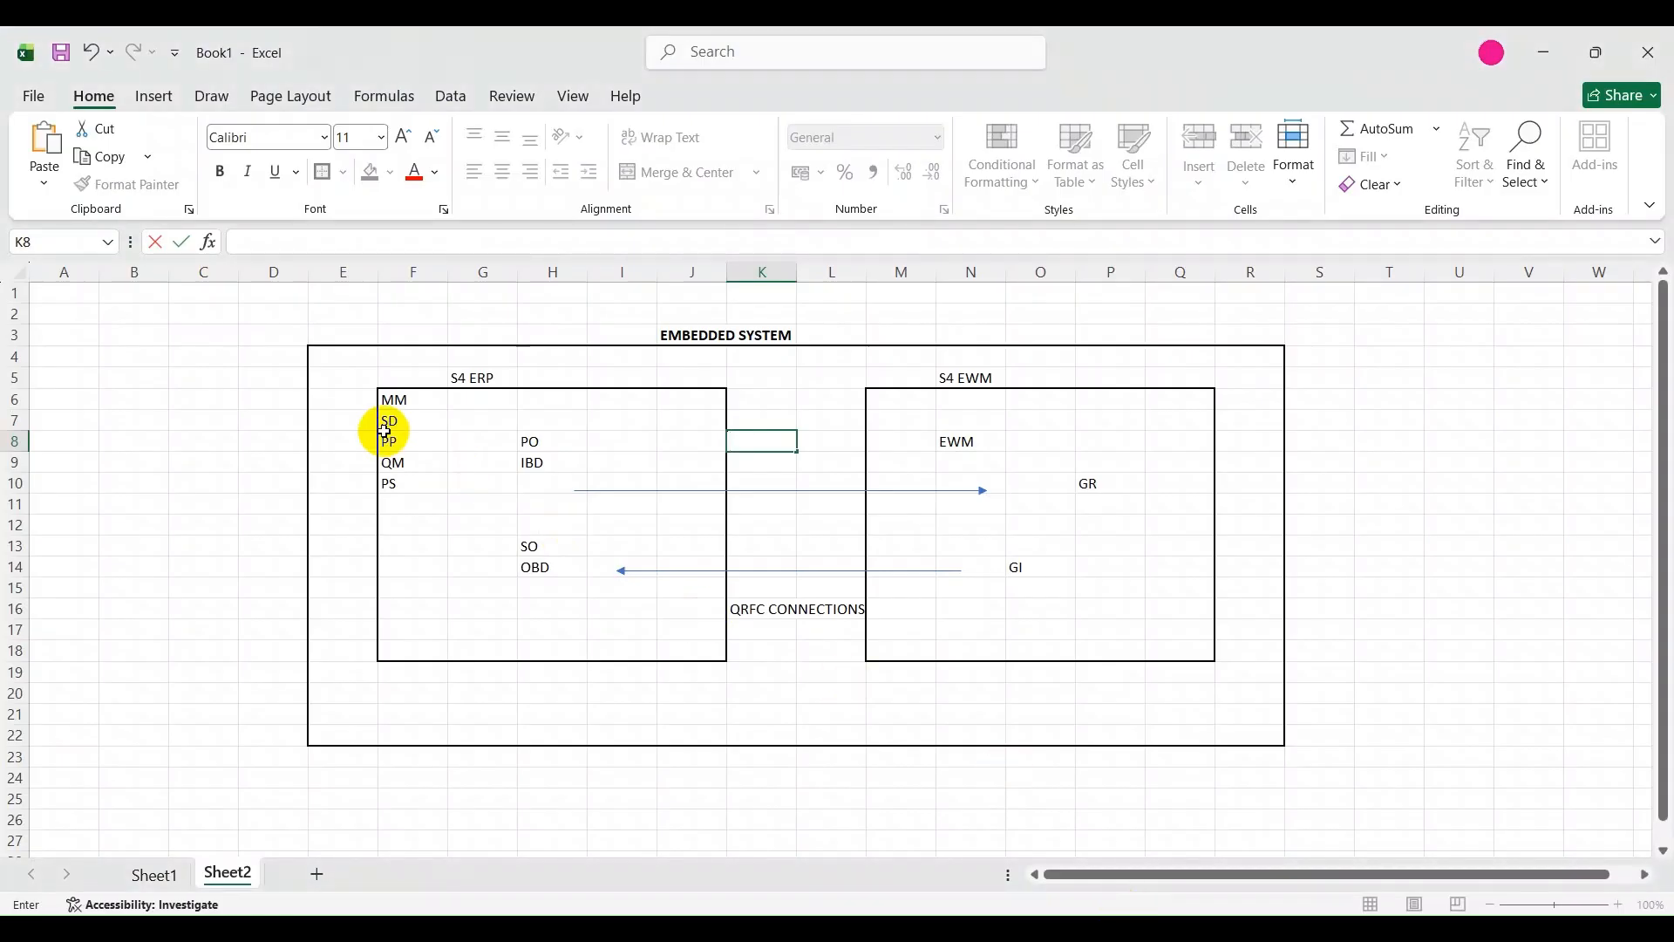
click(153, 874)
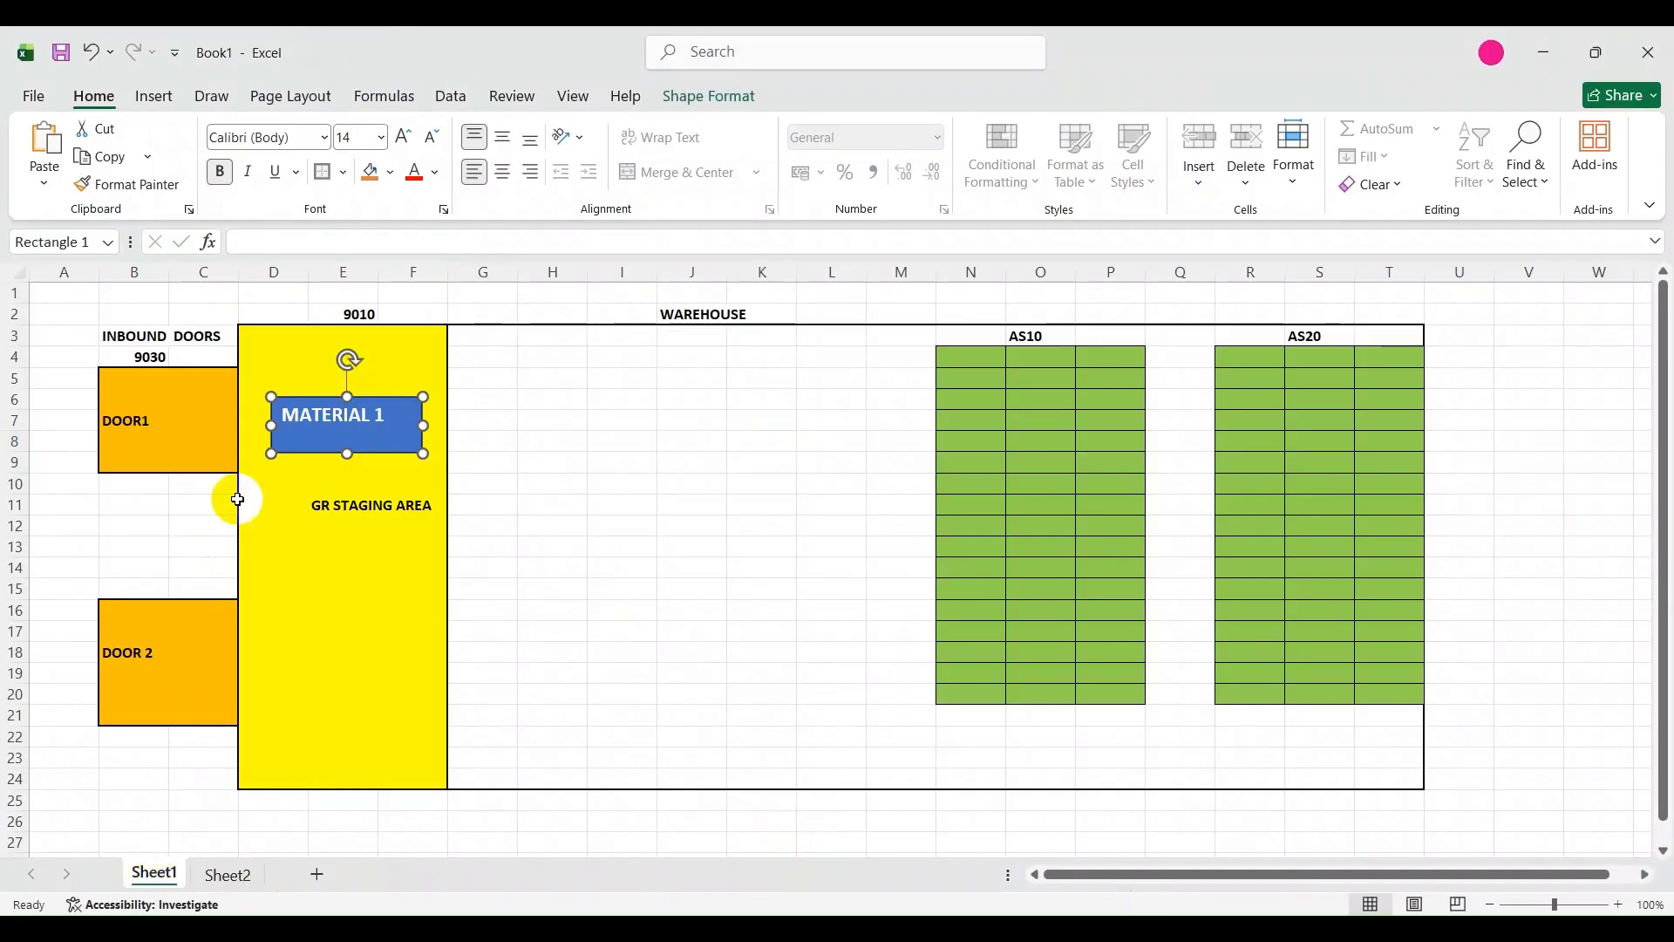
click(277, 337)
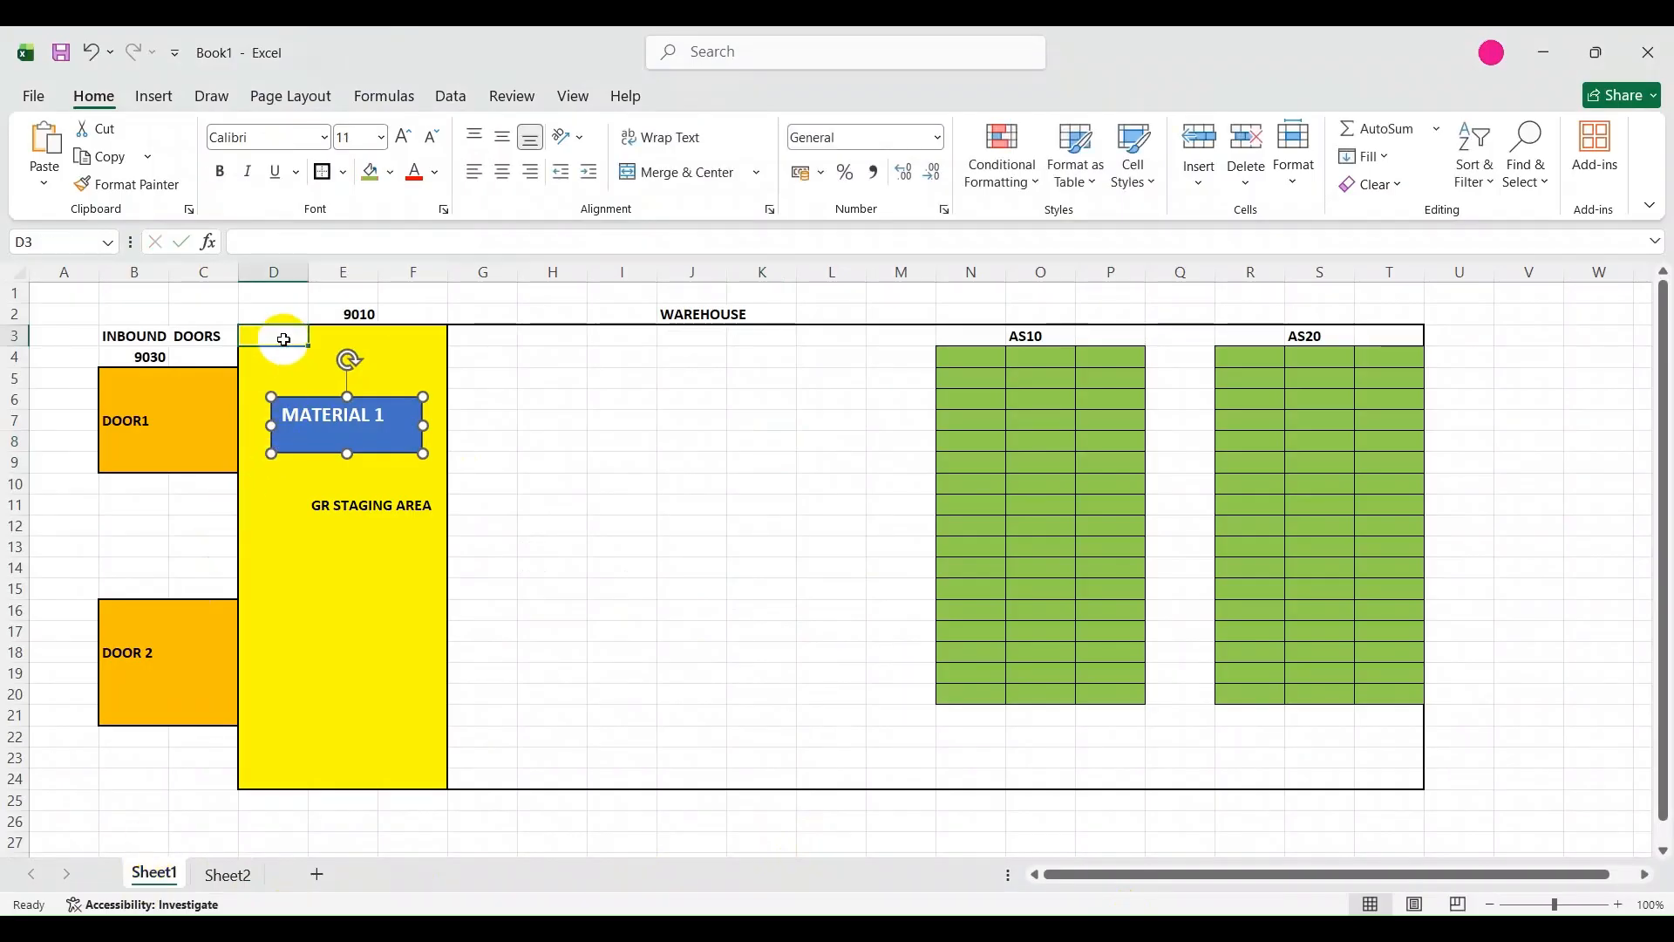
click(355, 315)
click(353, 357)
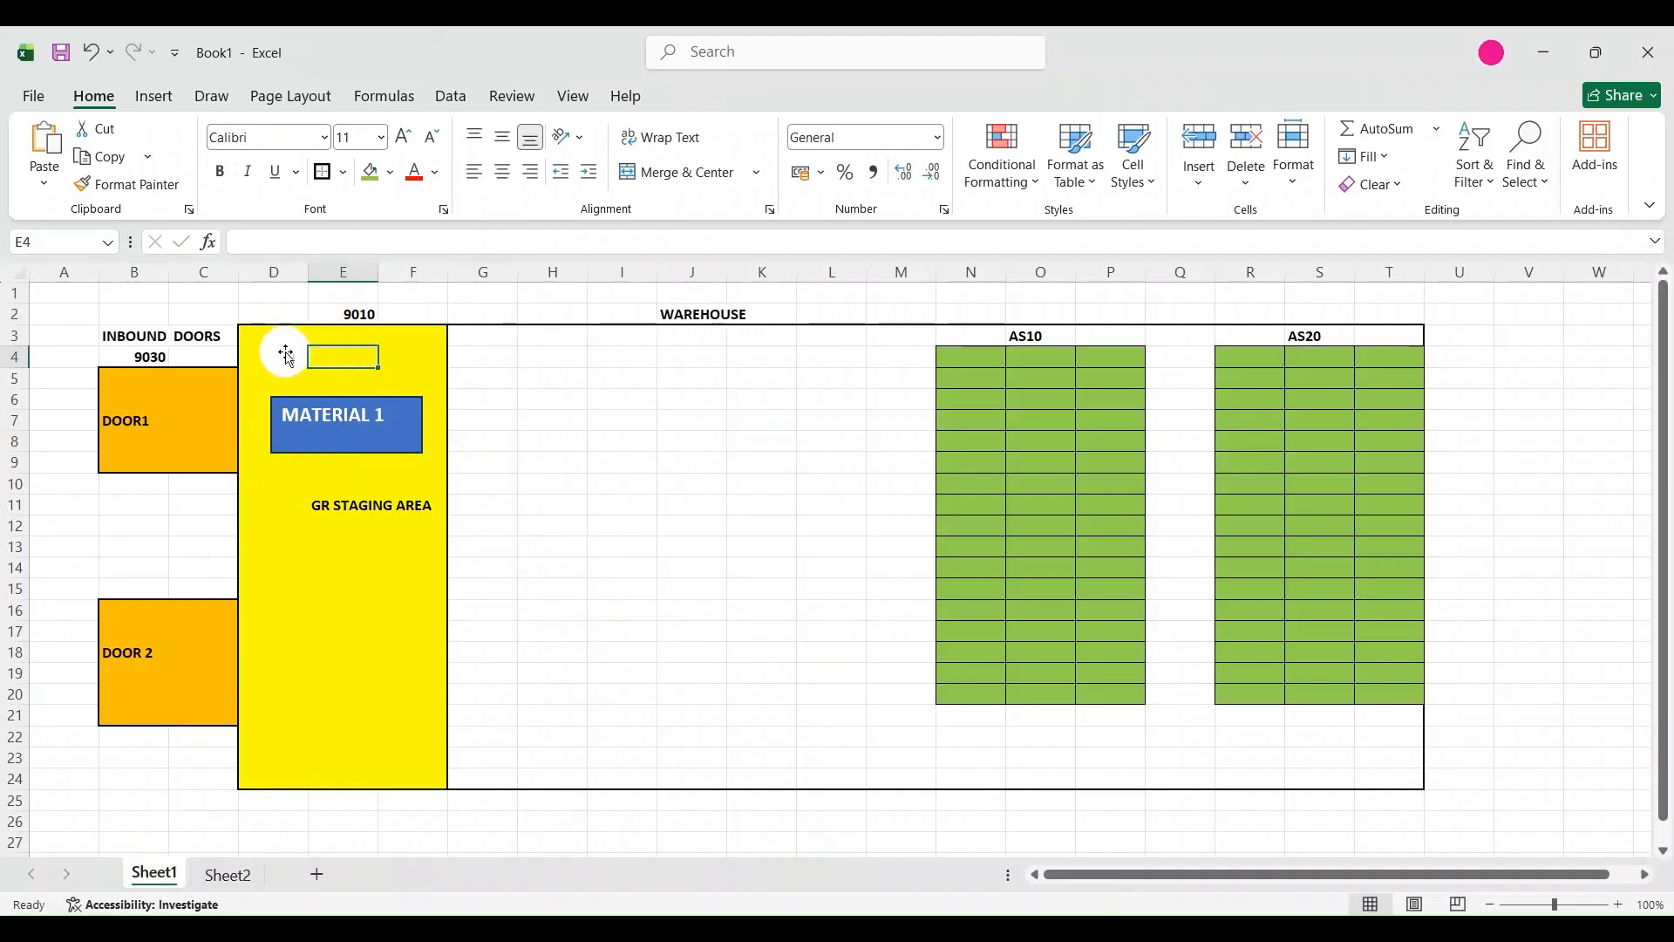
Return to SAP's Maintain Inbound Delivery, start an additional session and open the EWM transaction for creating a storage bin.
click(1079, 930)
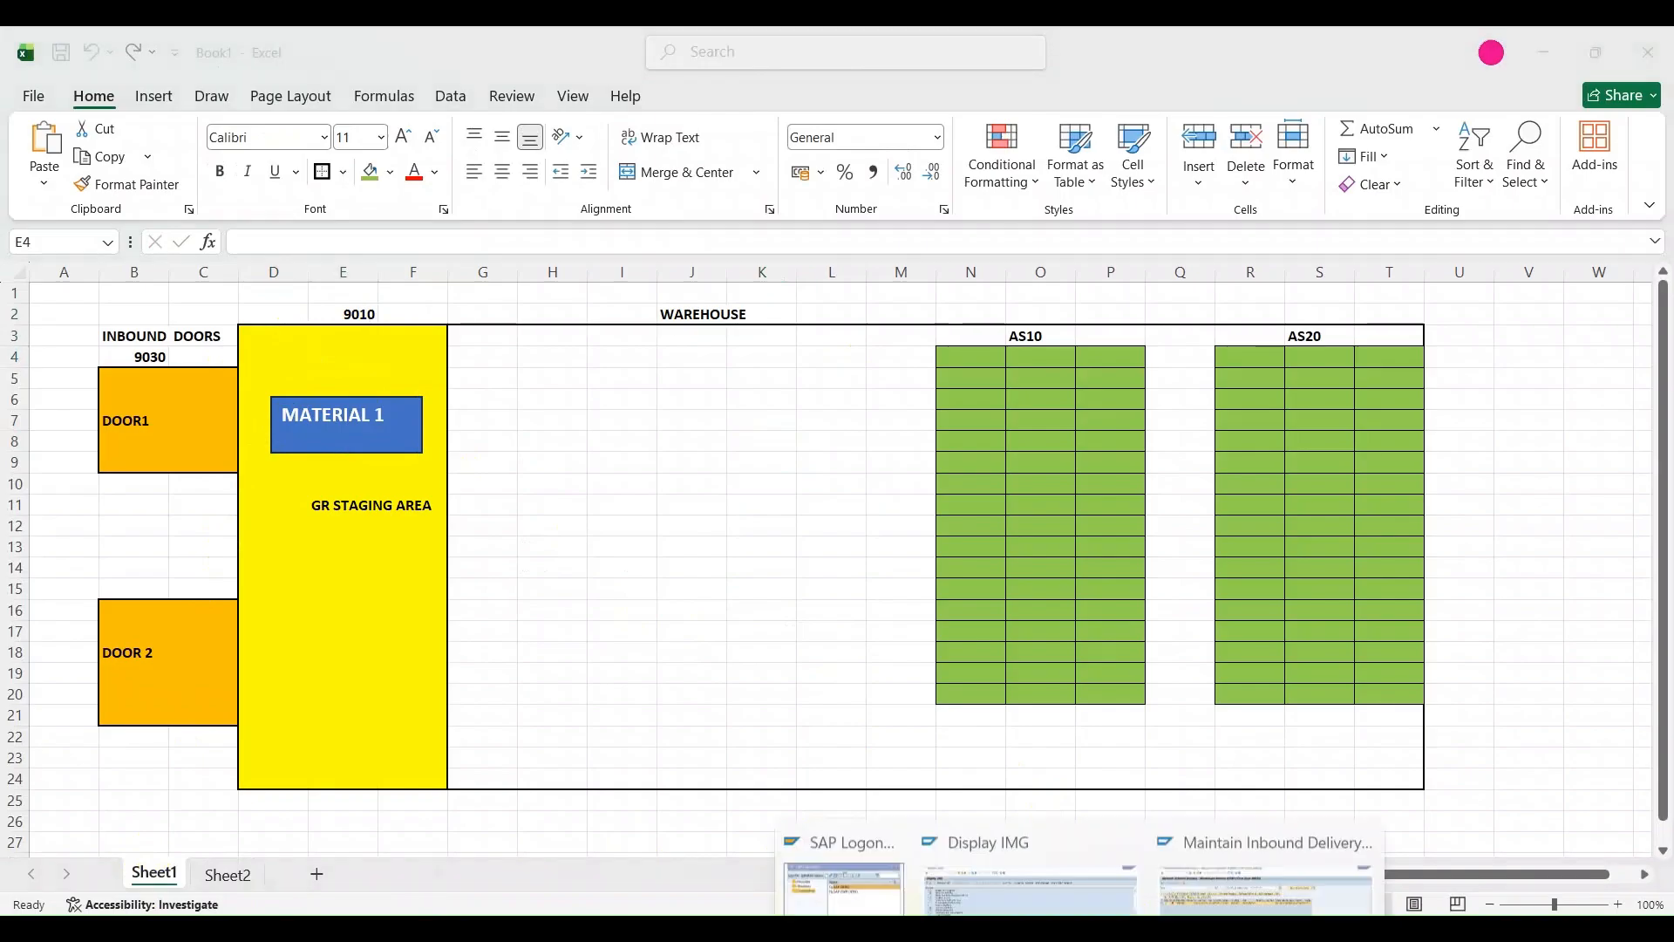
click(1273, 815)
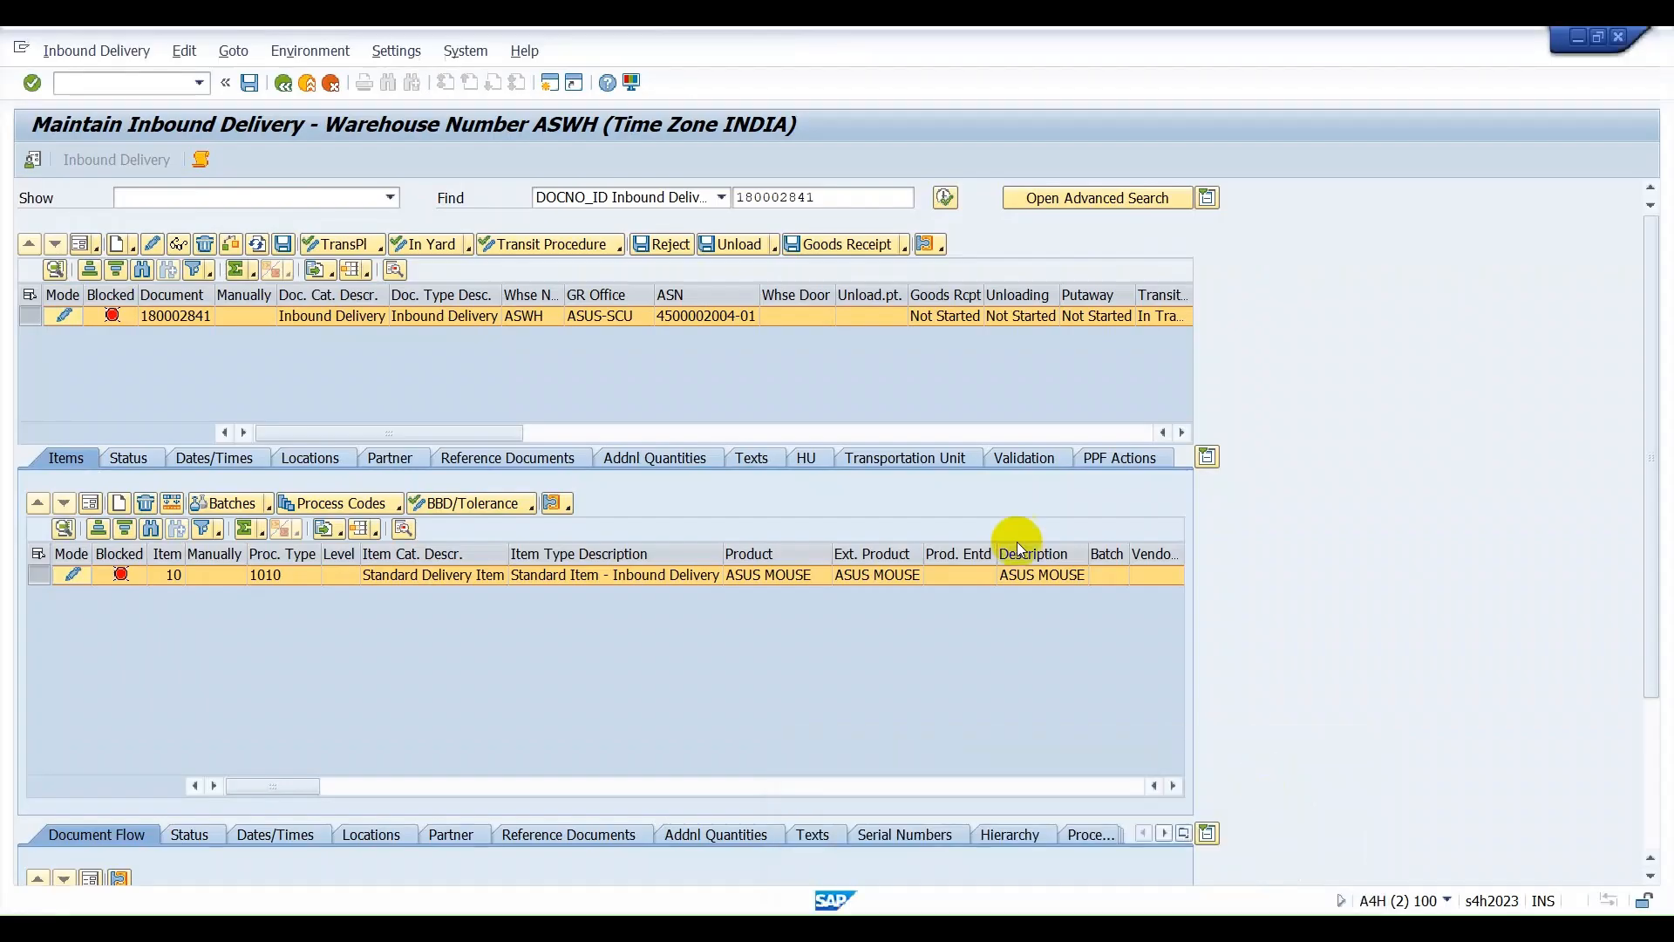
click(543, 86)
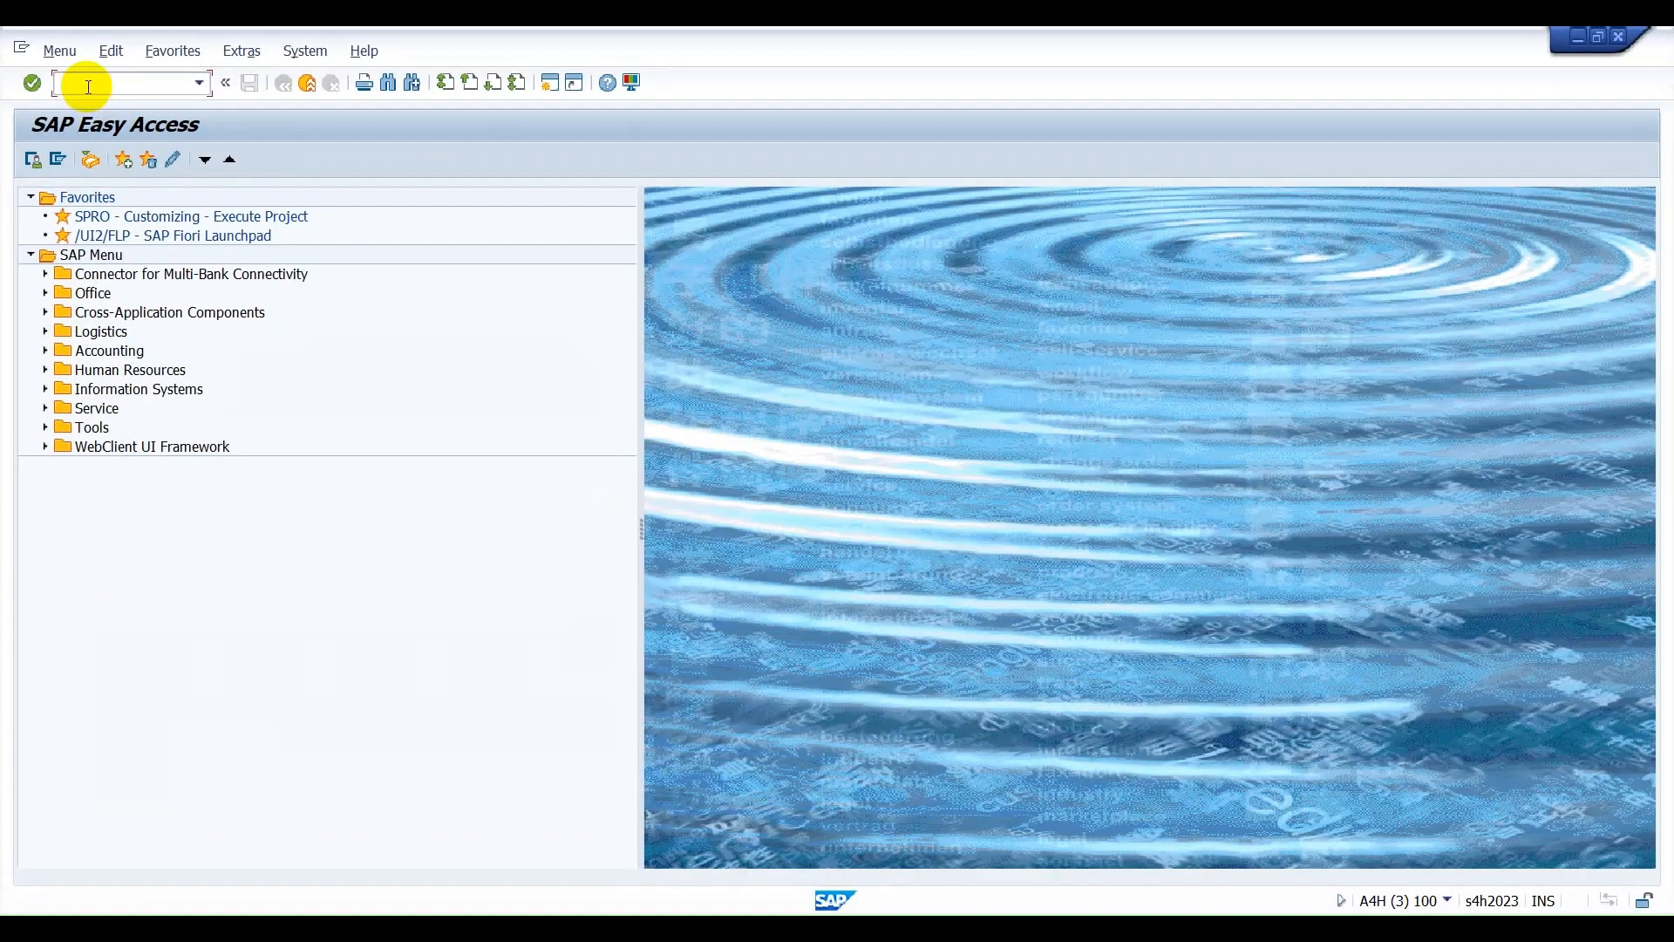
text(/N/SCWM)
click(88, 84)
text(/LS01)
key(Return)
Start a new storage bin named GR-ZONE in warehouse ASWH.
click(177, 197)
click(223, 224)
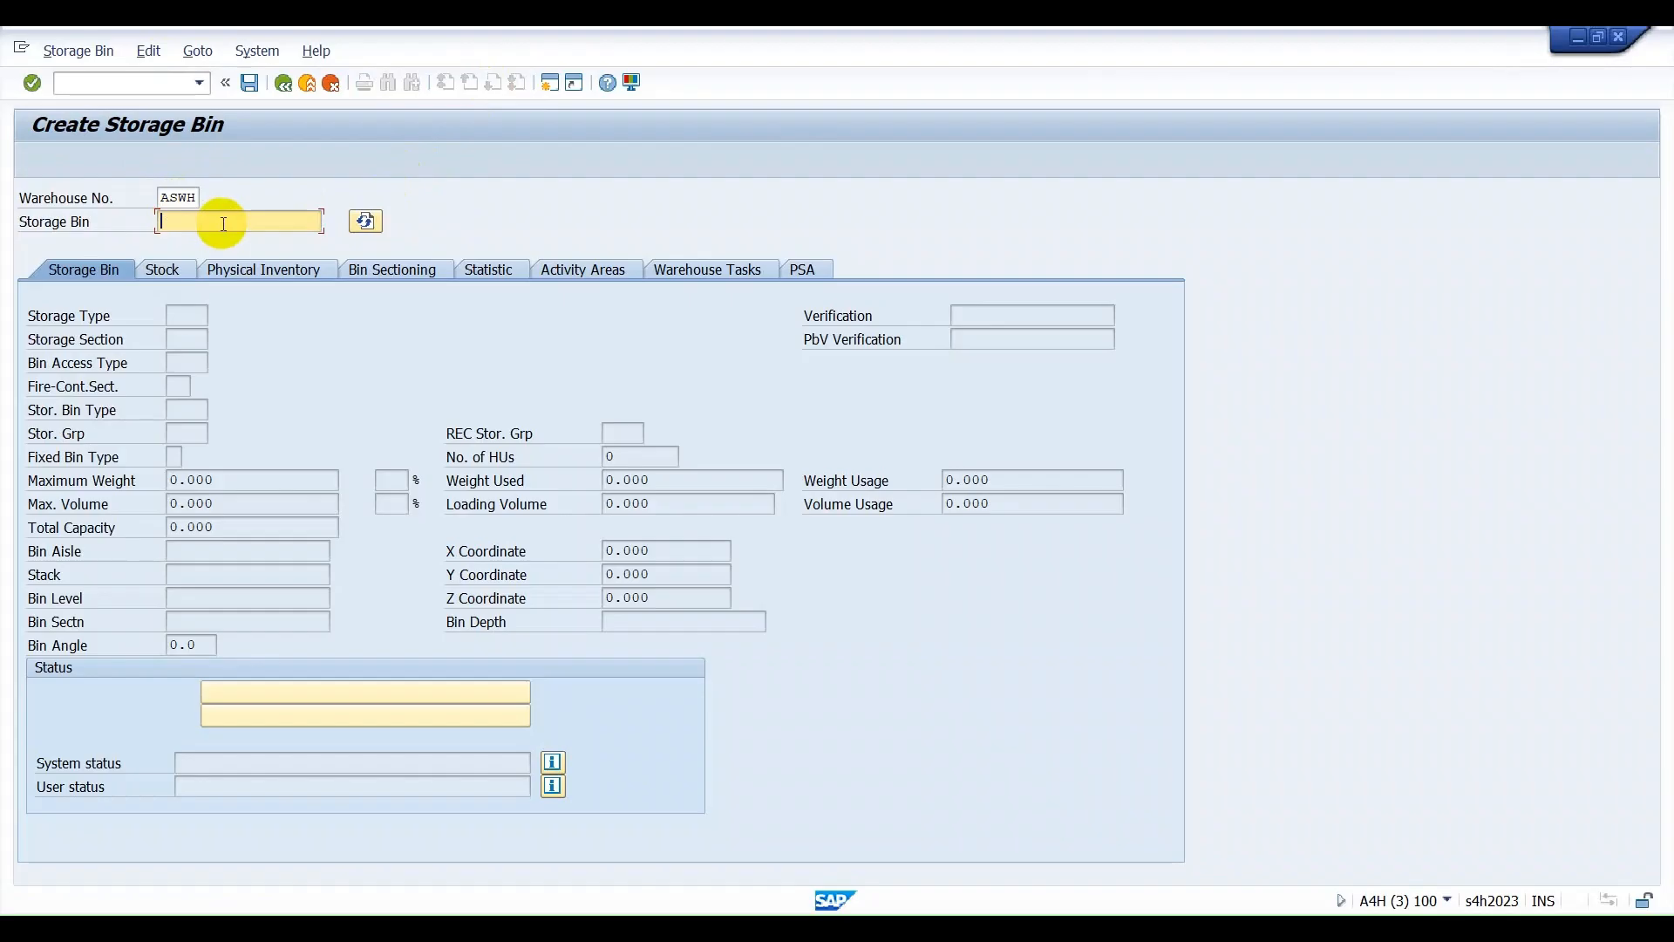
text(GR)
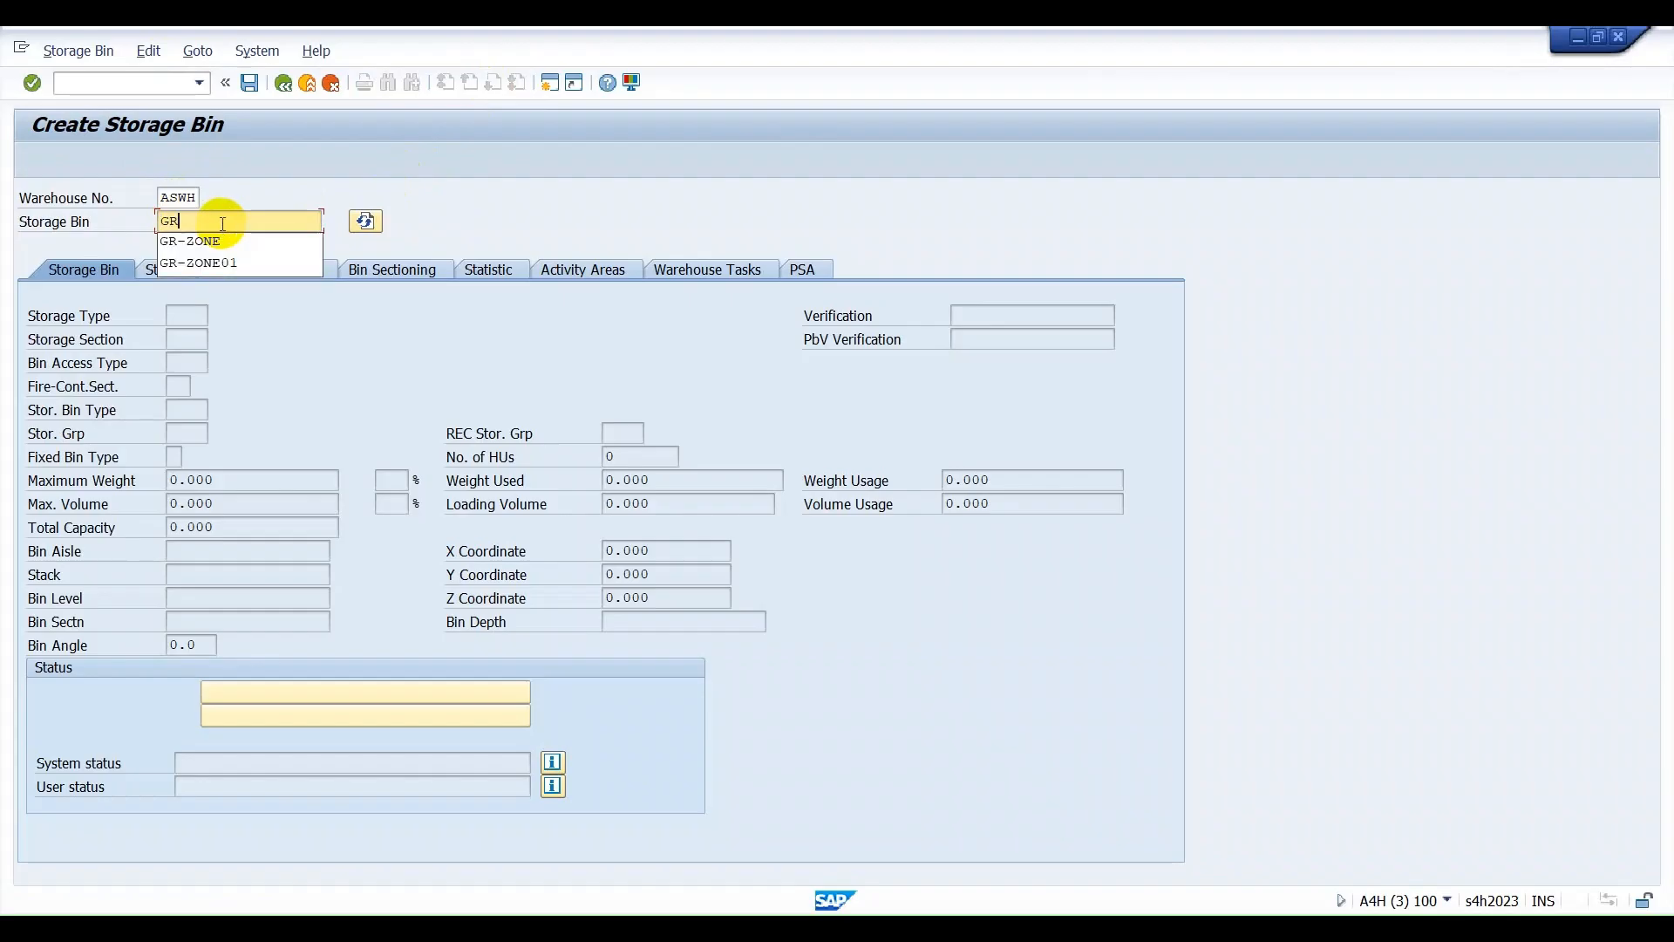
text(-ZONE)
key(Return)
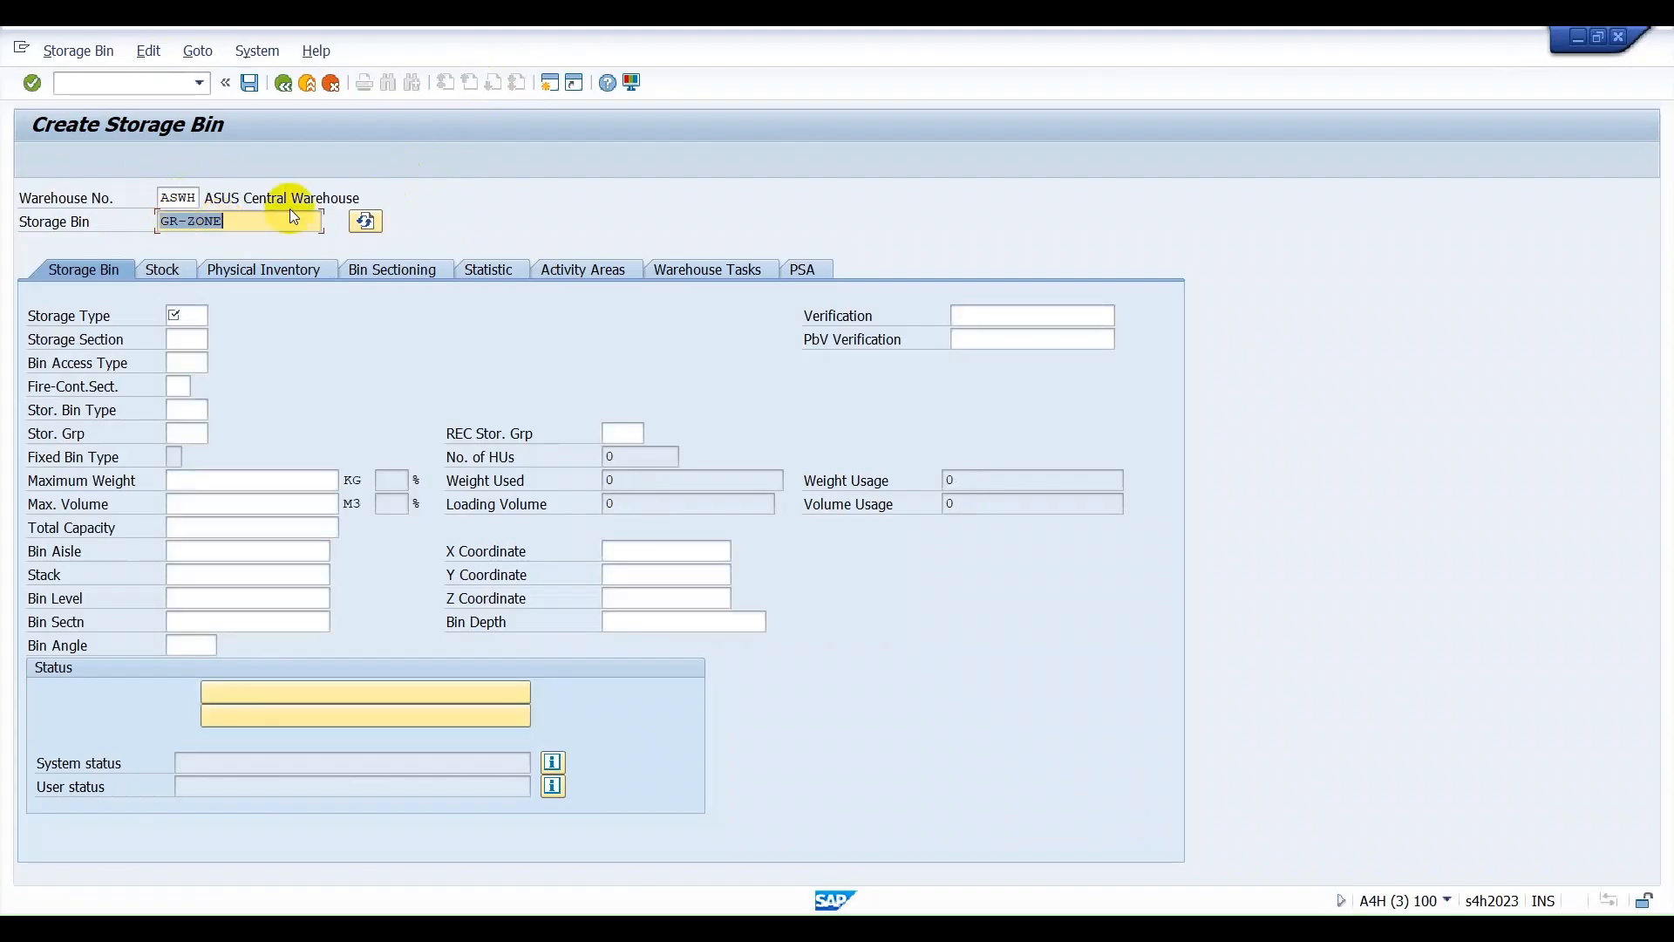
Assign storage type 9010 to the GR-ZONE bin.
click(177, 315)
text(9010)
key(Tab)
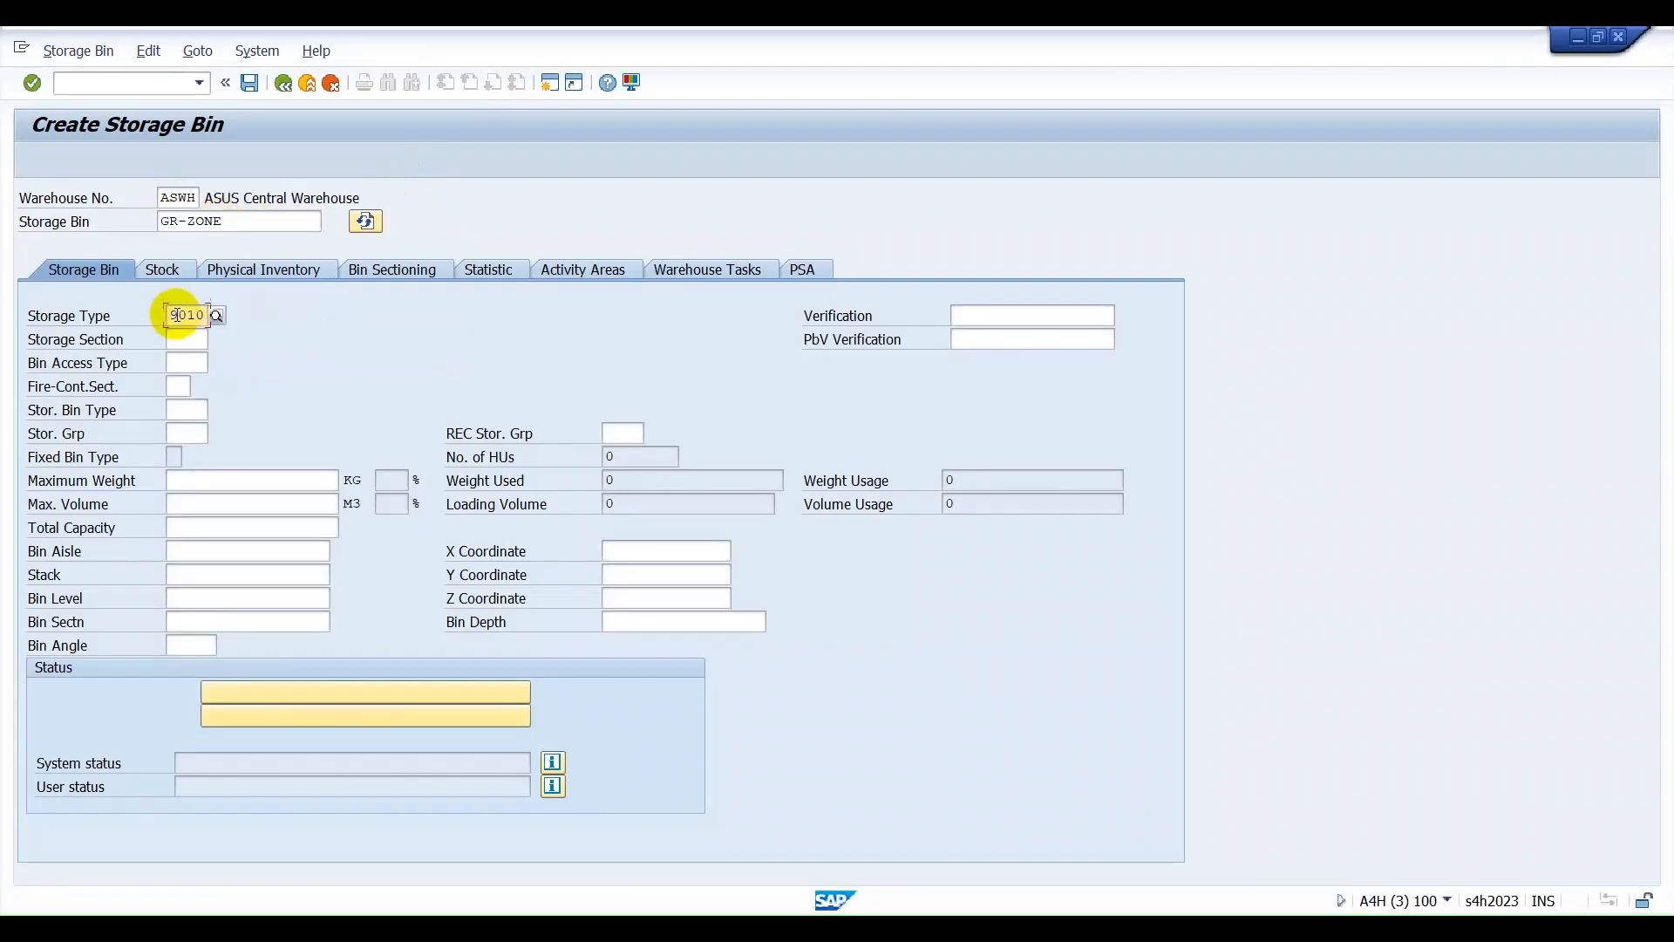
Assign storage section 0001 to the GR-ZONE bin and save the new storage bin.
key(Down)
key(Down)
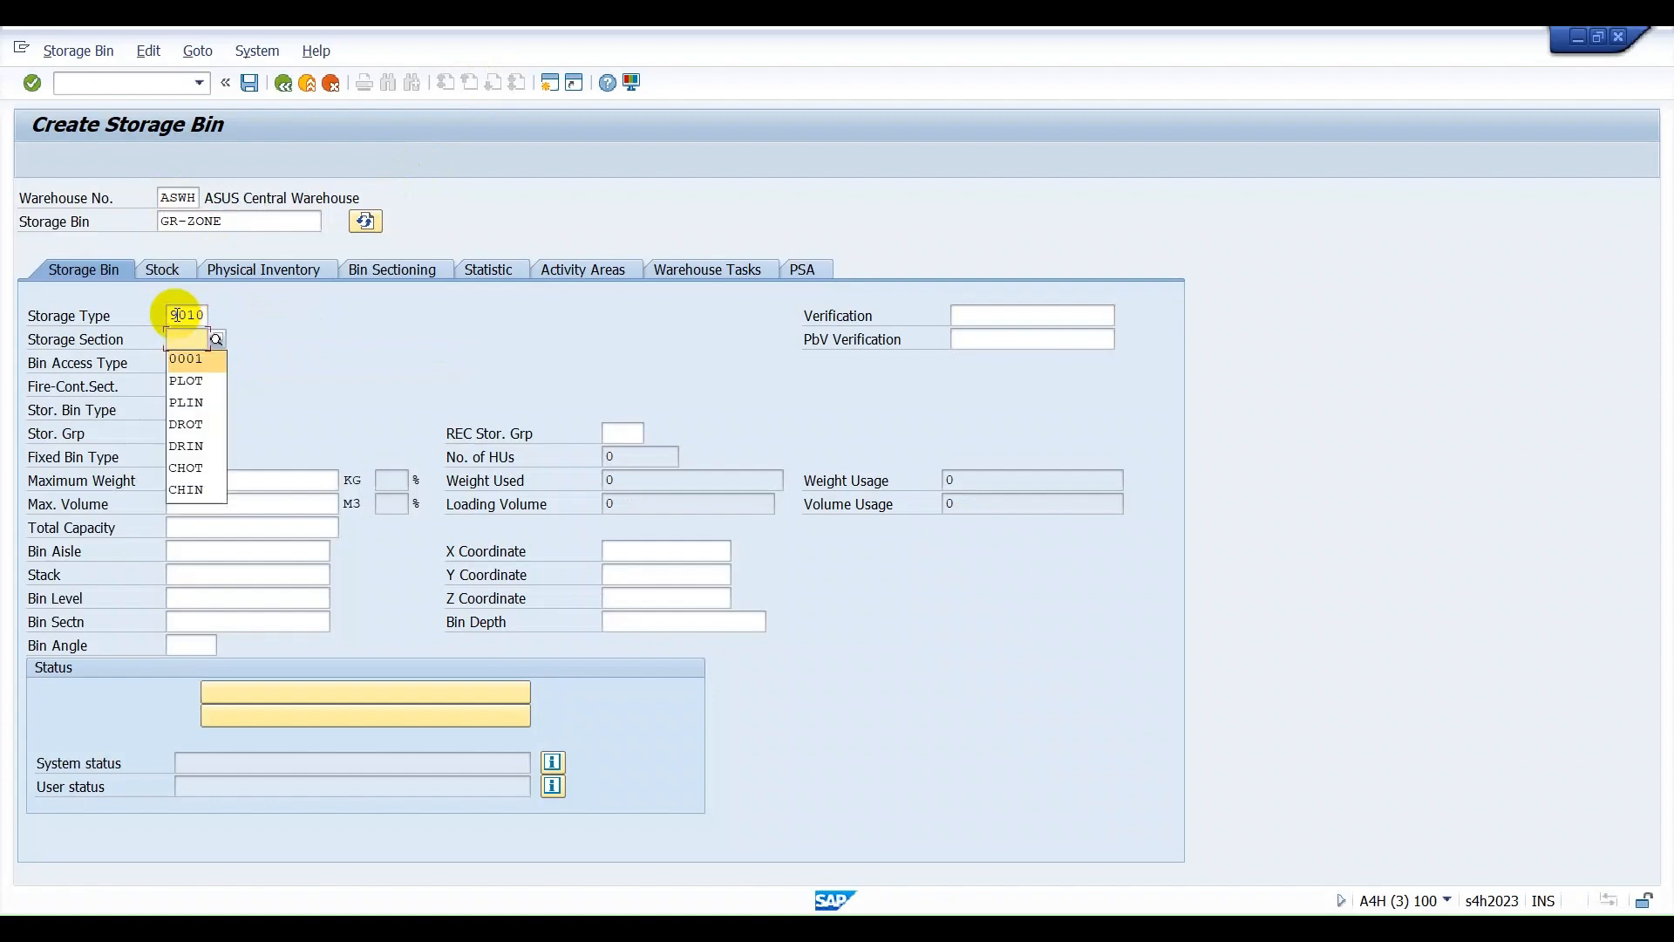
key(Return)
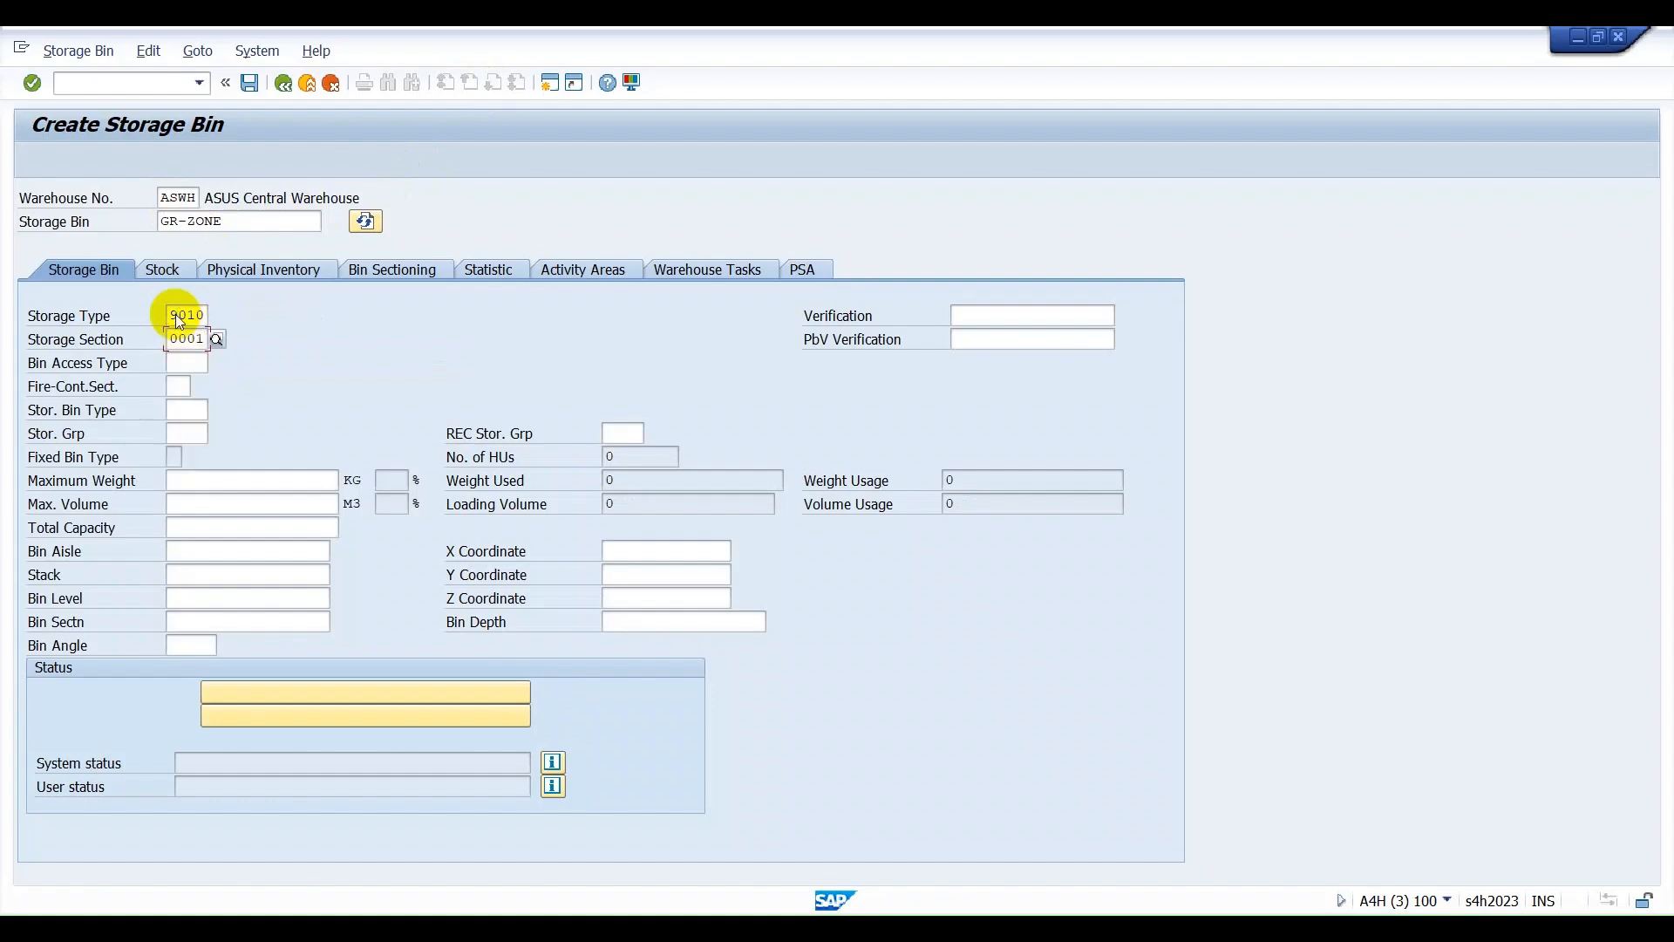
key(Return)
click(248, 84)
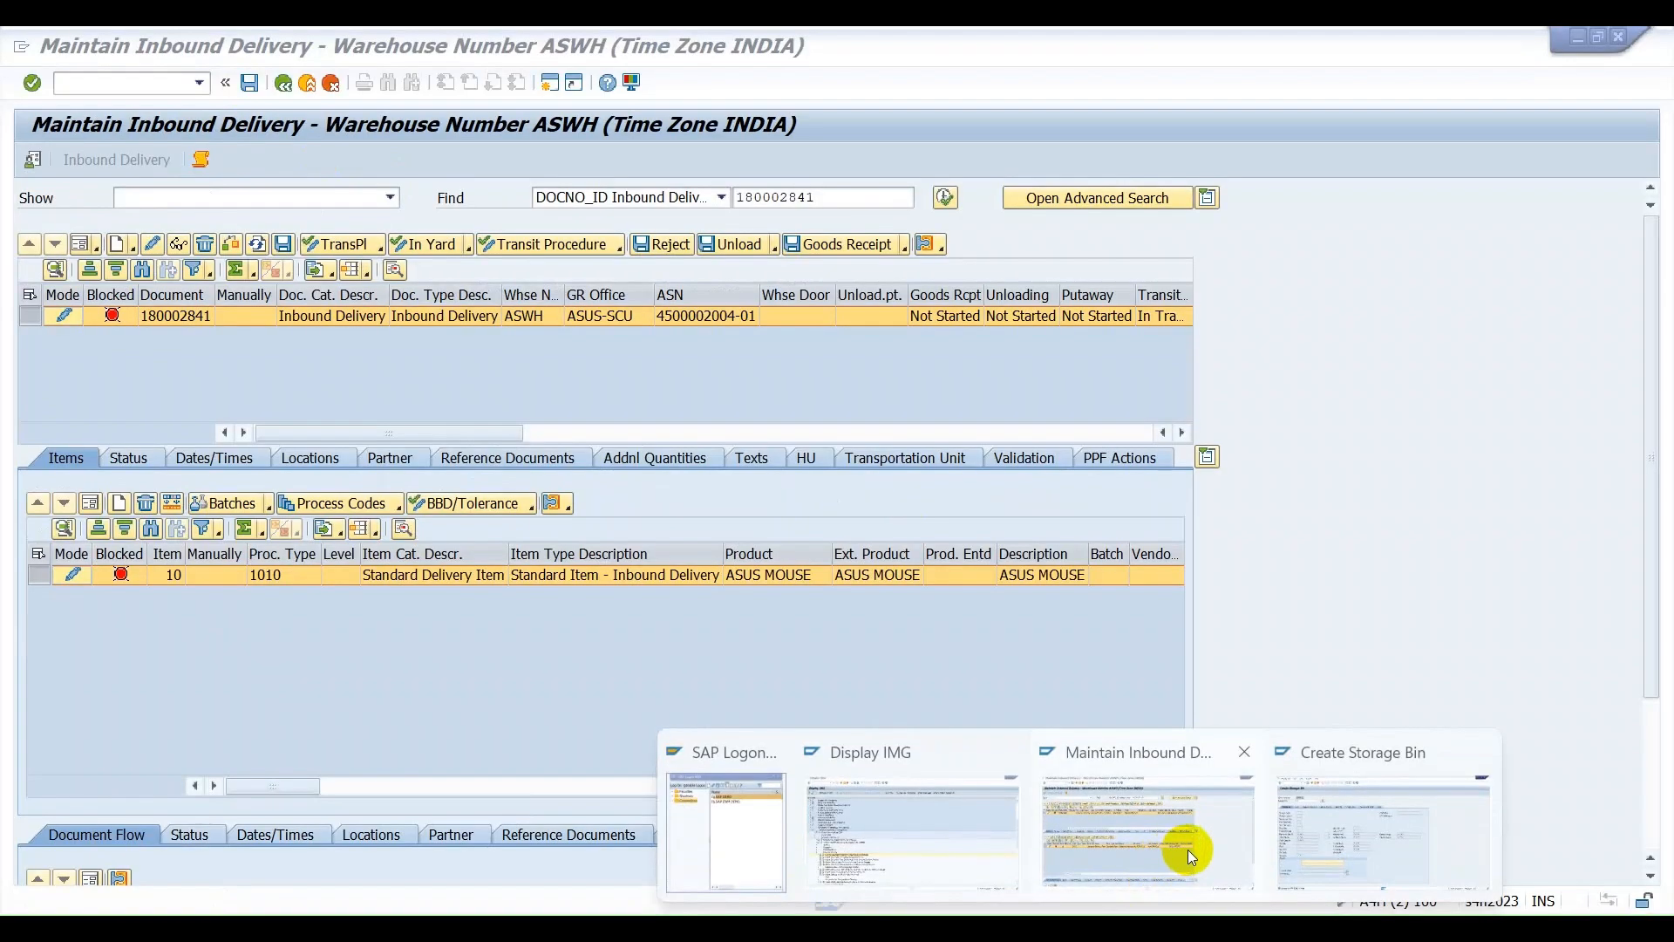
Switch to the Maintain Inbound Delivery session, run the check on the blocked ASUS MOUSE delivery and reload the document.
click(1187, 849)
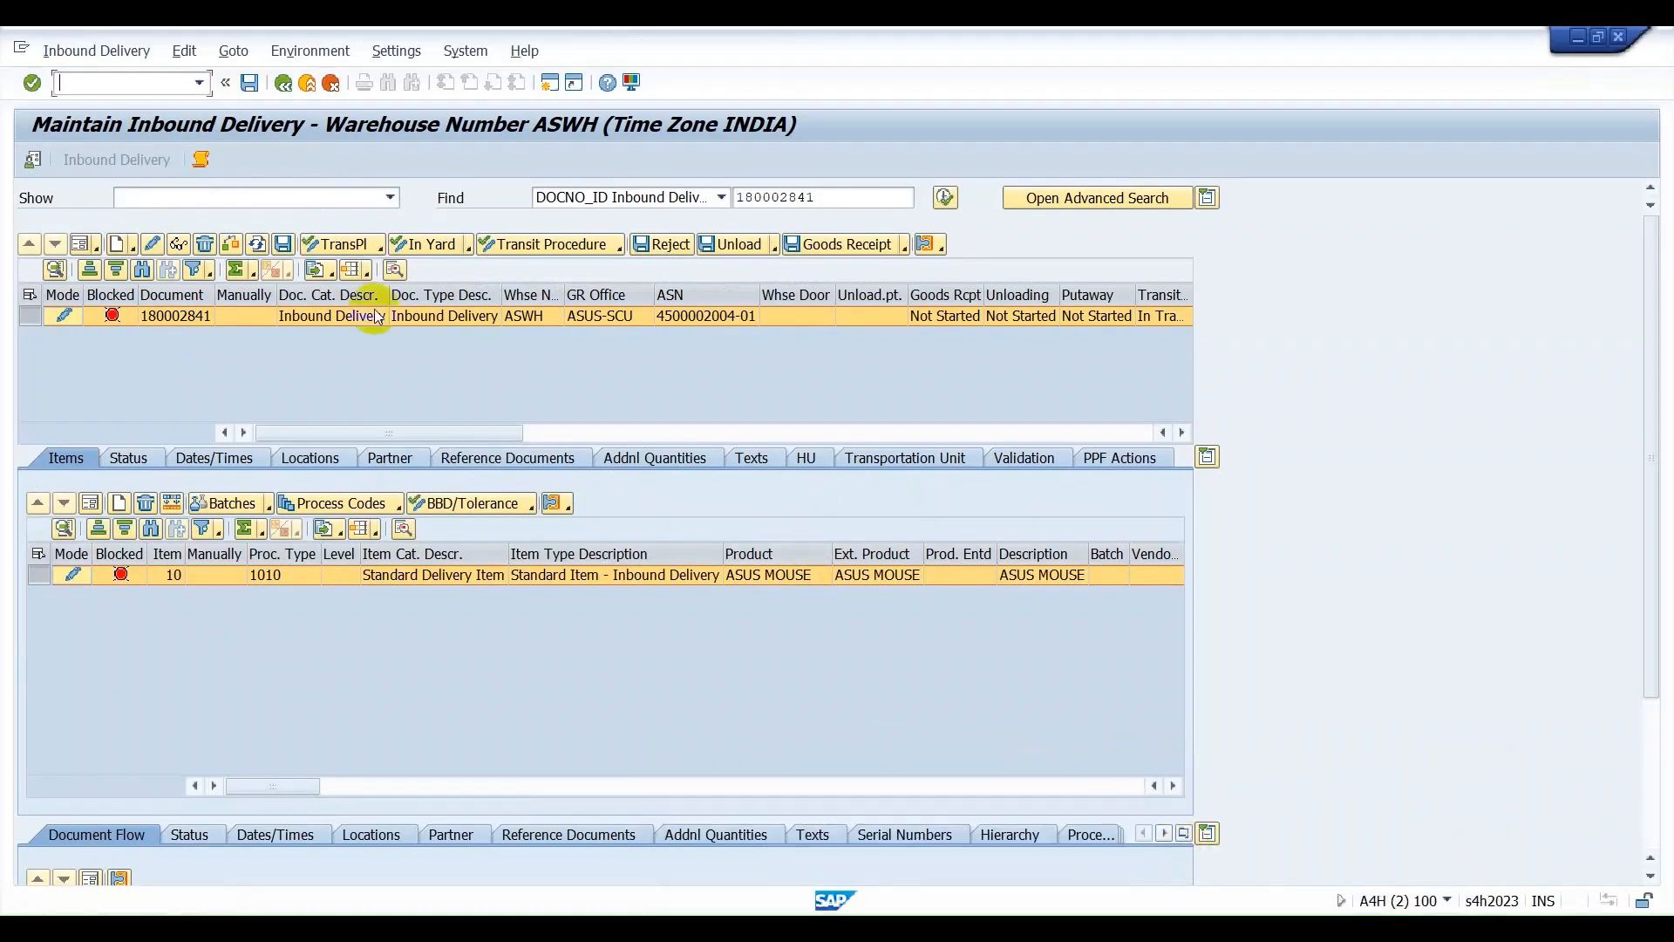
click(234, 245)
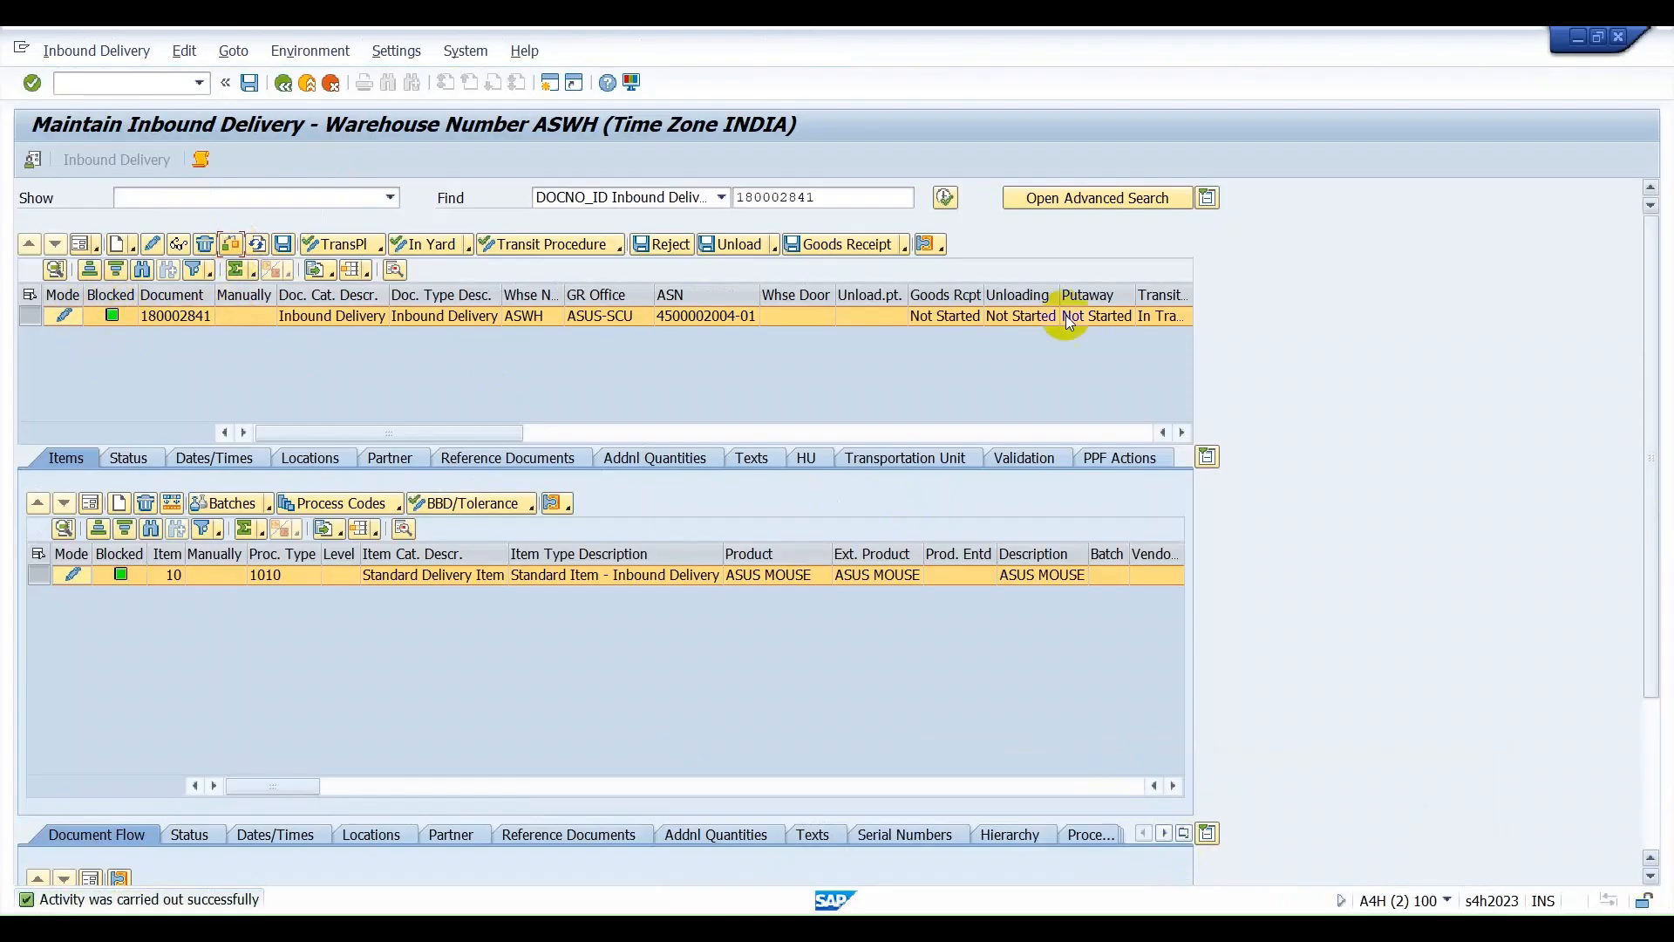
click(260, 245)
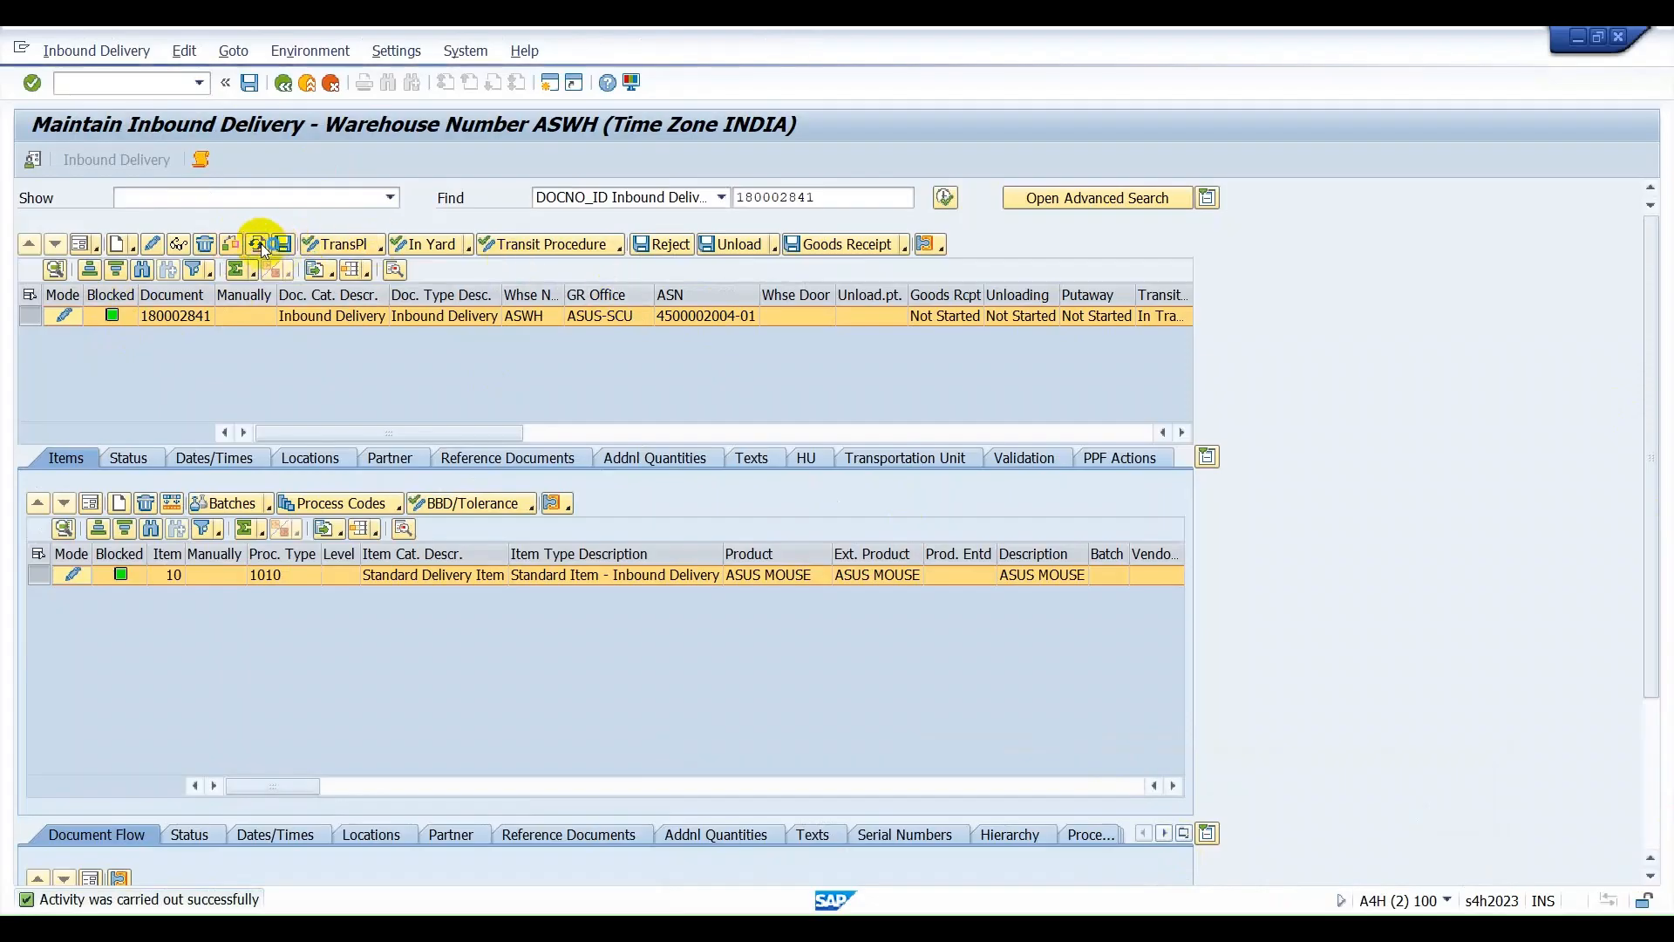
click(449, 442)
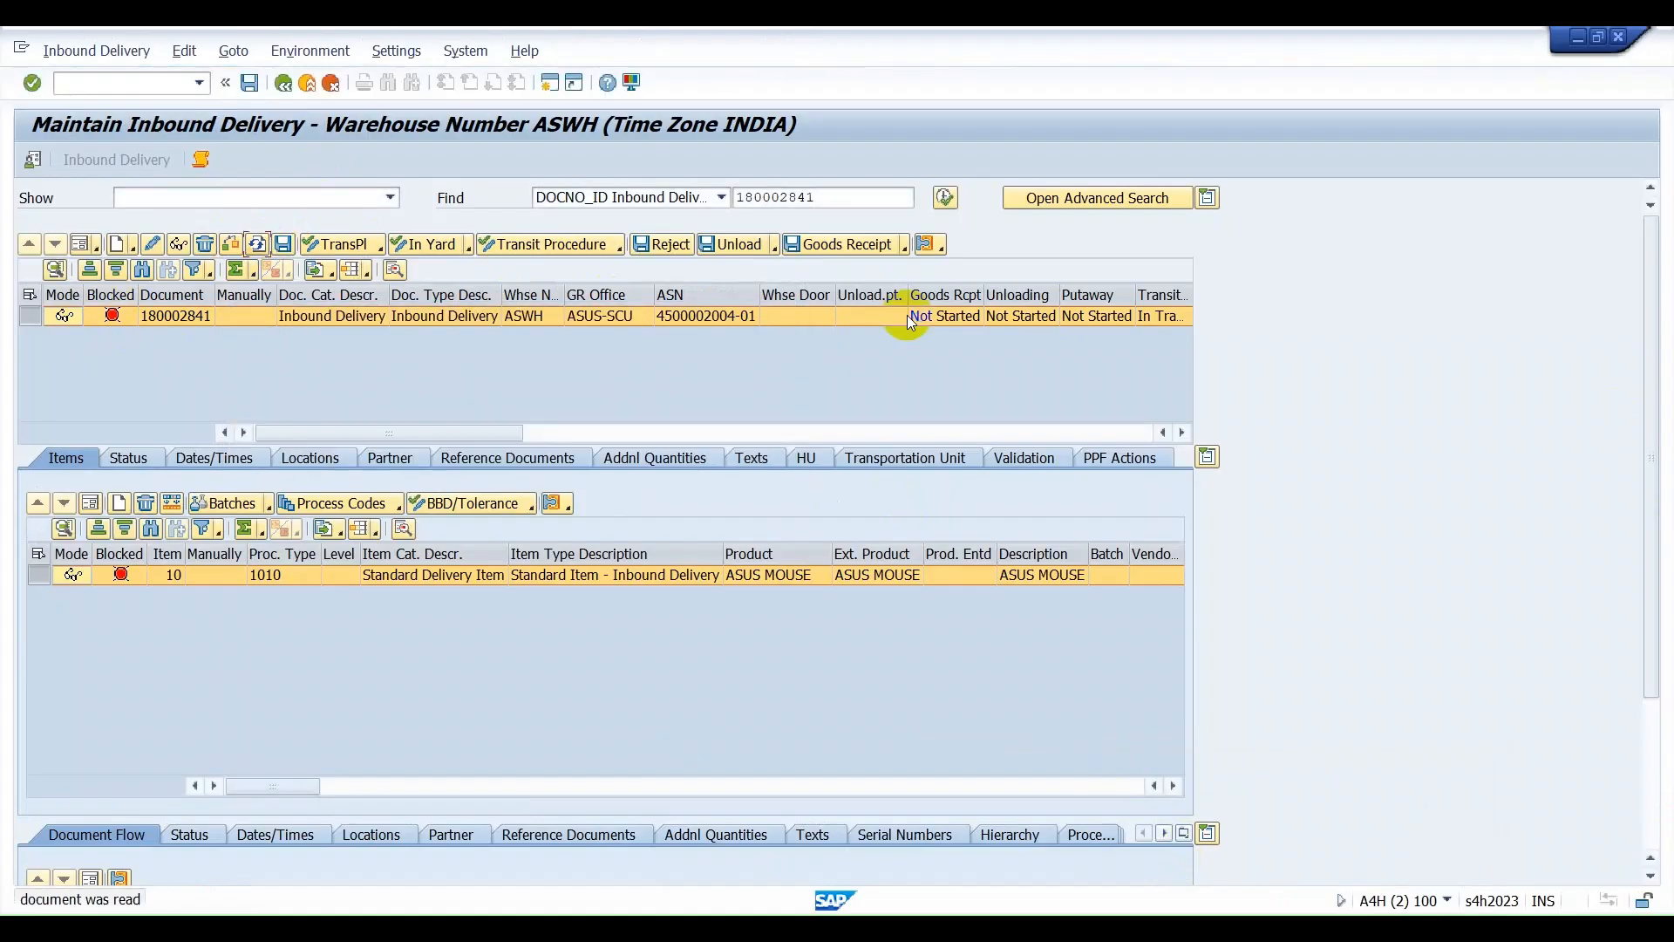
Try to unload the ASUS MOUSE inbound delivery, then post its goods receipt, closing the message logs.
click(774, 248)
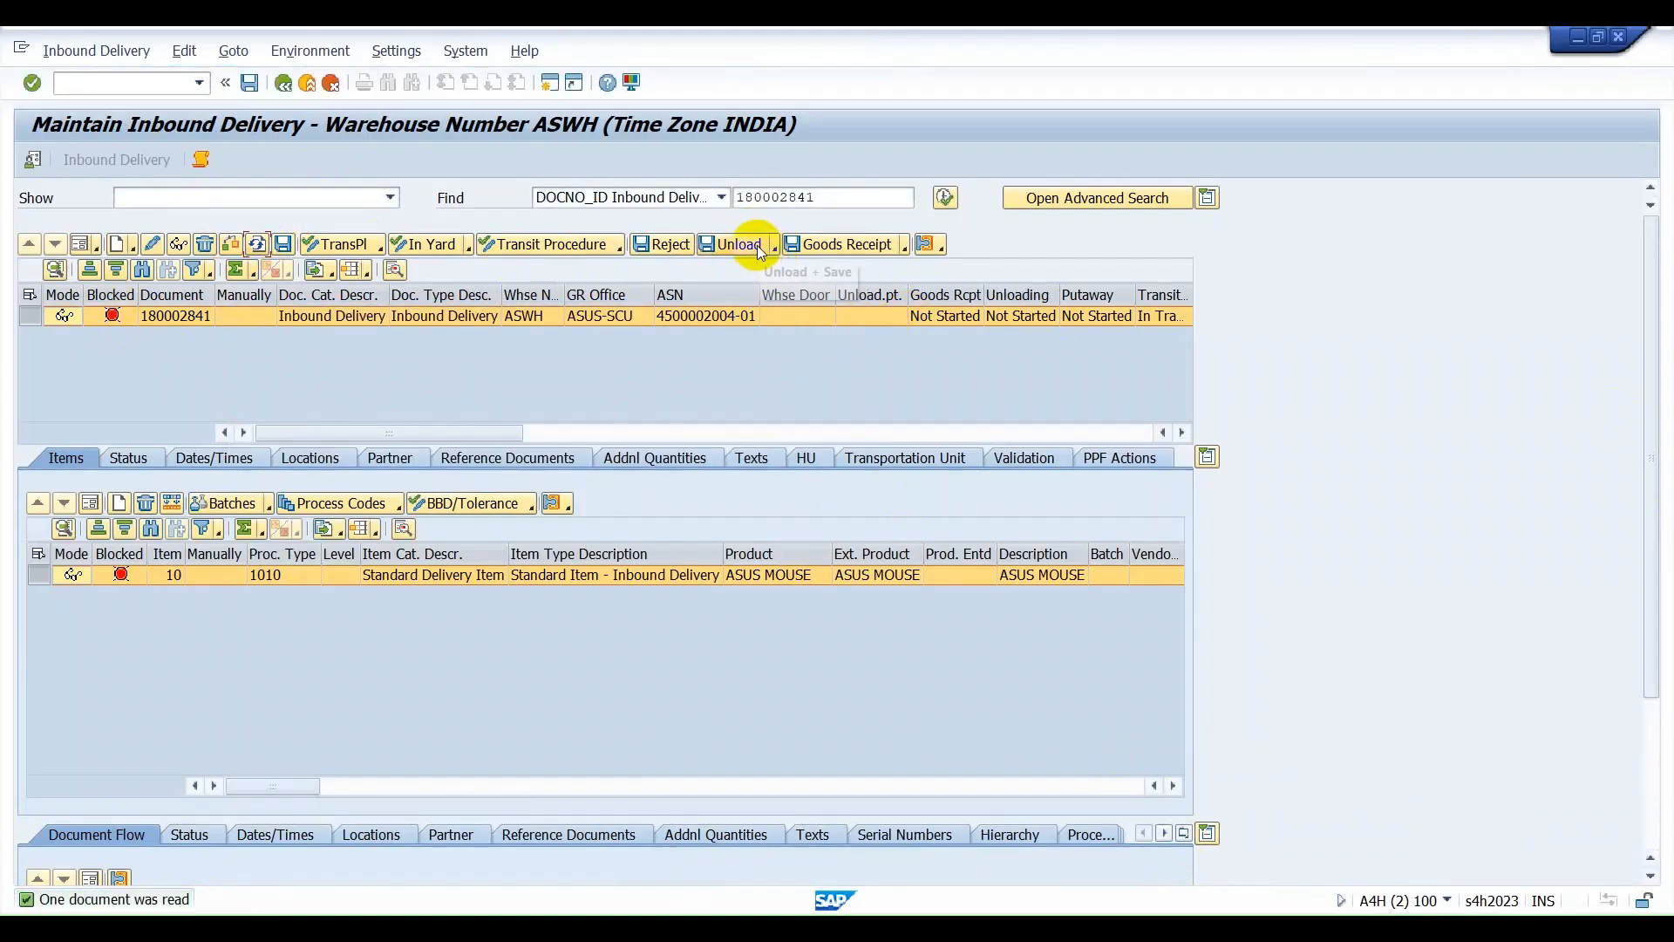
click(747, 250)
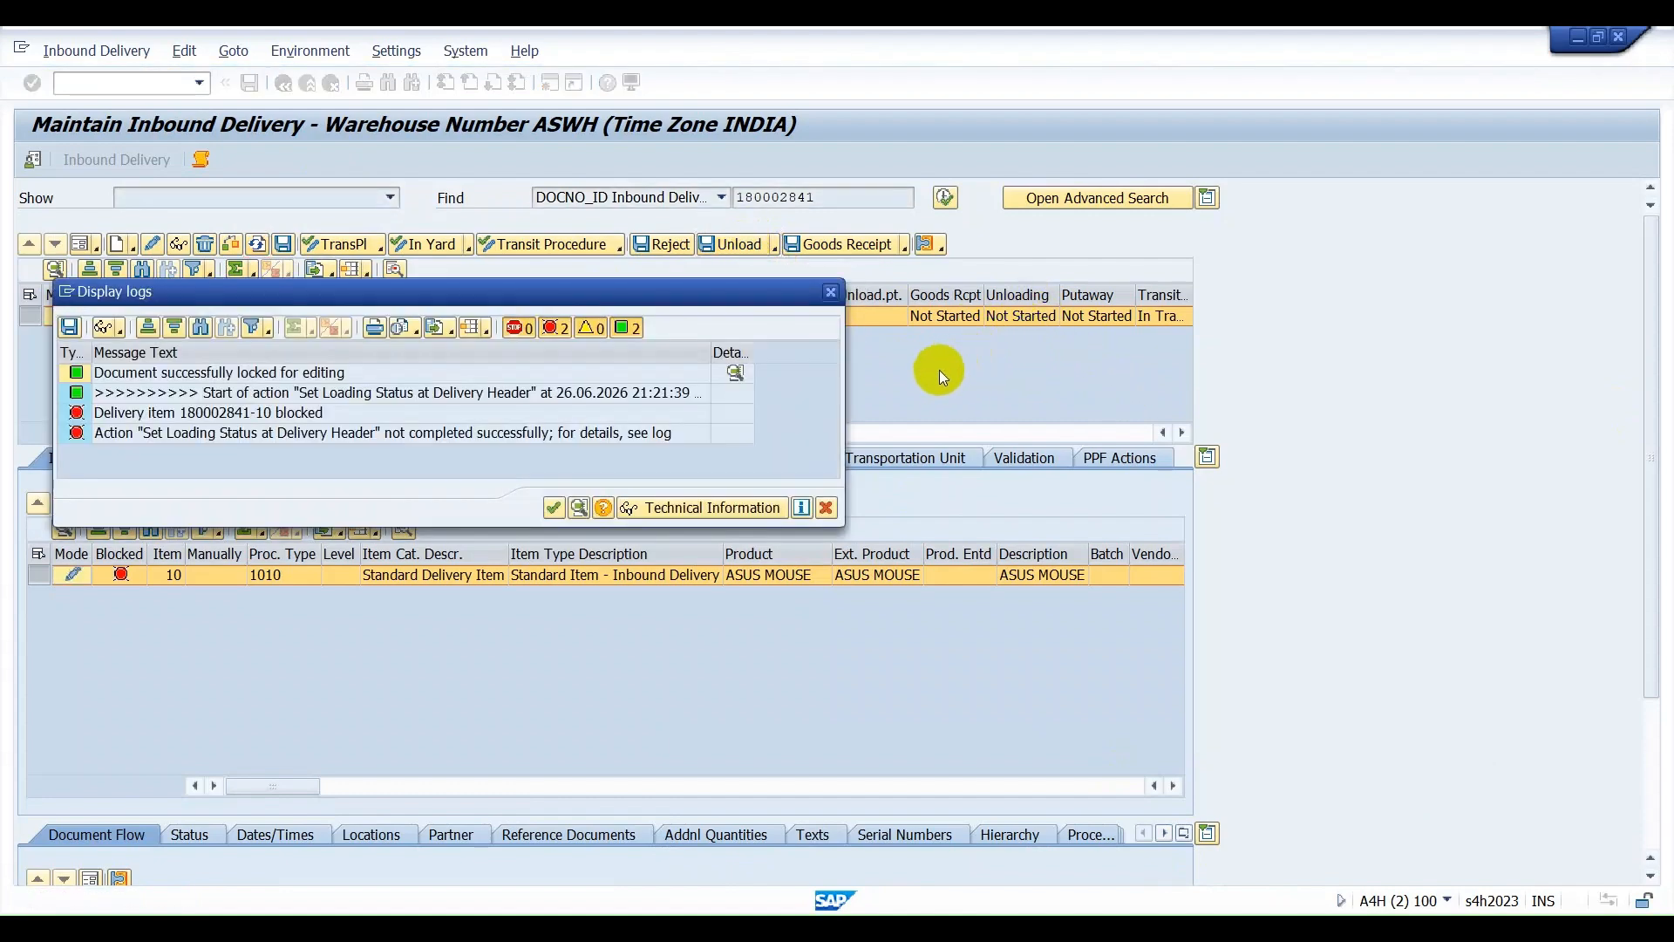
click(825, 294)
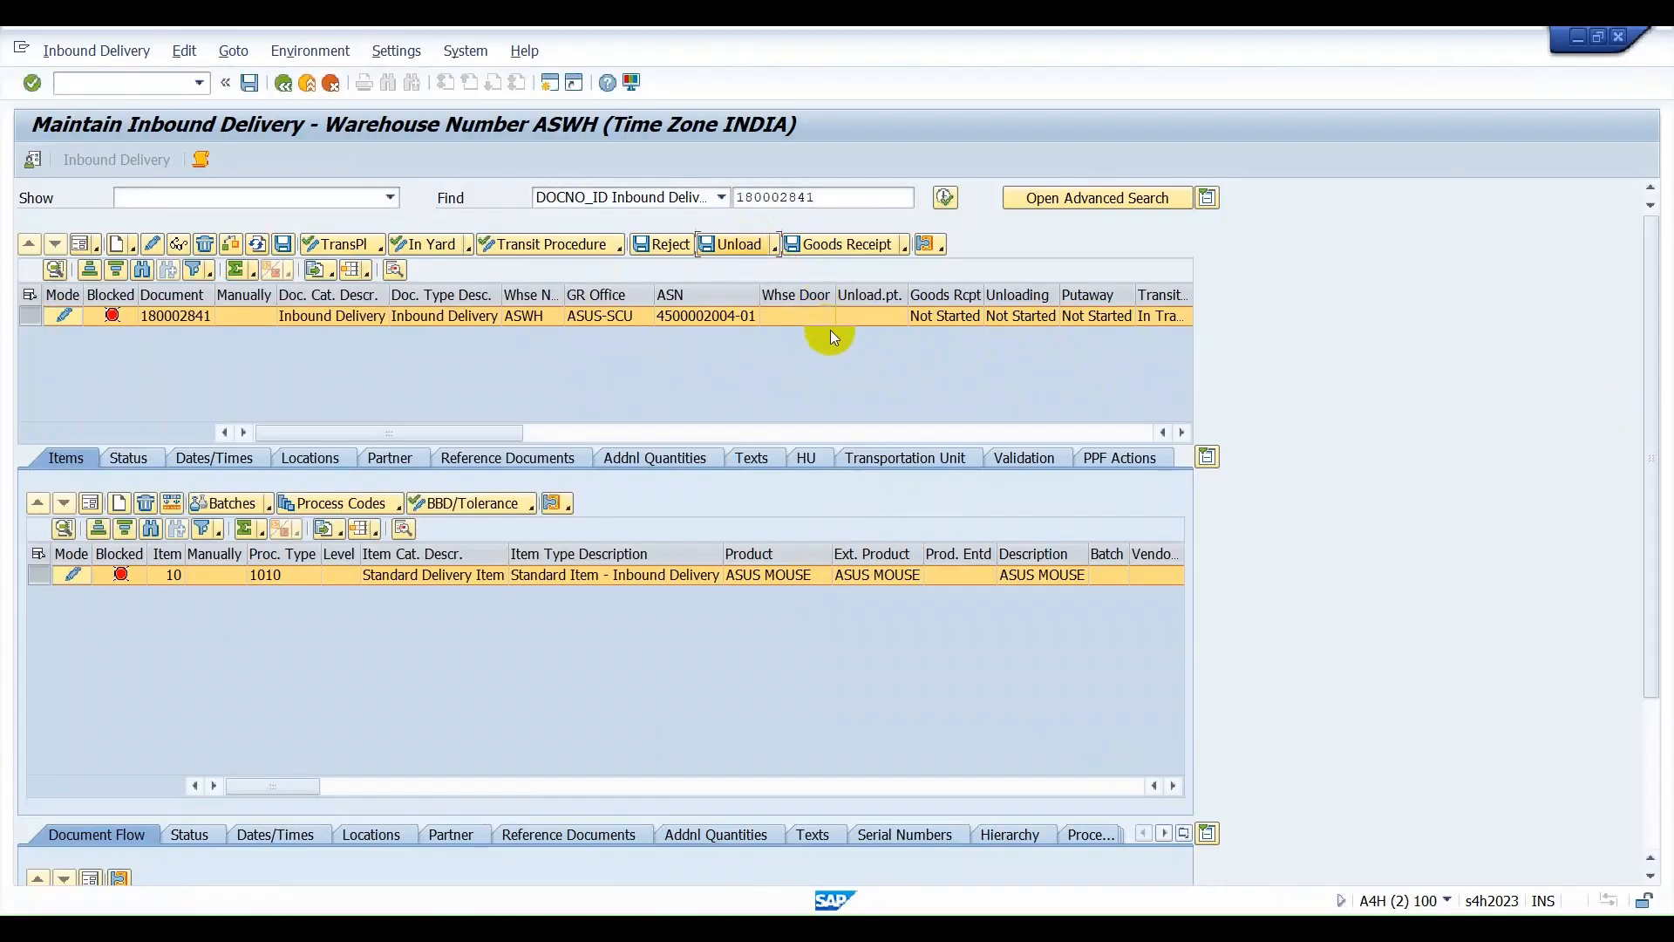
click(844, 246)
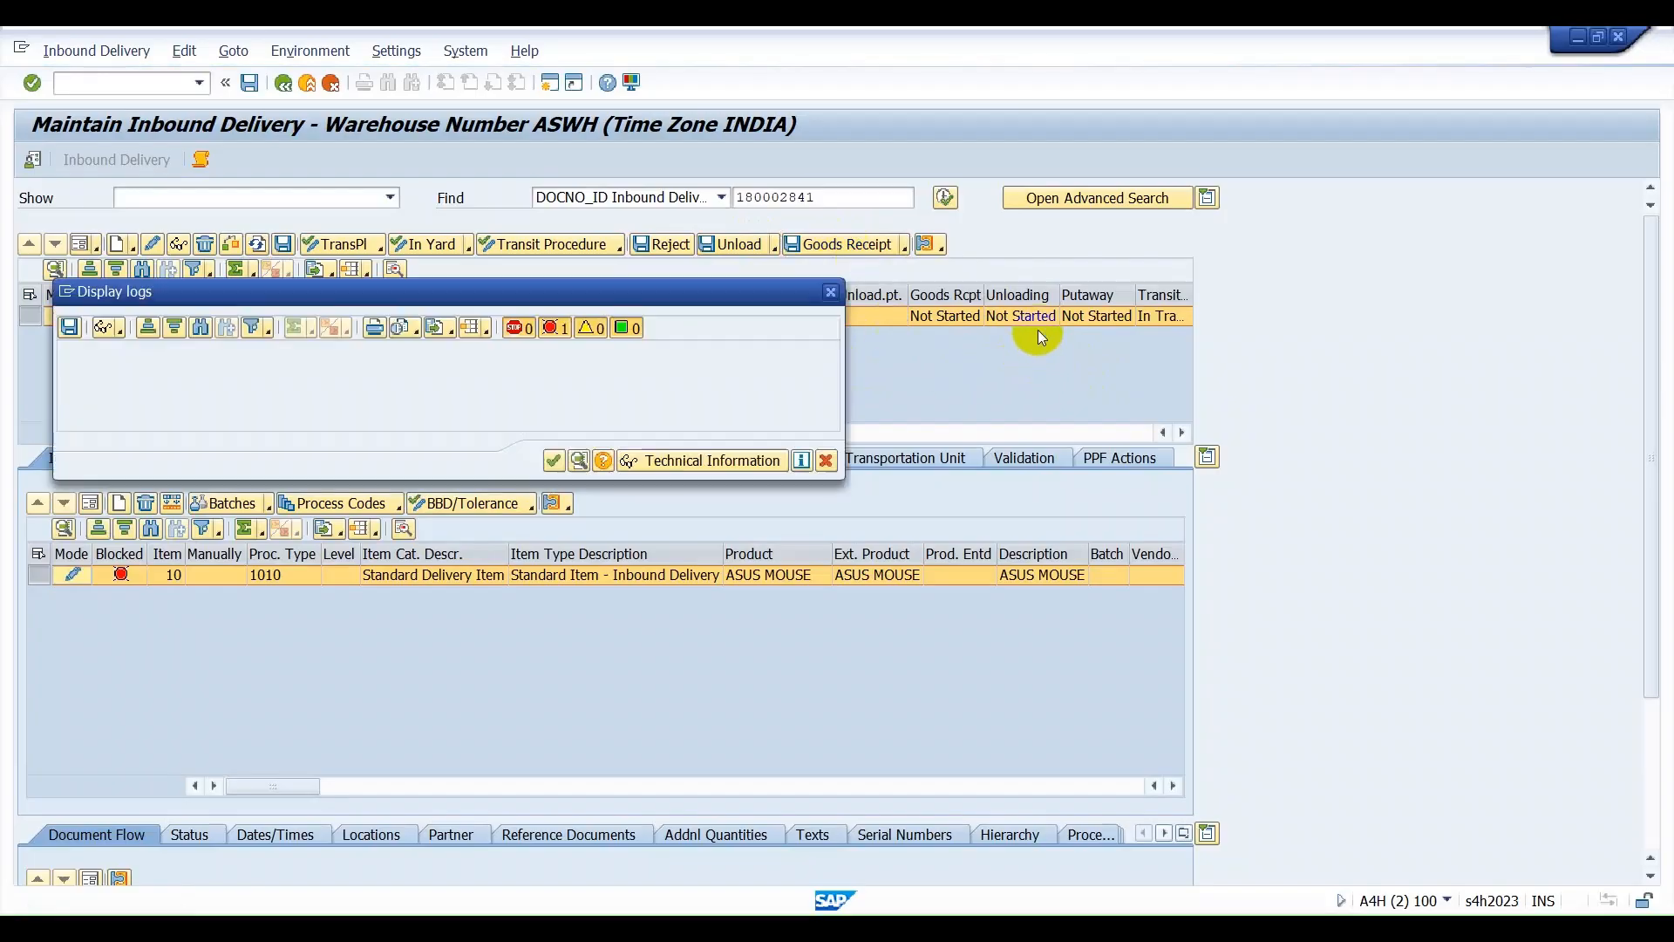
click(549, 461)
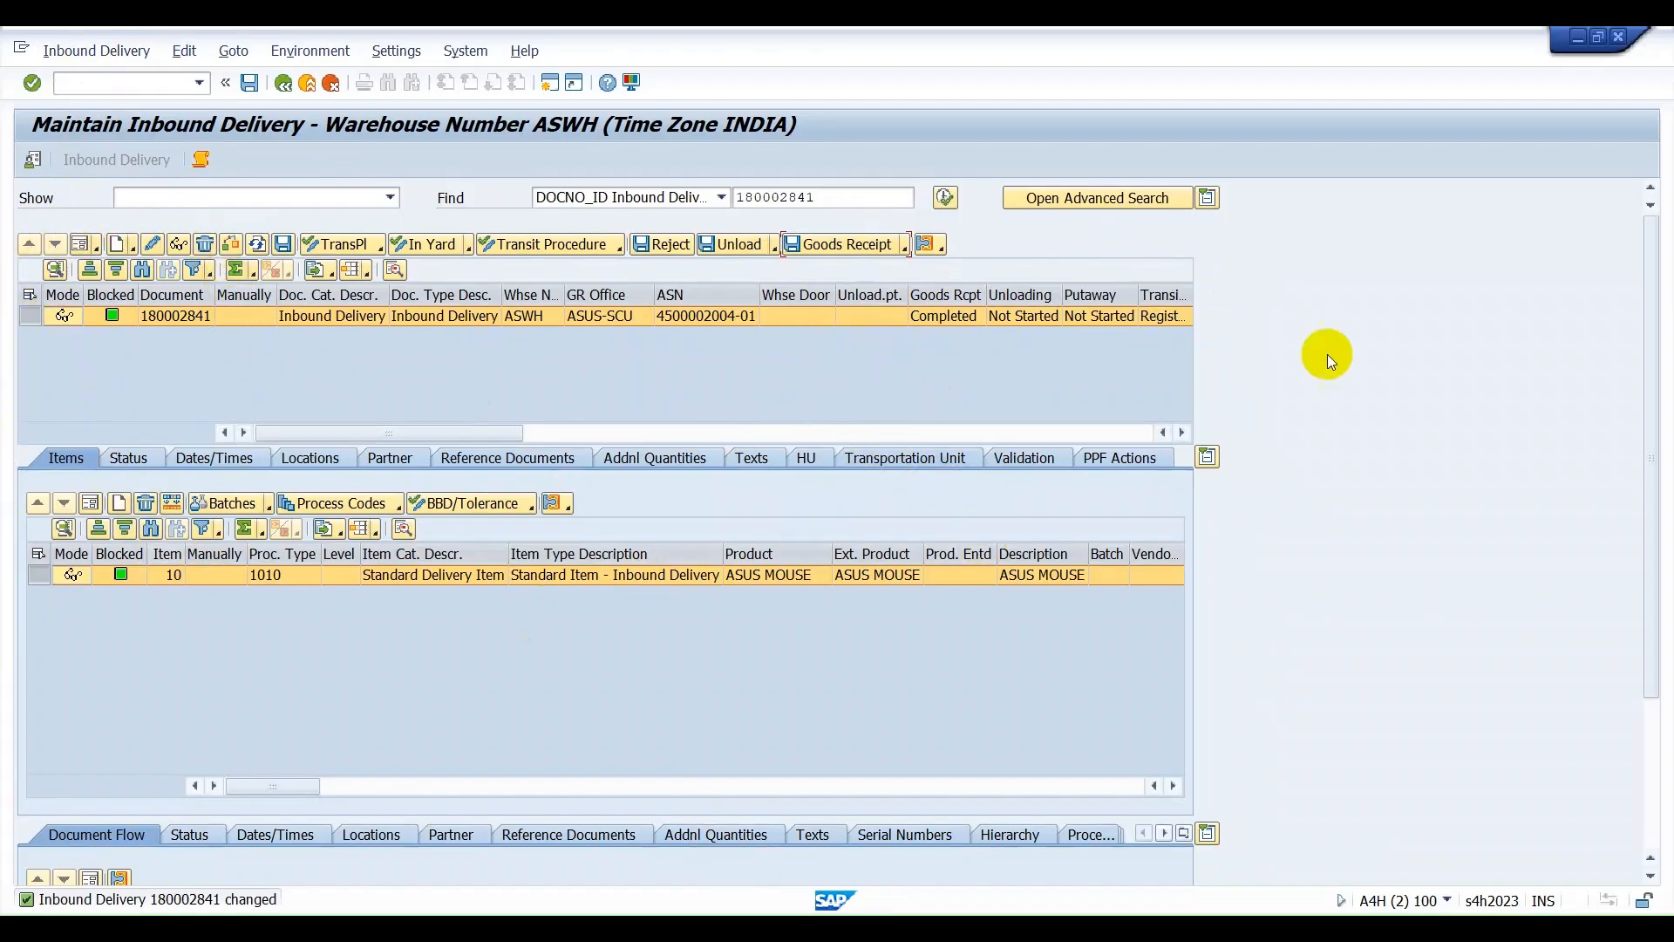
Show the inbound delivery header in form view and examine its document category and document type.
click(81, 246)
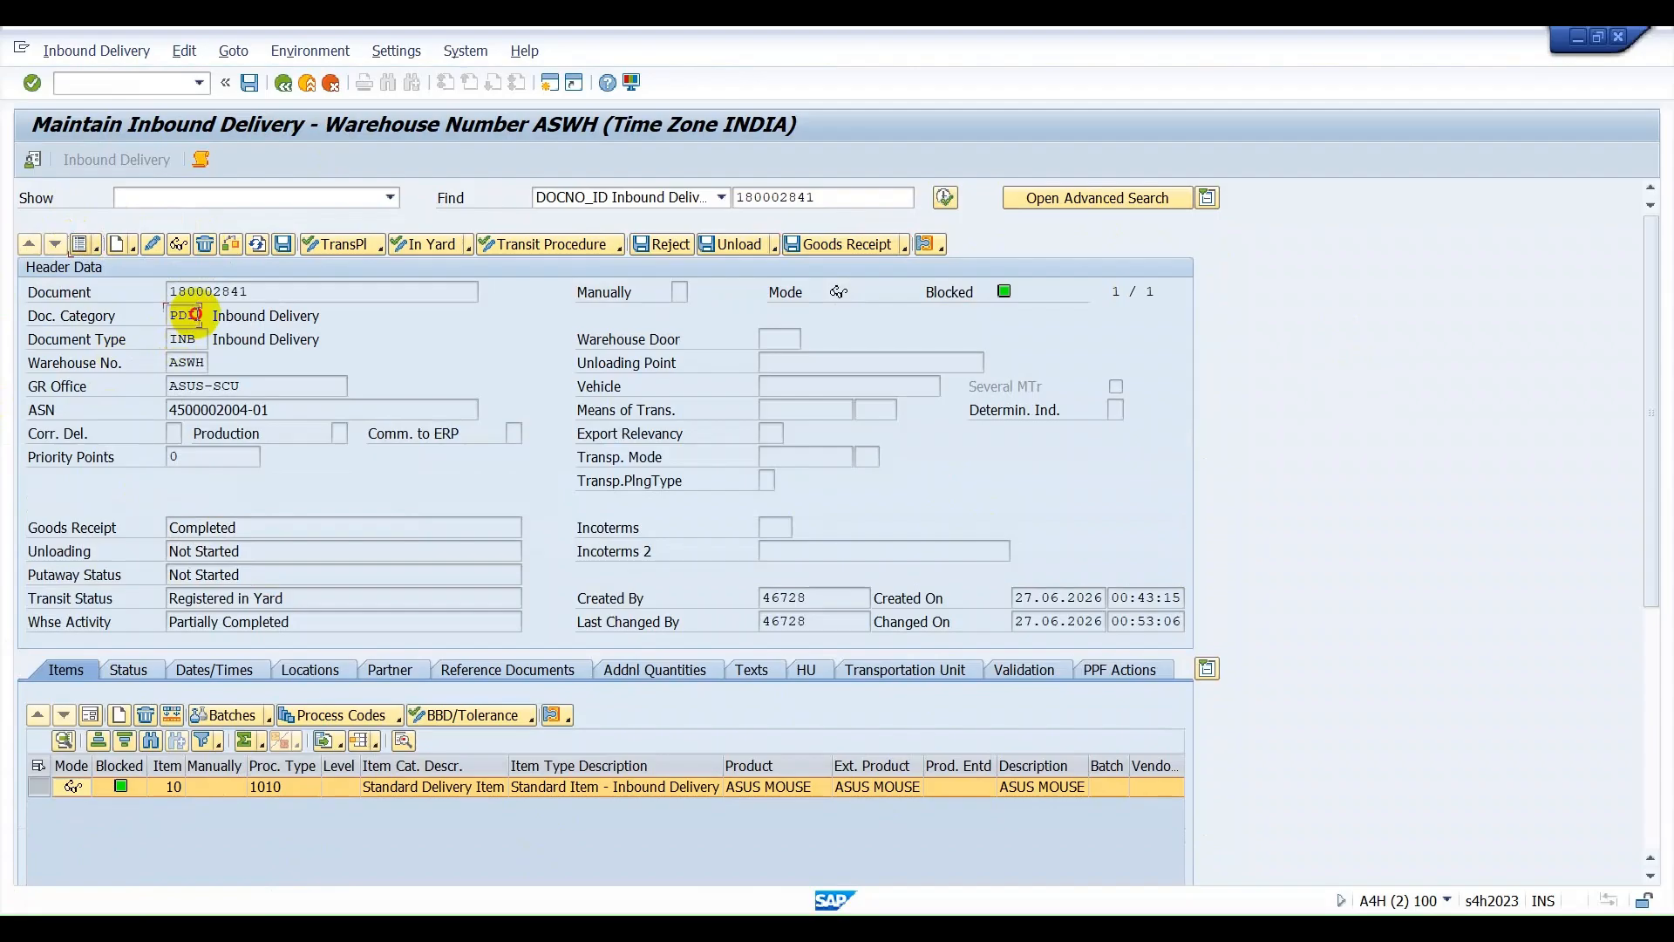
drag(193, 315, 171, 314)
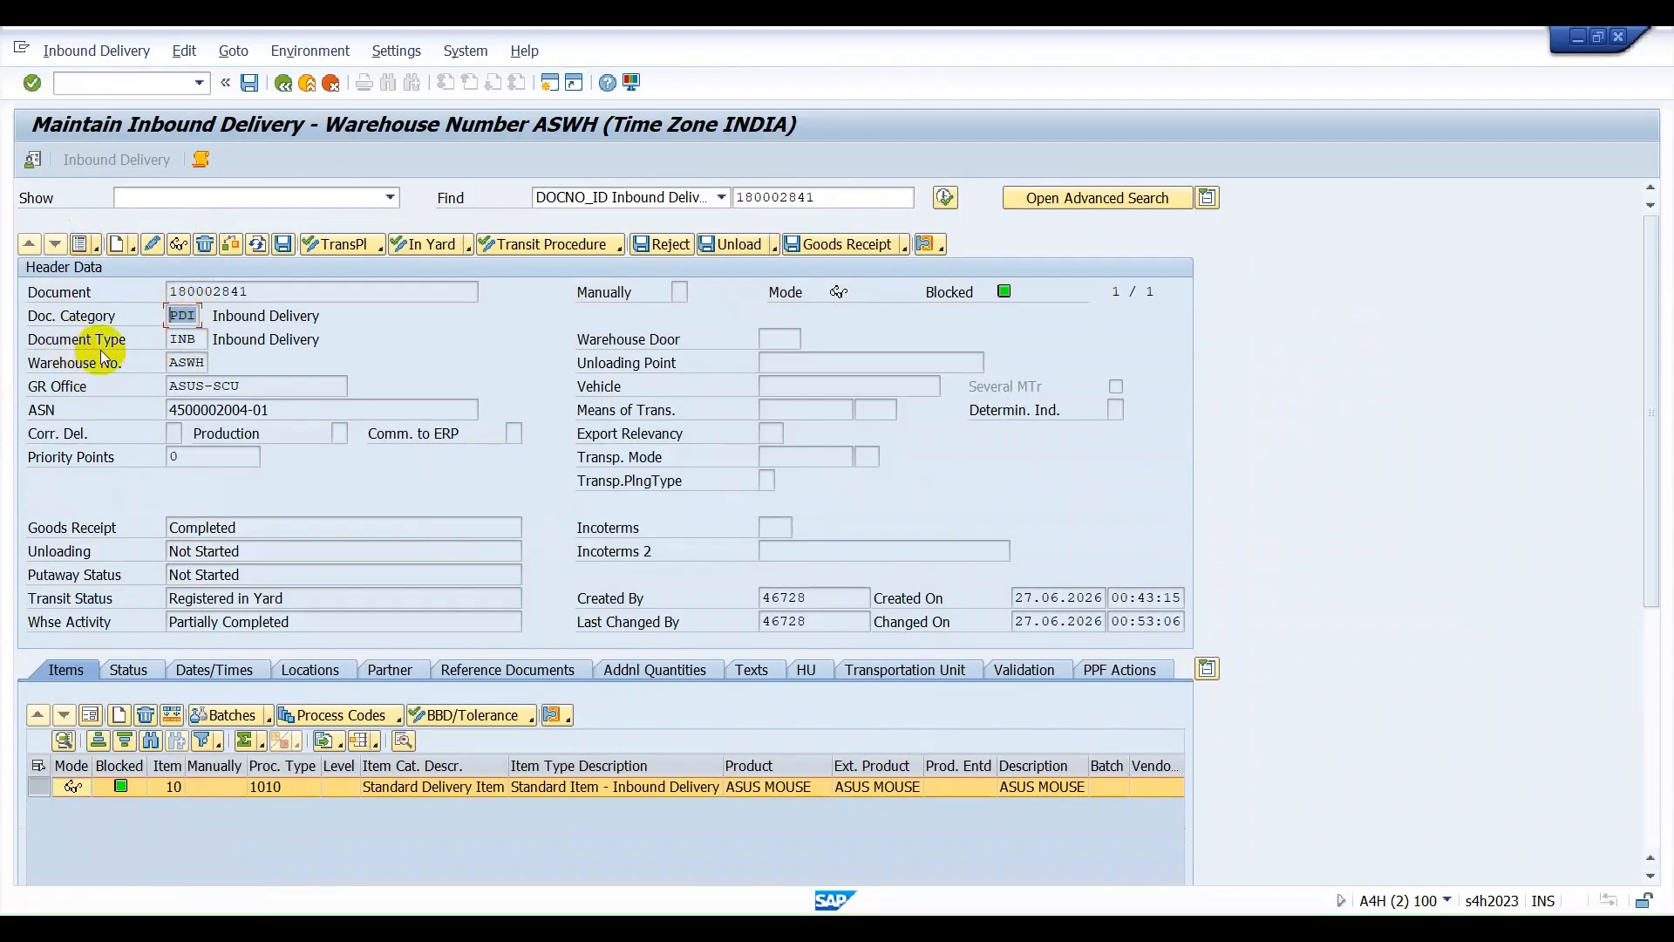
drag(200, 338, 148, 338)
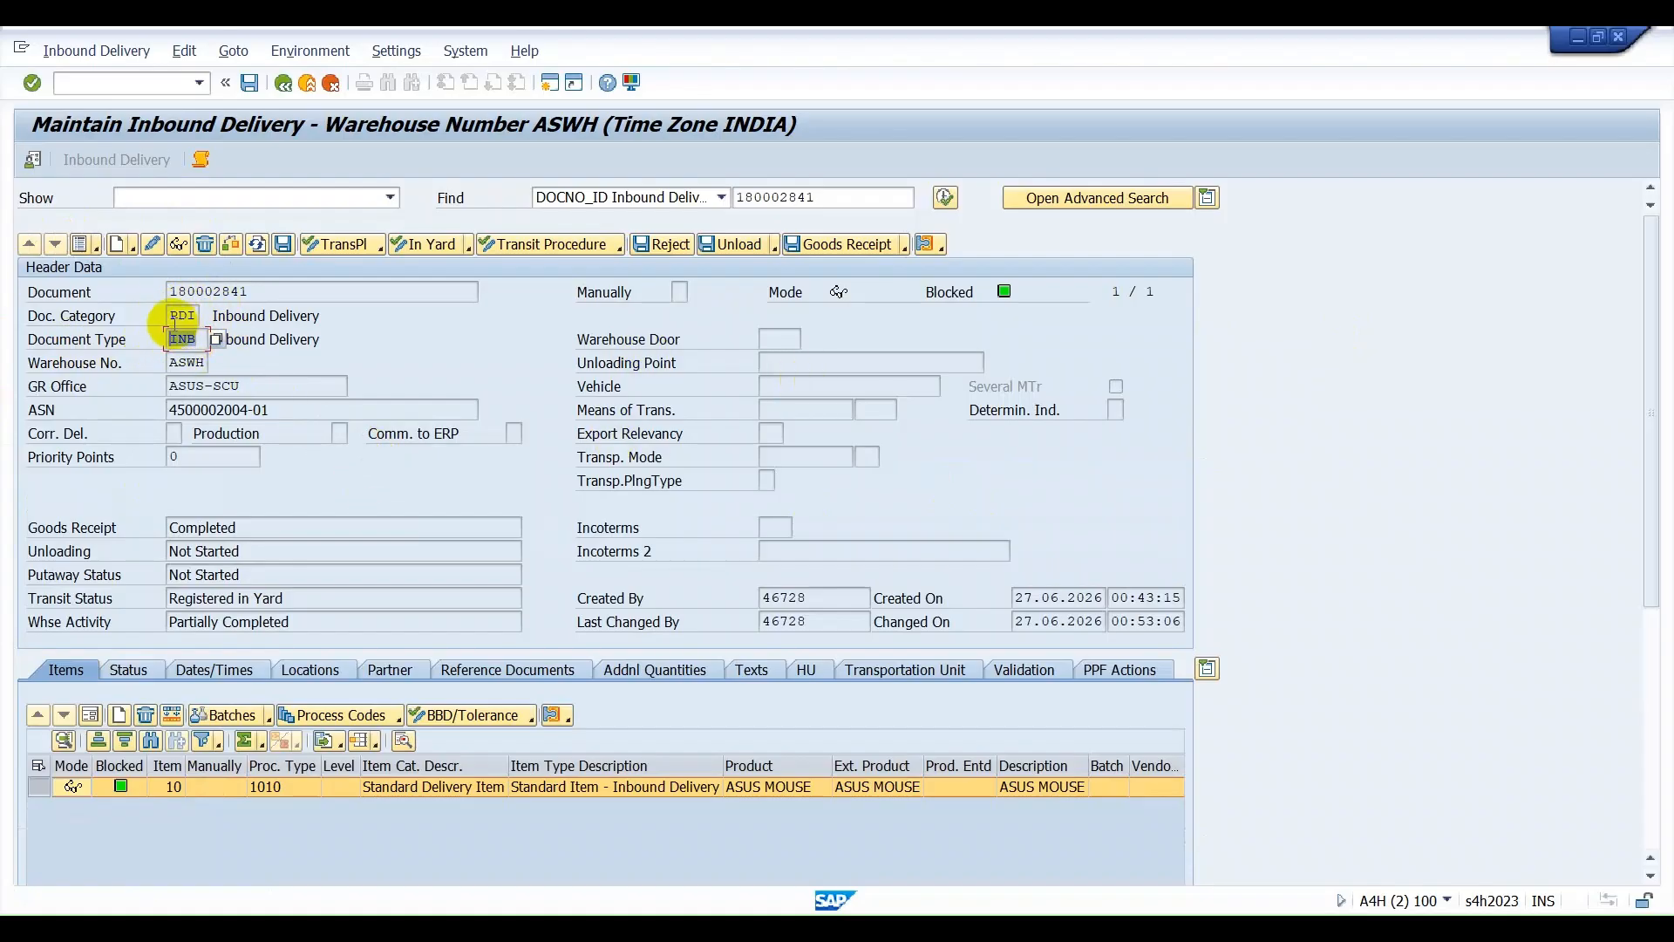
Show the ASUS MOUSE item in form view and examine its statuses, item category, item type and document flow.
click(97, 732)
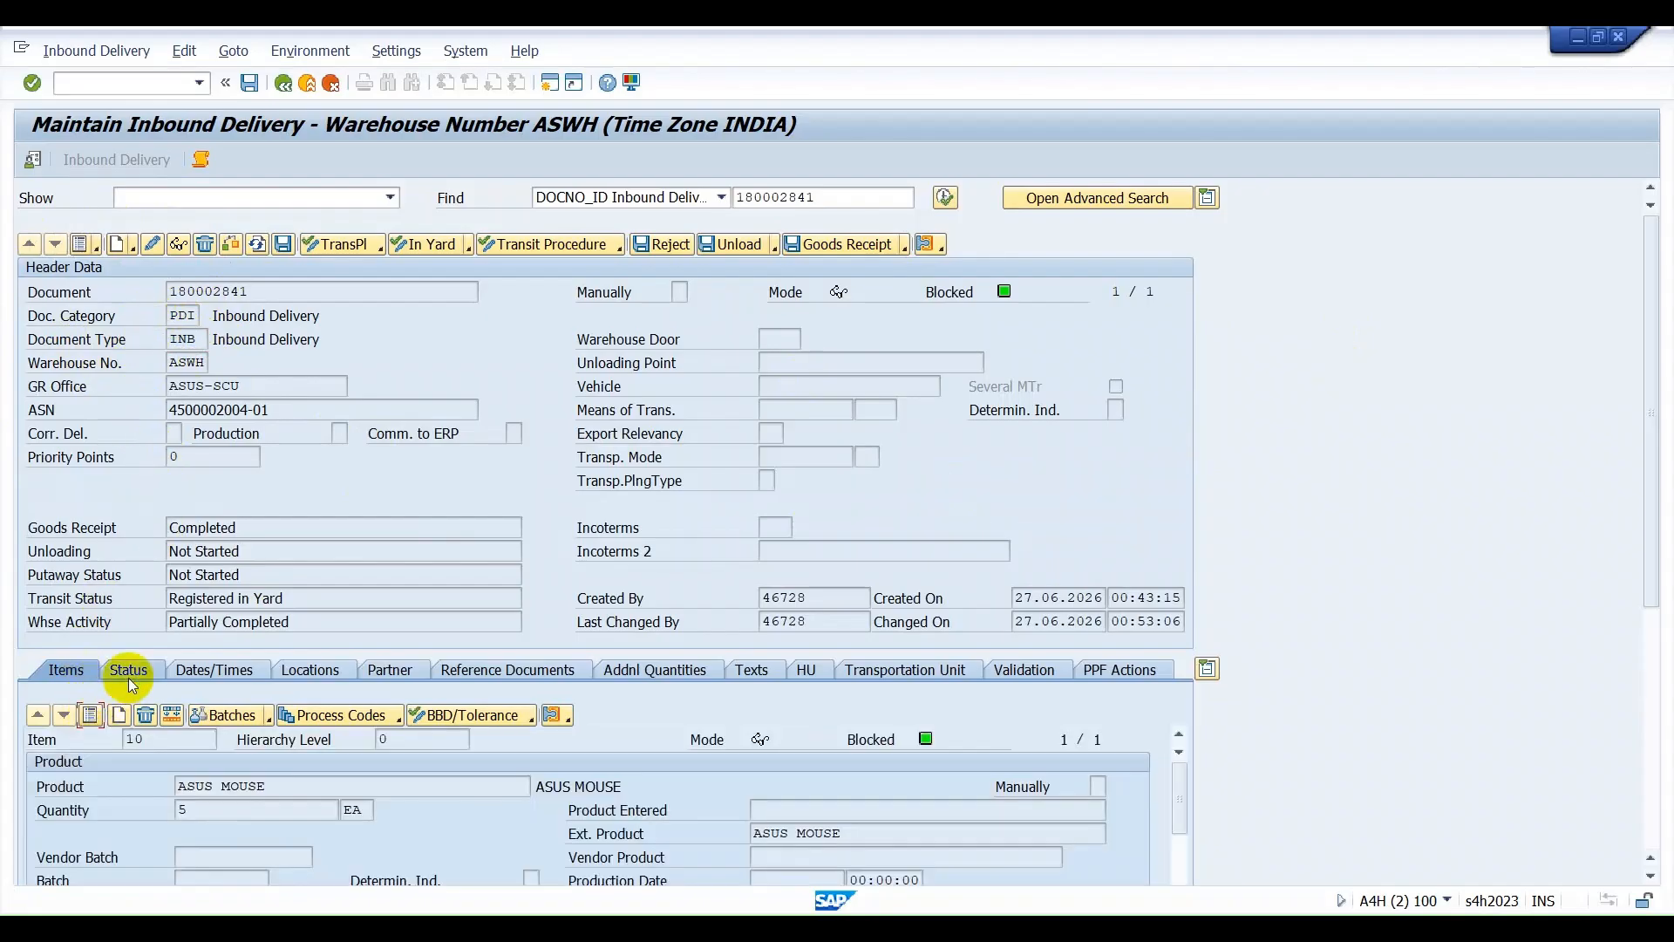
scroll(128, 676, down, 5)
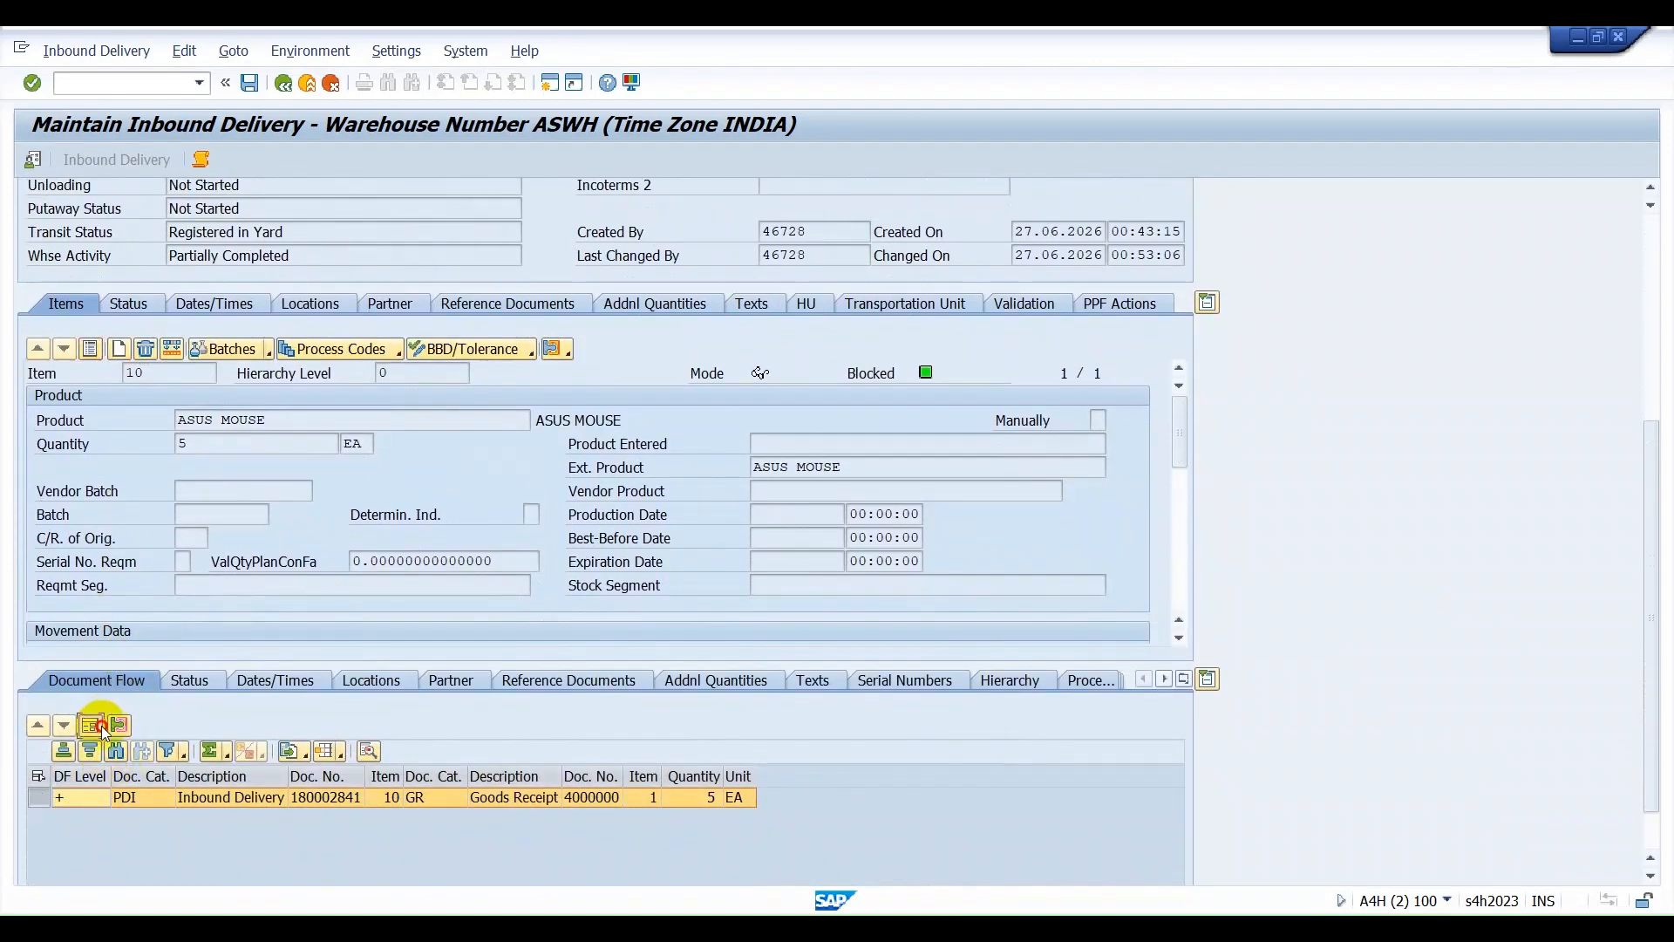
click(101, 727)
drag(1183, 408, 1196, 568)
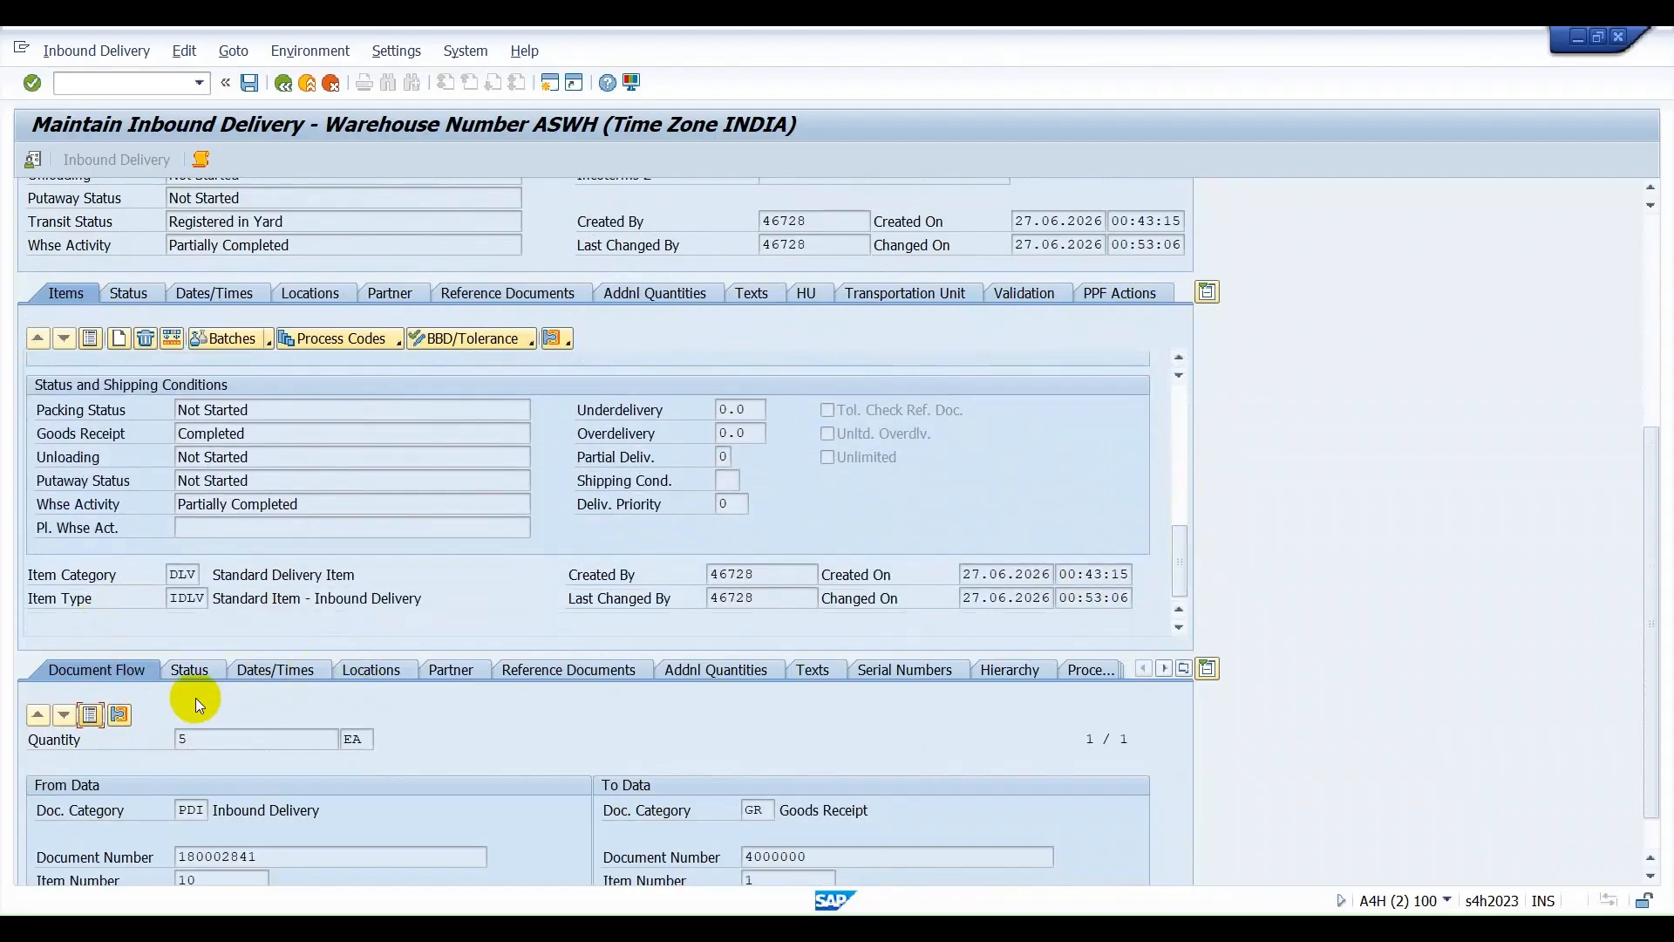
click(90, 715)
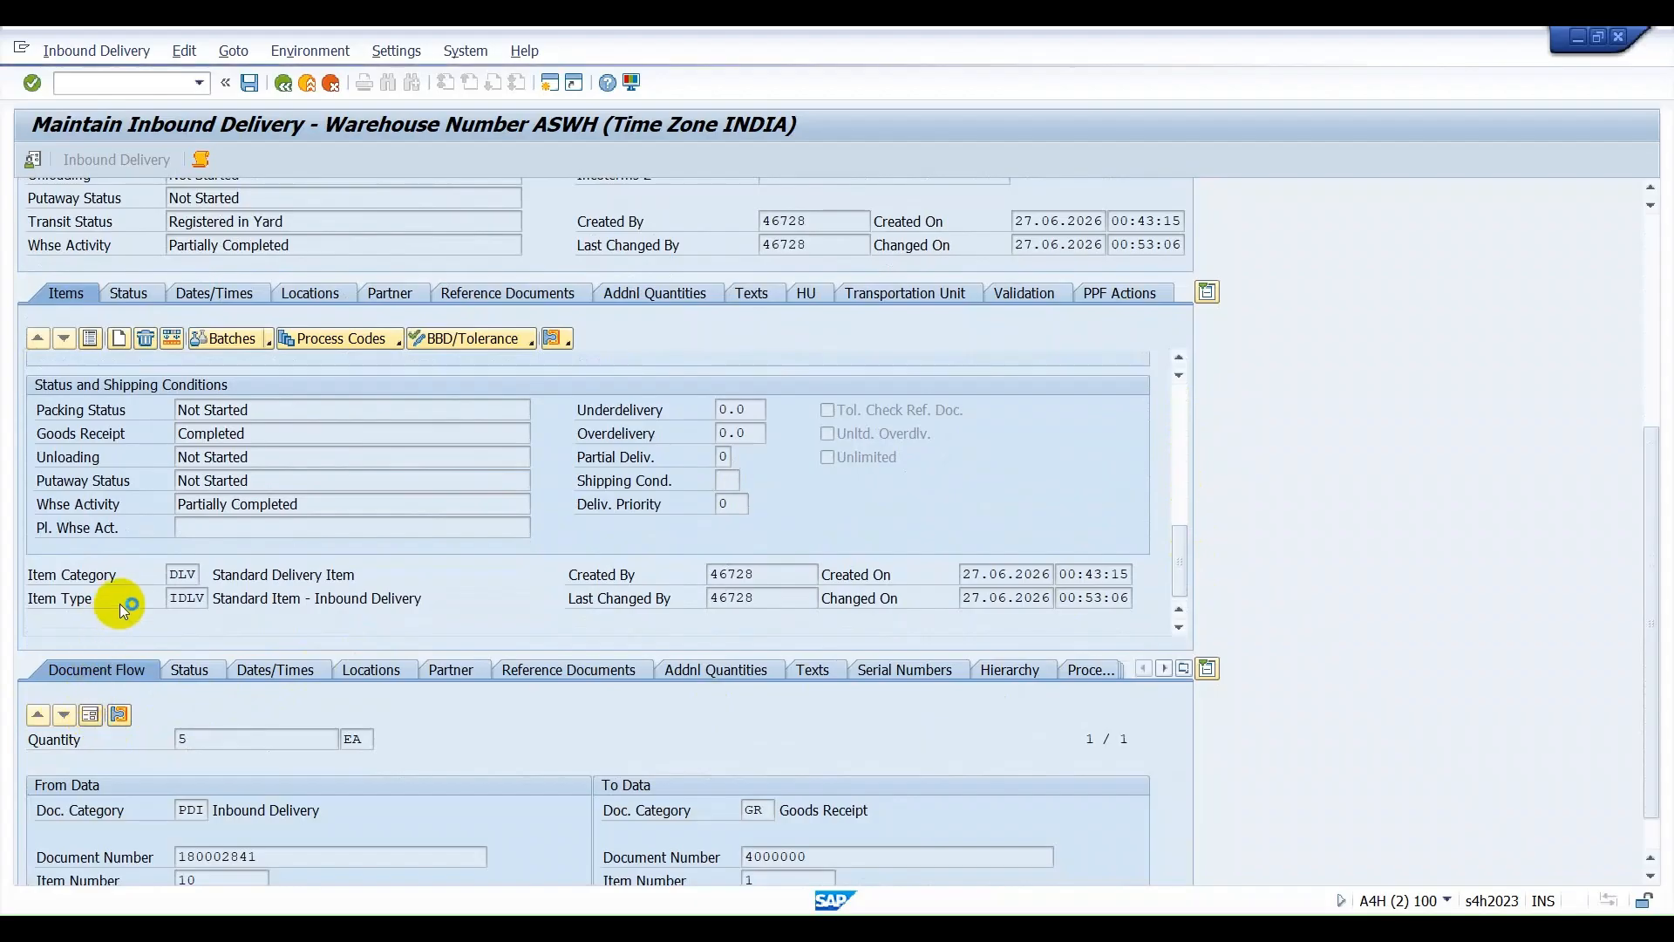
click(171, 576)
drag(171, 577, 204, 577)
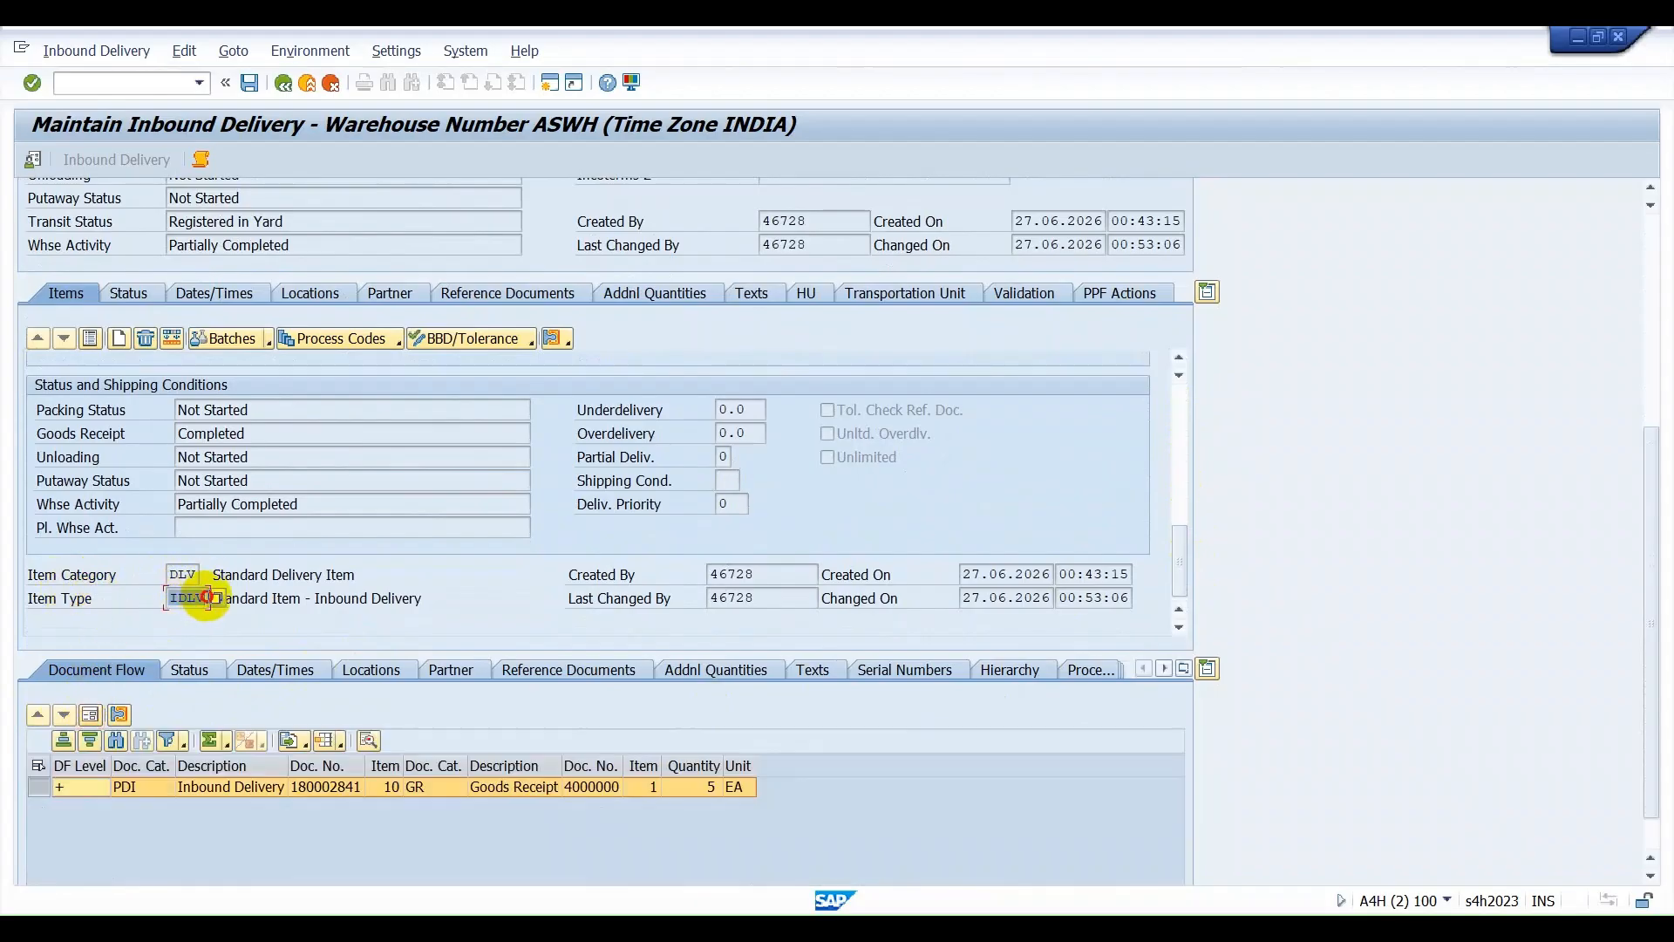
scroll(226, 488, up, 3)
scroll(309, 344, up, 1)
scroll(309, 344, down, 3)
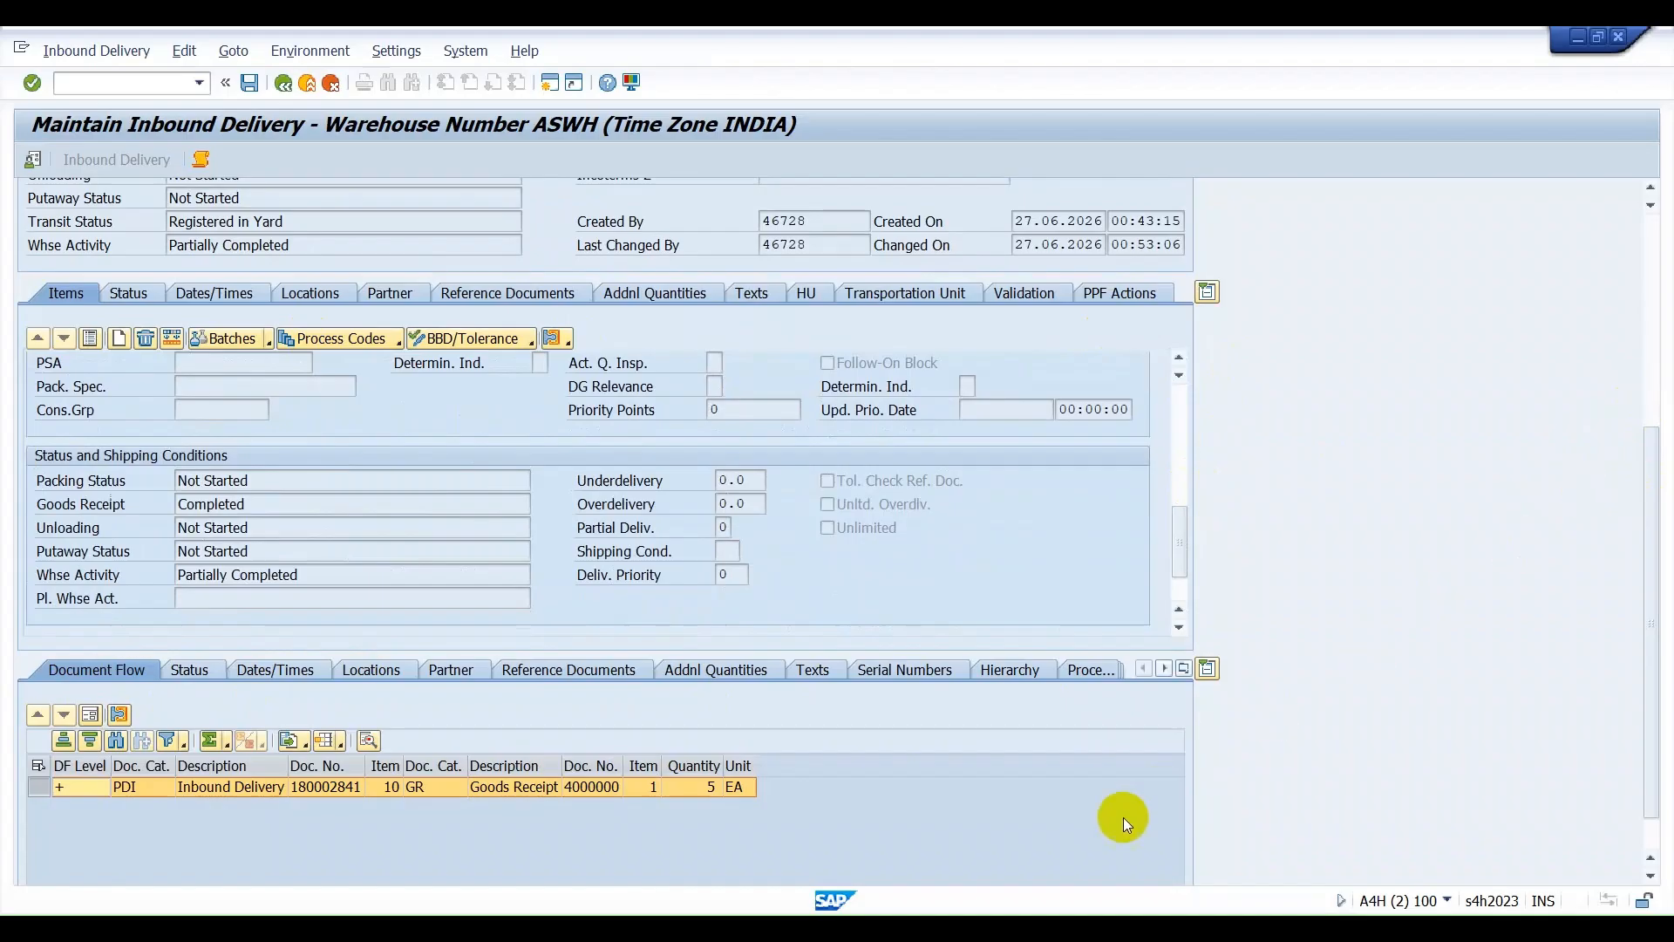
Switch to the Display IMG session and collapse the Inbound Delivery and Goods Receipt Process nodes.
mouse_move(1075, 895)
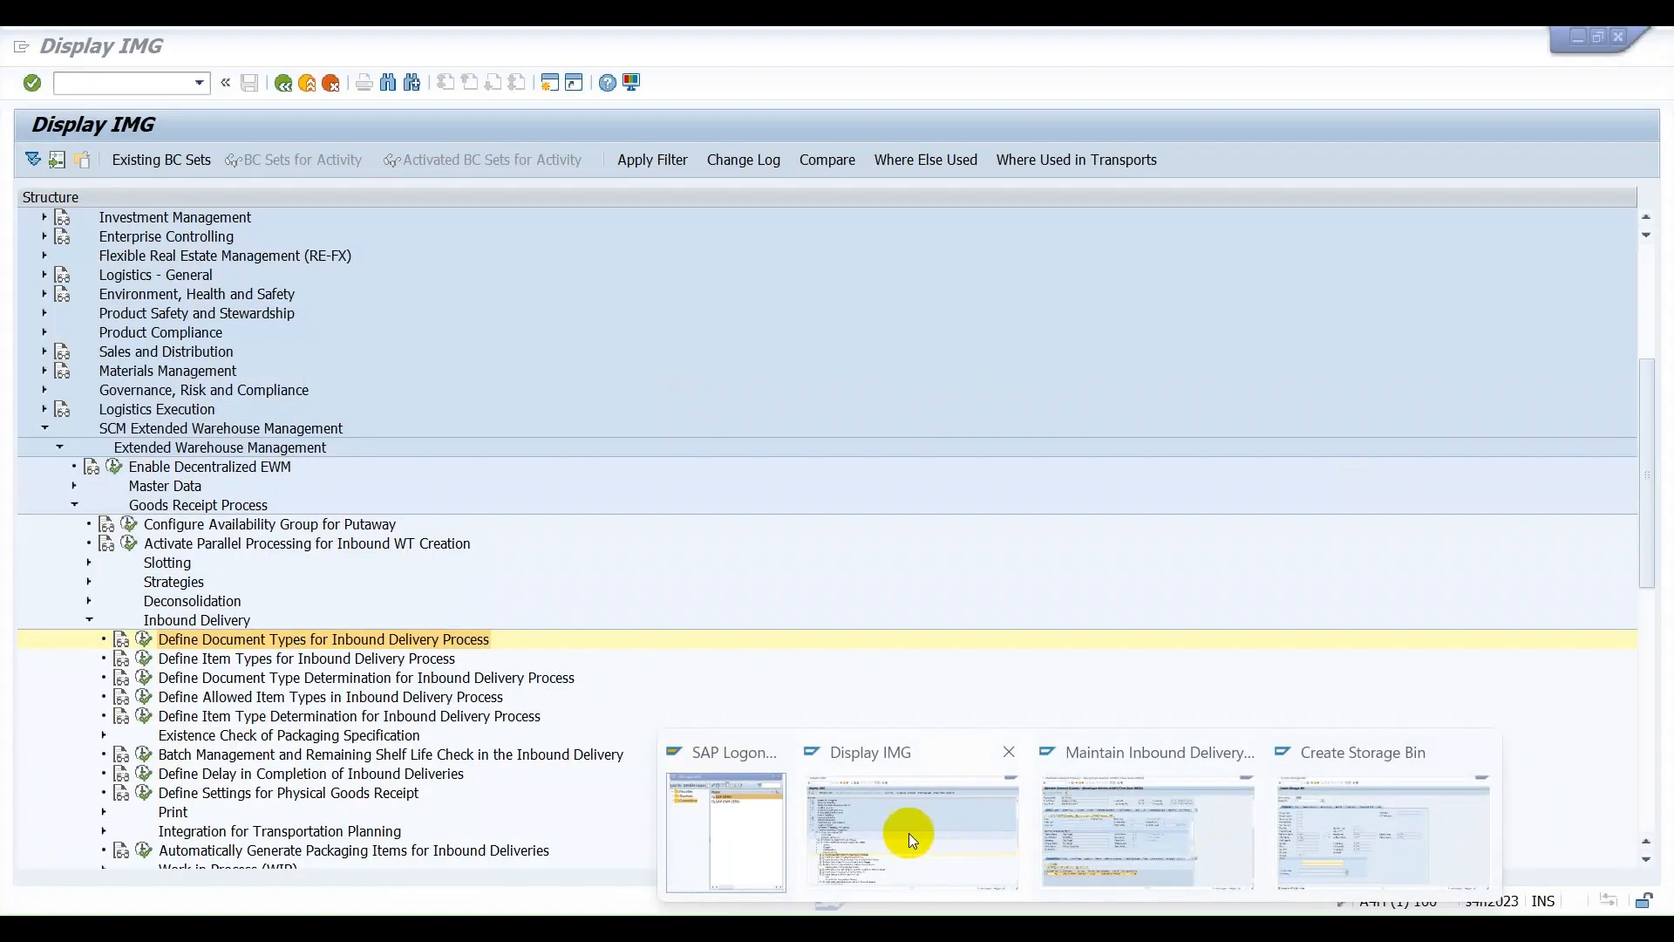
click(908, 834)
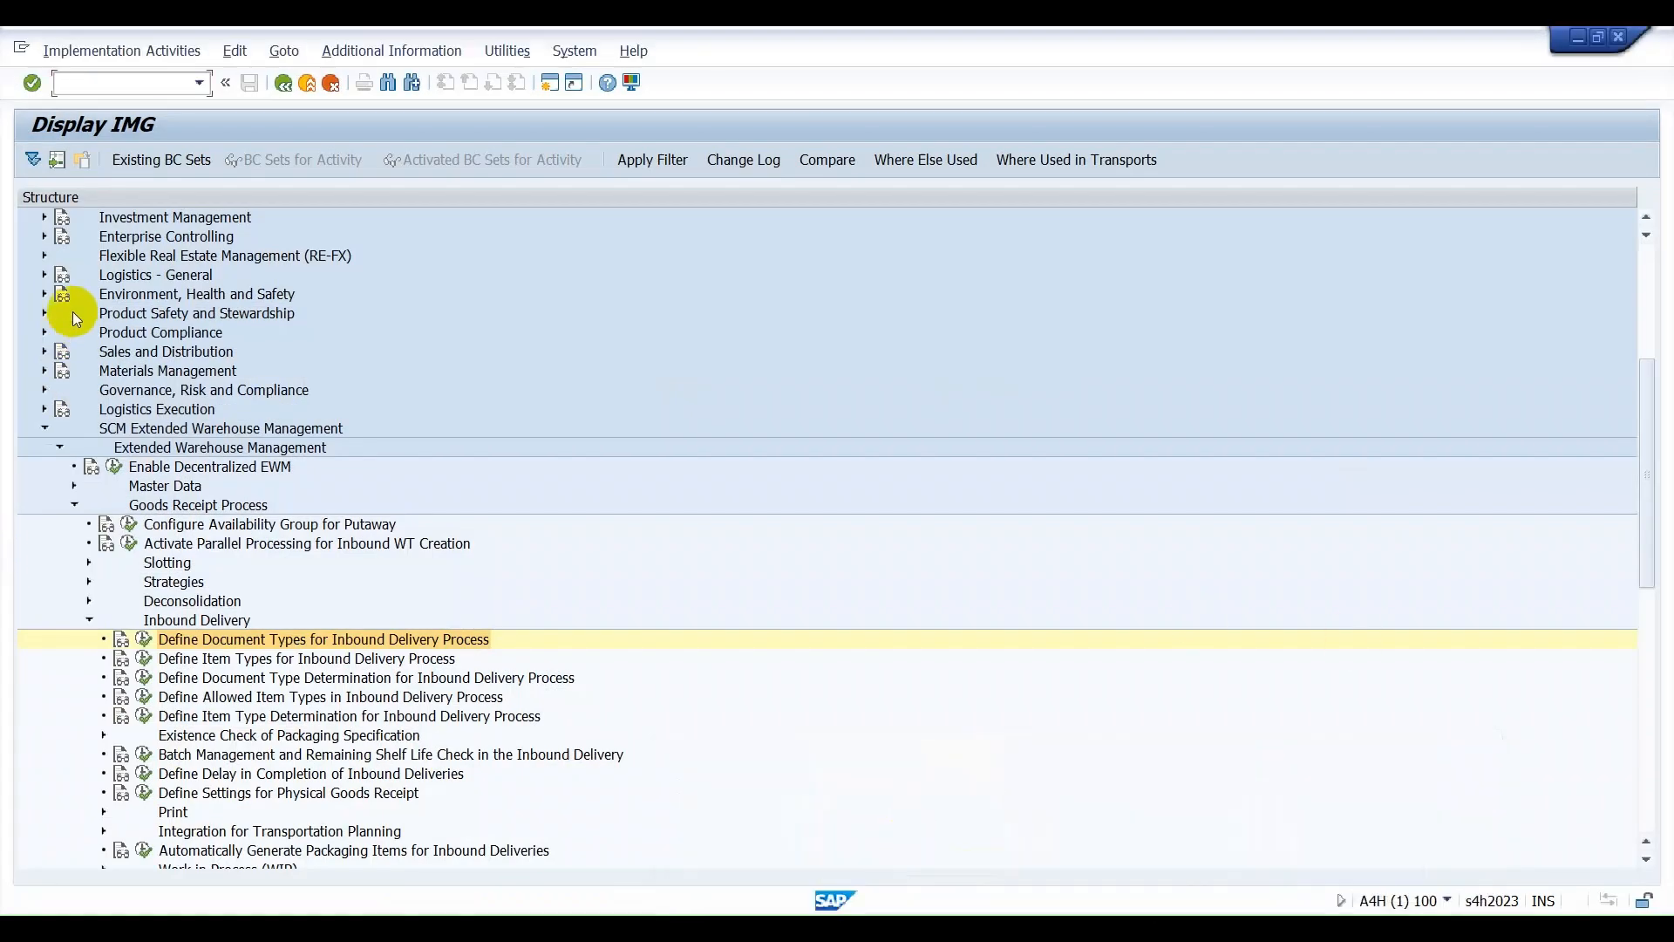
click(92, 85)
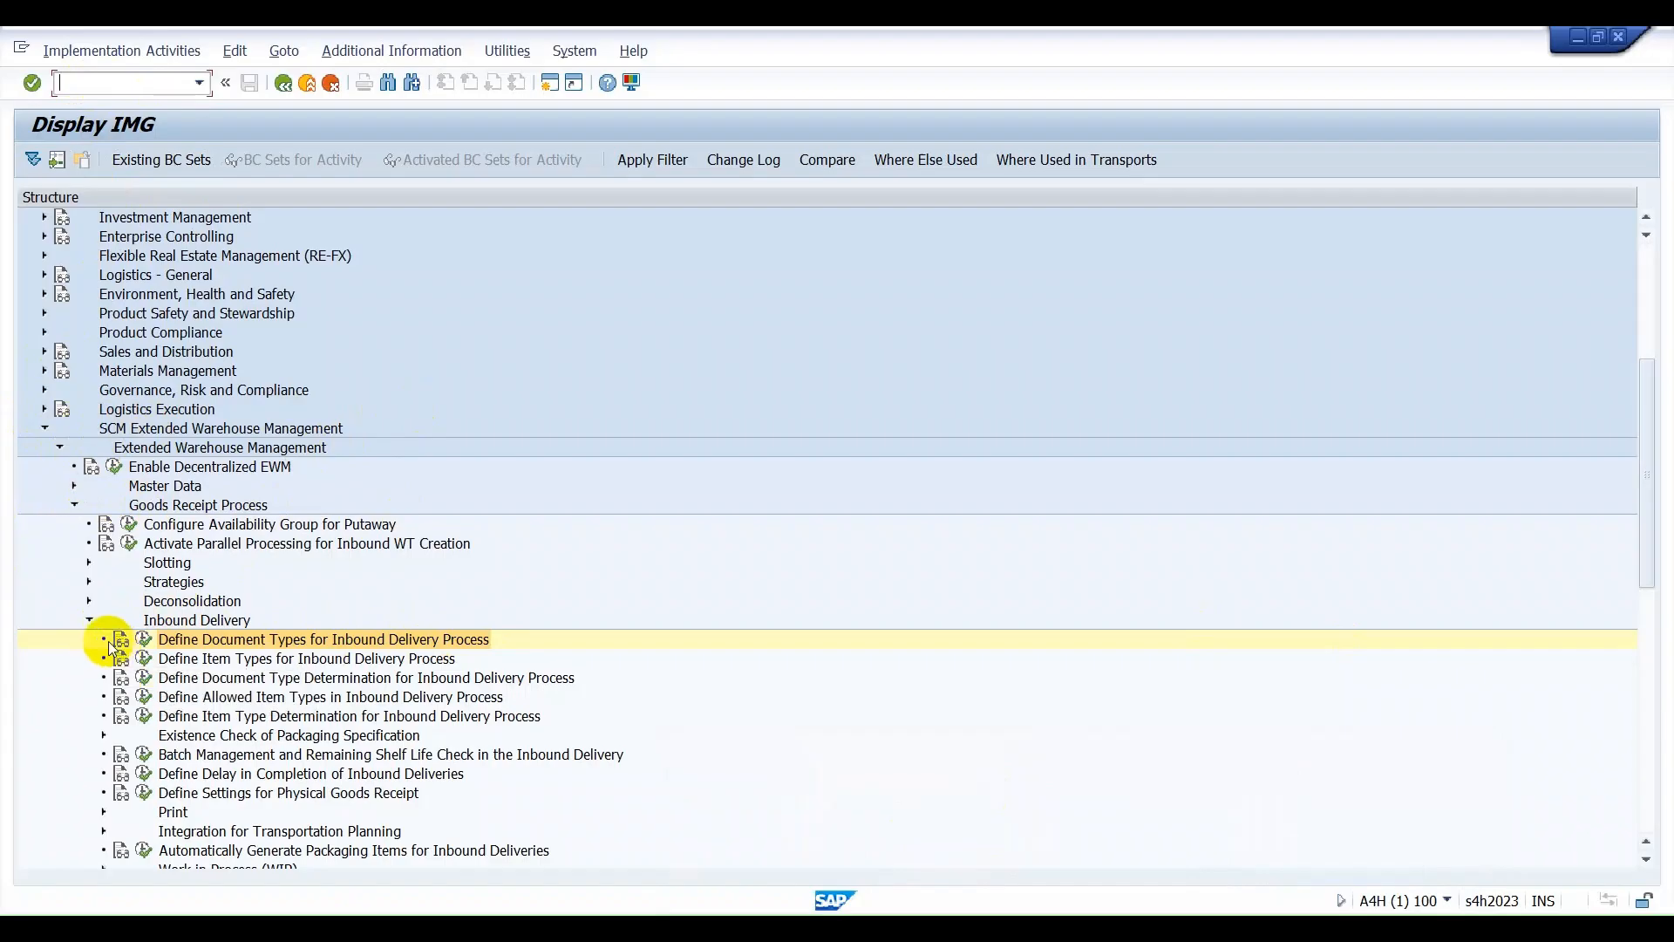
click(88, 620)
click(73, 505)
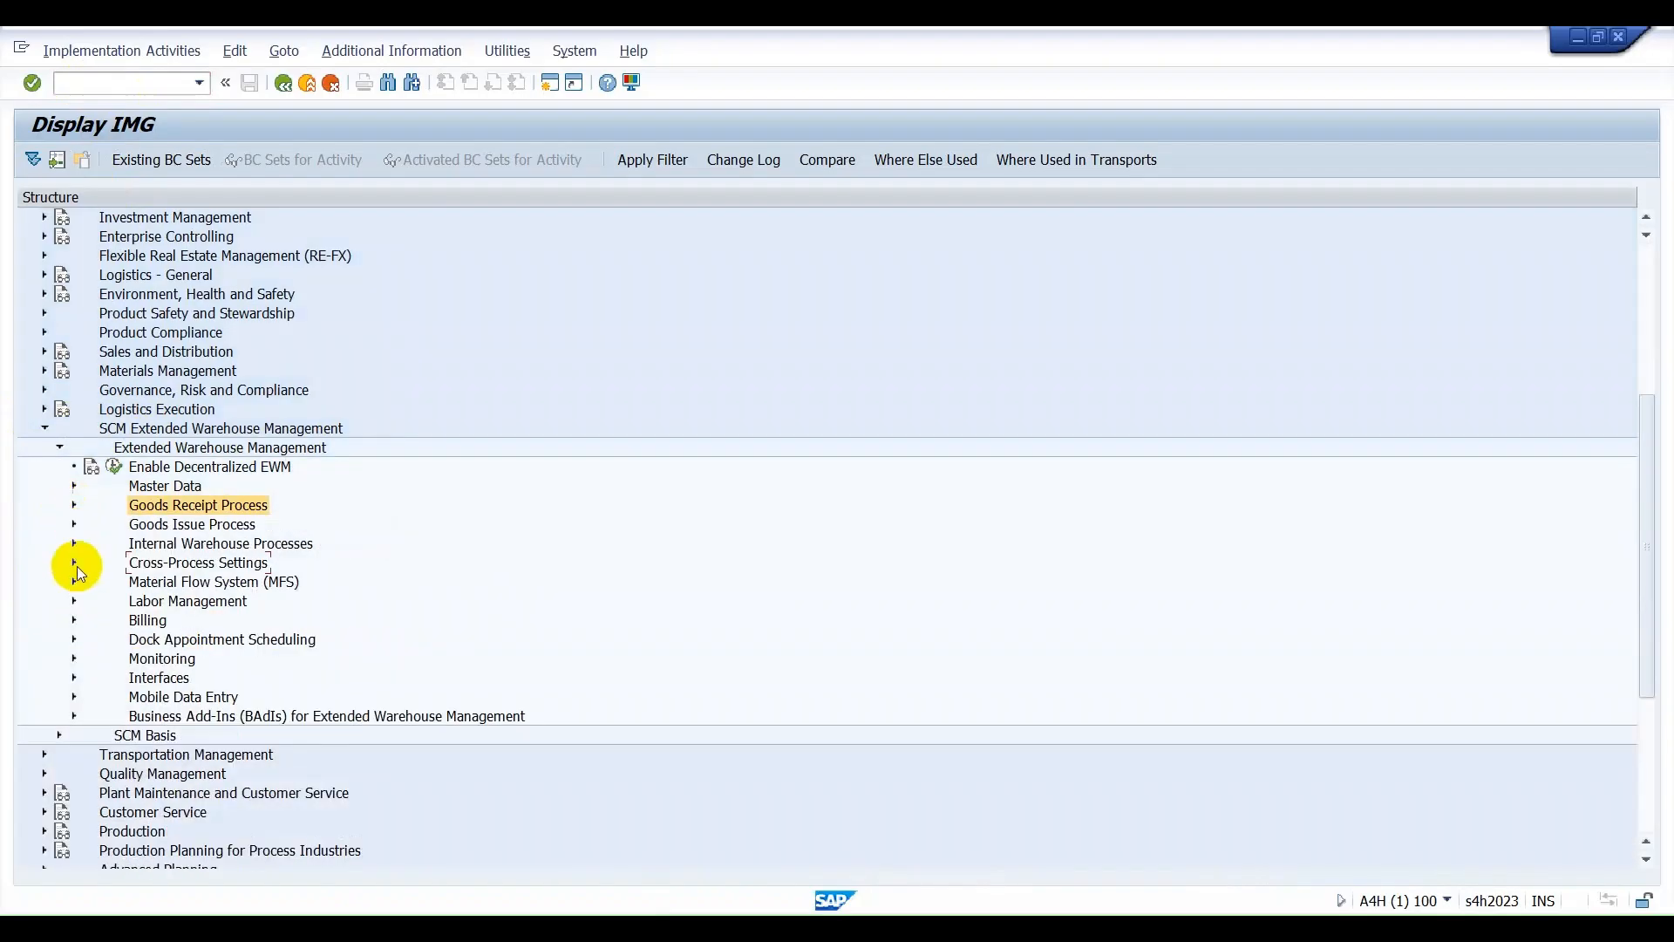
Under Interfaces > ERP Integration > Delivery Processing, open Map Document Types from ERP System to EWM and examine the EL delivery type entry.
click(74, 677)
scroll(296, 646, down, 7)
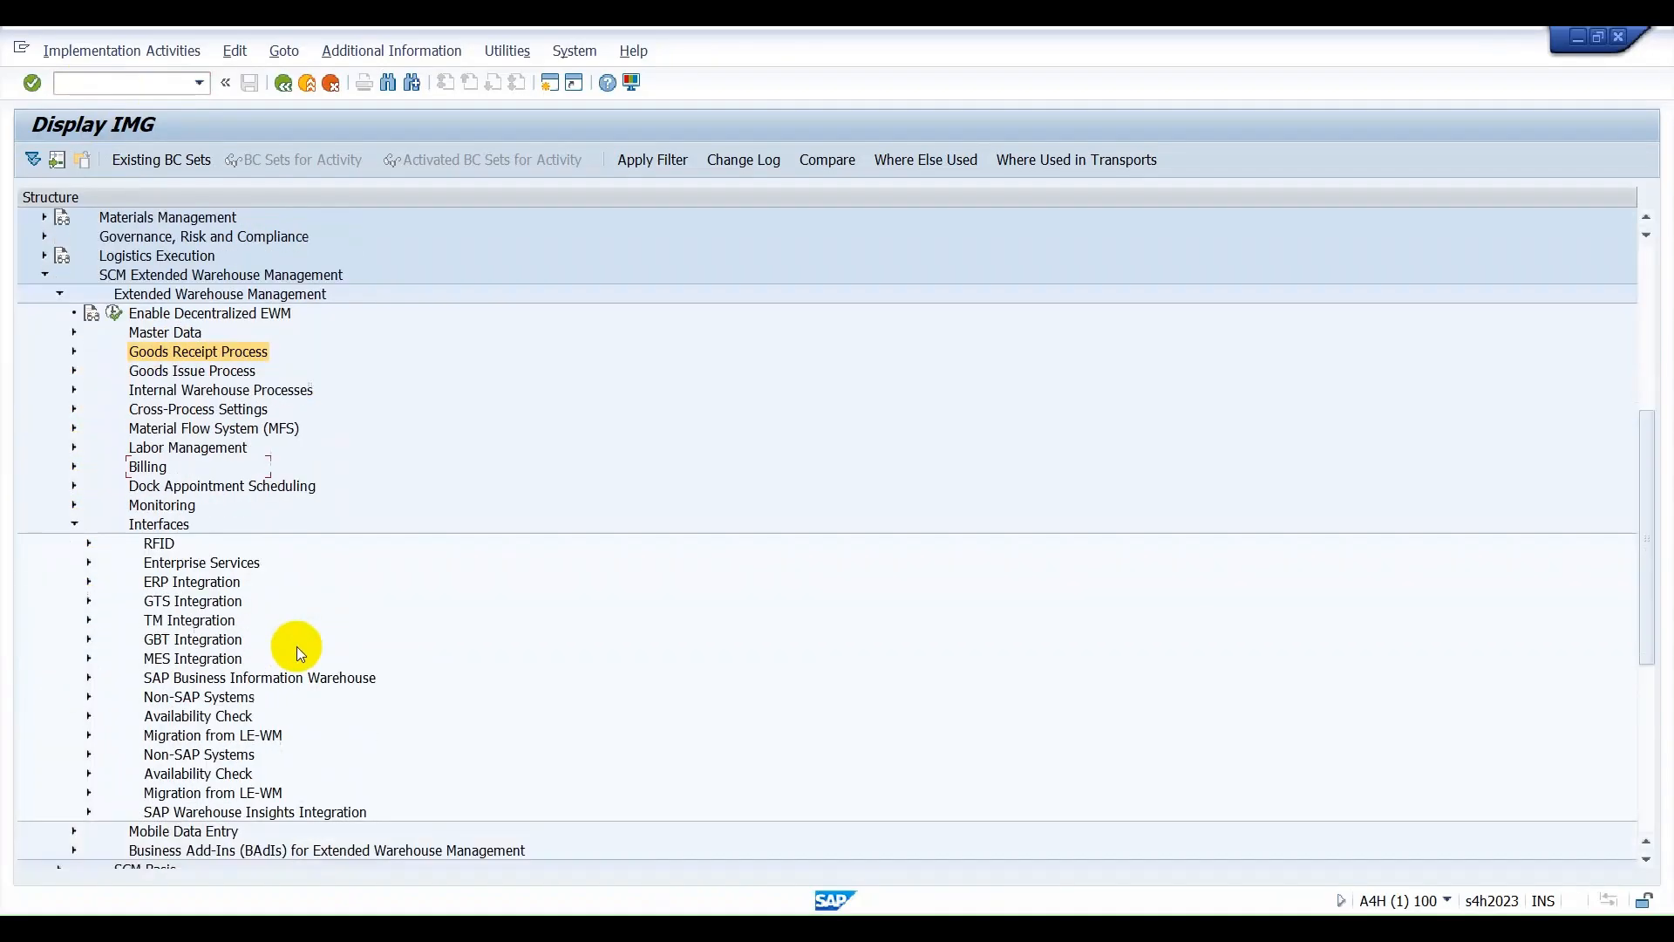
scroll(296, 645, up, 4)
click(88, 525)
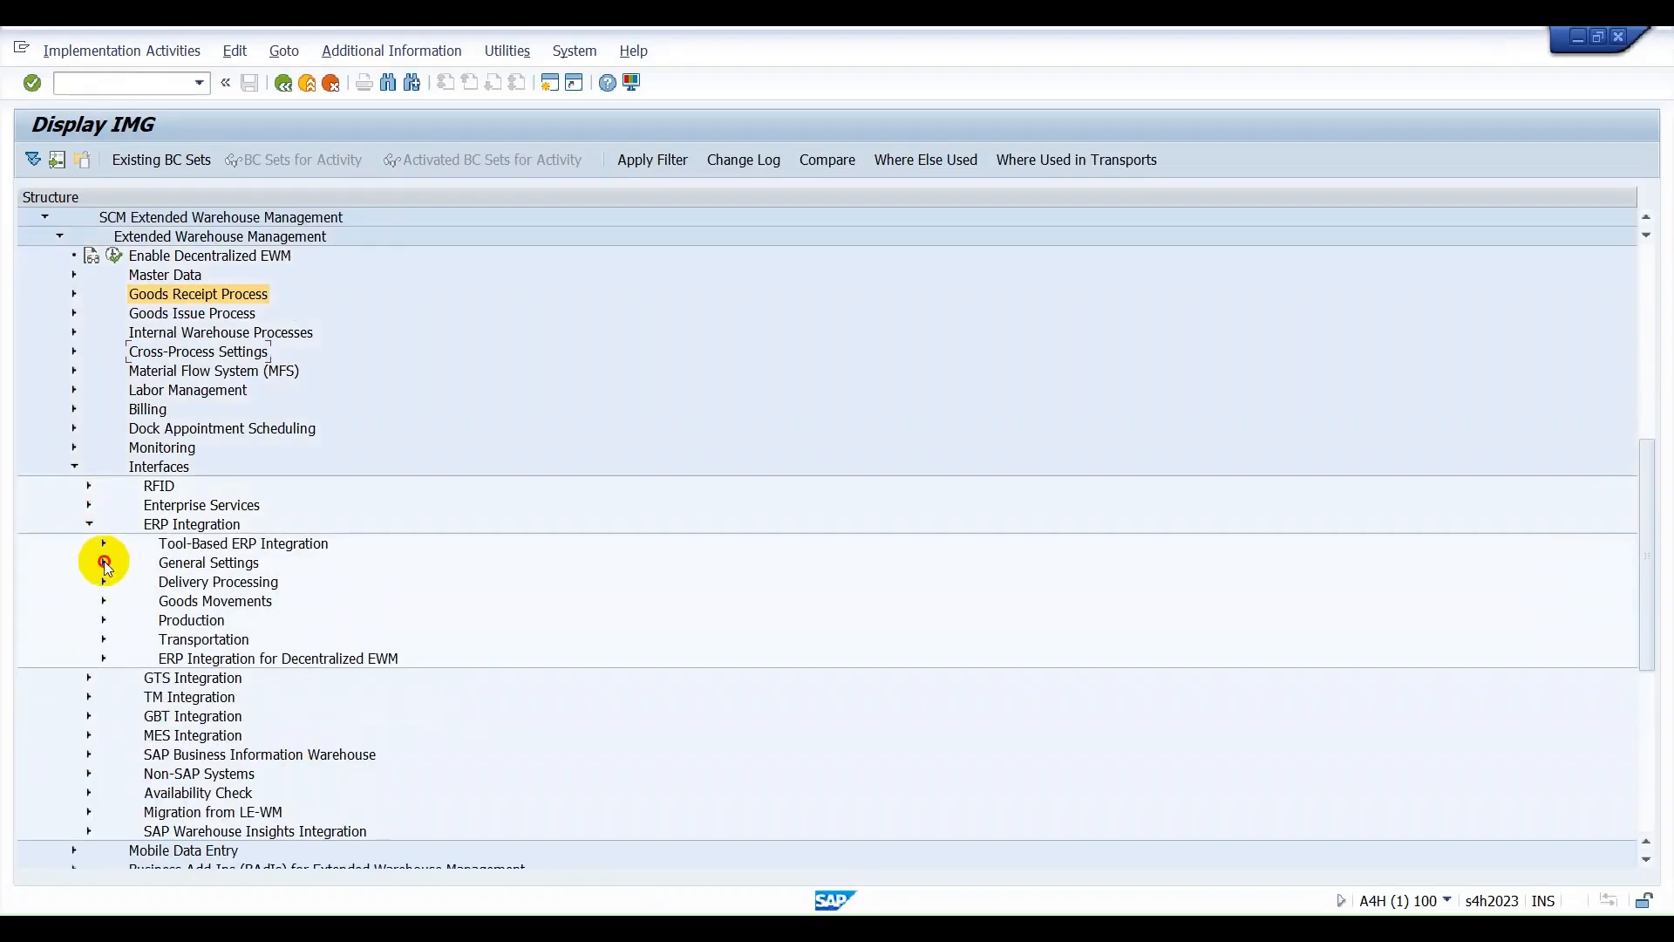
click(104, 563)
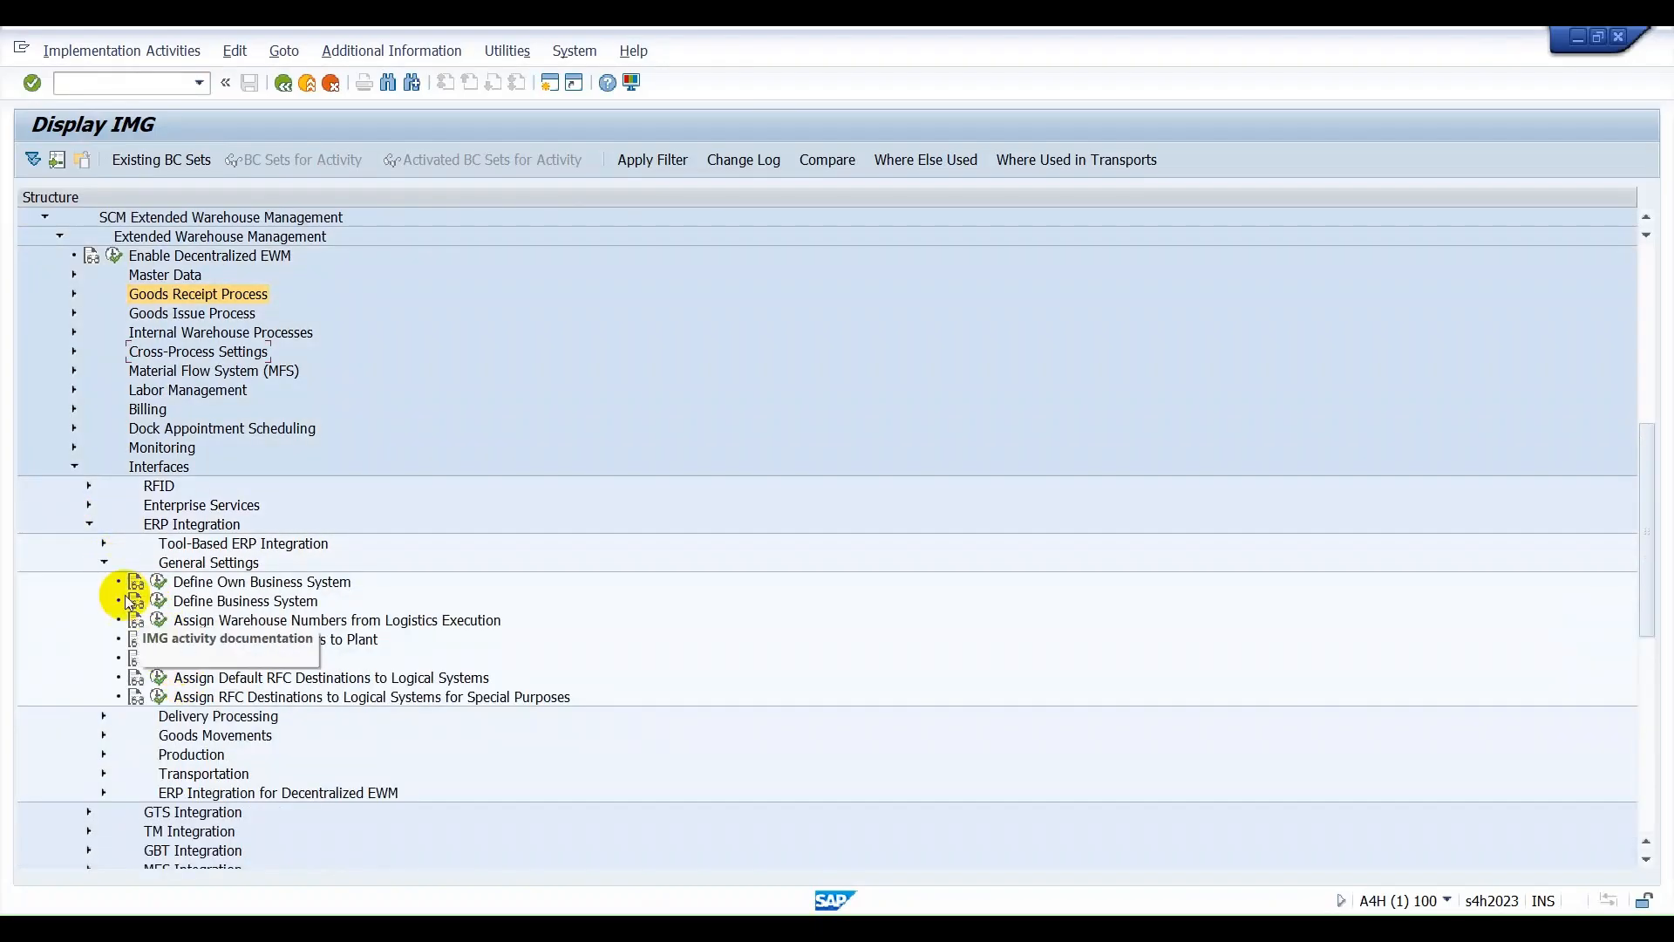
click(104, 562)
click(103, 581)
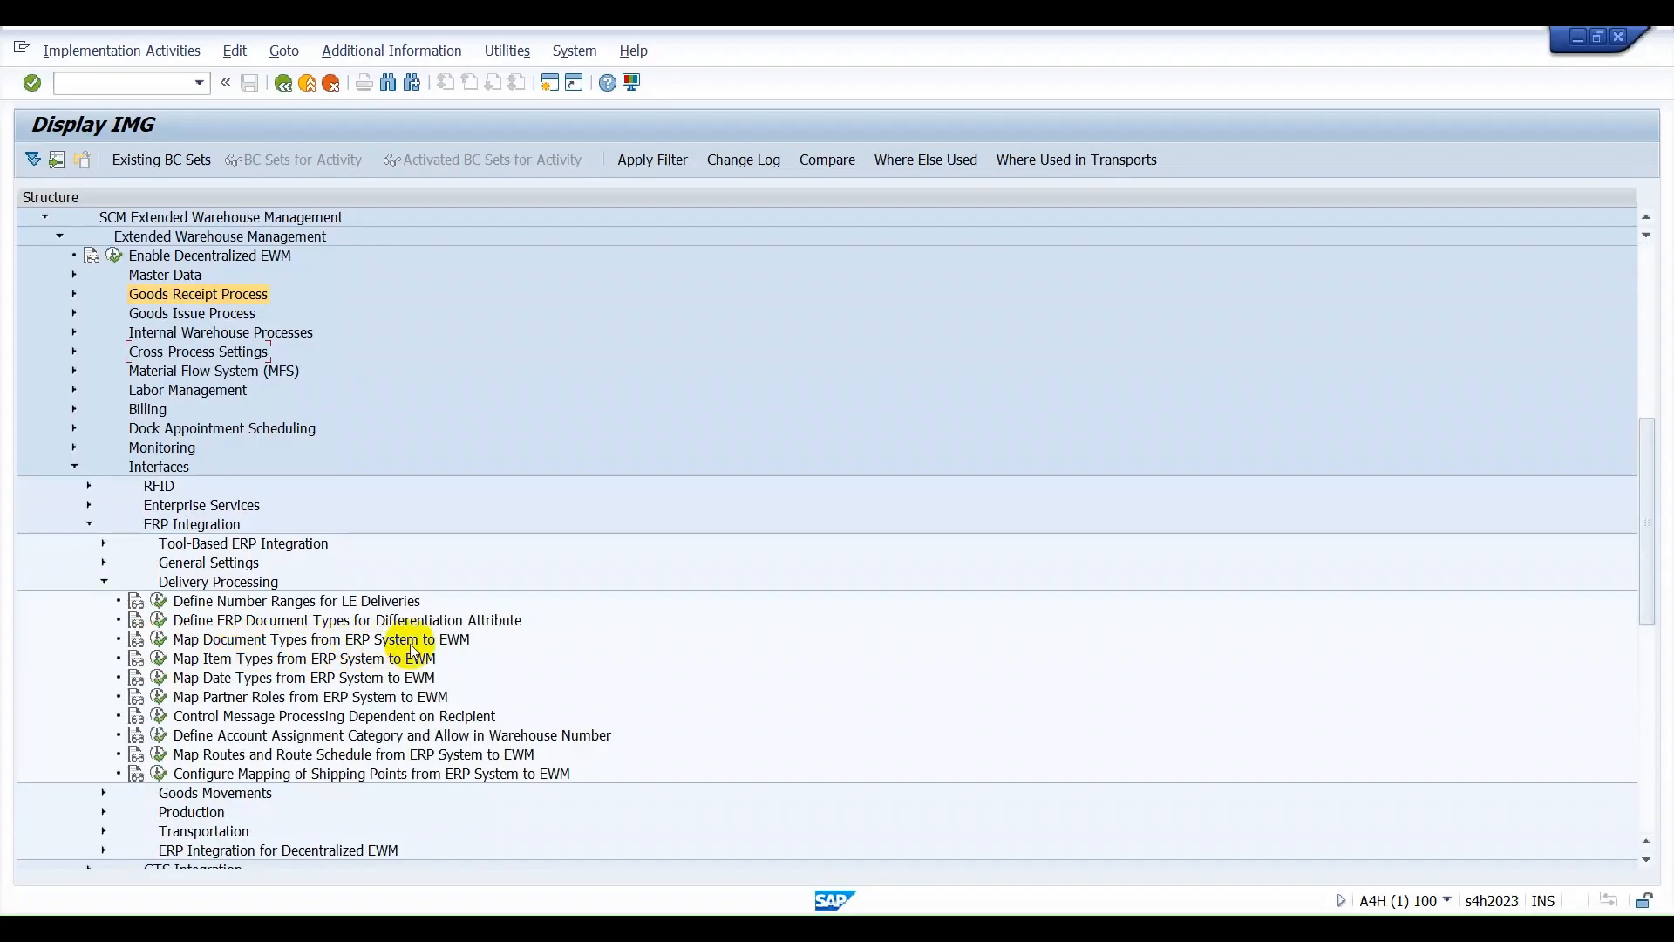
click(160, 640)
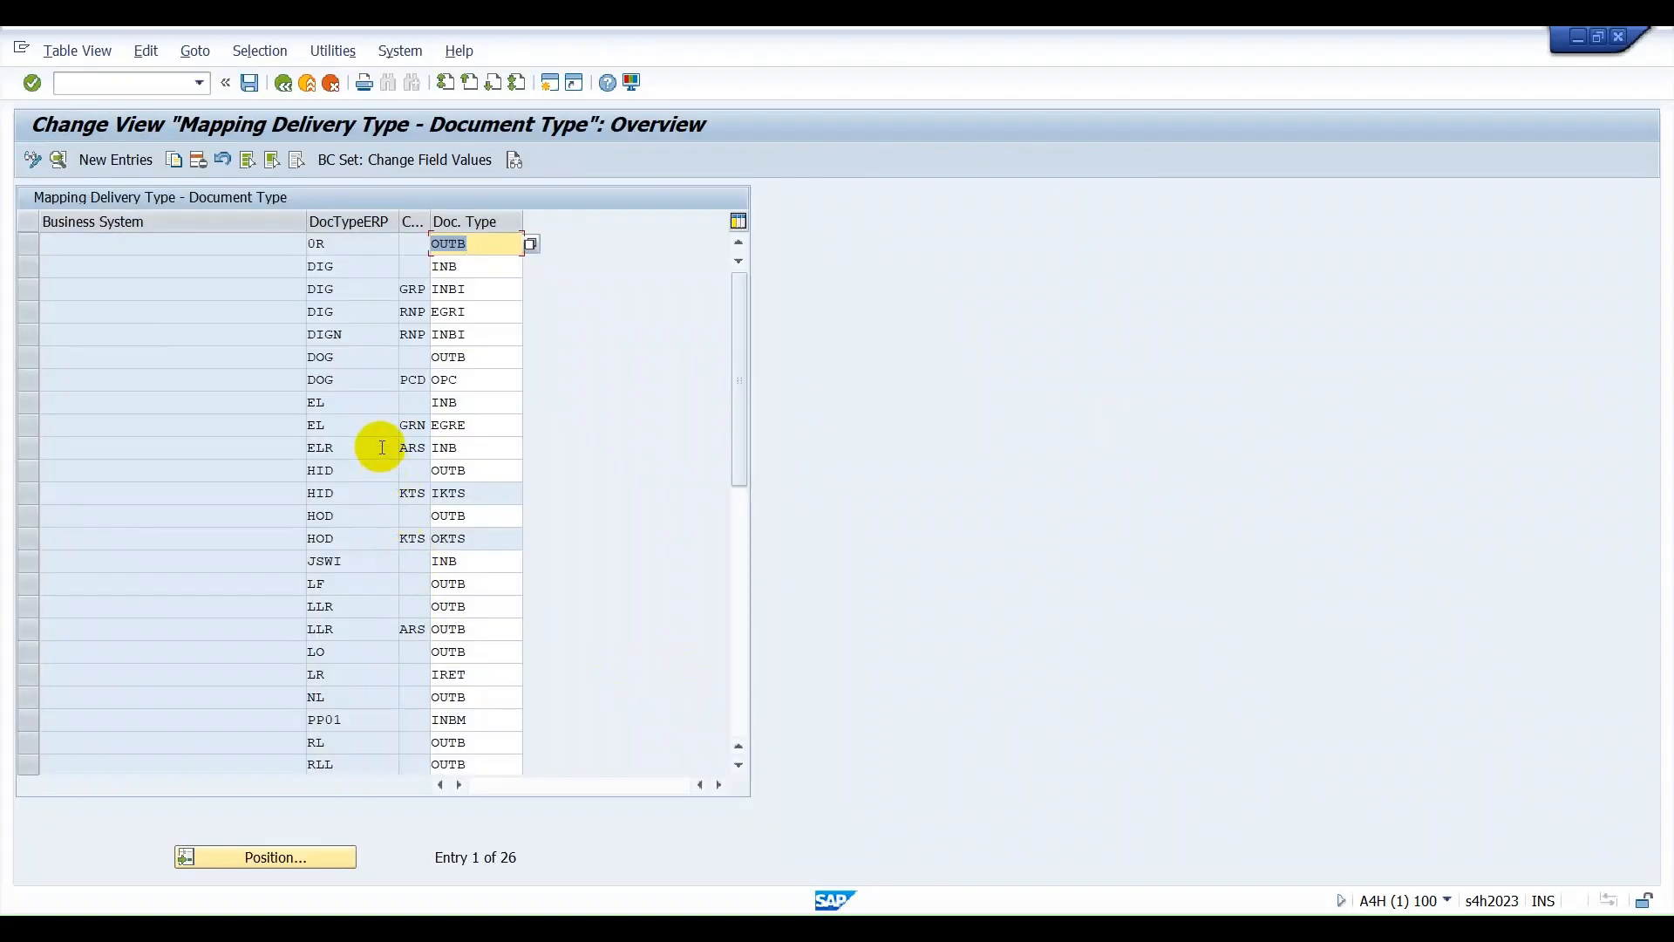
click(351, 404)
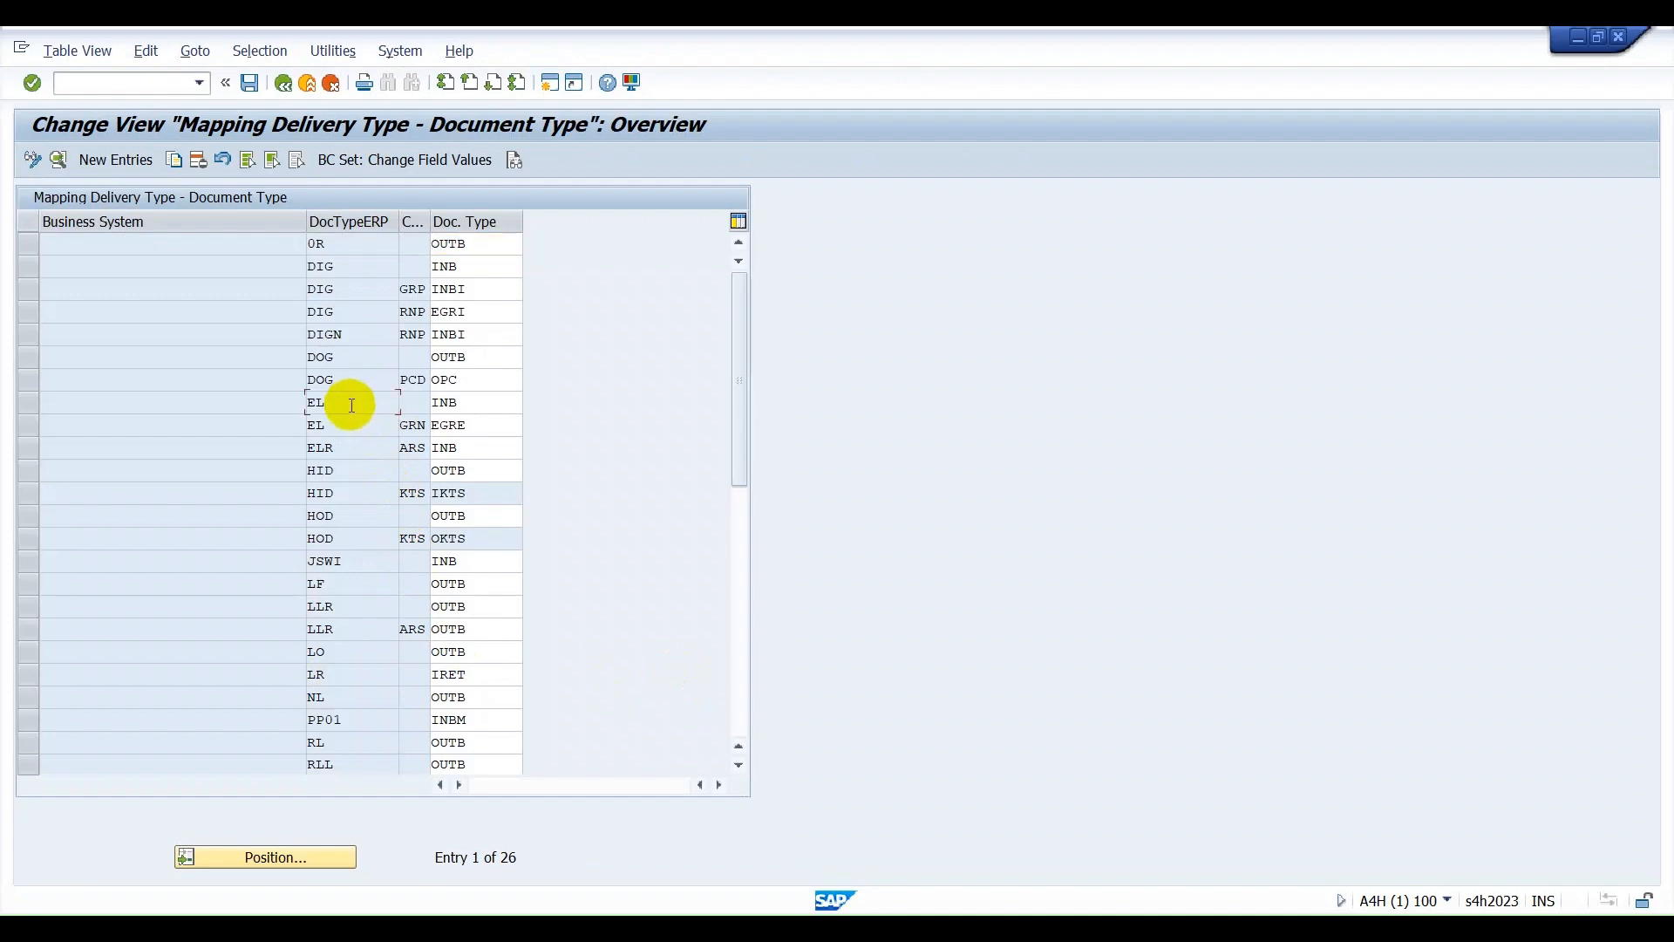
drag(362, 398, 297, 399)
Switch to Notepad and select the inbound delivery number in the IBD note.
key(alt+Tab)
click(163, 192)
drag(164, 192, 47, 190)
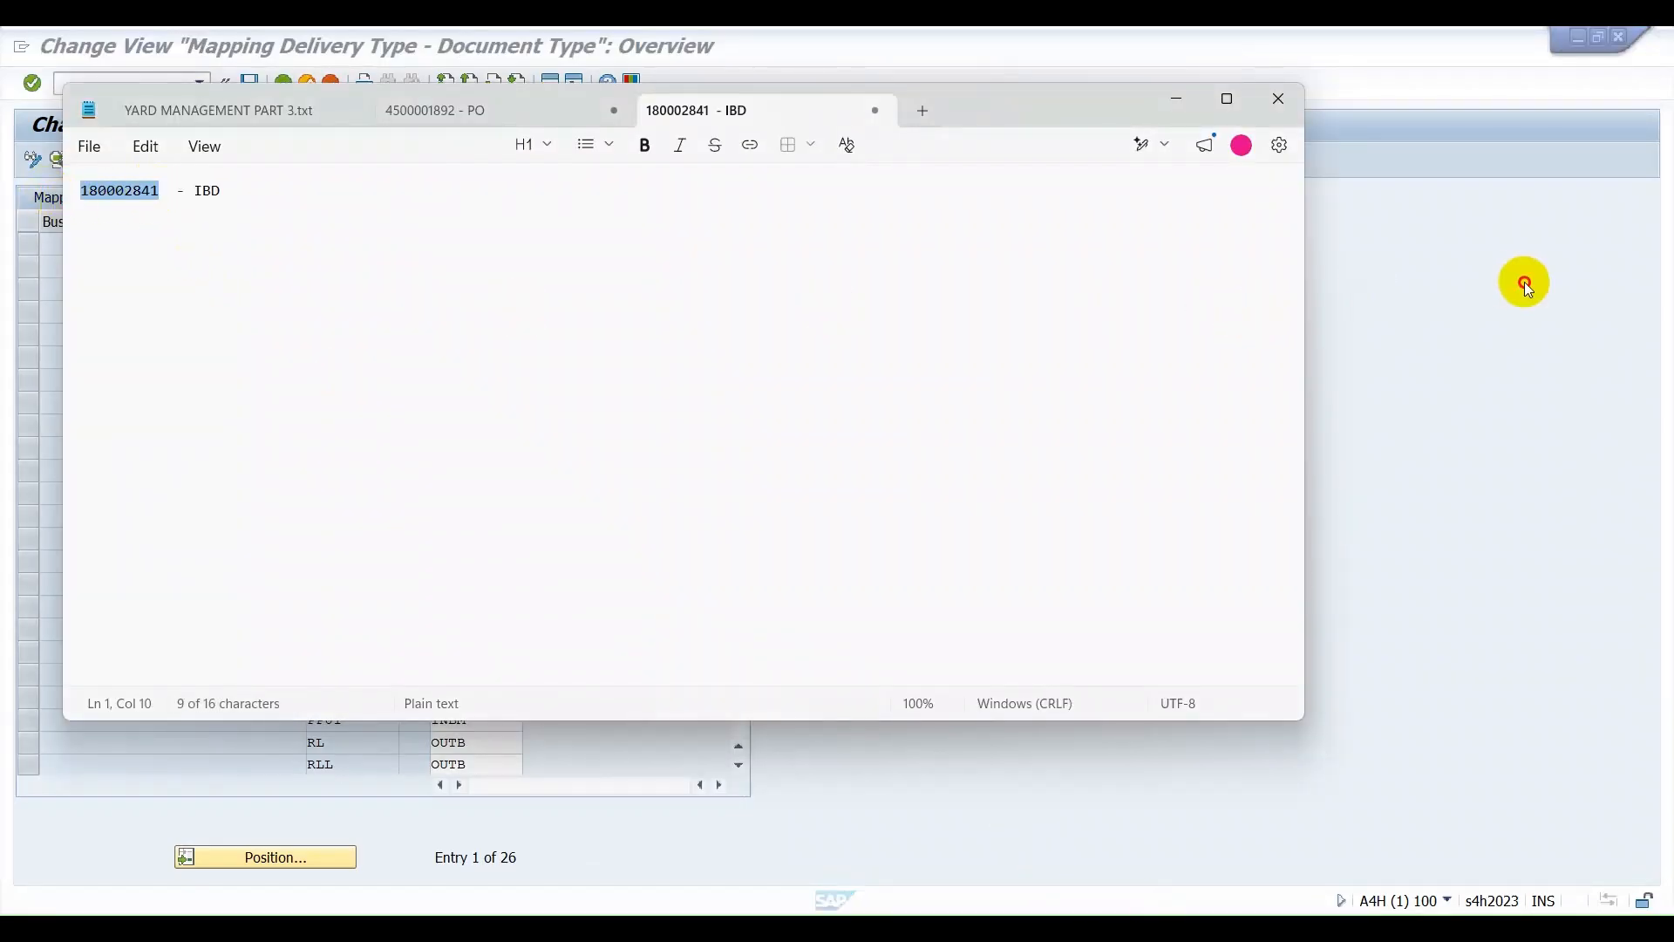
Return to SAP, start an additional session and open transaction VL33N at its inbound delivery number entry.
click(1520, 281)
click(548, 82)
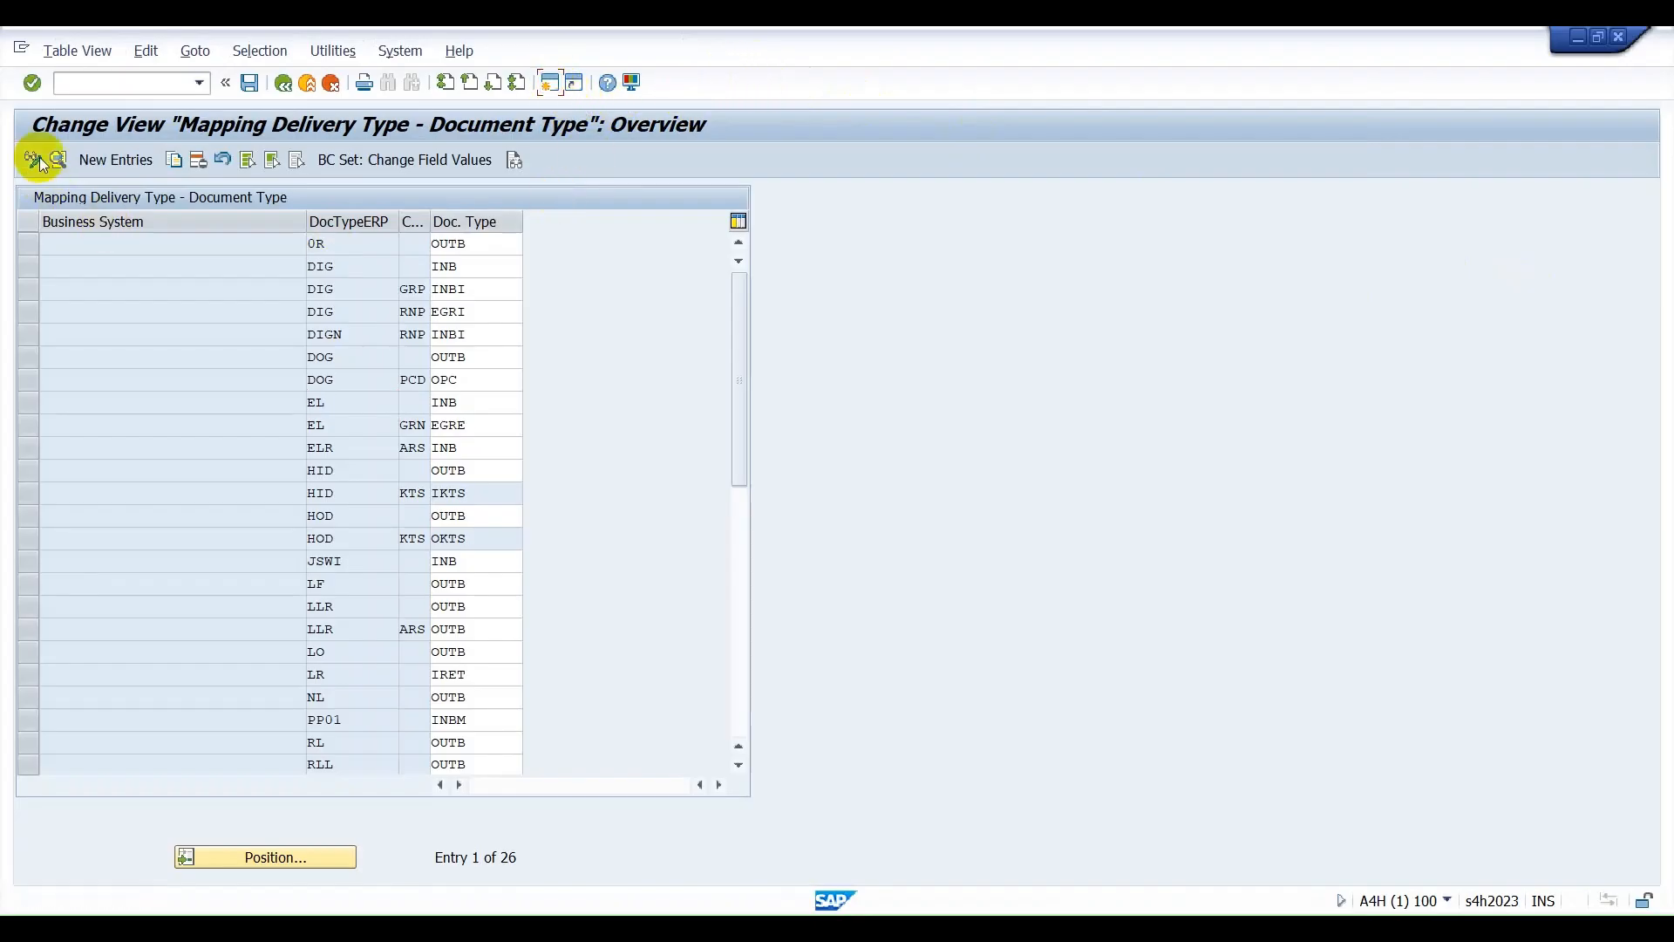
text(vl33n)
key(Return)
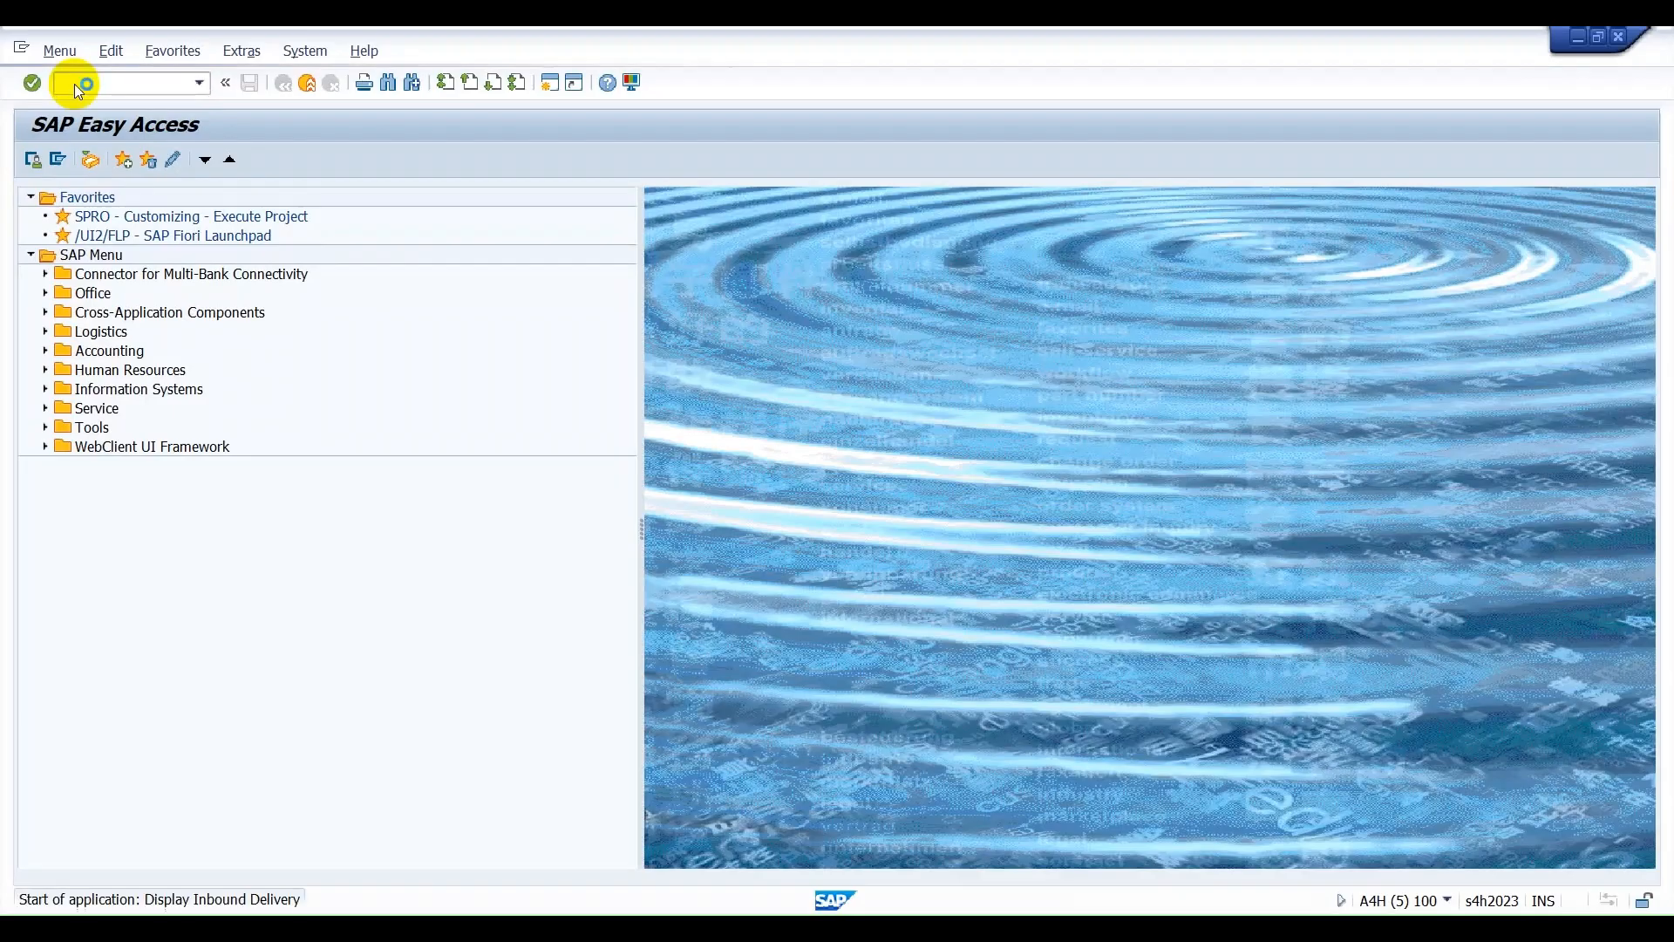
click(335, 244)
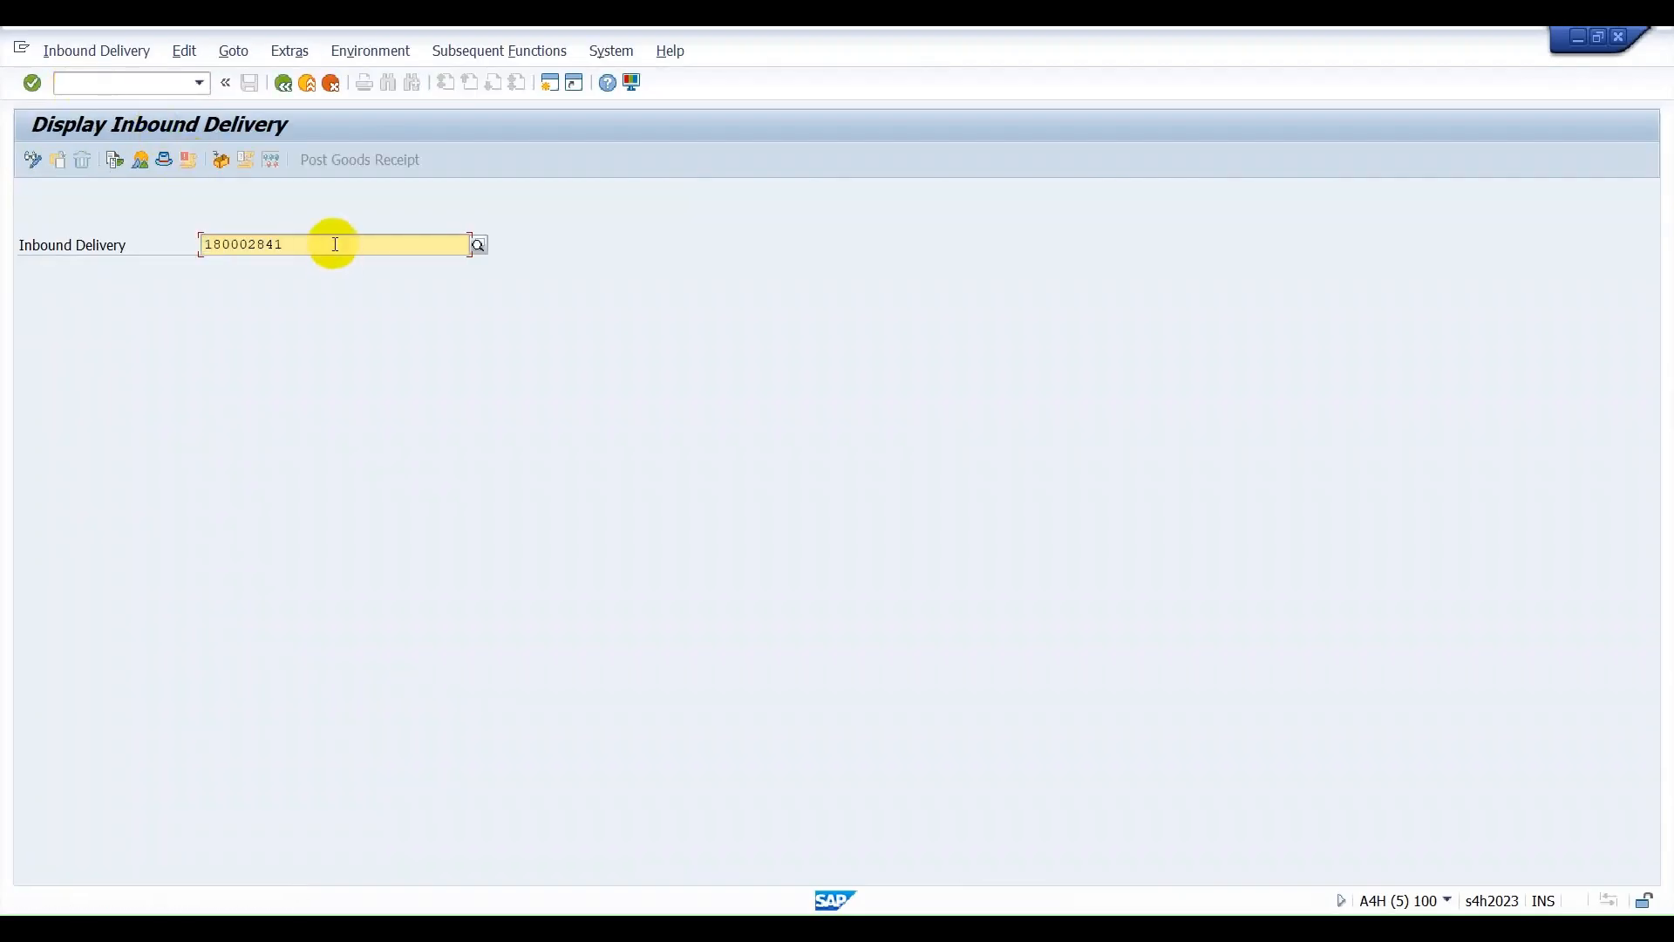
Display the inbound delivery and look through its header details for processing, international trade, shipment, unloading and stock placement.
key(Return)
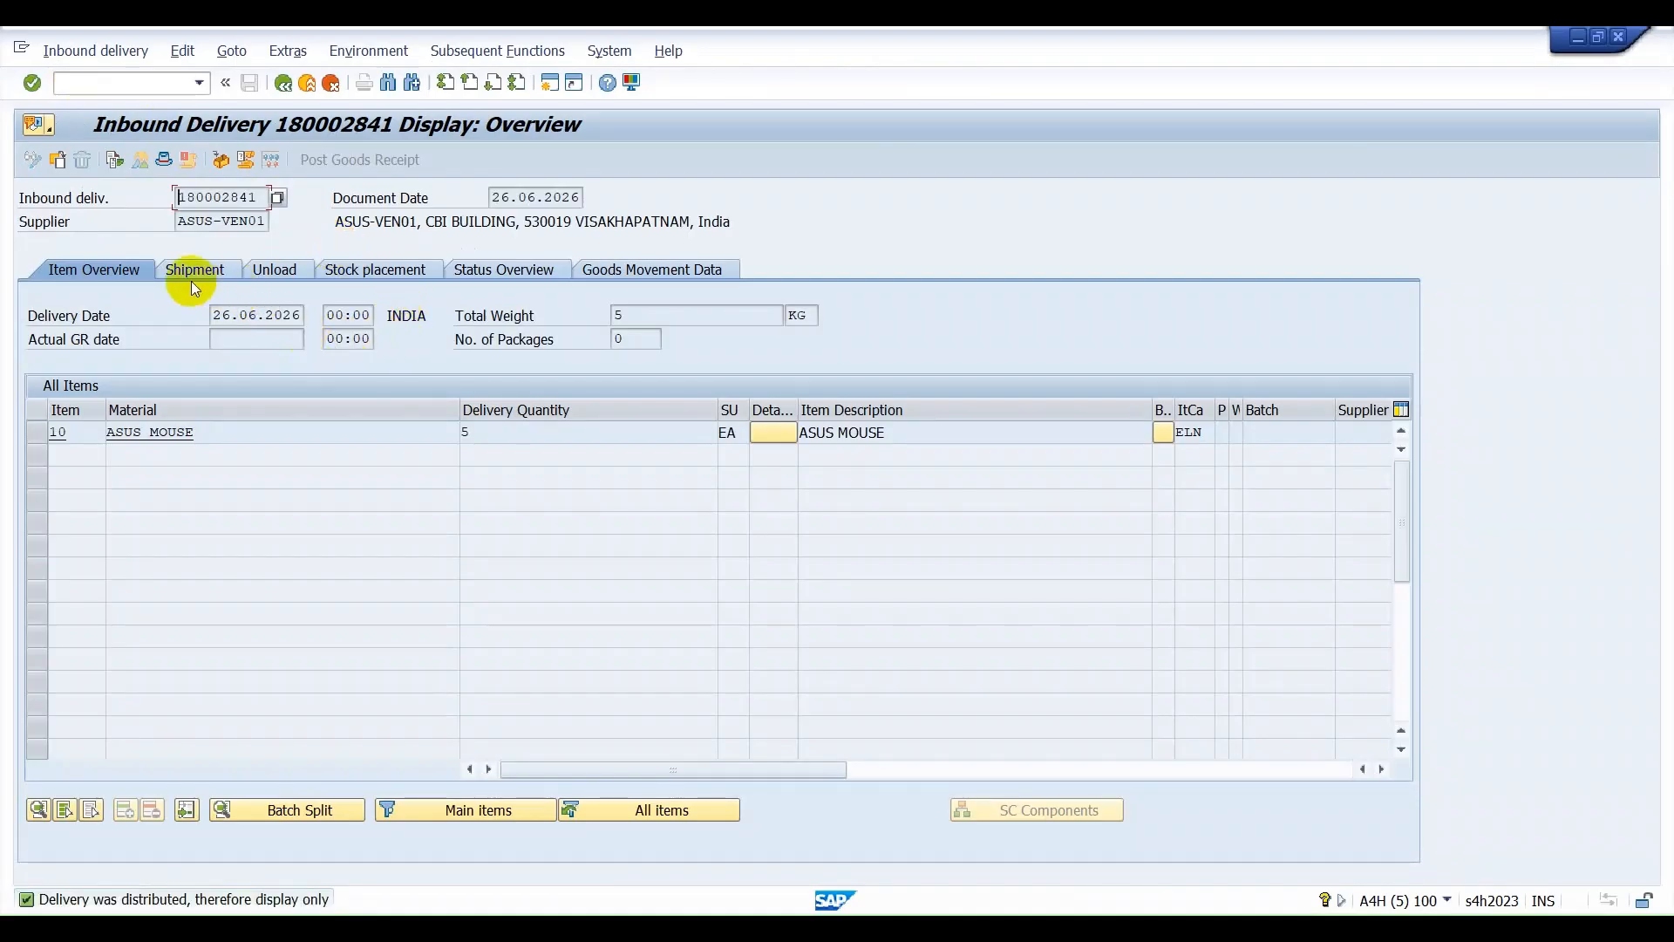
click(167, 162)
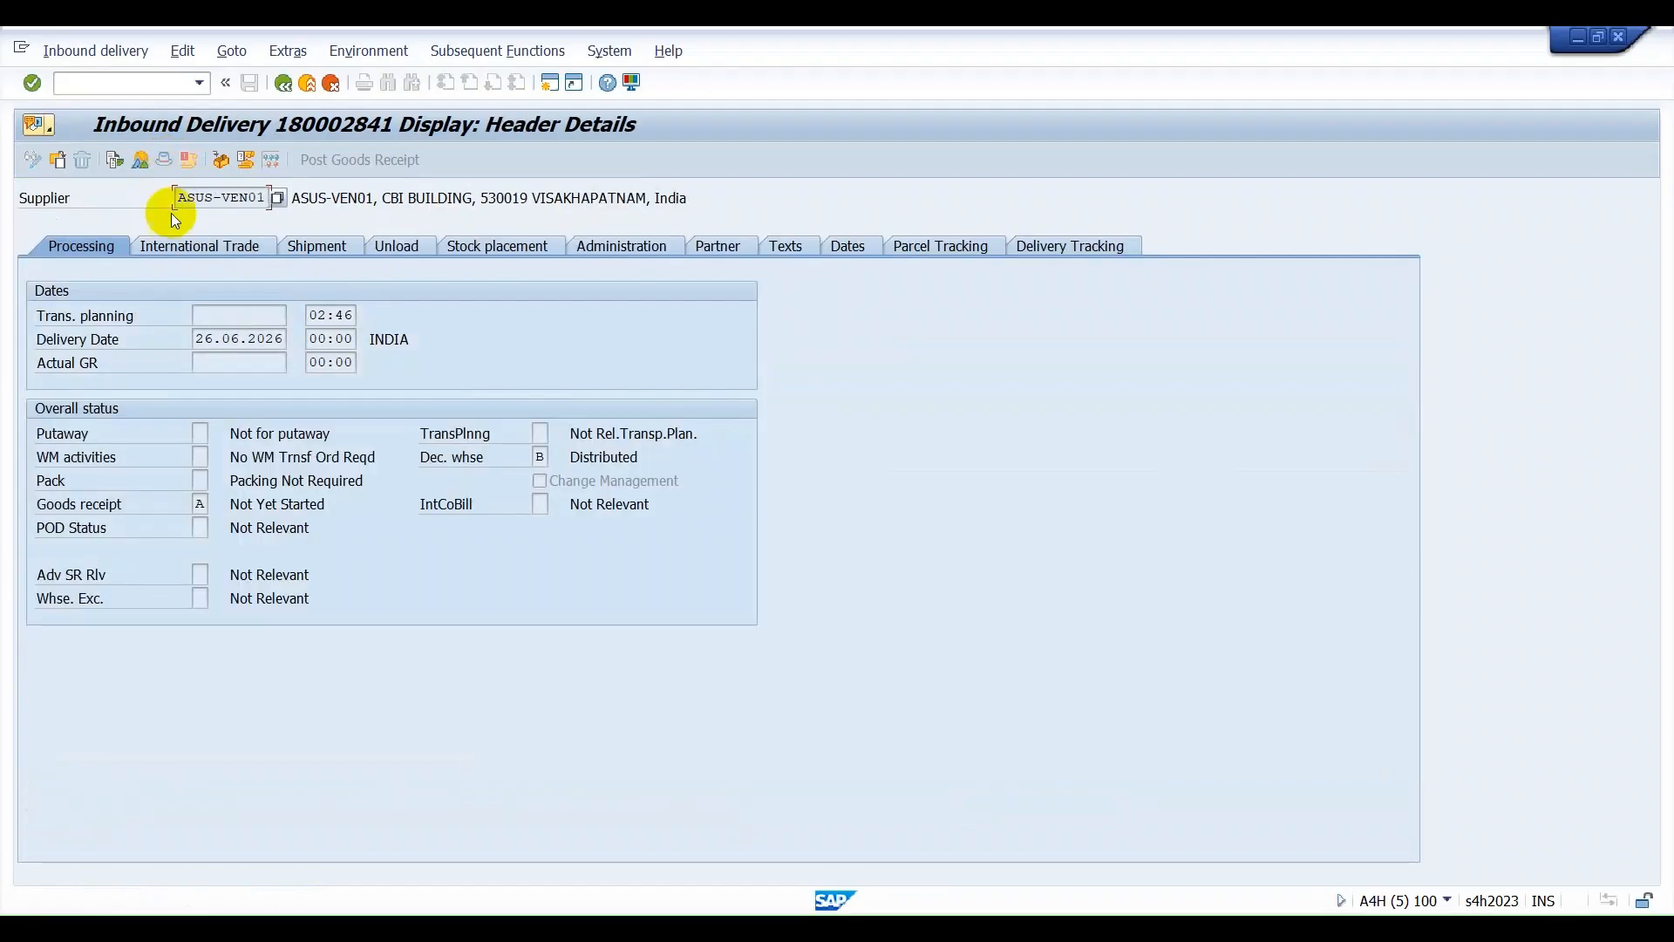
click(195, 250)
click(332, 257)
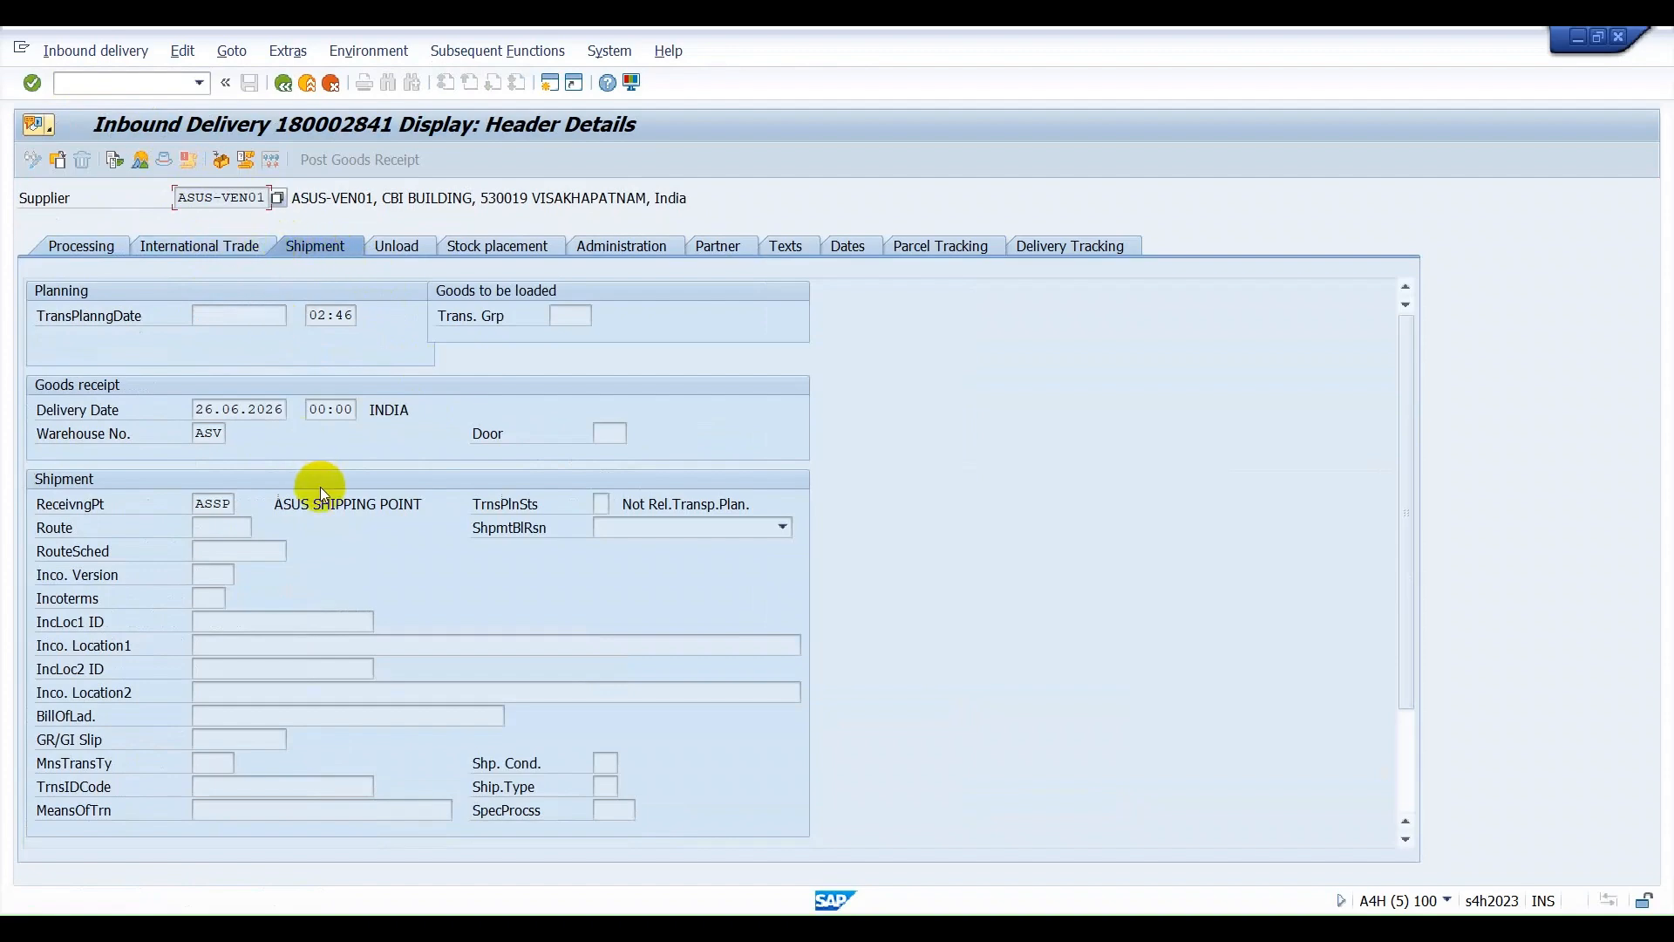
click(209, 250)
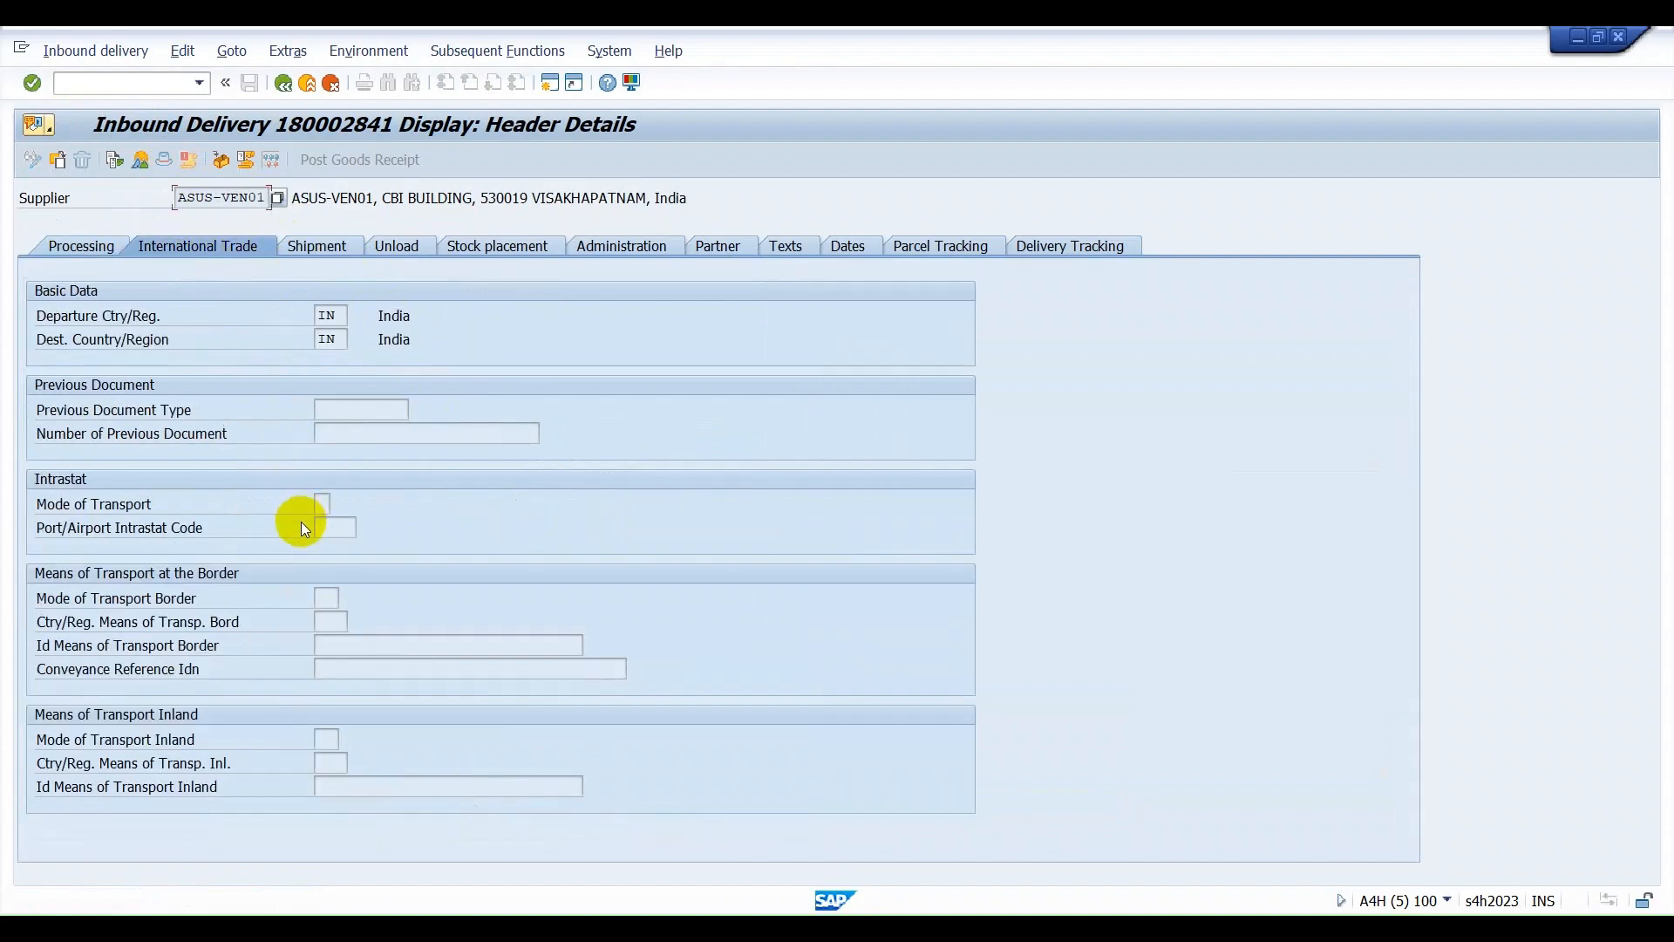
click(337, 250)
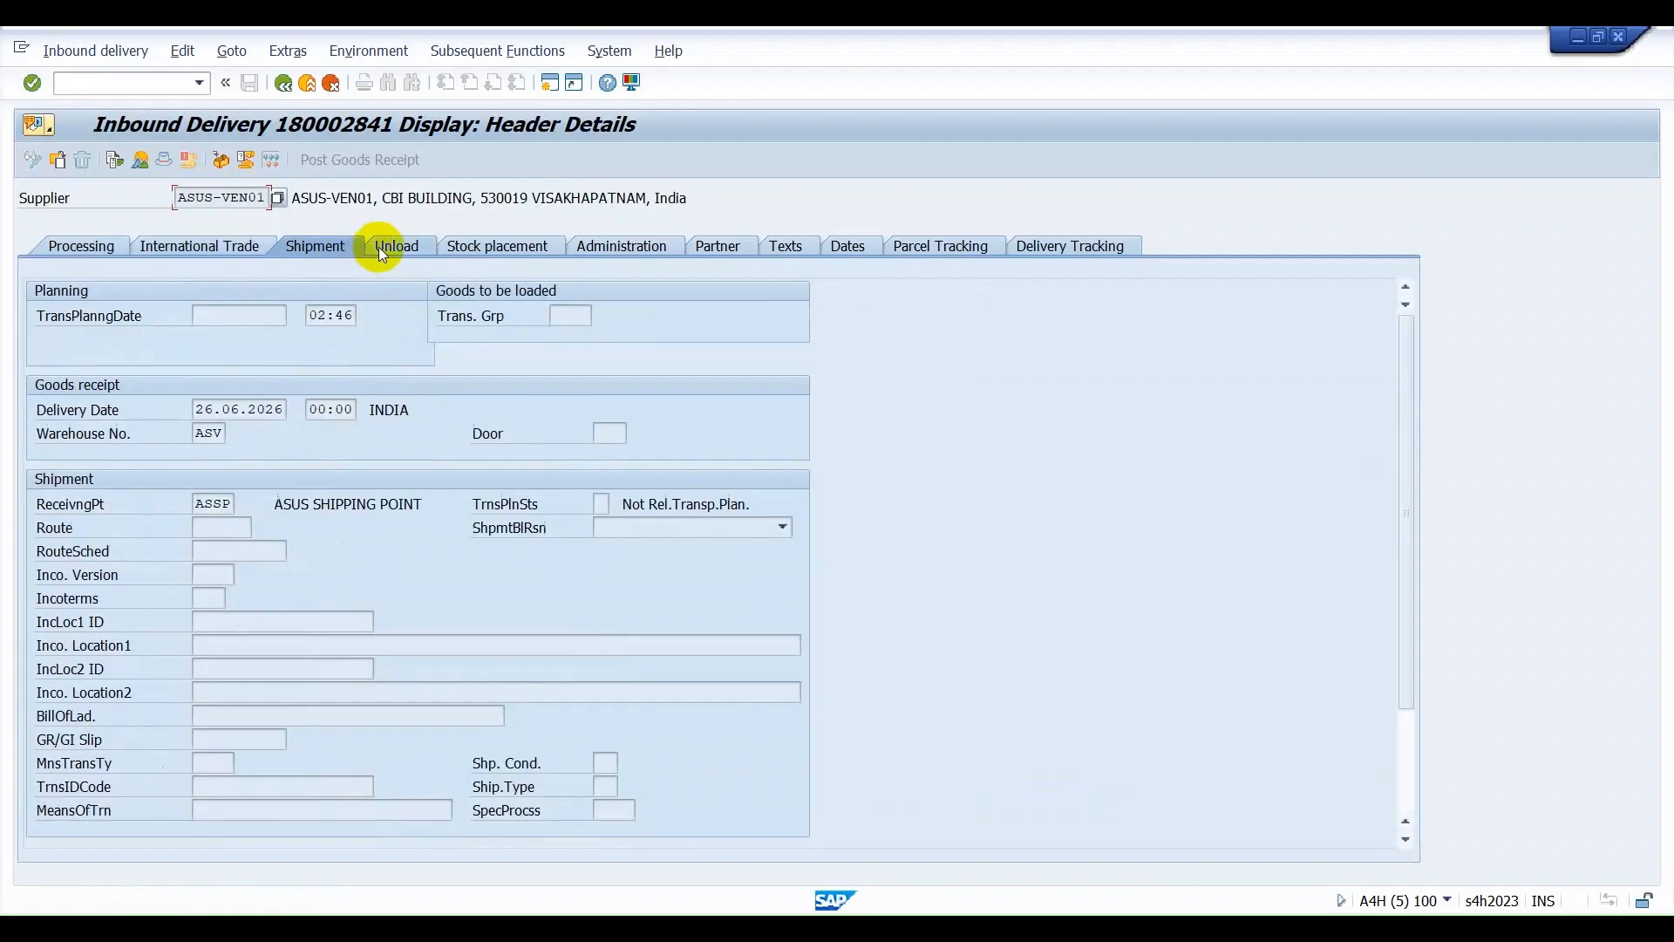
click(394, 248)
click(456, 253)
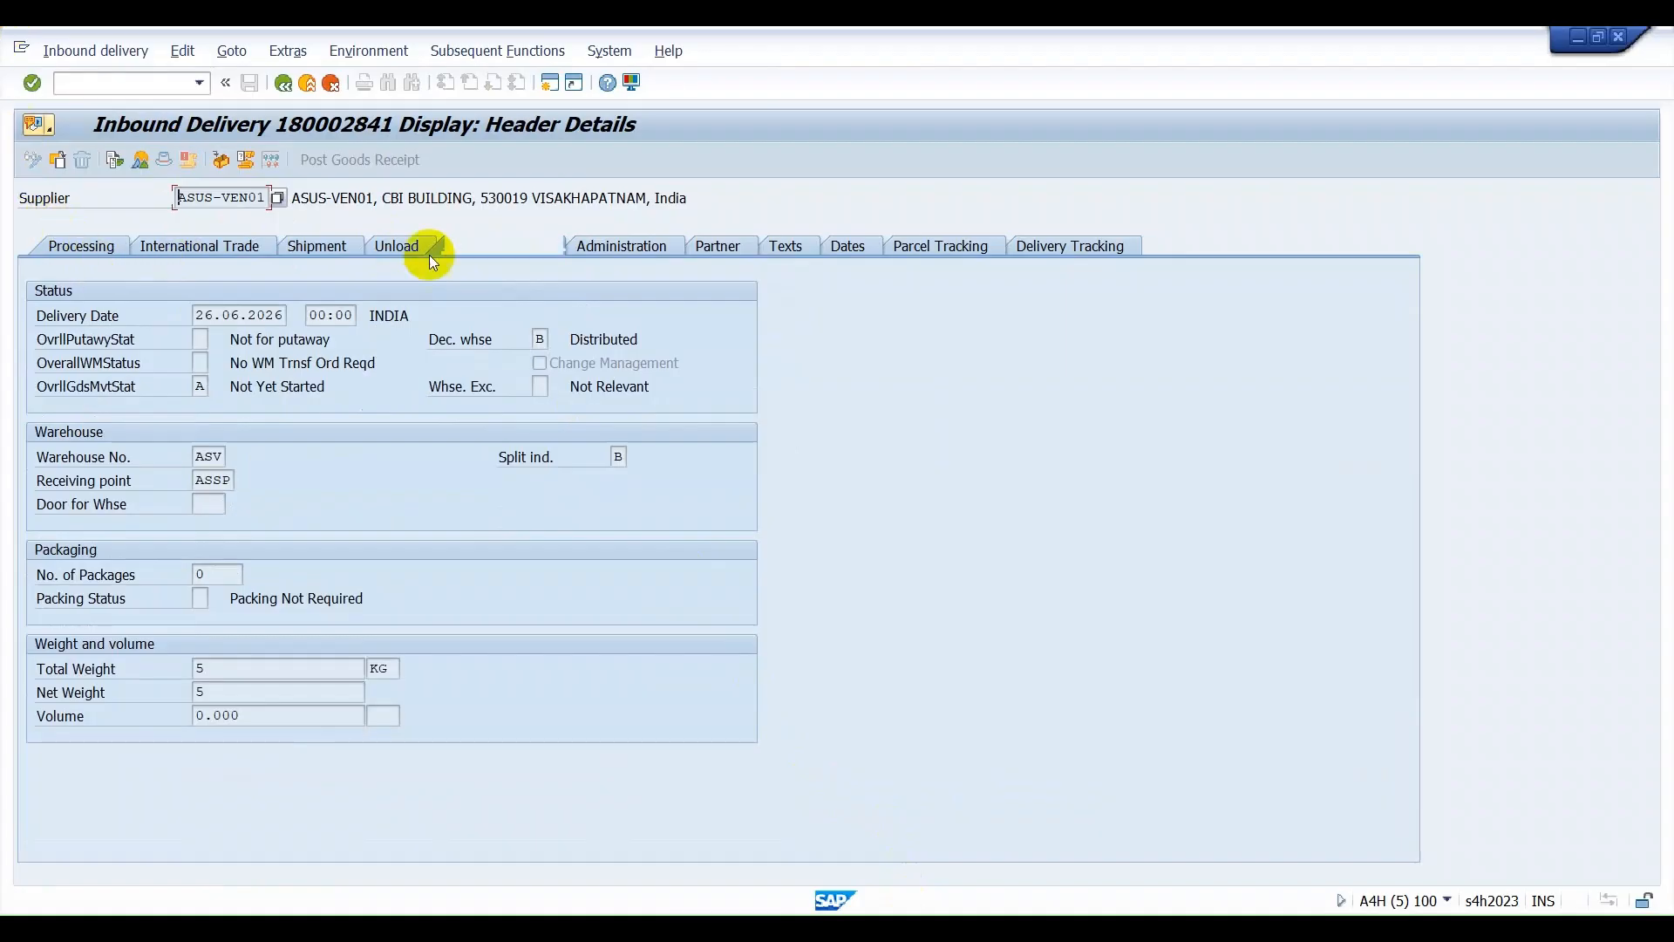
Check the delivery type in the header's administration data and the item category of the ASUS MOUSE item in the overview.
click(619, 248)
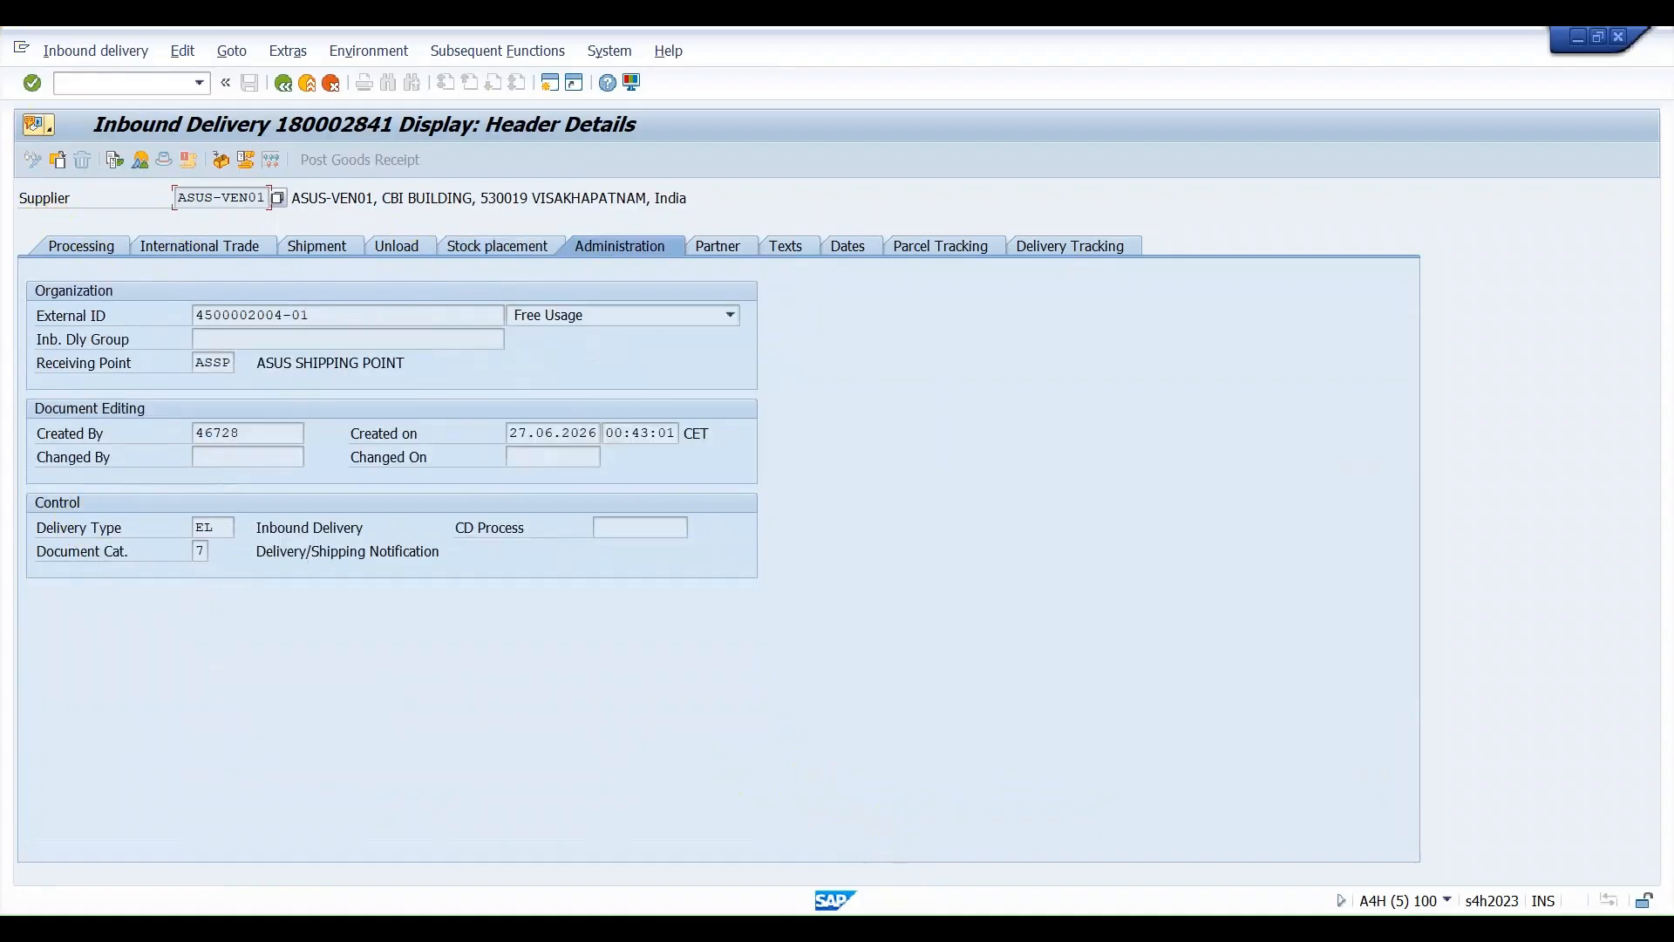
double_click(205, 529)
click(284, 83)
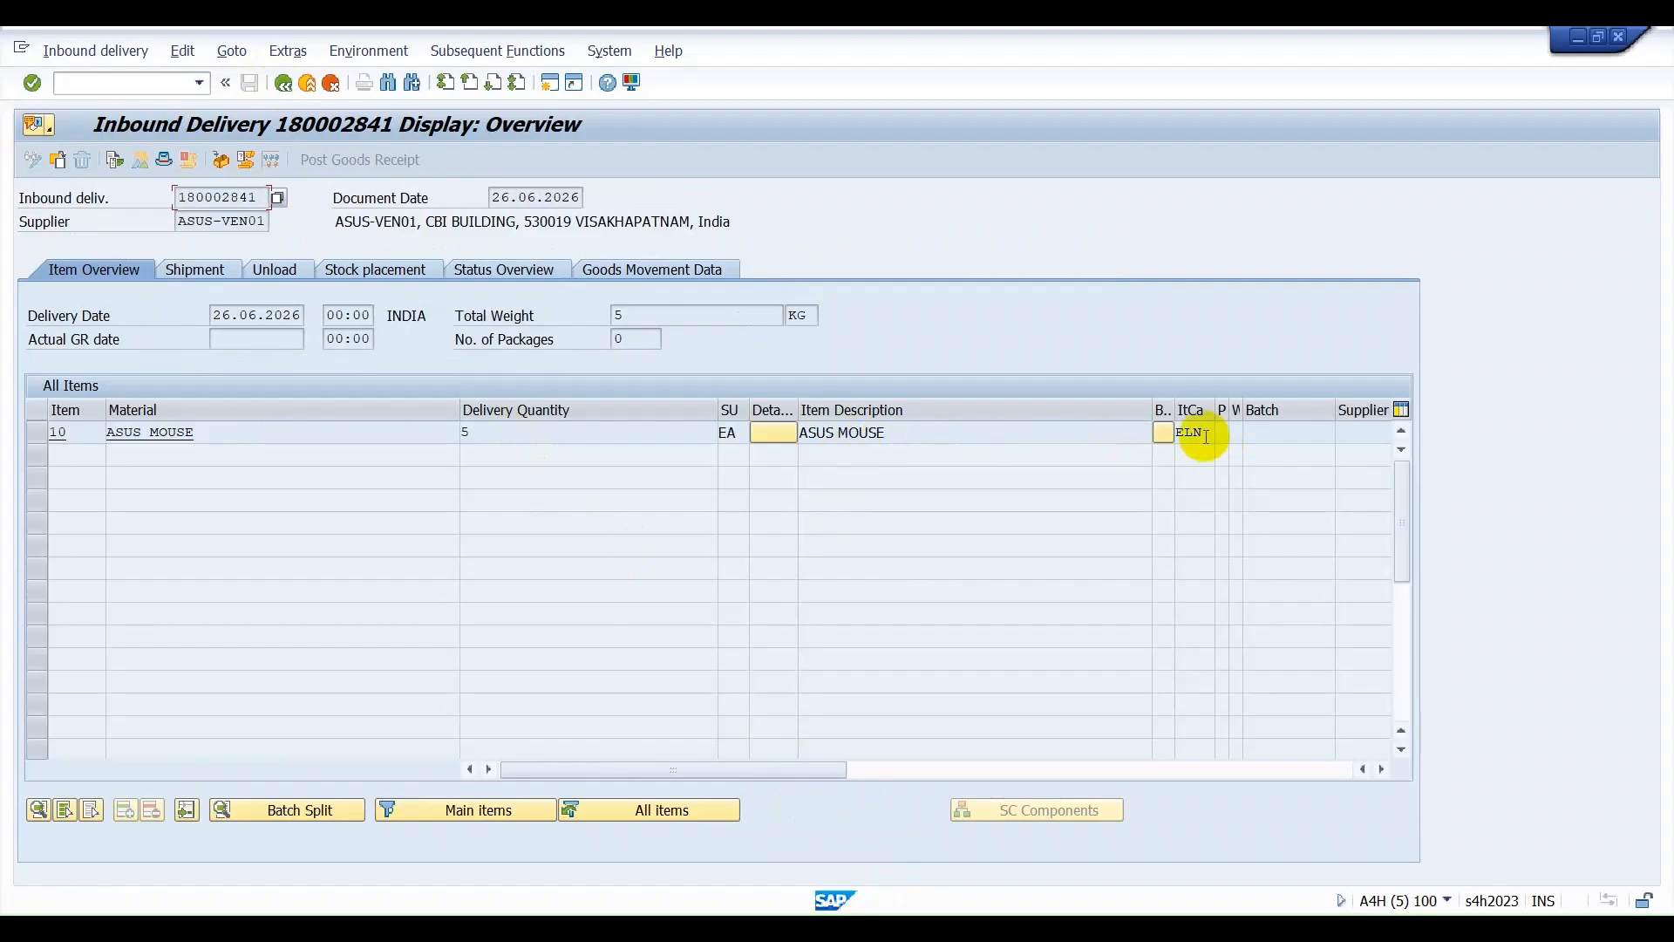
click(1206, 435)
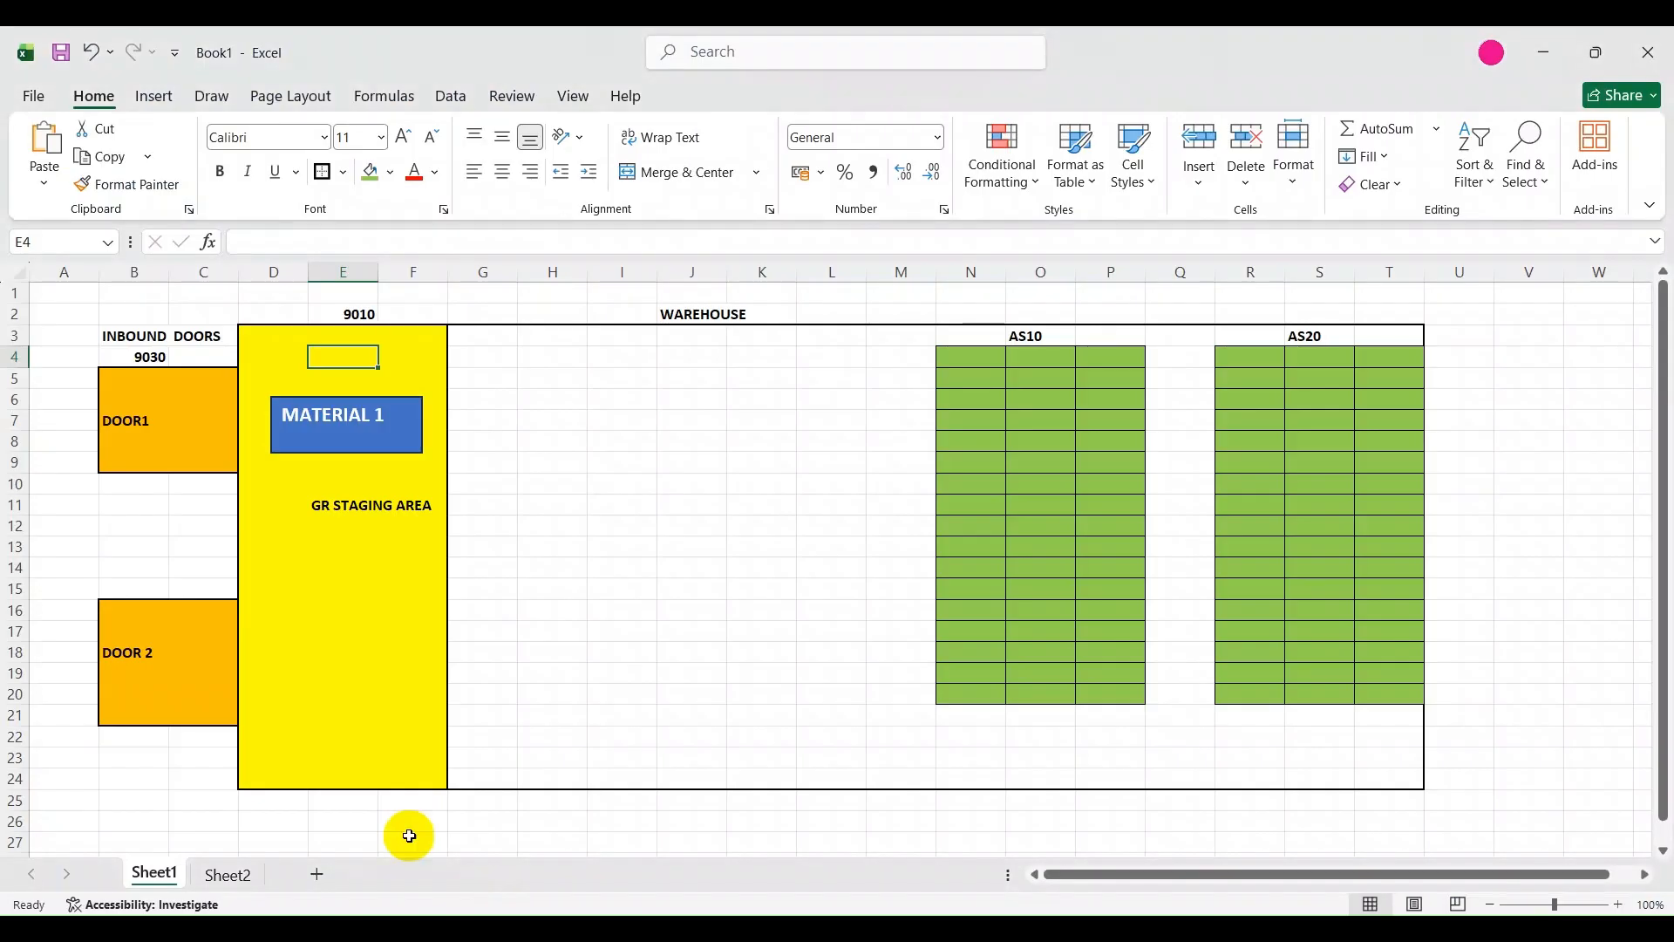
Switch to the Book1 workbook in Excel and enter ERP in cell C28 of Sheet1, below the warehouse layout.
click(149, 773)
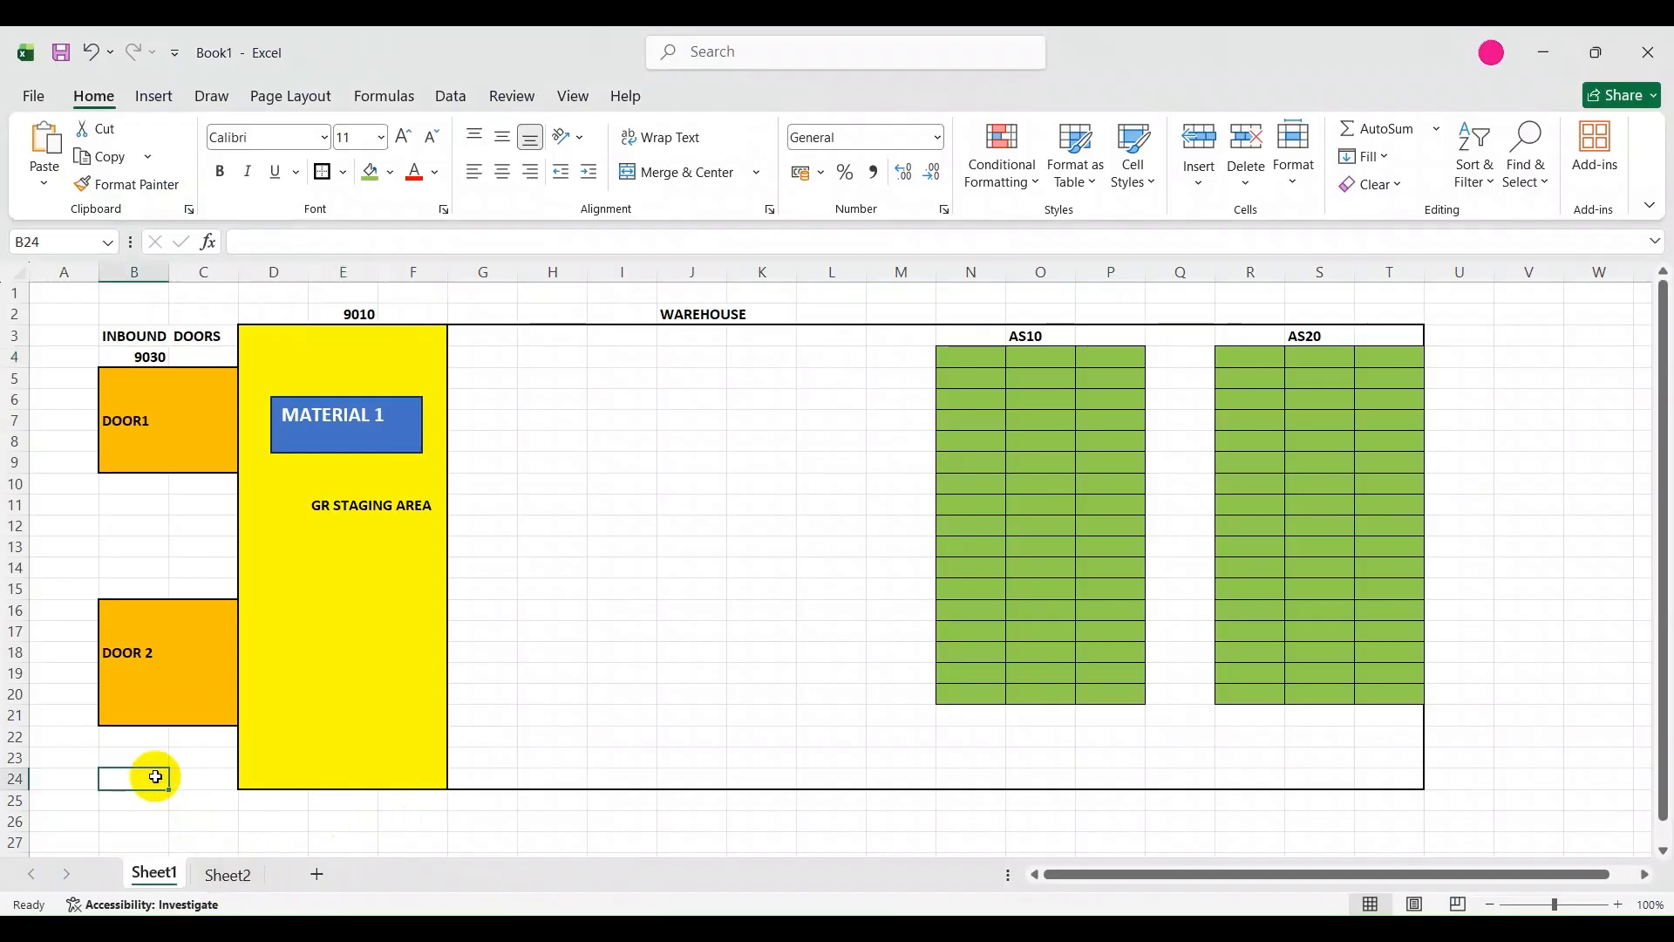
scroll(149, 774, down, 3)
click(178, 713)
click(202, 668)
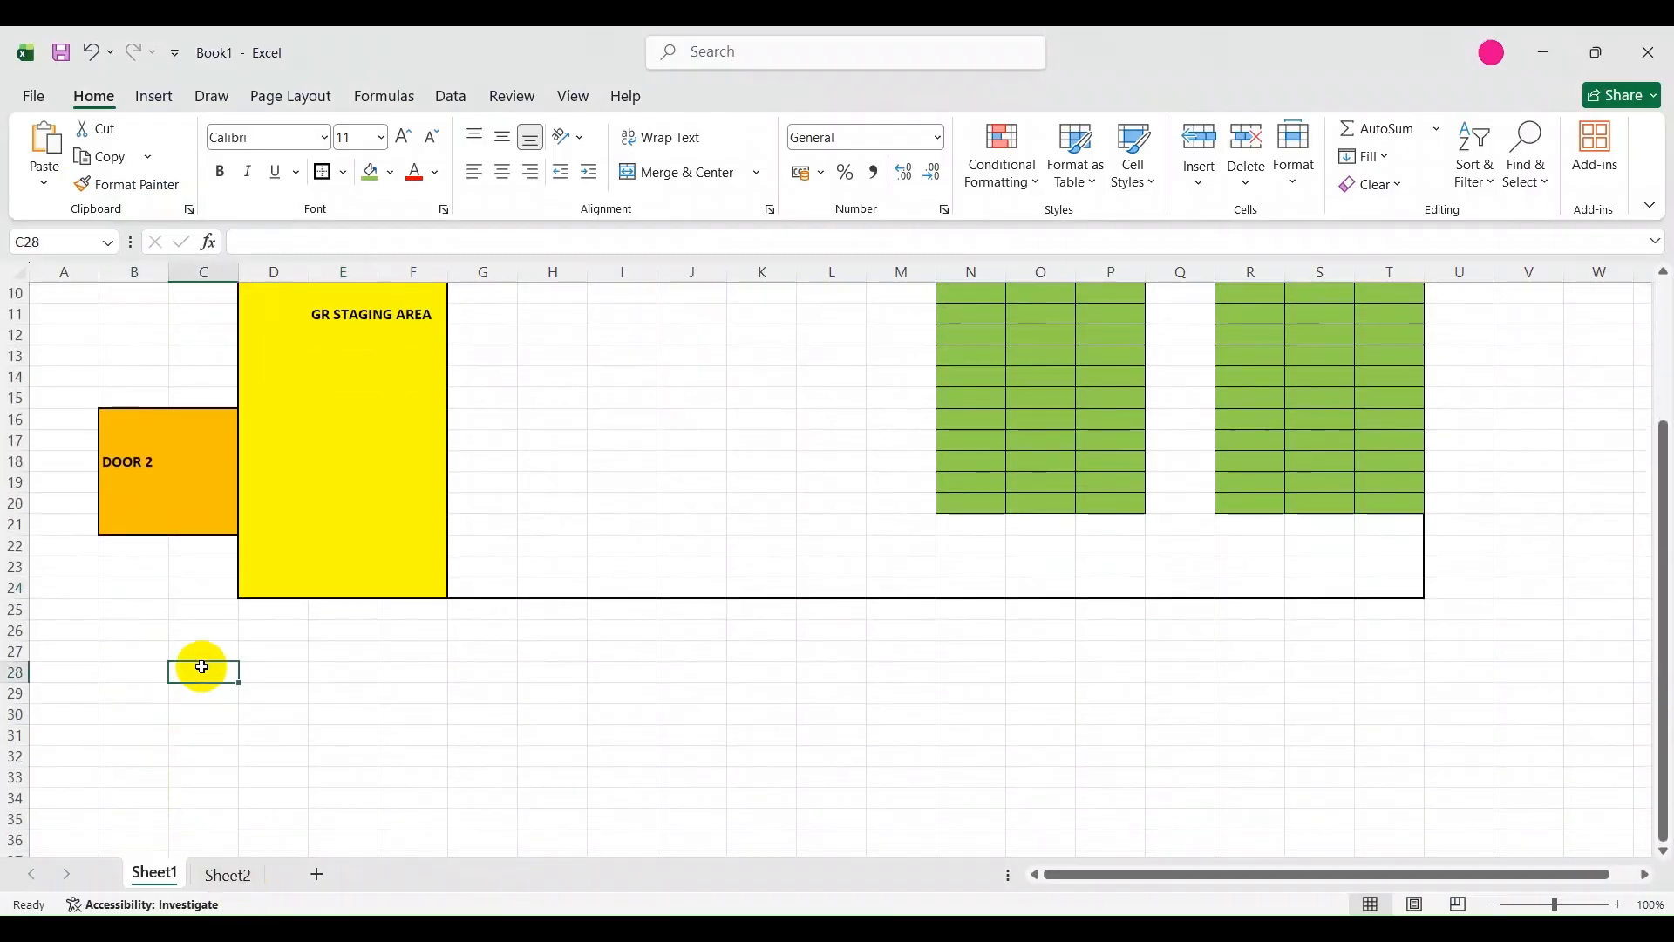
text(ERP)
key(Return)
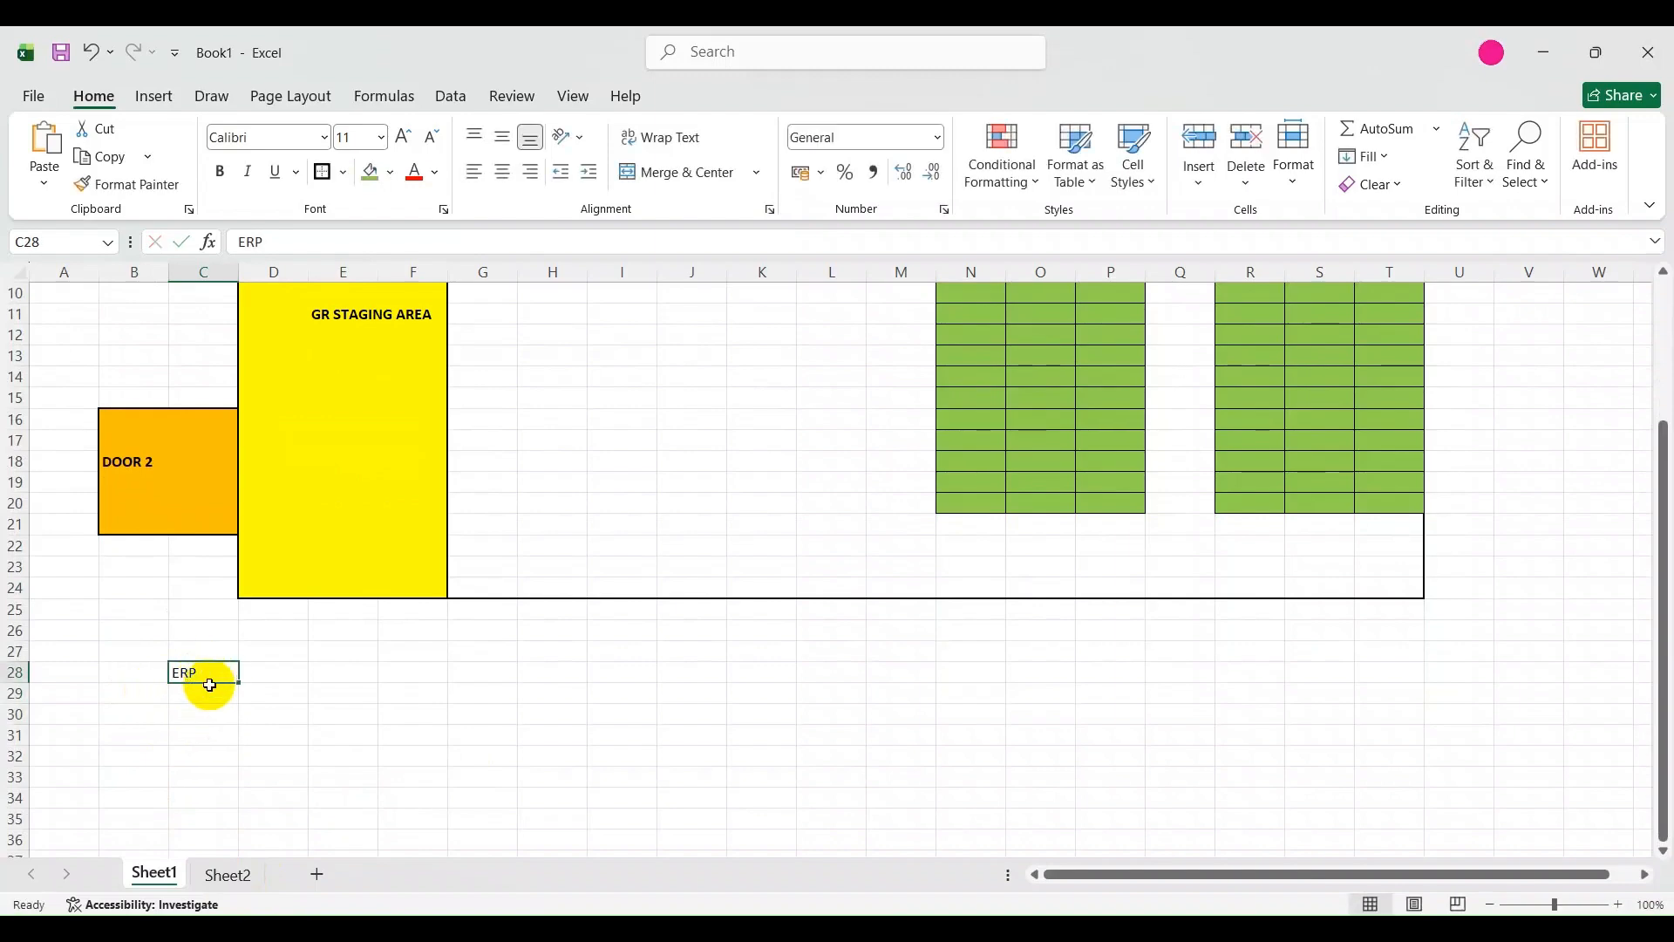
Enter DOCUMENT TYPE - EL in cell C29 under the ERP heading.
text(DELIVE)
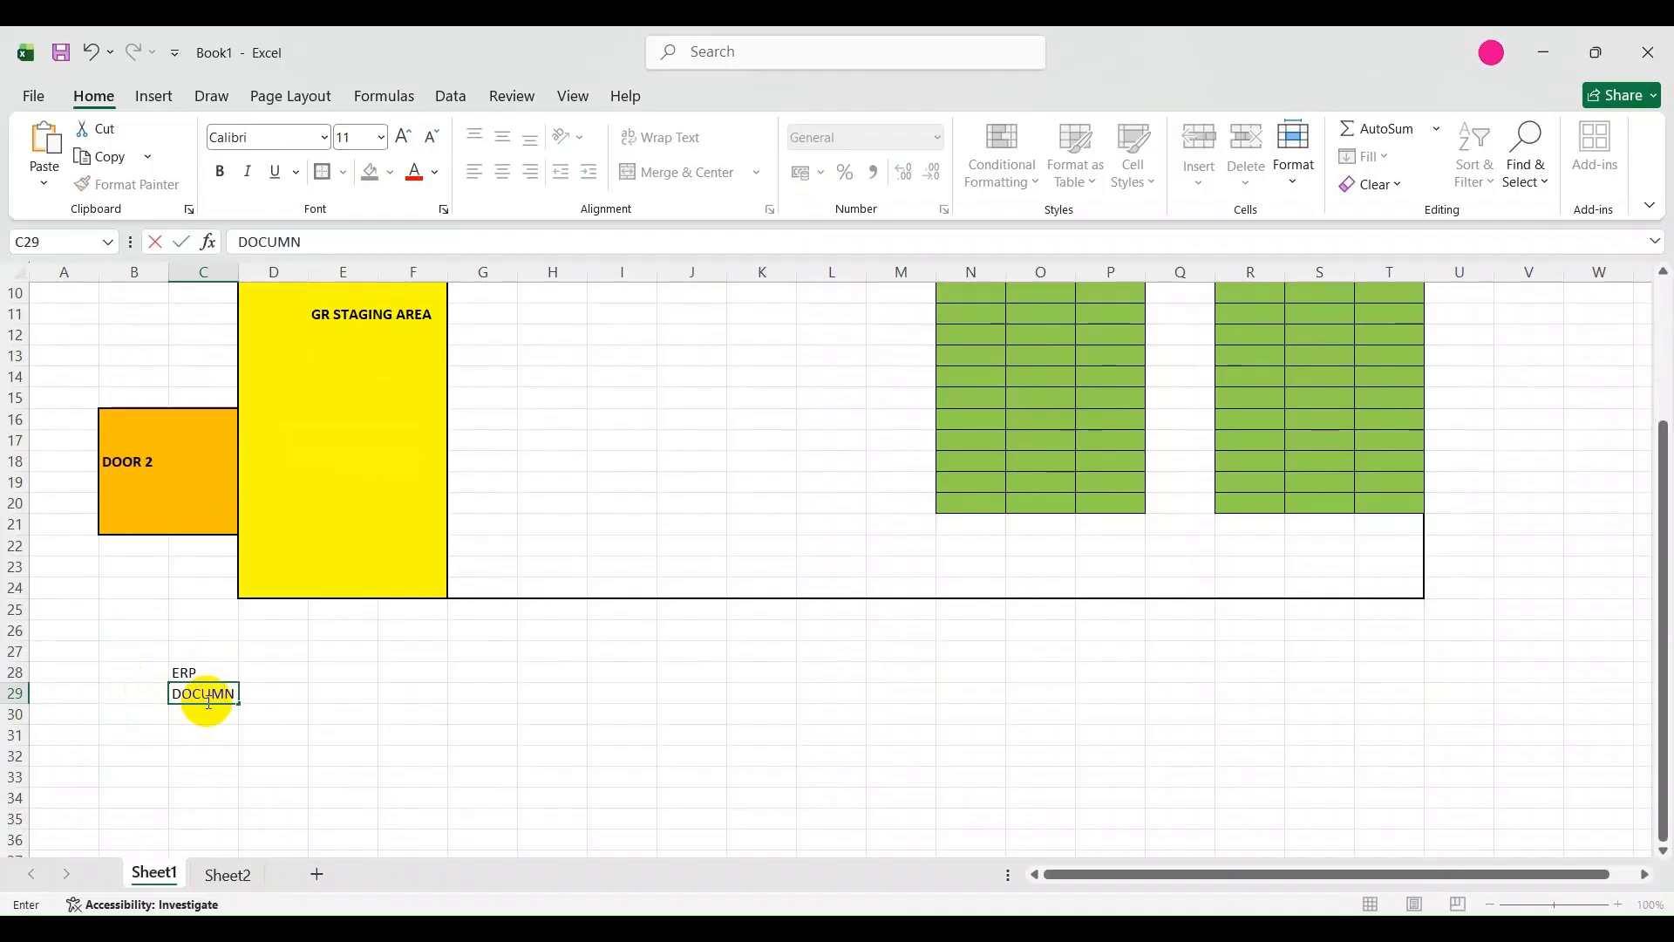
key(BackSpace)
text(ENT TYP)
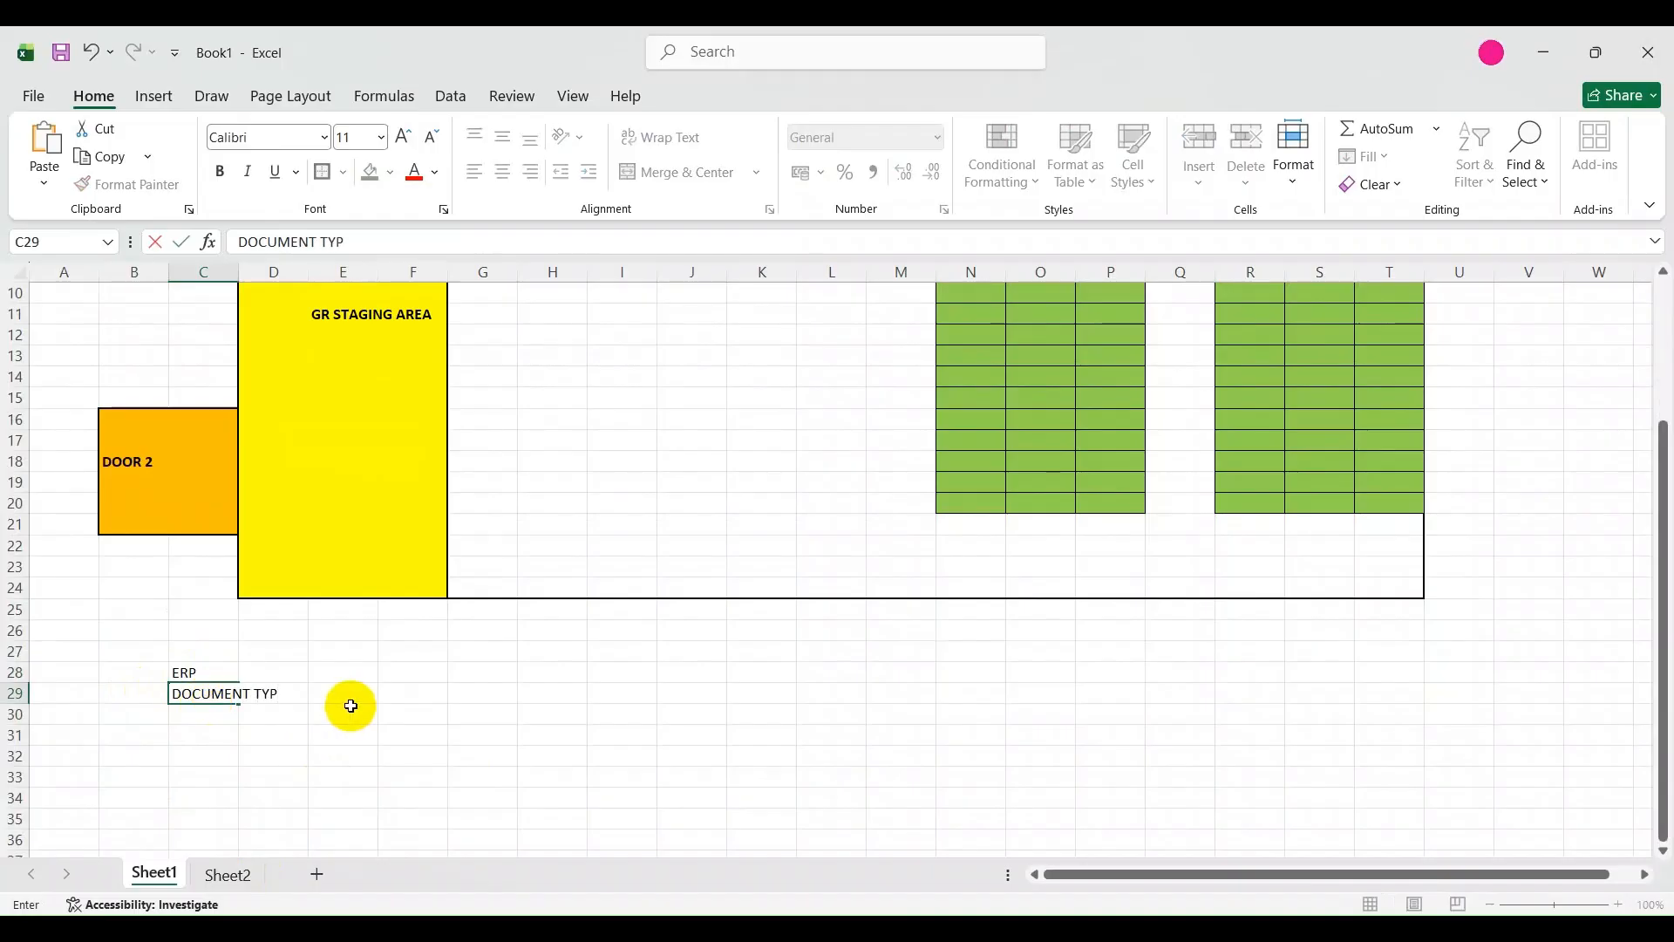
text(- EL)
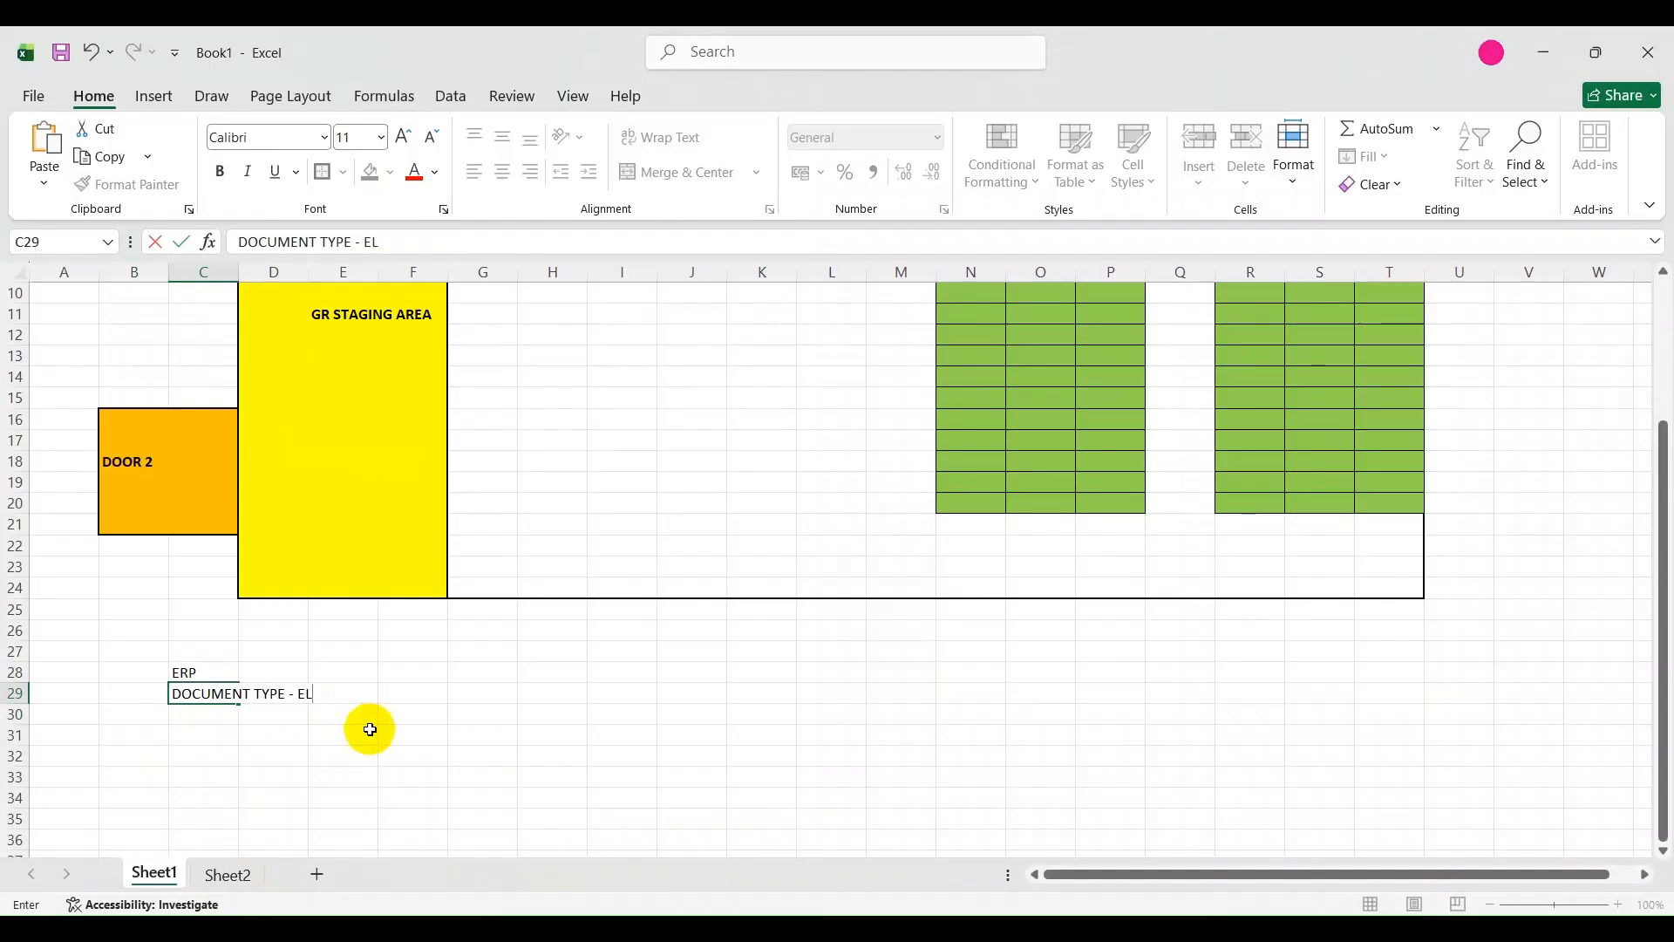
click(366, 724)
Make the ERP heading in cell C28 bold.
click(190, 673)
key(ctrl+b)
click(222, 730)
click(212, 695)
Enter ITEM TYPE - ELN in cell C30 below the ERP document type.
click(216, 717)
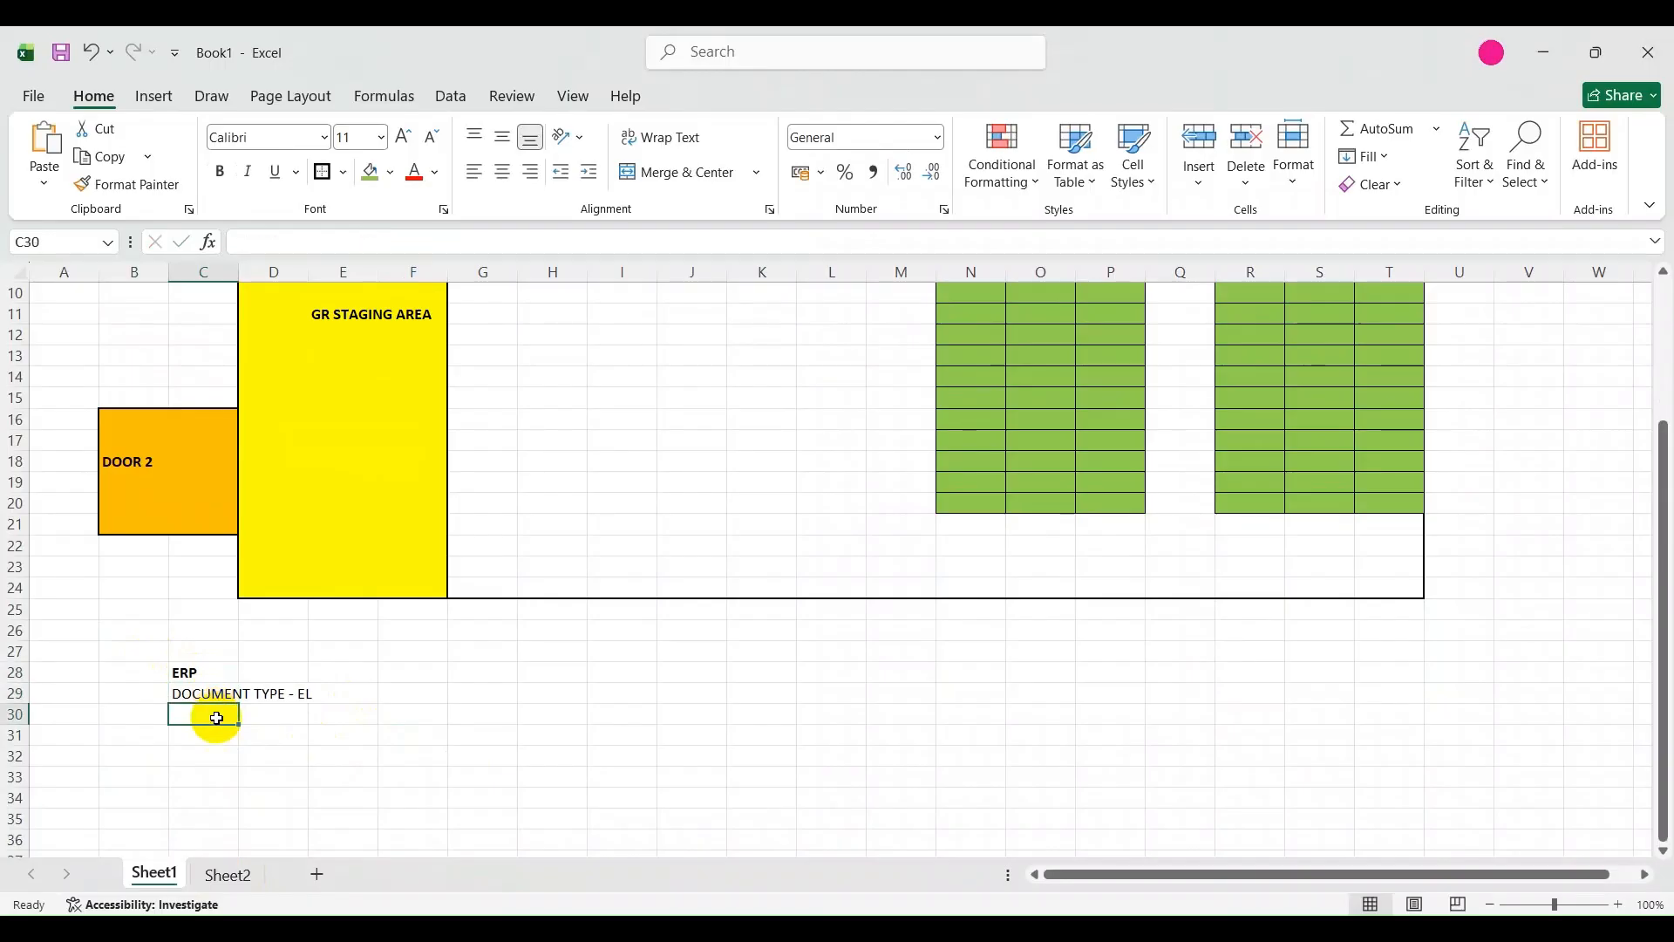
text(ITEM)
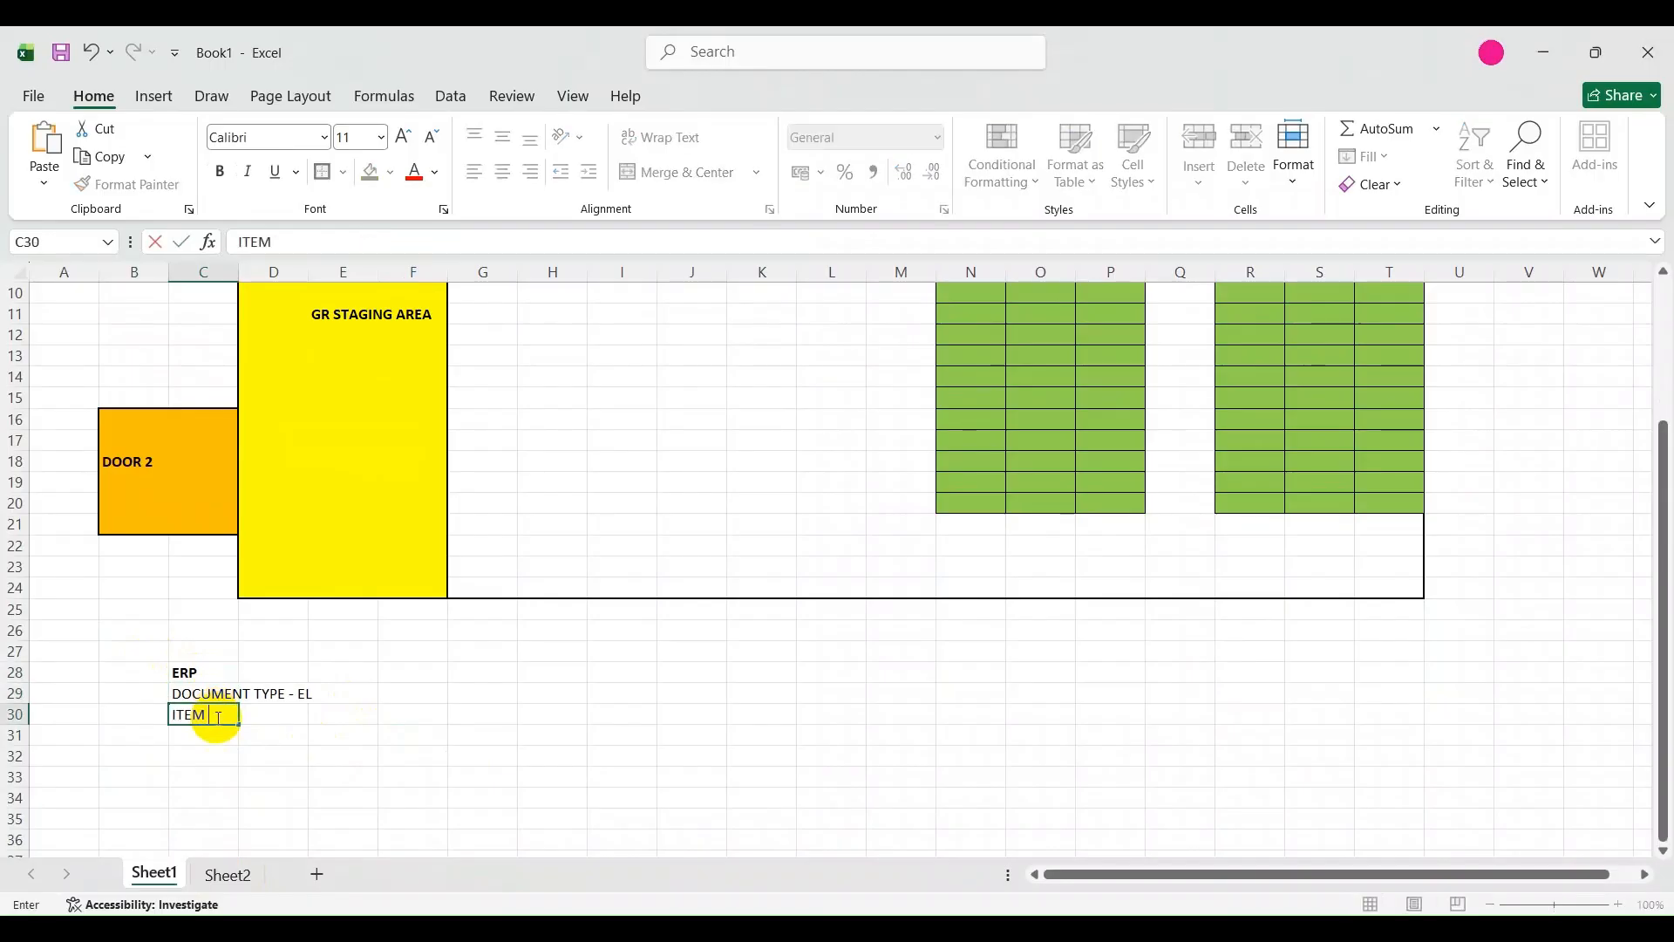
text( TYPE - ELN)
click(414, 733)
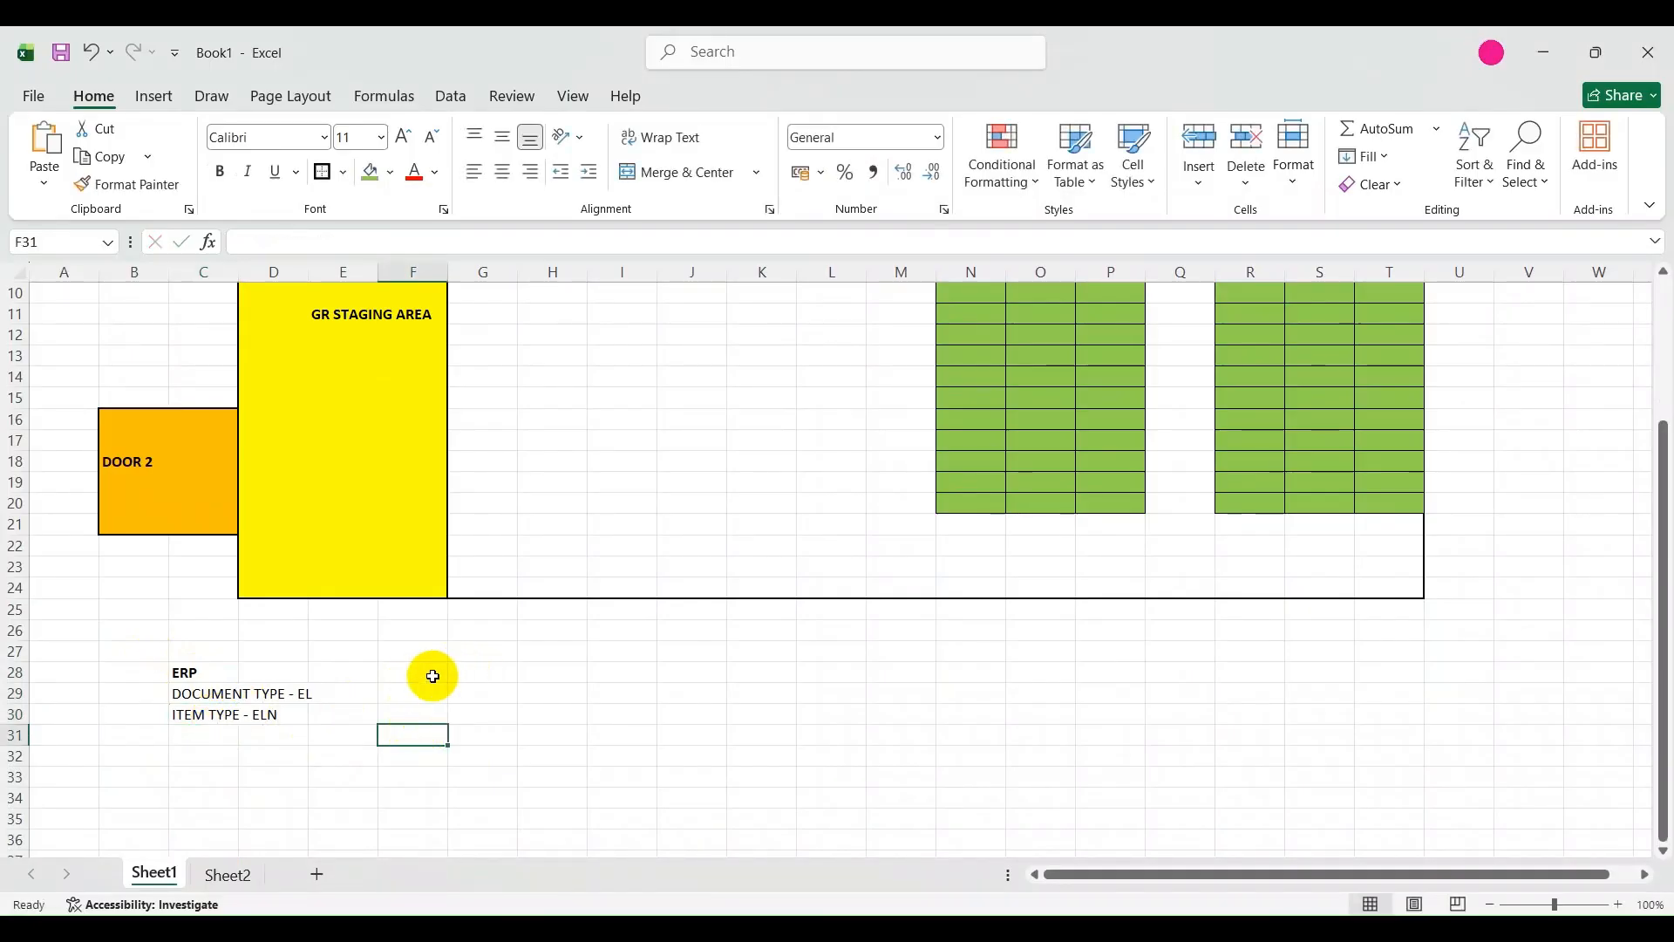
Enter EWM in cell G28 as the heading beside the ERP block.
click(490, 669)
scroll(493, 671, down, 2)
scroll(494, 672, up, 2)
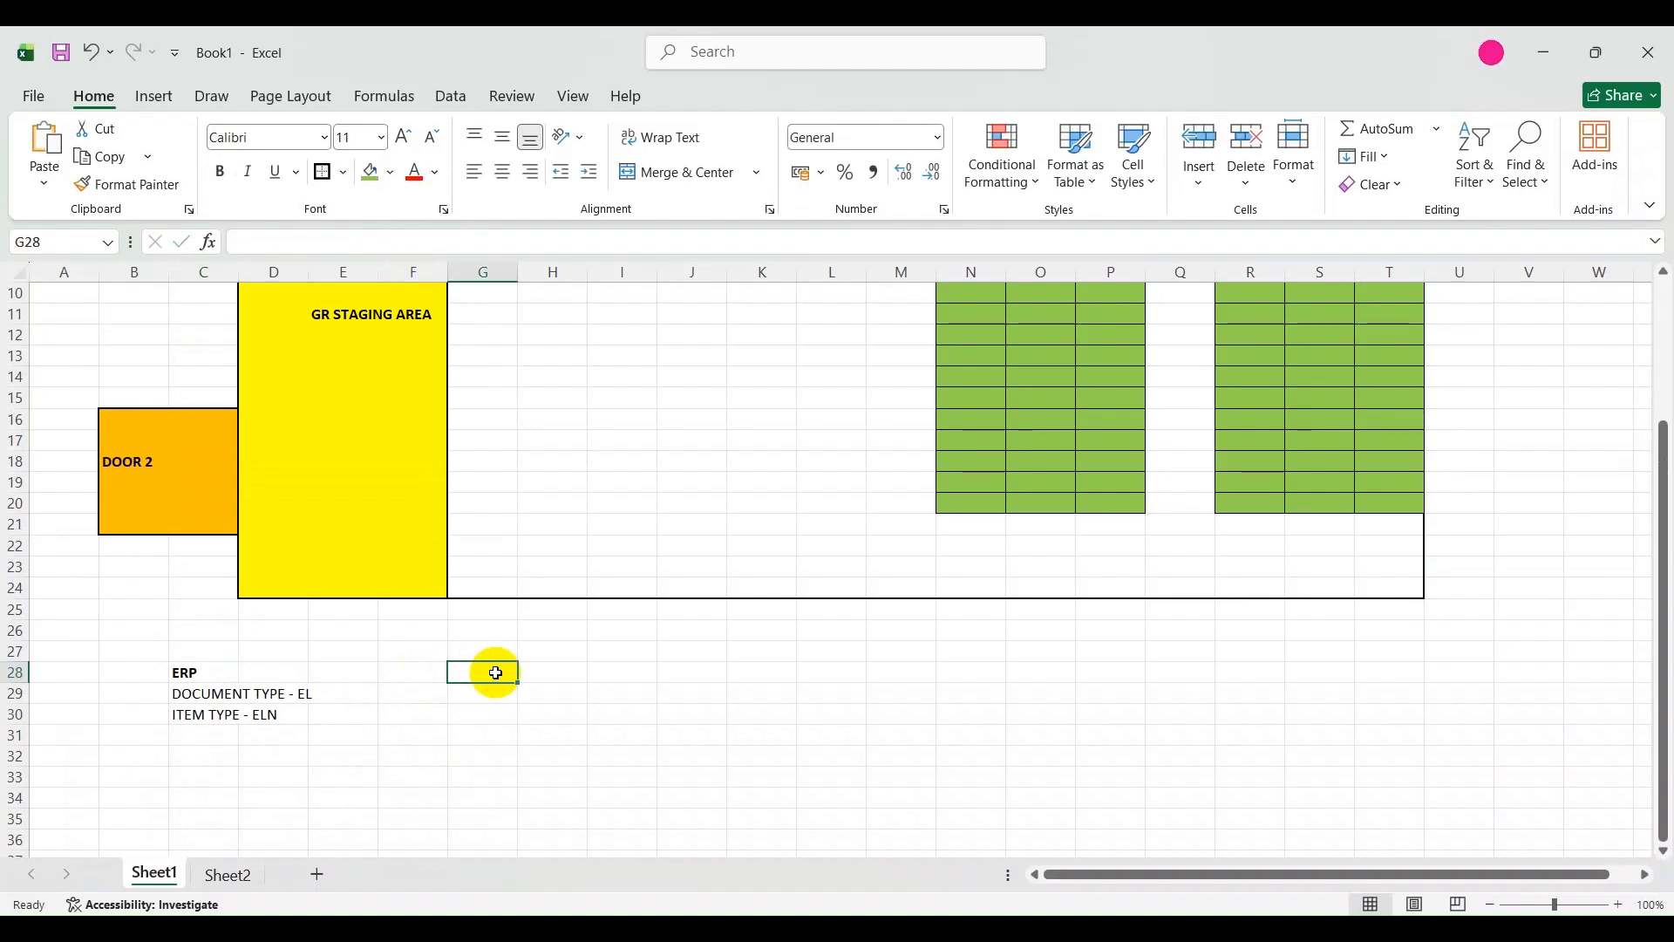
text(EWM)
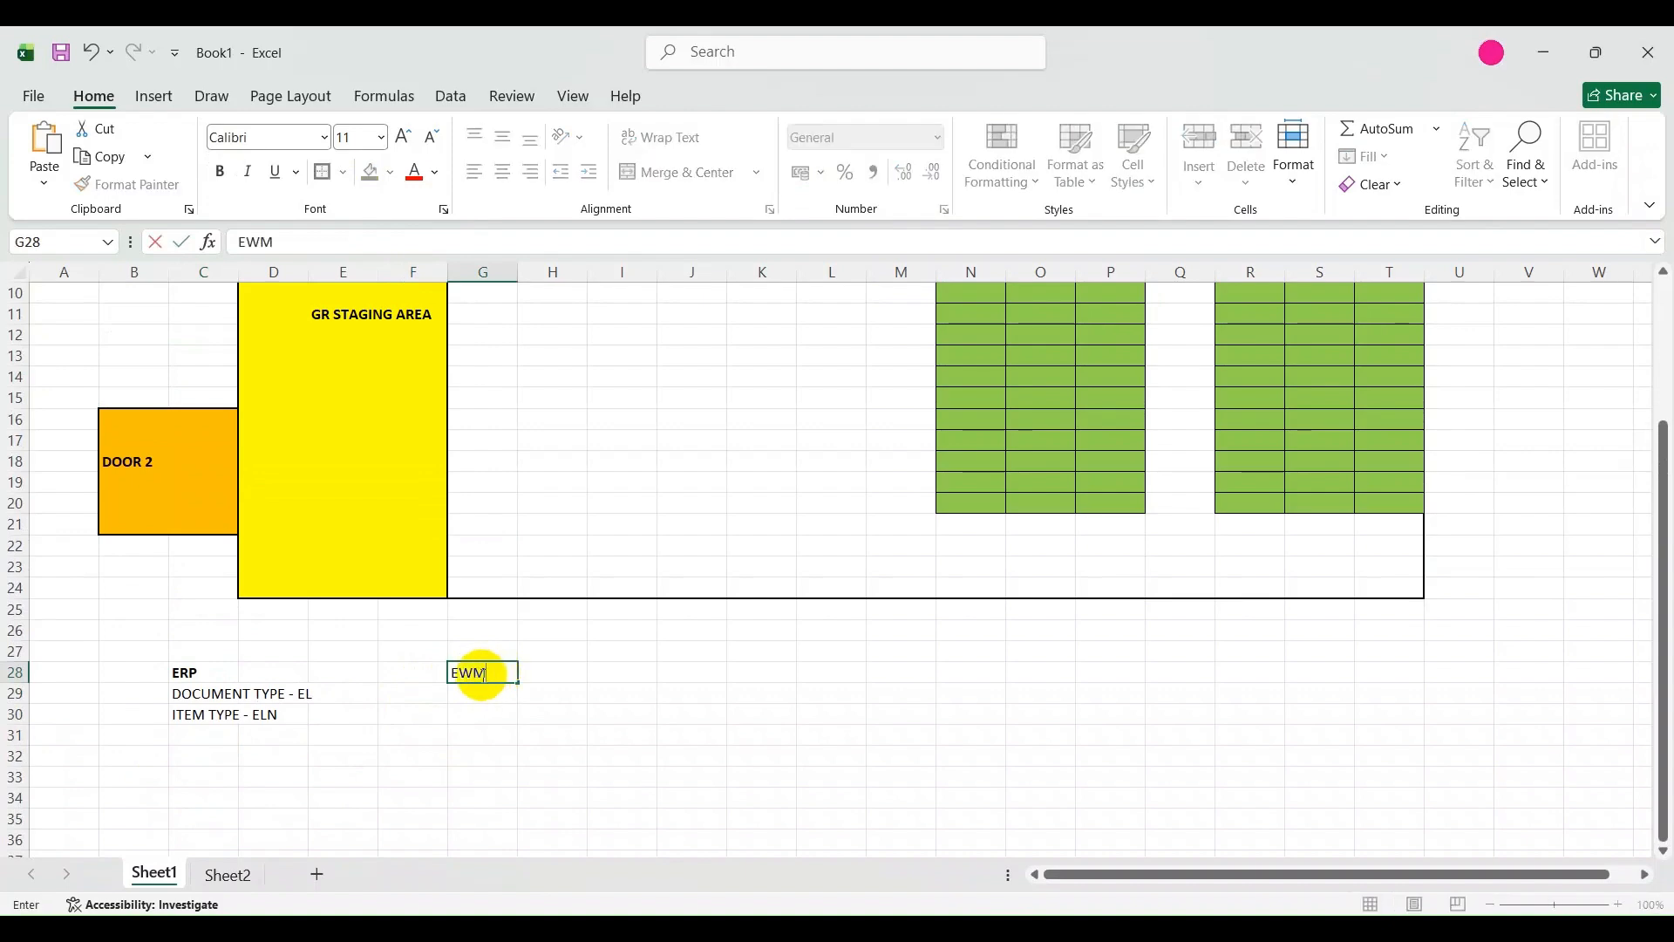
click(476, 690)
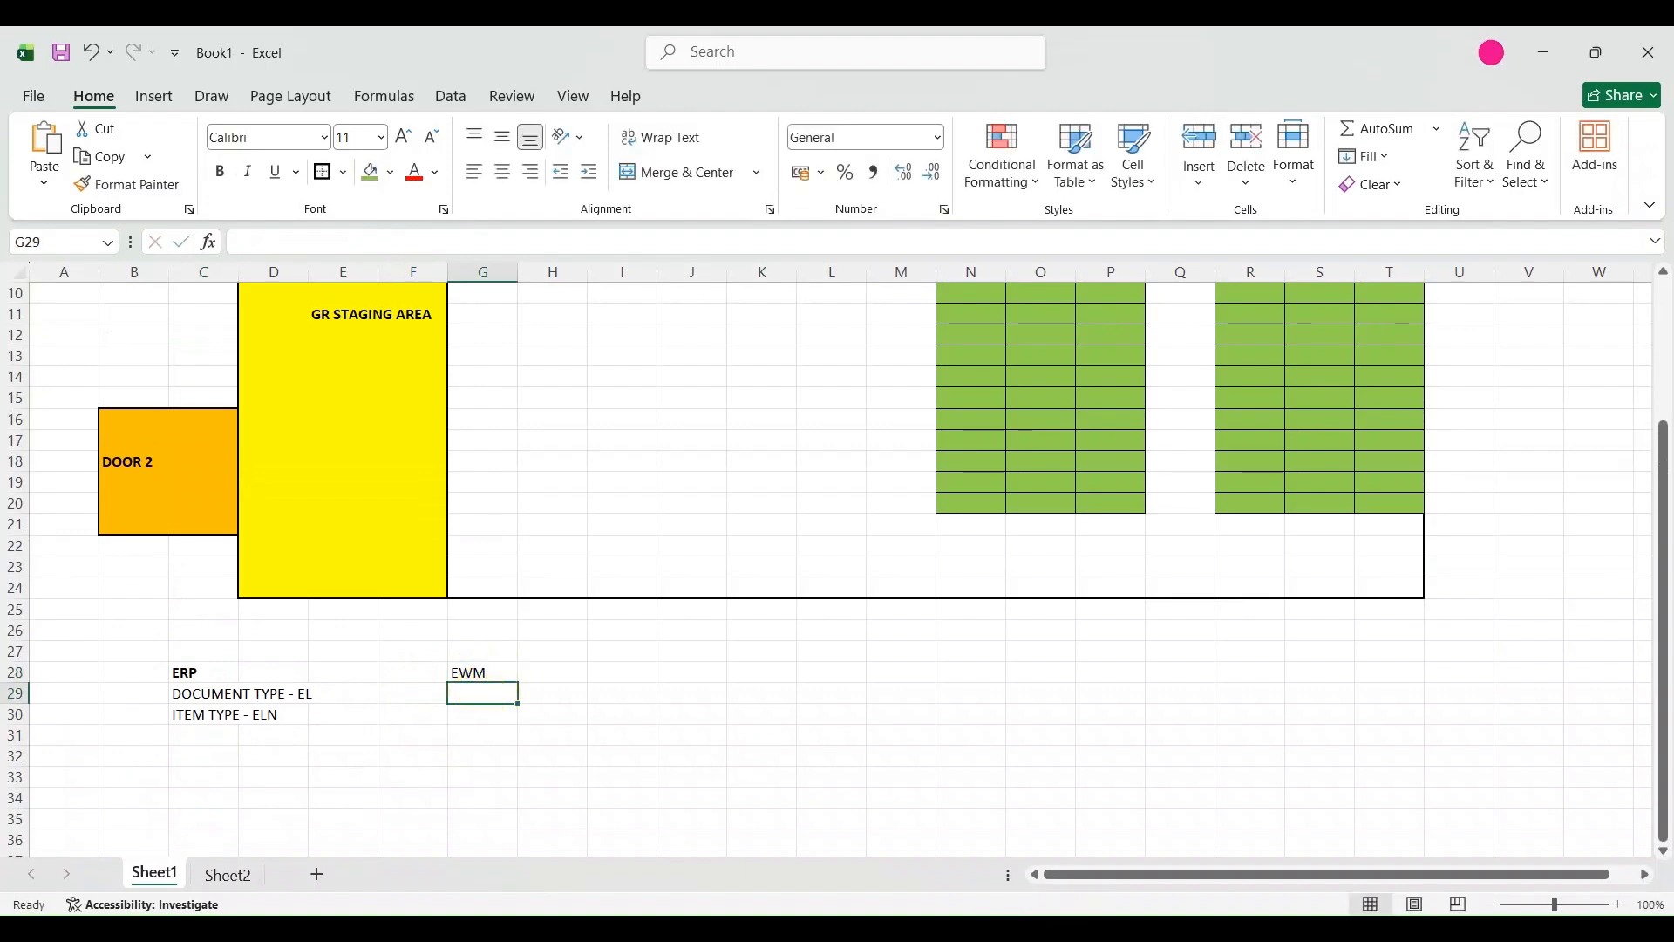
Switch to the SAP delivery type mapping session and check the EWM document type mapped to the EL entry with a blank code.
mouse_move(1091, 887)
mouse_move(1149, 835)
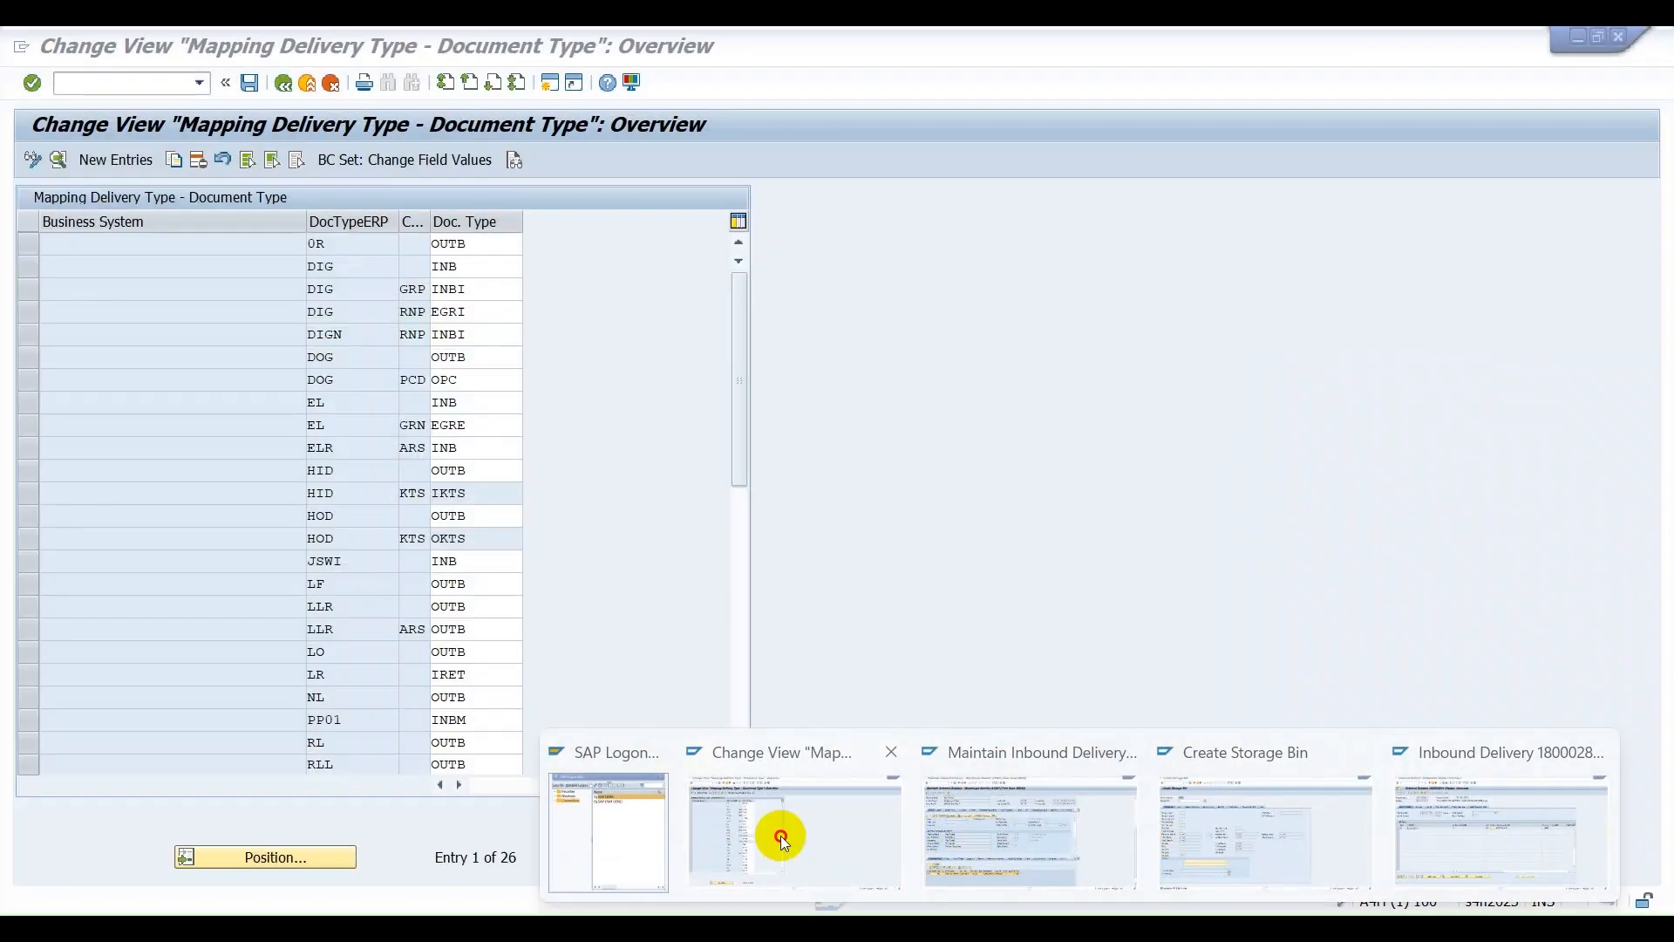
click(781, 835)
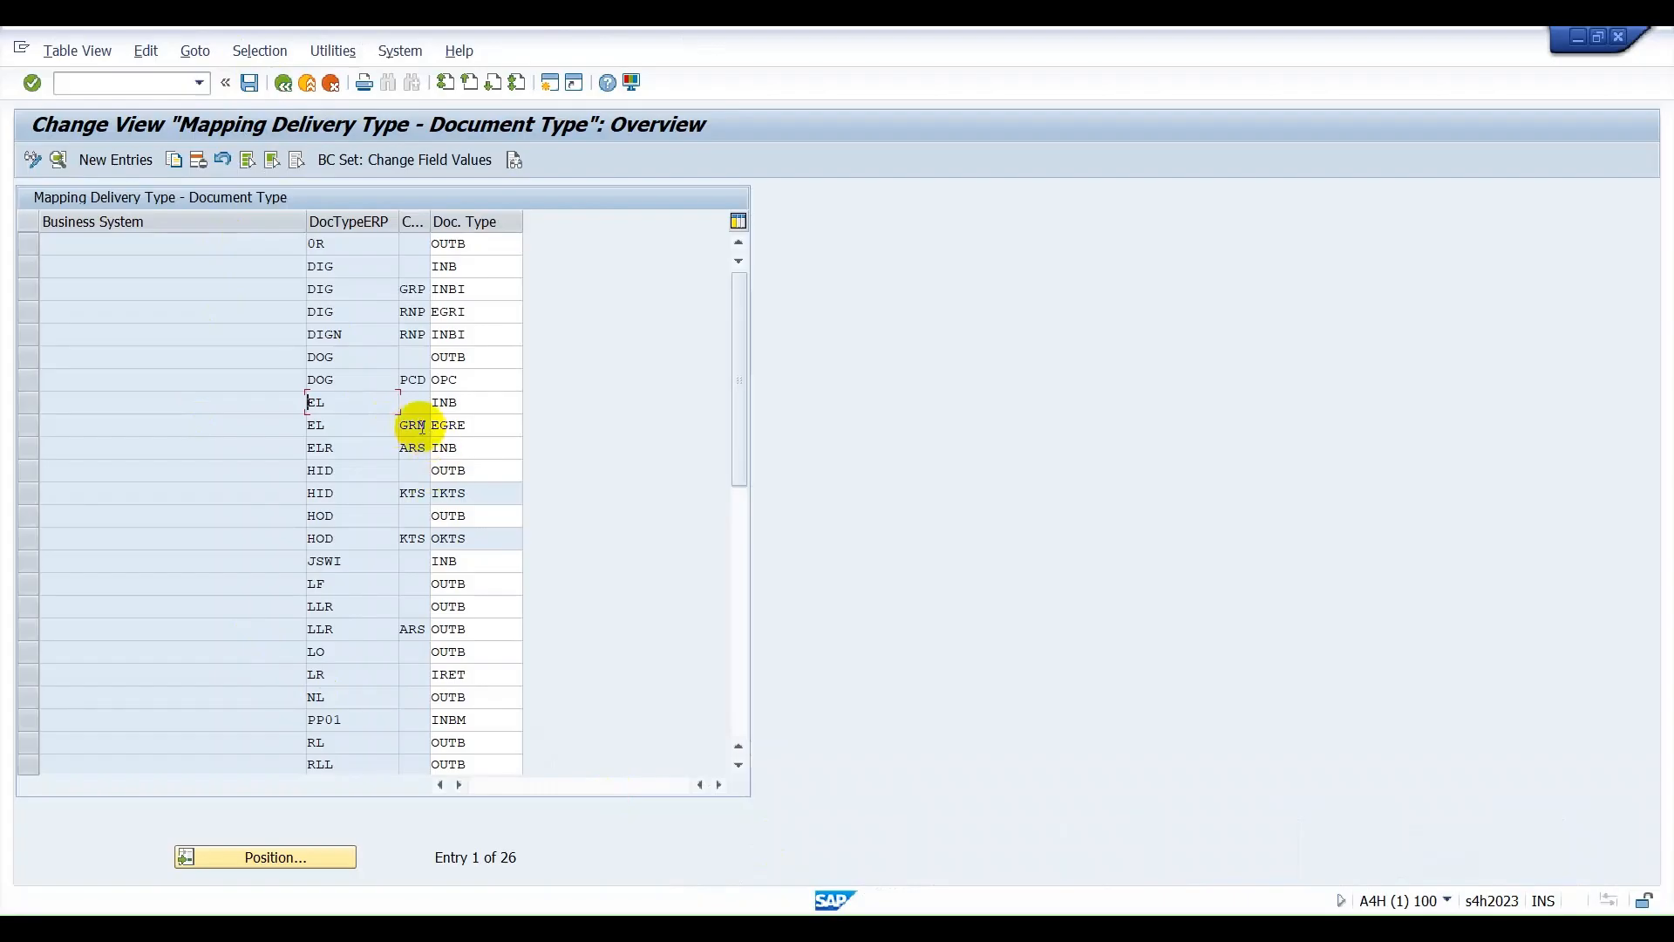
click(462, 401)
drag(474, 404, 420, 401)
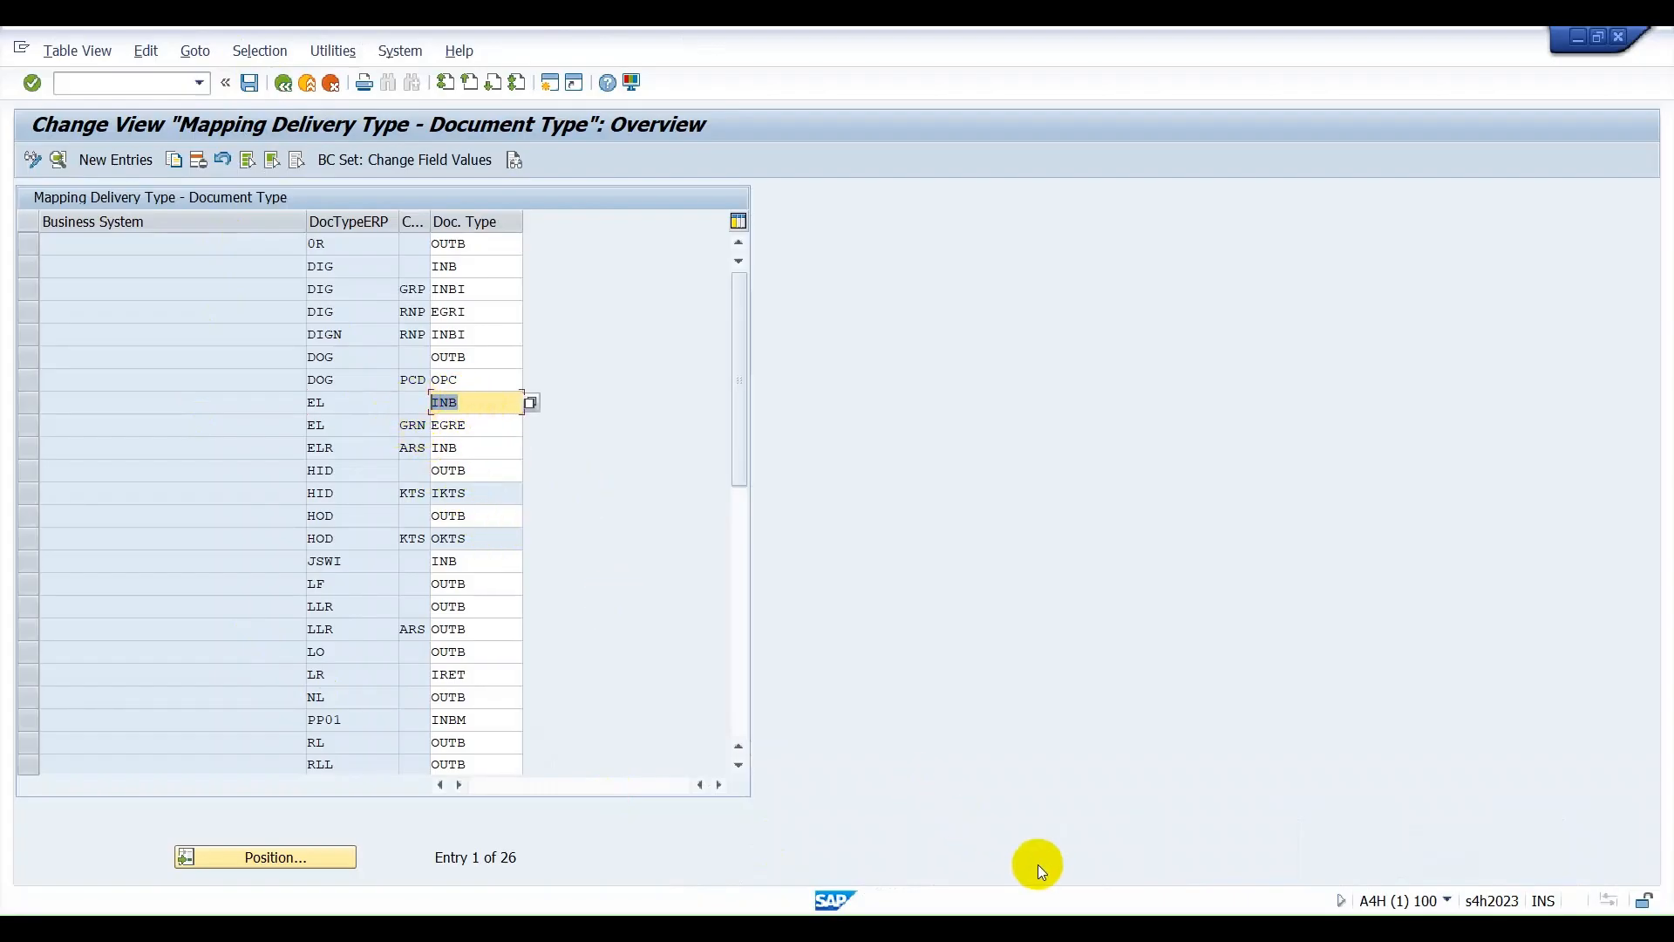
Return to Excel, enter DOCUMENT TYPE - INB in cell G29 and make the EWM heading in G28 bold.
click(1091, 891)
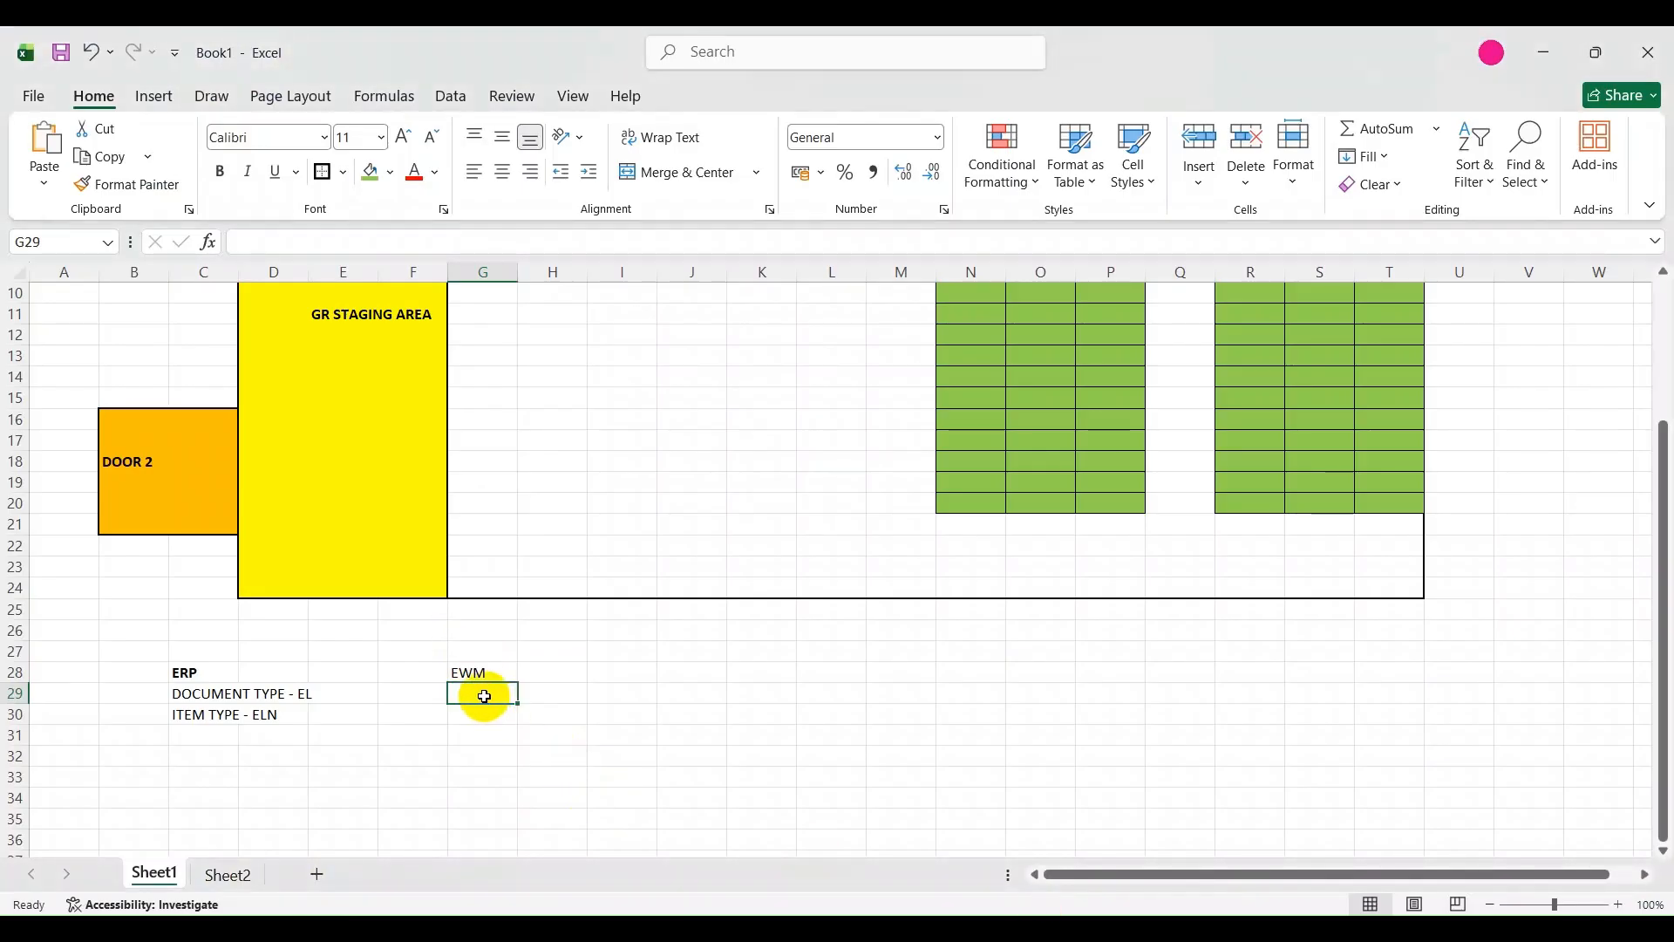
text(DOCUMENT TYPE - INB)
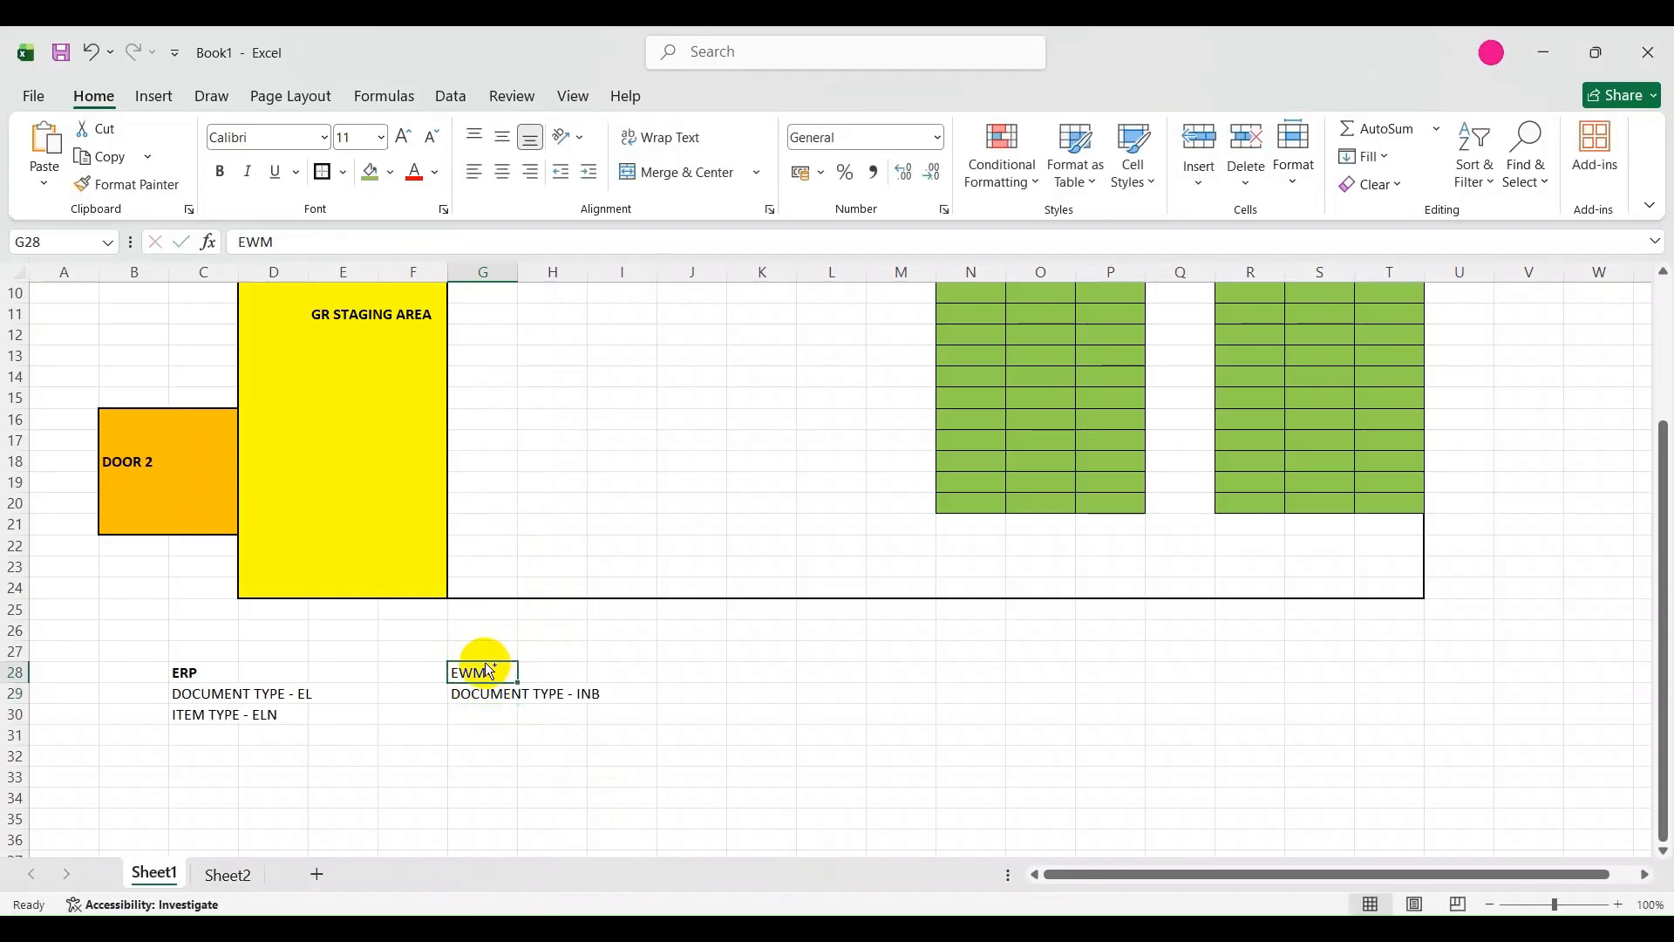
click(491, 716)
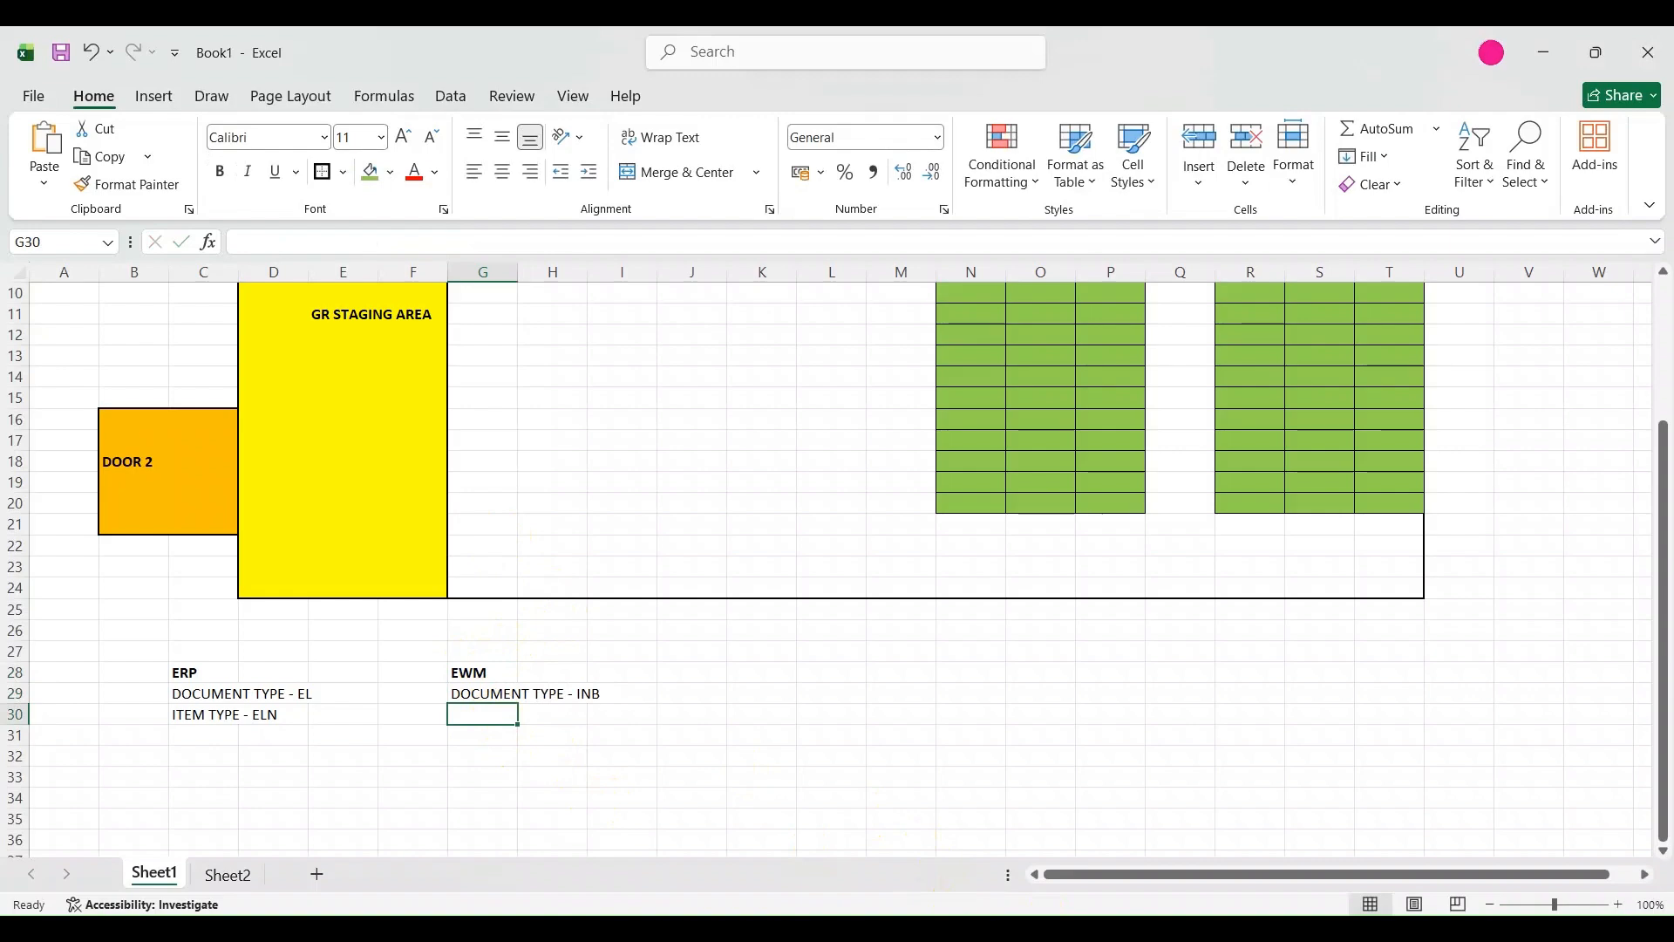
Return to SAP, open Map Item Types from ERP System to EWM and check the item type mapped to EL and ELN.
click(750, 790)
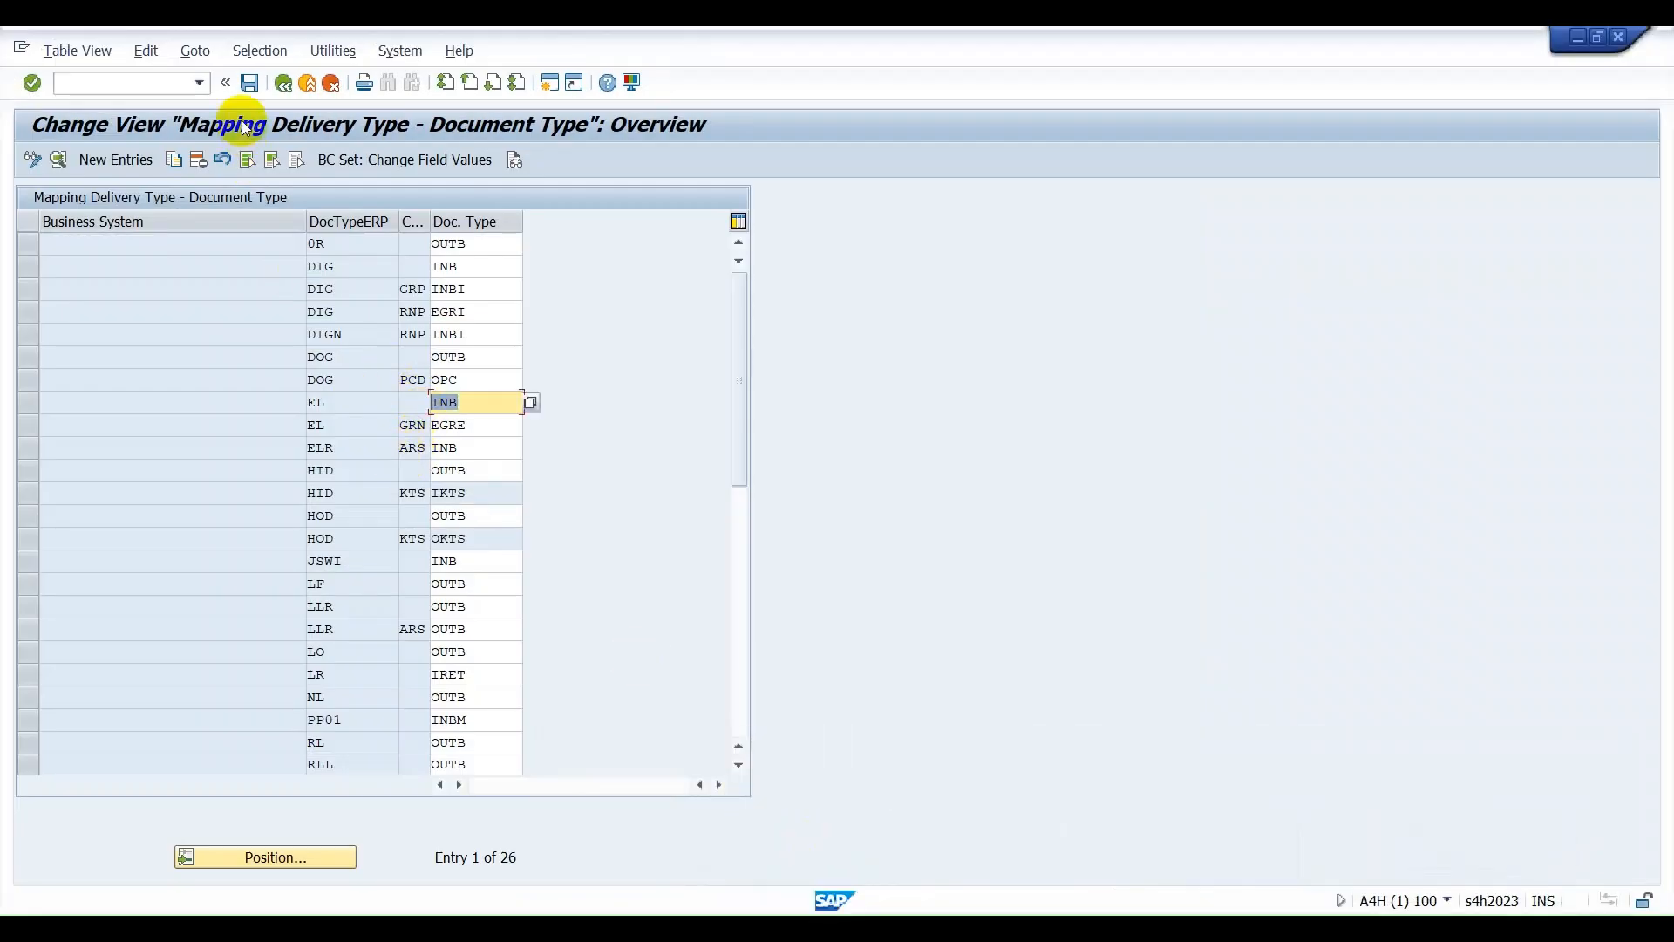
click(282, 85)
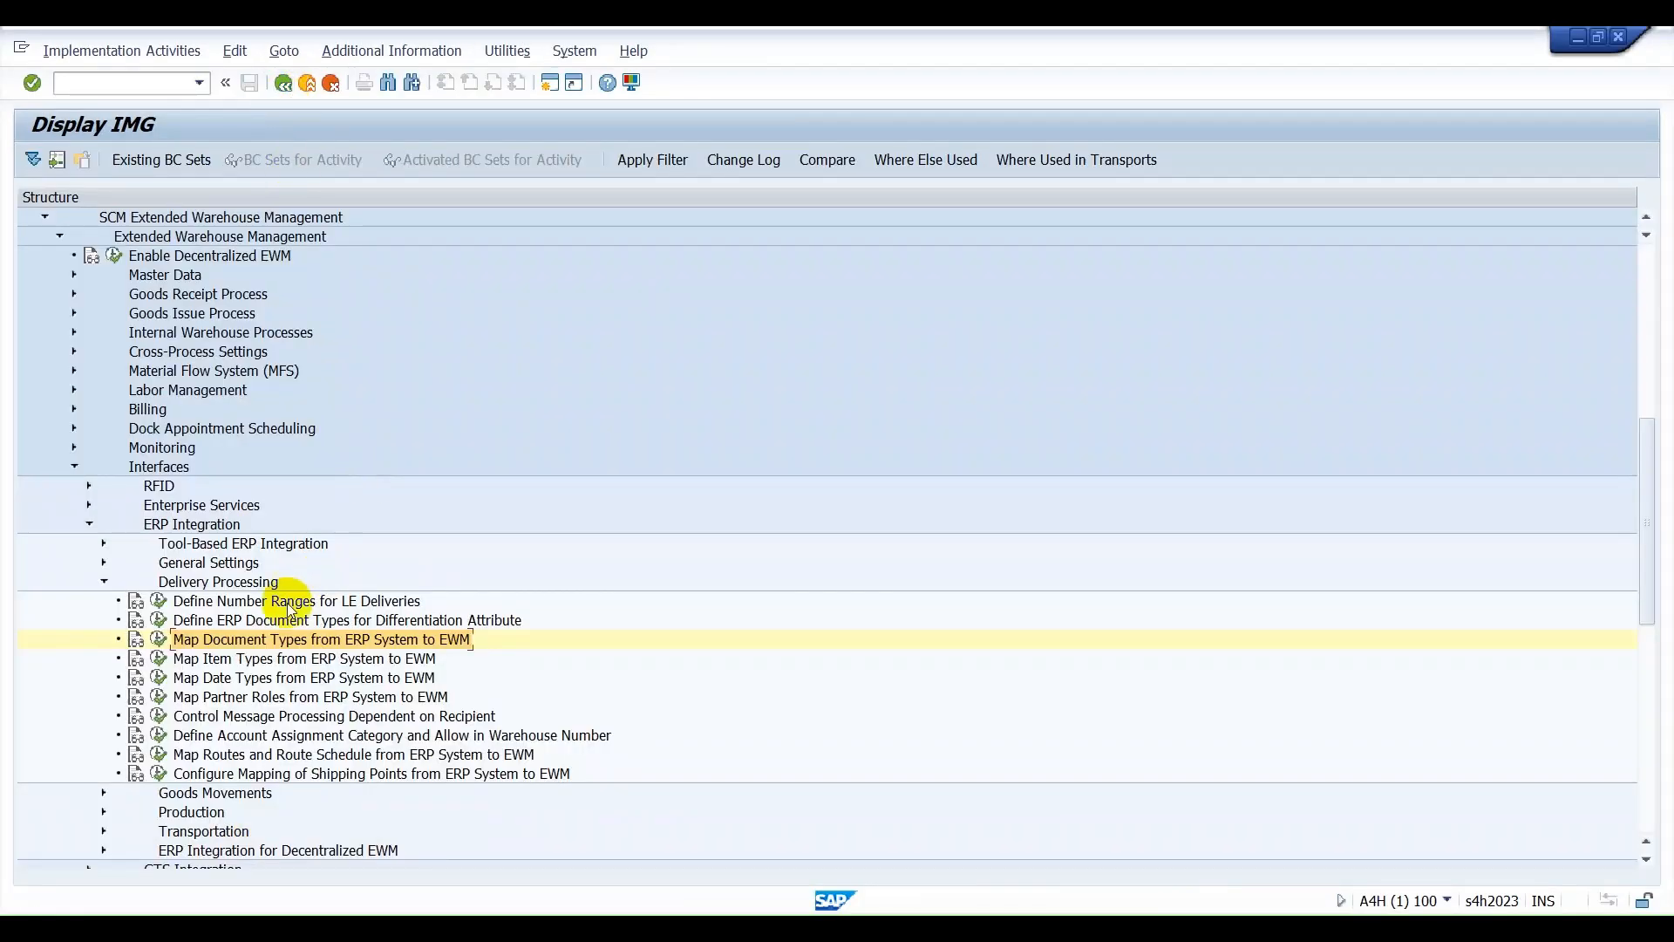
click(159, 658)
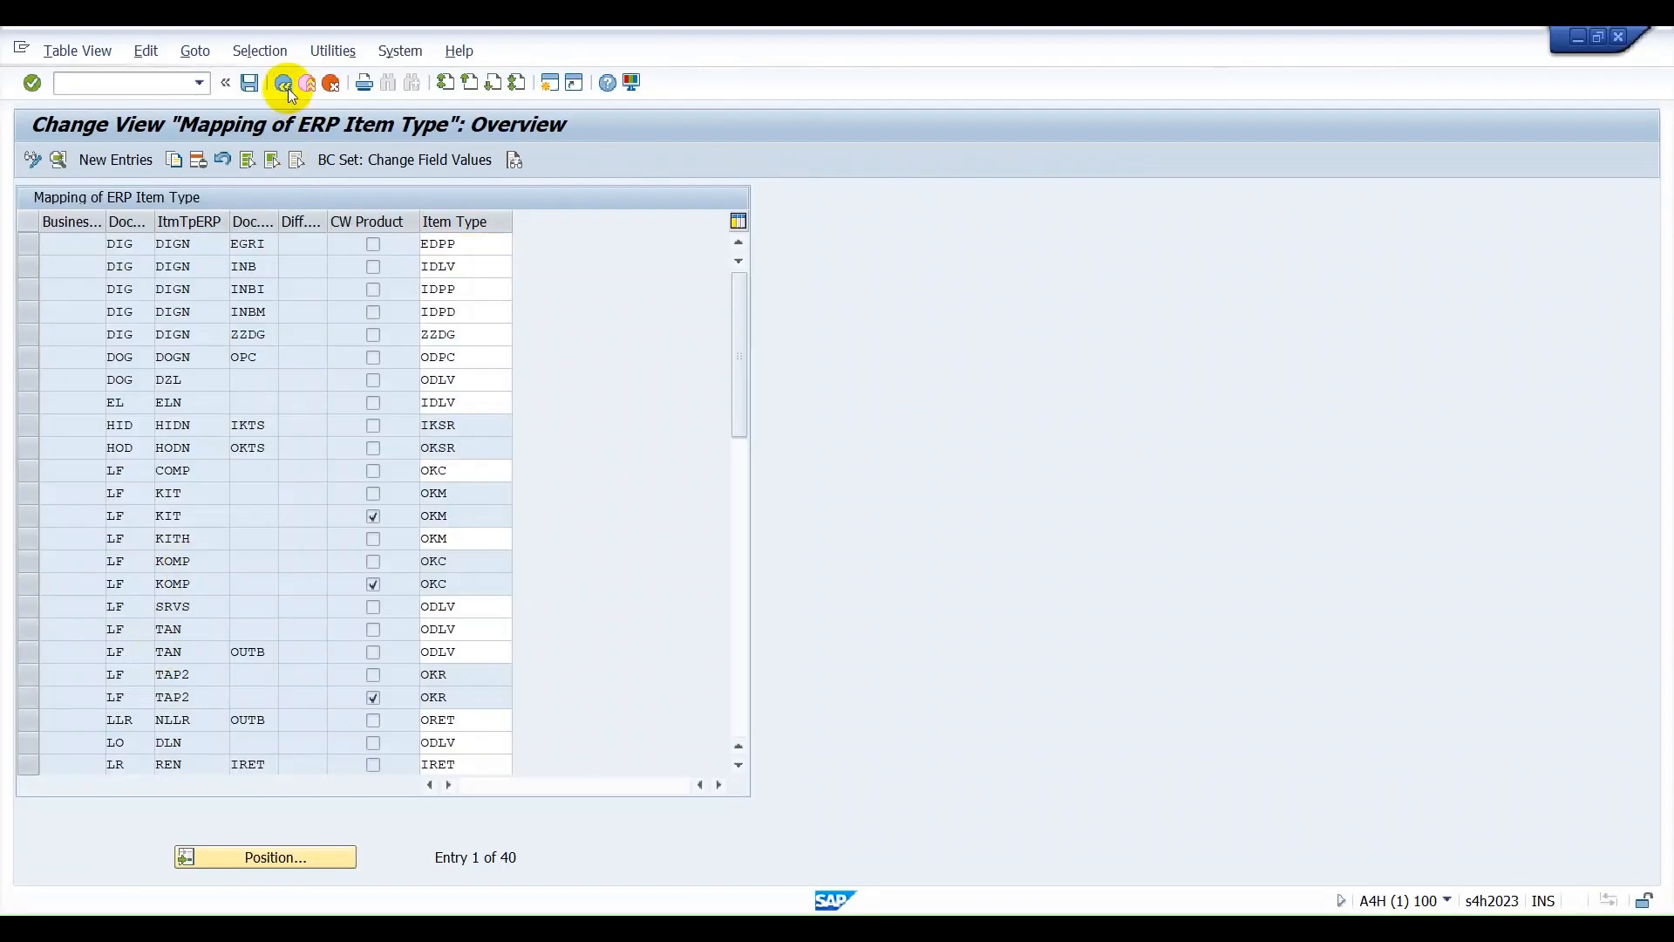
click(282, 83)
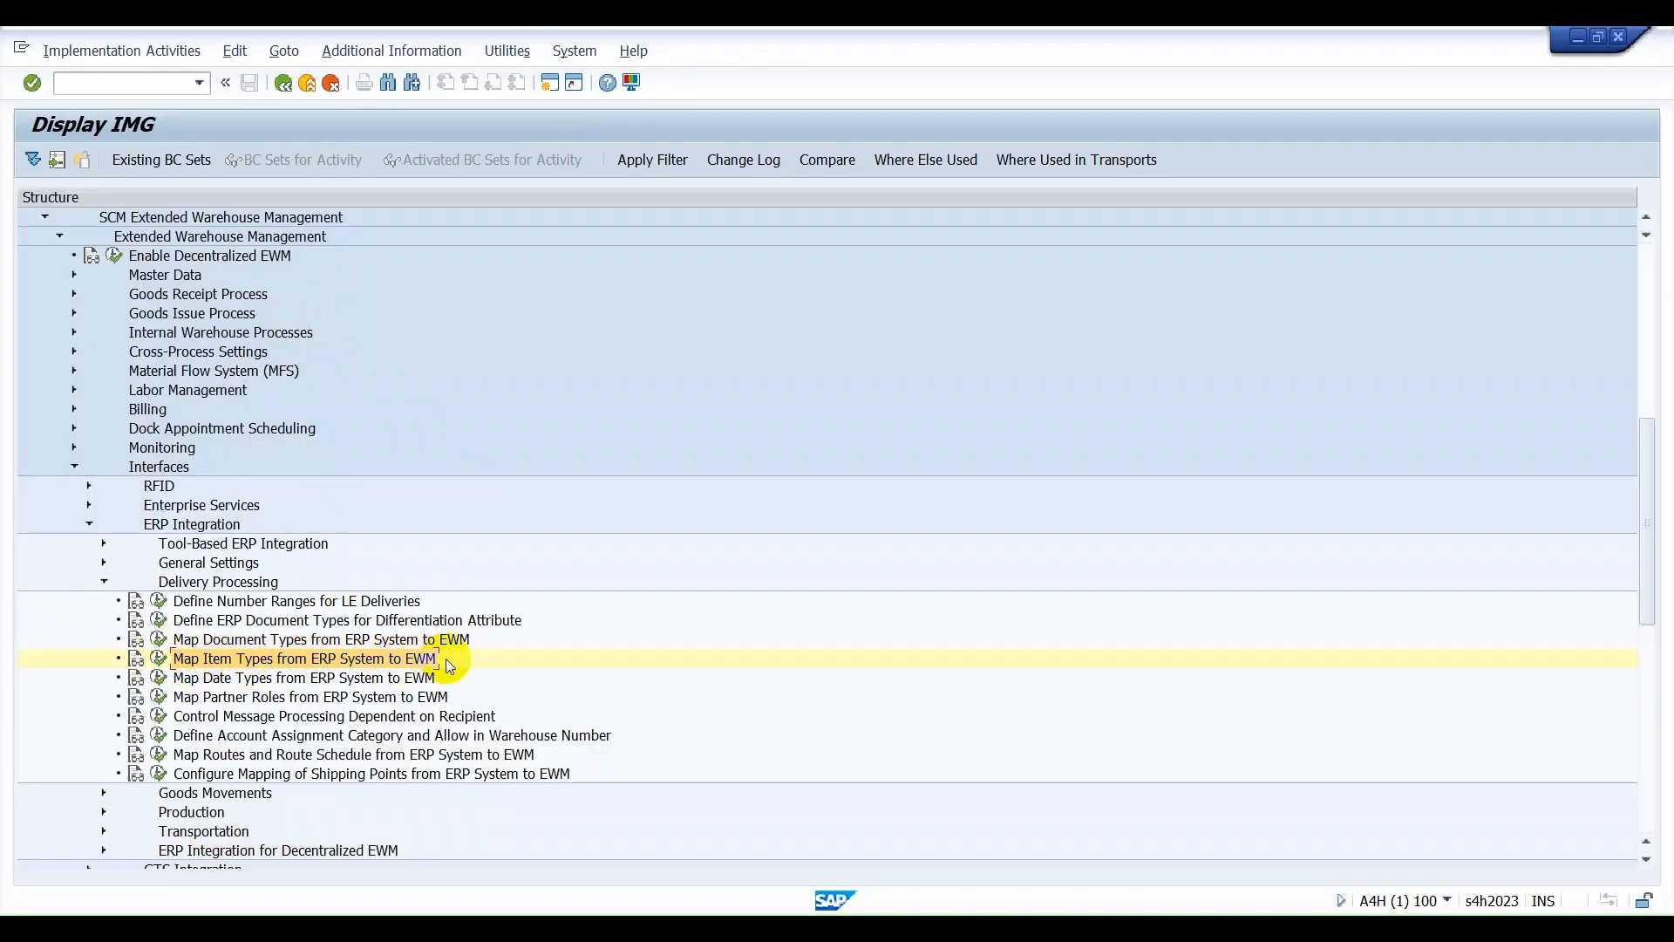
click(159, 658)
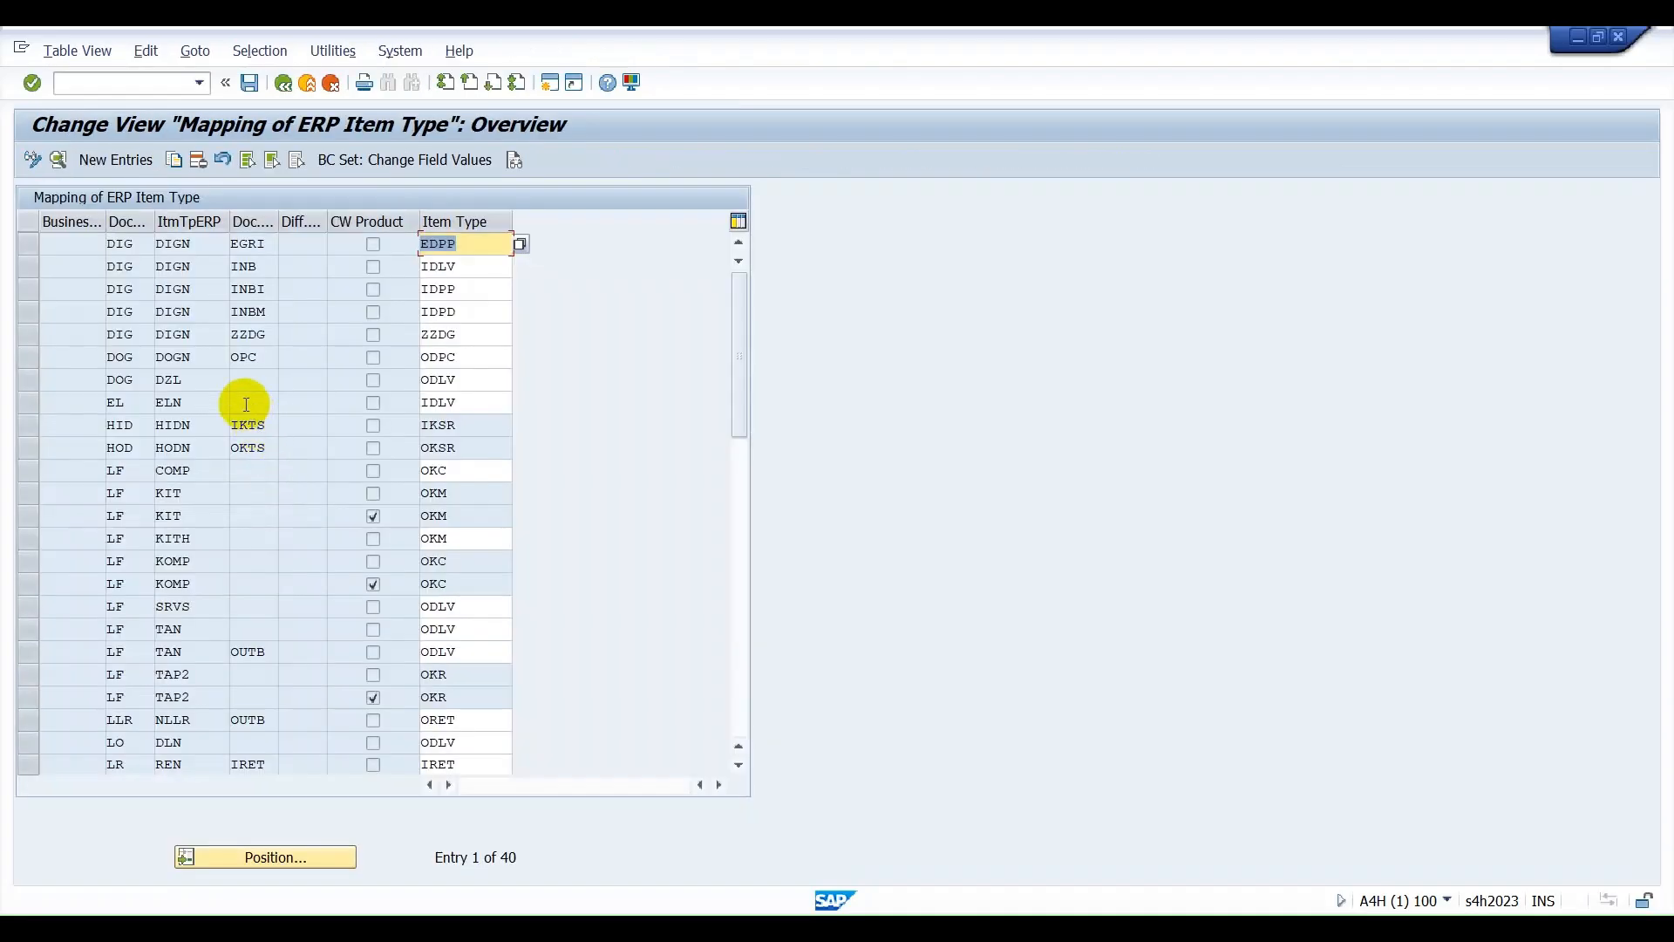
drag(202, 403, 145, 402)
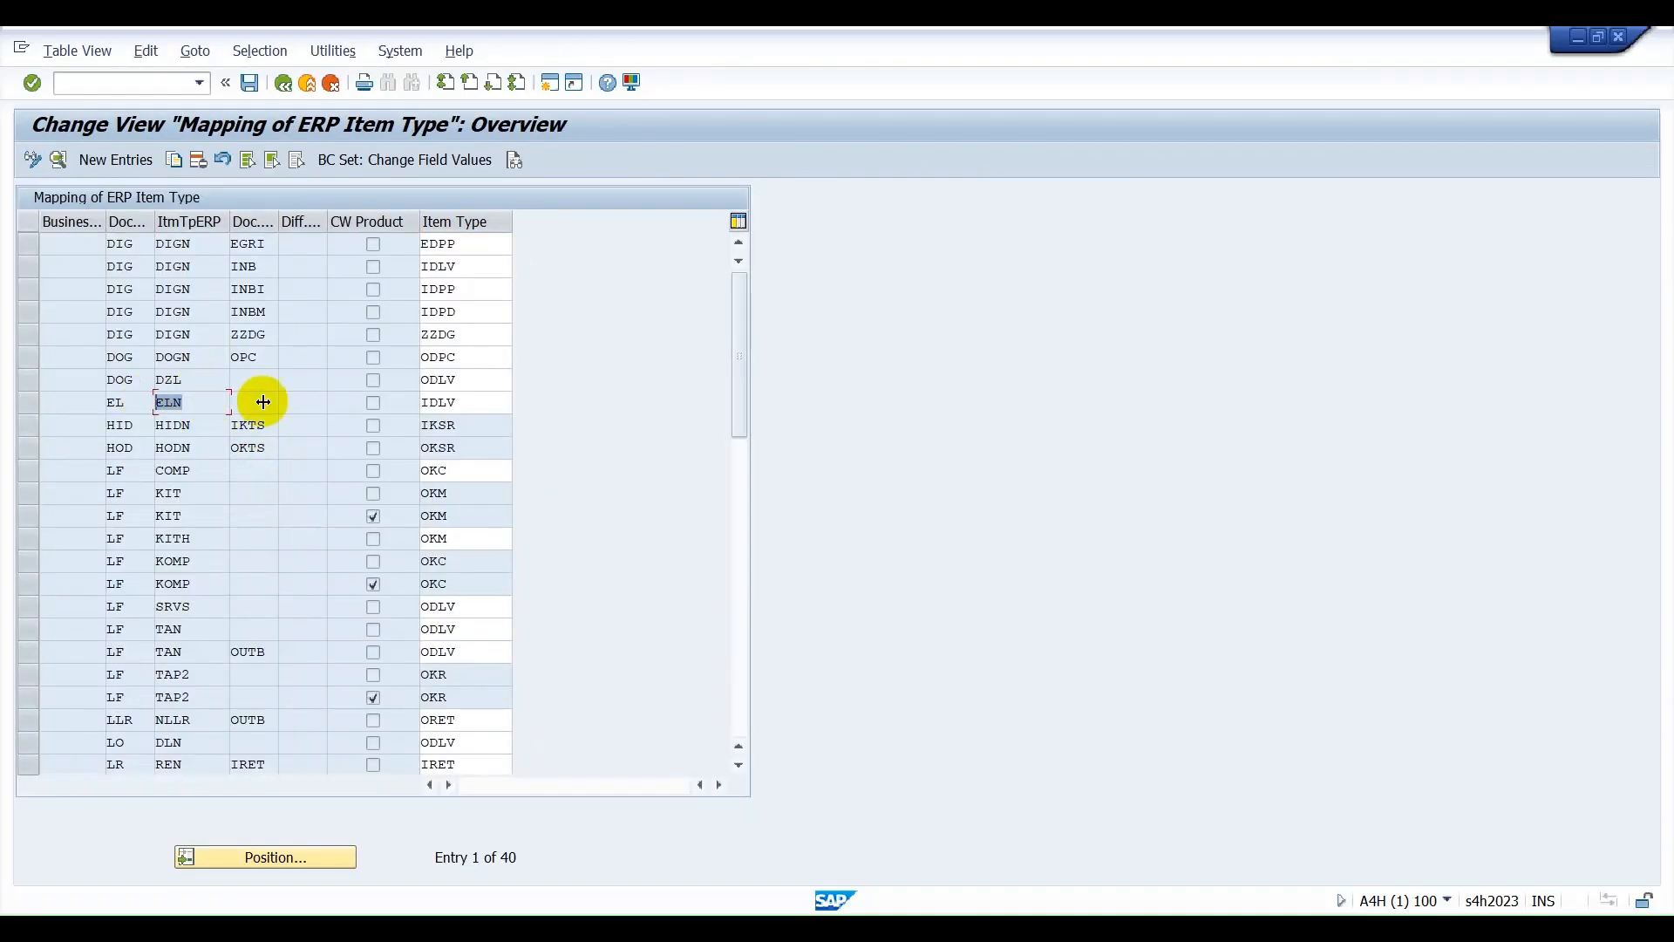
drag(479, 401, 407, 397)
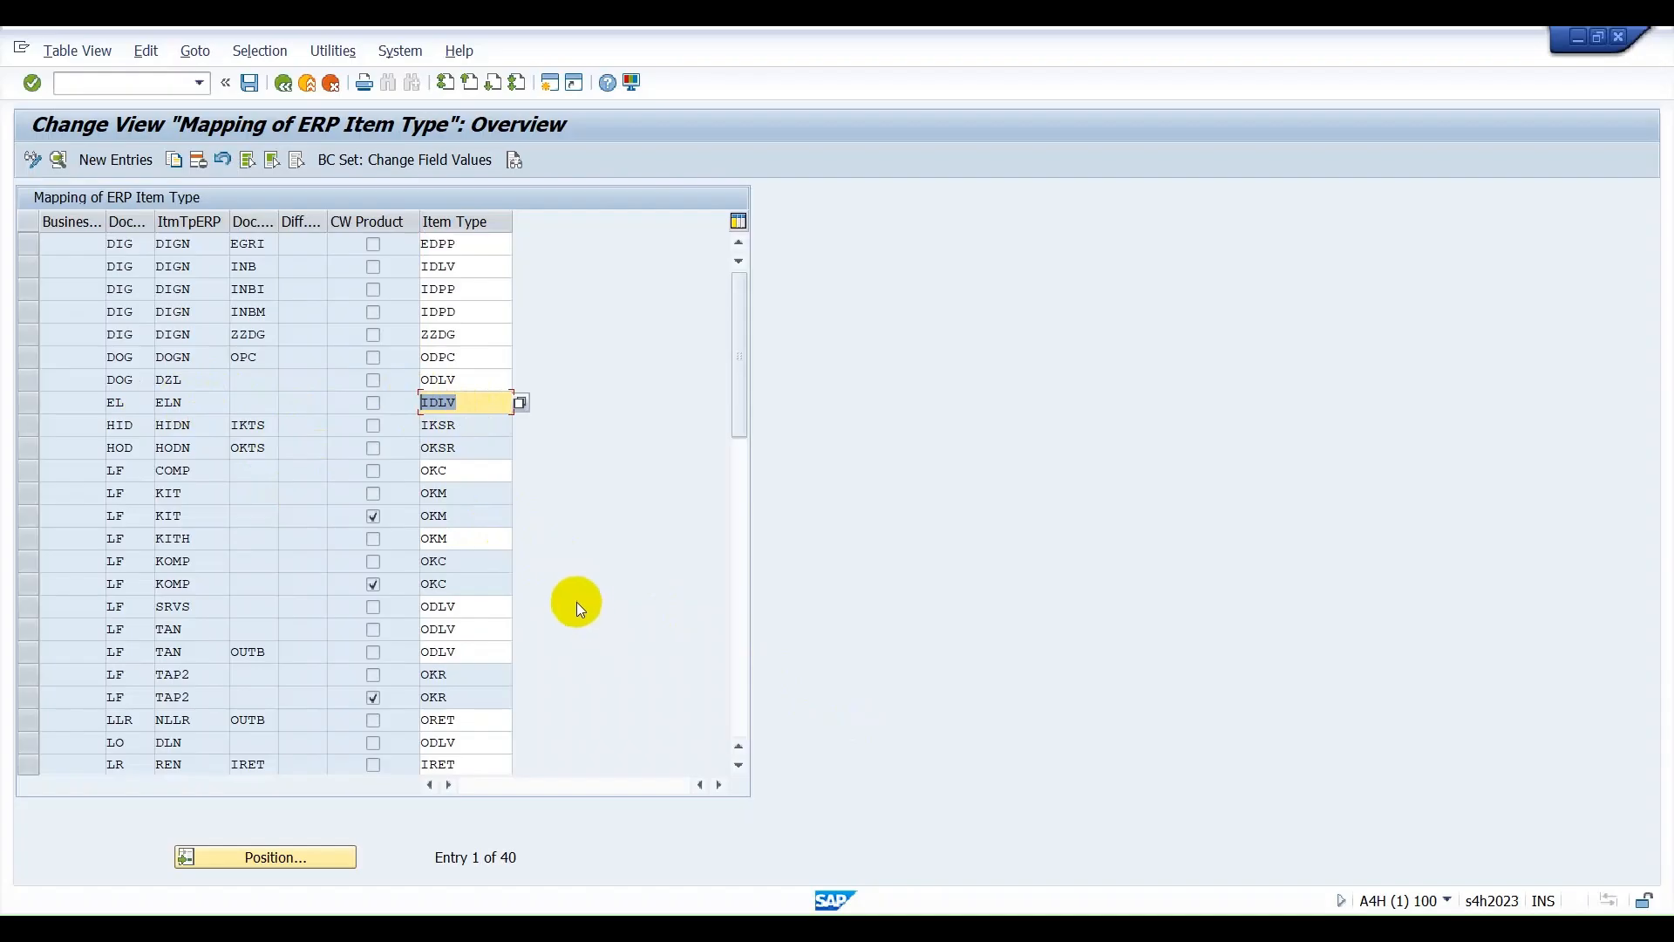
Switch from the SAP item type mapping to Excel and enter ITEM TYPE - IDLV in cell G30.
click(184, 404)
double_click(184, 403)
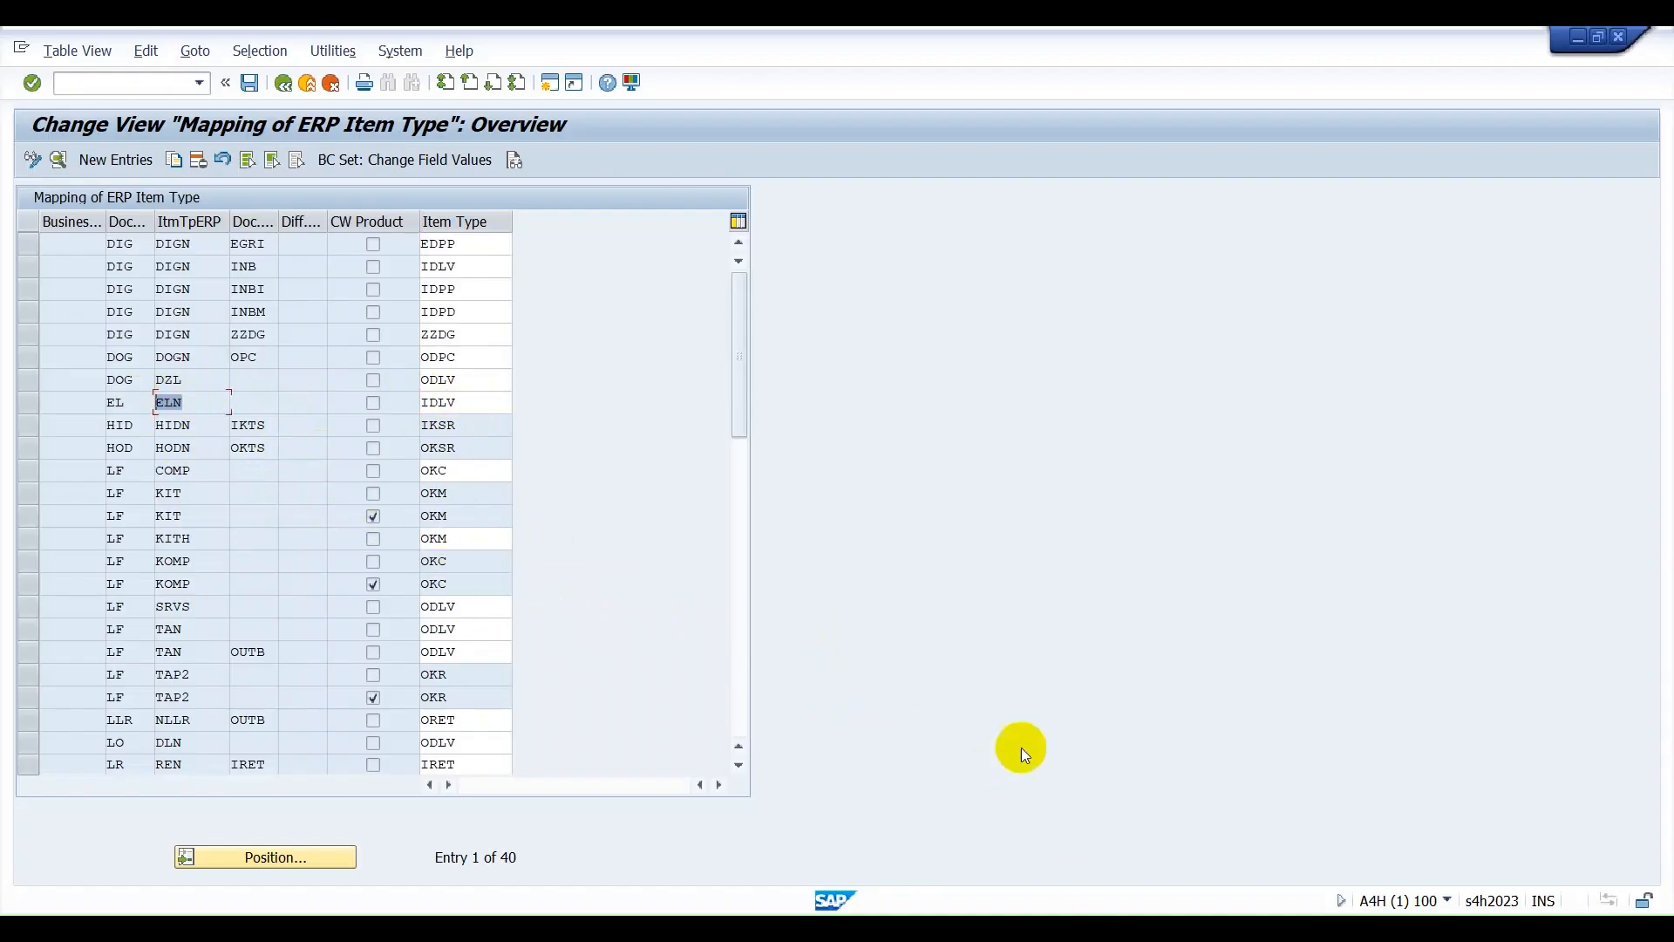
key(alt+Tab)
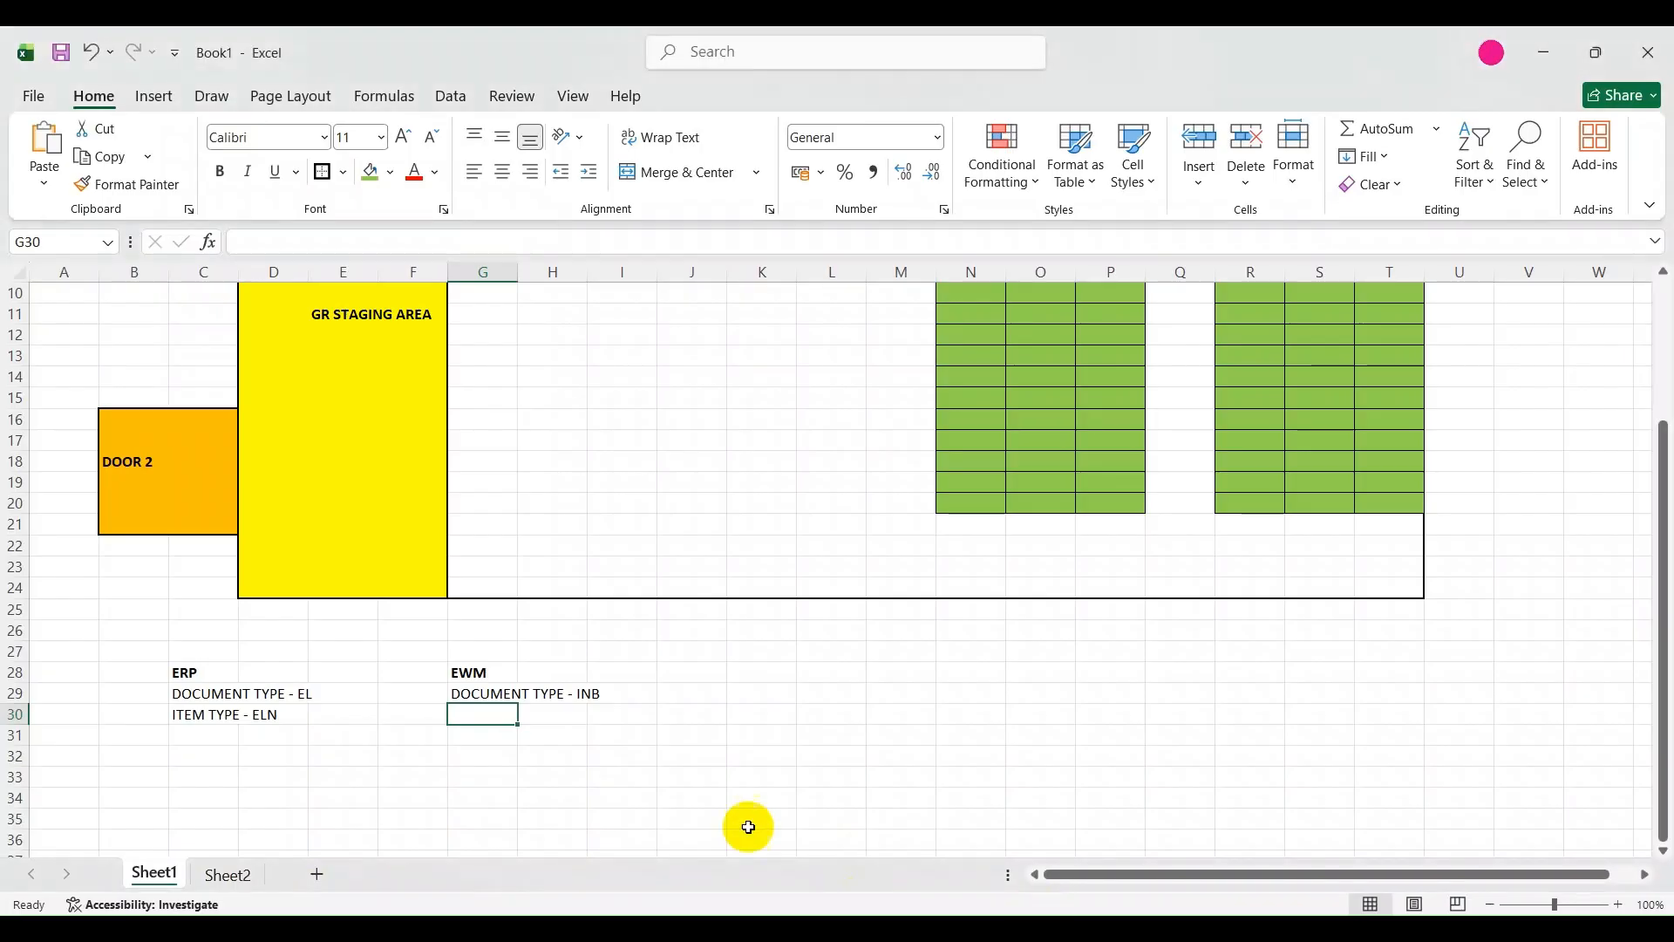
text(I)
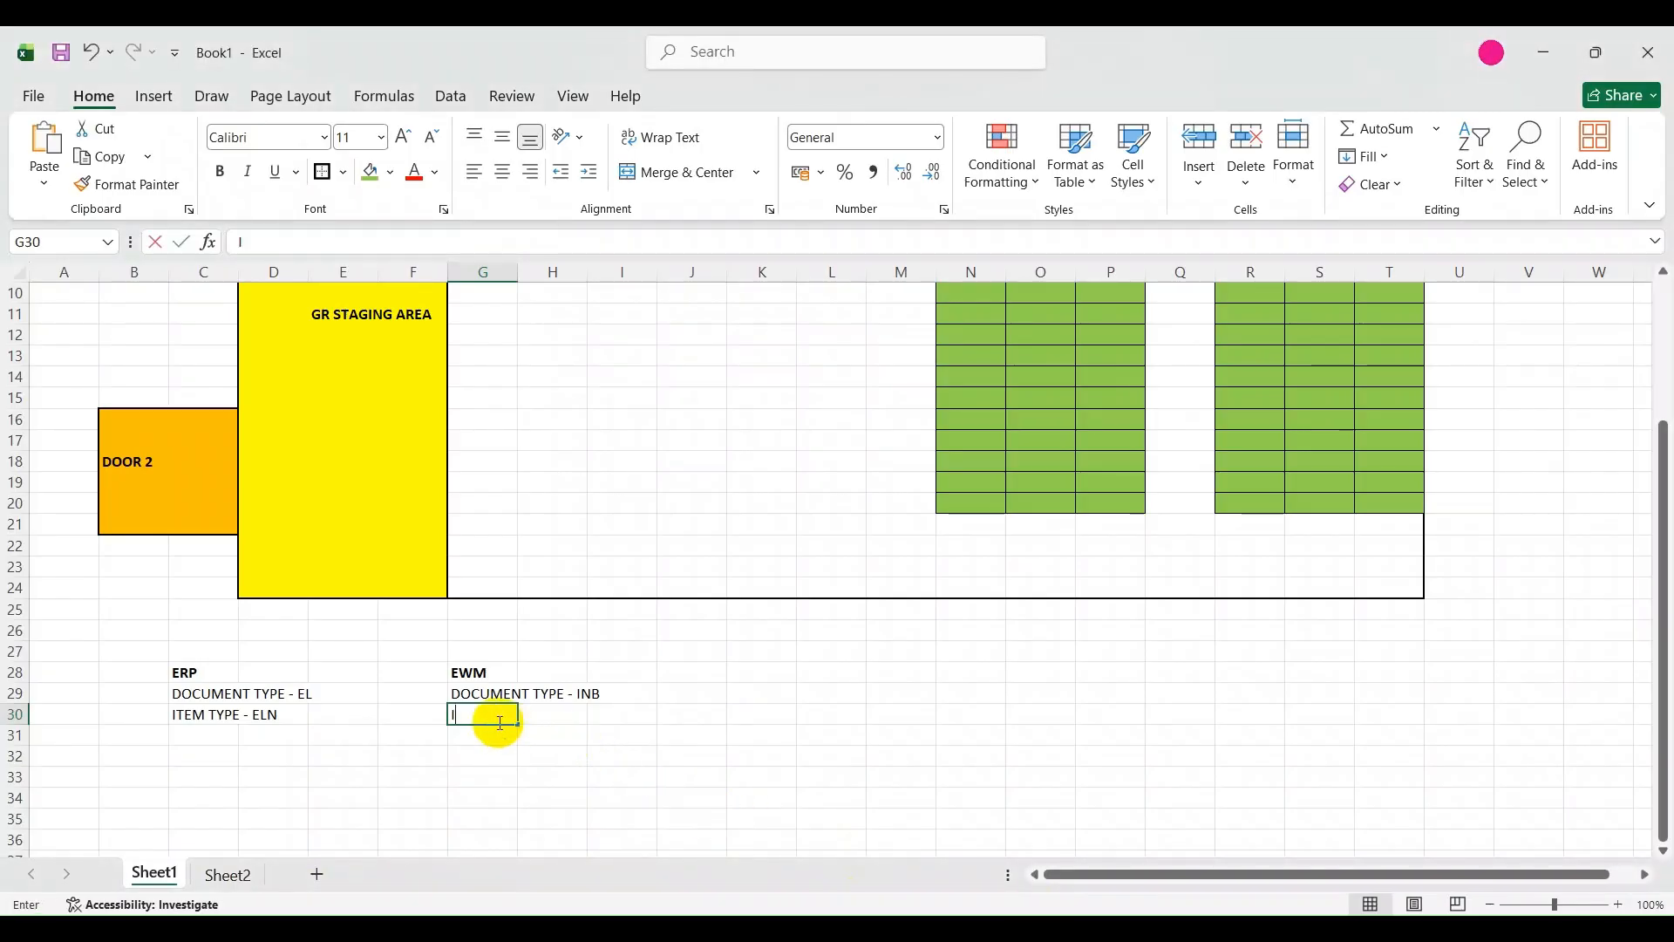
text(TEM TYPE - IDLV)
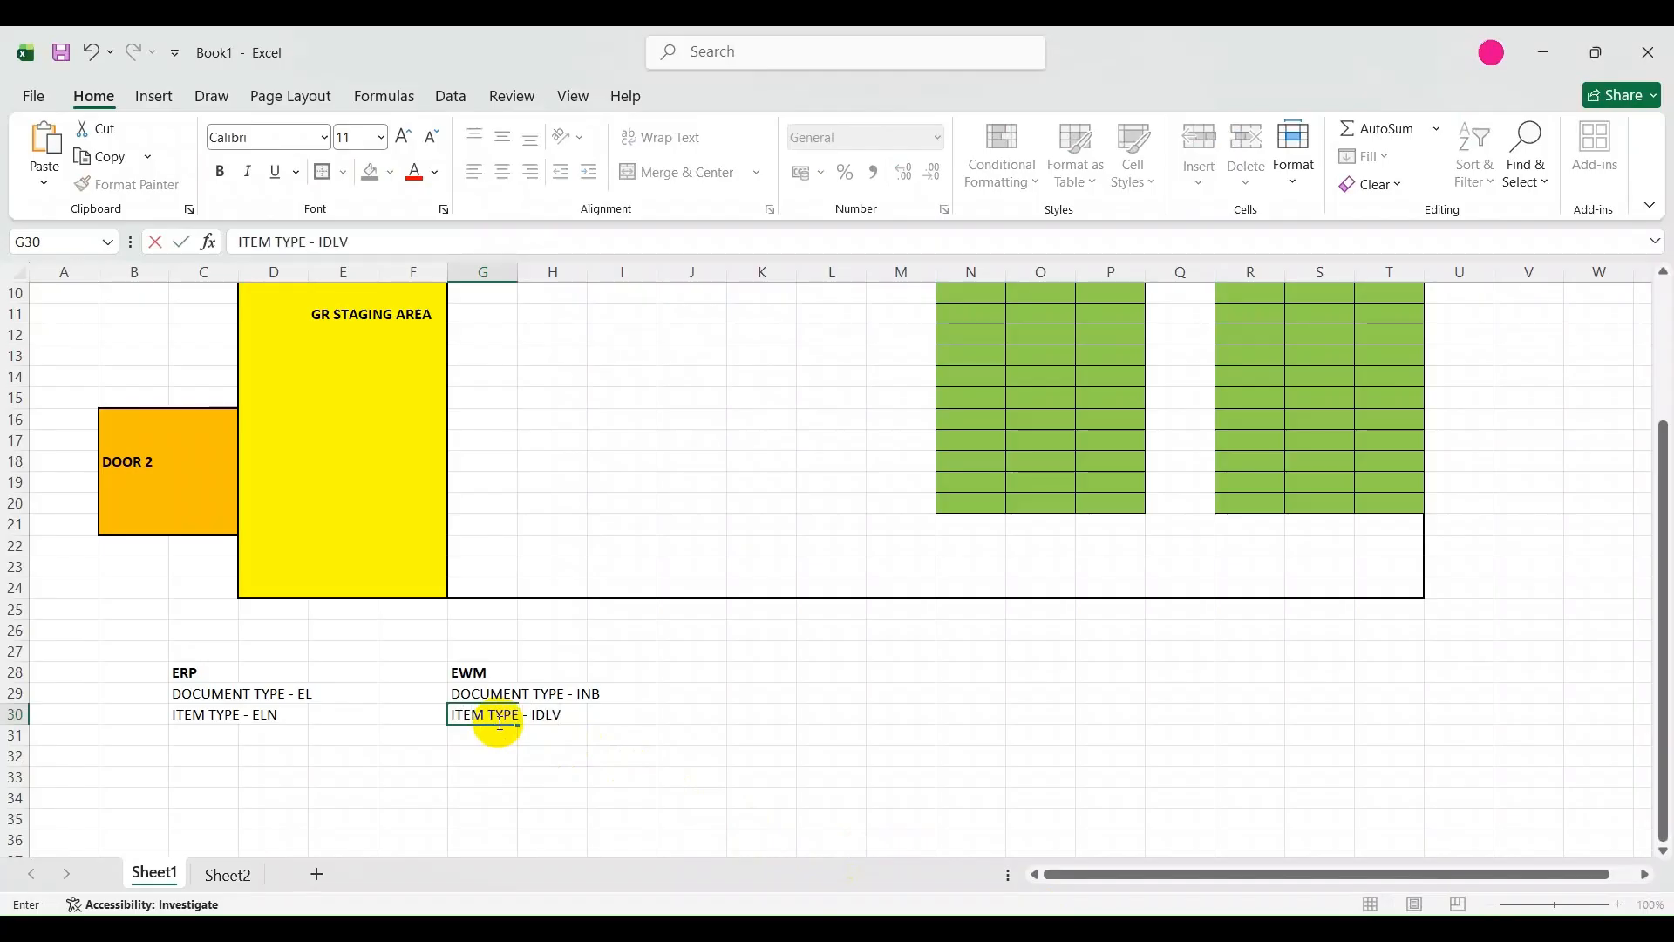
scroll(512, 729, up, 2)
scroll(541, 740, down, 2)
click(546, 743)
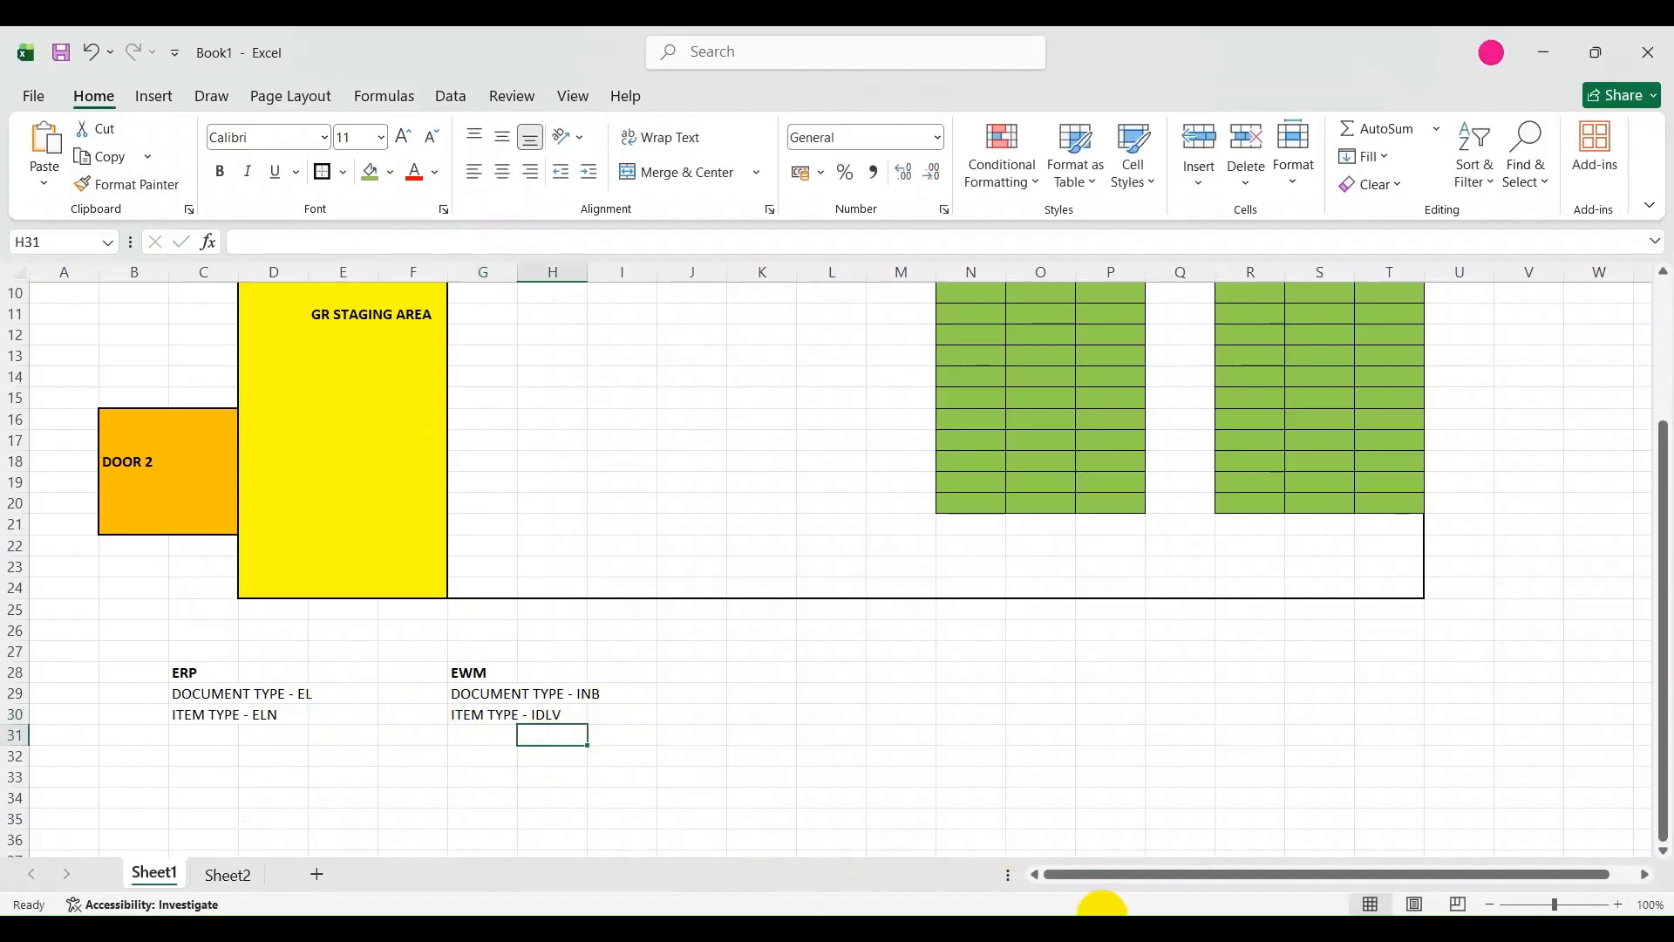
Compare the ERP document and item types in rows 29 and 30 with their EWM counterparts.
click(293, 690)
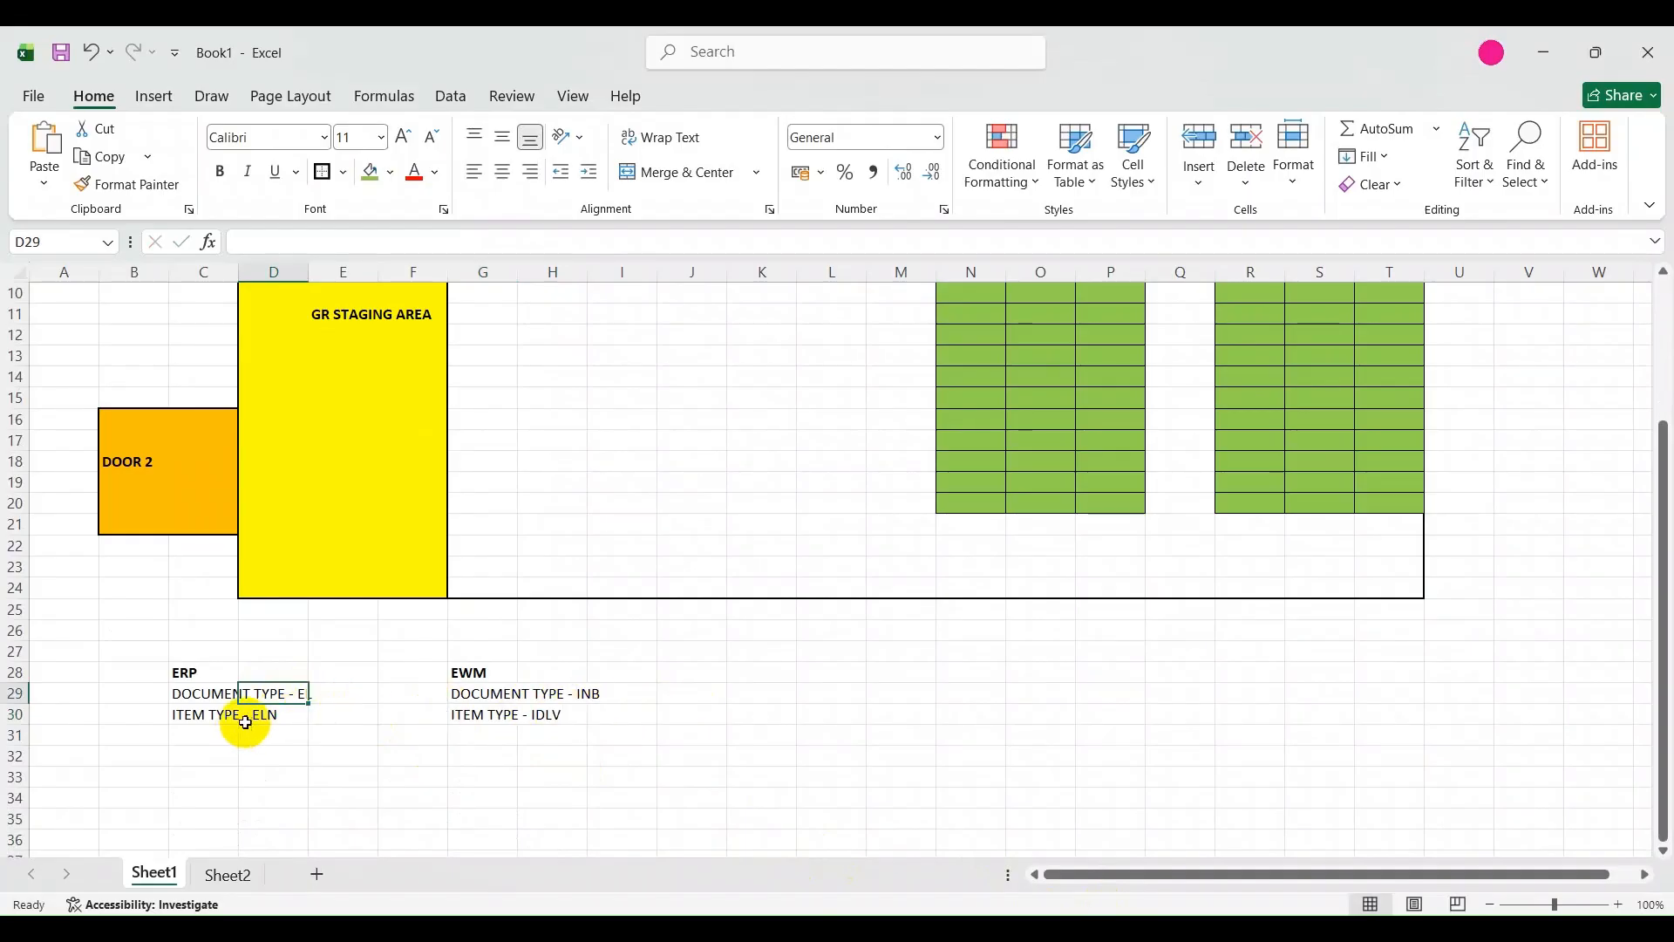
click(268, 713)
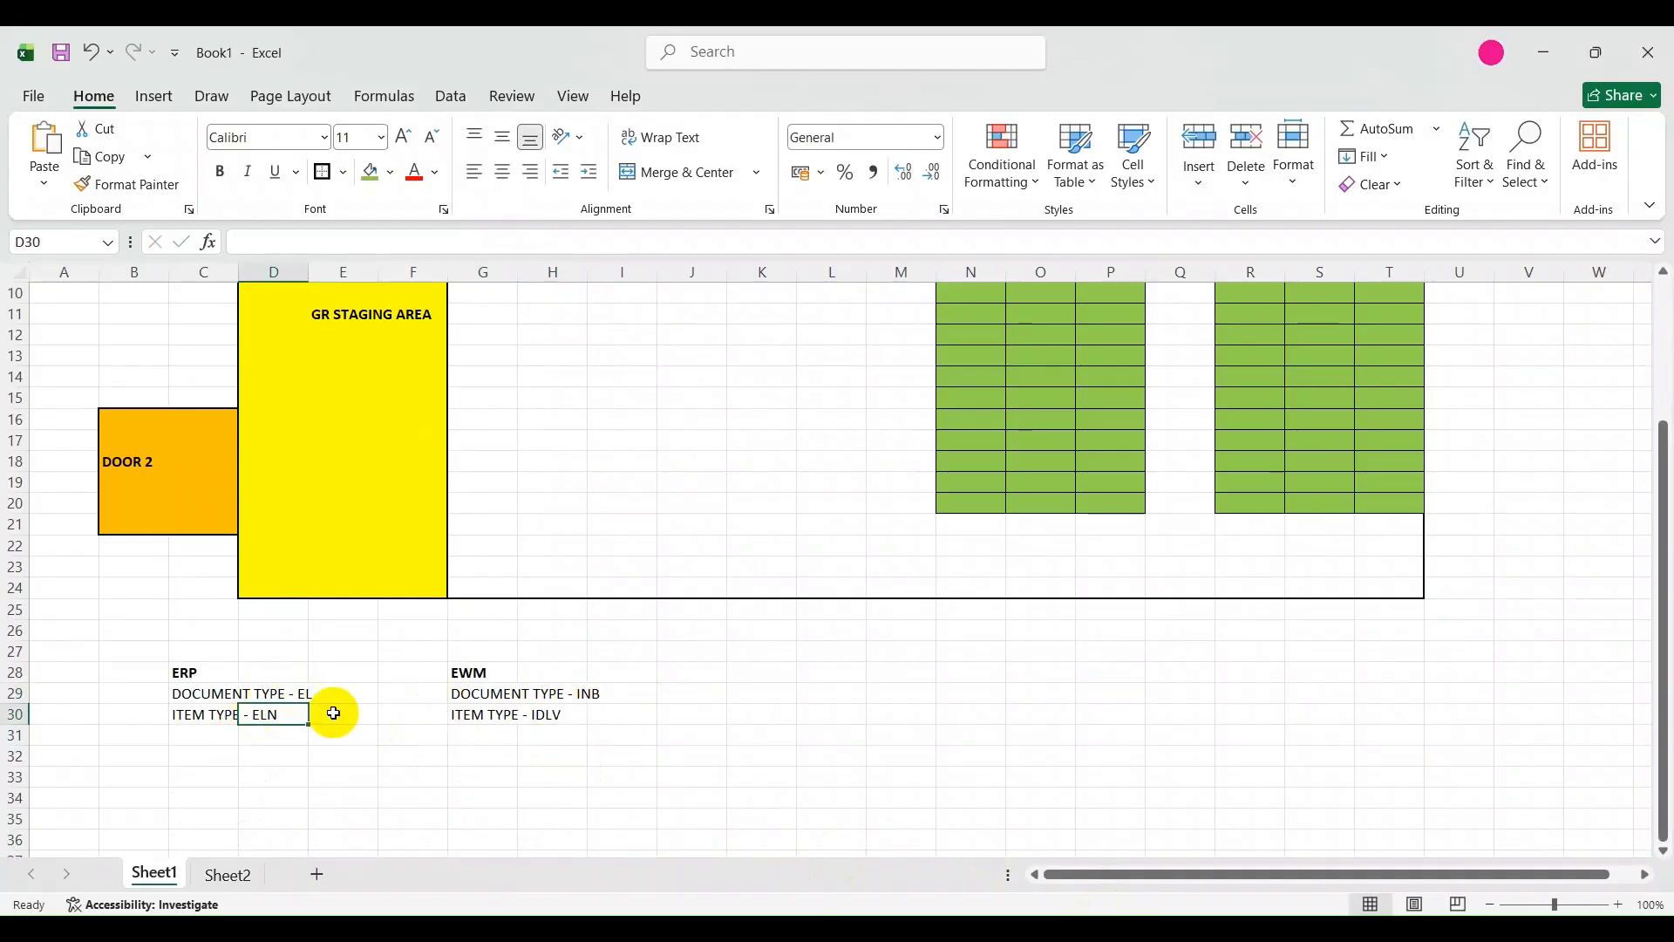
click(577, 695)
click(552, 715)
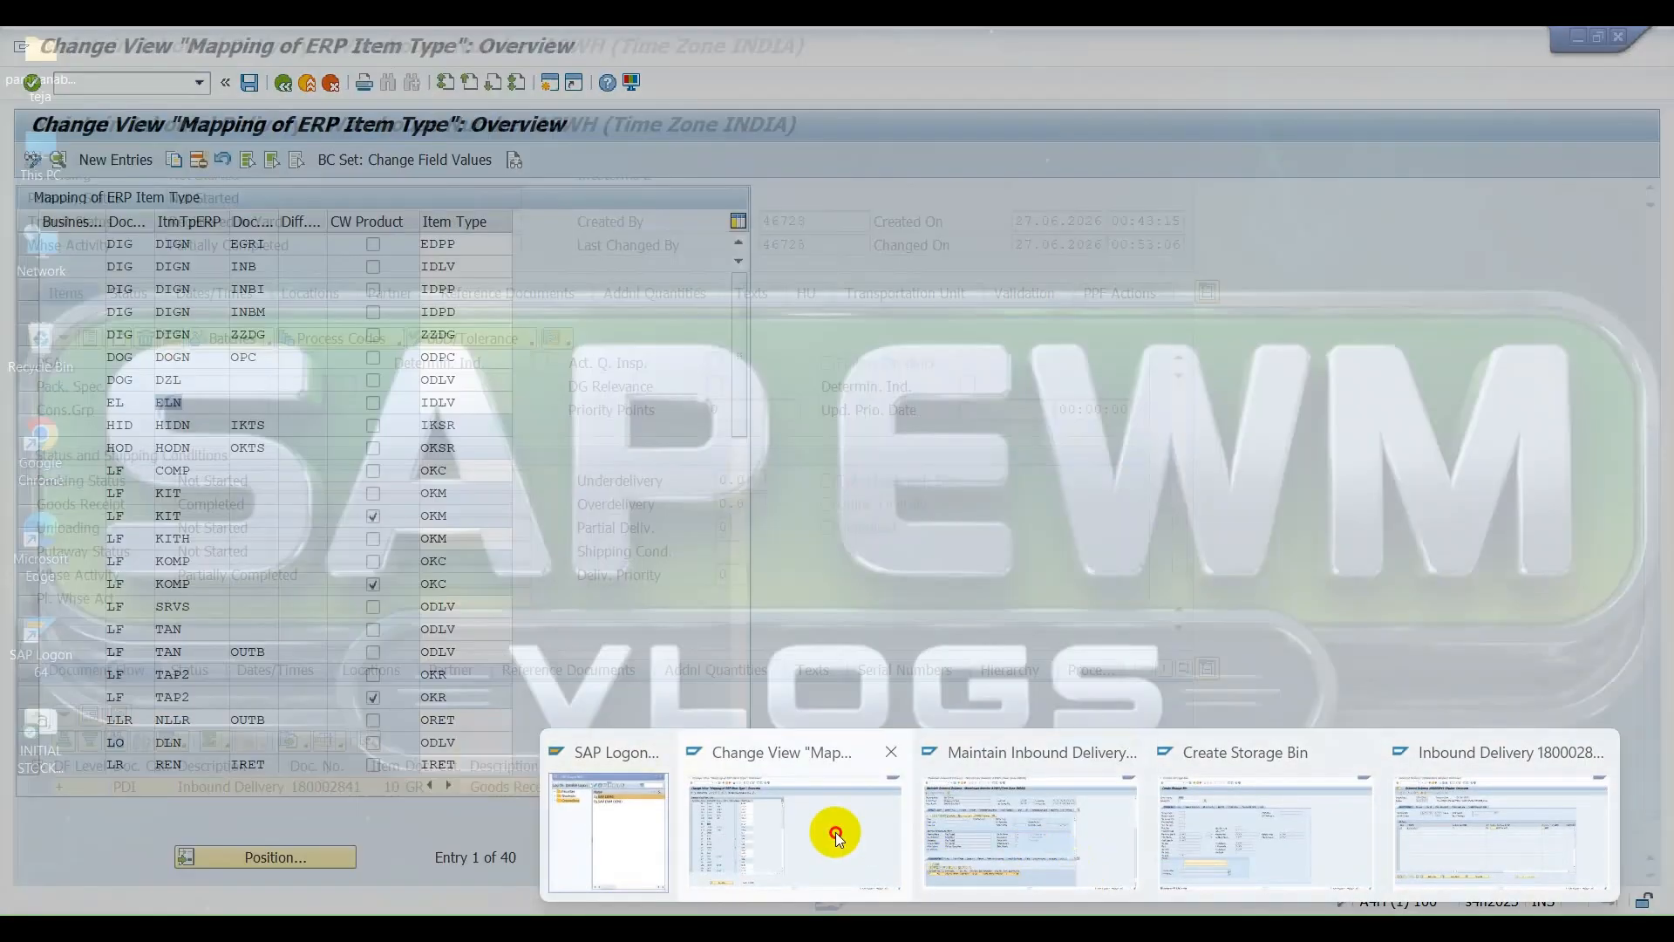
Return to the SAP item type mapping and review the EL and ELN row with its EWM item type.
click(829, 830)
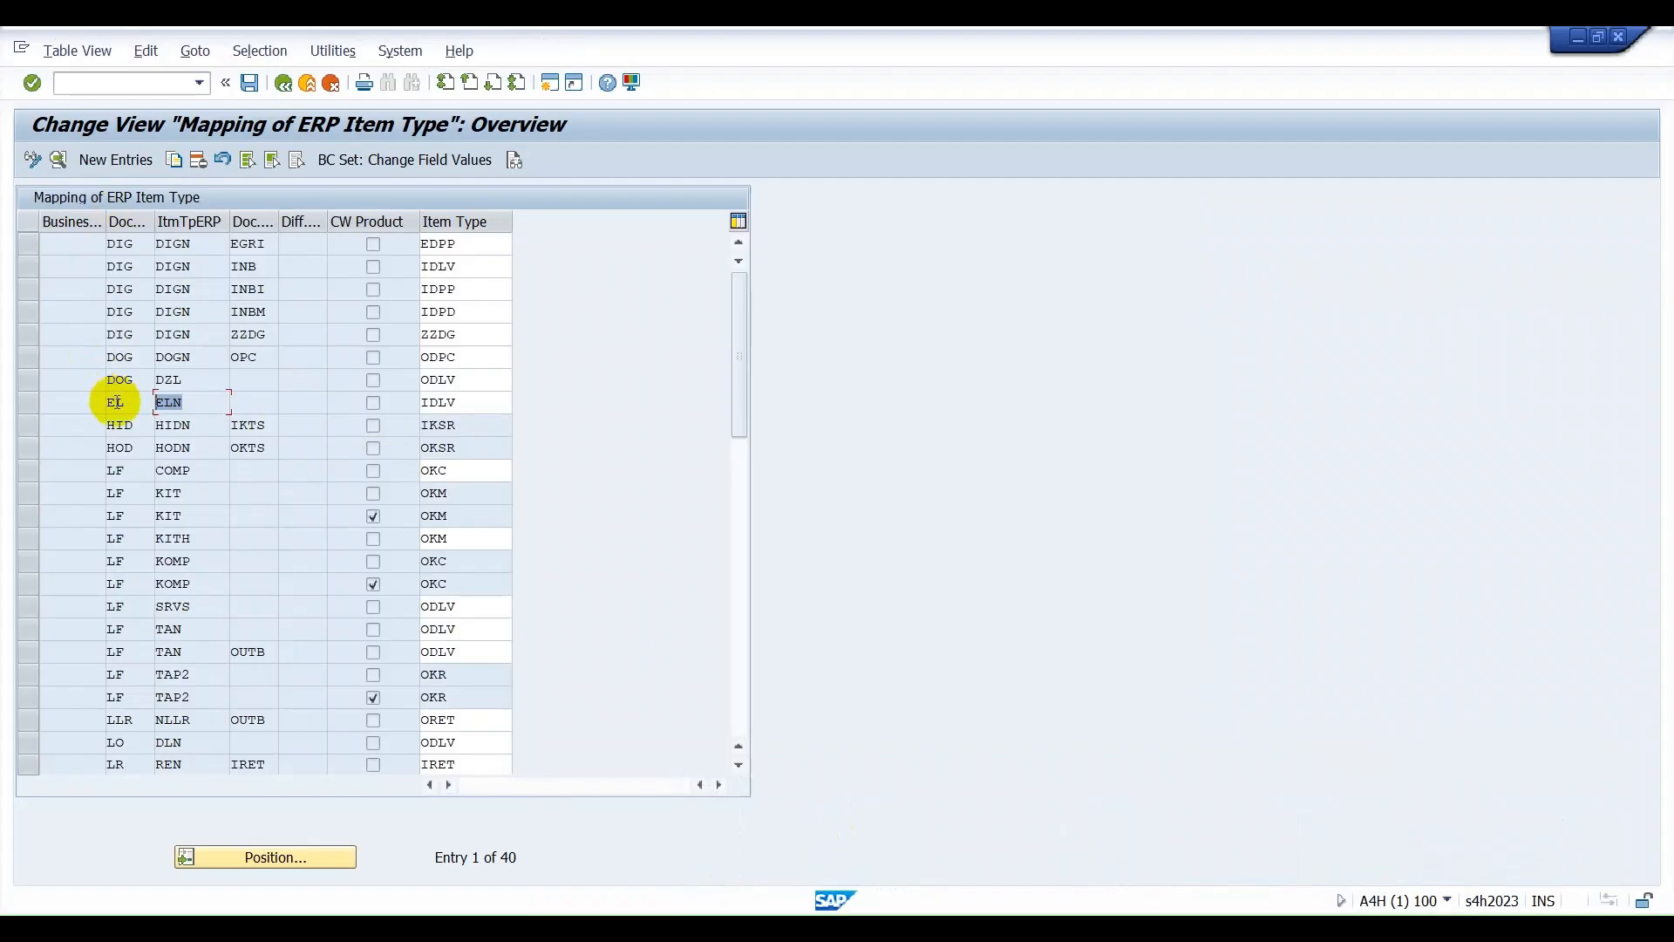
drag(130, 404, 100, 395)
drag(206, 407, 148, 393)
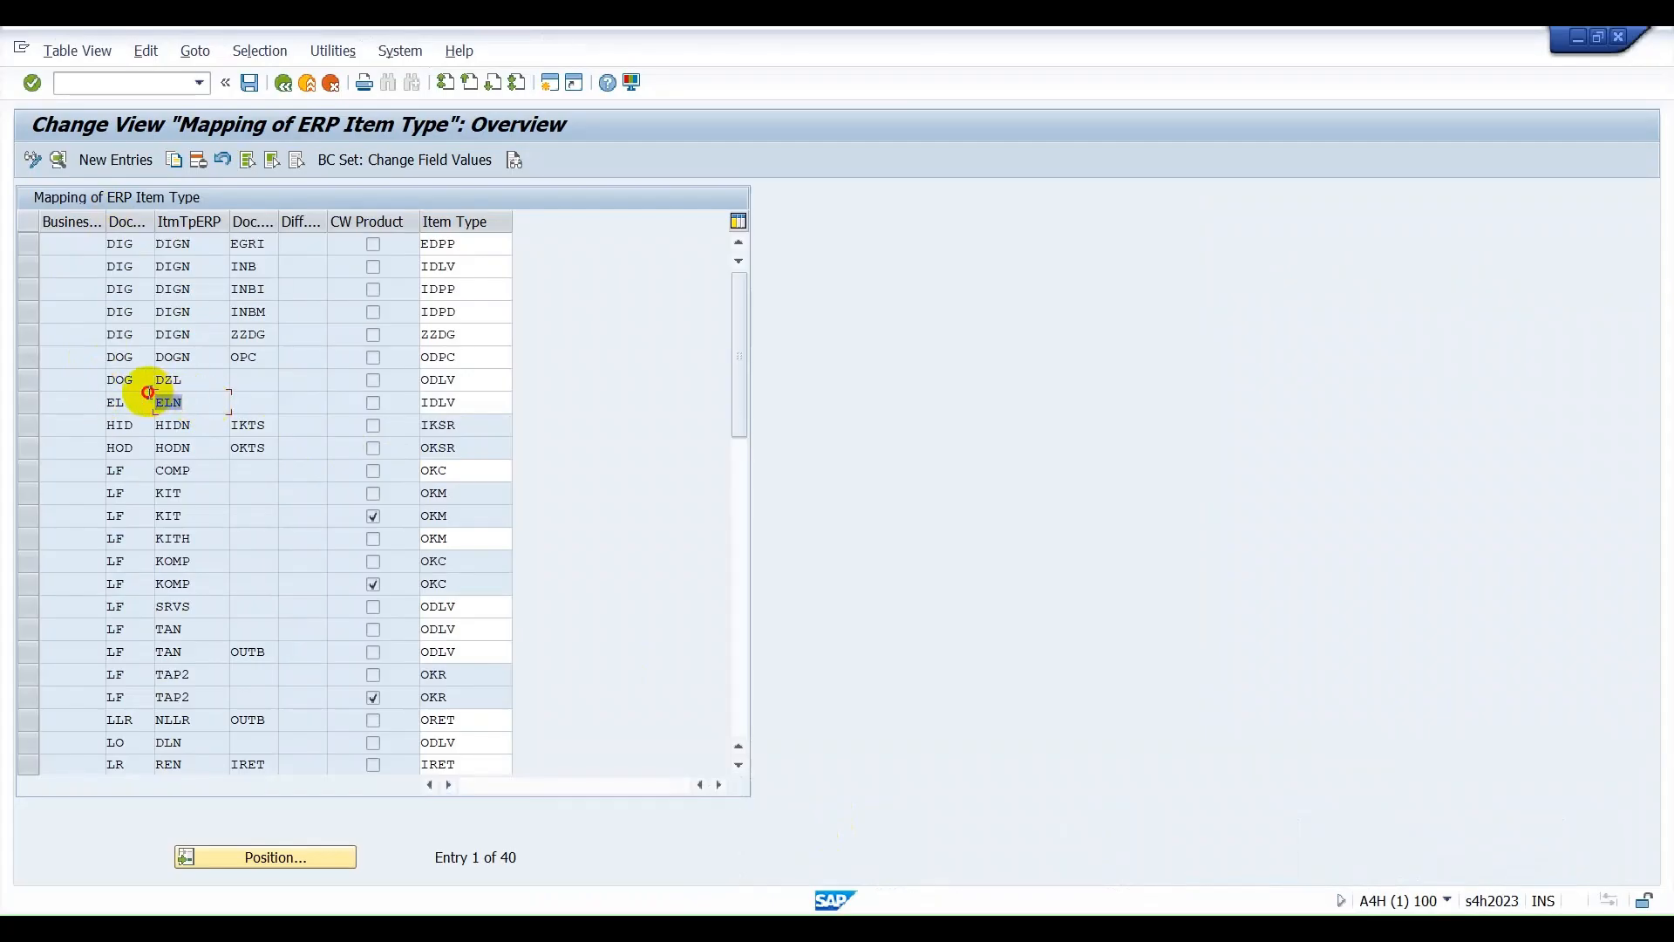
drag(205, 406, 155, 404)
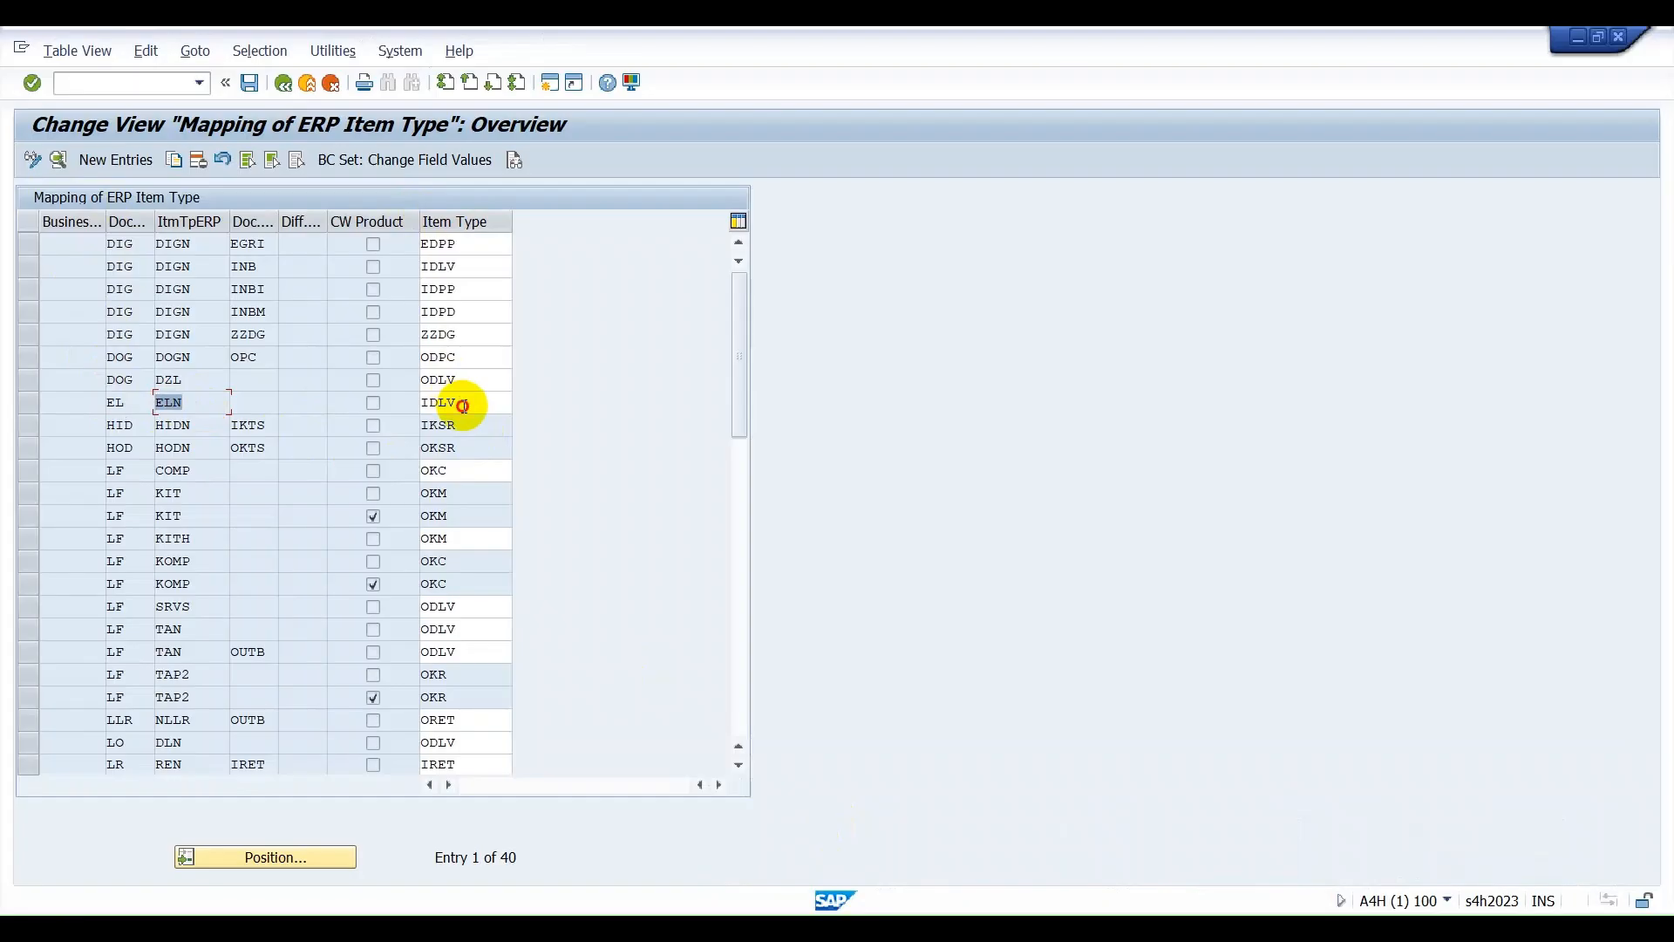
drag(473, 406, 408, 408)
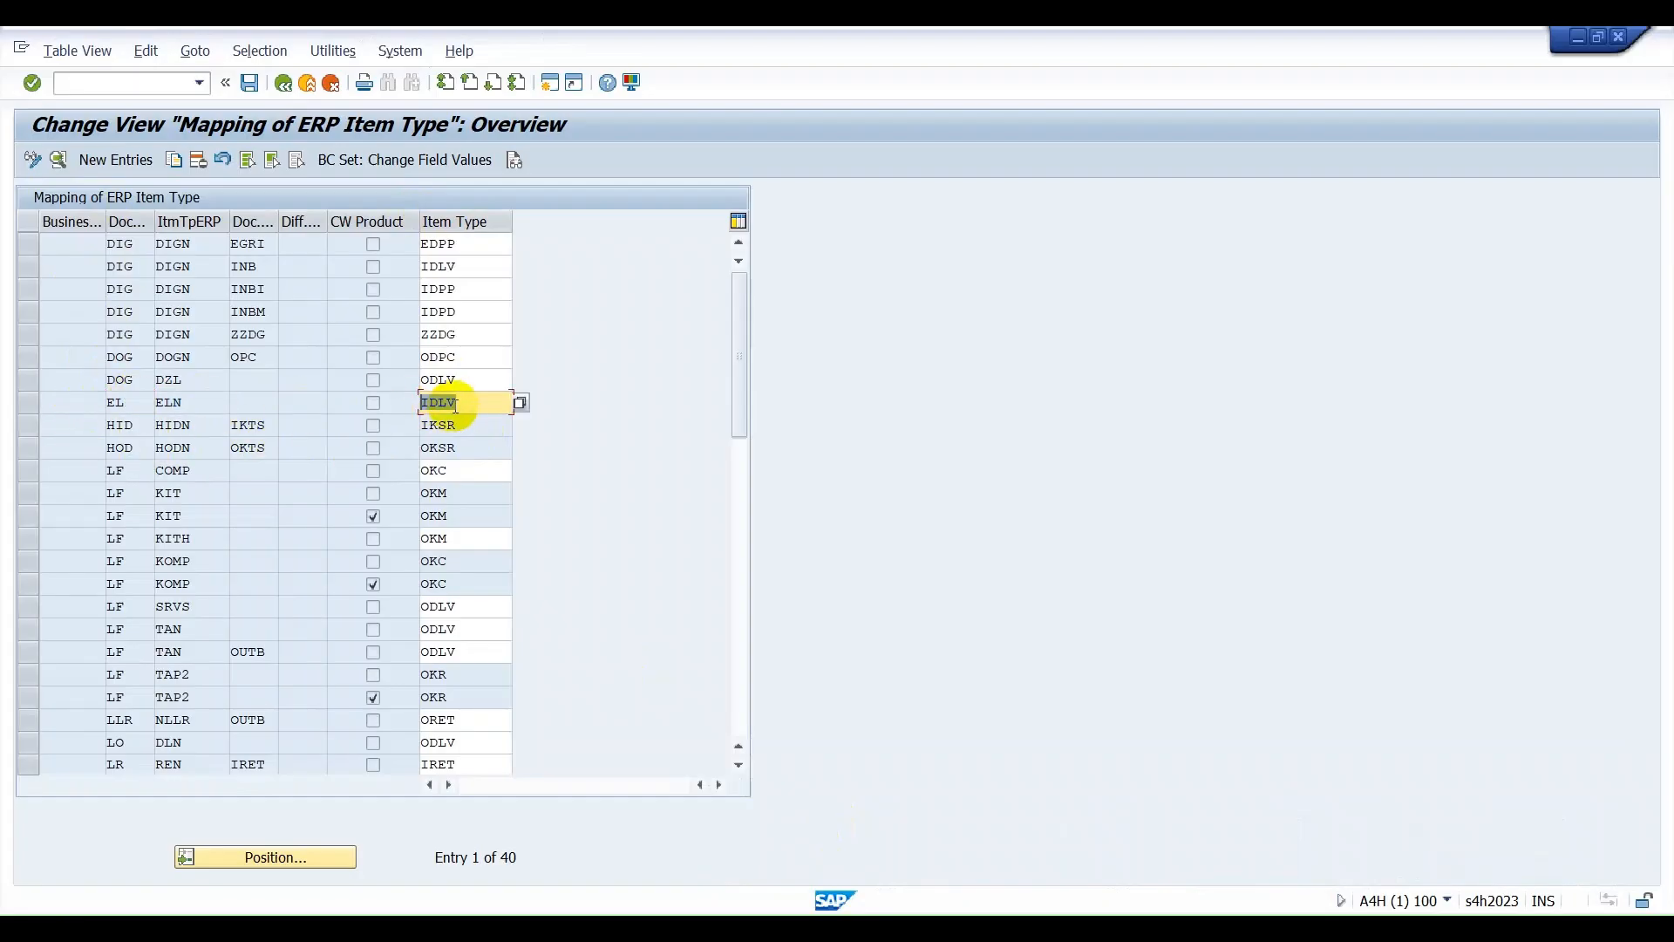
Open Map Document Types from ERP System to EWM and check the document type mapped to the EL entry with a blank code.
click(283, 84)
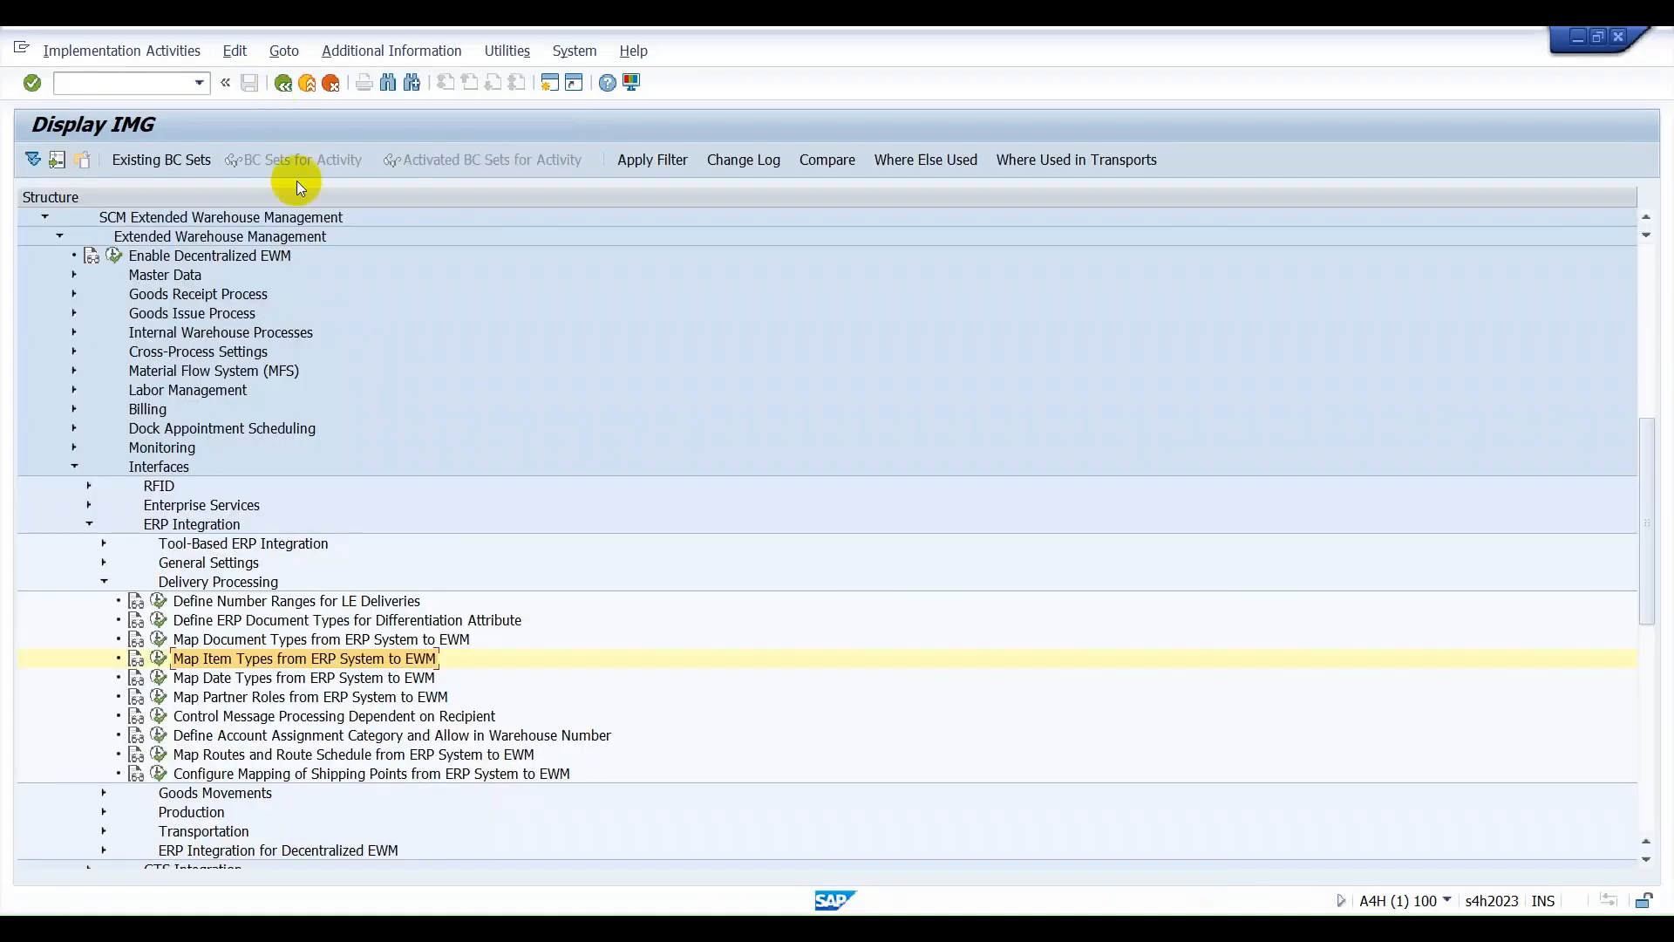
click(160, 641)
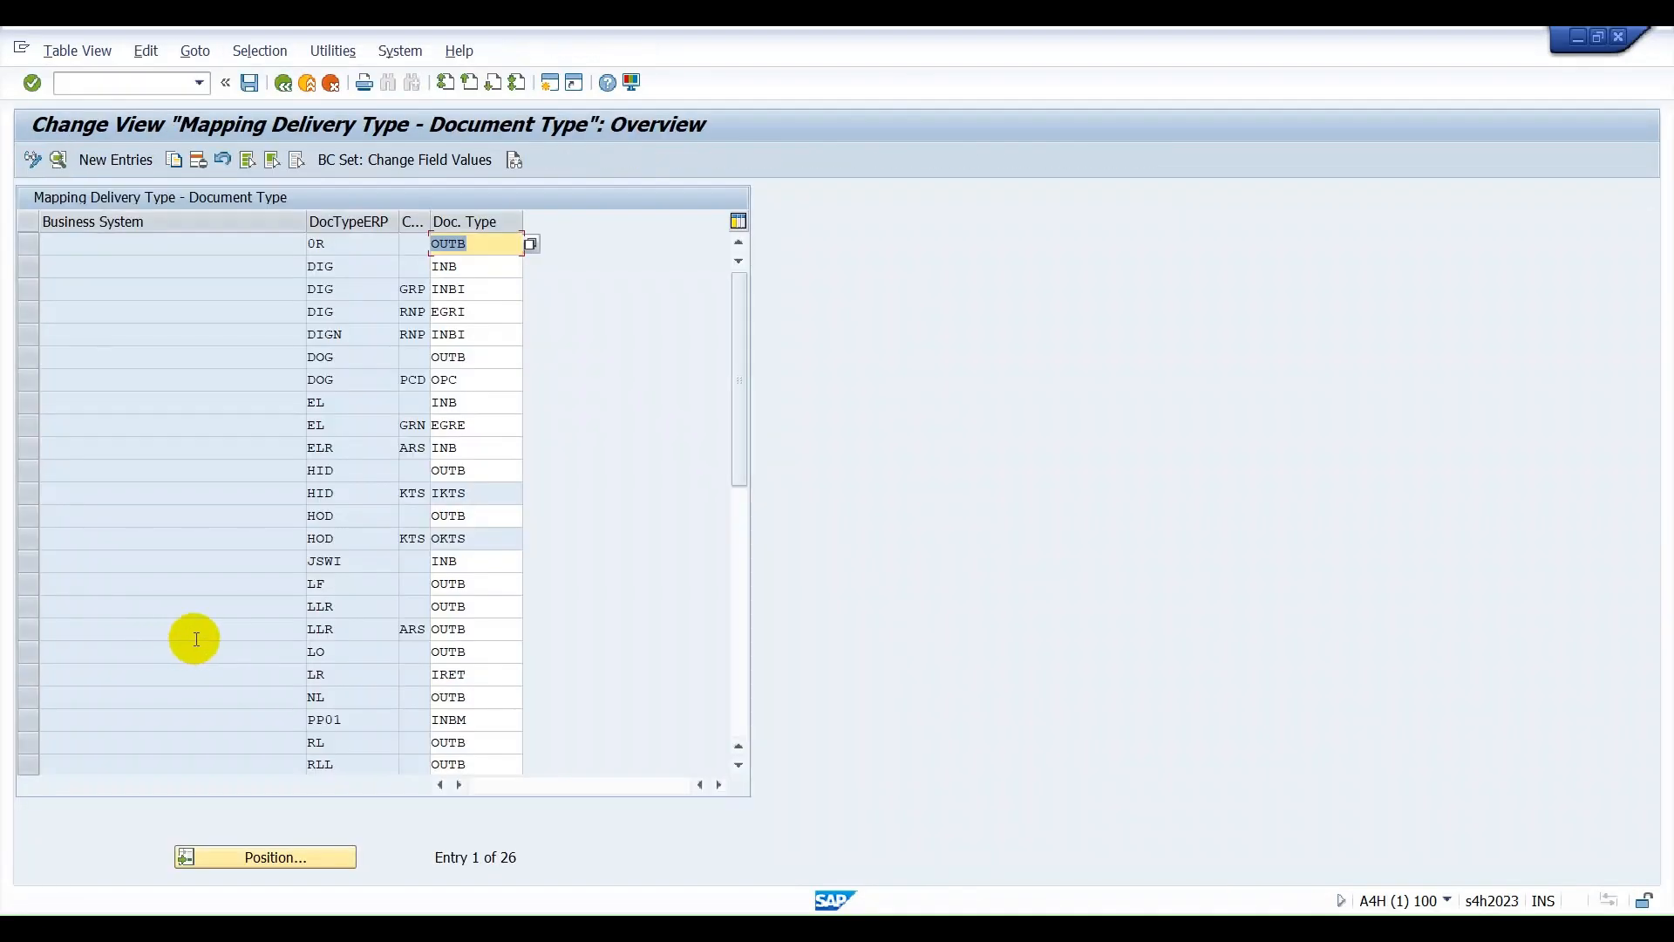
drag(337, 401, 271, 404)
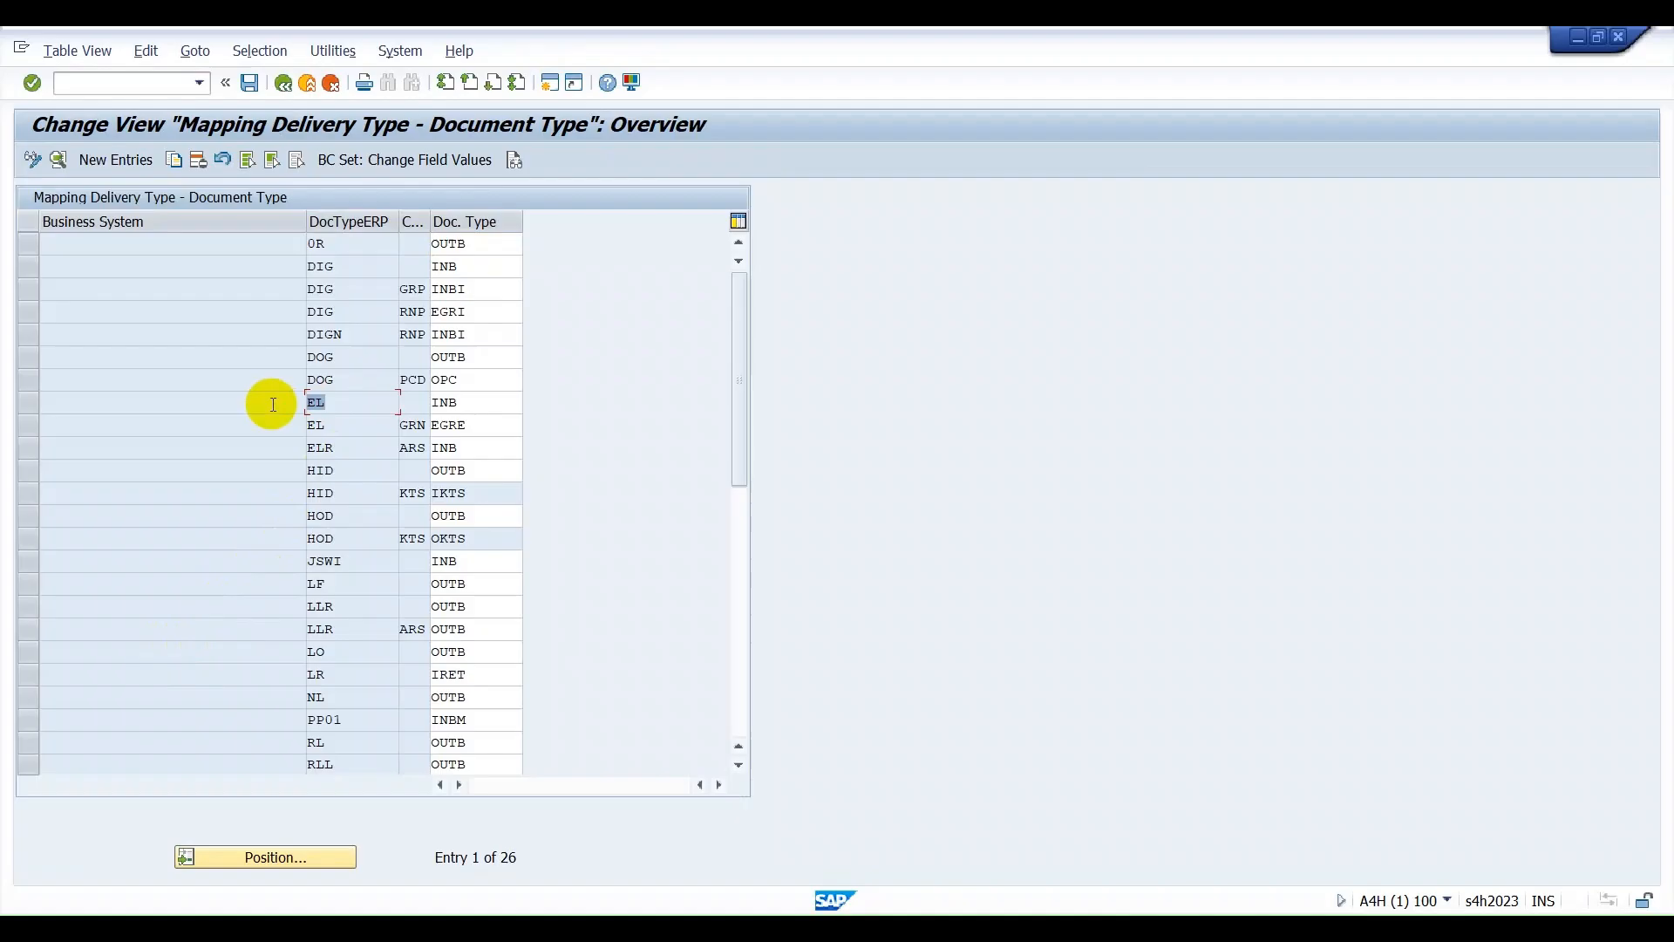
drag(462, 403, 425, 402)
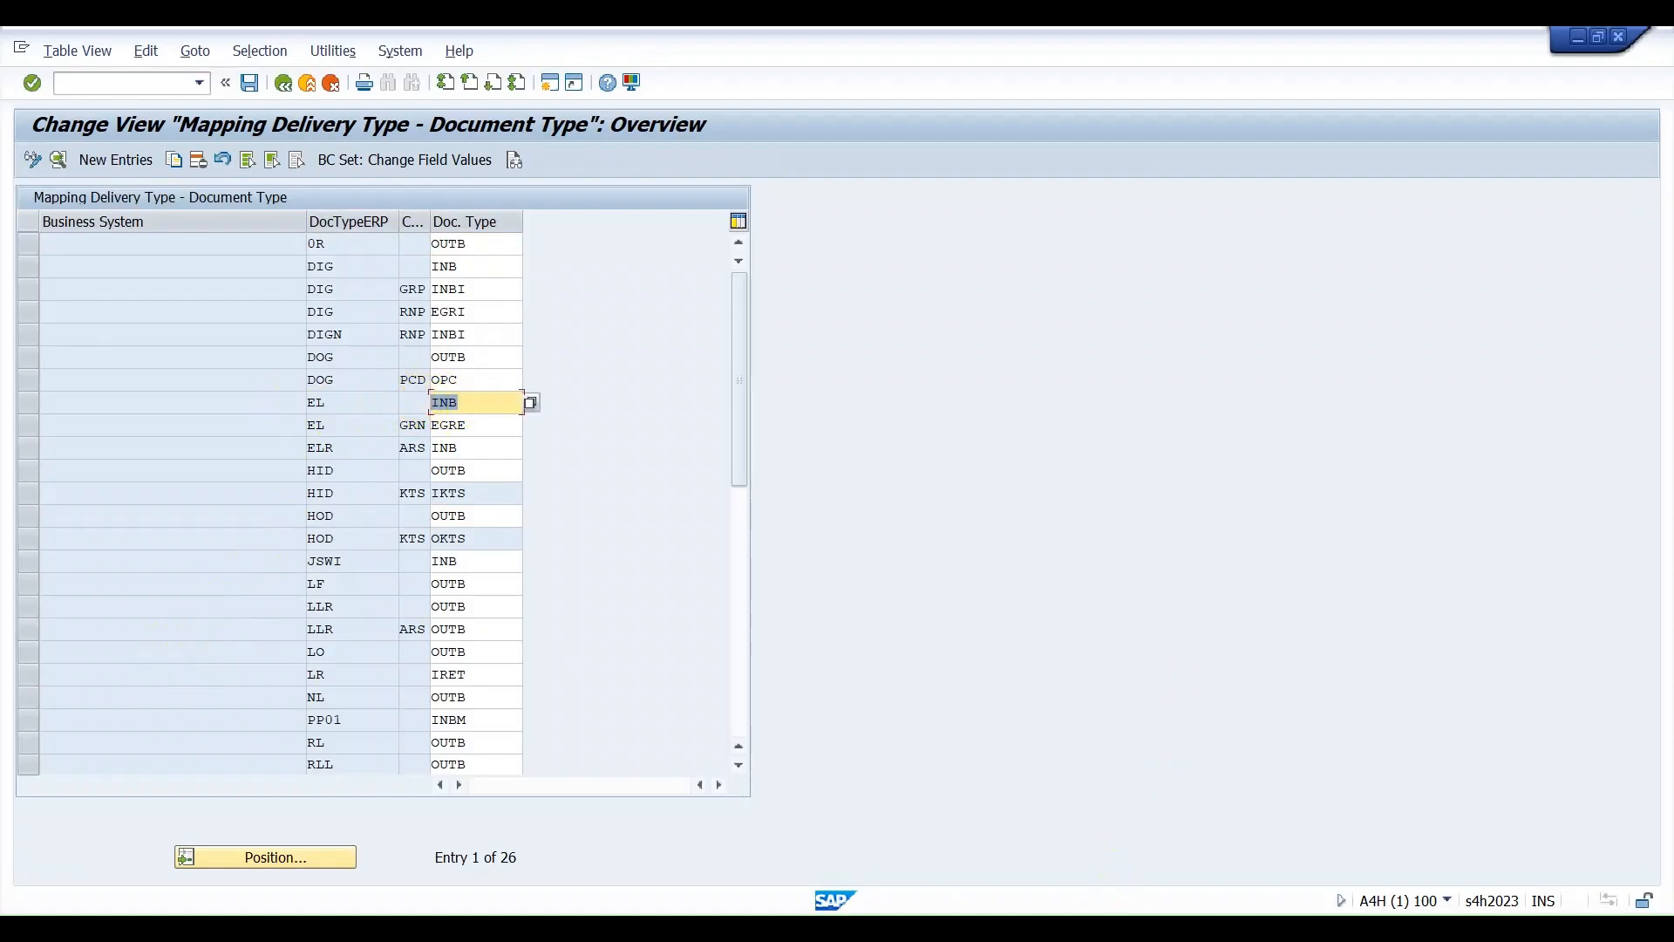
mouse_move(1081, 930)
click(772, 831)
Open Define Document Types for Inbound Delivery Process under Goods Receipt Process and locate document type INB with category PDI.
click(280, 85)
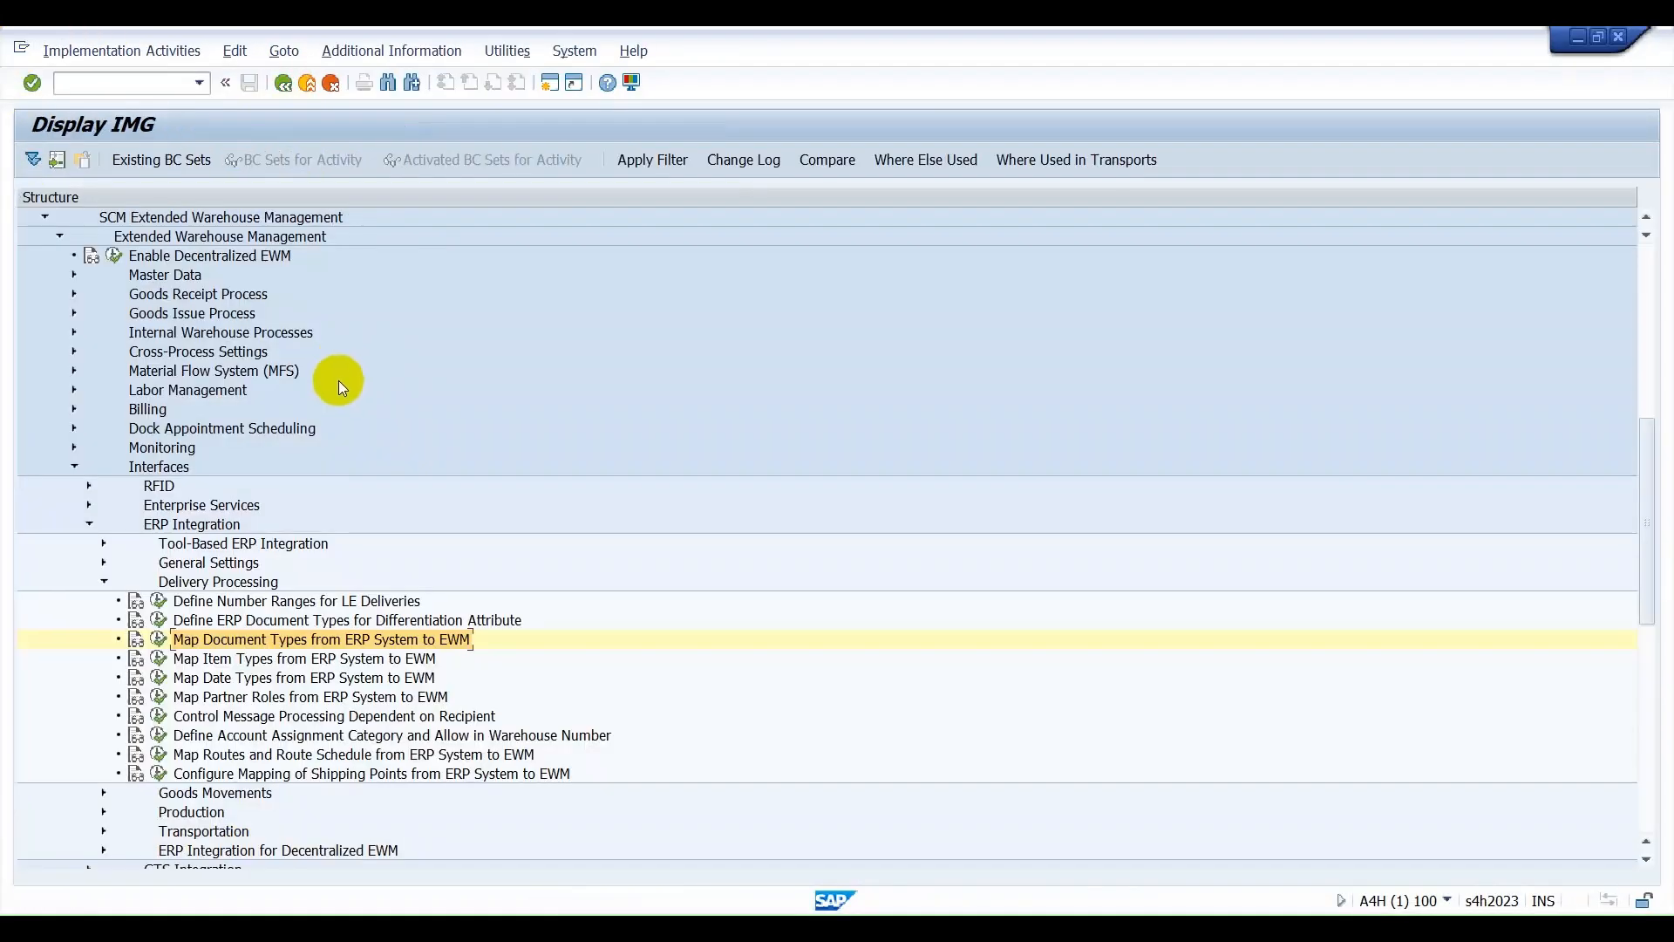
click(89, 524)
click(74, 467)
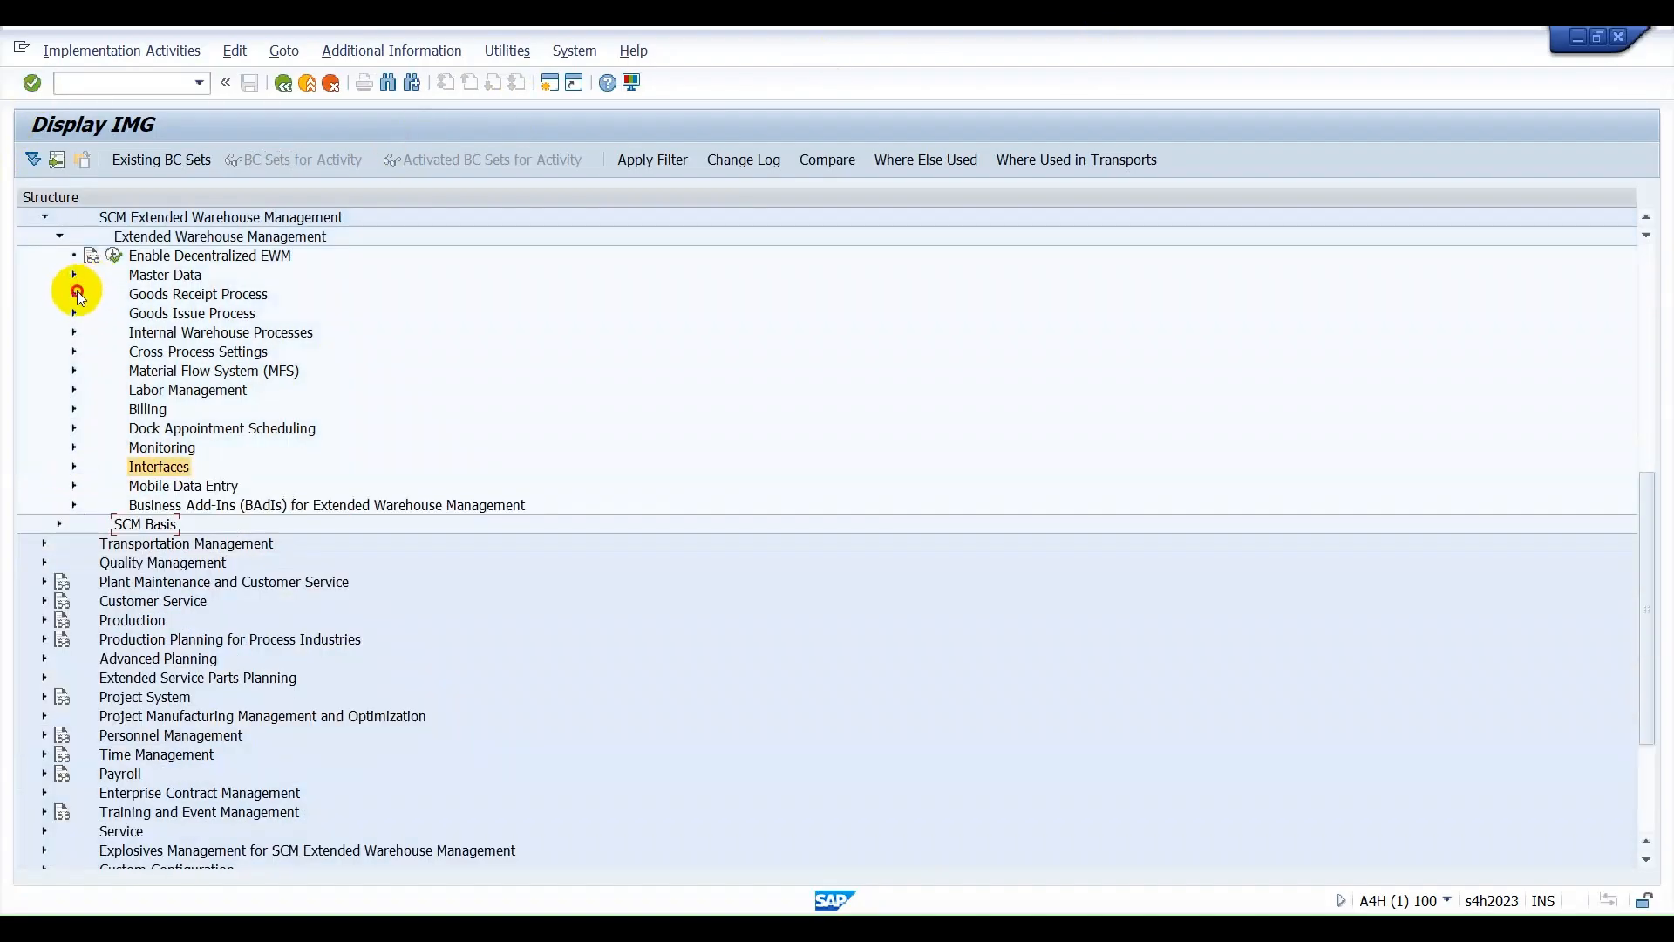
click(76, 293)
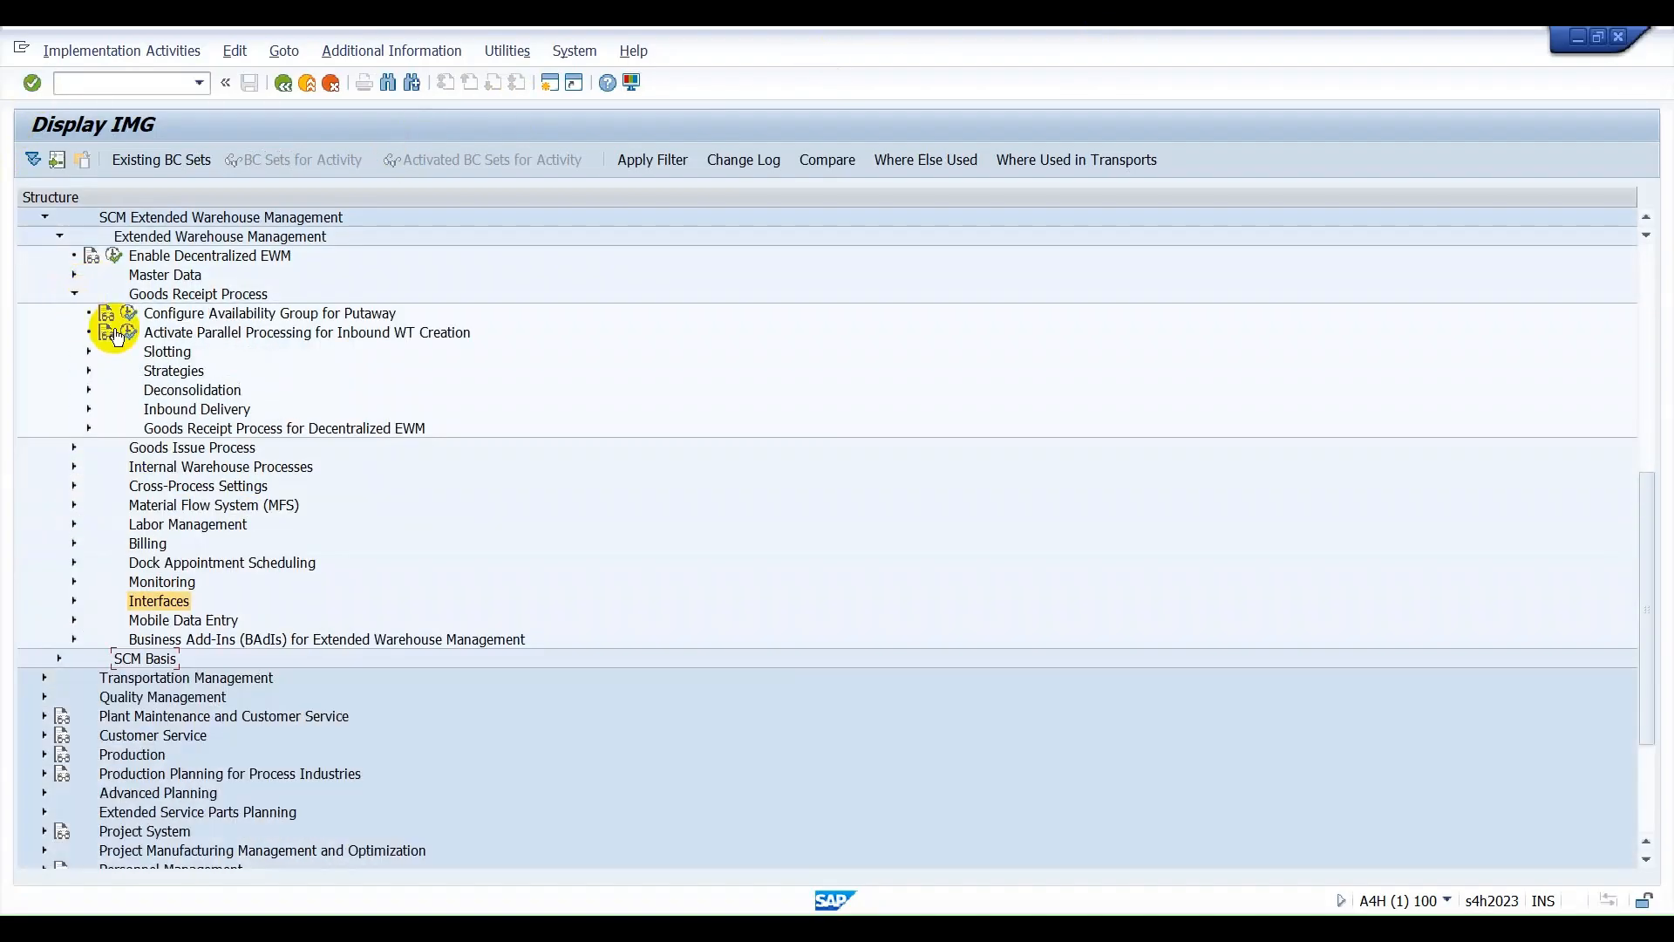
click(89, 408)
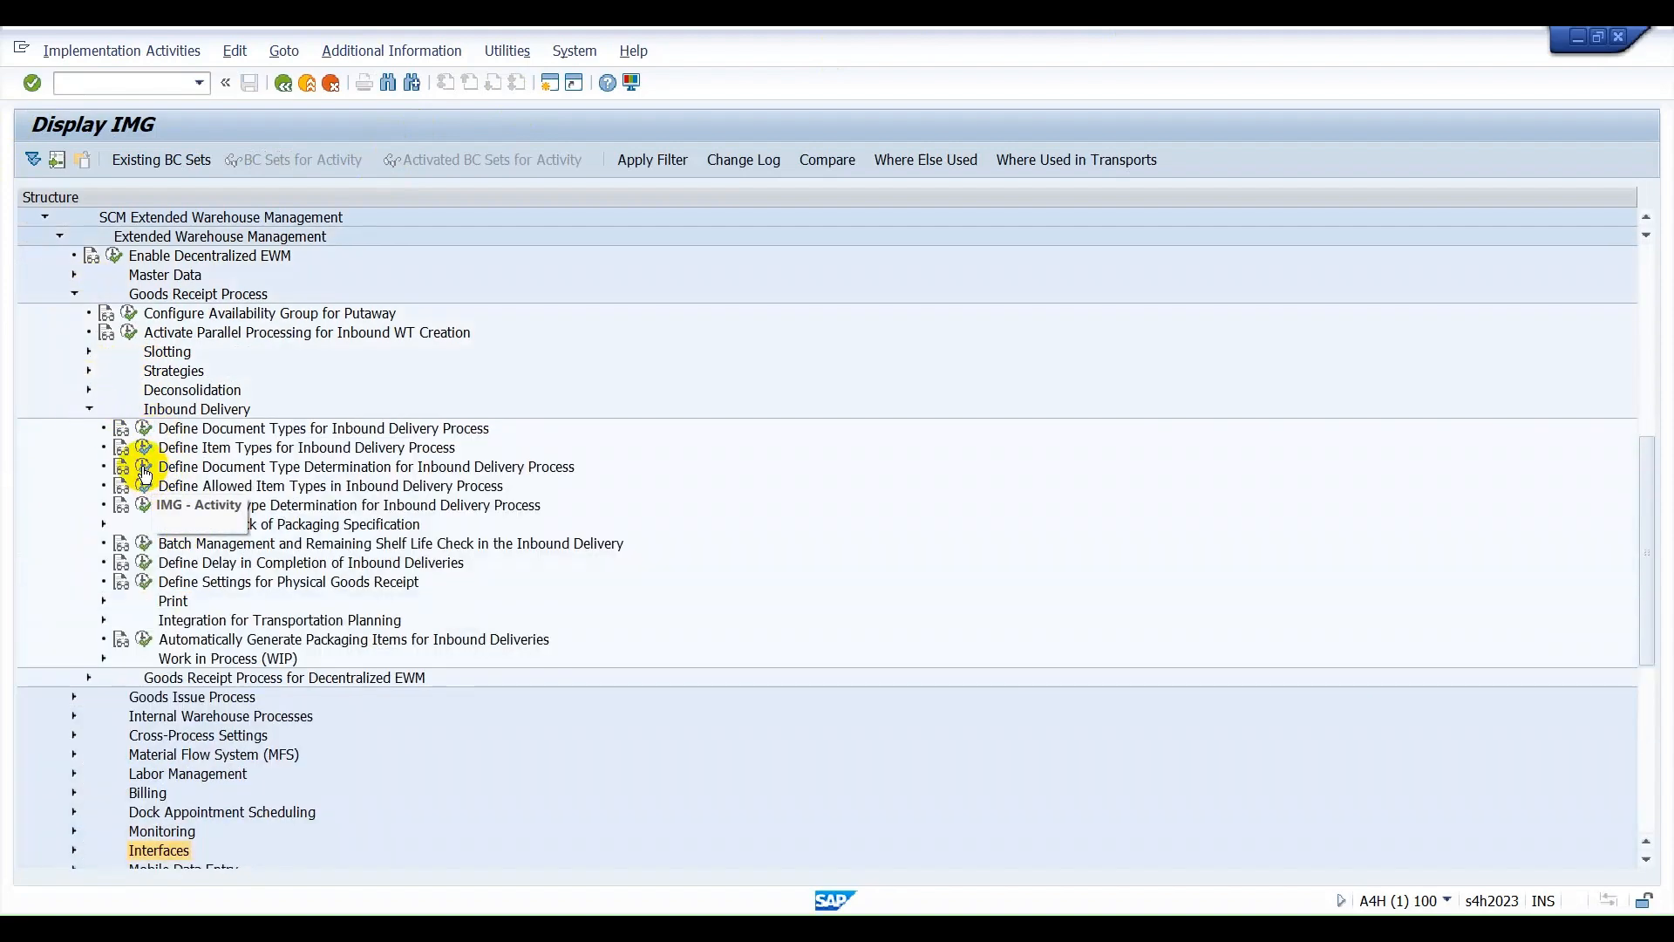
click(144, 428)
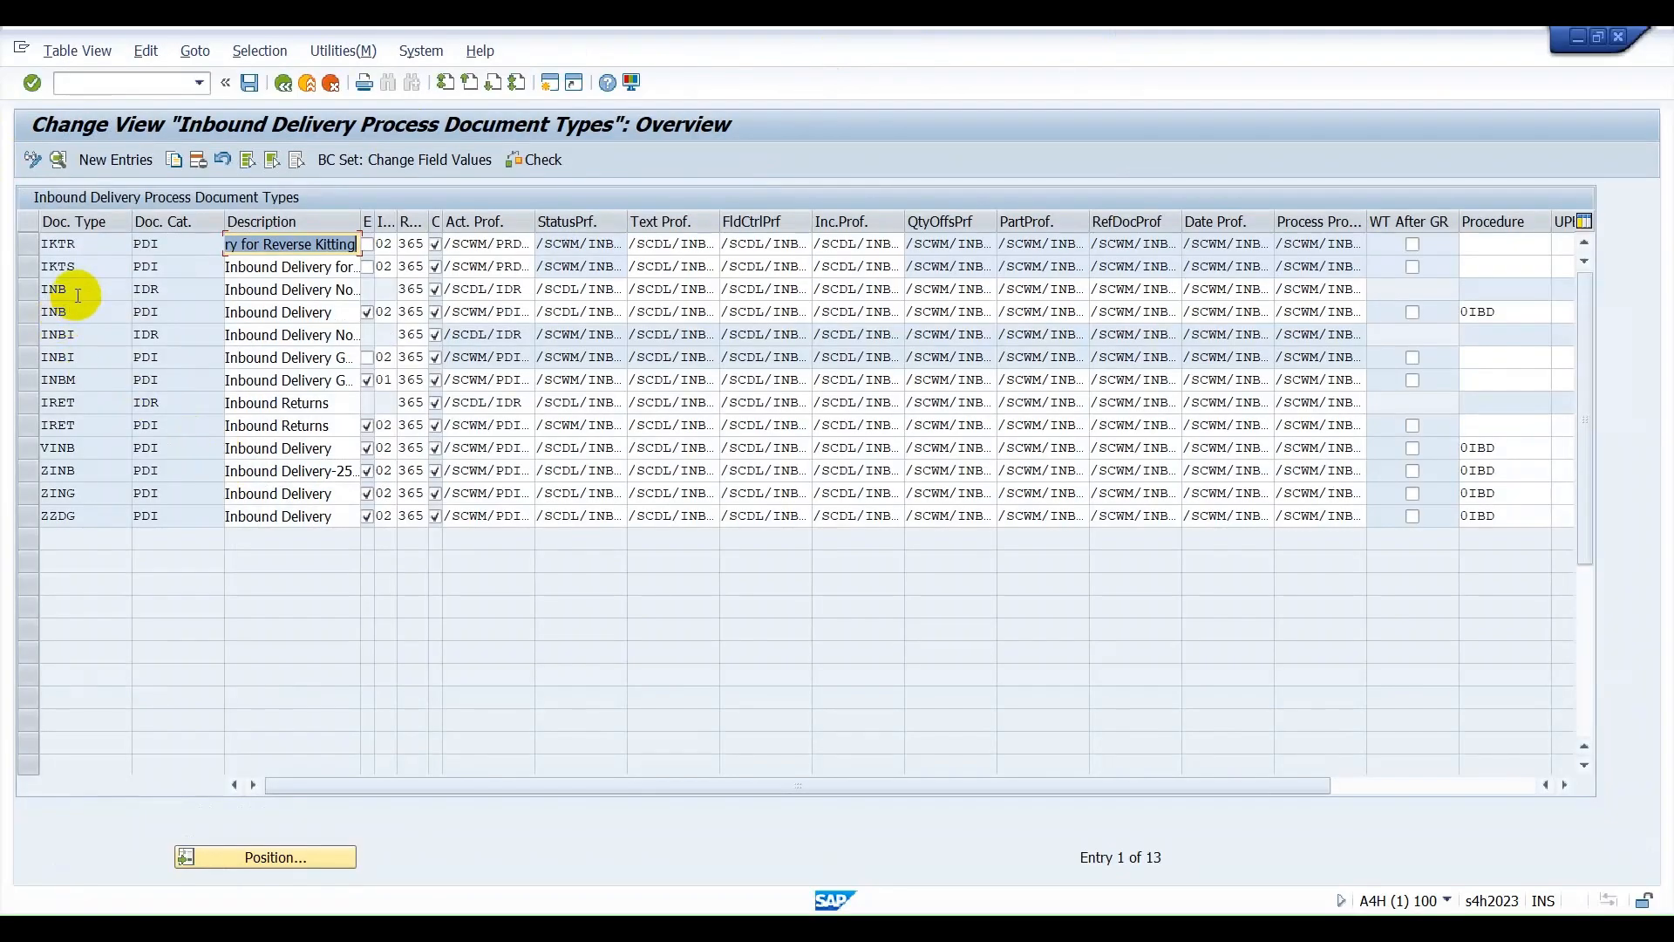
click(74, 313)
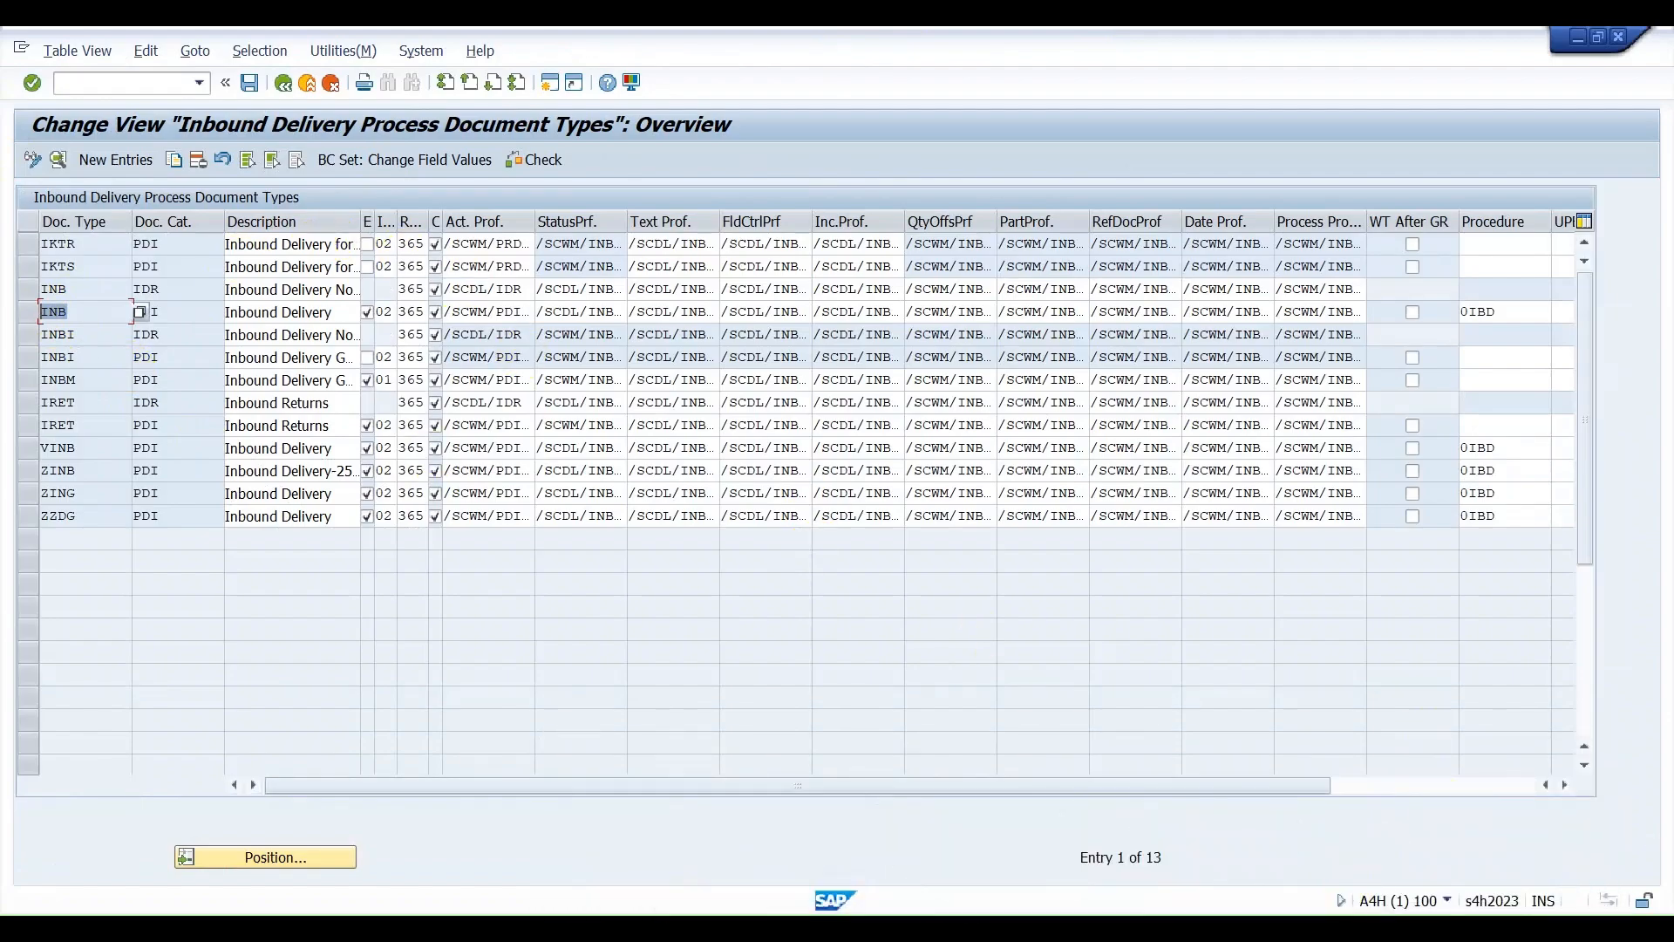
Switch back to the Excel workbook to extend the EWM block.
click(1081, 927)
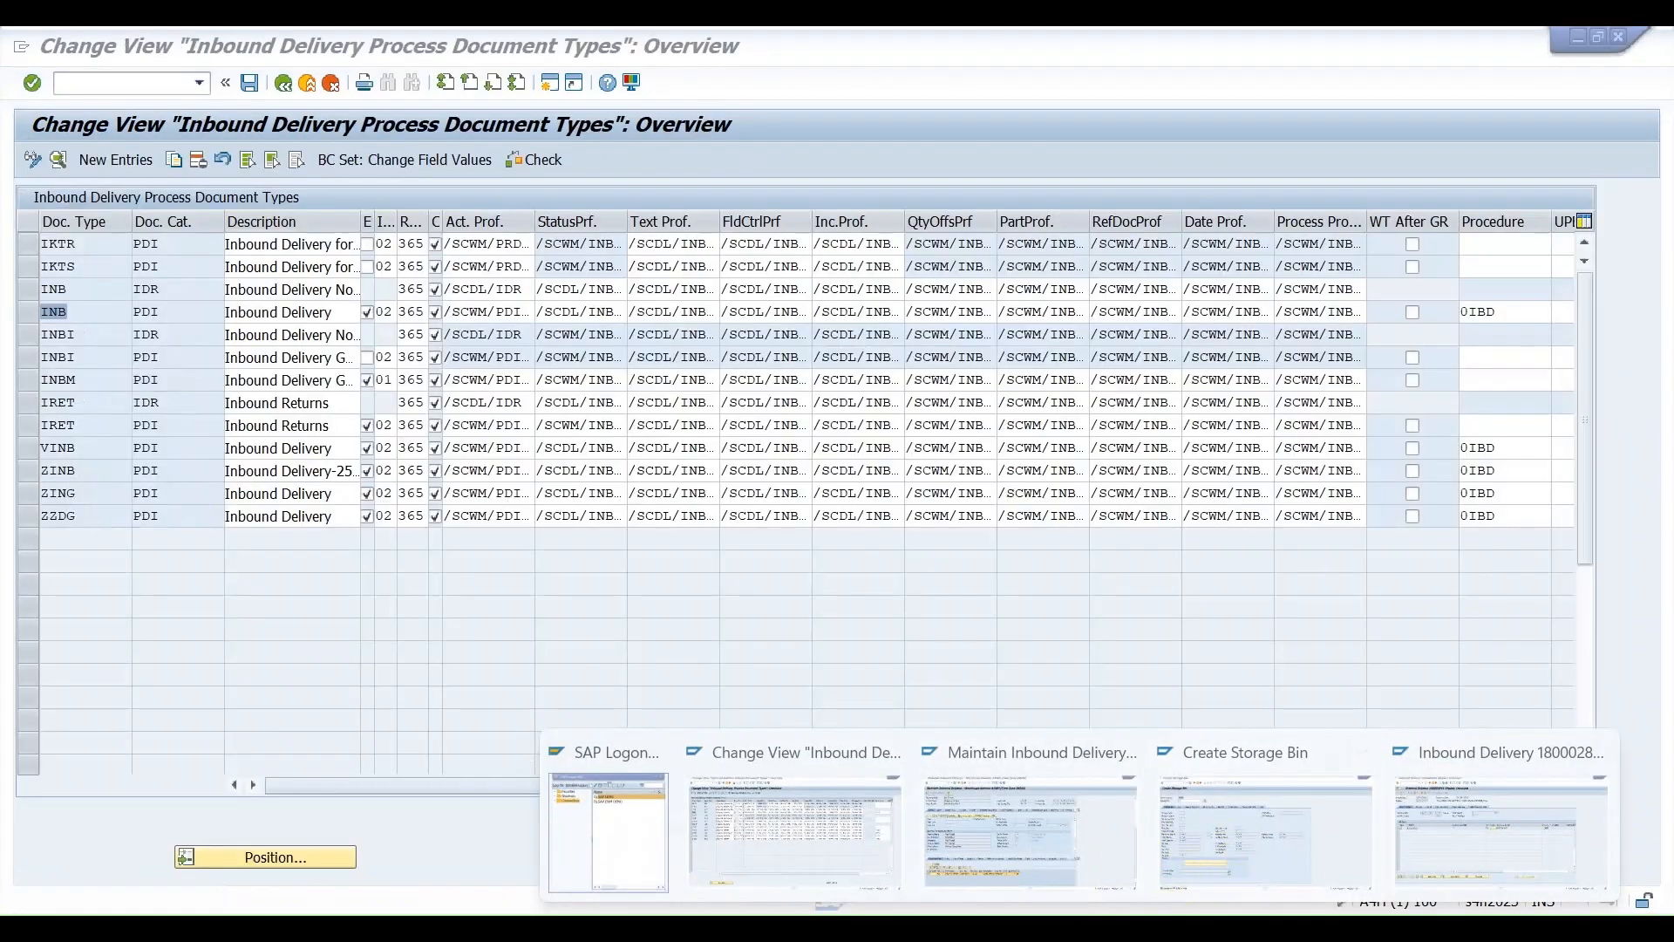
click(1125, 928)
click(1168, 927)
click(576, 737)
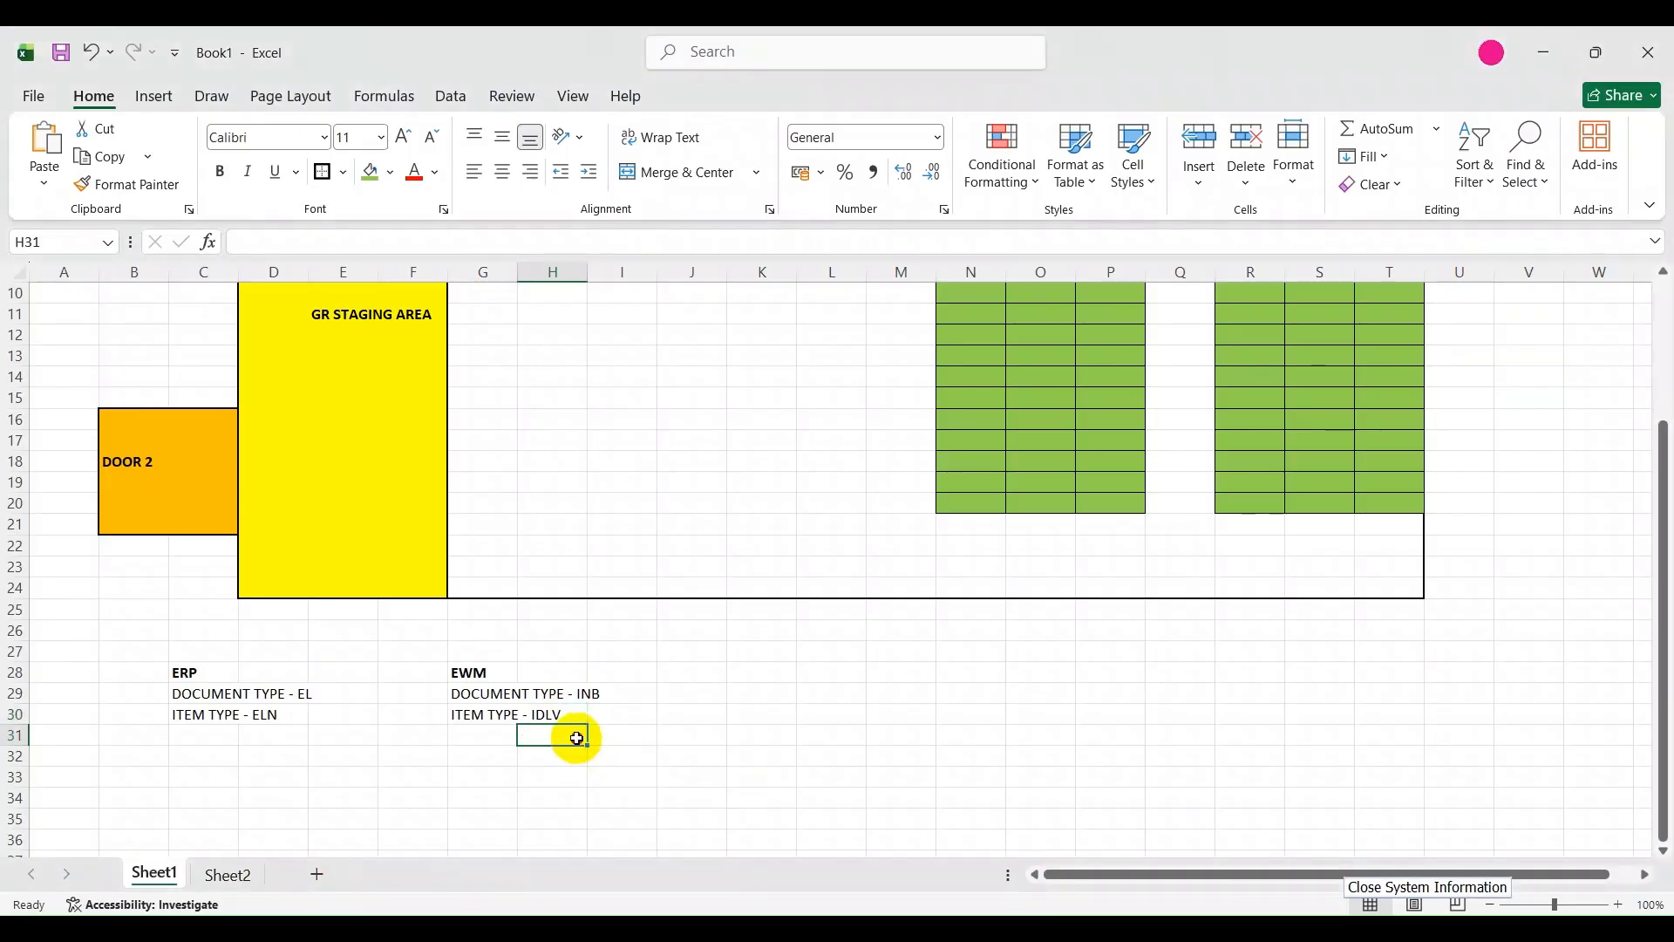
click(495, 755)
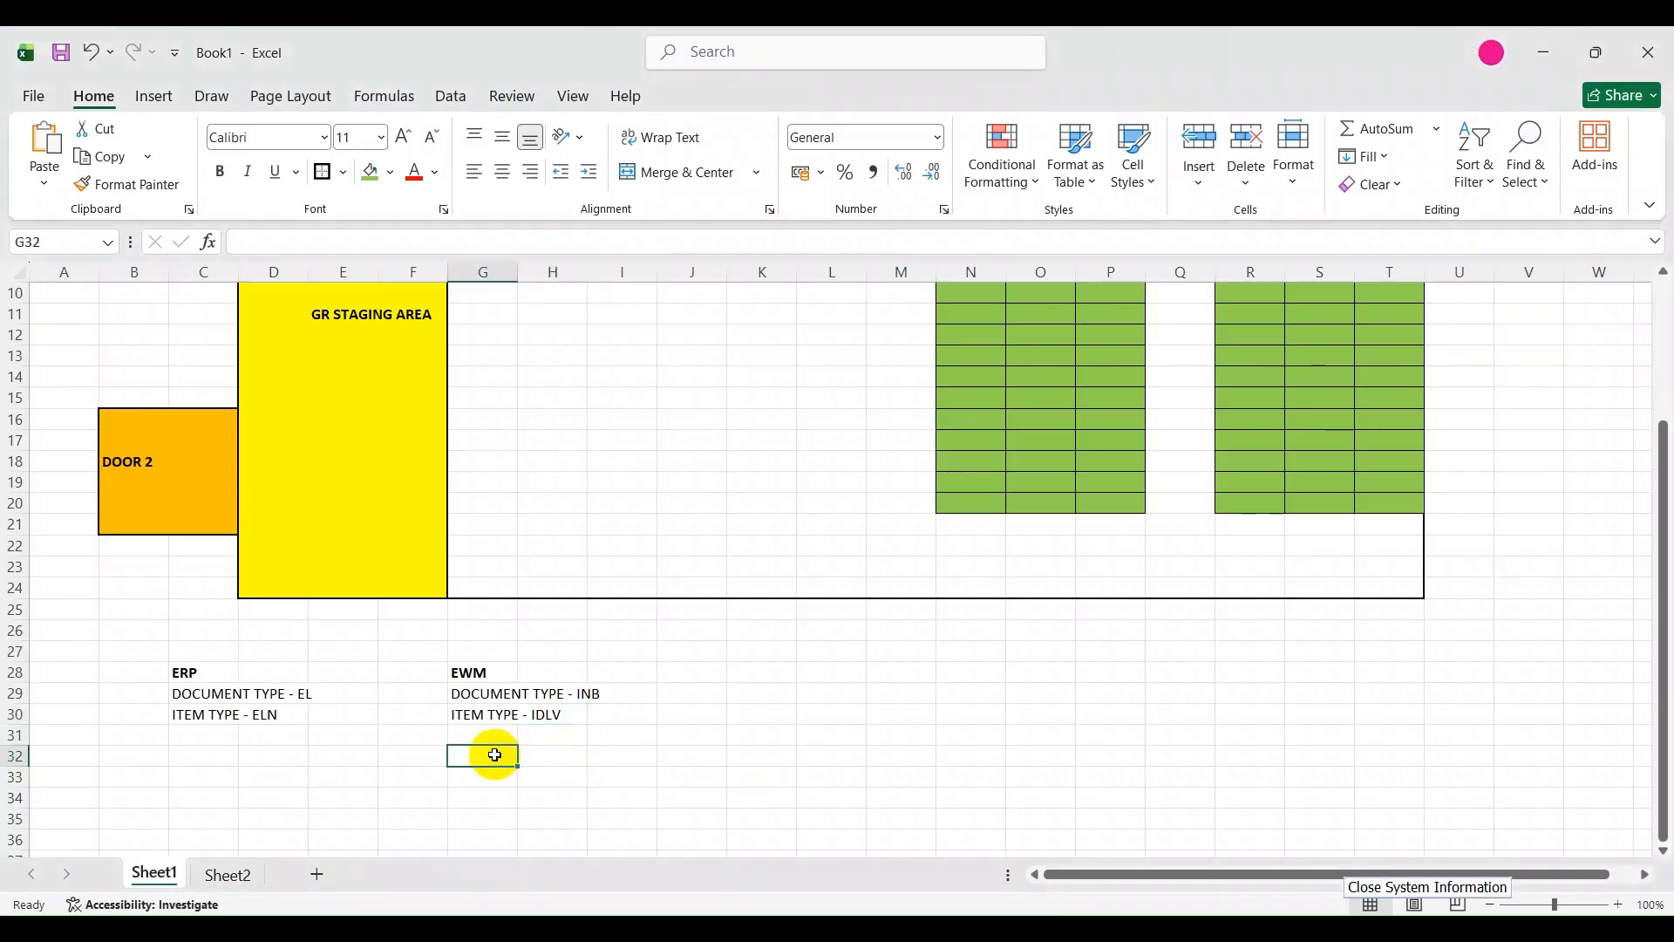
text(INB- PDI)
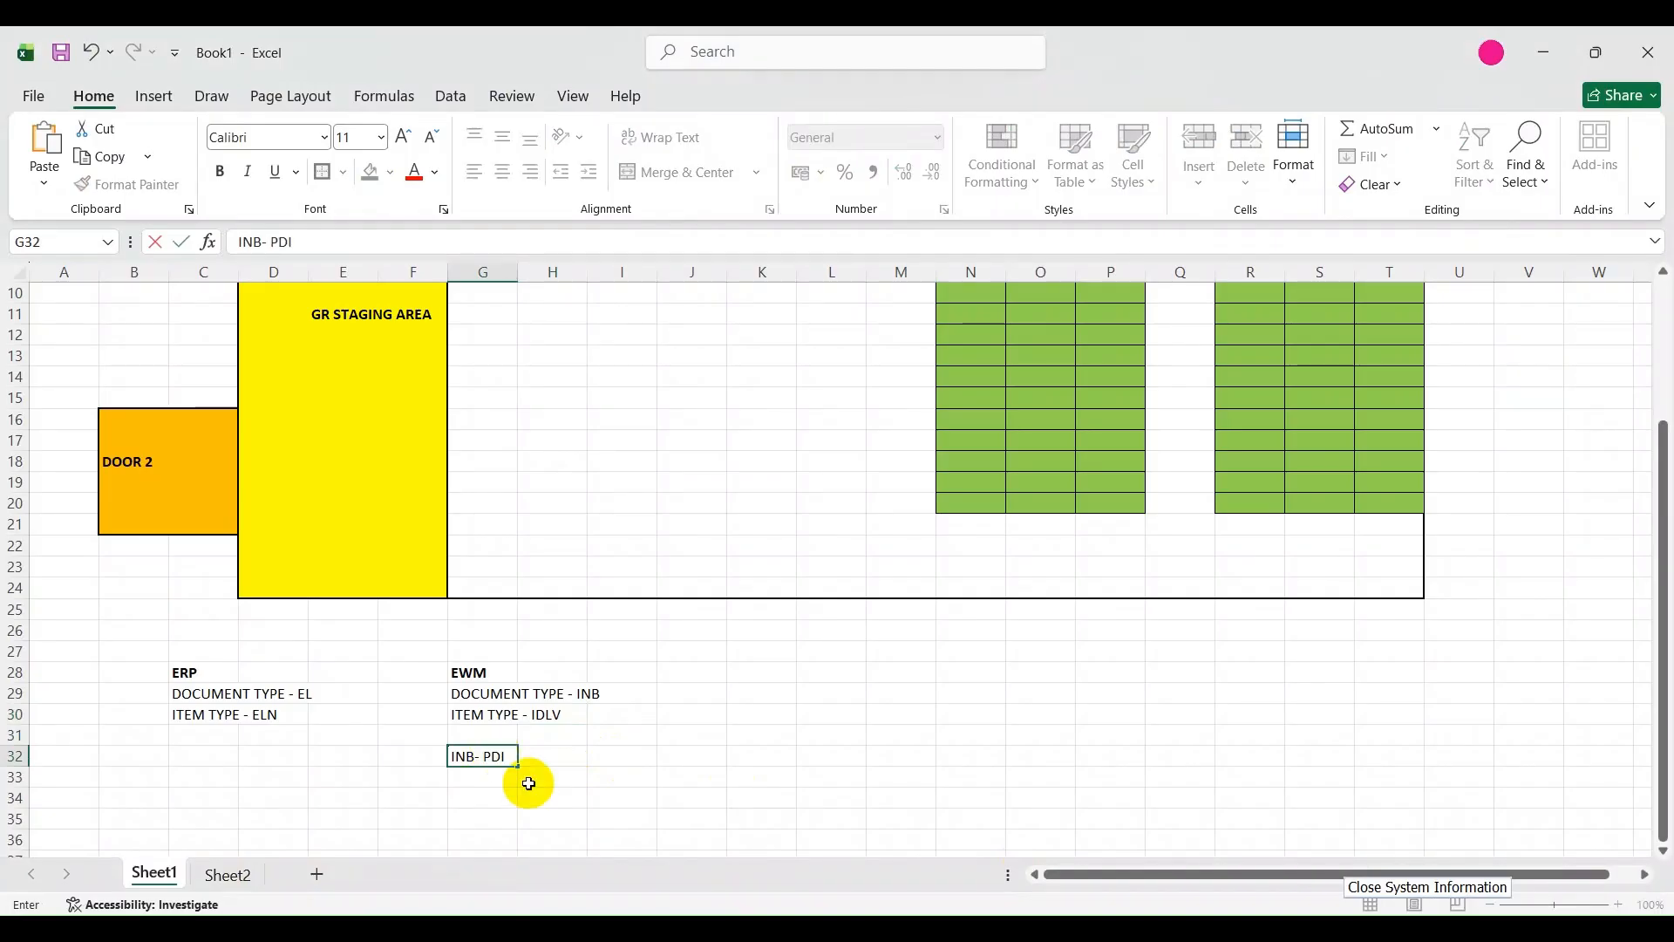
click(550, 761)
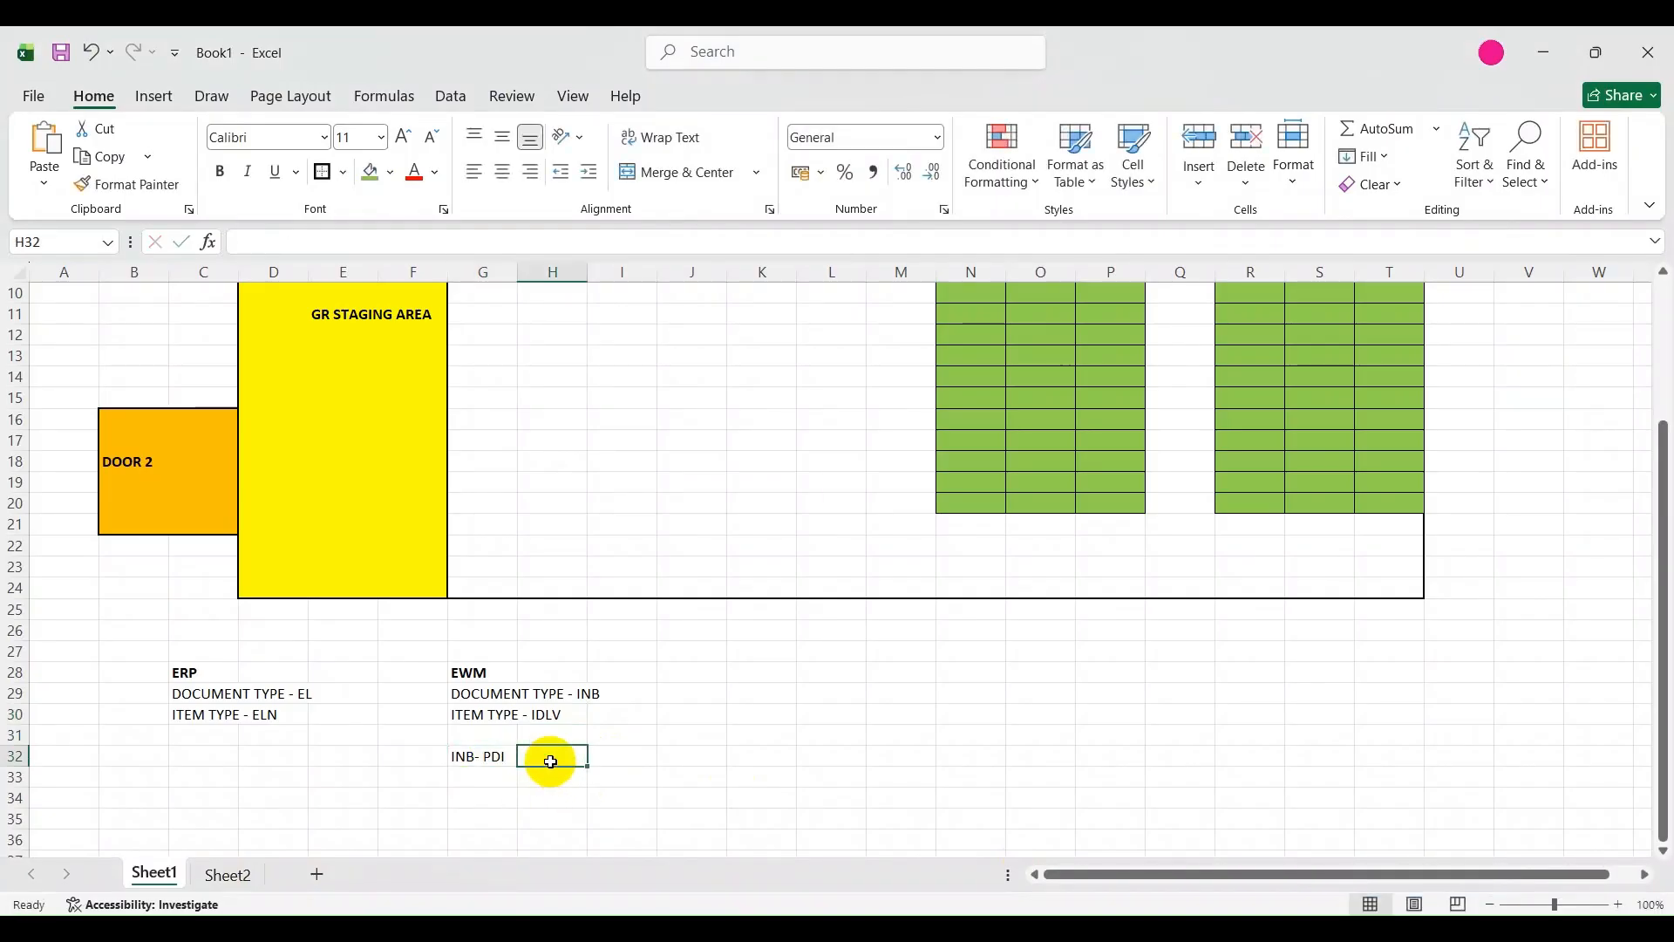
Clear cell G32, then enter INB in G32 and PDI in H32.
click(482, 757)
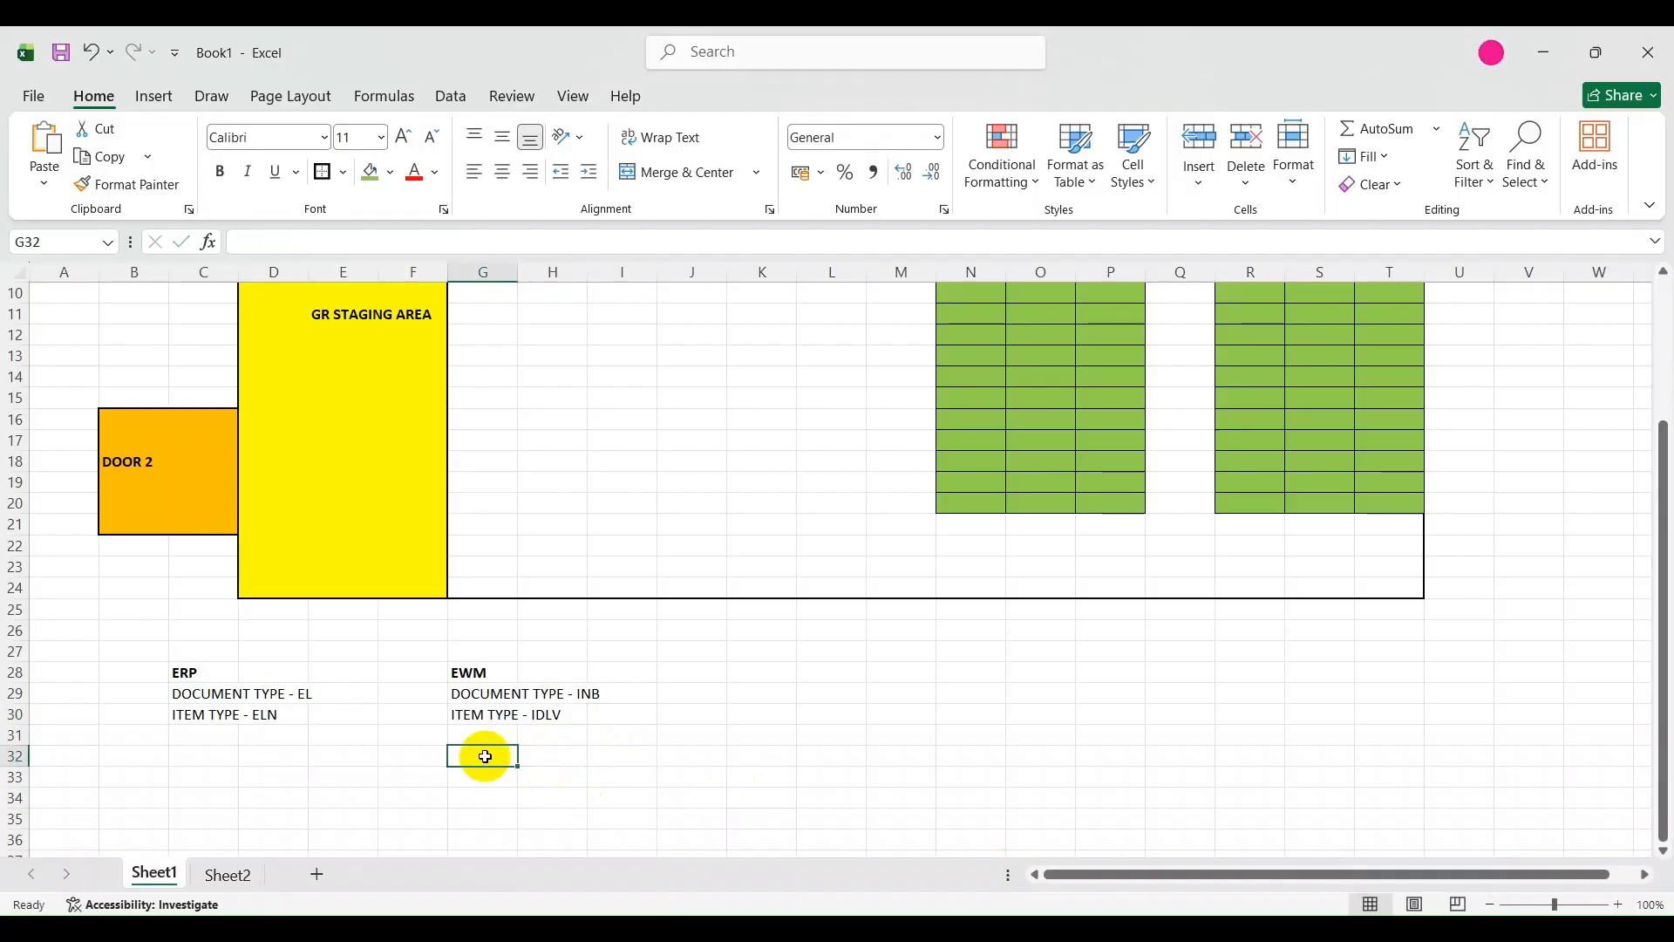
text(INB)
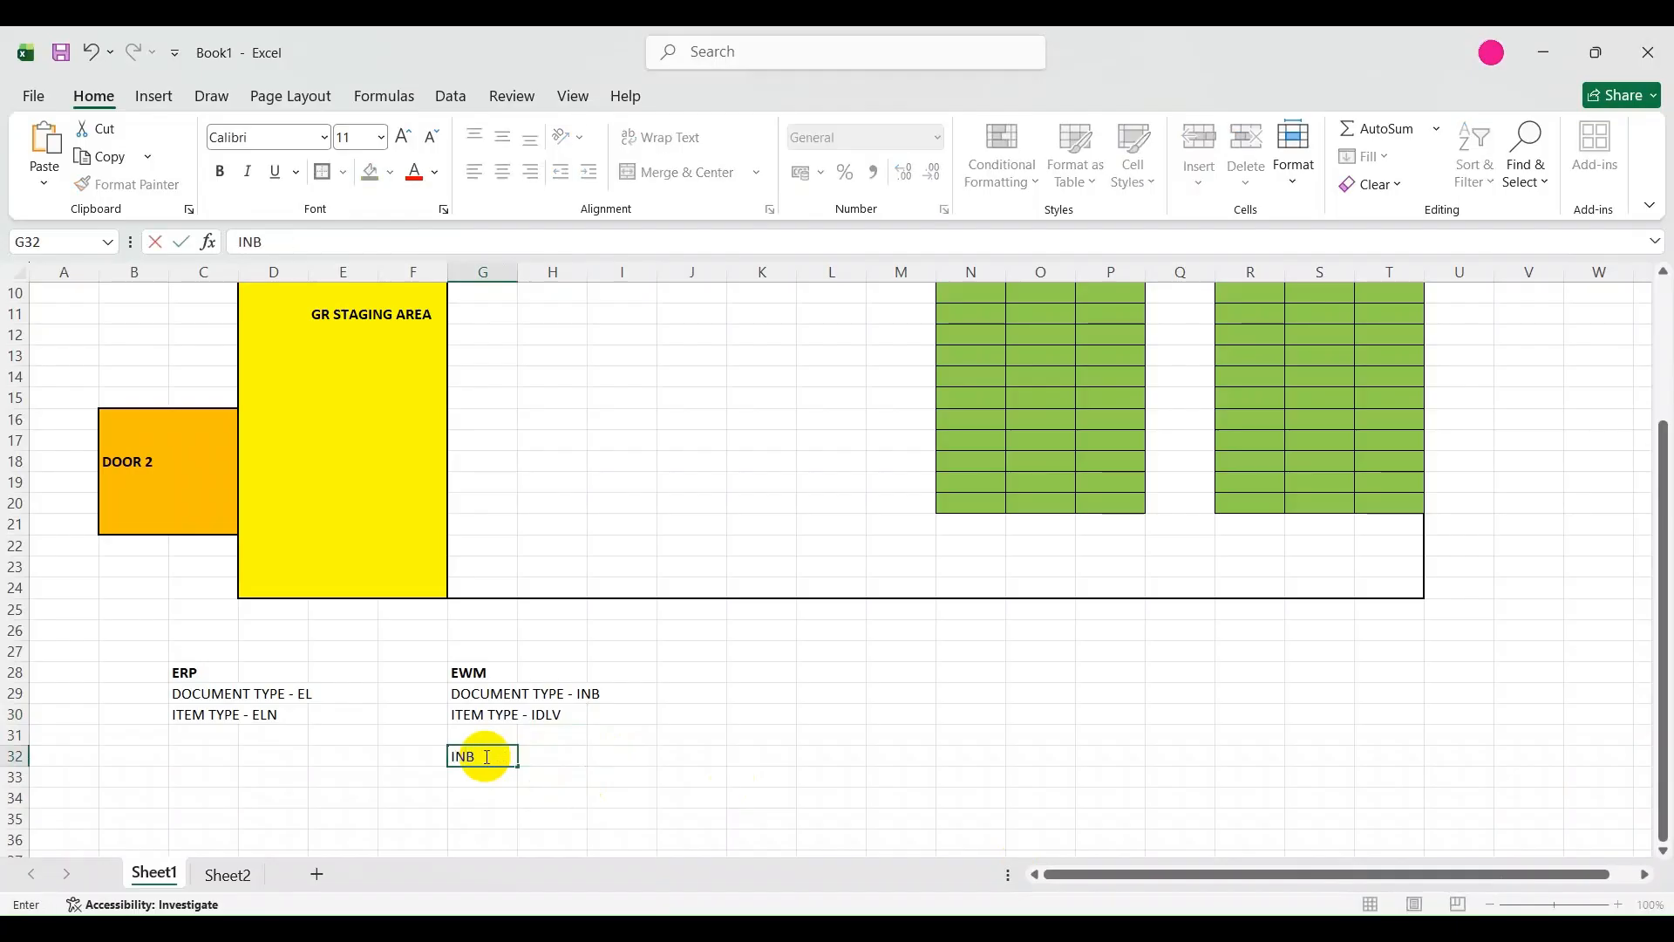
click(542, 756)
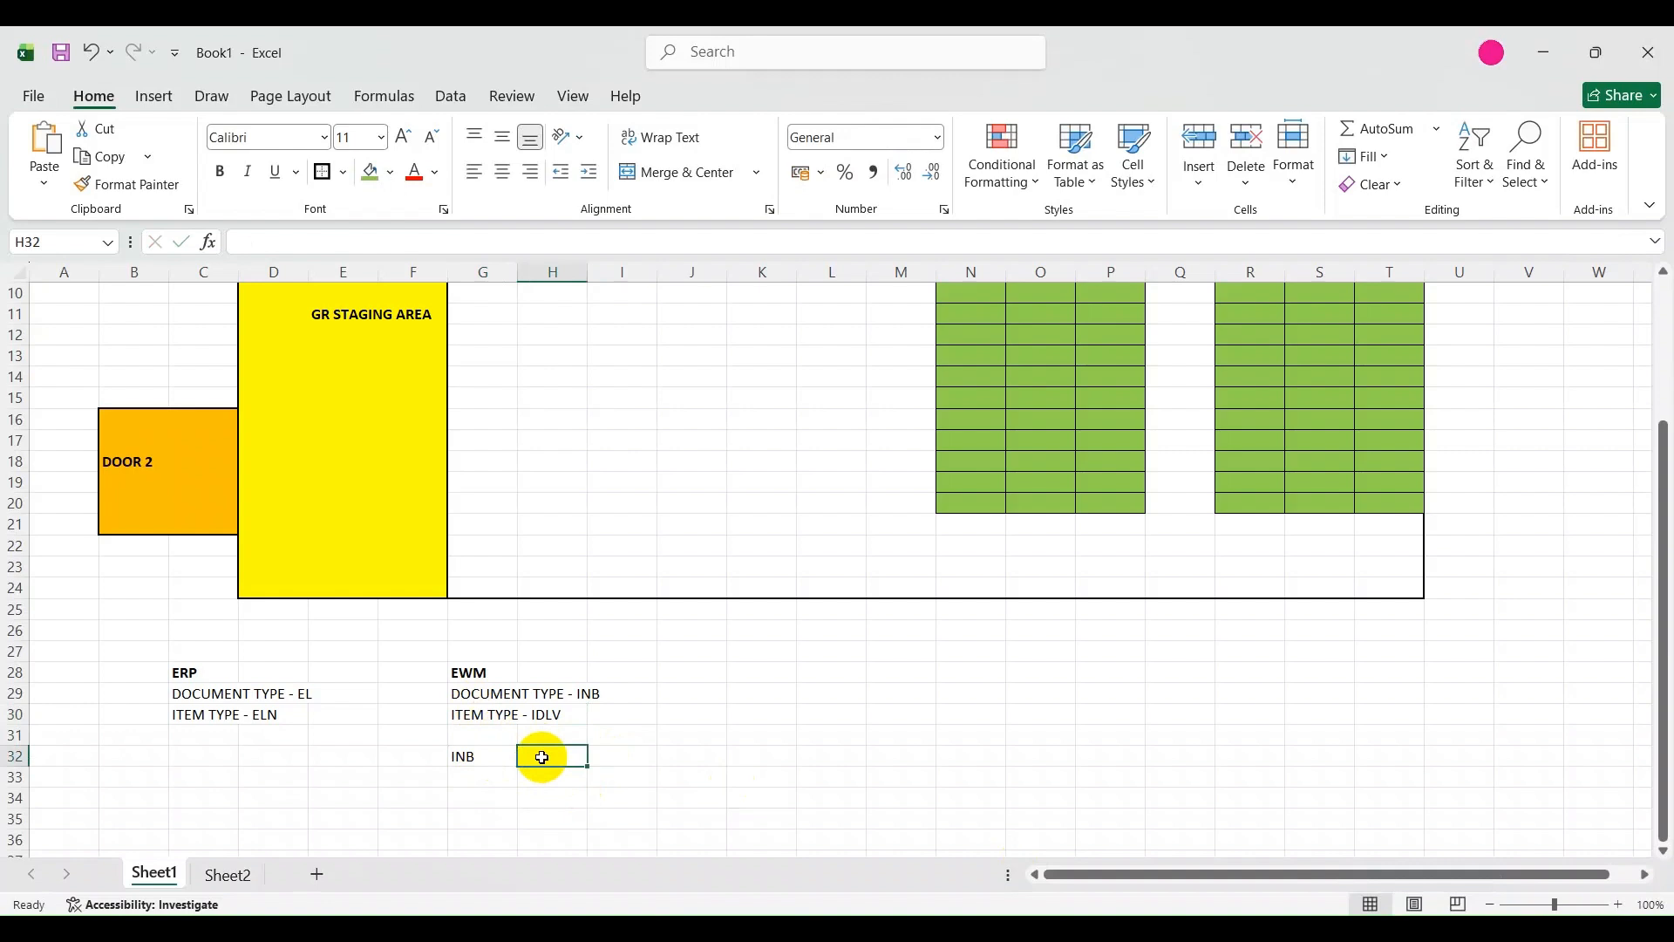
text(PDI)
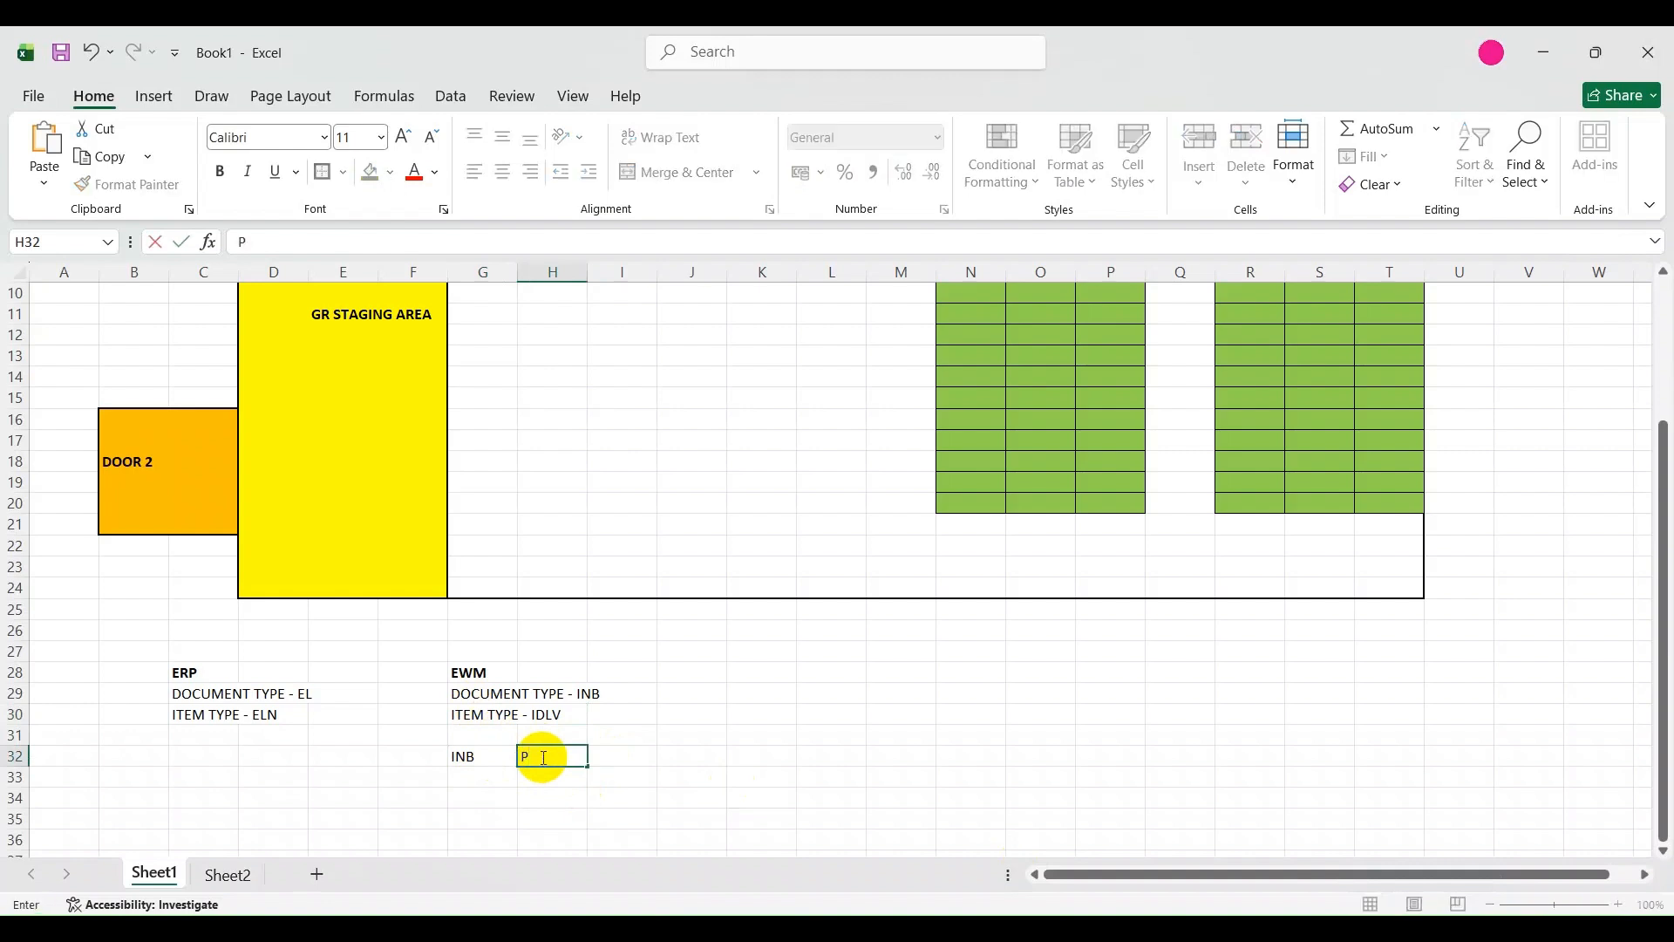
Enter the headings DOC TYPE in cell G31 and DOC CAT in cell H31 above the INB and PDI values.
click(471, 735)
text(DOC TYPE)
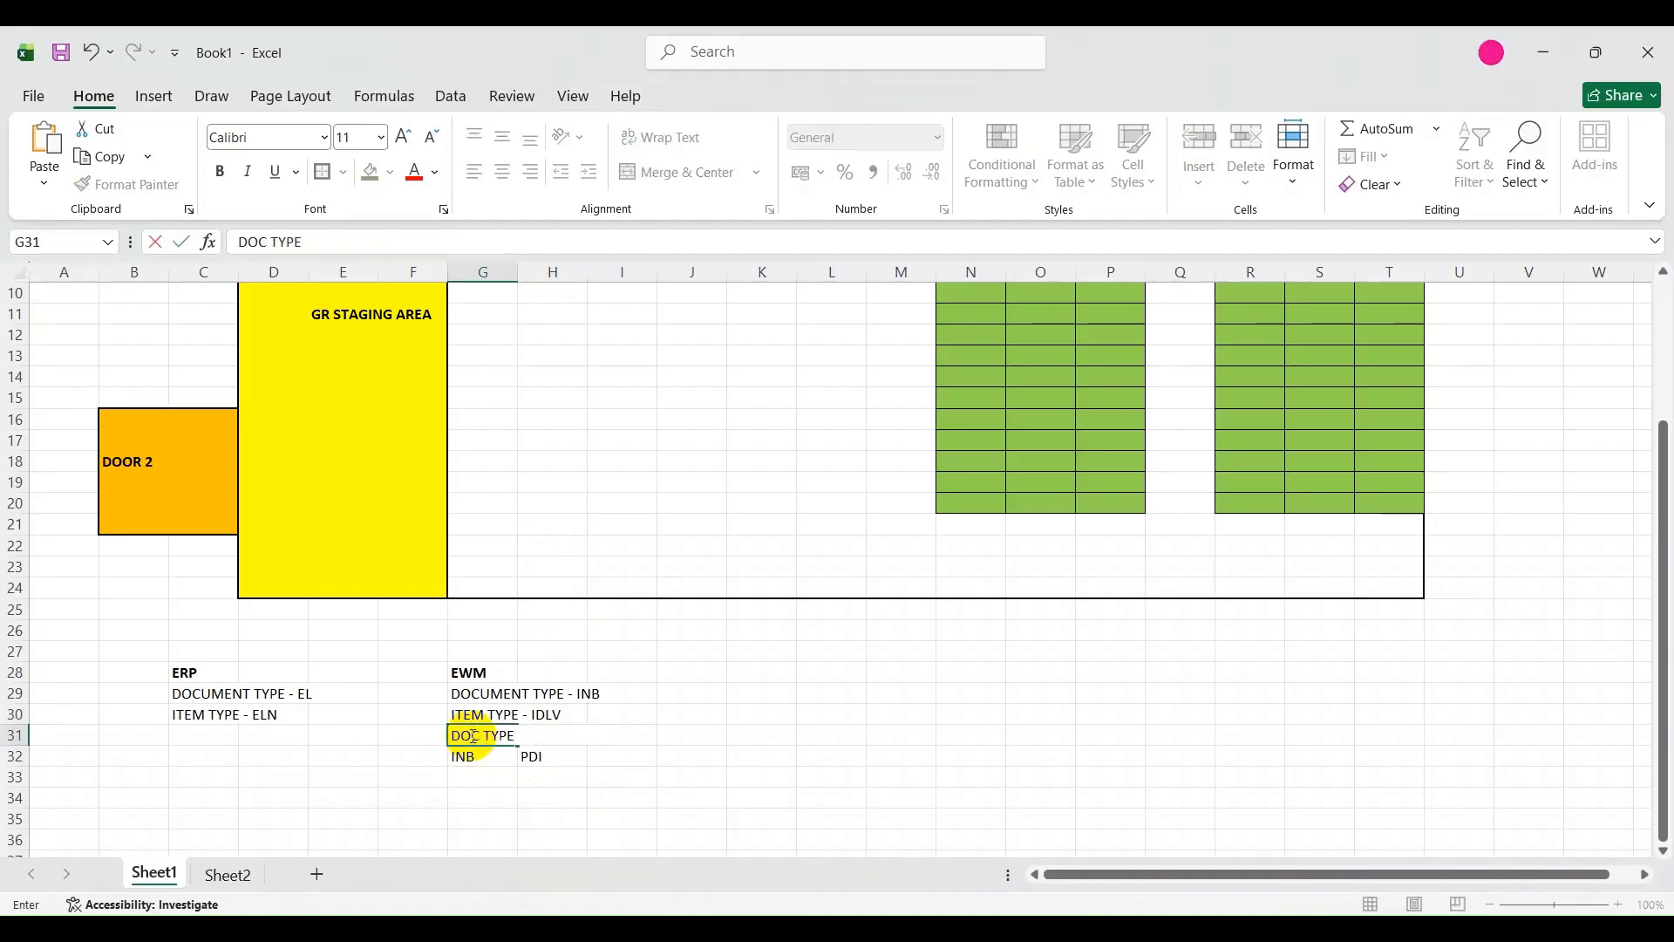
click(591, 749)
click(558, 732)
text(DOC CAT)
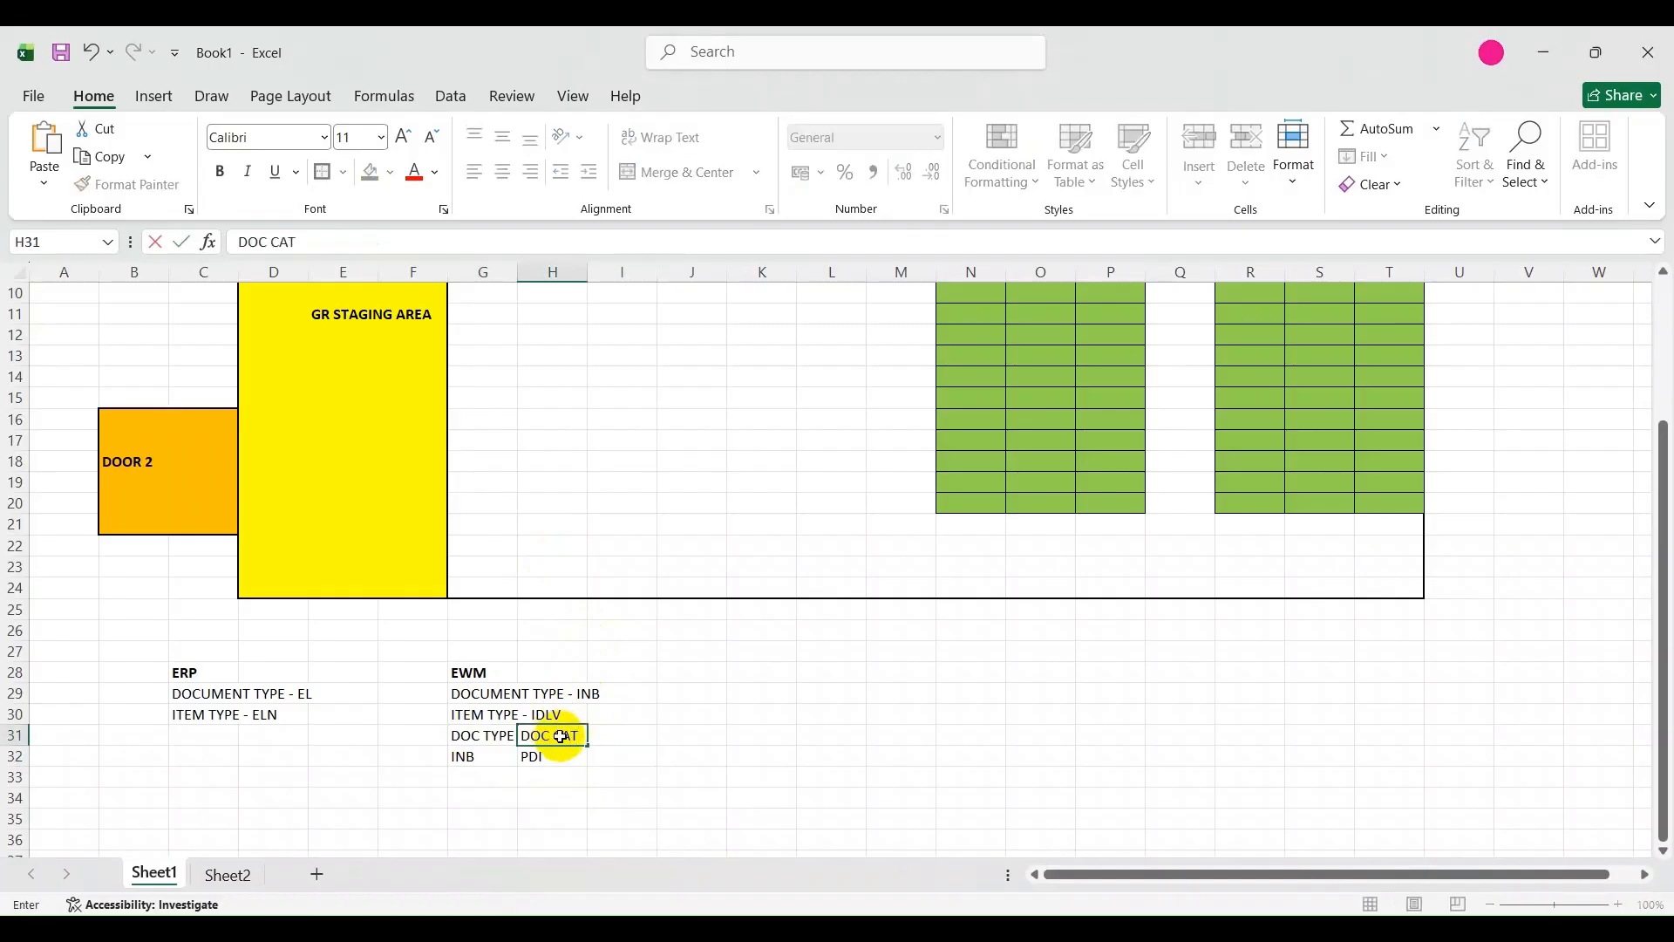
click(622, 836)
Make the DOC TYPE and DOC CAT headings in cells G31 and H31 bold.
click(485, 734)
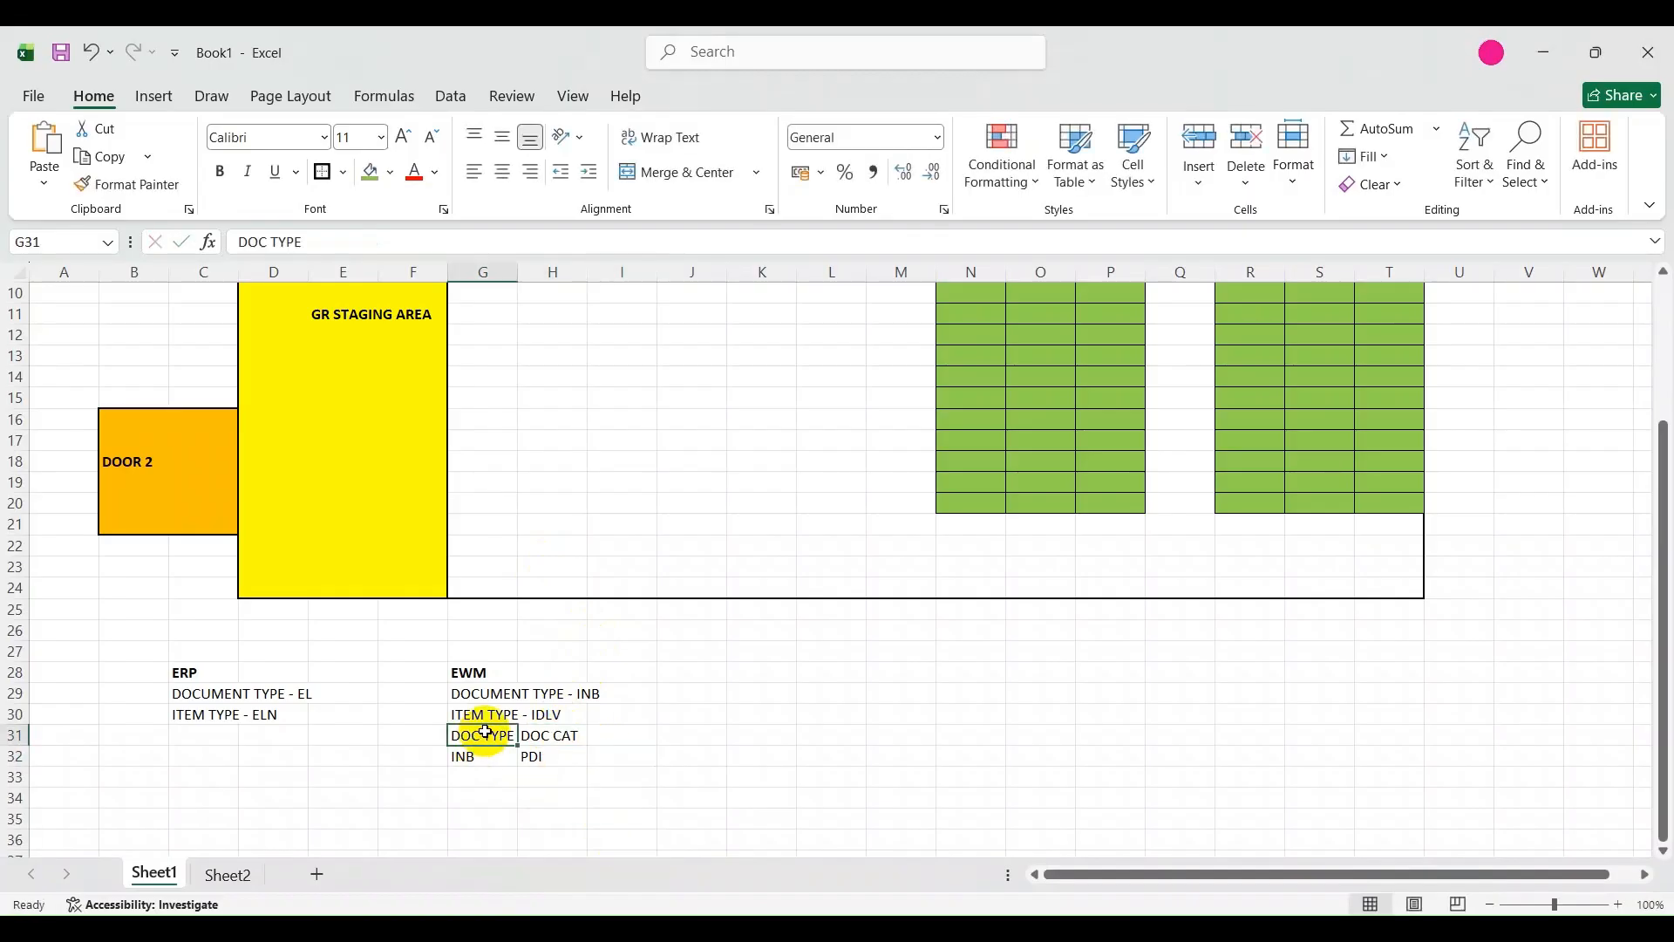
click(542, 739)
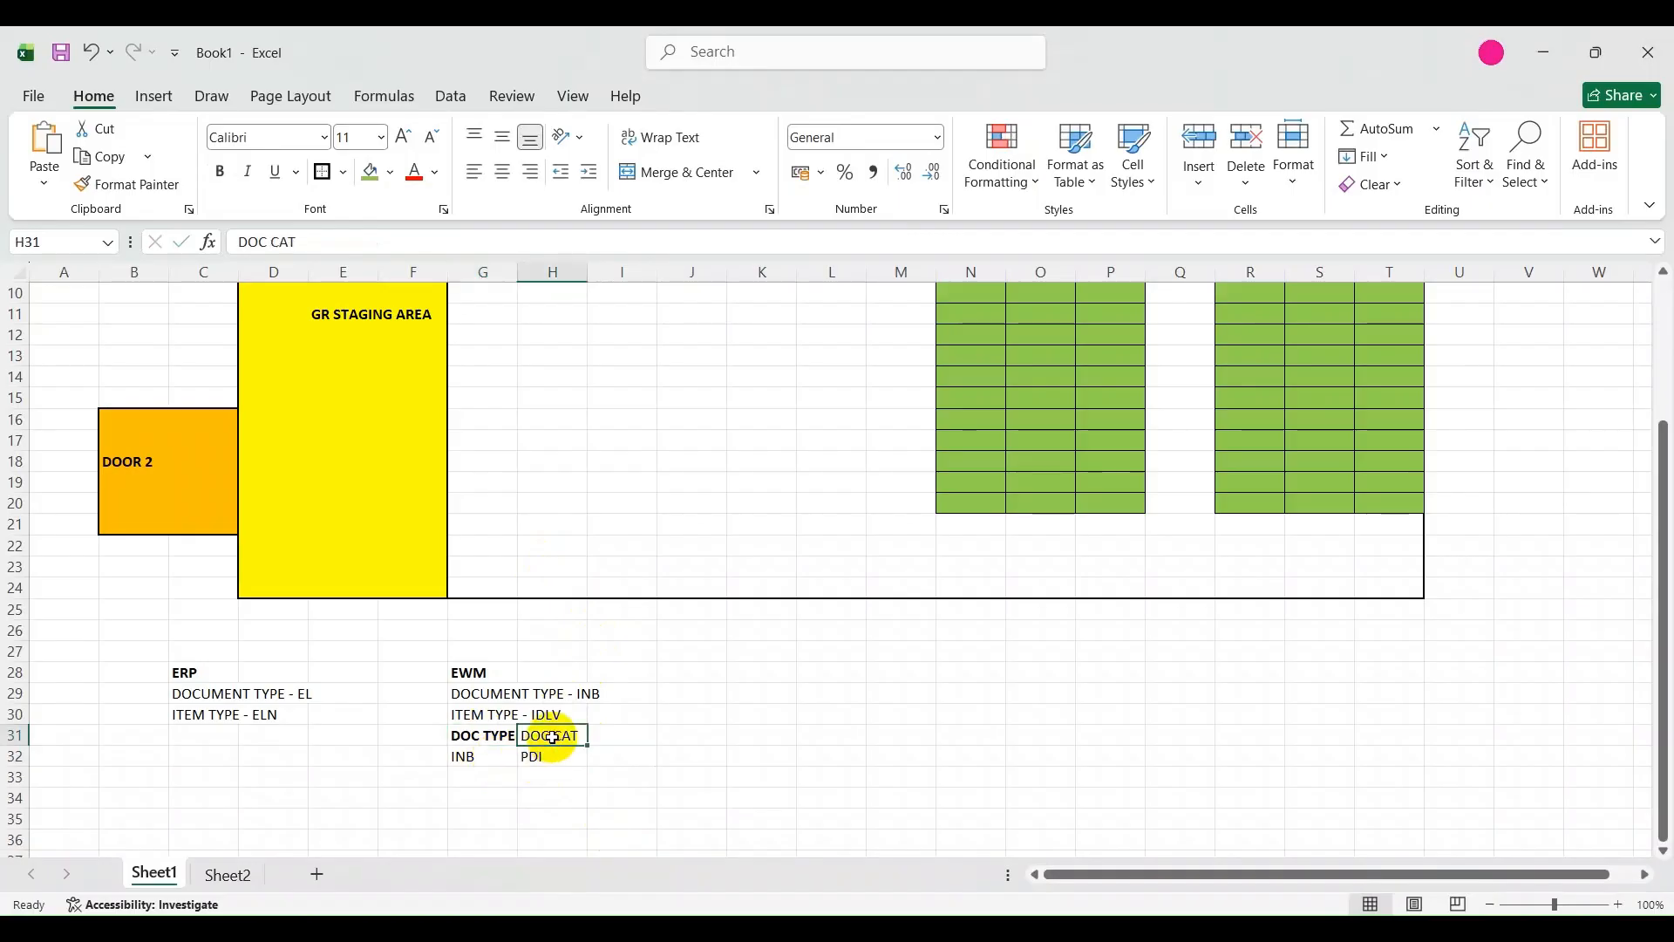
click(568, 818)
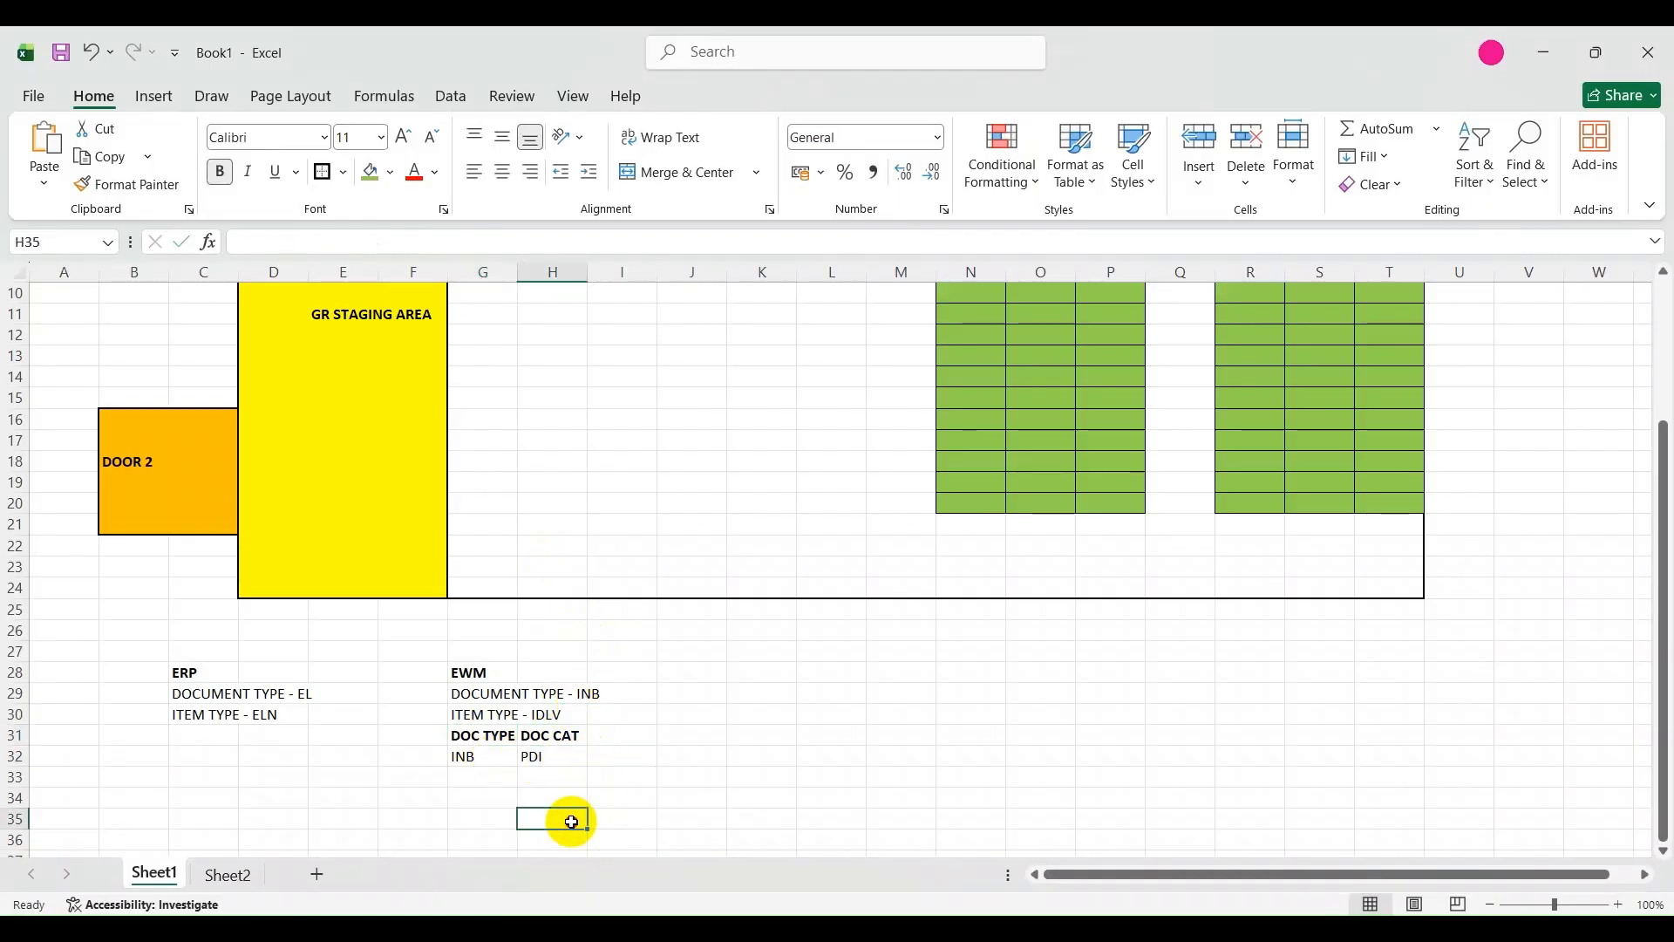
Move the DOC TYPE and DOC CAT block from G31:H32 down so that it starts at cell G34.
scroll(551, 795, down, 1)
click(482, 713)
click(497, 755)
drag(491, 678, 561, 705)
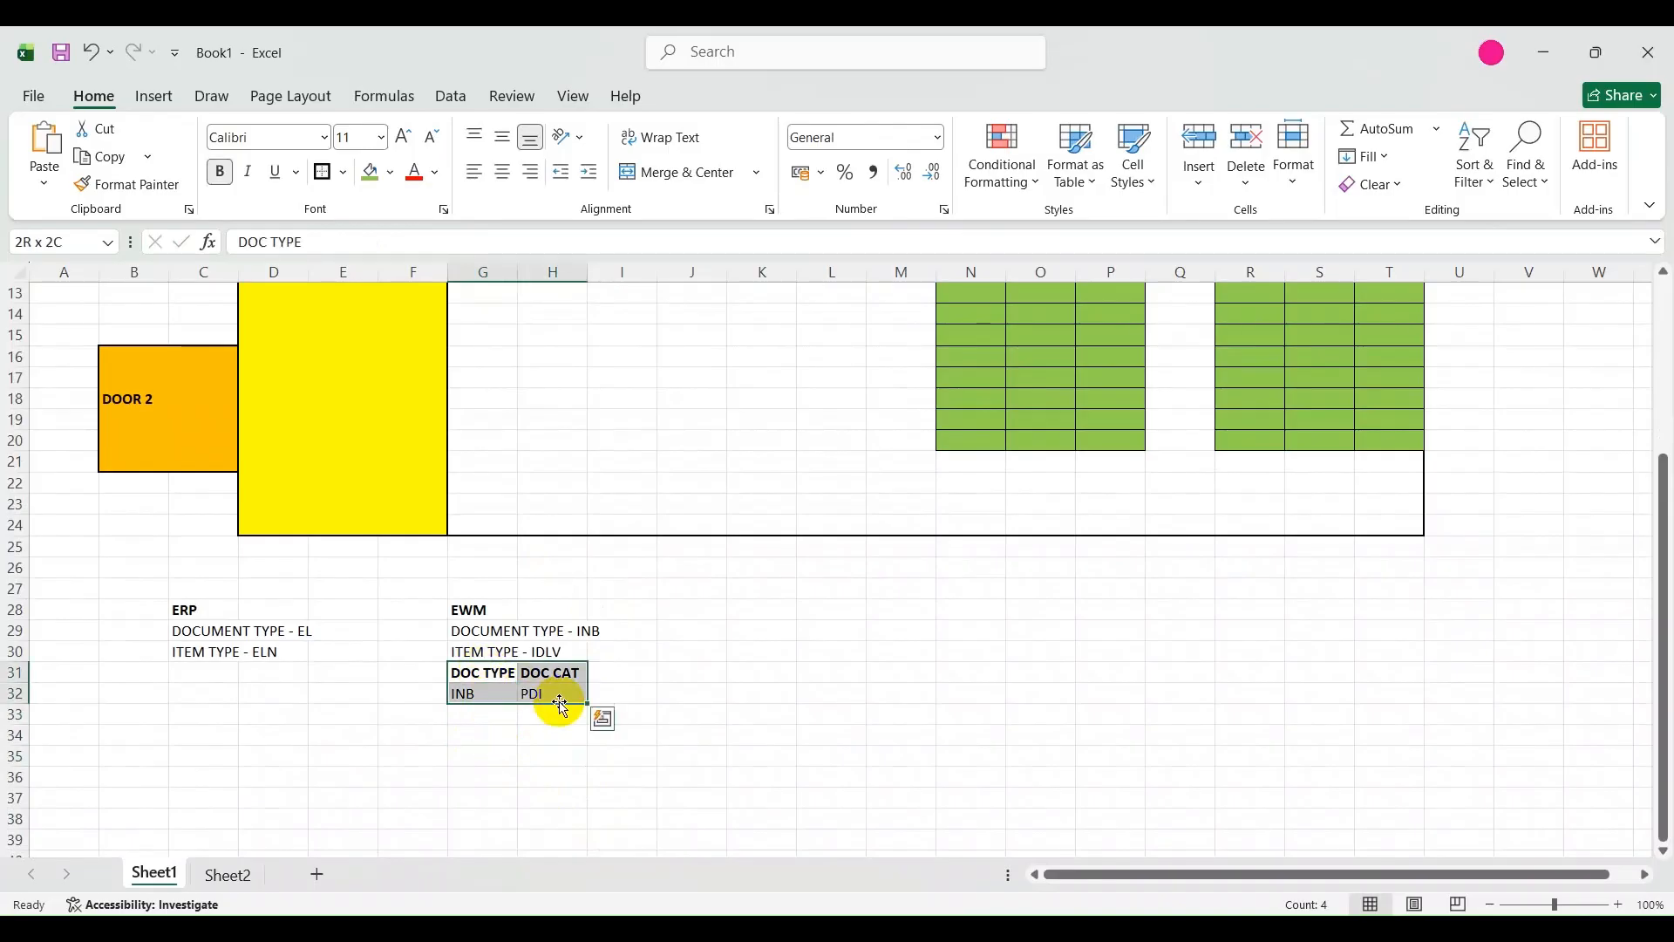
key(ctrl+x)
click(485, 732)
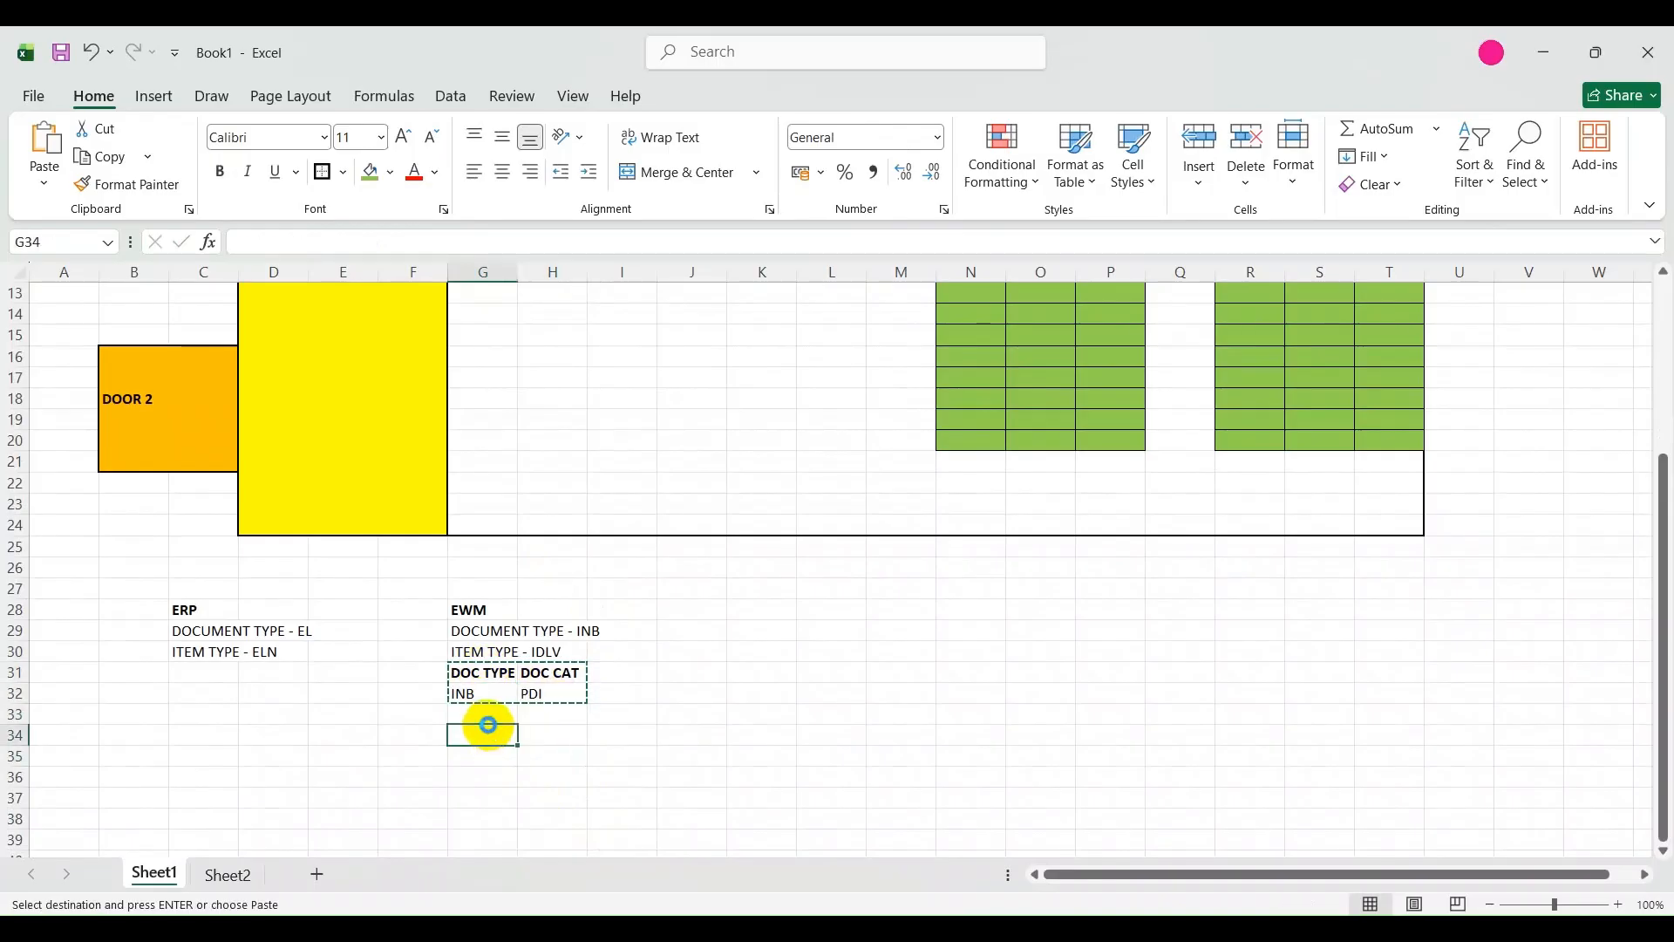
key(ctrl+v)
click(625, 693)
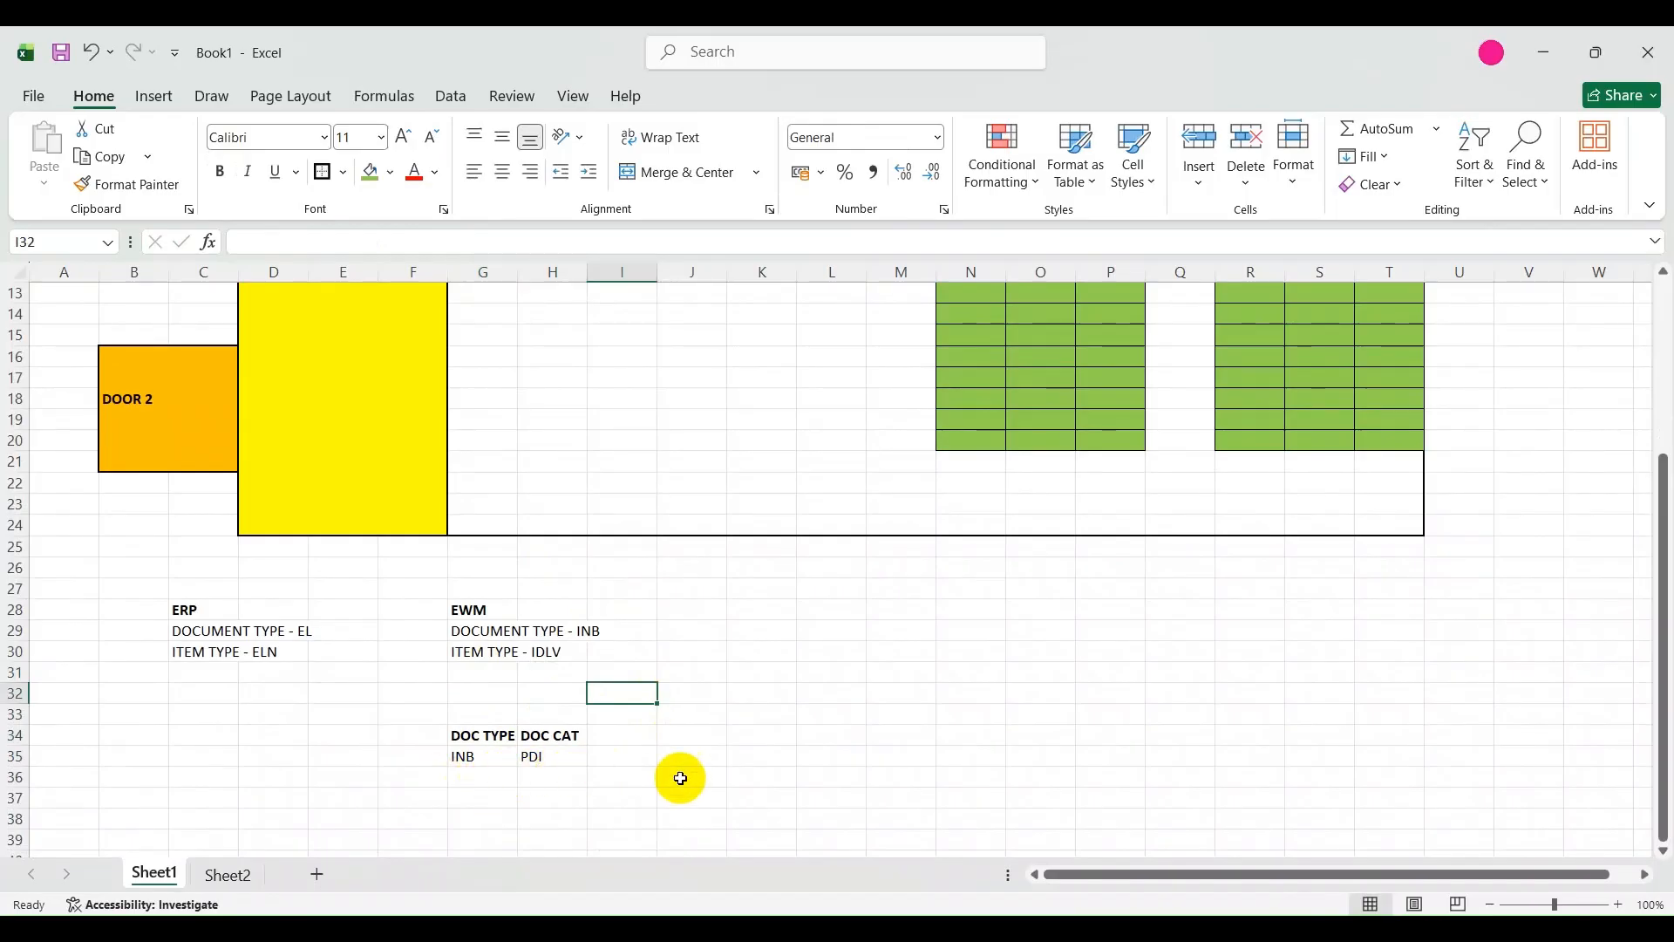
Switch to SAP, open Define Item Types for Inbound Delivery Process and locate item type IDLV with document category PDI and its item category.
click(1080, 929)
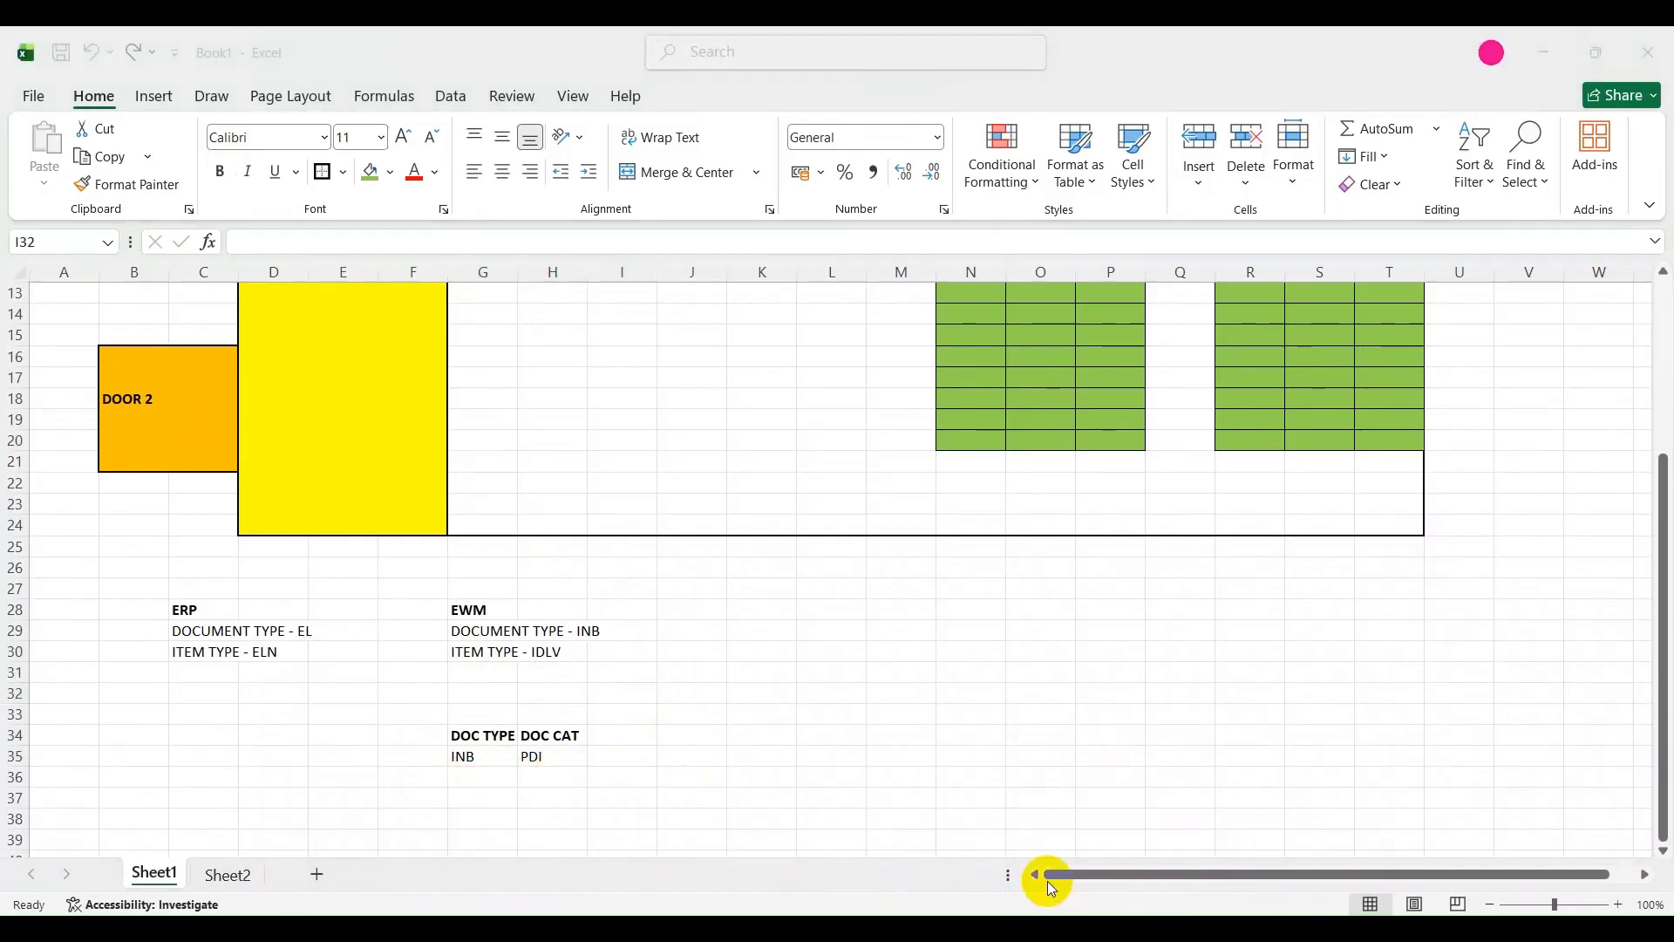
mouse_move(1080, 928)
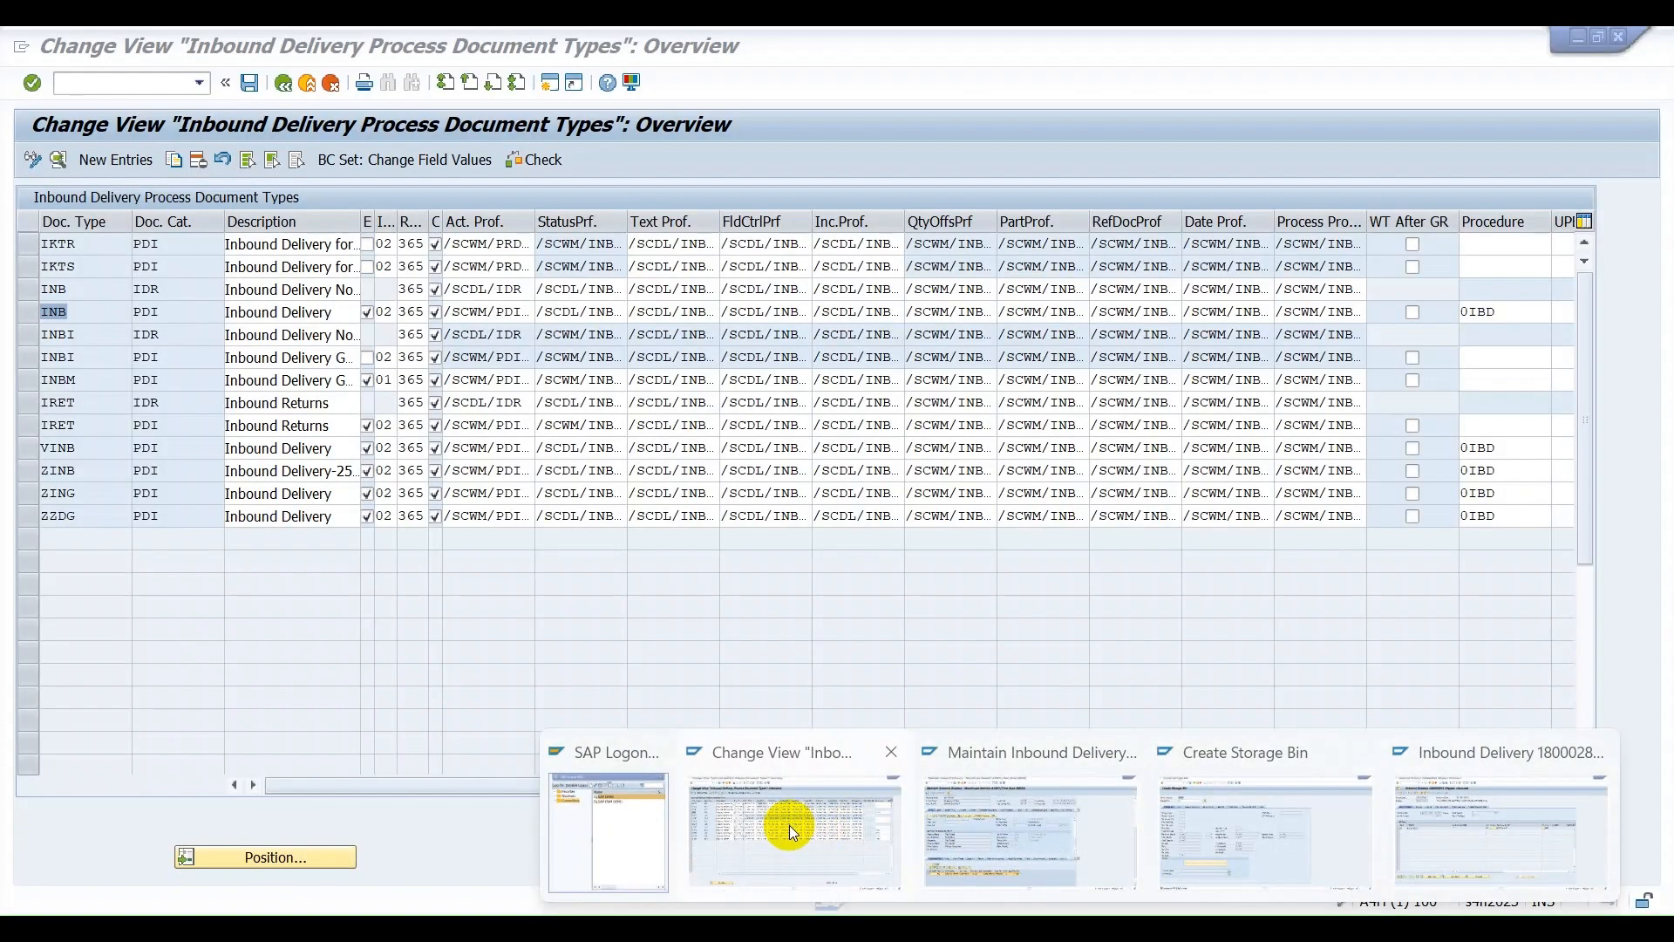
click(788, 825)
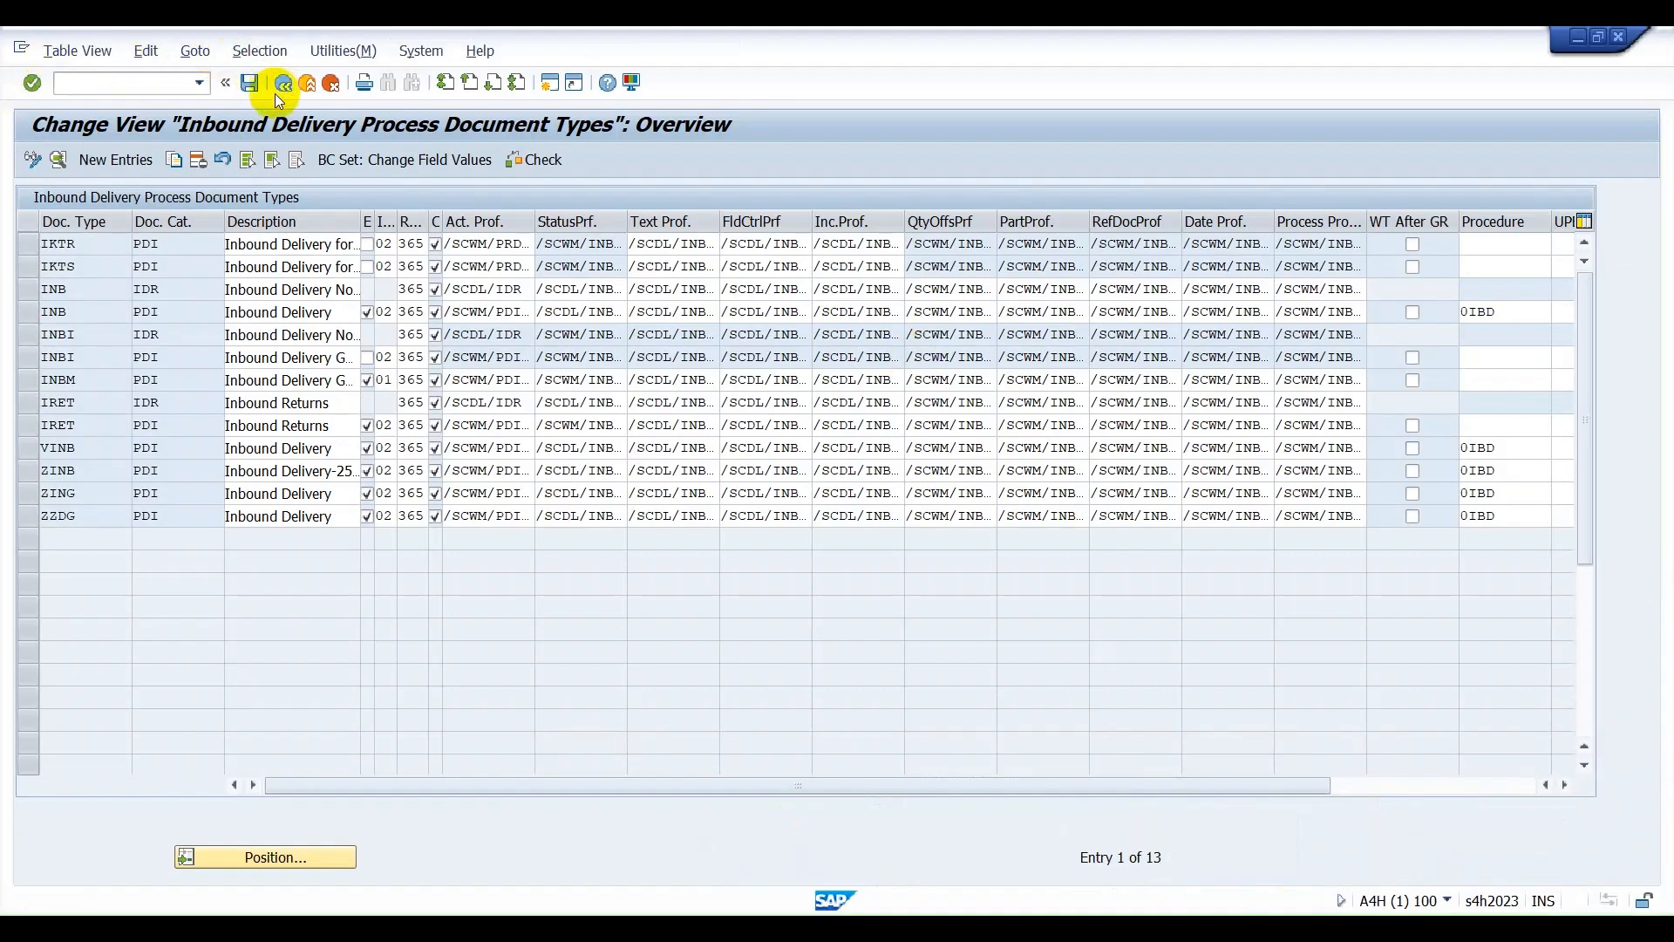
click(283, 83)
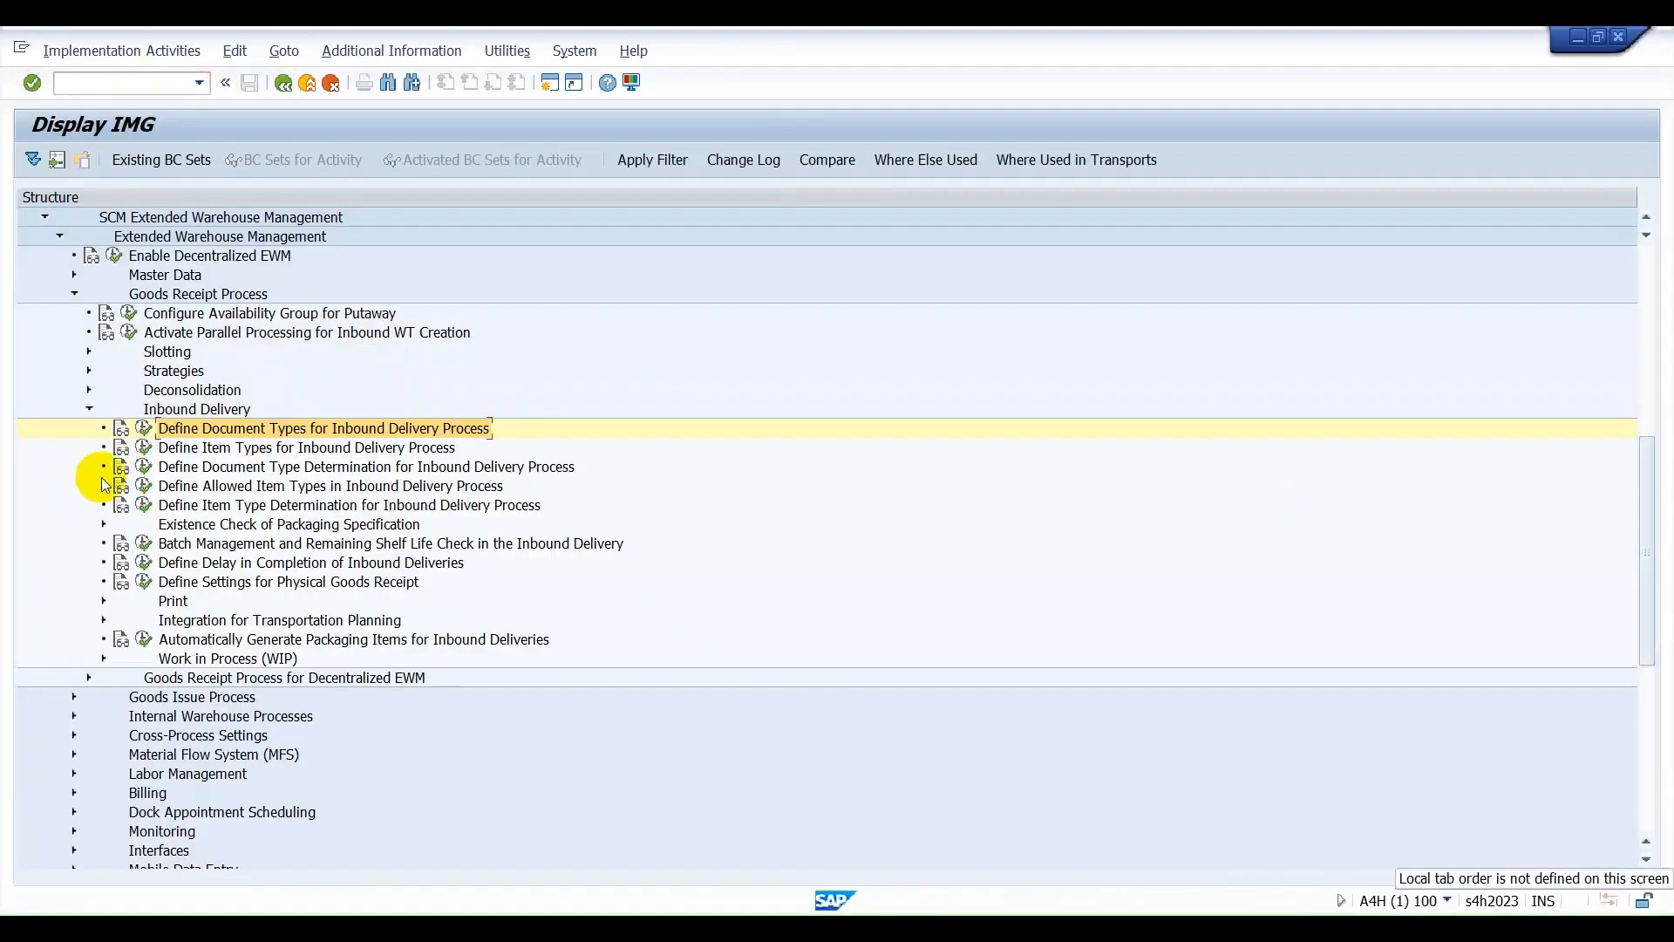
click(144, 449)
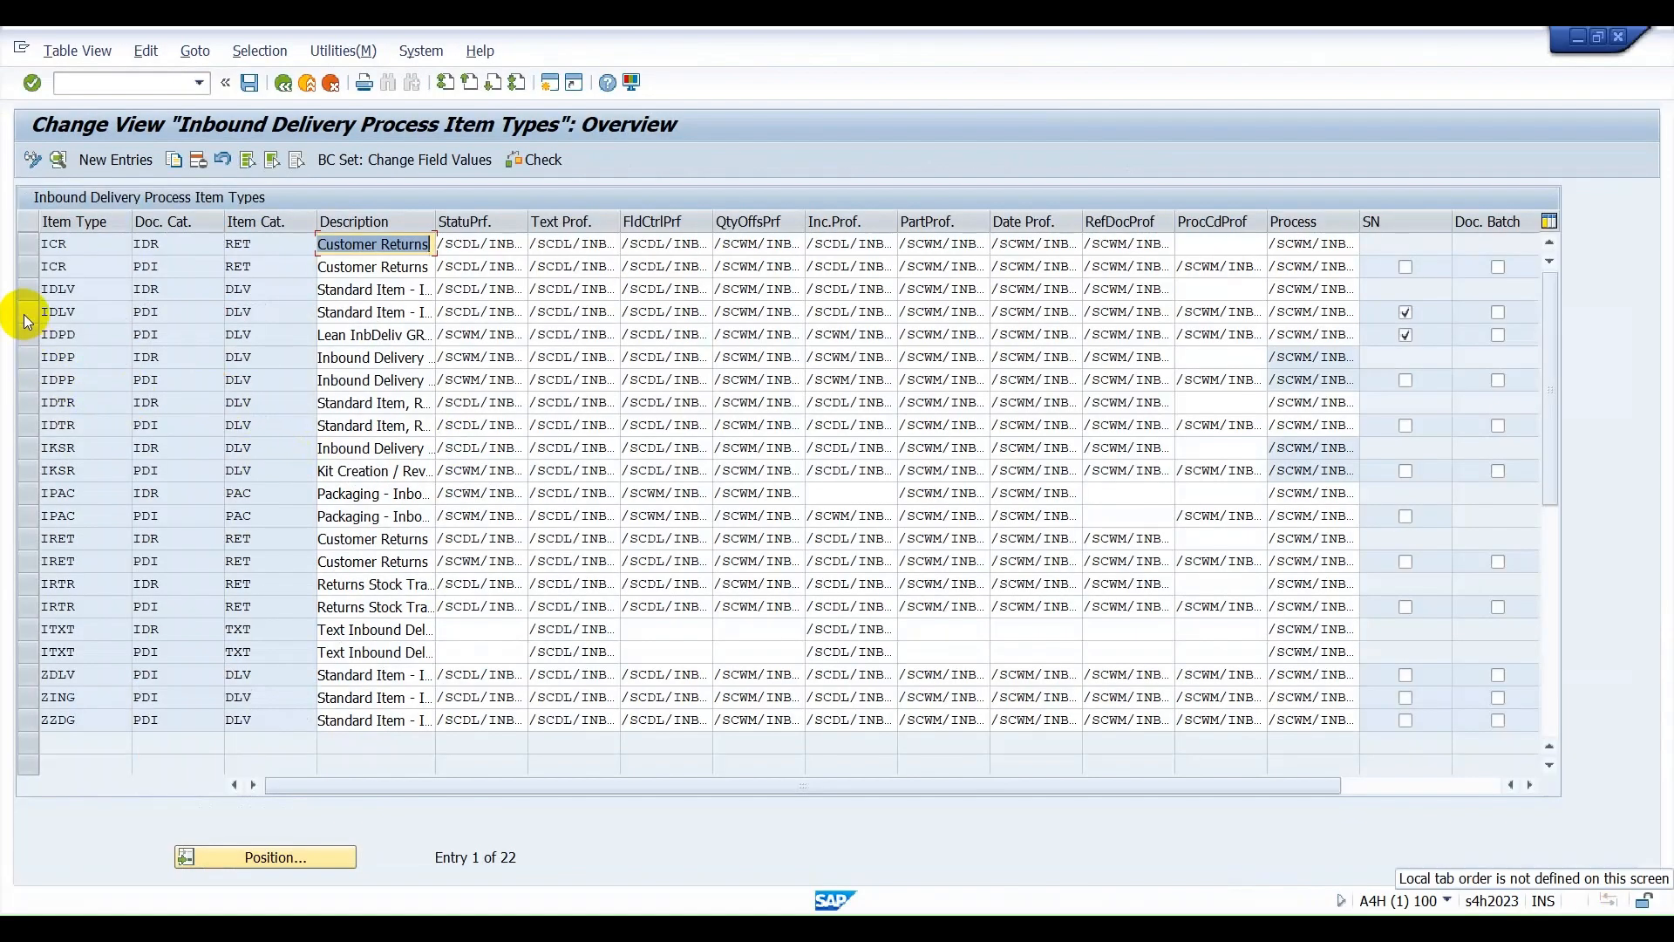
click(23, 312)
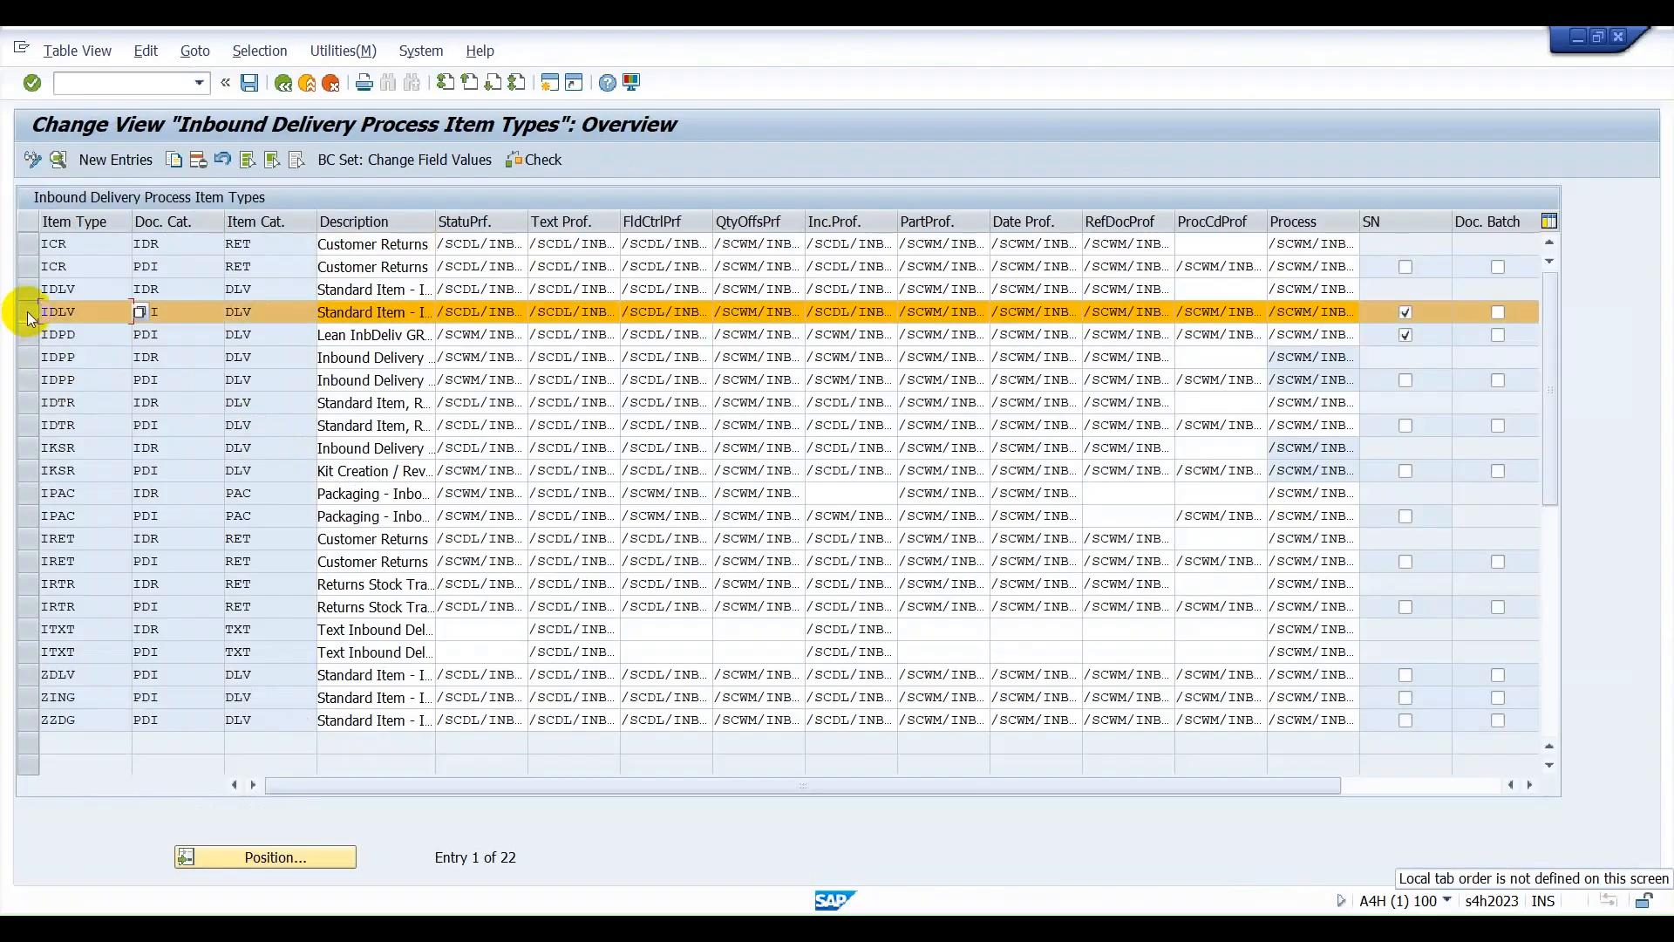
click(180, 316)
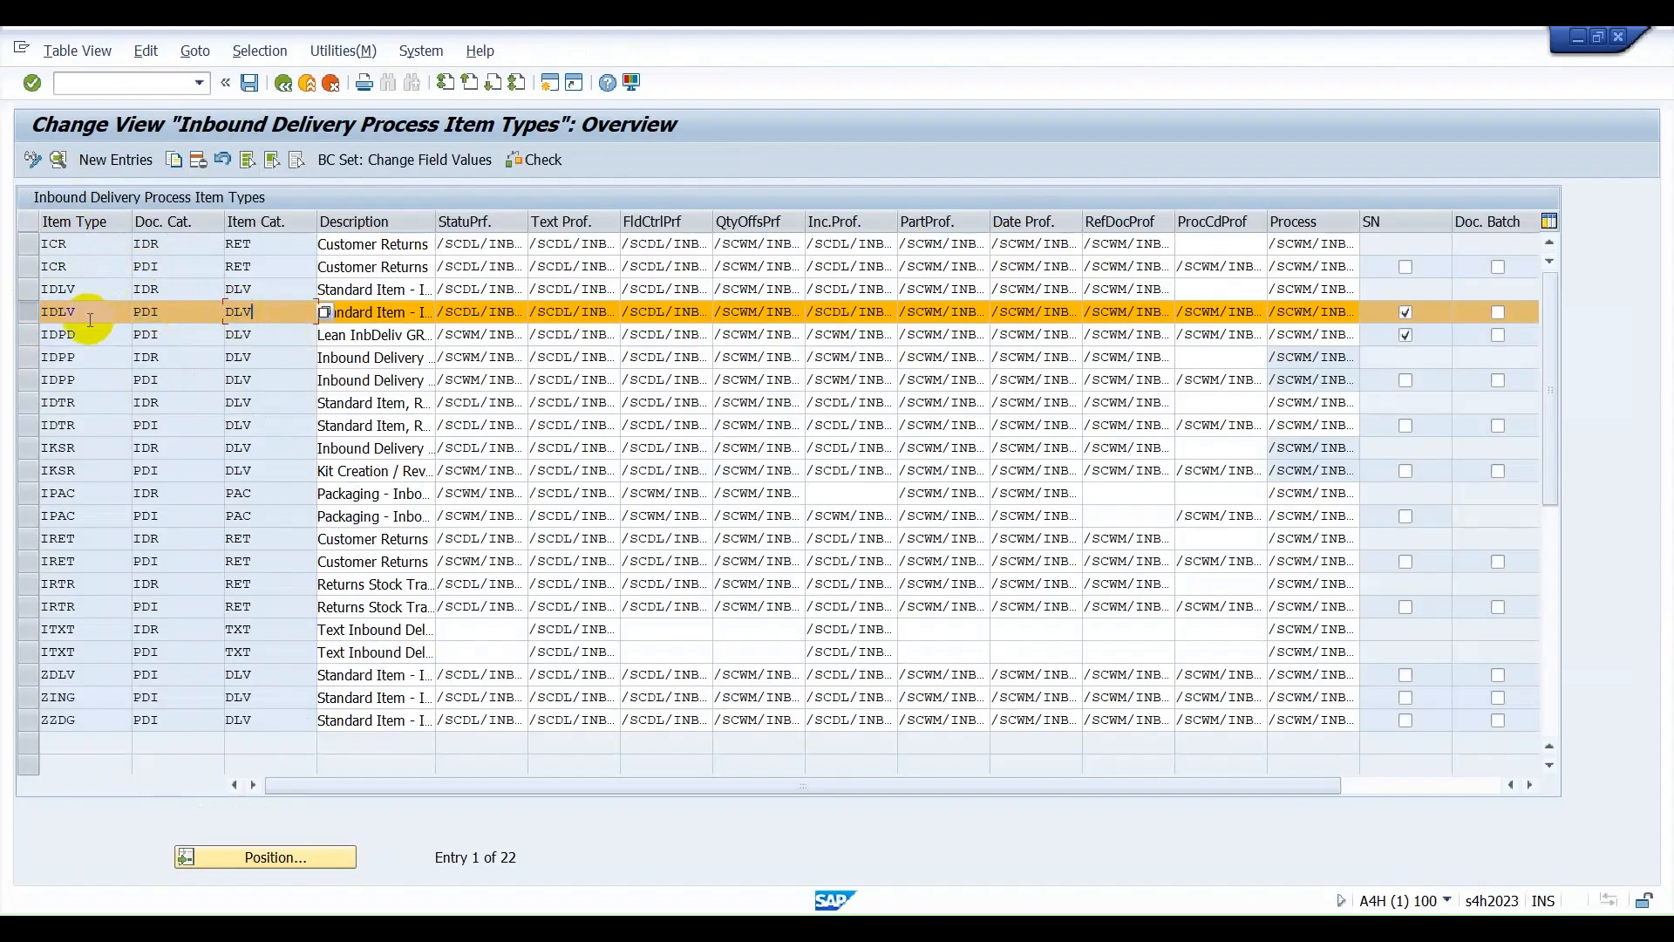
click(253, 317)
Switch back to Excel and enter the headings ITEM TYPE in cell G37 and ITEM AT in cell H37.
key(alt+Tab)
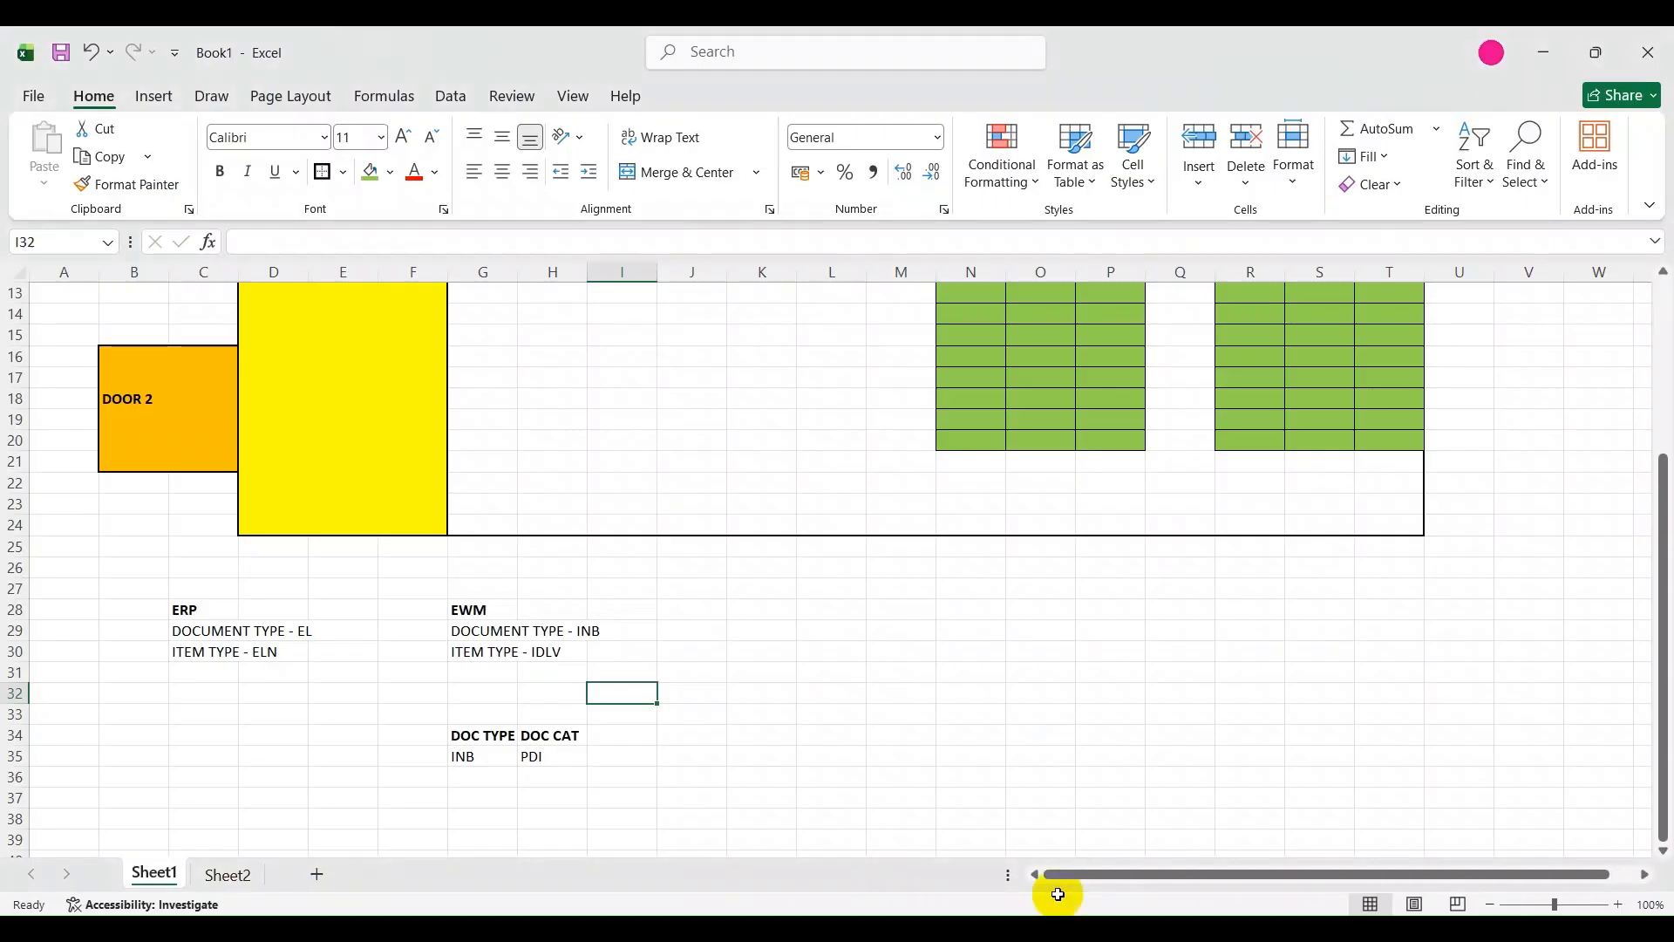
click(488, 778)
click(489, 796)
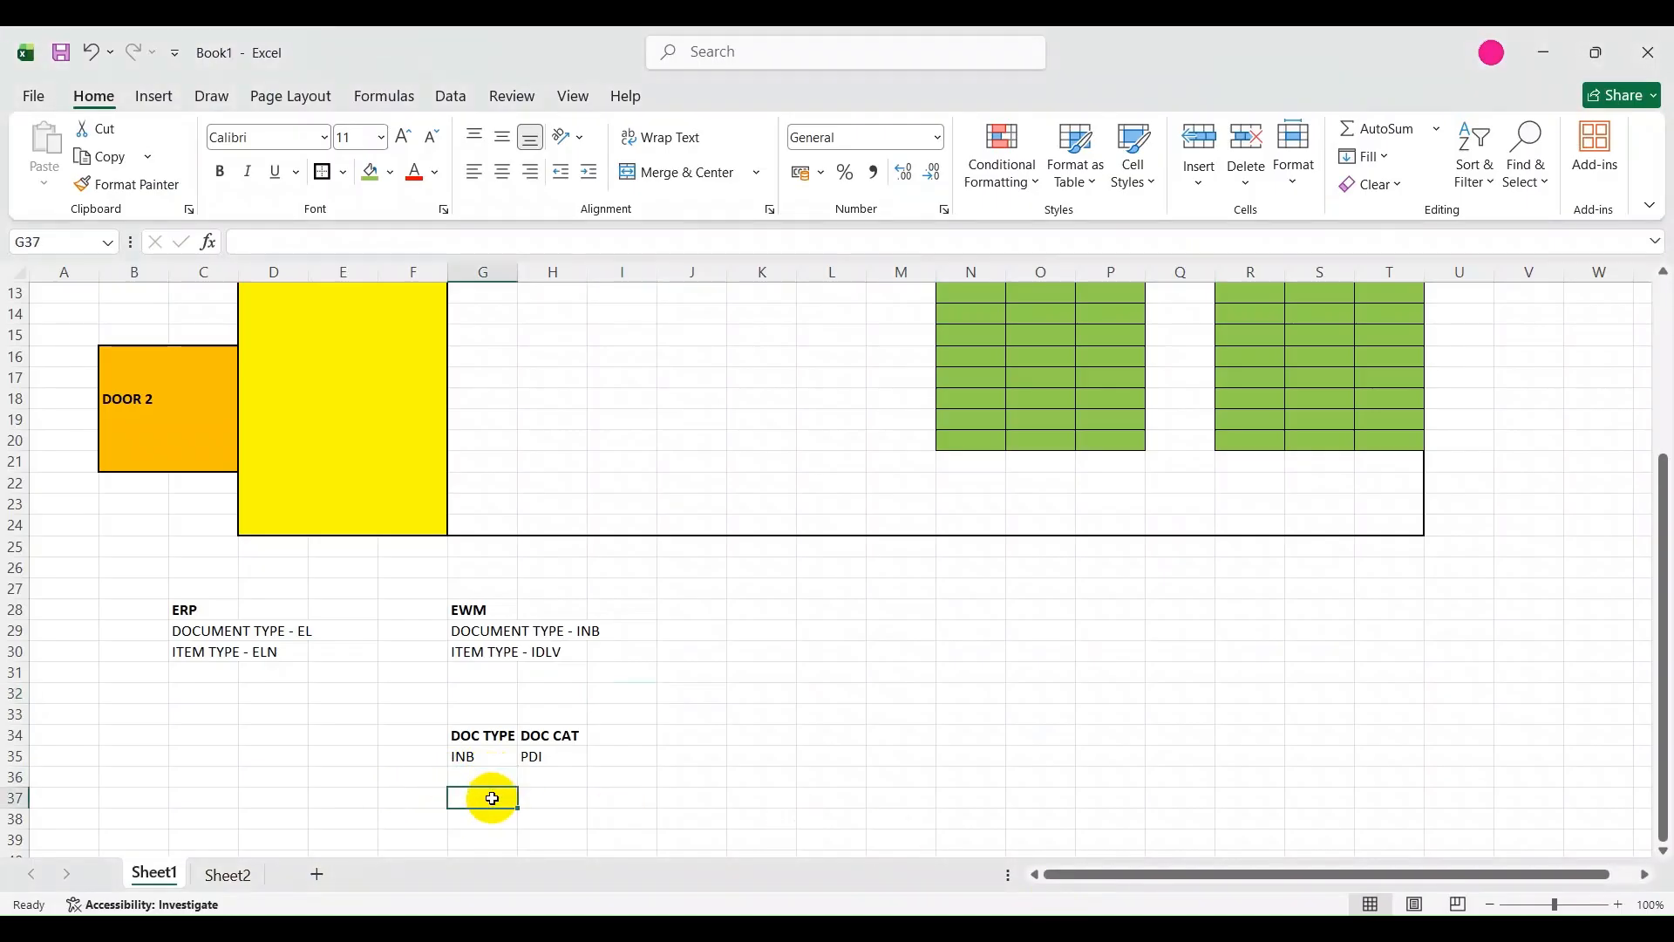
scroll(490, 749, down, 2)
text(TEM TYPE)
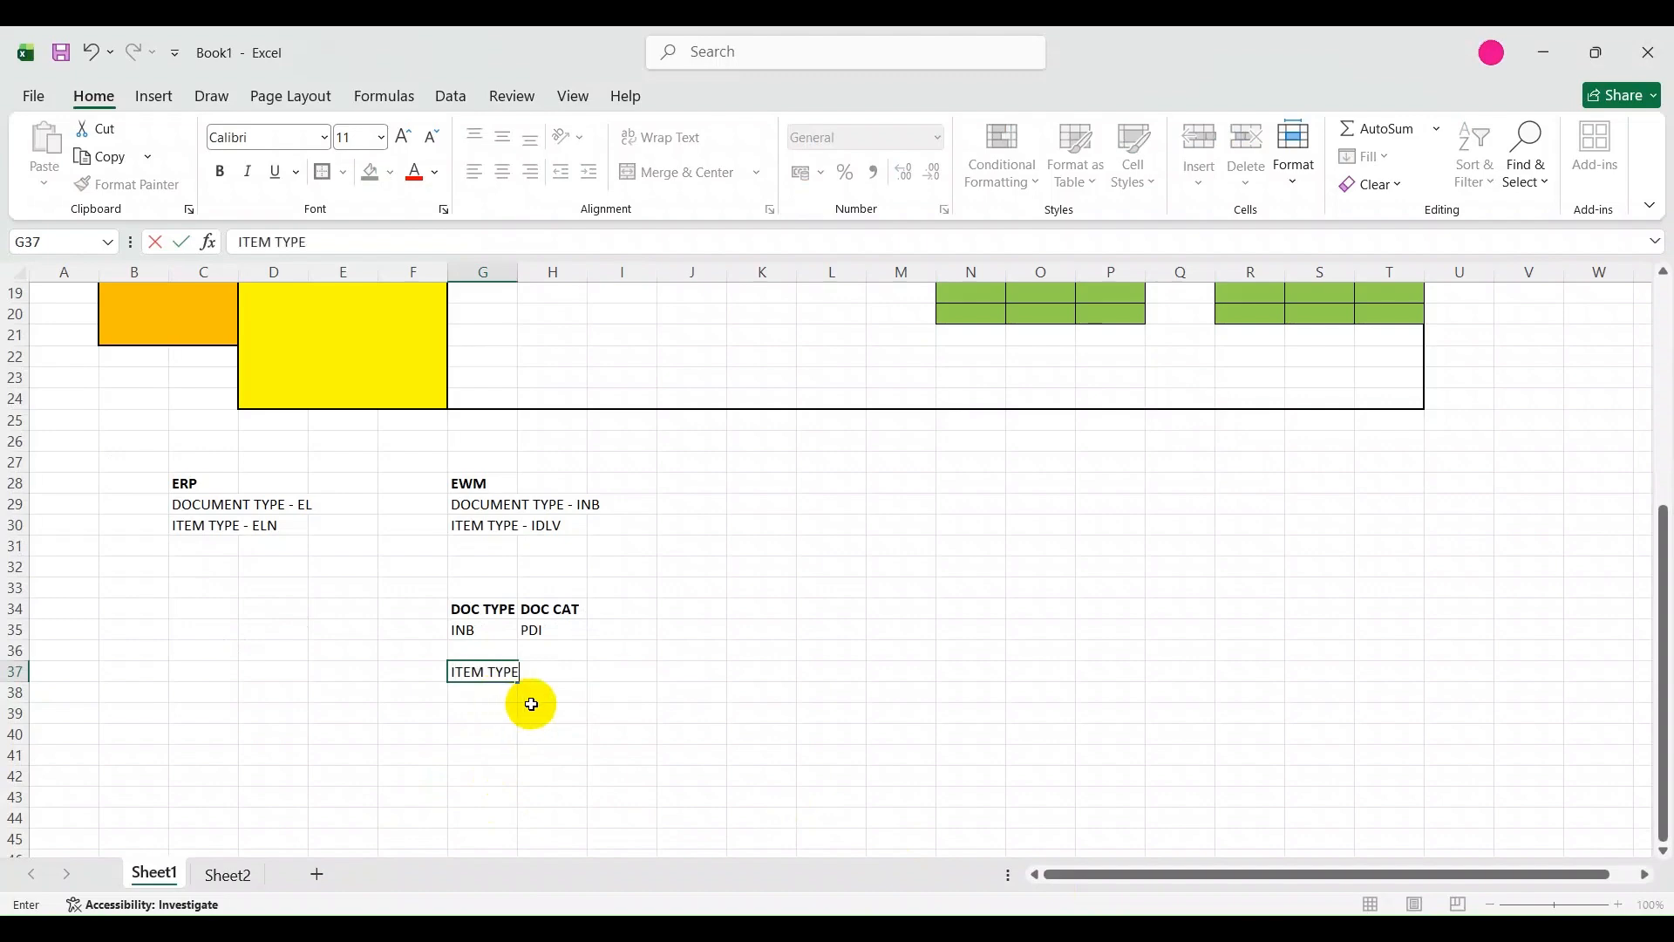
click(556, 682)
text(ITEM AT)
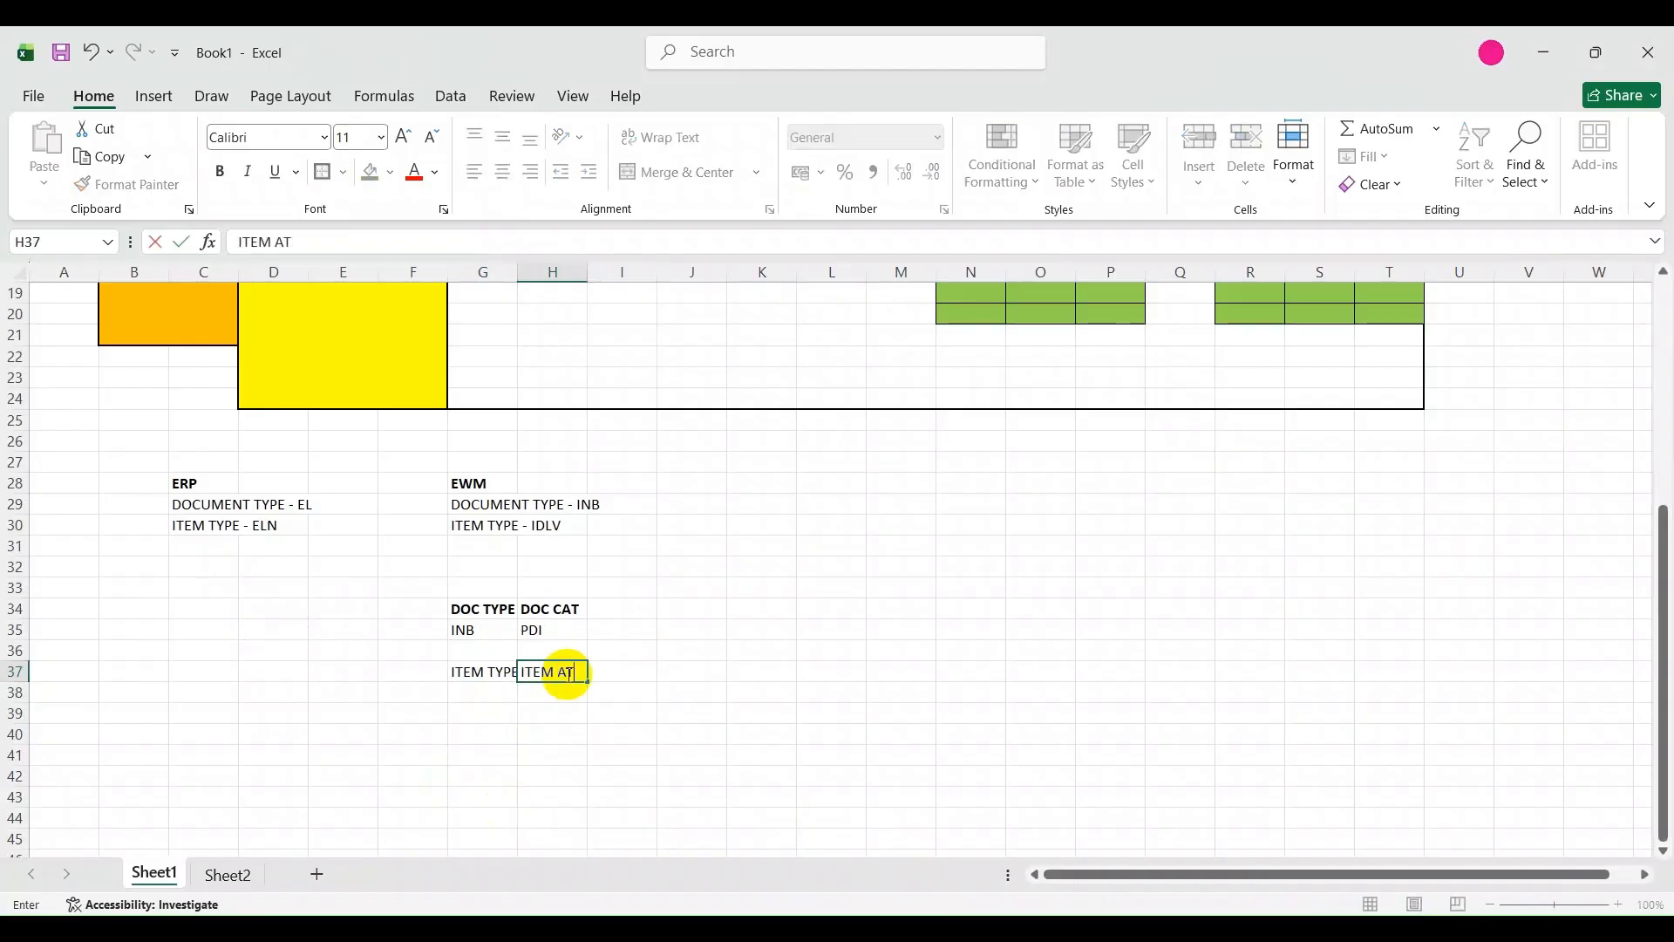
Recheck the item type in the SAP item types view, then enter IDLV in cell G38 of the Excel sheet.
click(482, 693)
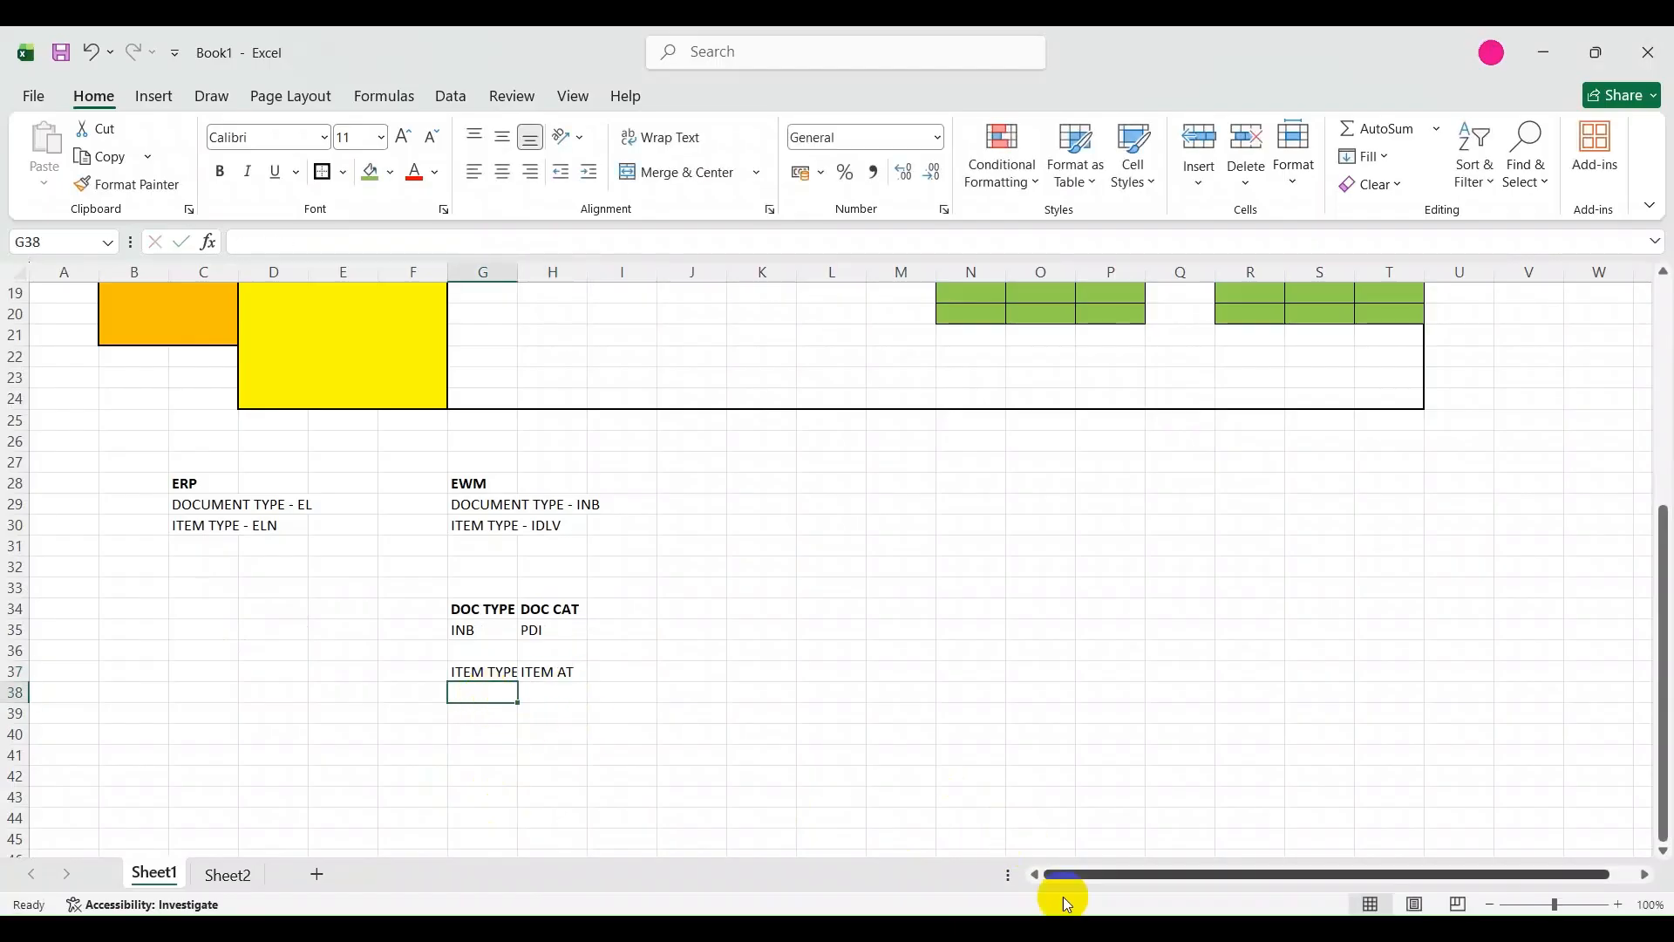
mouse_move(1064, 900)
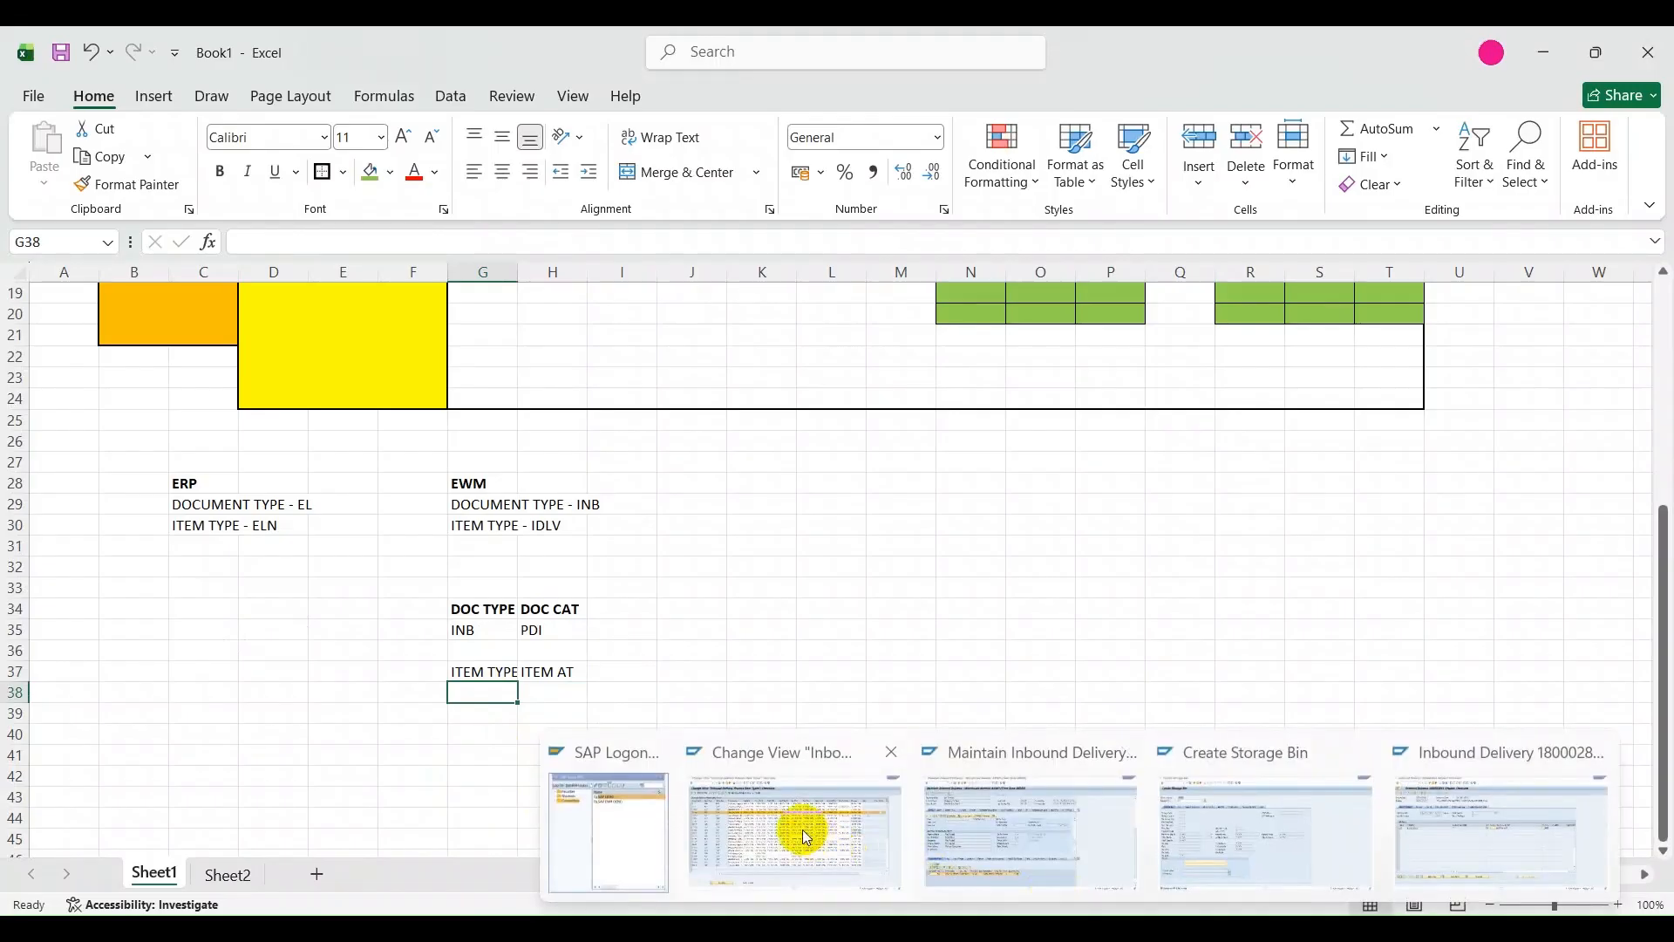
click(797, 830)
click(92, 307)
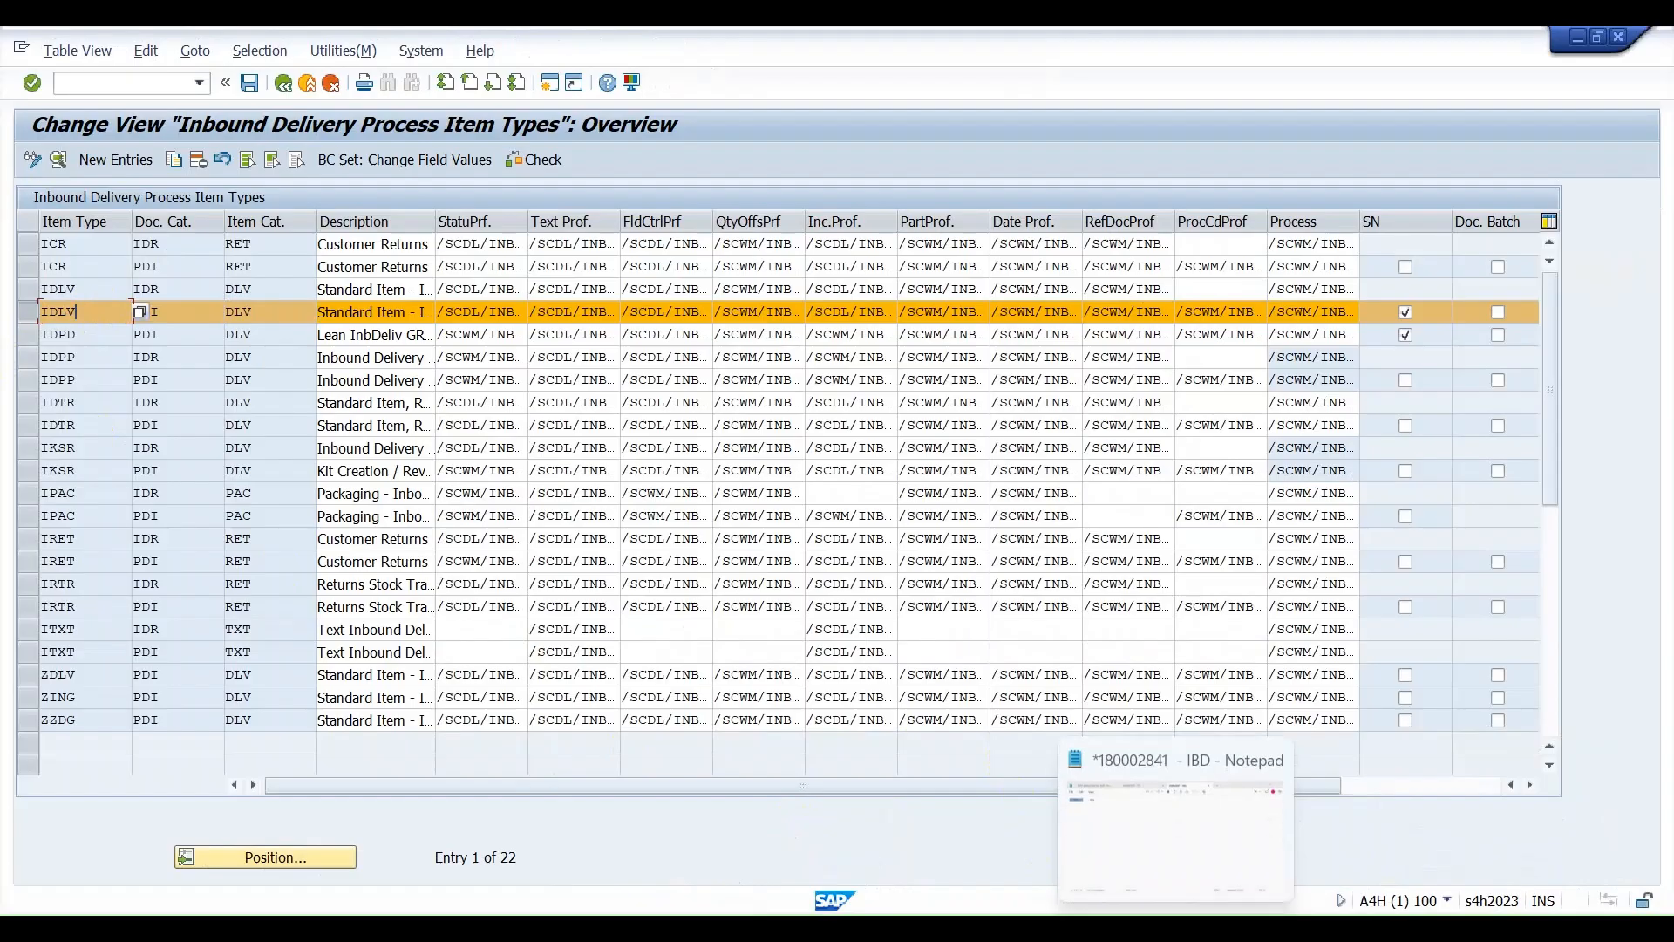
click(1116, 877)
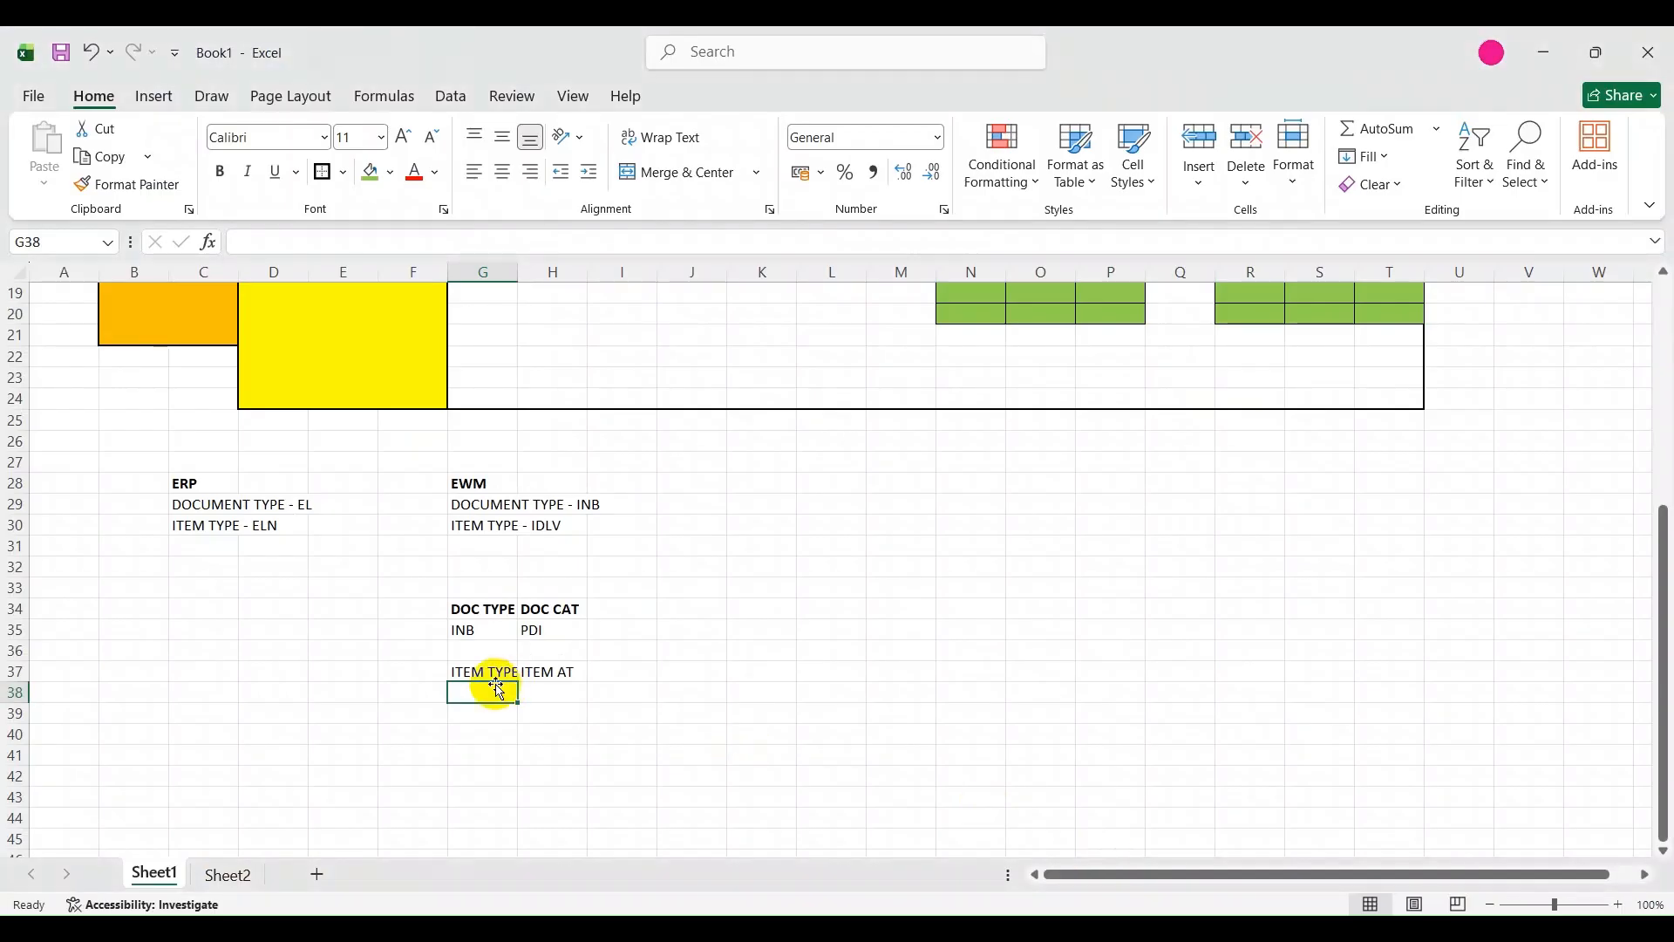
text(IDLV)
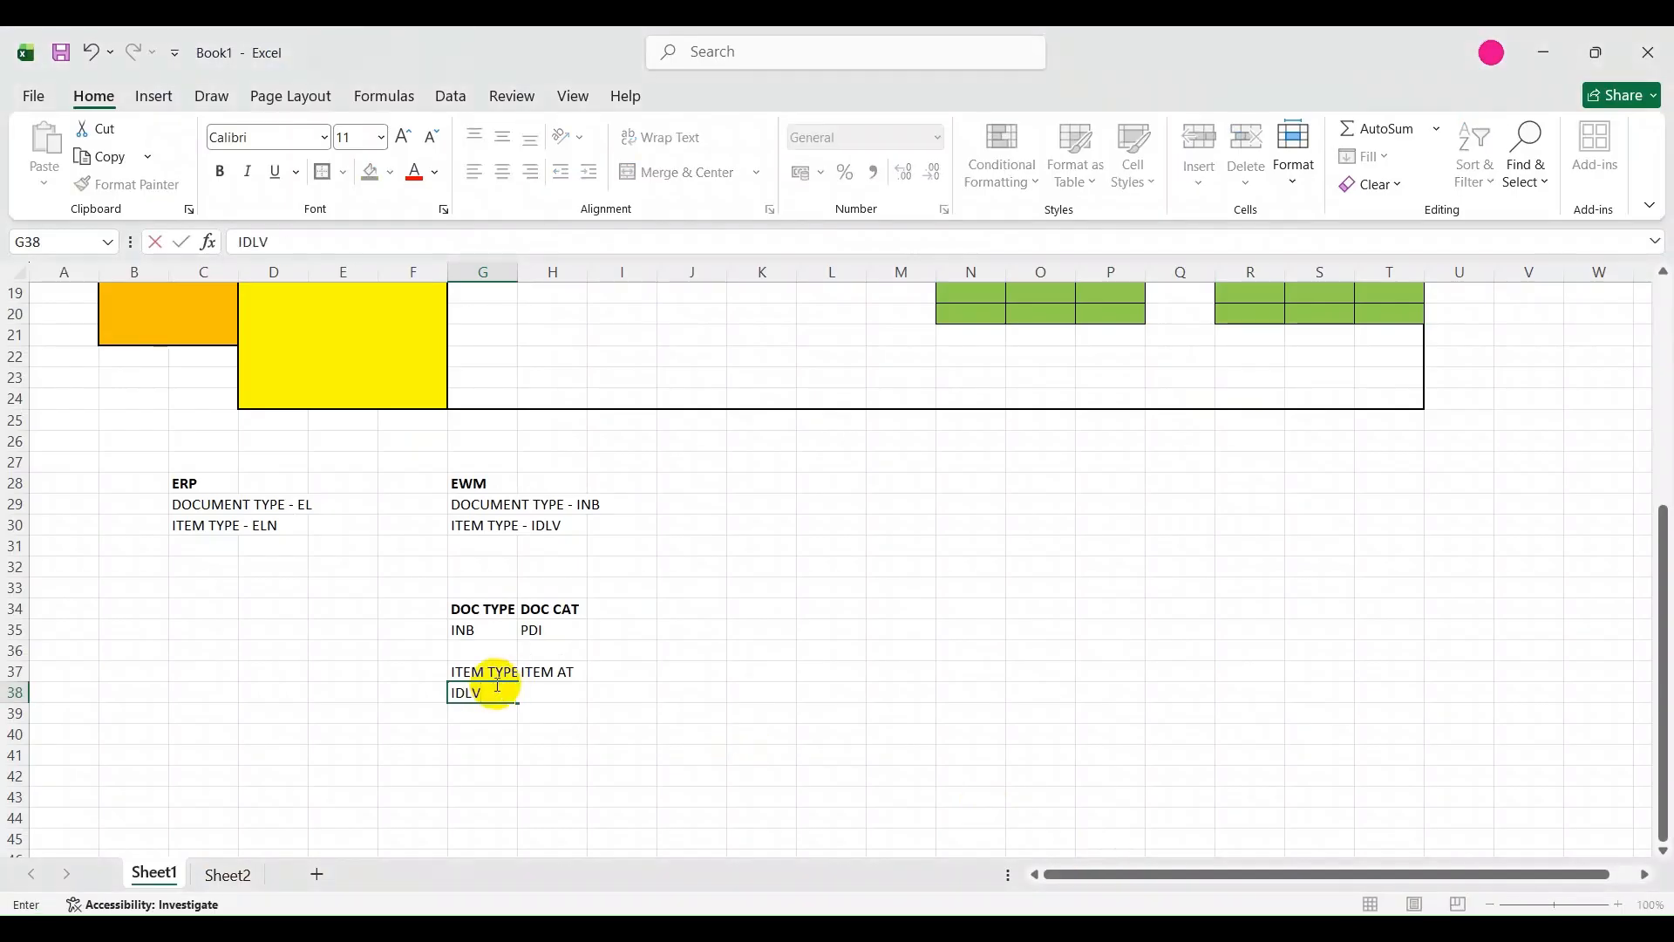
key(Tab)
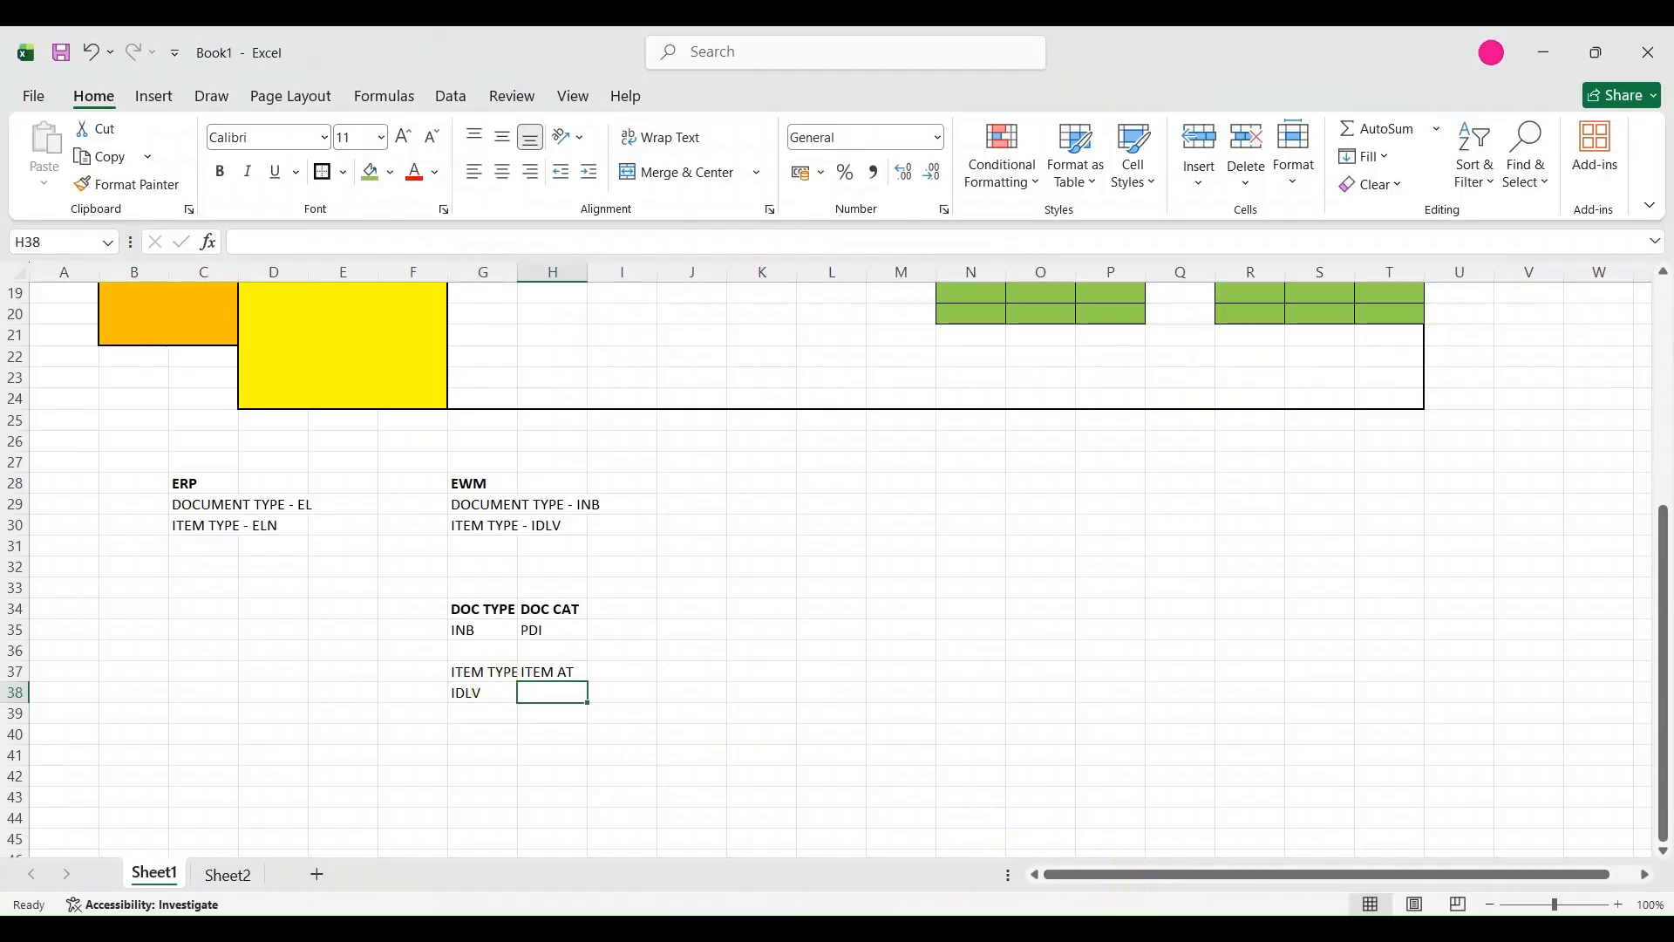
Recheck the item category of IDLV in the SAP view, then enter DLV in cell H38 of the Excel sheet.
mouse_move(813, 844)
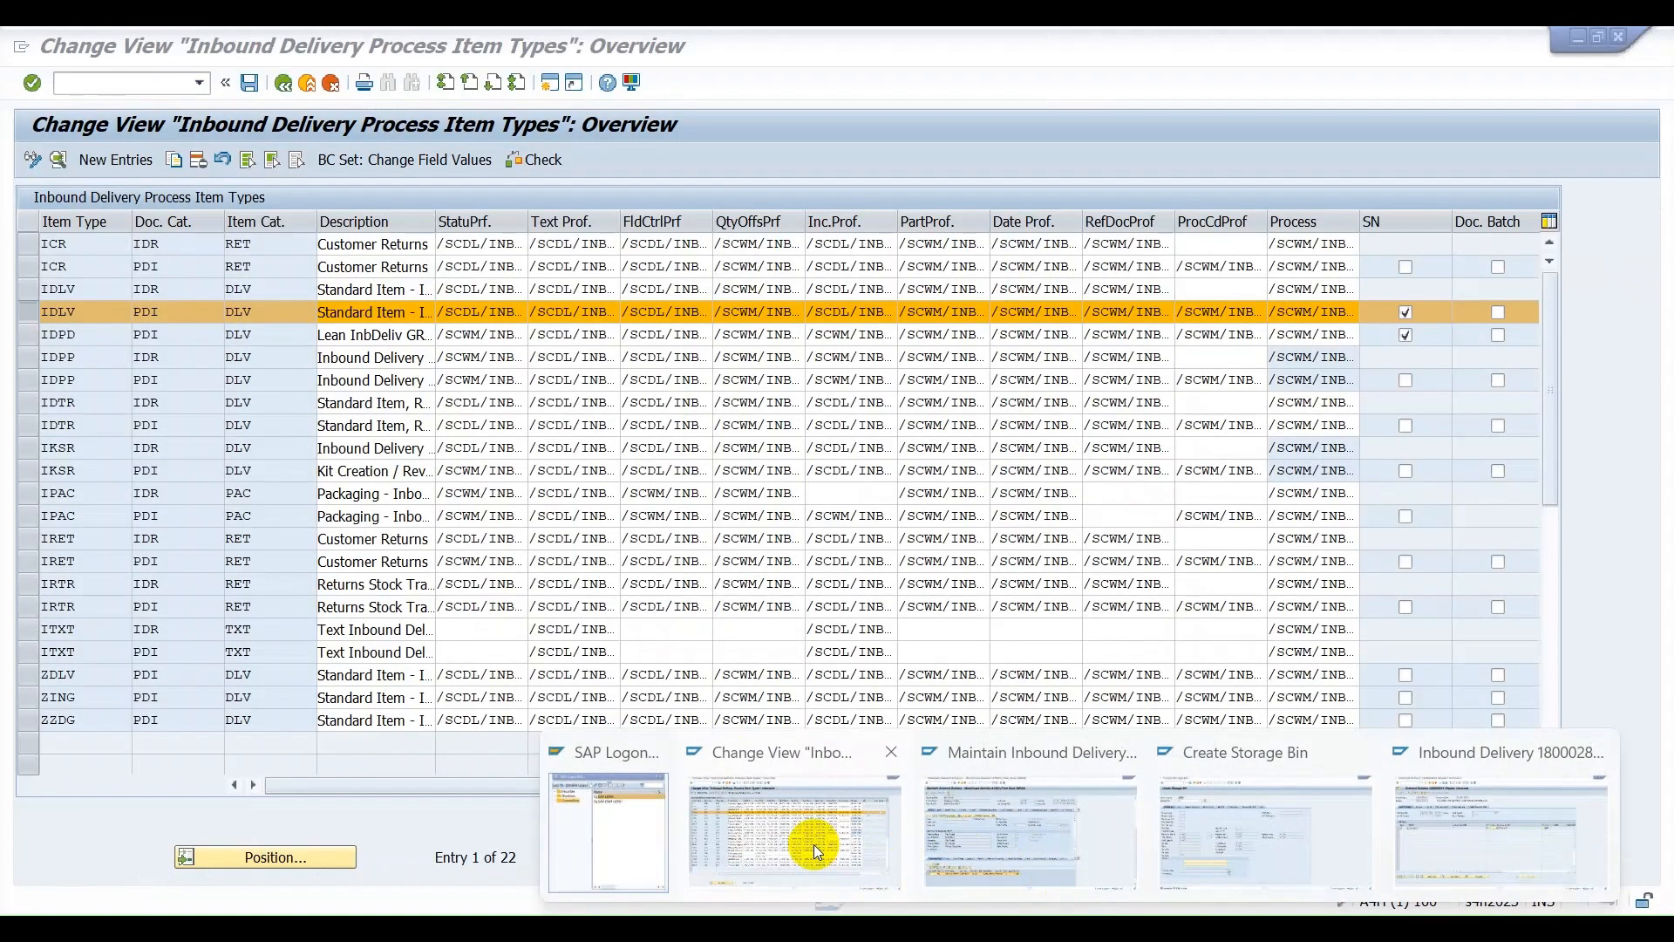
click(813, 844)
click(1069, 893)
click(1121, 925)
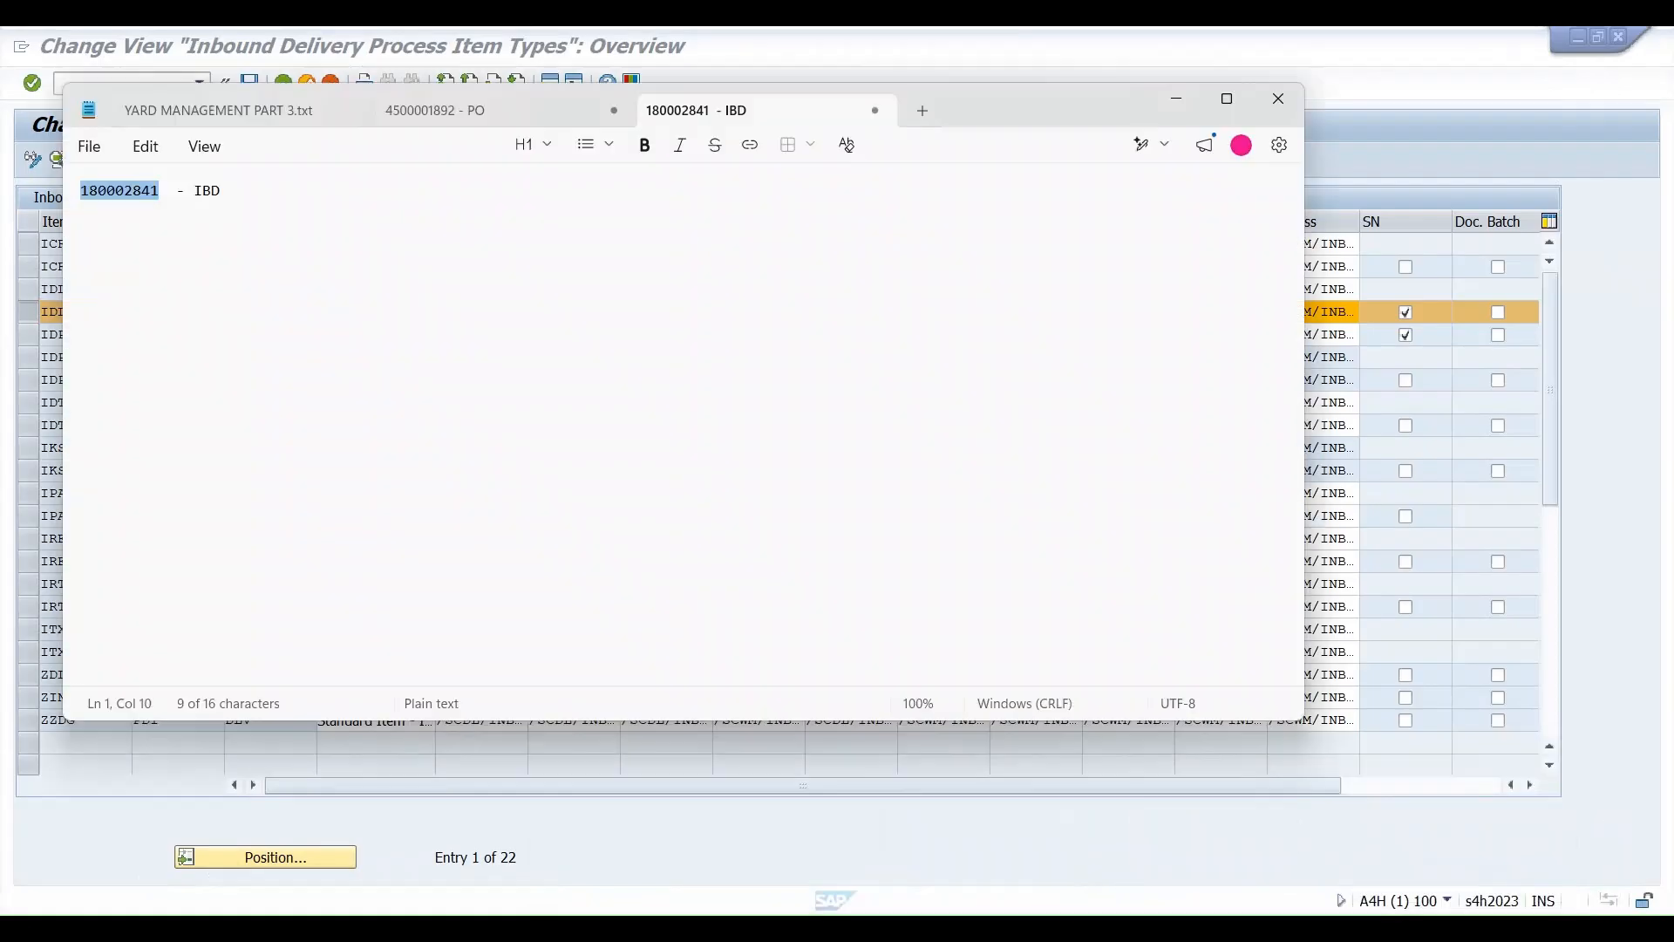
click(1173, 96)
click(807, 928)
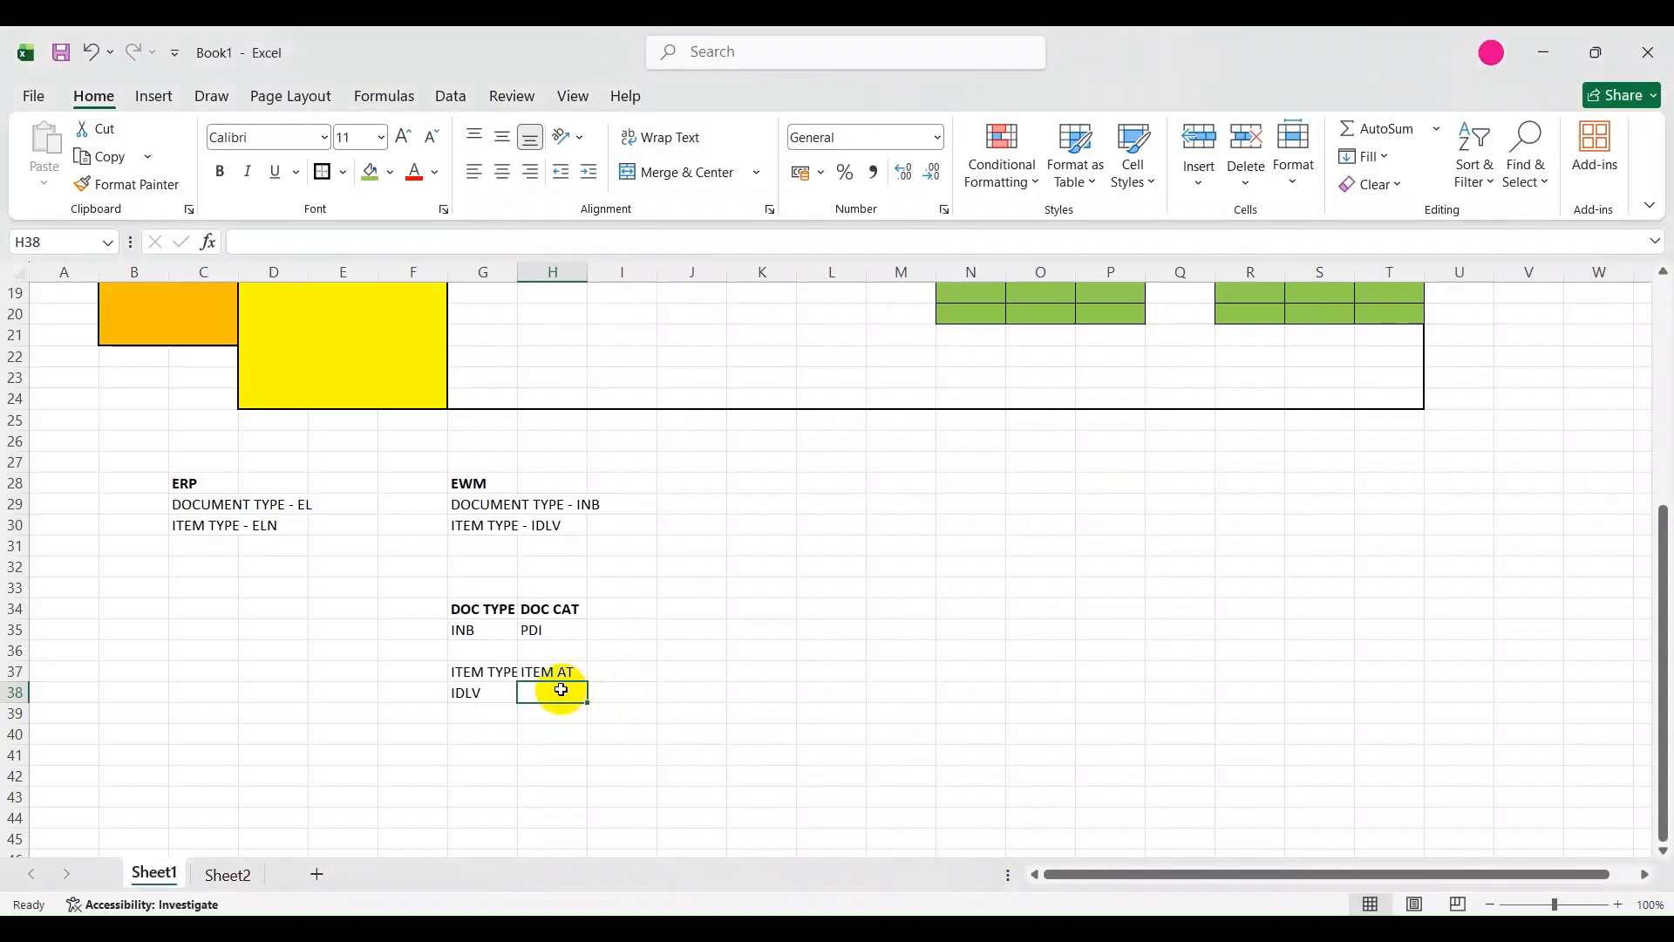
text(DLV)
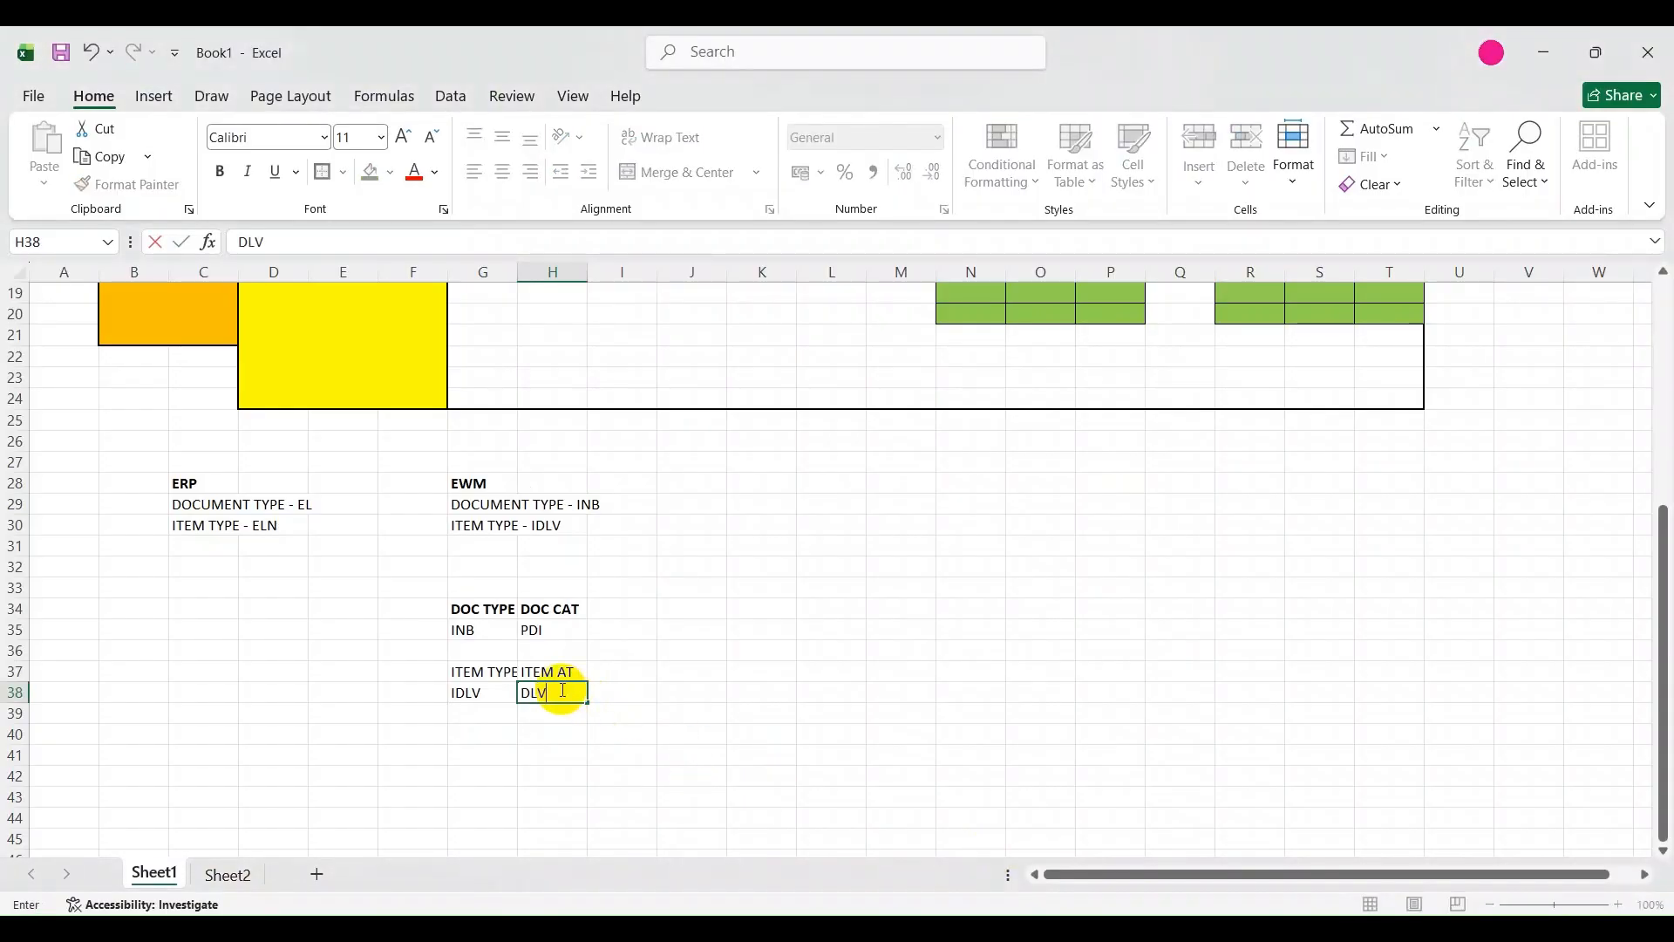
click(463, 710)
Make the ITEM TYPE and ITEM AT headings in cells G37 and H37 bold.
click(468, 675)
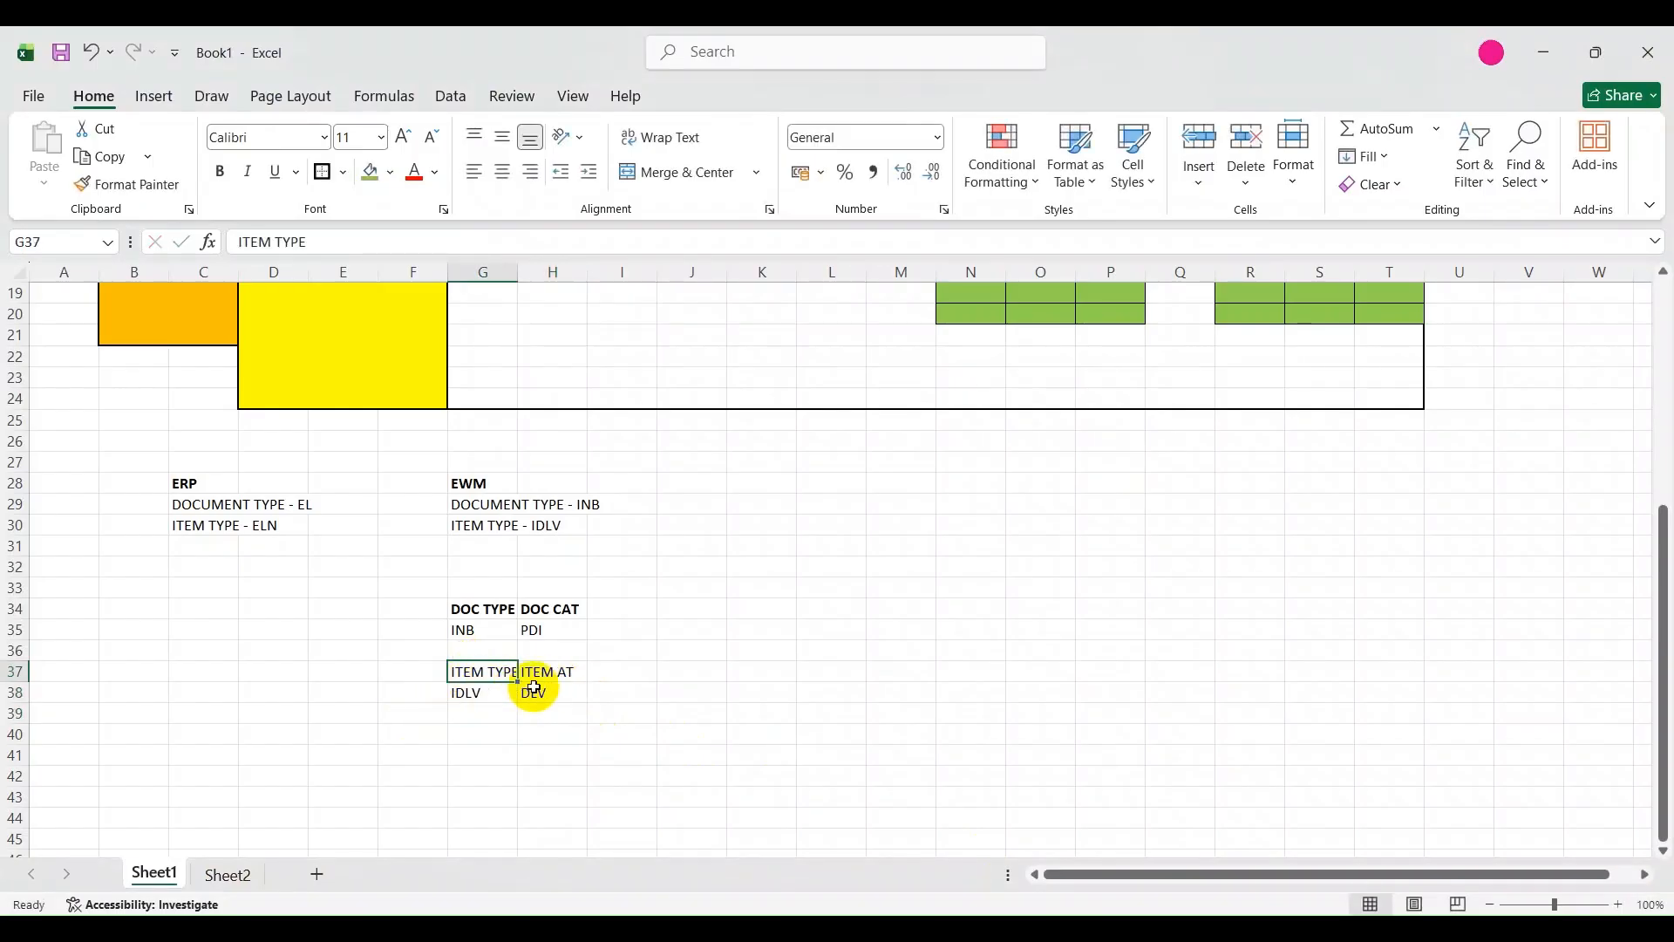
drag(534, 688, 557, 684)
click(558, 732)
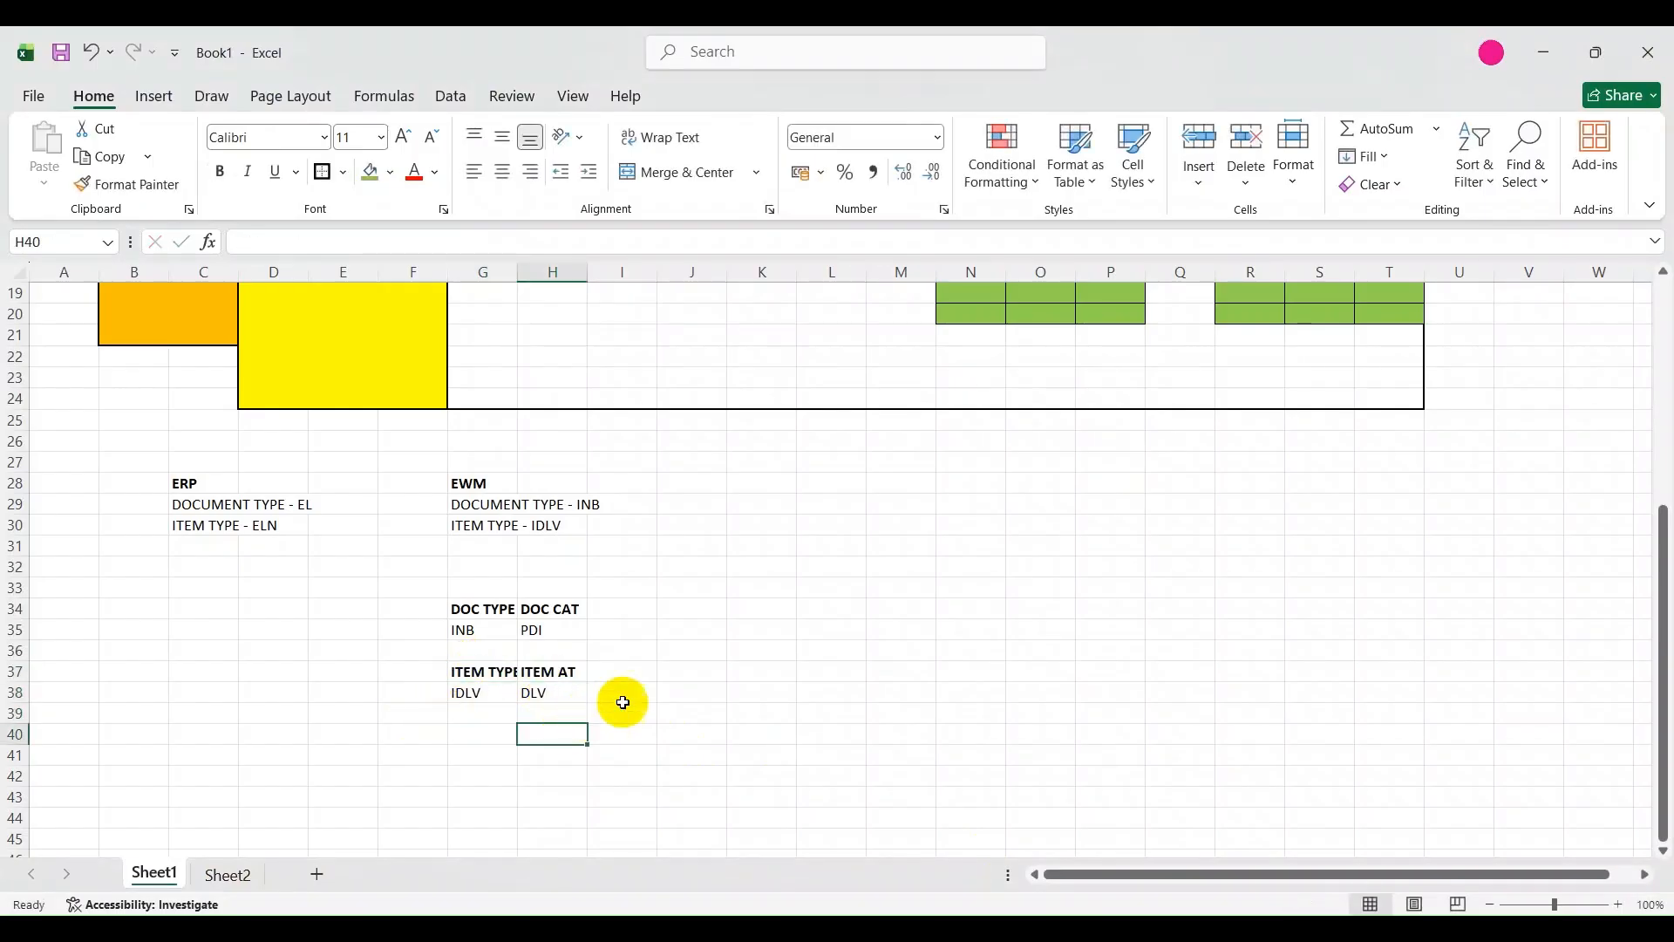
Enter the bold heading DOC CAT in cell J37 and the value PDI below it in cell J38.
click(626, 693)
click(691, 677)
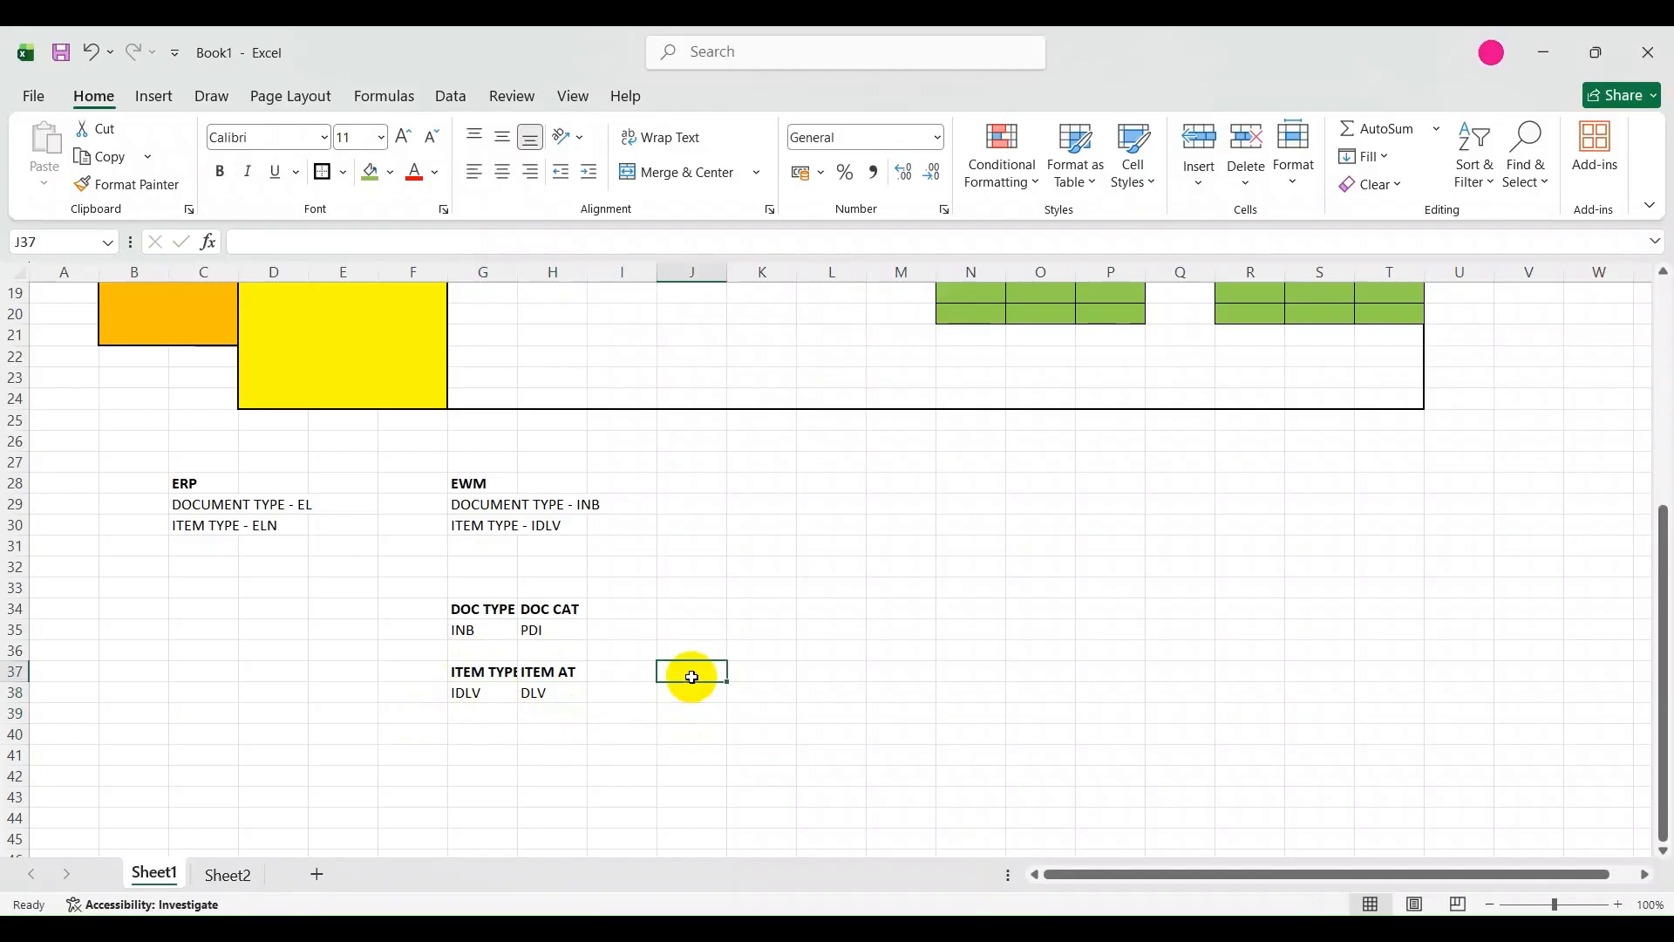
click(549, 631)
click(694, 678)
text(DOC CAT)
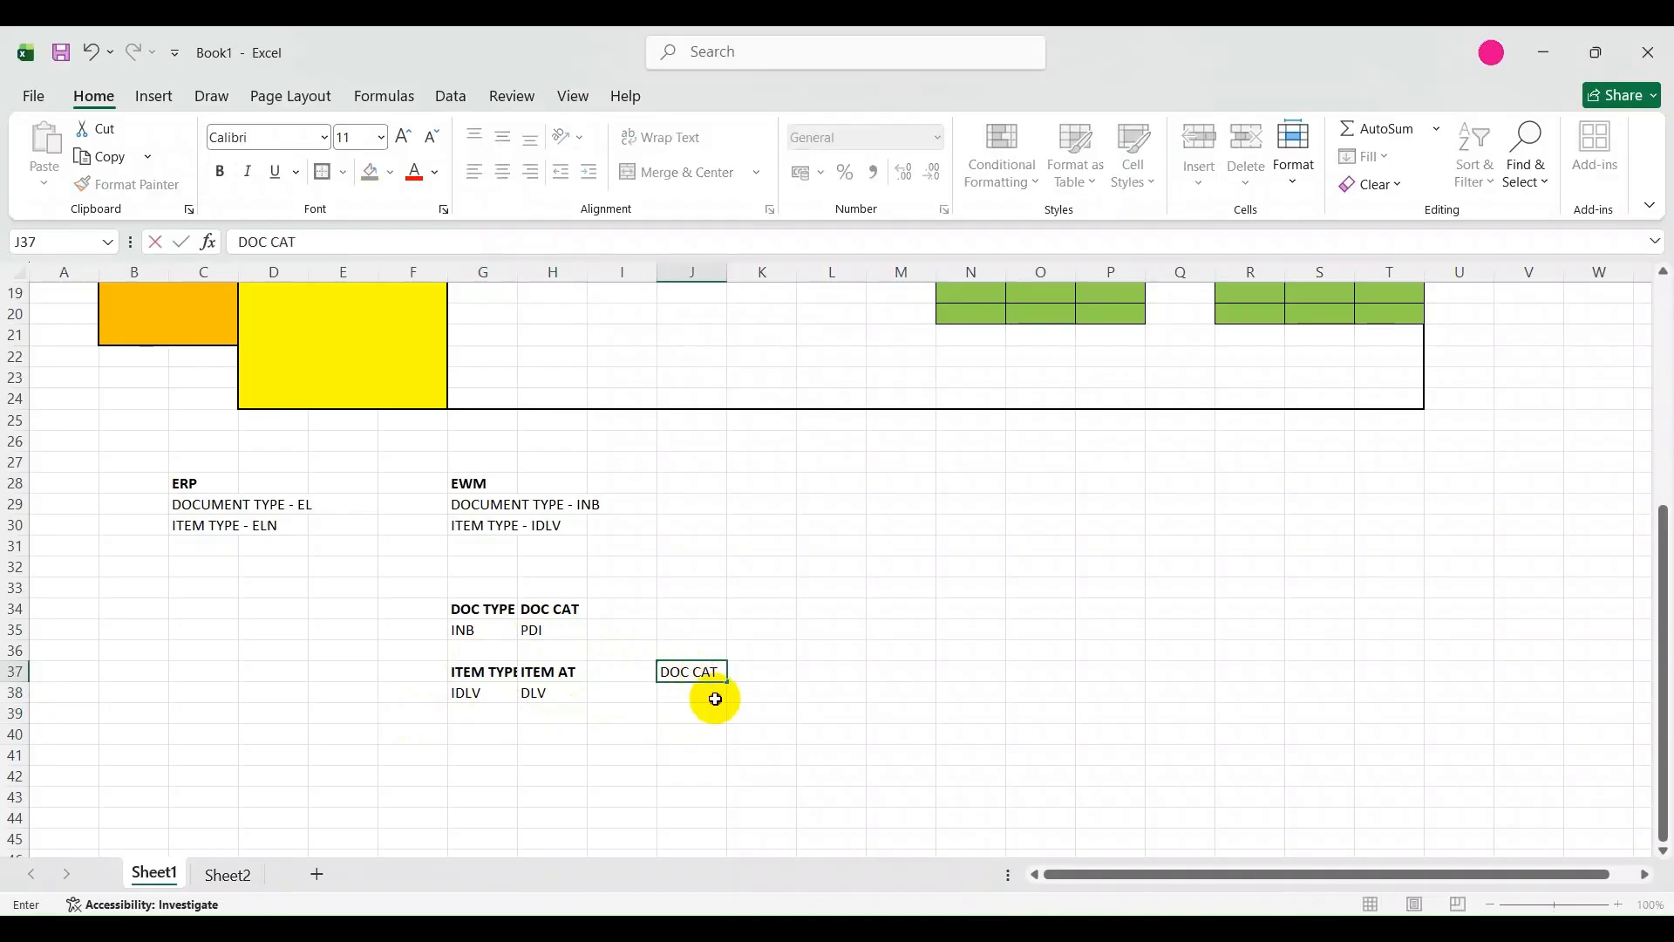
key(Return)
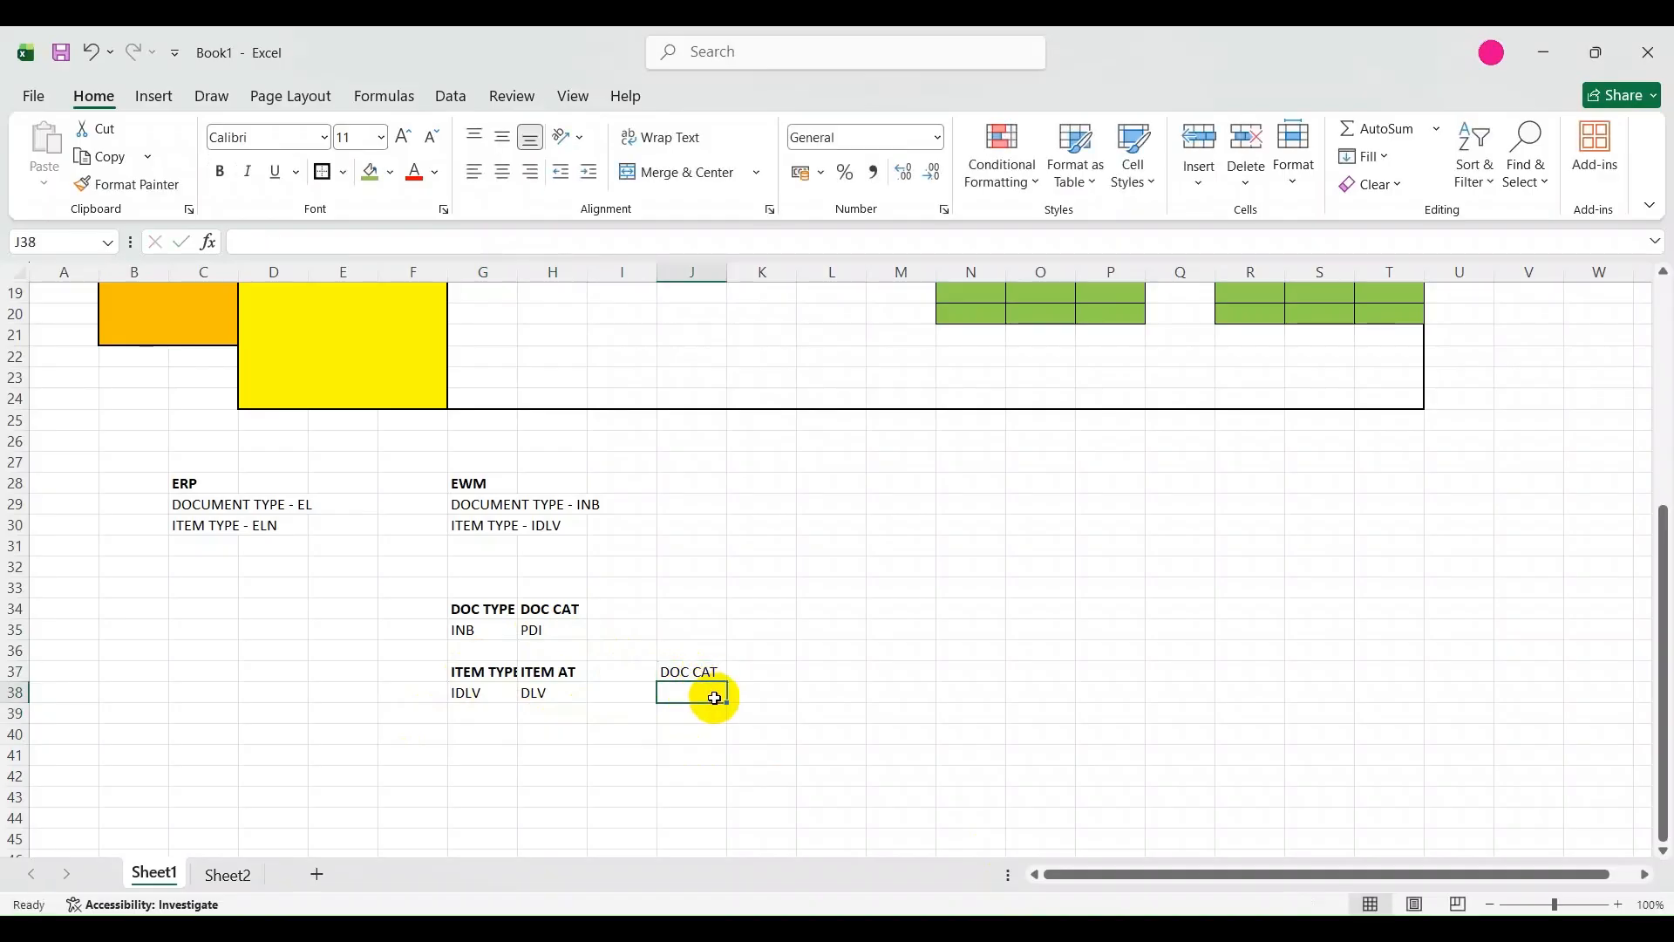
text(PDI)
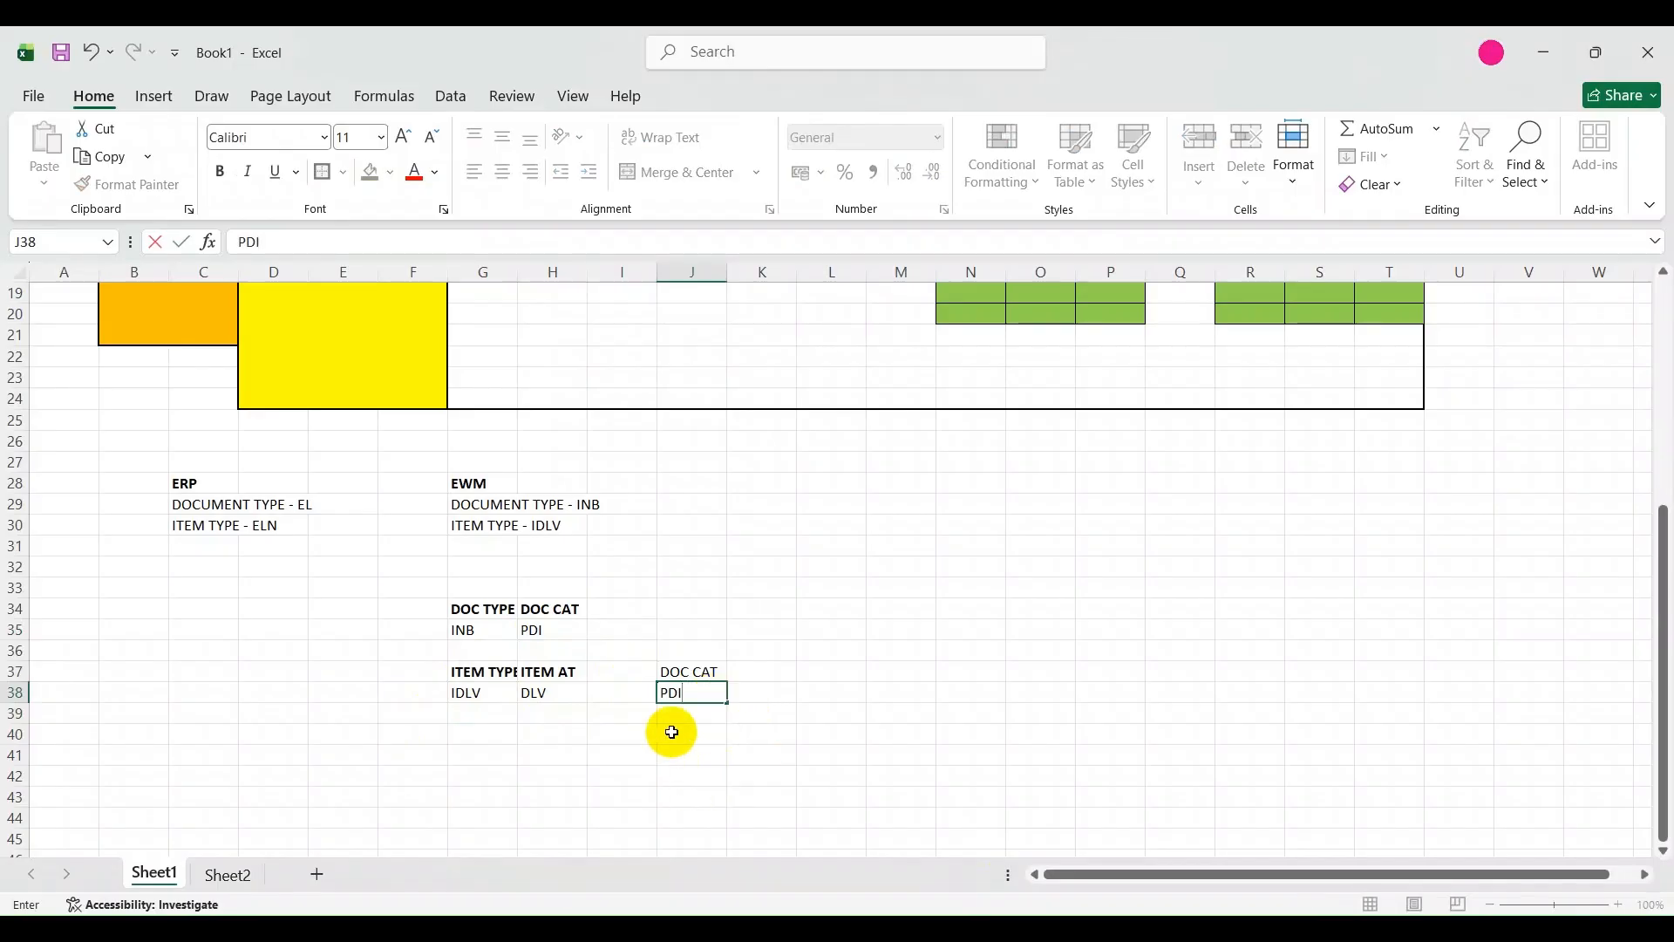
click(676, 674)
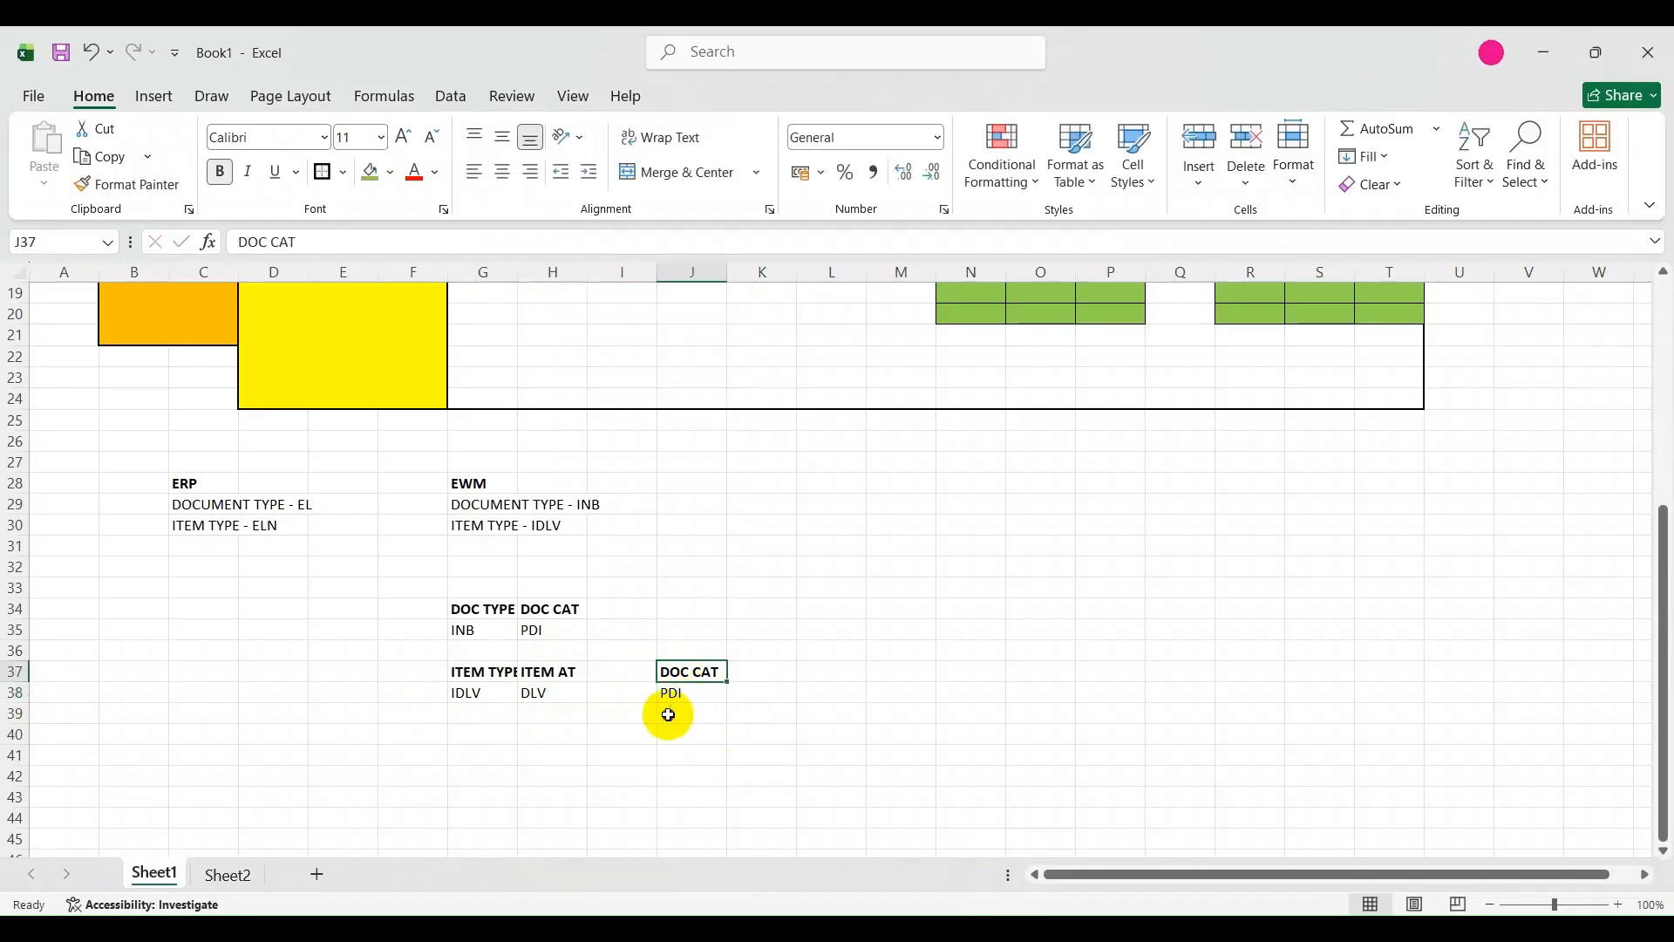
Draw a straight arrow about 2.14 cm long from DLV in H38 to PDI in J38 and make its outline black.
click(665, 711)
click(150, 103)
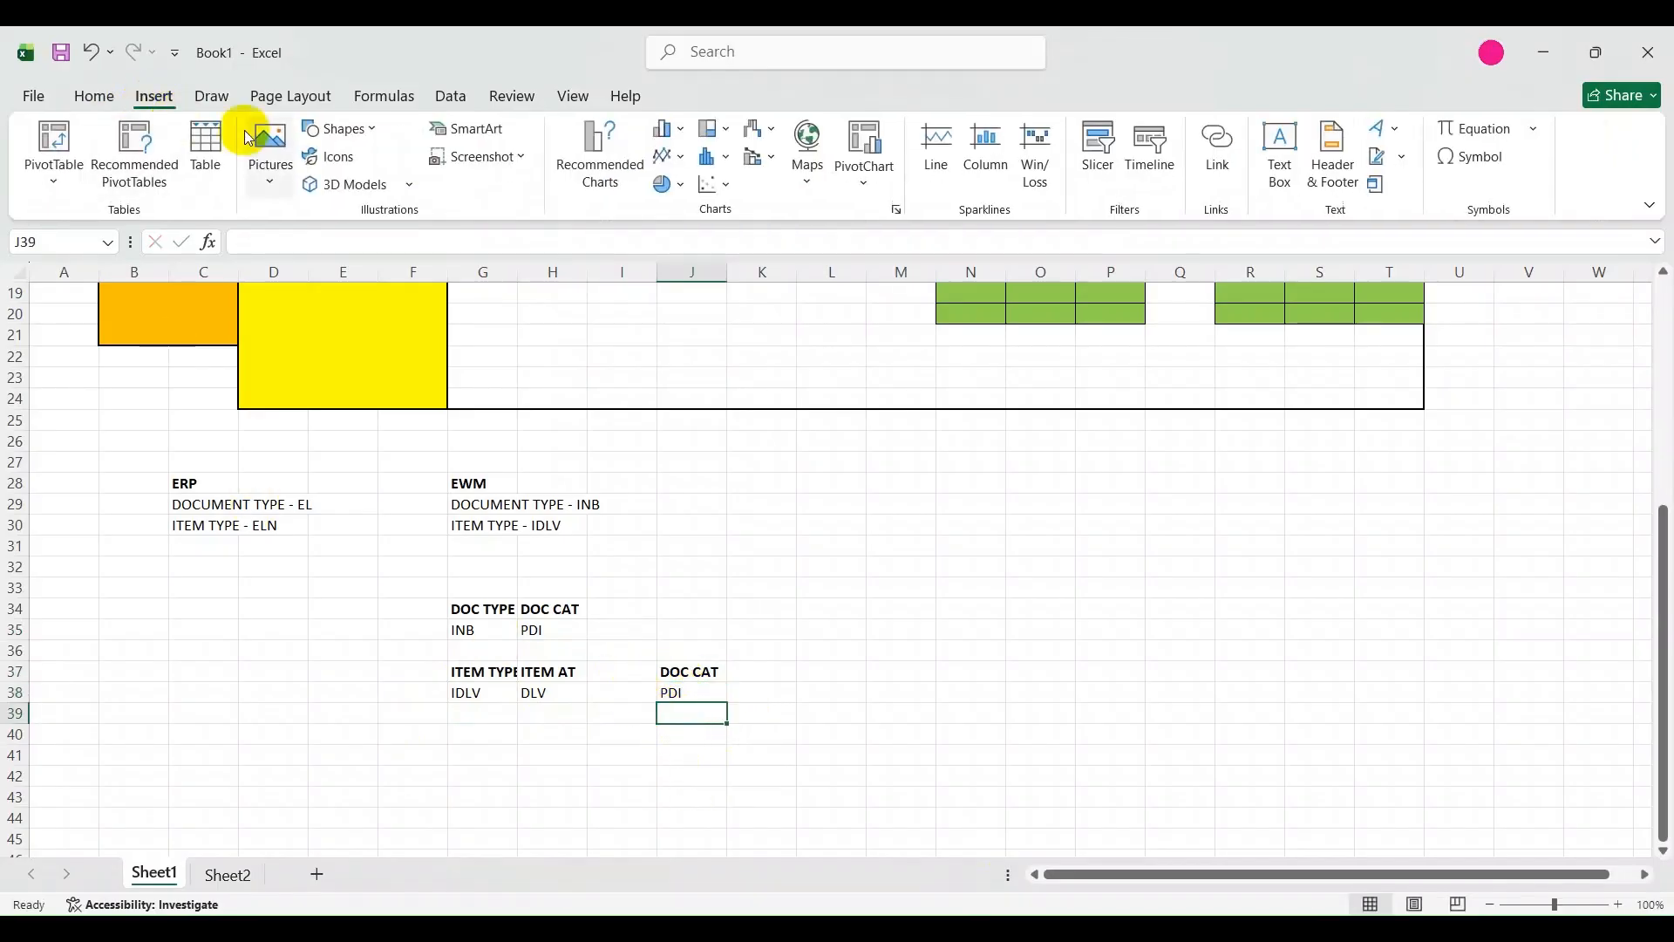
click(331, 128)
click(412, 216)
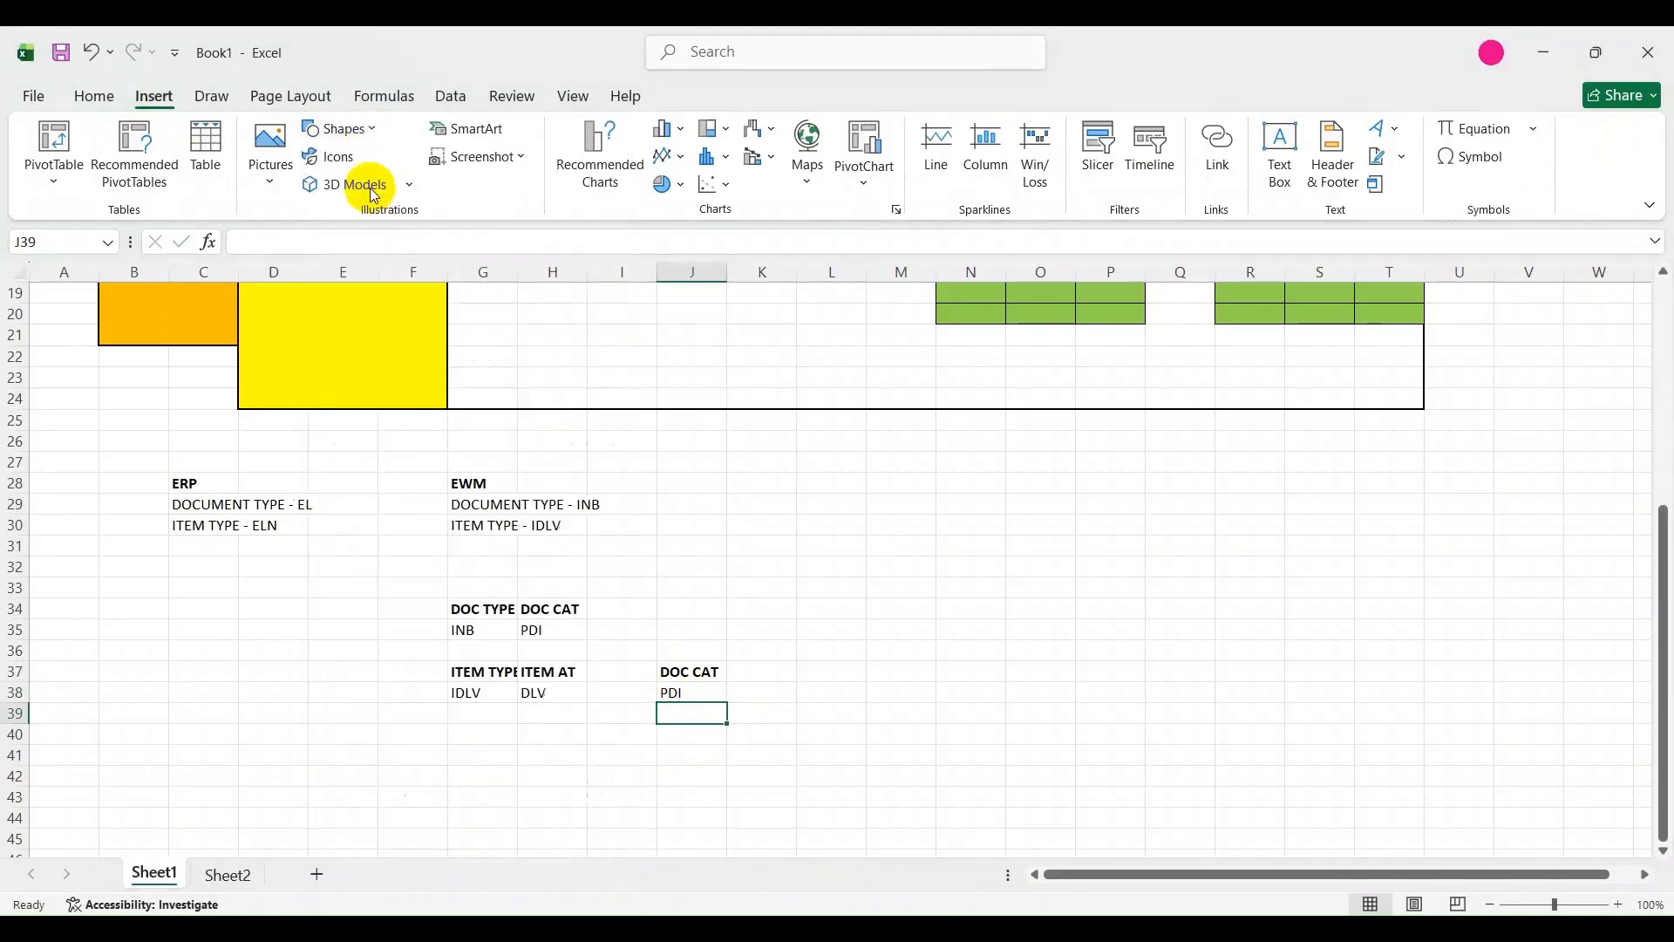
drag(571, 691, 655, 693)
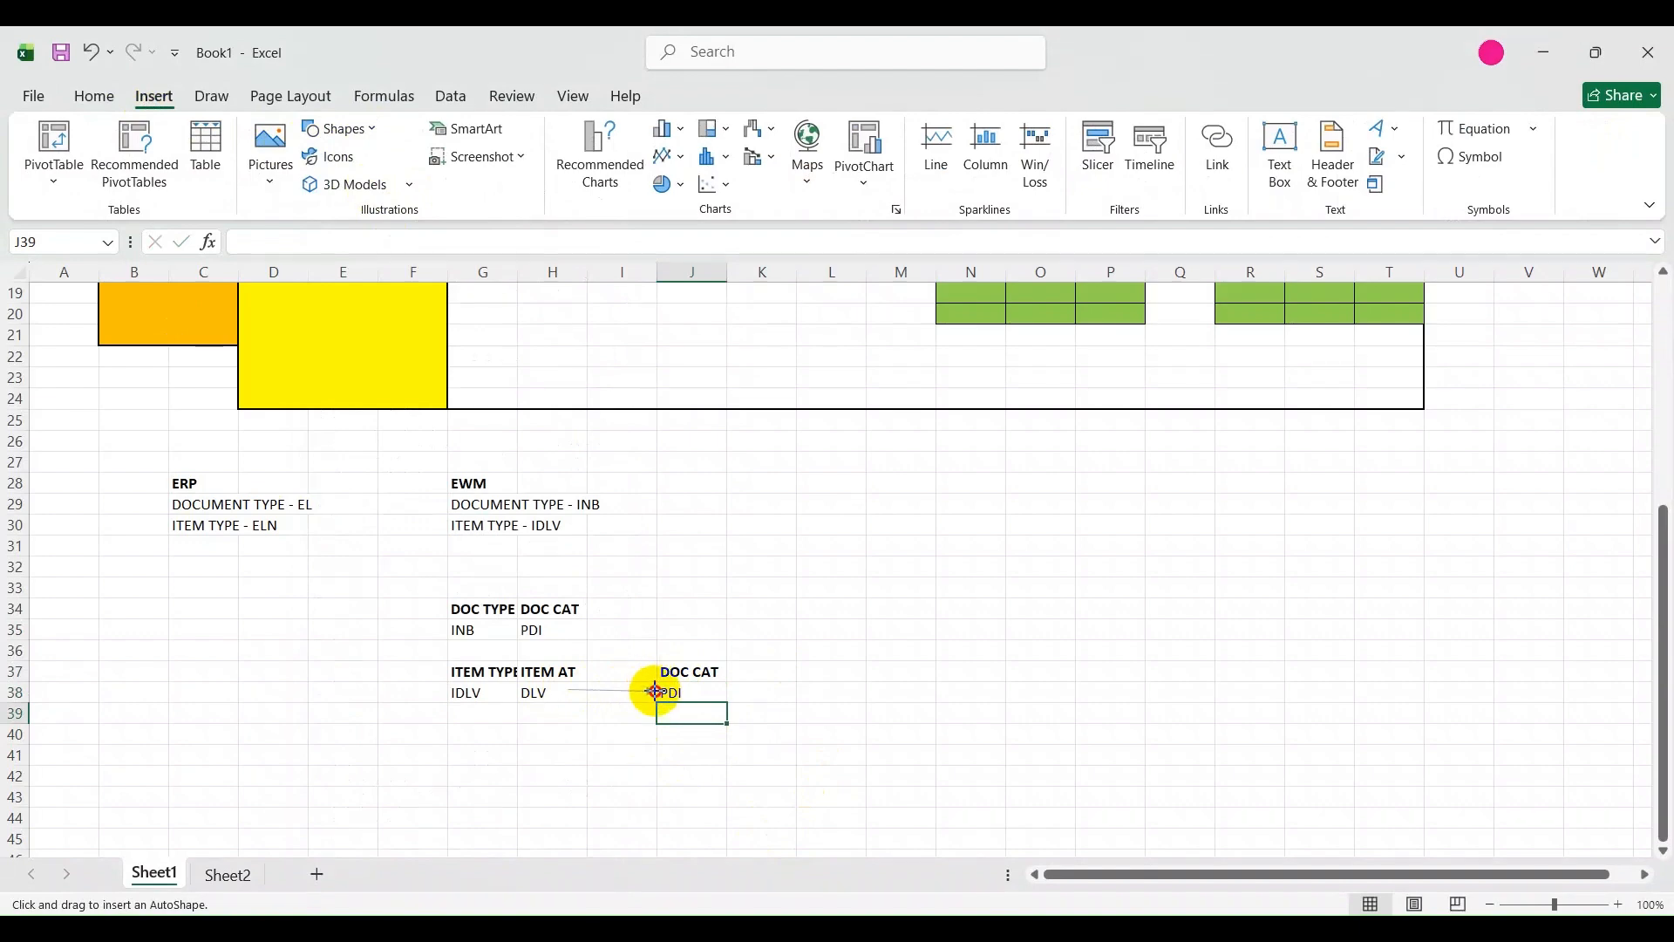
drag(656, 688, 657, 689)
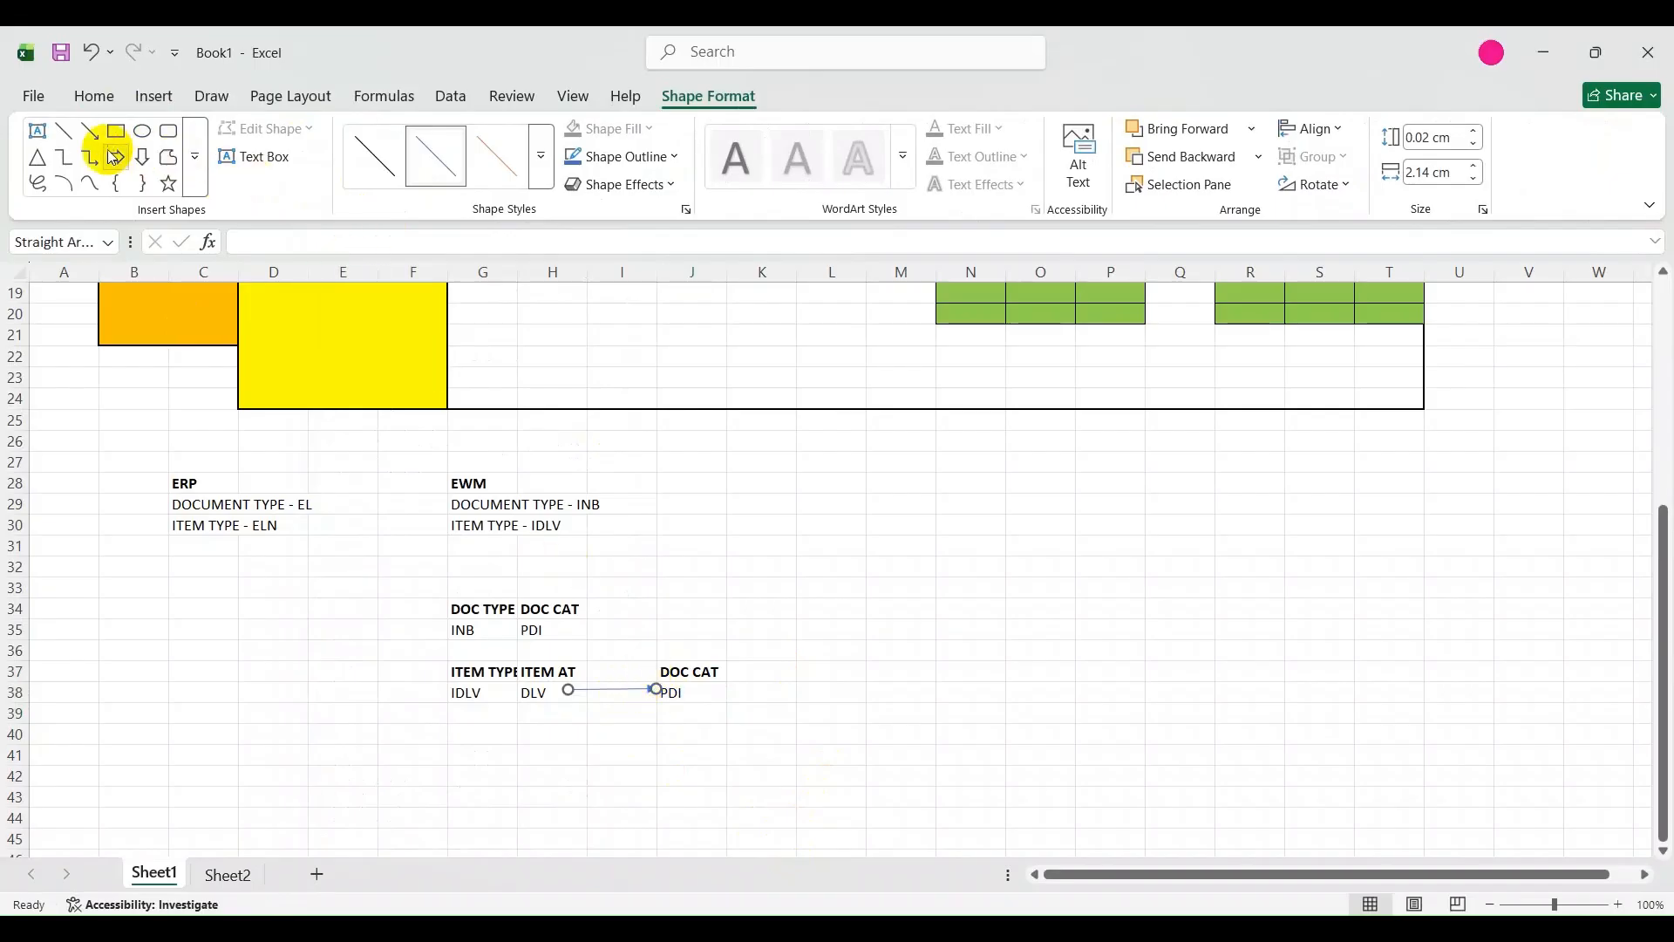
click(589, 161)
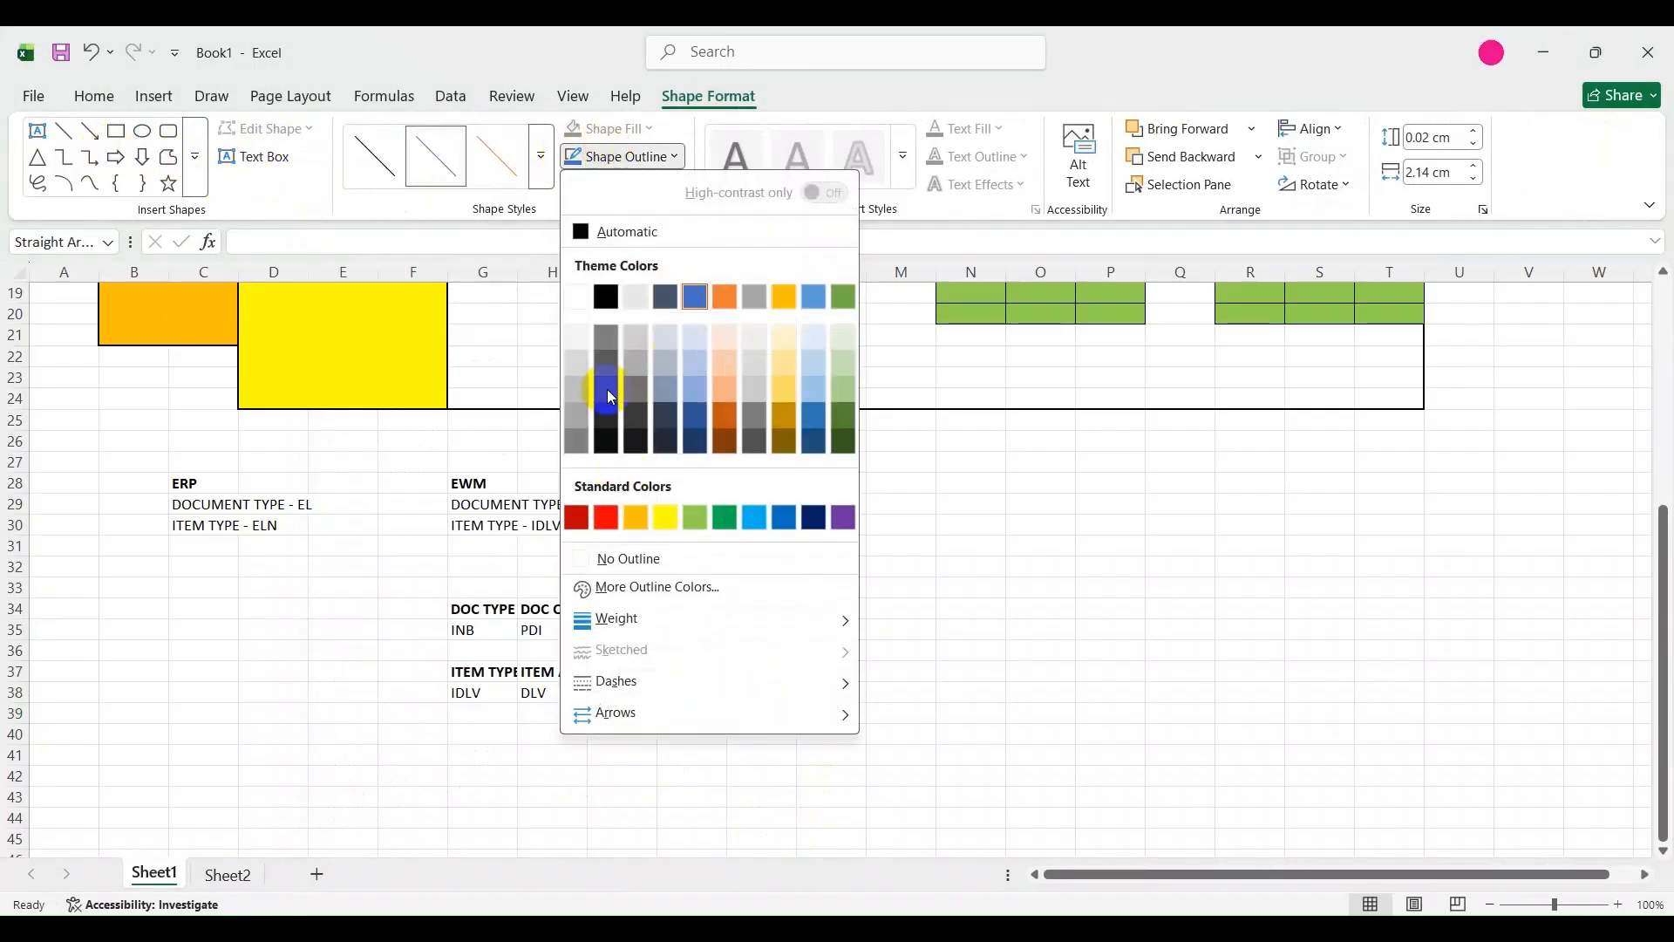
click(604, 288)
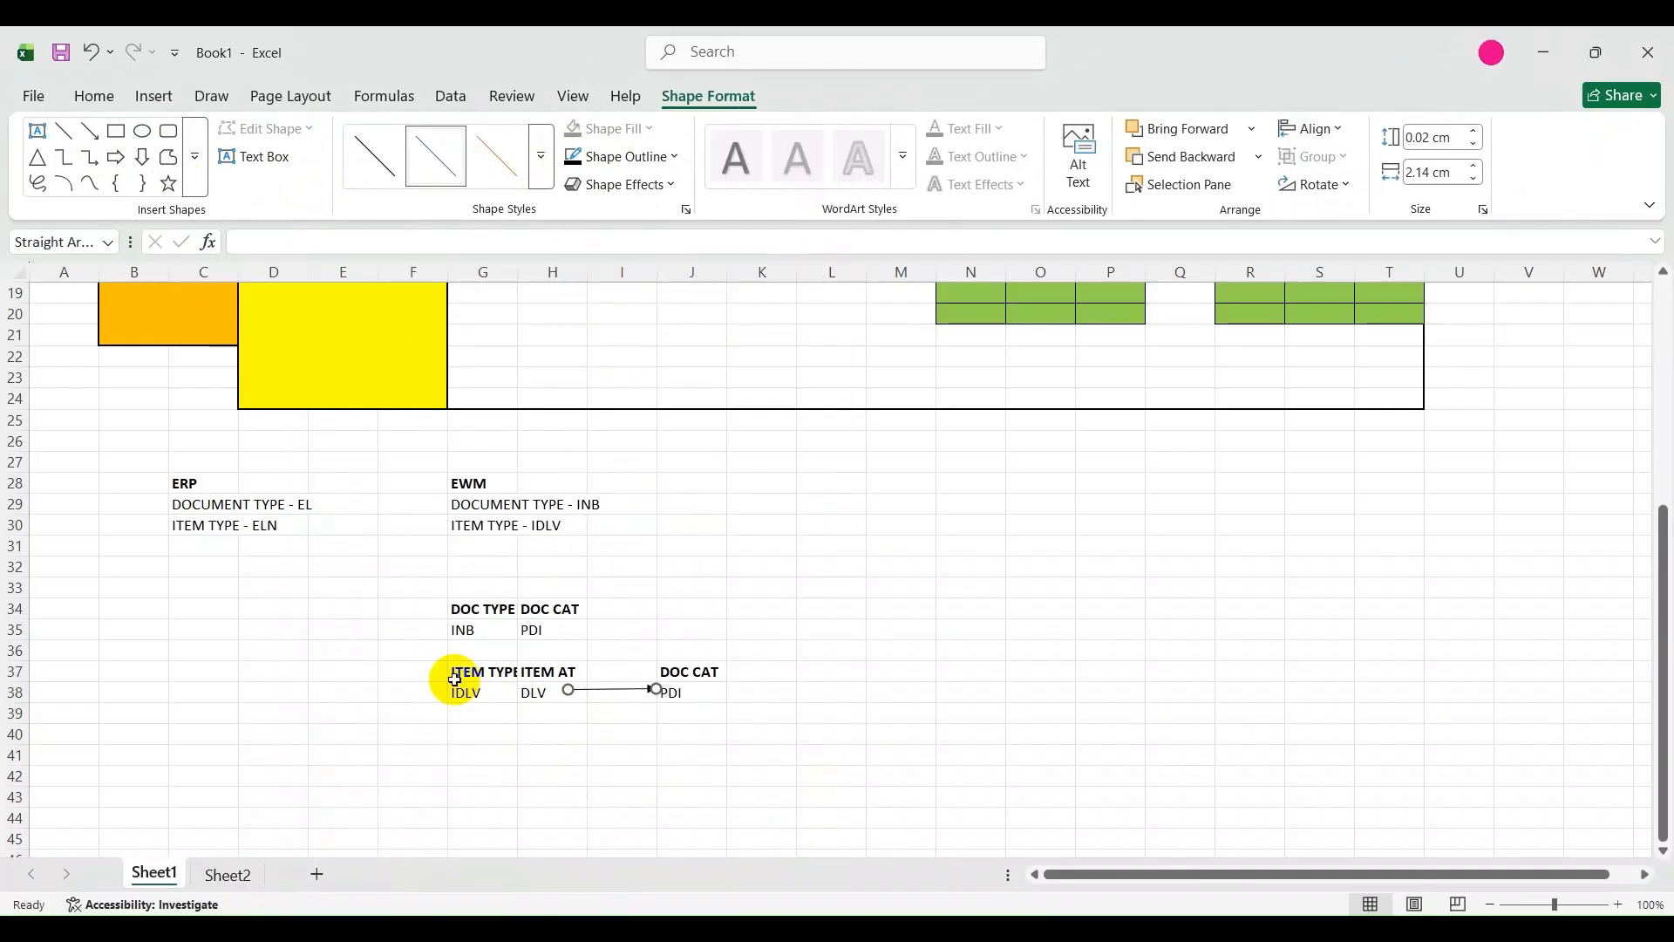
Add borders around every cell of the item type block G37:H38 and the document category block J37:J38.
drag(462, 673, 540, 692)
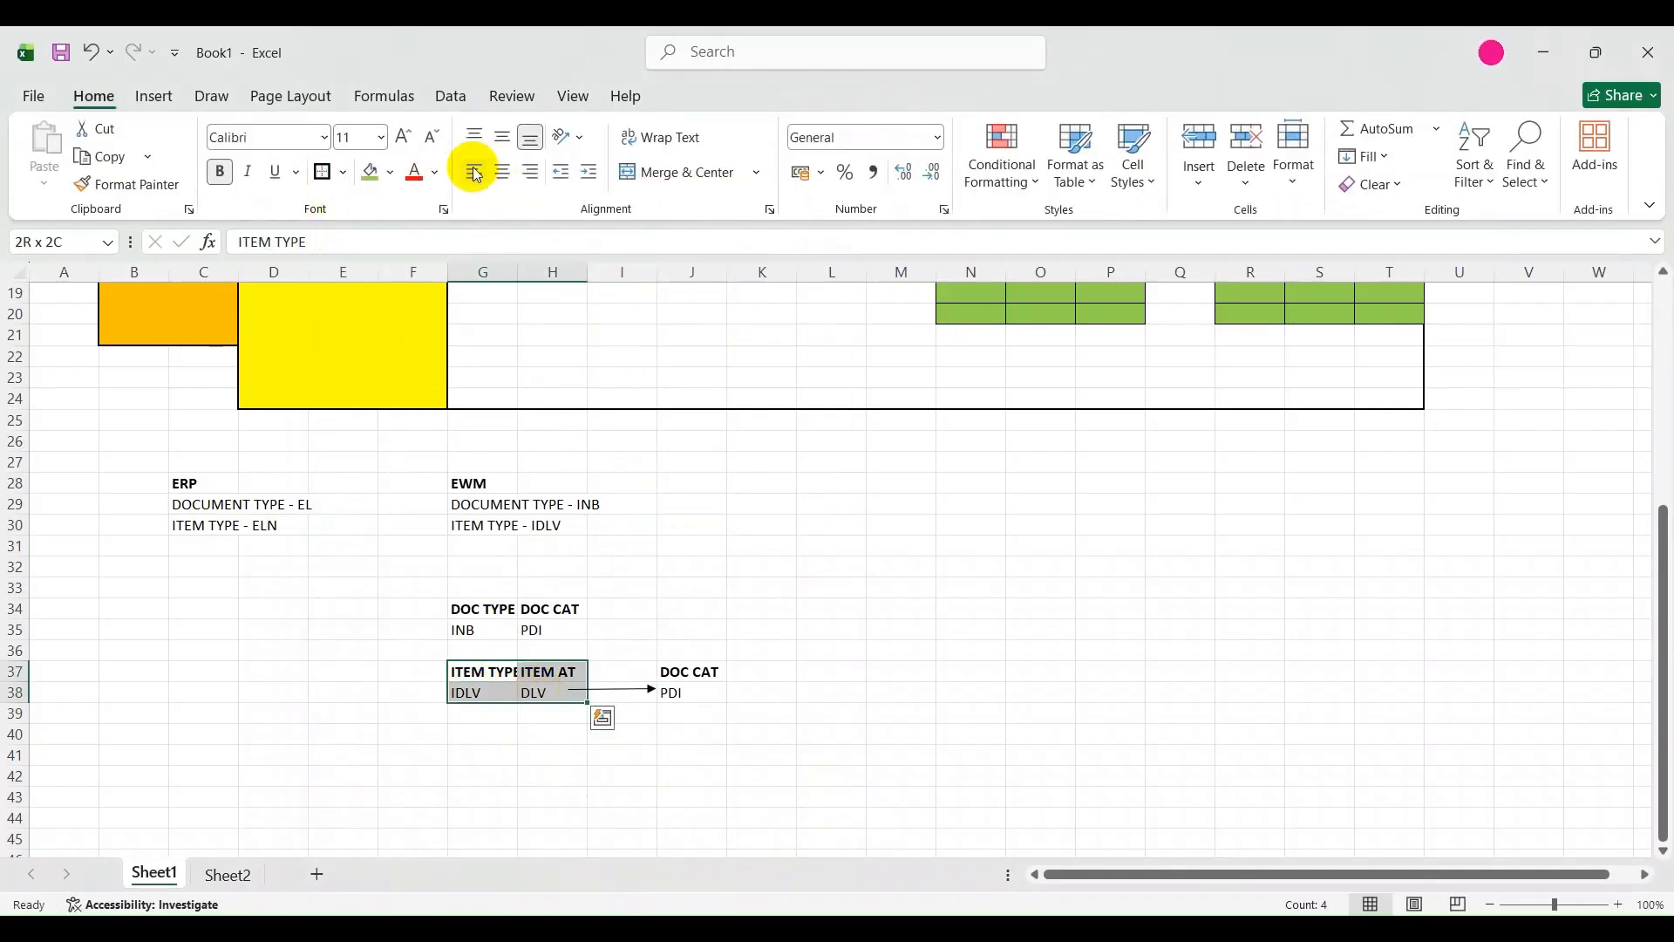
click(342, 174)
click(357, 390)
click(687, 713)
drag(689, 672, 684, 696)
click(334, 181)
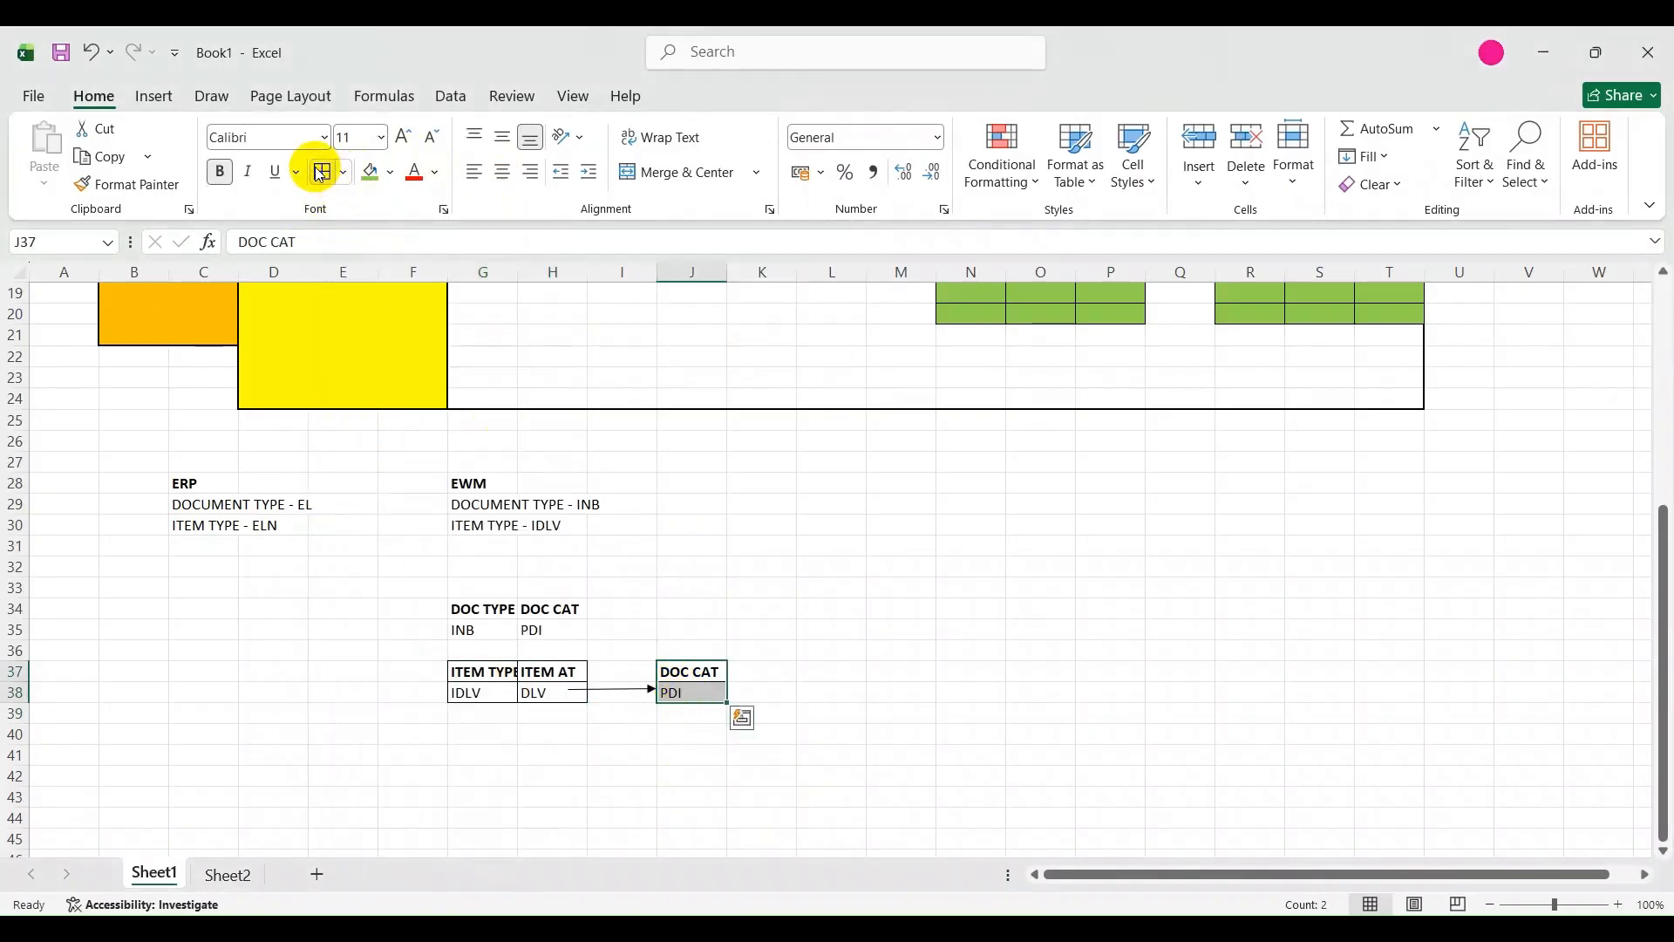
click(767, 818)
Try to add cell borders to the DOC TYPE and DOC CAT block in G34:H35.
click(476, 611)
drag(476, 610, 549, 639)
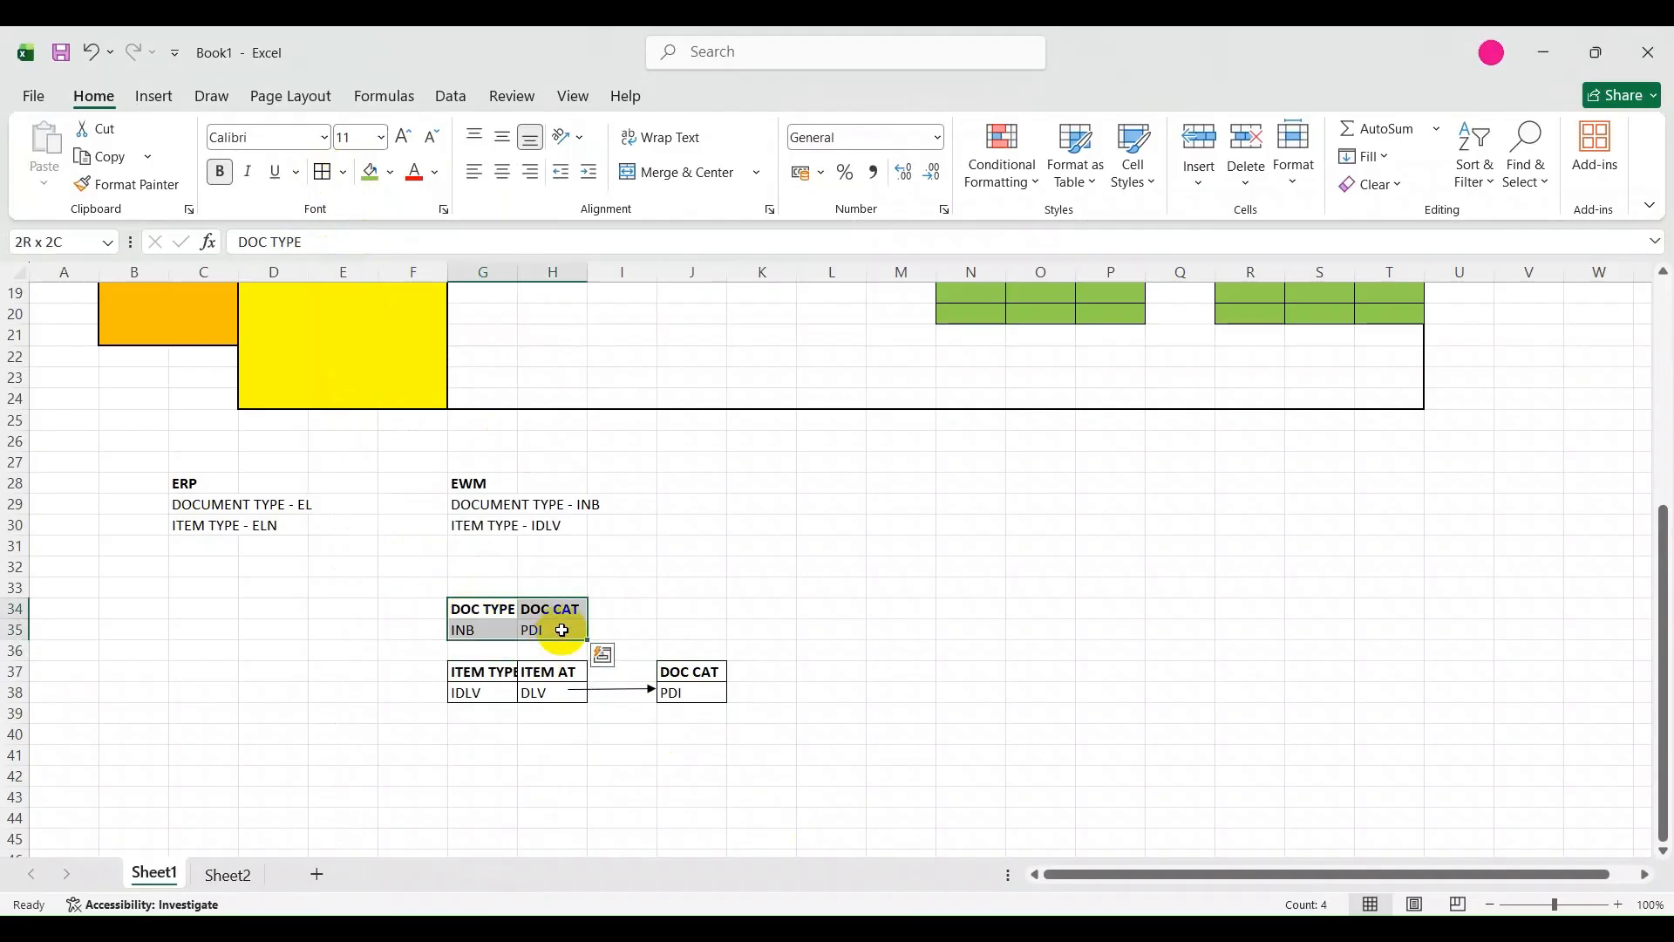
click(323, 179)
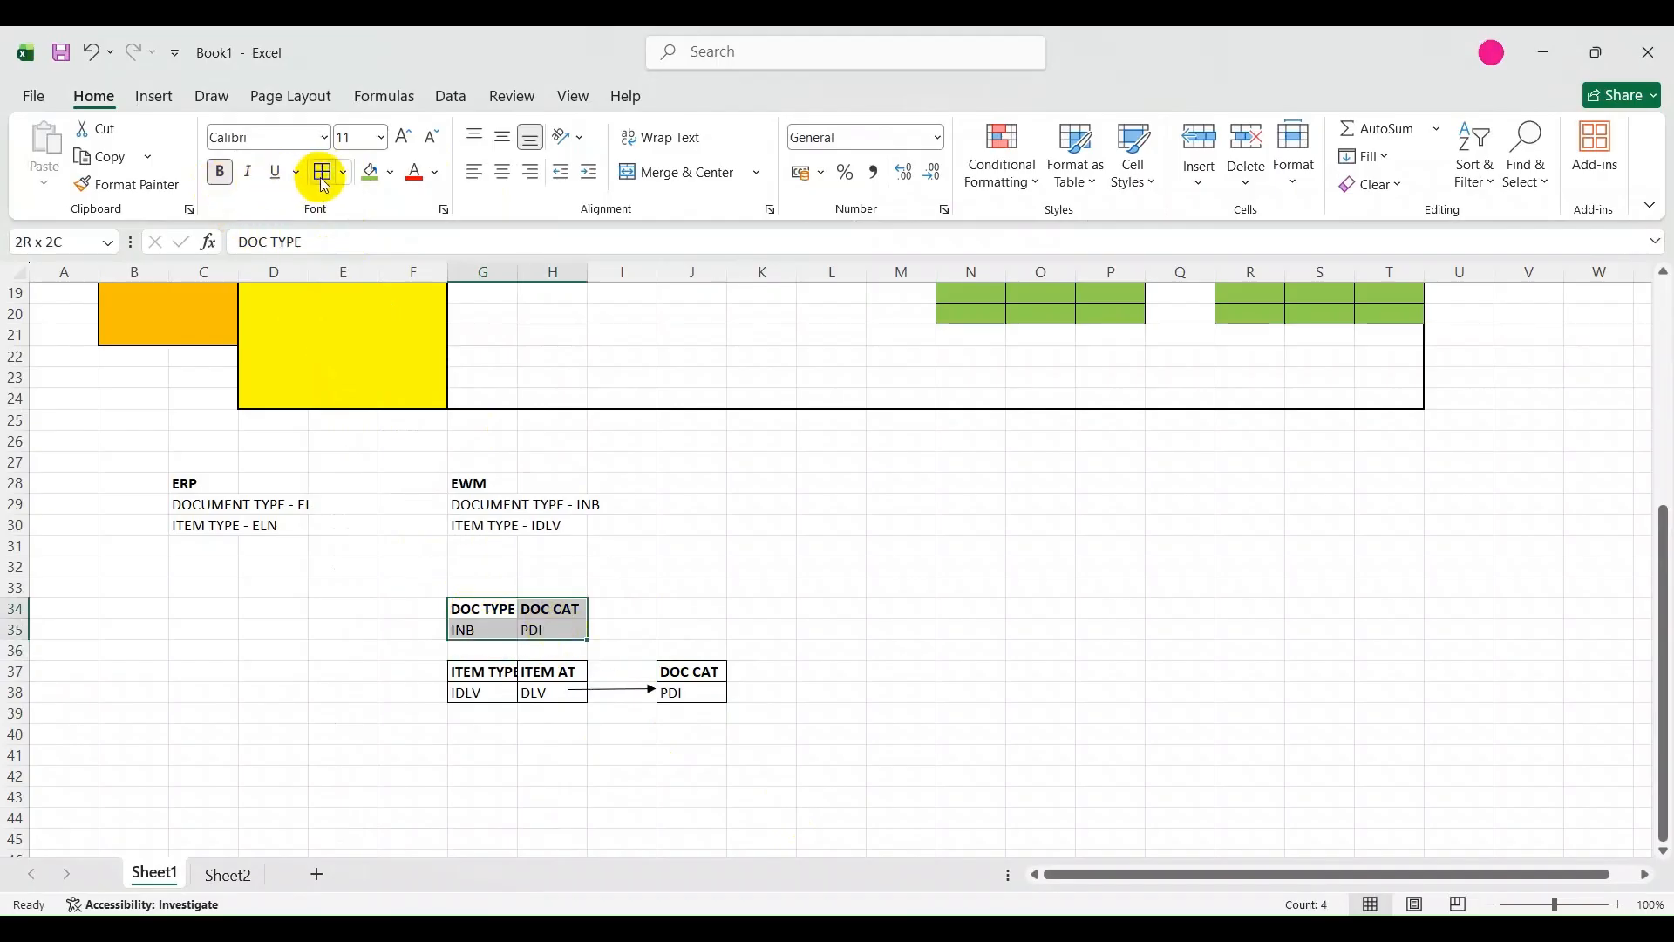
key(ctrl+c)
key(ctrl+q)
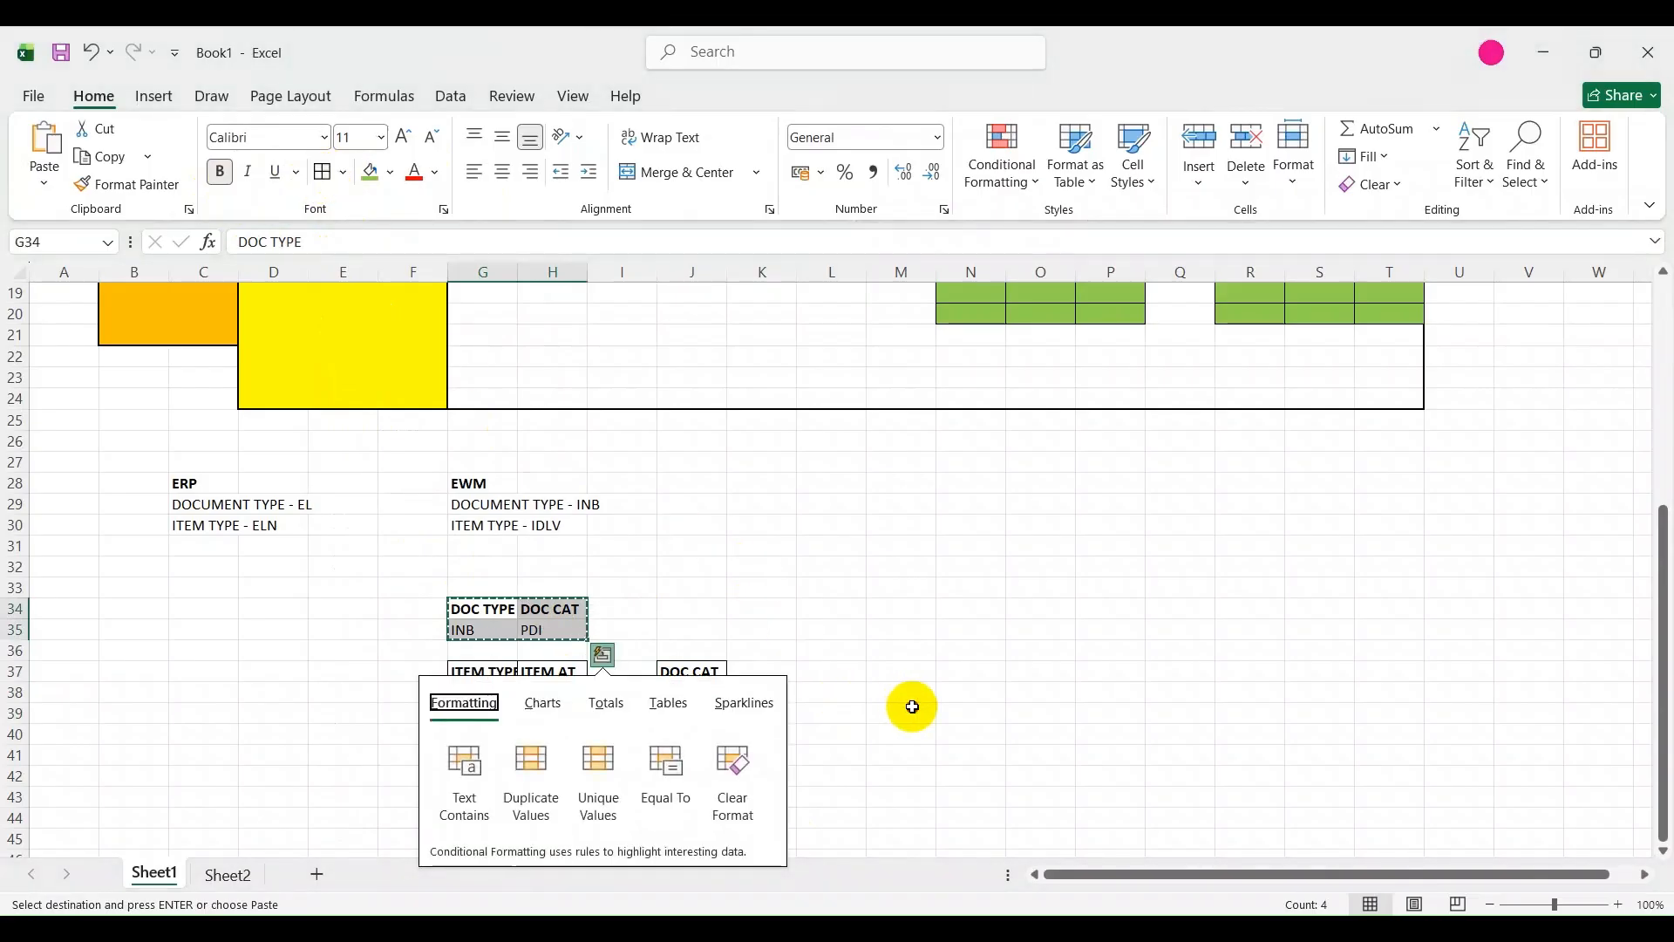
Enter the heading DOC TYPE in cell K37 and the value INB below it in cell K38.
click(912, 706)
click(834, 677)
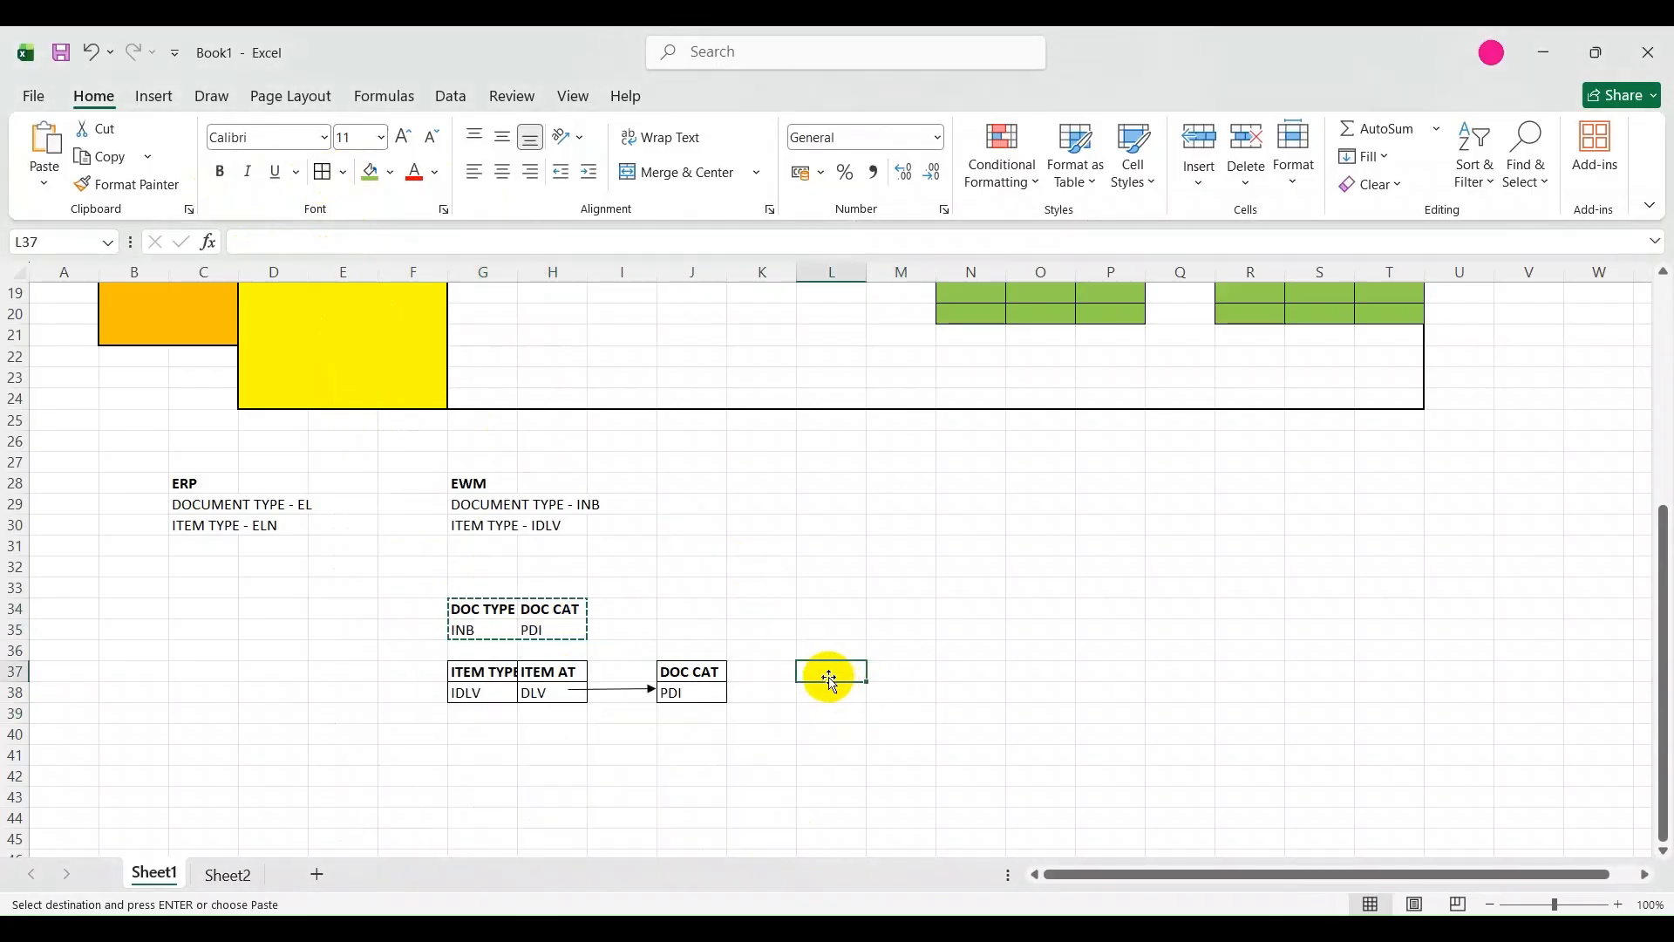
click(758, 681)
click(462, 631)
click(776, 682)
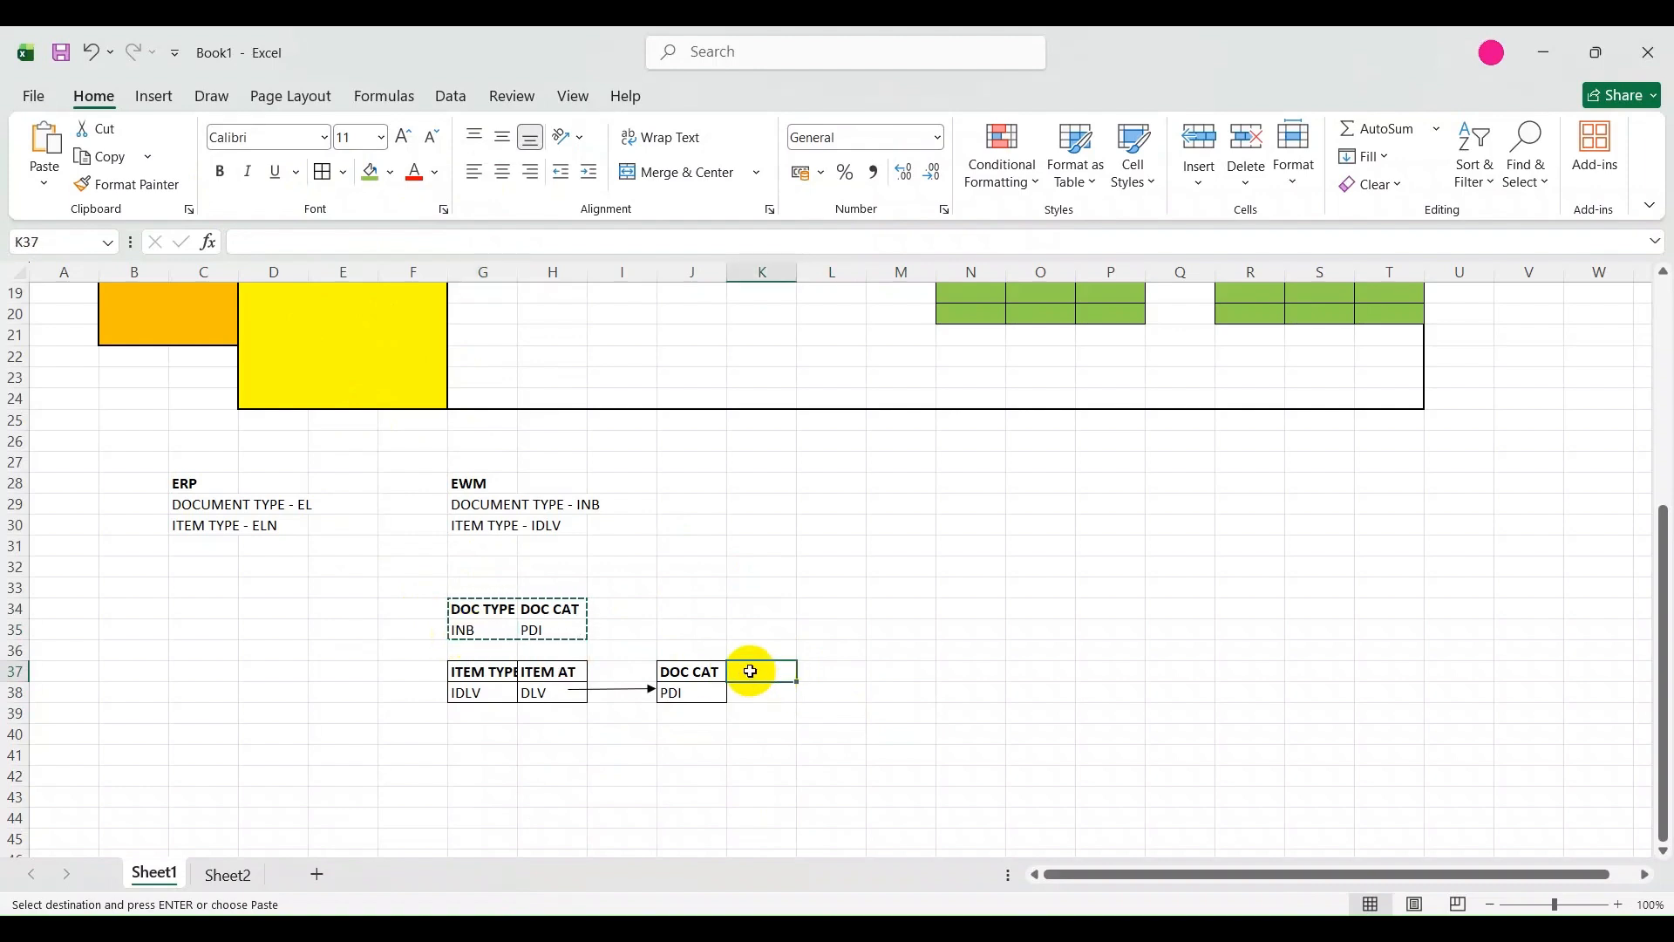
text(DO)
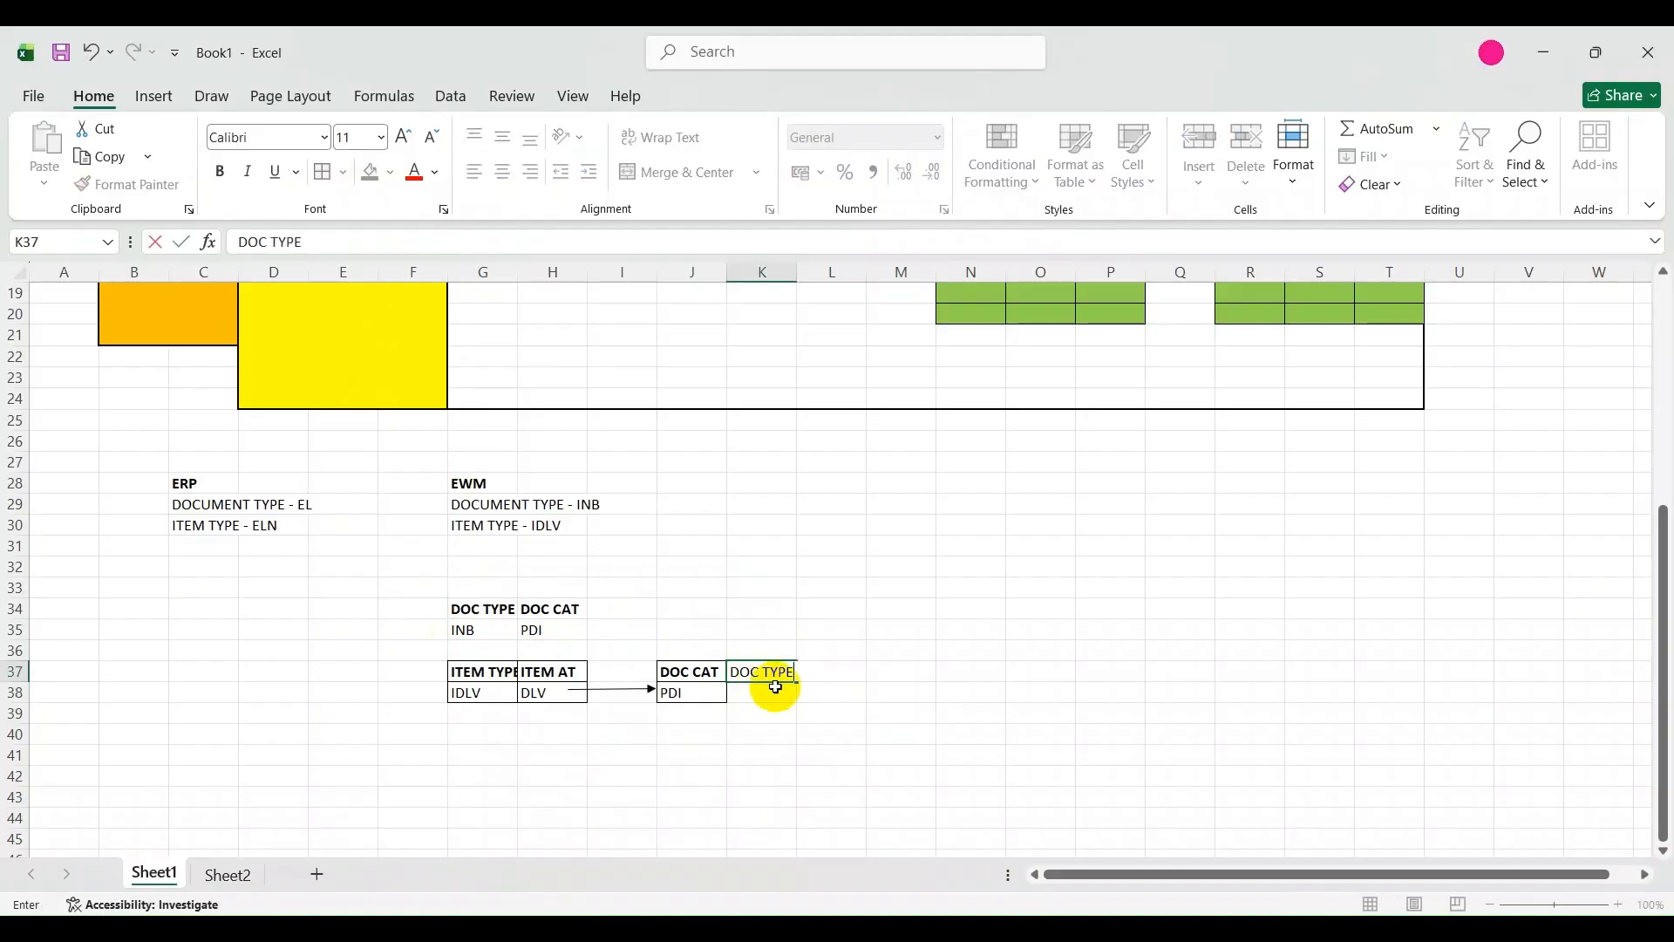
text(C TYPE)
key(Return)
text(INB)
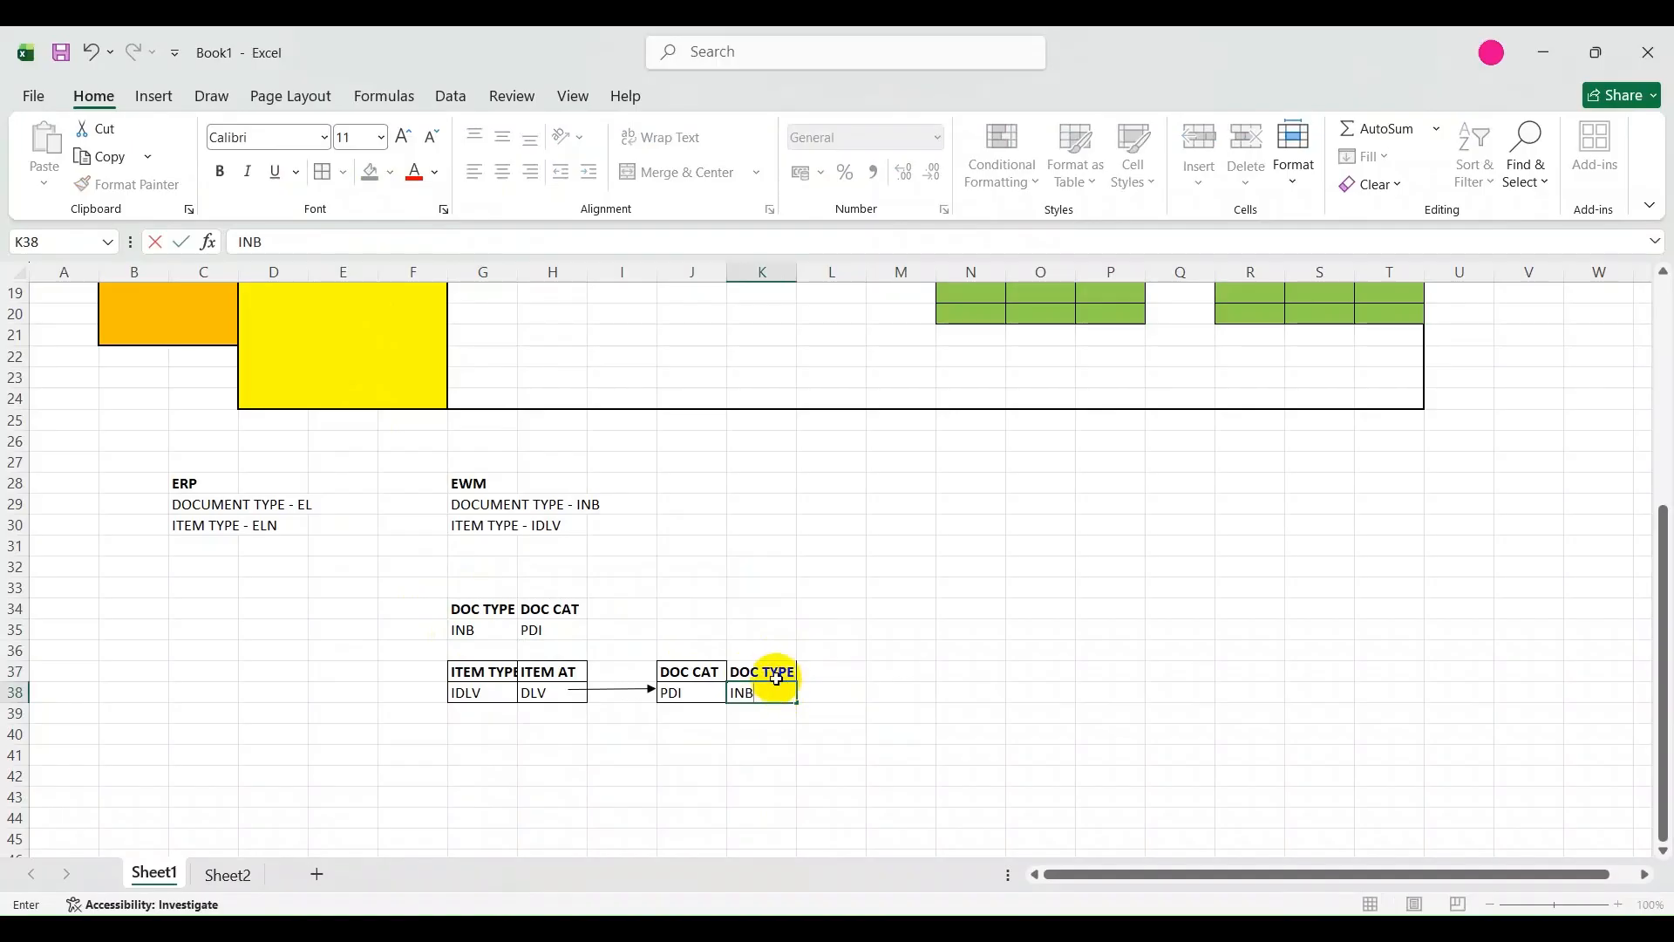
Add borders around the DOC TYPE heading and its value in cells K37:K38.
click(770, 673)
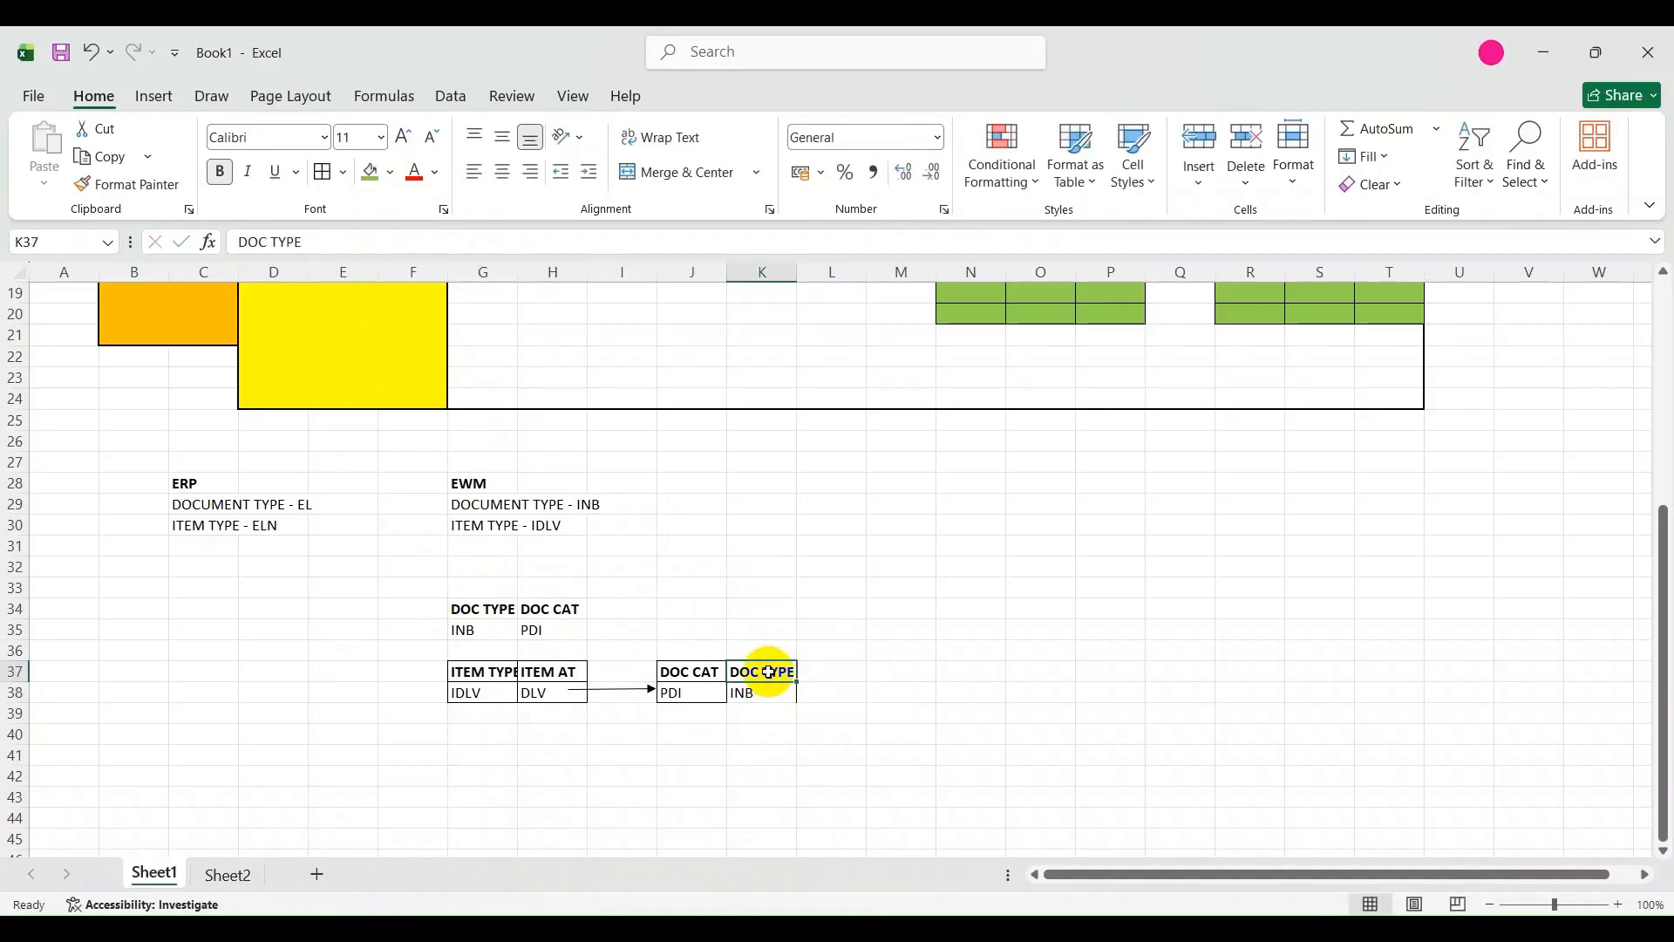
drag(782, 689, 779, 695)
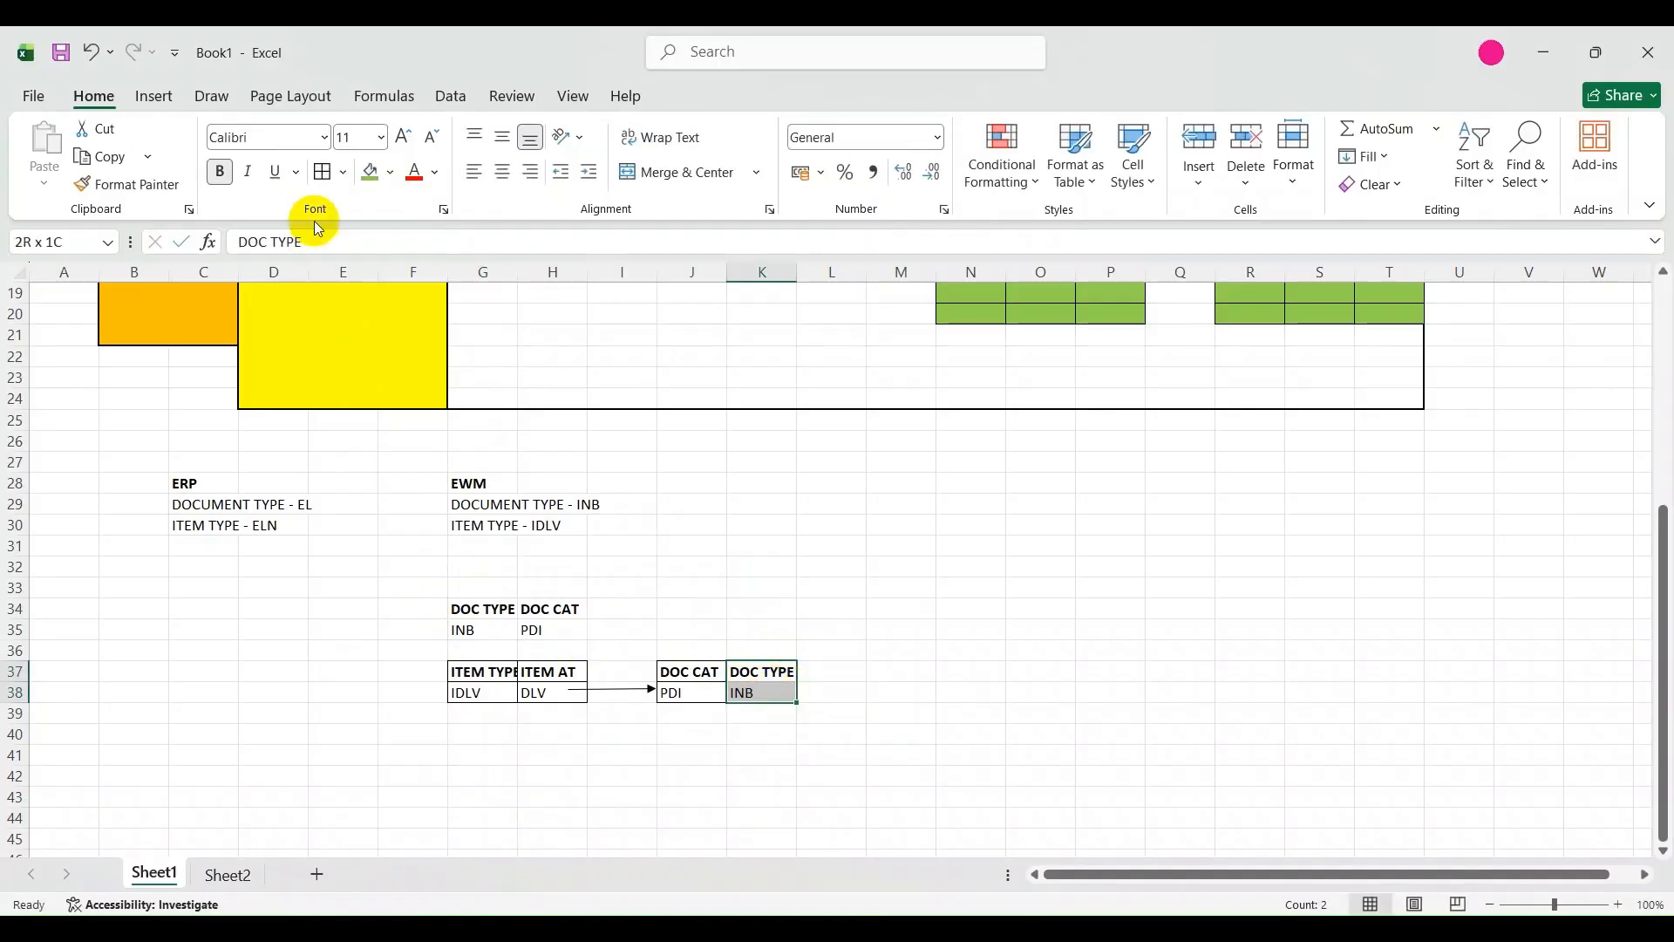
click(321, 172)
click(1017, 590)
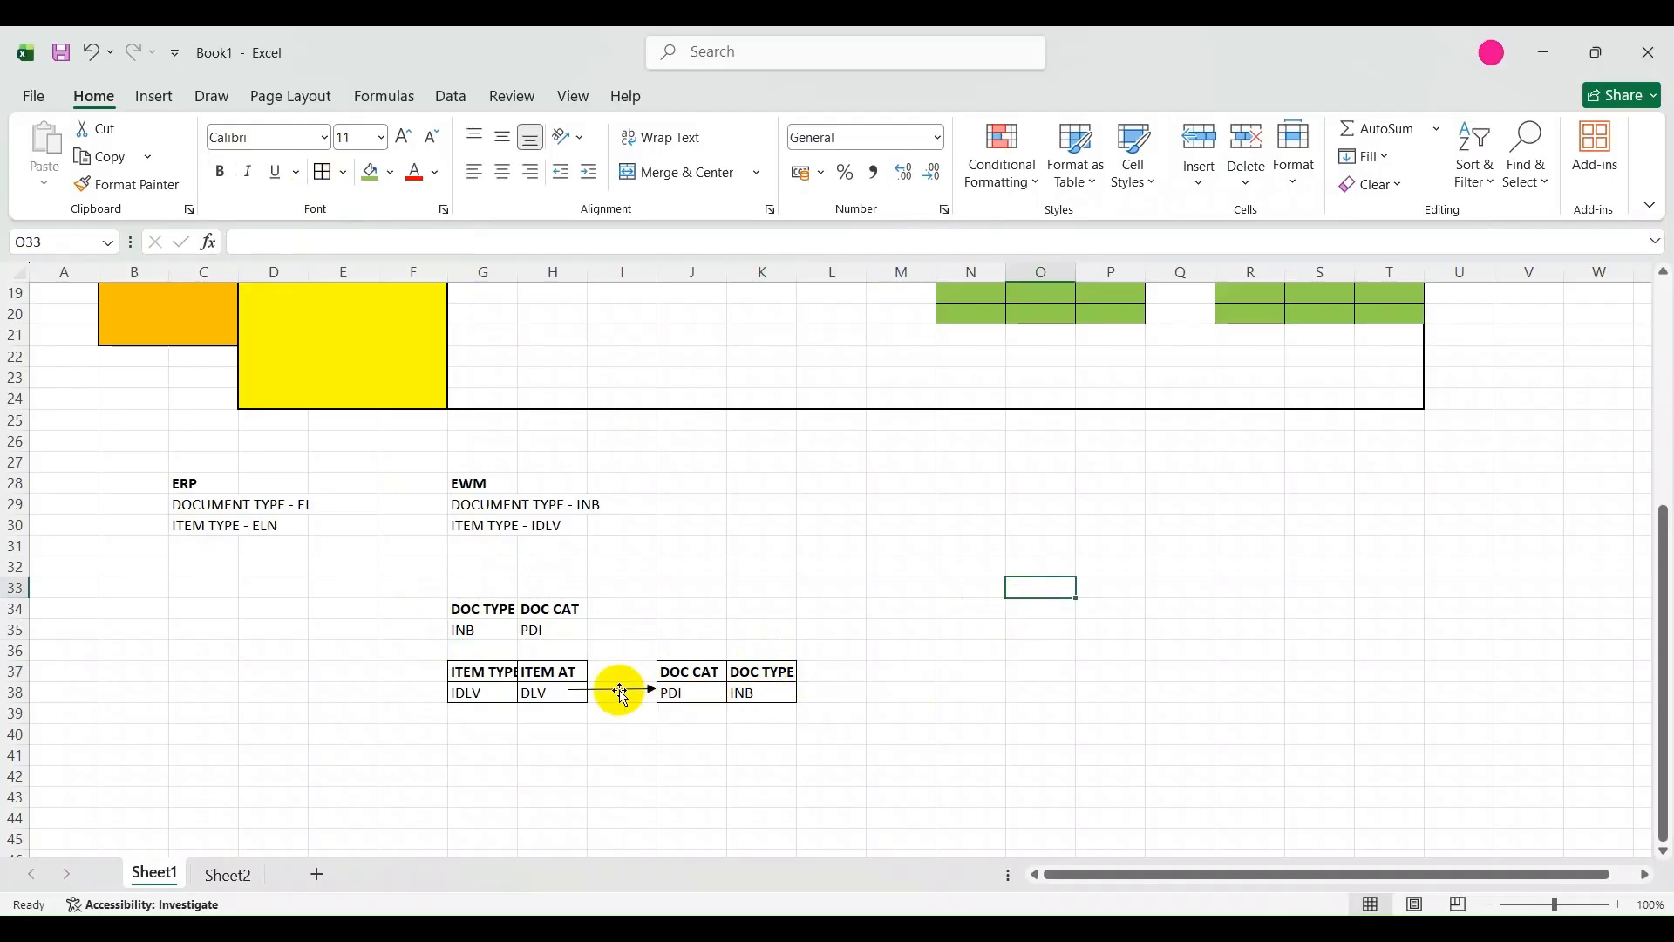
click(619, 691)
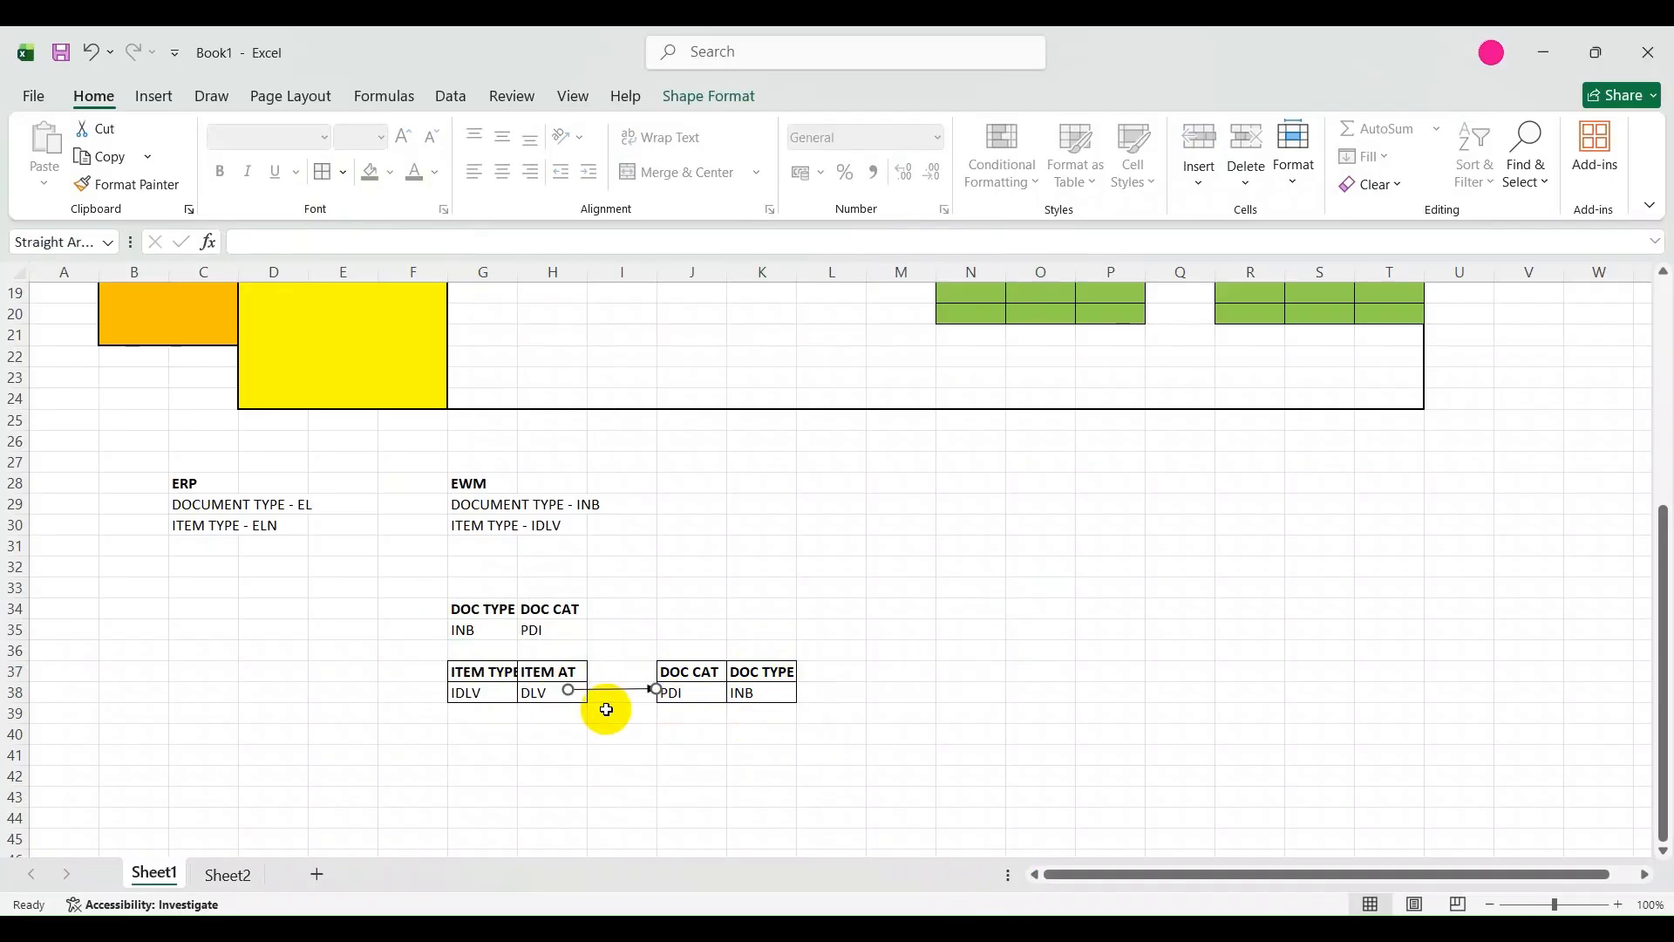
click(280, 639)
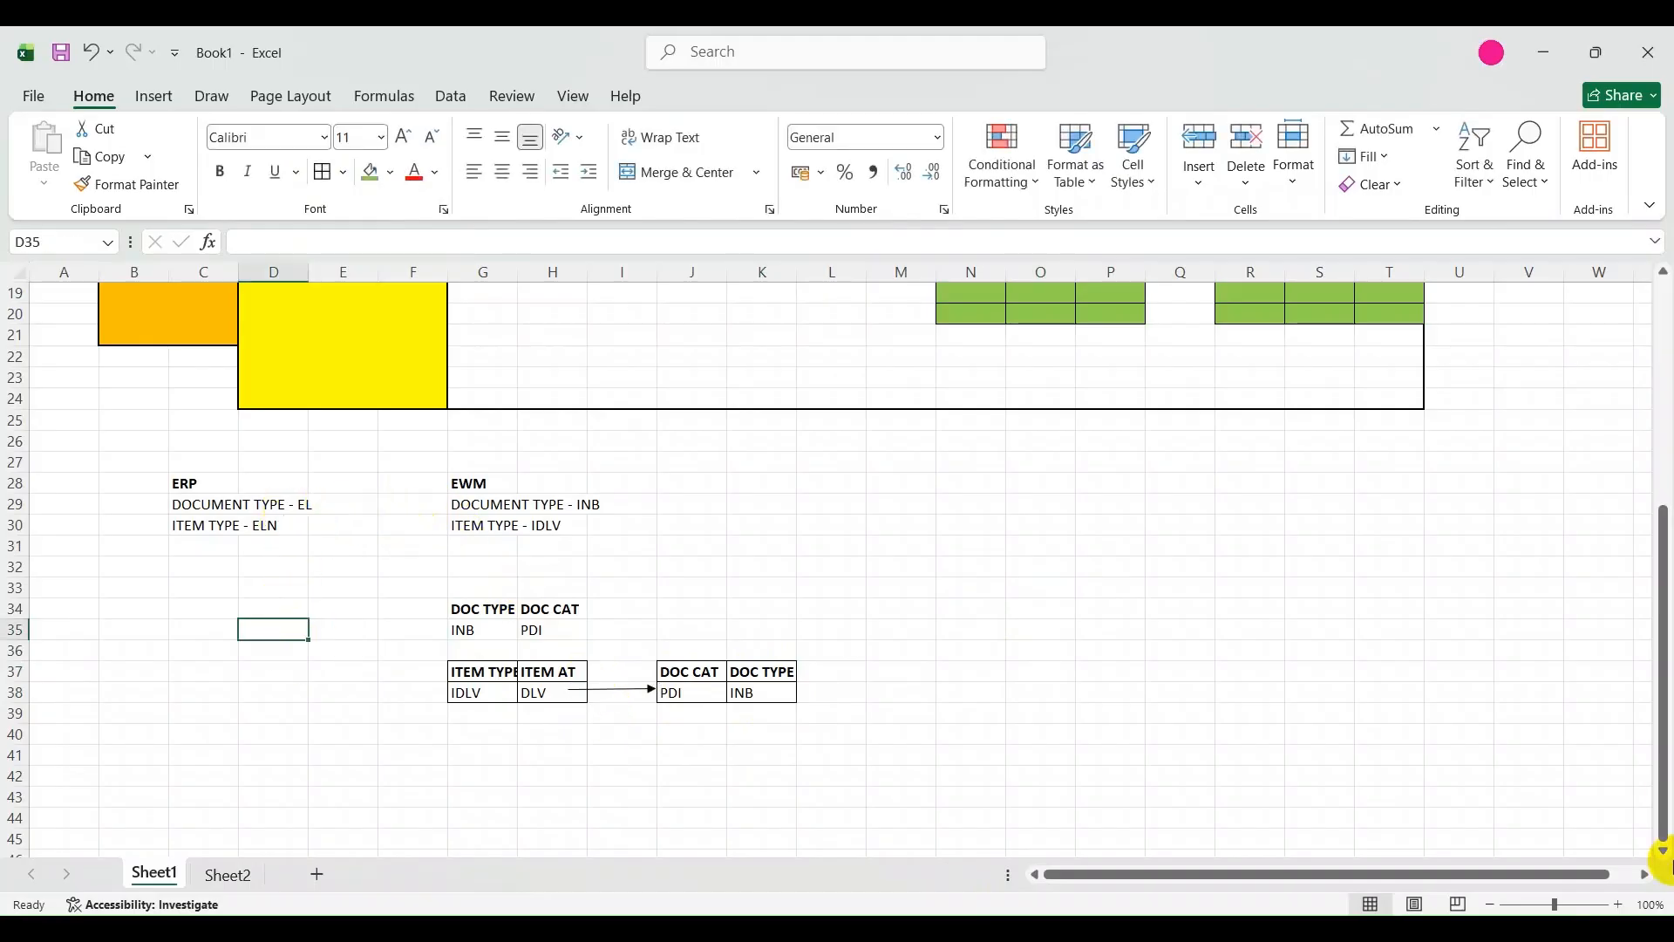
click(565, 576)
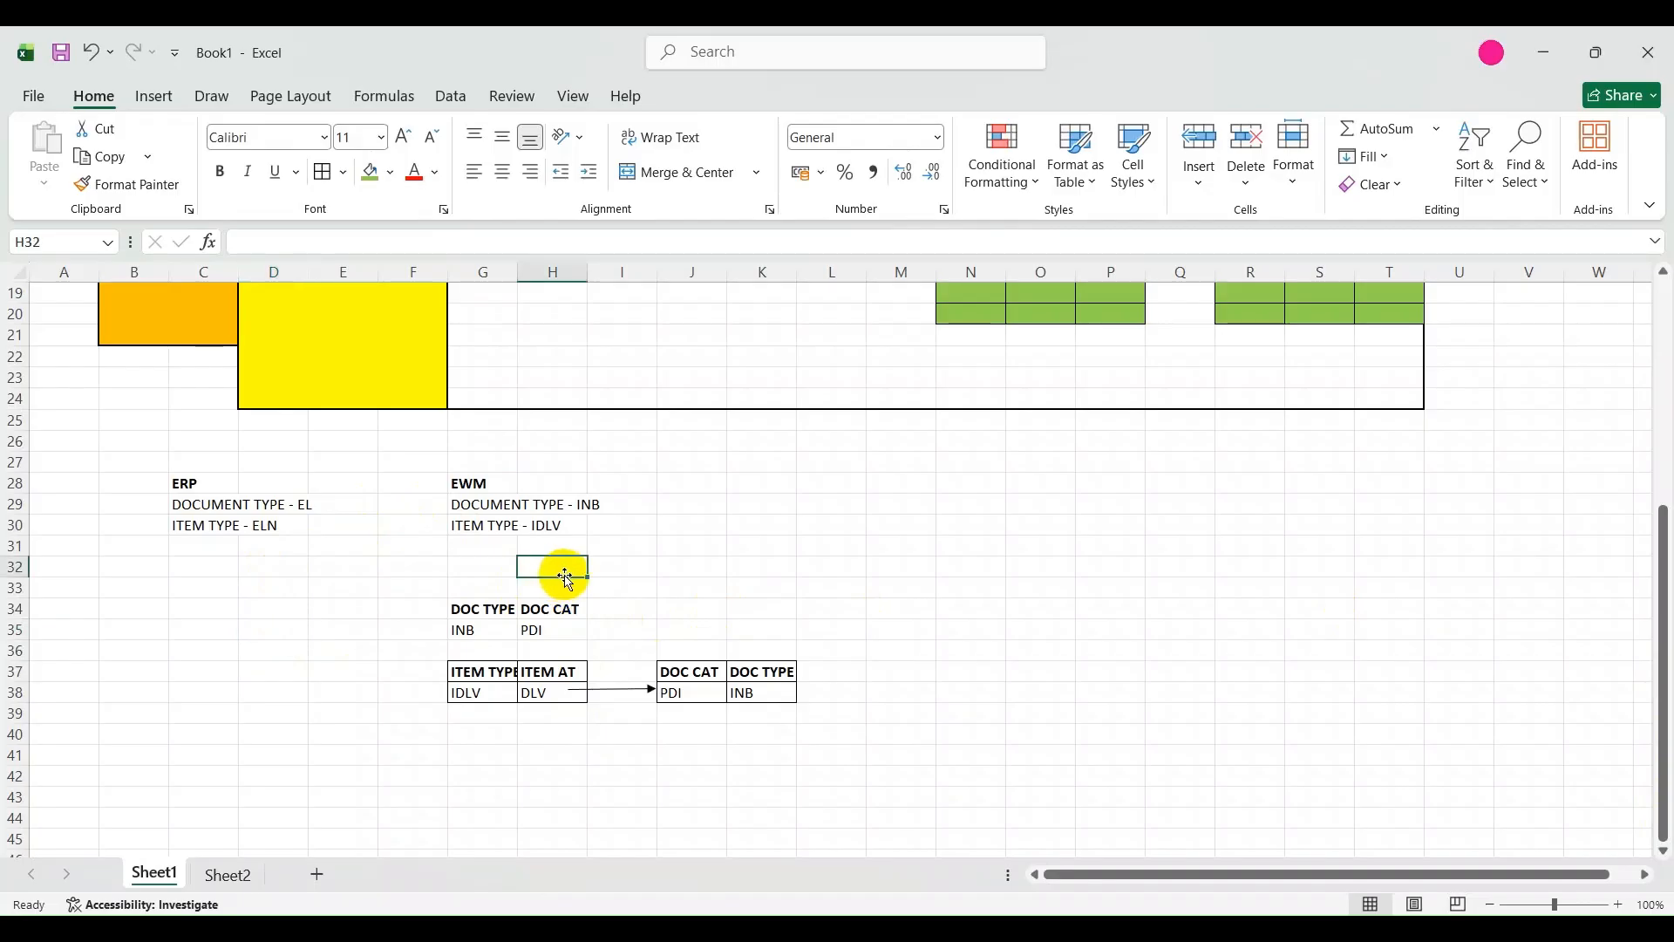
Draw a straight arrow about 3.11 cm long from ERP document type EL to EWM document type INB in row 29.
click(332, 503)
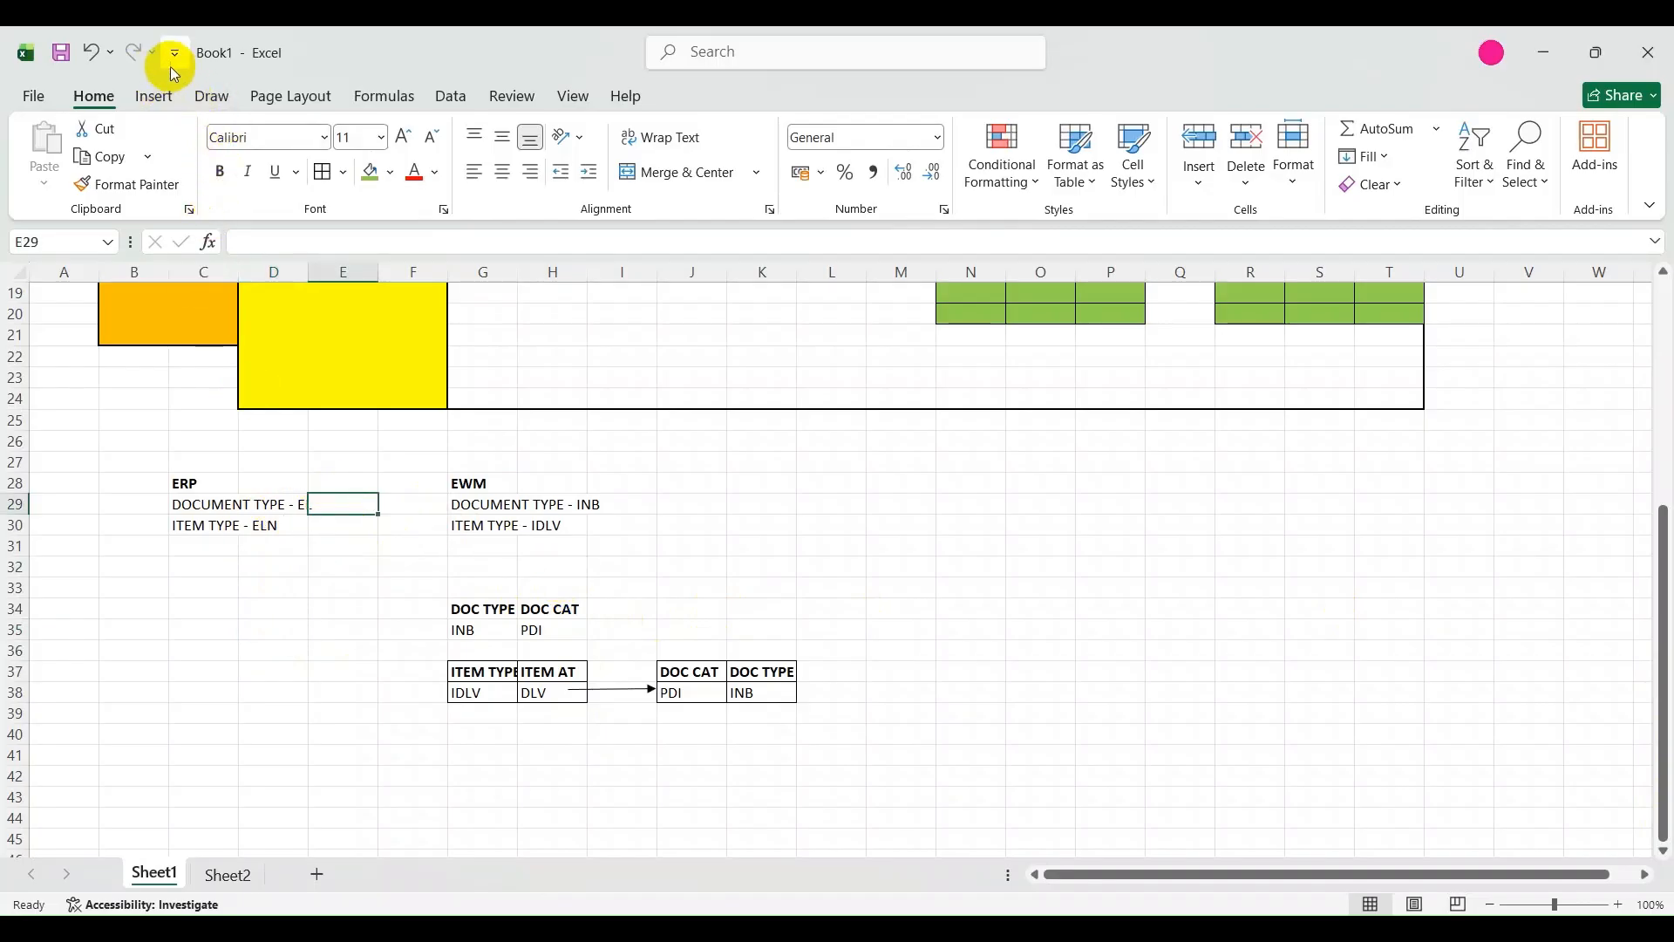
click(162, 97)
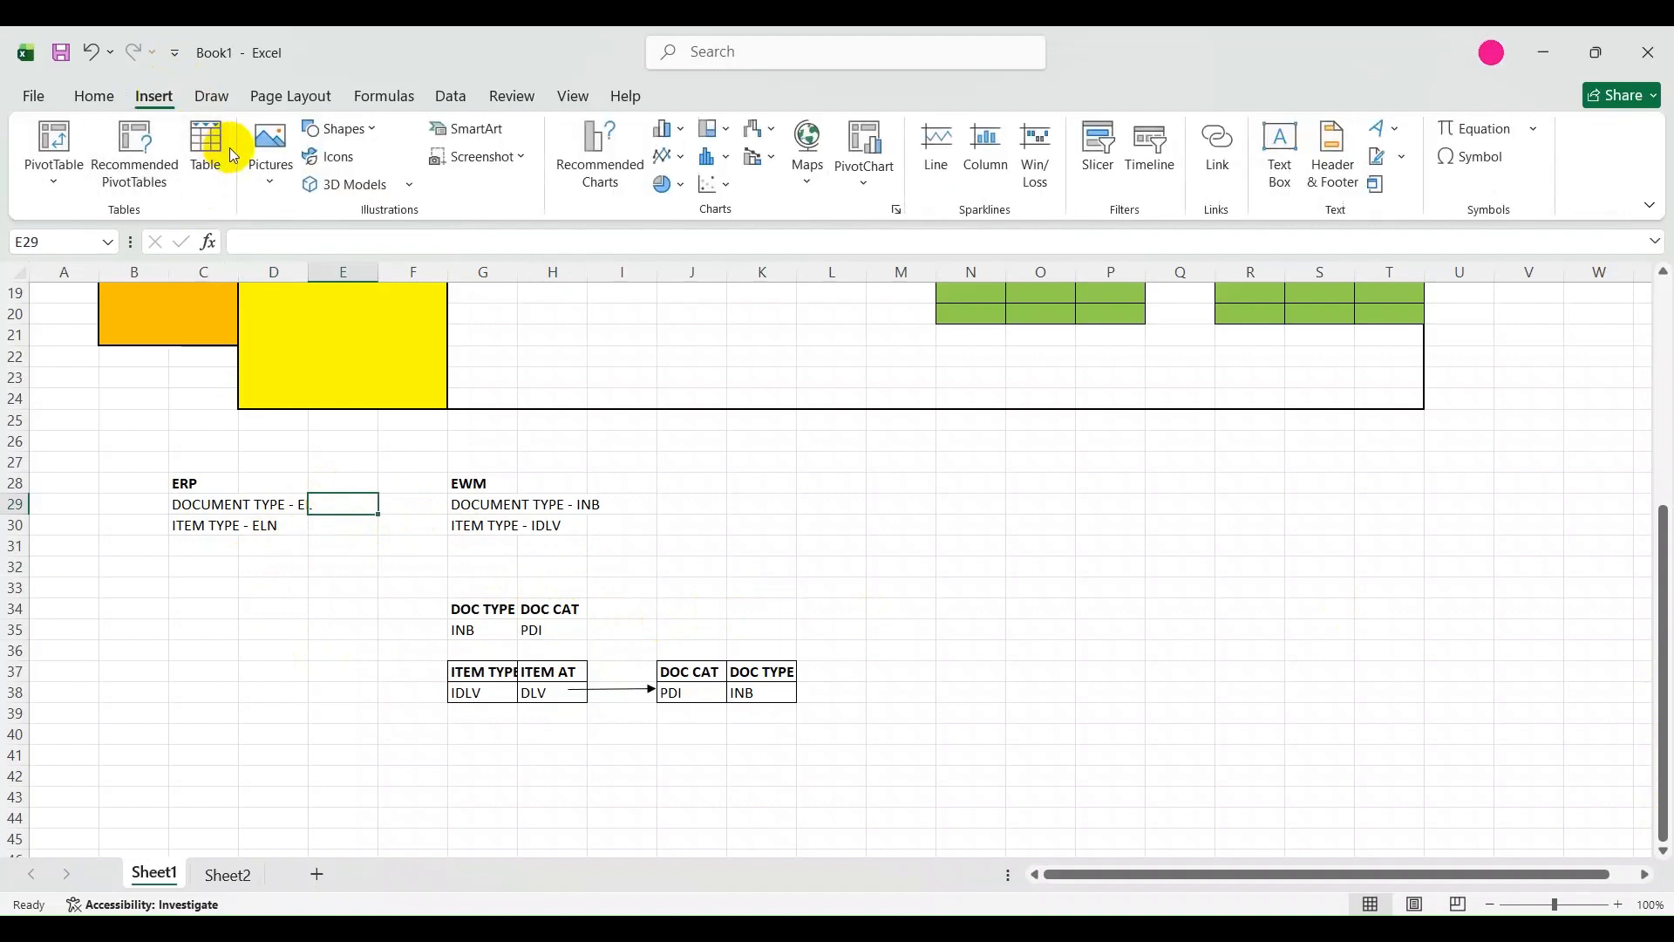
click(372, 133)
click(377, 184)
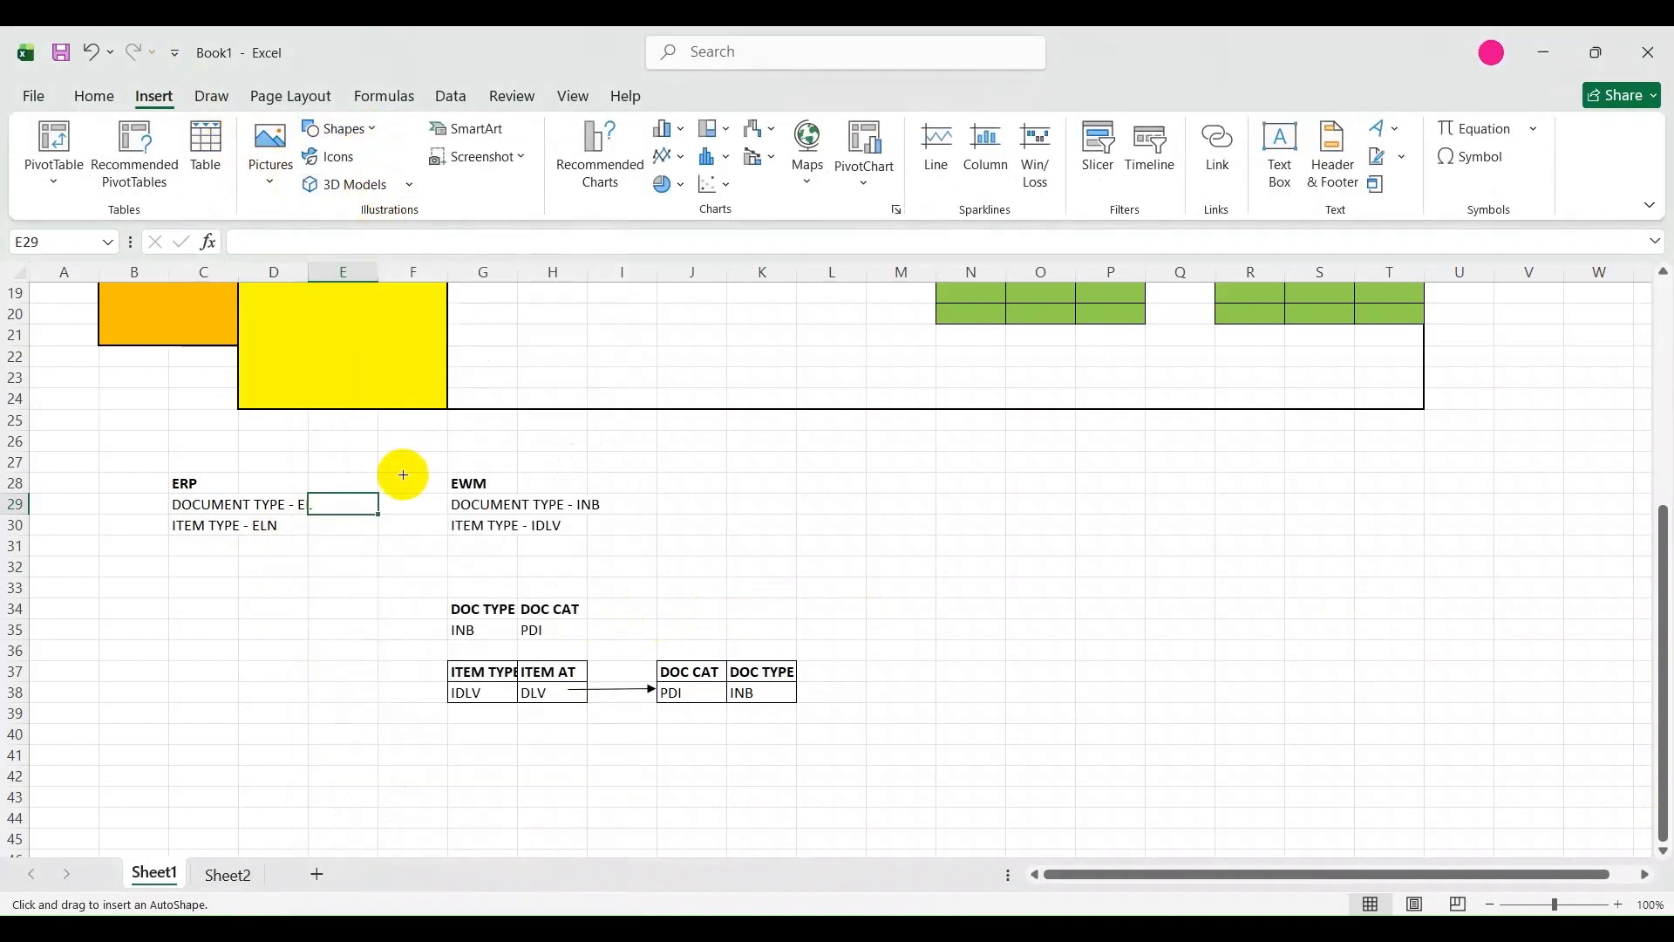
drag(319, 505, 433, 502)
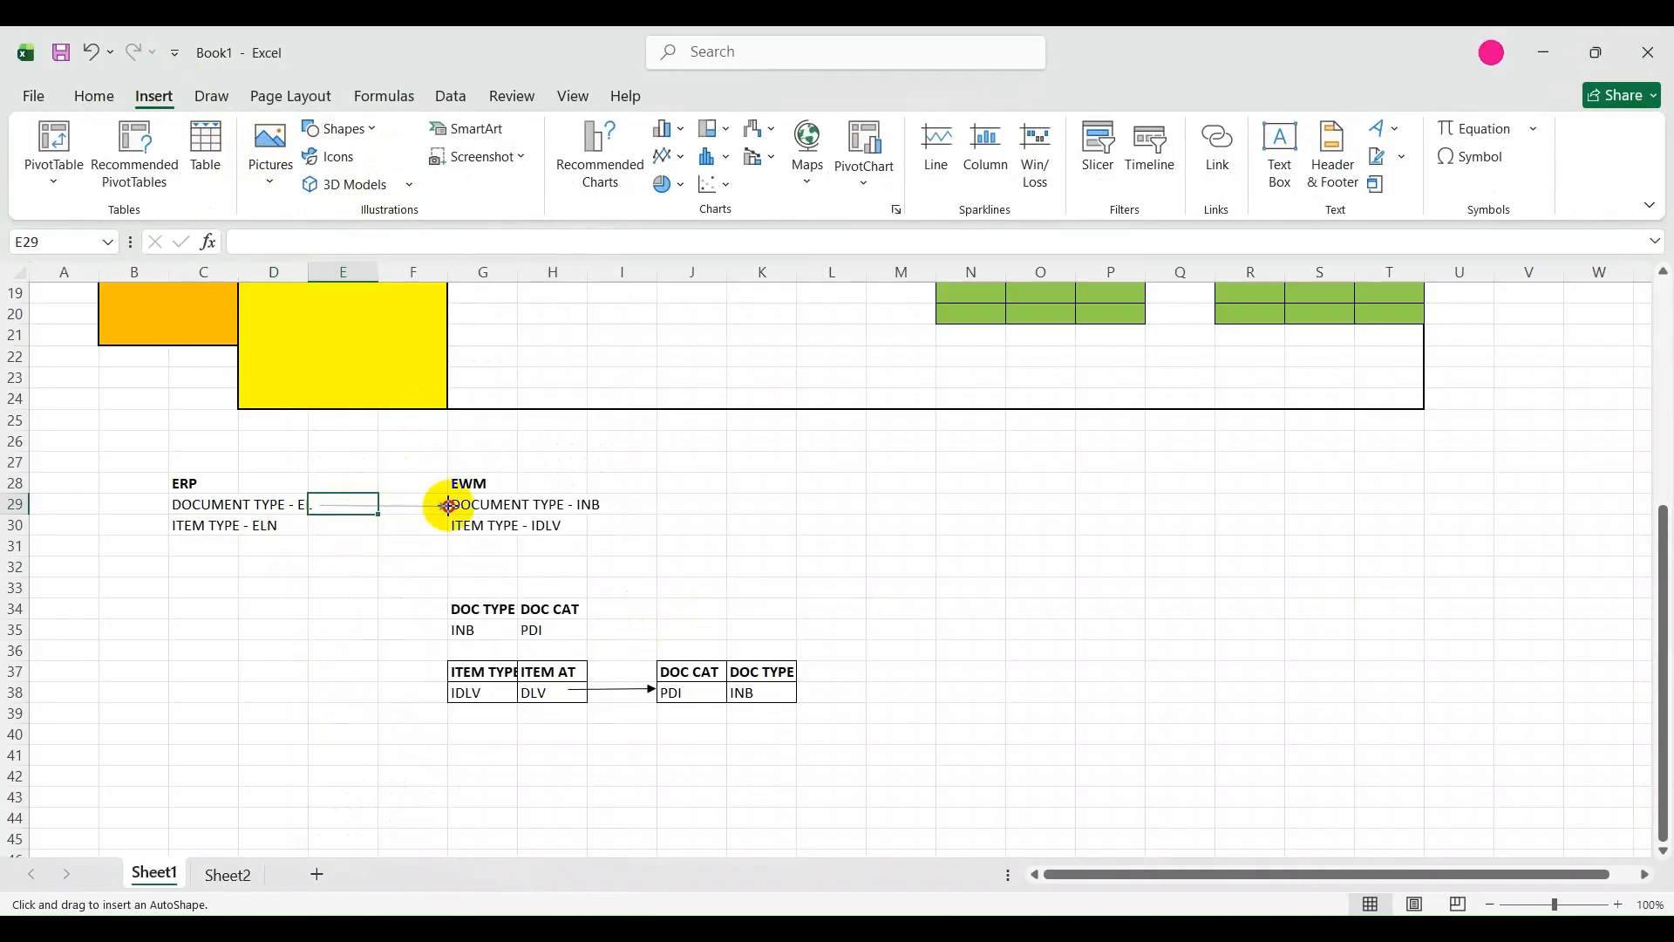
drag(447, 504, 448, 505)
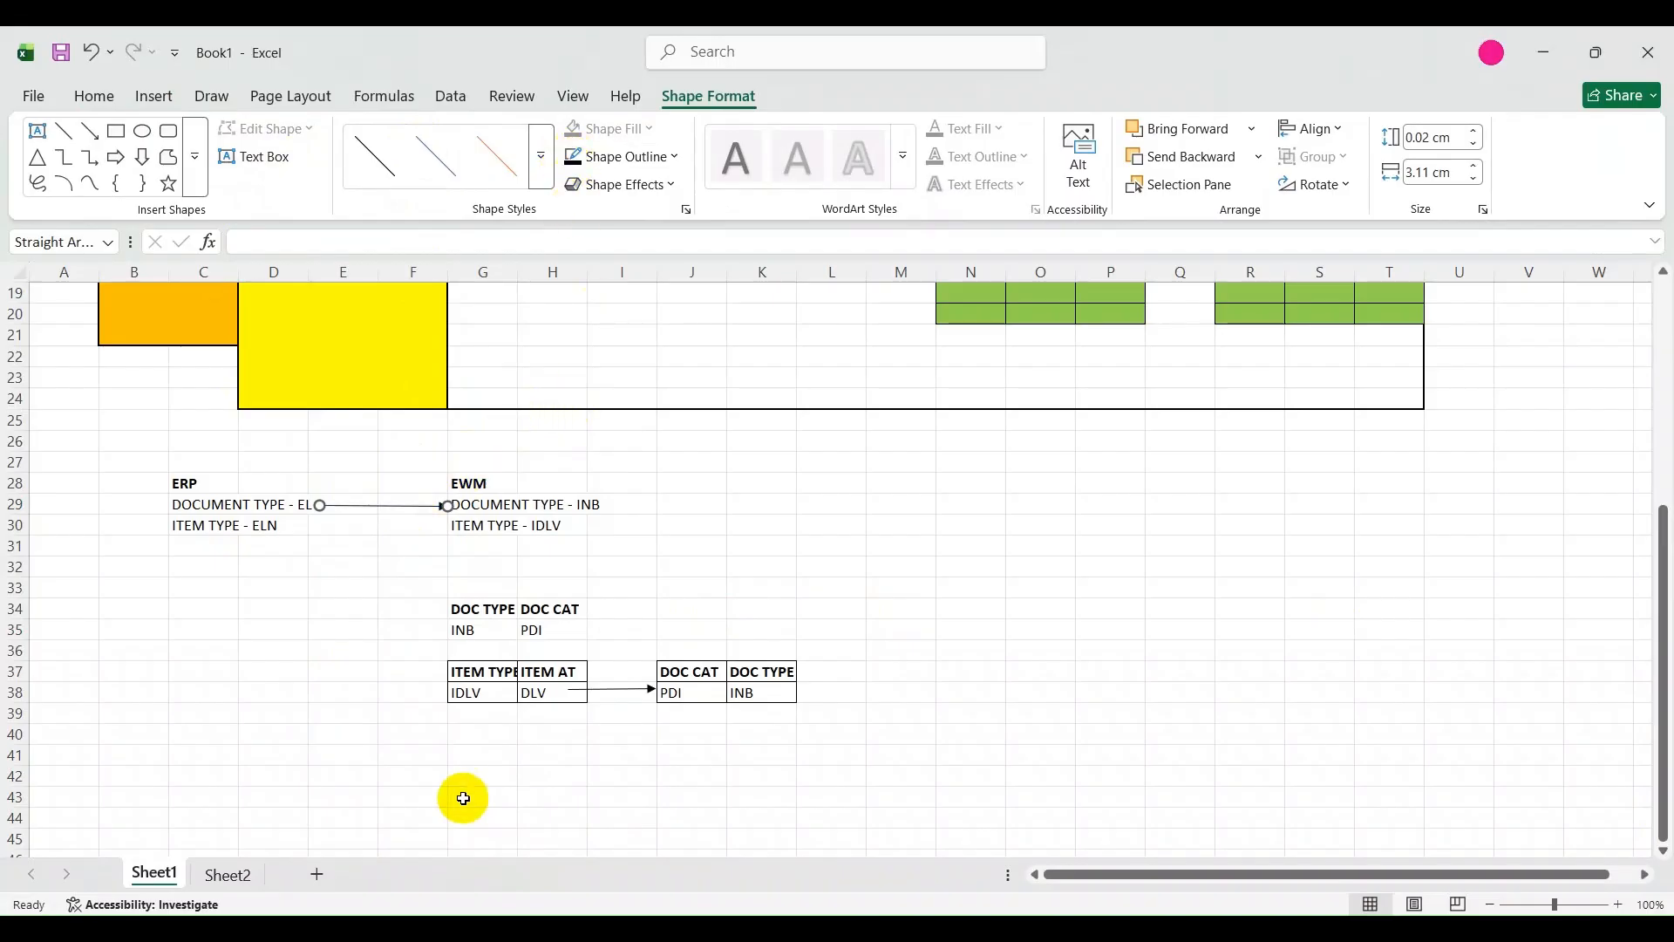
Add cell borders to the ERP document and item type block in C28:D30.
drag(179, 485, 250, 530)
click(322, 171)
click(460, 607)
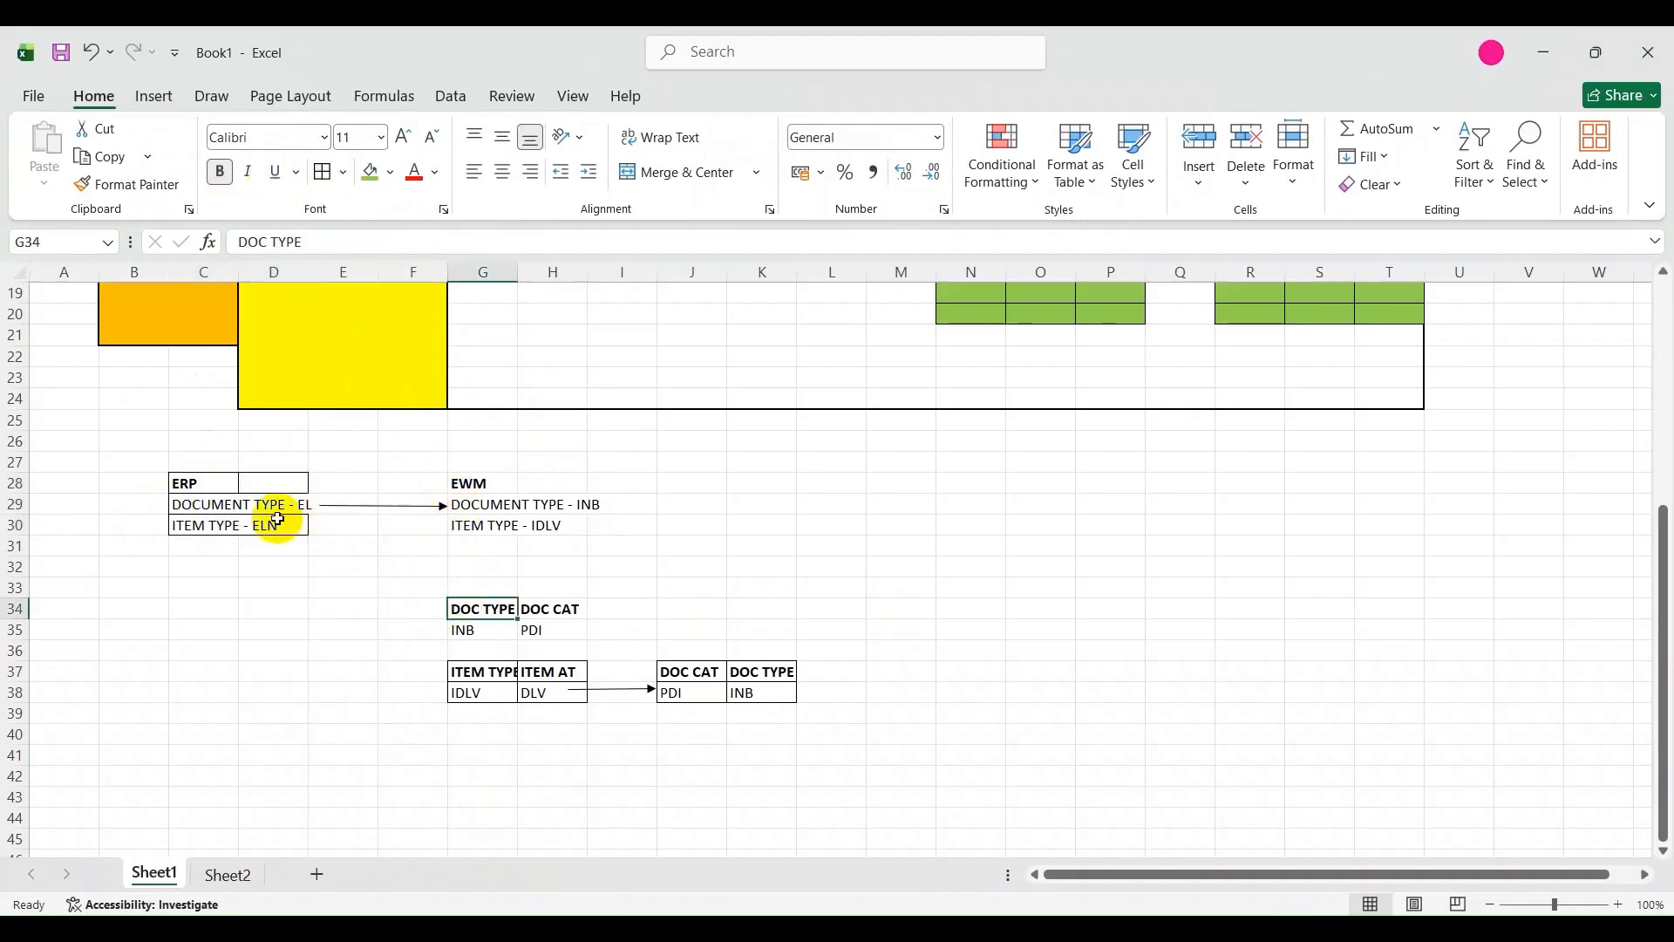
Add cell borders to the EWM document and item type block across G28:H30.
drag(467, 480, 493, 525)
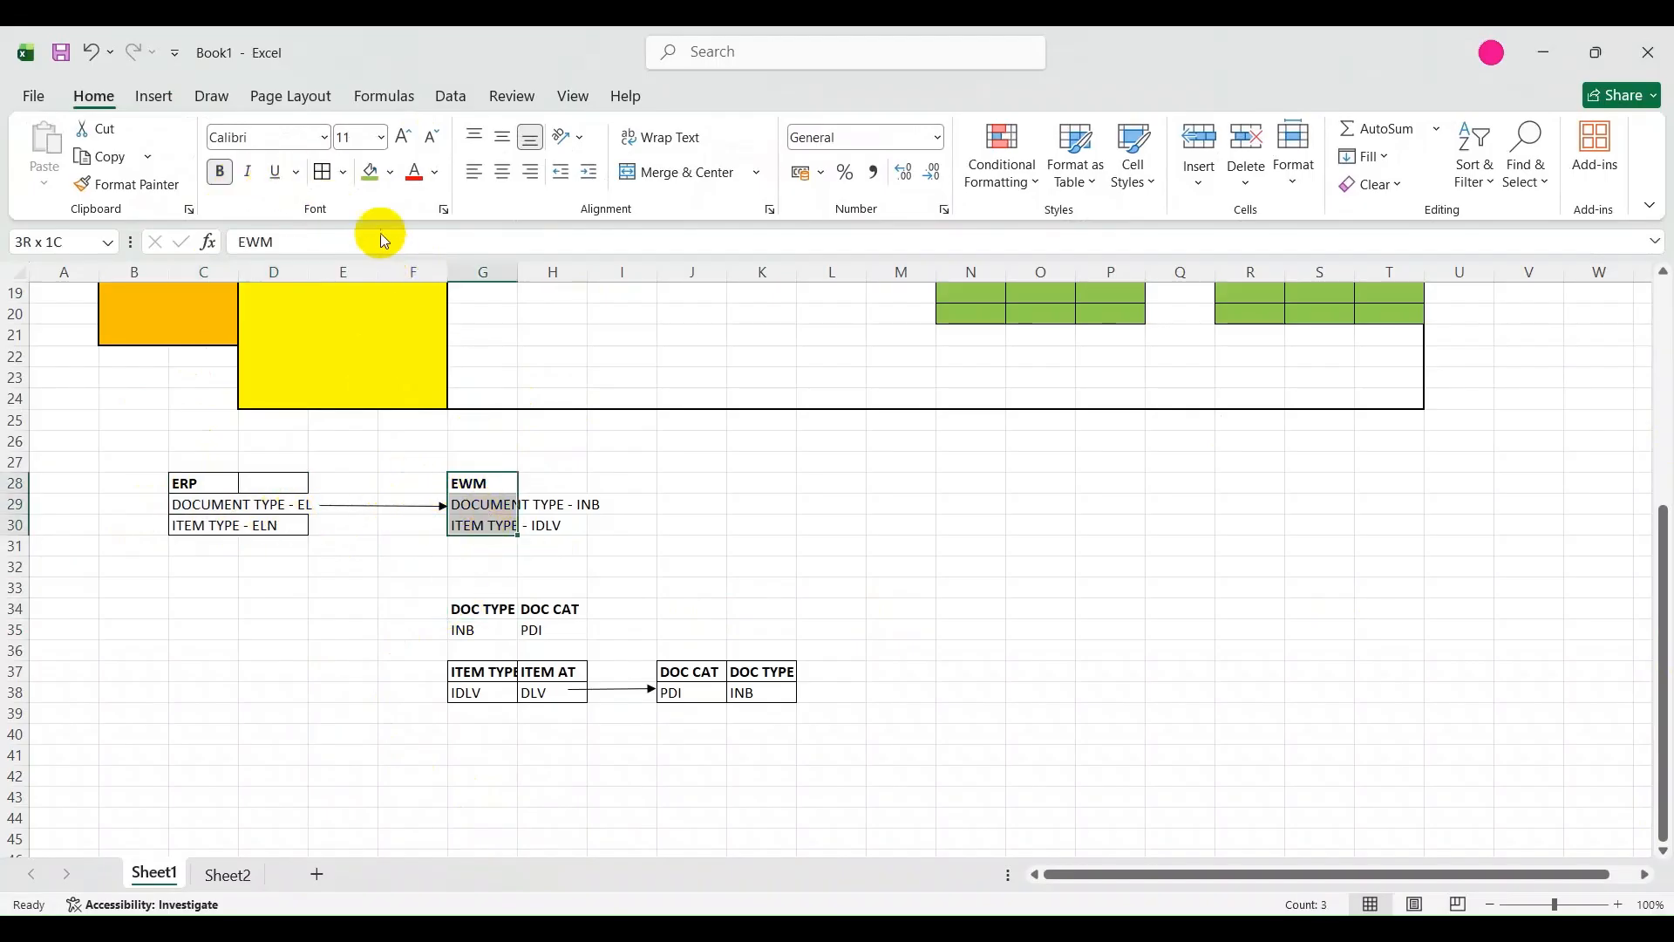
click(320, 171)
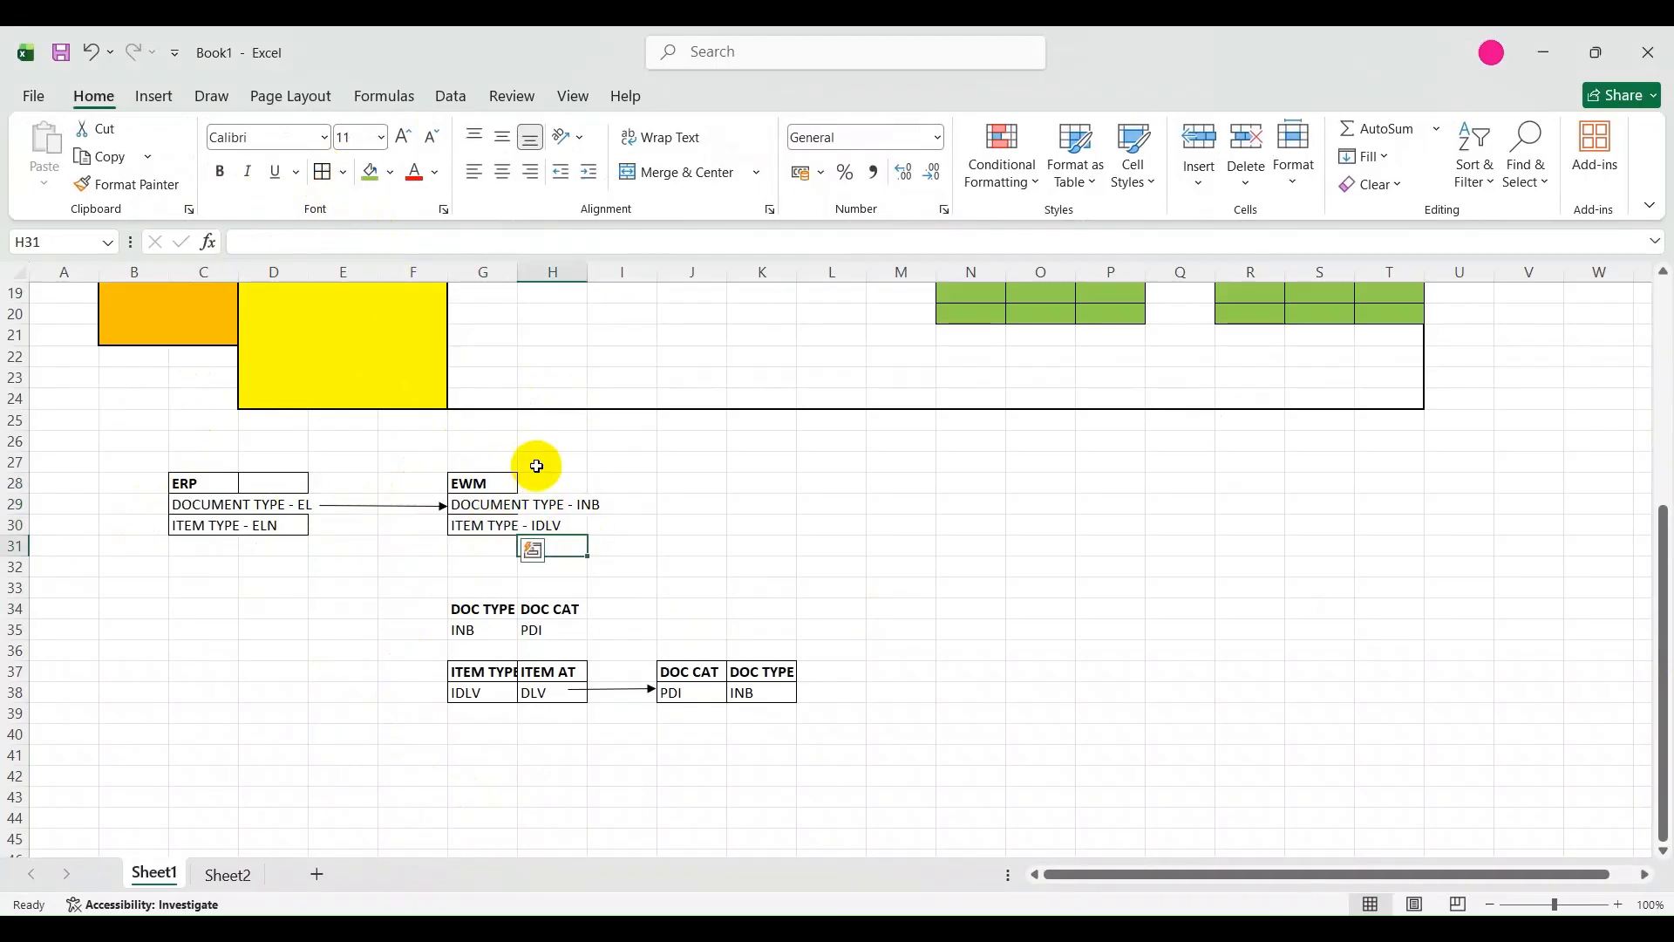
drag(549, 482, 581, 529)
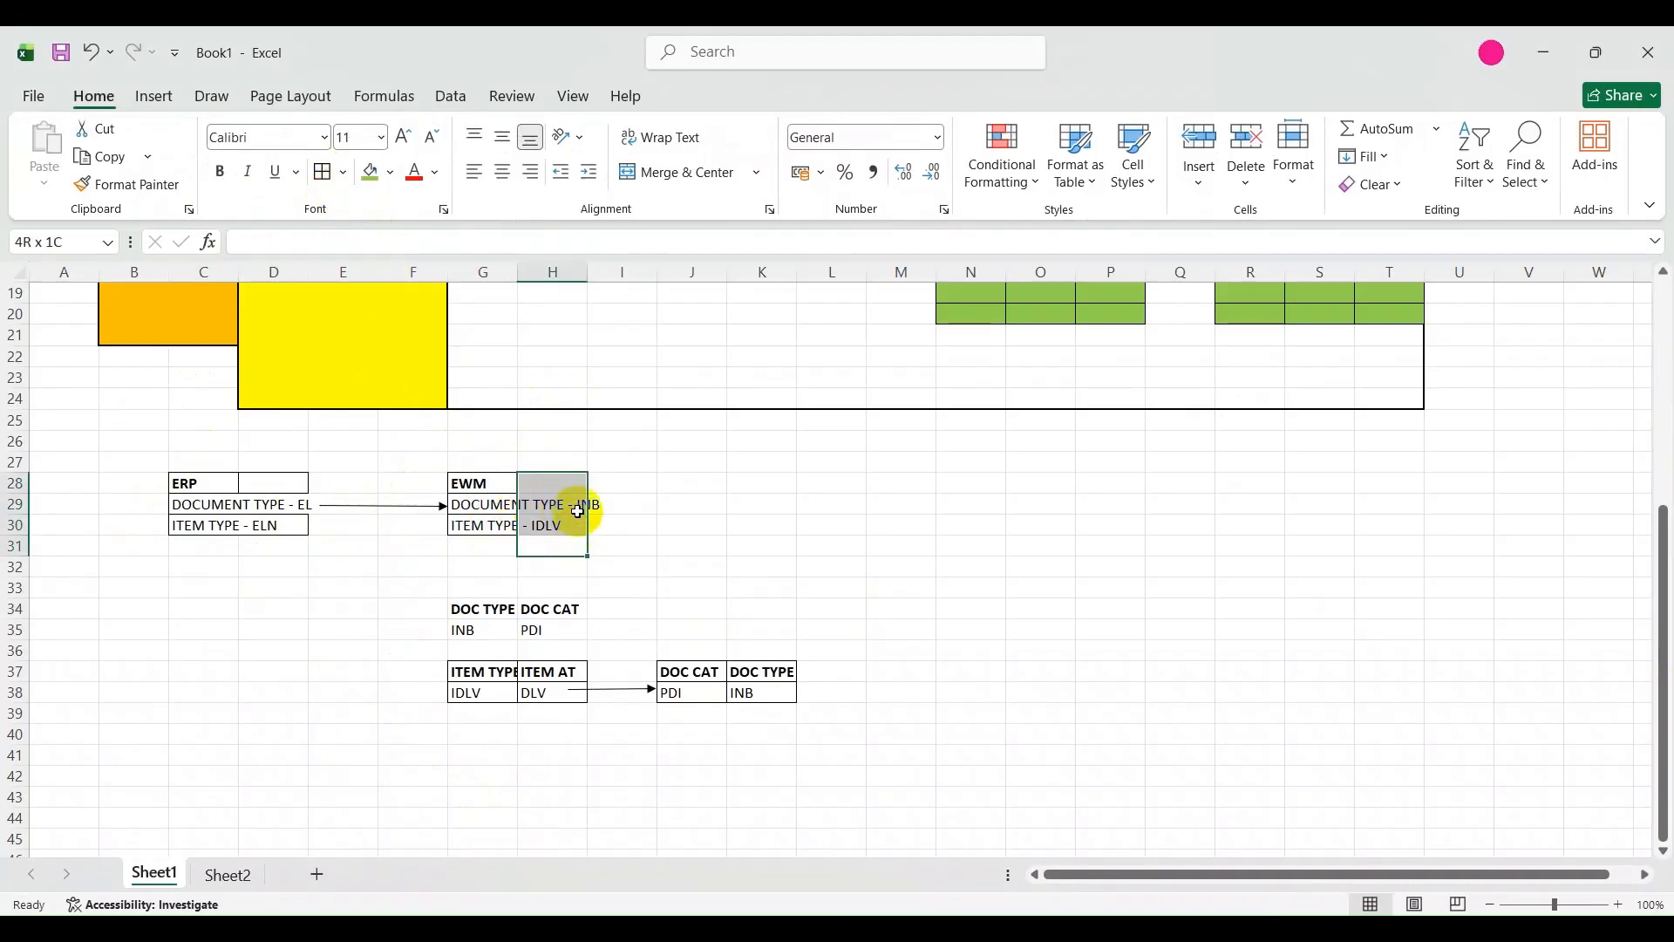
drag(467, 478, 545, 523)
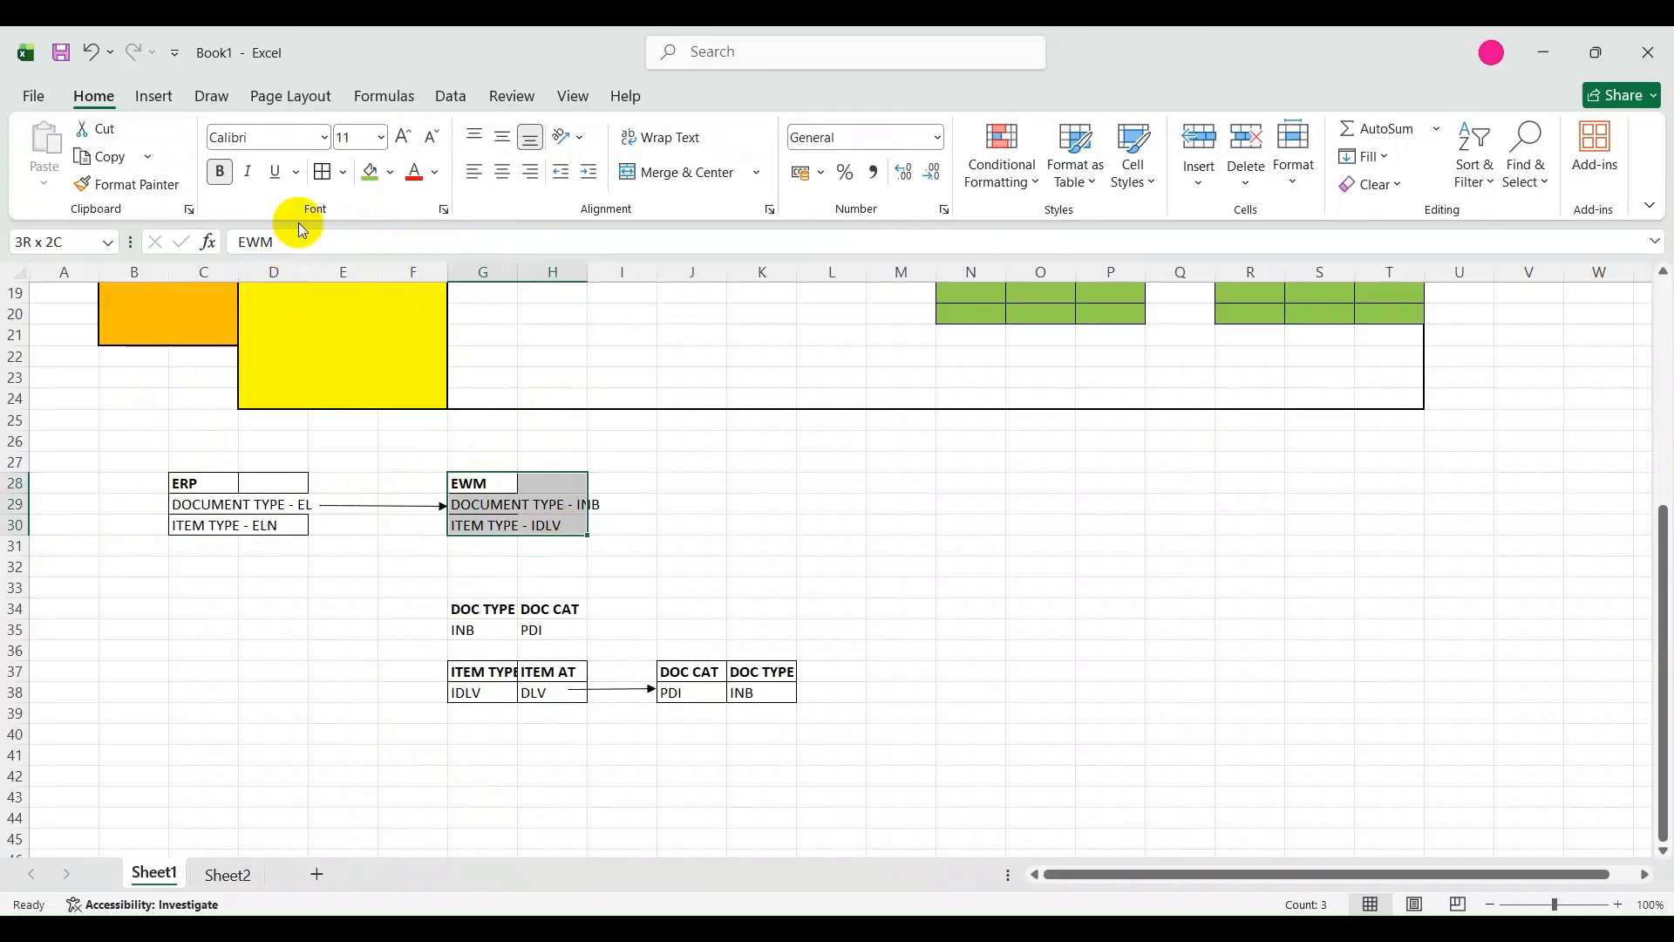
click(748, 479)
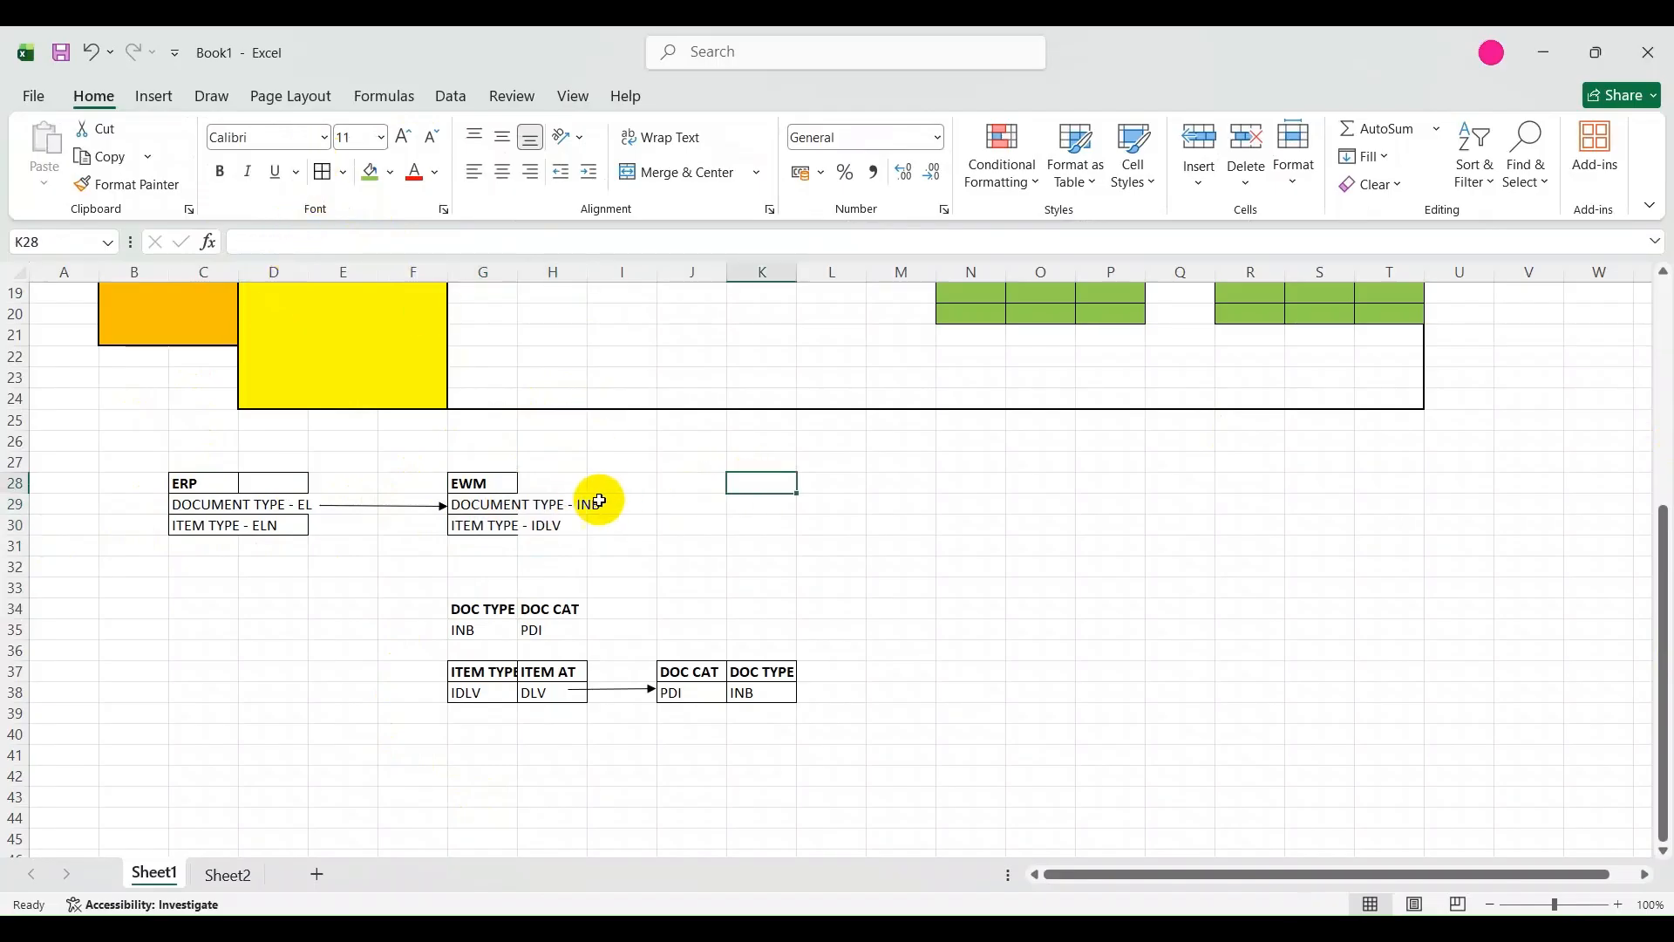
drag(560, 481, 560, 524)
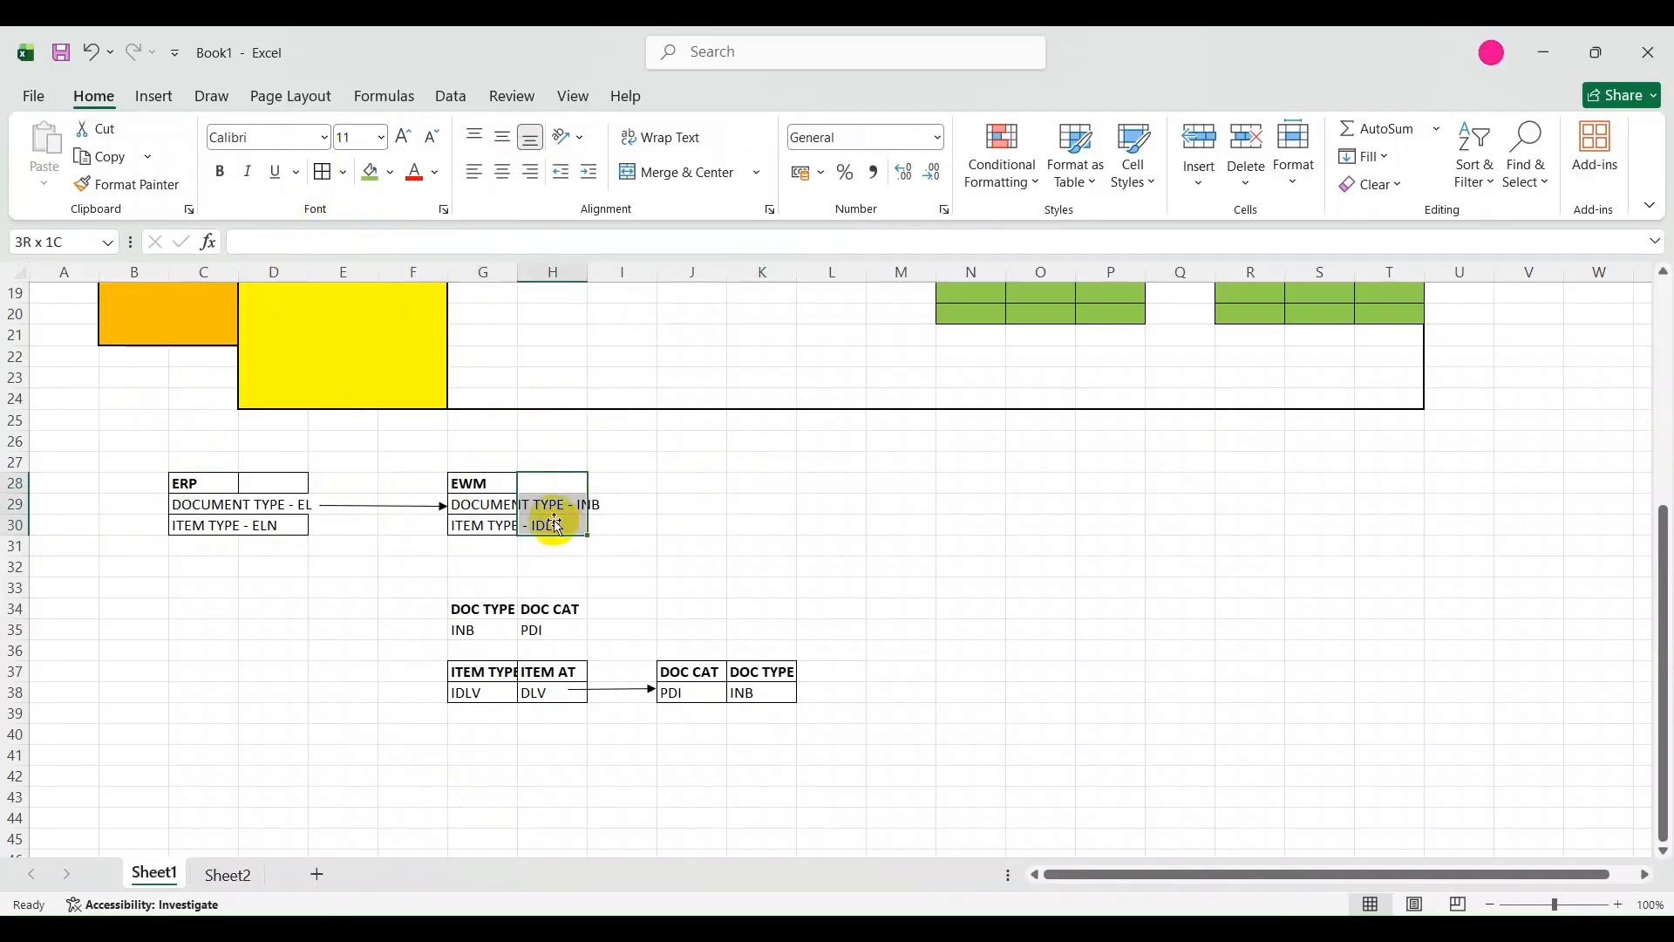
click(319, 180)
click(673, 583)
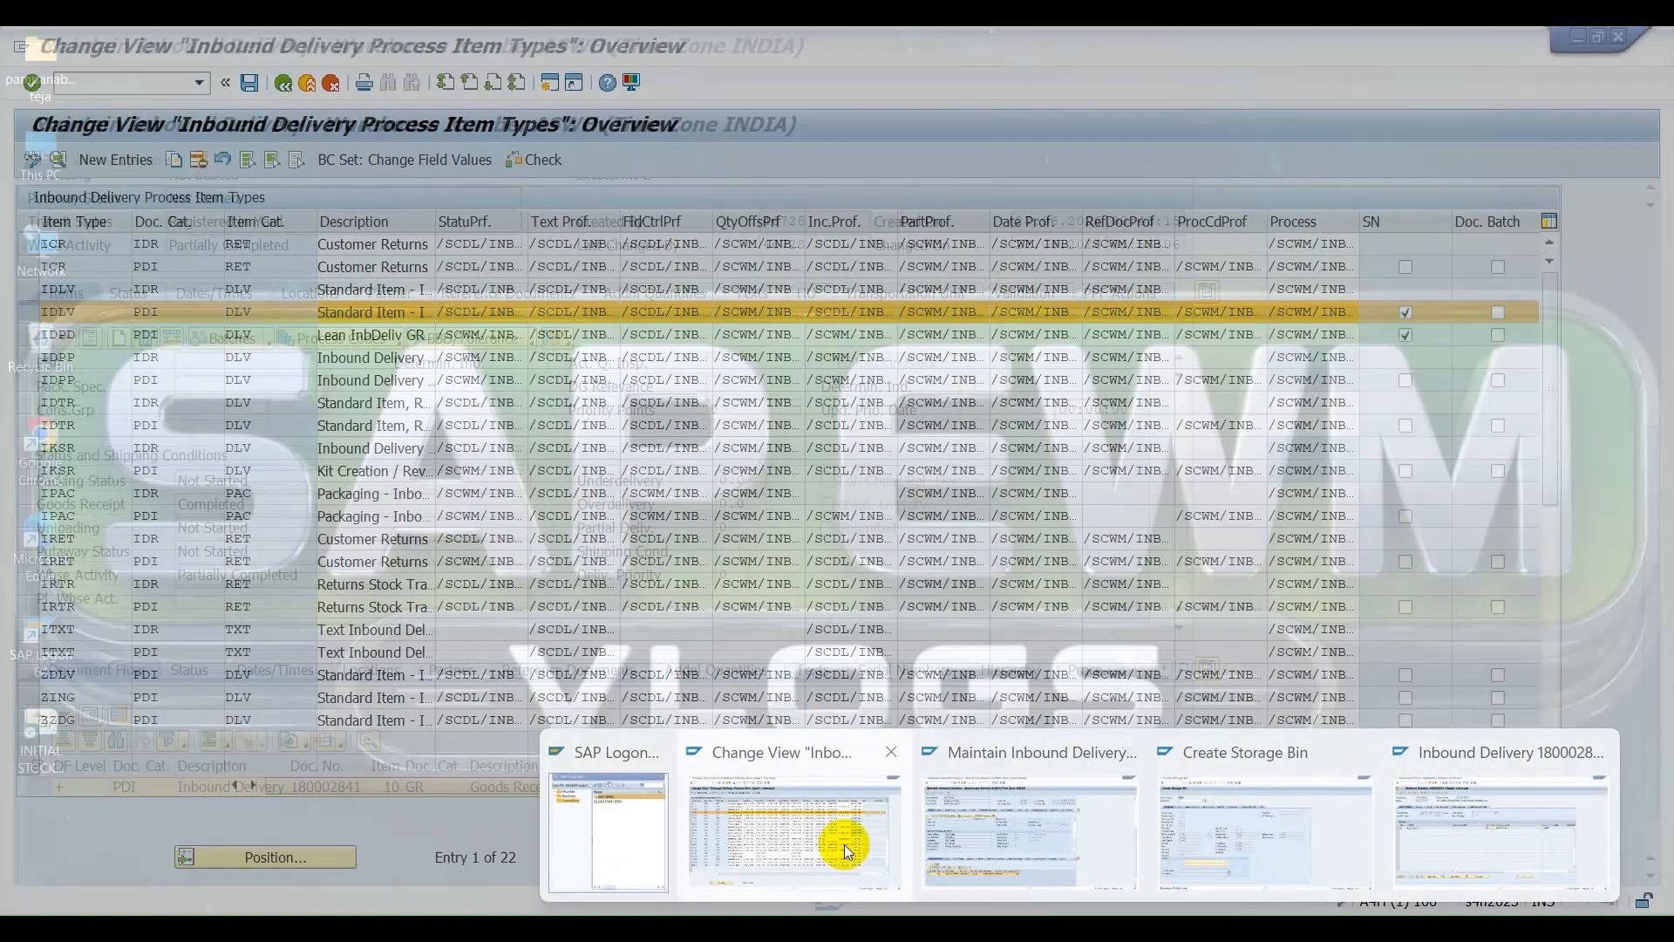
Switch to SAP, leave the inbound delivery item types and open the document type definitions for the inbound delivery process.
click(844, 844)
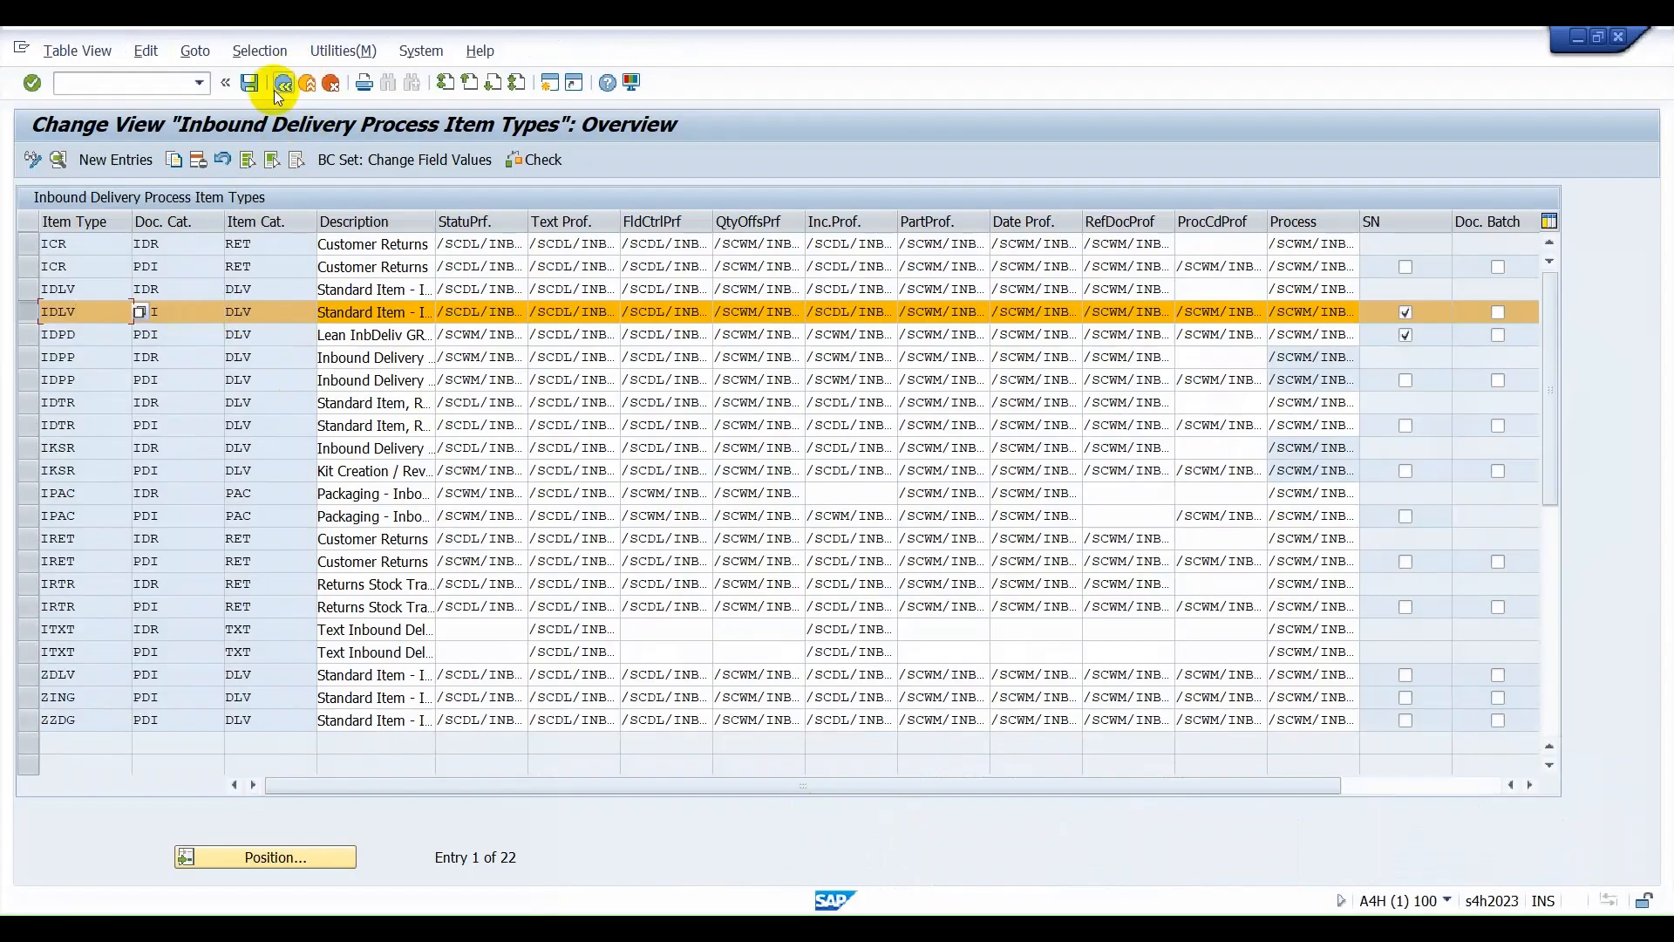
click(283, 83)
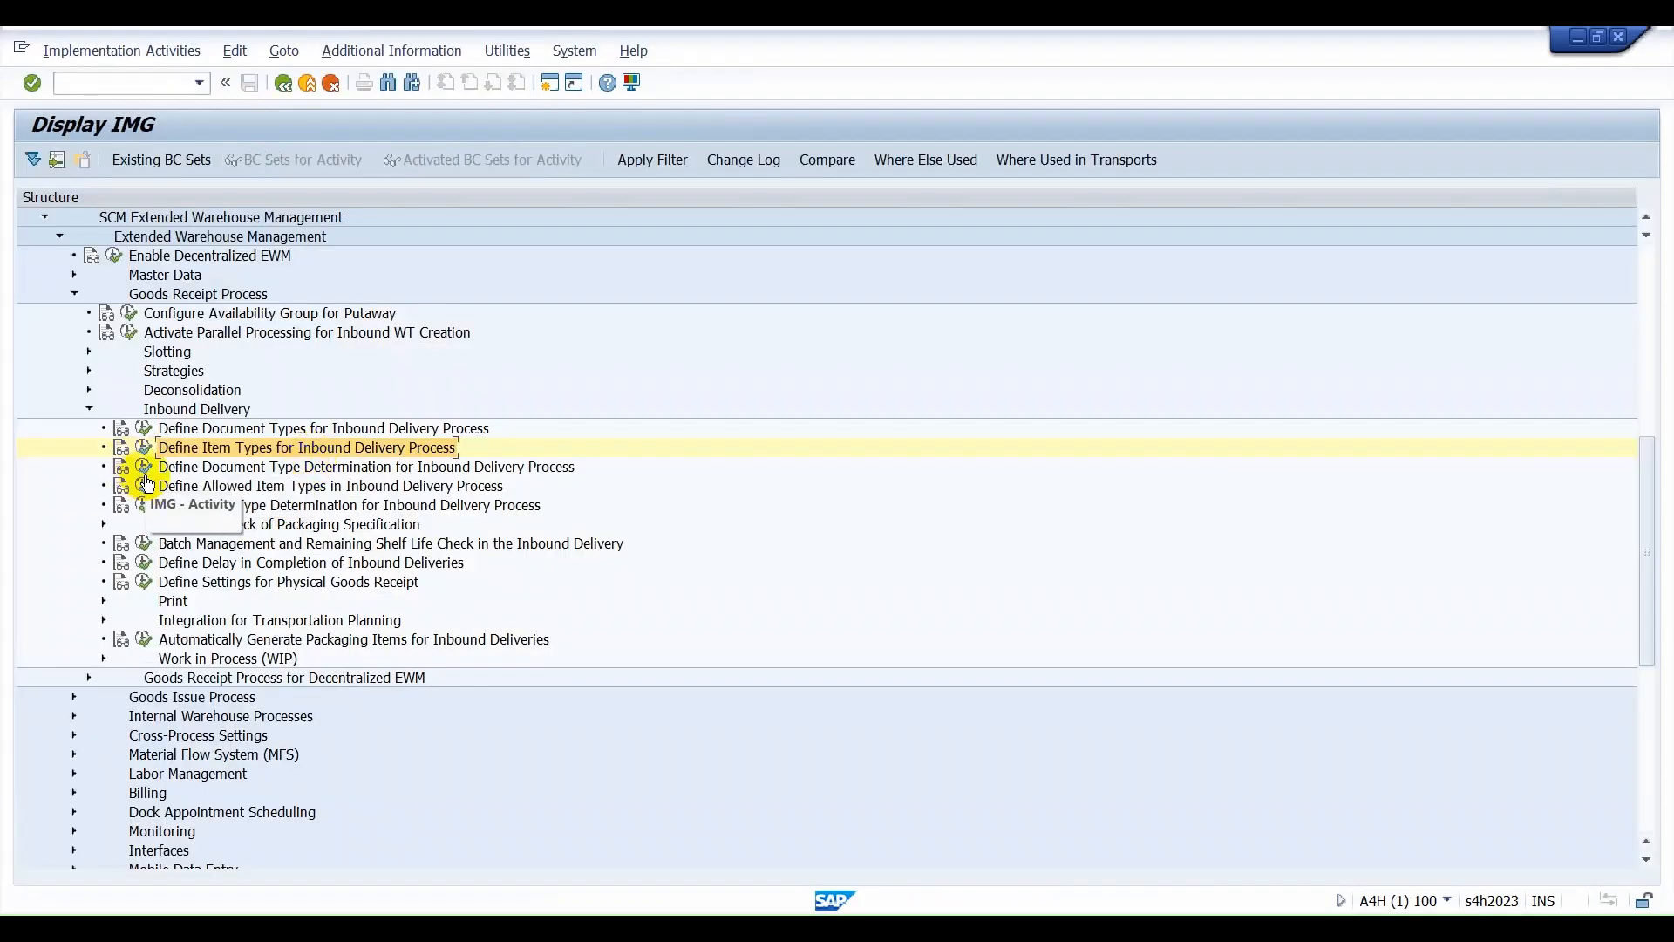
click(143, 428)
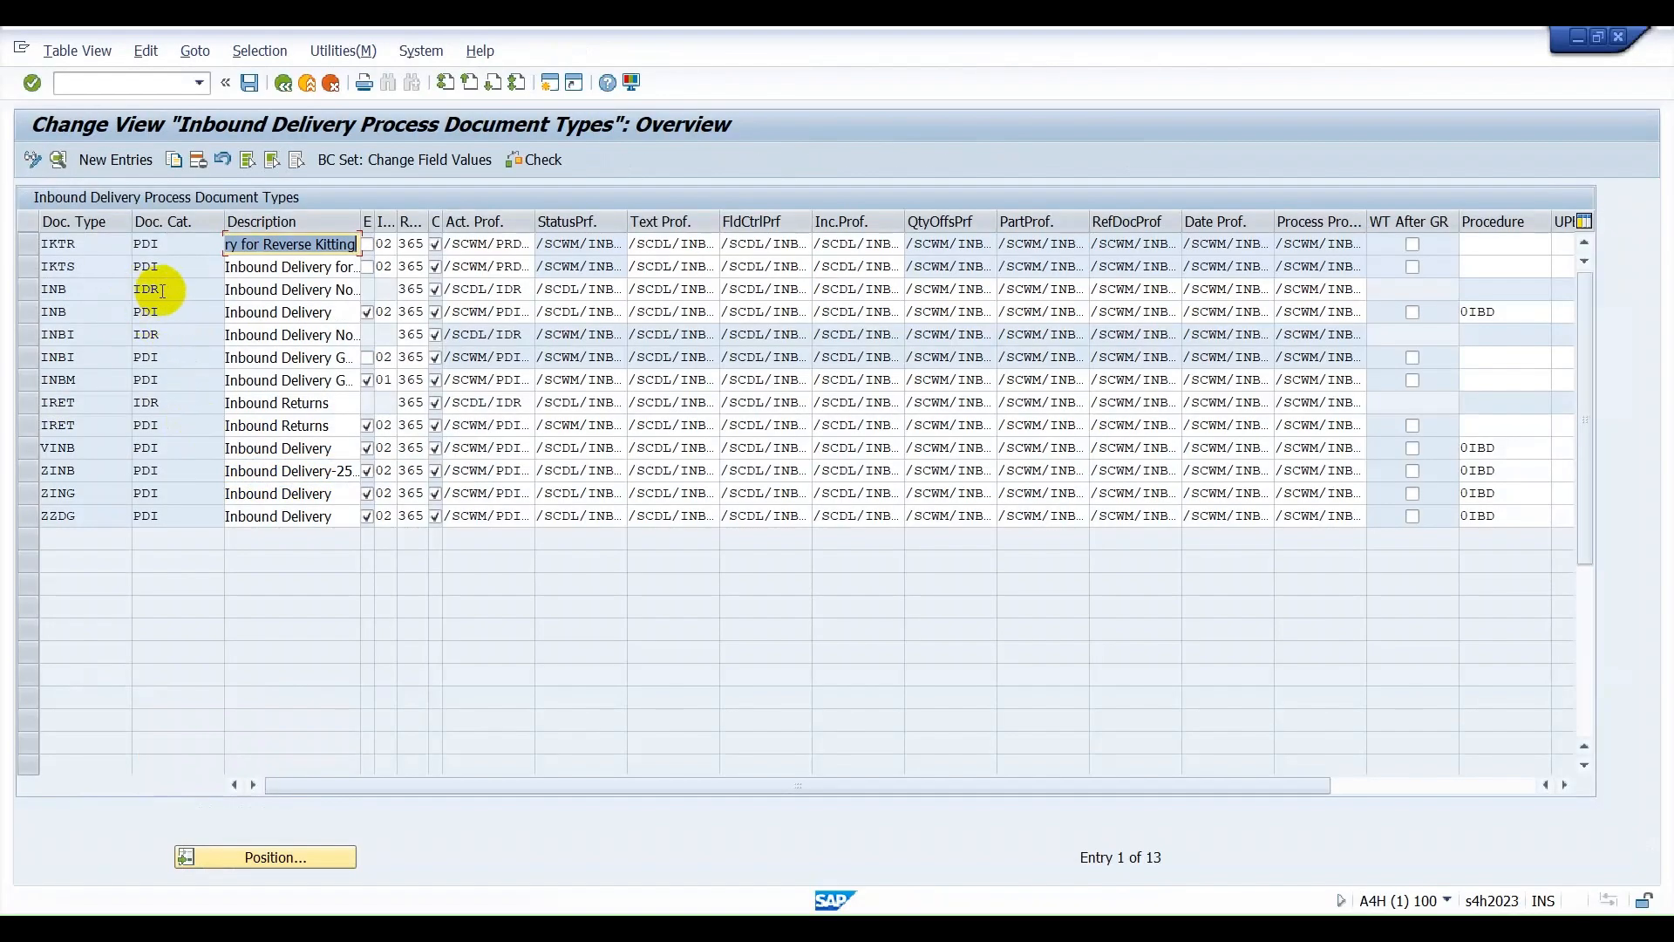
Switch to Excel and review the EWM document type entry in row 29 and the document category and type cells J38:K38.
click(1109, 929)
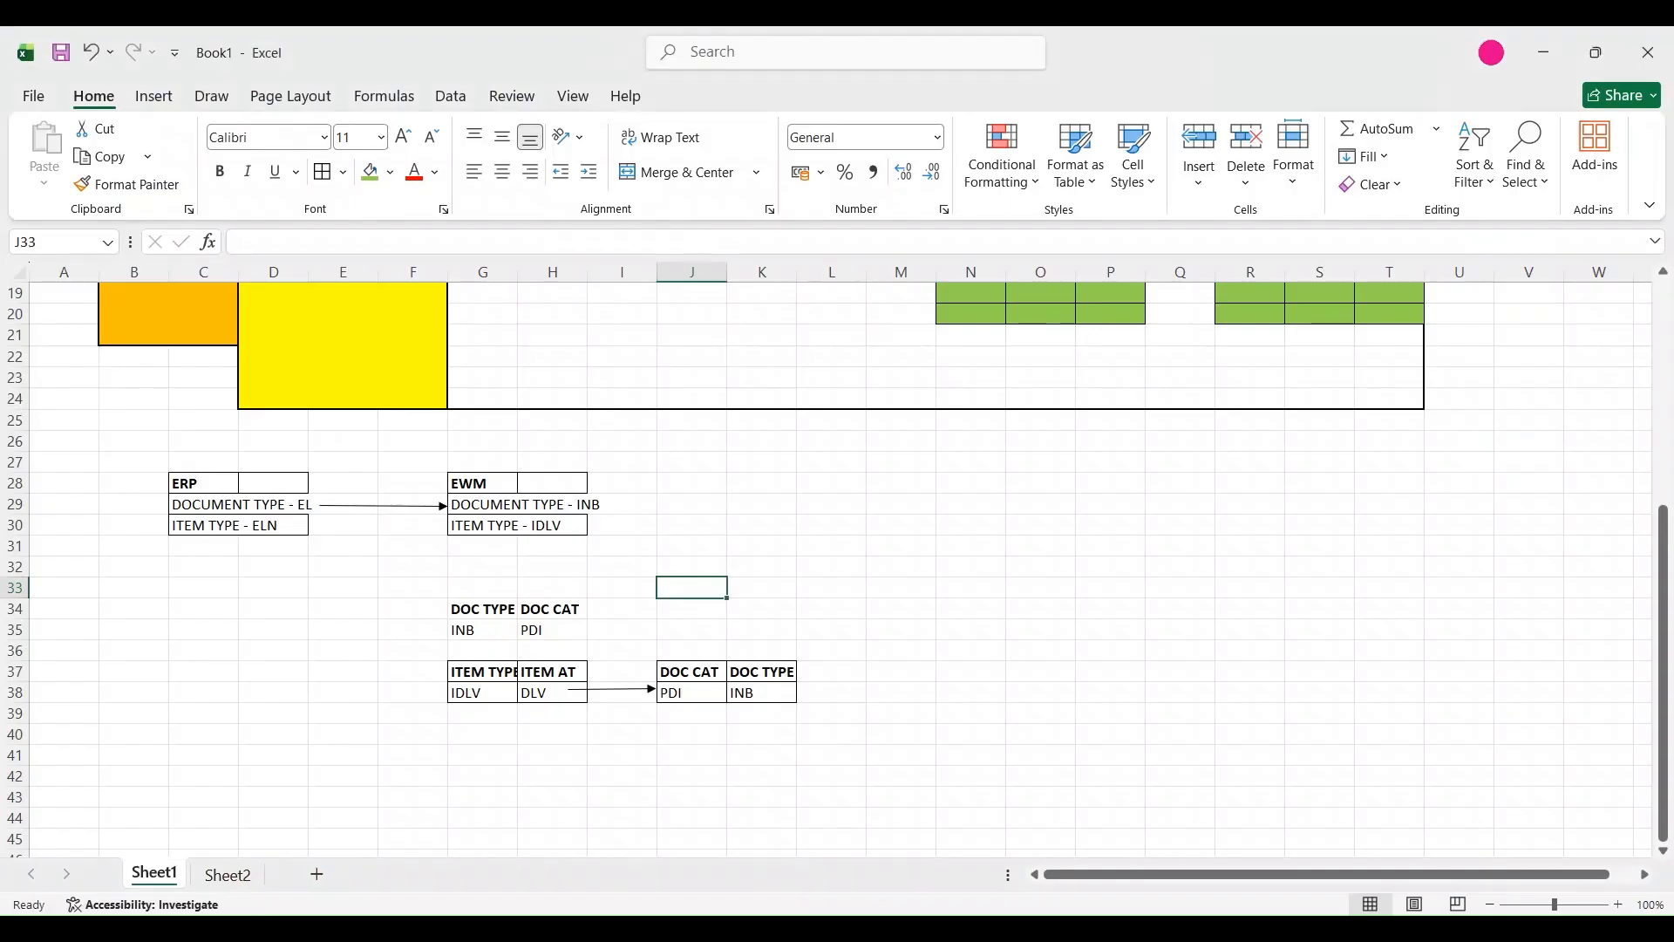
click(582, 502)
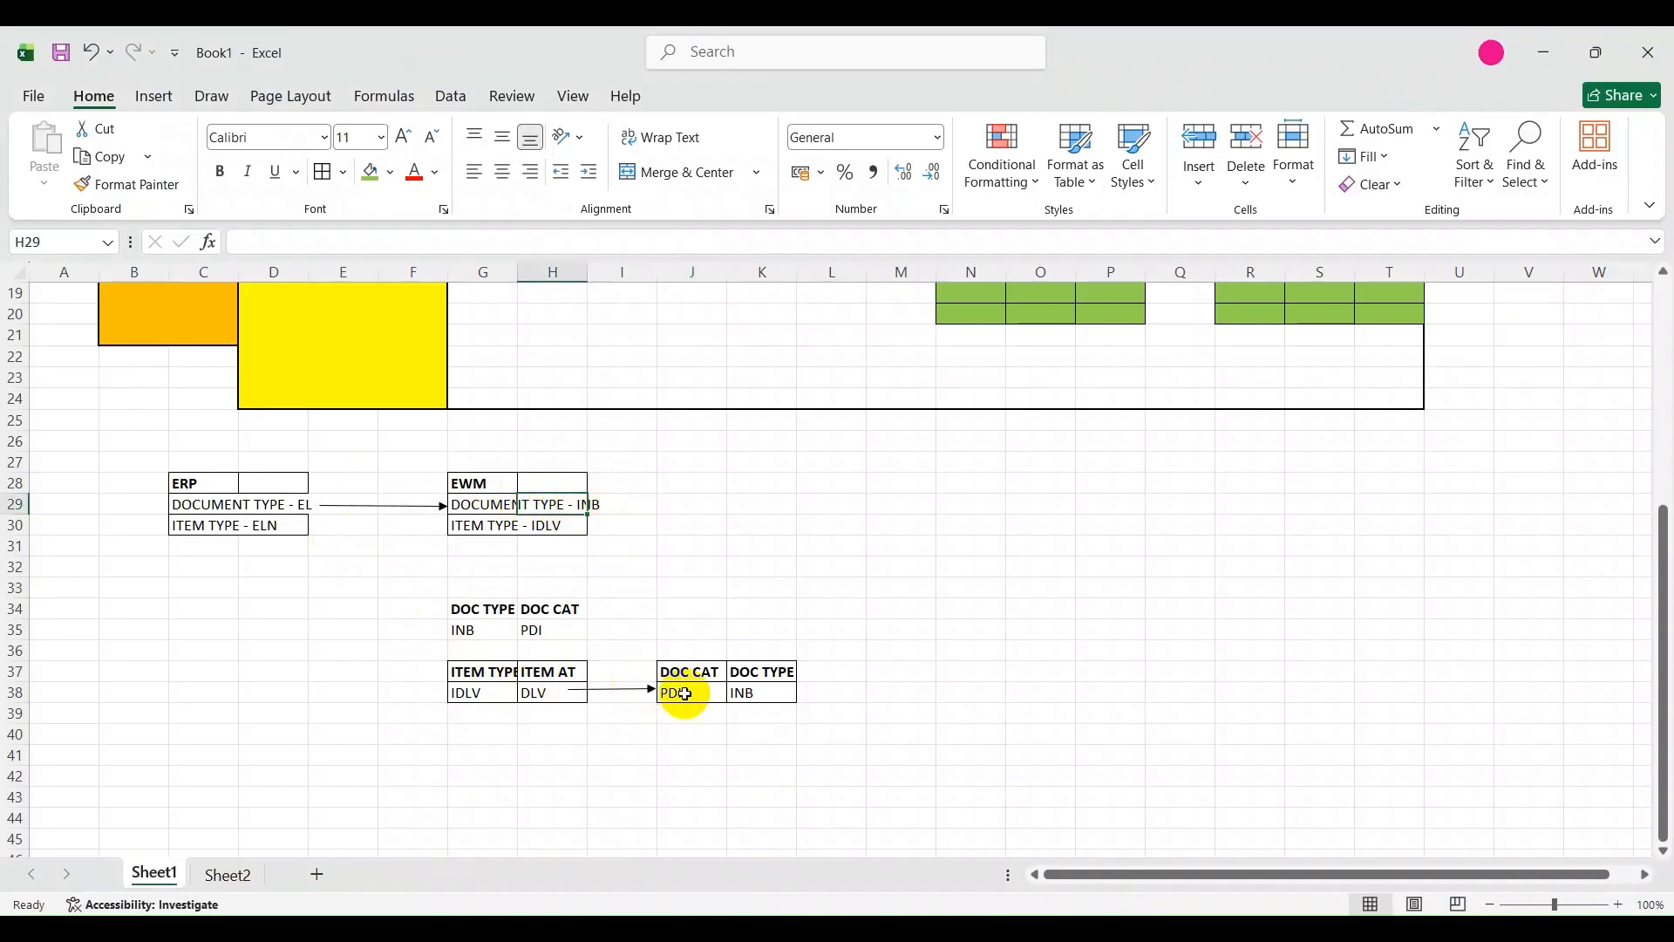
click(751, 692)
click(670, 695)
click(745, 694)
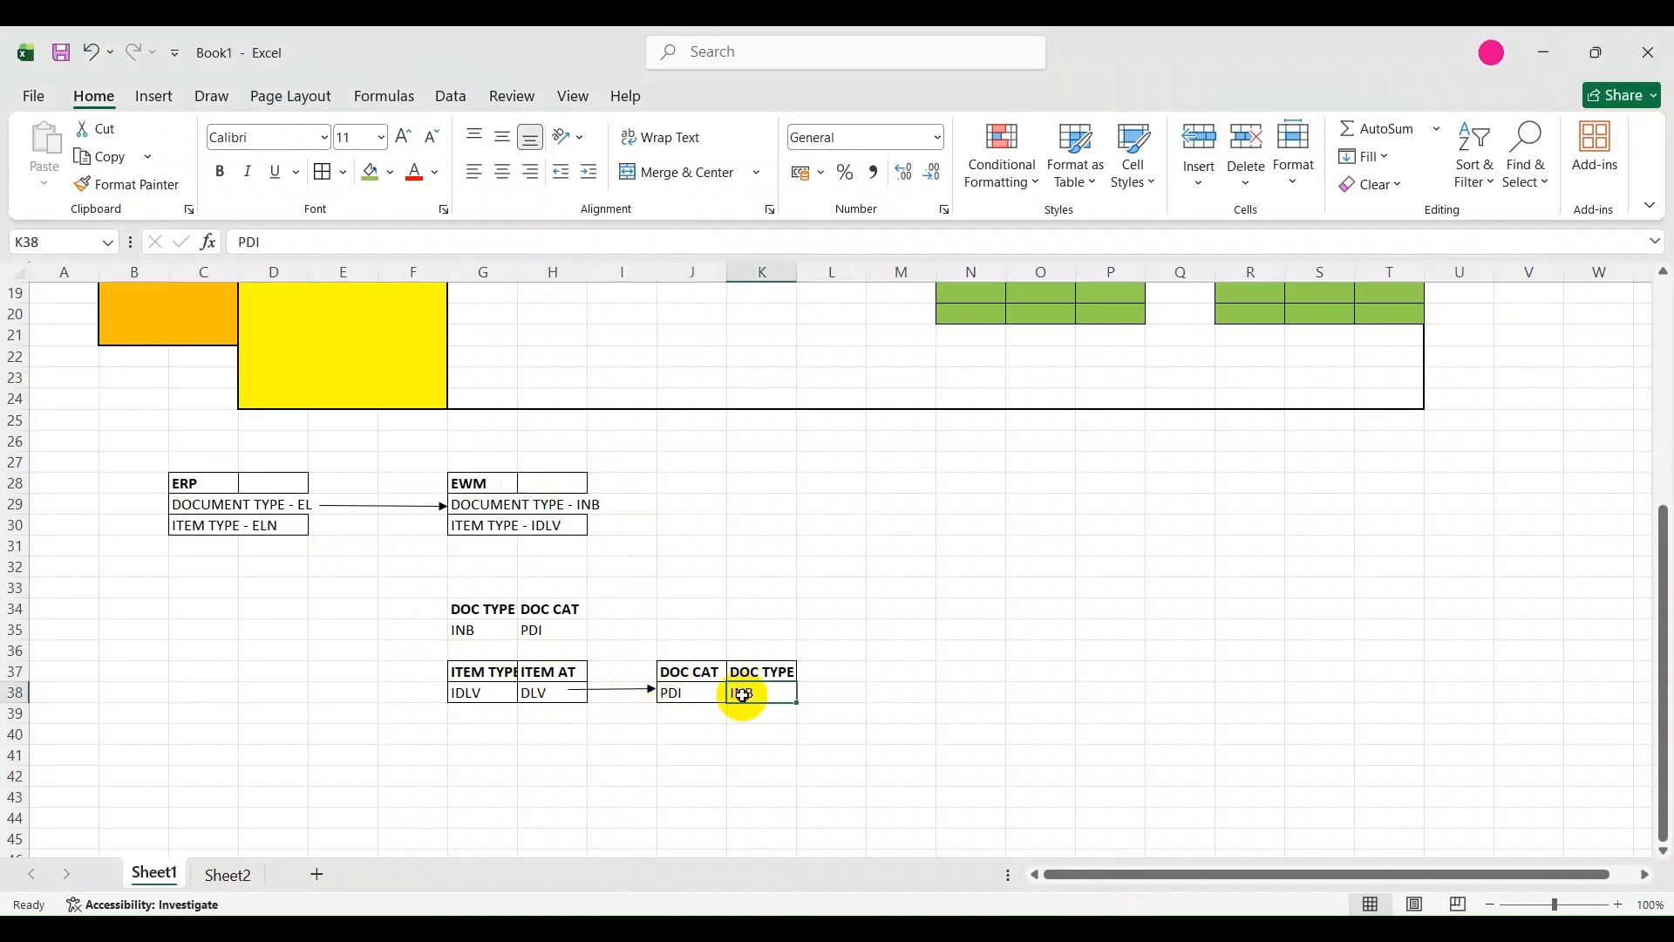
Switch to SAP and examine the document category of standard item type IDLV in the inbound delivery item type definitions.
mouse_move(1065, 894)
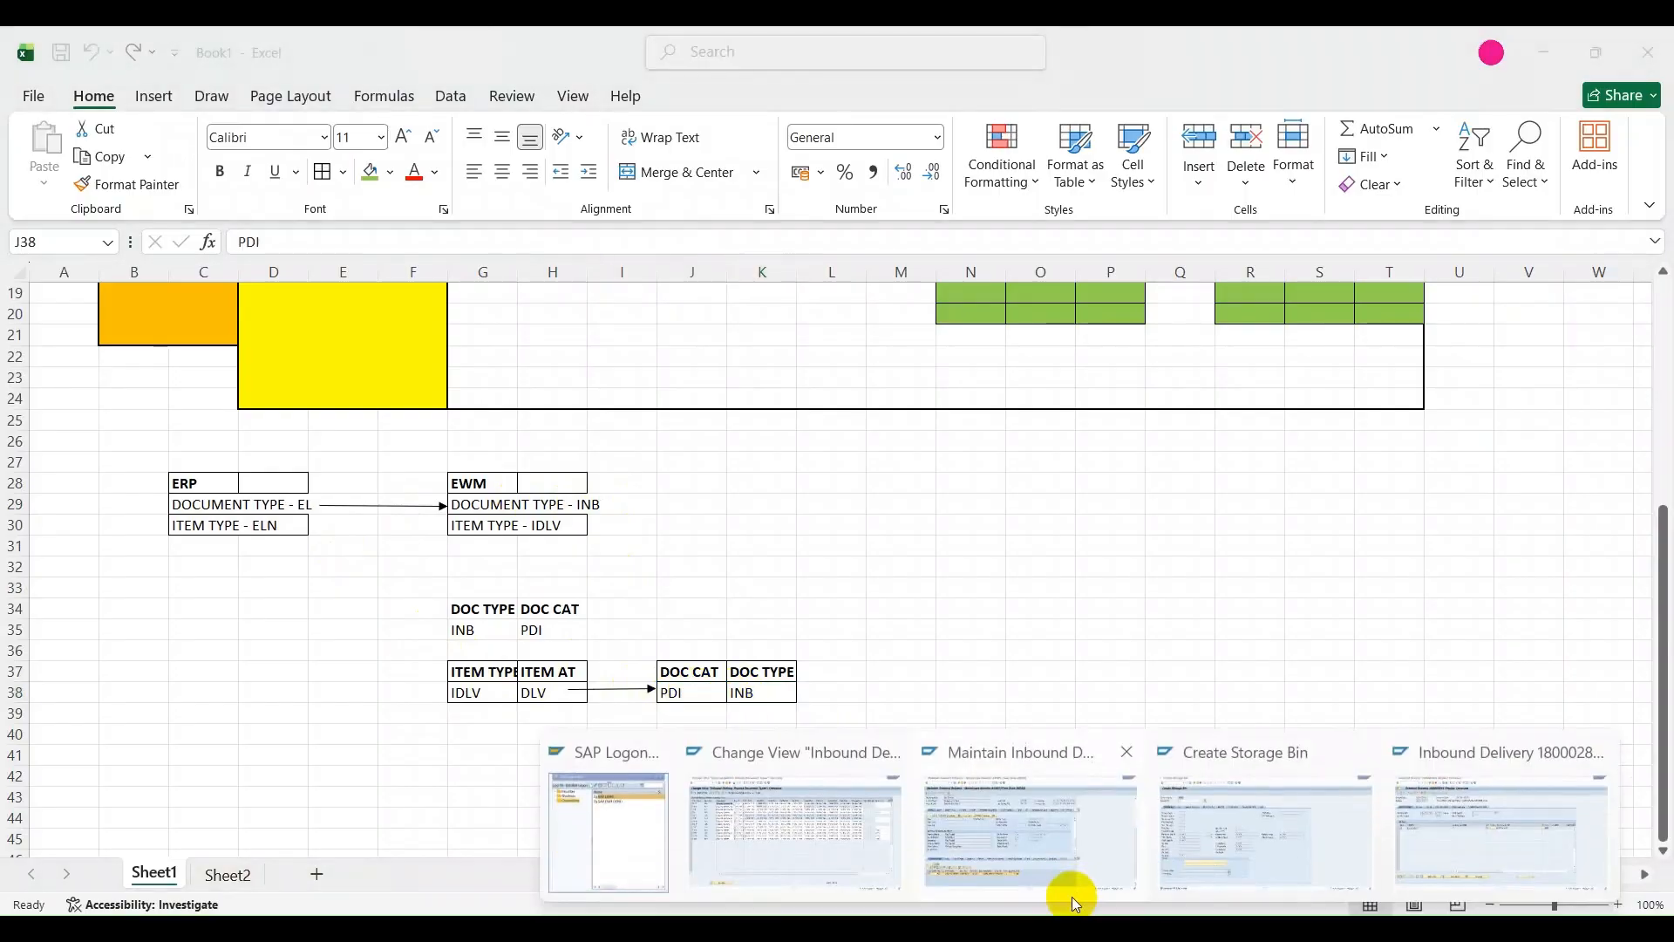
click(755, 850)
click(281, 85)
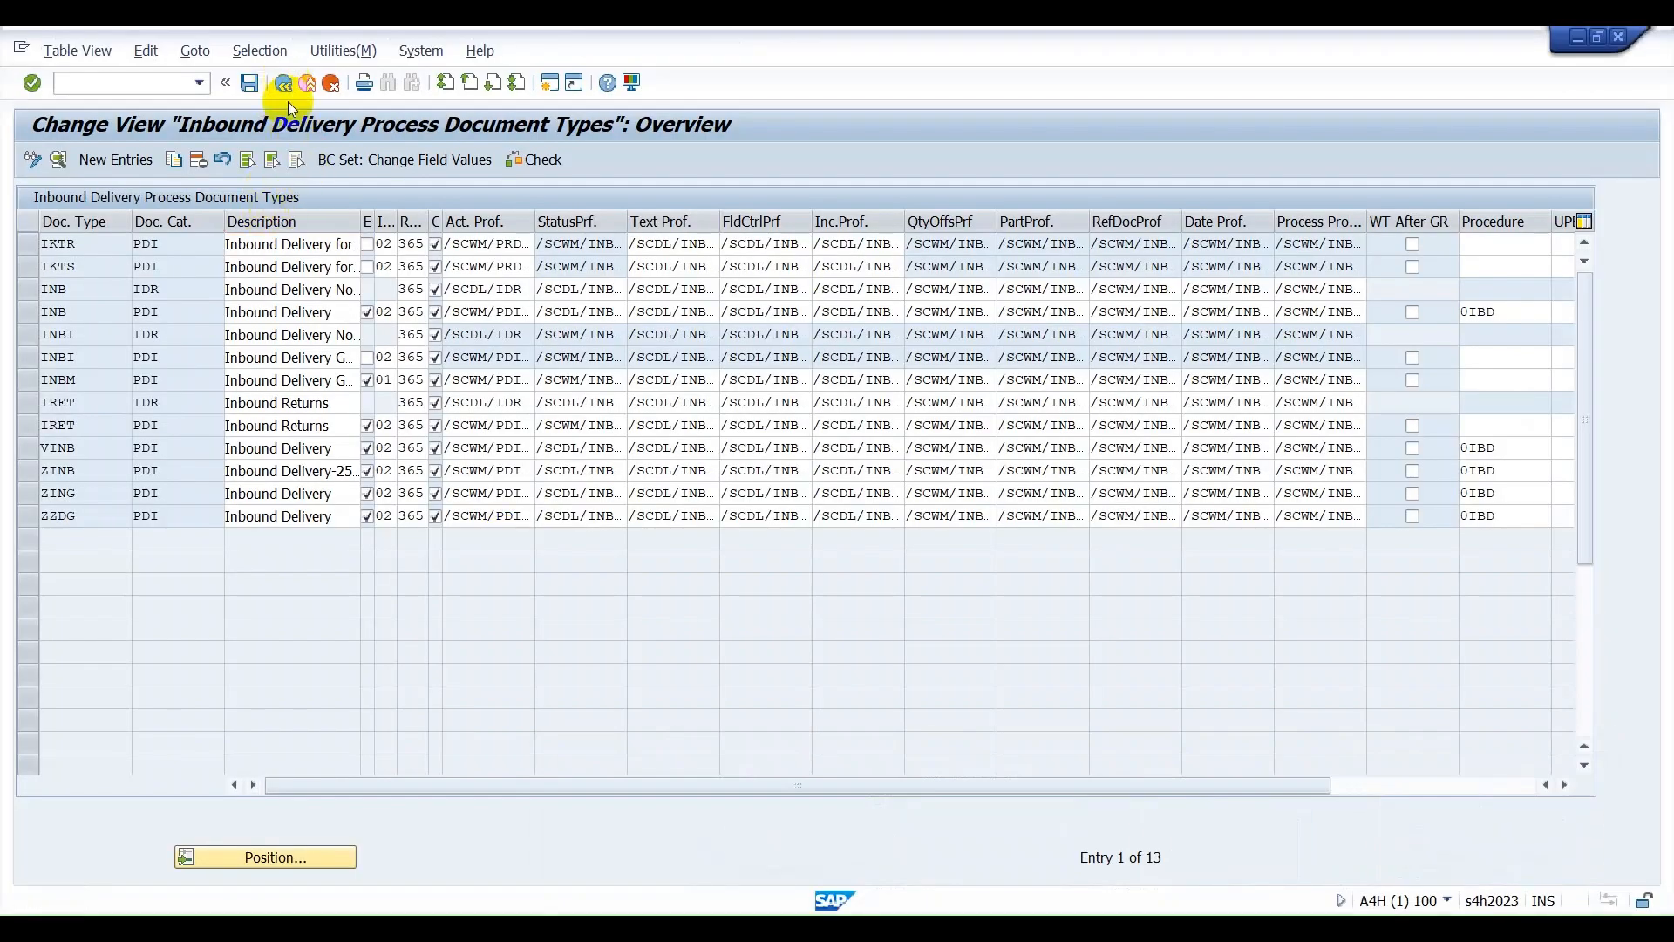
click(144, 448)
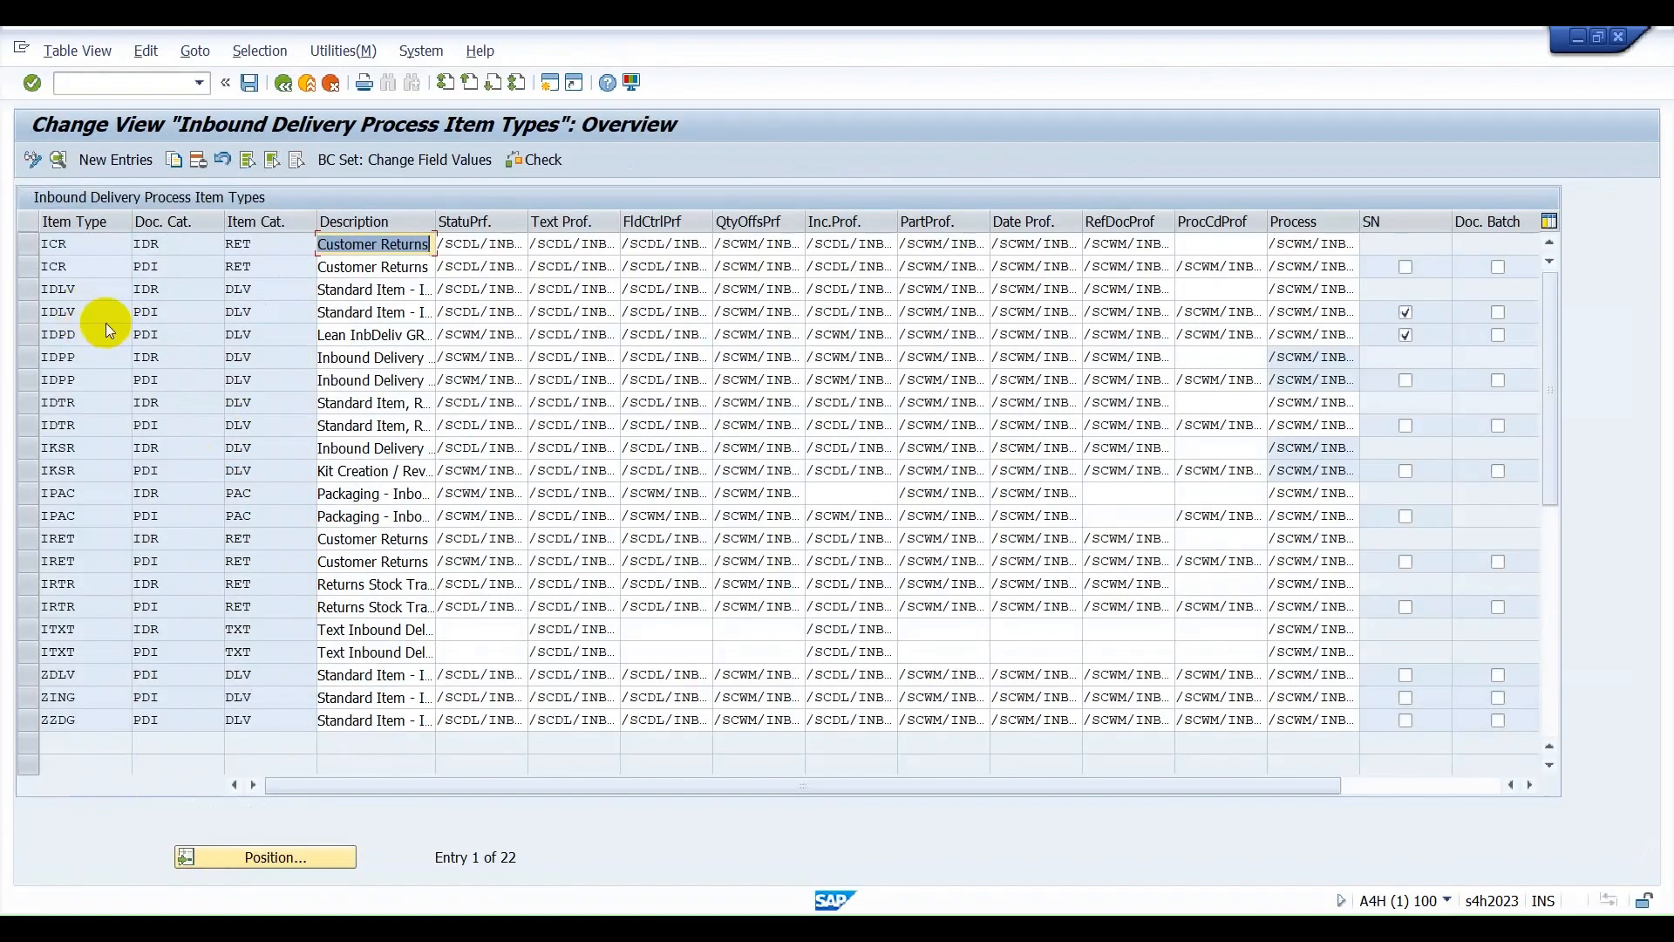
click(175, 314)
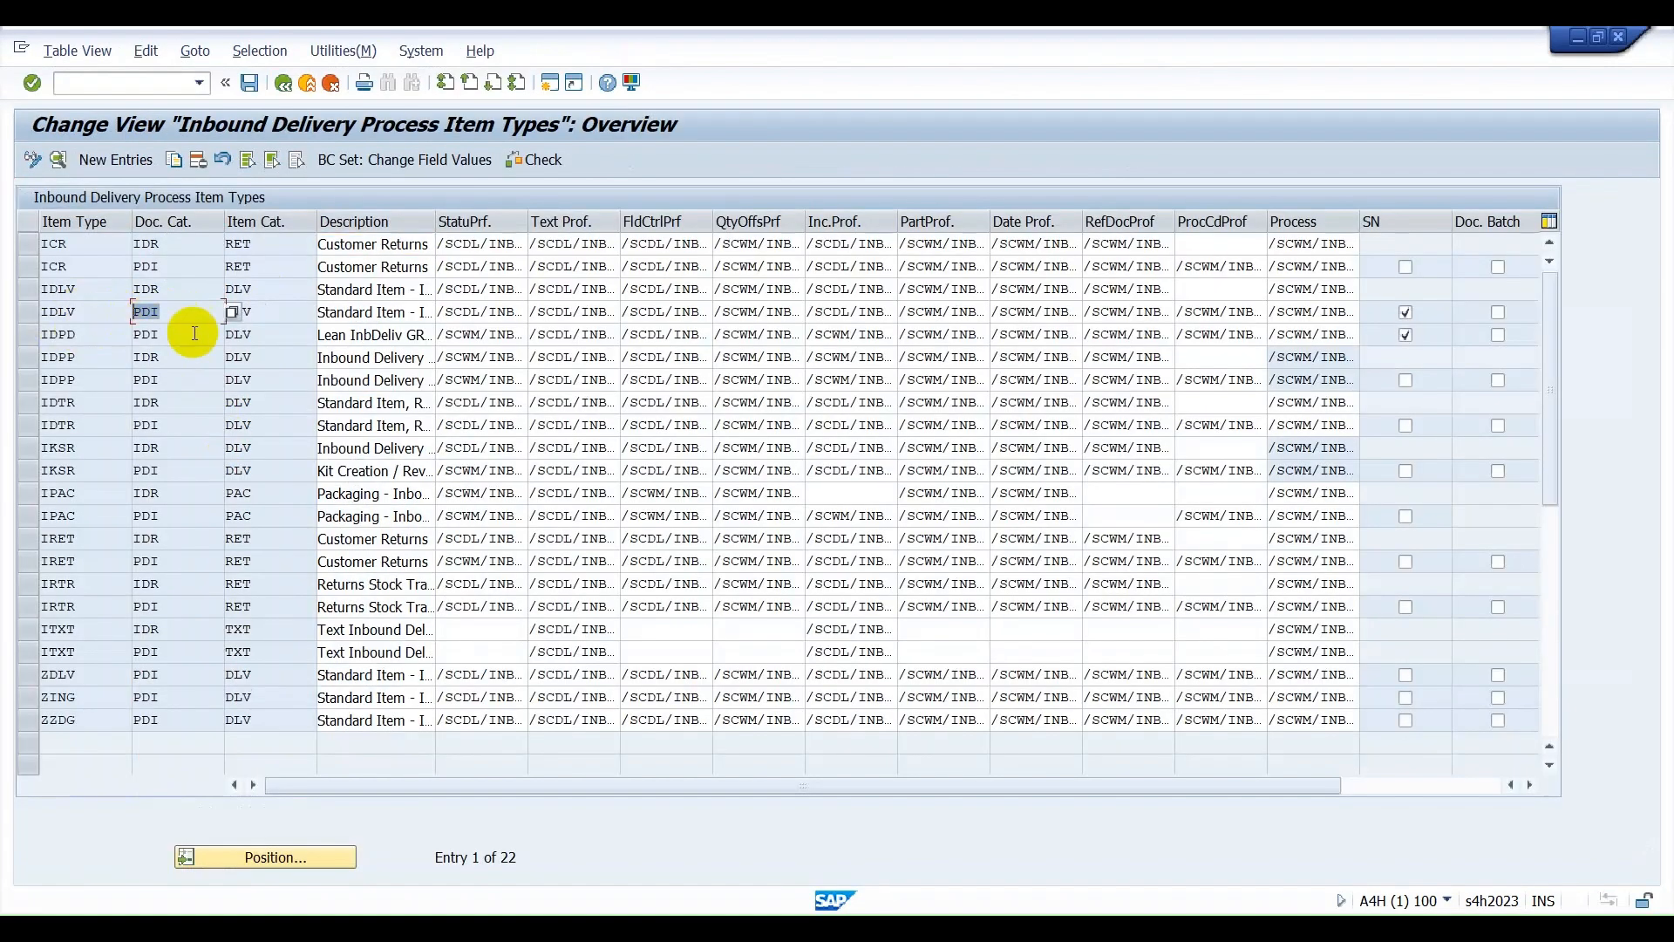
Switch to Excel and compare the item category in H38 with the document category in J38.
key(alt+Tab)
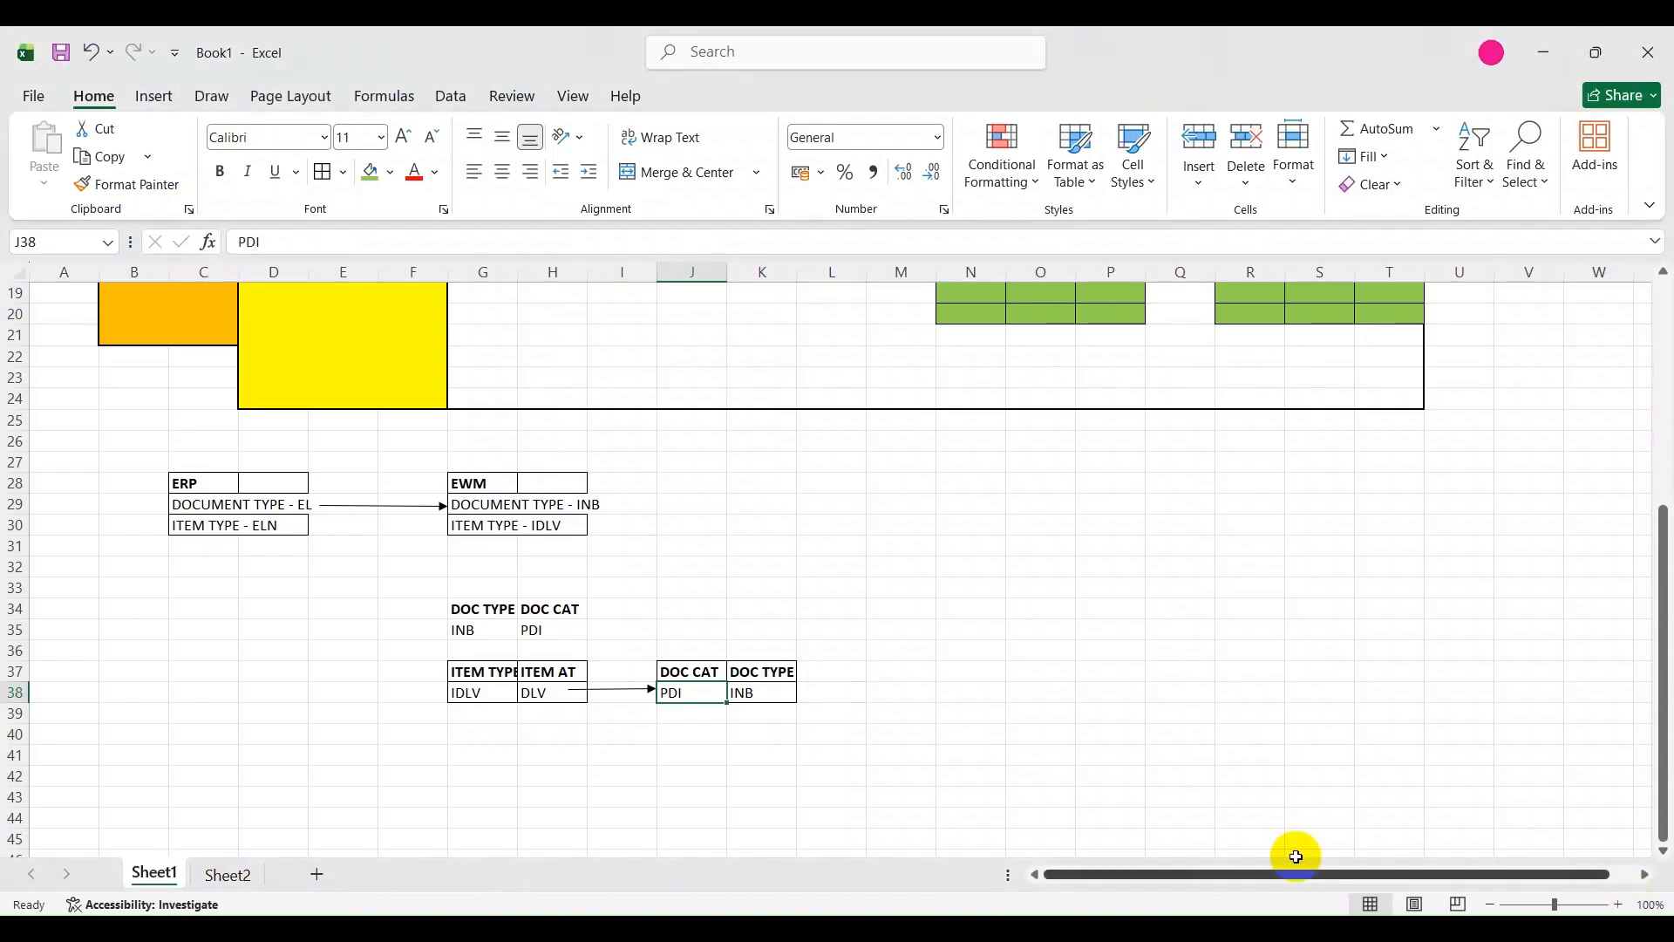
click(551, 692)
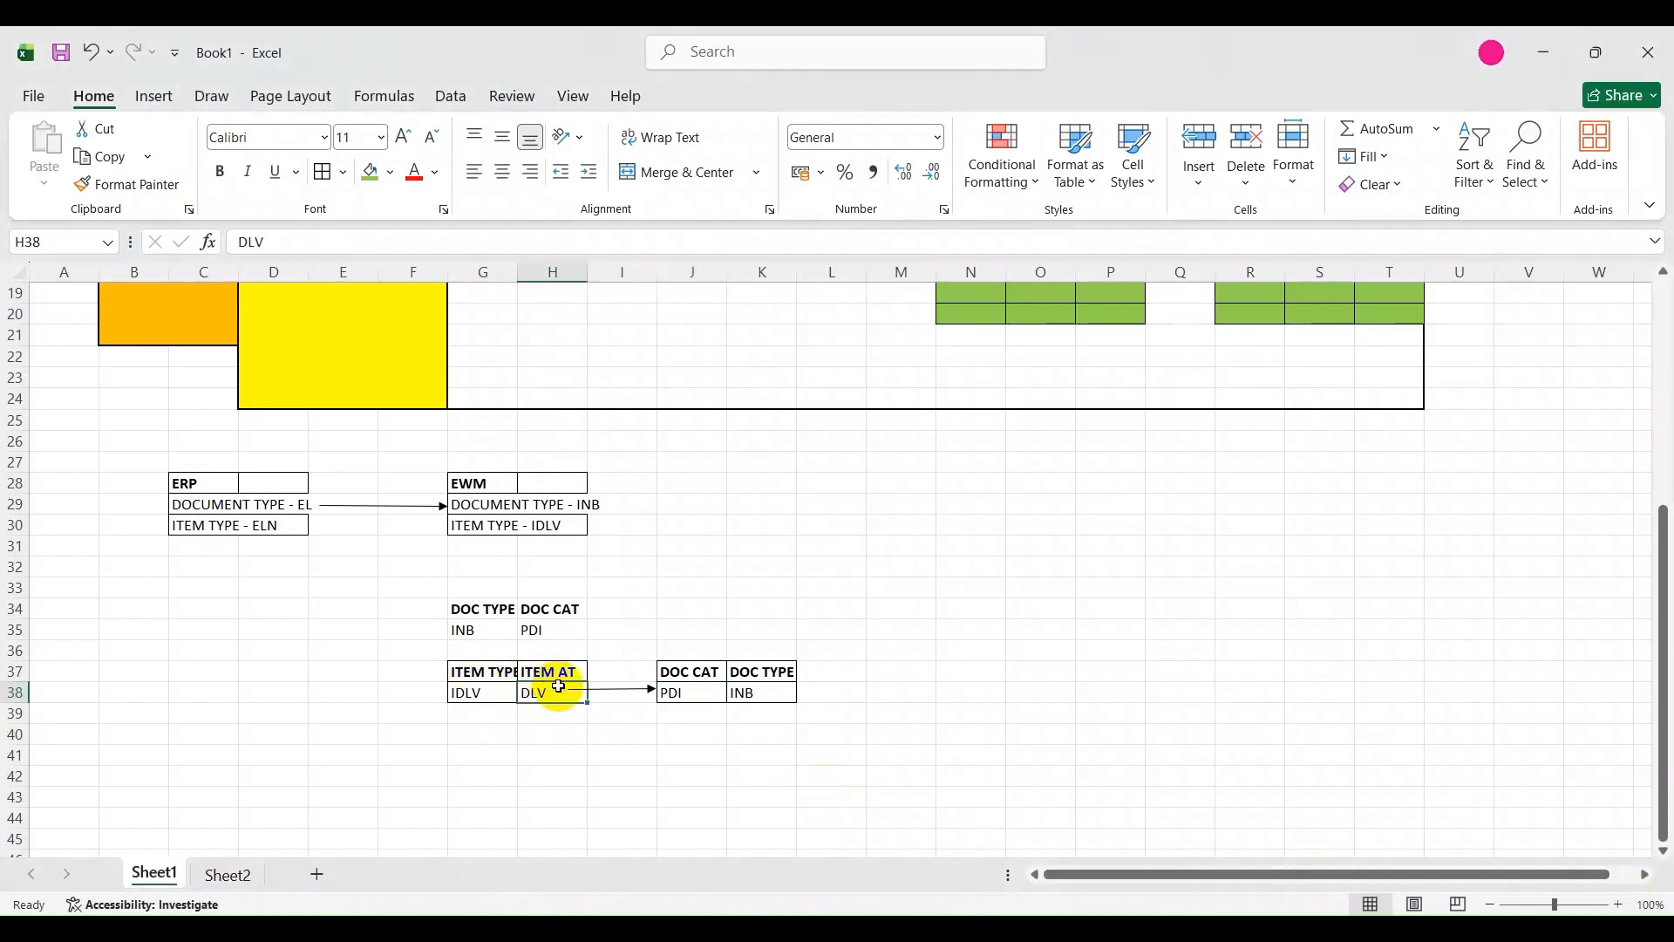
click(684, 694)
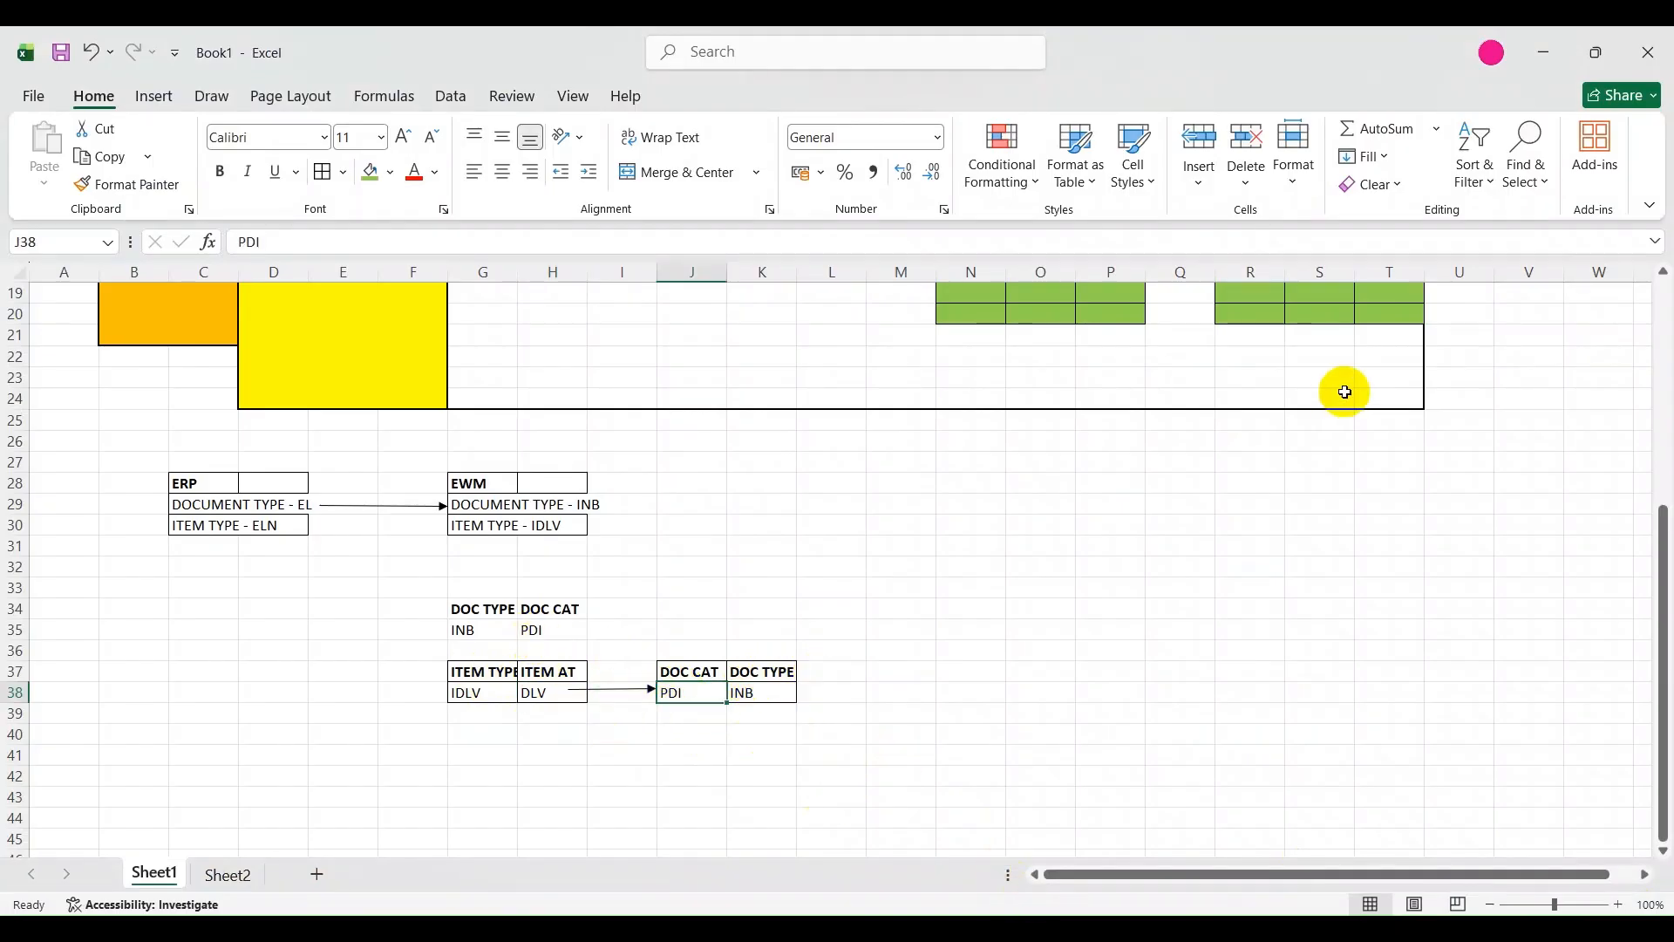
Switch to SAP and open the IMG activity Map Document Types from ERP System to EWM within the ERP Integration interfaces.
mouse_move(997, 878)
click(794, 829)
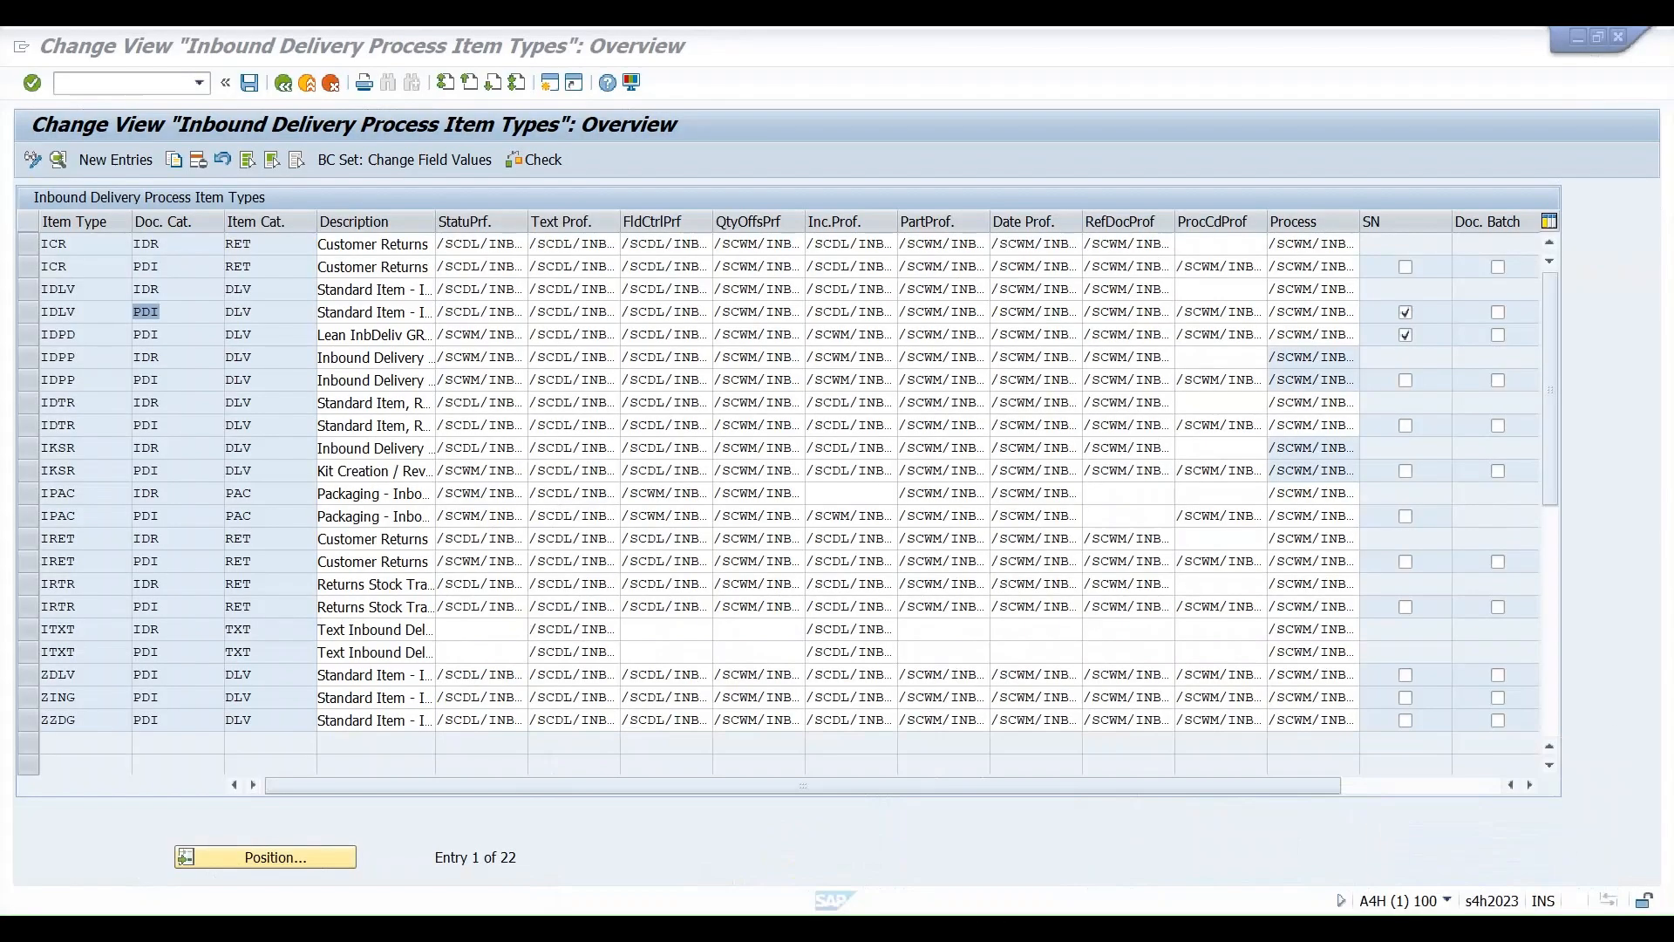
click(282, 83)
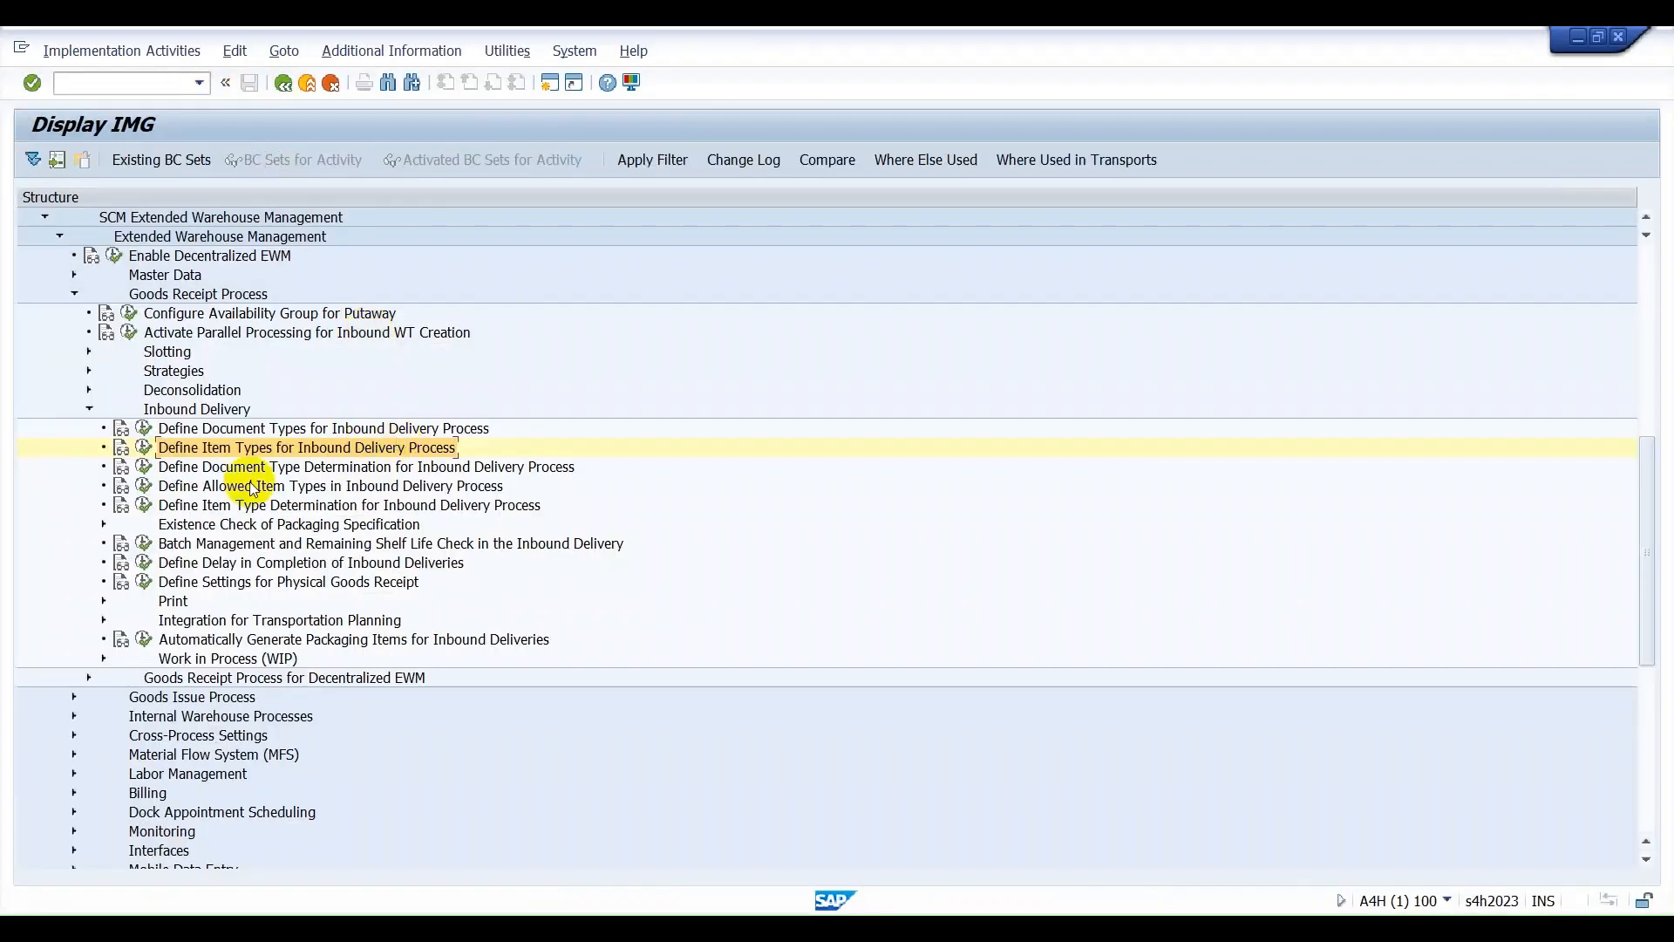
click(88, 409)
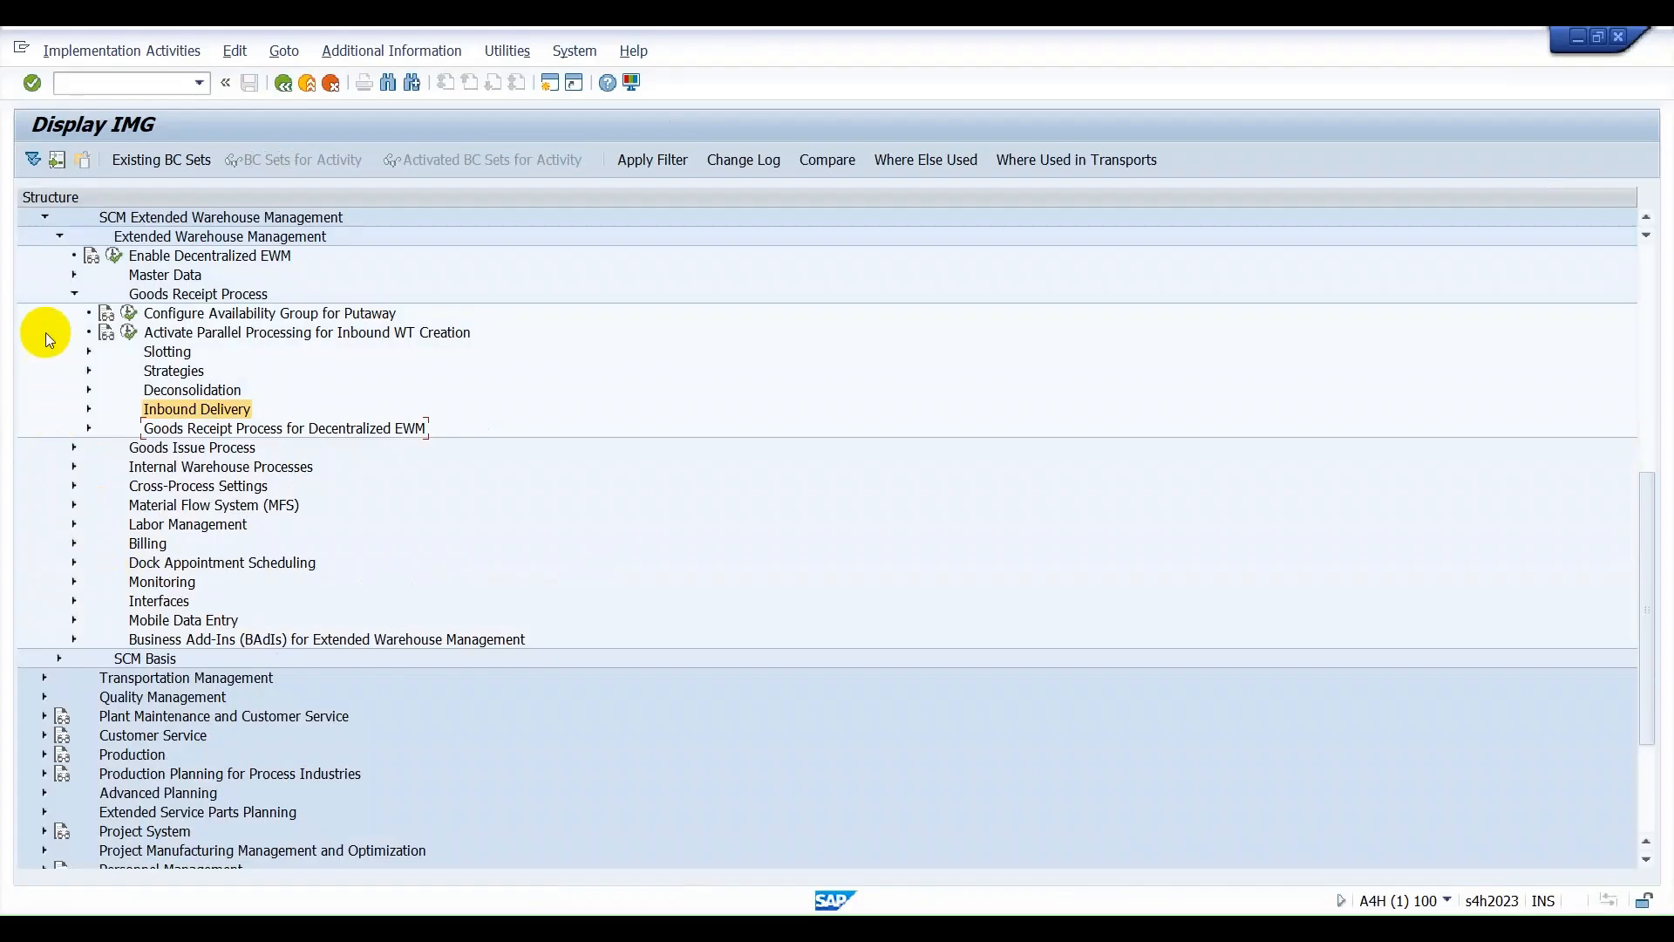
click(74, 294)
click(74, 467)
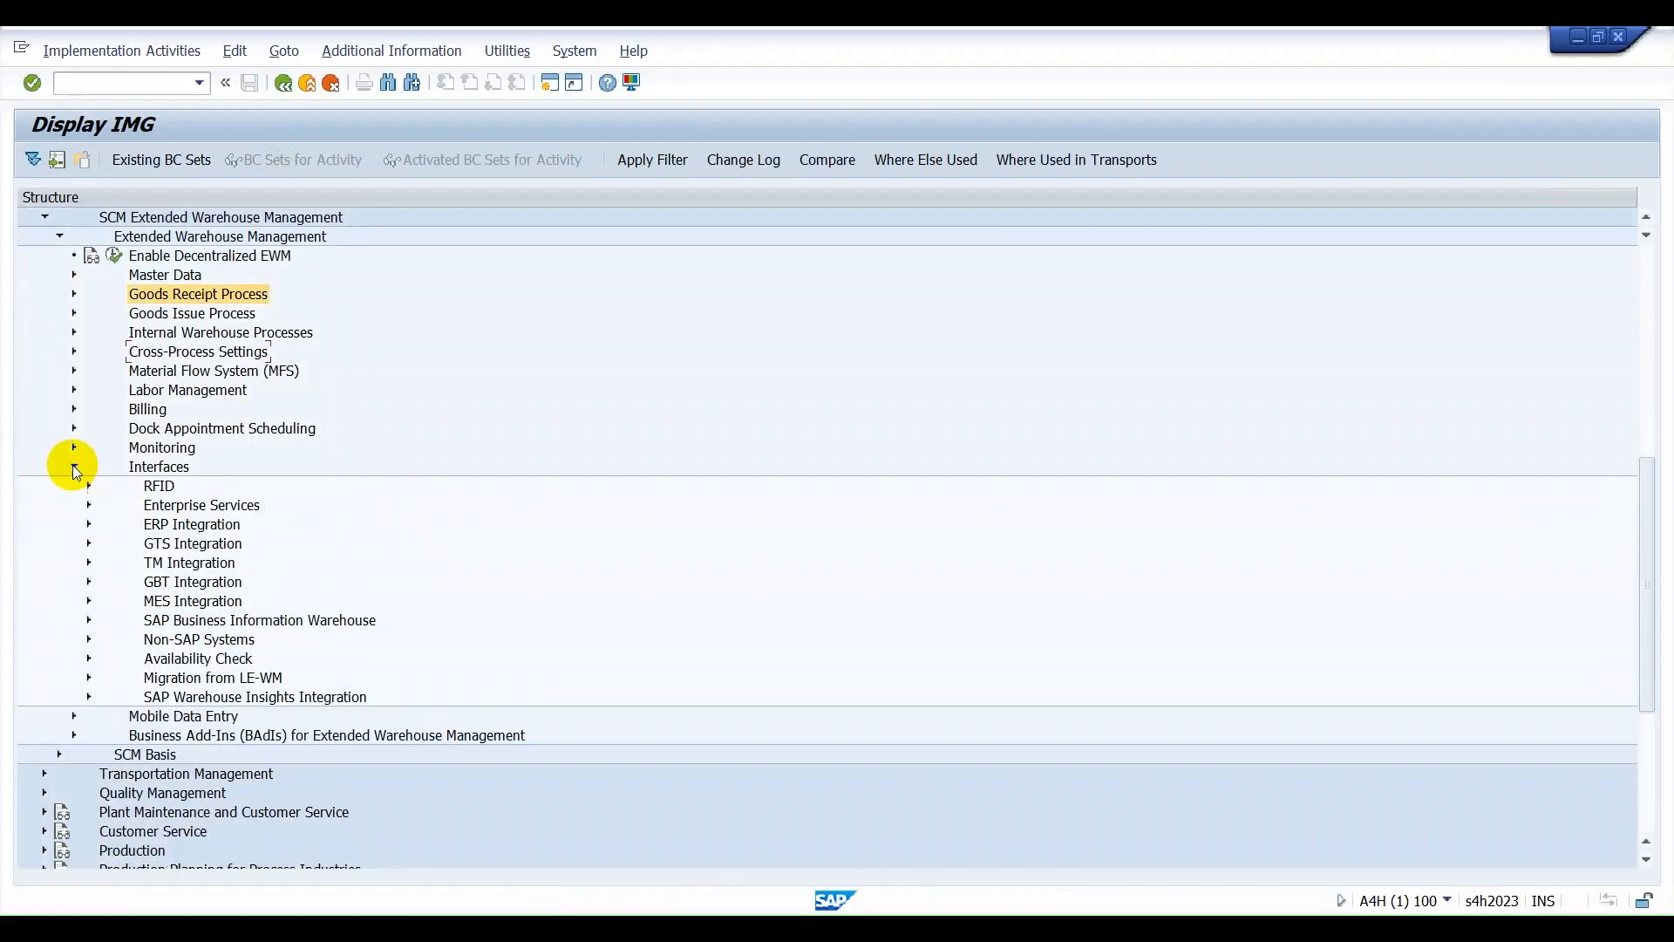
click(89, 524)
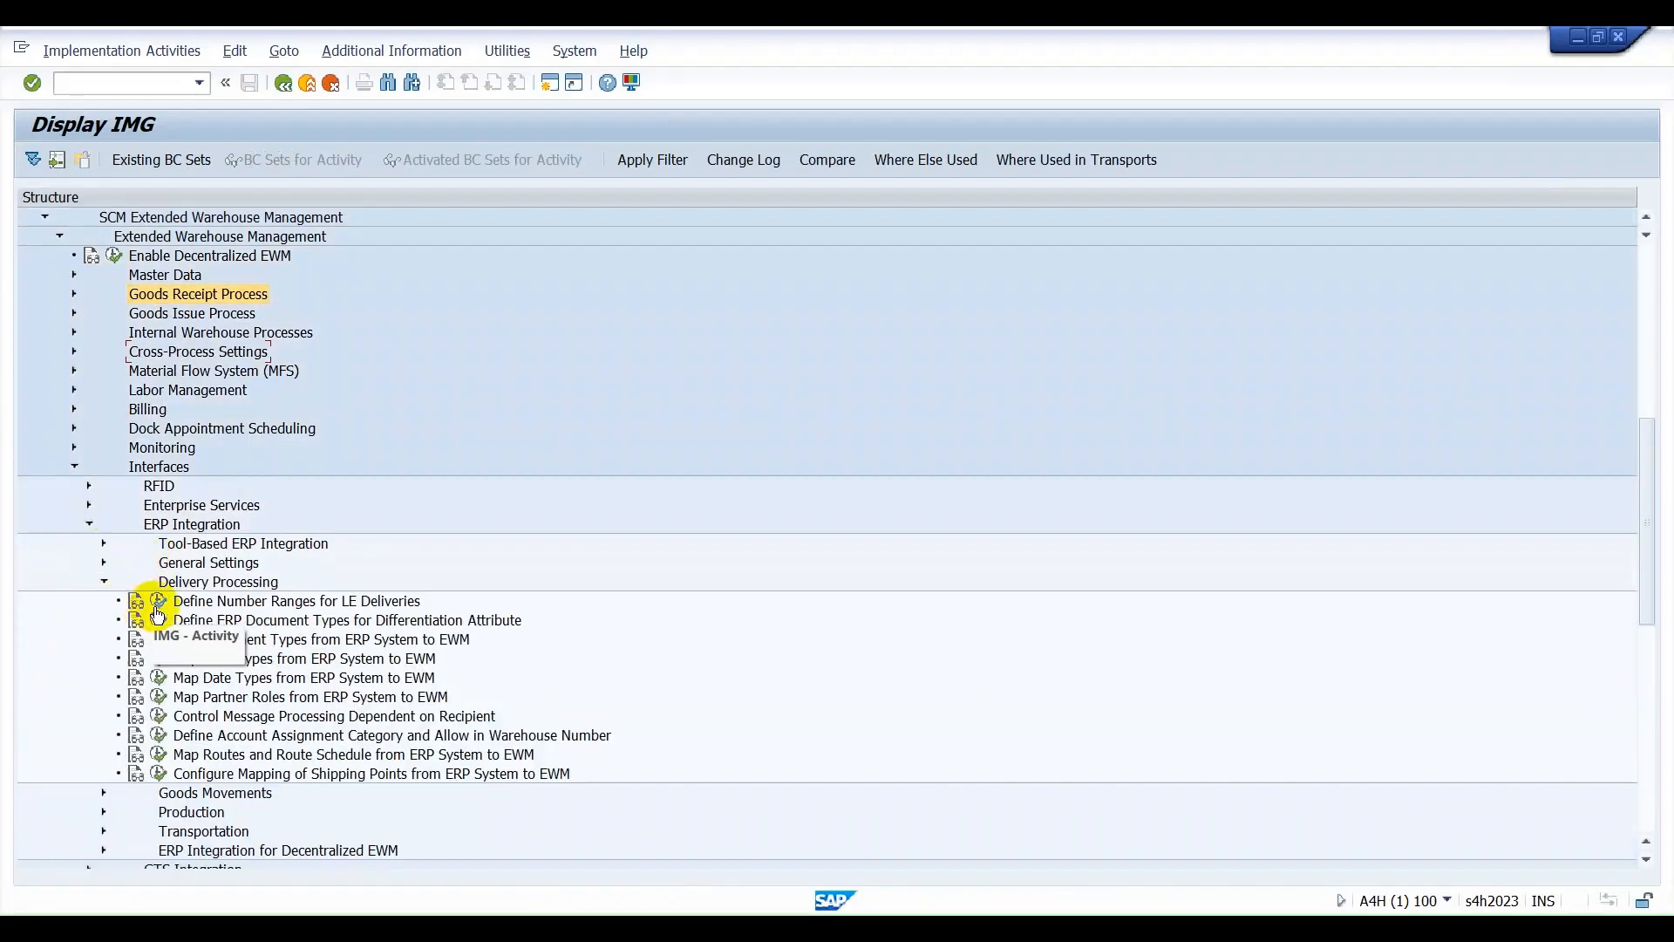
click(158, 639)
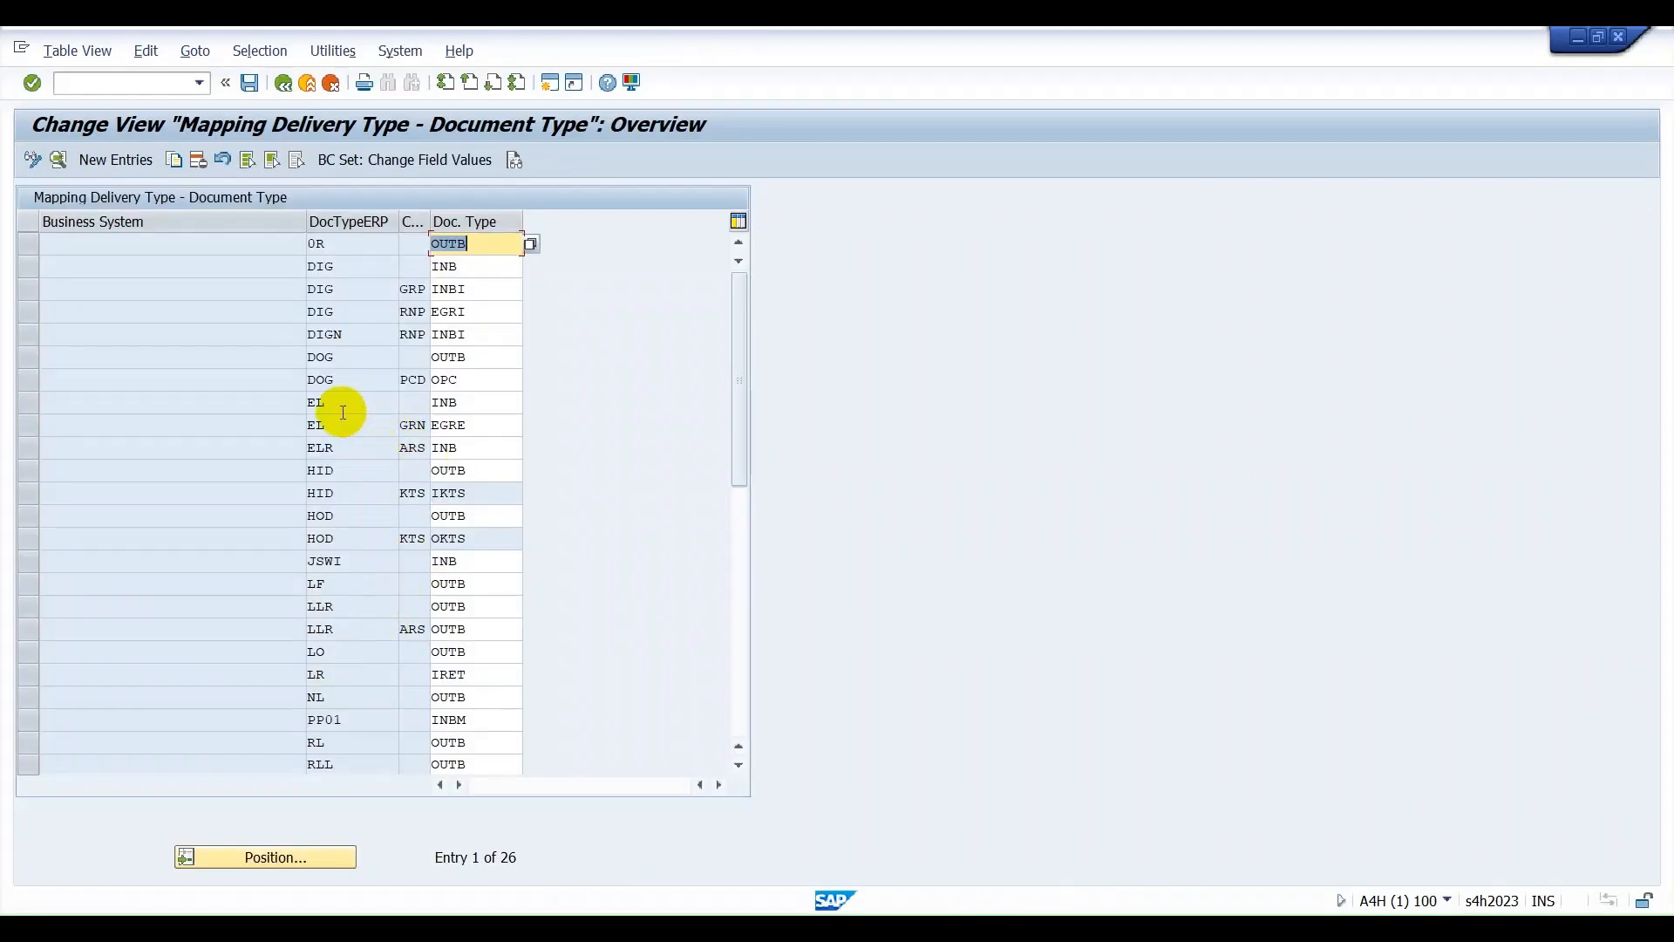
Check which EWM document type is mapped to ERP document type EL in the entry without a differentiation code.
click(318, 402)
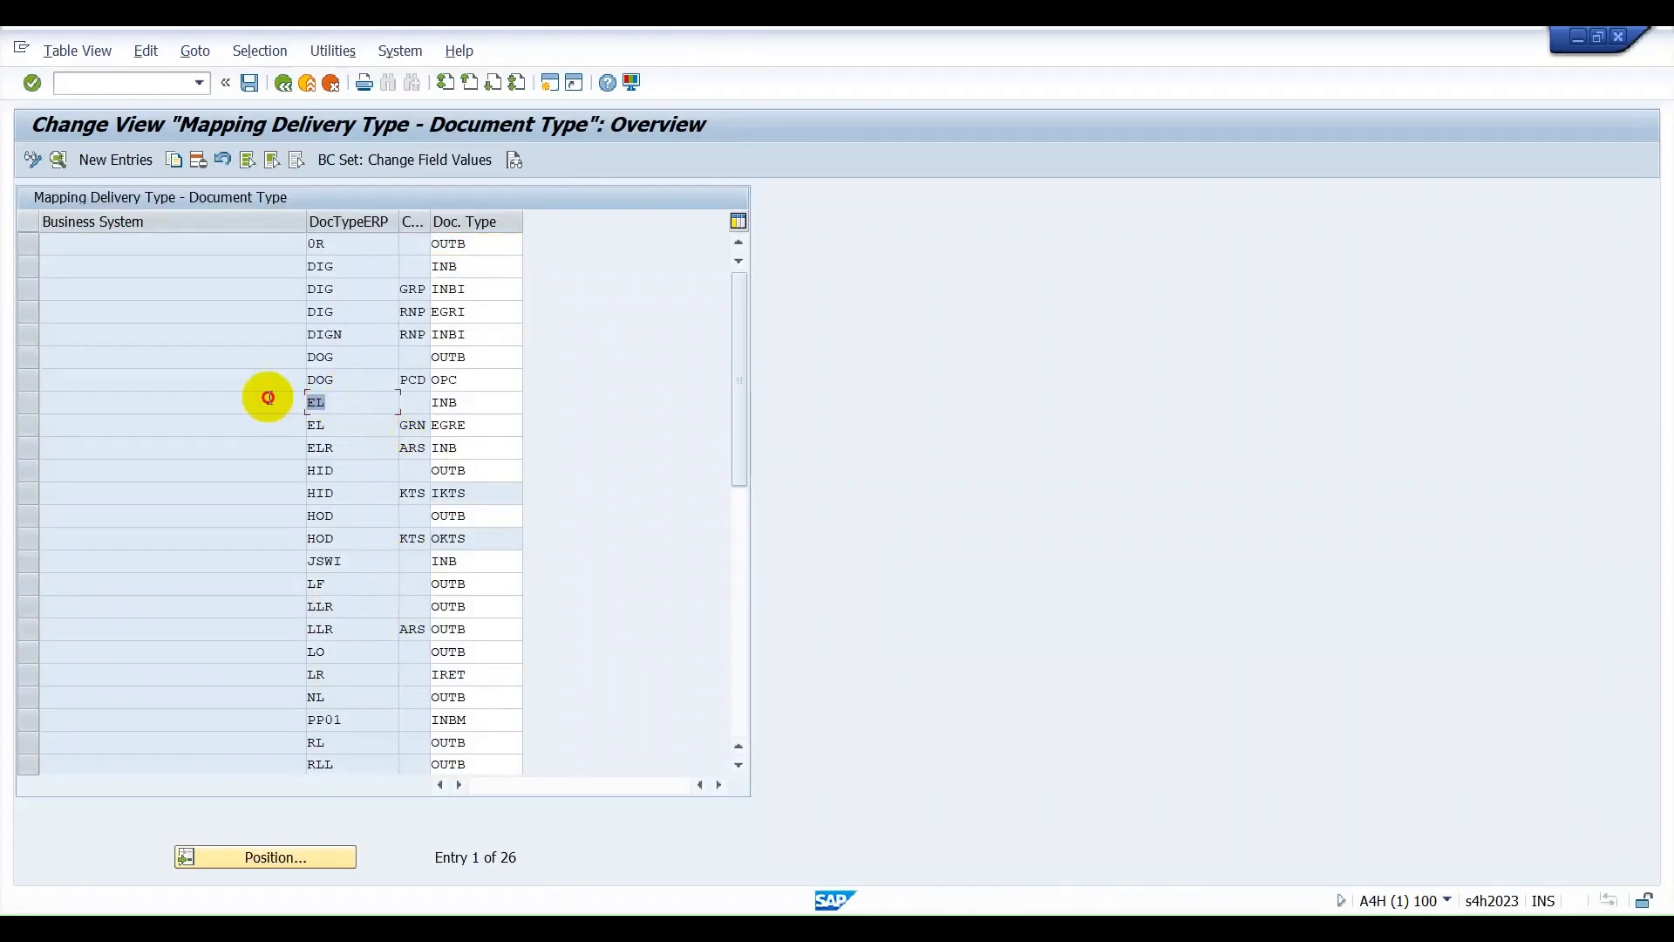
click(462, 403)
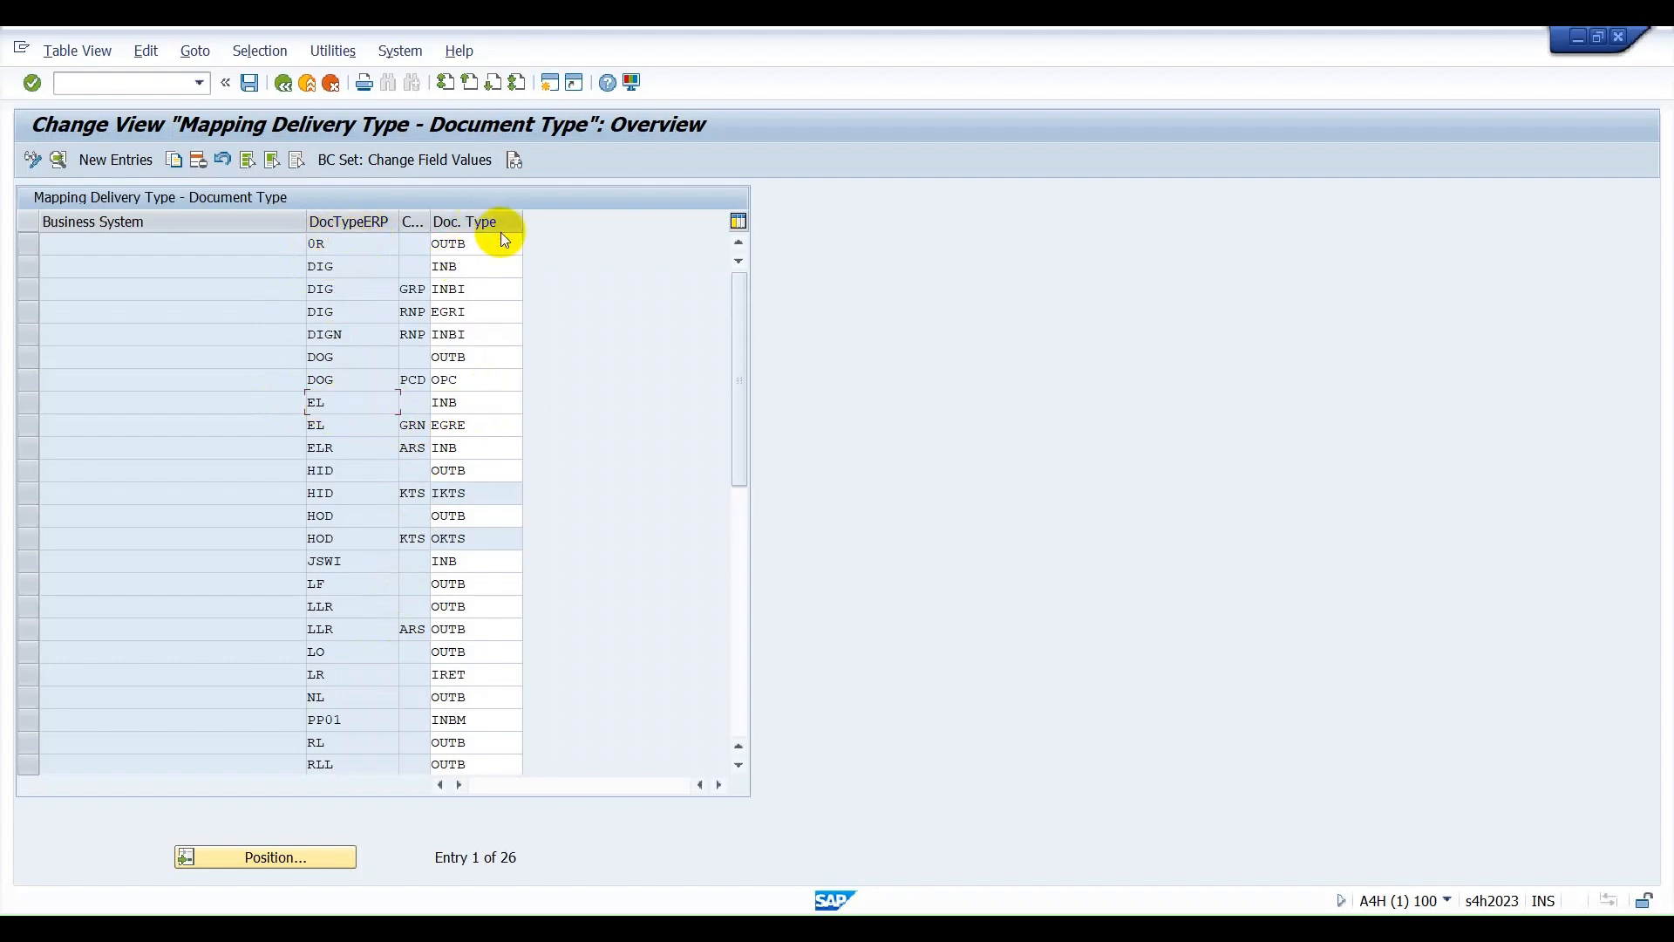
click(473, 406)
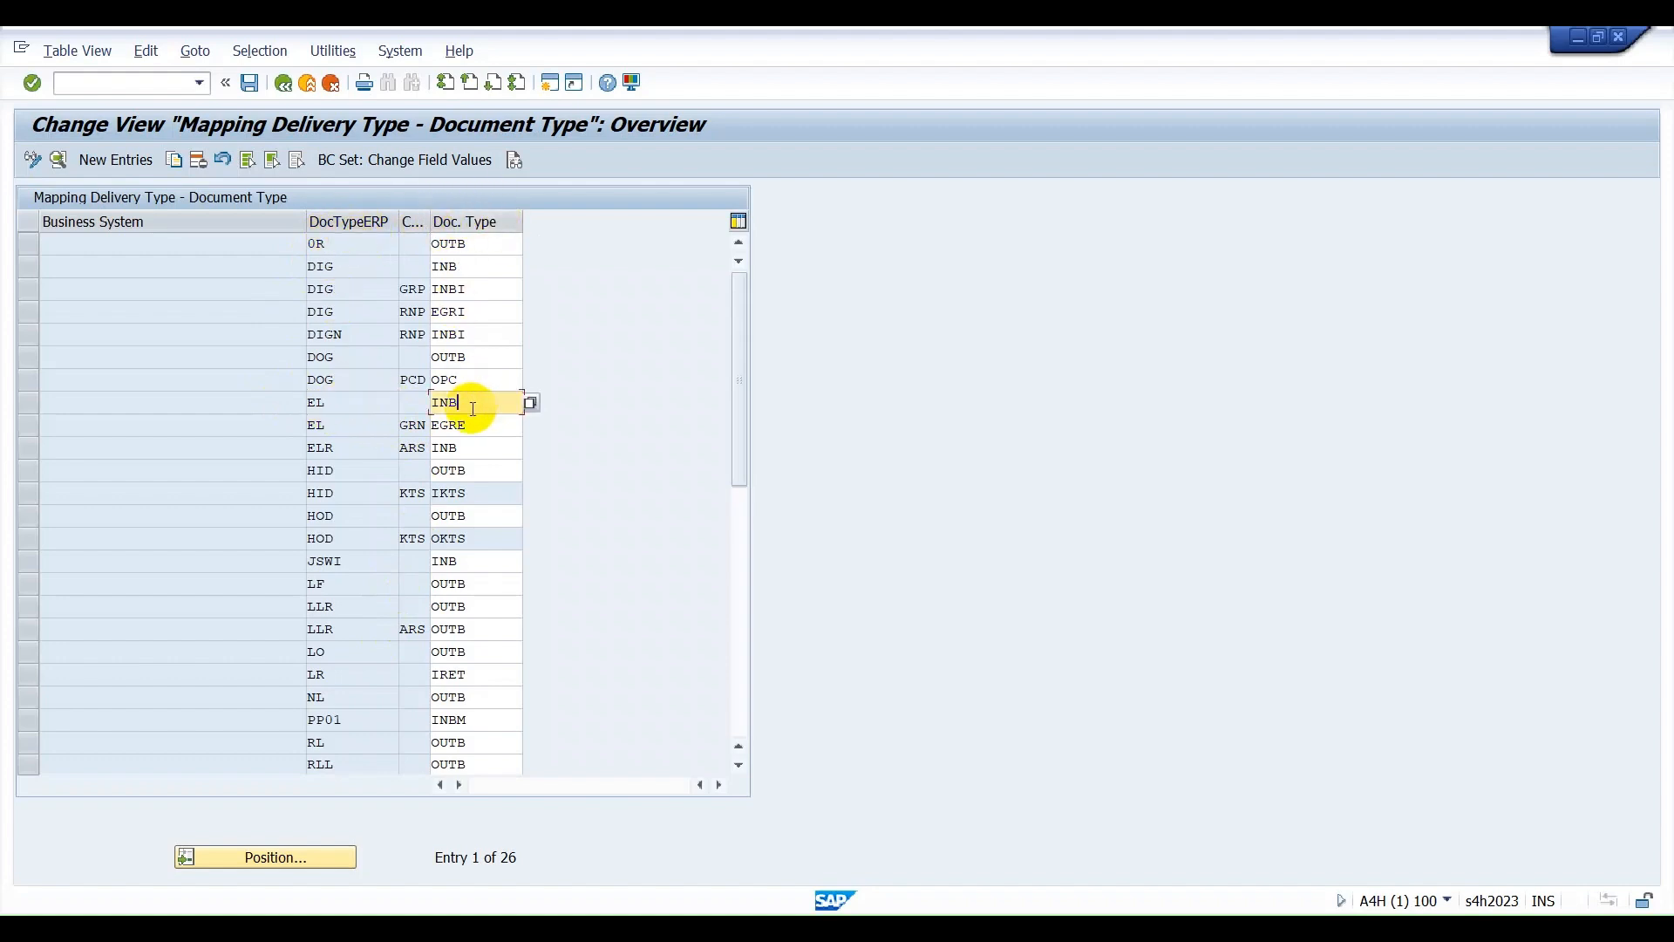
Switch to Excel and compare the ERP and EWM document type entries in row 29.
click(1090, 898)
click(253, 502)
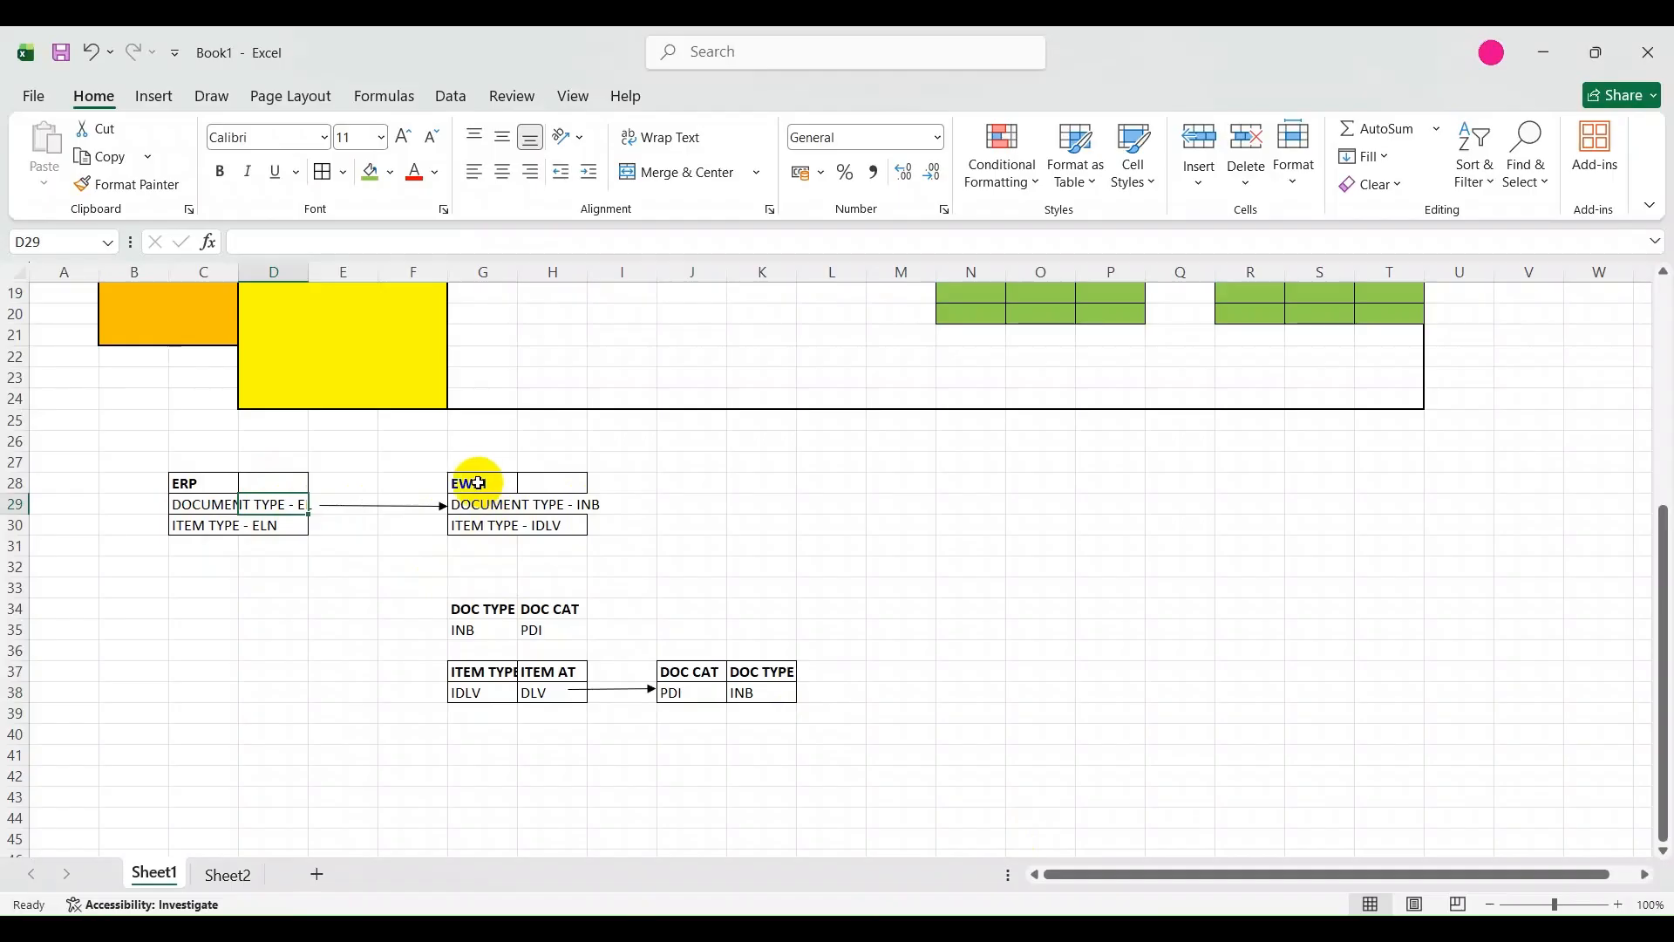
click(533, 507)
Switch to SAP, open Map Item Types from ERP System to EWM and check the EWM item type for EL with ELN.
click(1079, 928)
click(844, 819)
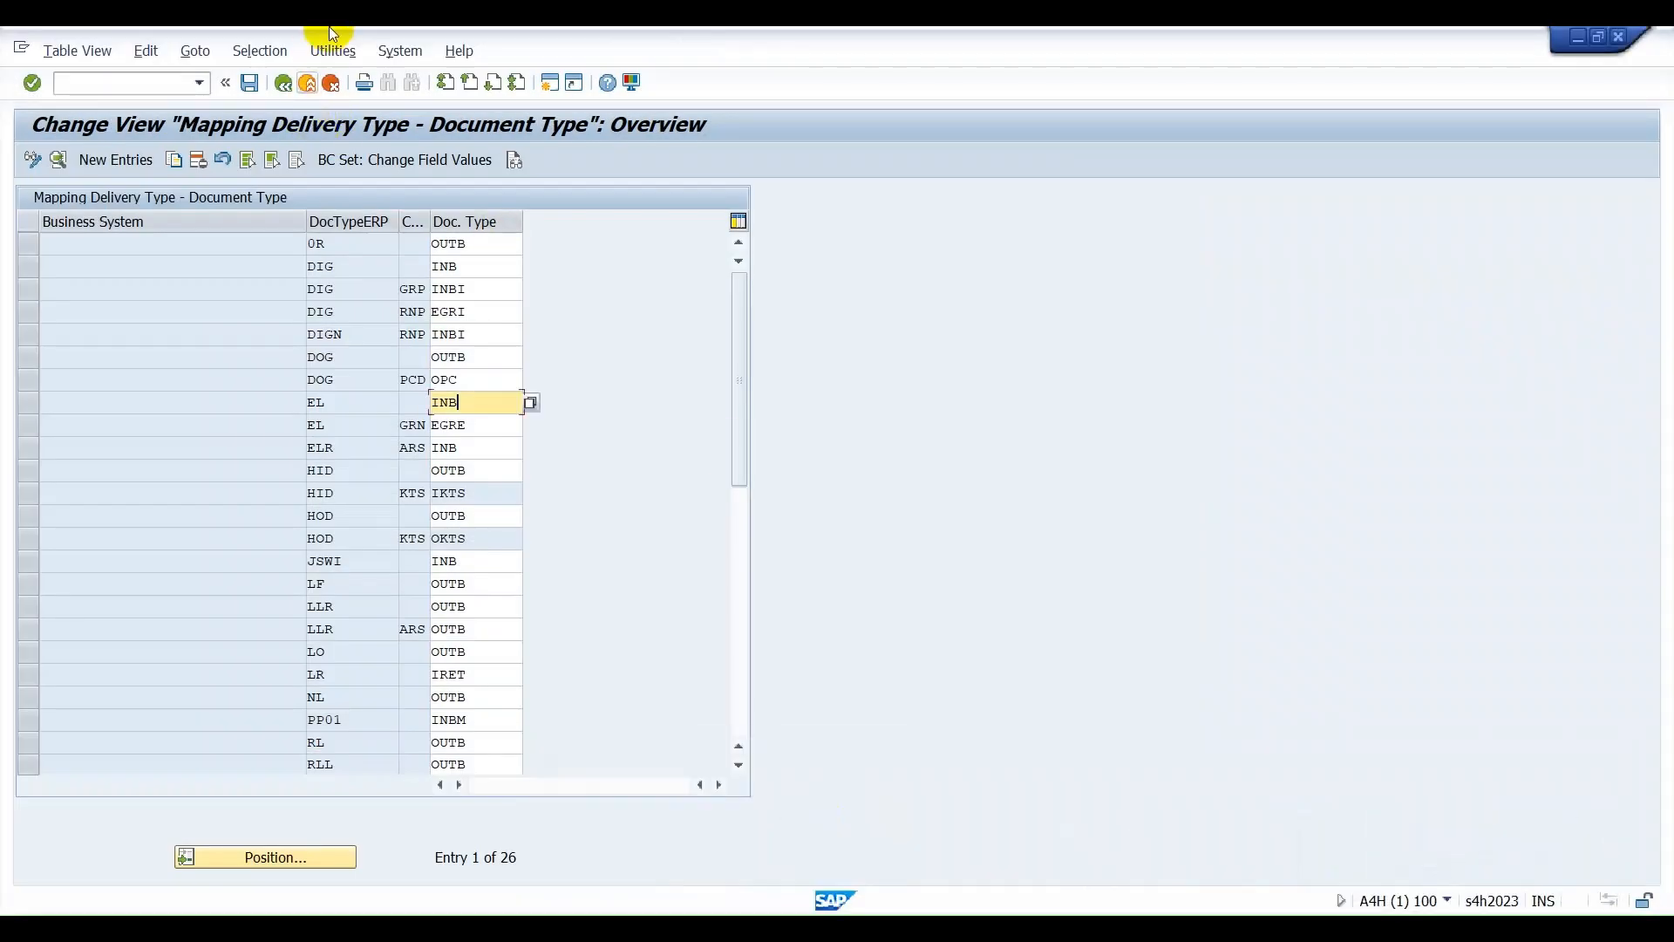
click(307, 83)
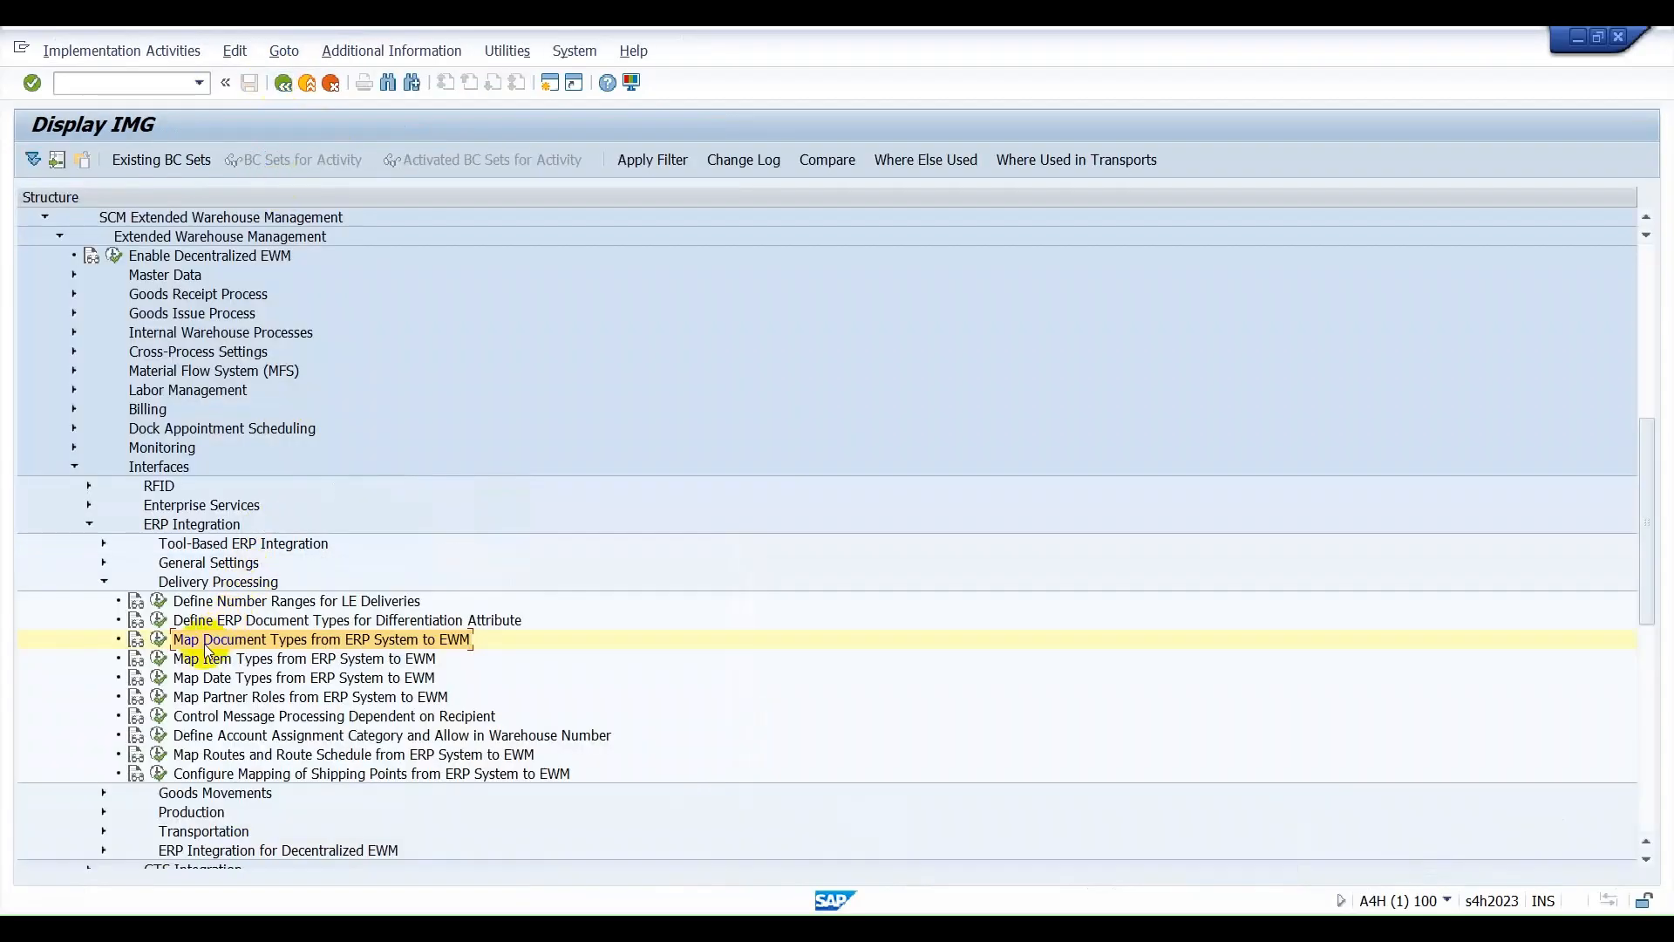
click(159, 659)
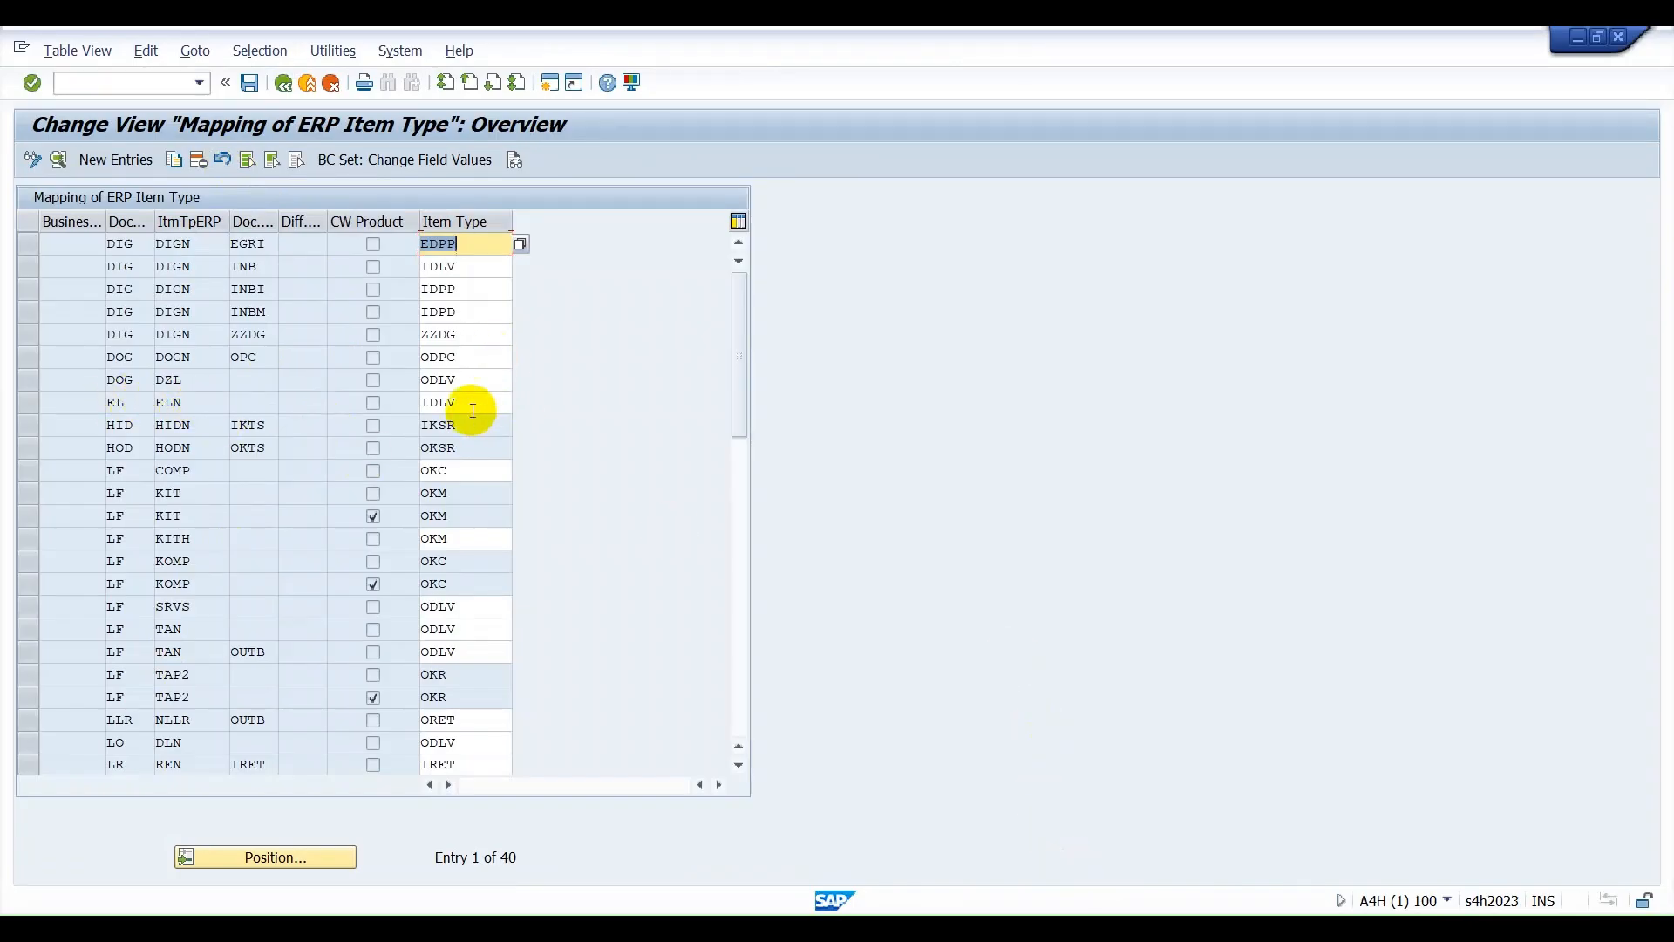
click(449, 402)
Switch to Excel and review the ERP document and item type entries and the arrow pointing to the EWM block.
click(1133, 924)
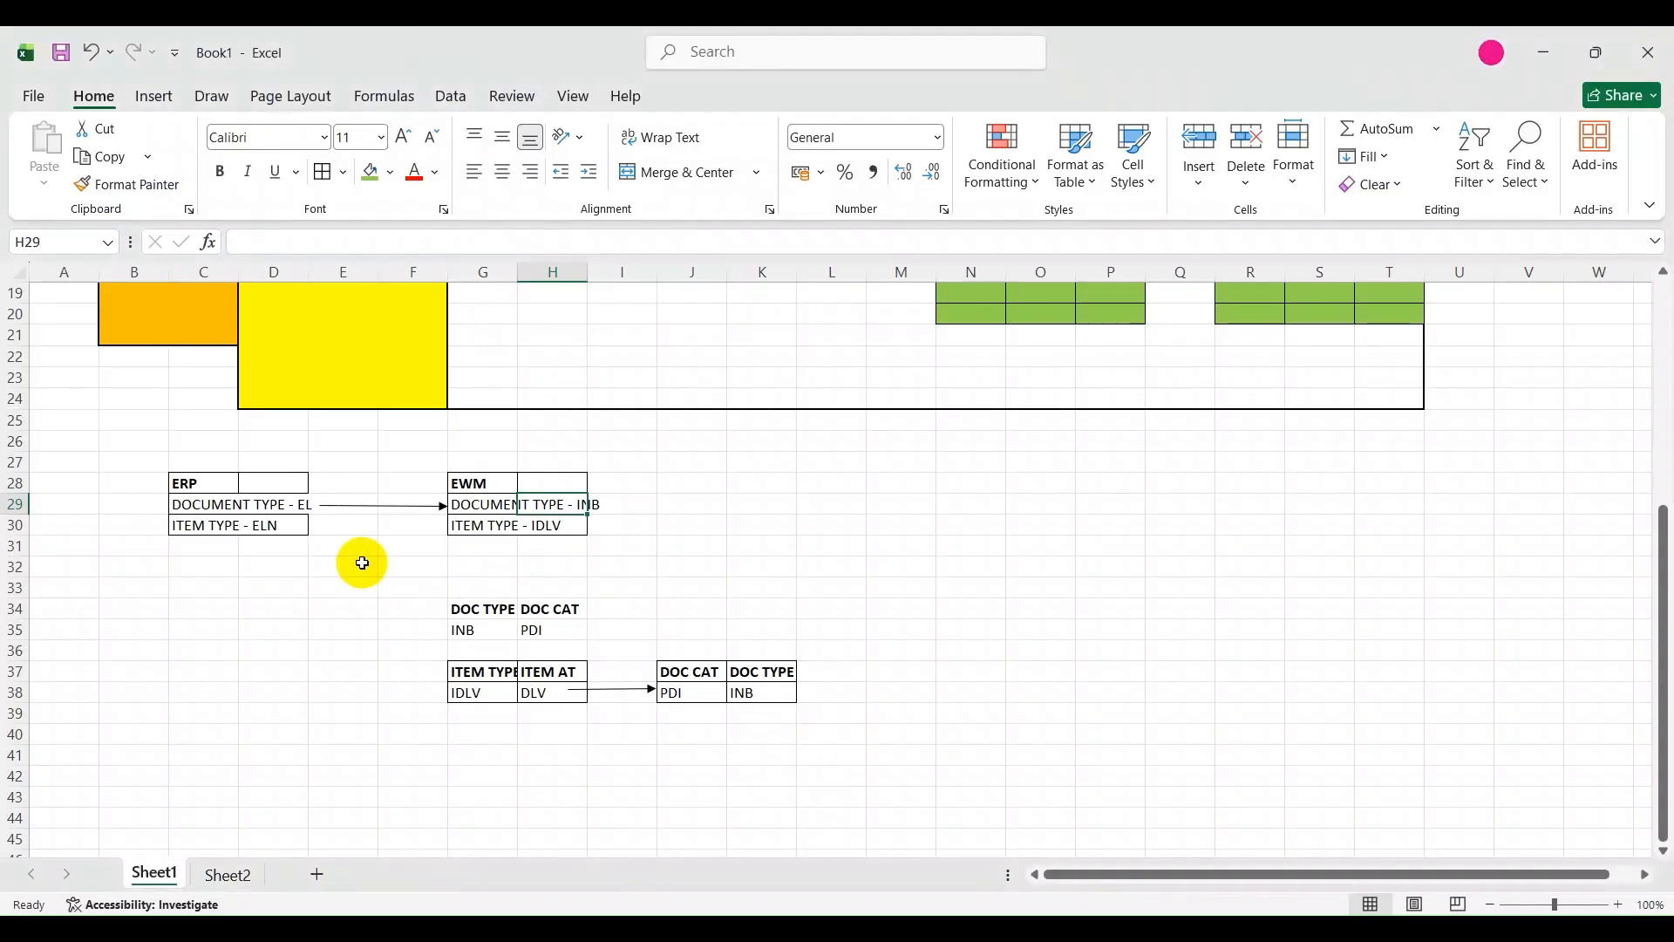
click(293, 504)
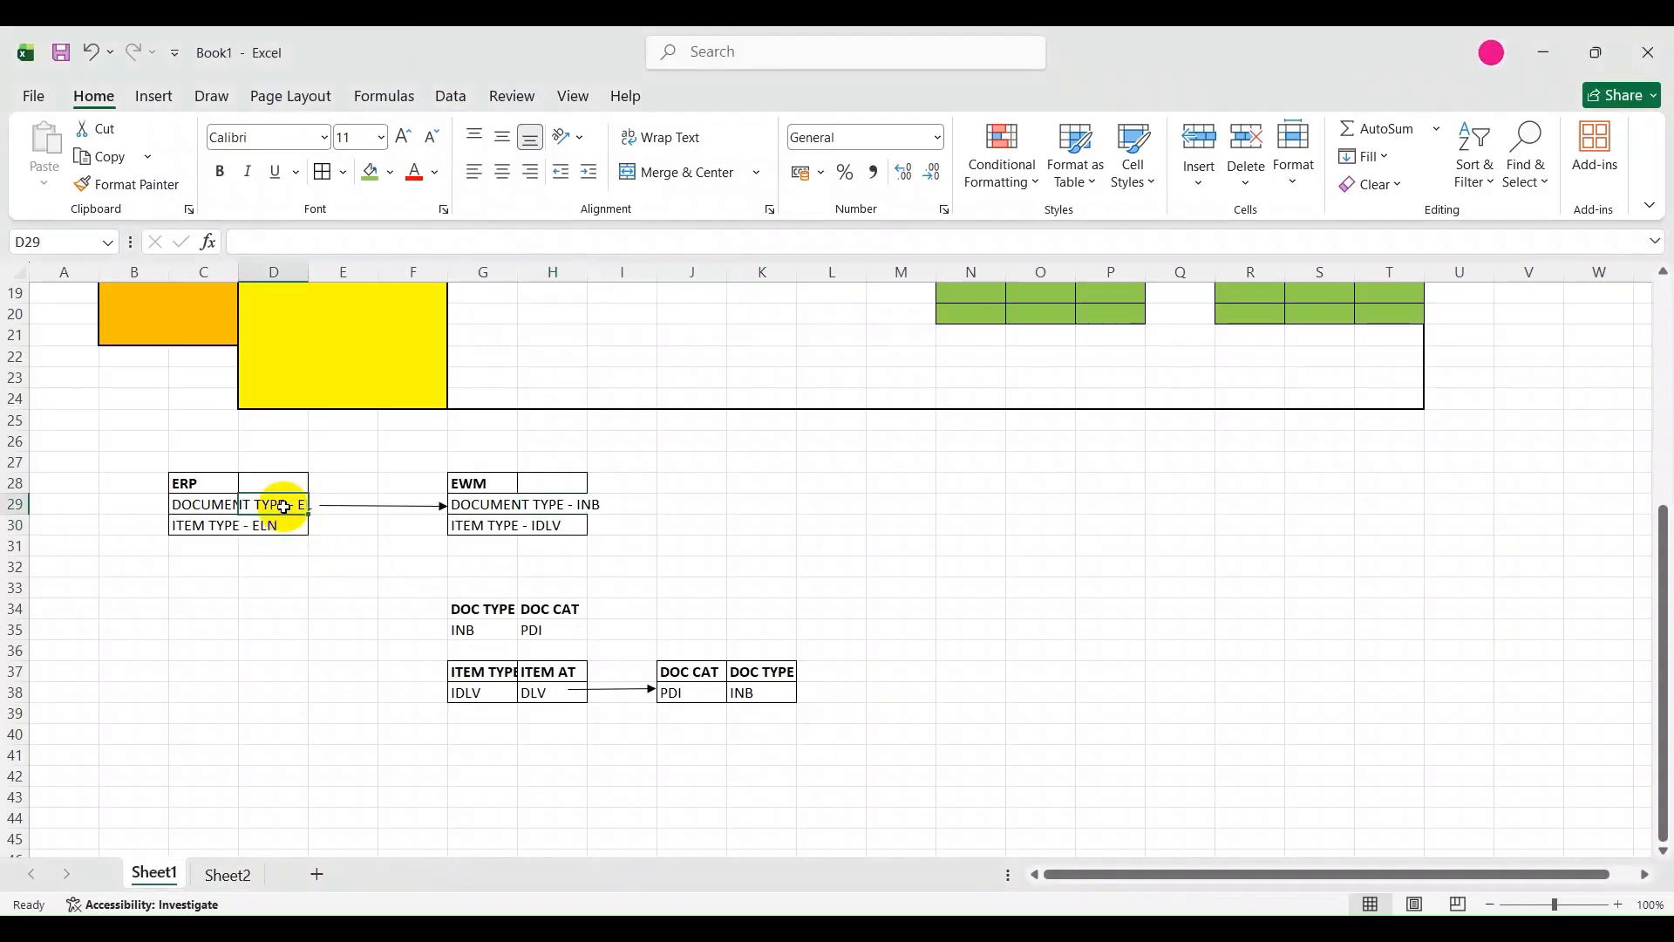
click(285, 528)
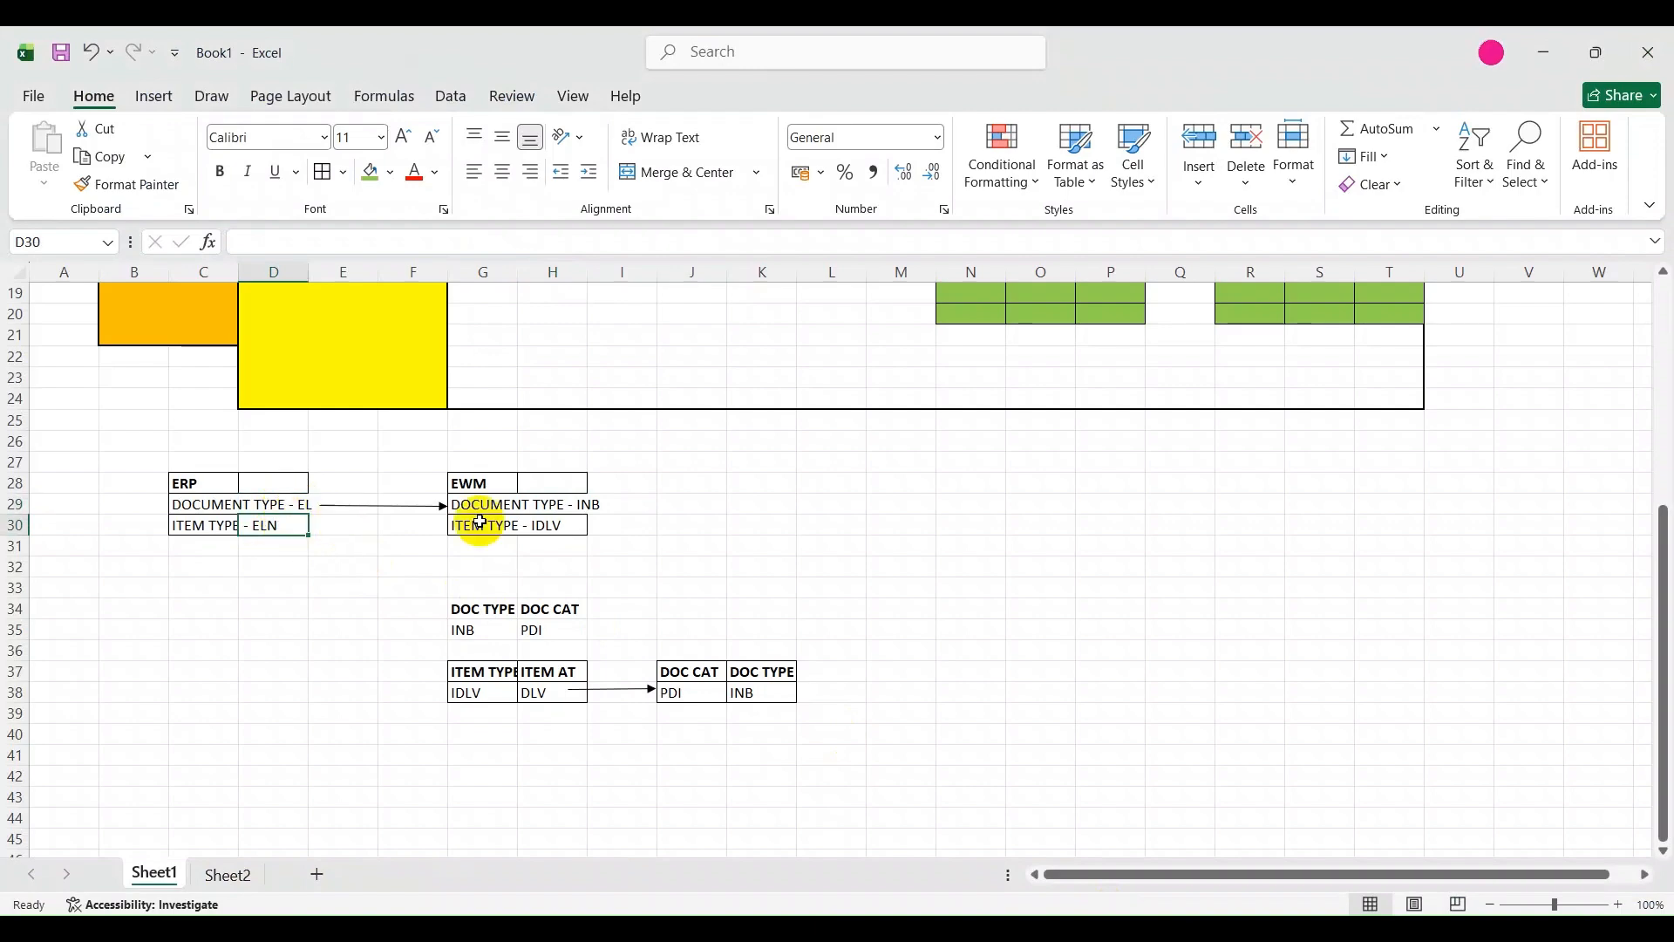
click(442, 505)
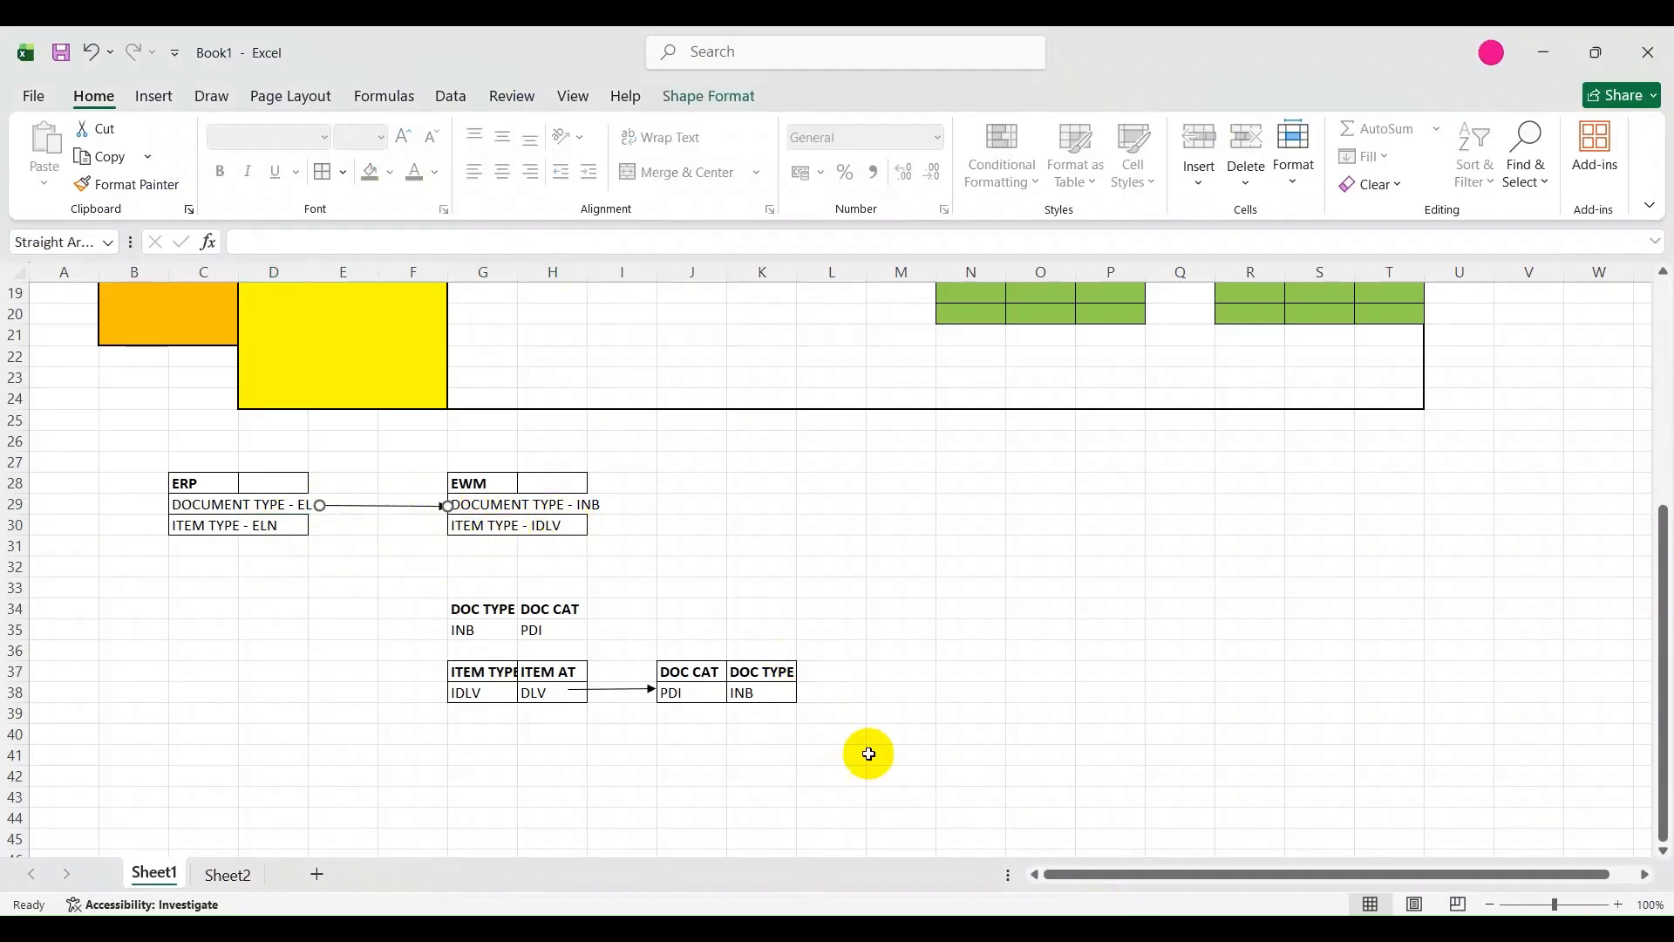
Switch to the Maintain Inbound Delivery window in SAP and examine the ASUS MOUSE delivery's header data.
click(1079, 929)
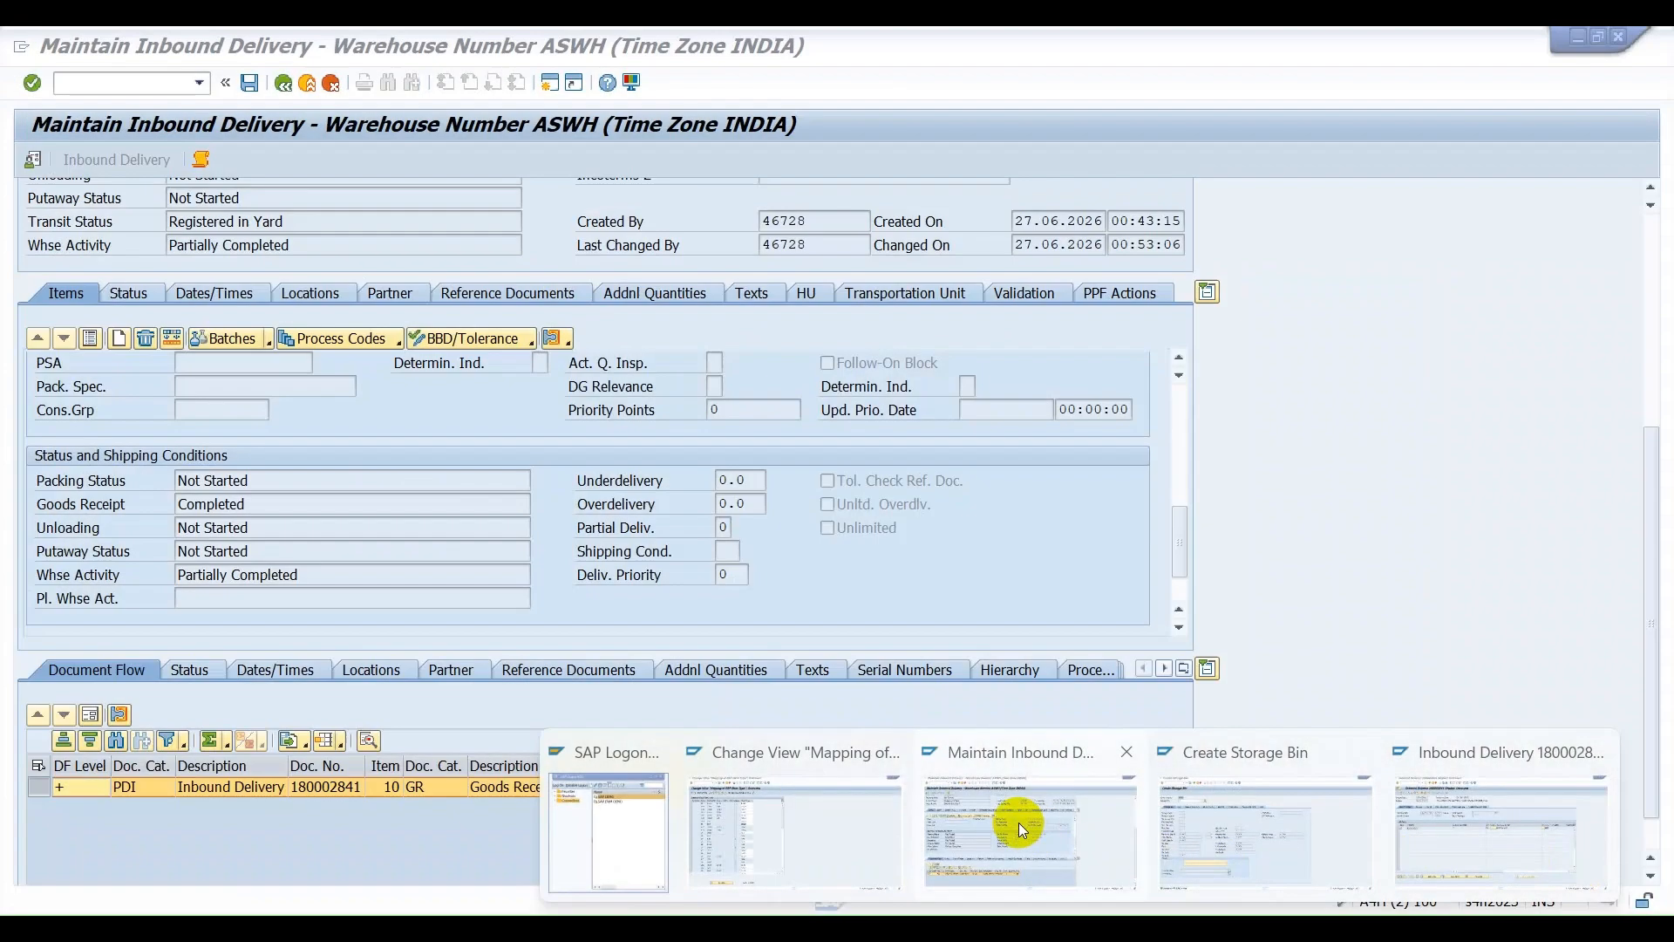
click(1017, 823)
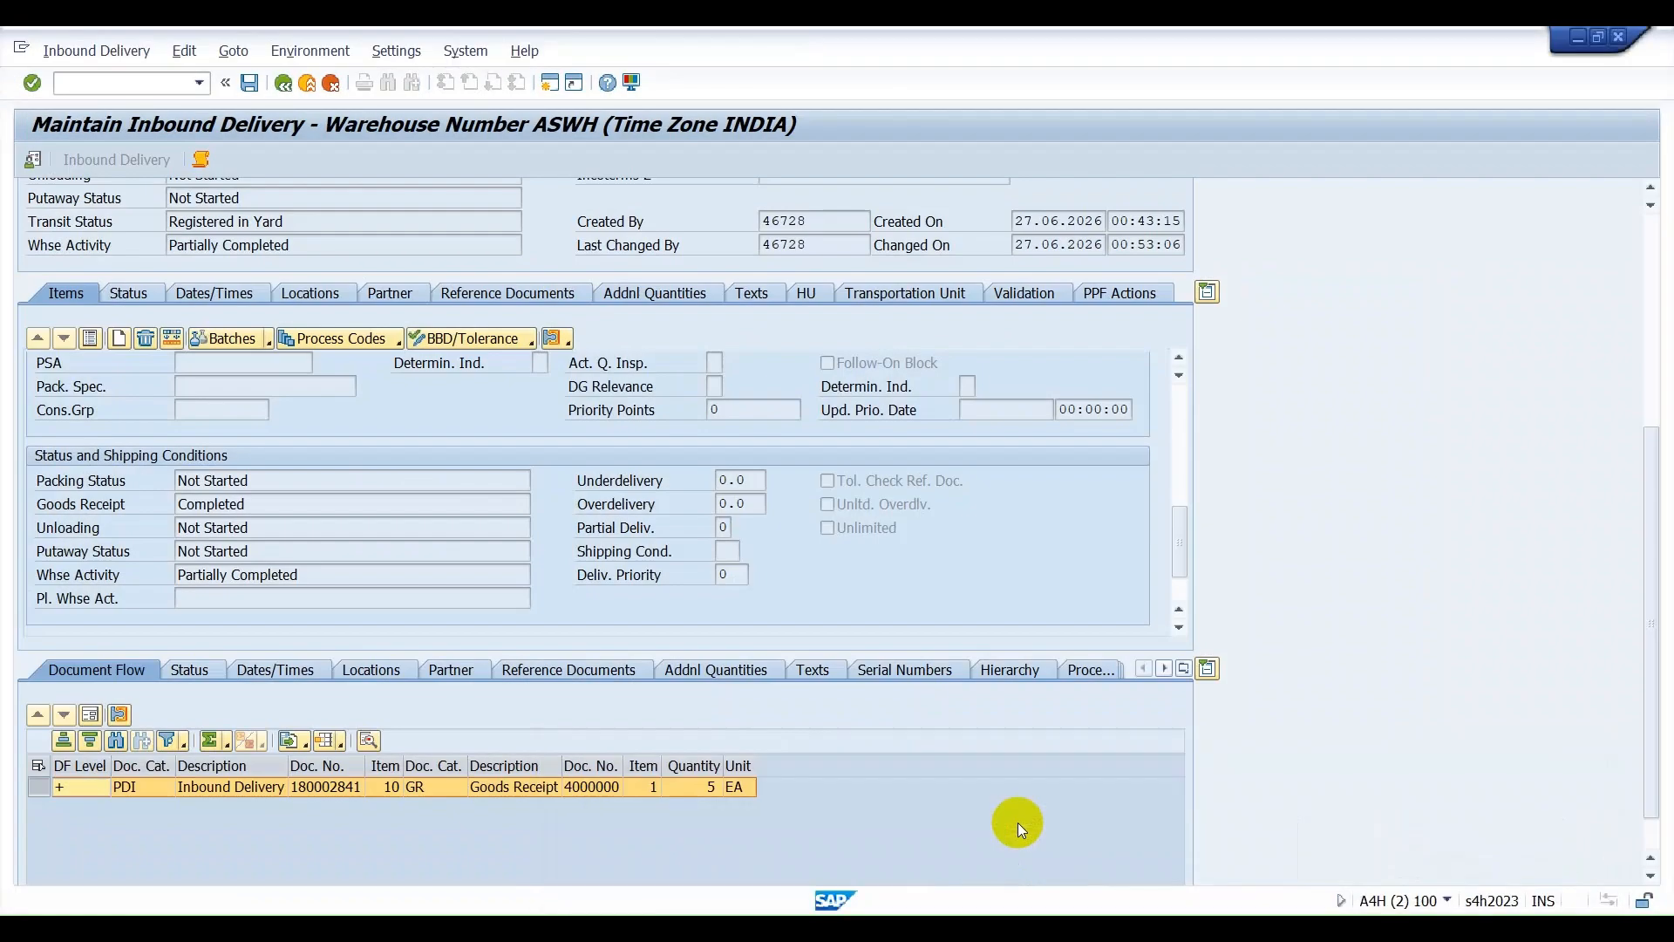
click(1079, 928)
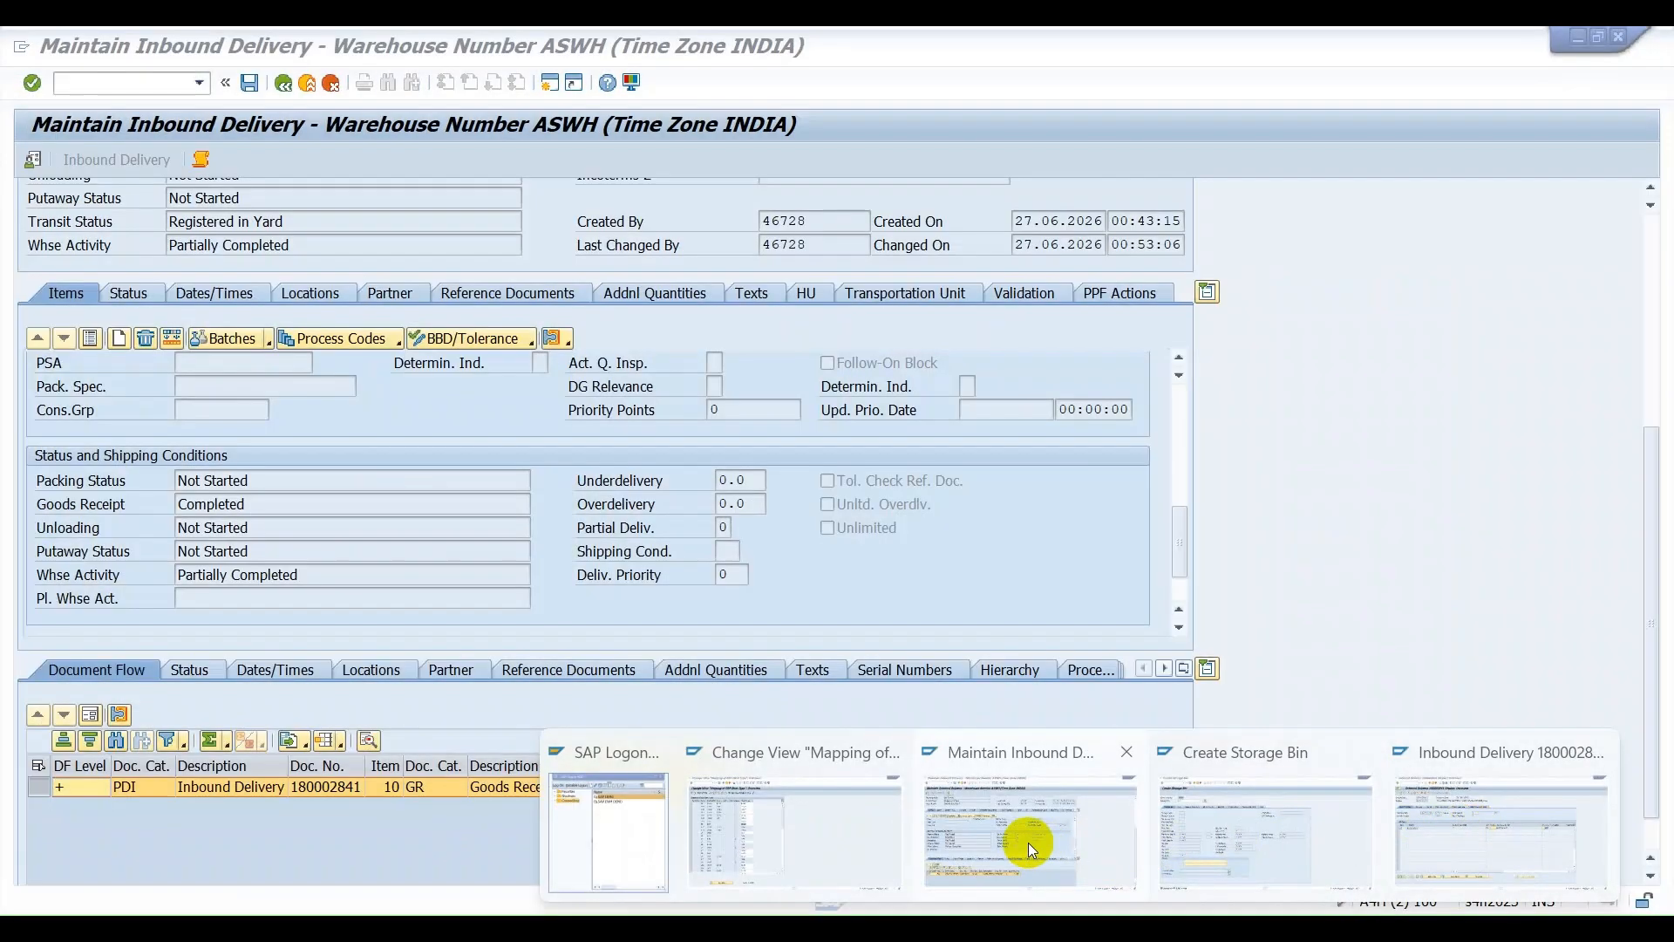
click(1027, 842)
scroll(638, 493, up, 5)
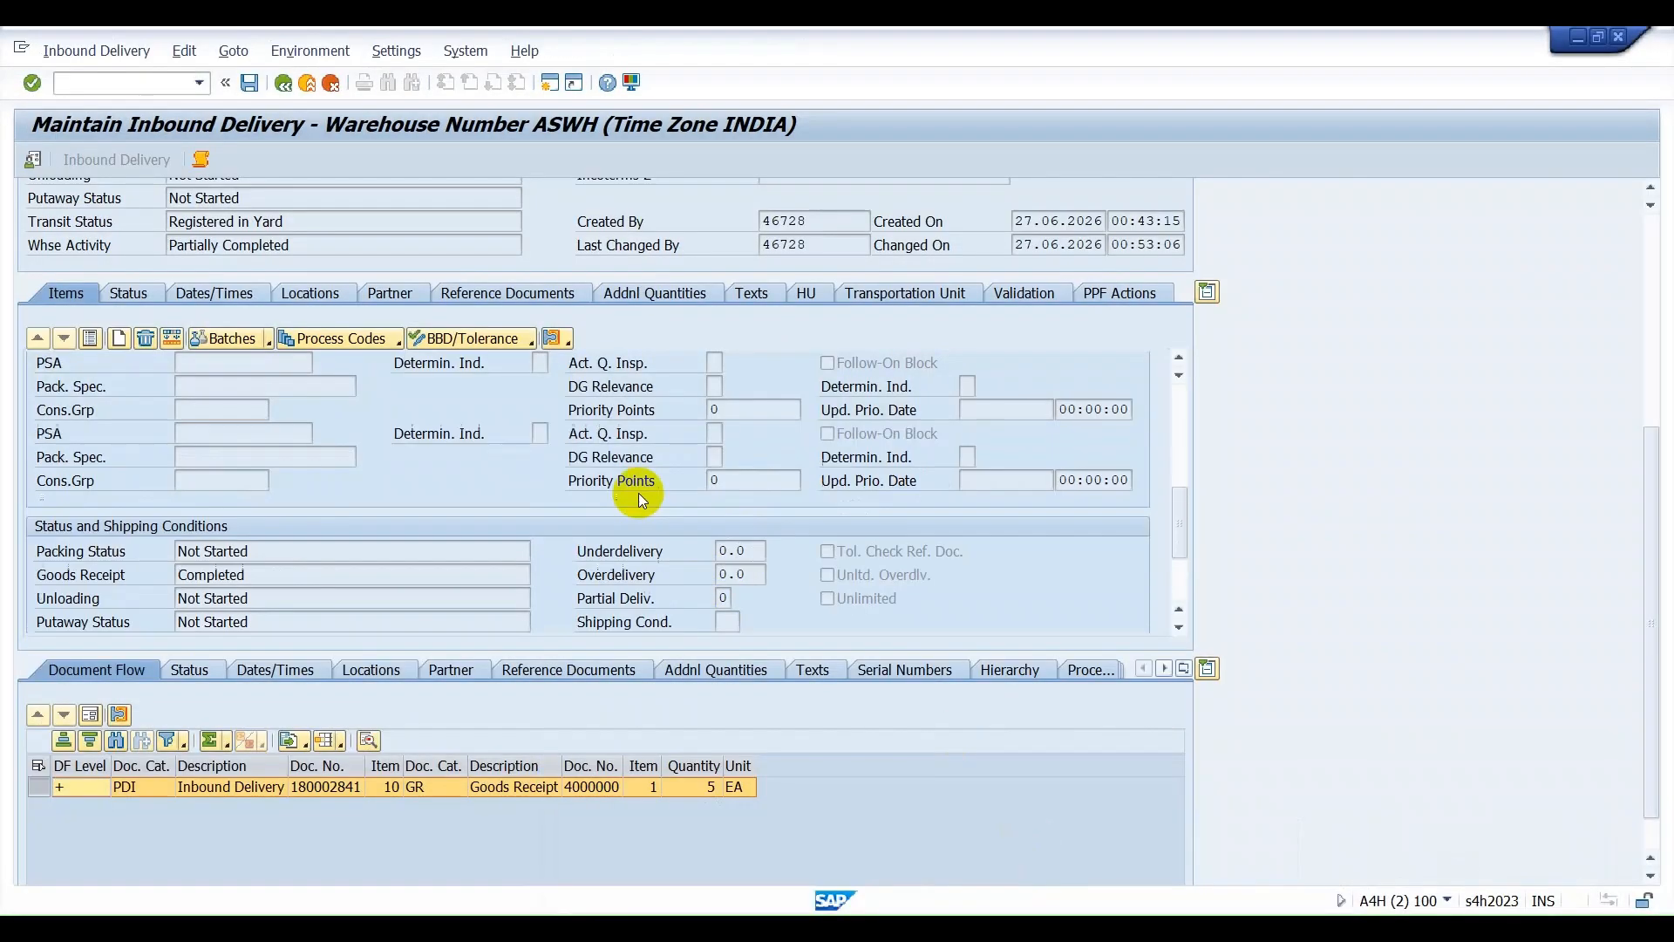
scroll(1505, 318, up, 5)
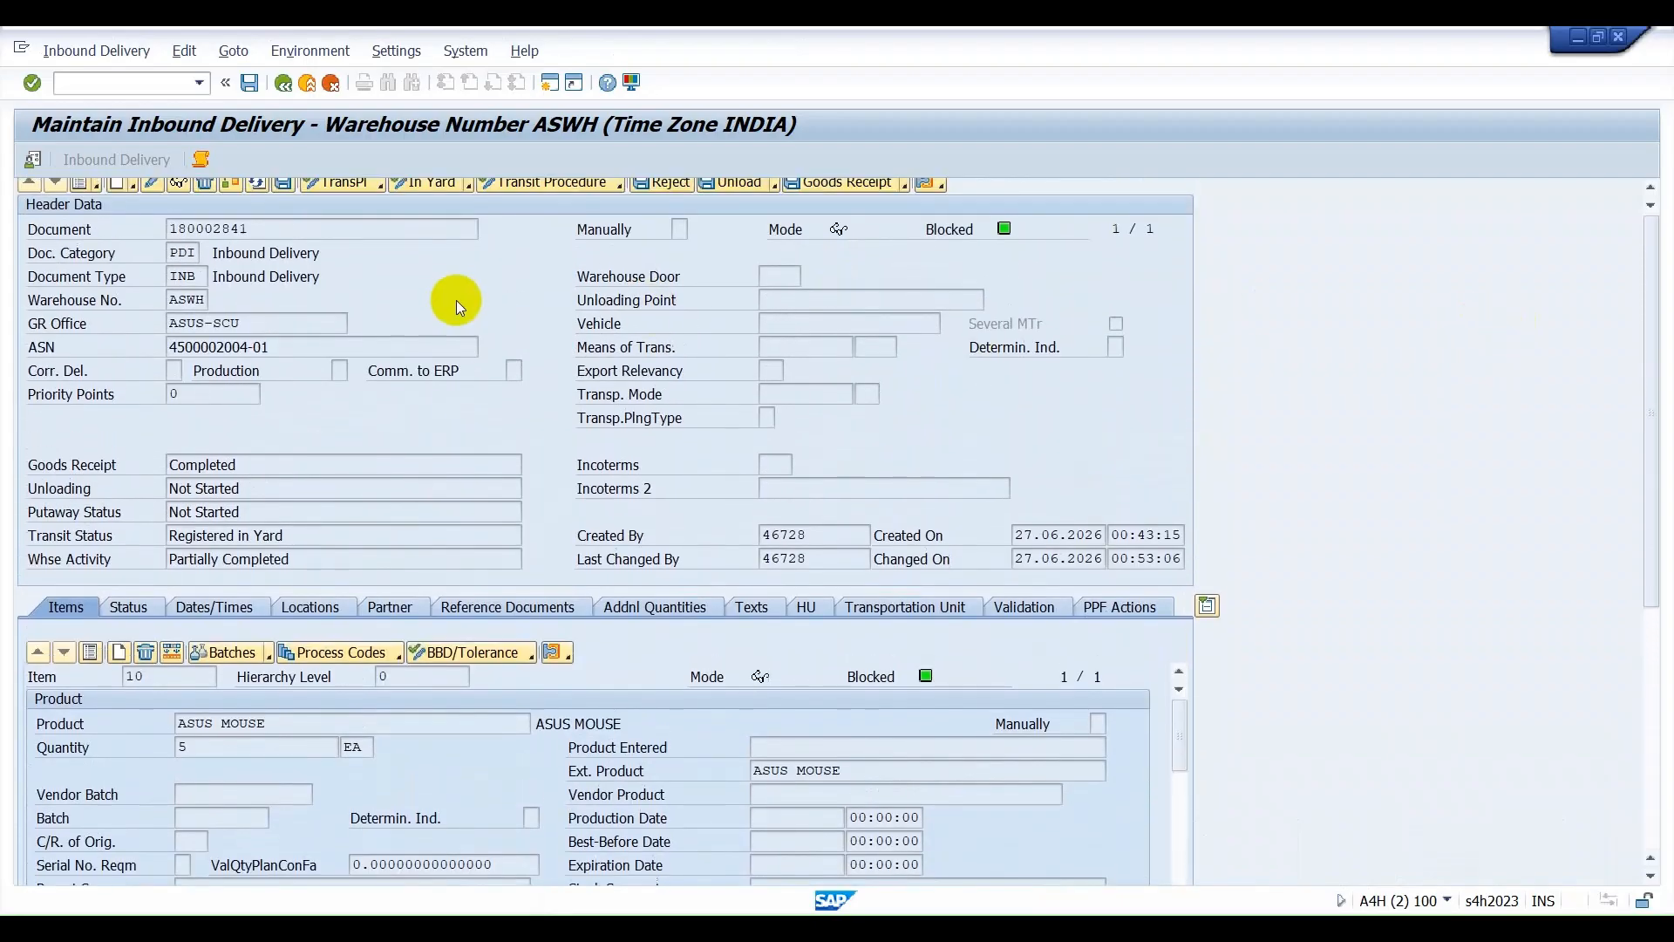
Show both the item data and the header data of the ASUS MOUSE inbound delivery as lists instead of forms.
click(90, 715)
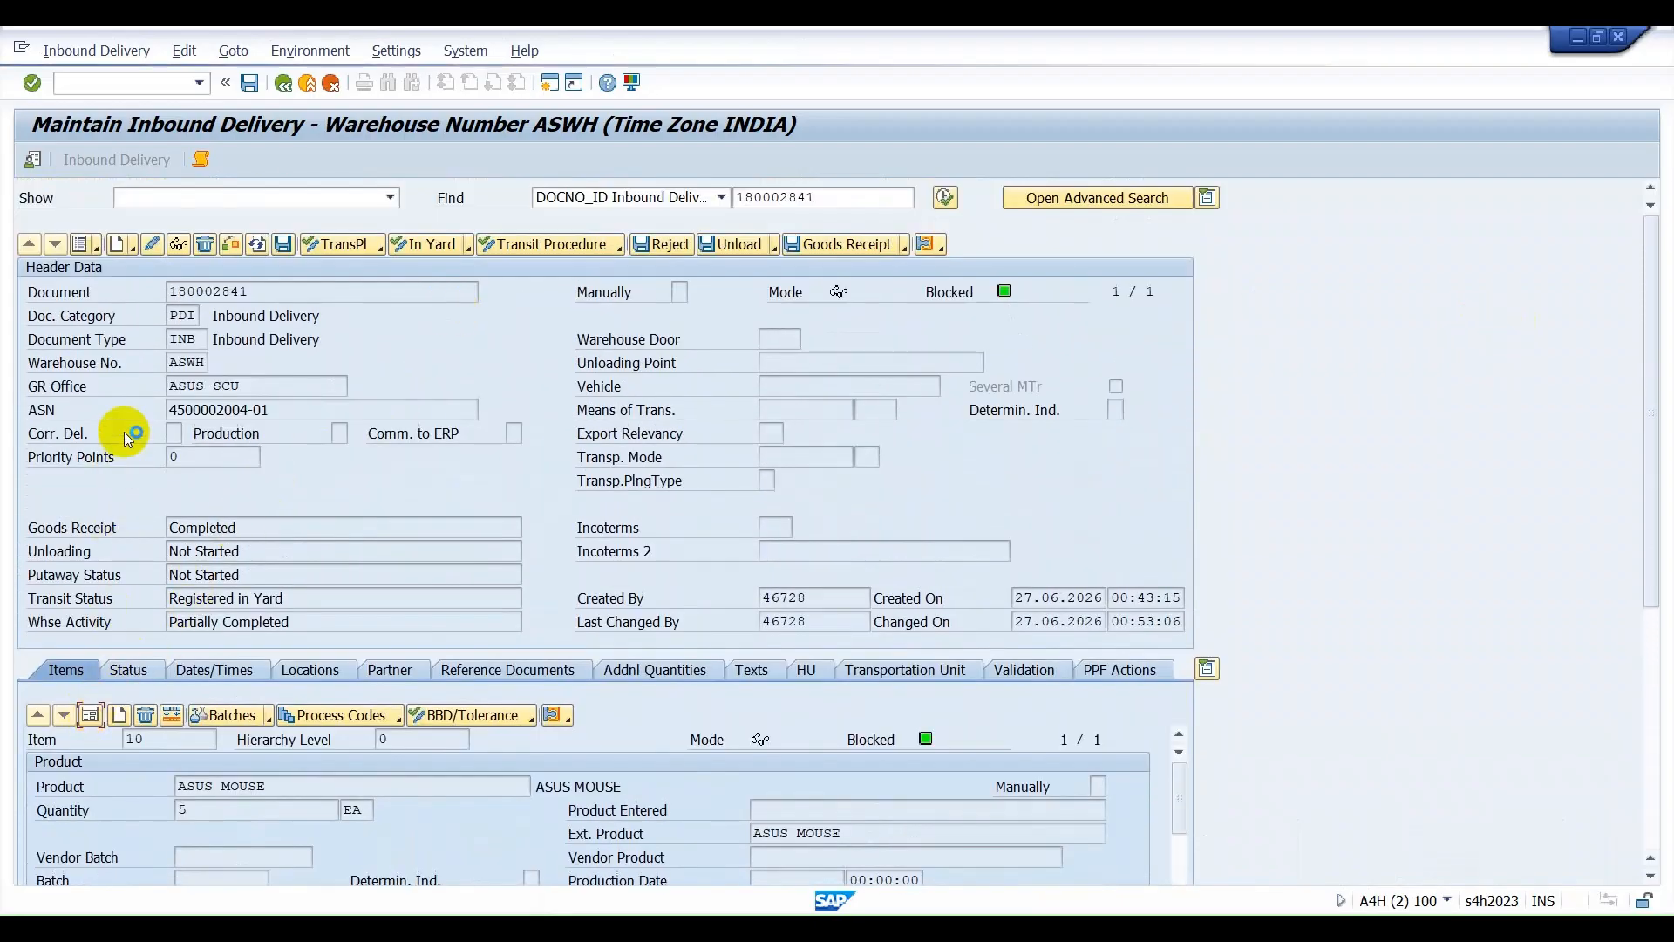
click(81, 244)
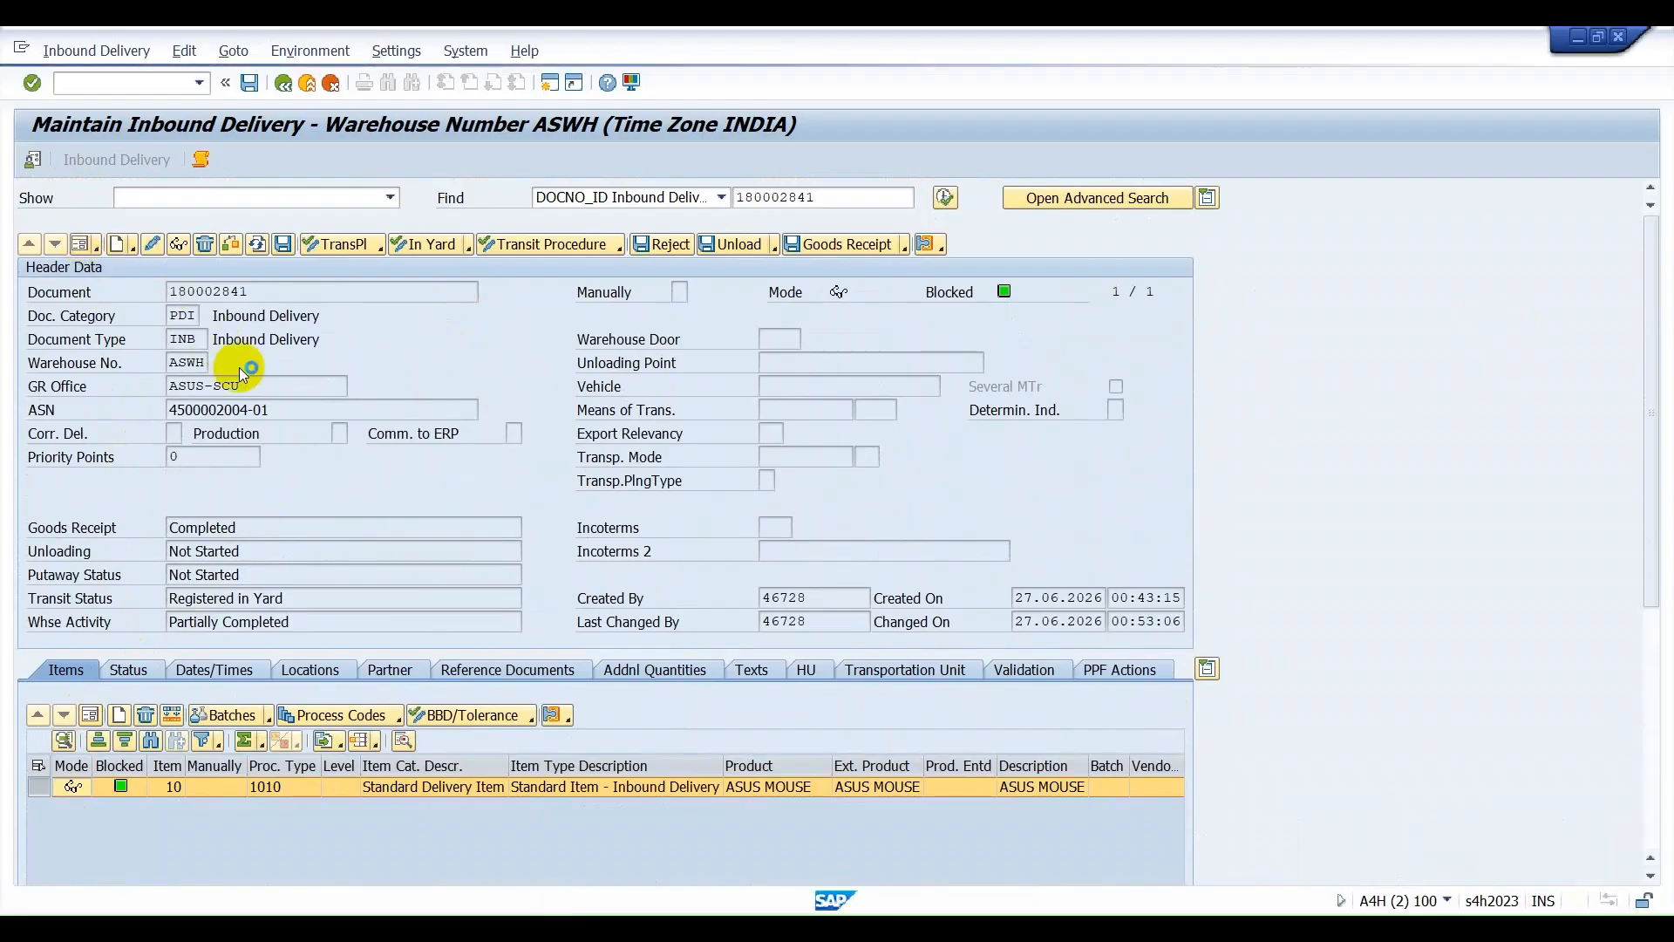
click(86, 54)
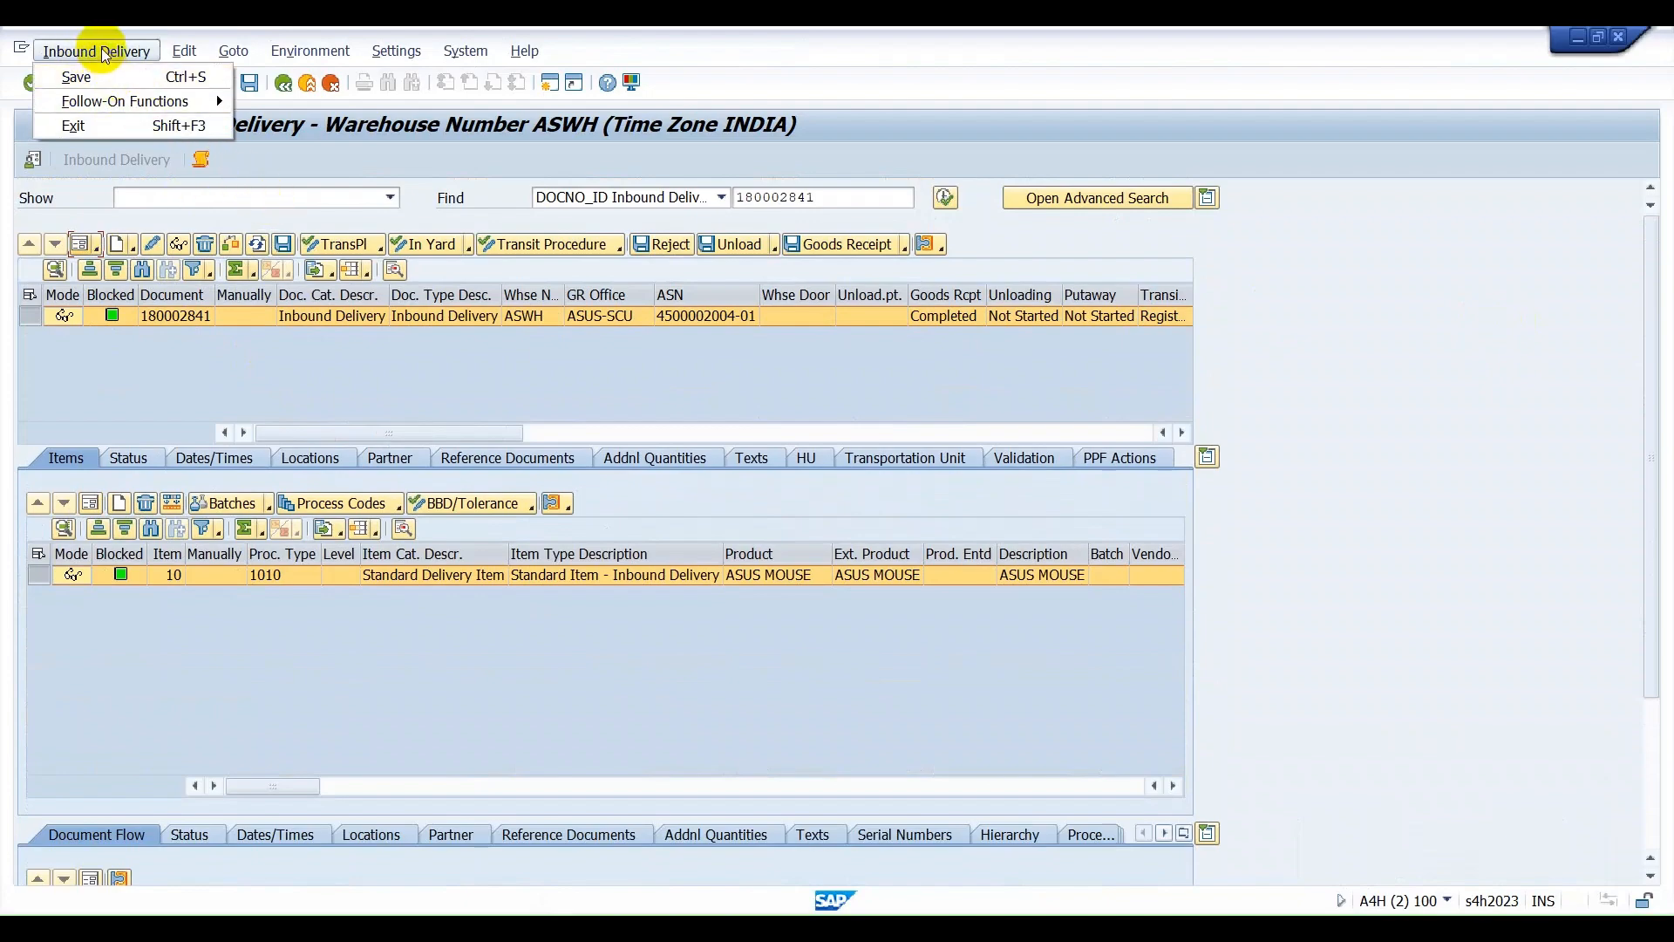
Switch to Excel, move the MATERIAL 1 box from the GR staging area onto the AS10 rack, and return it to the staging area.
click(1090, 929)
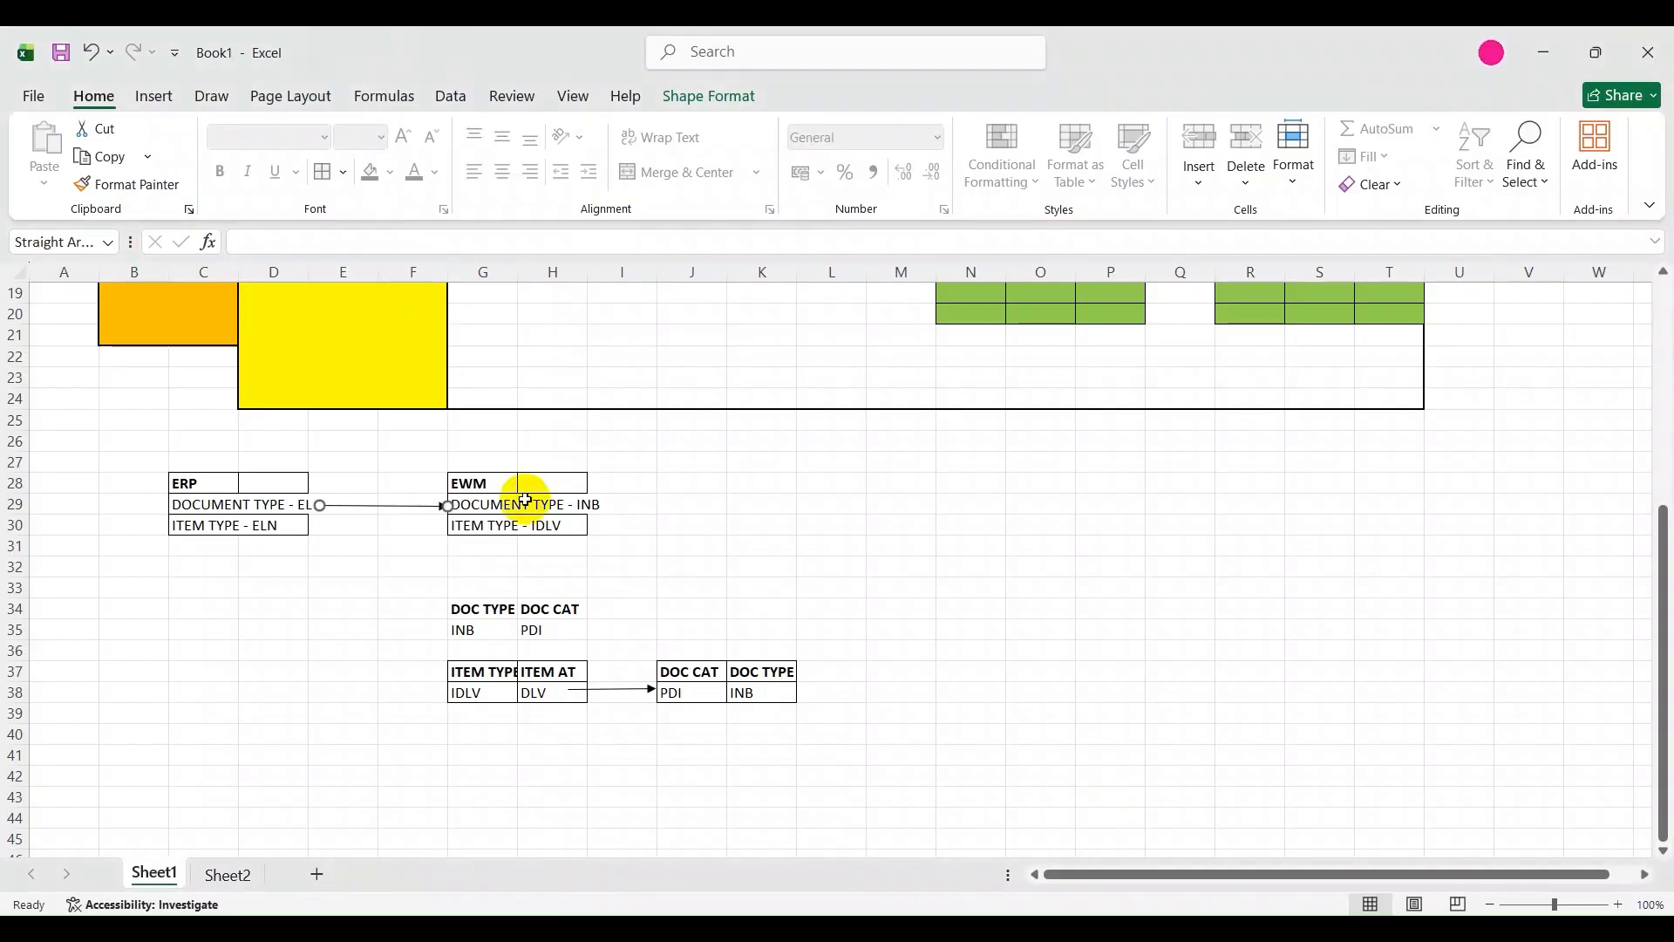
scroll(559, 548, up, 6)
click(375, 433)
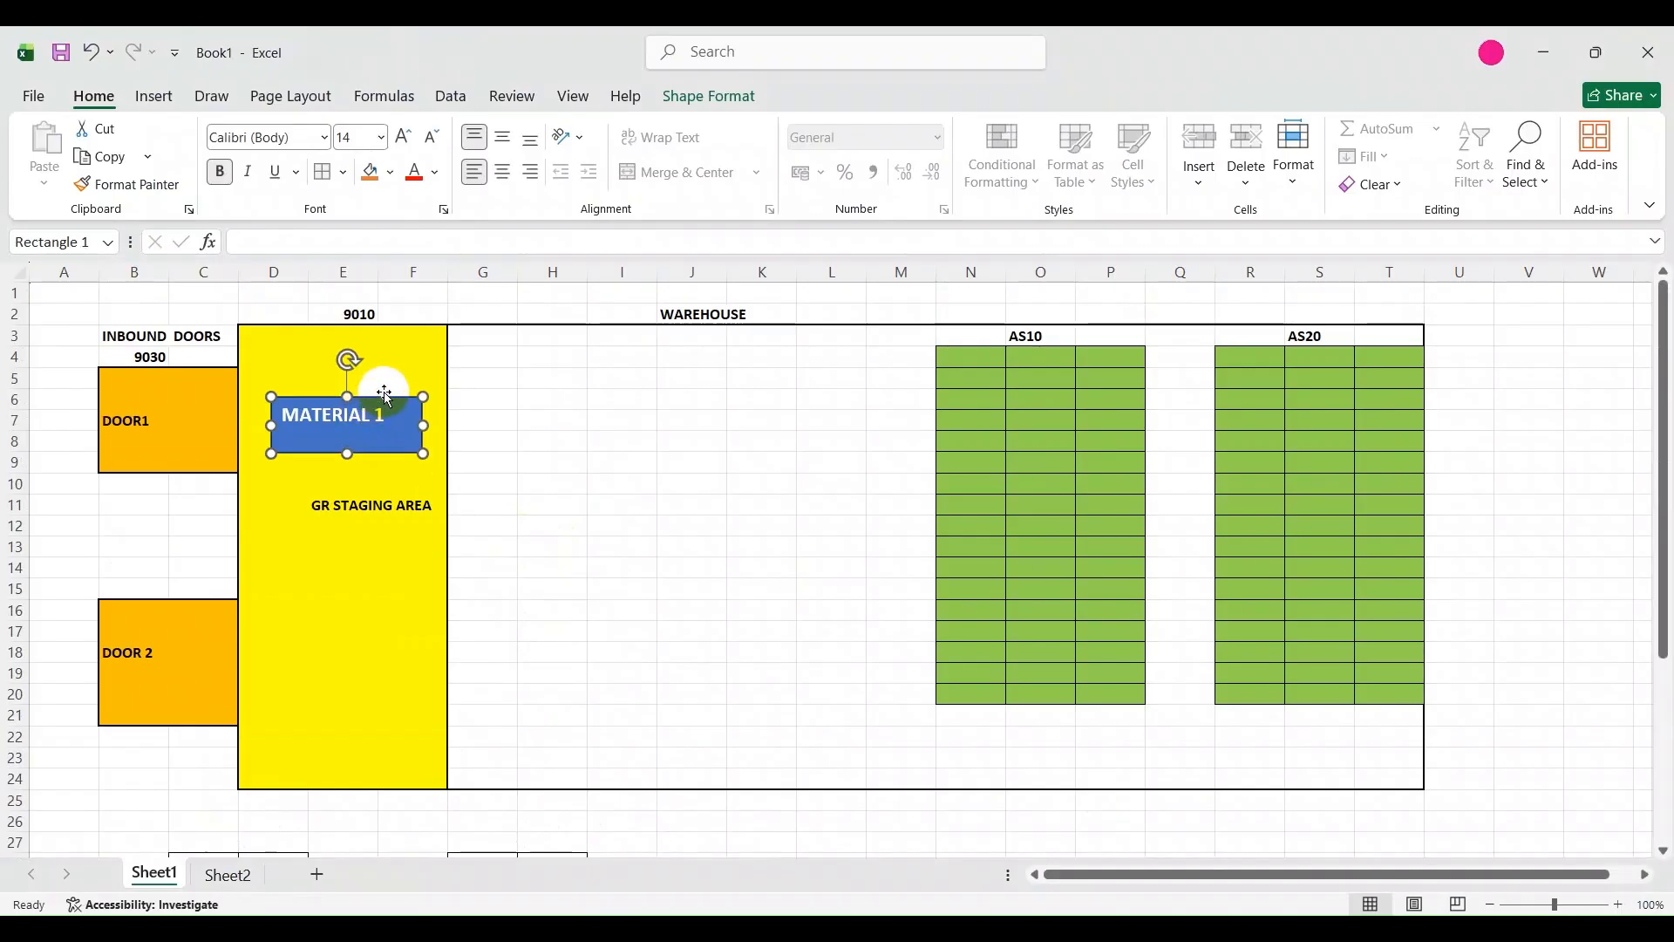
drag(388, 400, 1067, 413)
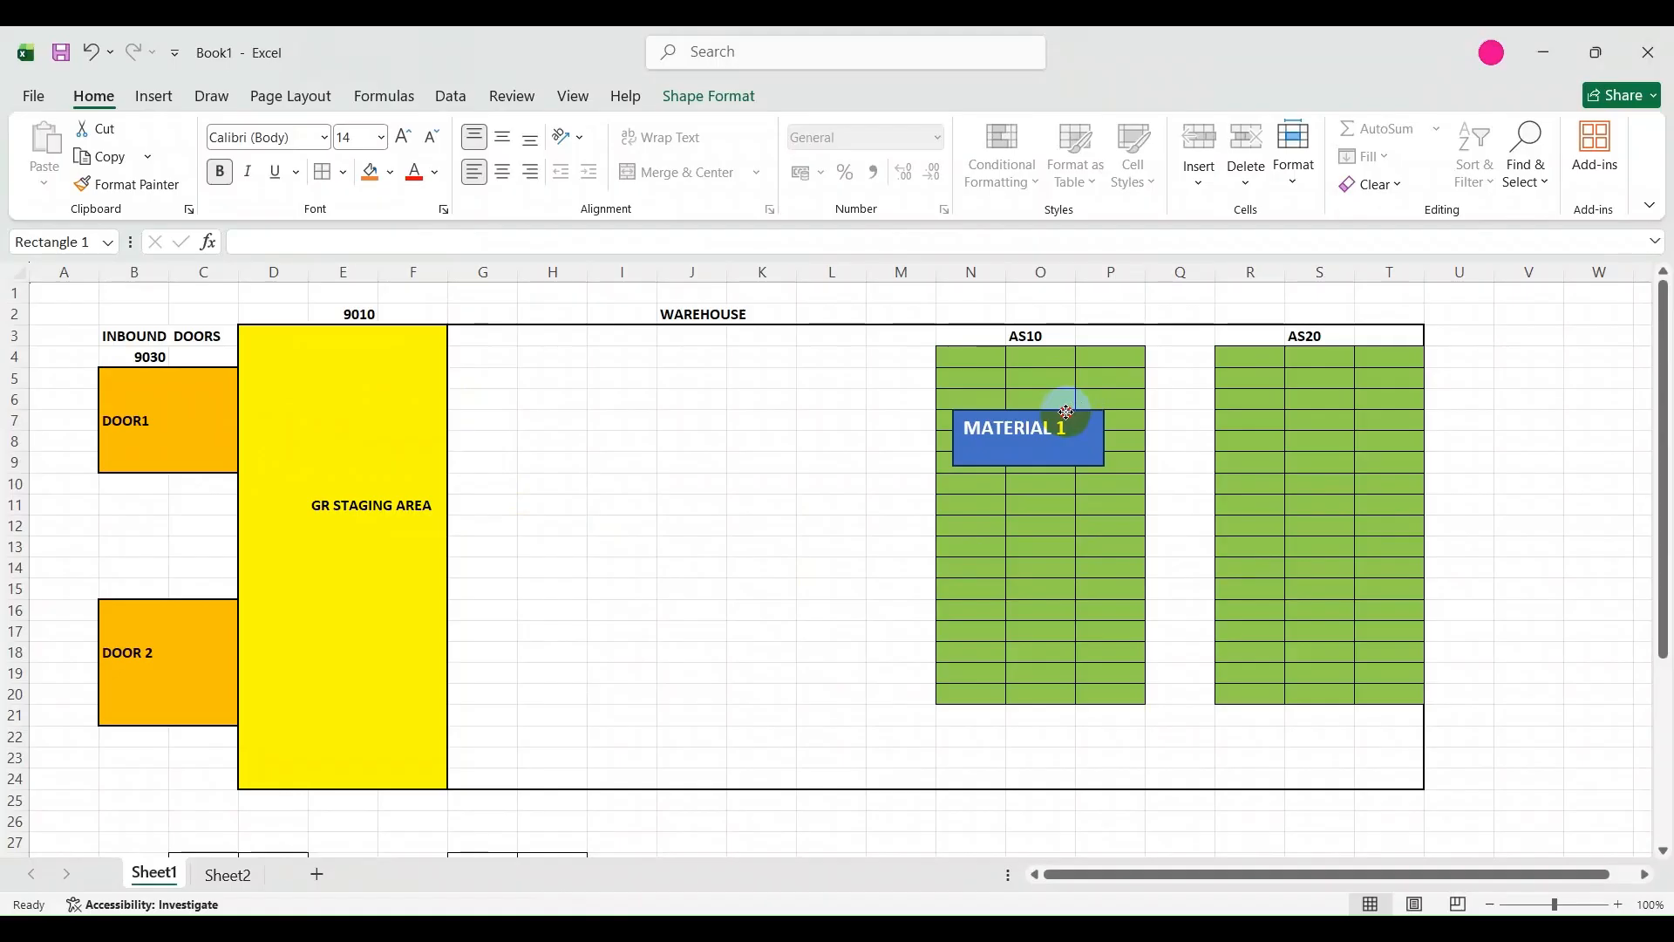
drag(1067, 412, 1067, 412)
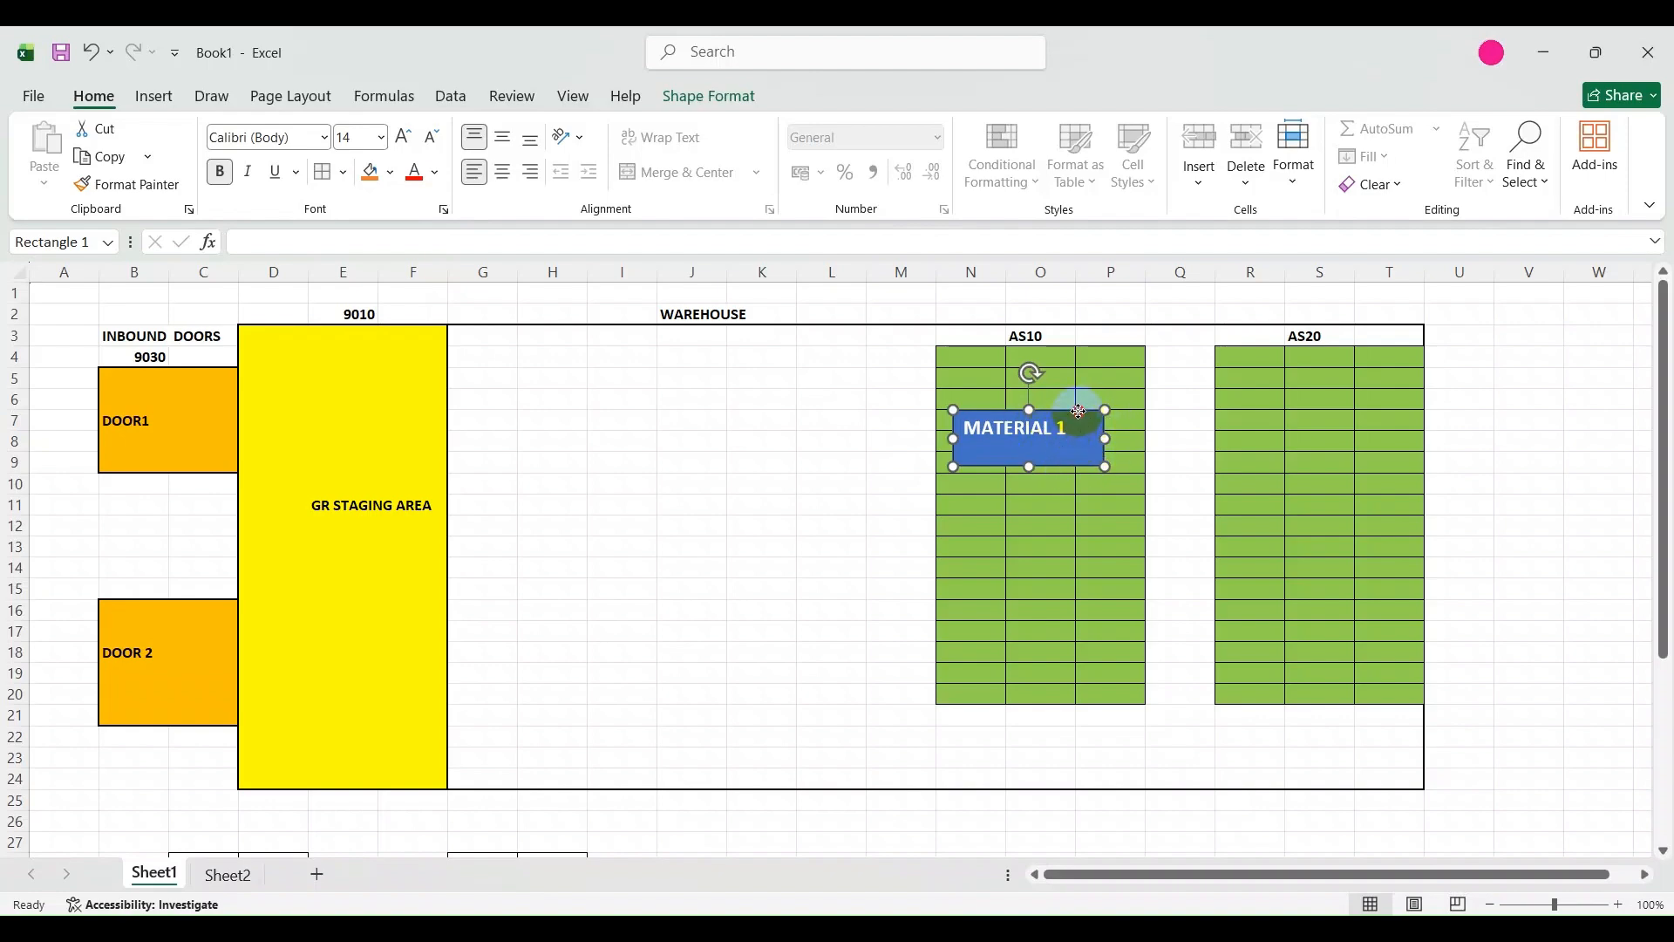
drag(1079, 412, 405, 416)
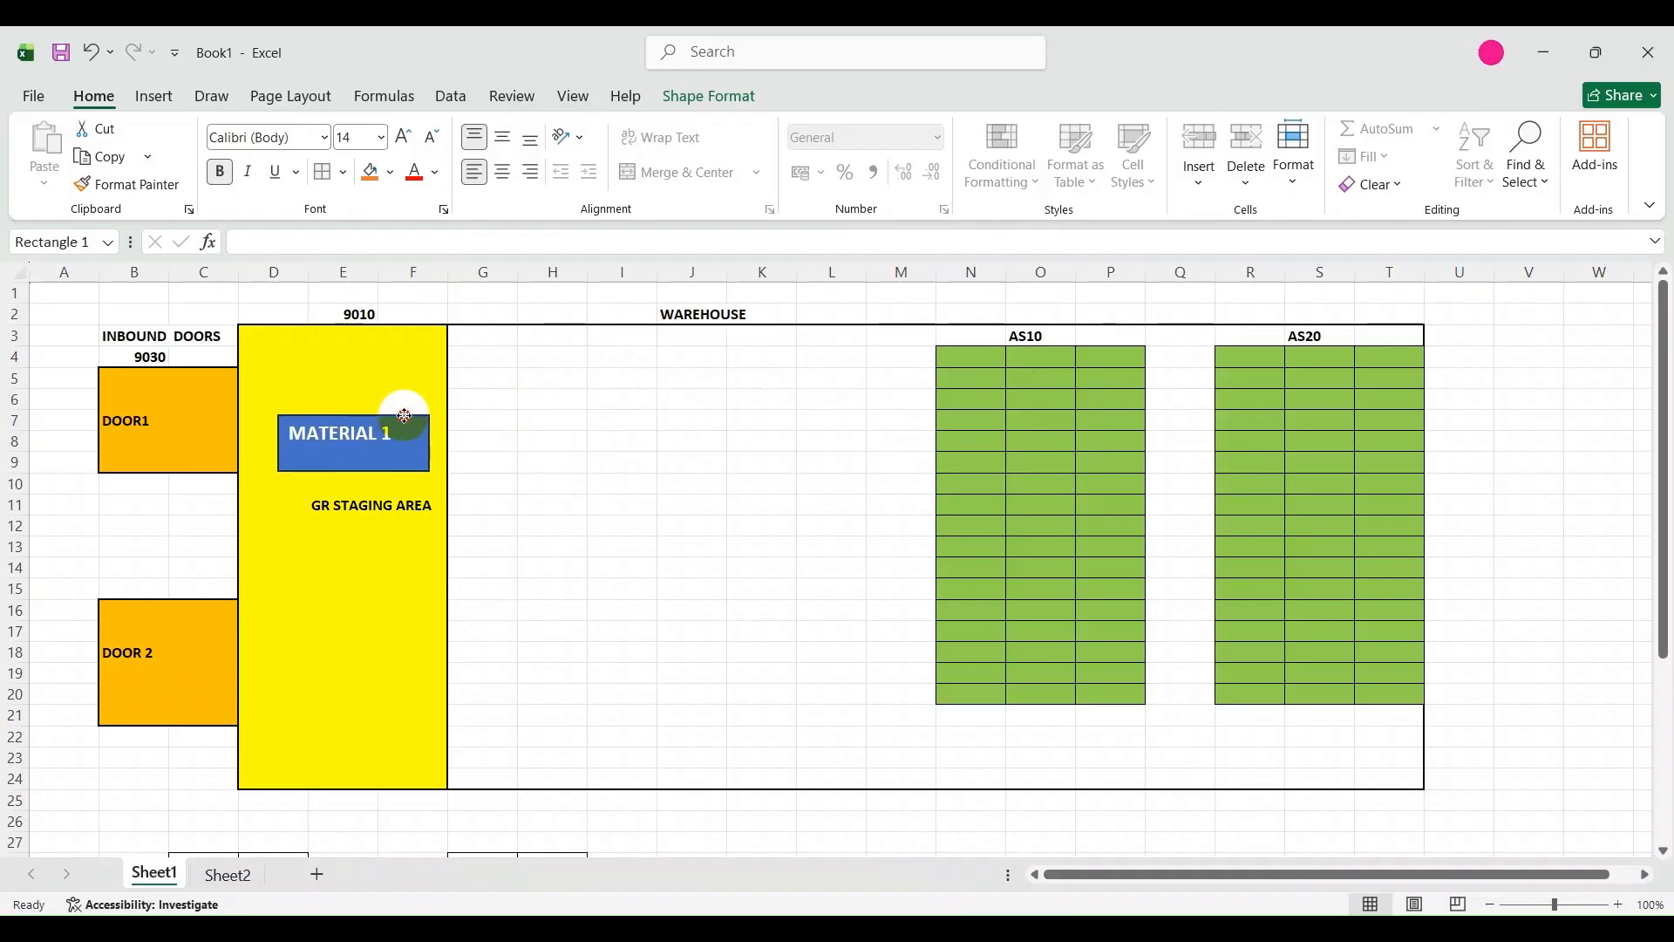
mouse_move(404, 416)
mouse_down()
mouse_move(1319, 399)
mouse_move(1105, 407)
mouse_move(933, 440)
mouse_move(396, 394)
mouse_up()
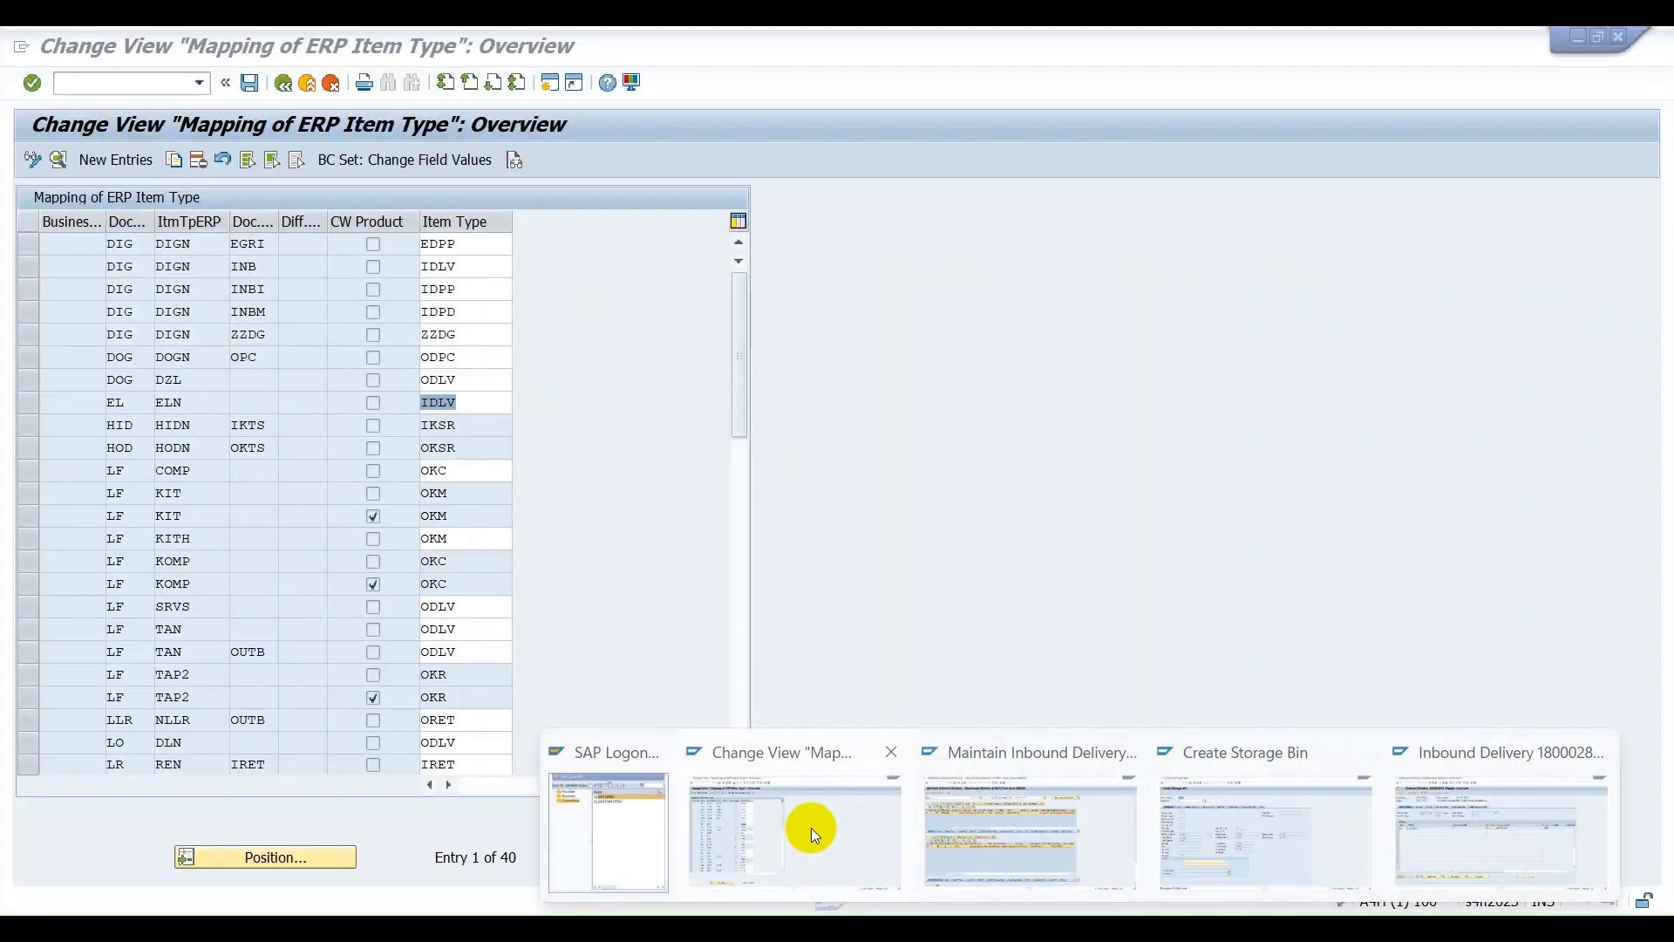
Close the SAP windows for the mapping change view and Create Storage Bin.
click(1028, 804)
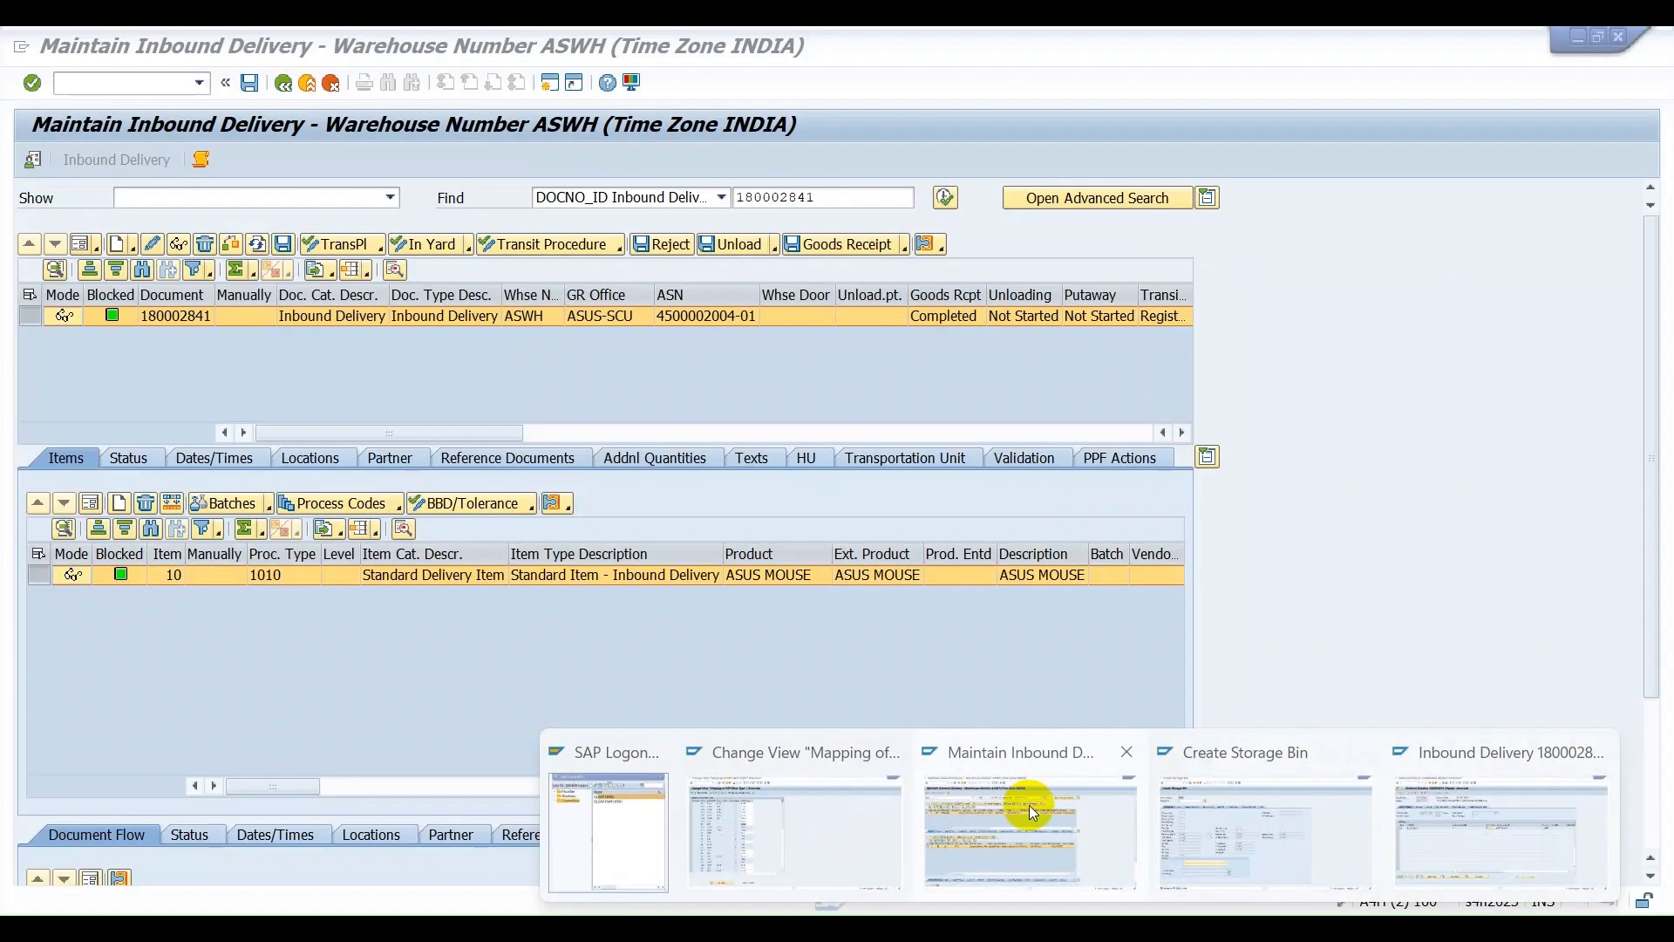
click(889, 751)
click(1244, 752)
click(1361, 751)
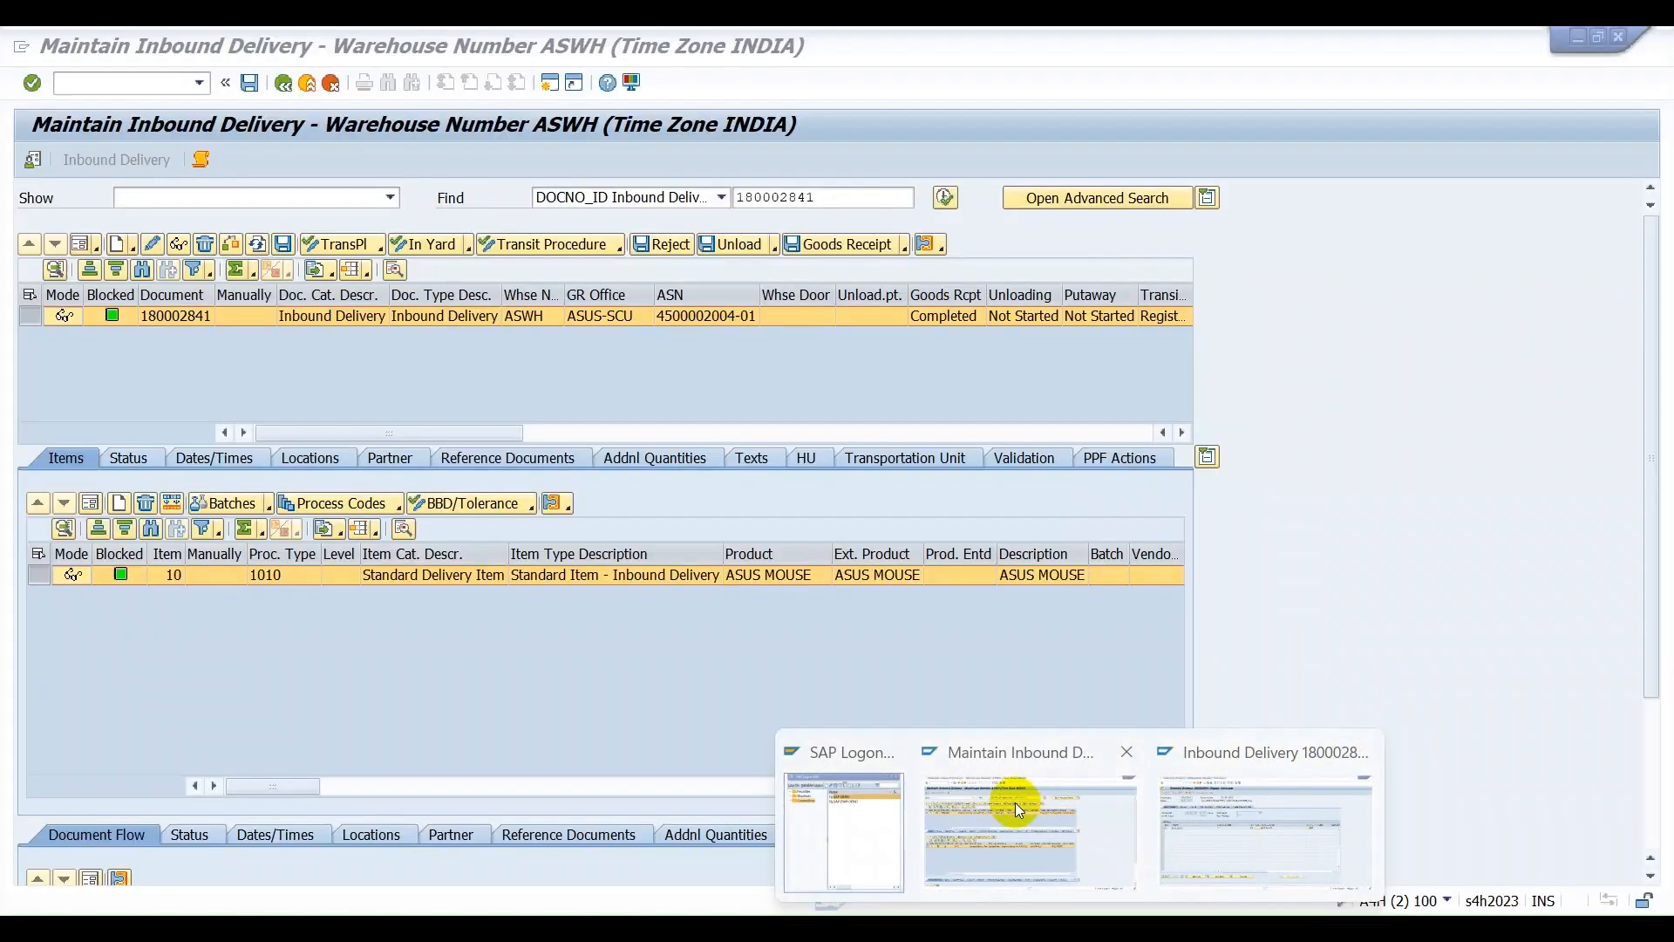
Switch to the Maintain Inbound Delivery window in SAP and open the Warehouse Task follow-on function for the ASUS MOUSE delivery.
click(1015, 802)
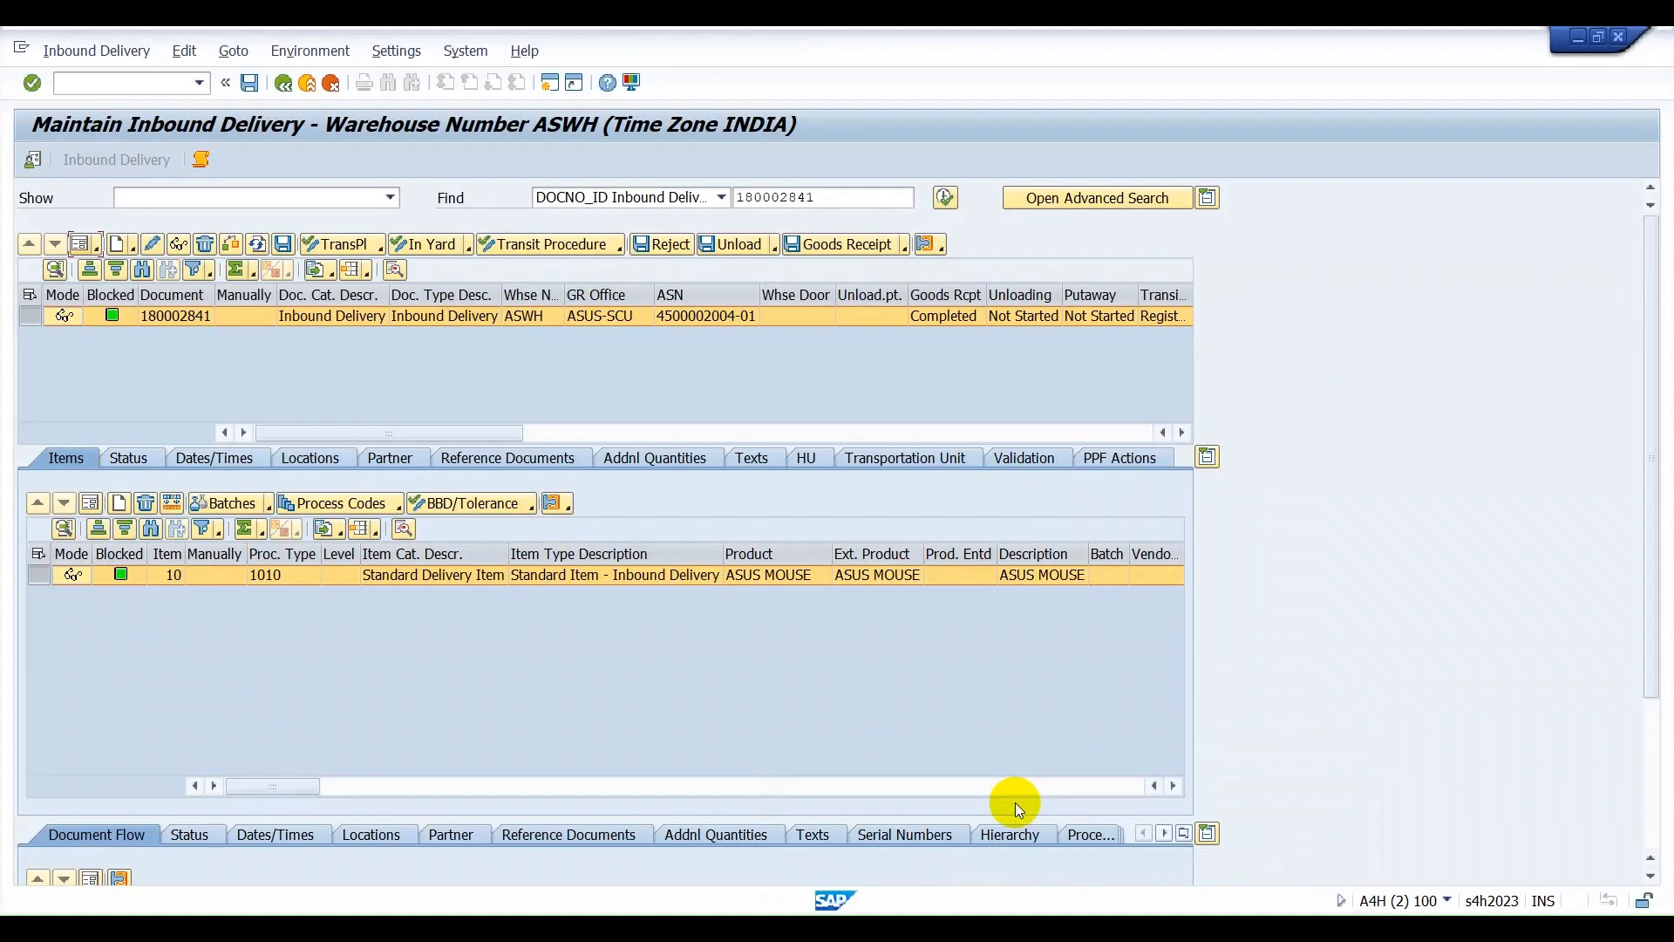
click(87, 54)
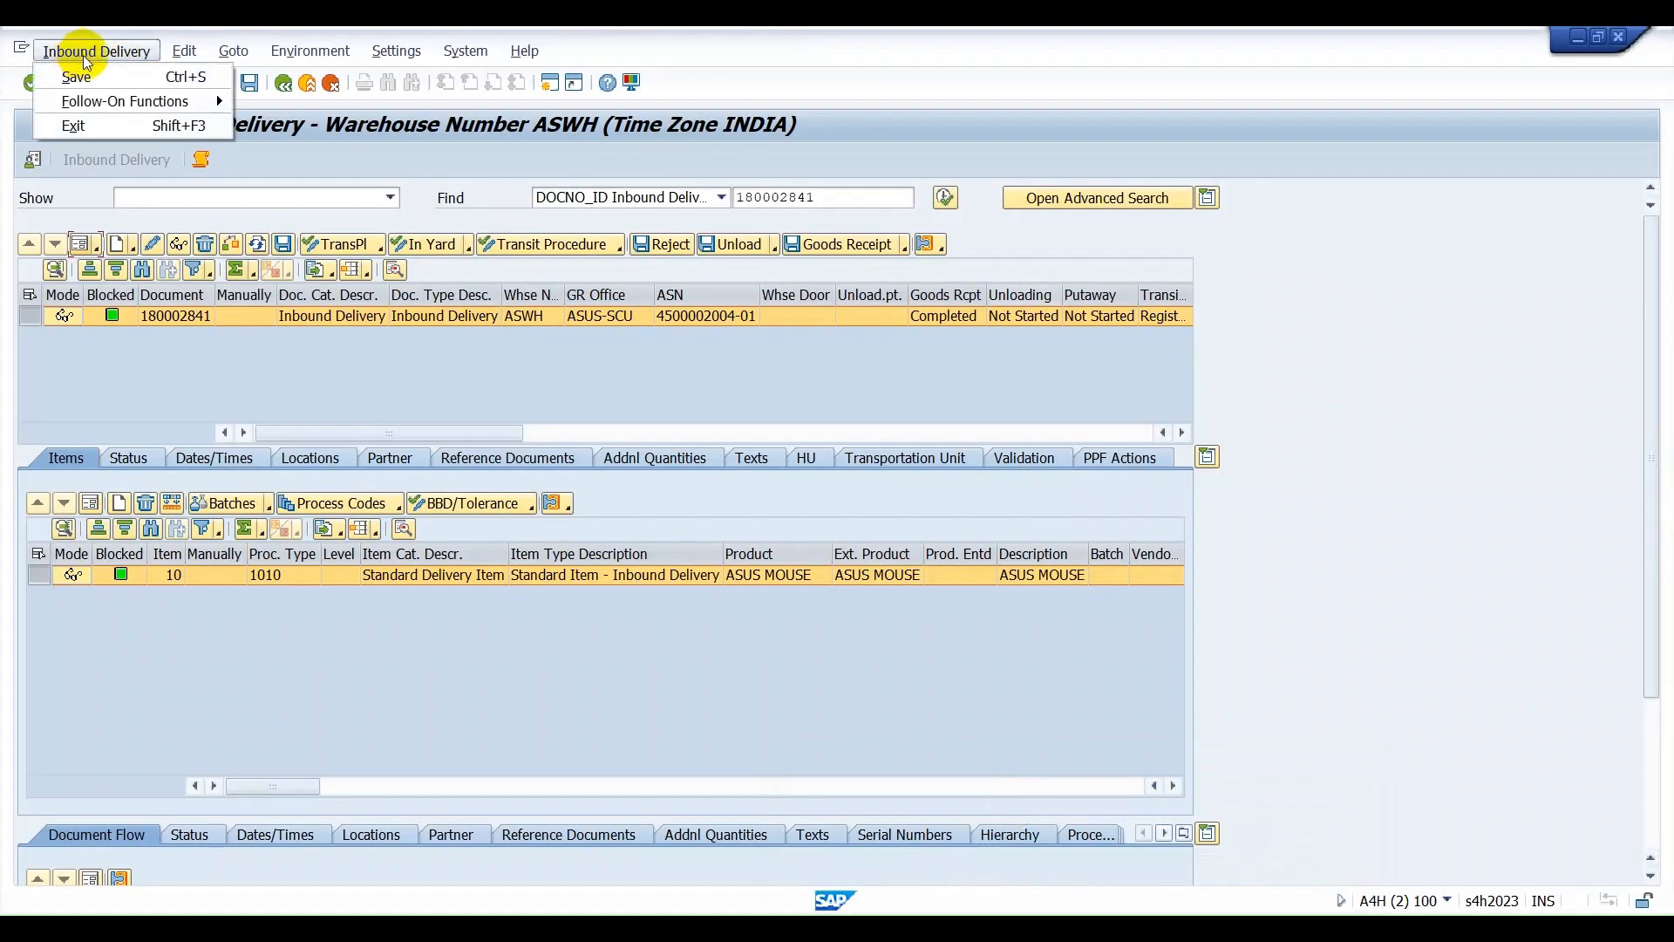
mouse_move(131, 101)
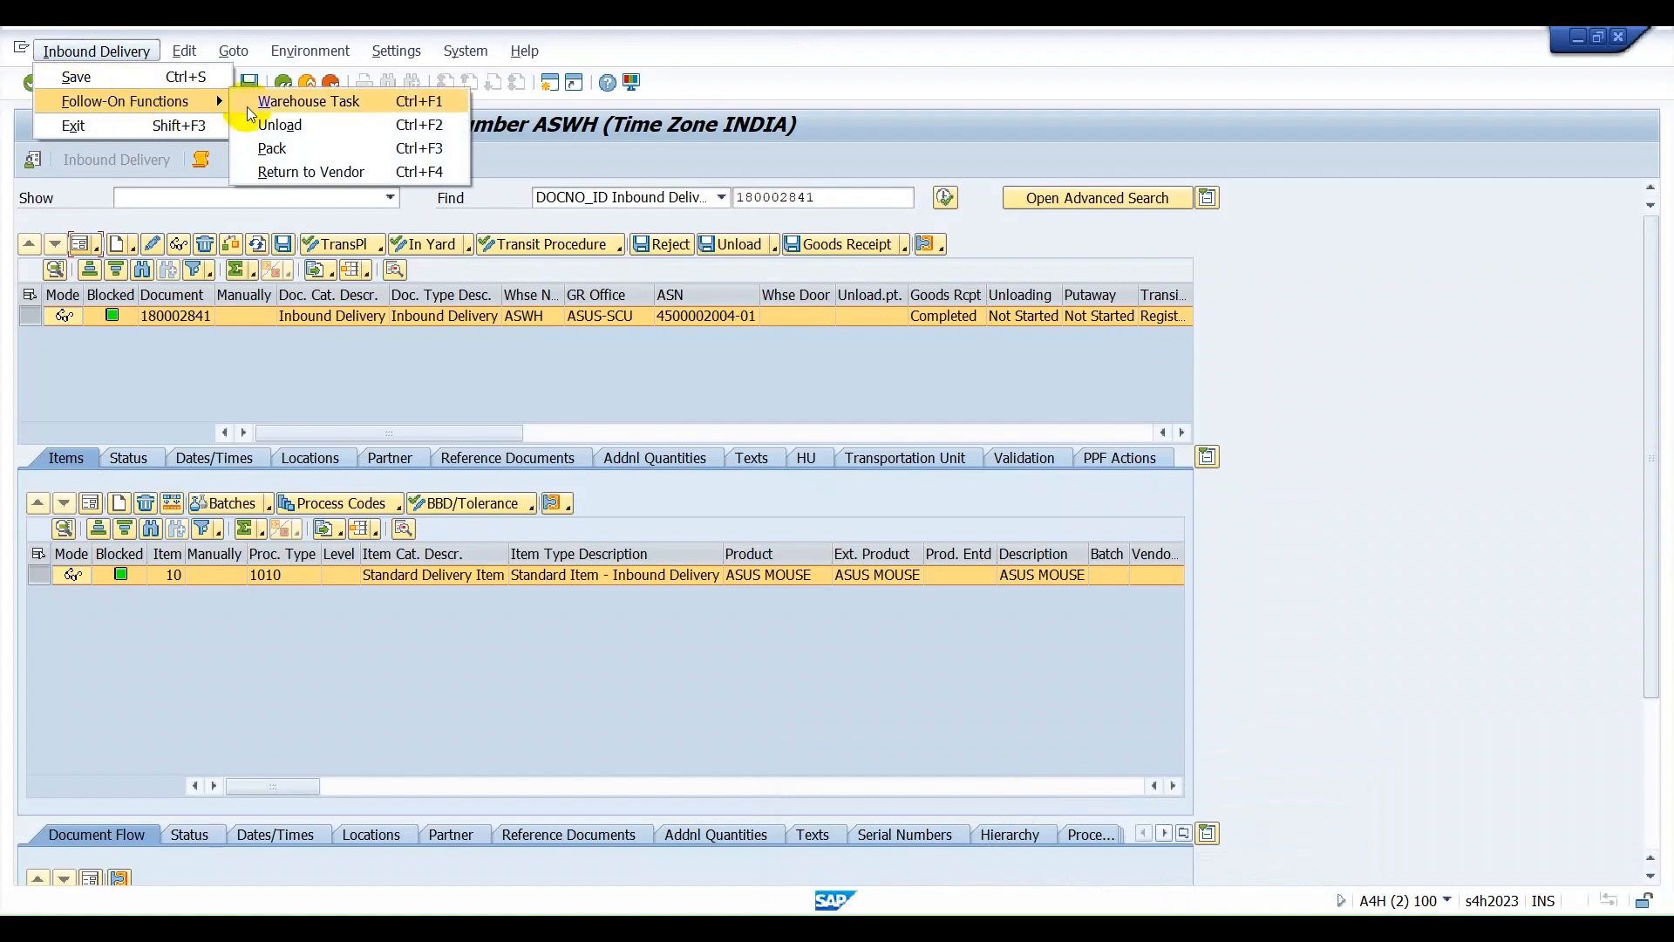
click(277, 101)
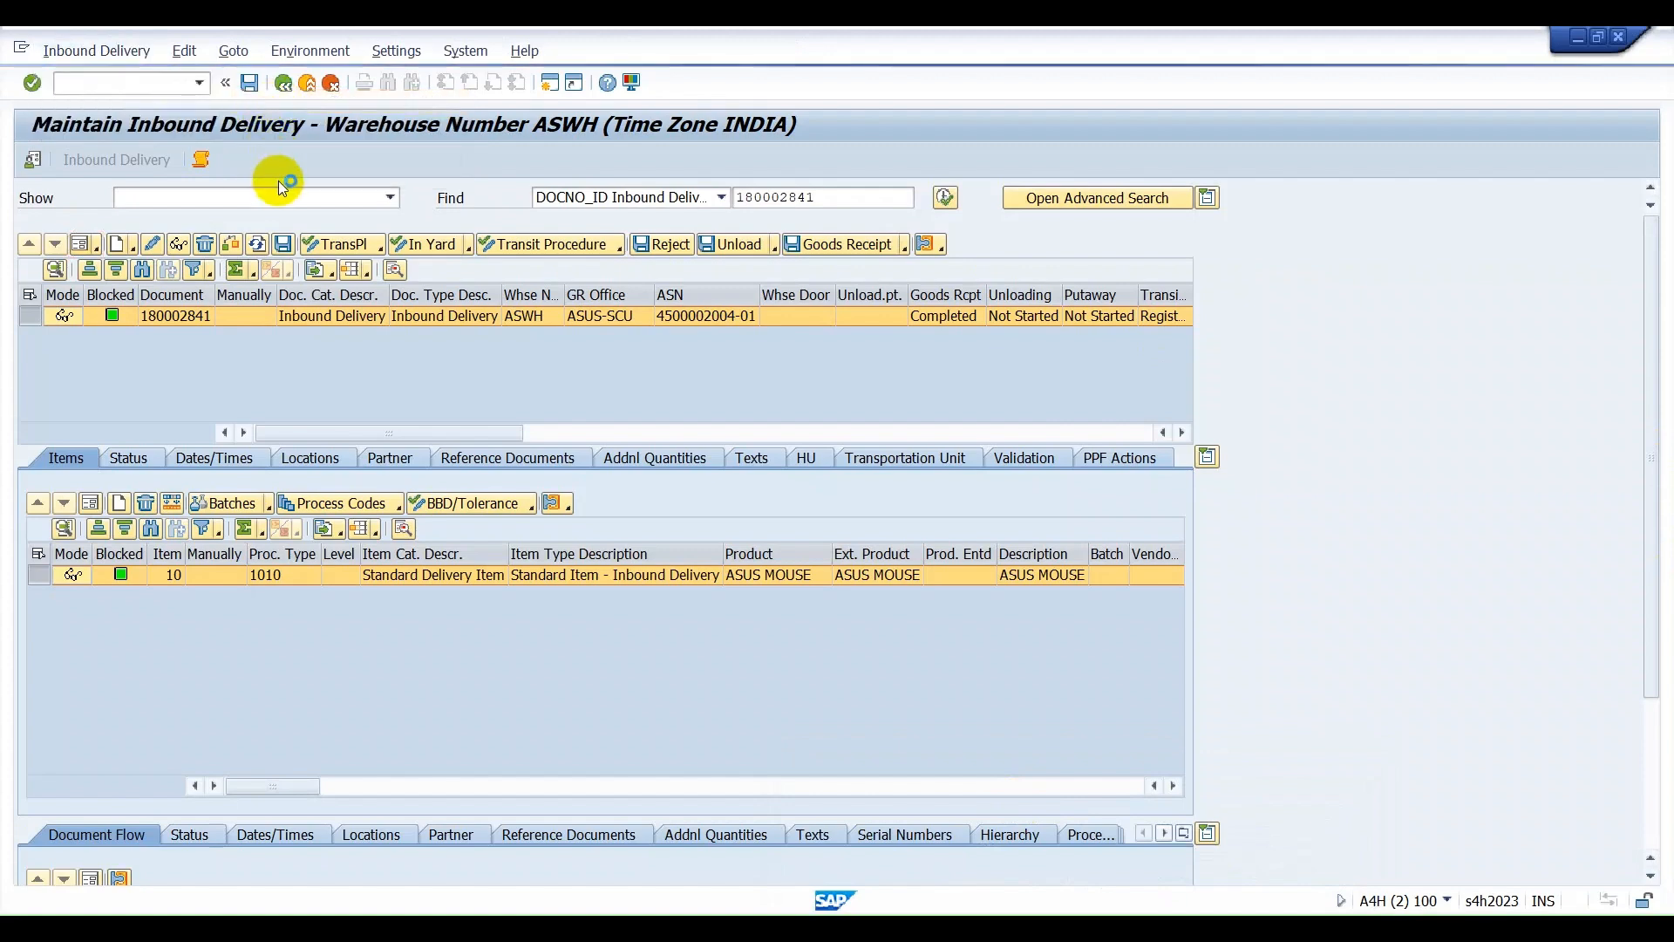
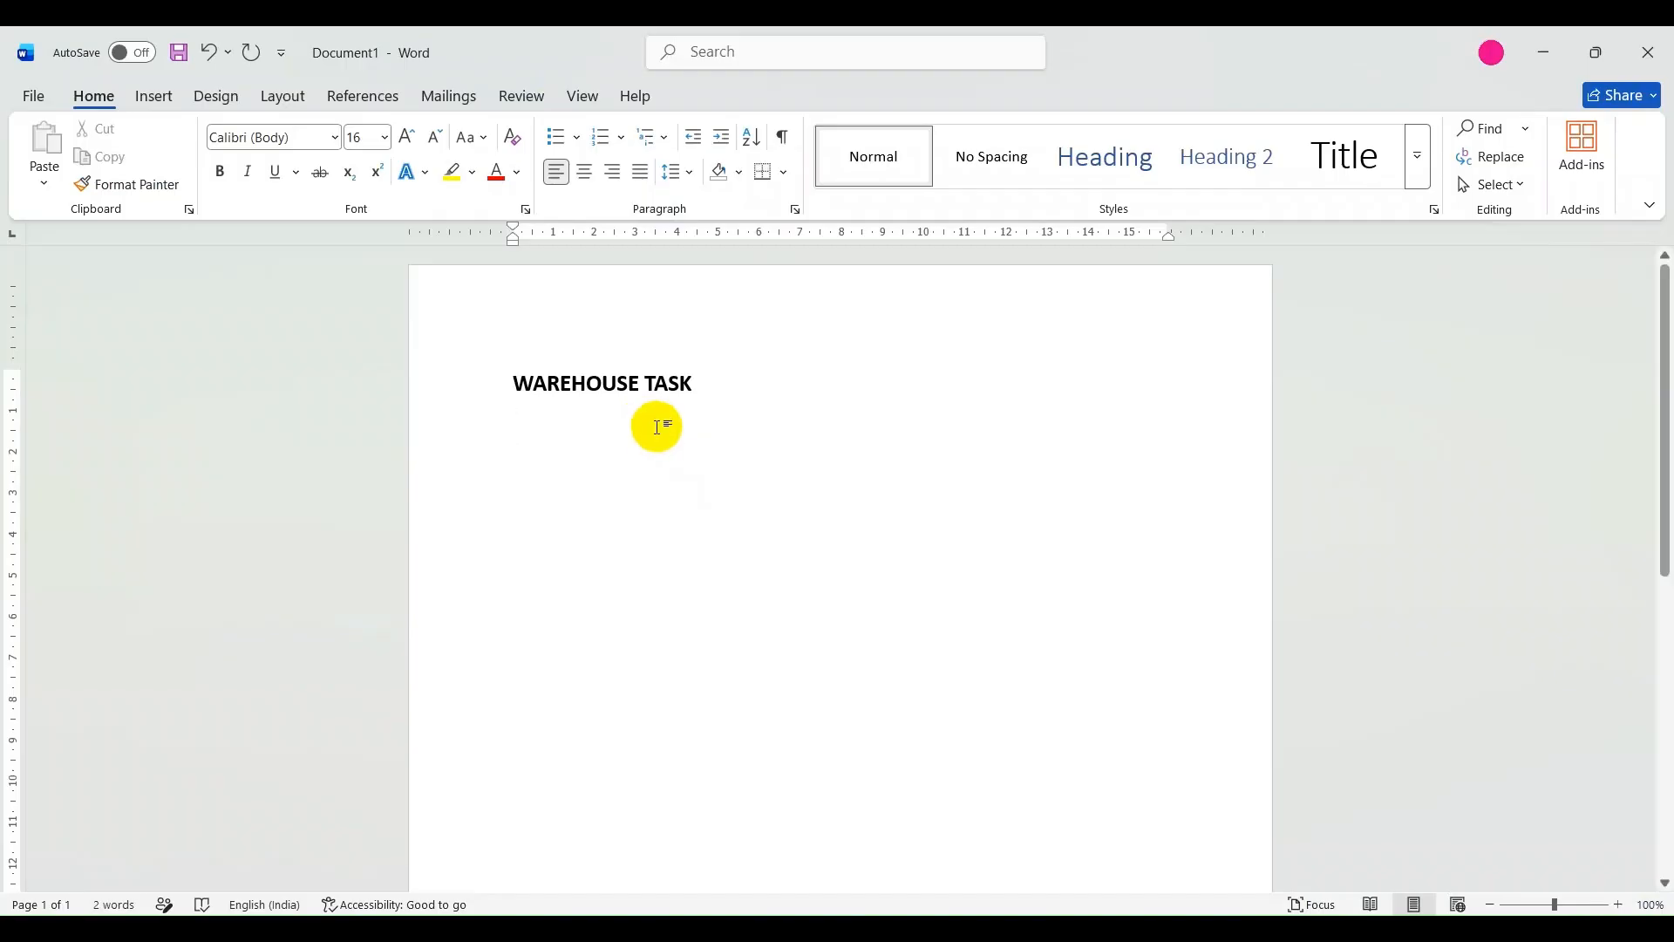
text(INTER)
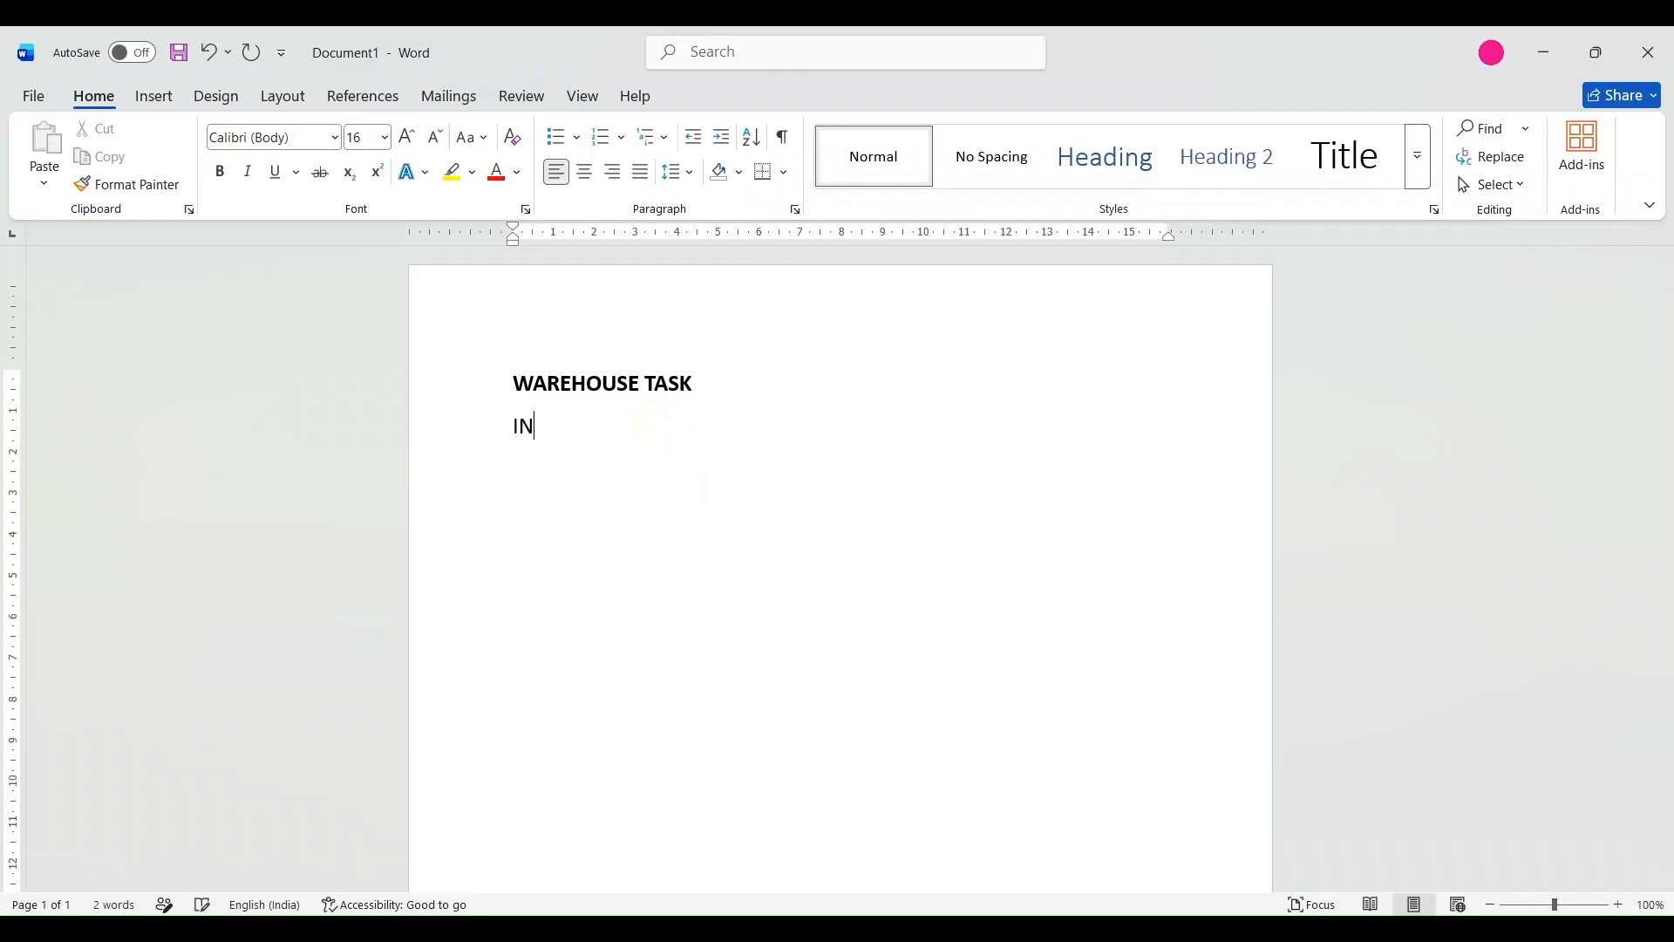
key(BackSpace)
key(BackSpace)
key(BackSpace)
key(BackSpace)
key(BackSpace)
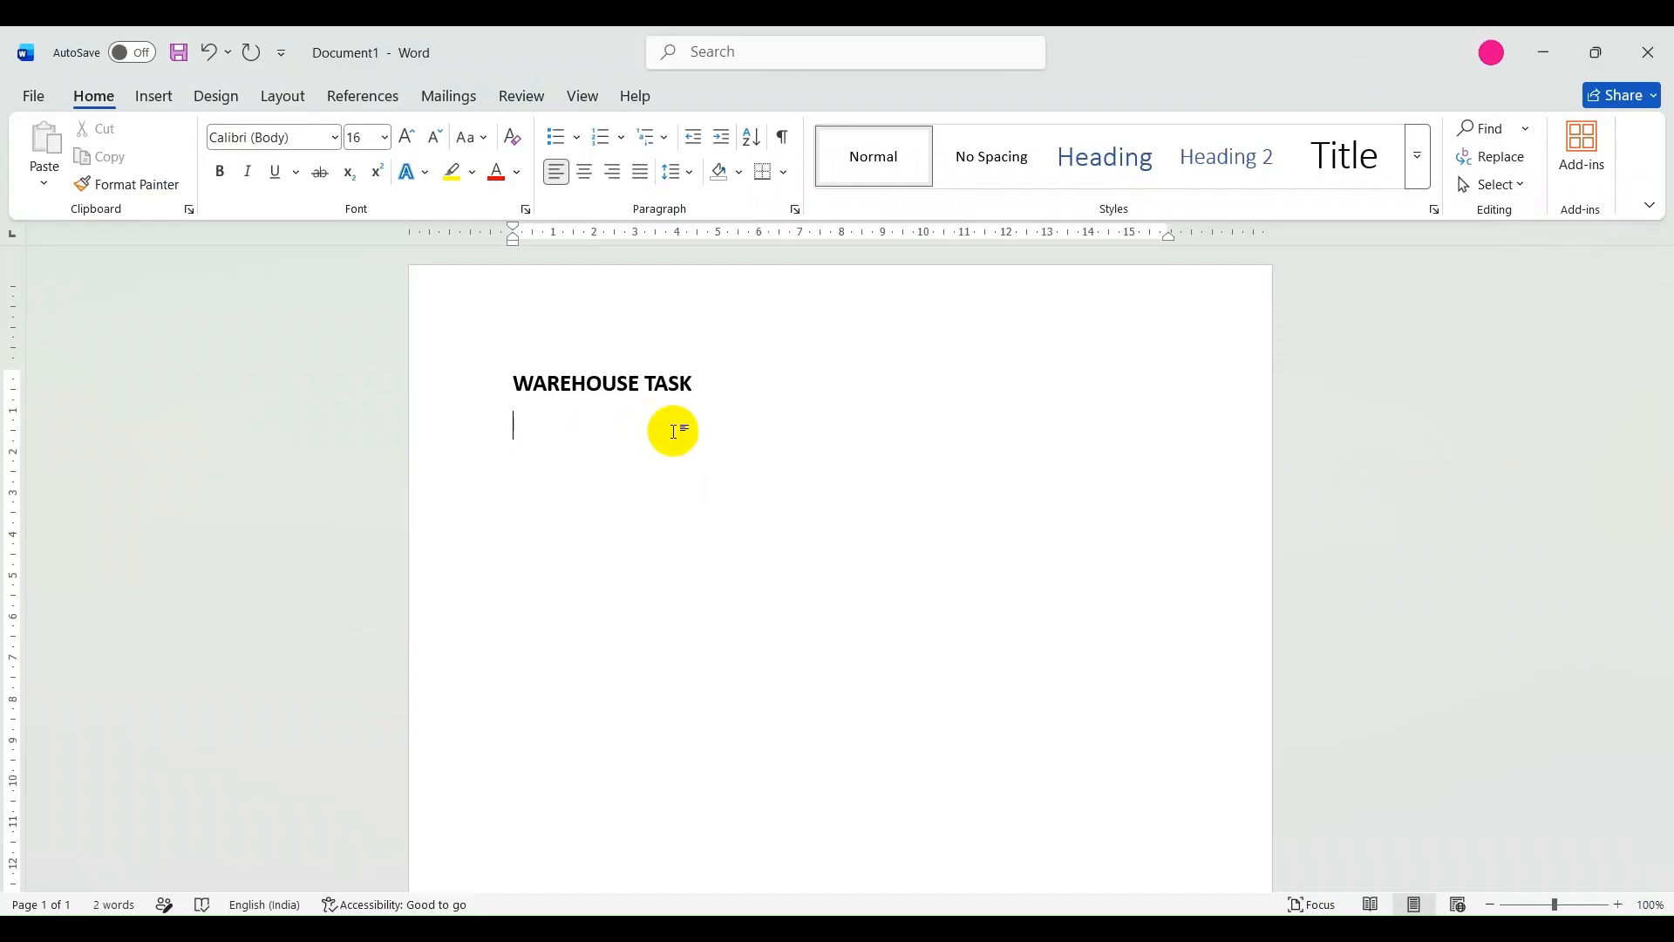
text(ware)
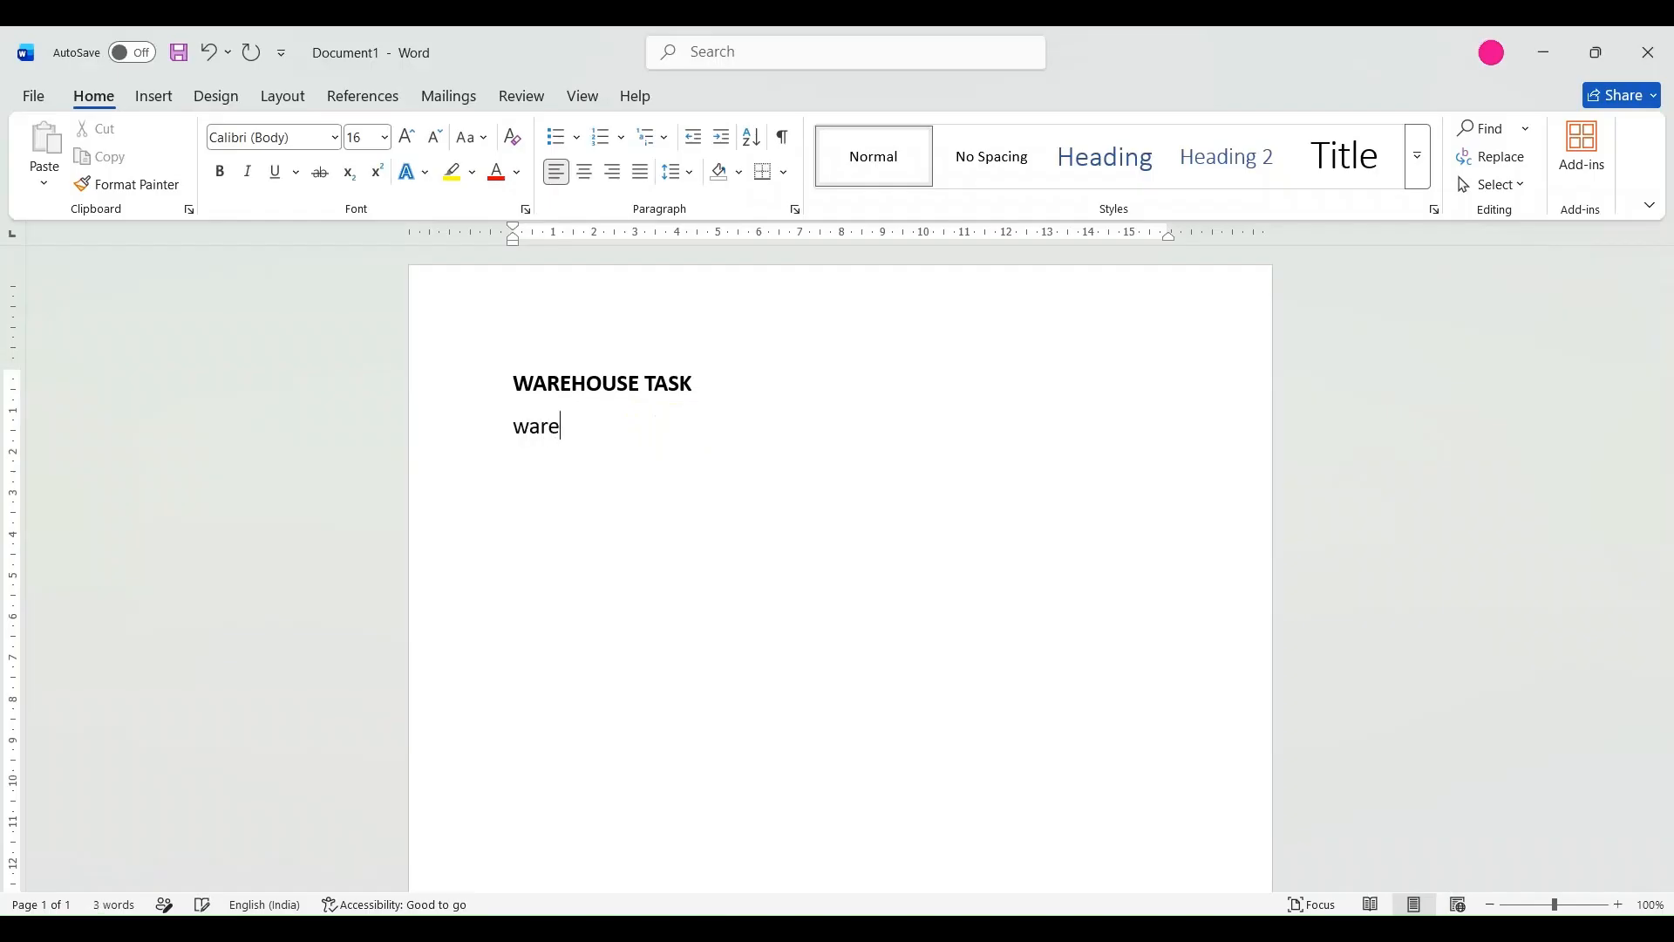
Begin the description under the WAREHOUSE TASK heading with "Warehouse activities like".
text(house activites)
key(BackSpace)
key(BackSpace)
key(BackSpace)
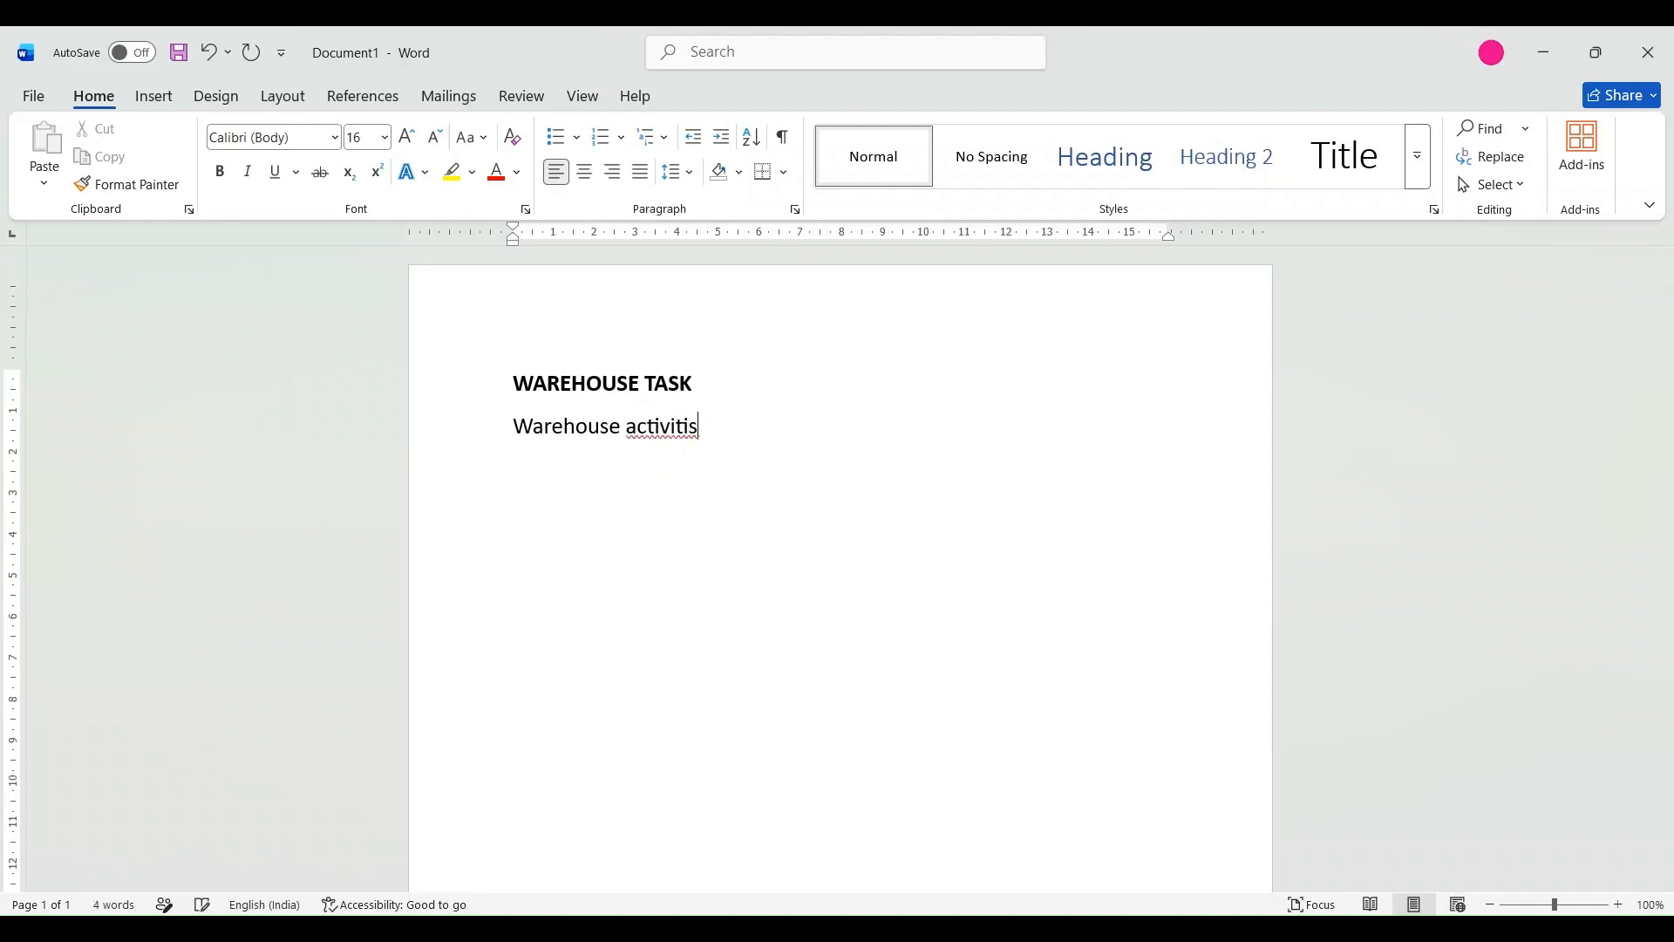
text(ies like inbound delivery)
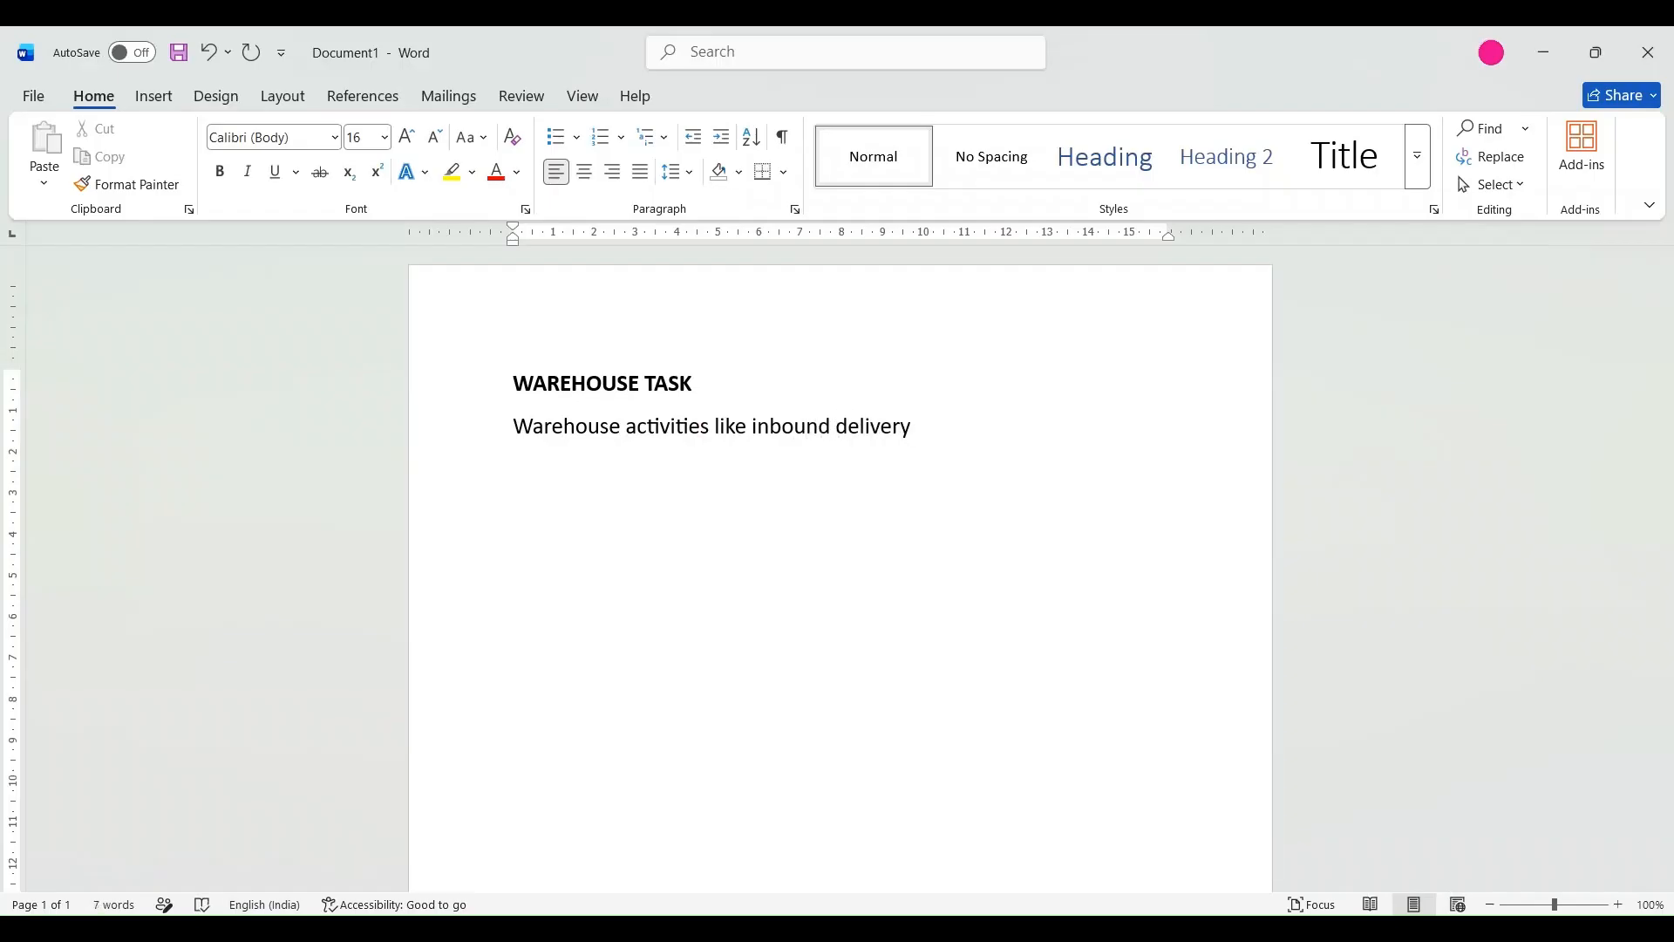
text( transd)
Continue the warehouse task description with "inbound delivery transfer, outbound delivery,".
key(BackSpace)
text(fer, outbound)
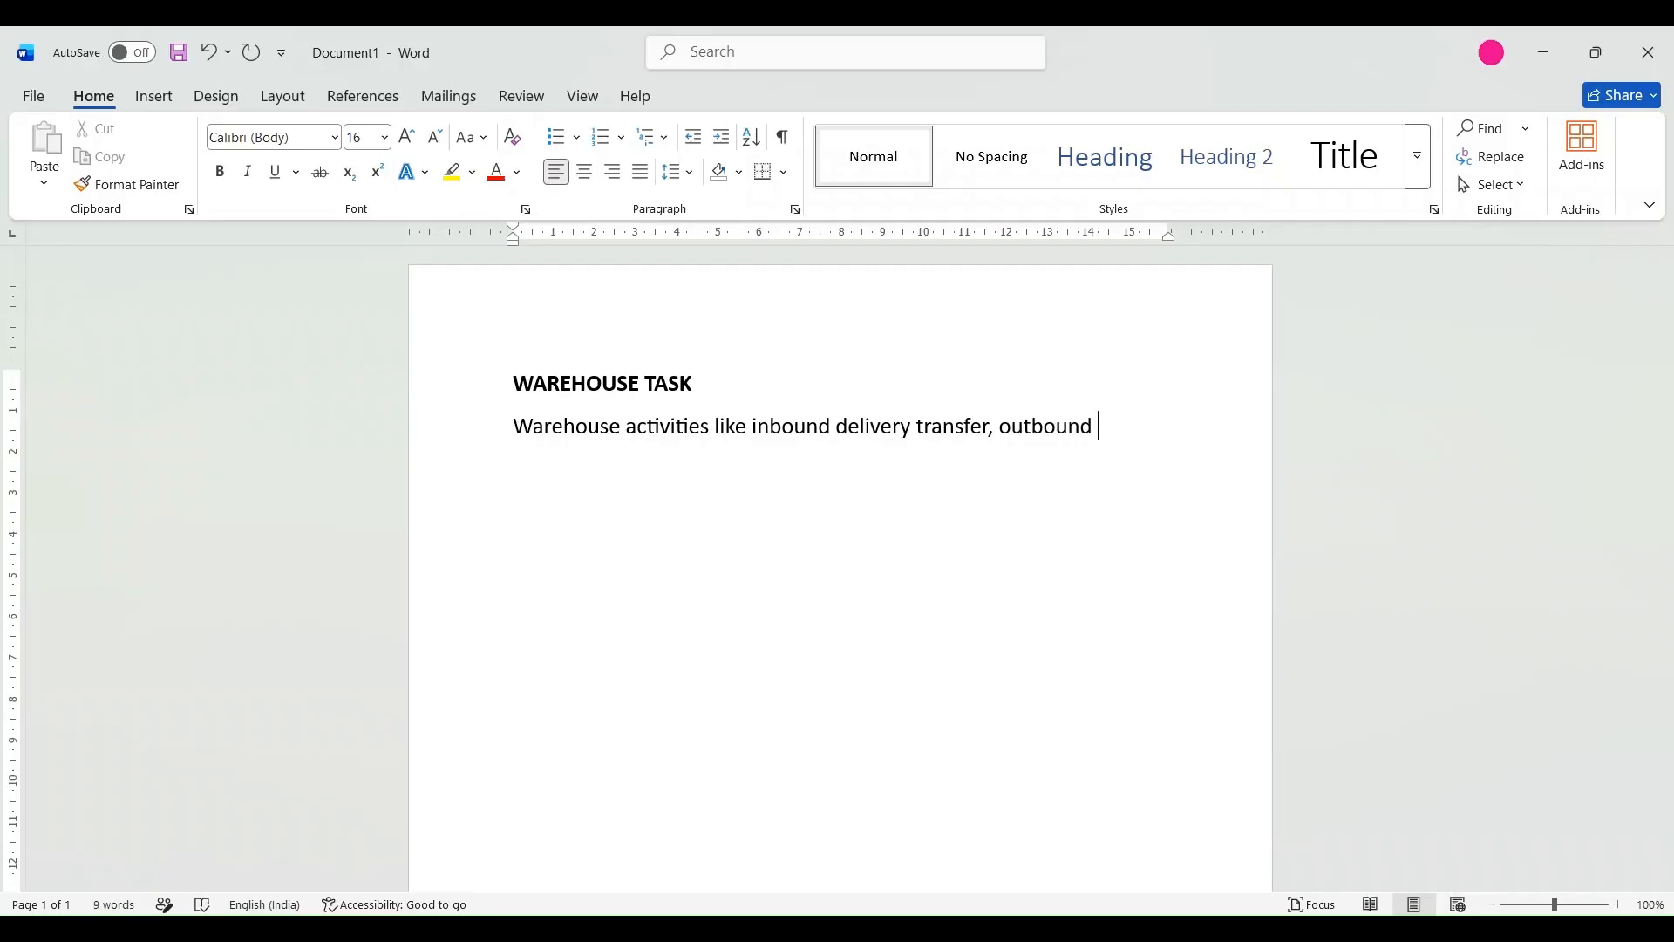
text( delivery, )
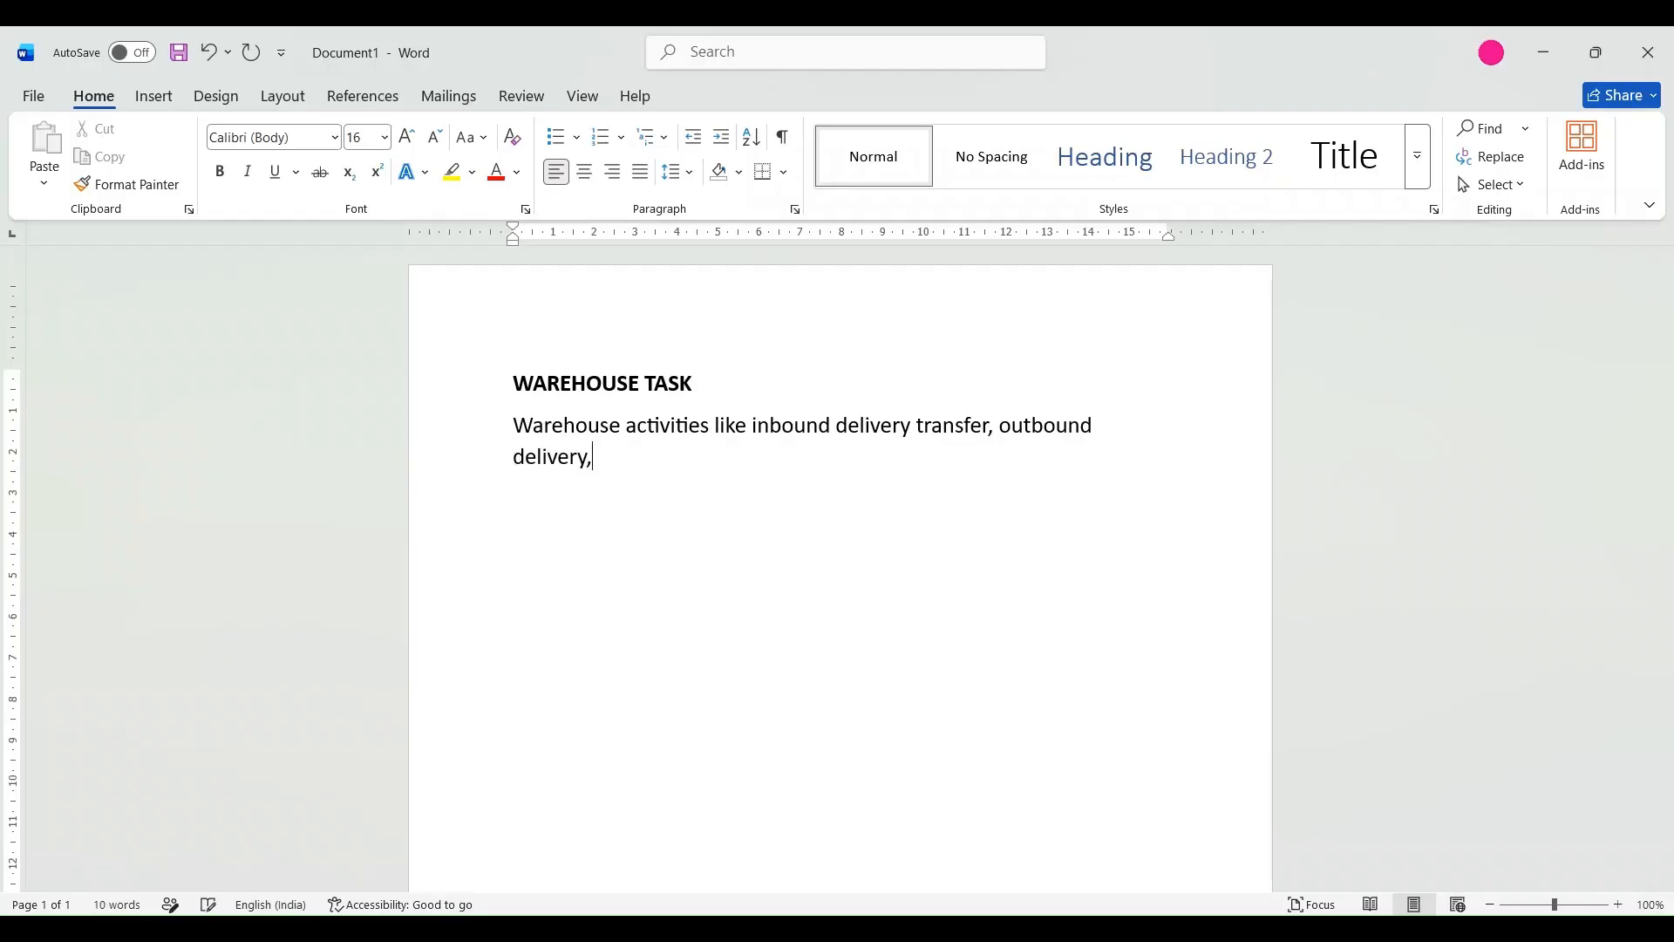
text(putaway, picking)
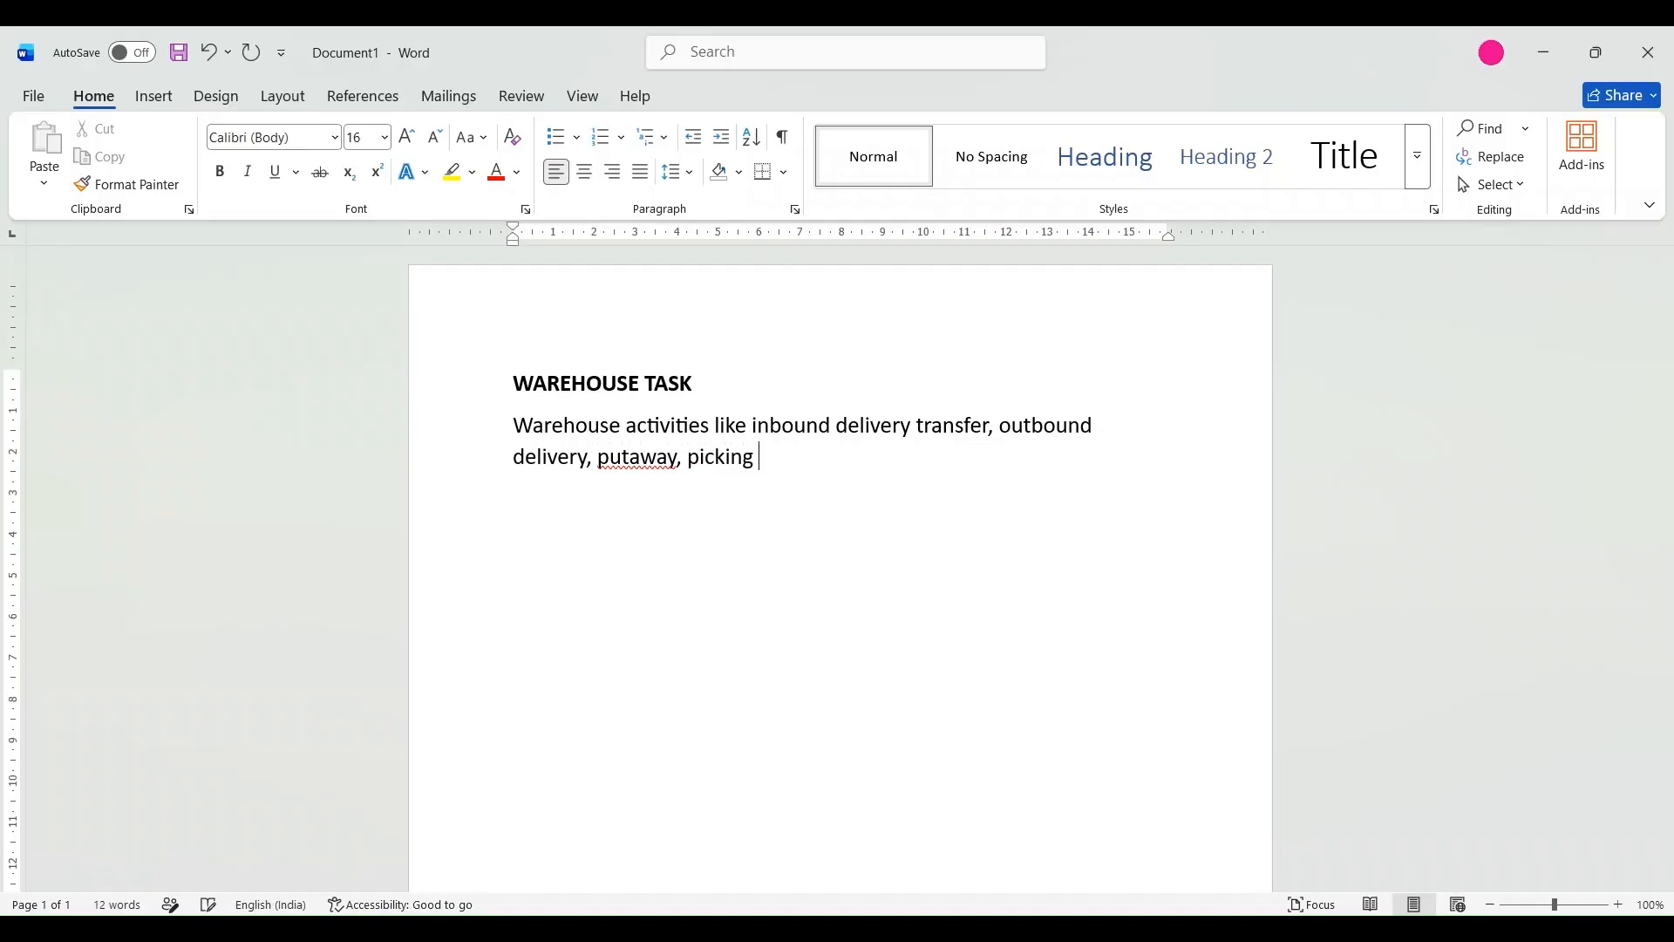
text( i.e stock removal proces)
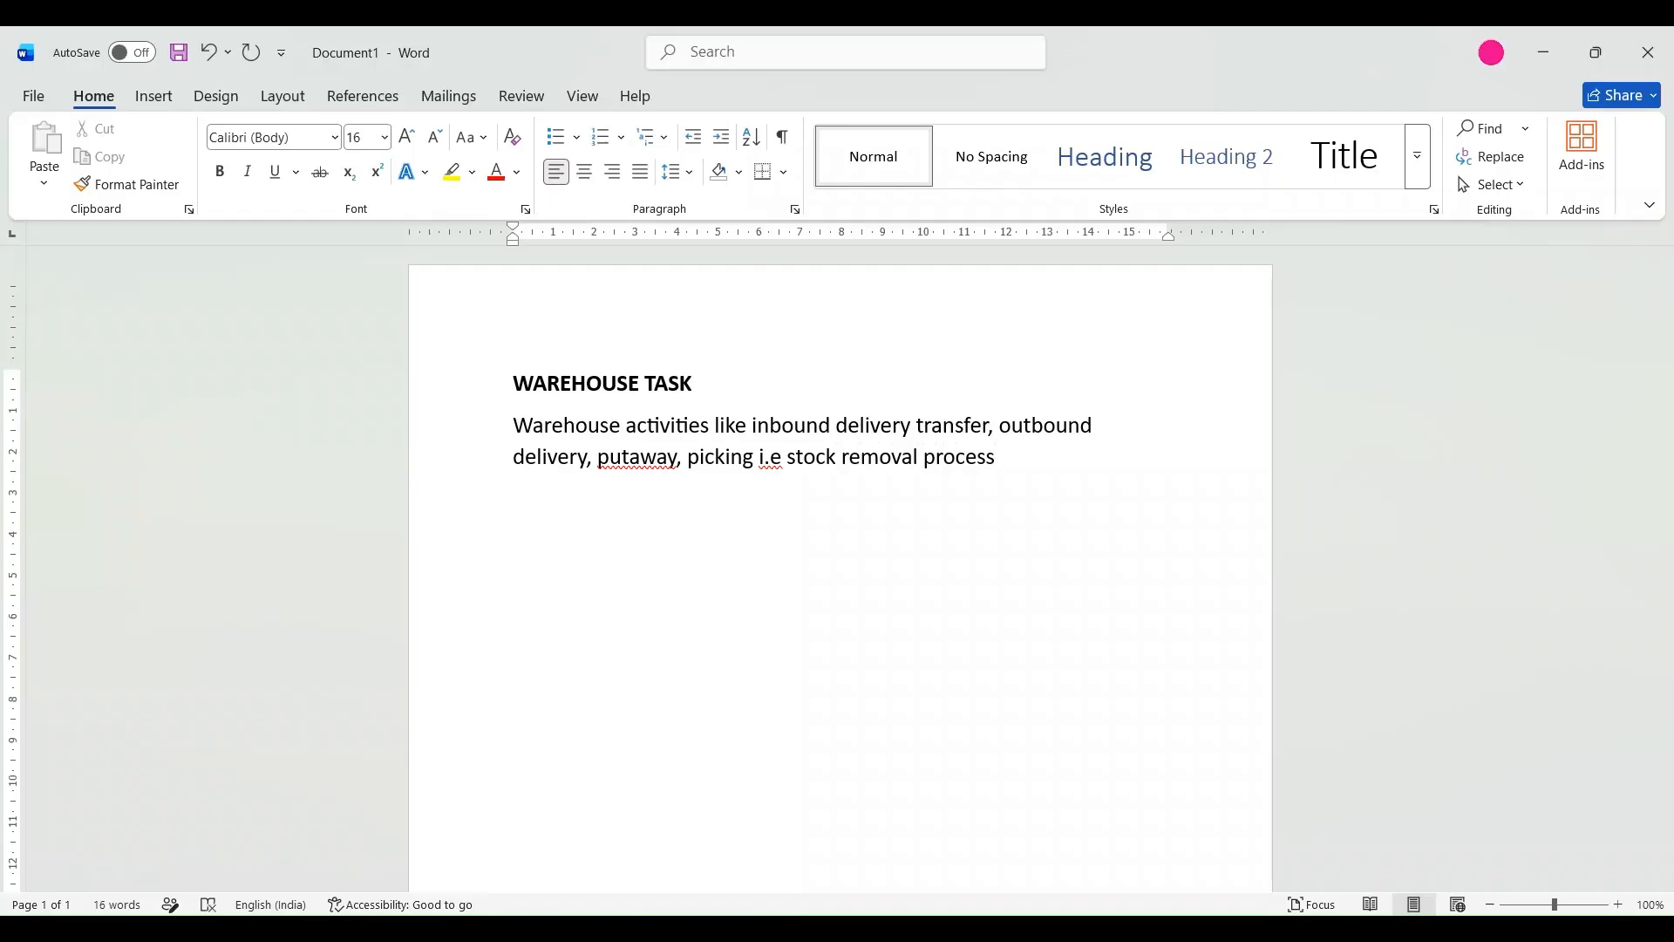
text(s,)
Complete the warehouse task description with "putaway, picking i.e stock removal process, internal warehouse movements".
text(internal warehouse)
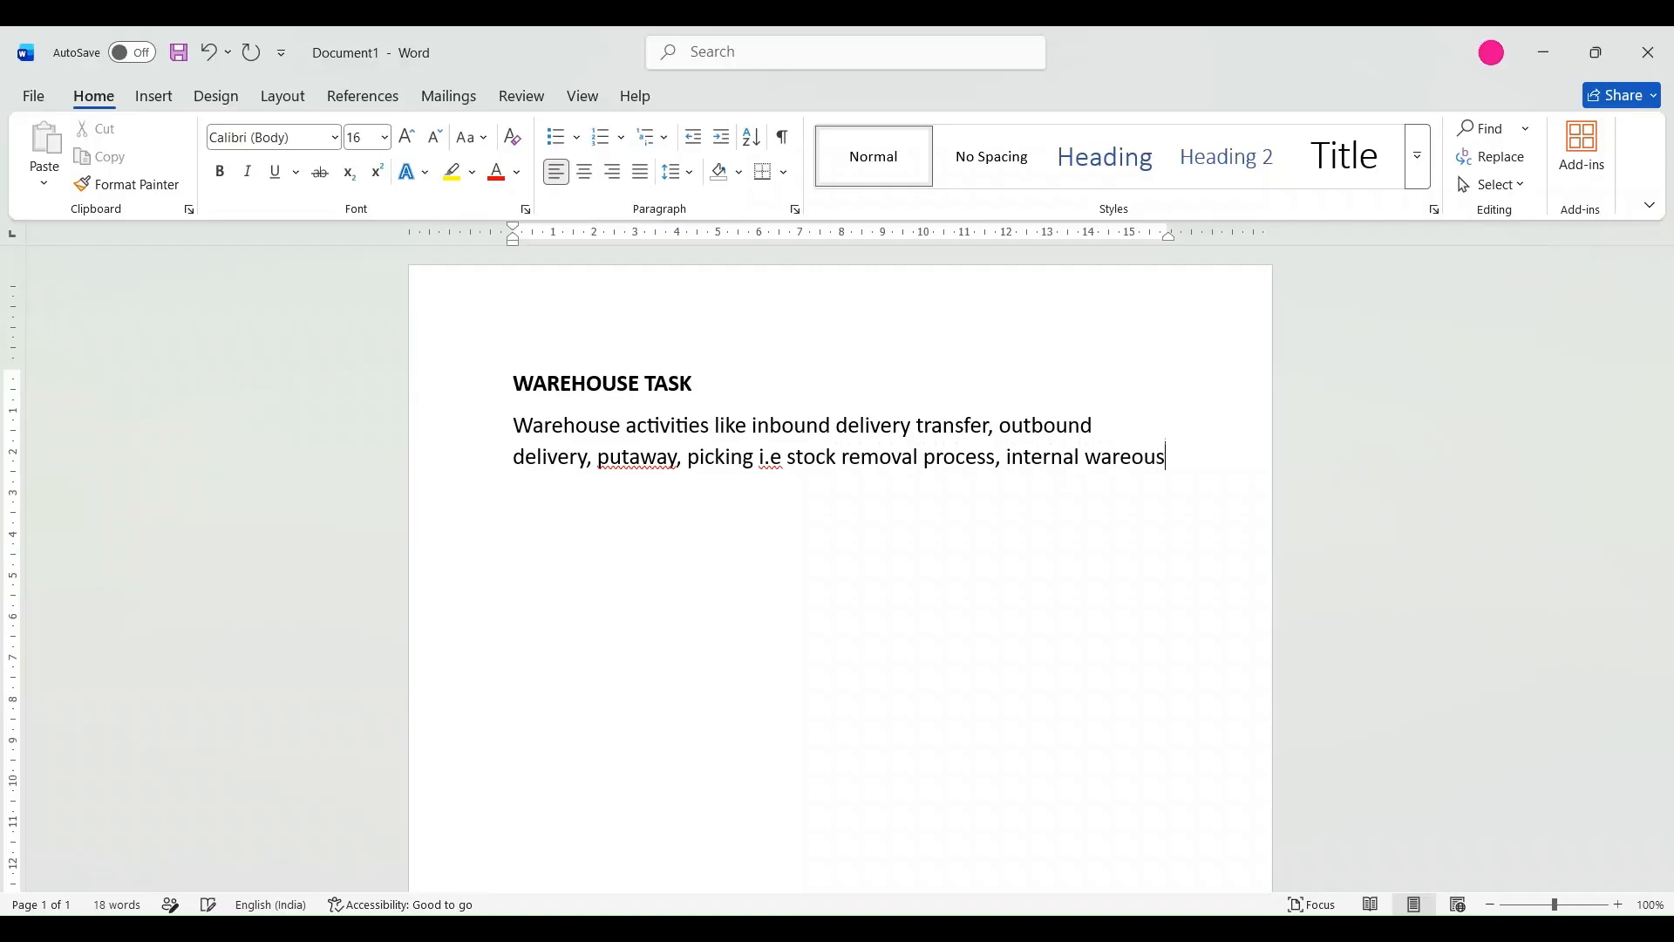
text( movements)
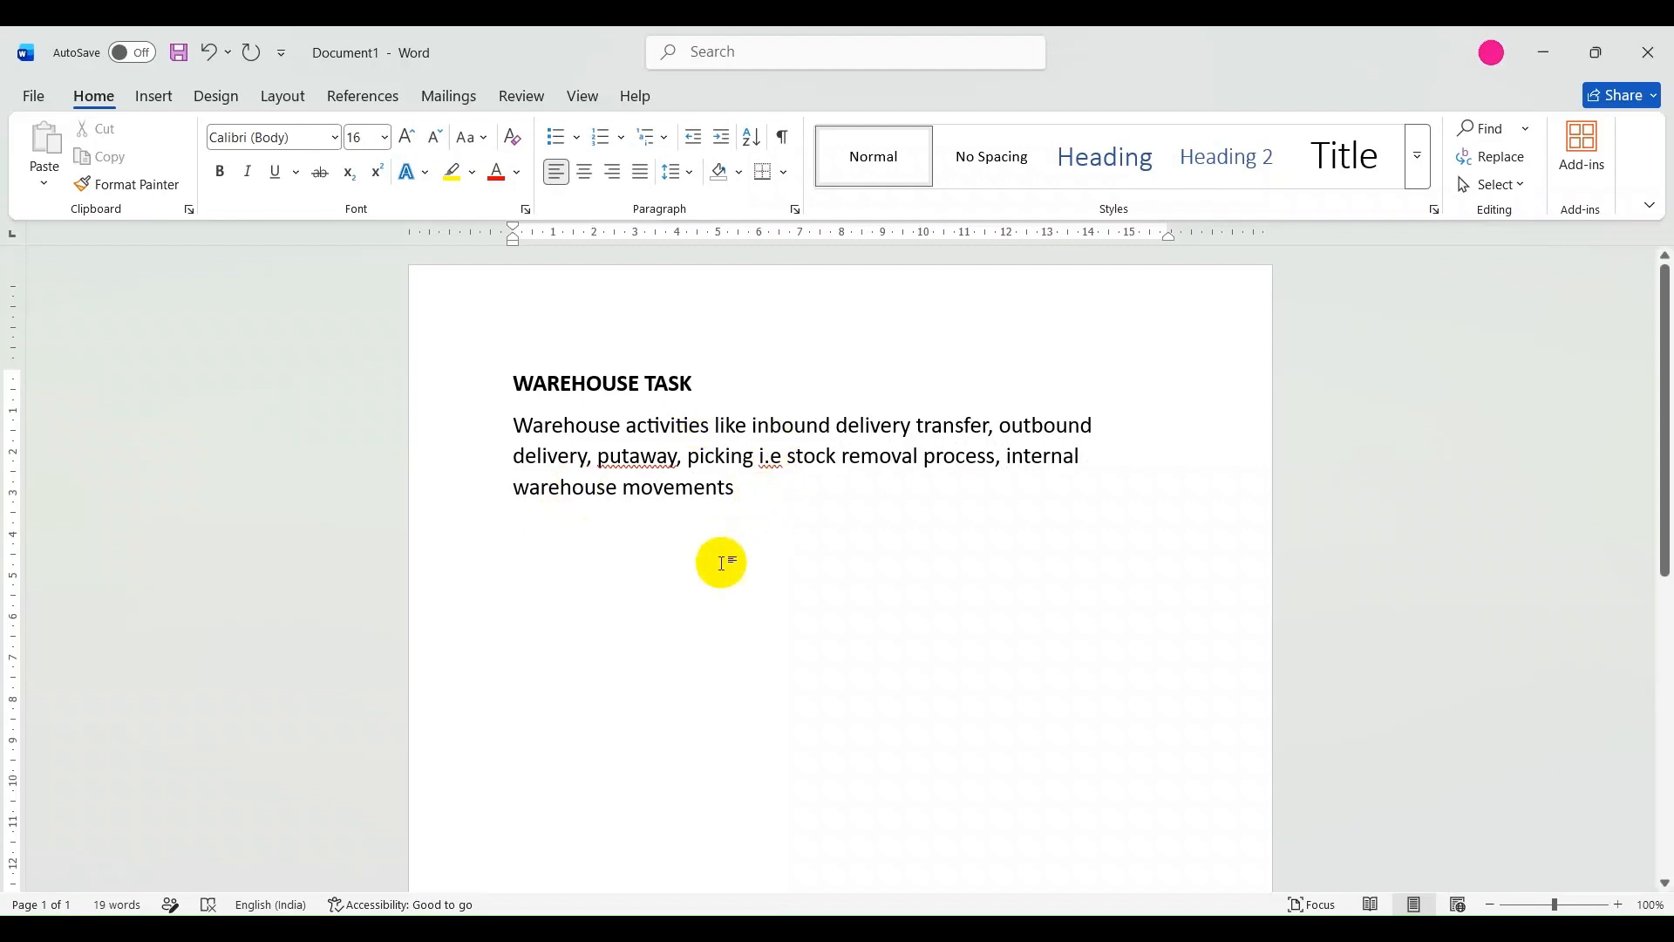
Add the heading "WAREHOUSE ORDER" below the warehouse task description, separated by a blank line, and start a new line under it.
key(Return)
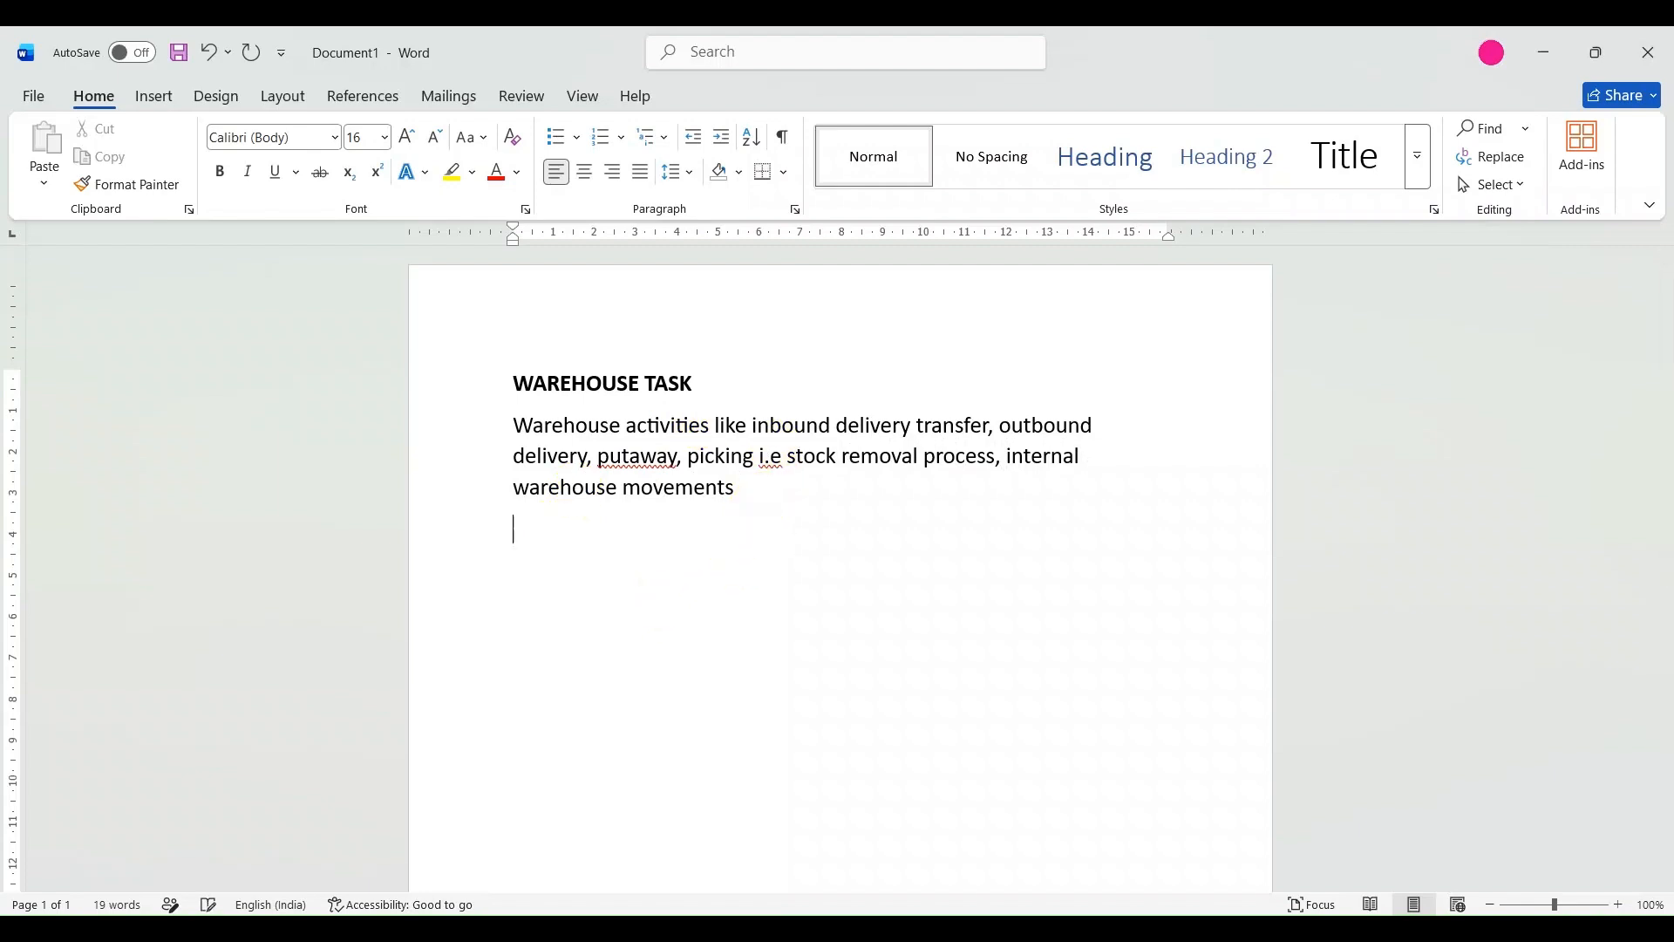
text(WAREHOUSE ORDER)
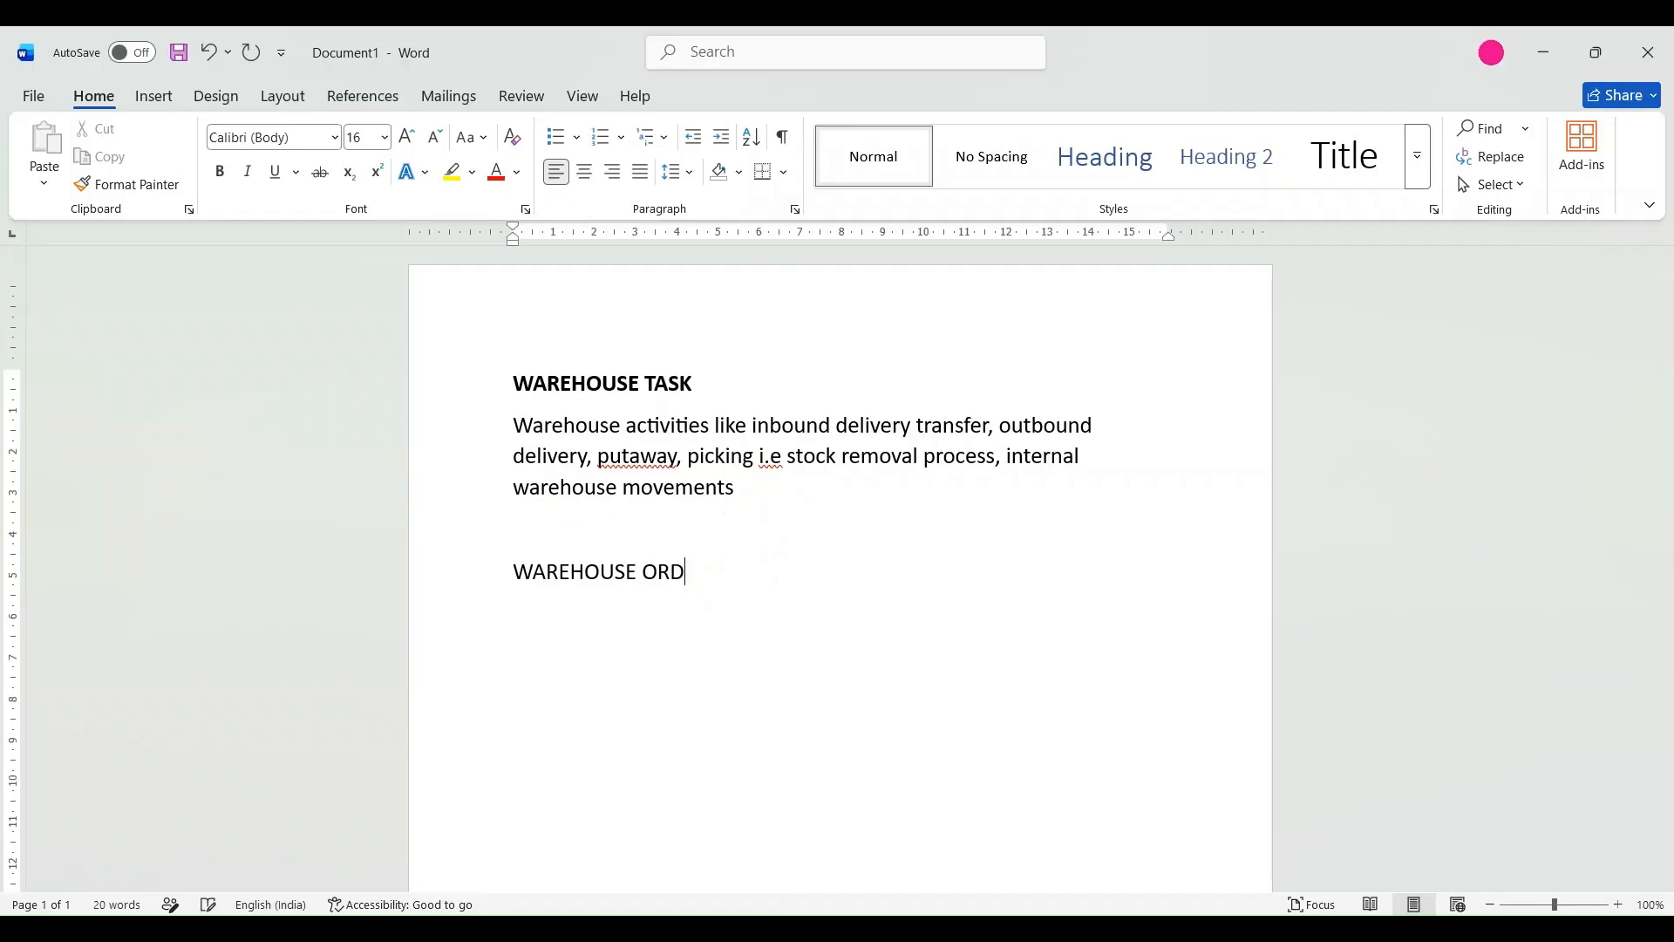
key(Return)
key(ctrl+b)
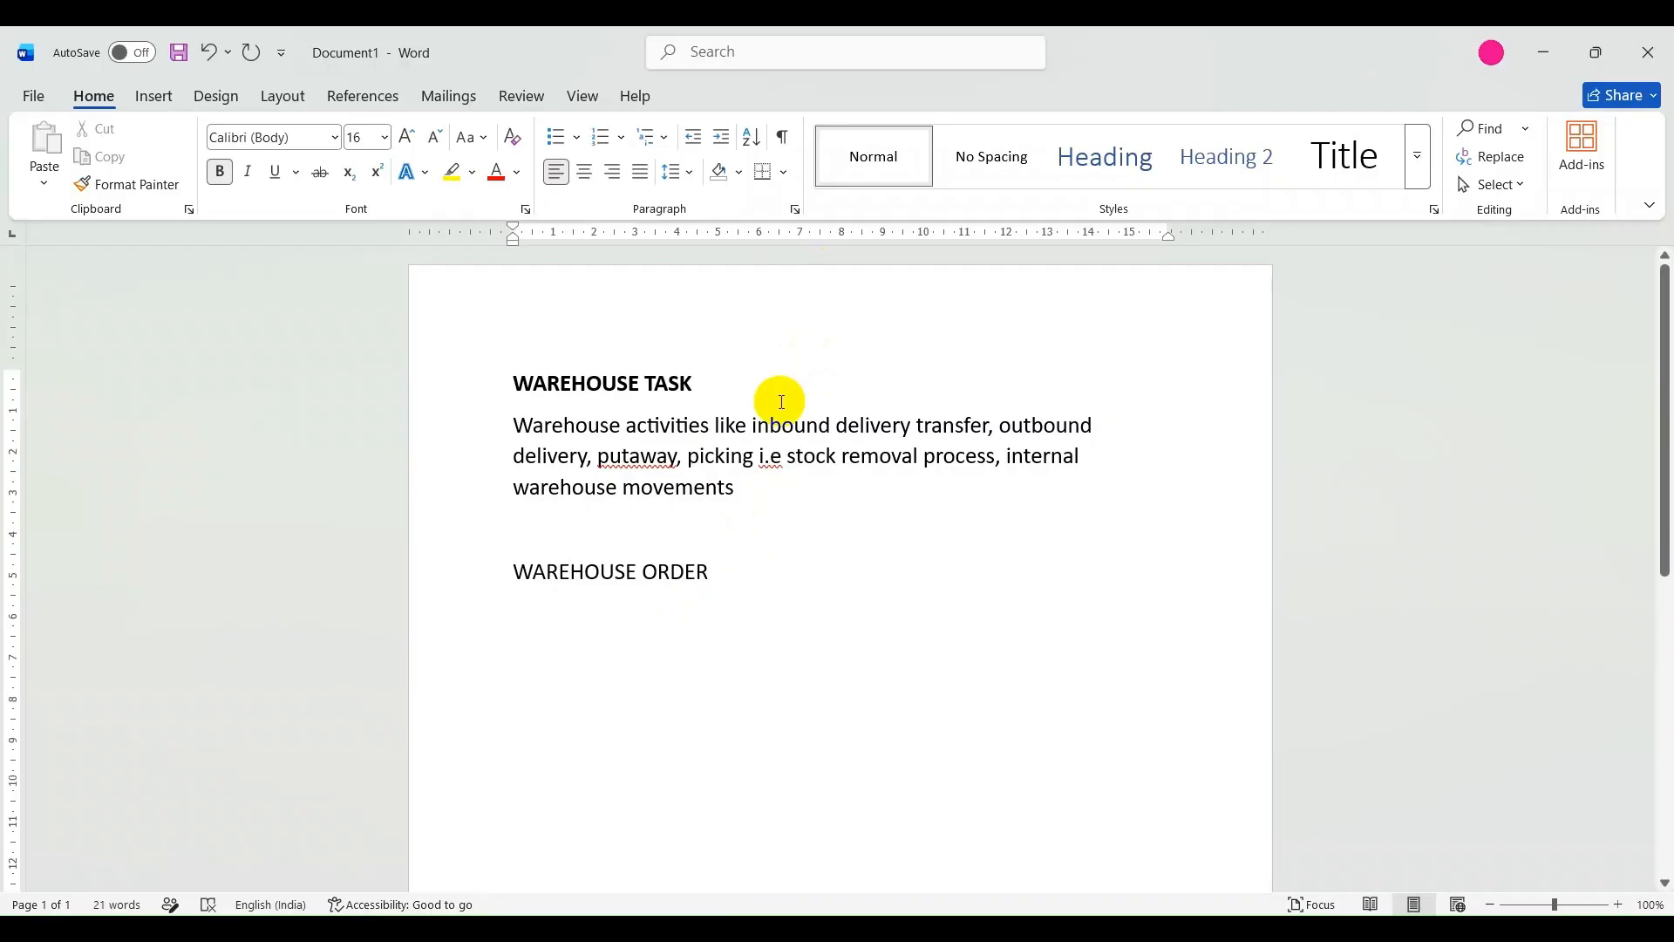
text(GRO)
key(BackSpace)
key(BackSpace)
key(BackSpace)
key(ctrl+b)
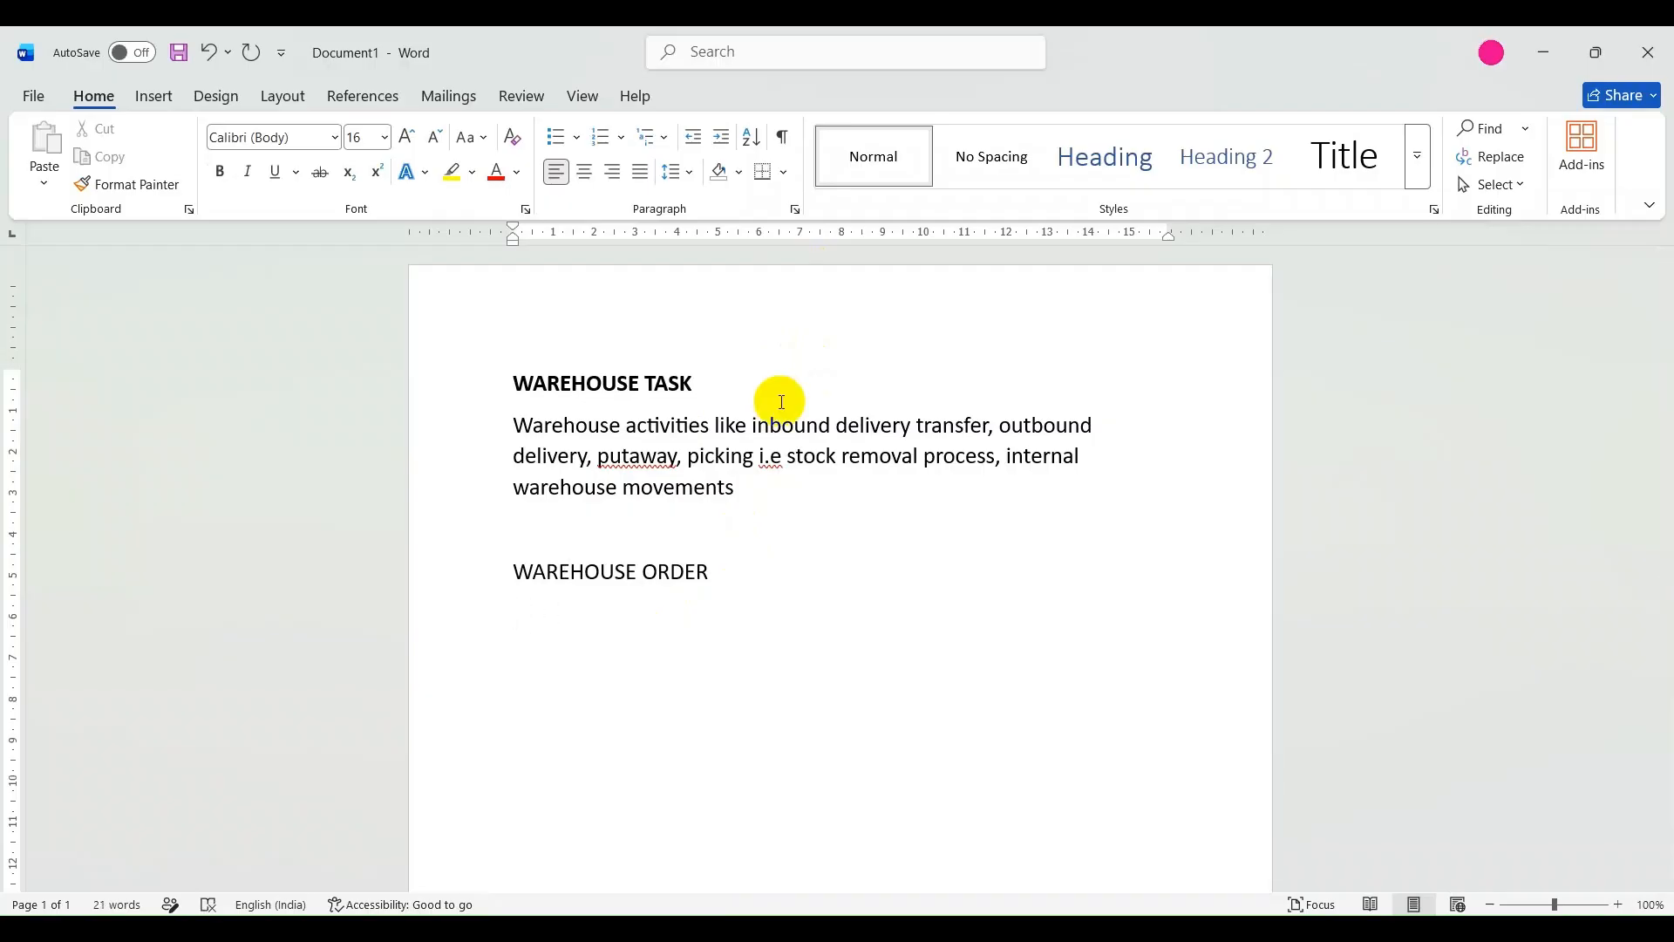
Begin the description under the WAREHOUSE ORDER heading with "Clubbing no of".
text(CLUBBING)
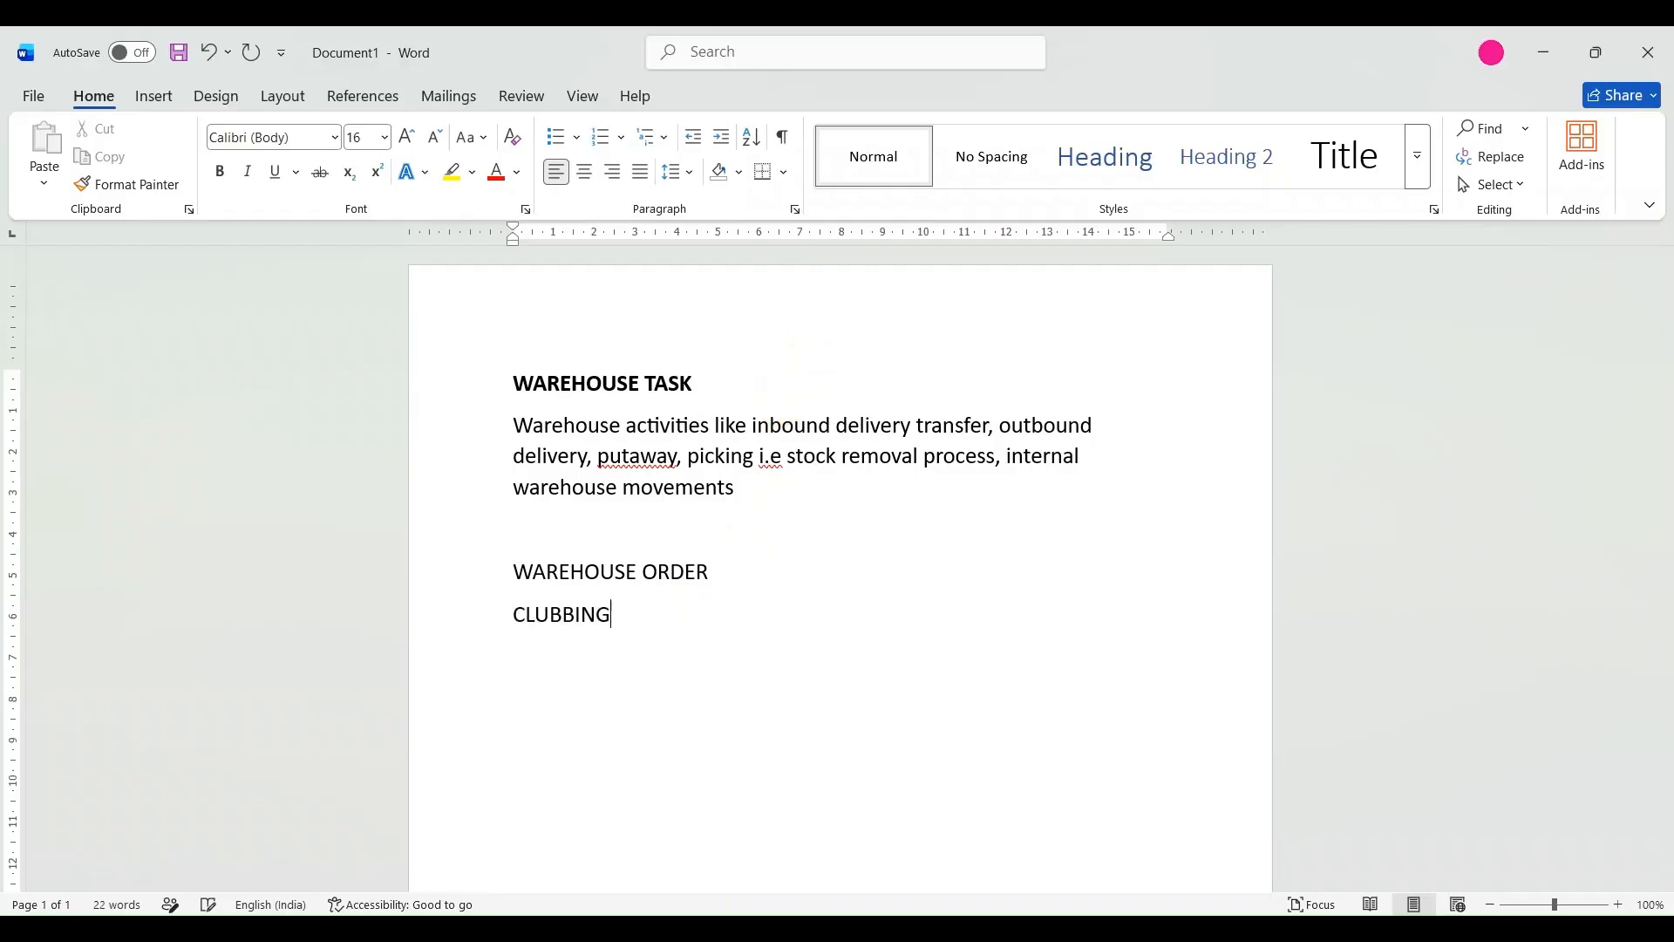
key(BackSpace)
key(BackSpace)
key(BackSpace)
key(BackSpace)
key(BackSpace)
key(BackSpace)
key(BackSpace)
text(lubbing no of wareo)
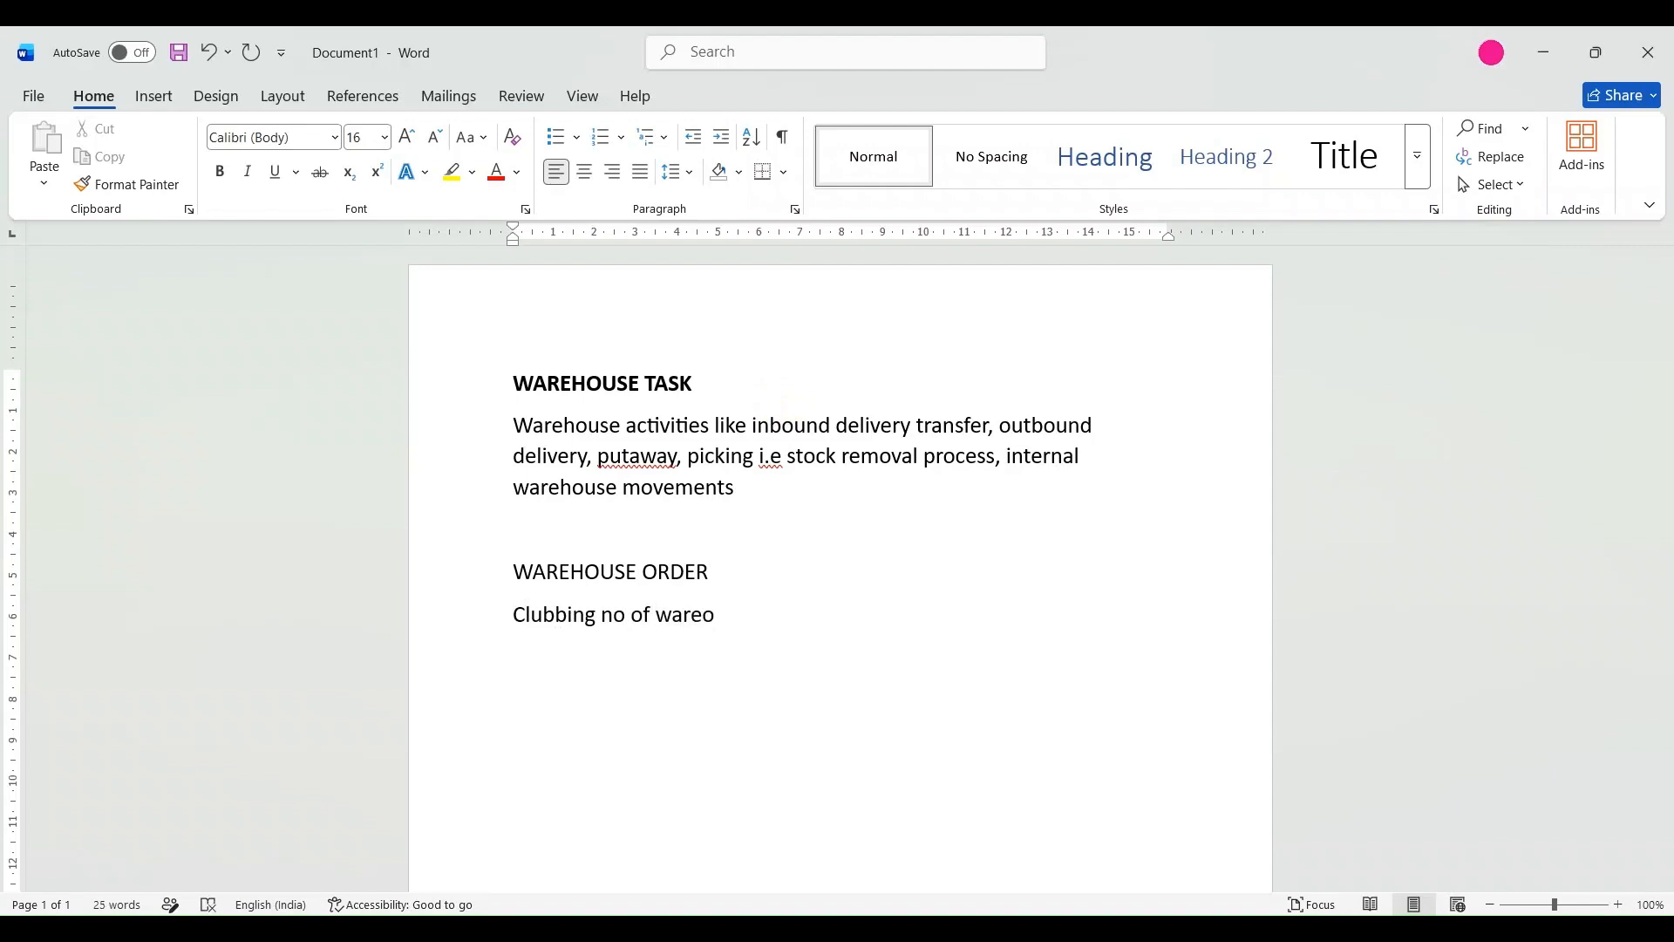
Complete the warehouse order description with "warehouse tasks in one document is called warehouse order".
key(BackSpace)
text(house task)
text(in one document)
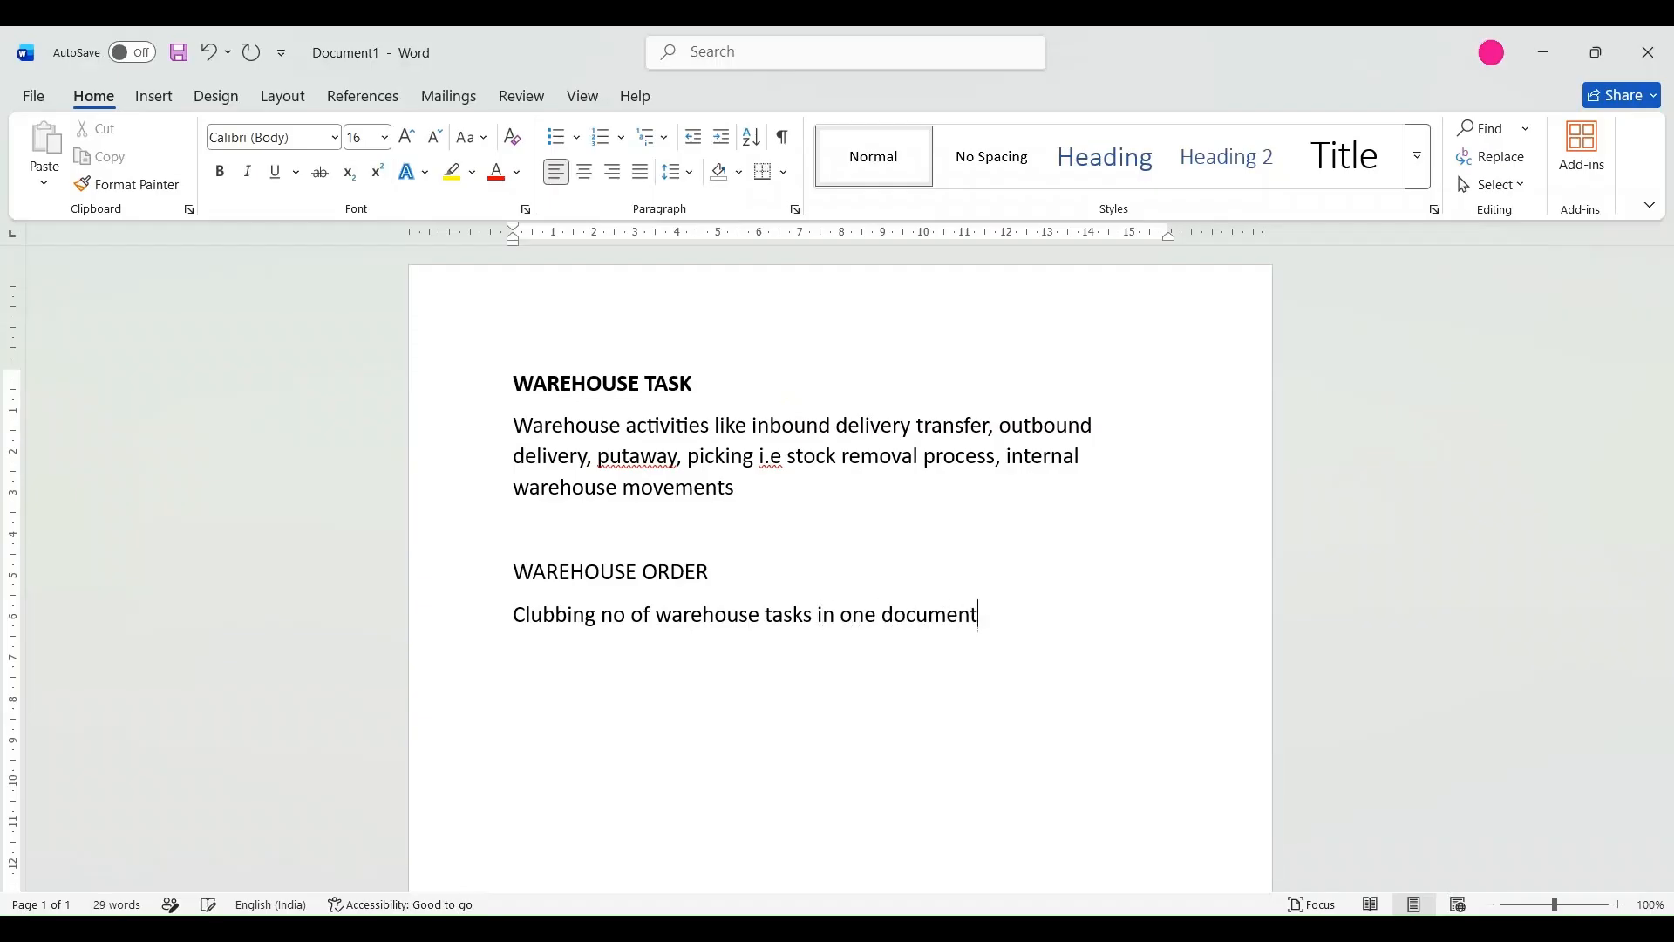
text( is ca)
text(lled)
text( warehous)
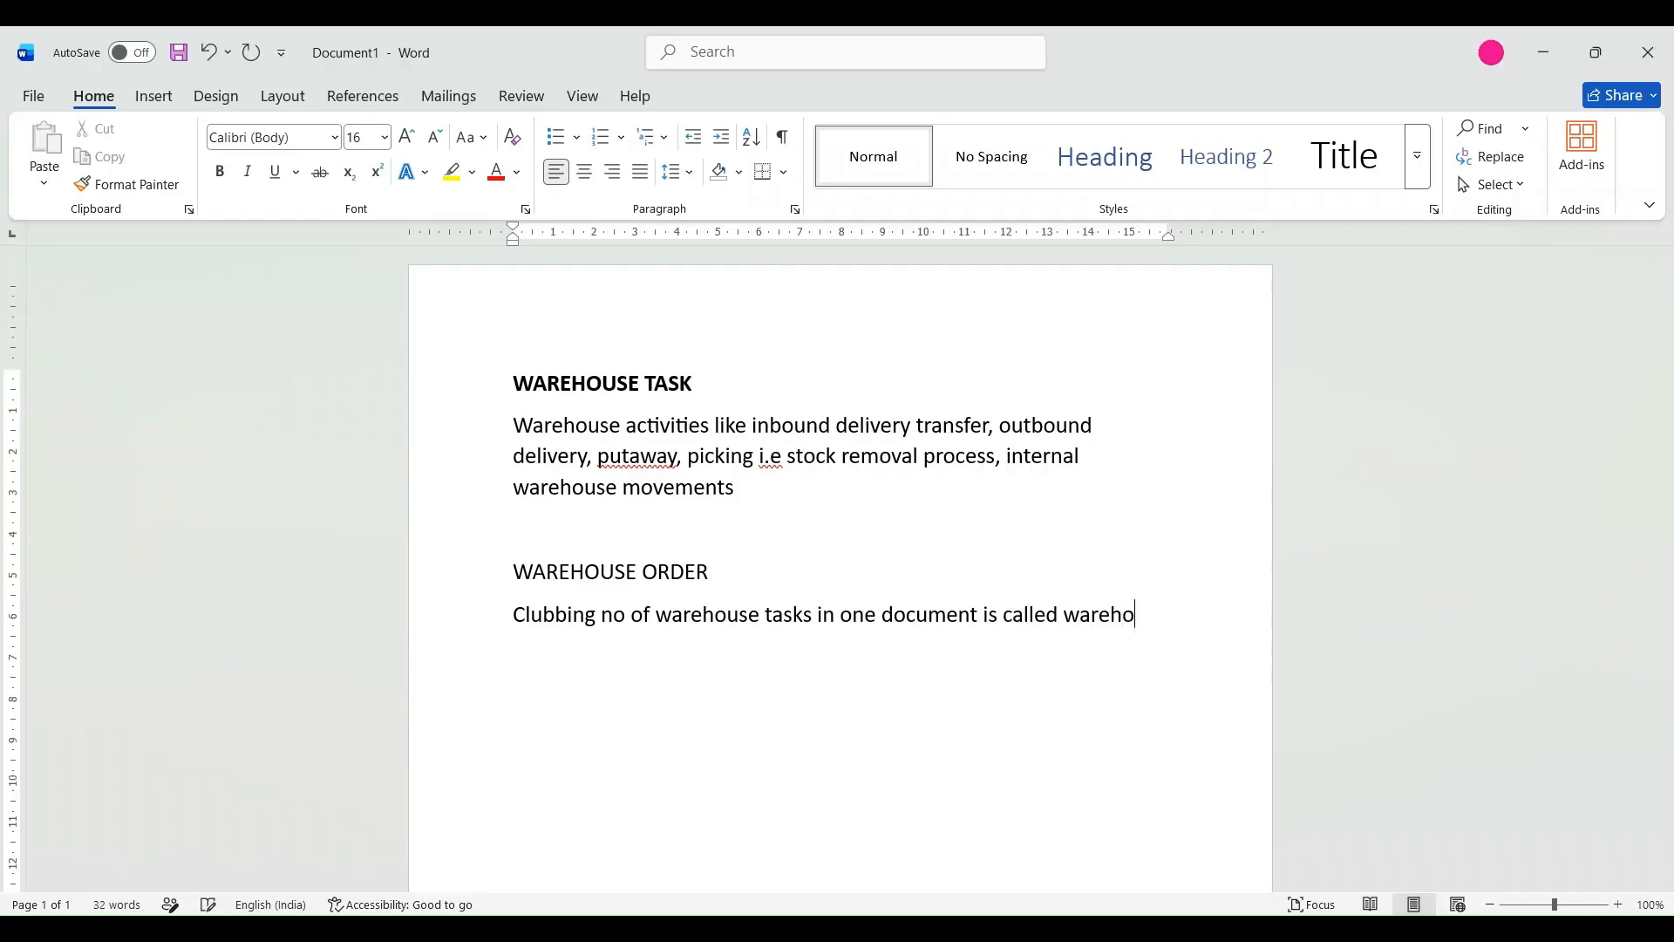
text(e order)
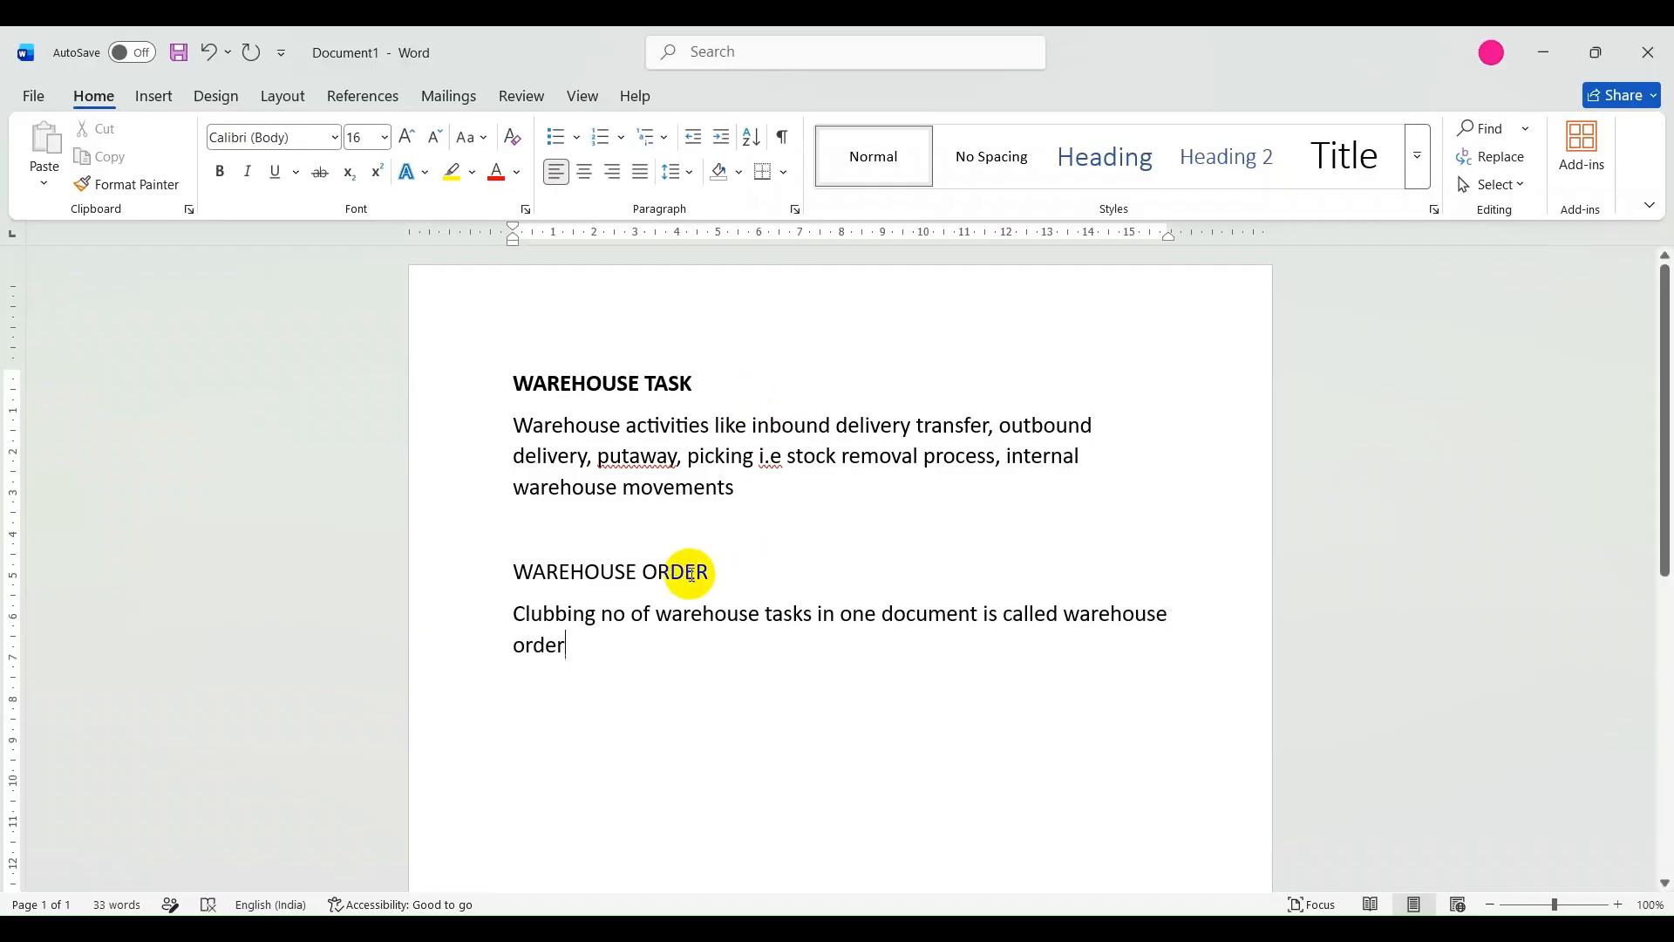
Make the WAREHOUSE ORDER heading bold.
drag(718, 586, 467, 571)
key(ctrl+b)
click(640, 732)
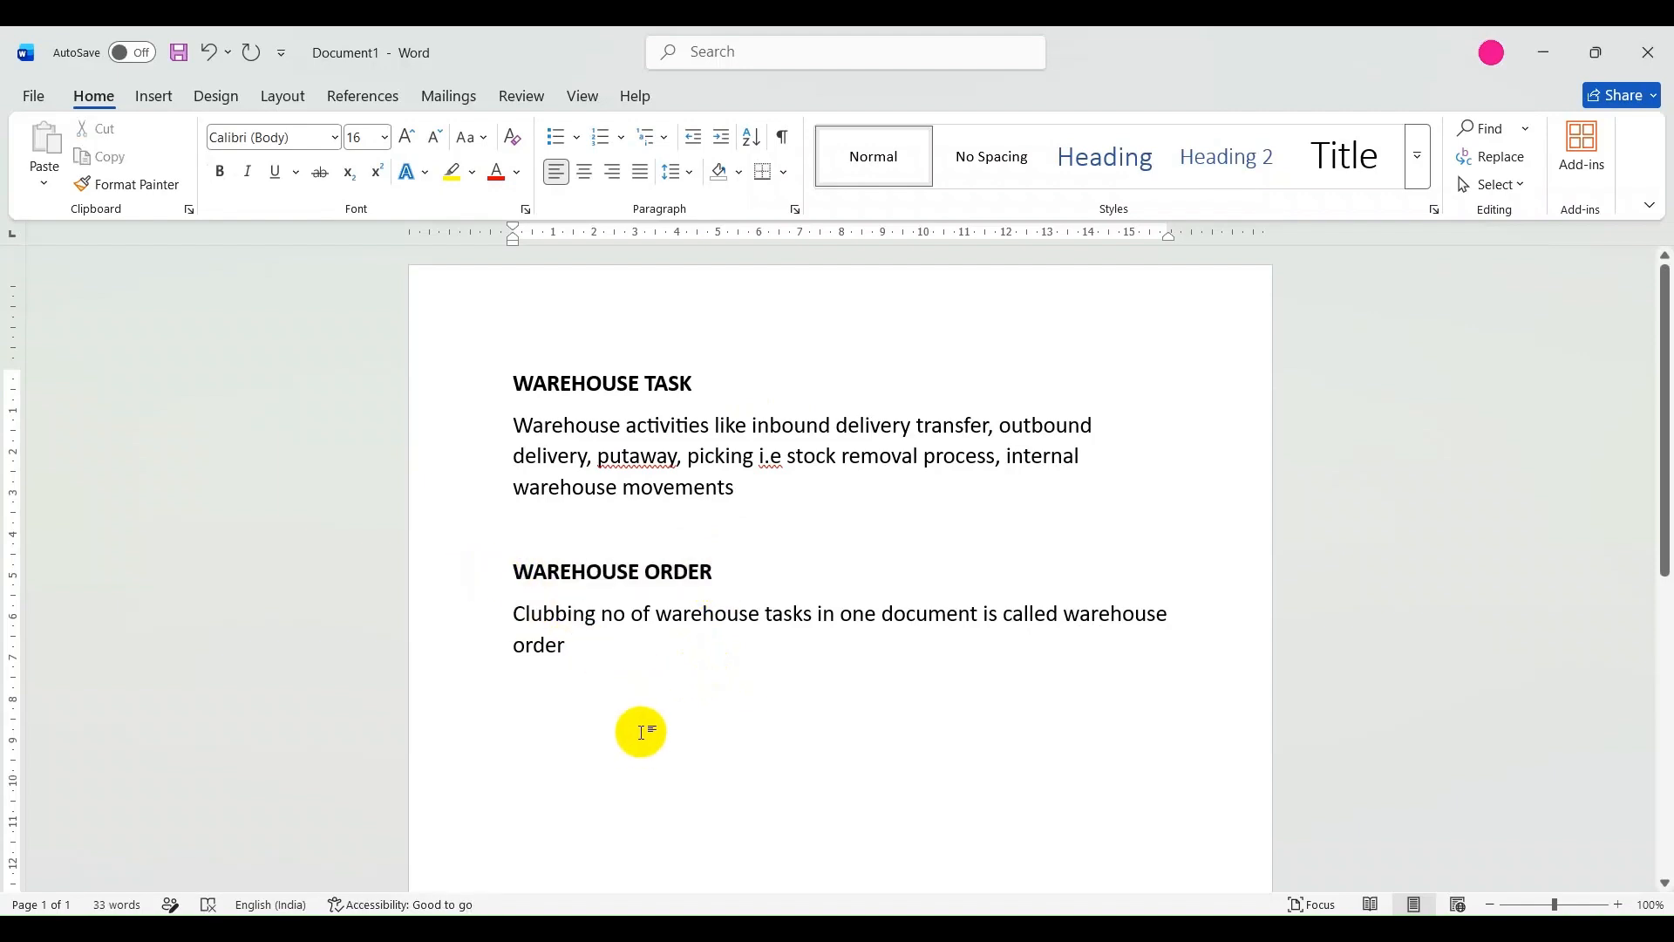
key(Return)
key(Return)
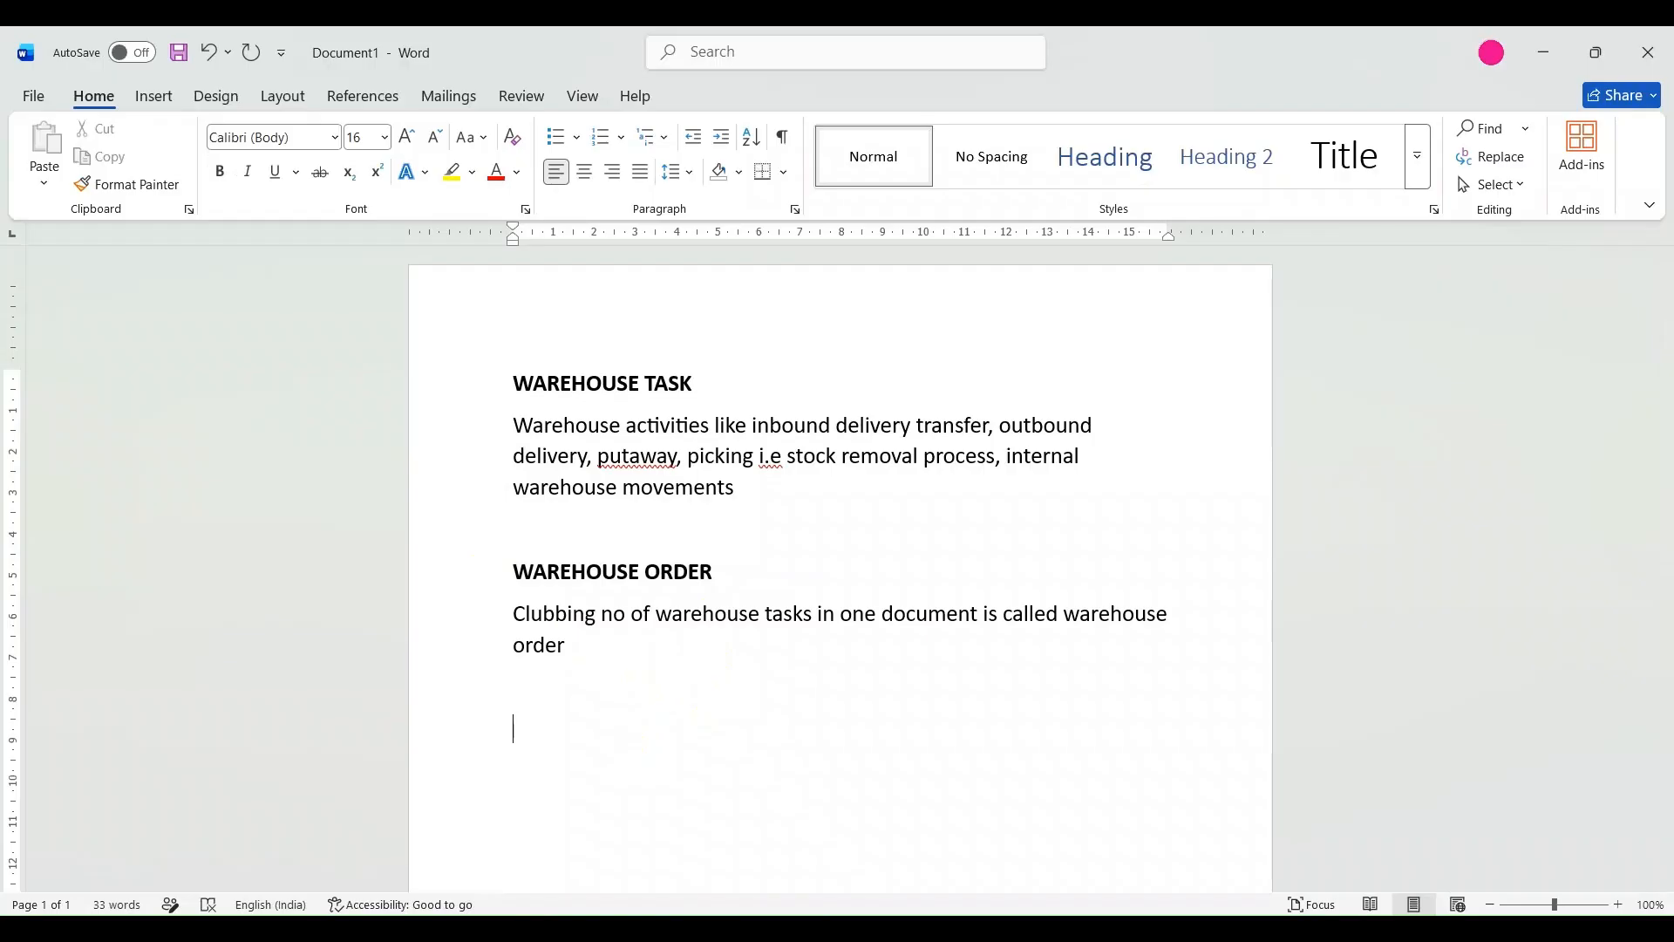
text(WAREHOUSE)
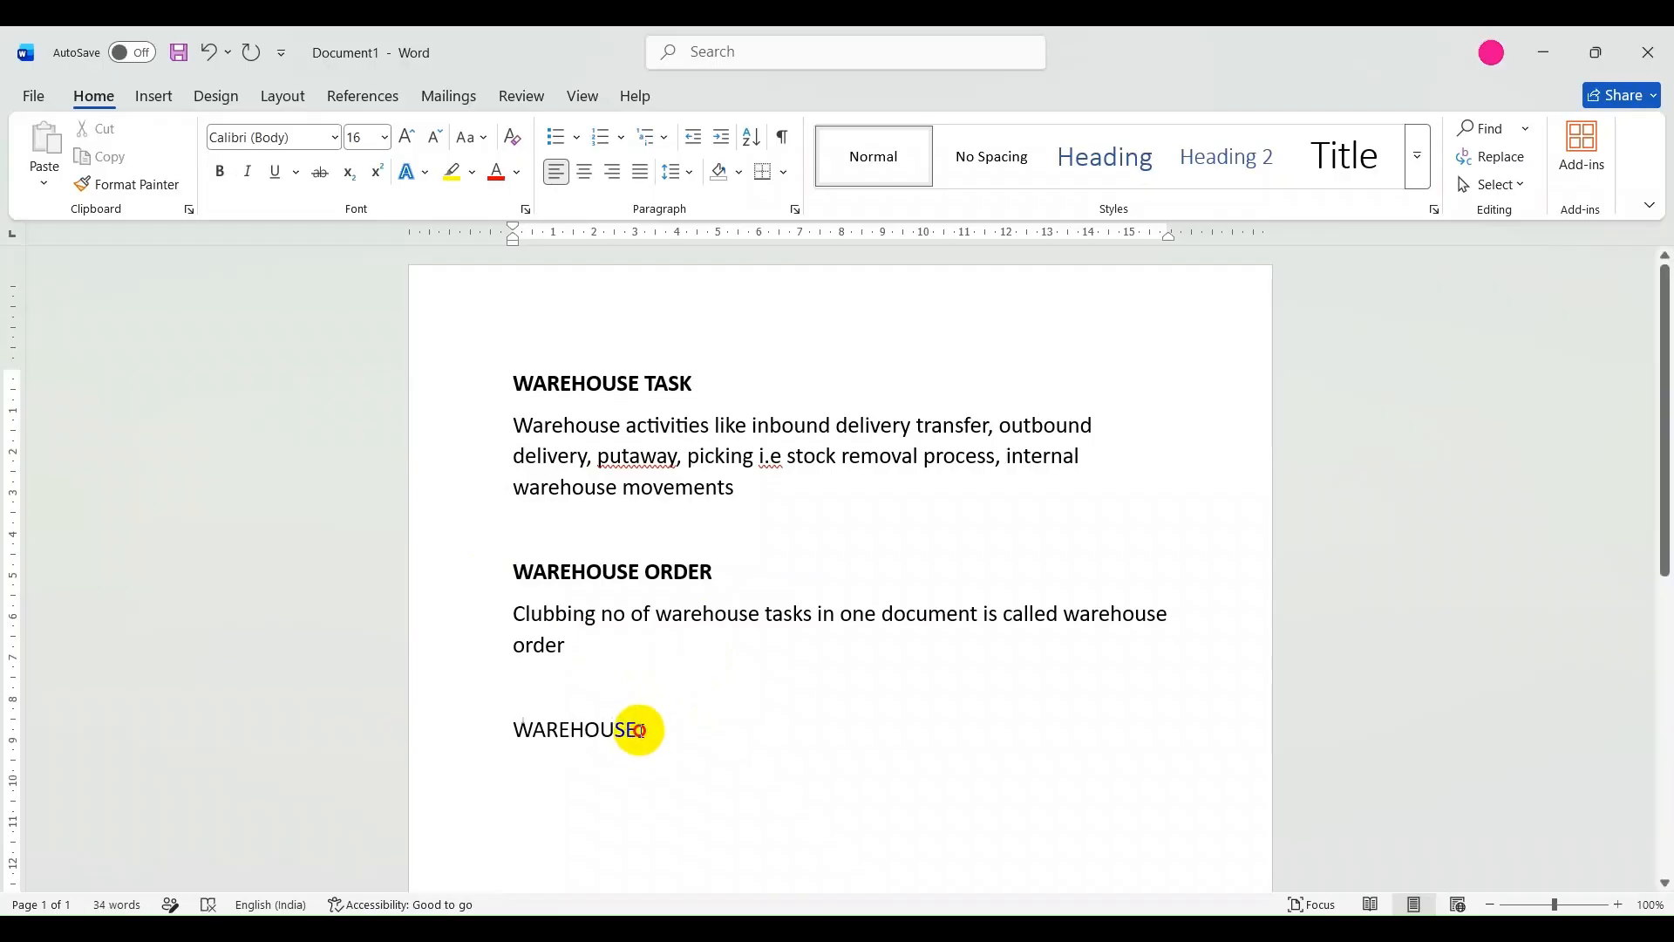
drag(642, 729, 497, 721)
key(BackSpace)
Switch to the Excel workbook Book1 and add a new worksheet between Sheet1 and Sheet2.
click(643, 928)
click(317, 872)
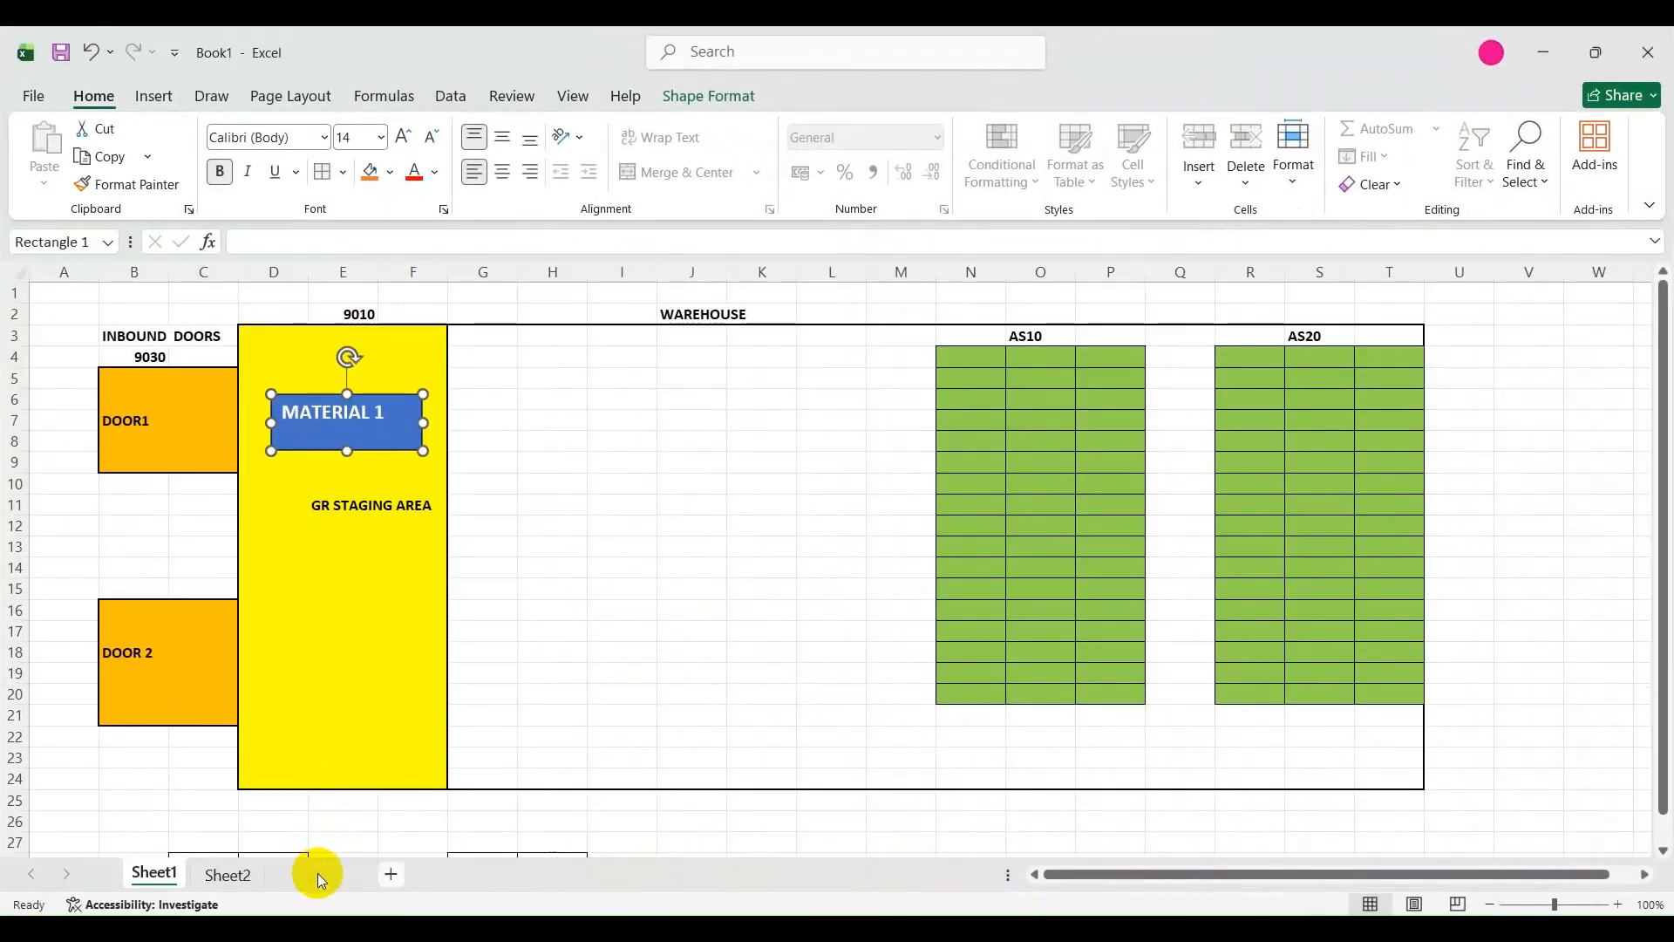
click(127, 373)
Enter "WARE ORDER" in cell B3 of the new worksheet.
click(158, 336)
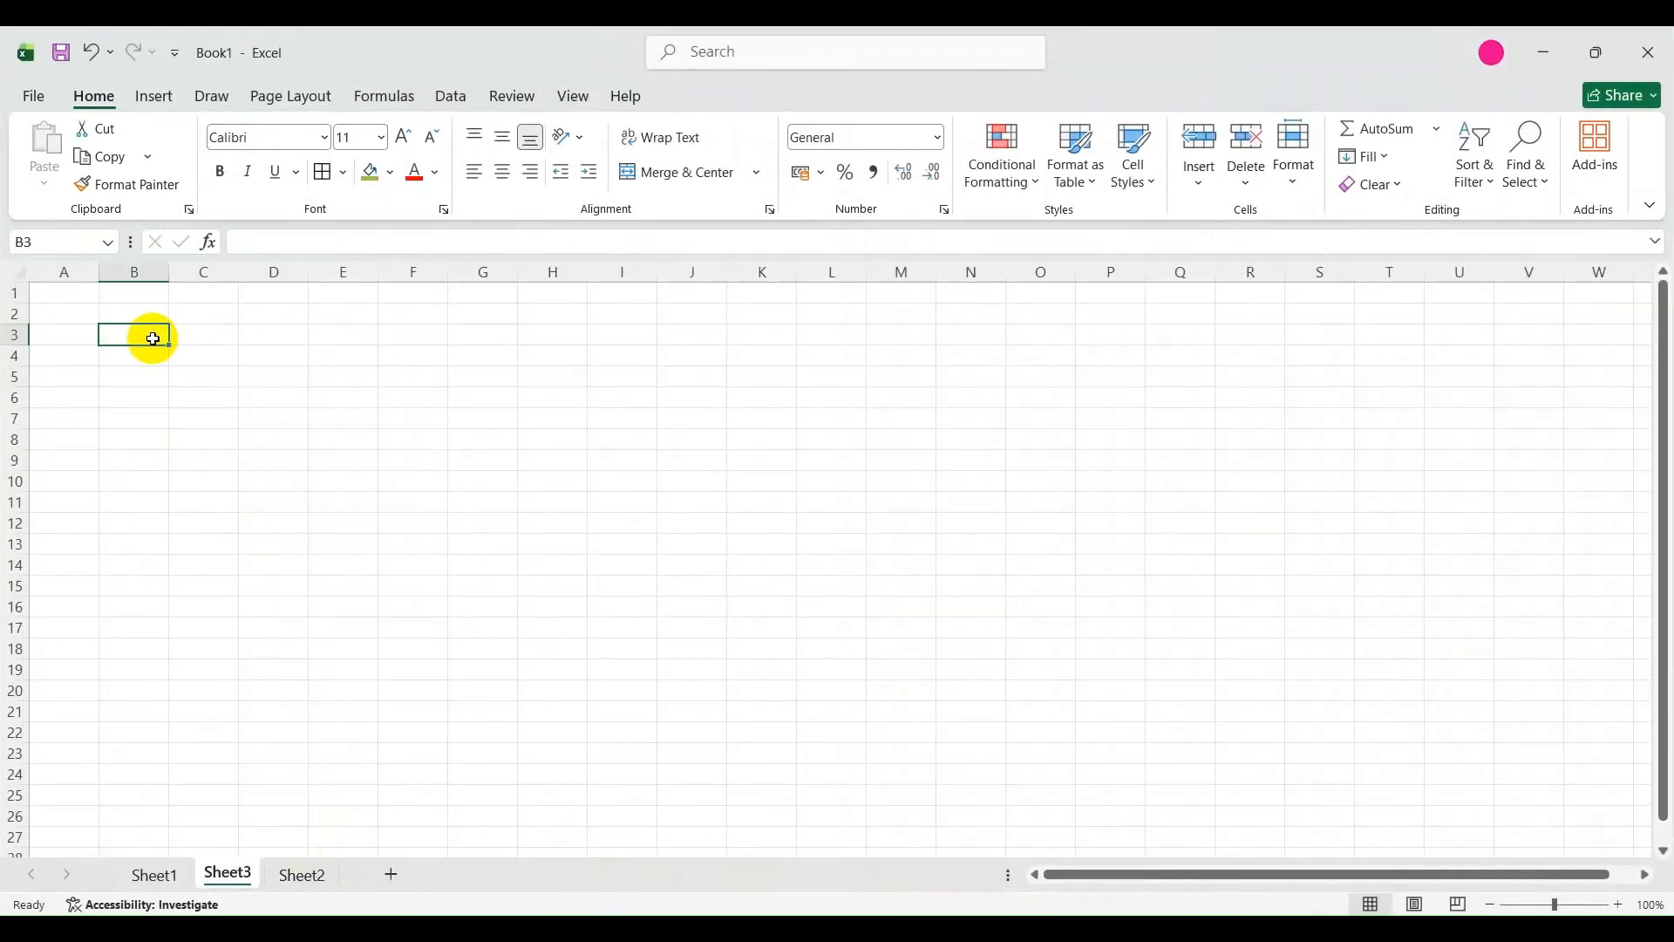
text(WARE)
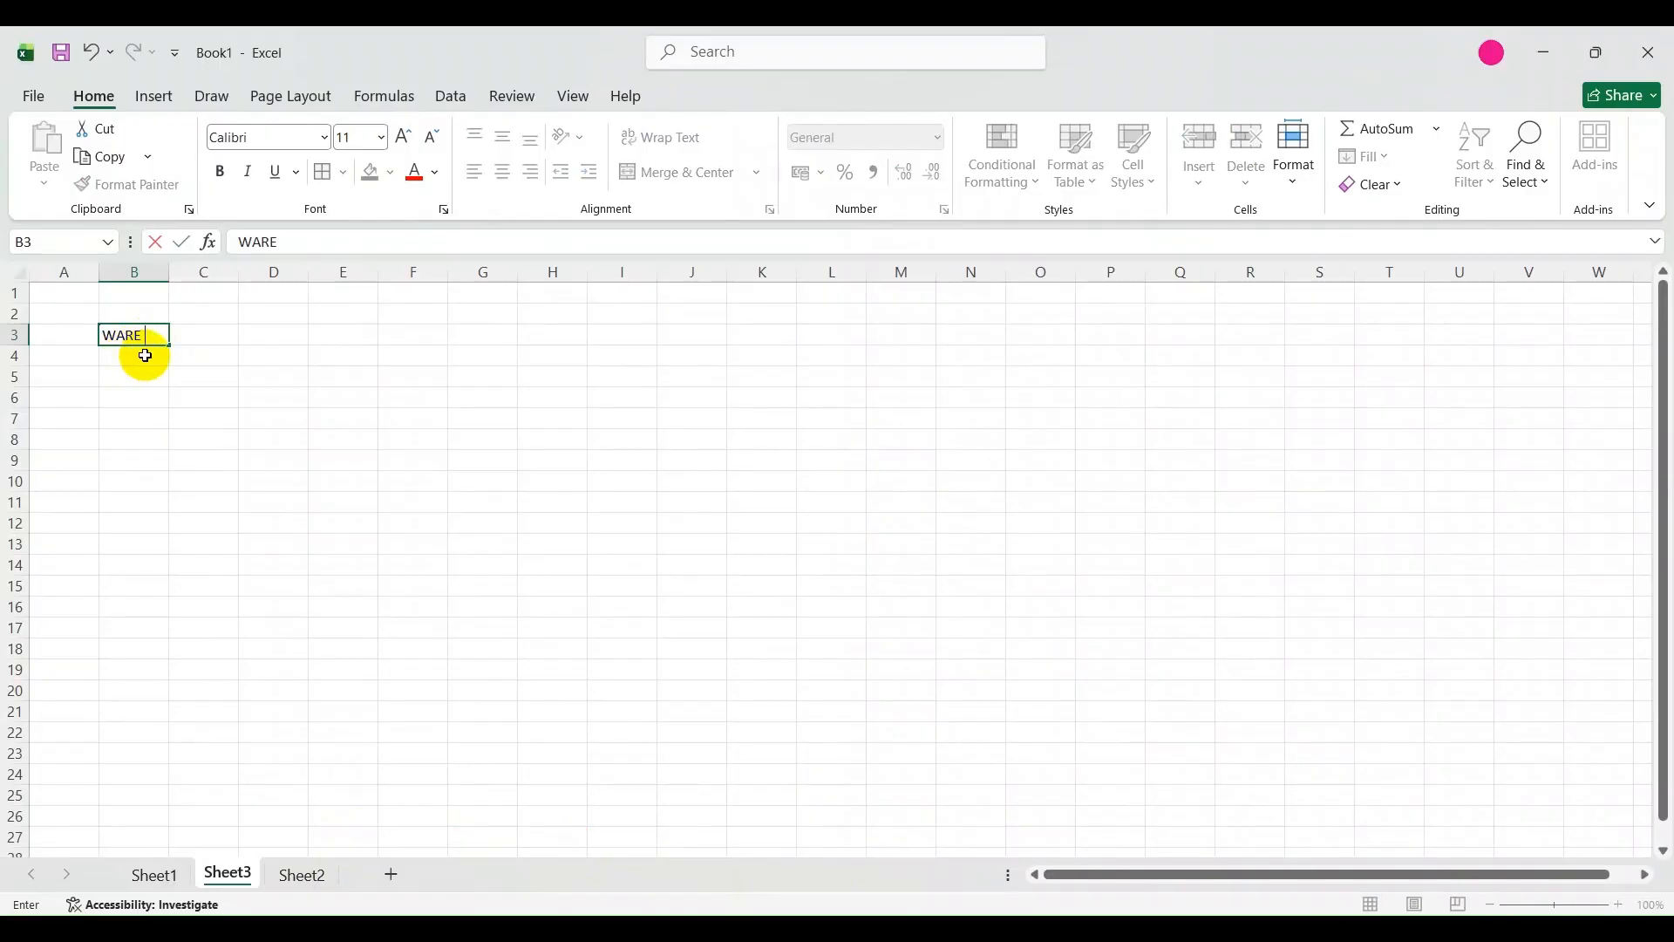
text( ORDER)
click(162, 413)
Correct the text in cell B3 to "WAREHOUSE ORDER".
click(131, 335)
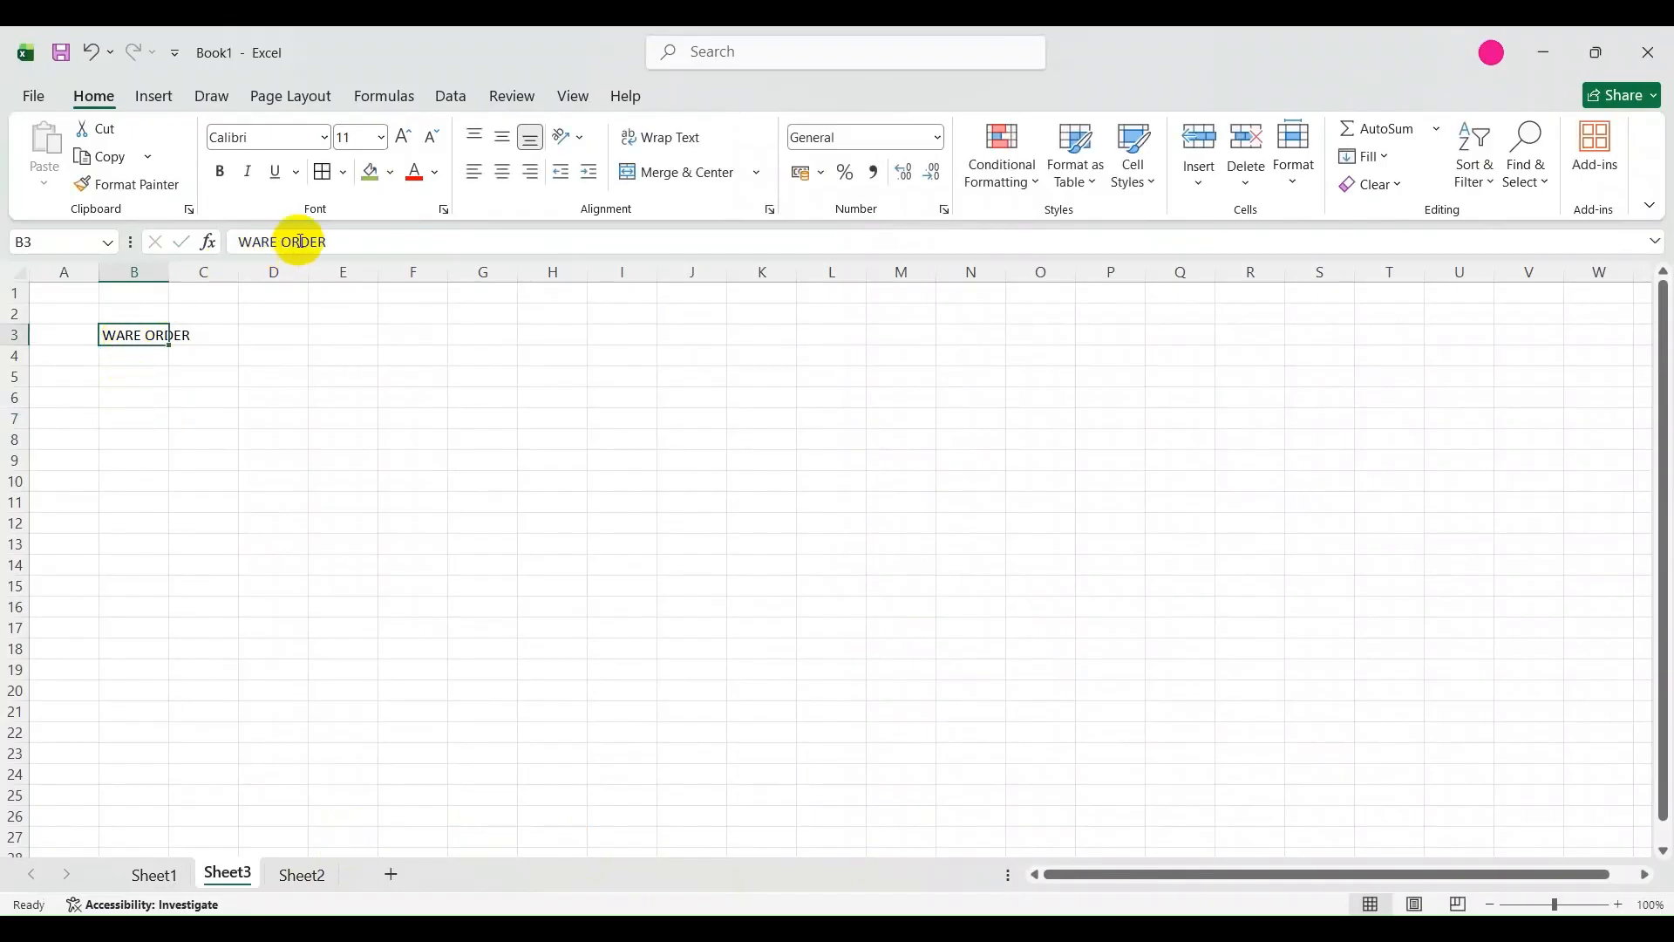
click(250, 240)
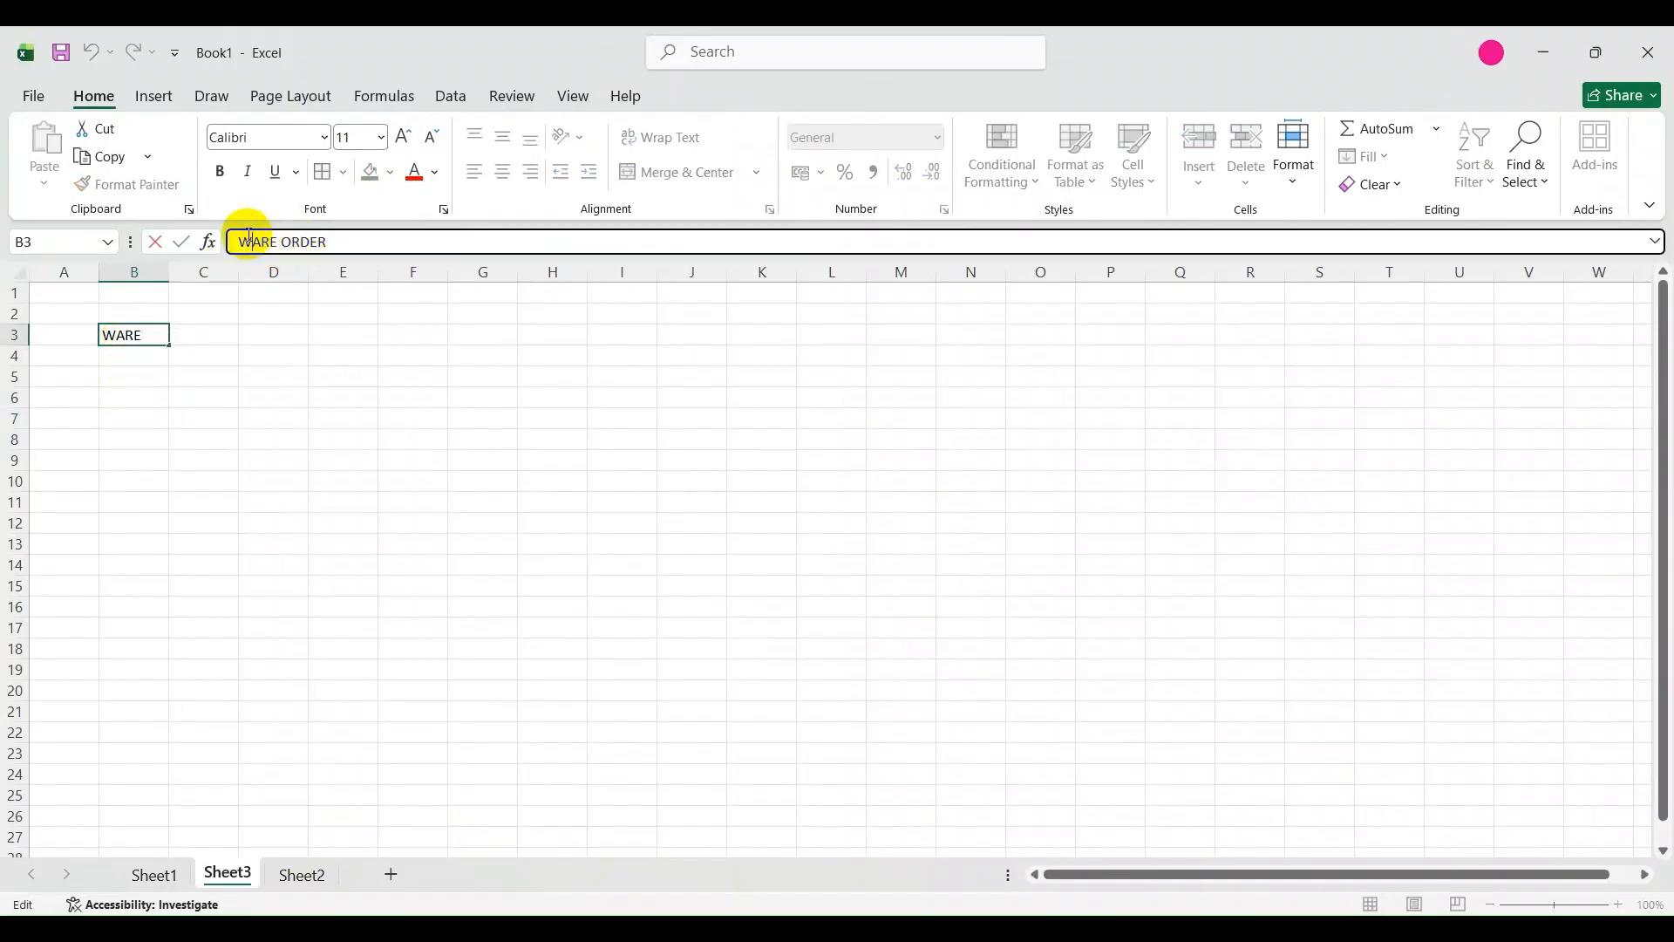
click(274, 241)
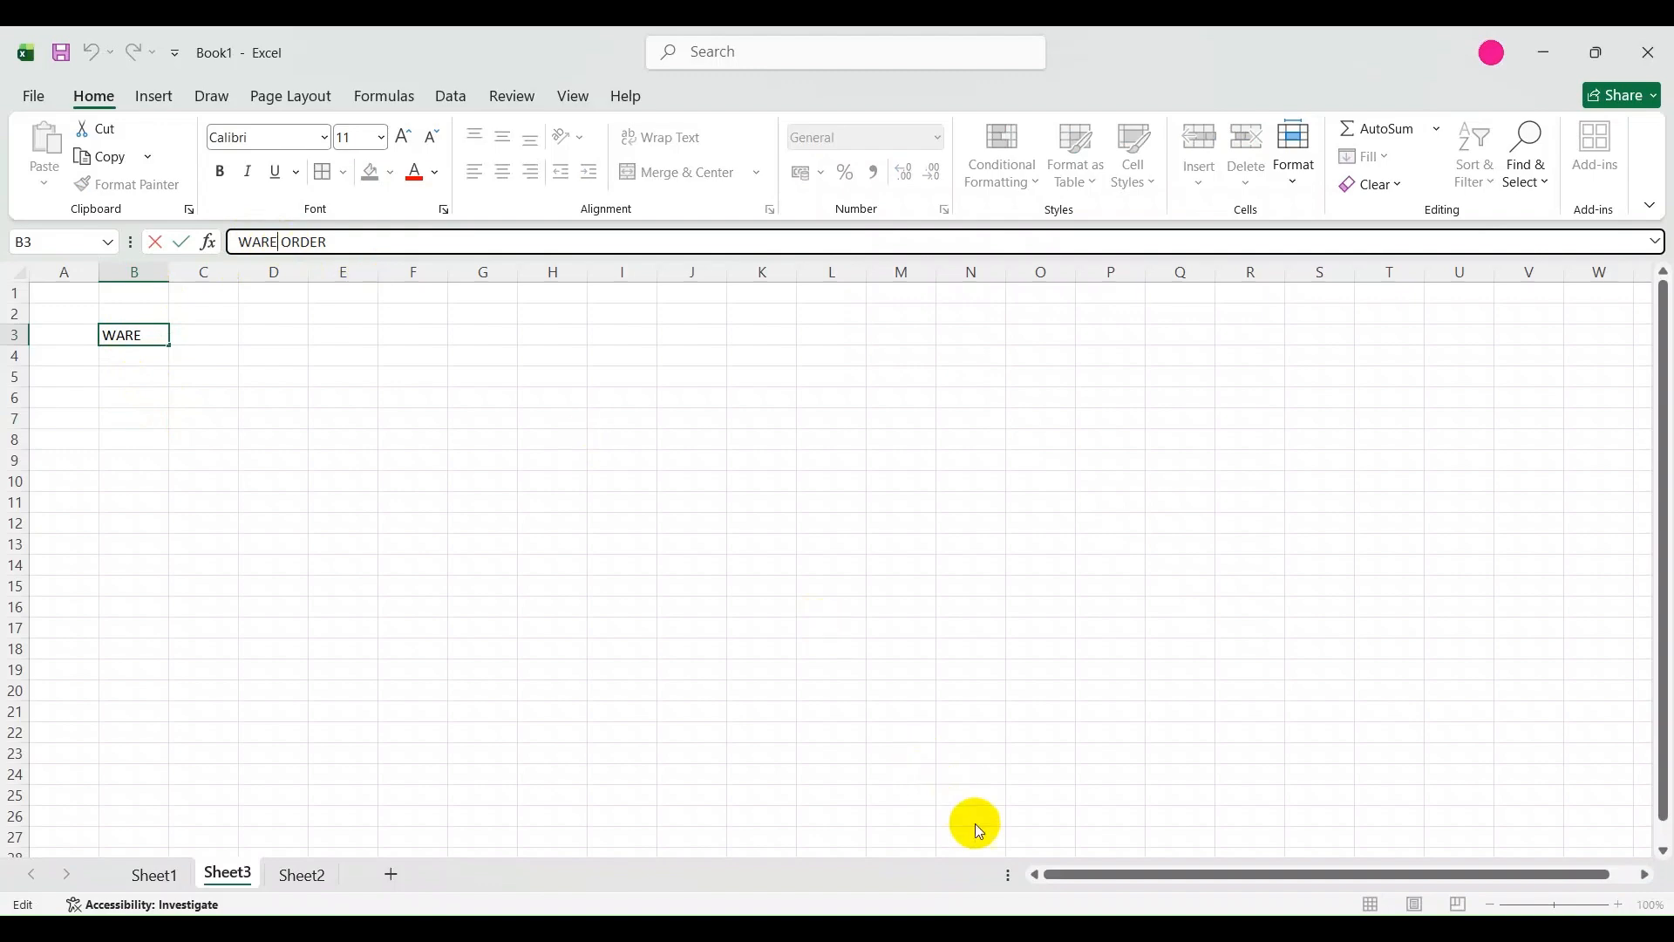
click(1201, 928)
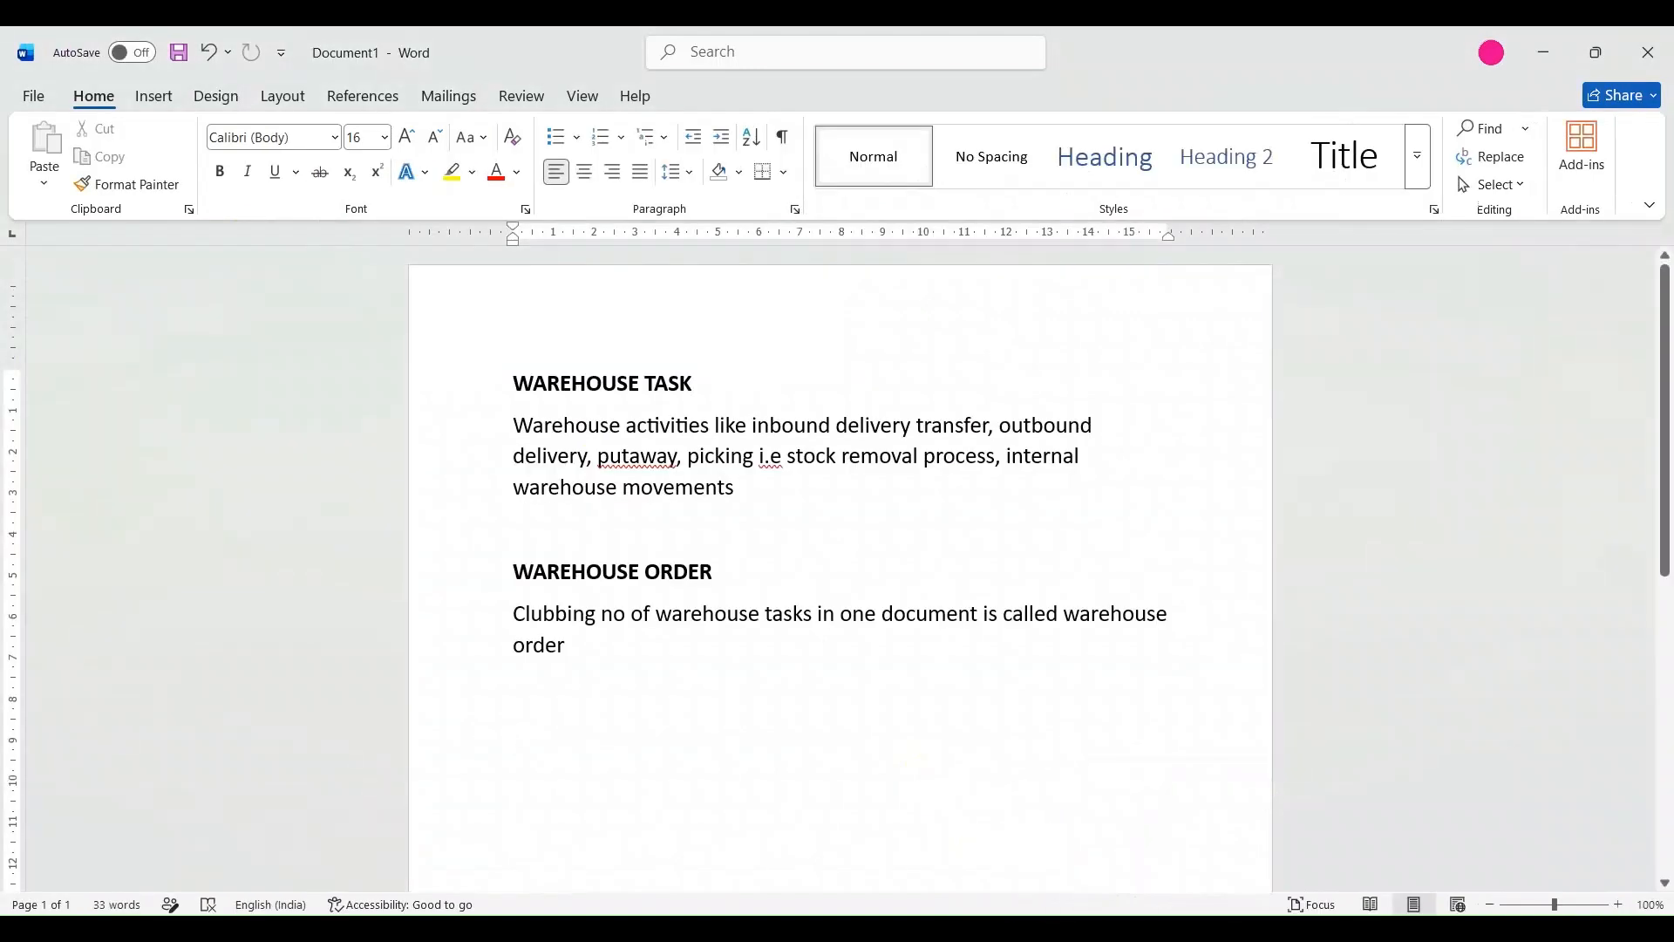
click(1048, 911)
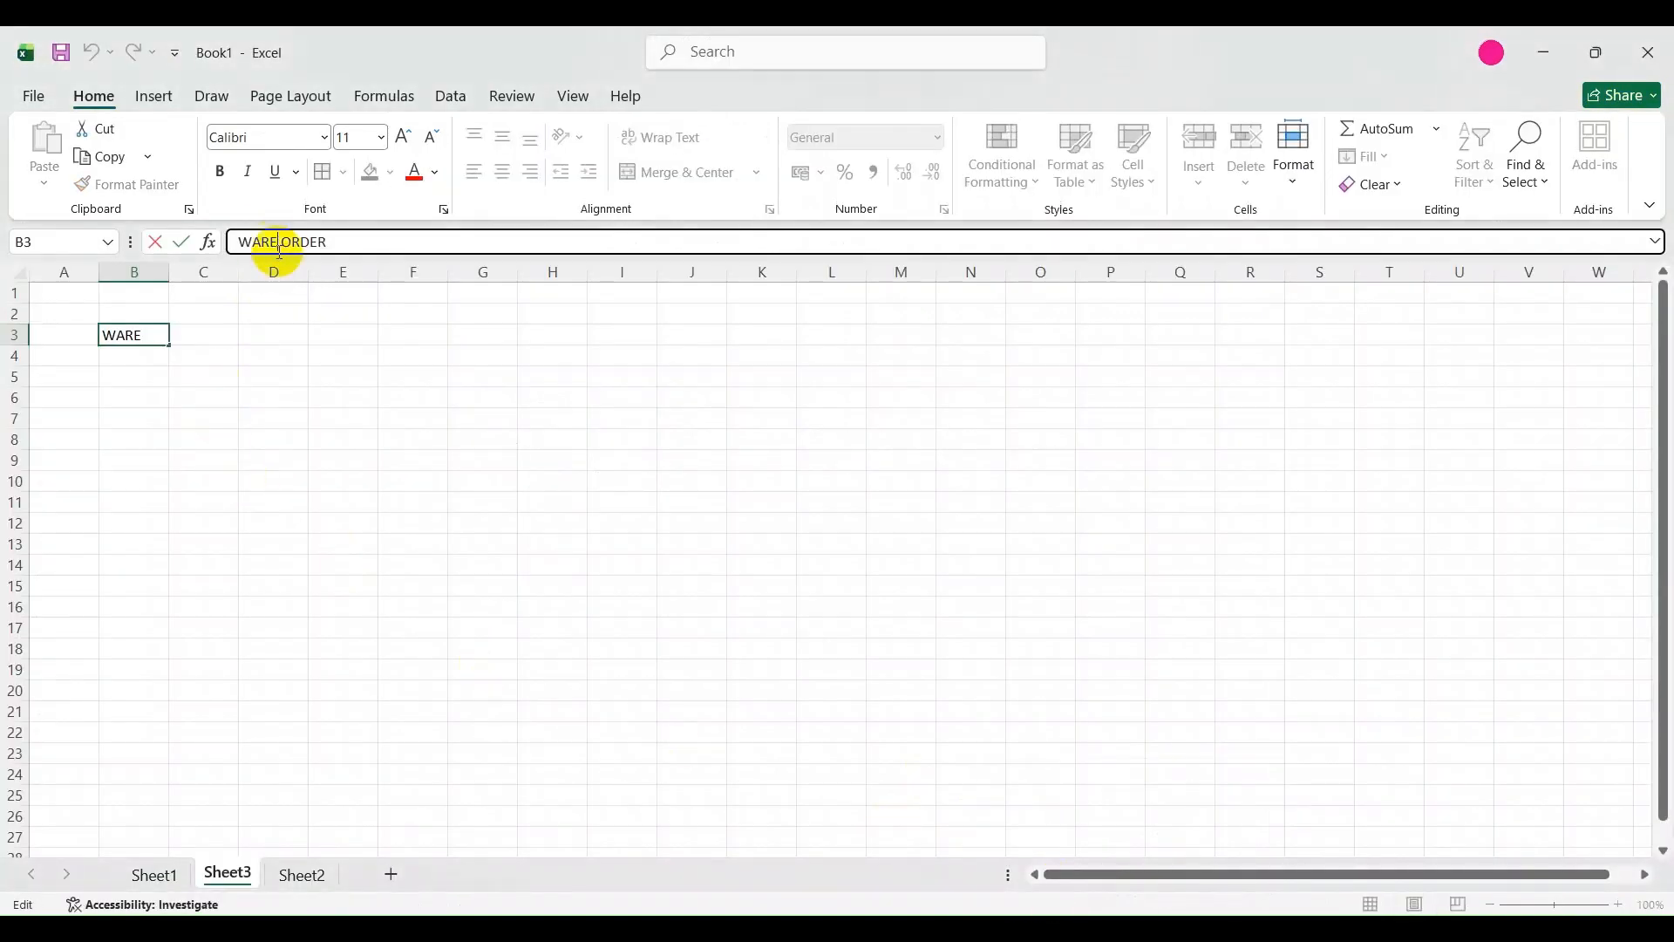
text(HOUSE)
click(410, 500)
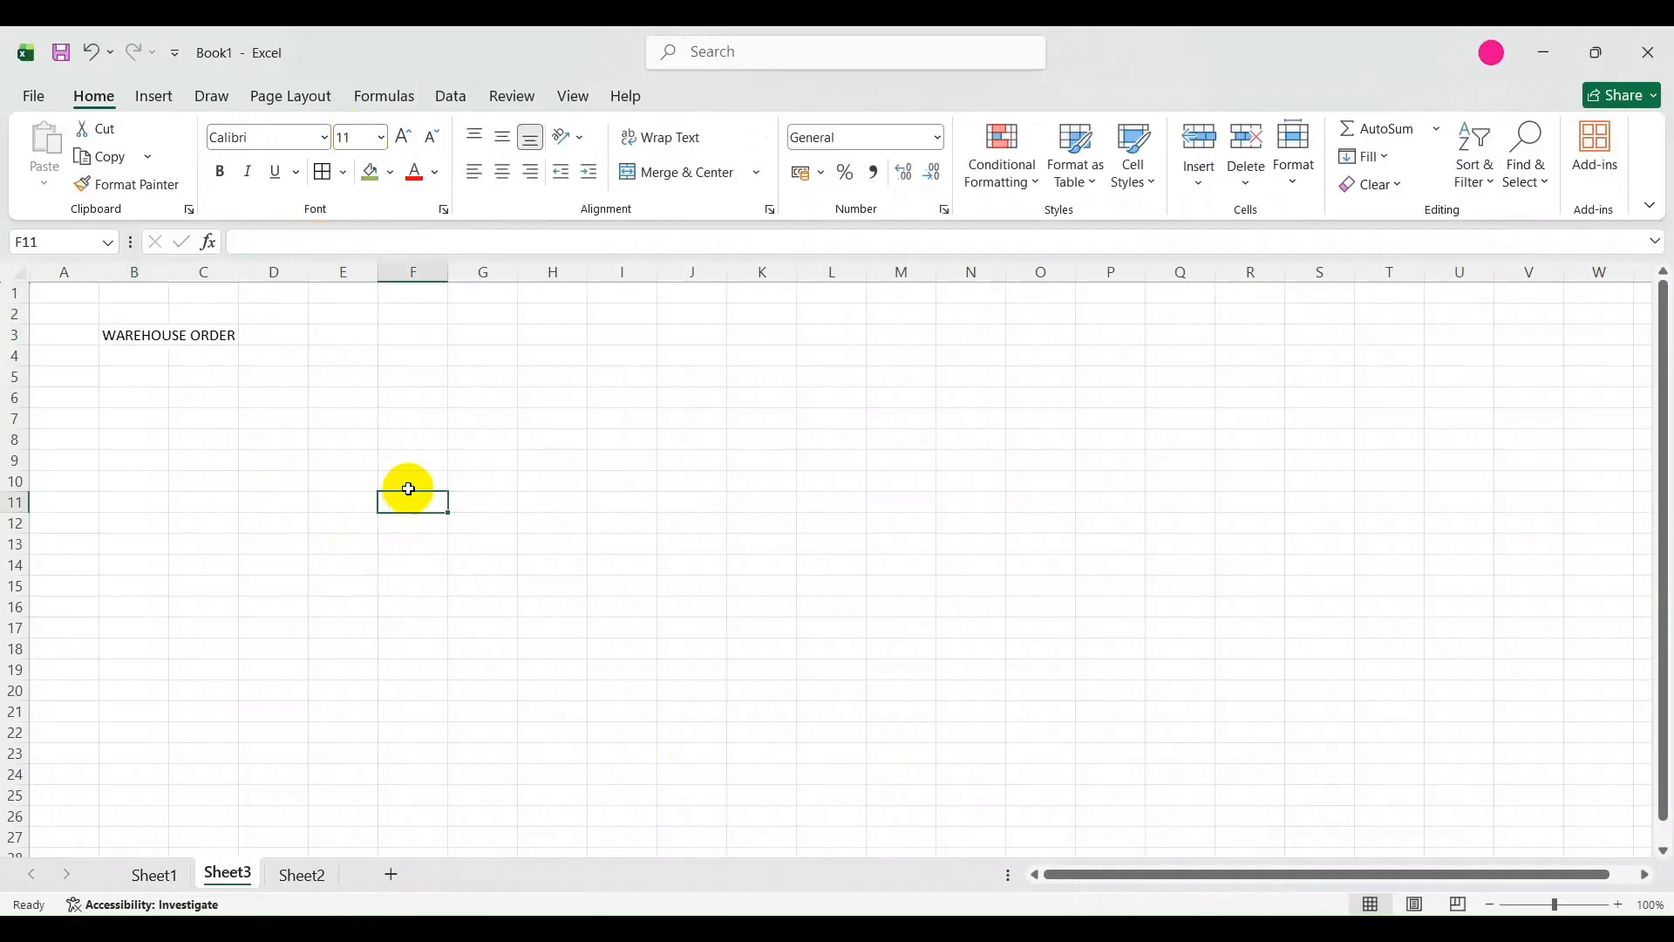
Make the WAREHOUSE ORDER heading in cell B3 bold and increase its font size.
click(124, 332)
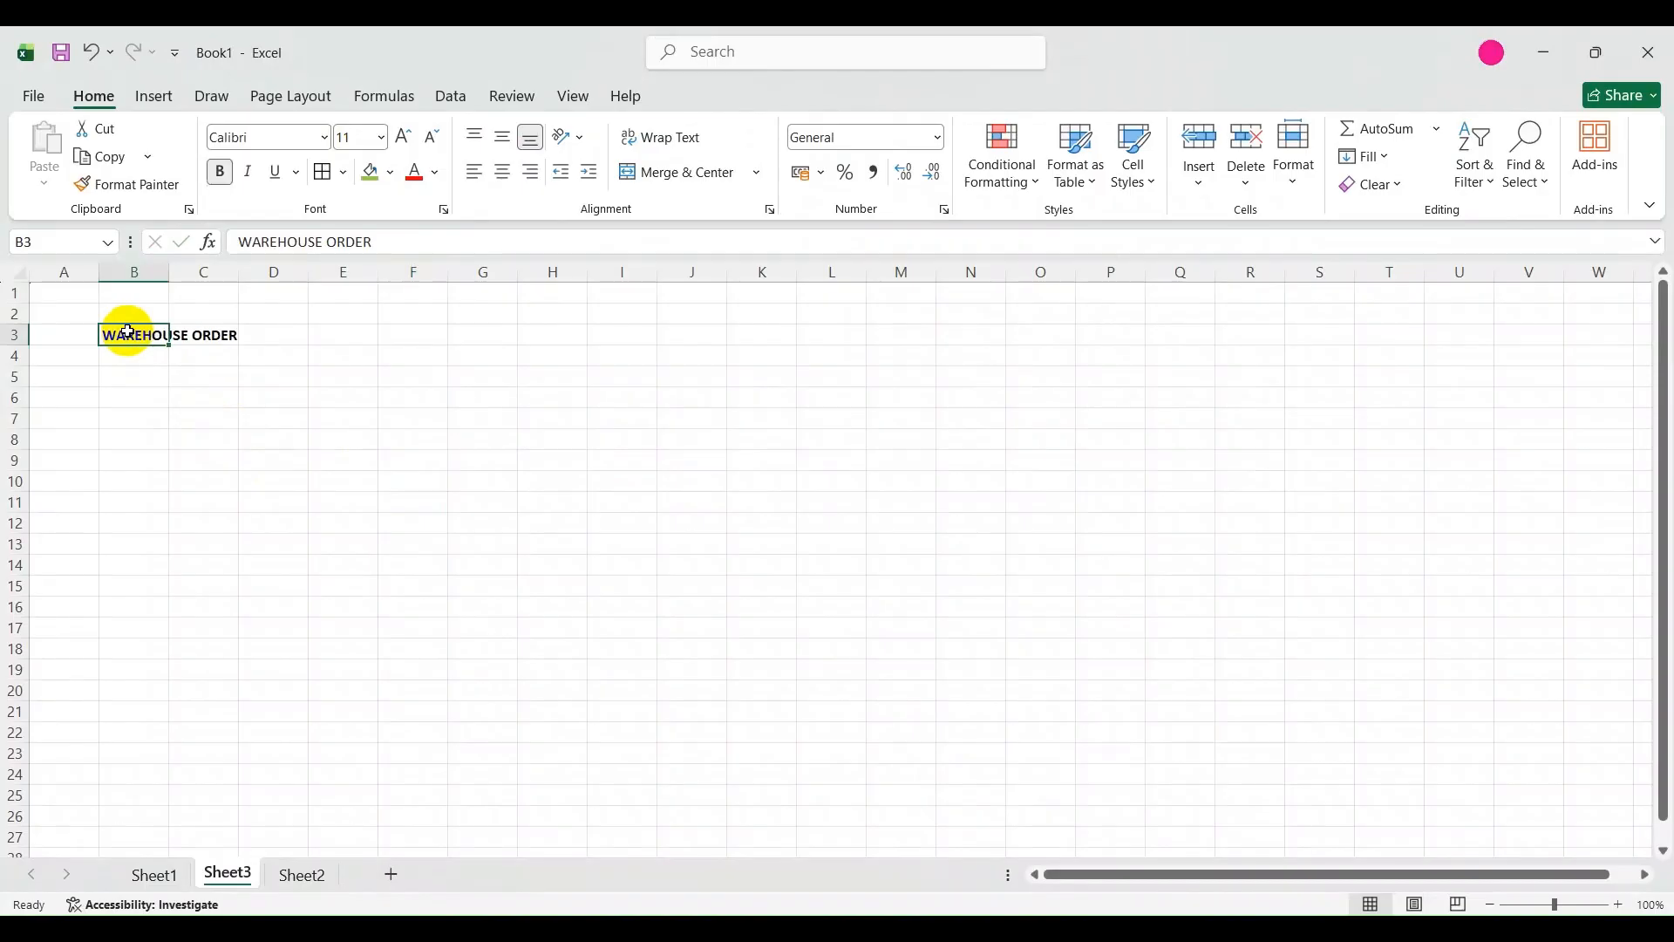
key(ctrl+b)
click(161, 373)
click(148, 335)
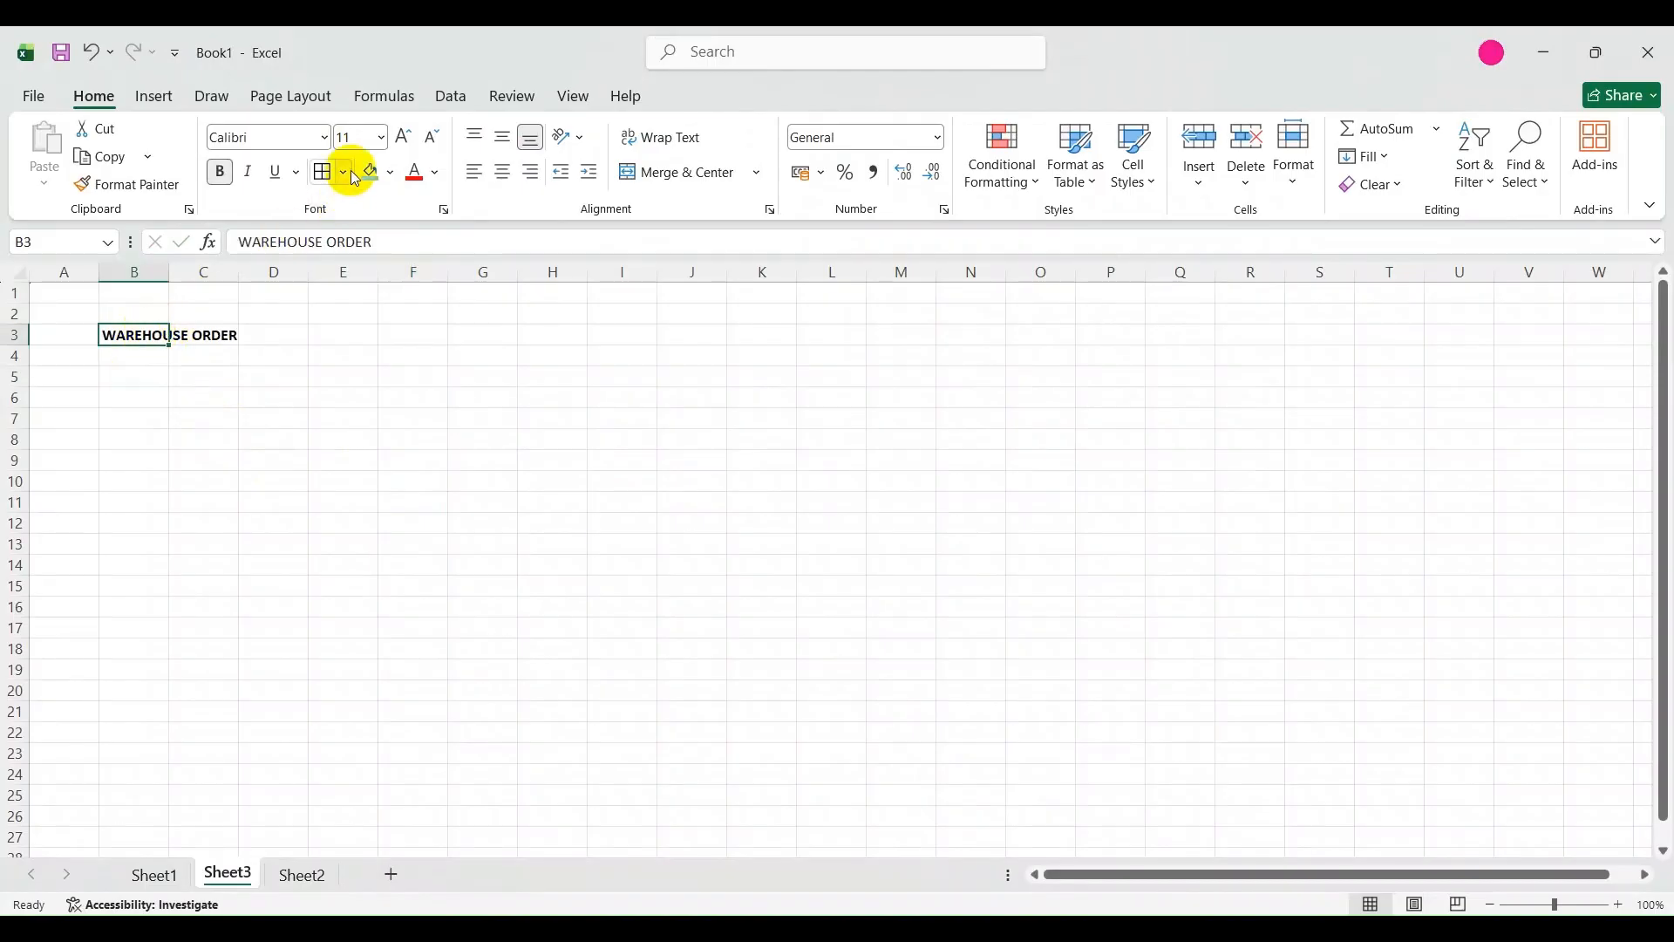
click(380, 136)
click(357, 325)
click(142, 362)
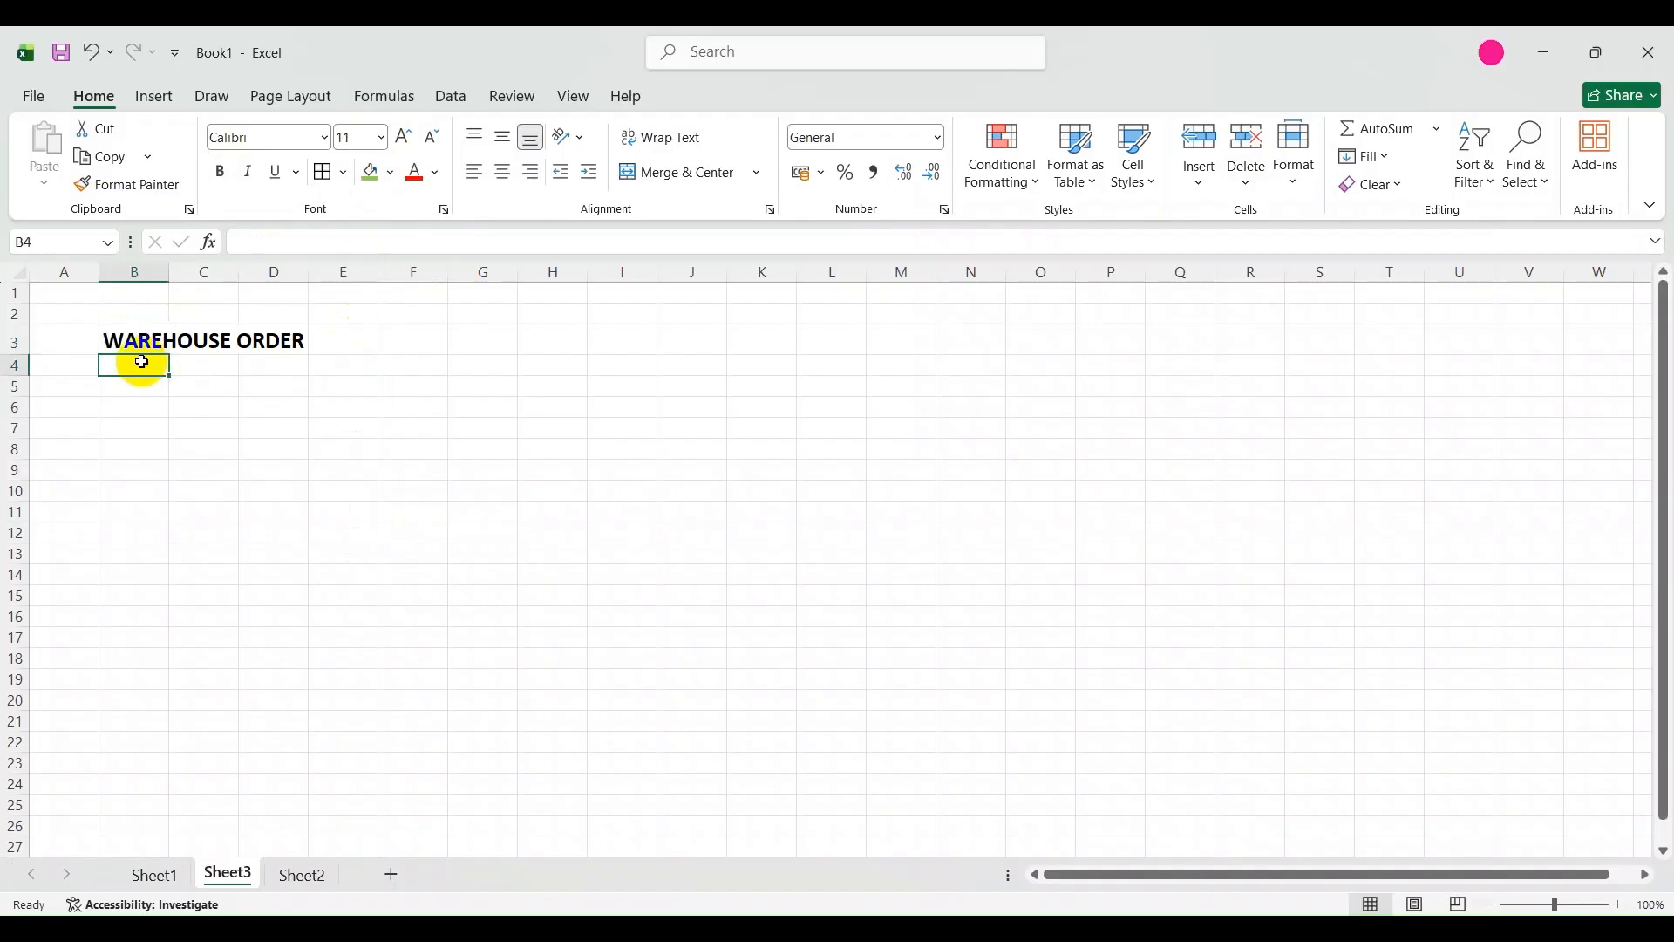
Set the font size of cell B4, directly below the WAREHOUSE ORDER heading, to 14.
click(384, 140)
click(357, 304)
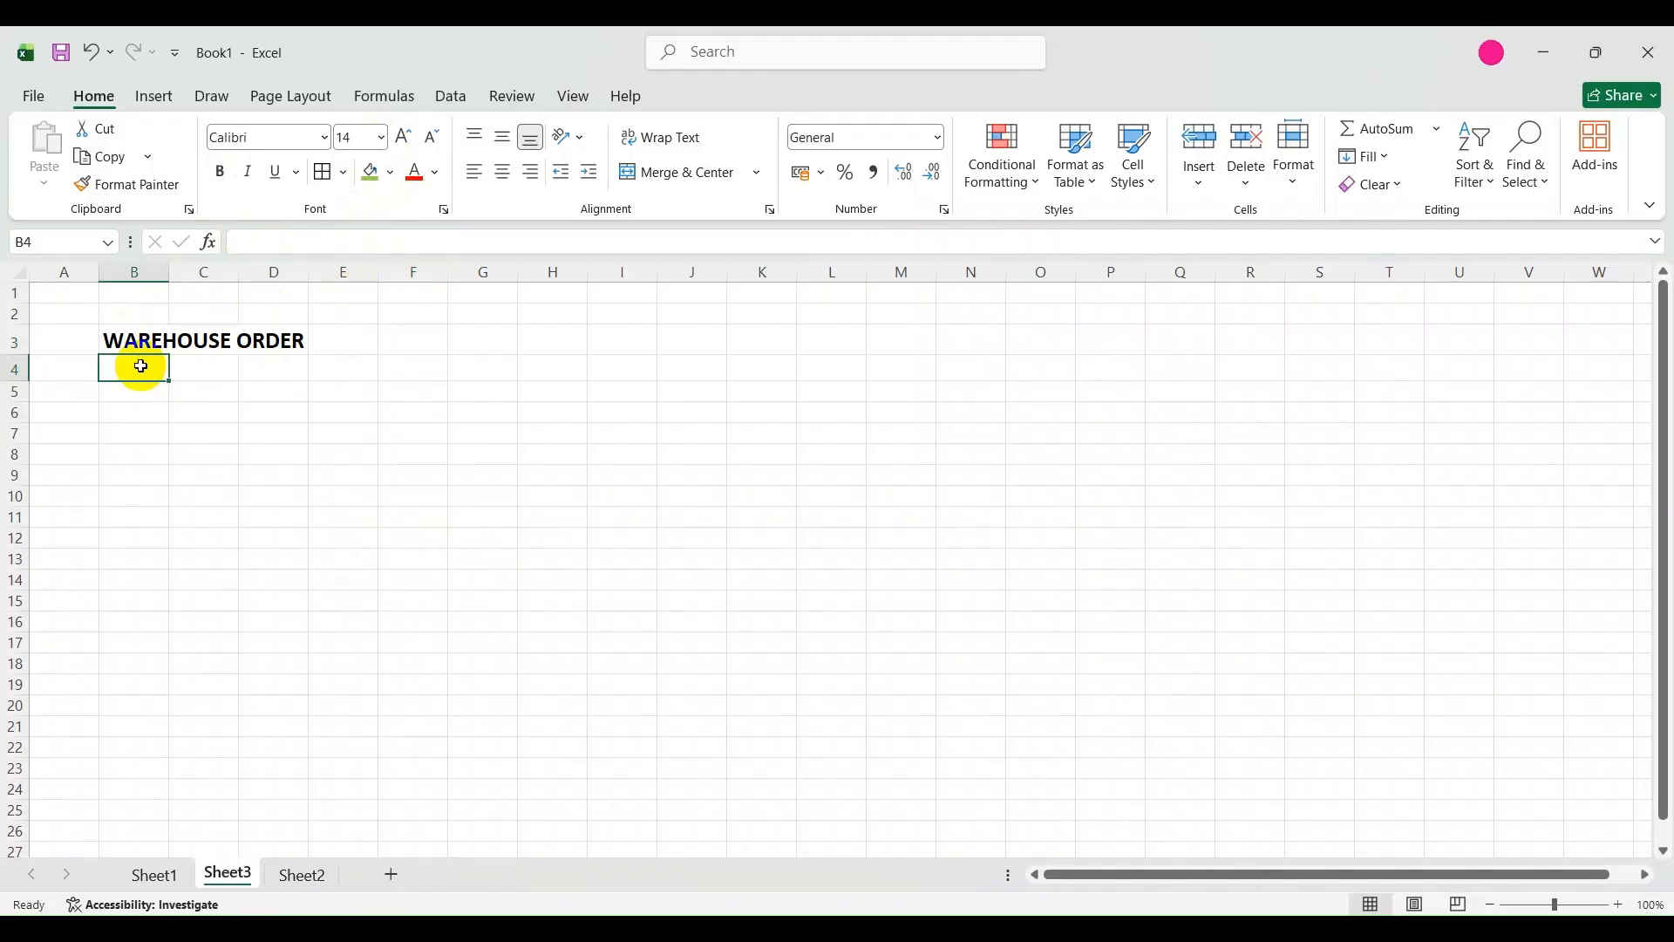
text(WAR)
key(BackSpace)
key(BackSpace)
key(BackSpace)
key(BackSpace)
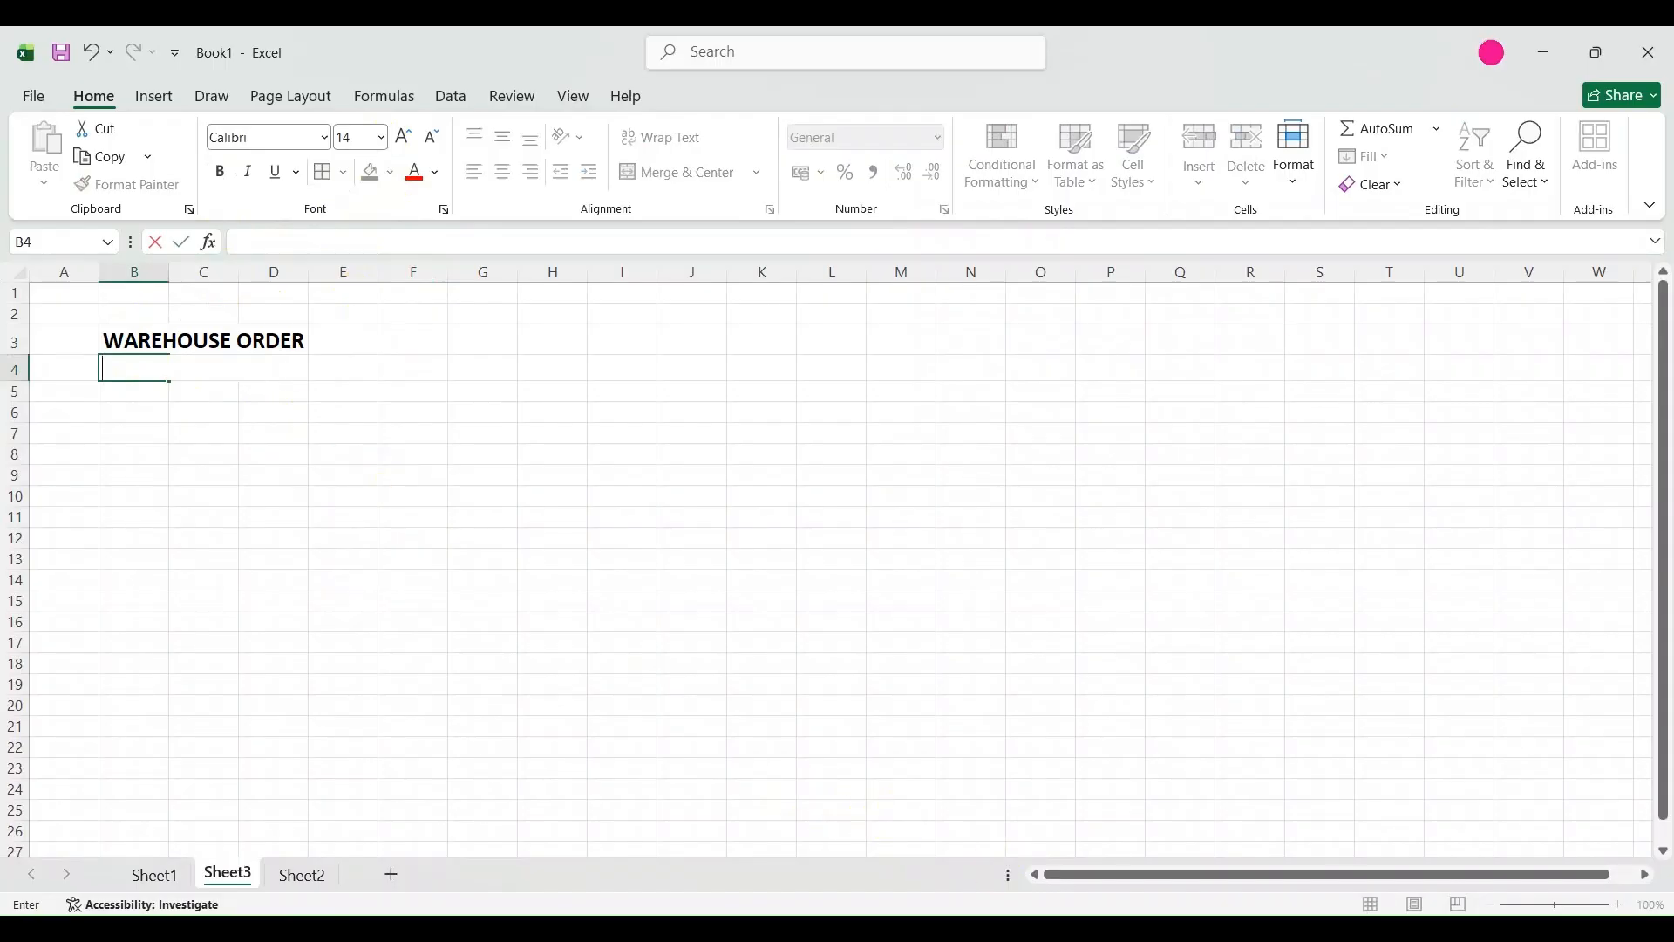
Switch to the Word document Document1 and replace "Clubbing" with "Grouping" in the warehouse order definition.
click(1022, 933)
click(596, 619)
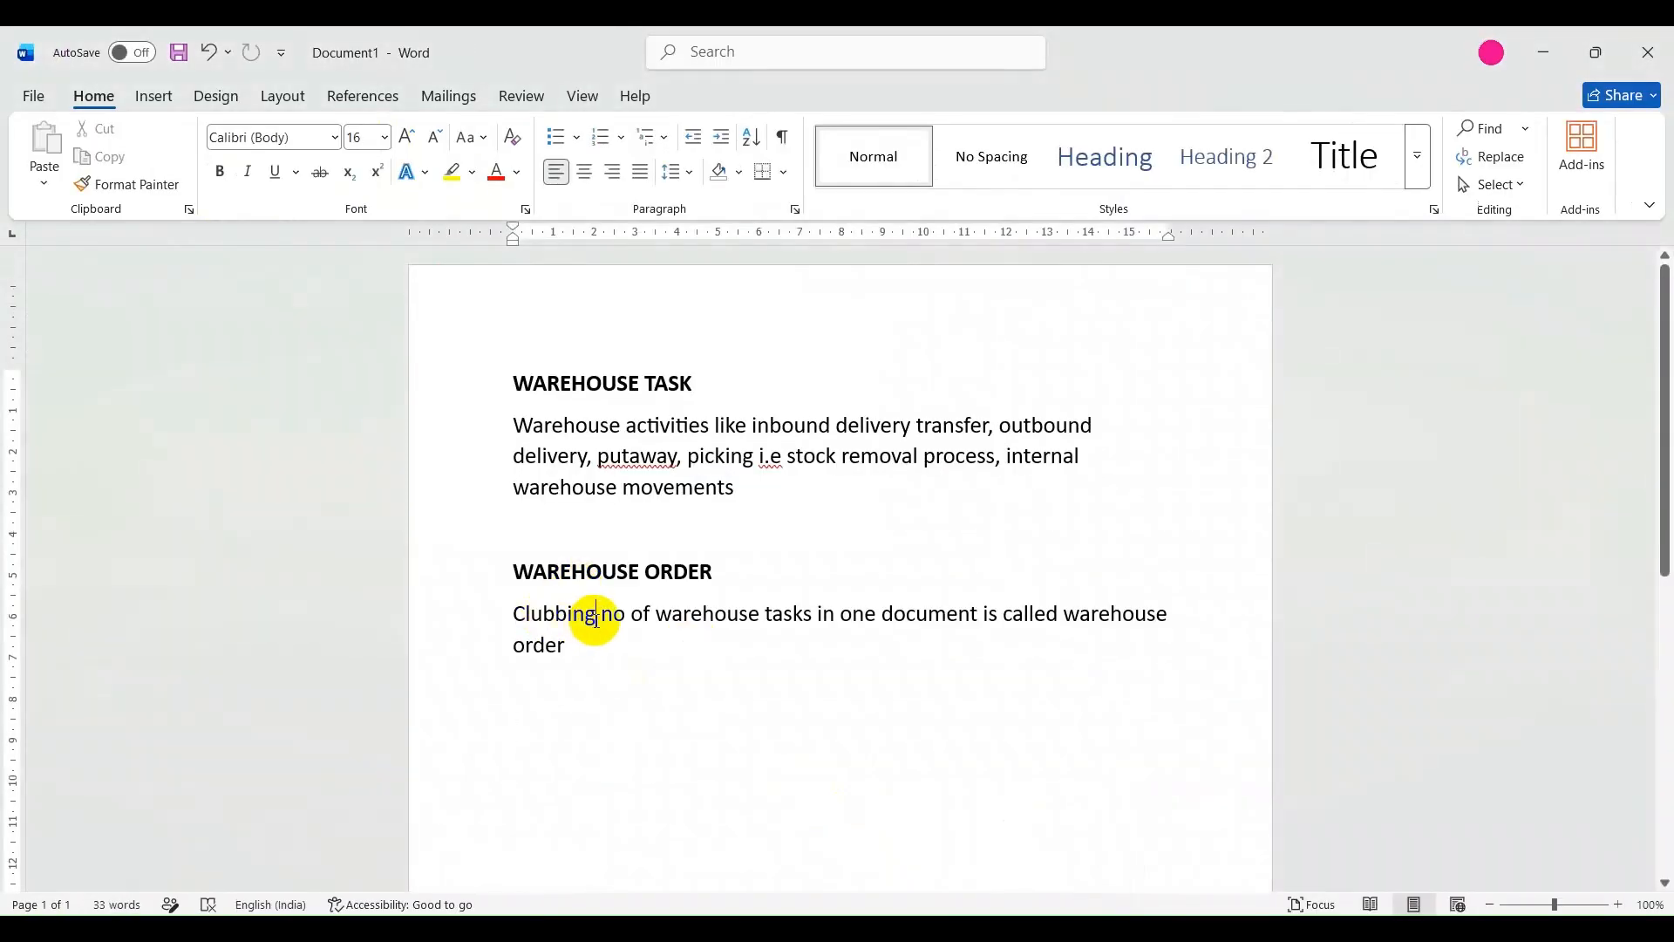
key(BackSpace)
key(BackSpace)
key(BackSpace)
key(BackSpace)
key(BackSpace)
key(BackSpace)
key(BackSpace)
key(BackSpace)
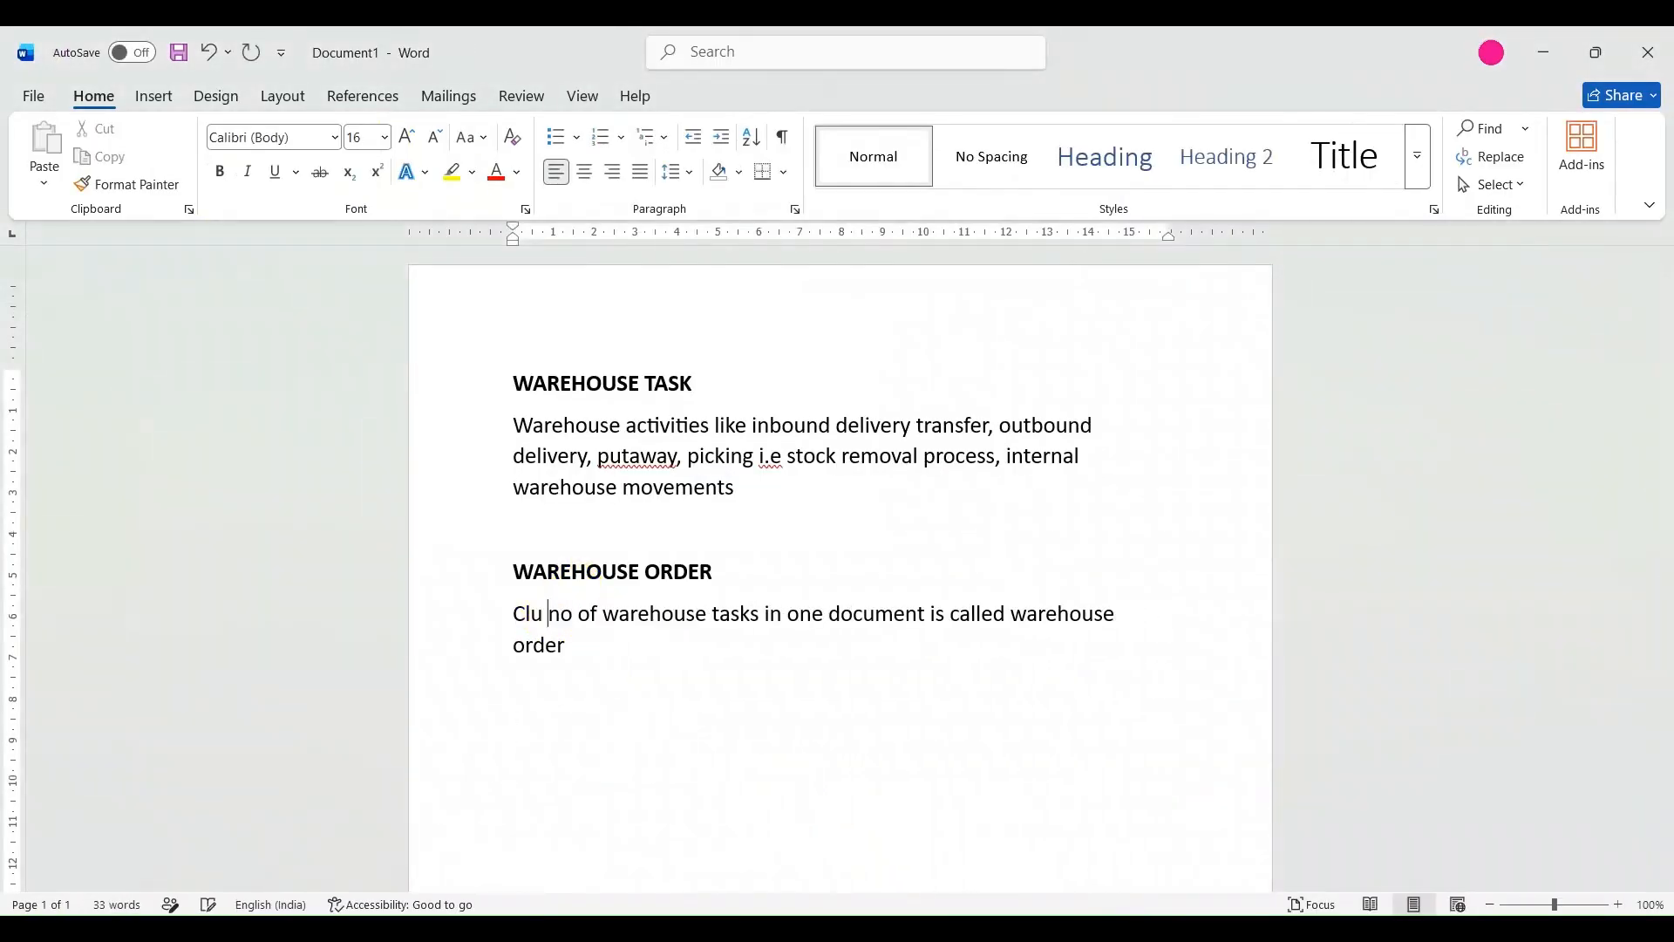
text(Grou)
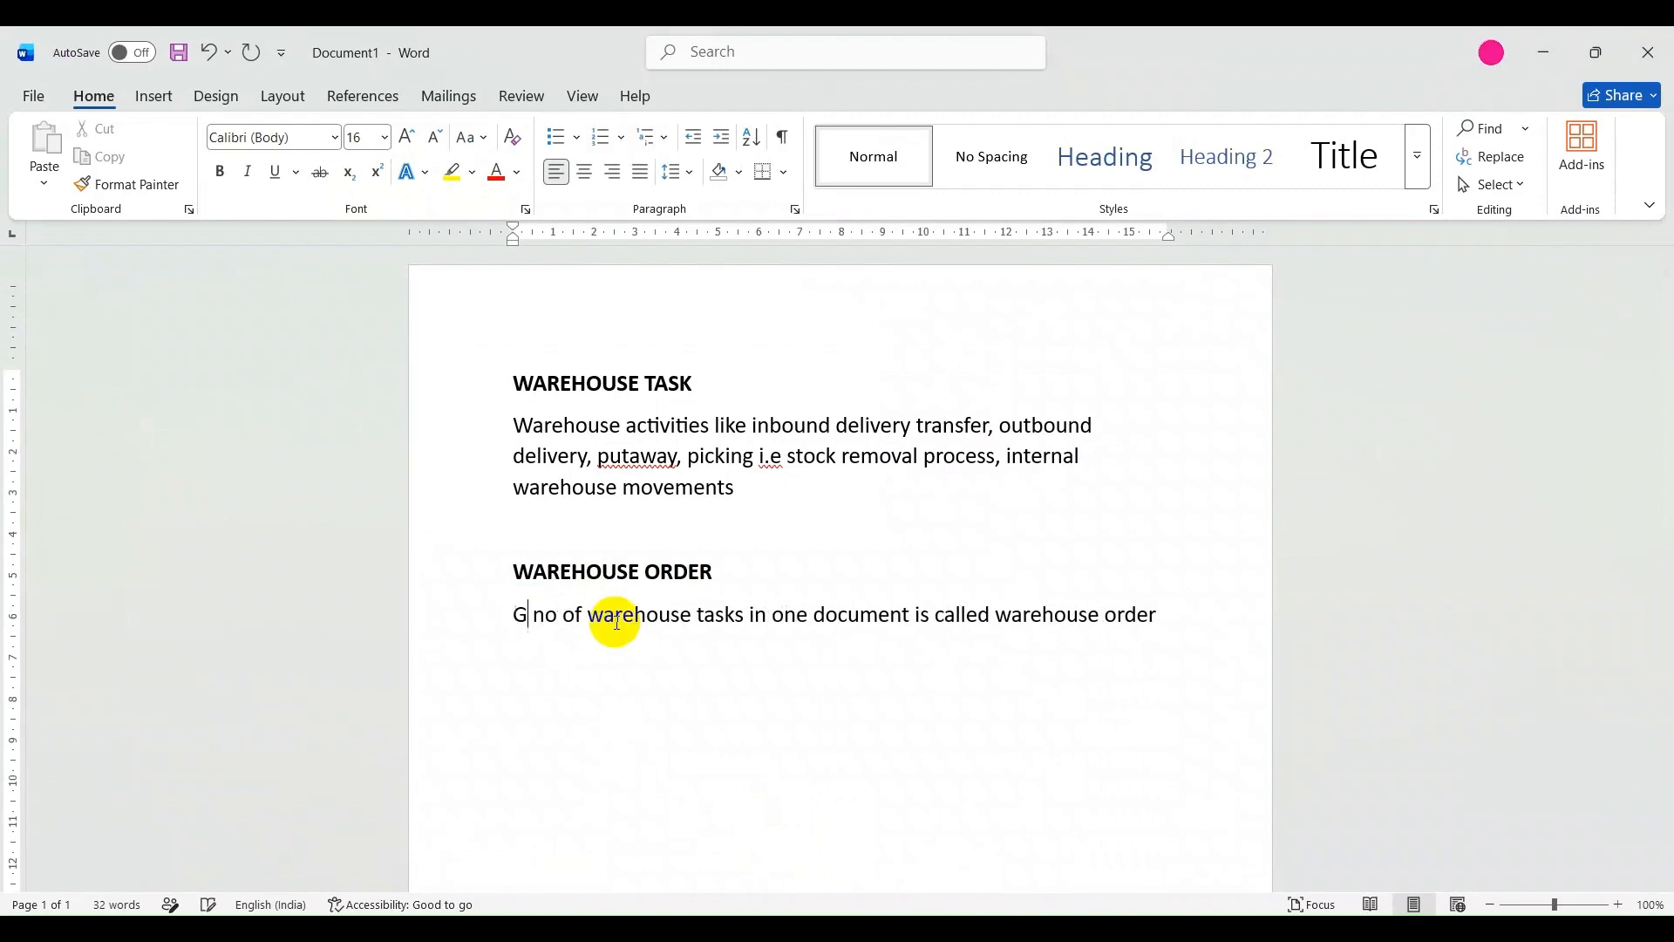
text(ping)
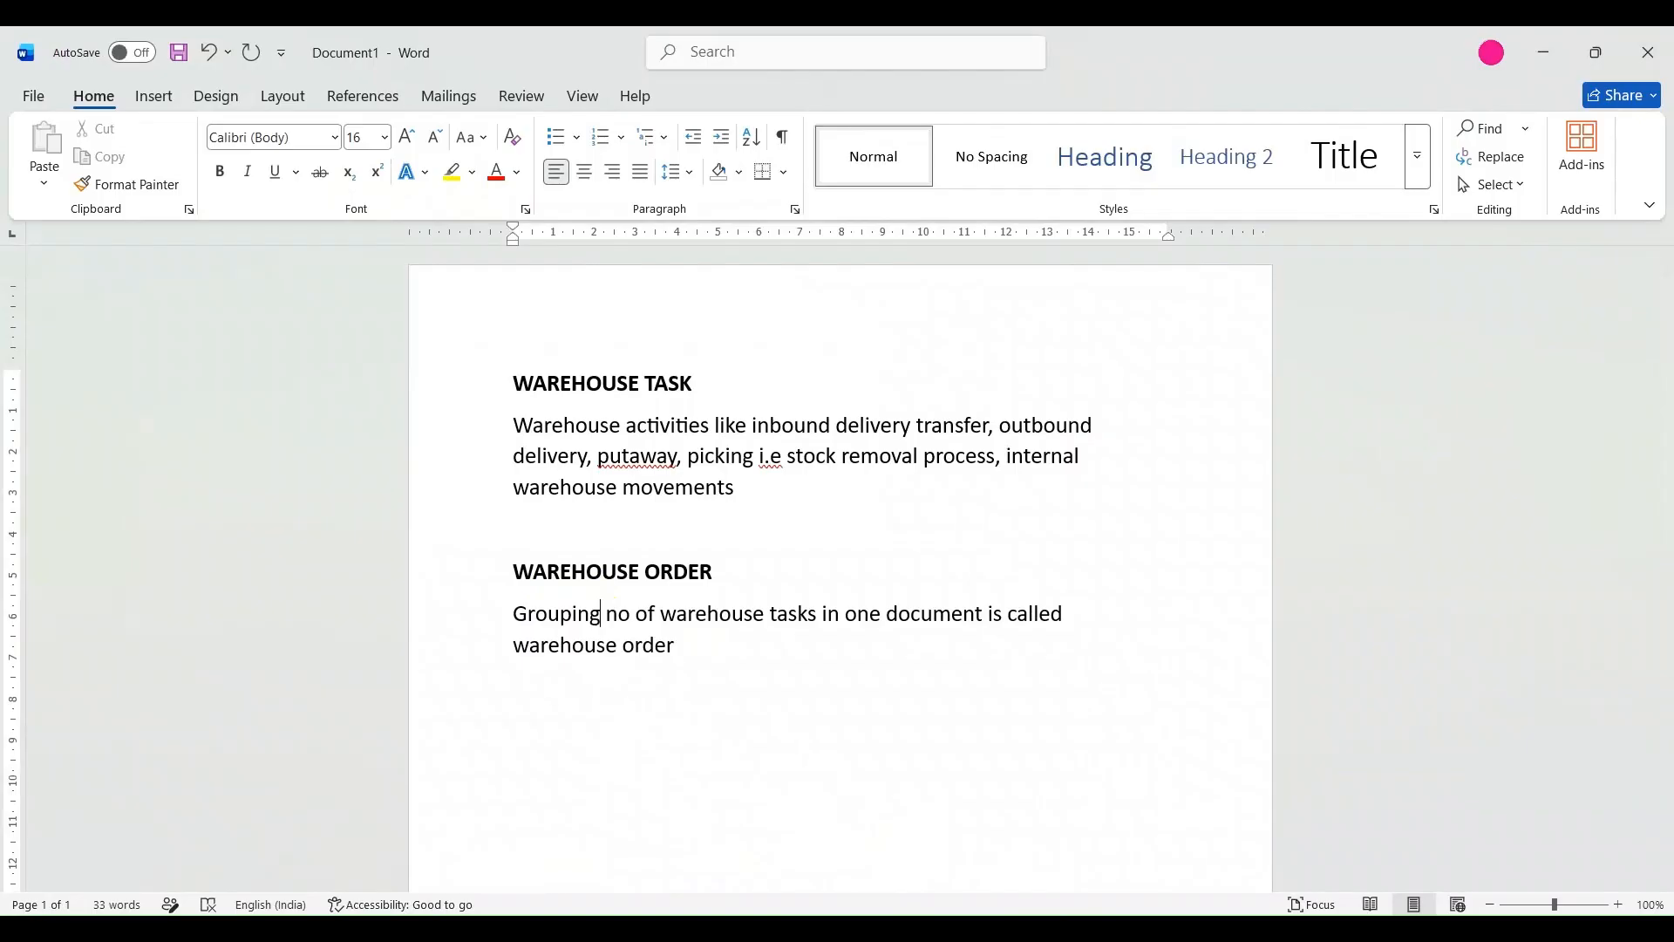
click(681, 660)
Switch back to the Excel workbook Book1 and enter "warehouse task1" in cell B4.
mouse_move(1102, 929)
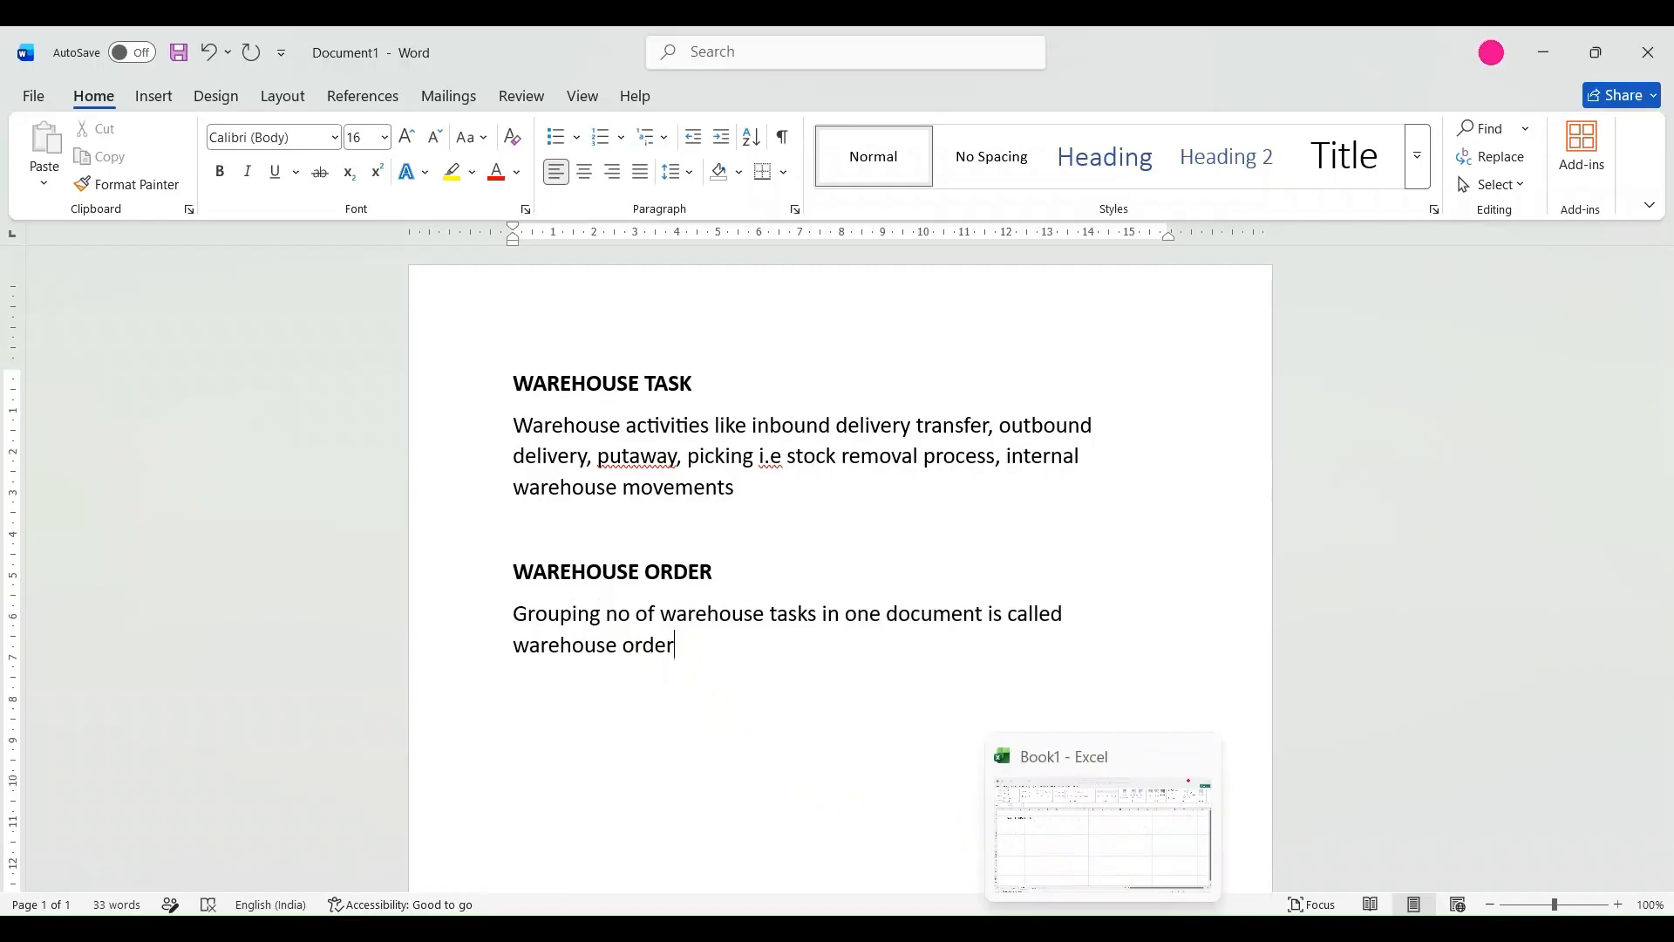
click(1103, 929)
double_click(149, 366)
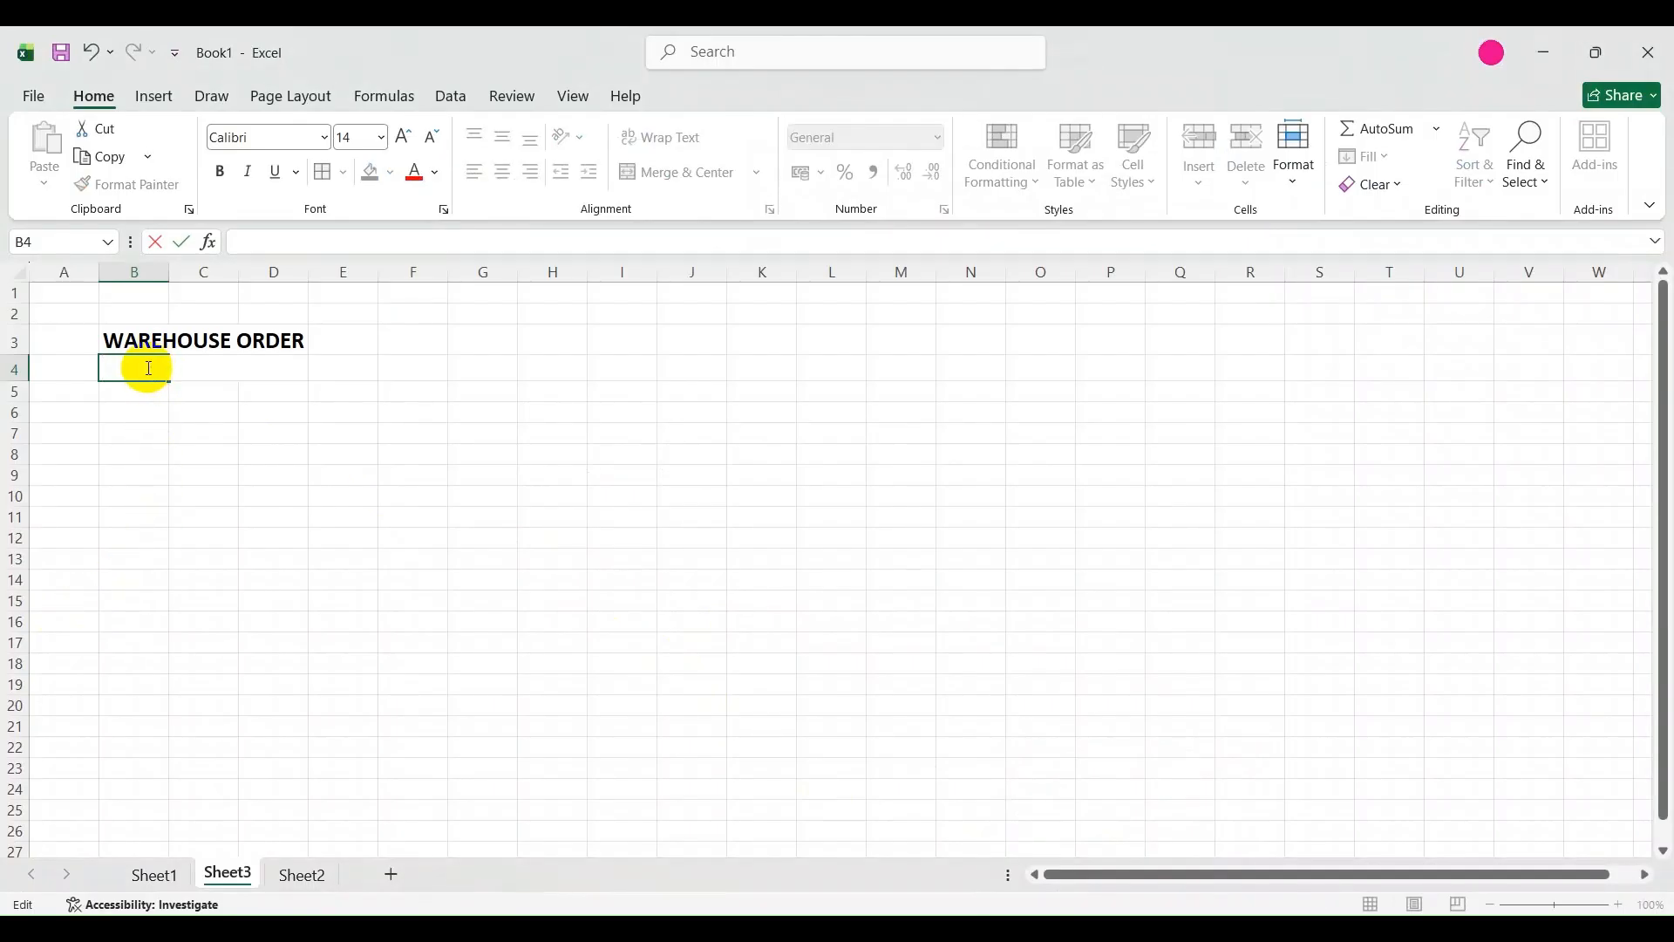
text(warehouse)
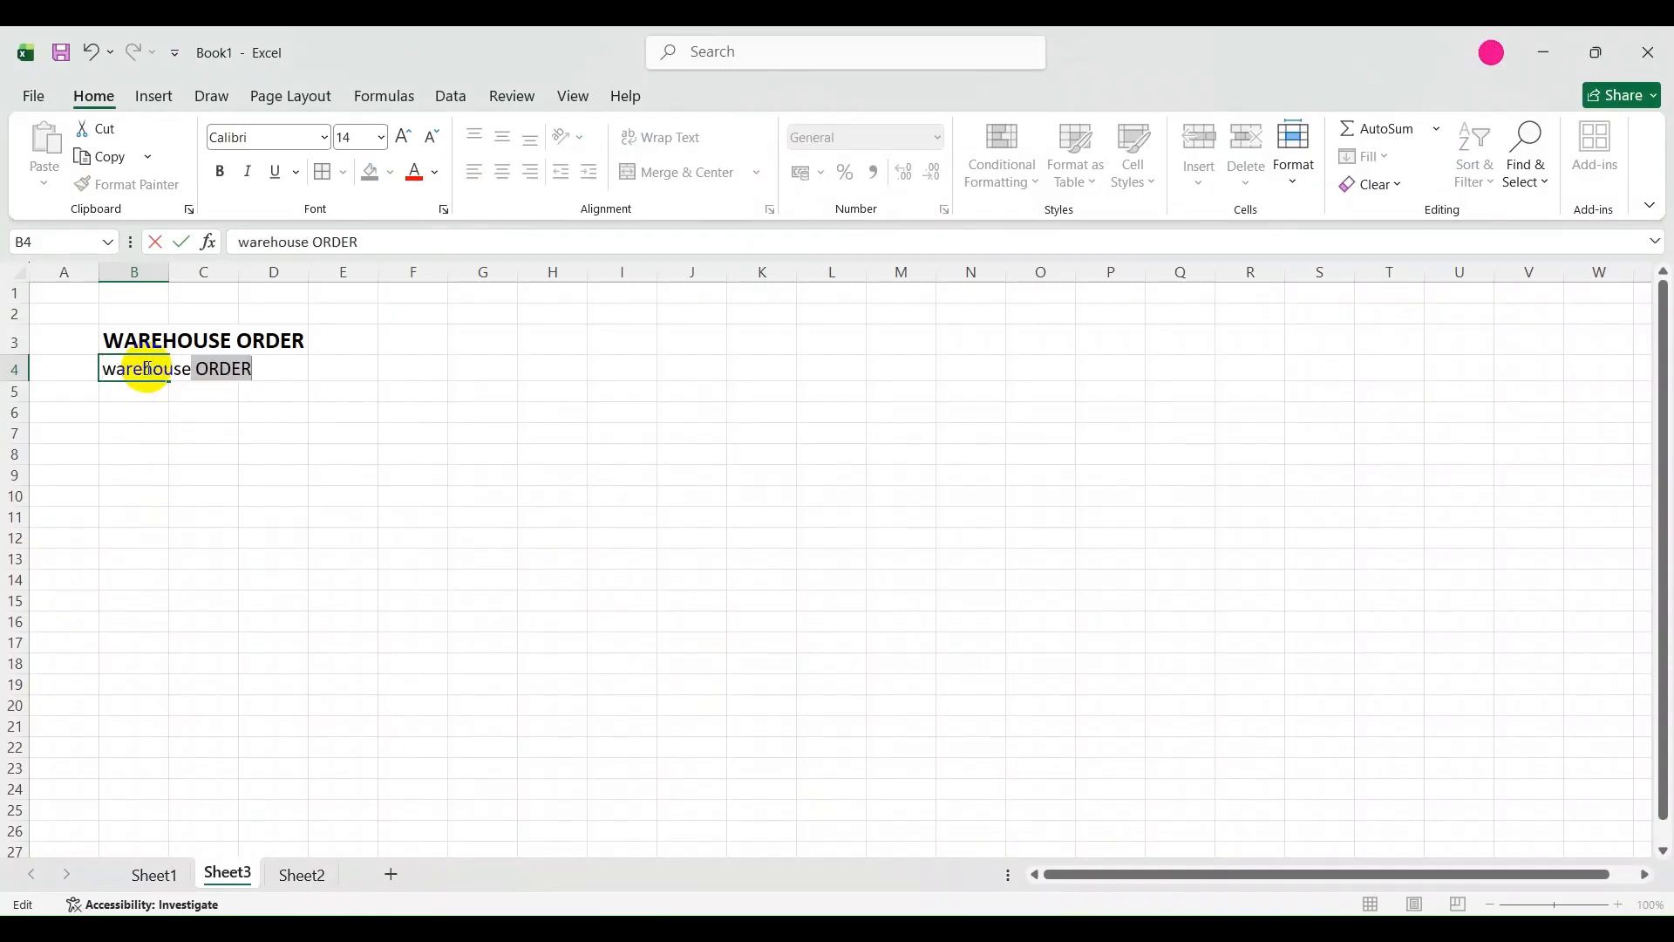
text( r)
text(ask1)
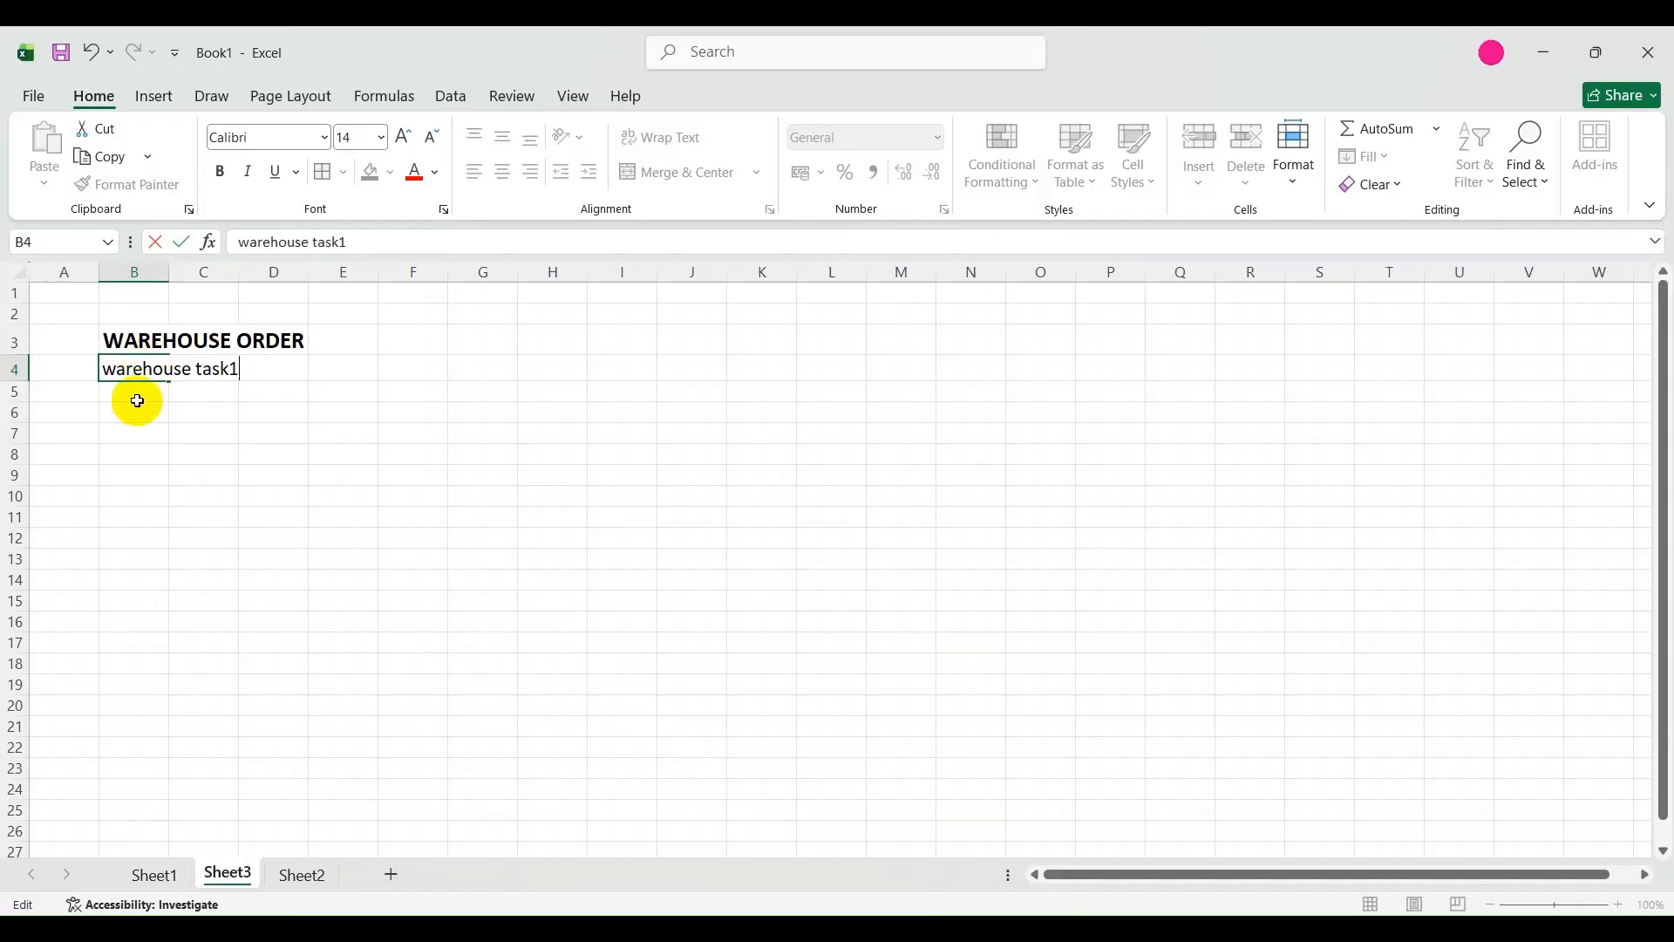
Copy the warehouse task1 entry down into cell B5 and change it to "warehouse task2".
click(134, 394)
key(ctrl+d)
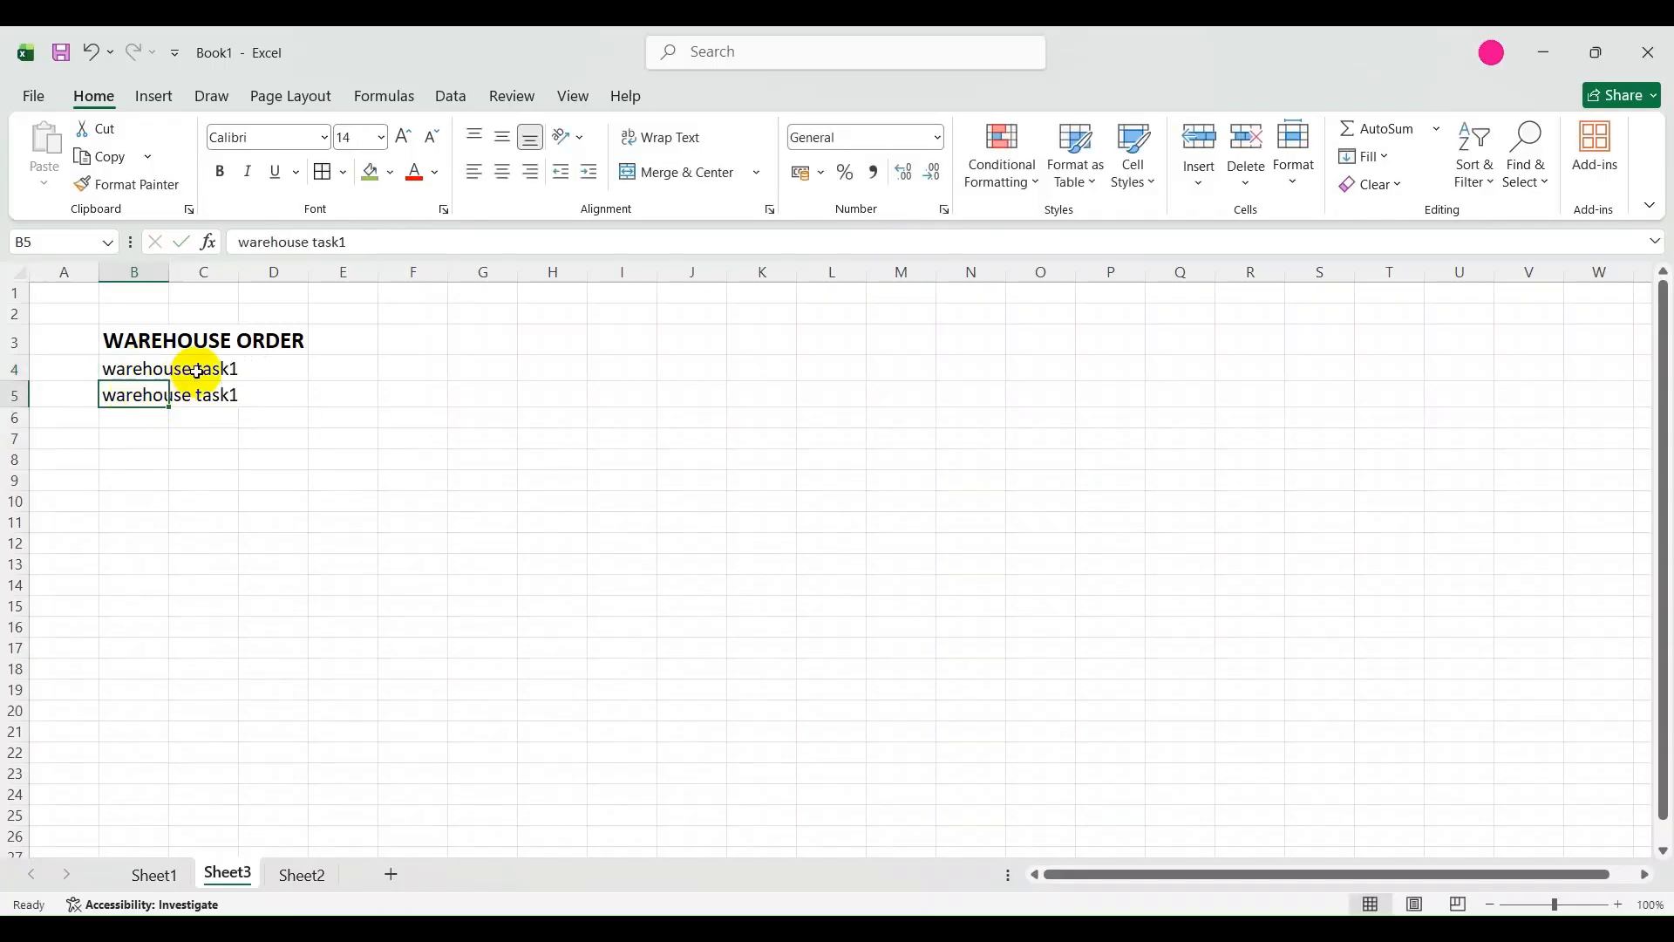
click(361, 250)
key(BackSpace)
text(2)
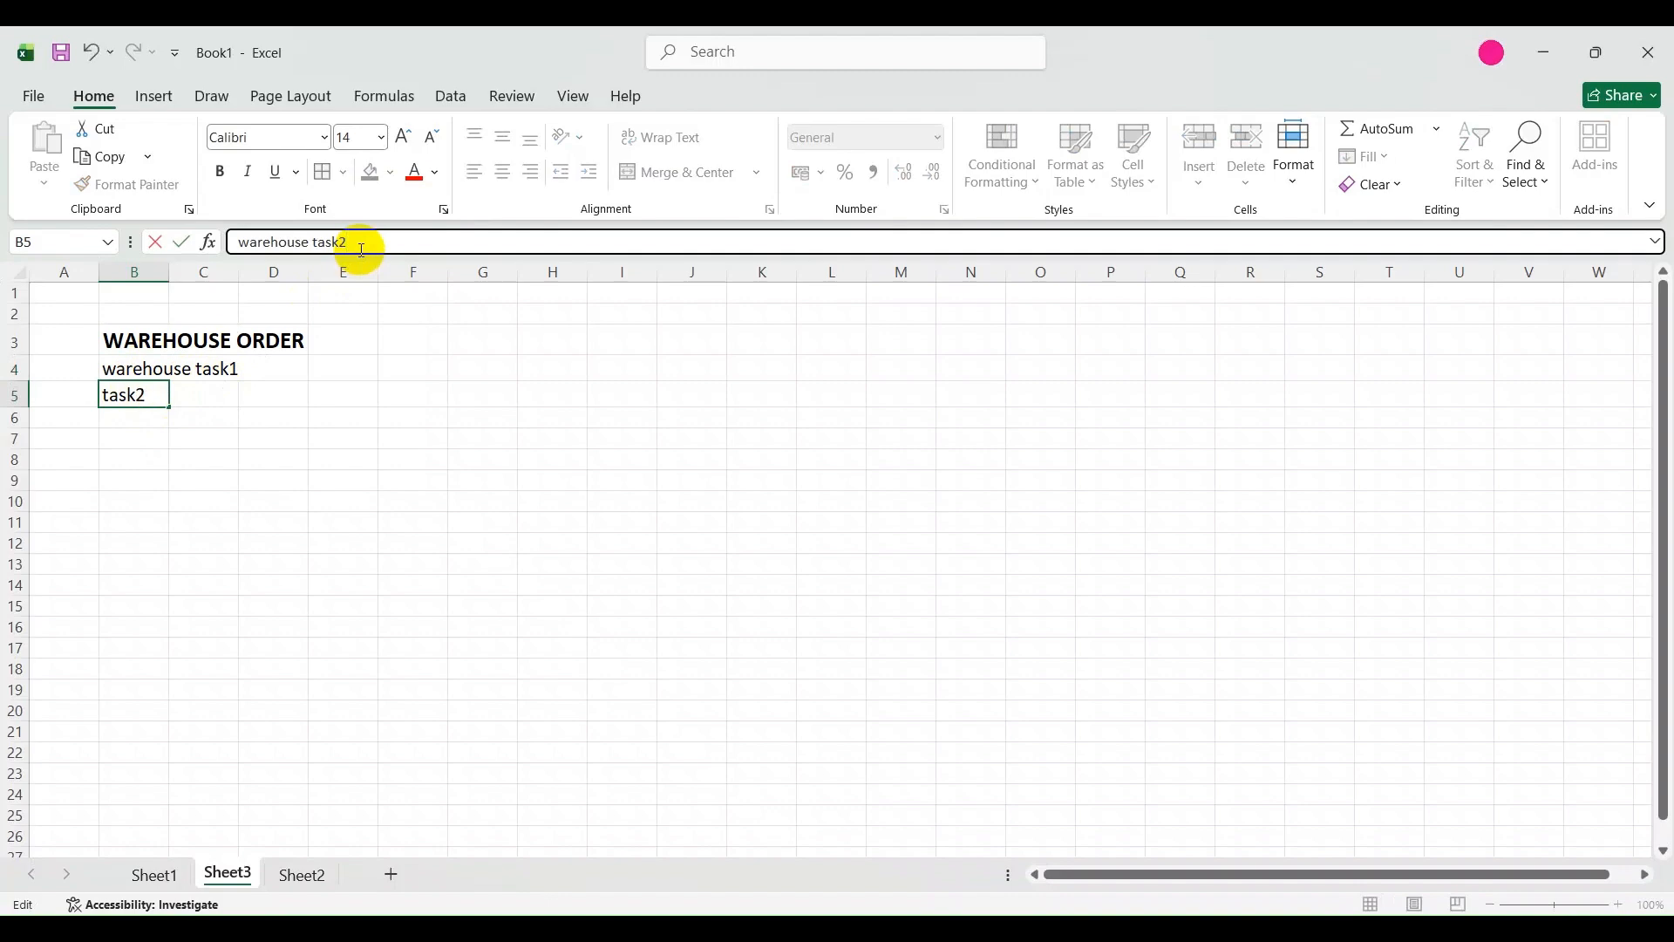
click(329, 437)
Copy the warehouse task2 entry down into cell B6 and change it to "warehouse task3".
click(131, 418)
key(ctrl+d)
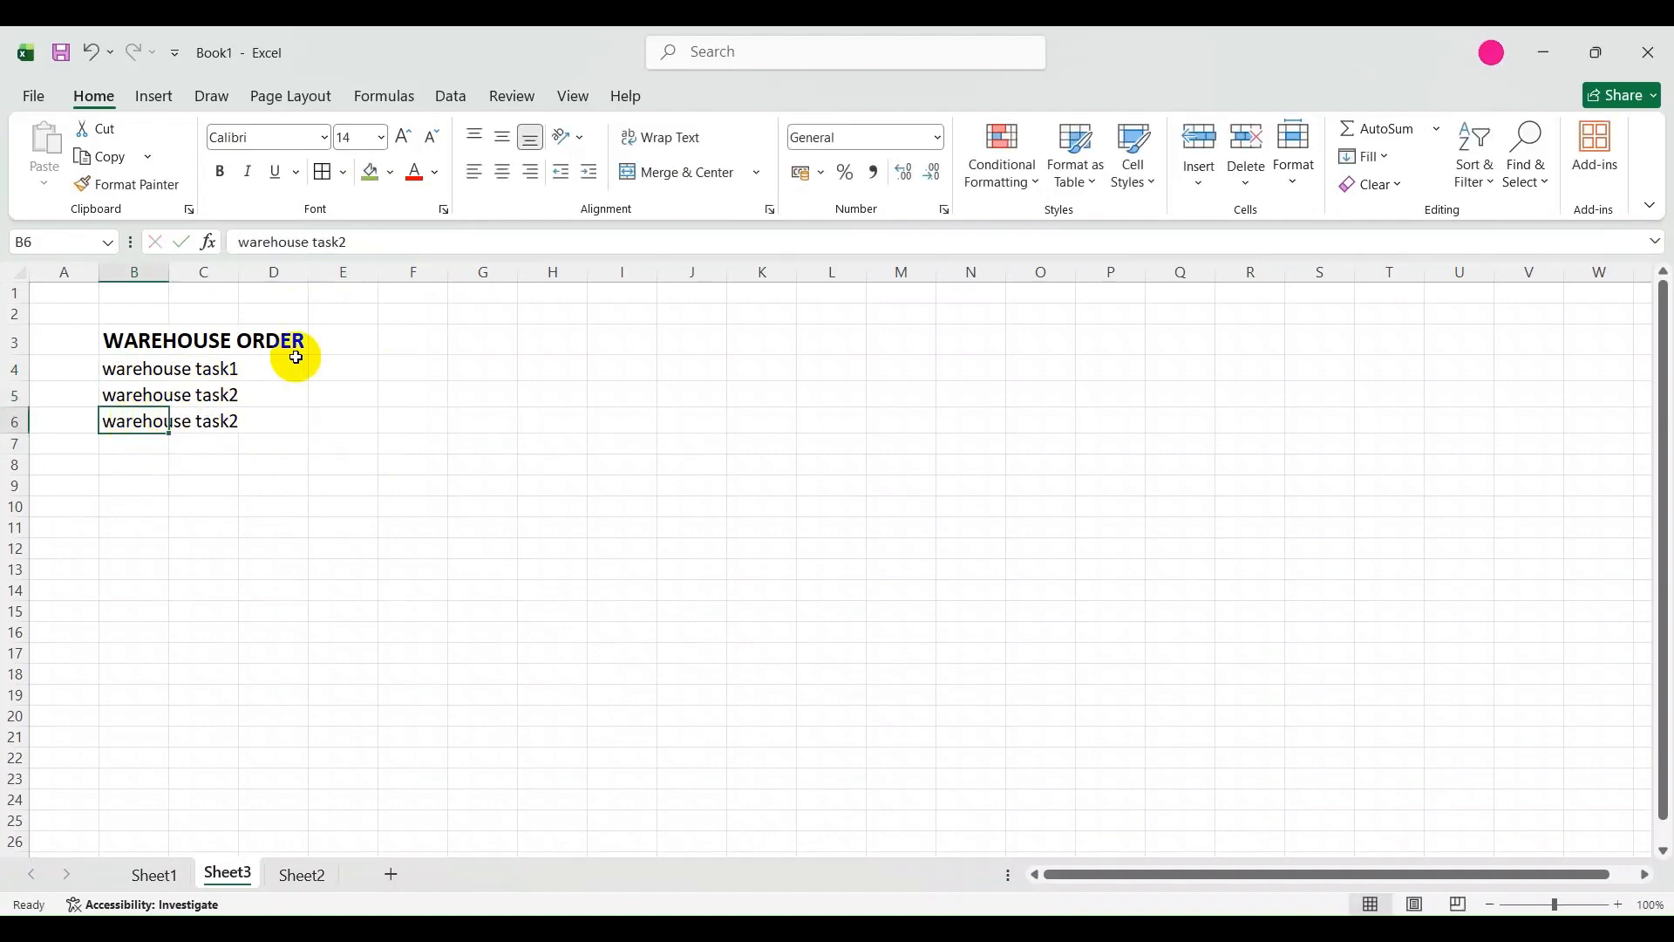
click(362, 242)
key(BackSpace)
text(3)
click(388, 499)
click(122, 340)
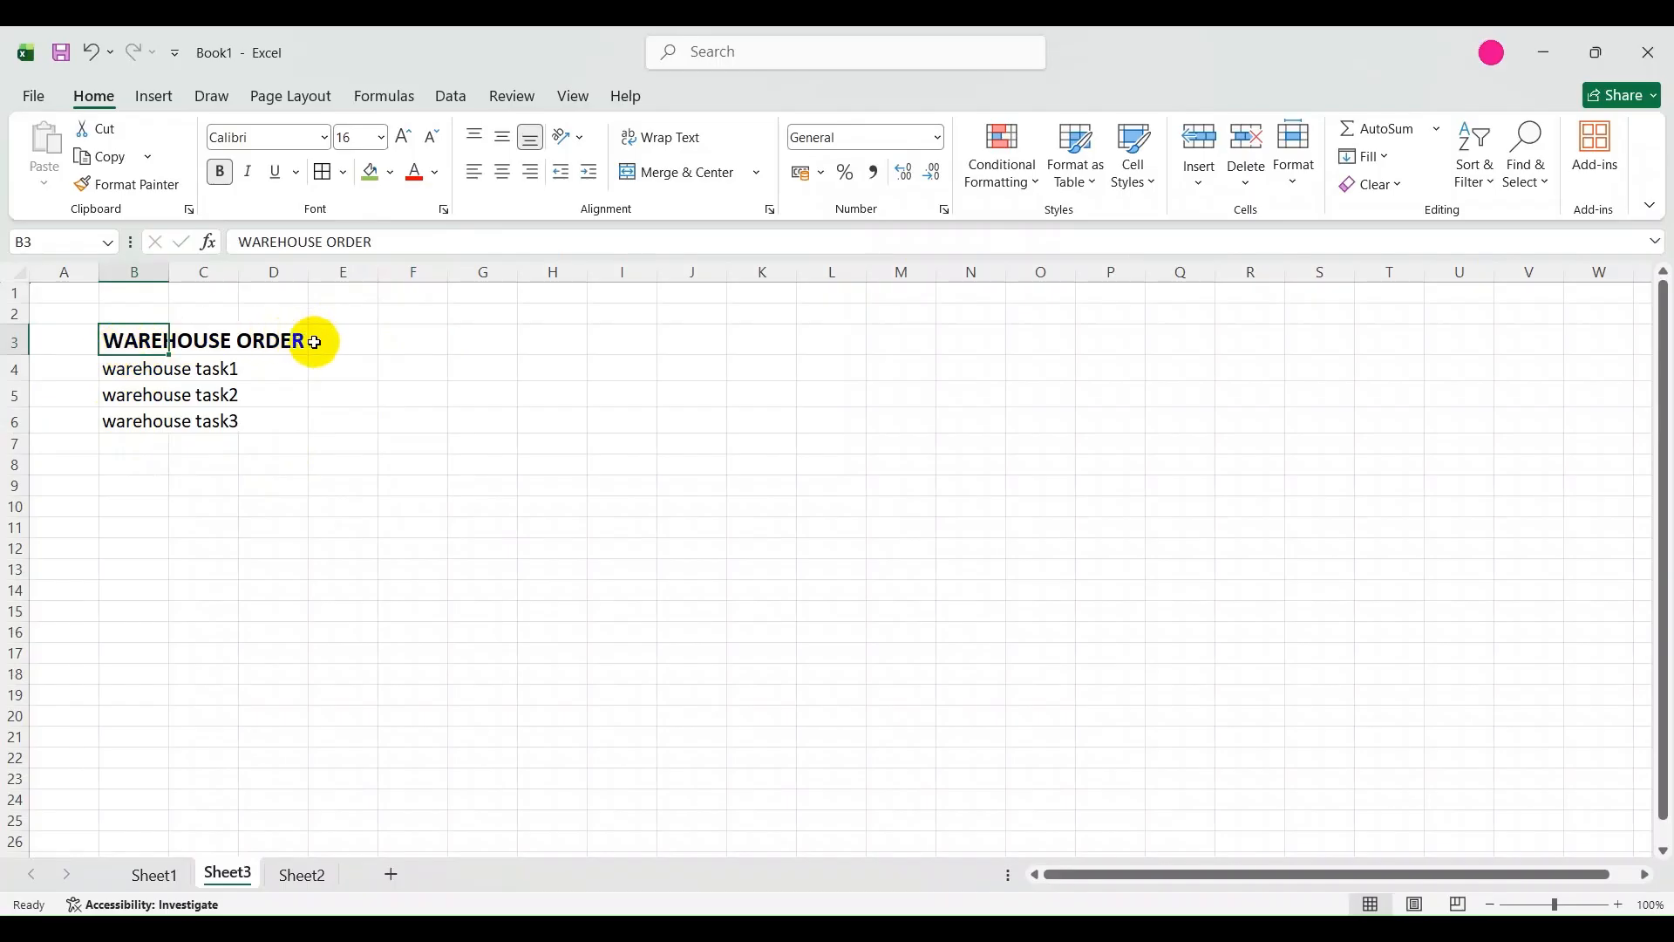
click(273, 694)
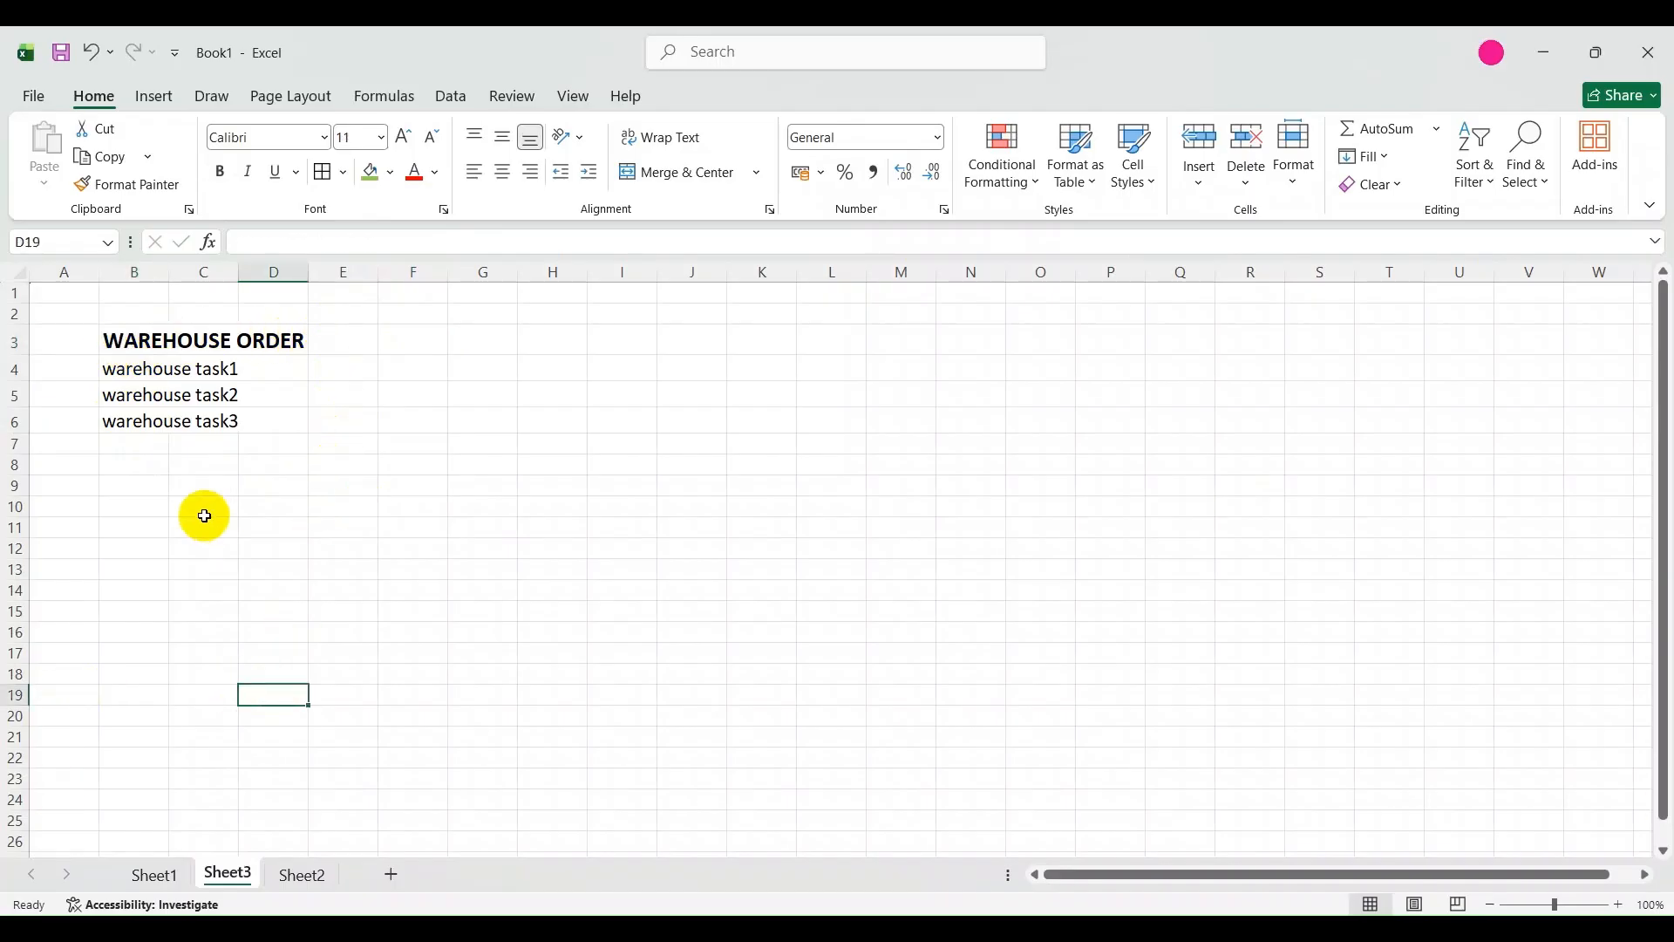
click(123, 473)
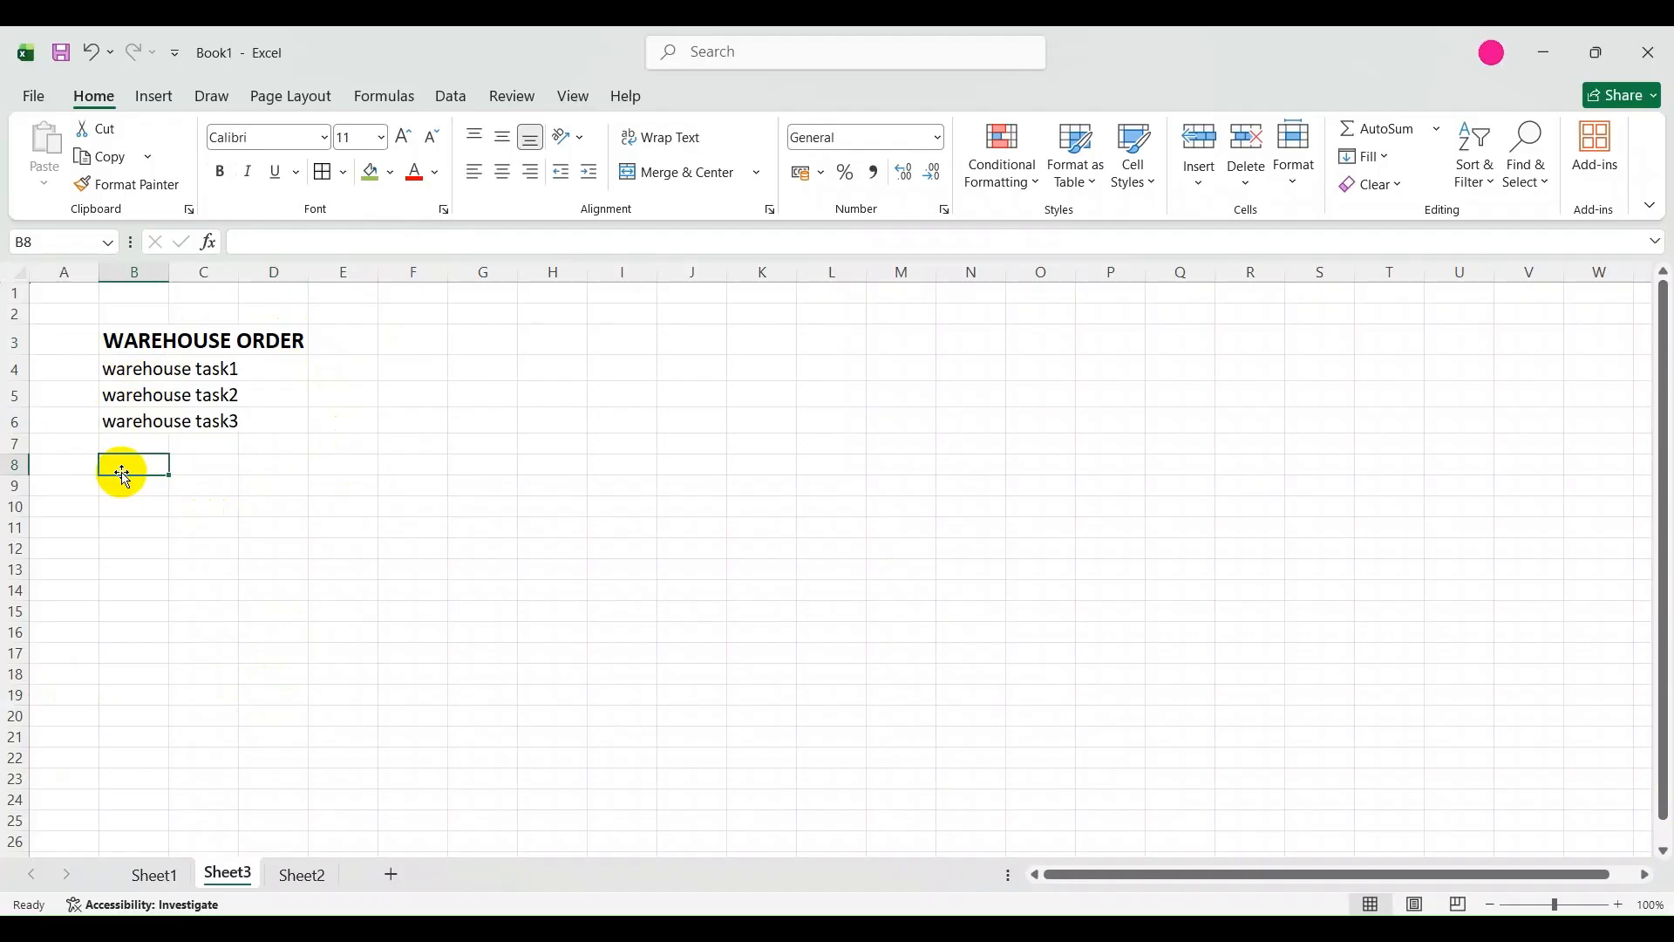
text(WAREHOUSE TAK)
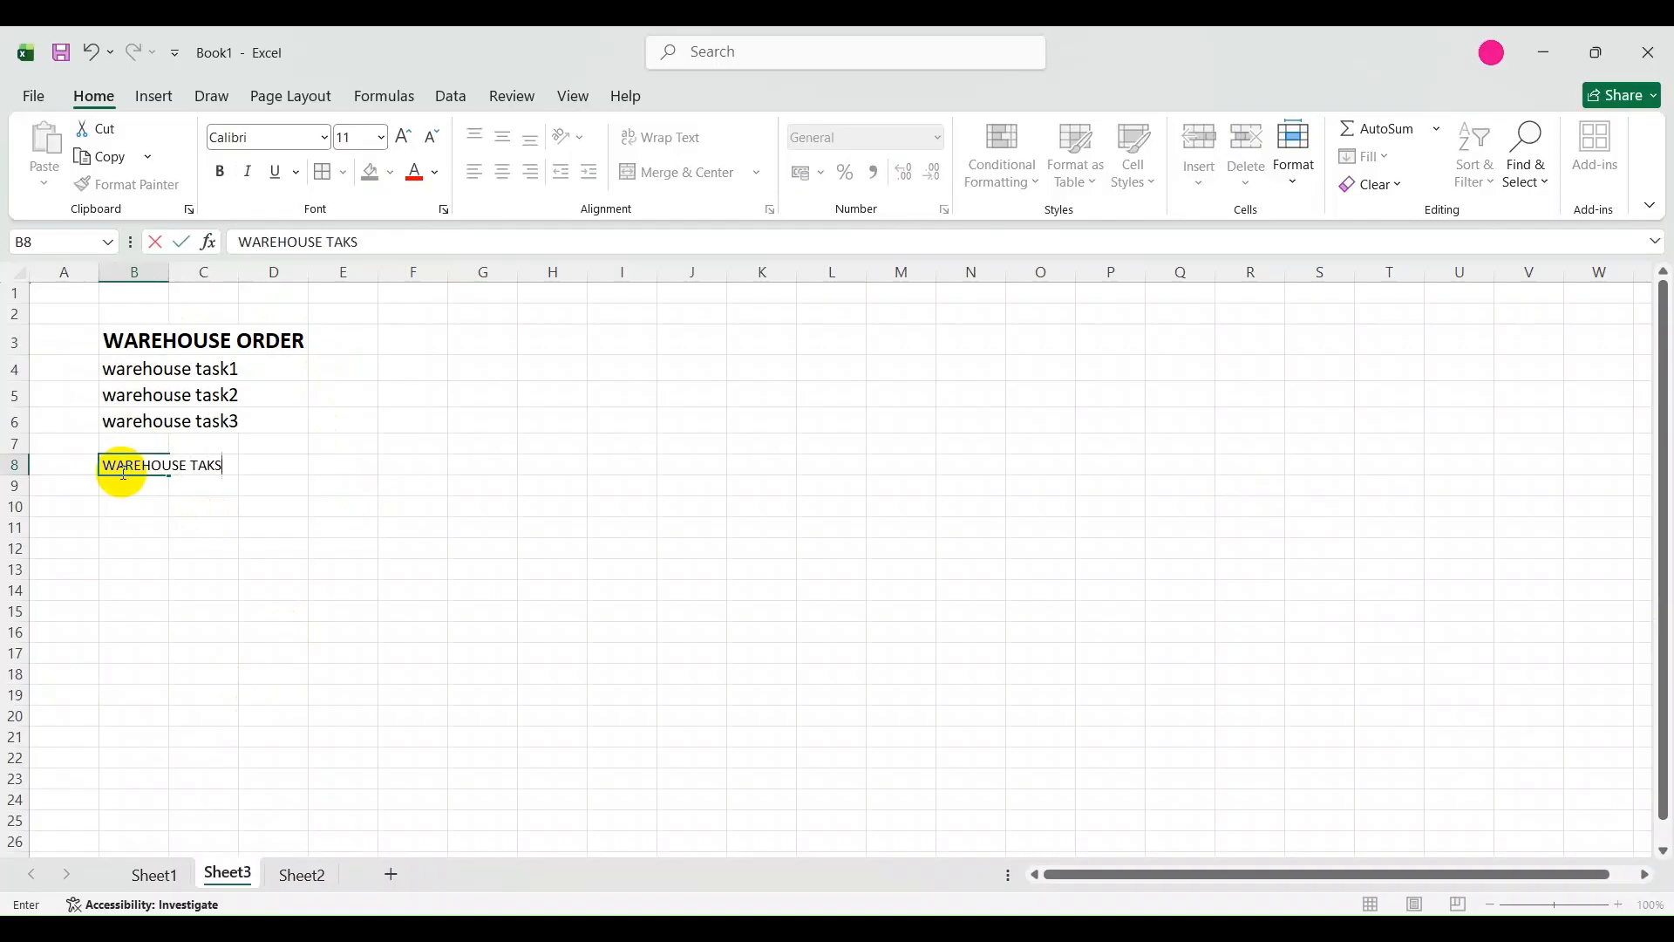
key(super+shift+s)
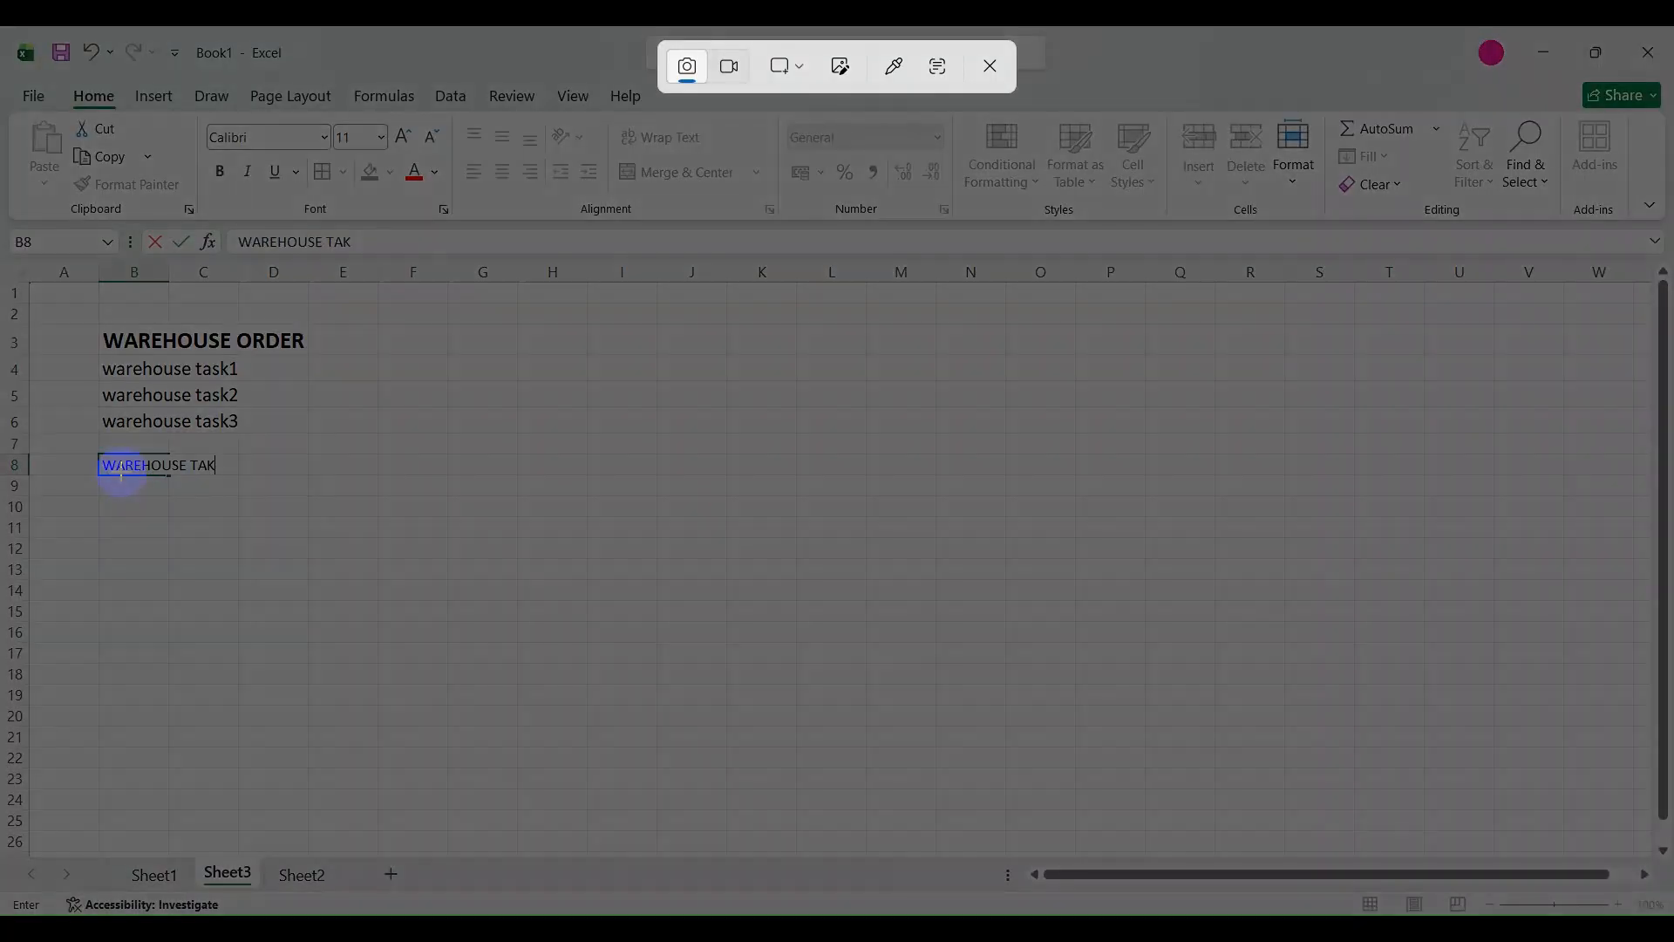
click(988, 65)
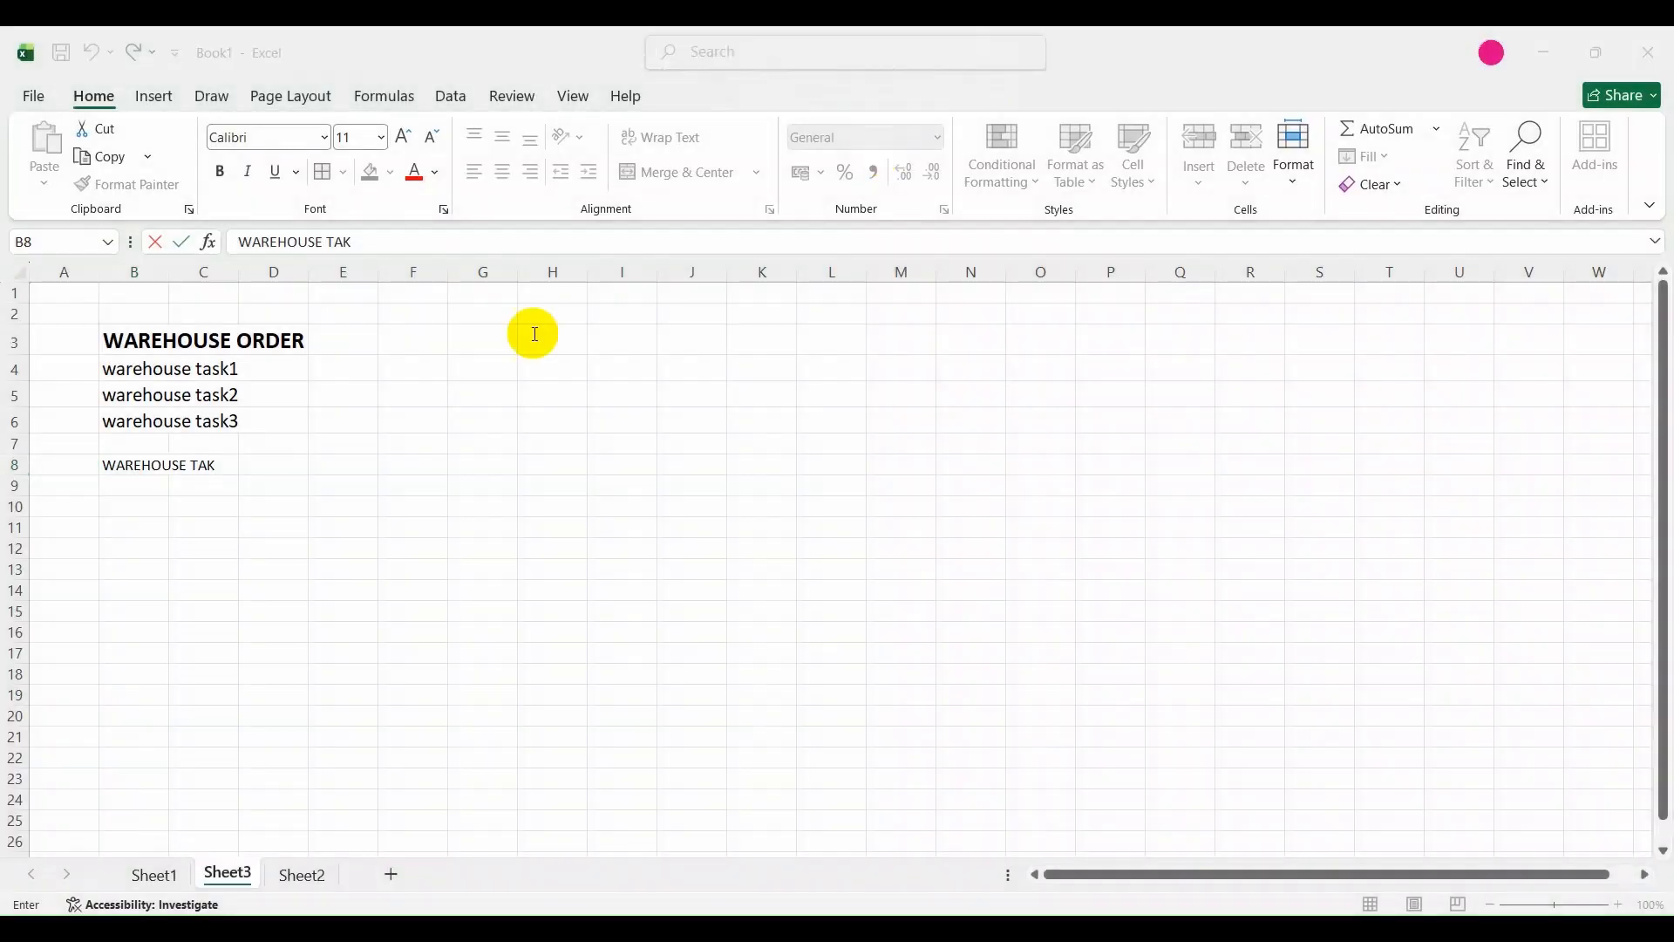
click(147, 620)
click(135, 472)
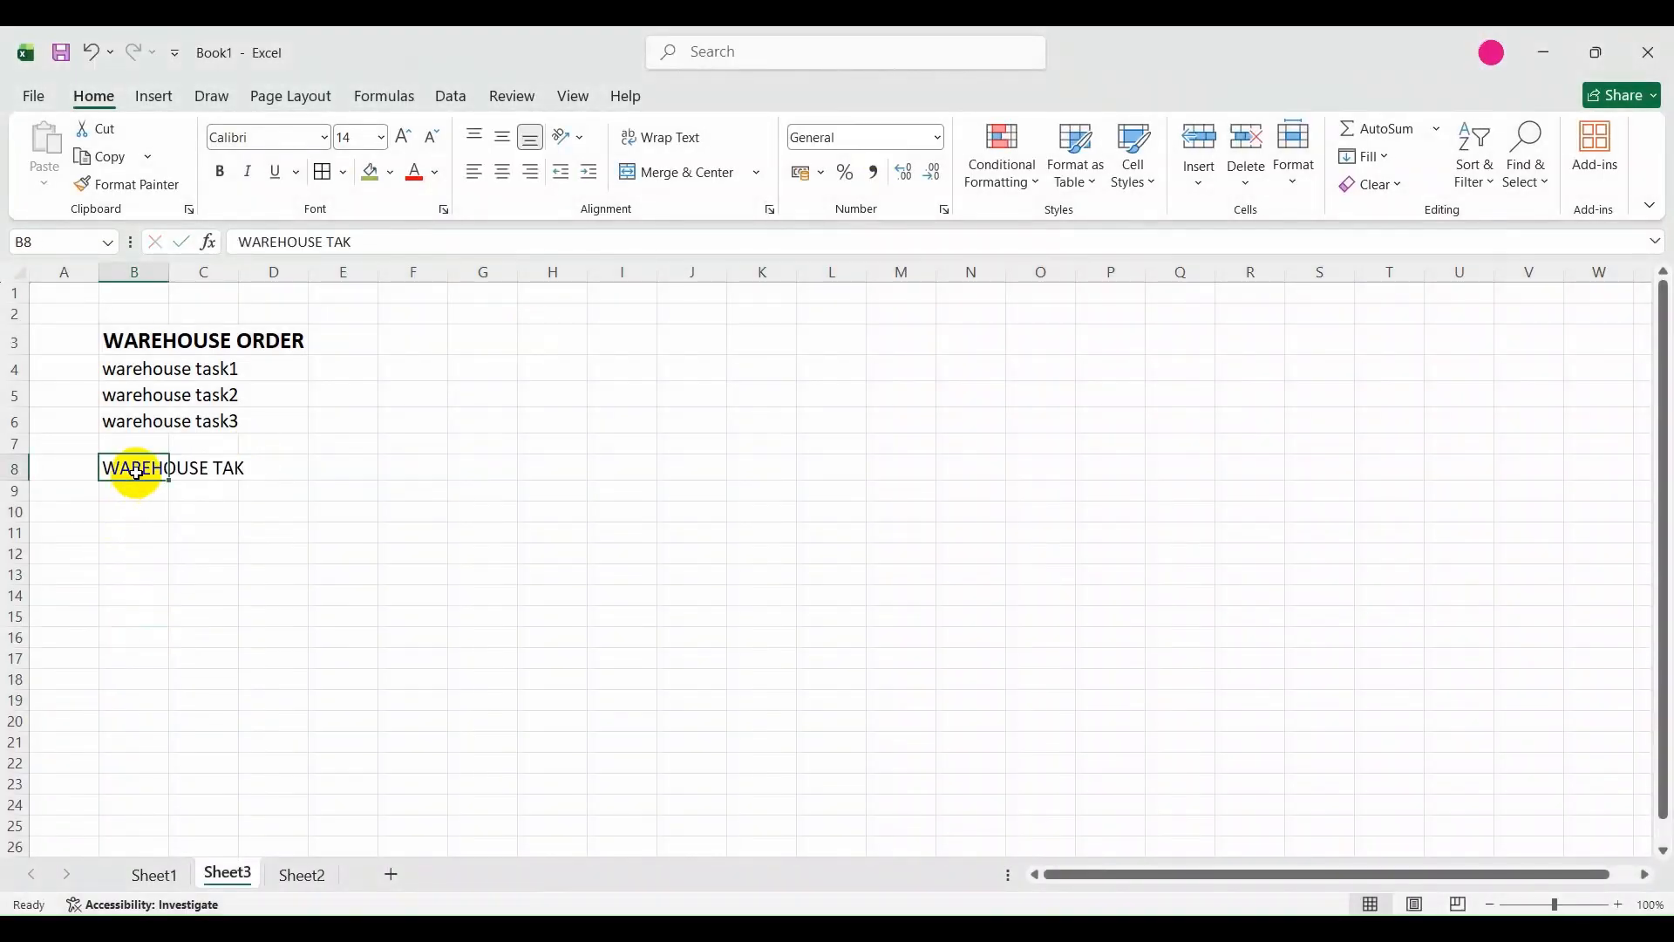
key(Delete)
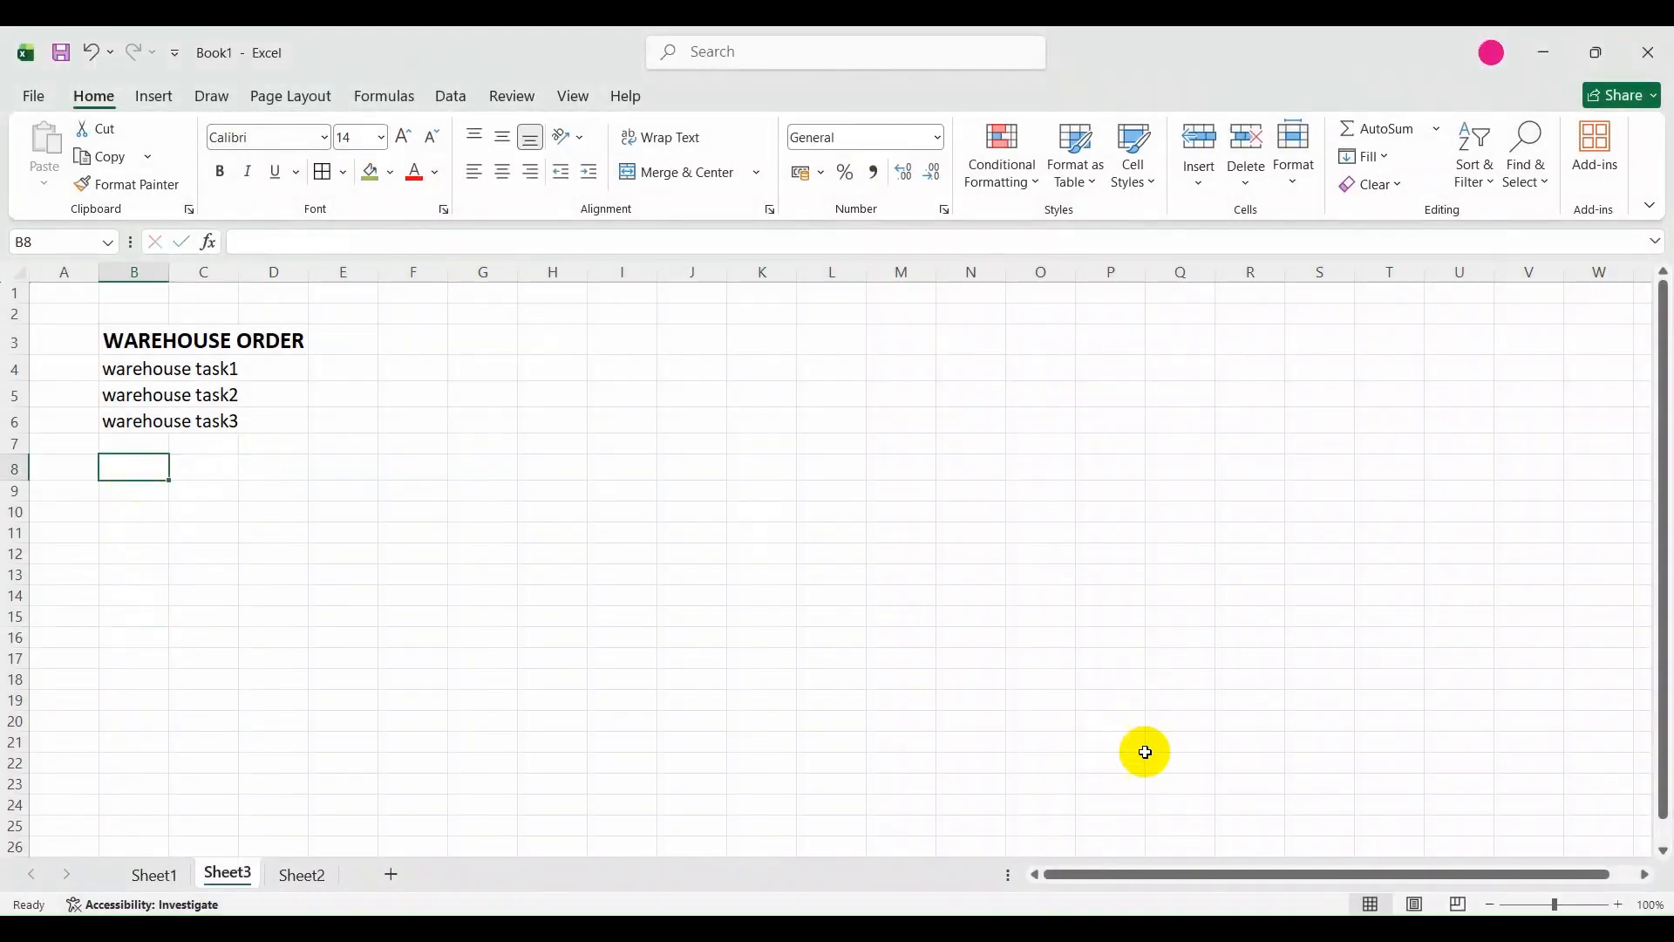
Switch to the Word document Document1 and append "...etc" to the end of the warehouse task definition.
click(872, 928)
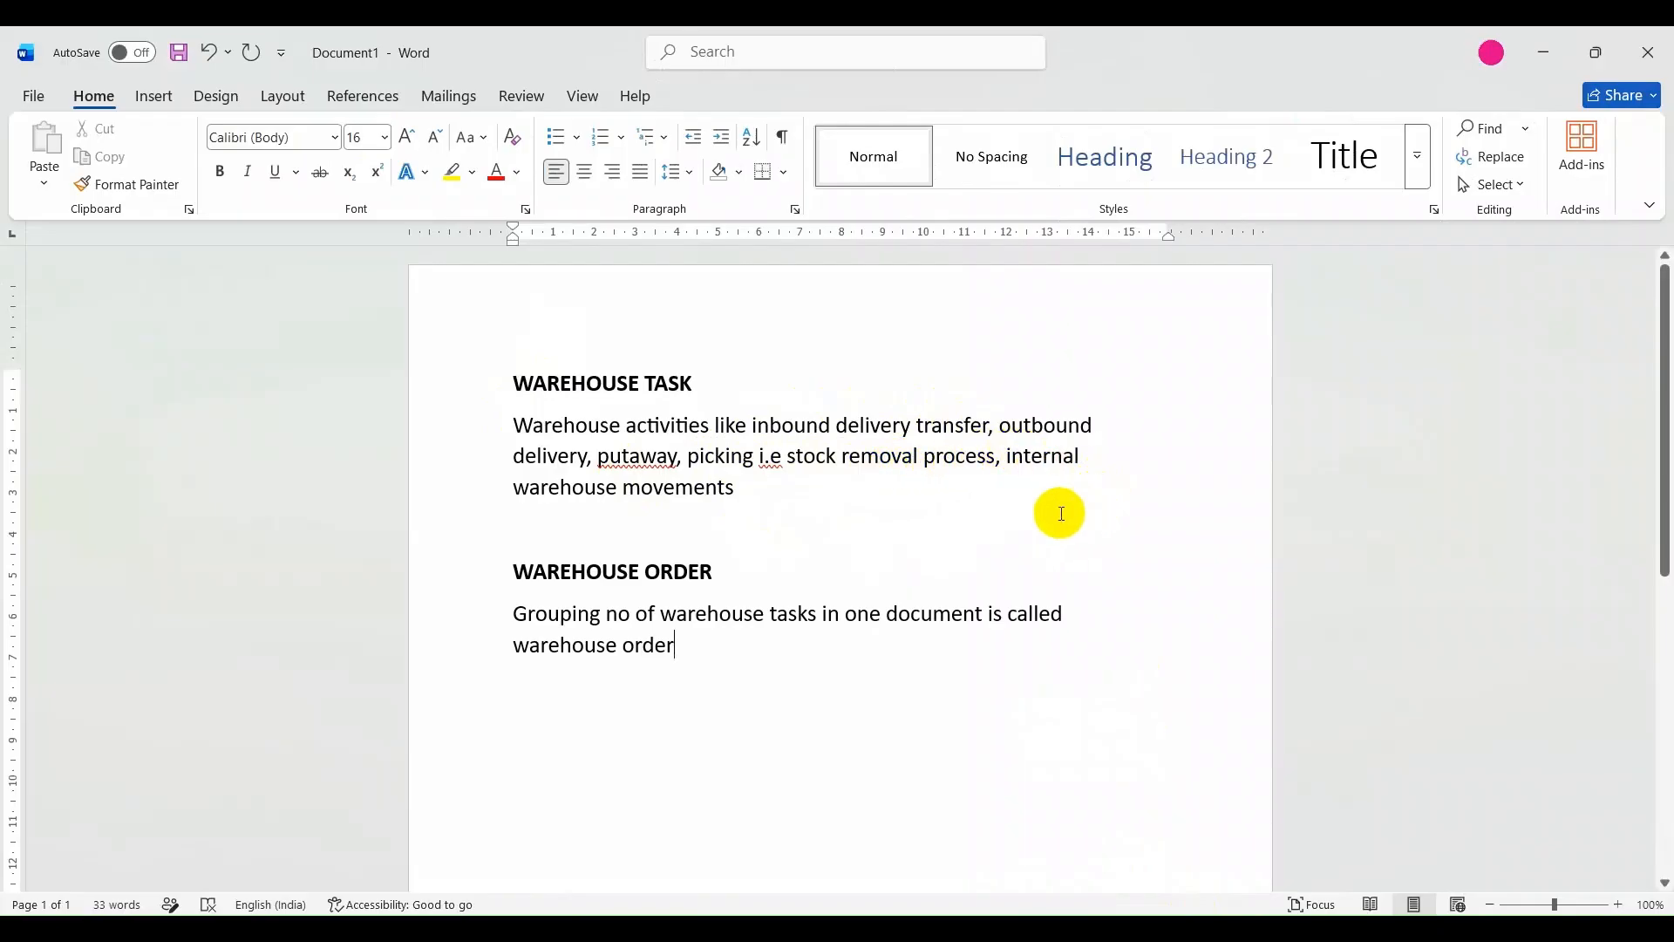
click(746, 497)
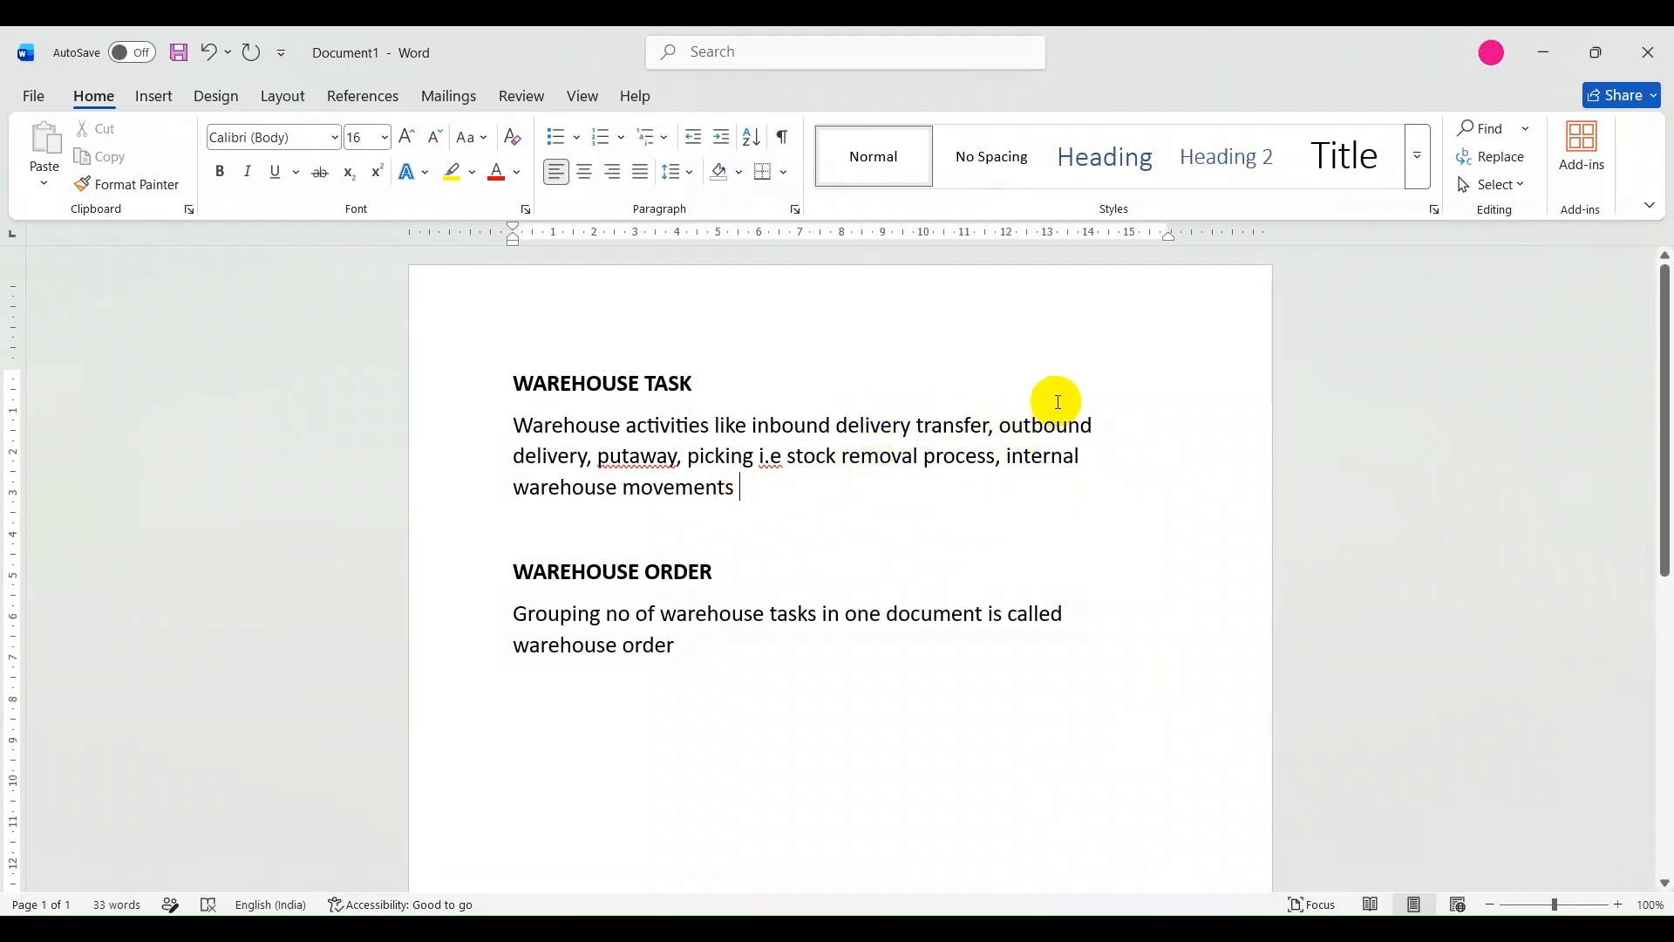
key(BackSpace)
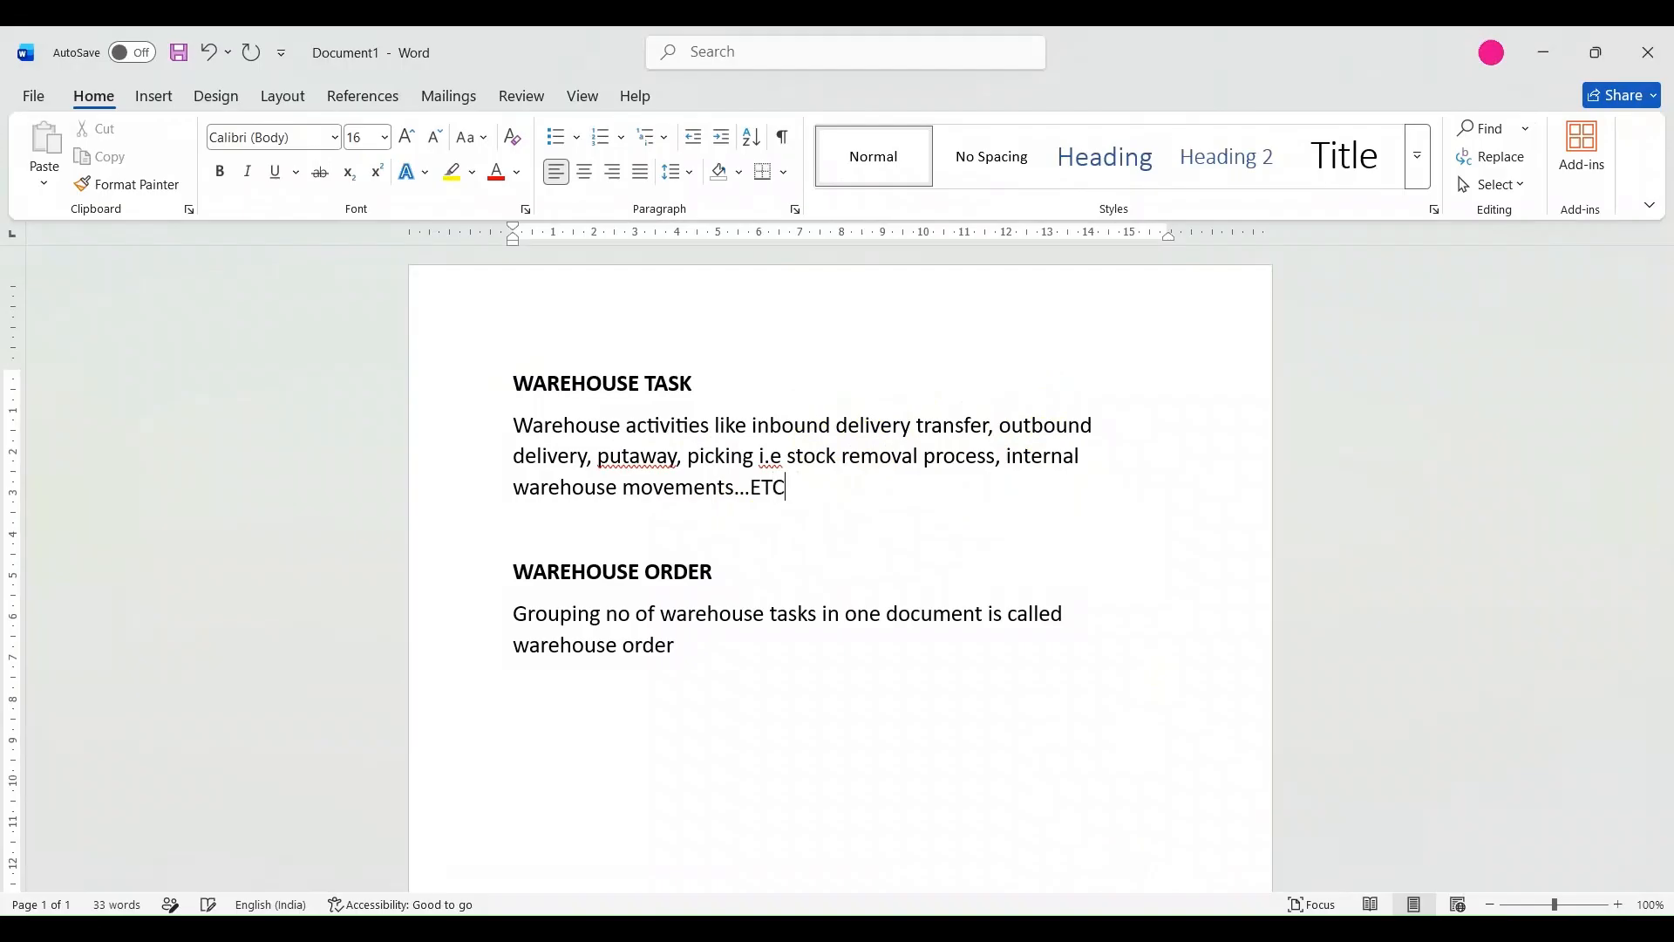
text(etc)
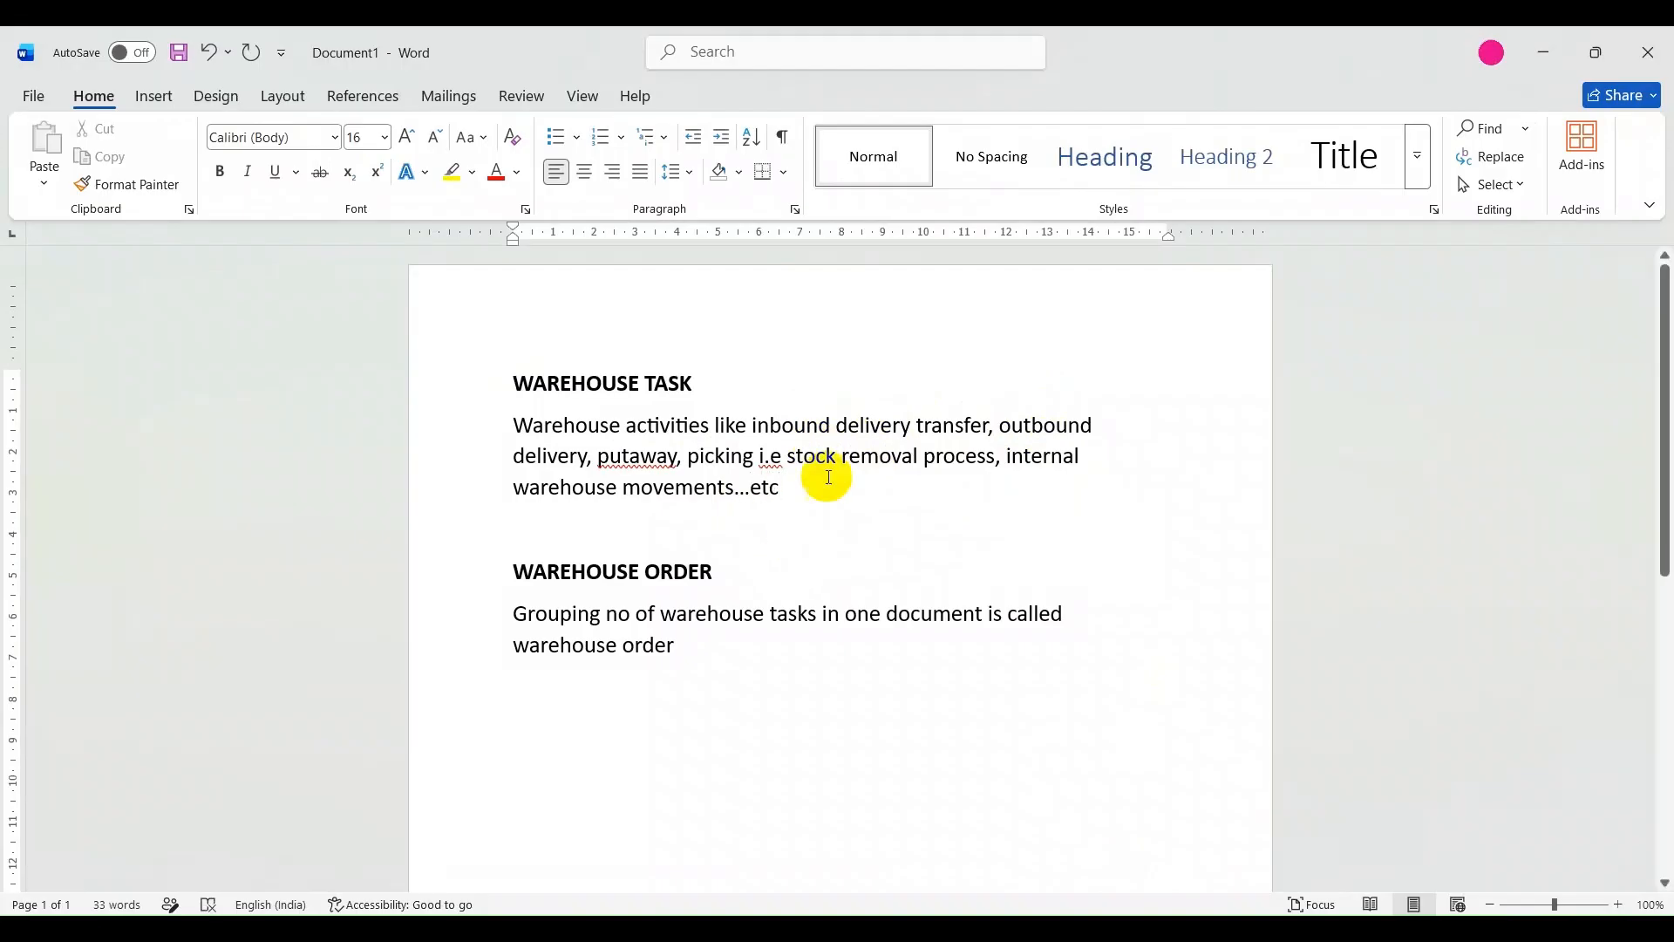
Add the heading text "WAREHOUSE REQUEST" below the warehouse order definition, leaving a blank line between them.
click(735, 656)
key(Return)
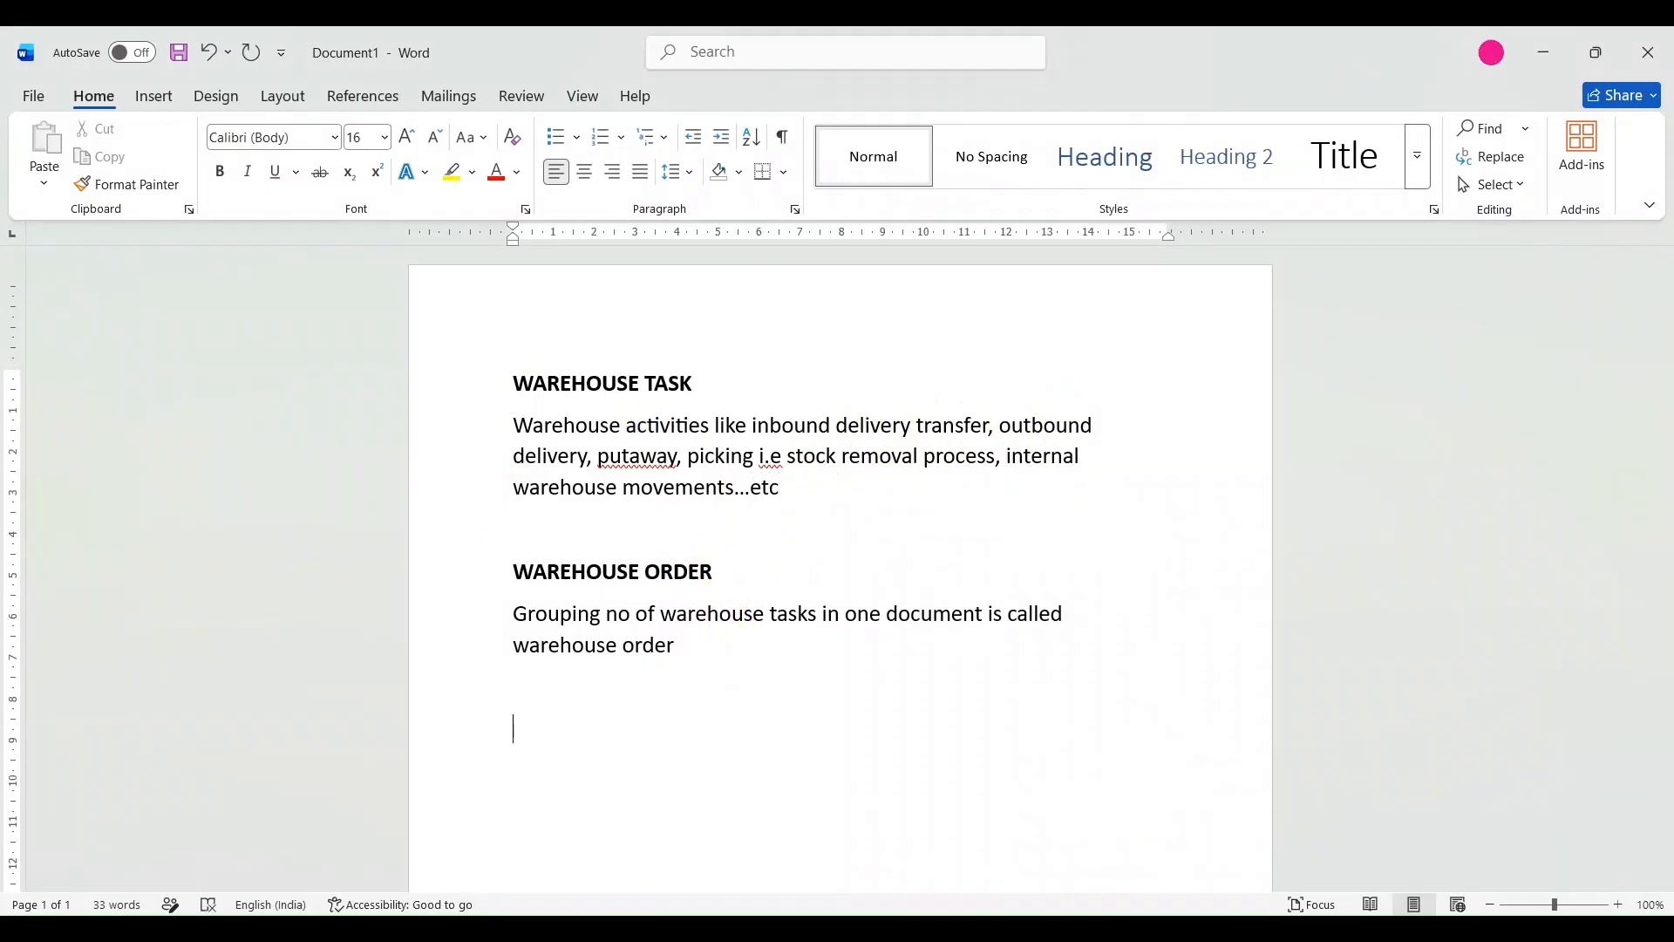
text(WAREHOUSE REQUEST)
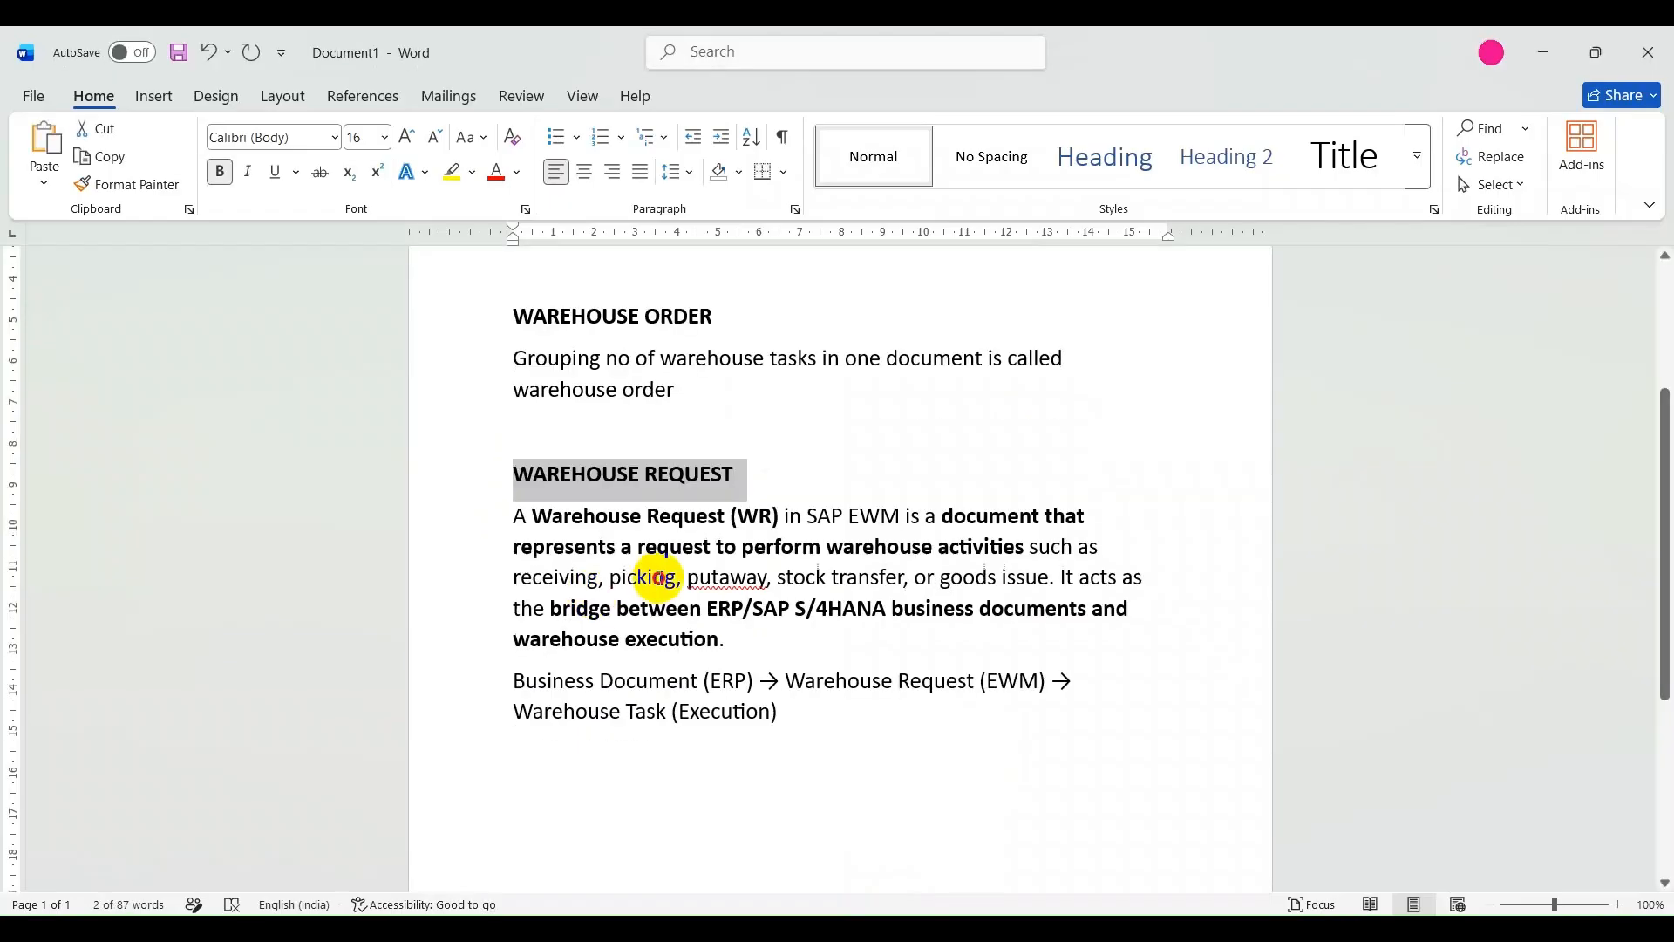
Review the warehouse request definition and the flow from business document through warehouse request to warehouse task.
click(659, 578)
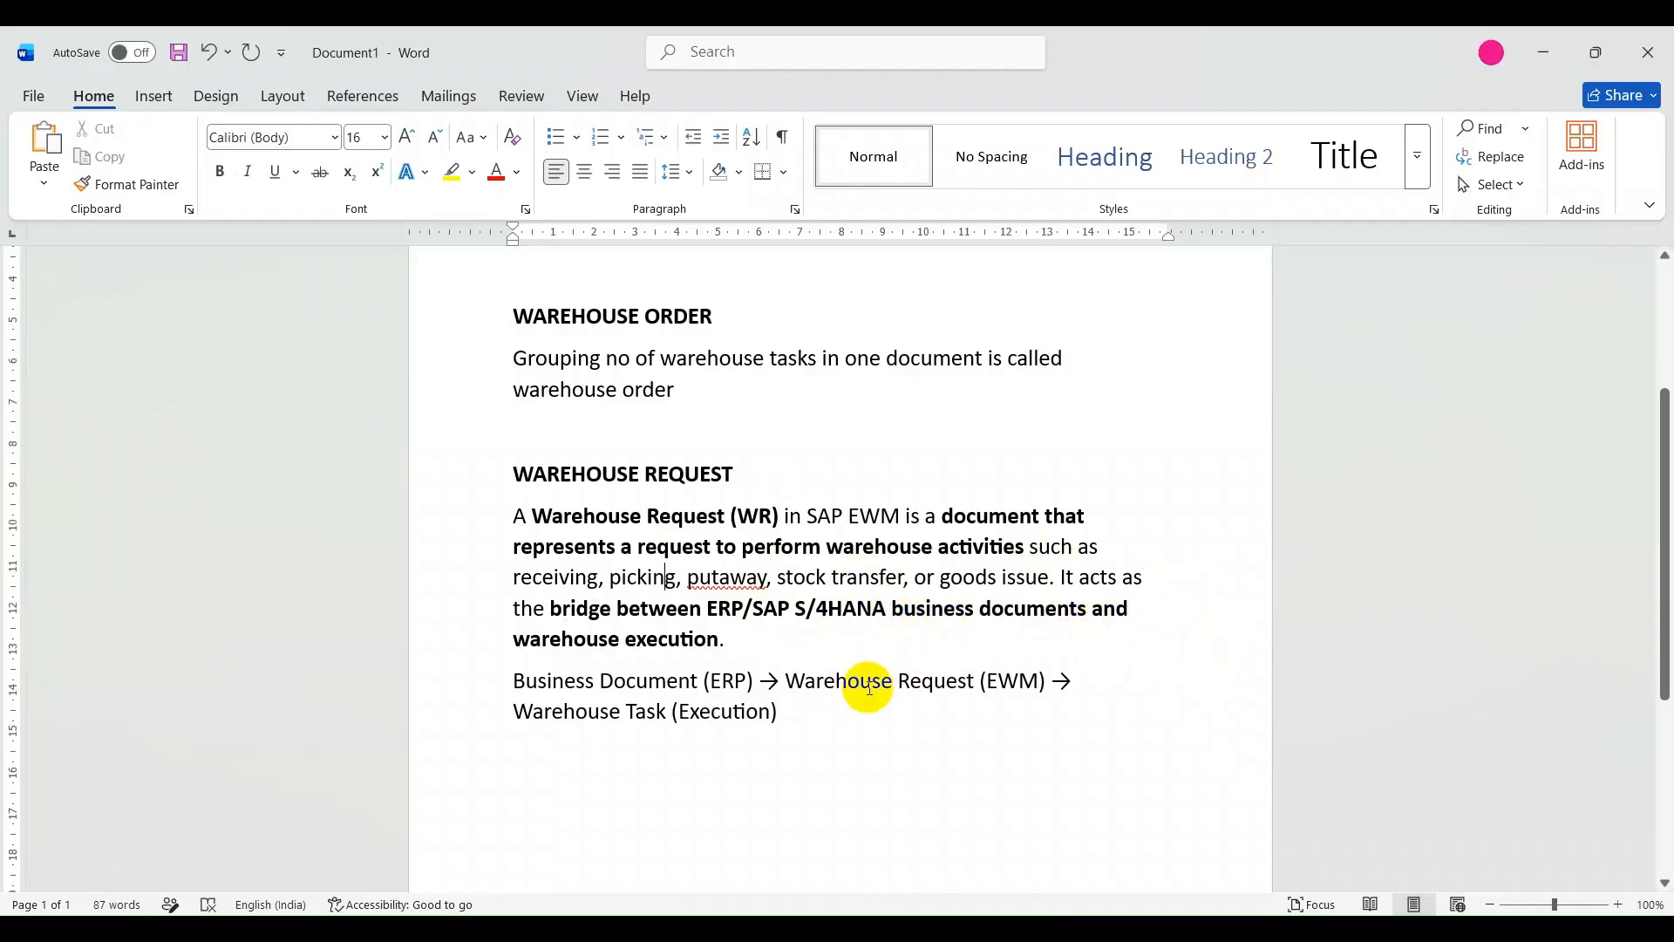
scroll(829, 664, down, 3)
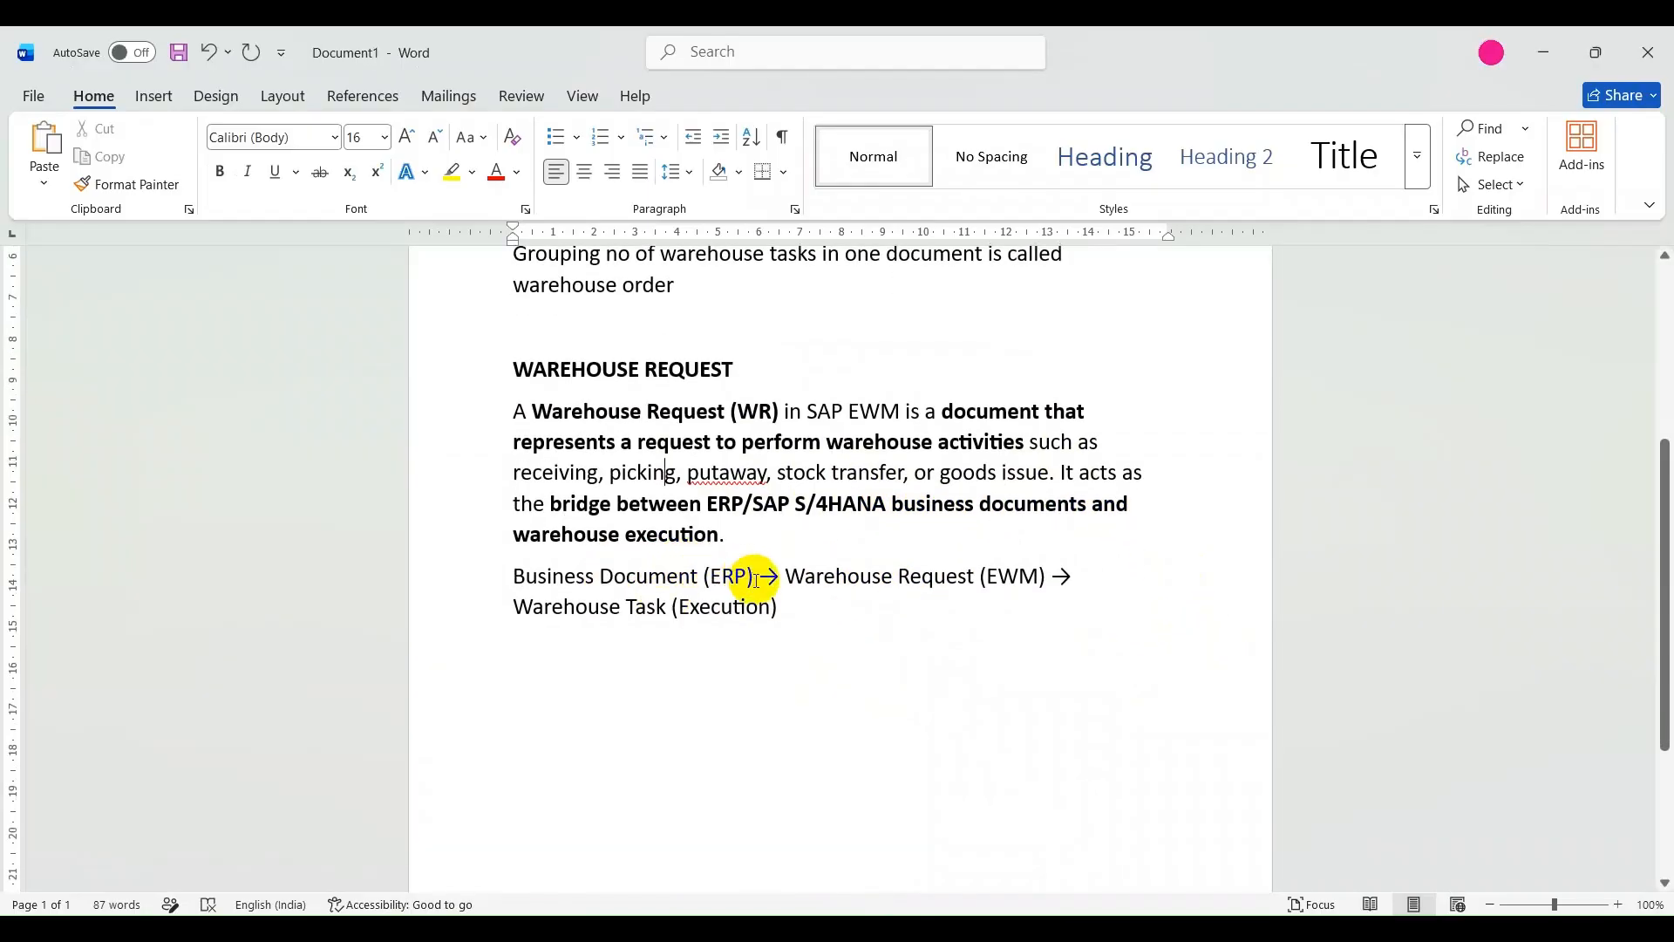
drag(755, 580, 677, 577)
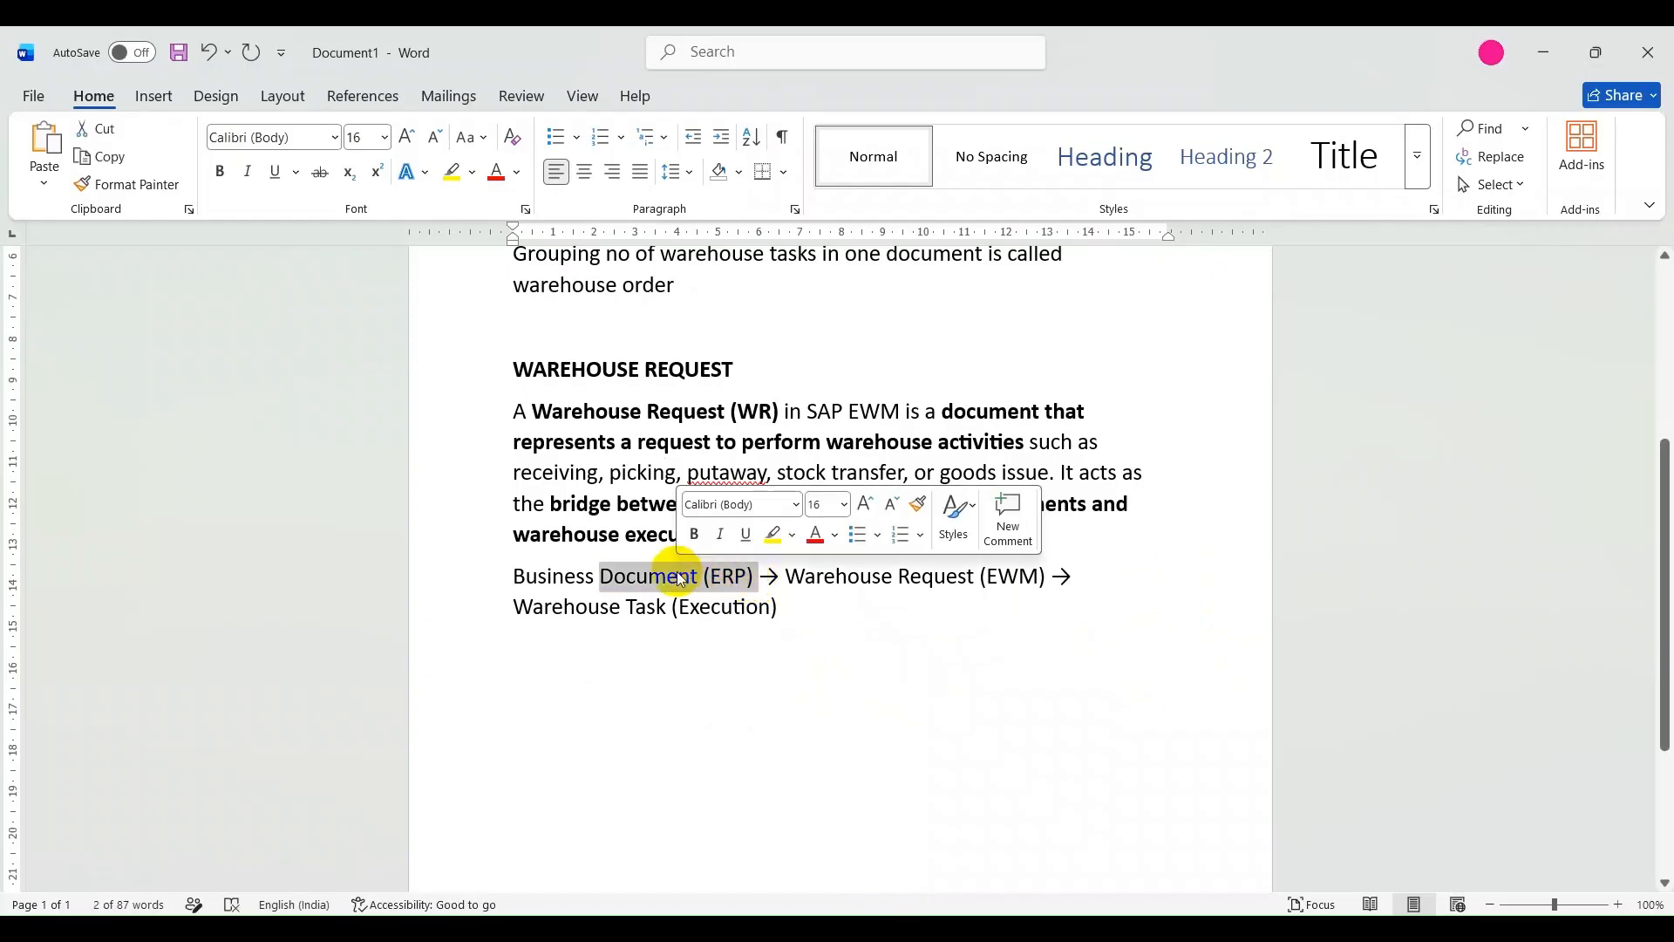
click(920, 581)
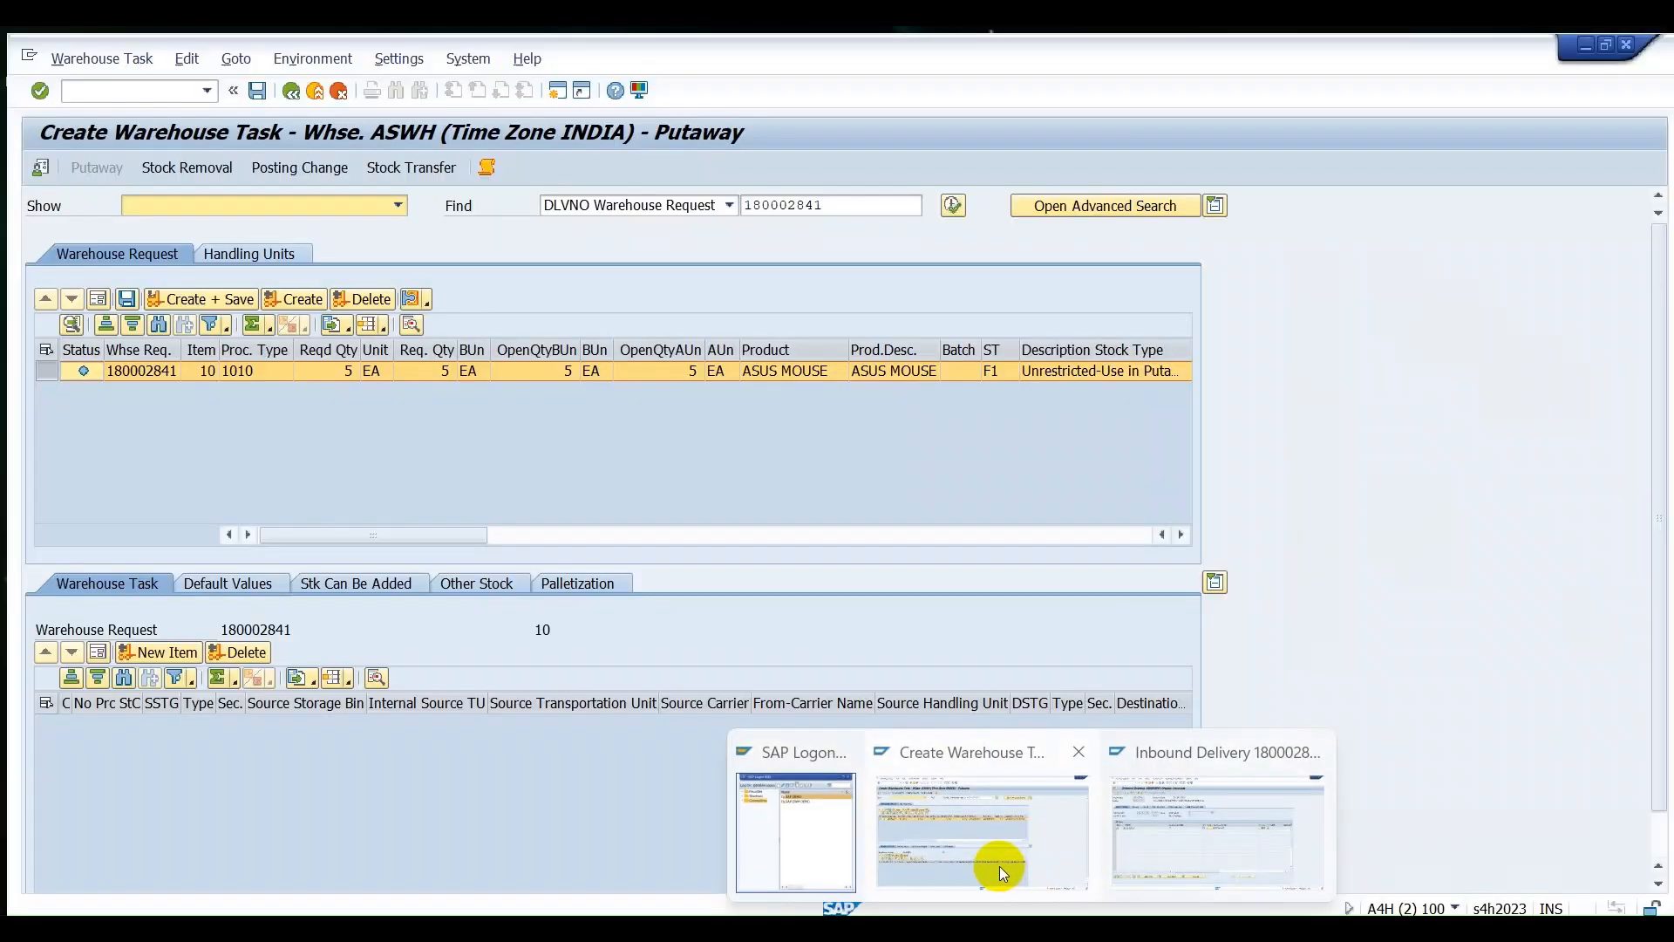
Switch to the SAP Create Warehouse Task screen and check the process type of the ASUS MOUSE warehouse request item.
click(999, 866)
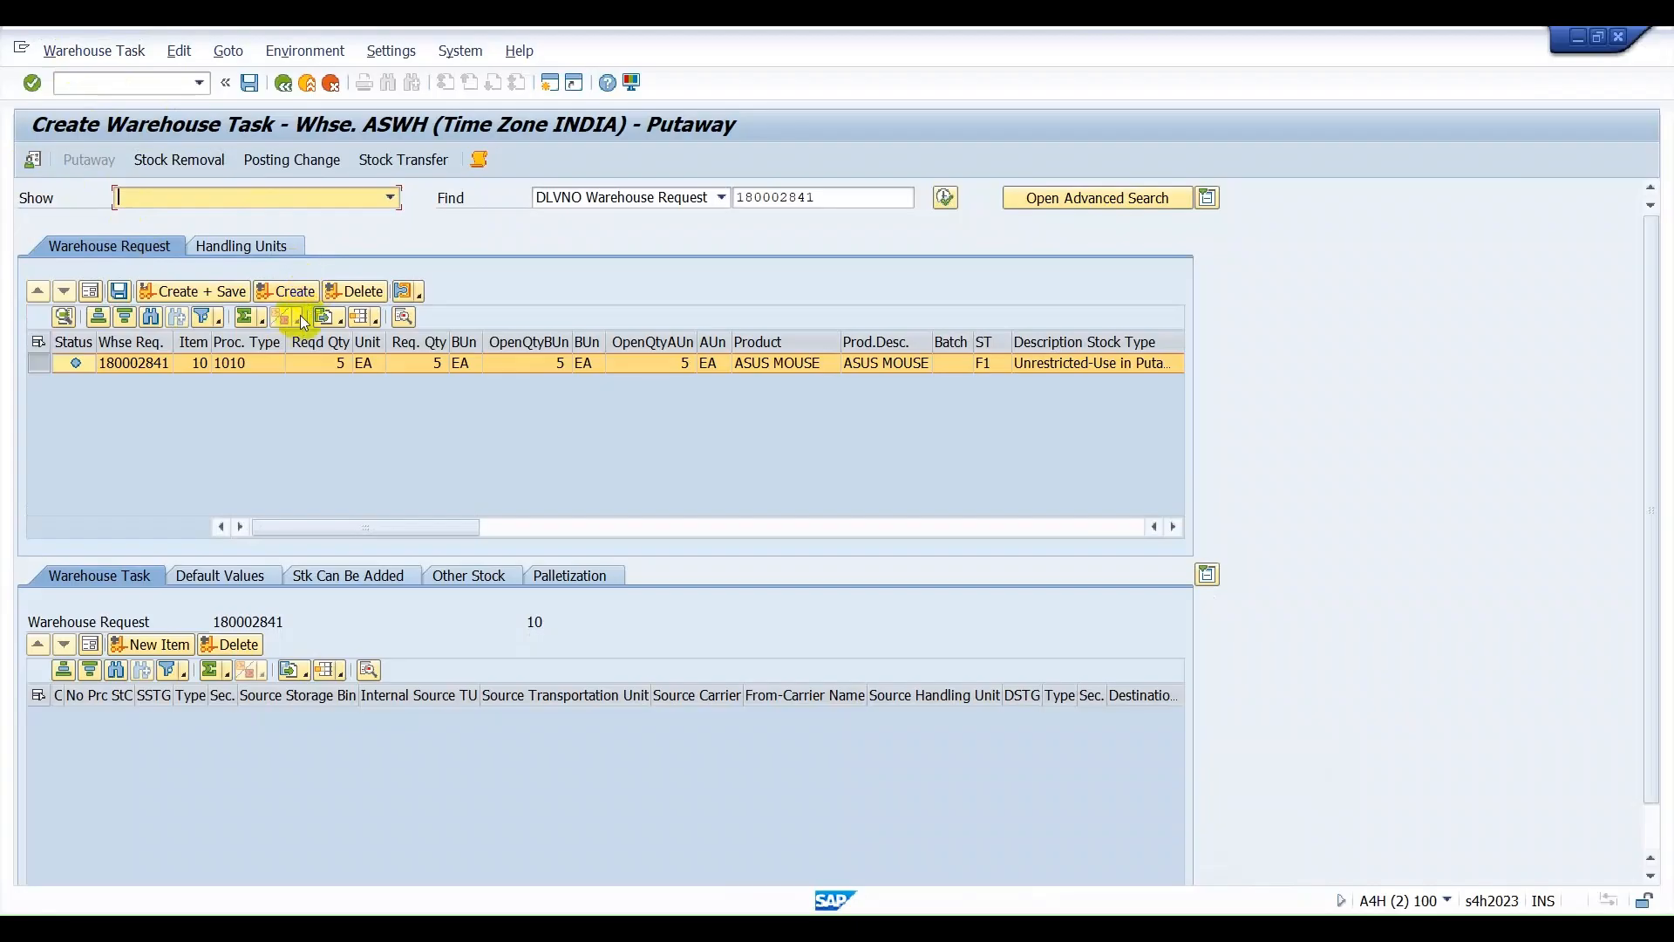
click(235, 363)
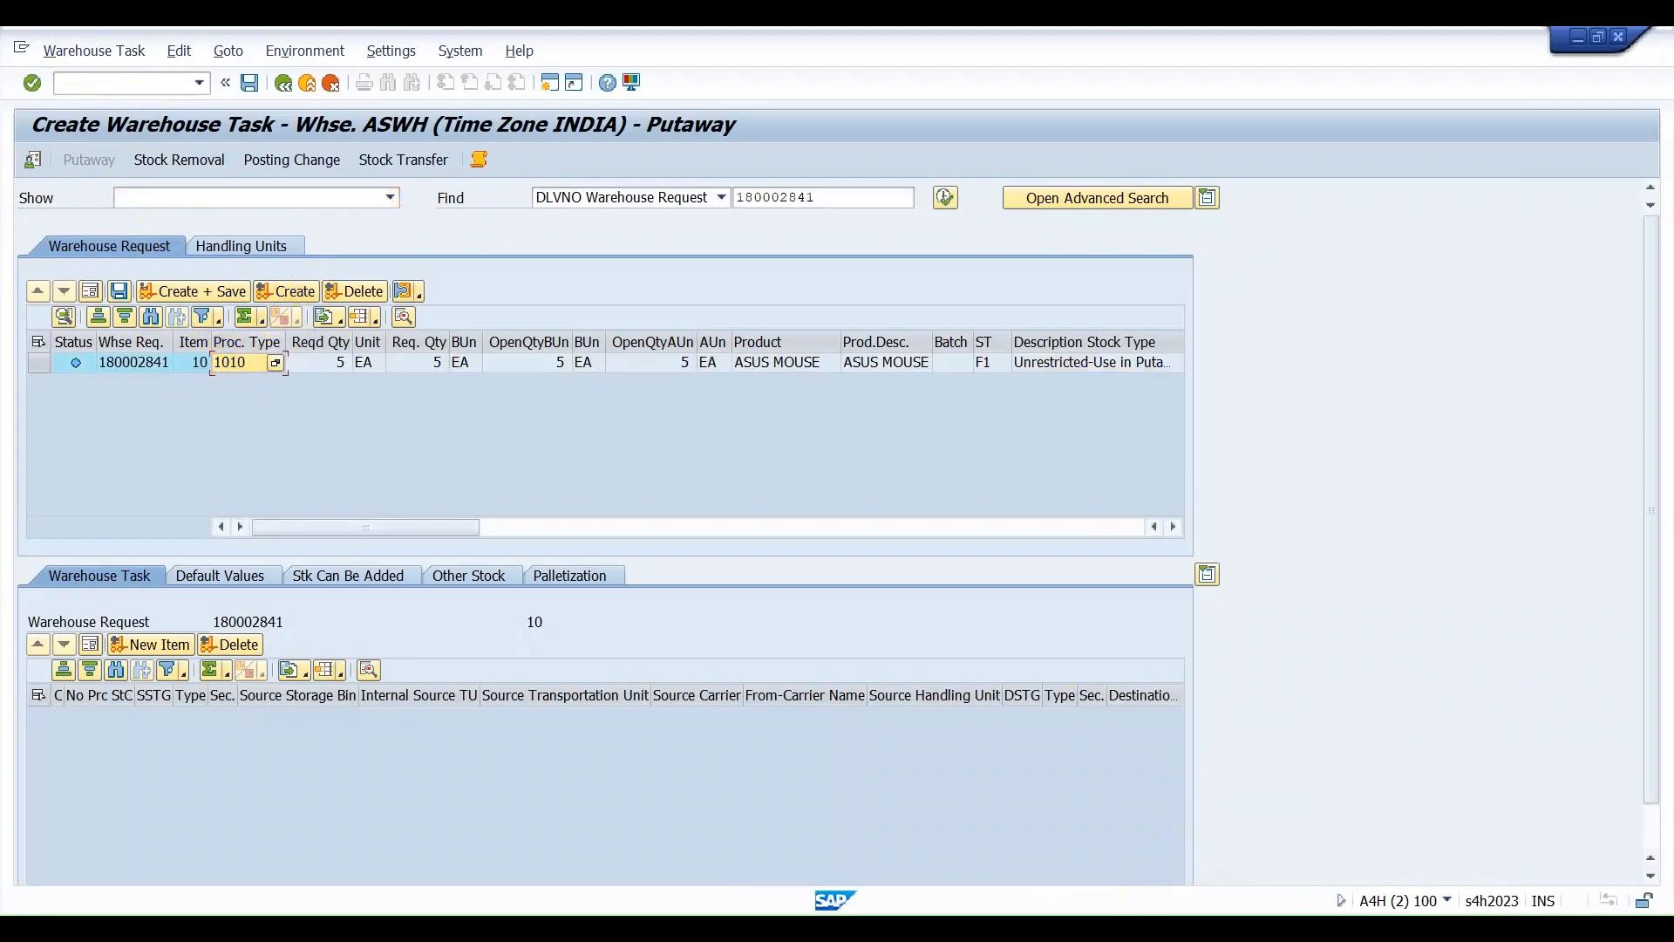
Switch to the Excel workbook Book1 and show the warehouse layout on Sheet1.
mouse_move(1224, 927)
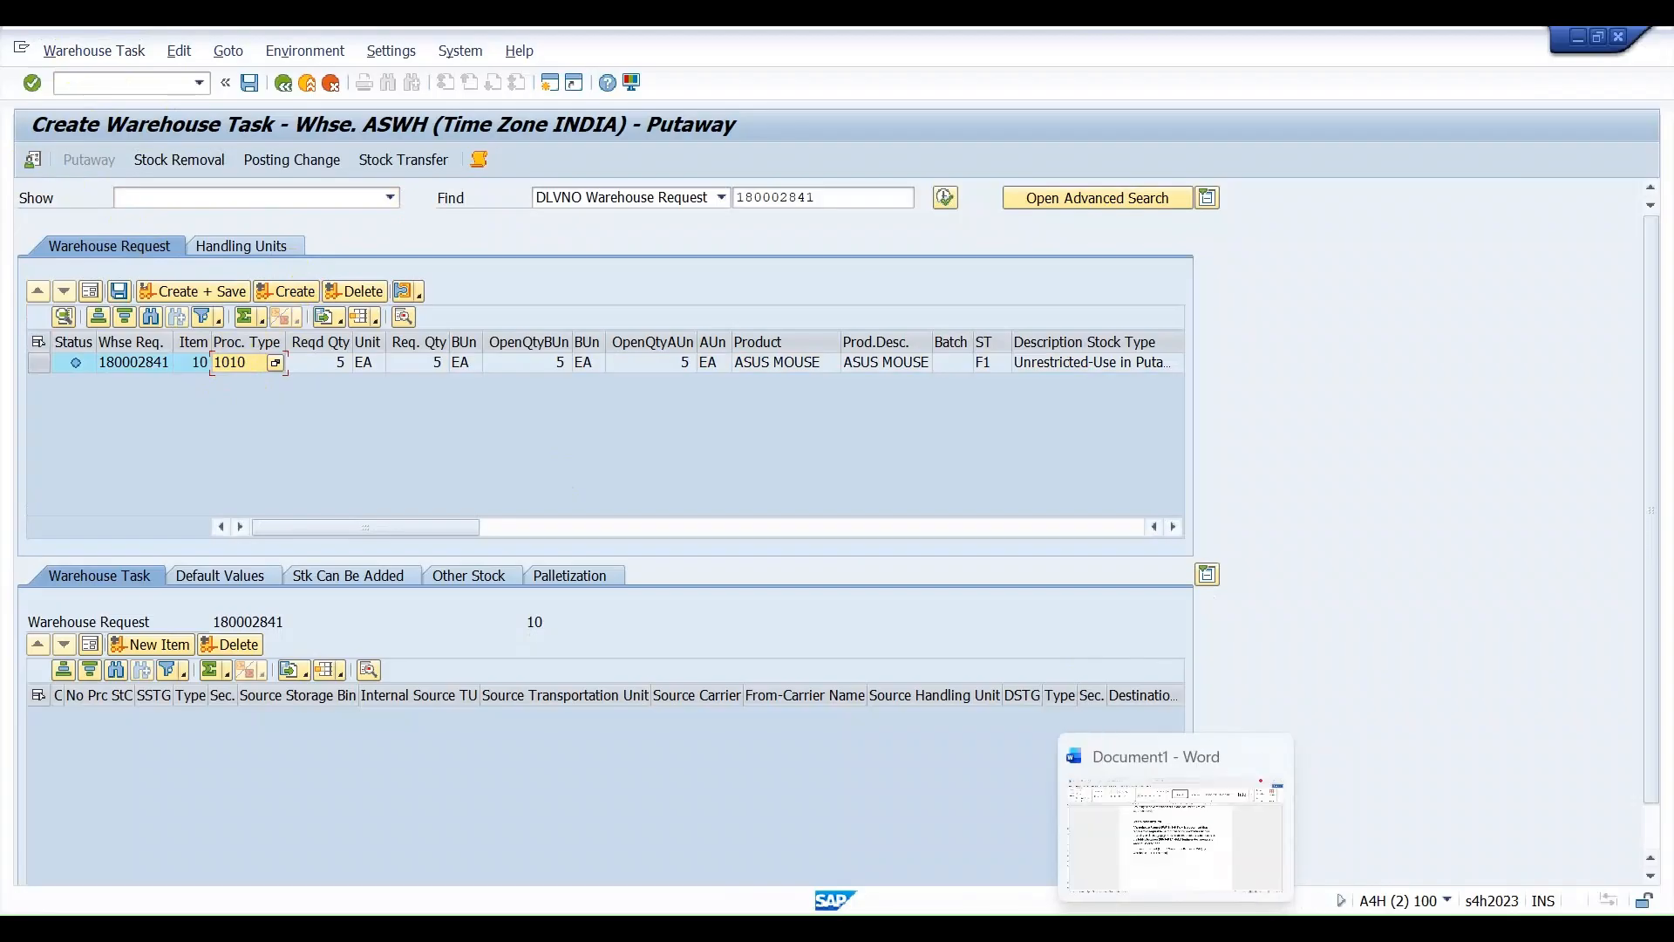
click(1088, 926)
click(156, 874)
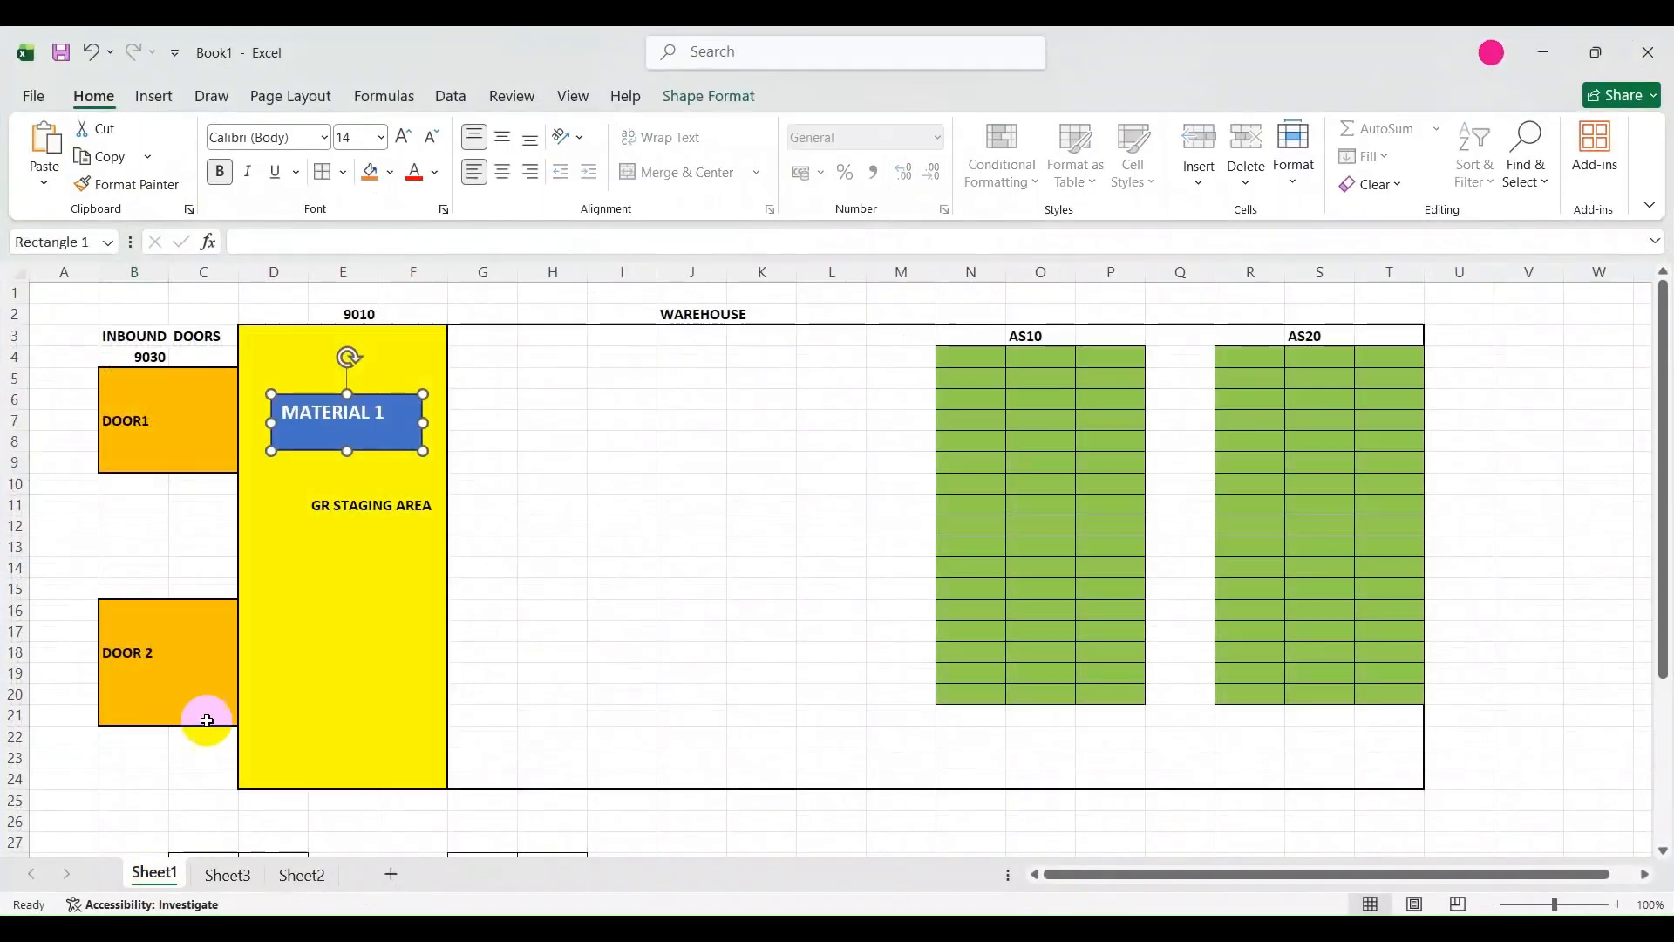
click(301, 508)
drag(310, 516, 316, 473)
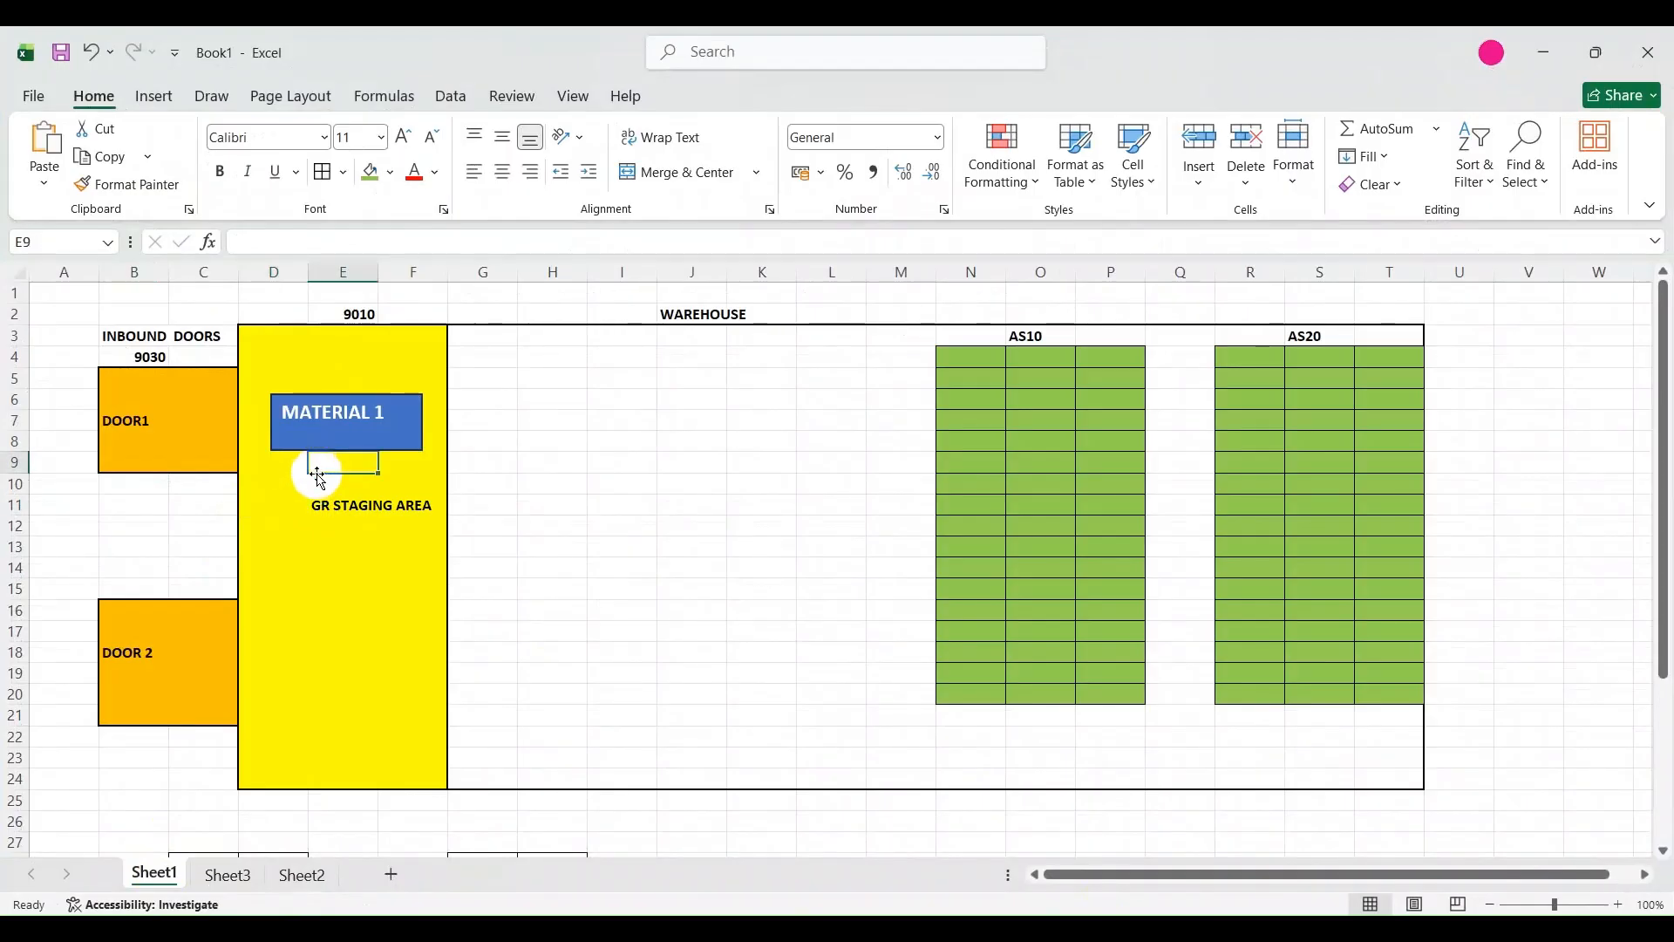
text(1010)
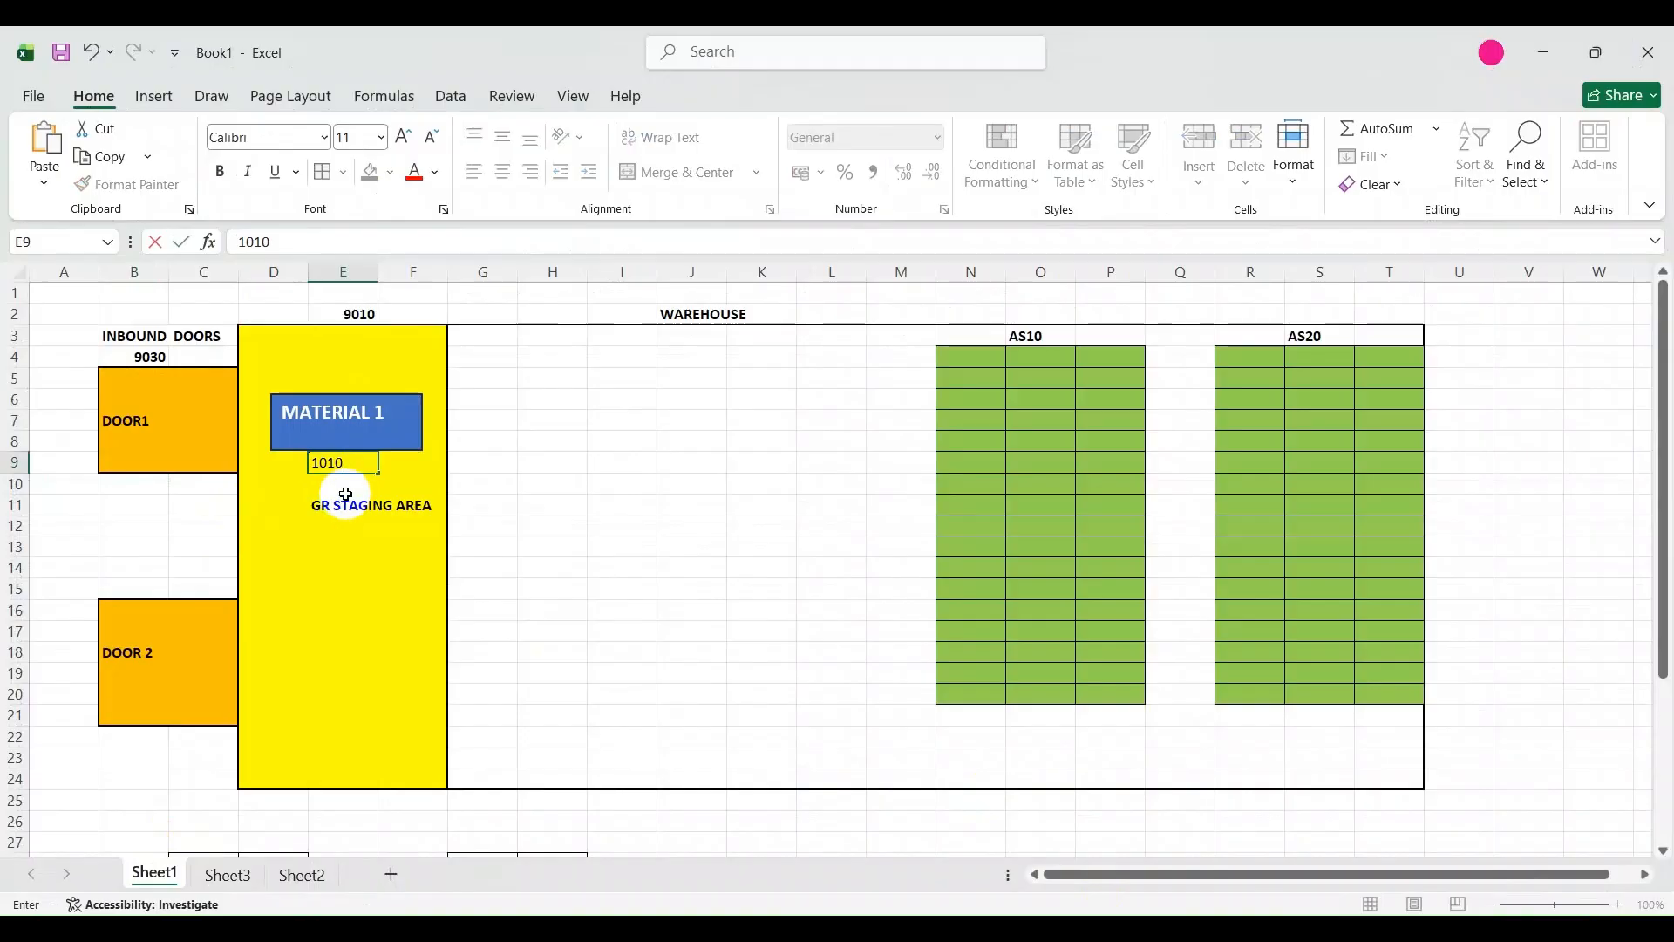
click(370, 449)
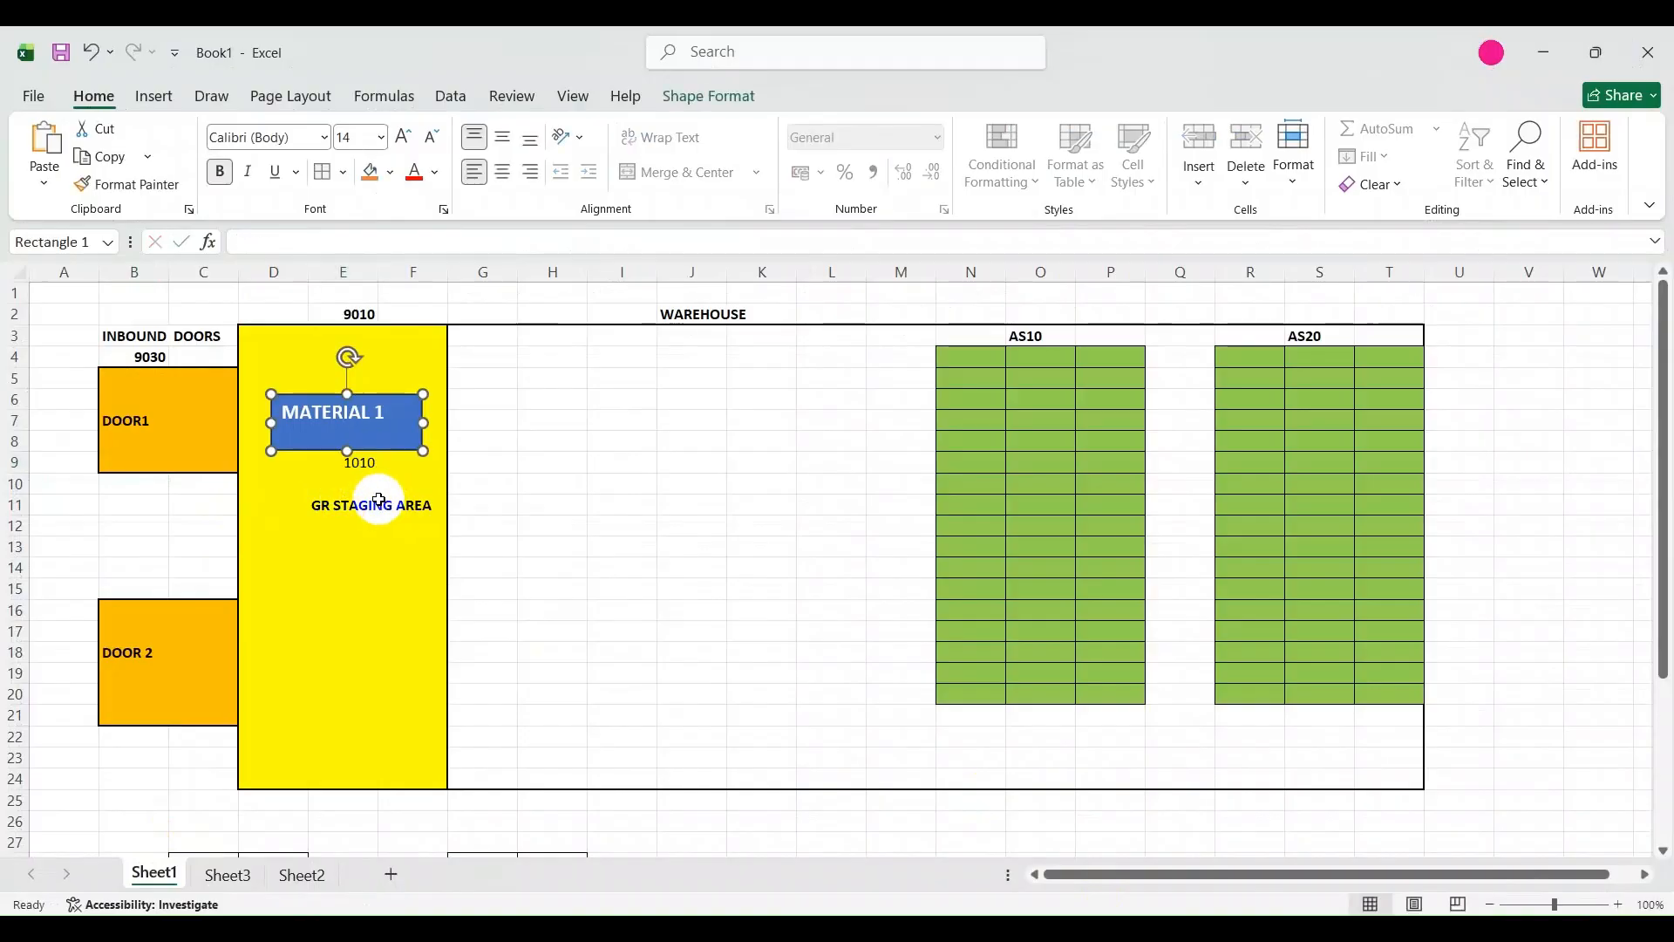
click(365, 465)
key(Delete)
click(391, 586)
Enter 1010 in cell M27 below the warehouse layout, with the bold heading WPT above it in M26.
scroll(396, 641, down, 2)
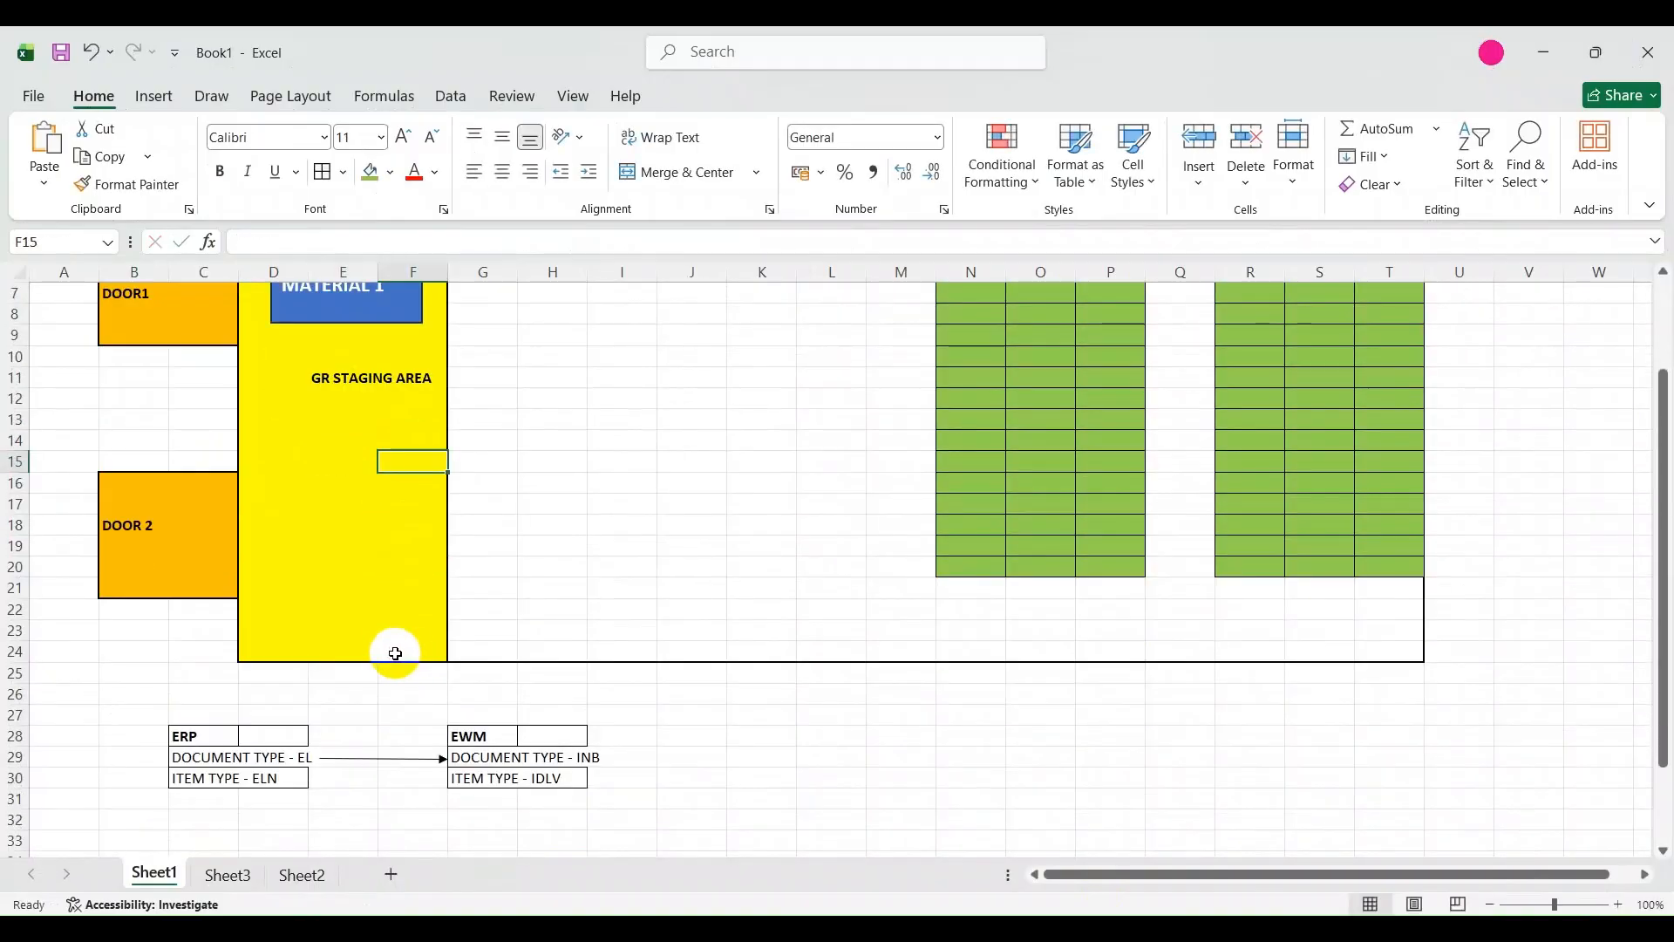
click(872, 673)
click(890, 714)
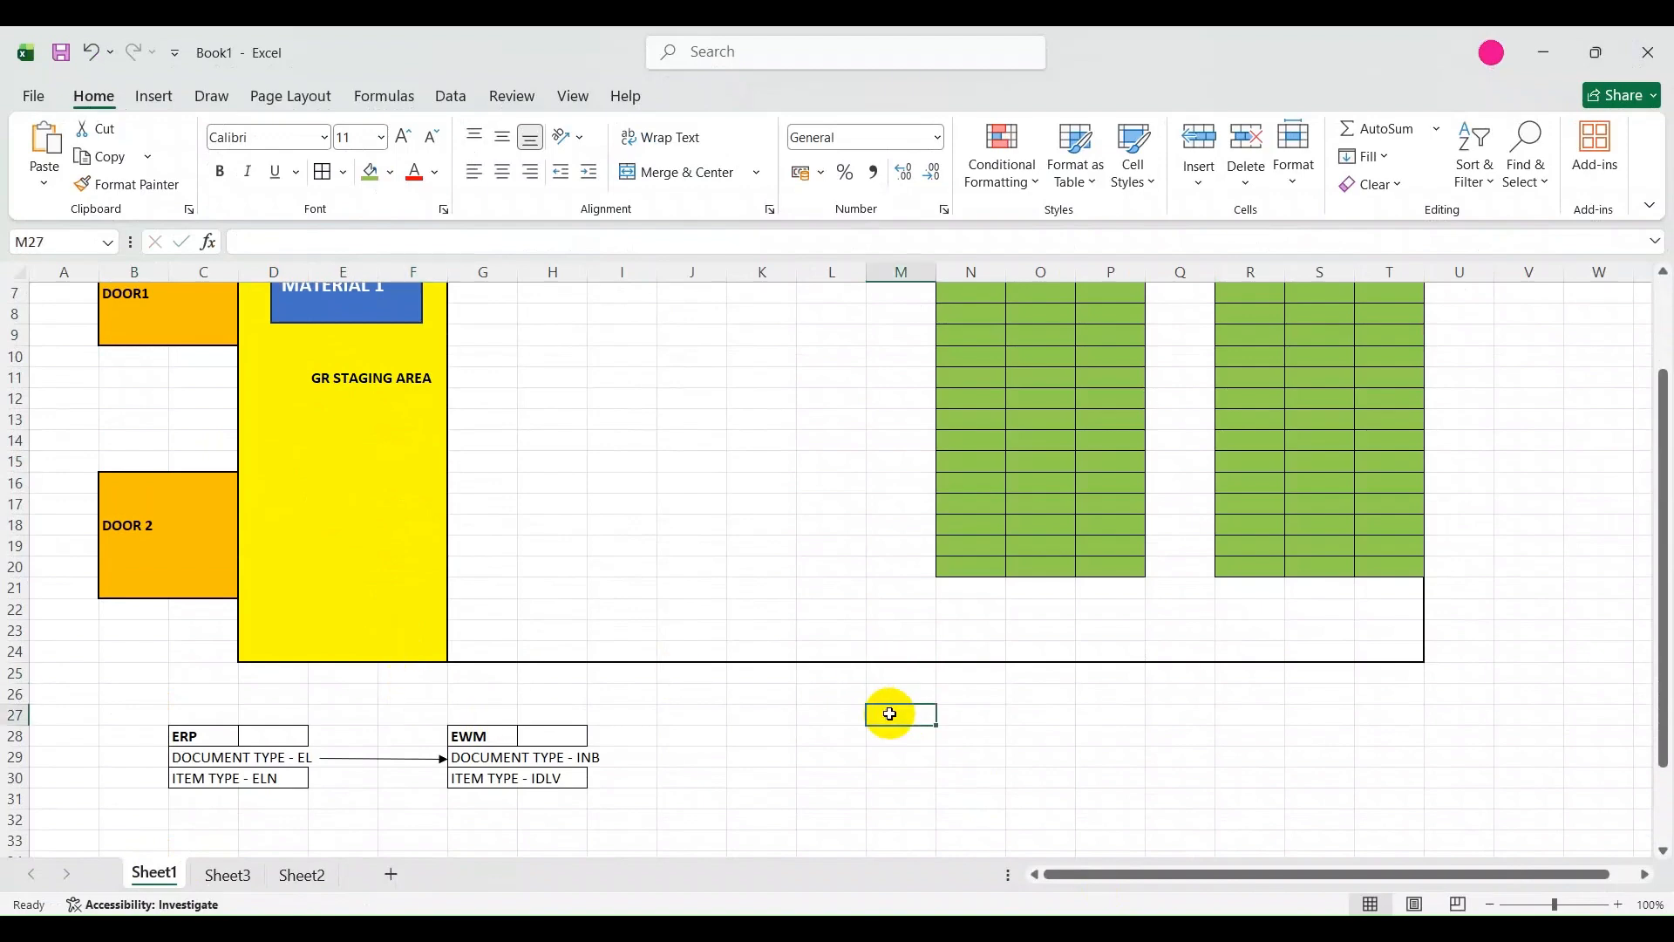
text(1010)
click(888, 691)
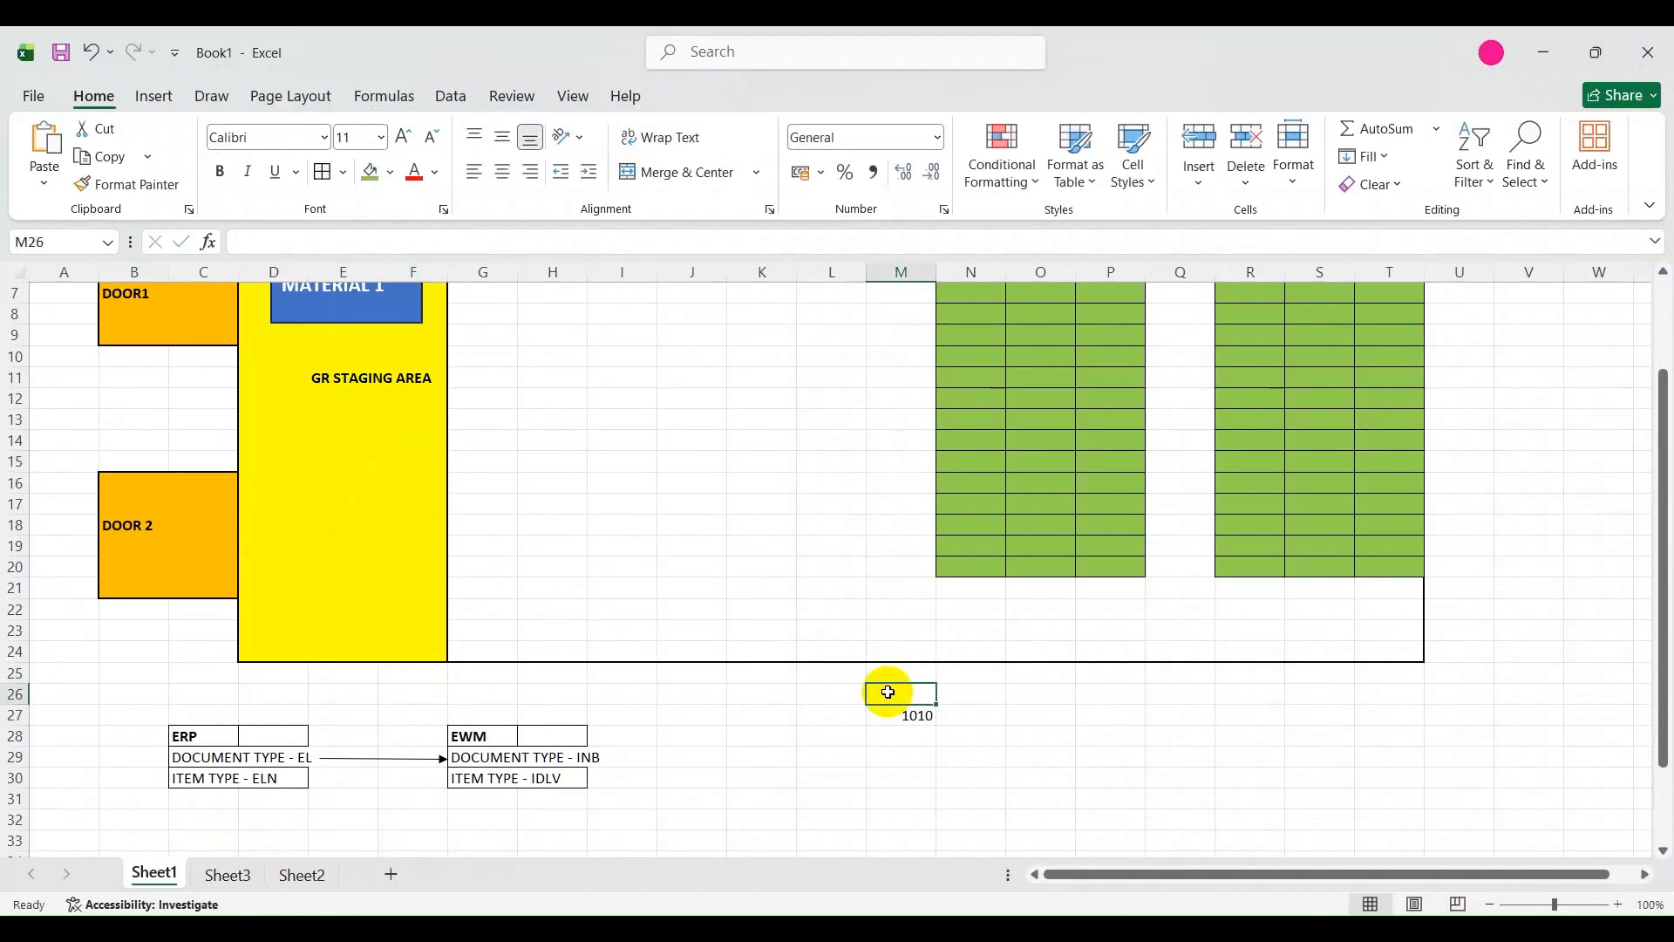
text(wpt)
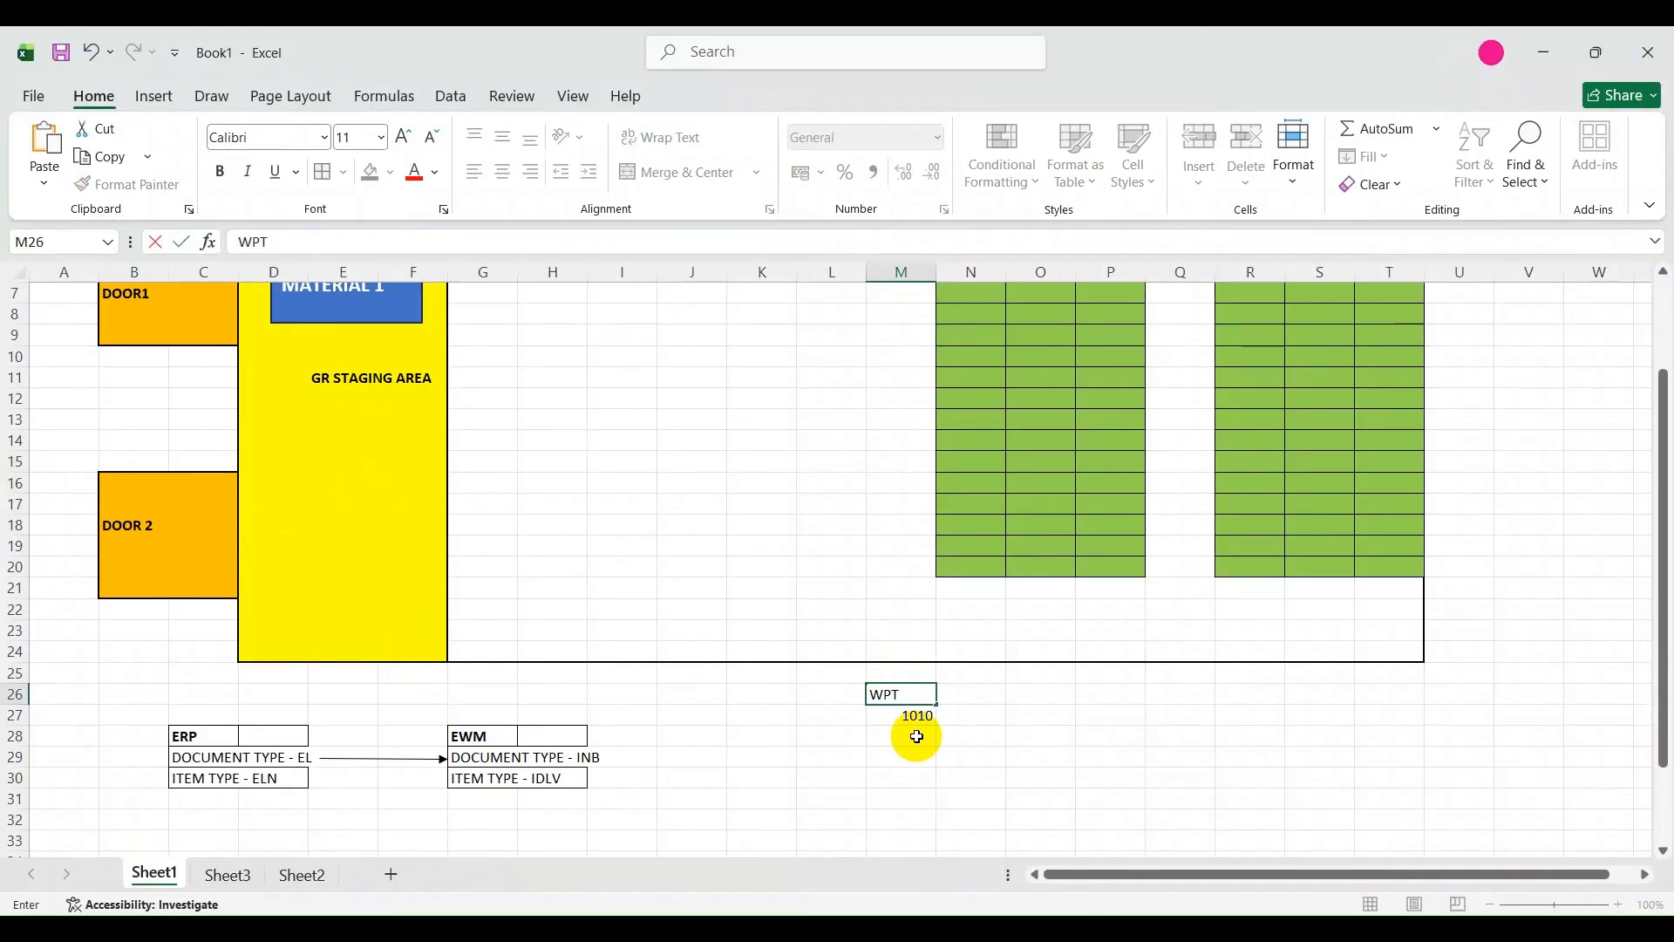
key(ctrl+Return)
key(ctrl+b)
click(926, 755)
click(908, 713)
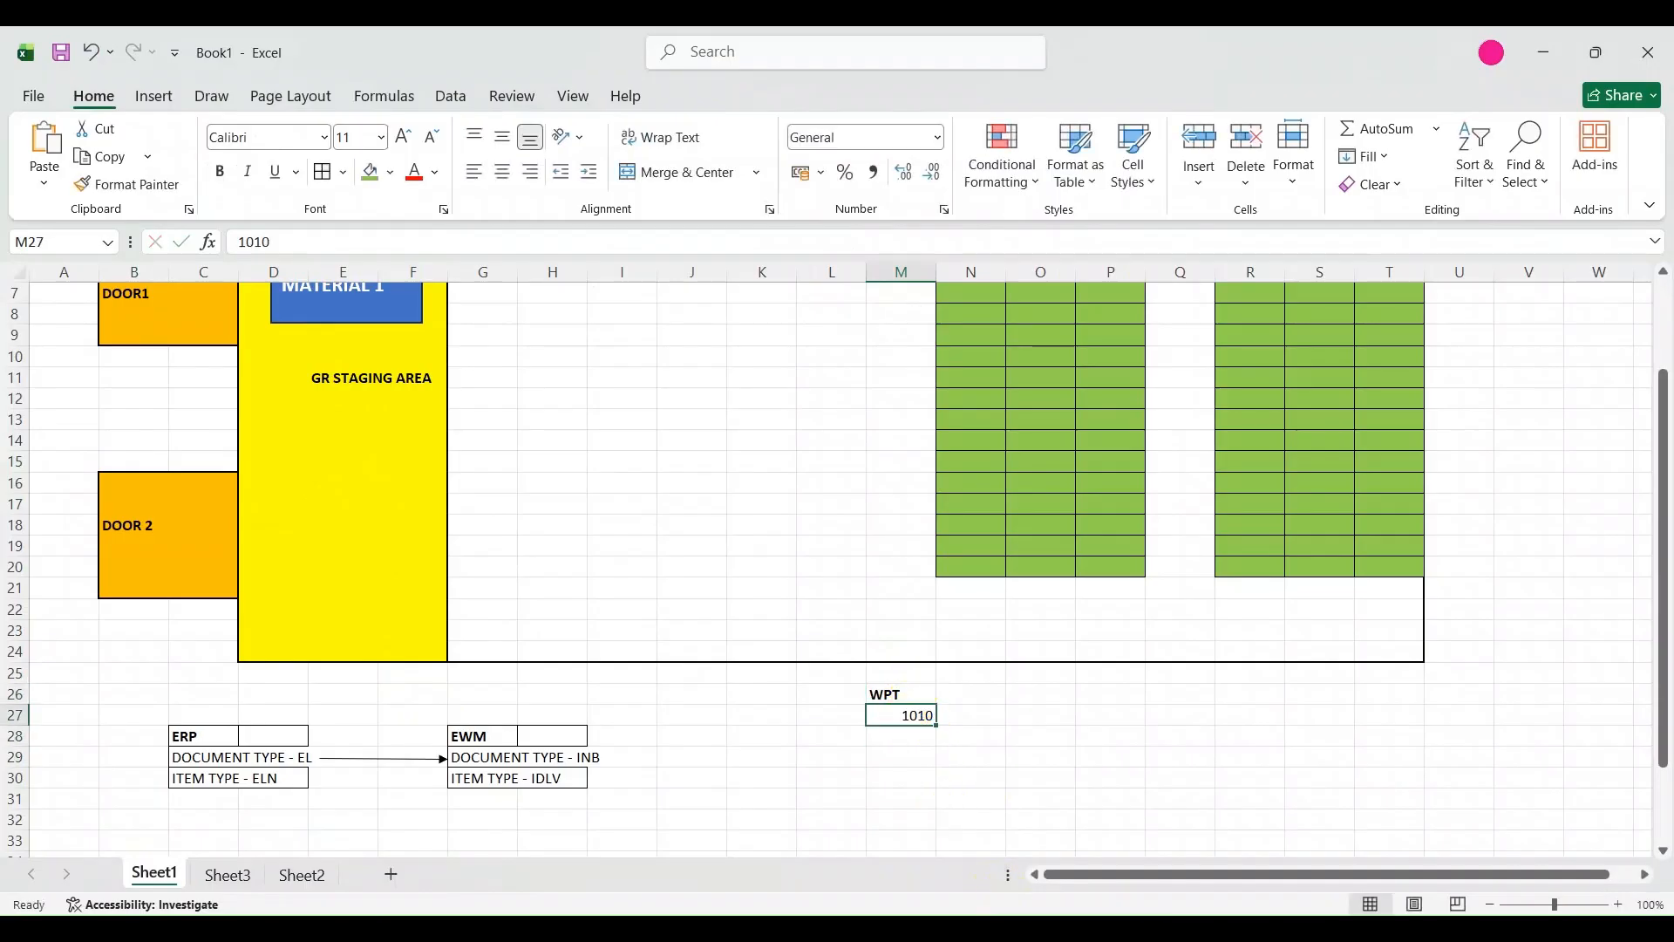
Switch to the SAP Create Warehouse Task screen and review the request item's process type, product, stock type and owner details.
click(1026, 928)
click(928, 798)
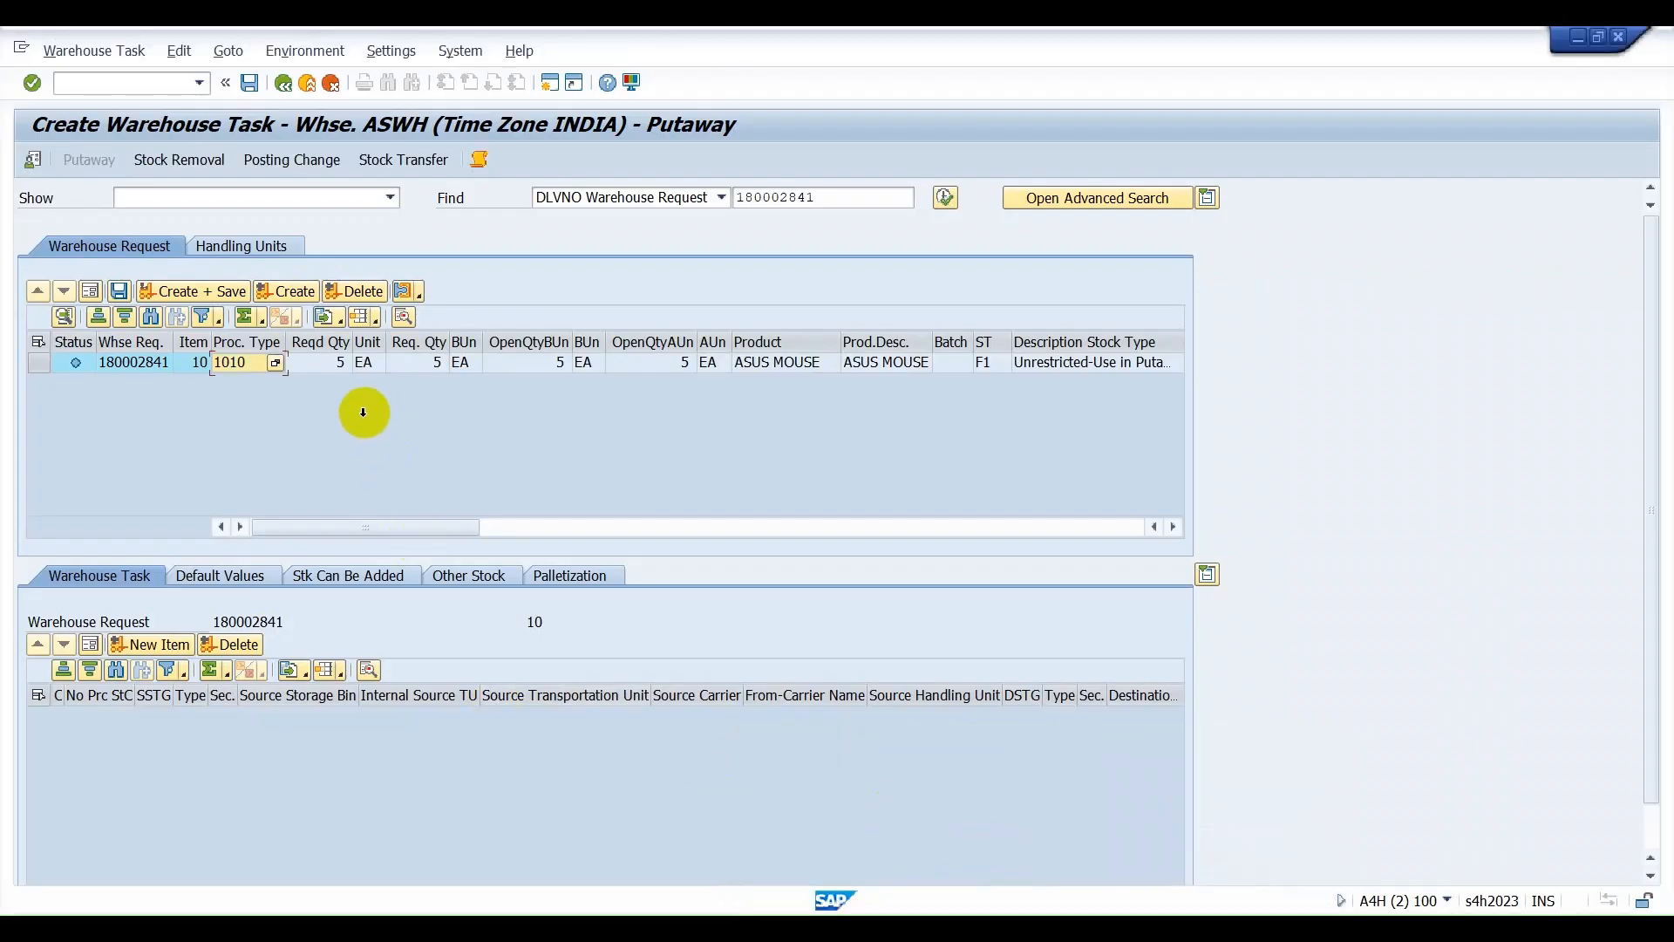
click(1173, 526)
click(1175, 526)
click(1174, 526)
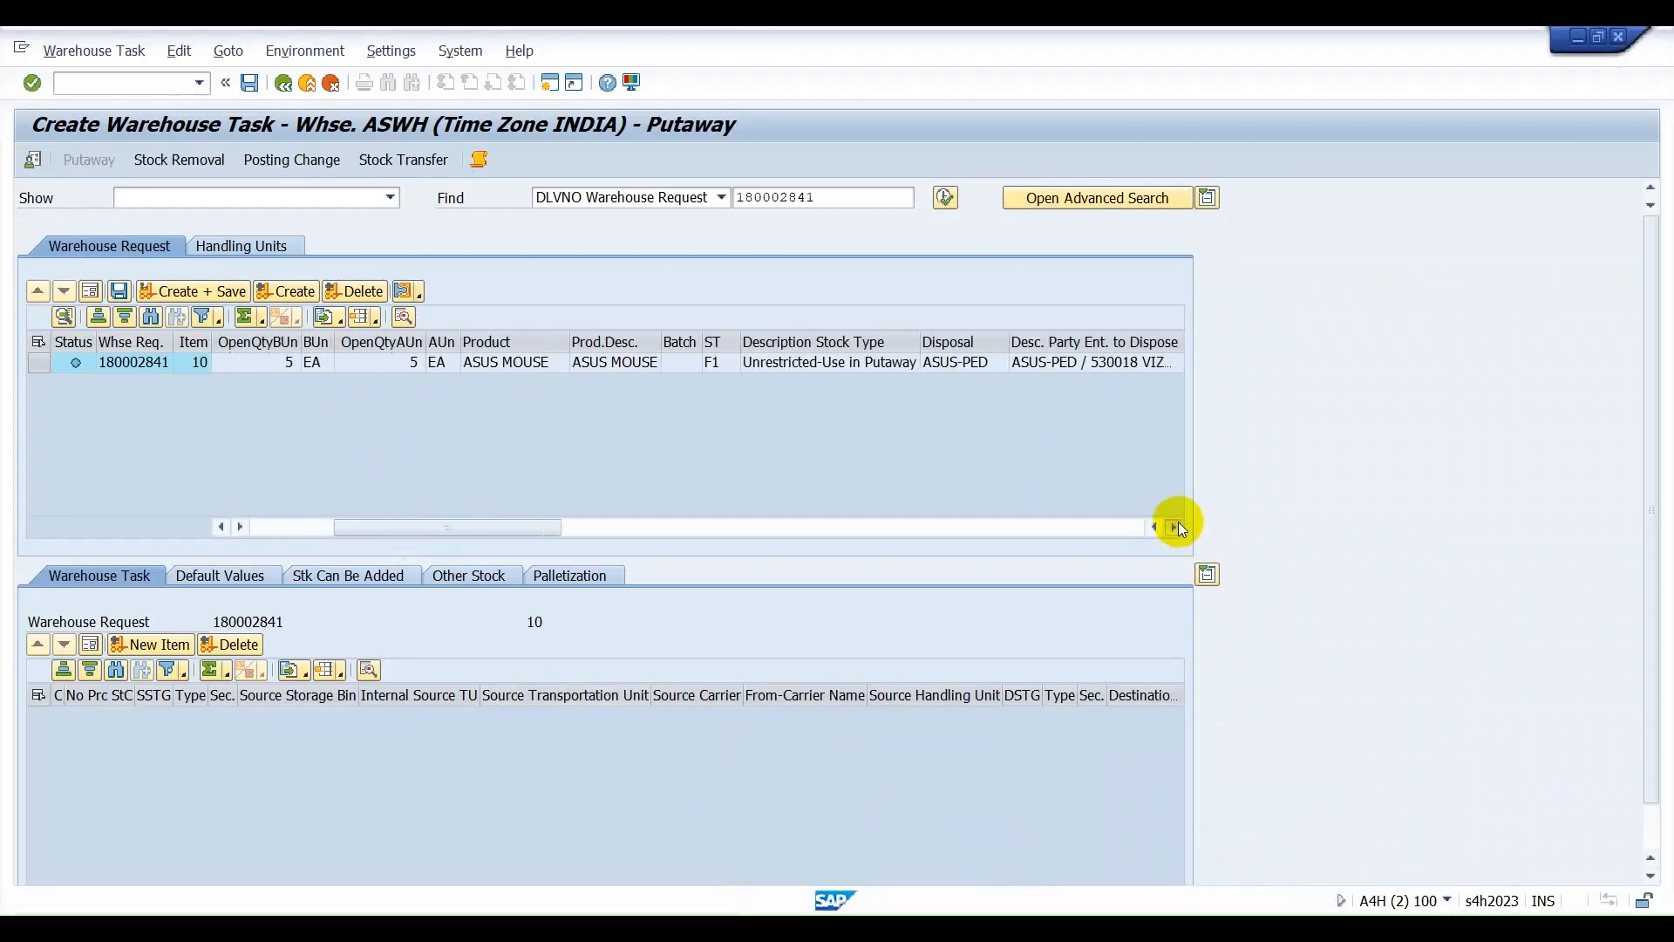
click(1177, 525)
click(1177, 525)
click(1177, 524)
click(1177, 525)
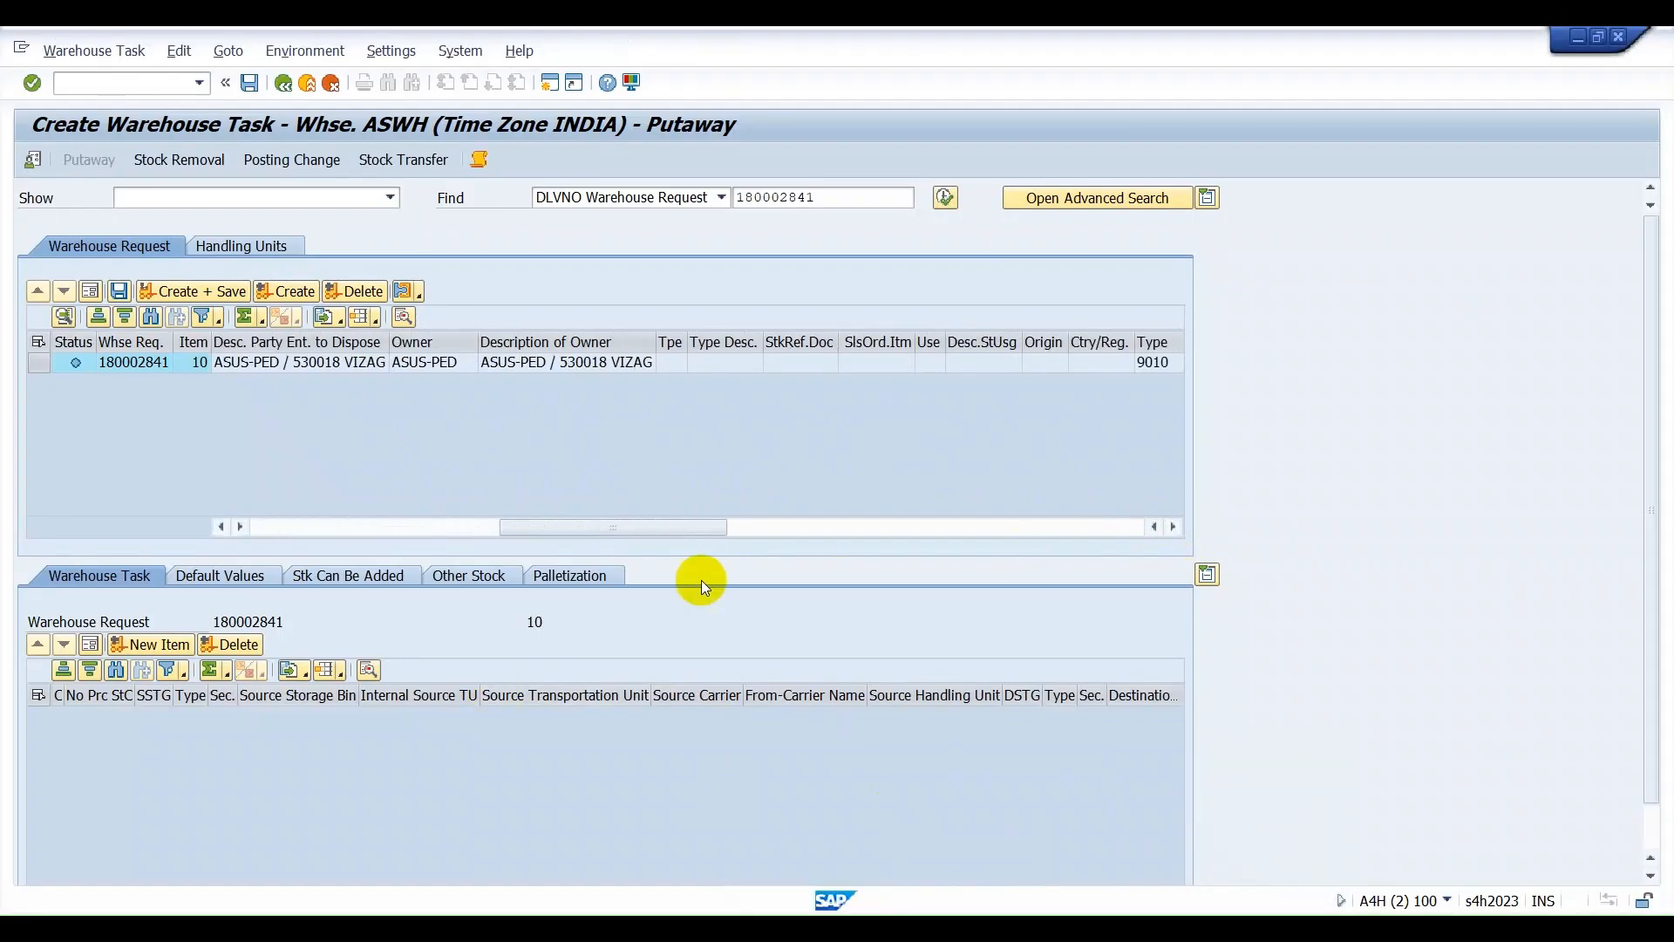
drag(641, 527, 396, 510)
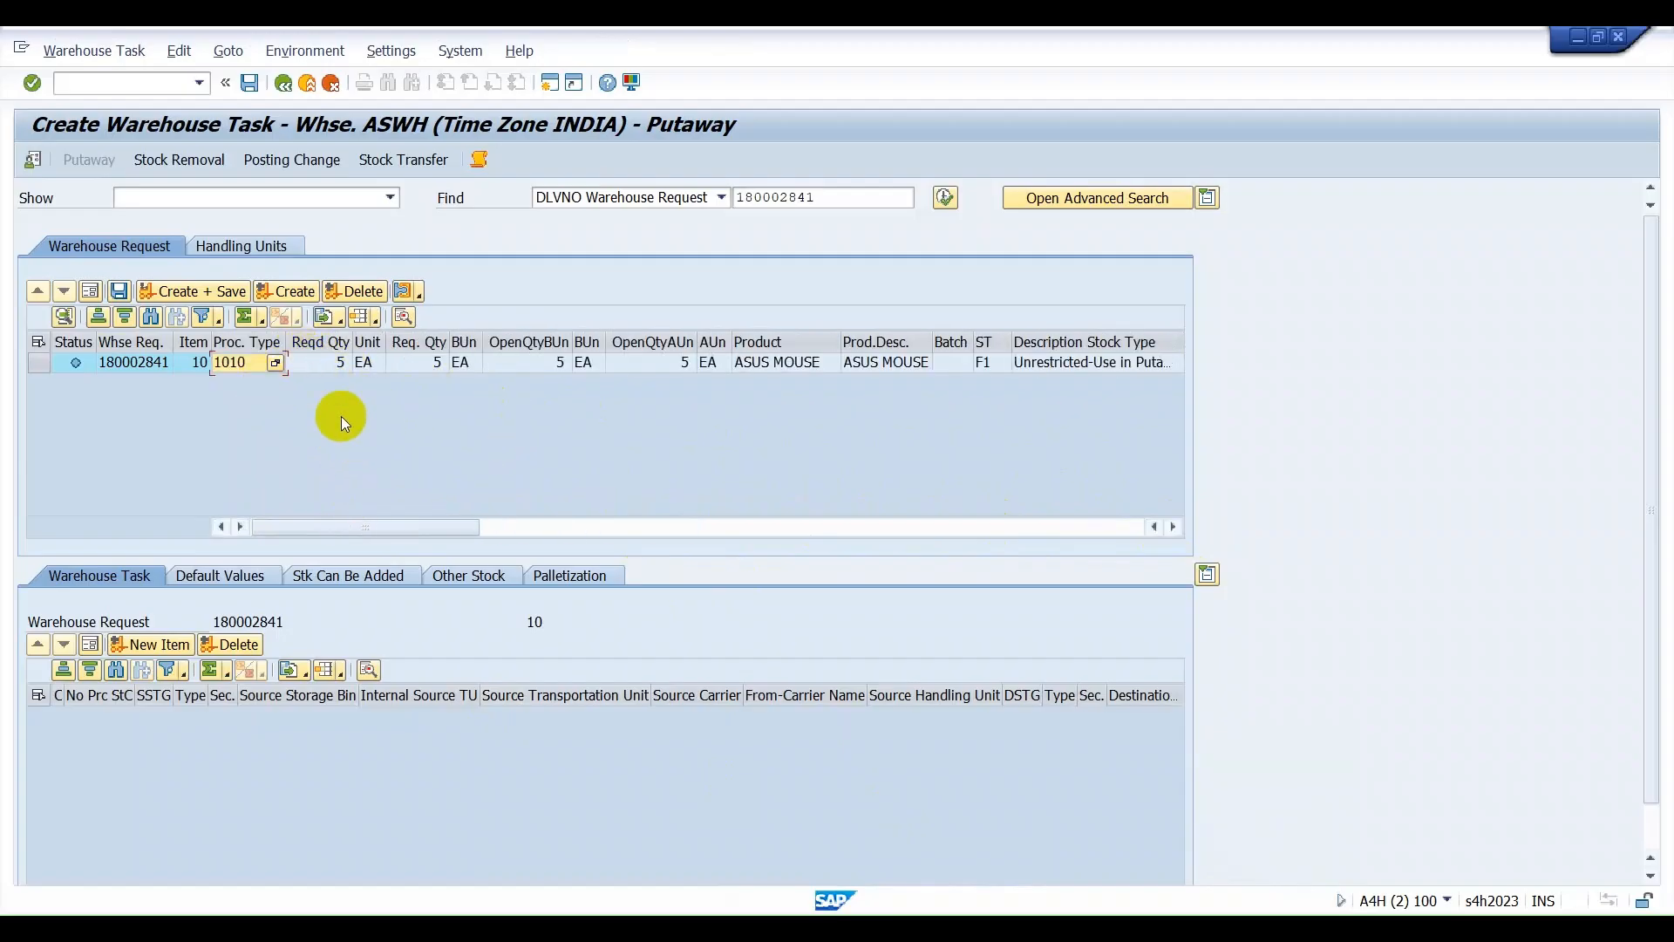
Check the source storage type, section and source bin of the warehouse request item.
drag(456, 524, 751, 532)
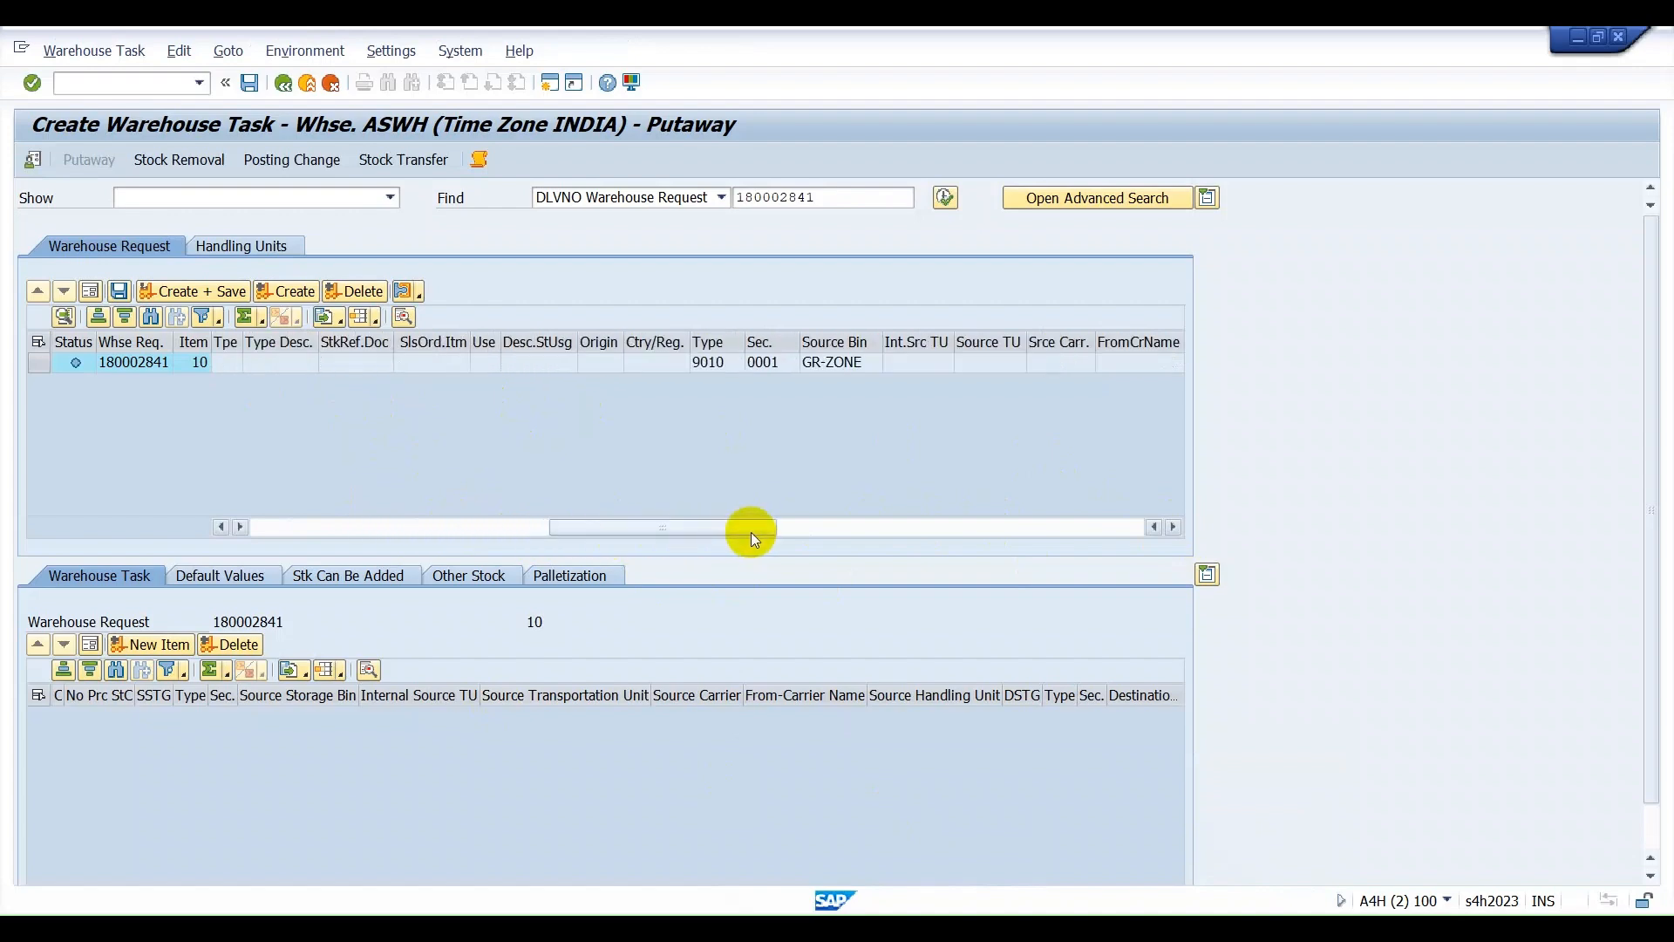
click(708, 362)
click(860, 363)
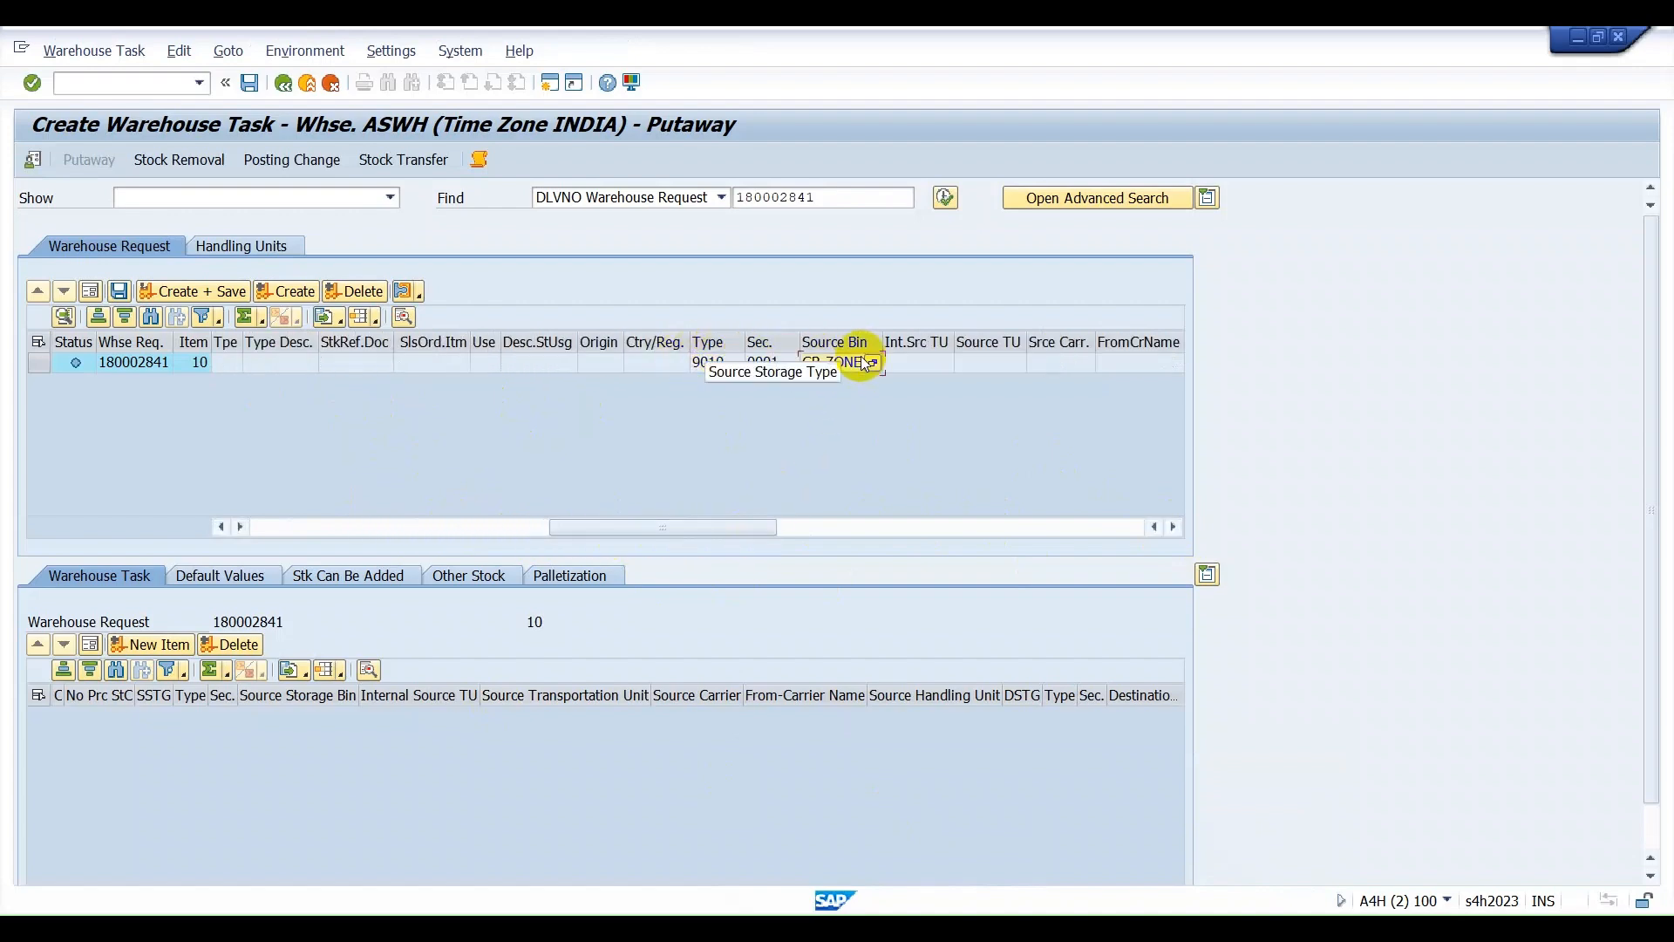
click(1172, 527)
click(1172, 526)
click(1172, 526)
click(1172, 527)
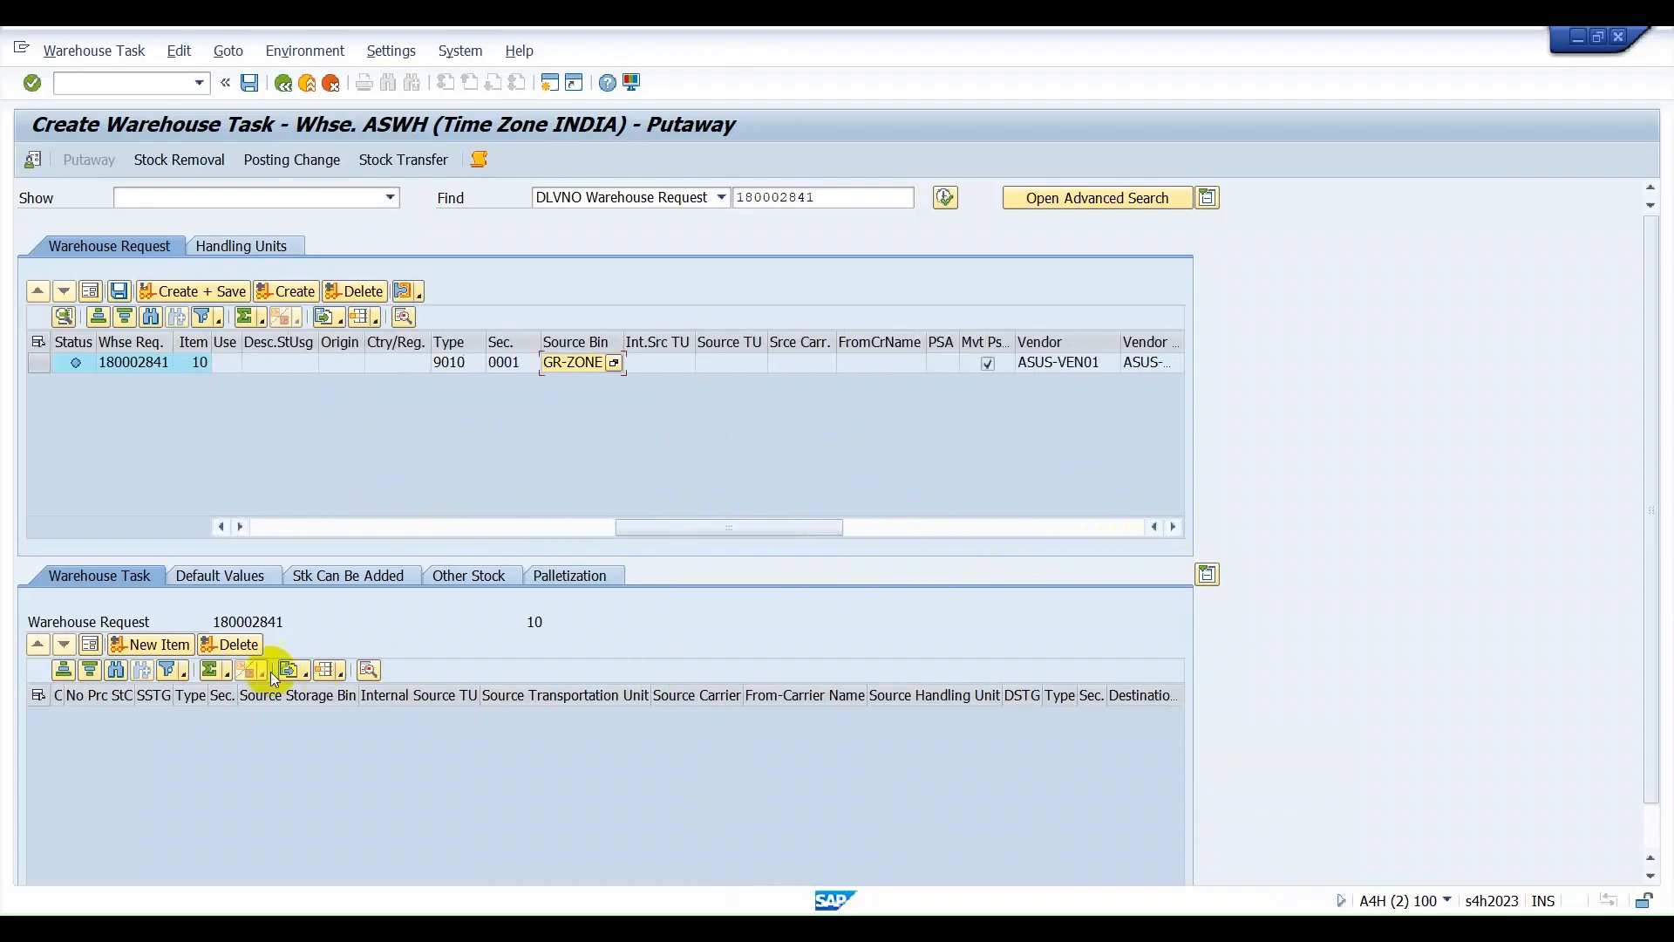
In the request item's default values, set the destination to storage type AS10, section SEC1 and bin AS10-01-01-01.
click(201, 583)
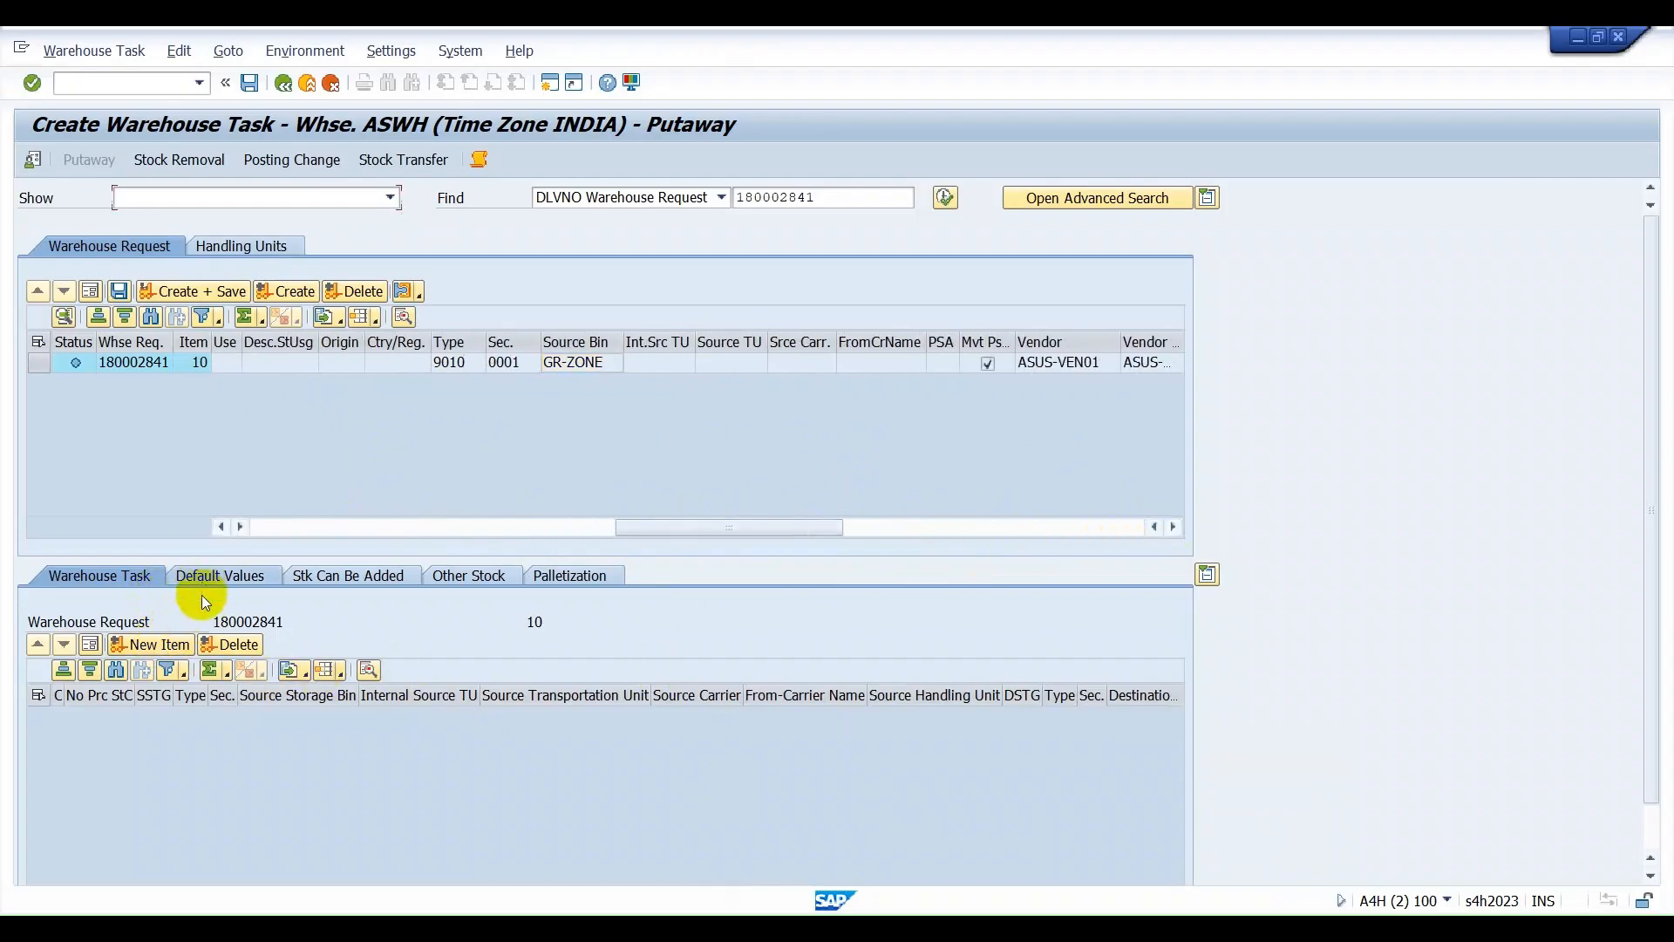
scroll(250, 772, down, 1)
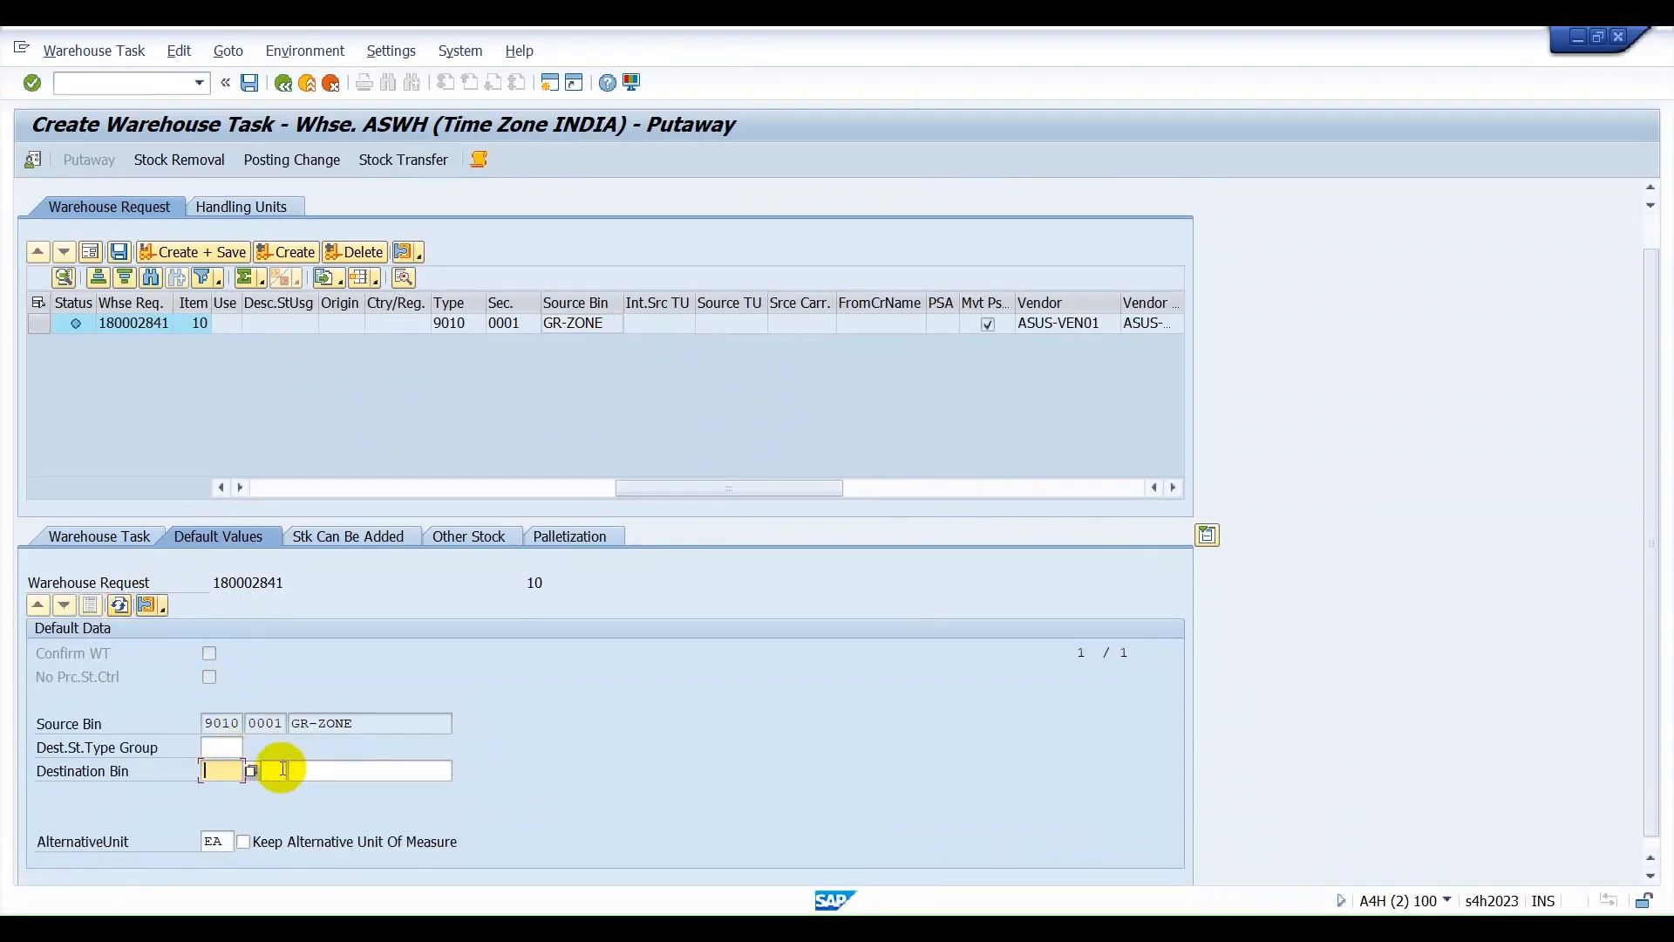
click(249, 771)
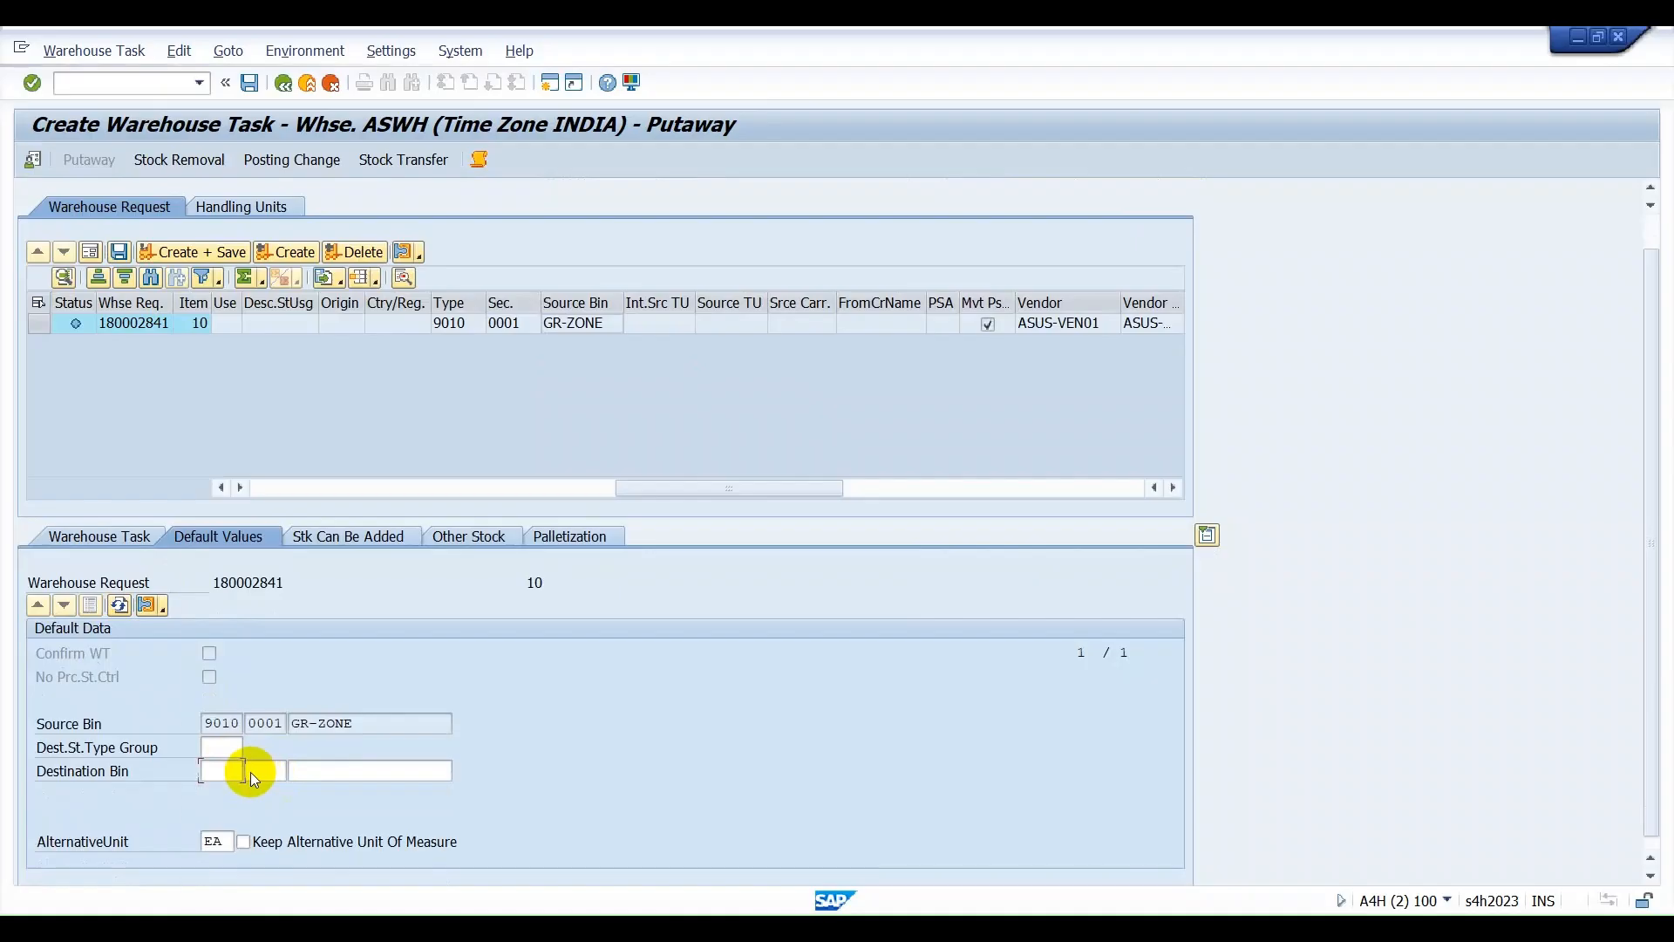
double_click(228, 745)
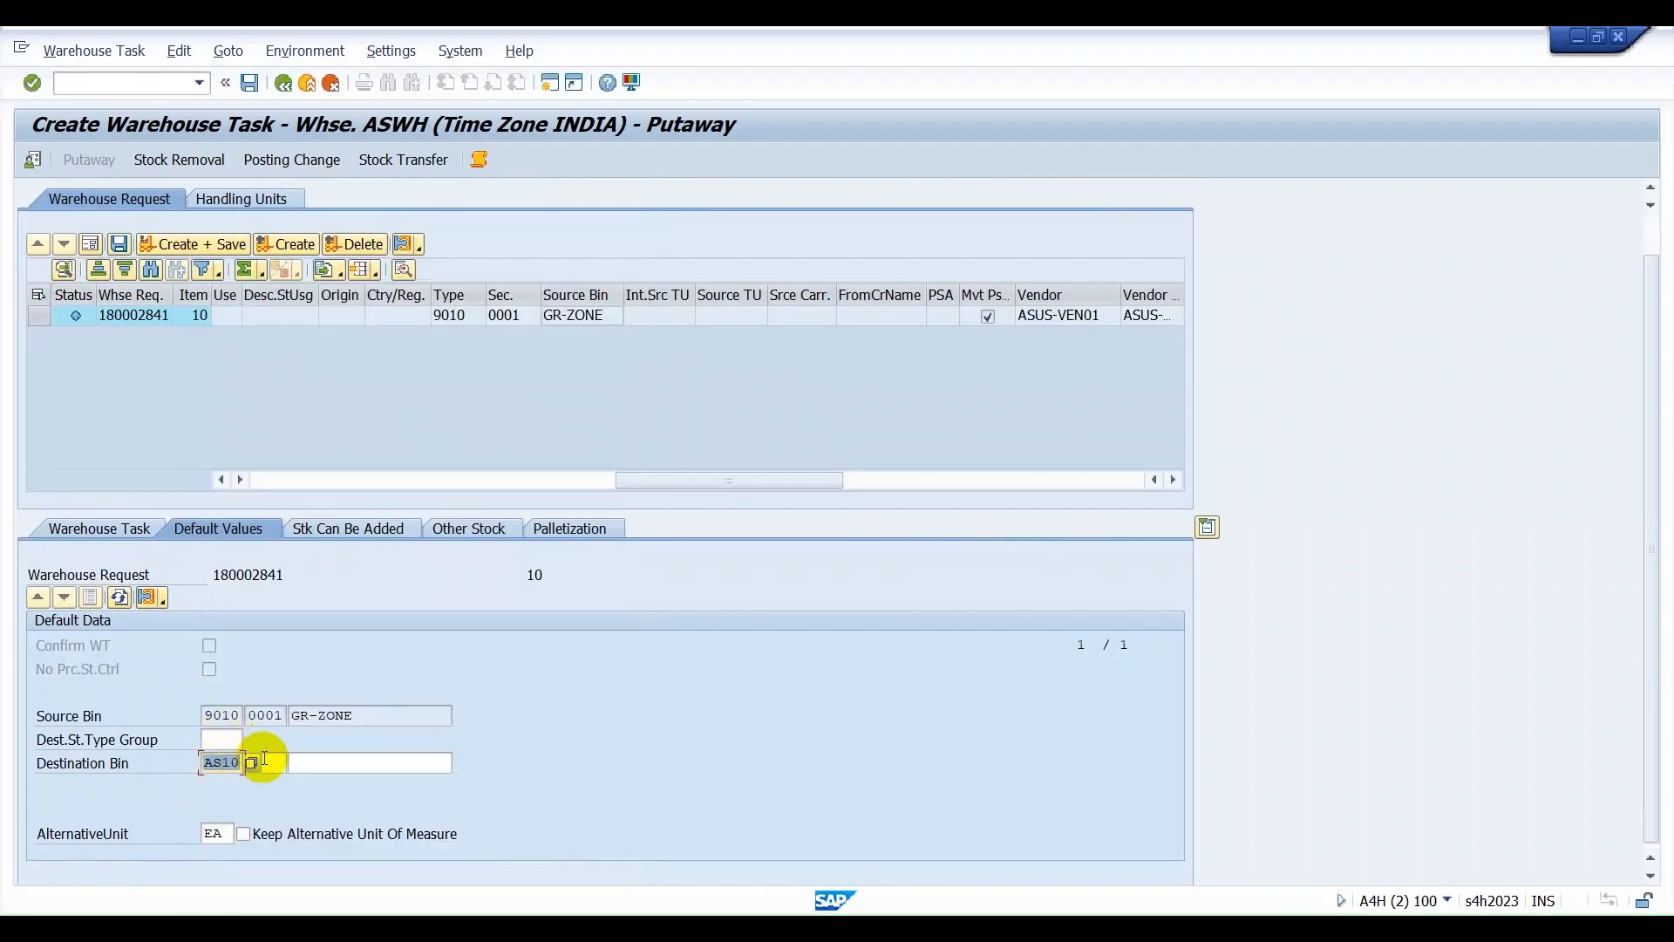
click(385, 764)
click(463, 762)
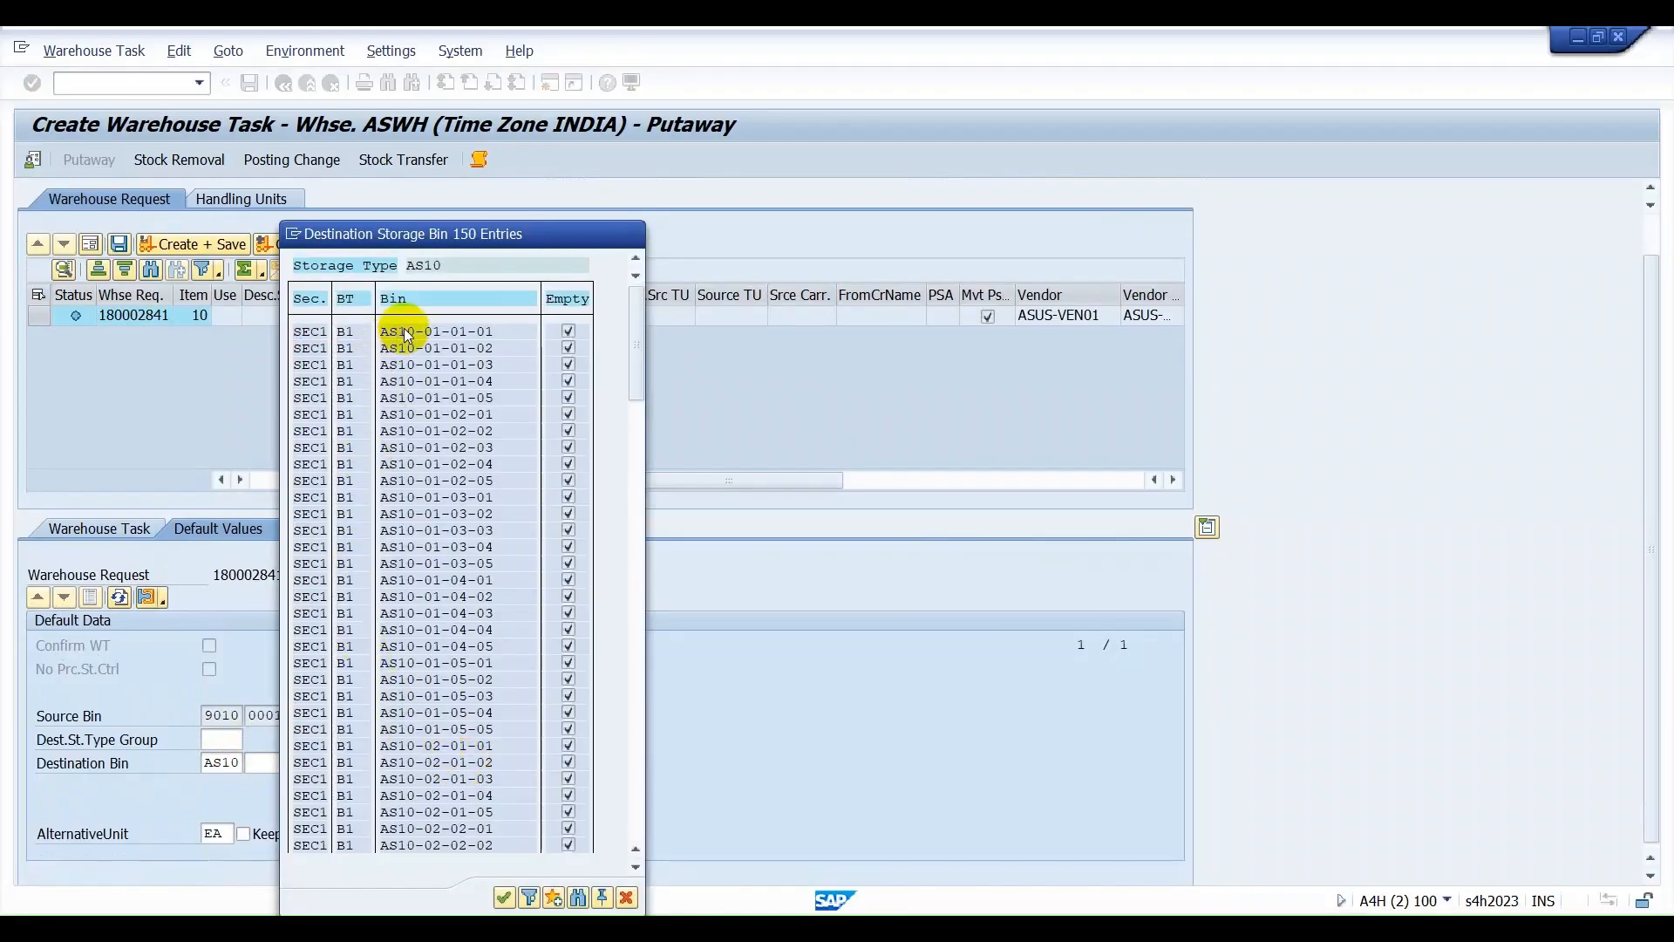
double_click(406, 332)
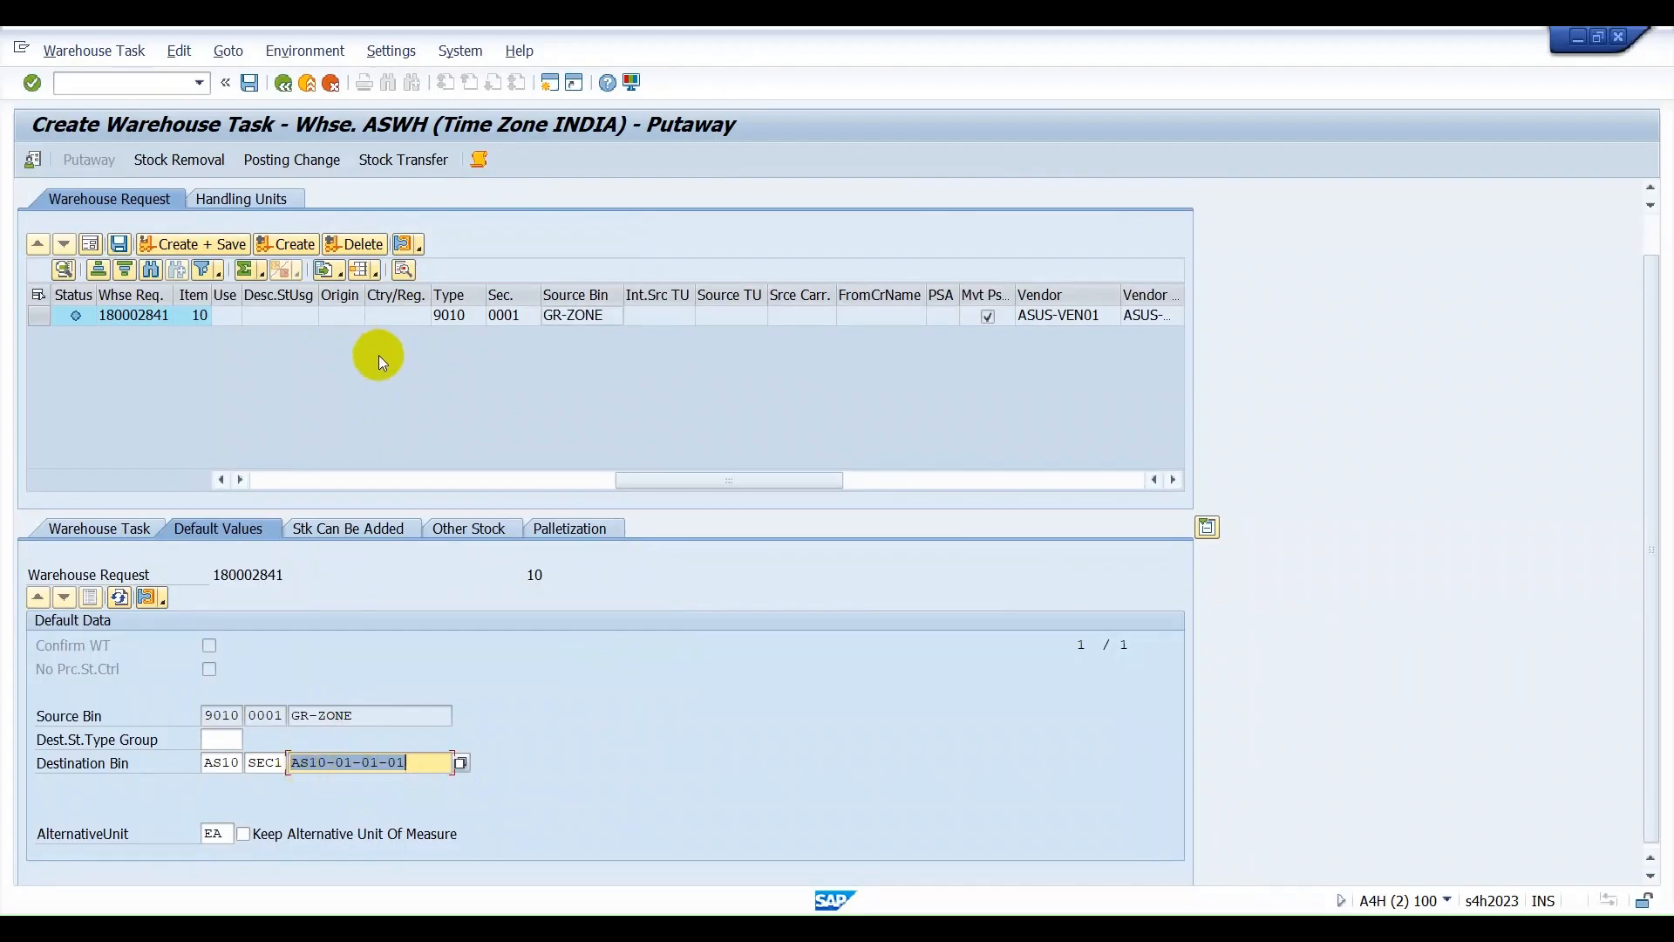
Select warehouse request item 10 and create its putaway warehouse task without saving it.
click(285, 247)
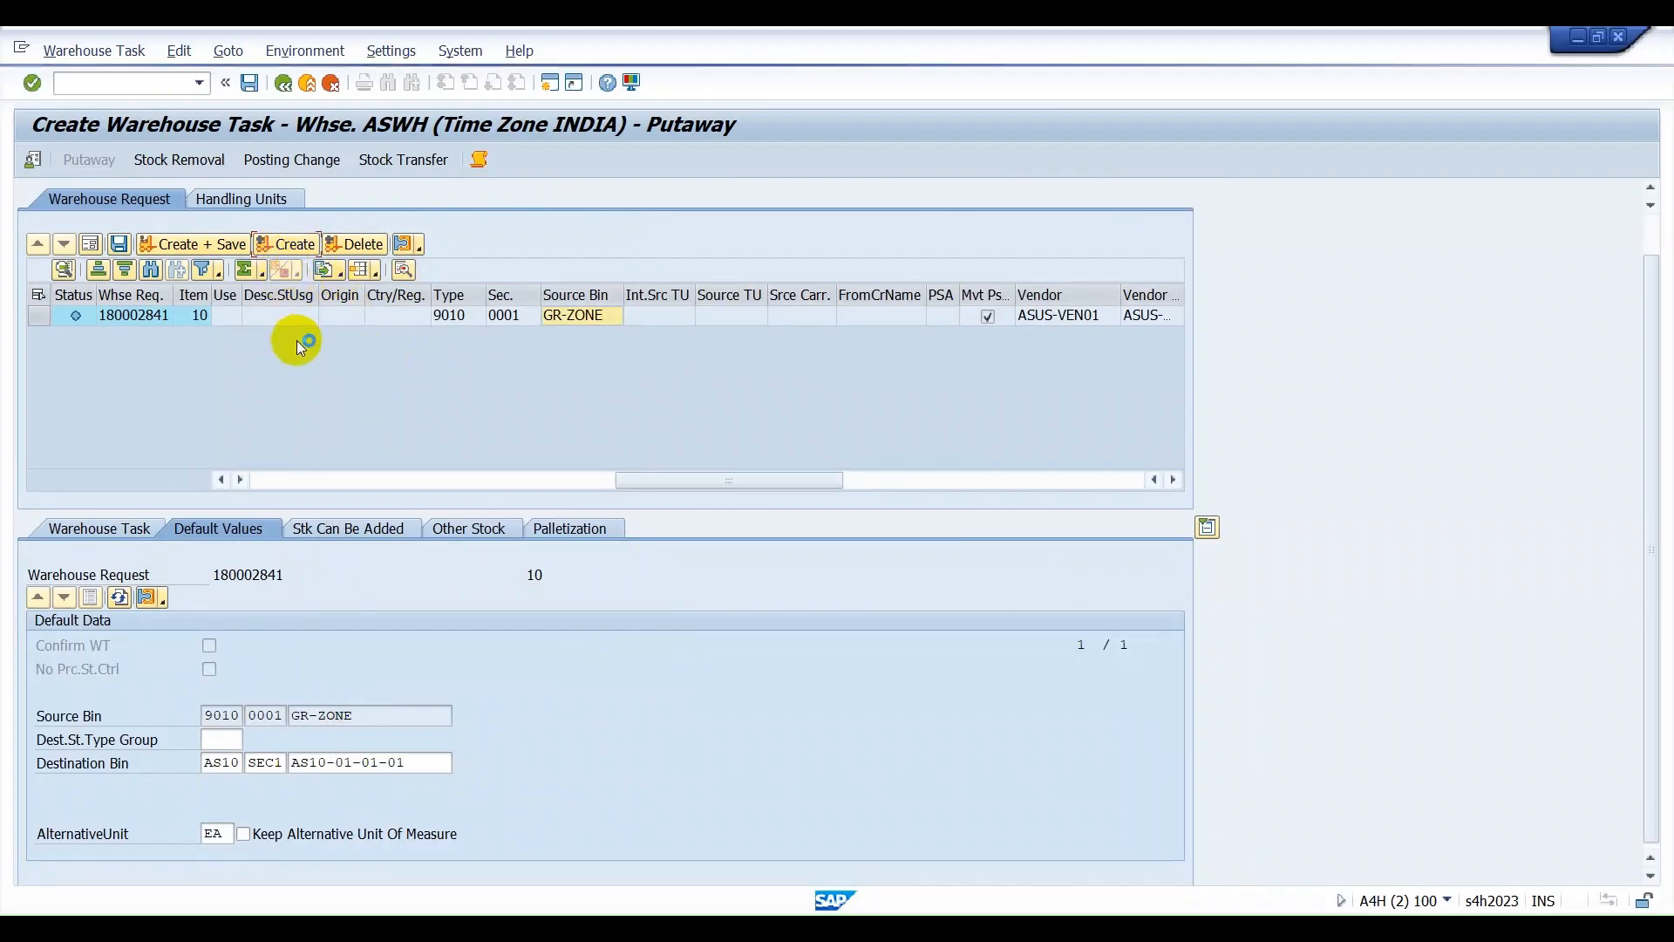
scroll(297, 506, up, 3)
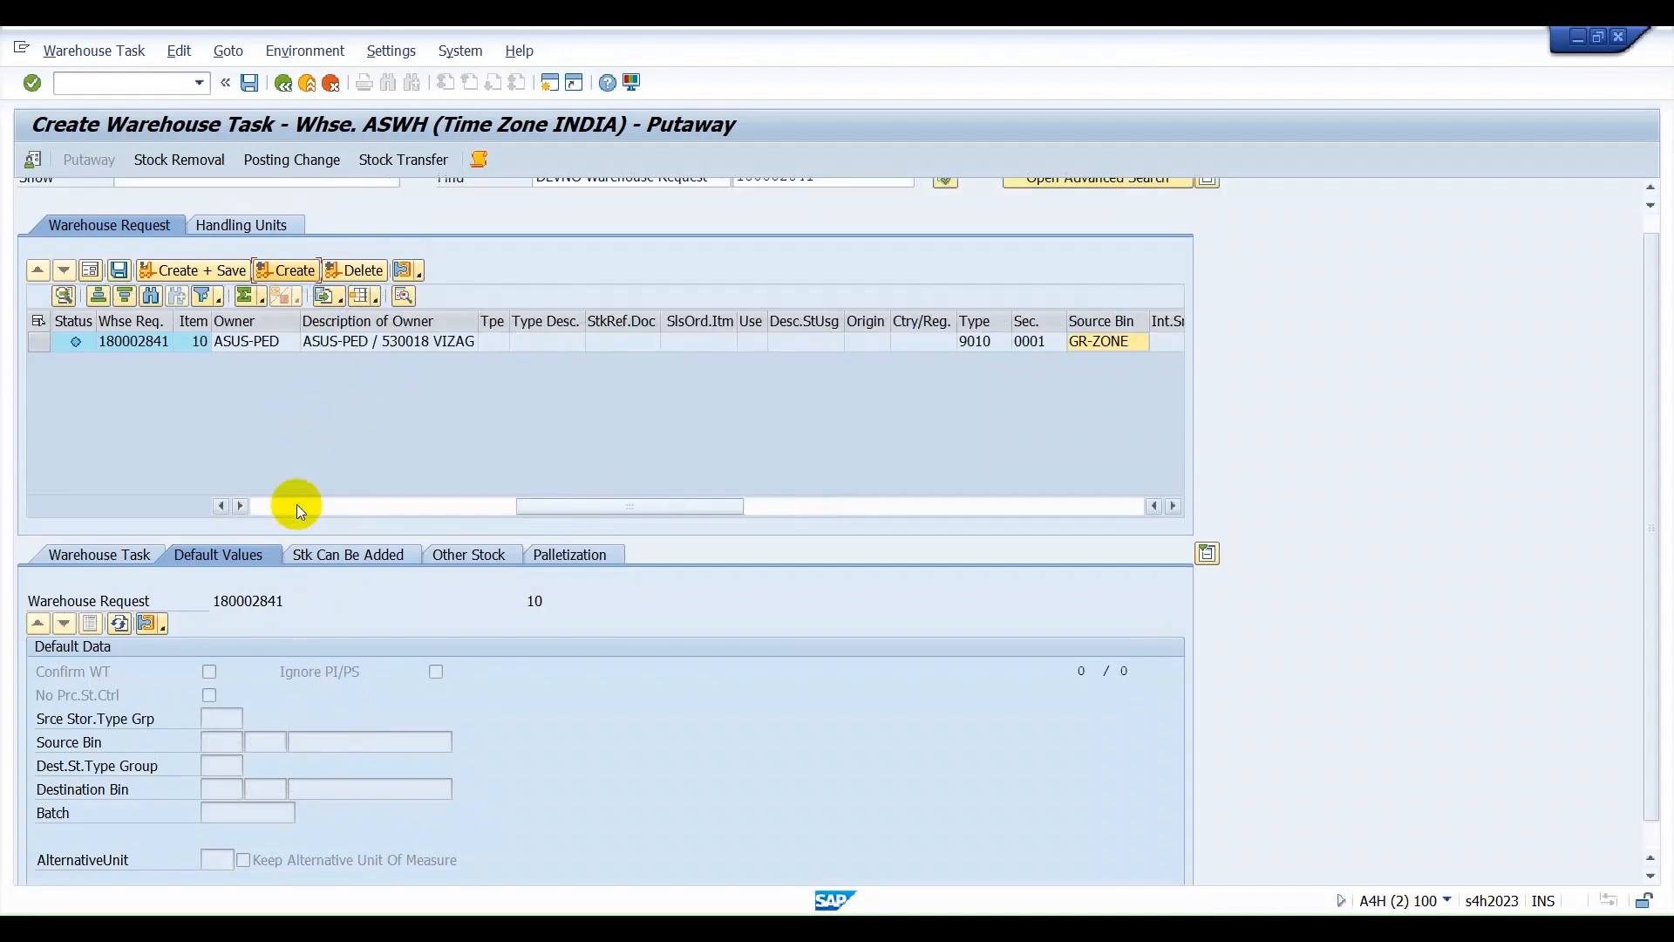
scroll(216, 579, up, 1)
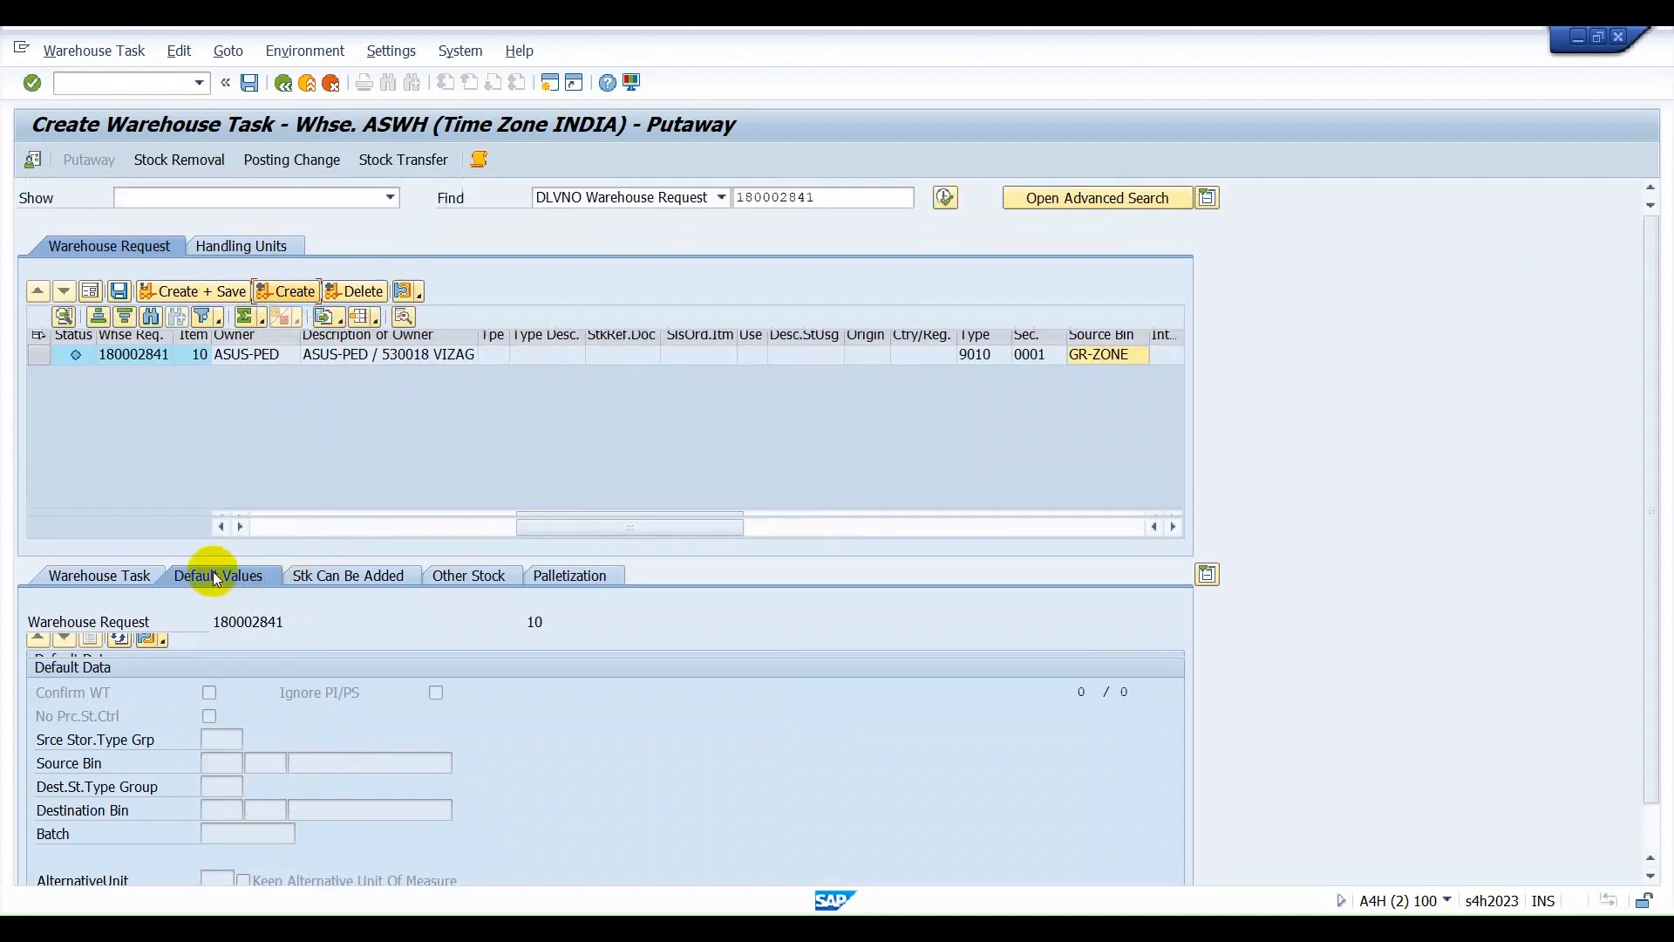
click(122, 582)
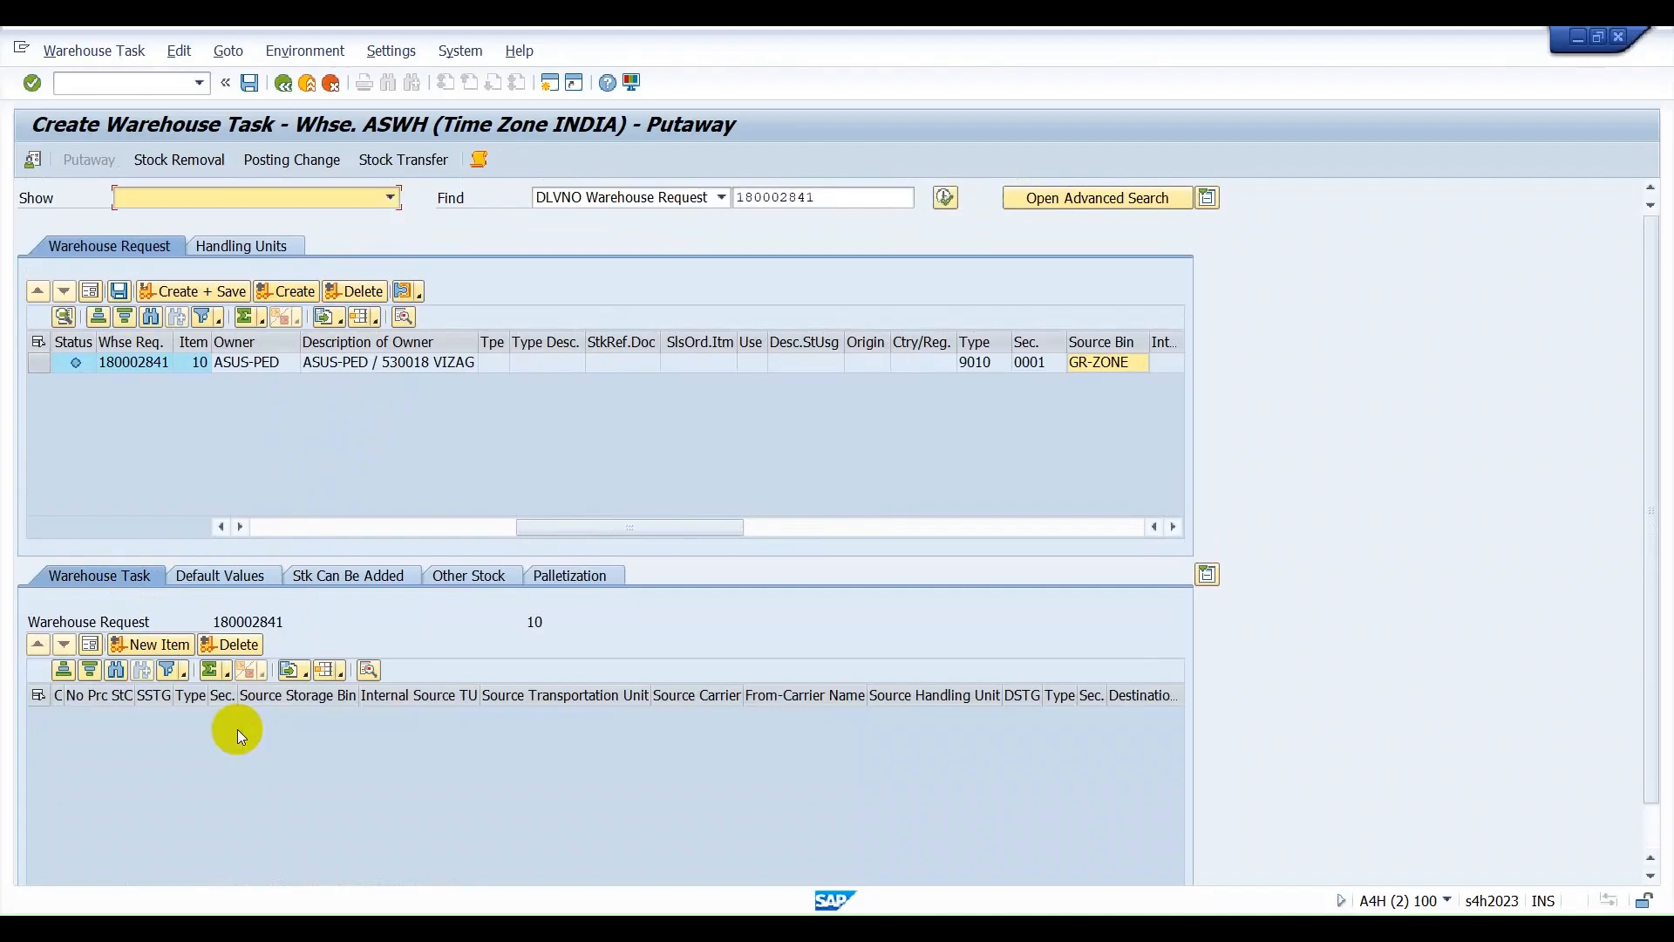
click(221, 578)
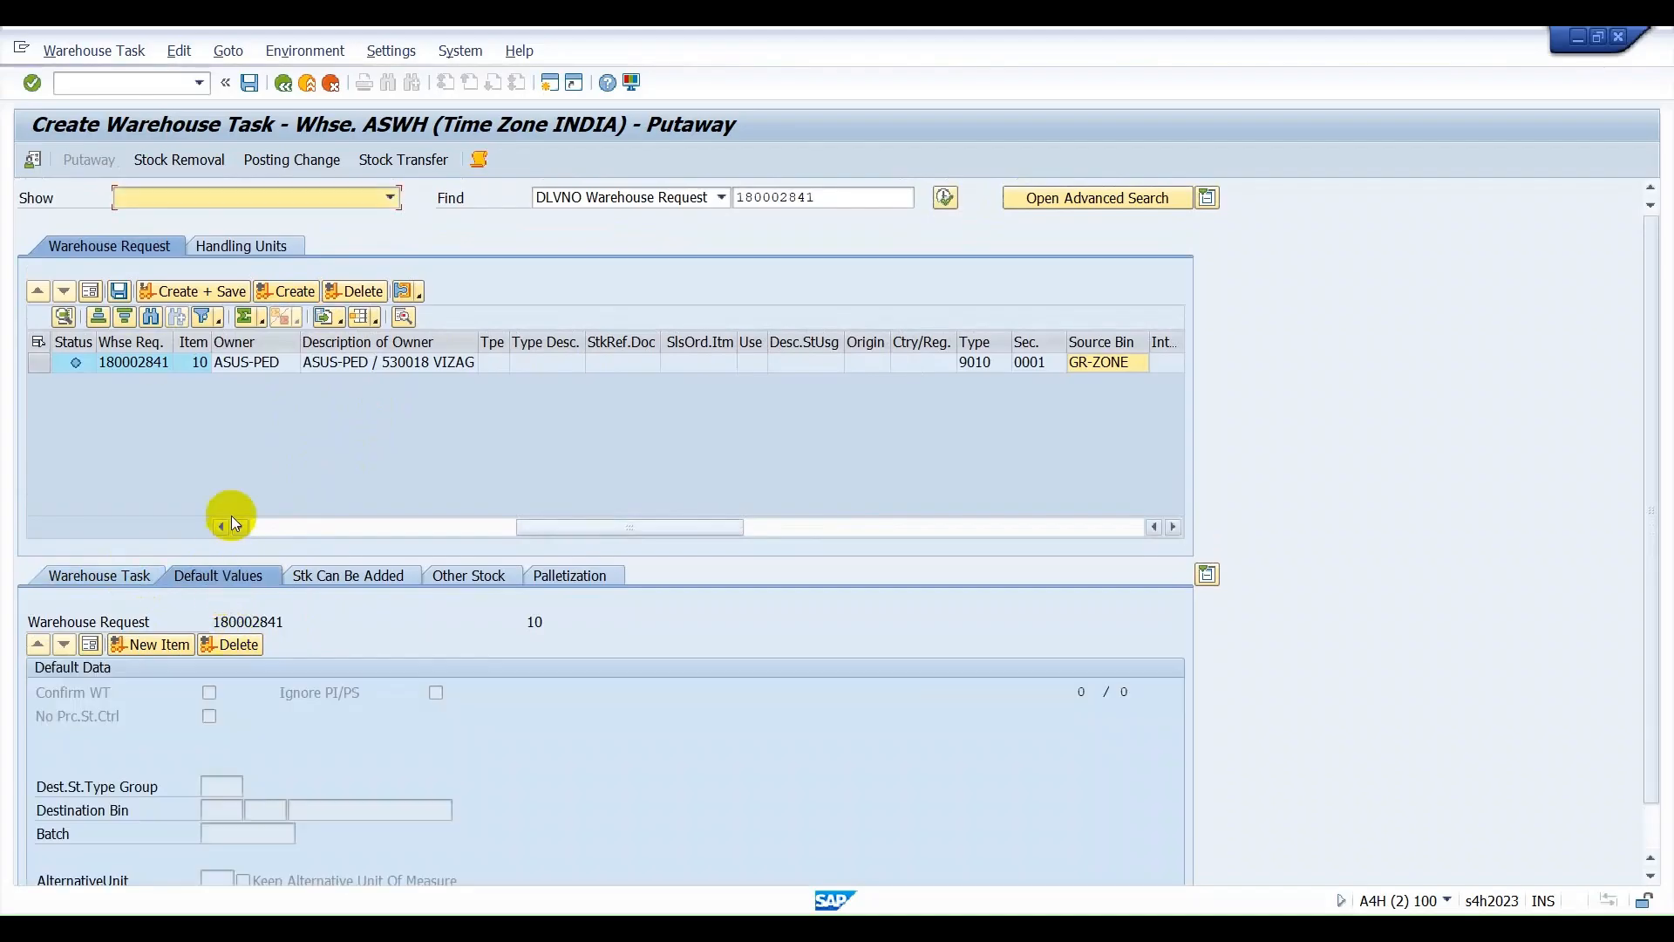
click(39, 362)
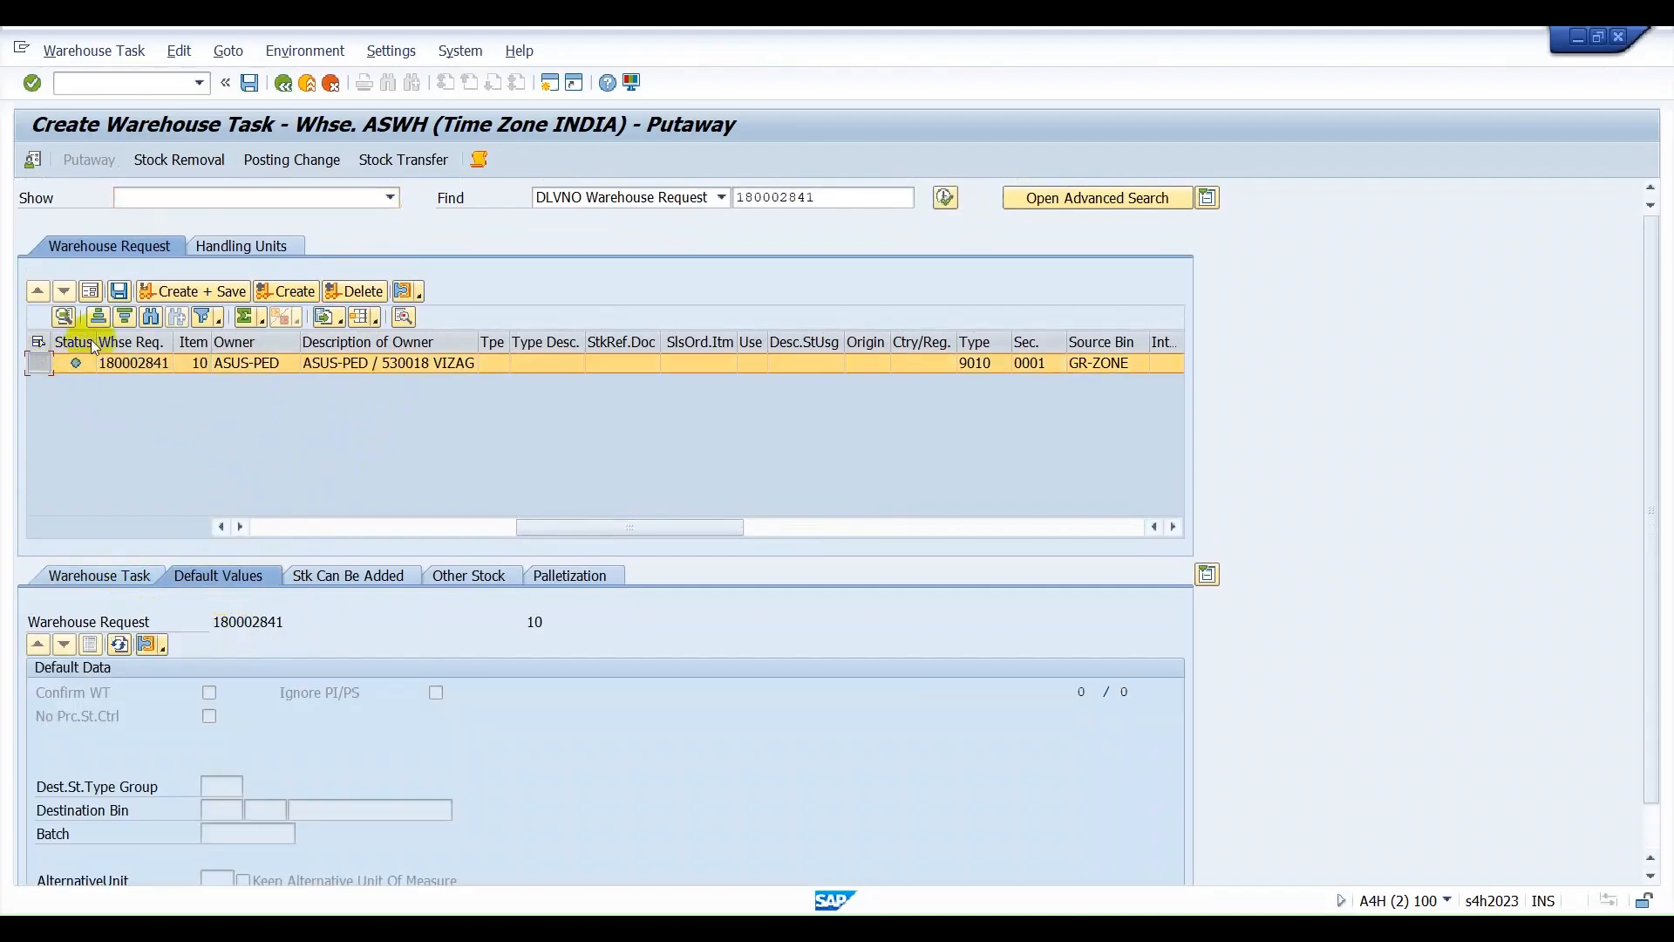
click(120, 292)
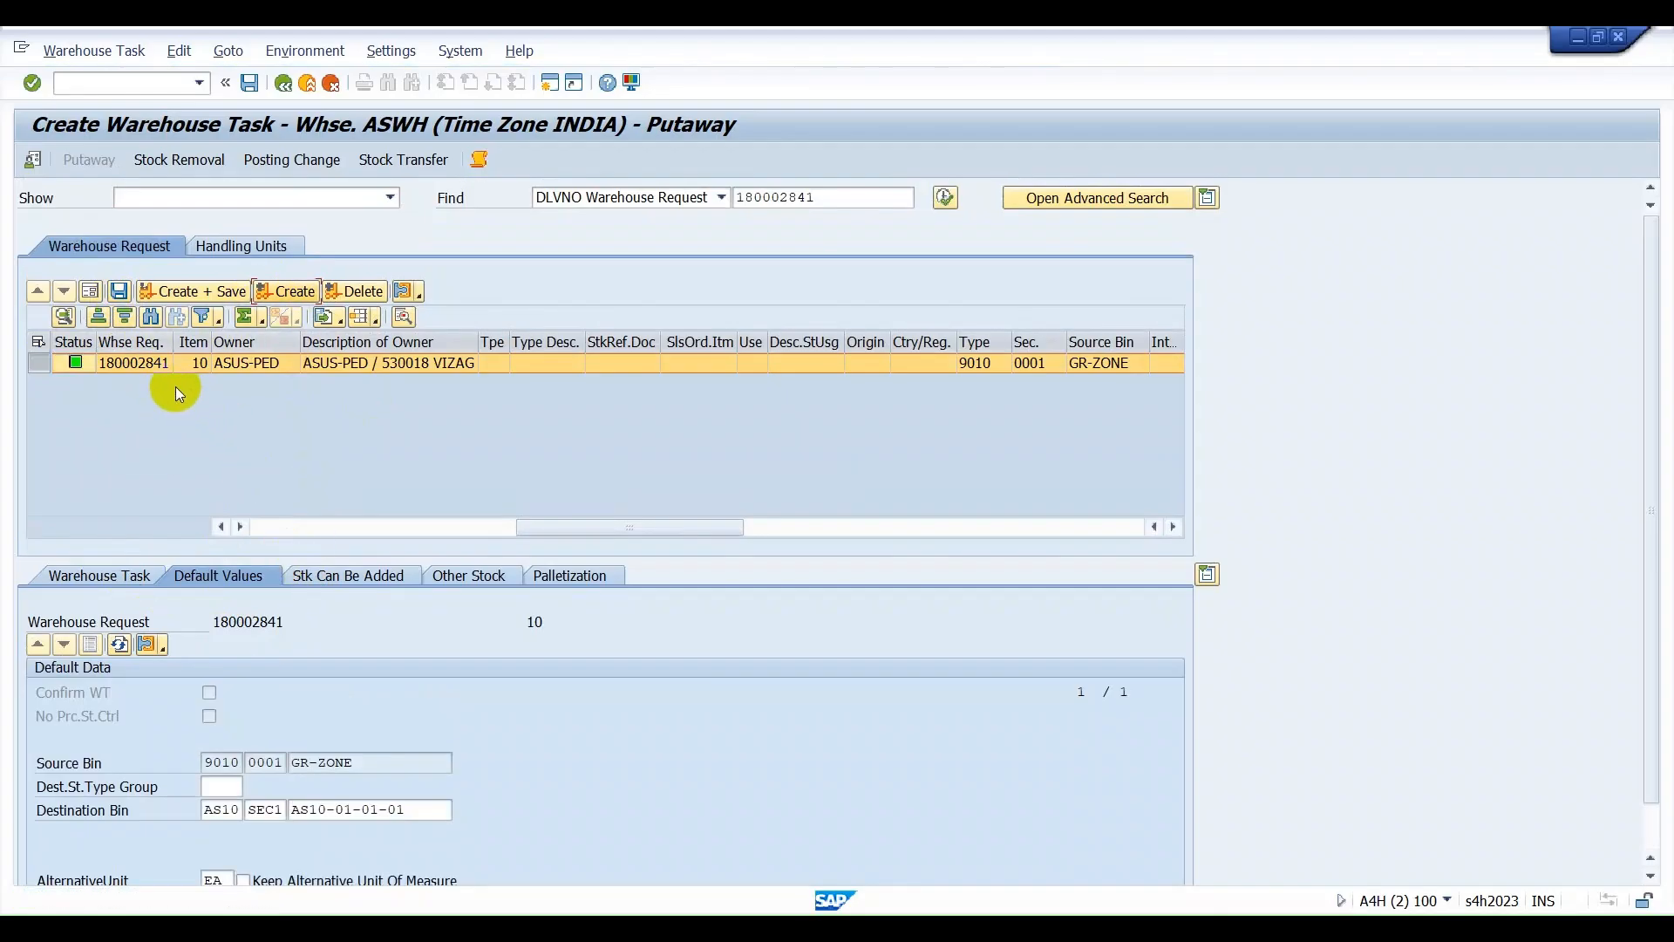
Check the destination storage type and bin against the source storage type and bin in the default values.
click(229, 810)
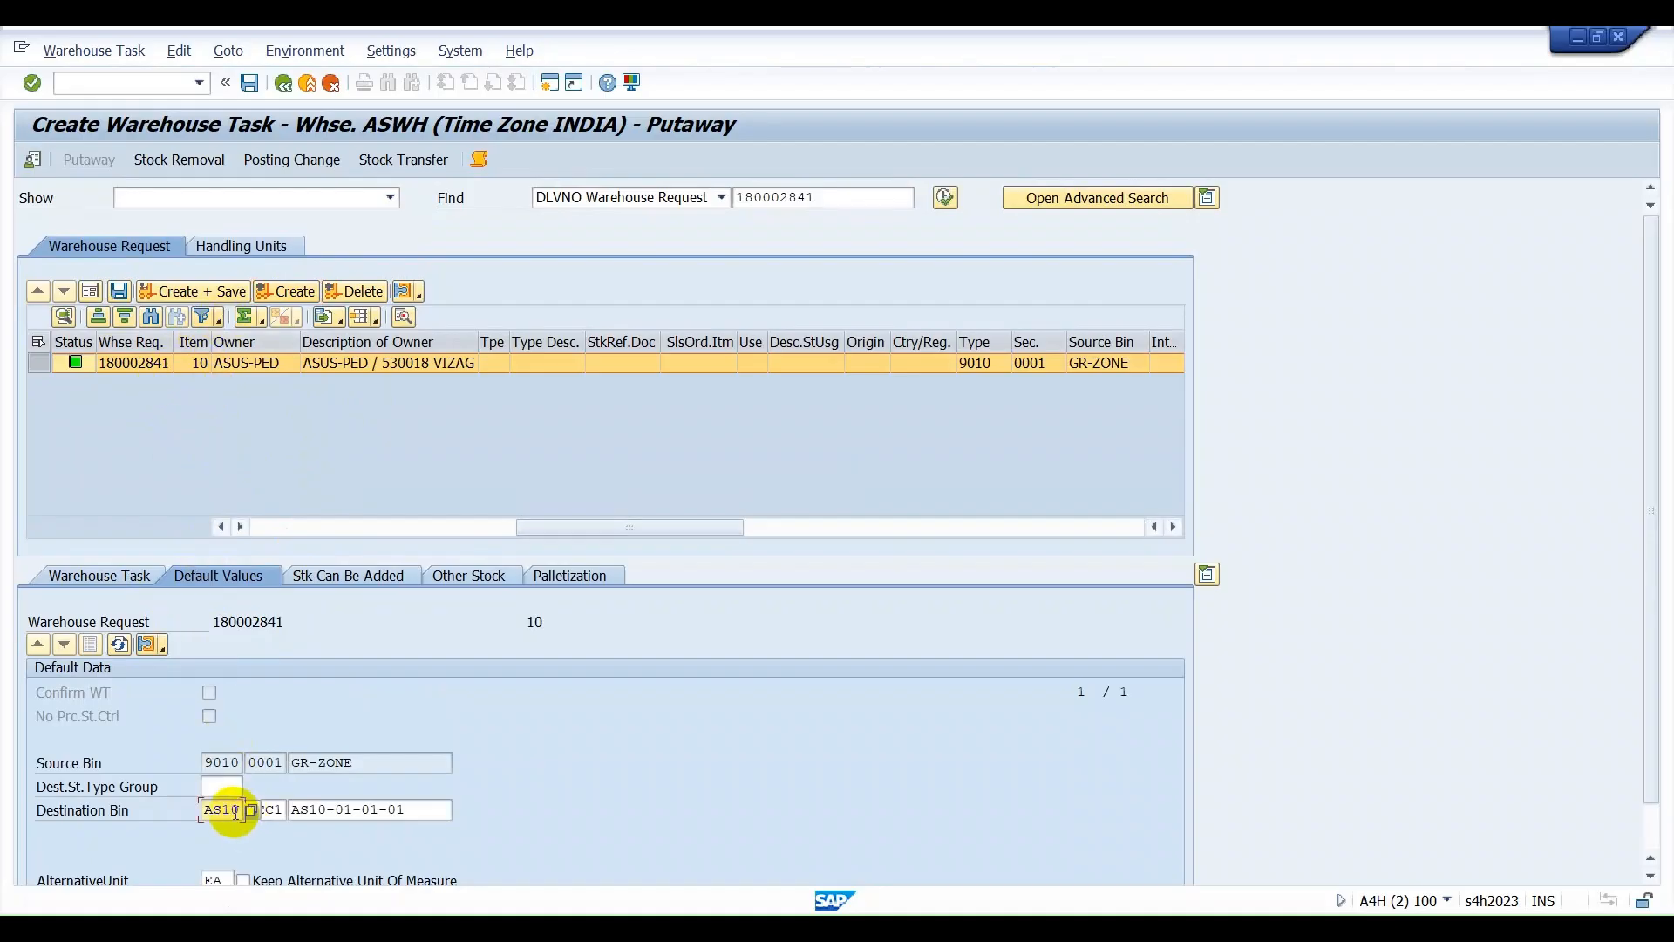
click(367, 809)
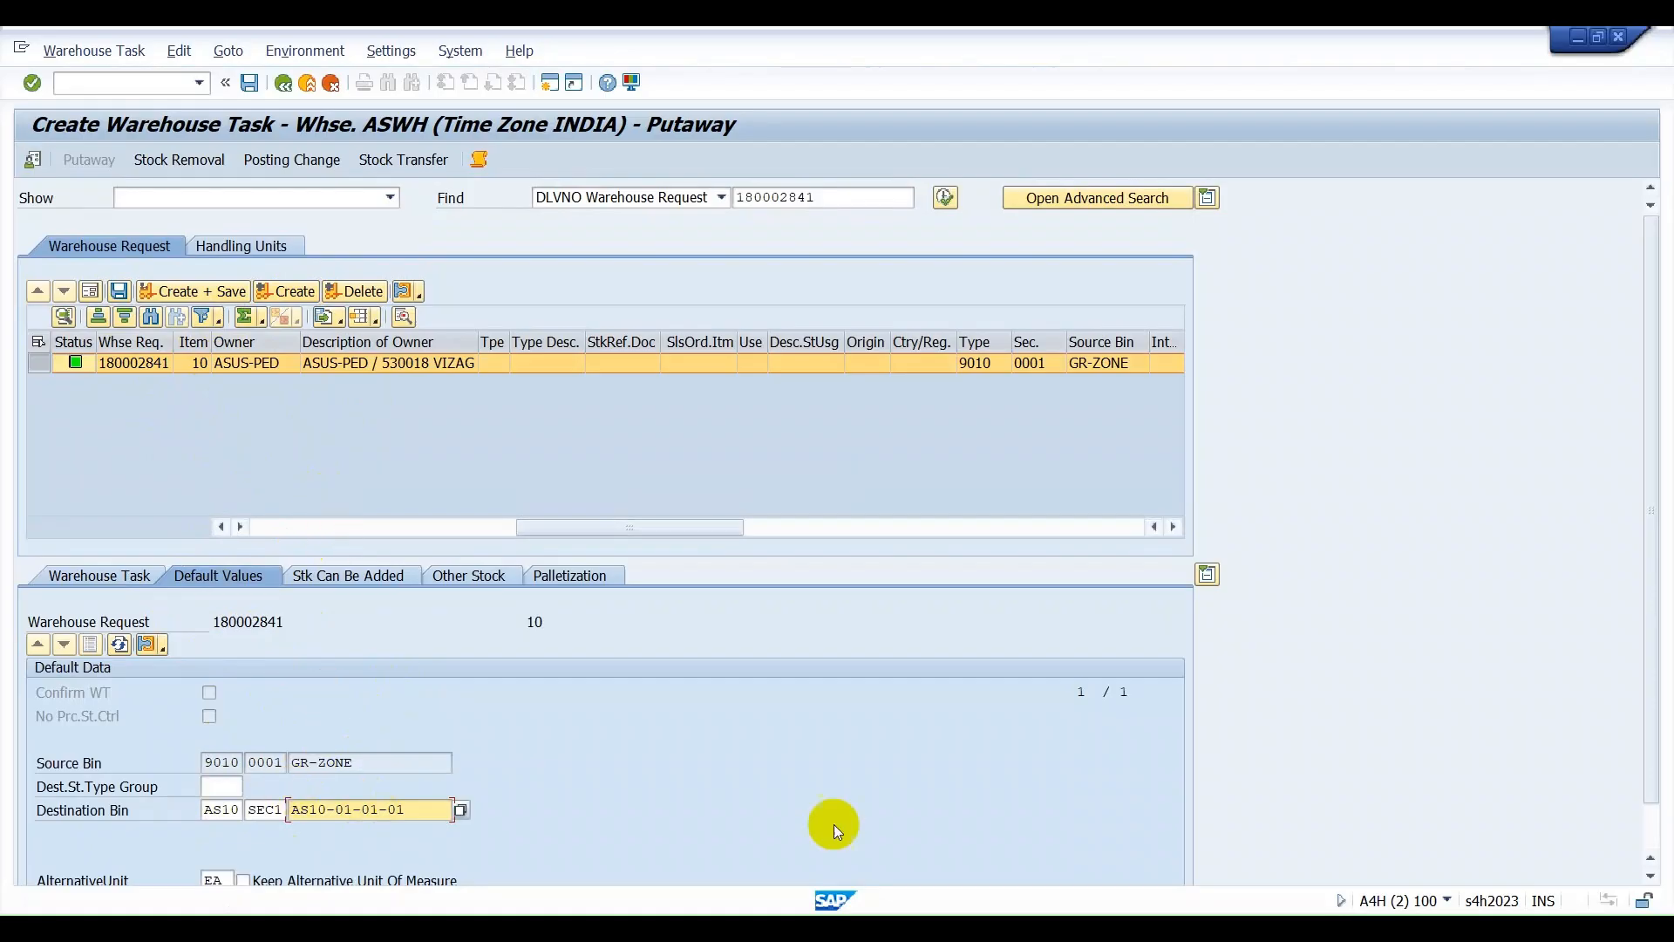
double_click(204, 764)
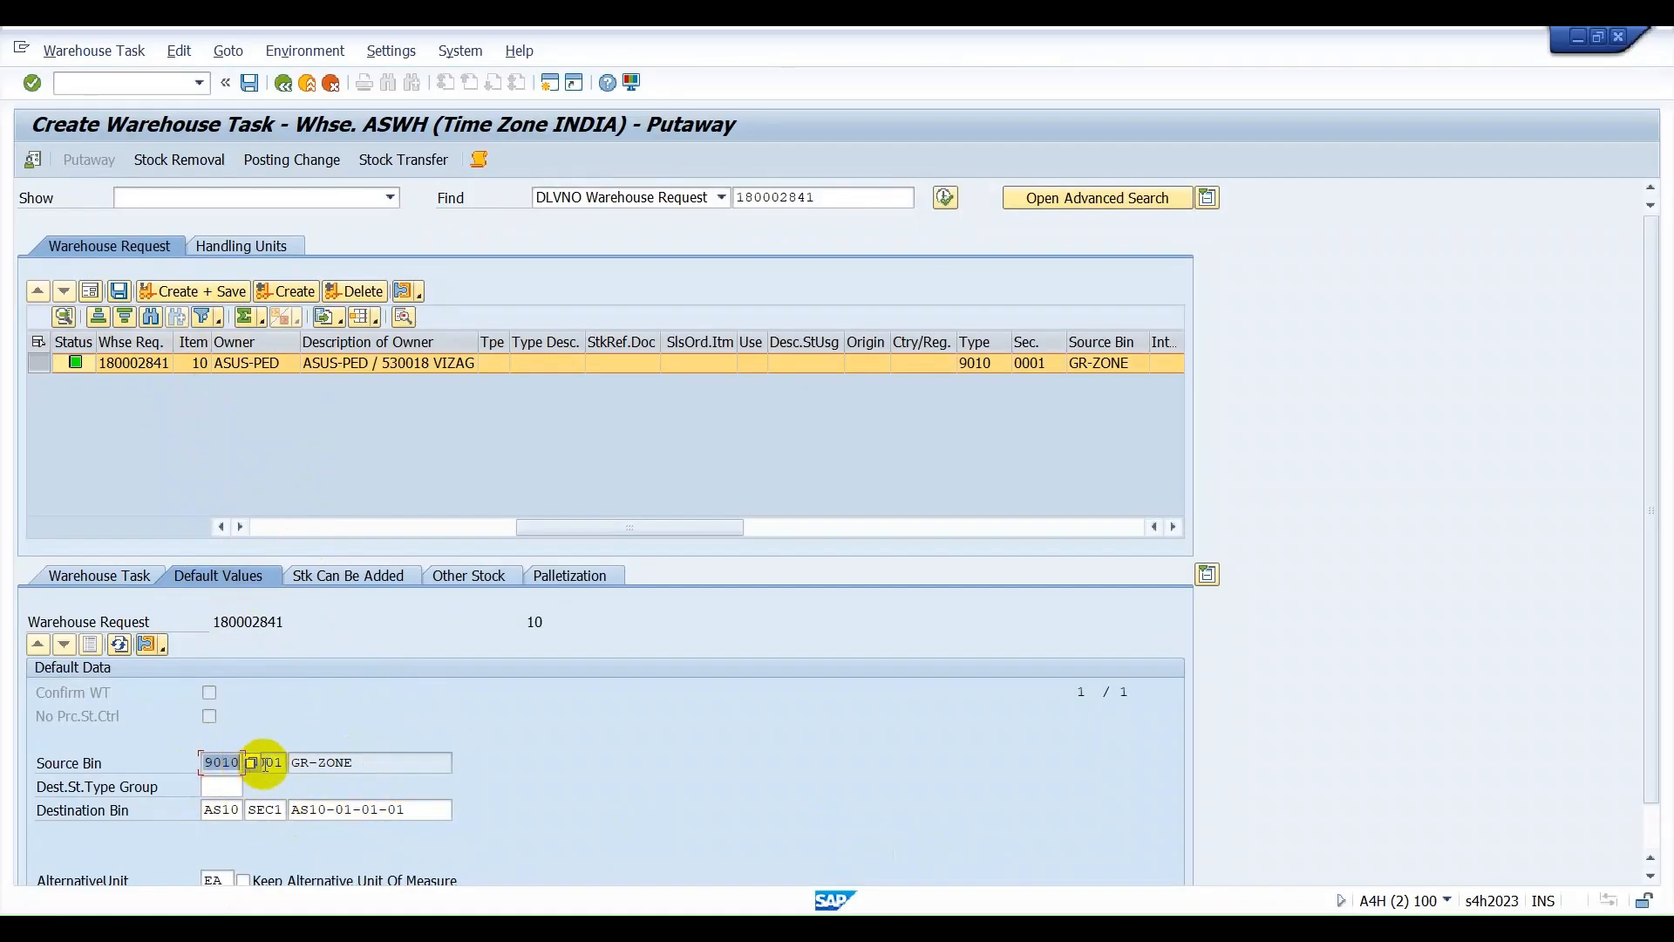
double_click(385, 766)
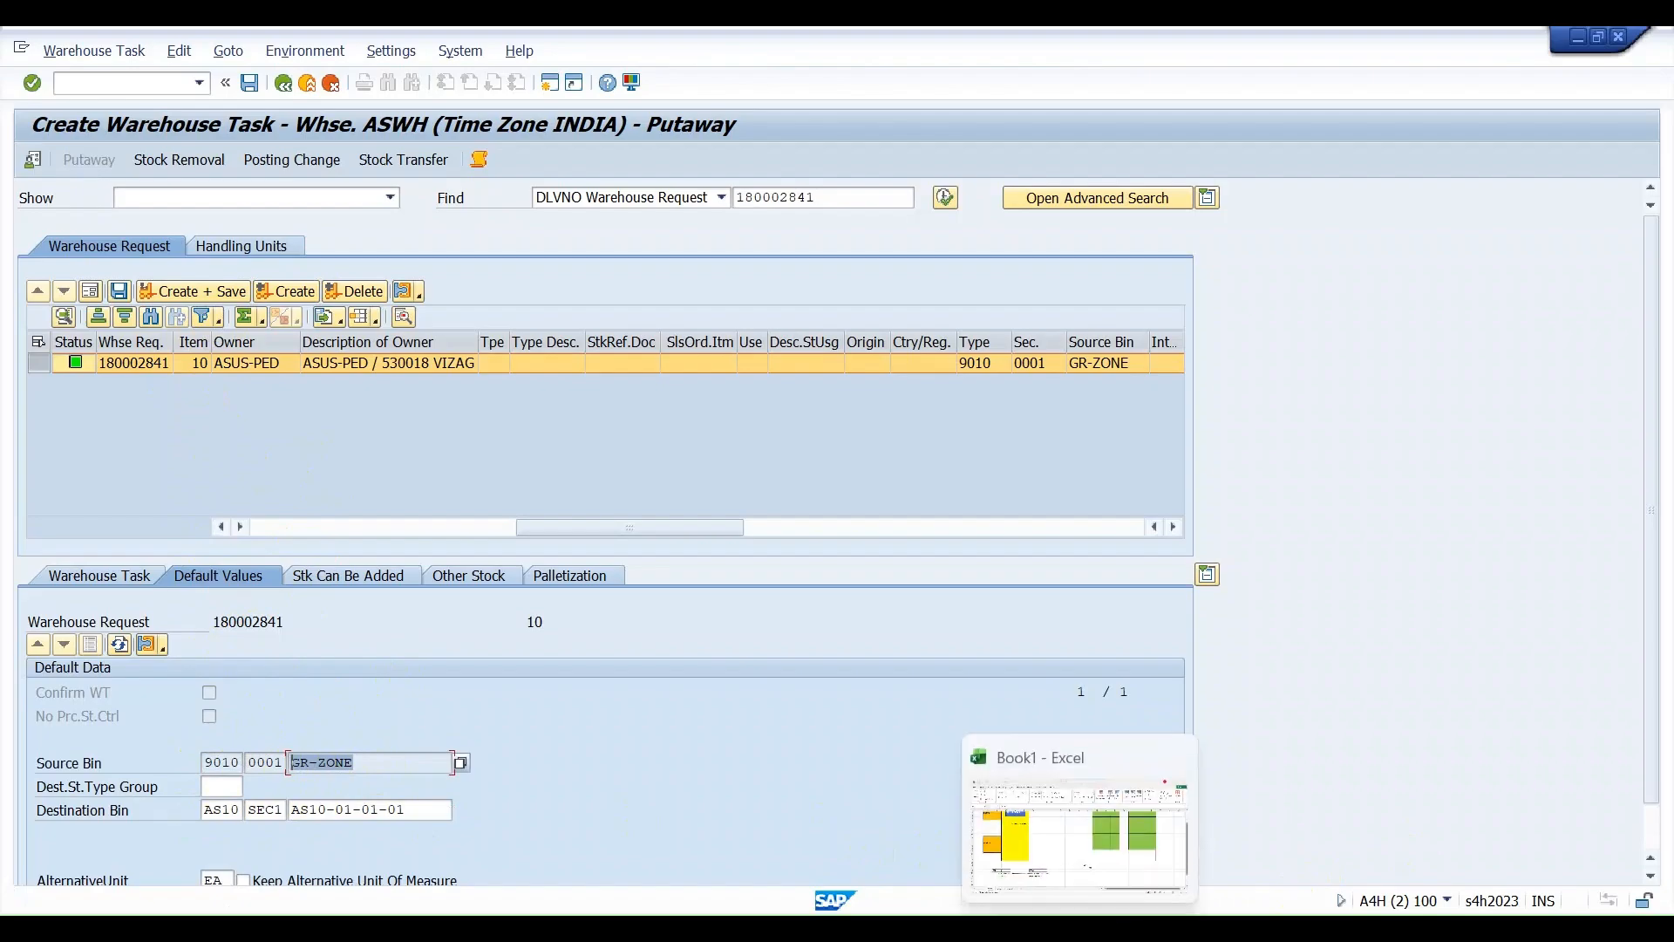
Switch to the Excel workbook Book1 and move the MATERIAL 1 box from the GR staging area onto the AS10 rack.
click(1058, 870)
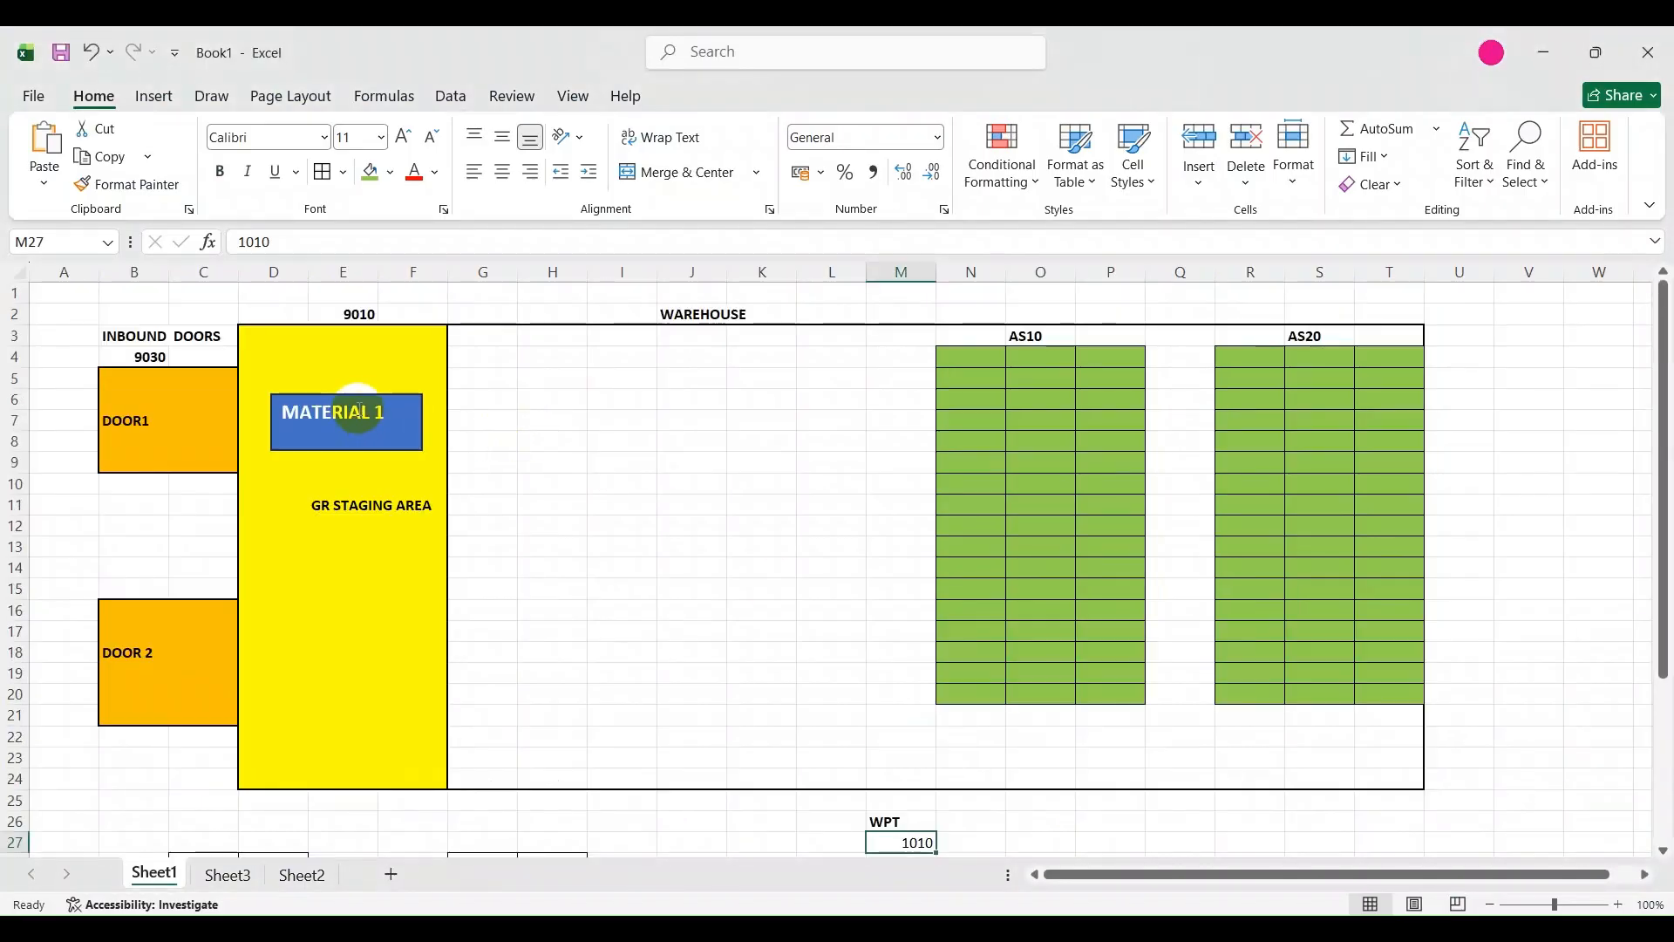
drag(355, 395, 1032, 401)
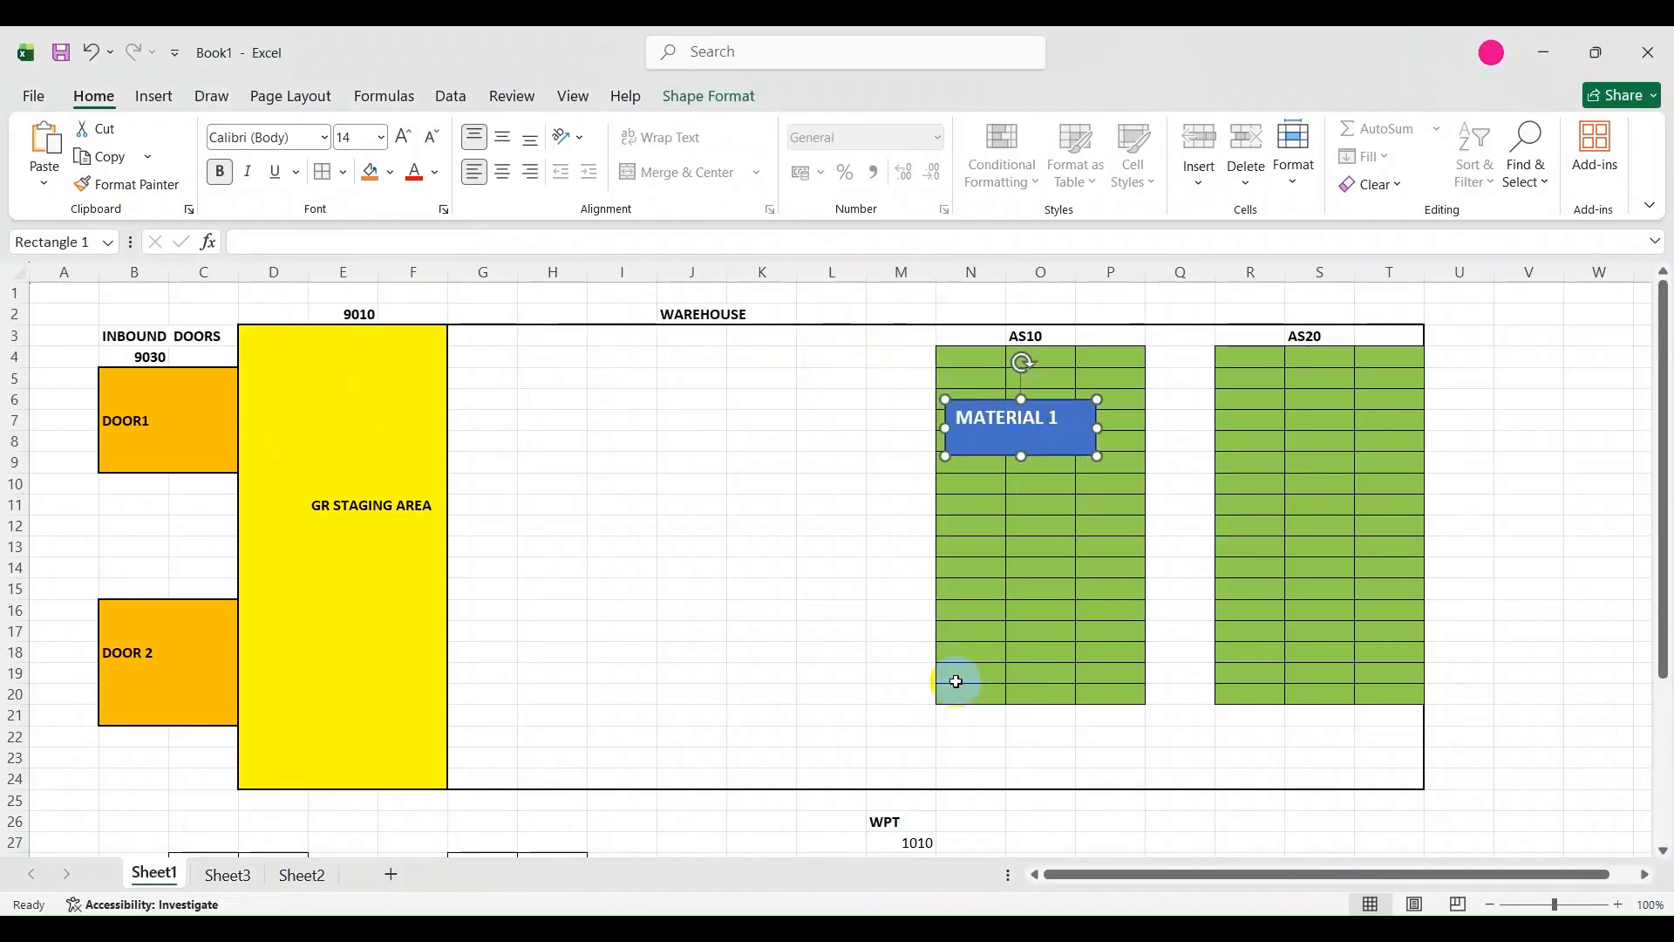
scroll(810, 599, down, 1)
scroll(811, 598, up, 1)
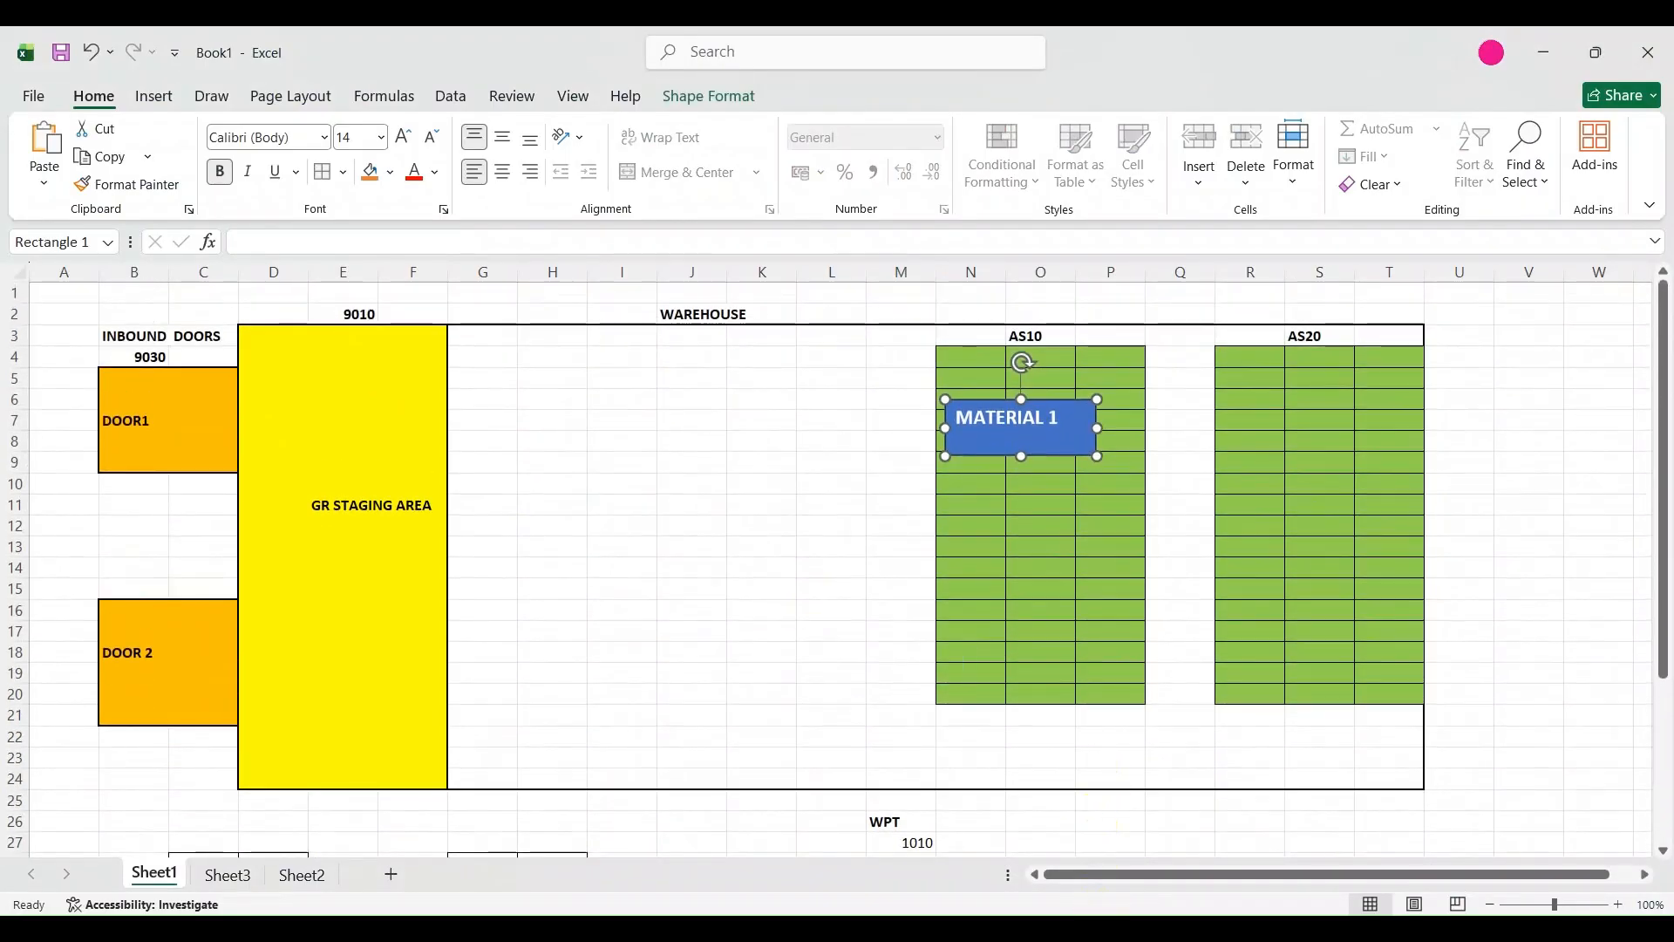
mouse_move(1031, 929)
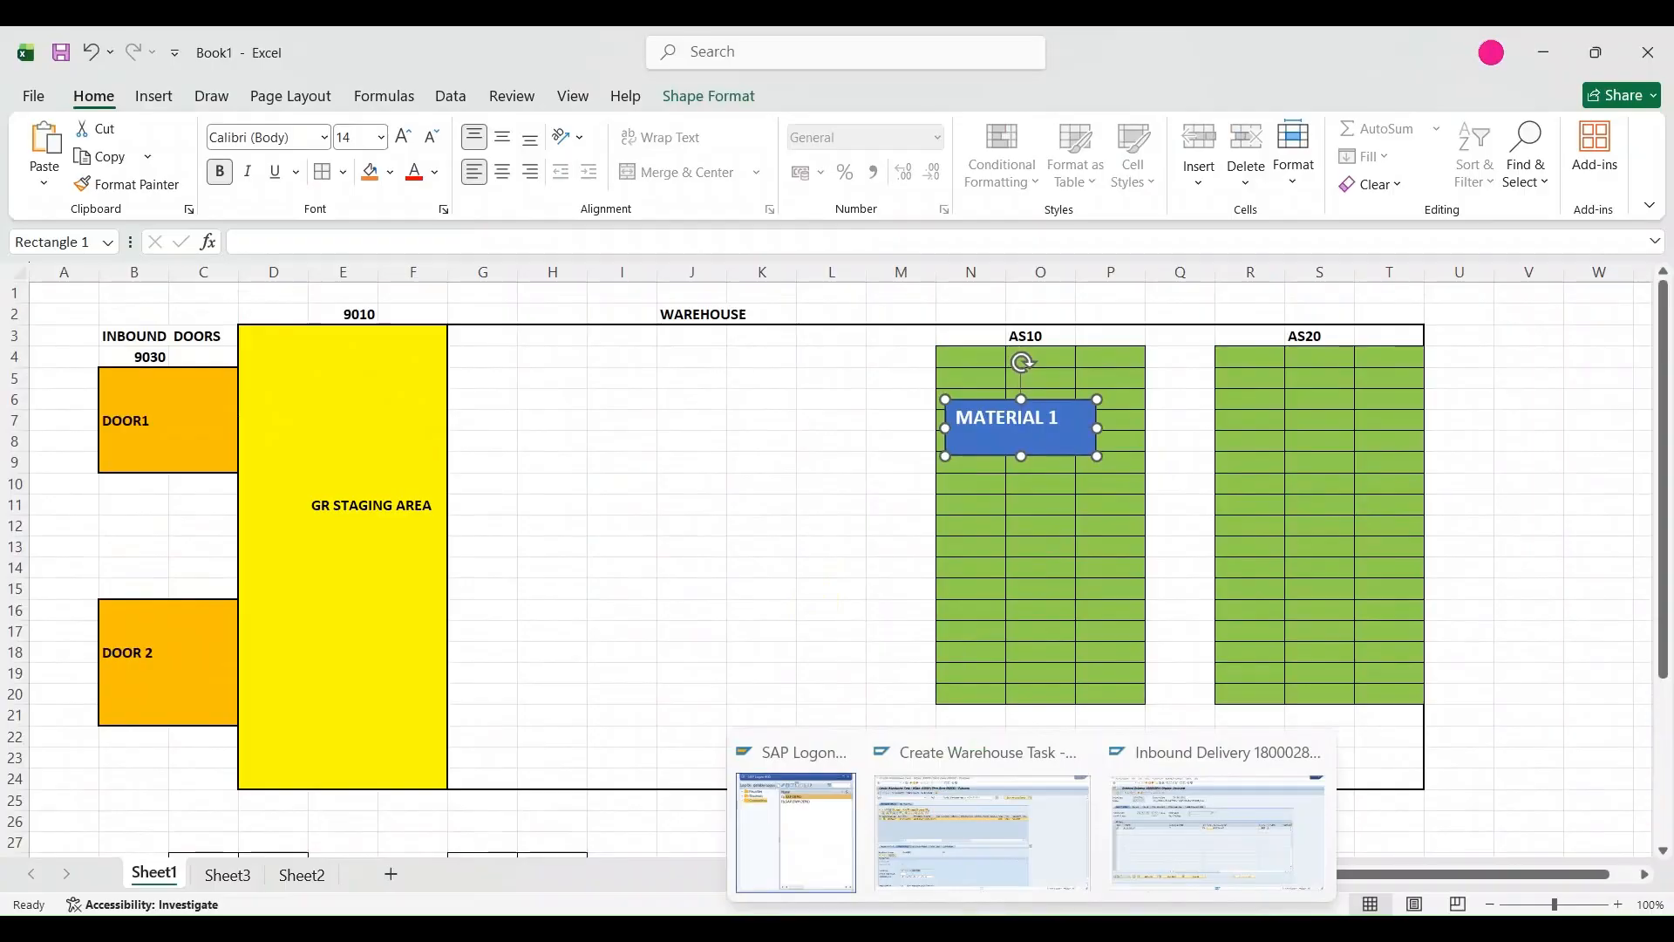
Switch back to the SAP putaway window, check request item 10's process type and save the created warehouse task.
click(981, 832)
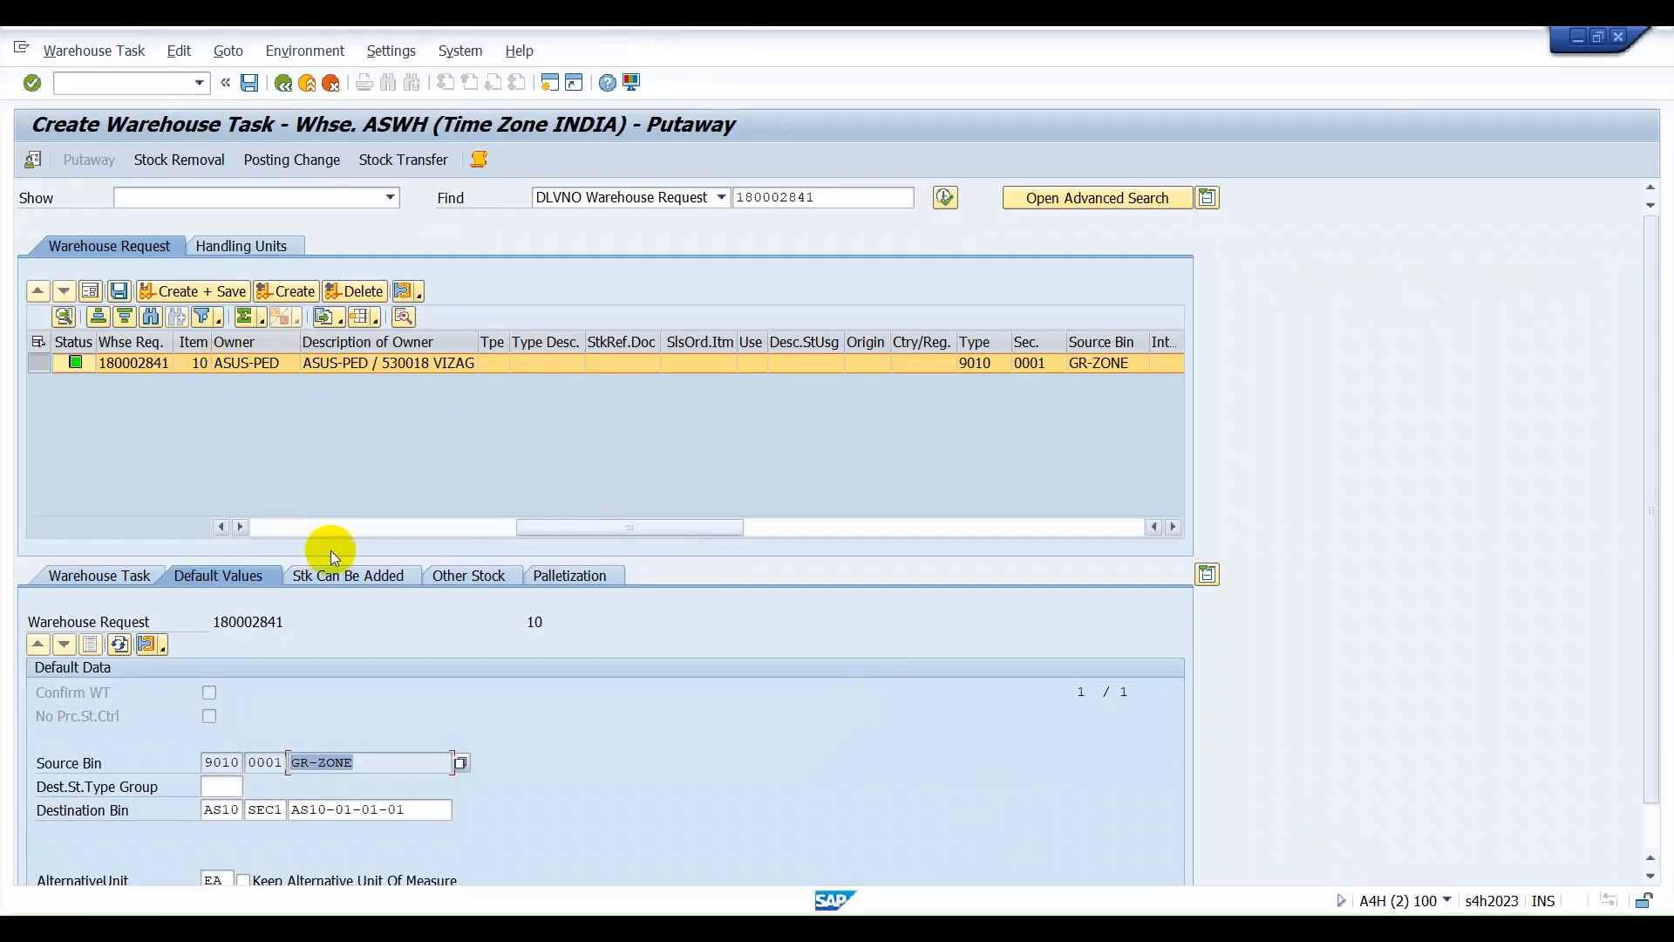
drag(557, 529, 273, 528)
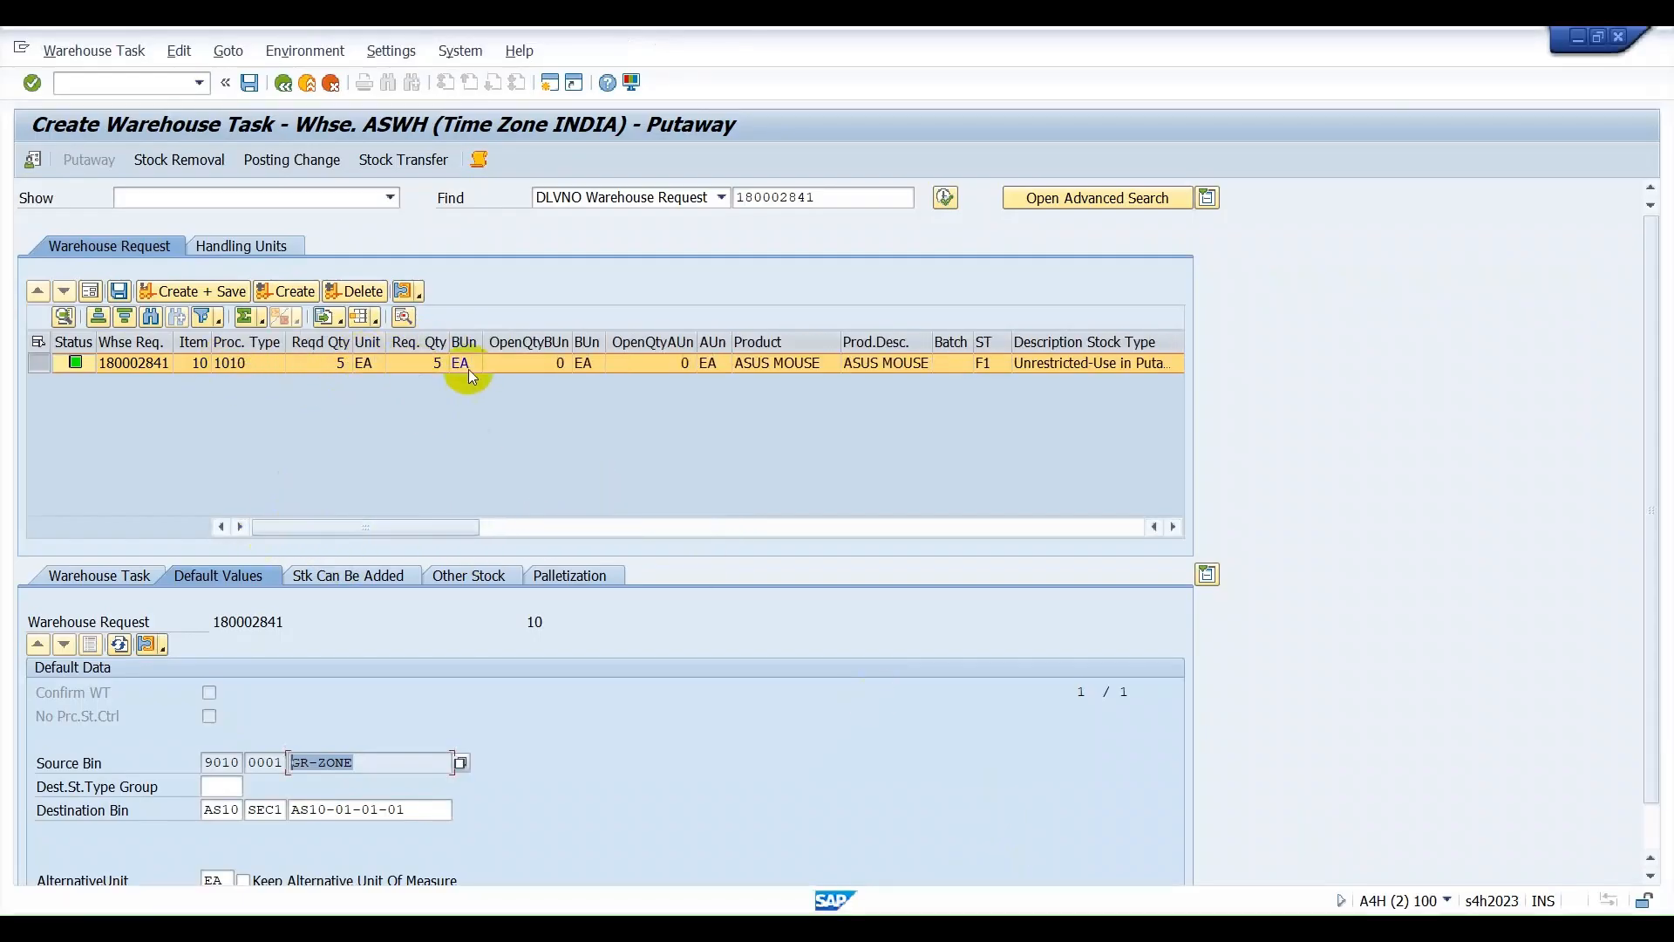
click(239, 361)
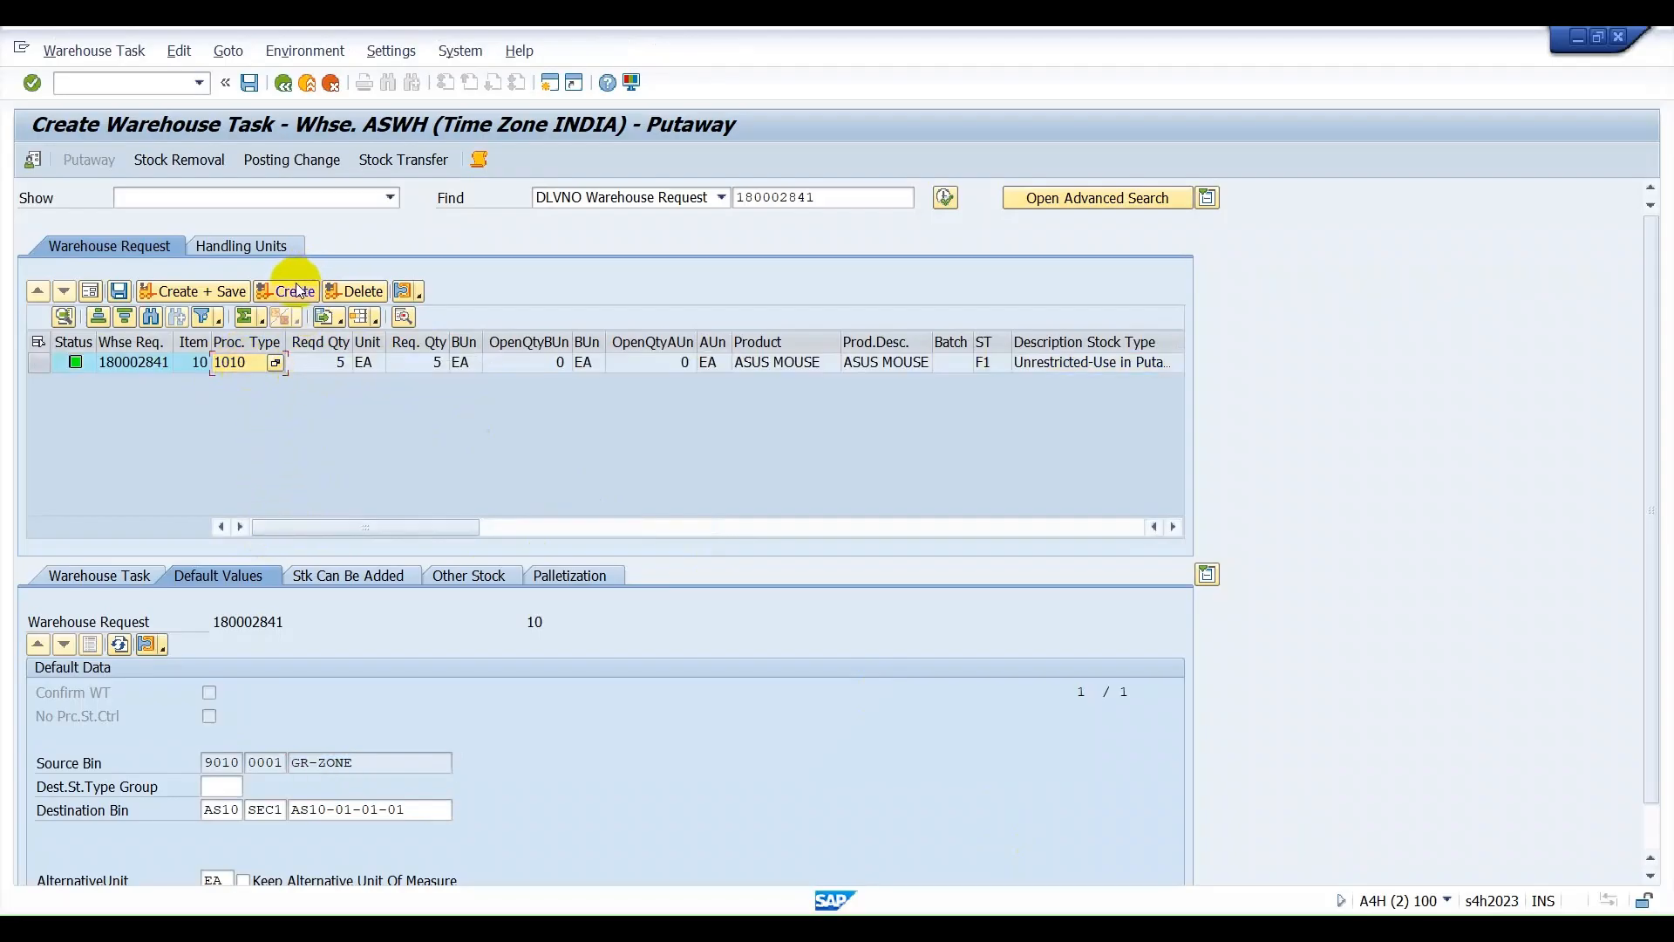
click(121, 293)
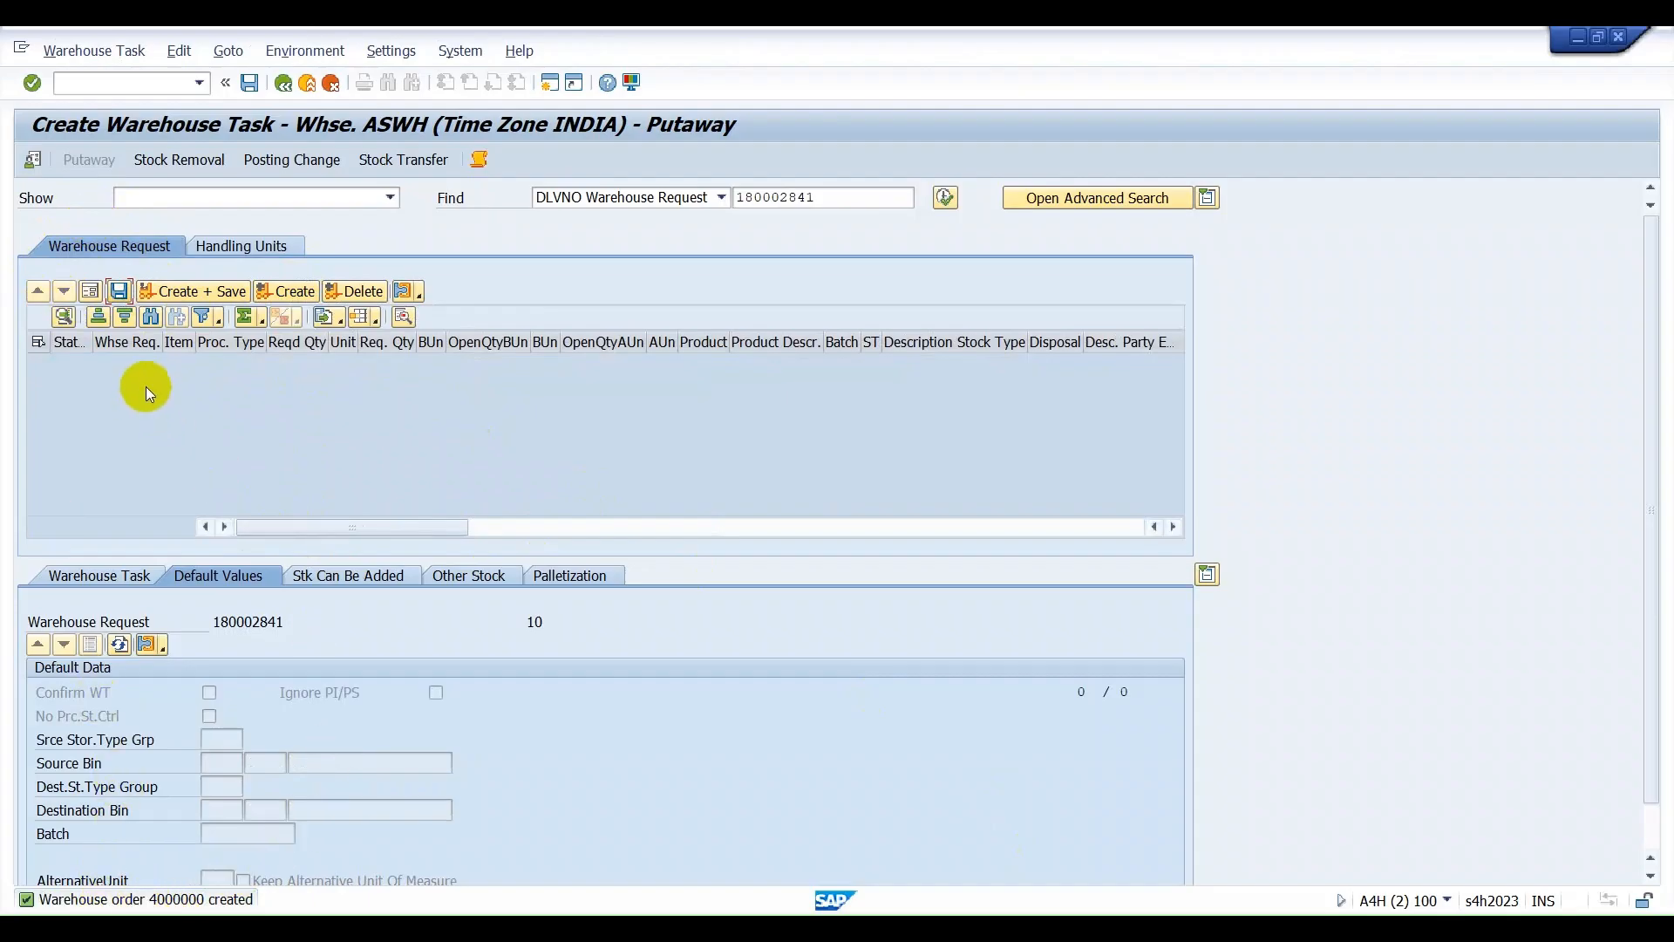
Open the warehouse task confirmation and display the ASUS MOUSE product warehouse task in form view.
click(88, 52)
click(115, 123)
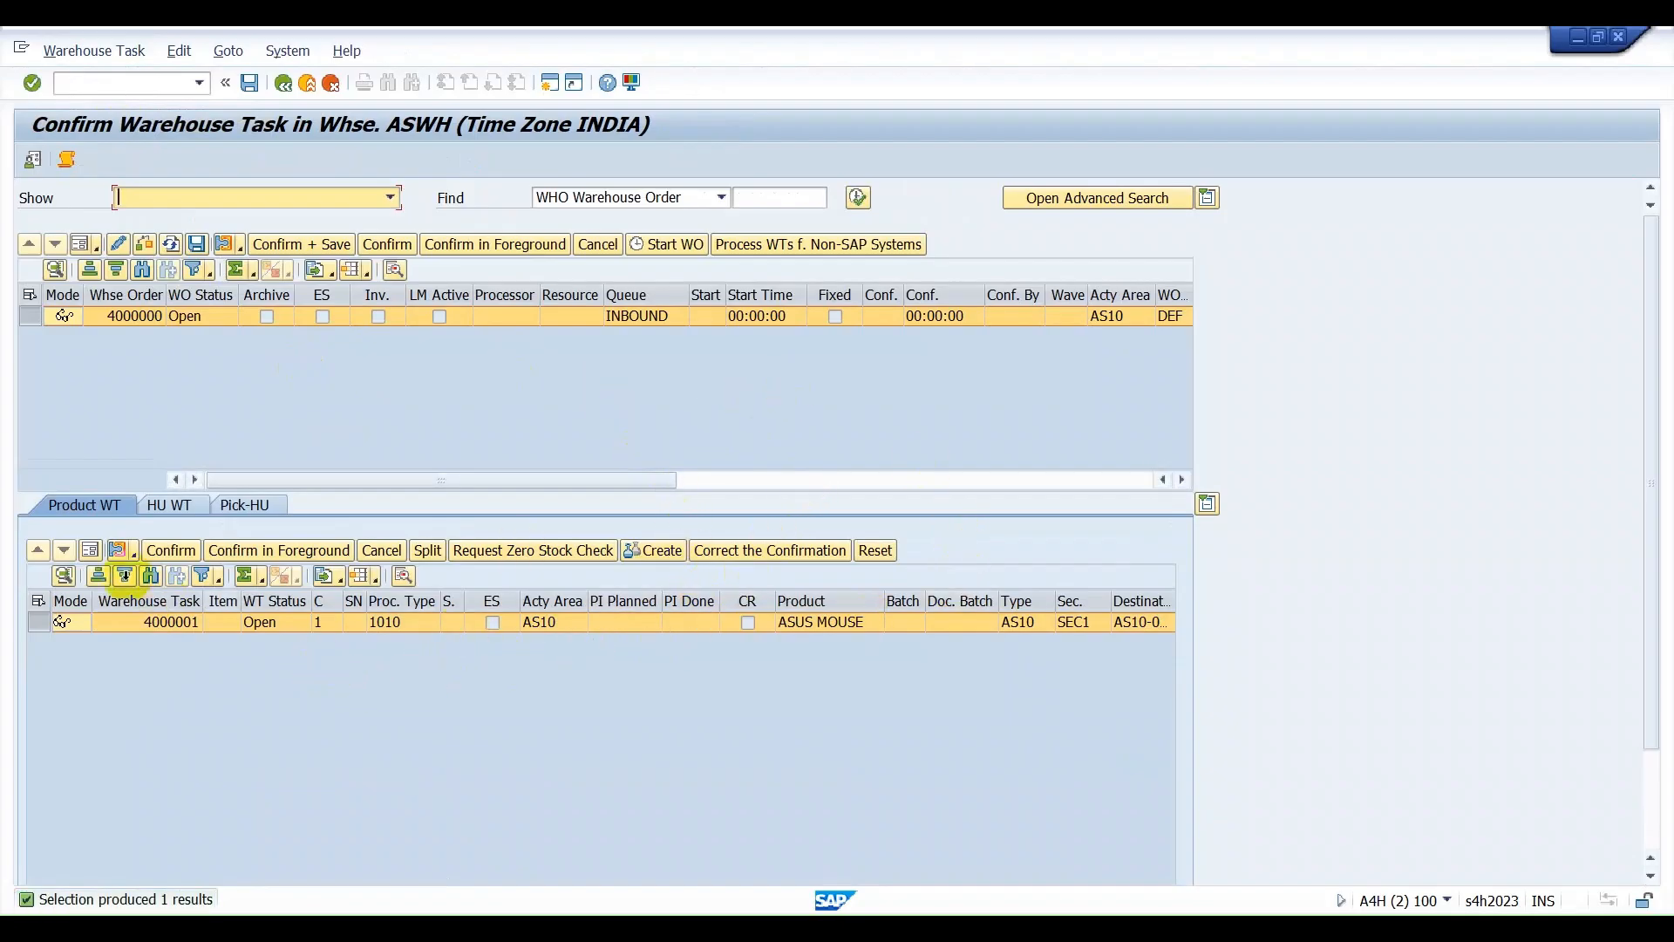
click(89, 550)
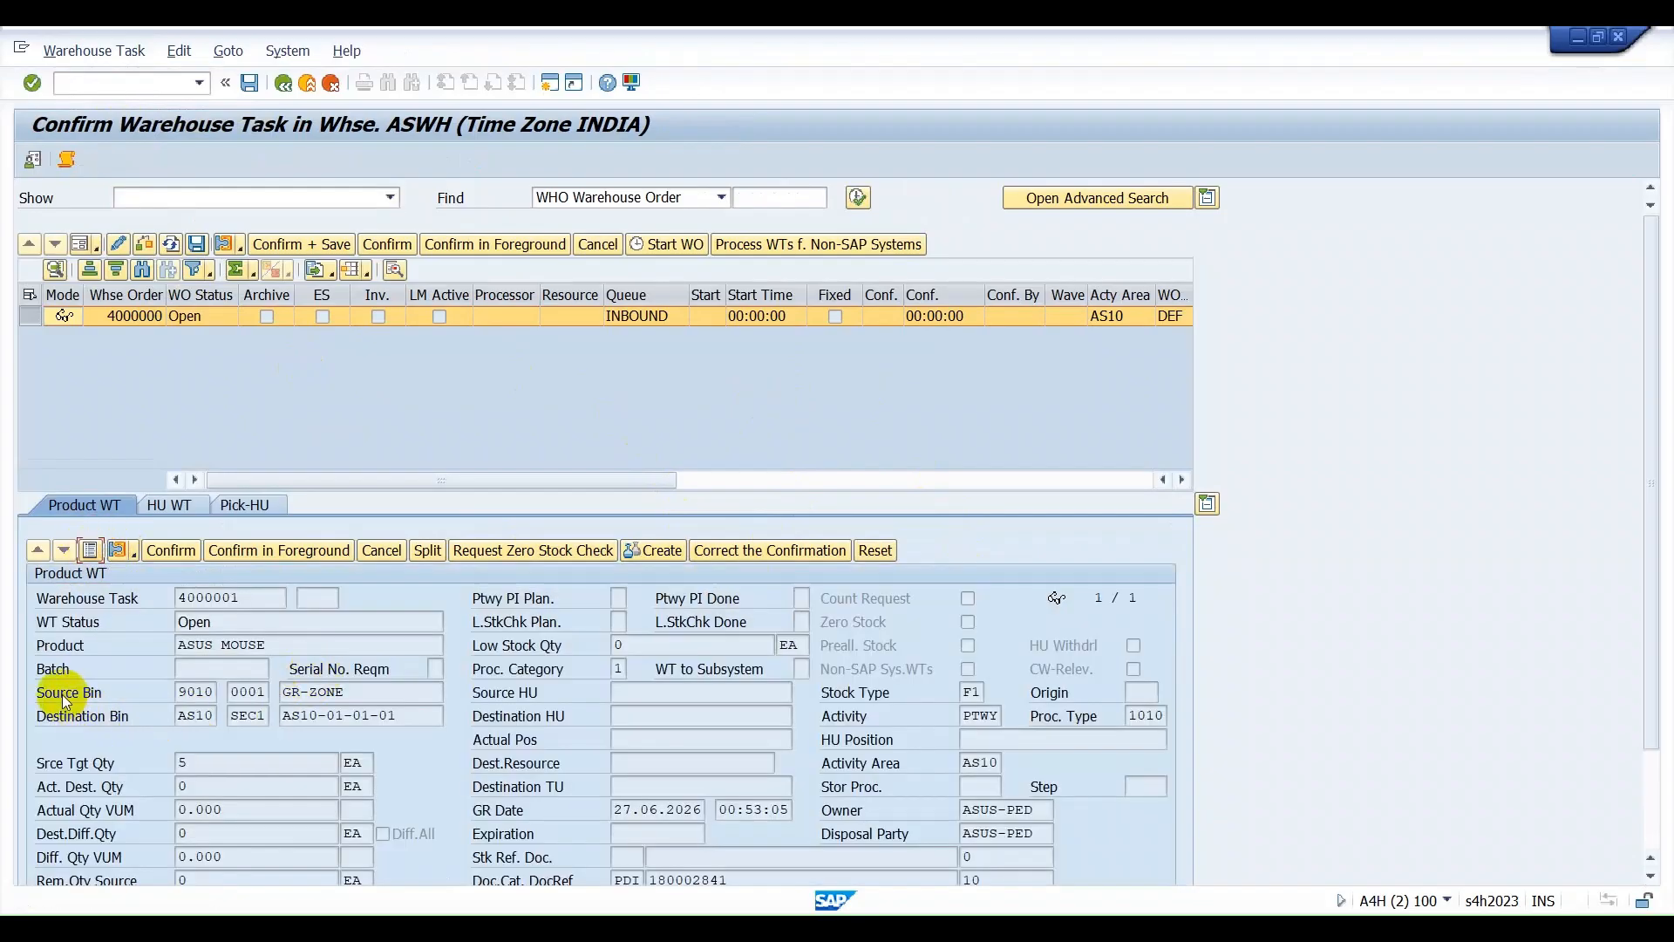
Examine the product warehouse task's source and destination storage types and bins, including the destination section.
drag(179, 694, 215, 695)
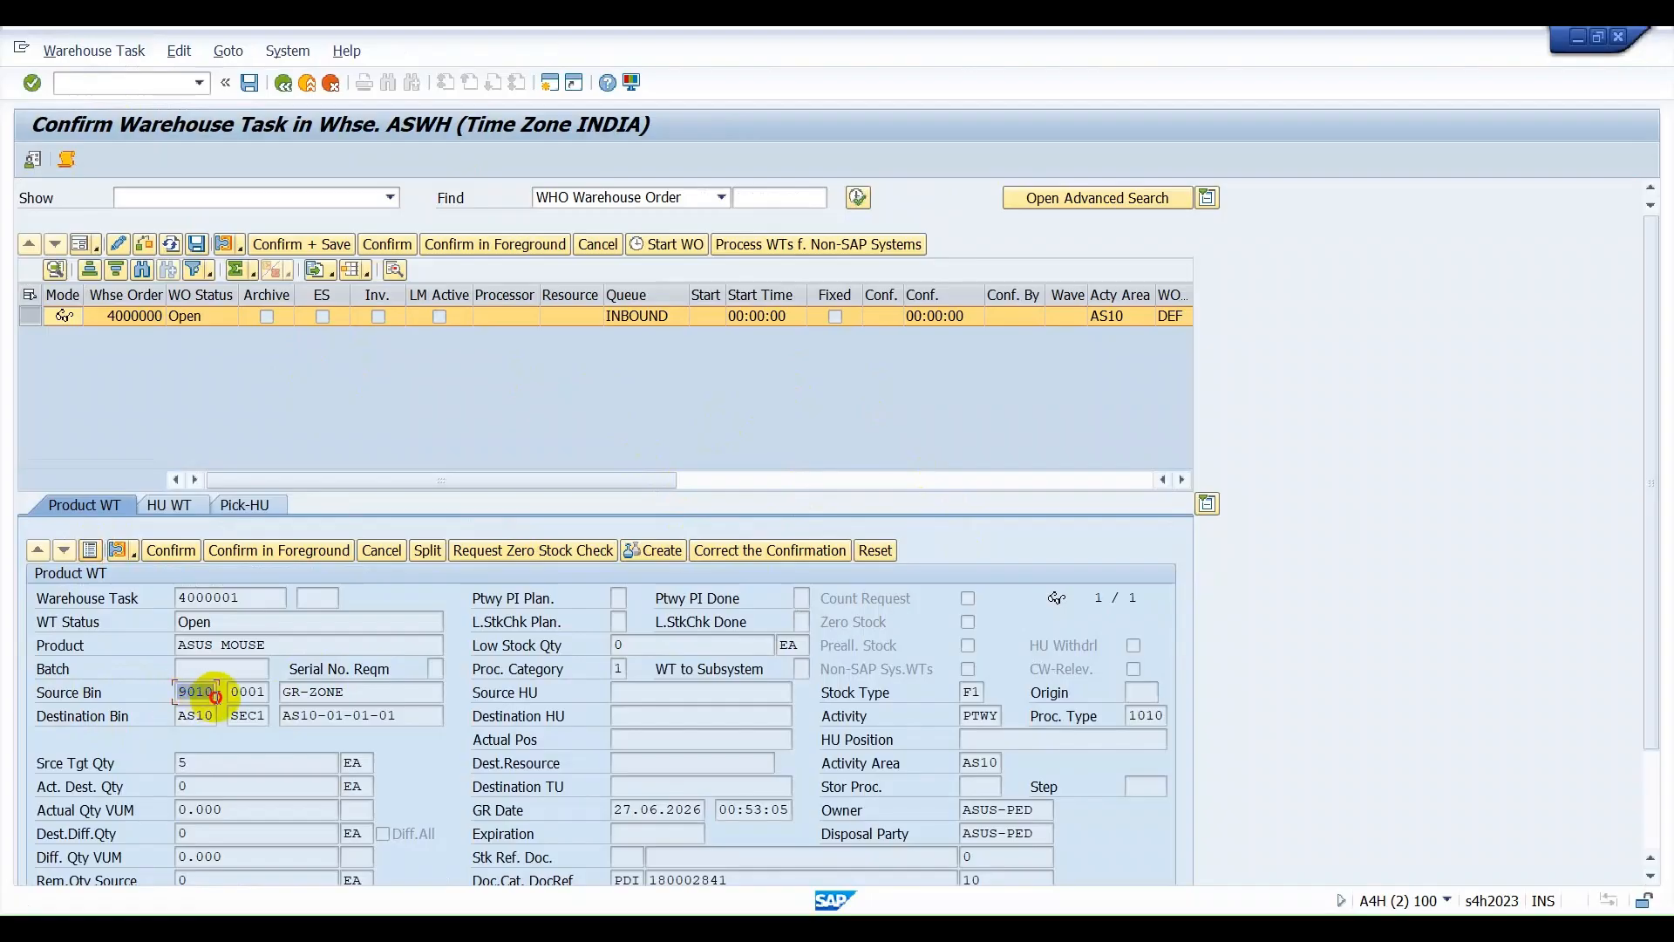
drag(362, 694, 216, 695)
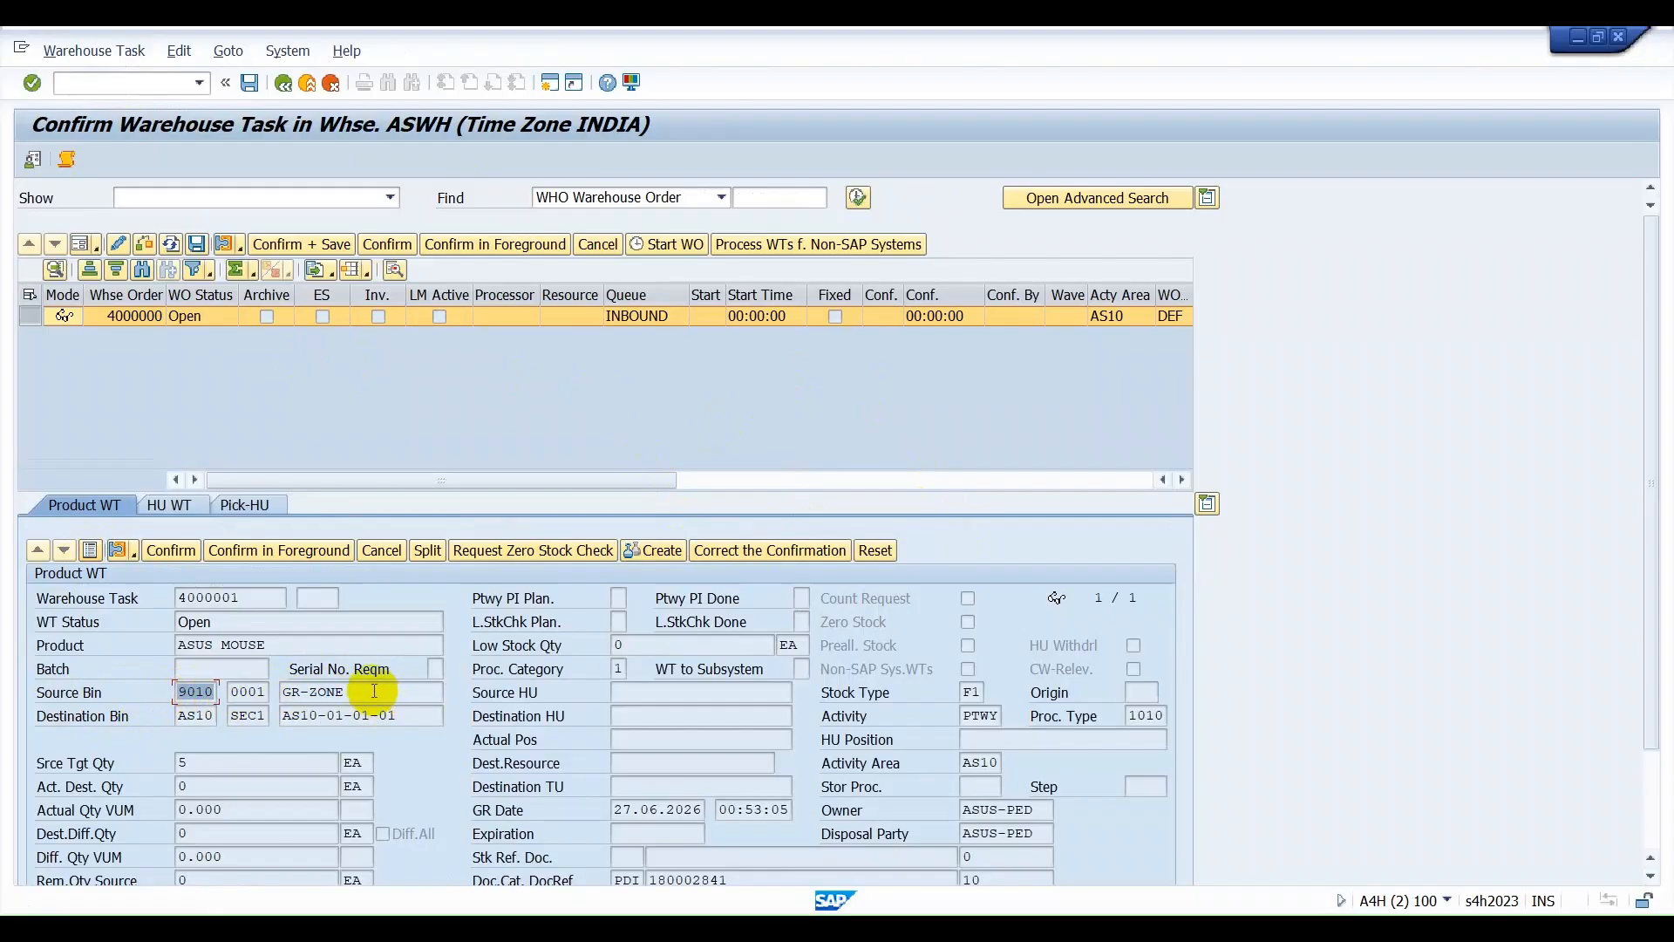
drag(376, 695, 249, 691)
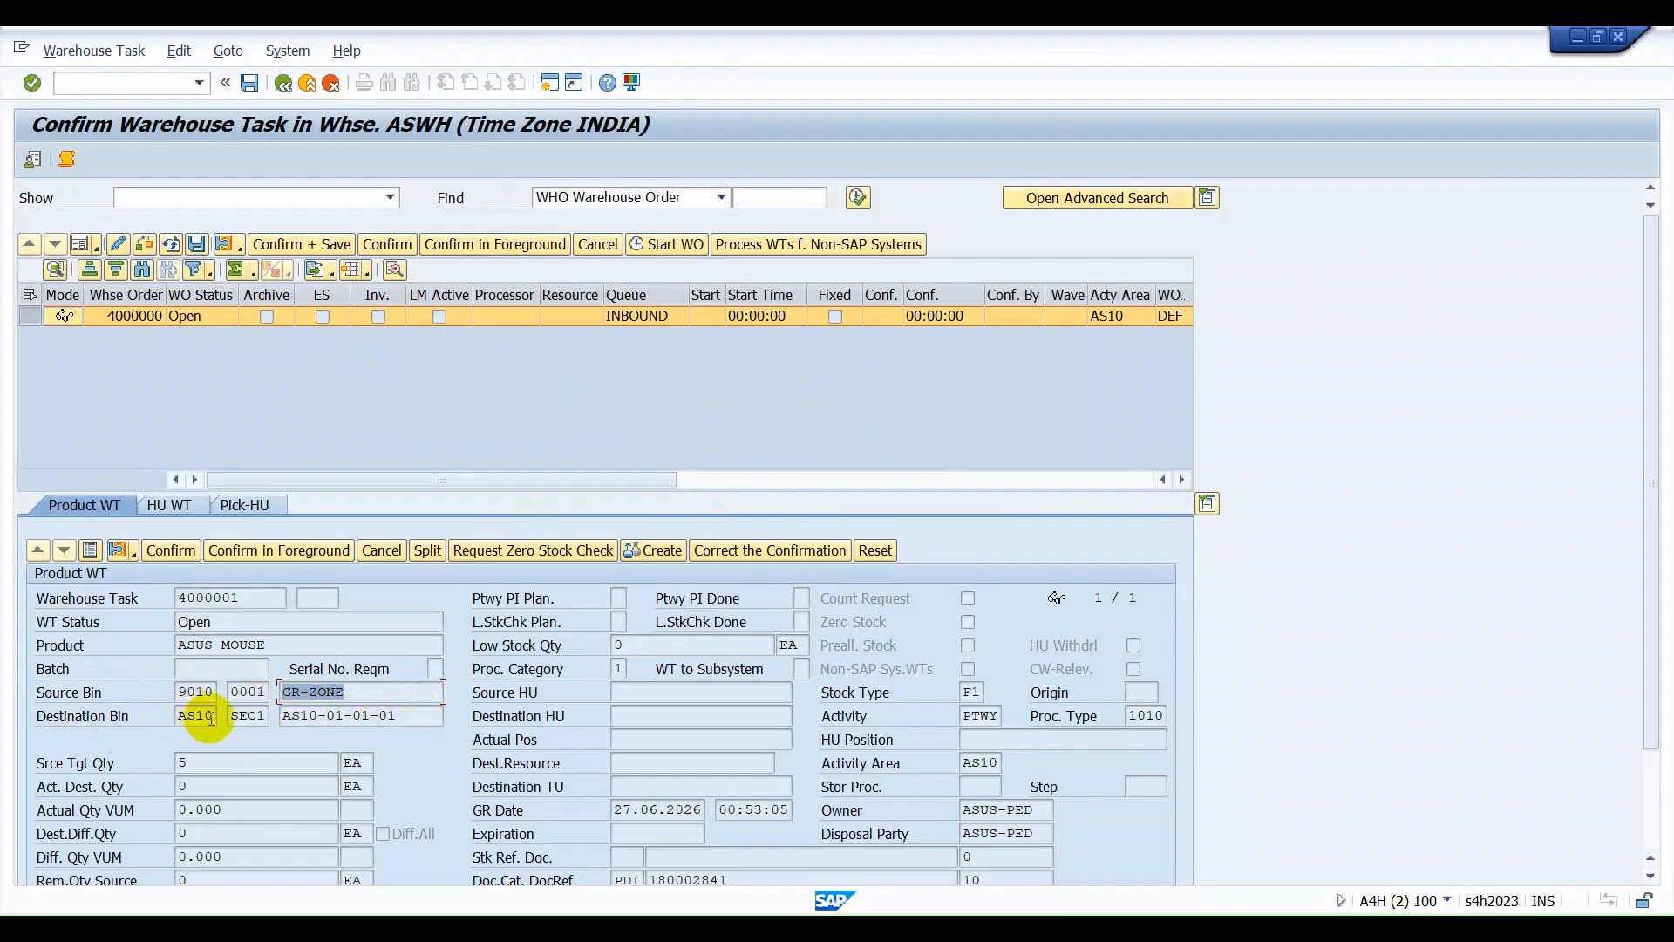
mouse_move(215, 716)
mouse_down()
mouse_move(166, 715)
mouse_move(253, 716)
mouse_move(216, 716)
mouse_up()
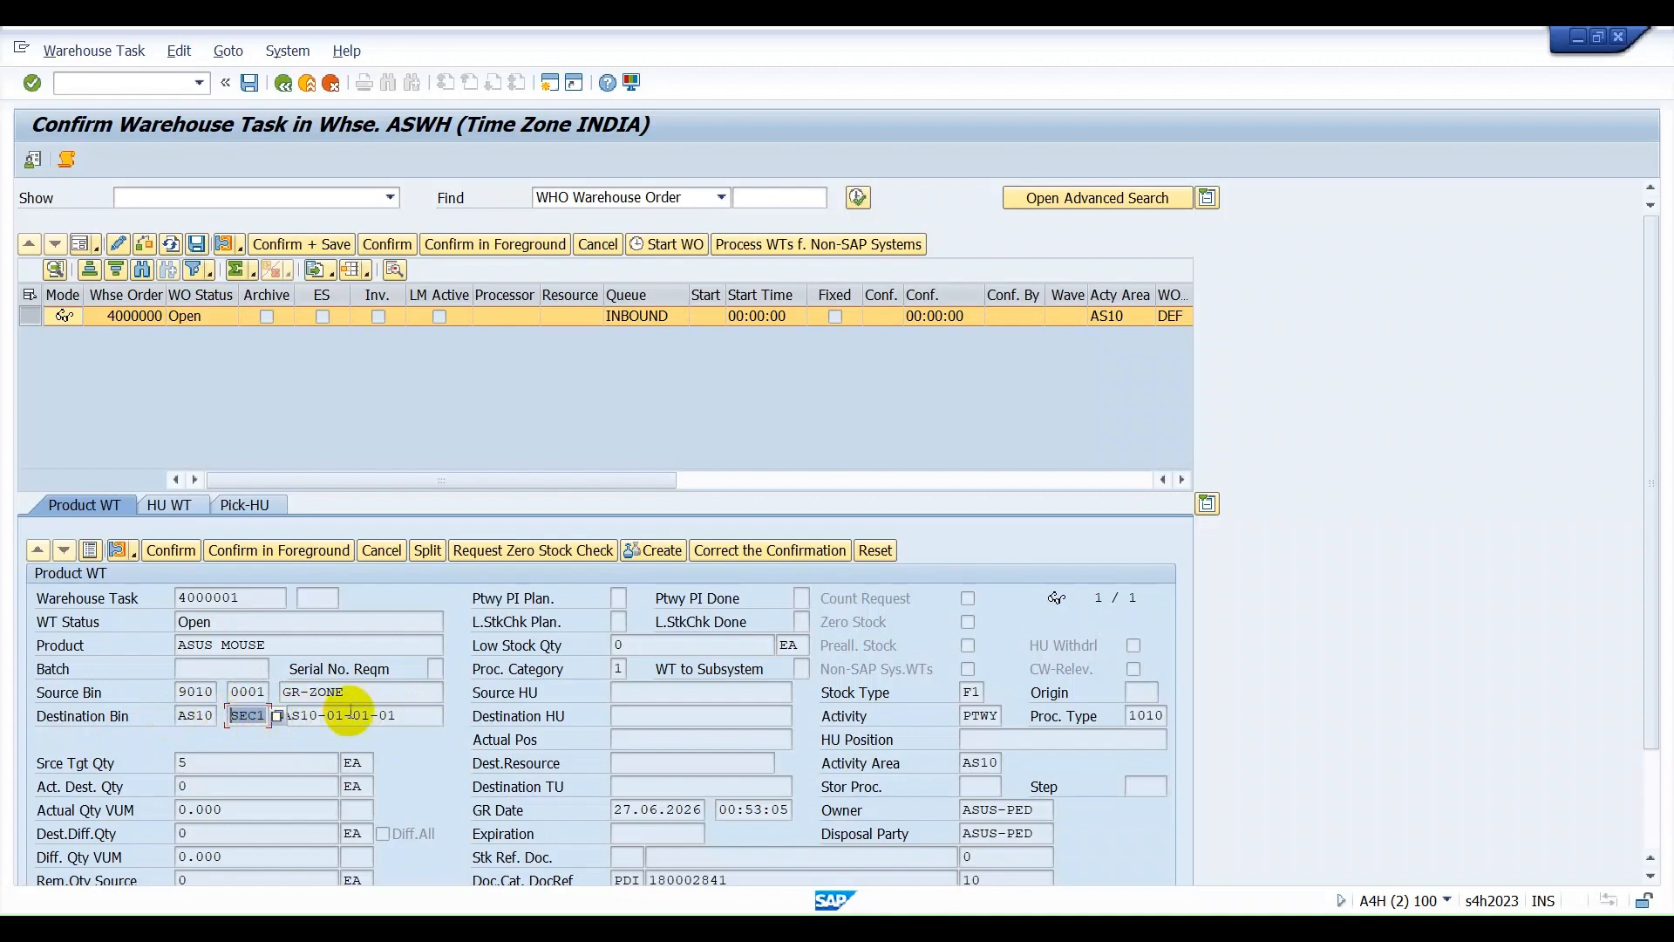
click(407, 716)
drag(406, 716, 280, 716)
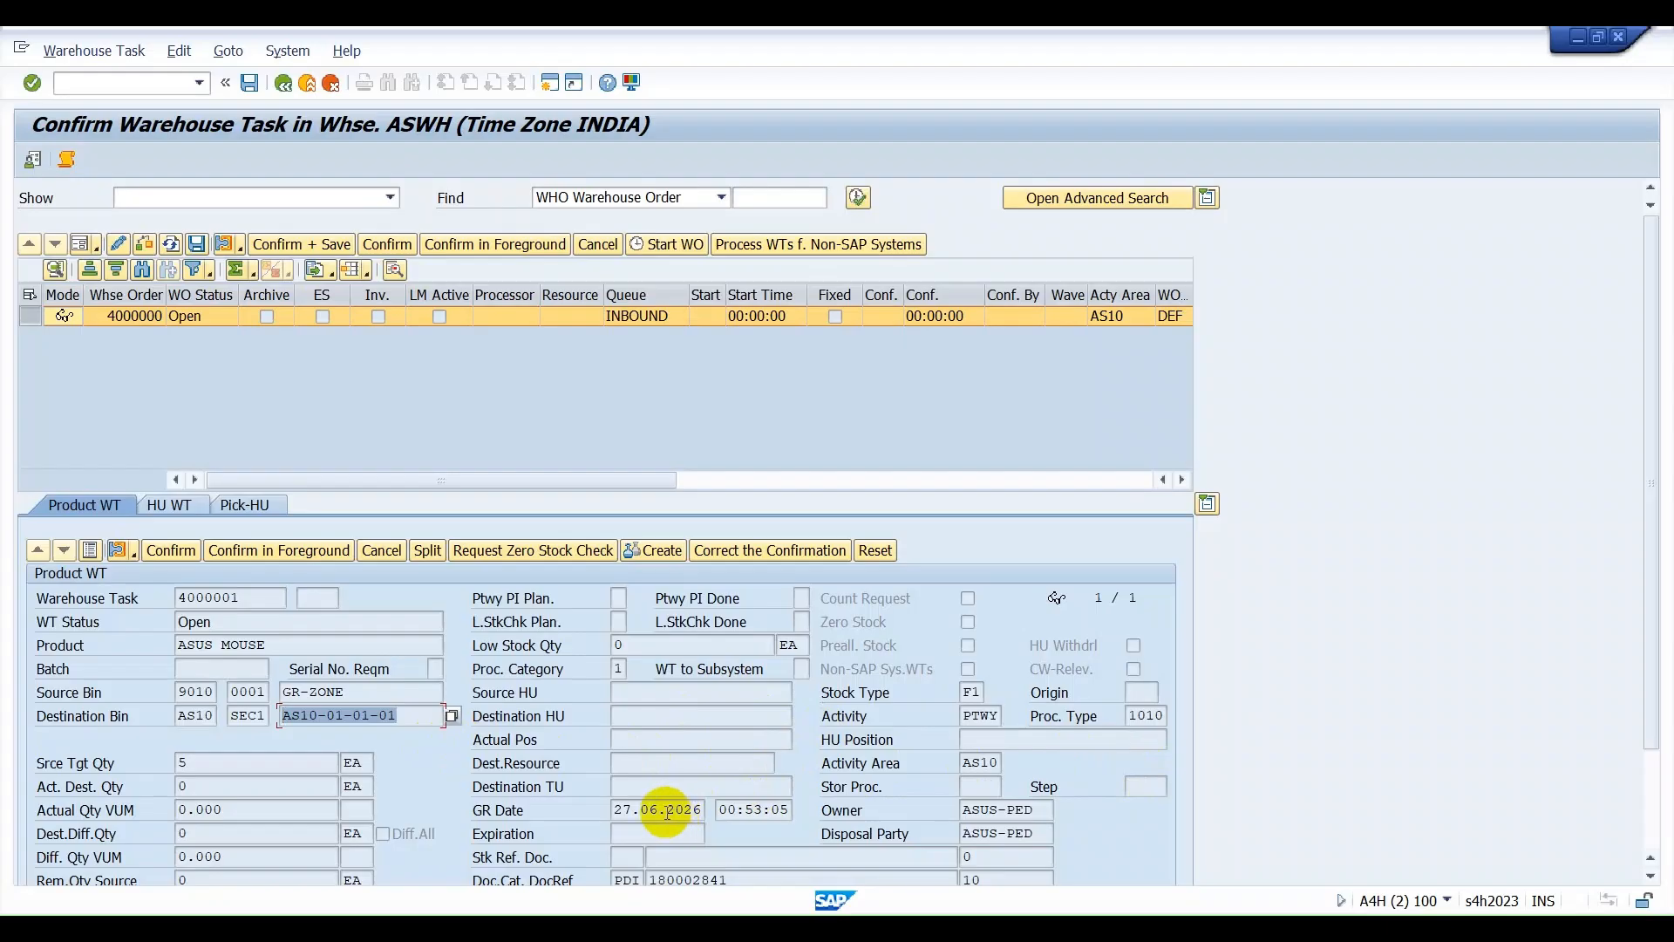
Examine the warehouse task's activity, process type, activity area and the two reference document numbers.
double_click(967, 713)
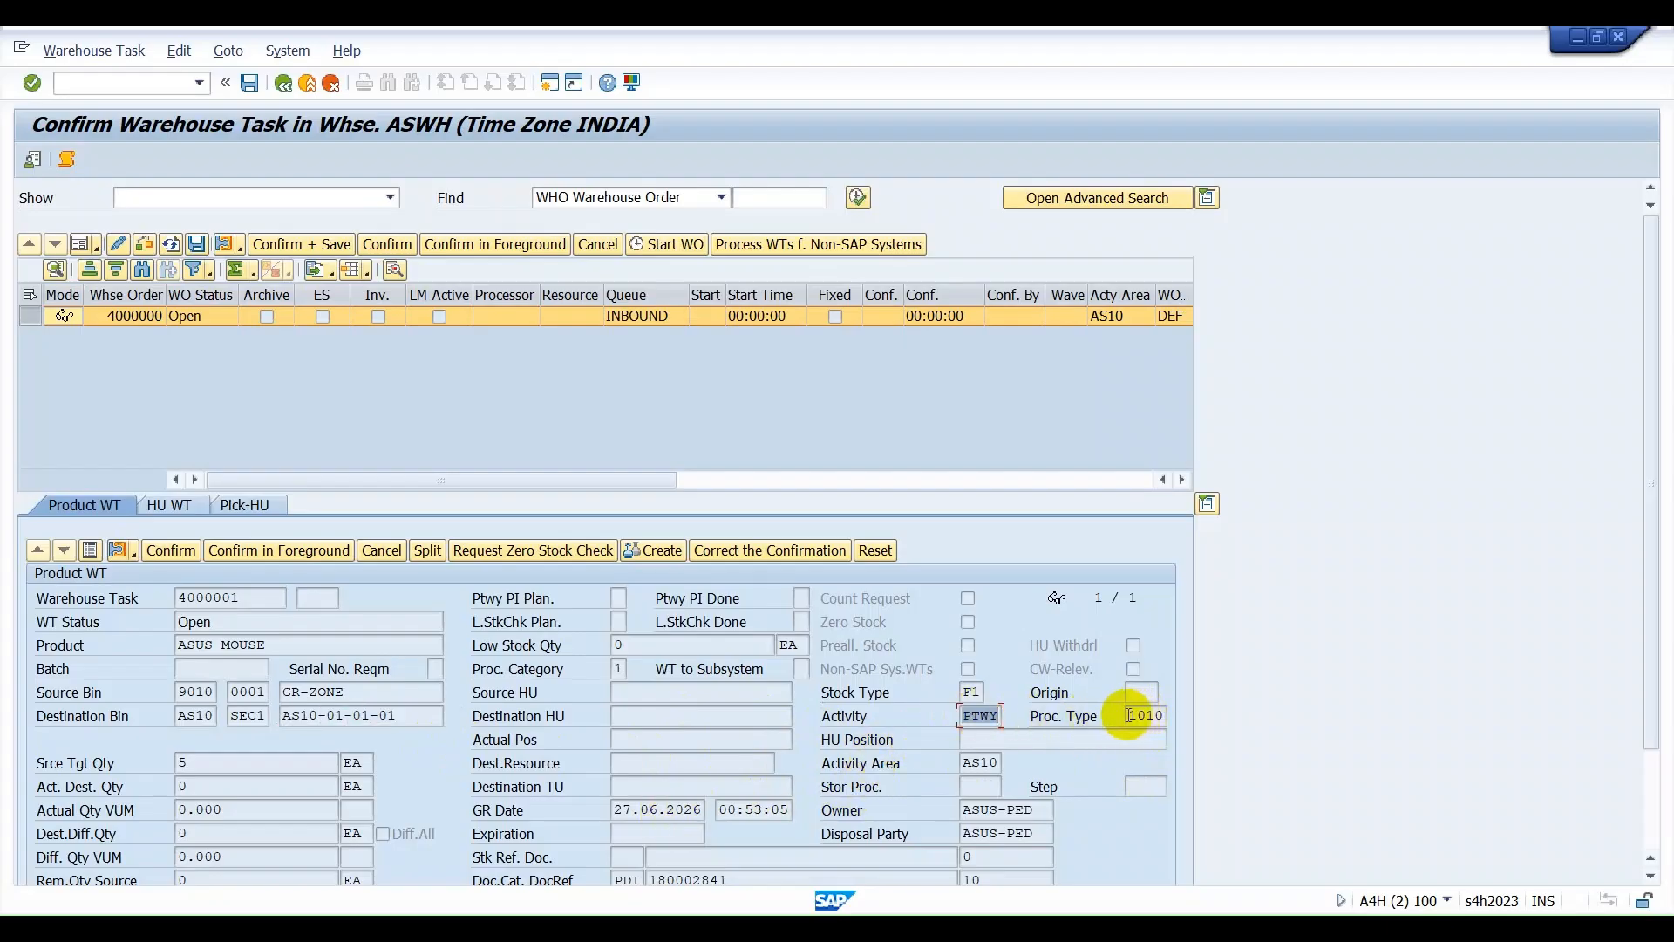
scroll(1127, 715, down, 1)
drag(1125, 677, 1170, 677)
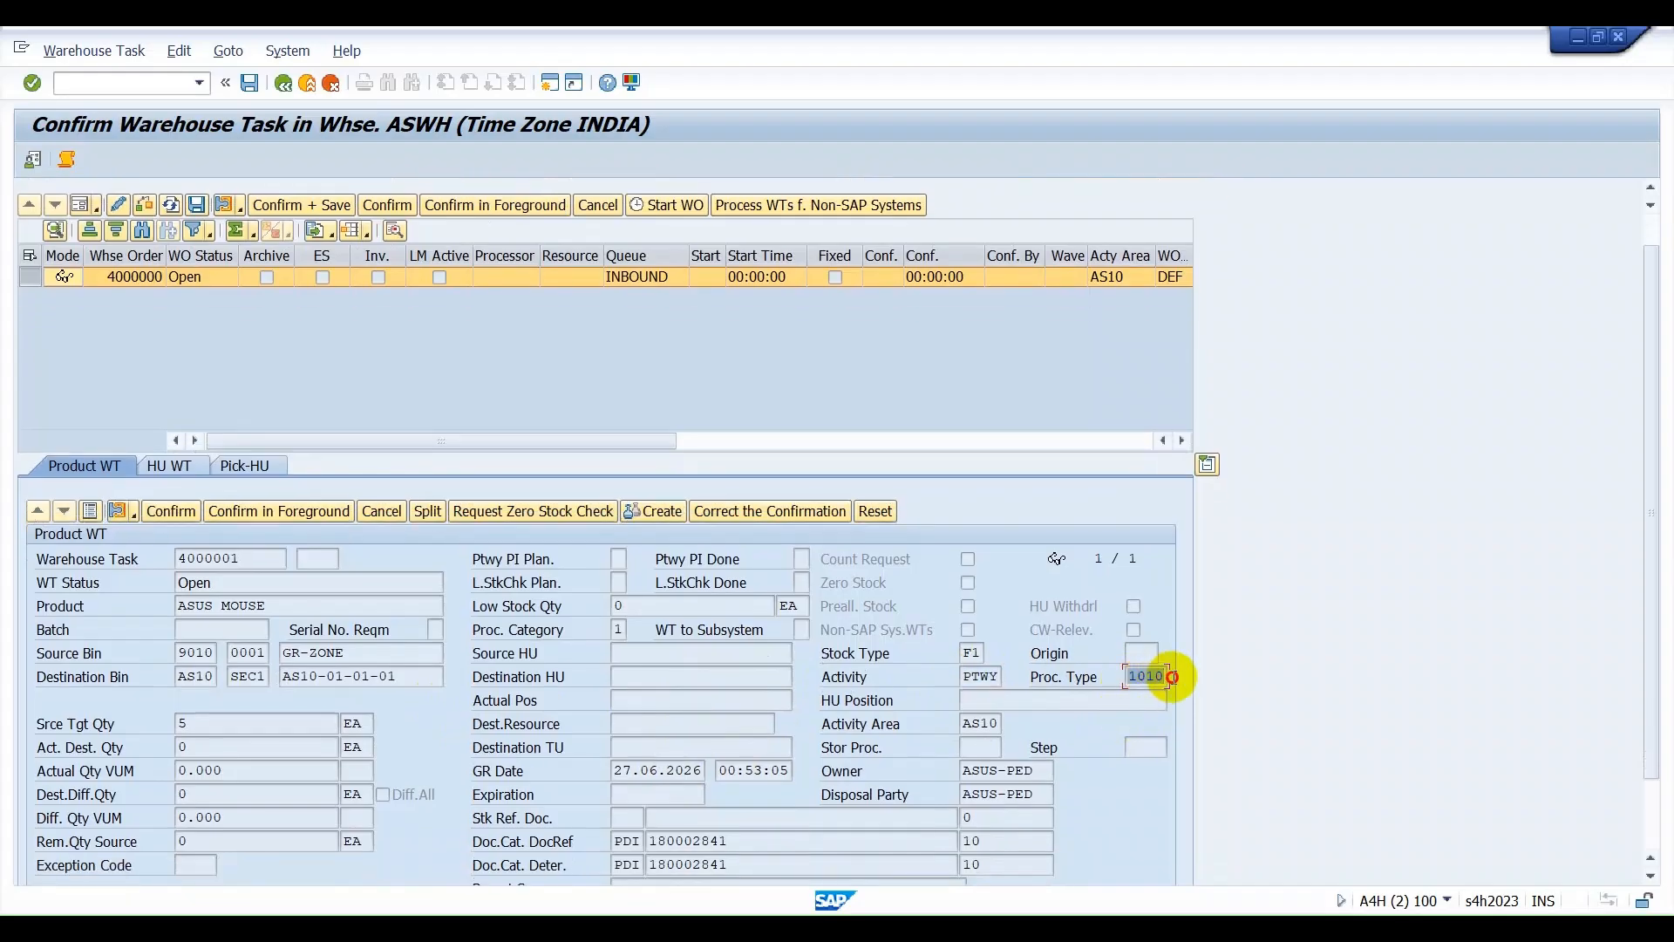
scroll(1070, 751, down, 2)
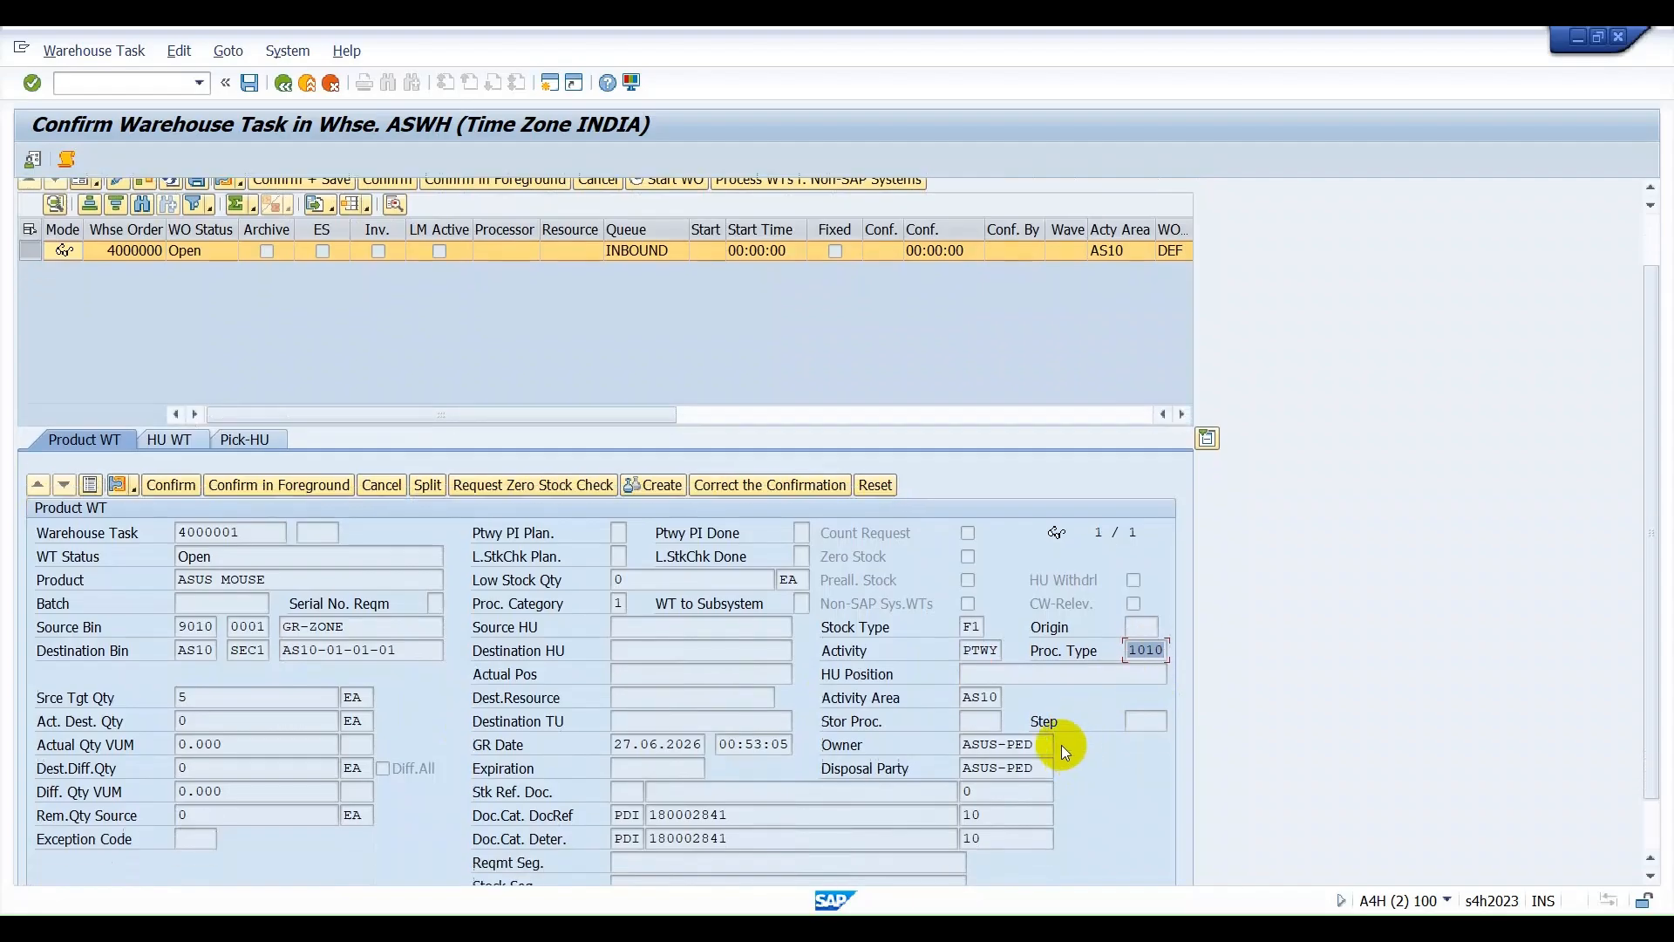
drag(963, 696, 1000, 697)
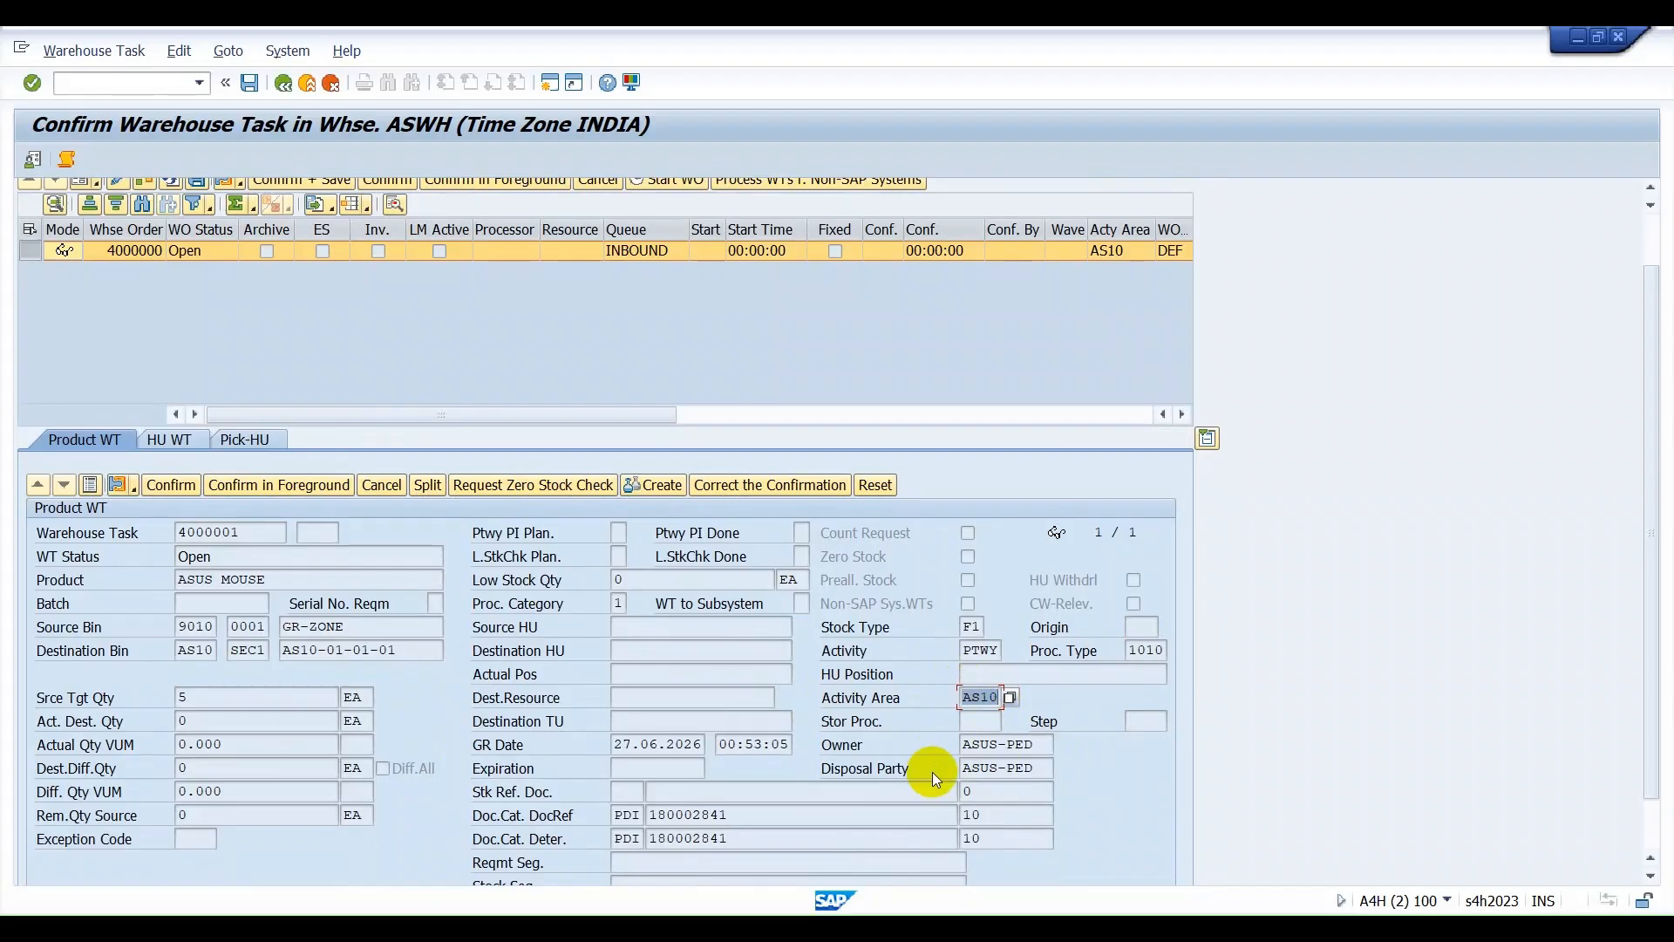
scroll(933, 772, down, 2)
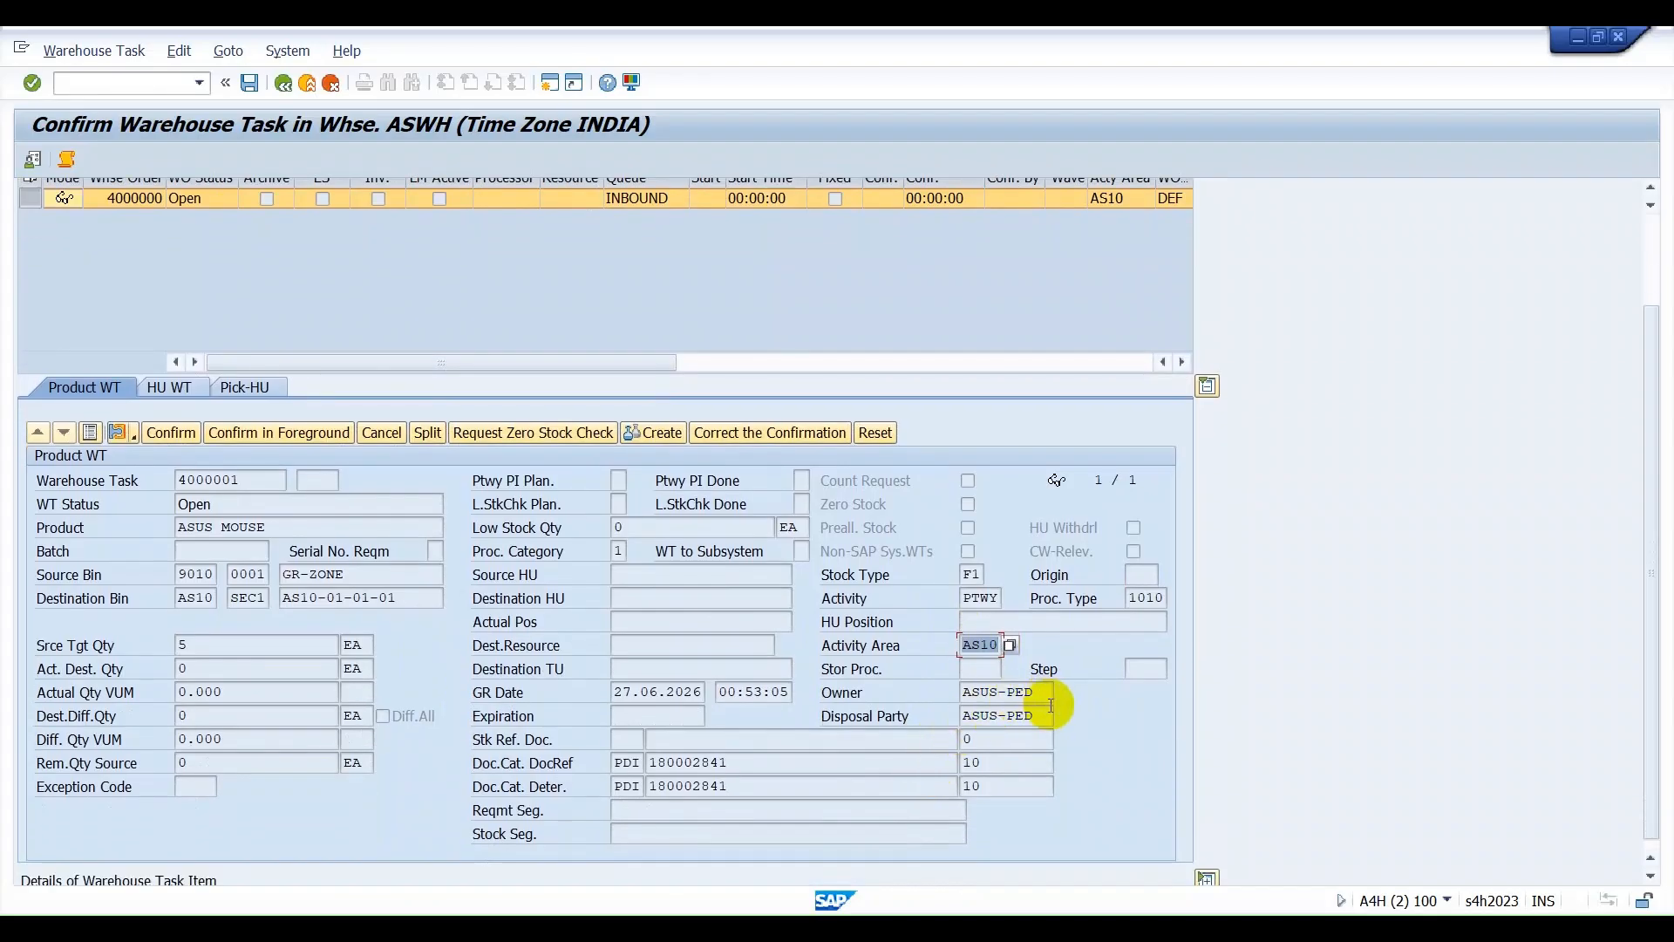
scroll(1051, 704, down, 1)
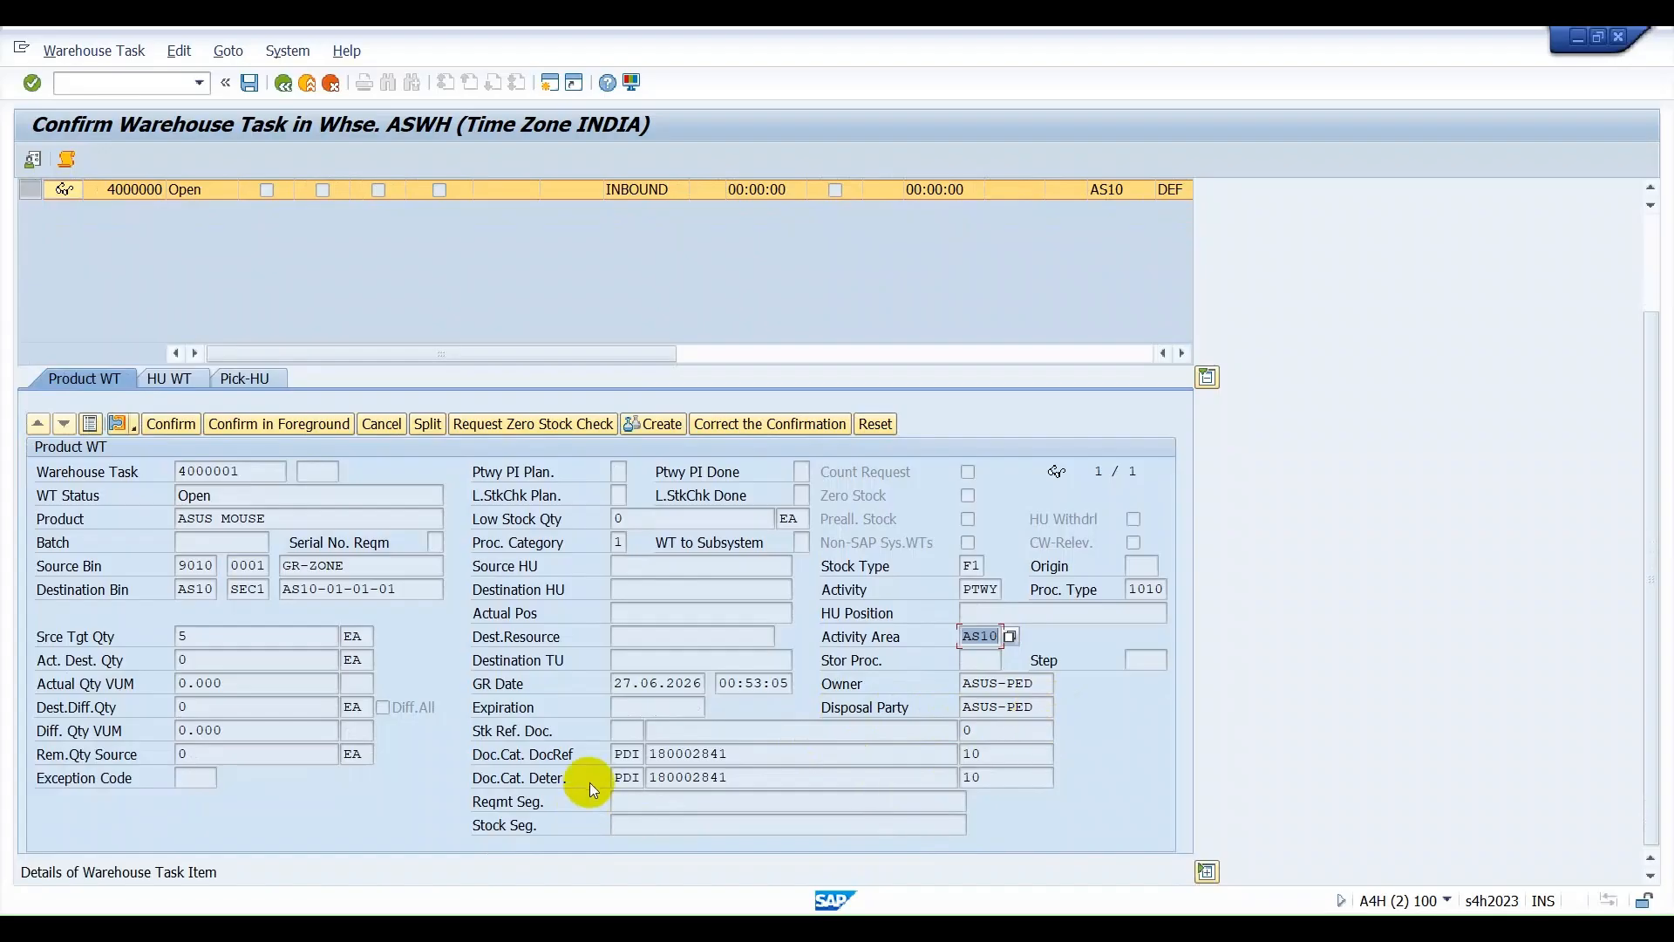
drag(758, 748, 651, 743)
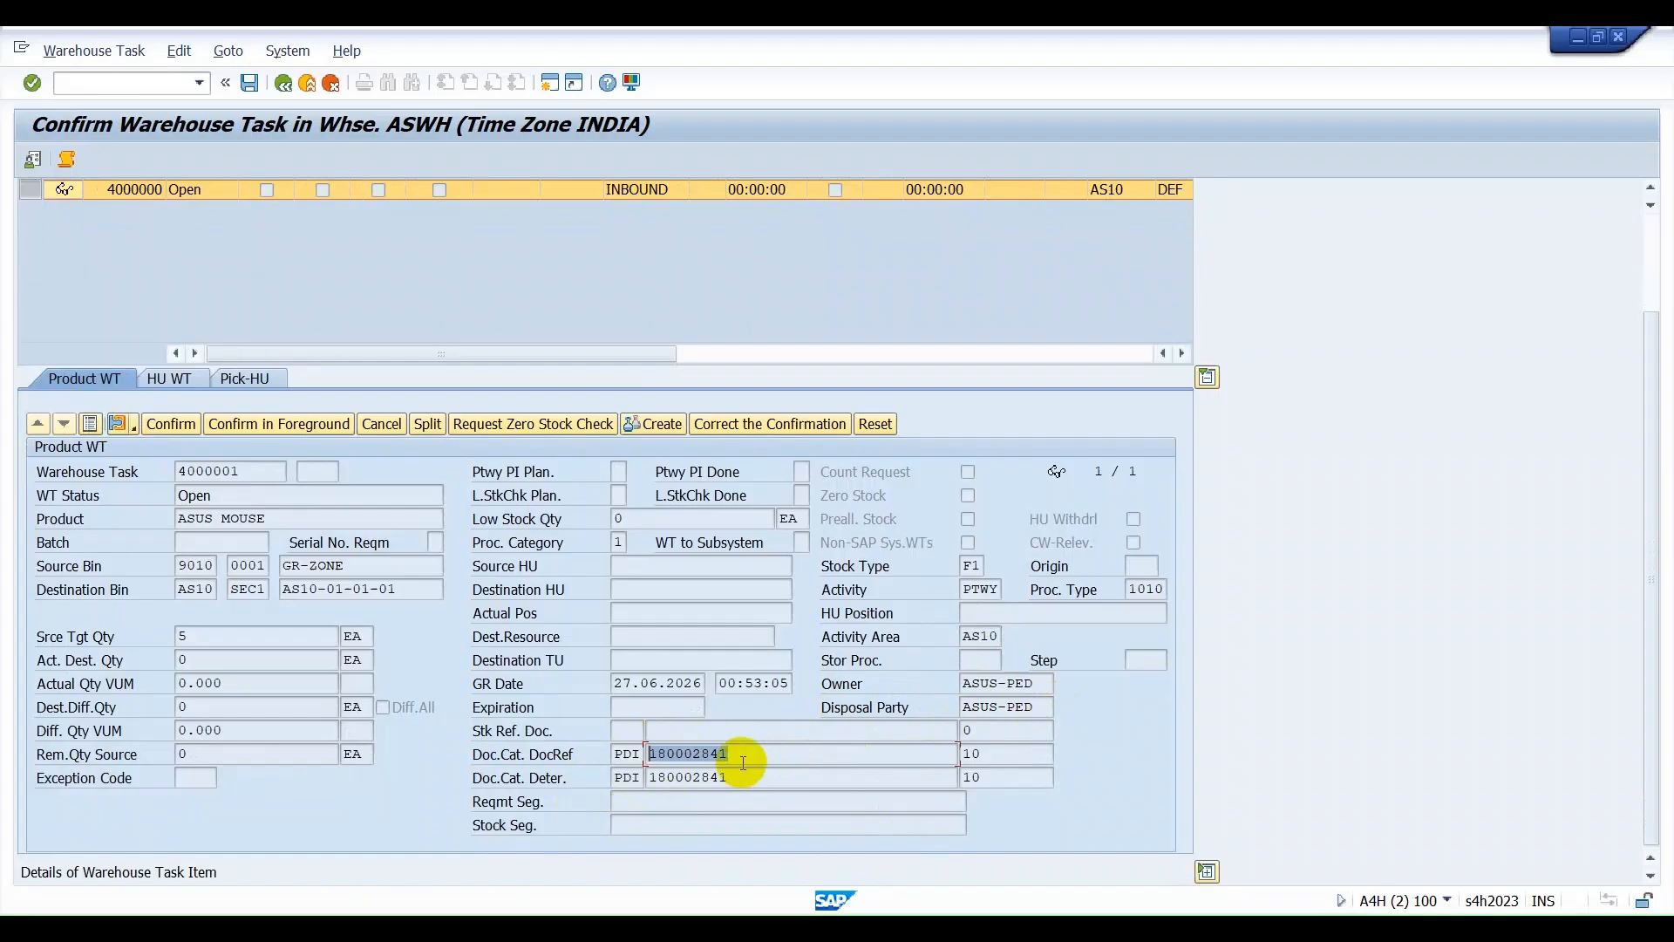
drag(736, 776, 651, 776)
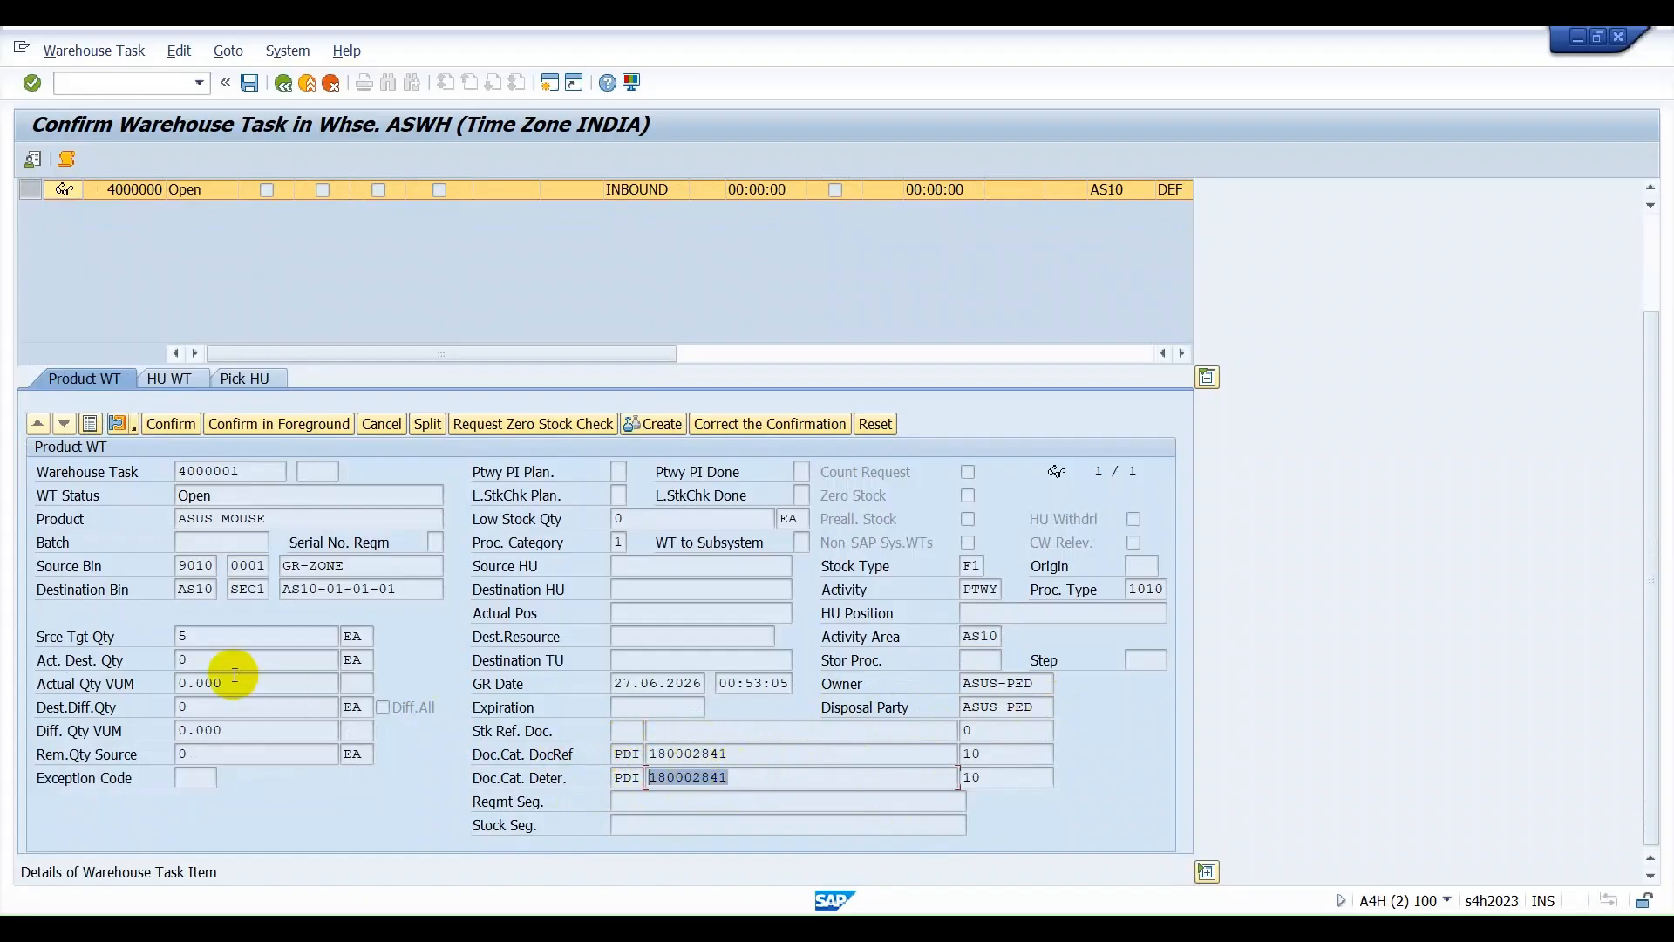
Display the warehouse order in form view and check its creation rule and status.
scroll(234, 674, up, 5)
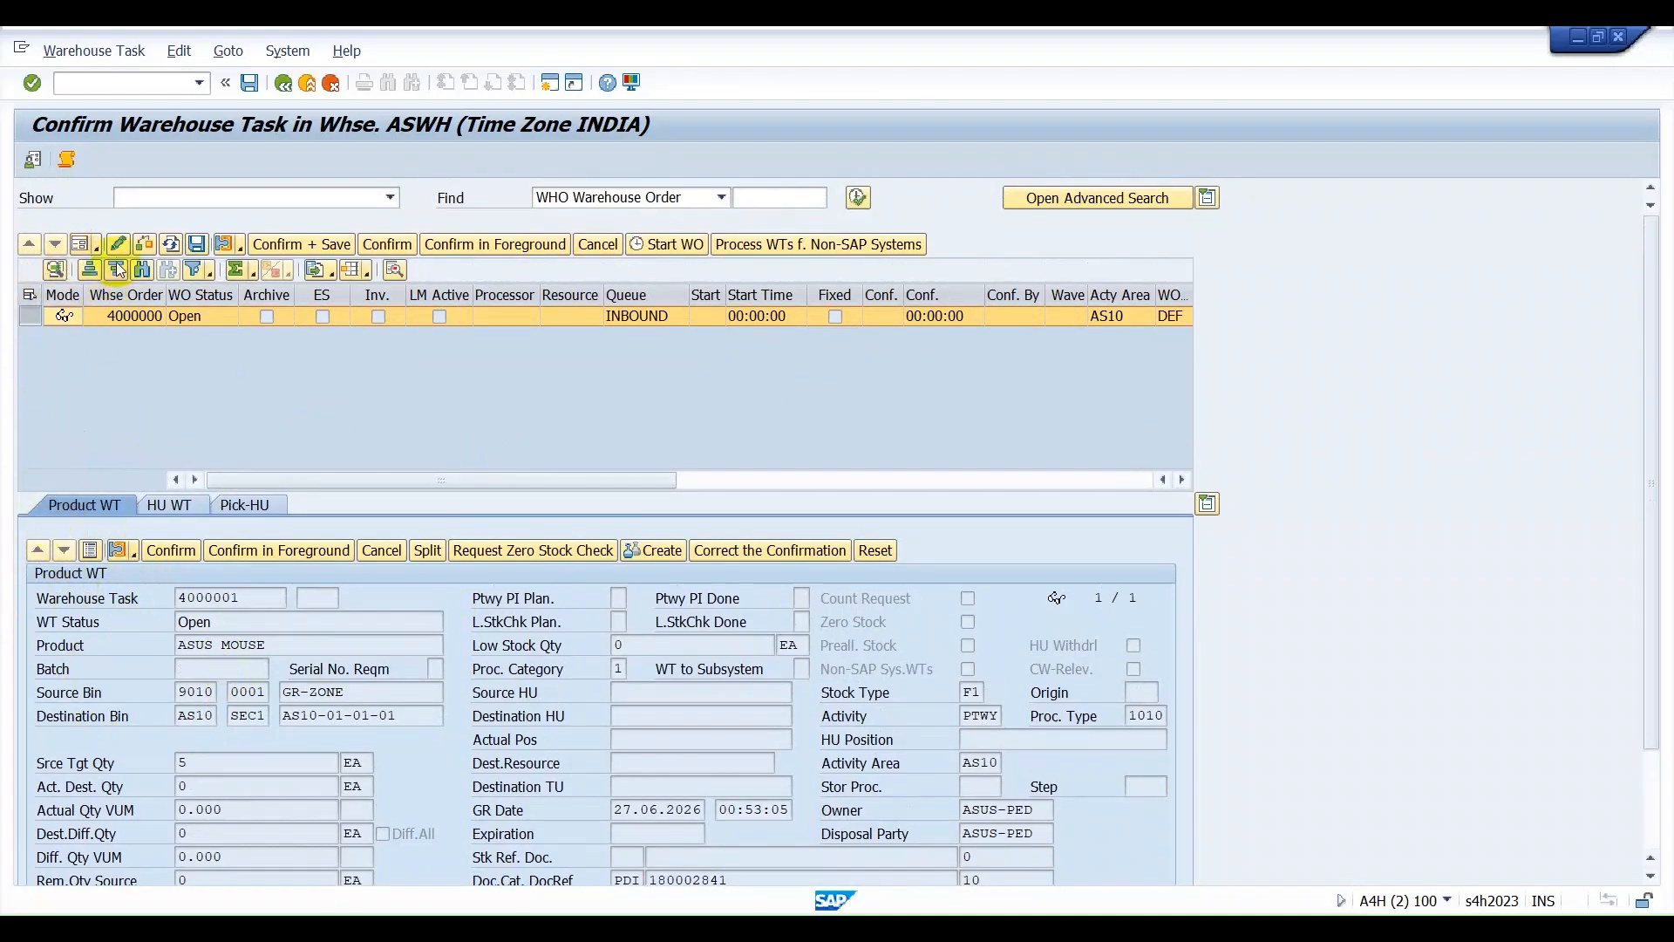
click(79, 244)
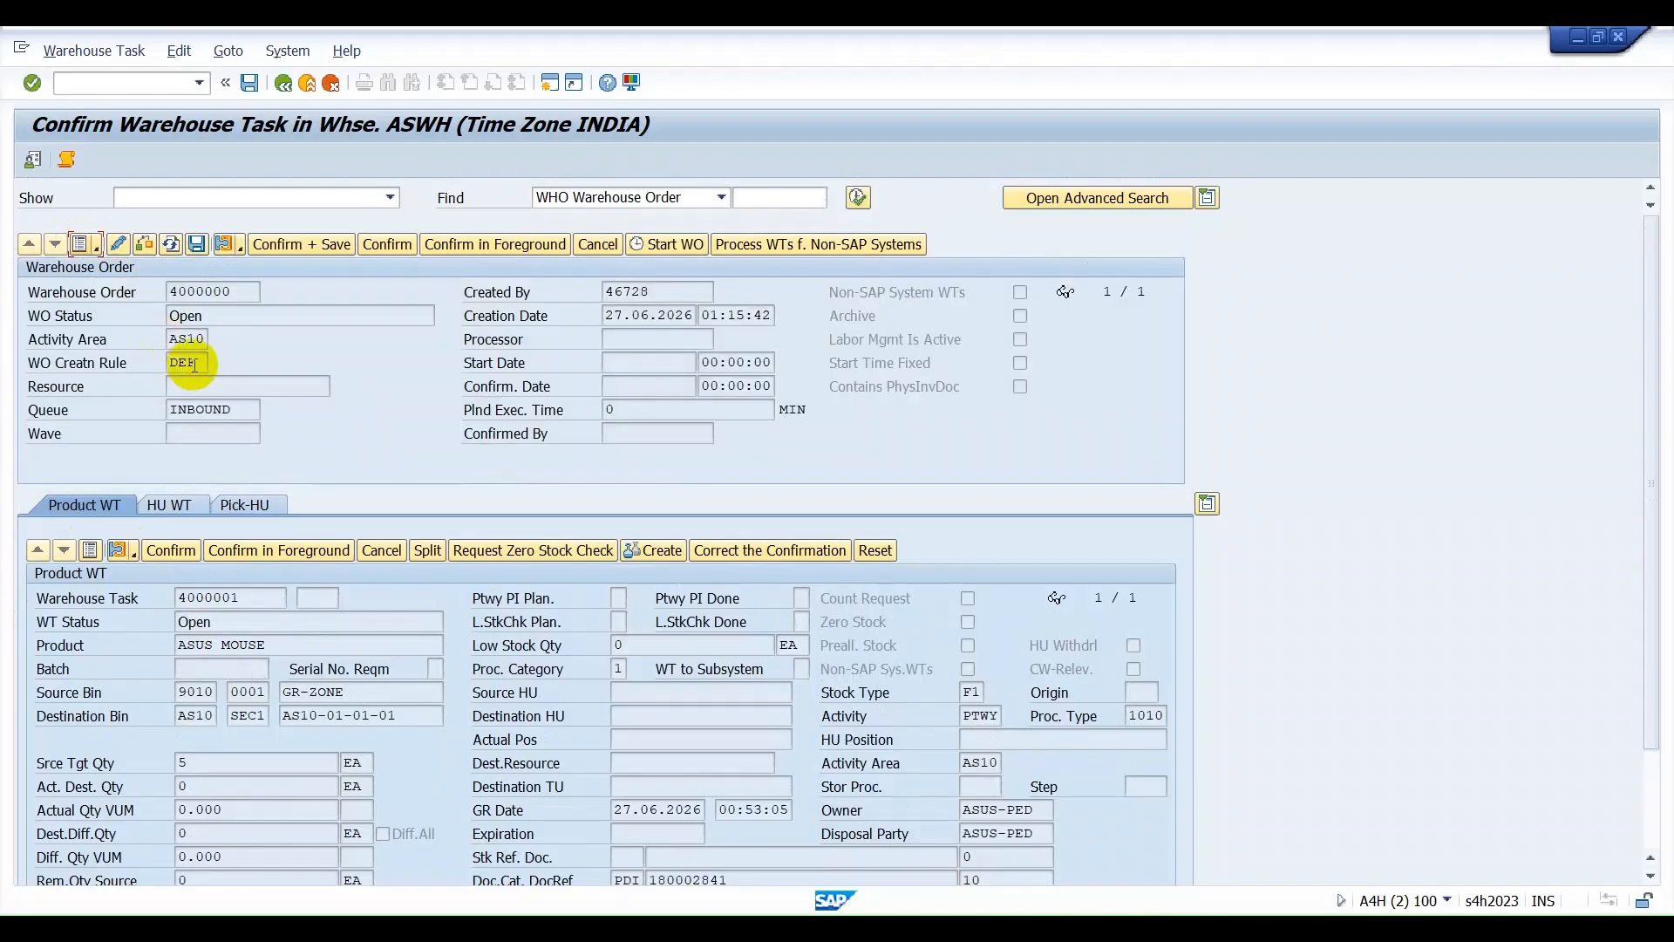
double_click(182, 362)
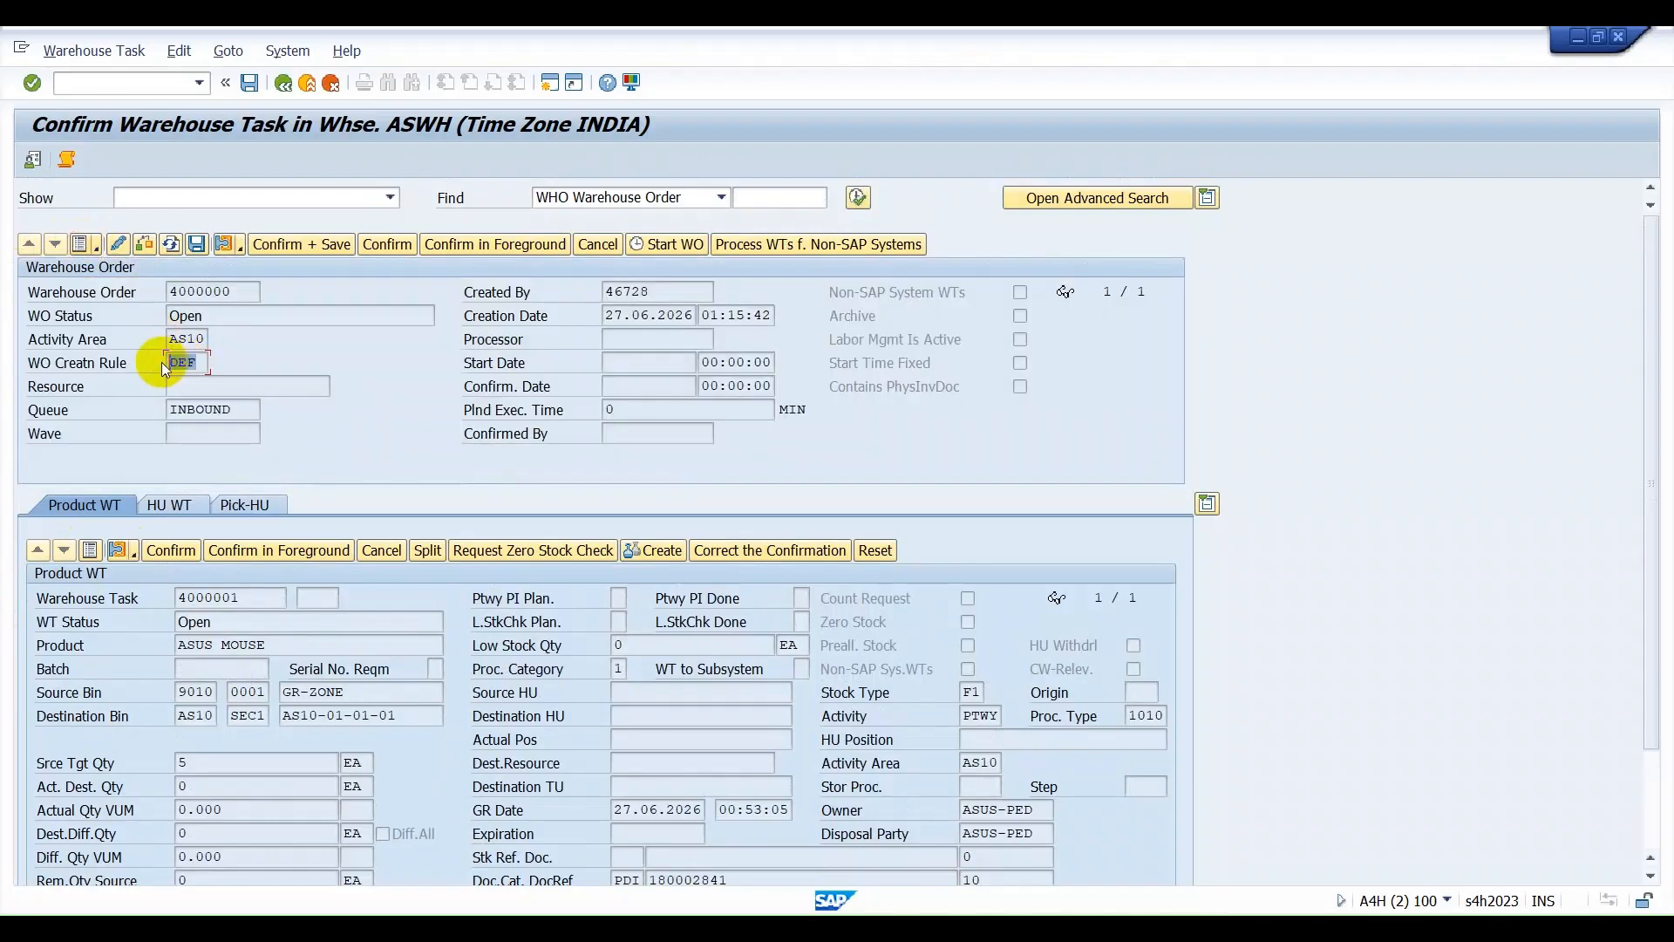
double_click(231, 316)
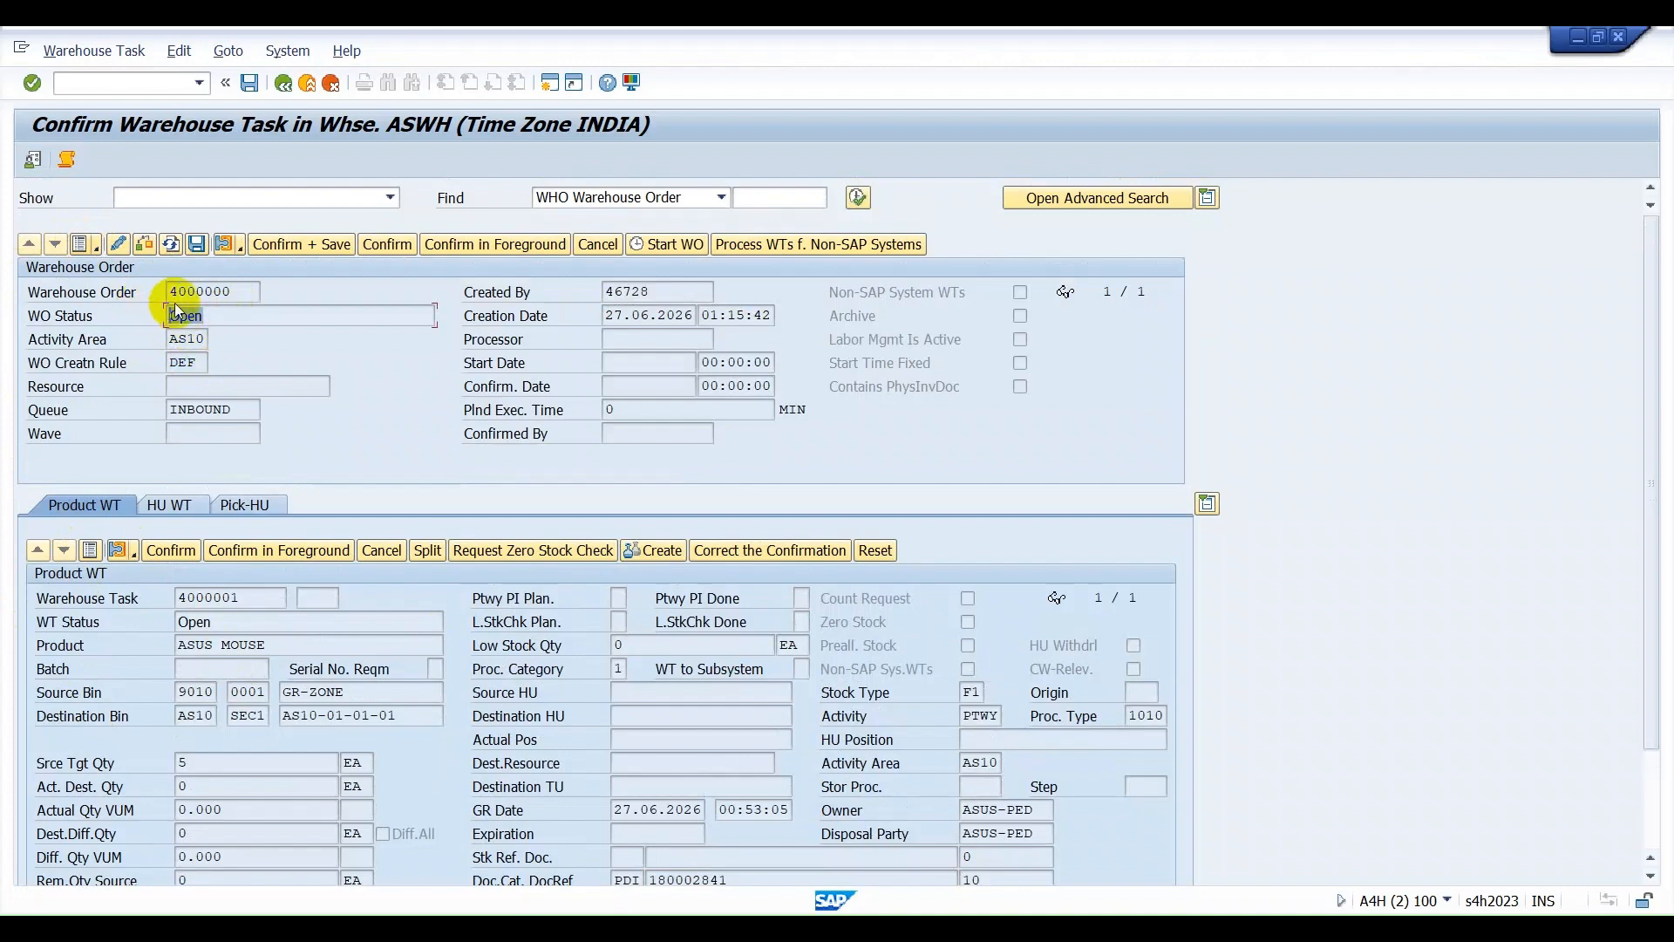
Return the warehouse order to list view and confirm its ASUS MOUSE putaway task without saving it.
click(118, 245)
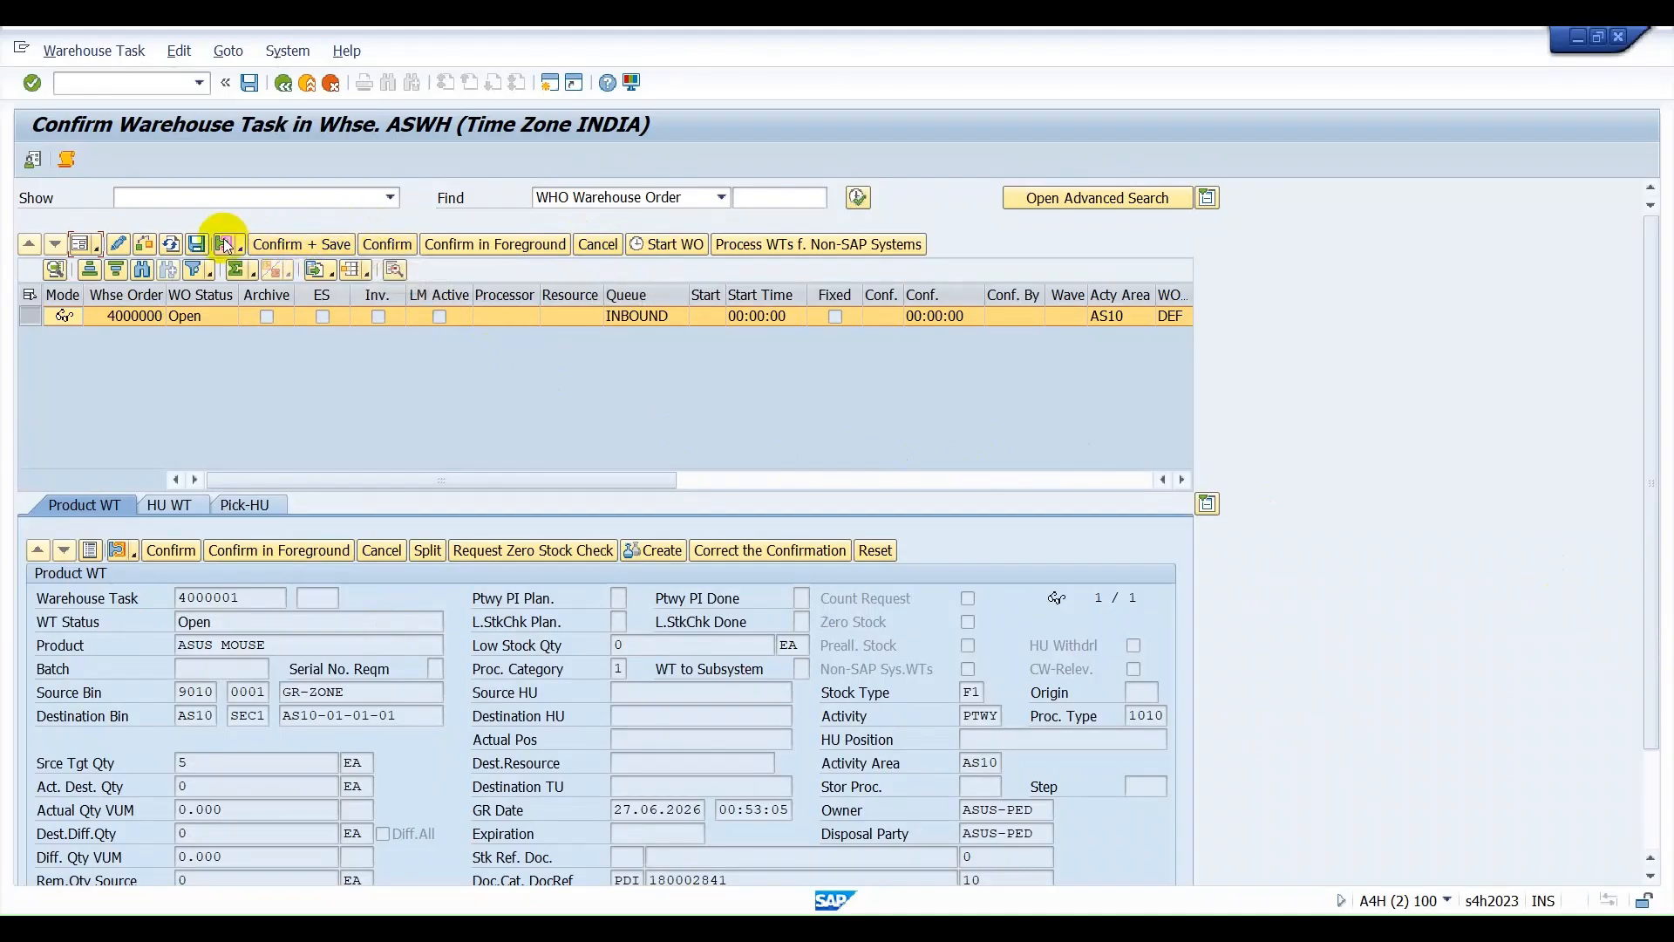
click(396, 253)
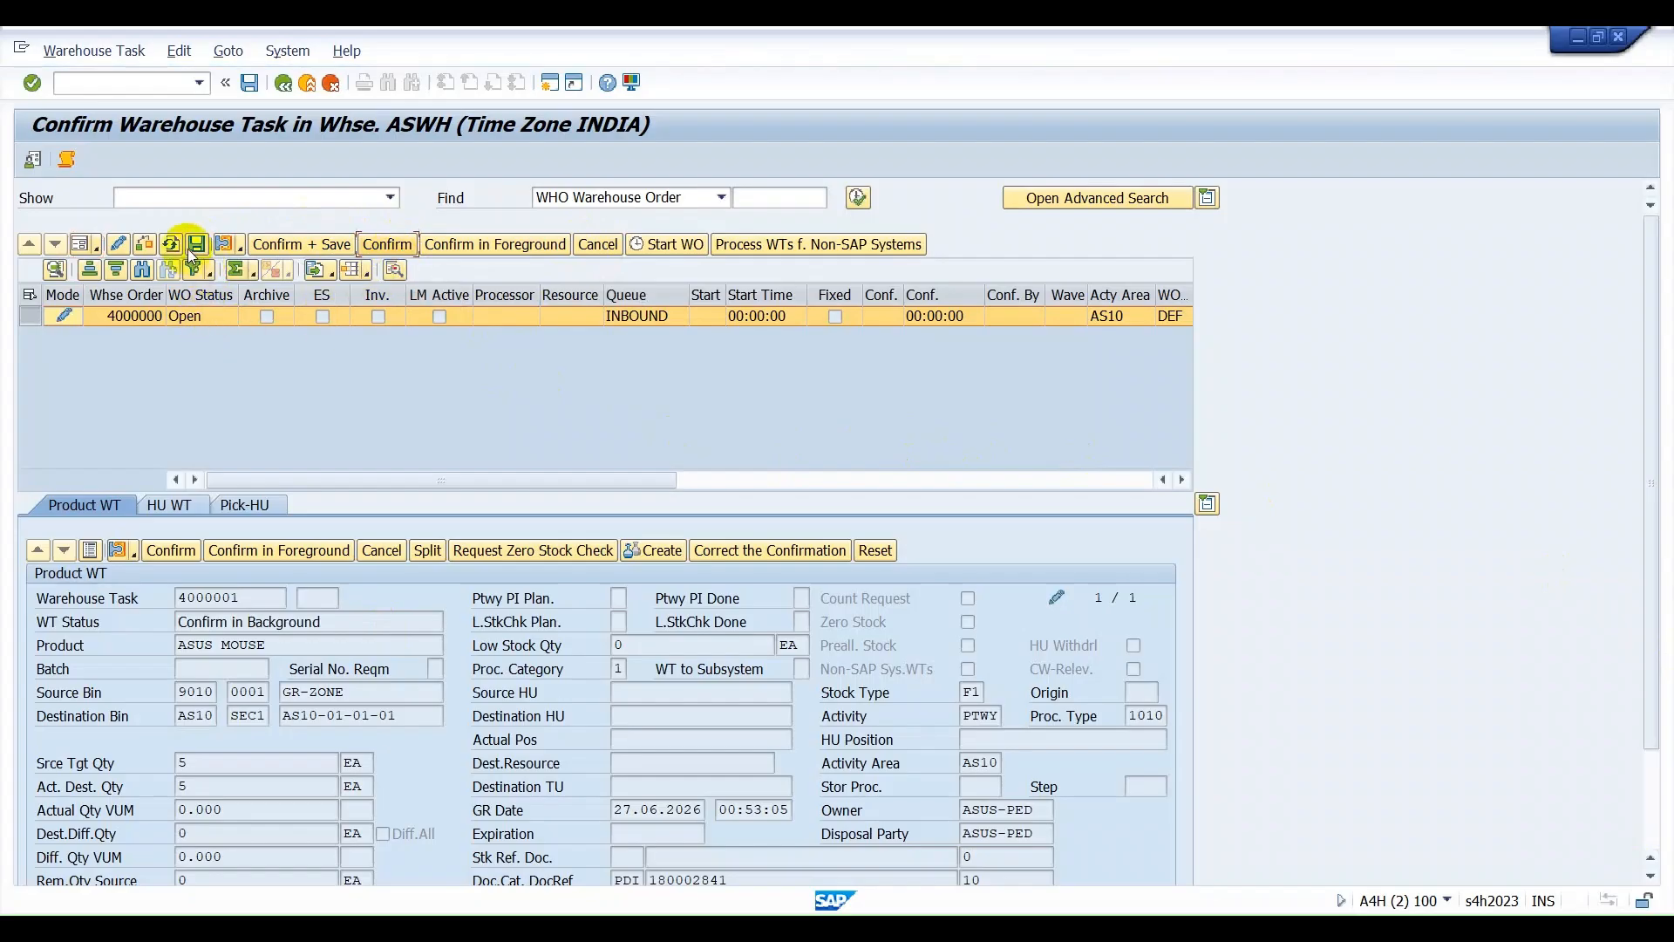
Copy the task's destination bin AS10-01-01-01 into cell M30 on Sheet1 of the Excel workbook Book1.
drag(436, 715, 187, 706)
key(ctrl+c)
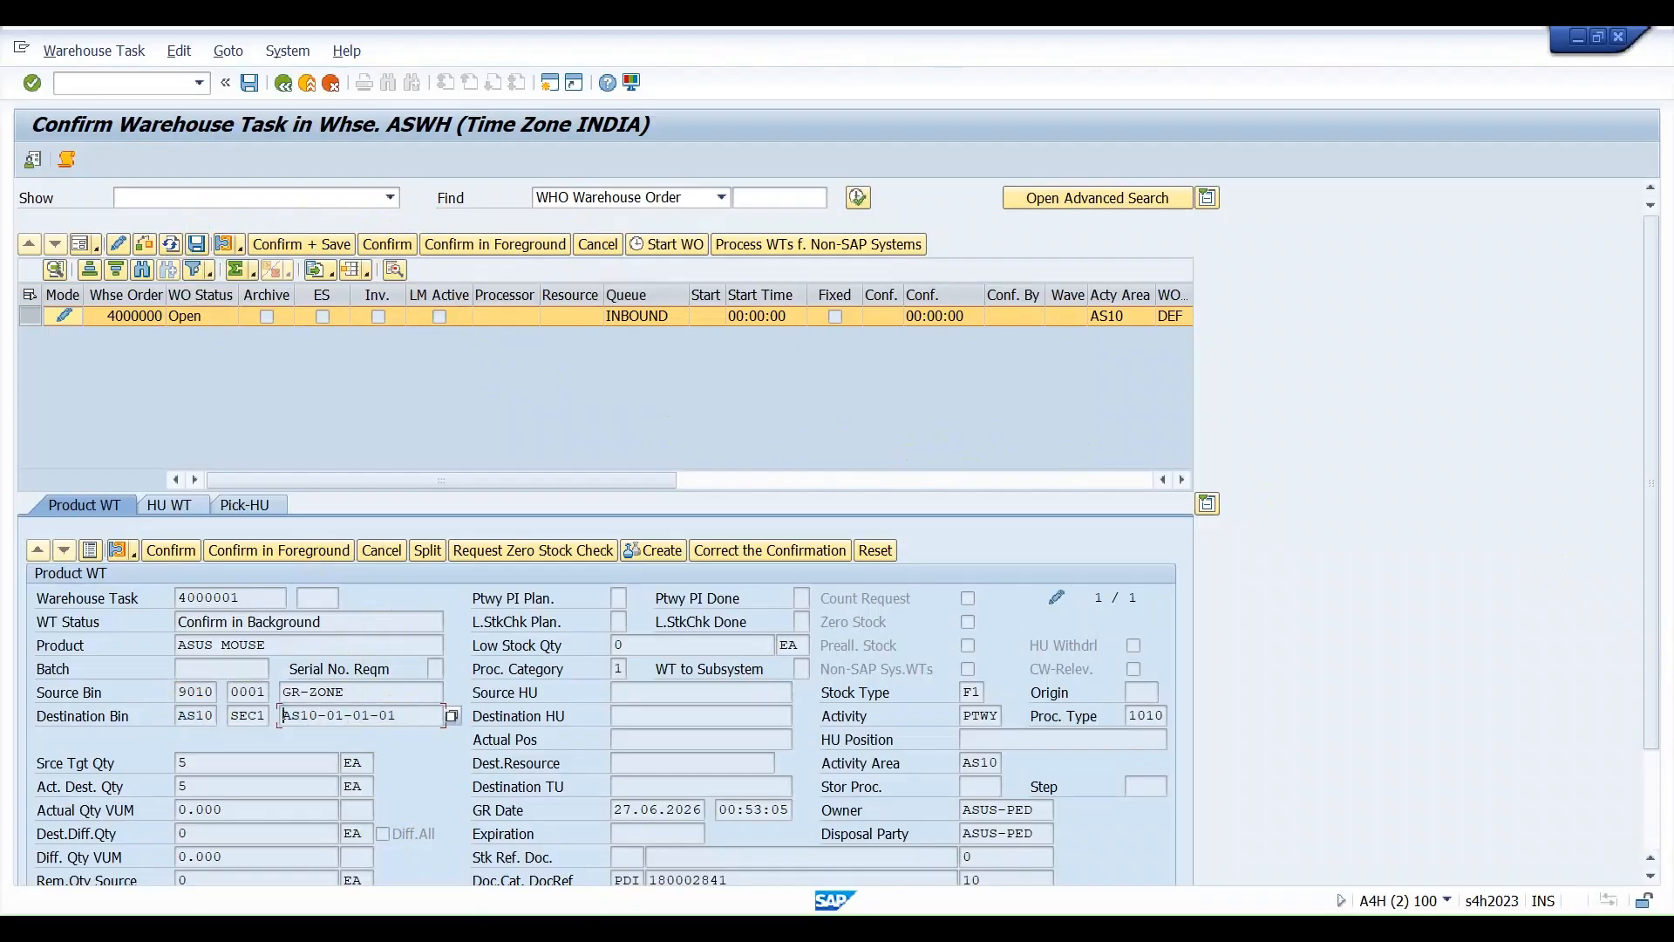
key(alt+Tab)
scroll(853, 733, down, 3)
click(924, 713)
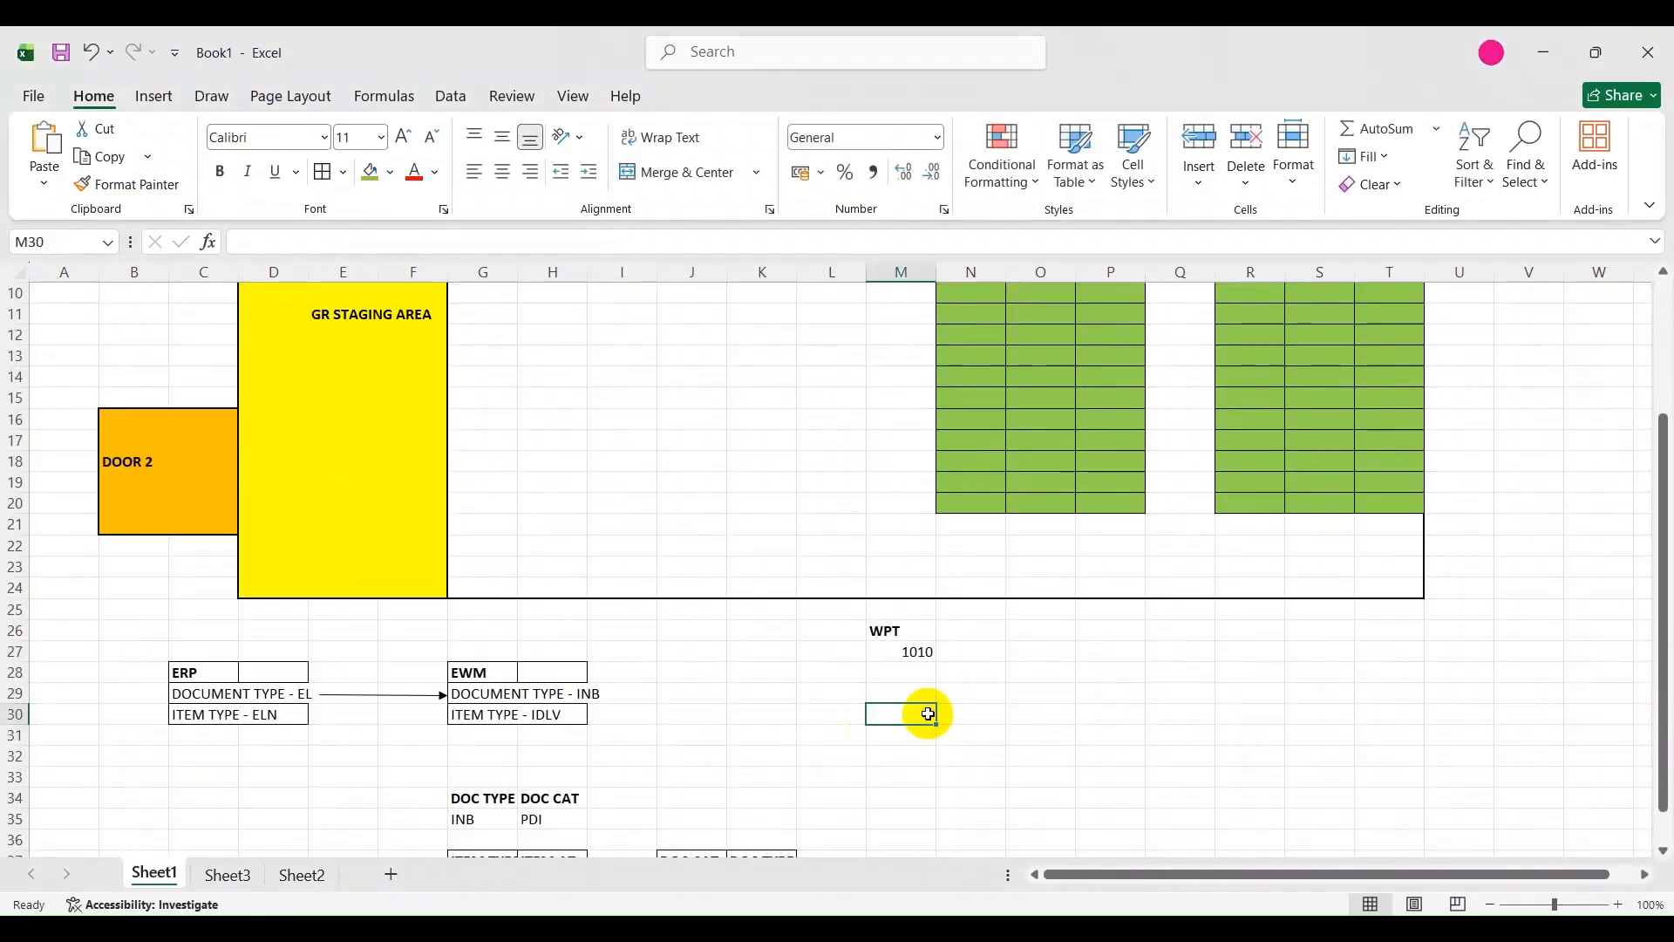
key(ctrl+v)
mouse_move(1037, 884)
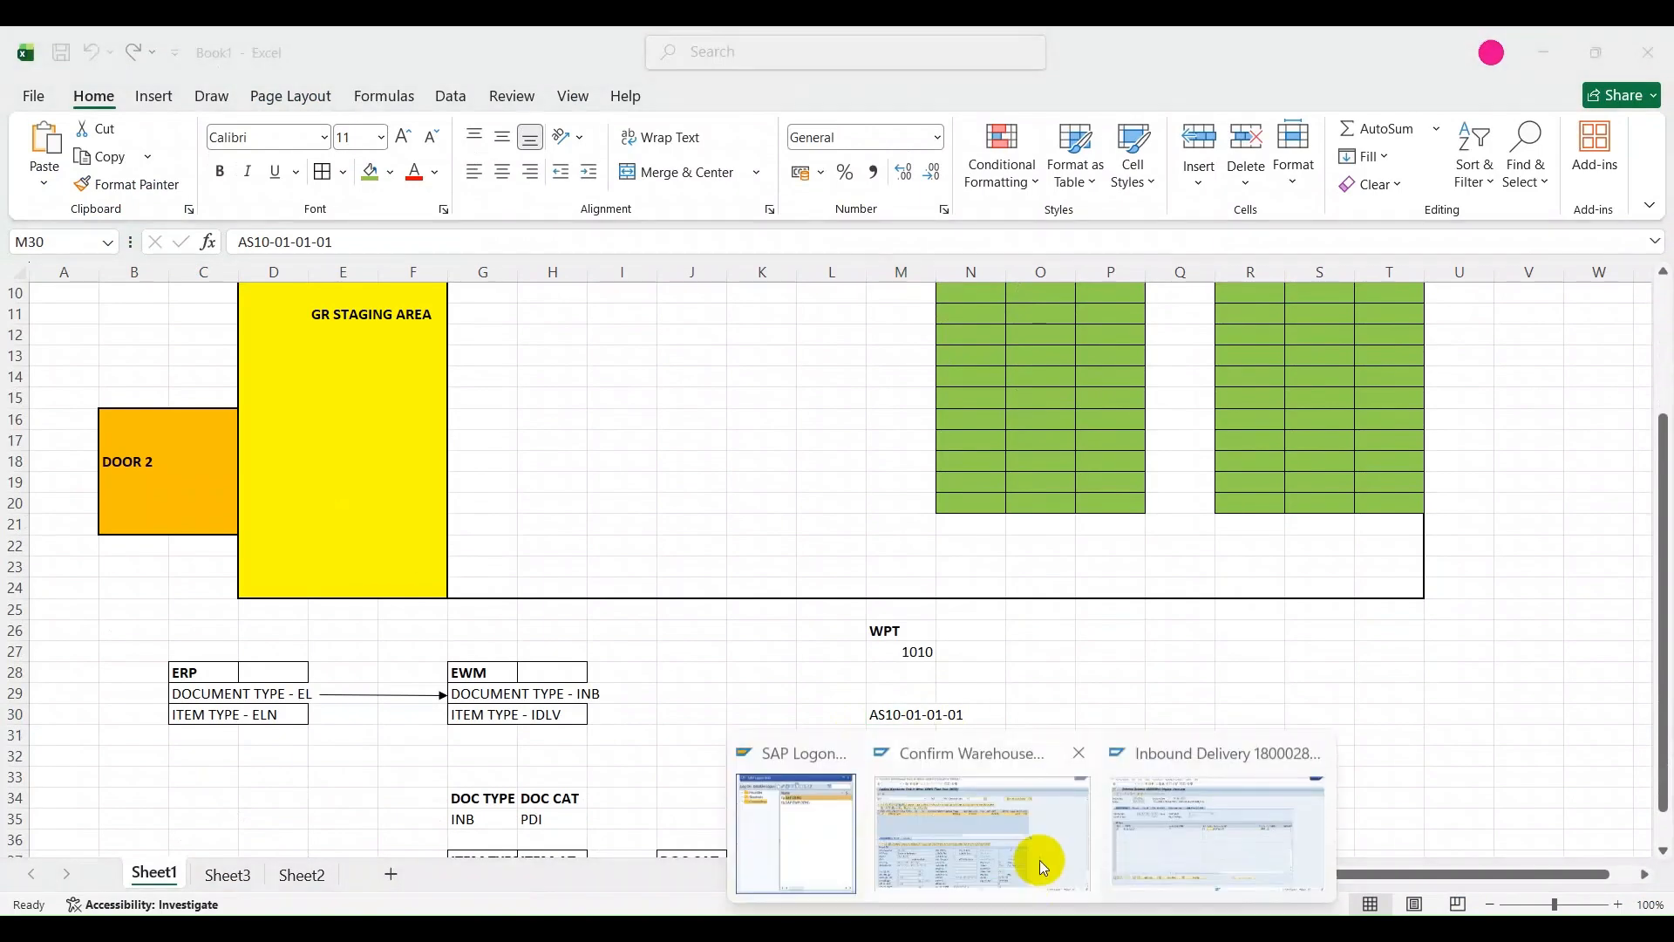
Switch back to the SAP confirmation window and save the warehouse task confirmation.
click(1048, 839)
click(333, 548)
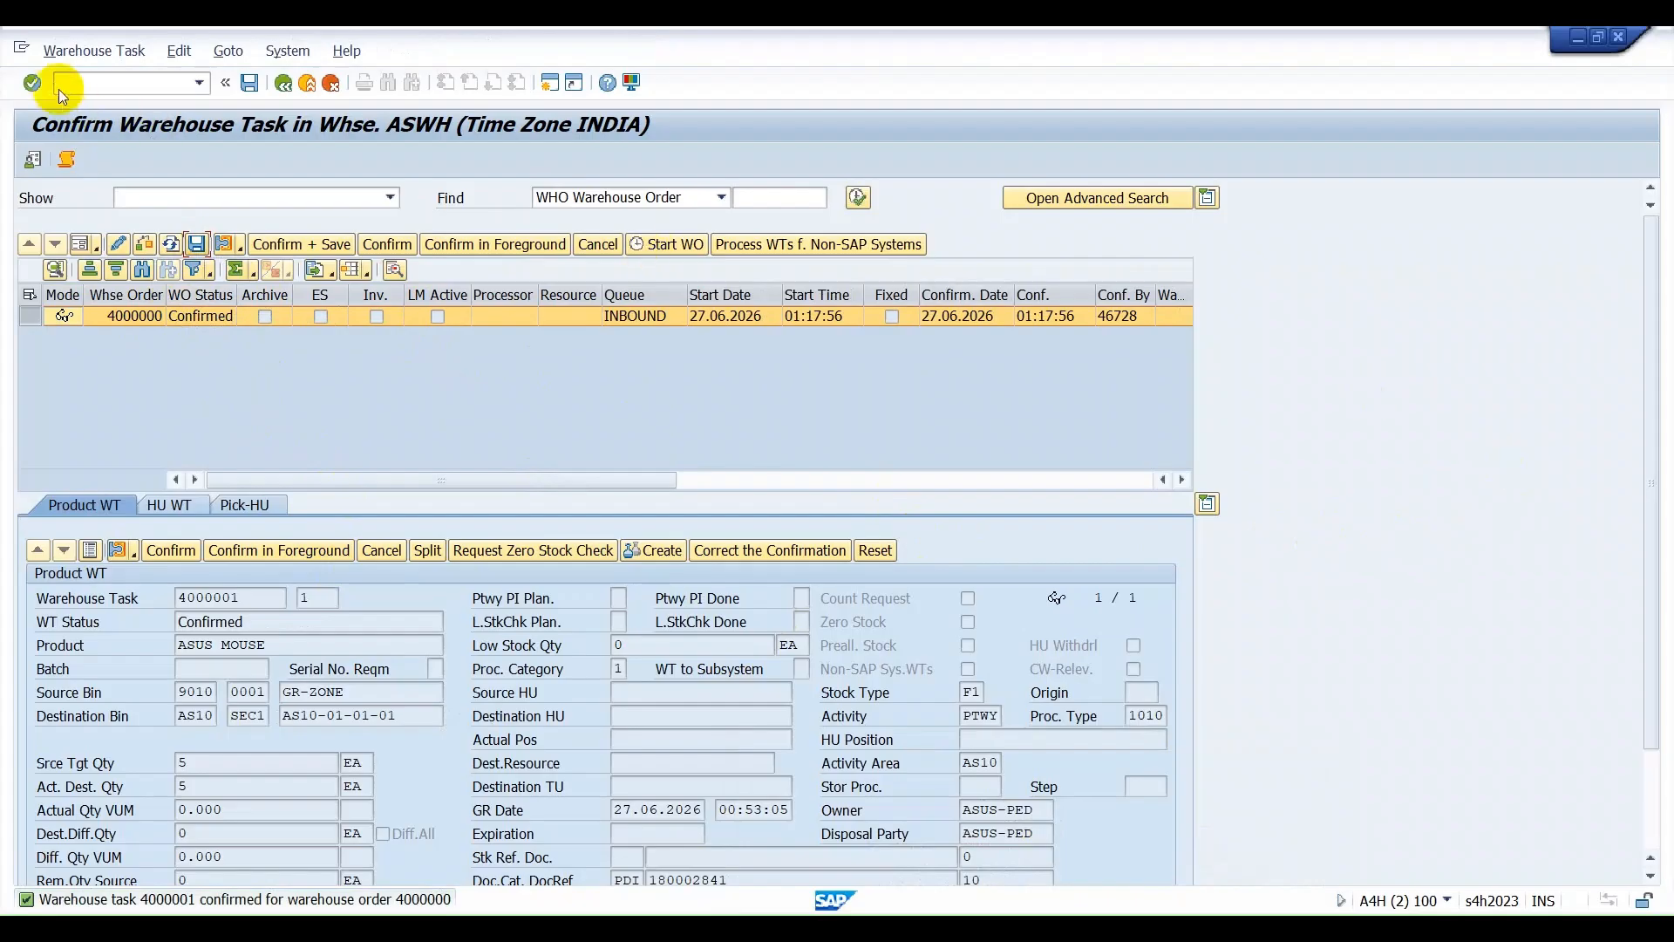
Return to the inbound delivery and check its putaway and warehouse activity statuses.
click(283, 84)
click(283, 84)
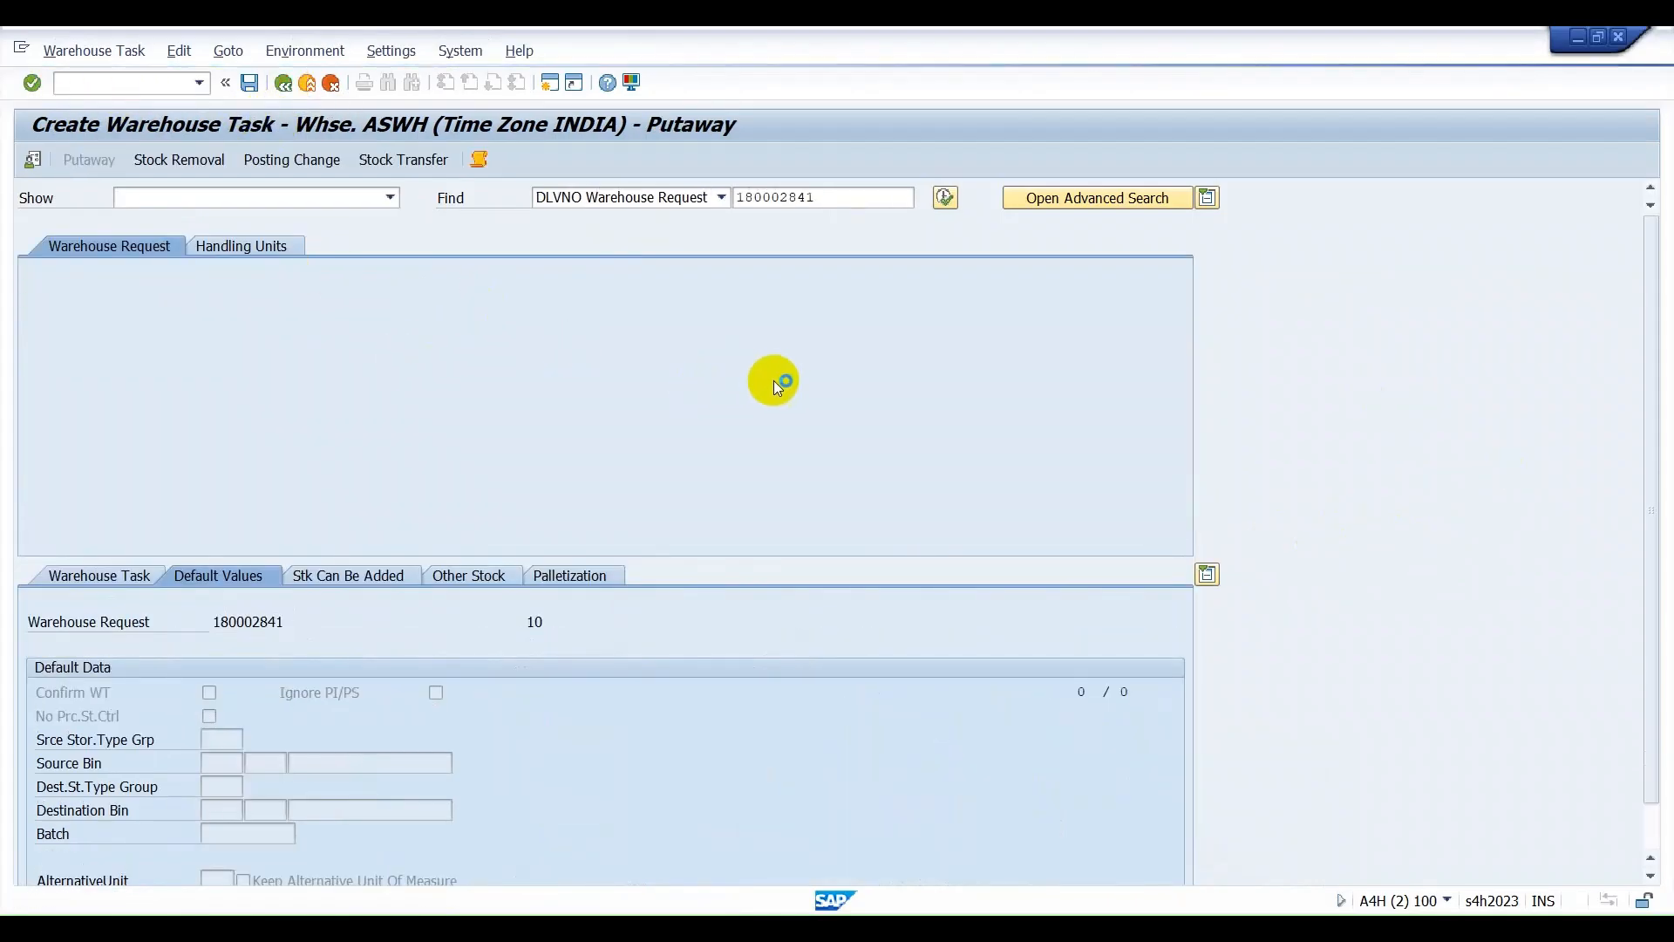
click(284, 84)
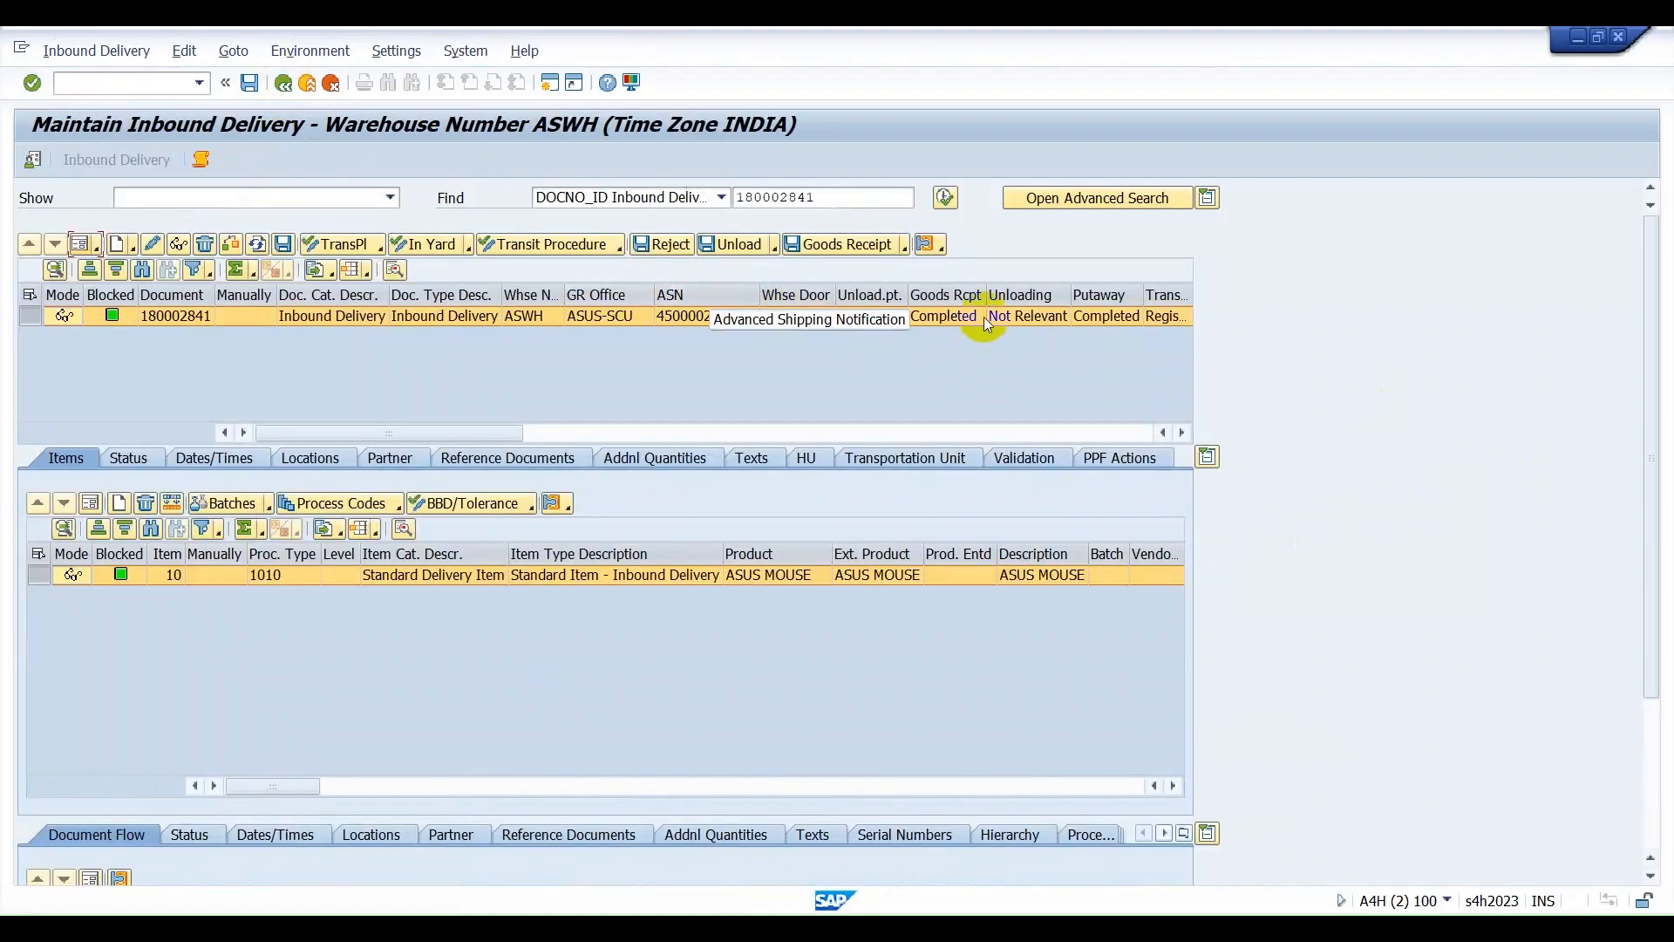
click(1116, 321)
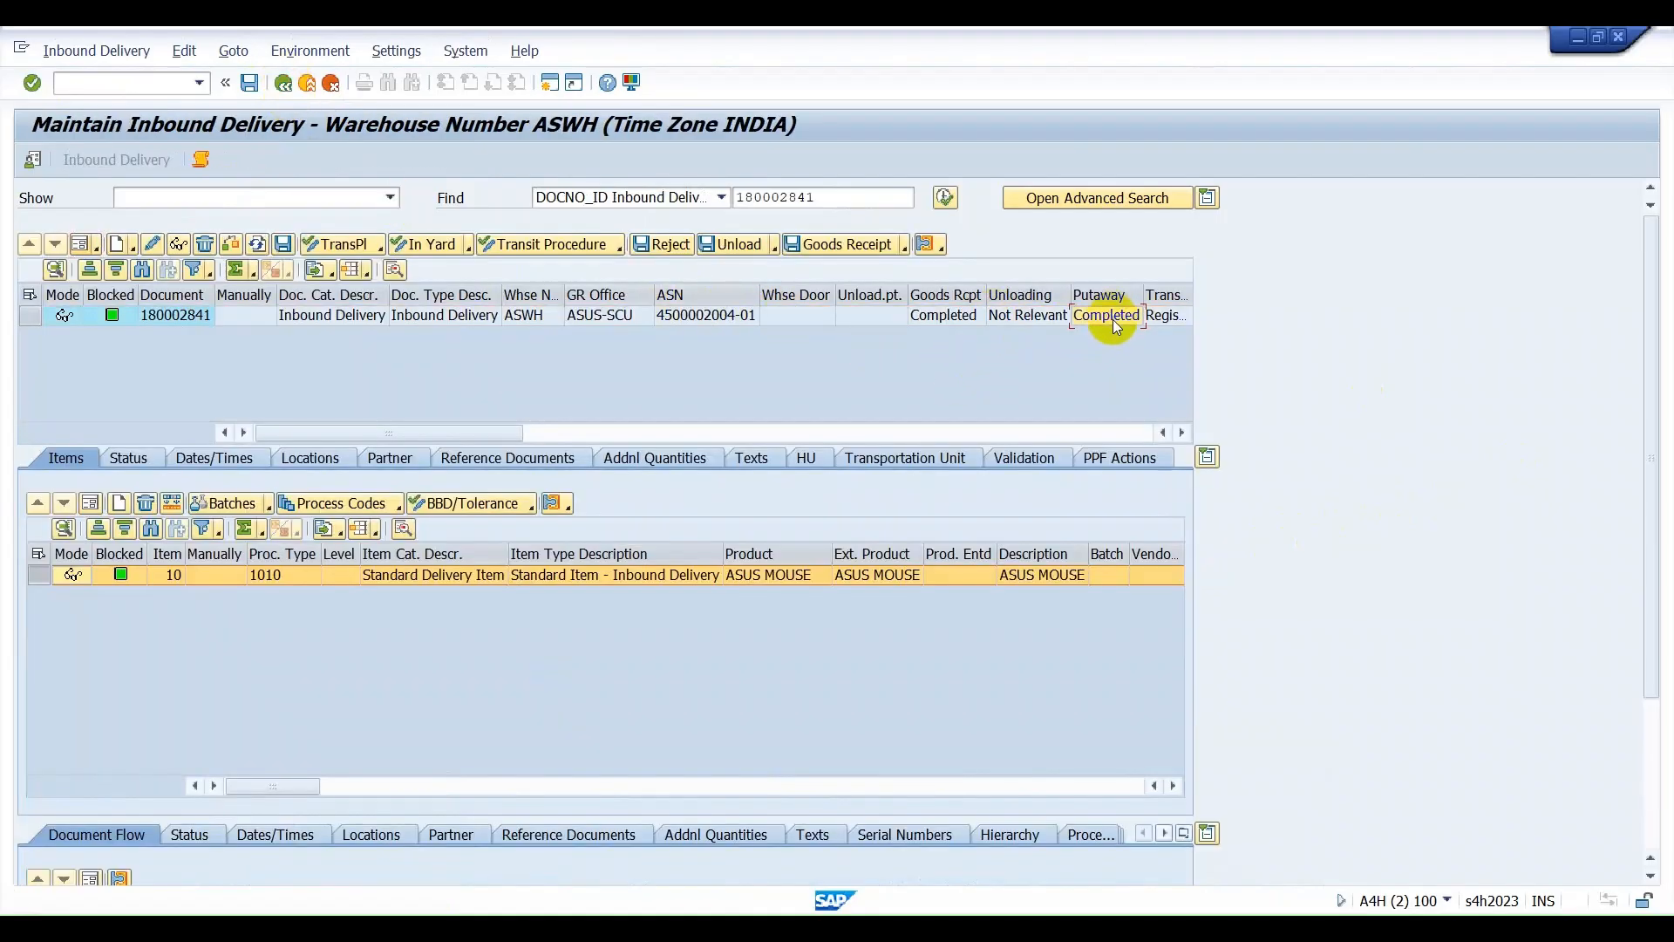
click(1179, 434)
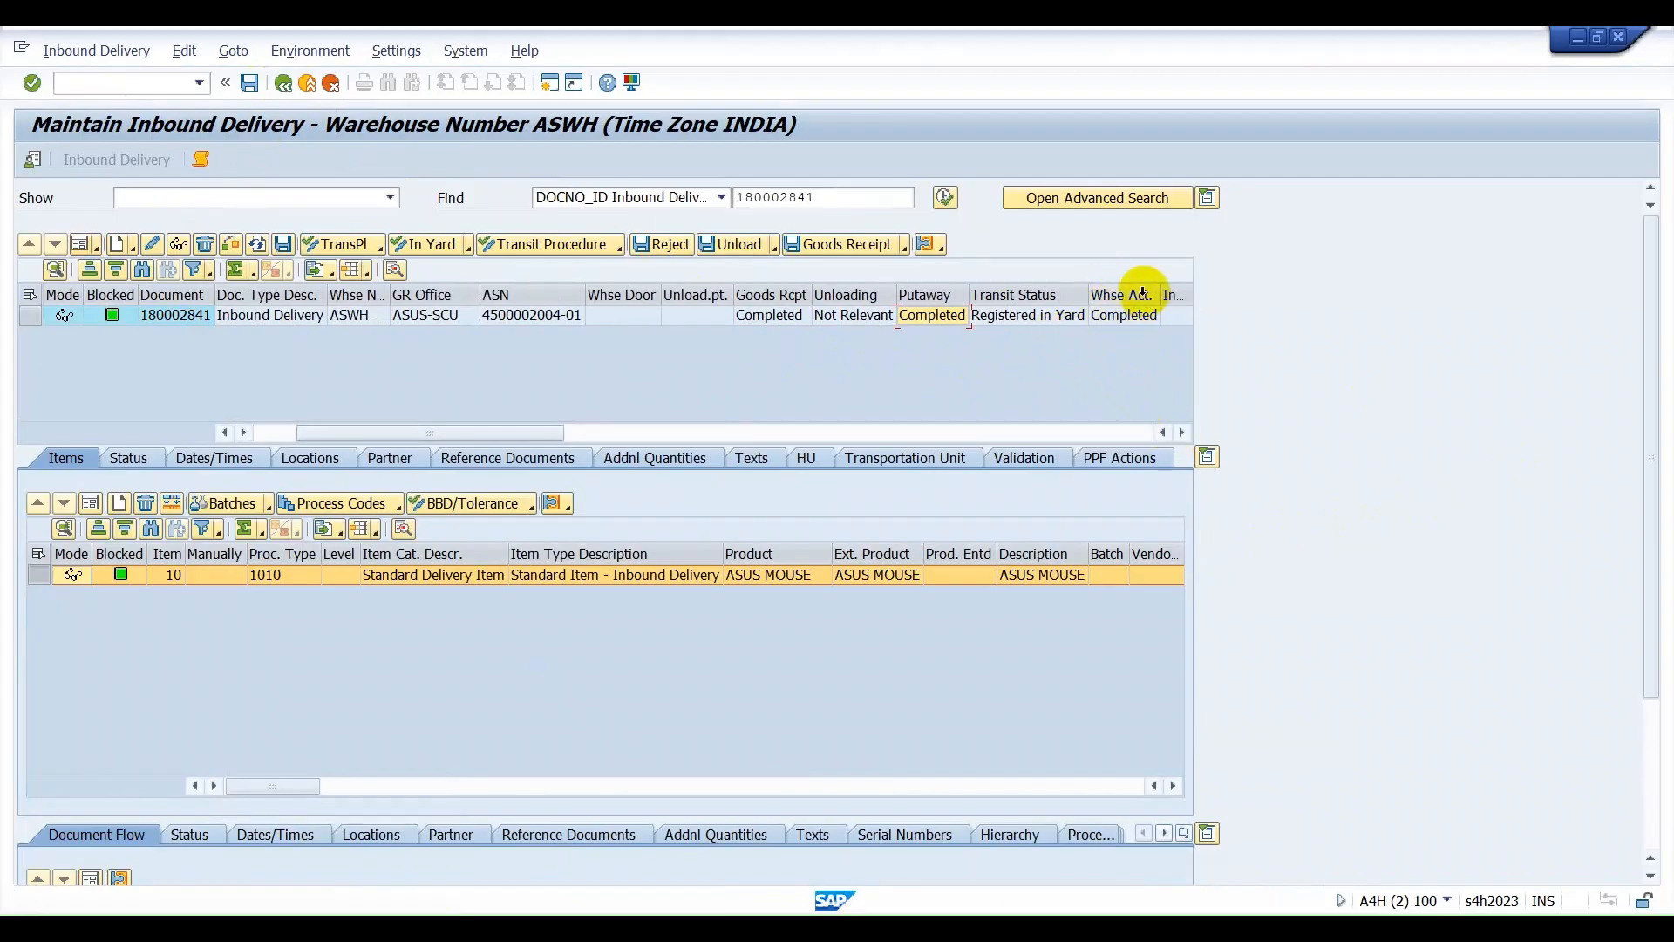
Open a new SAP session, and switch to the warehouse layout in the Excel workbook Book1.
click(551, 85)
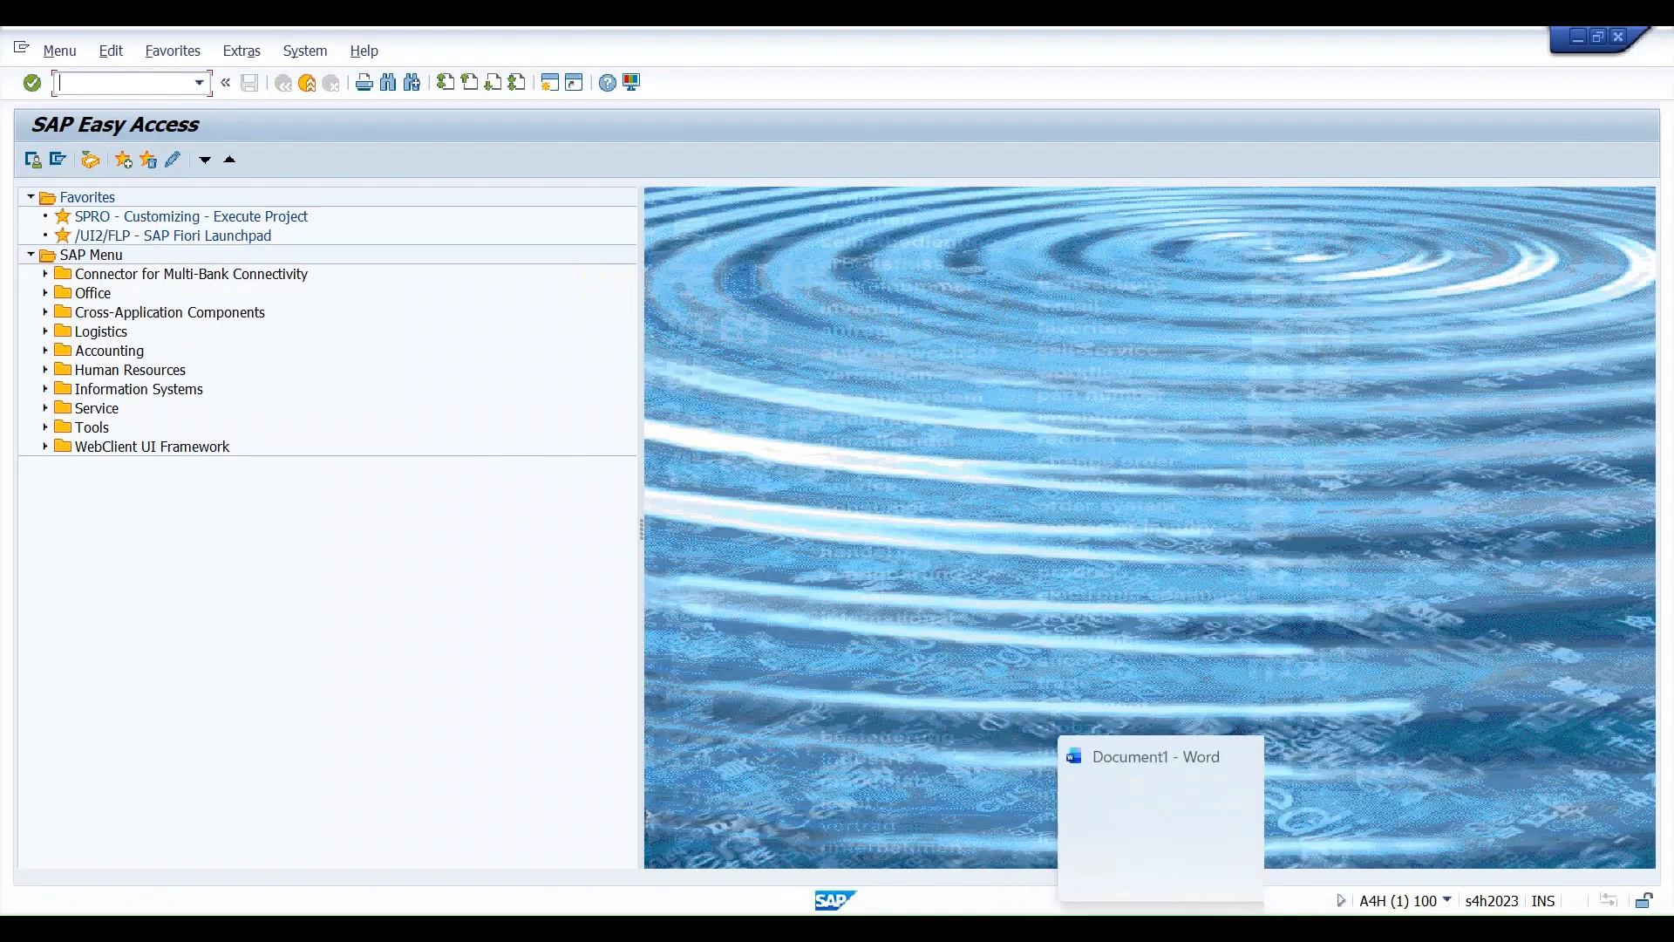
click(1101, 905)
scroll(923, 347, up, 3)
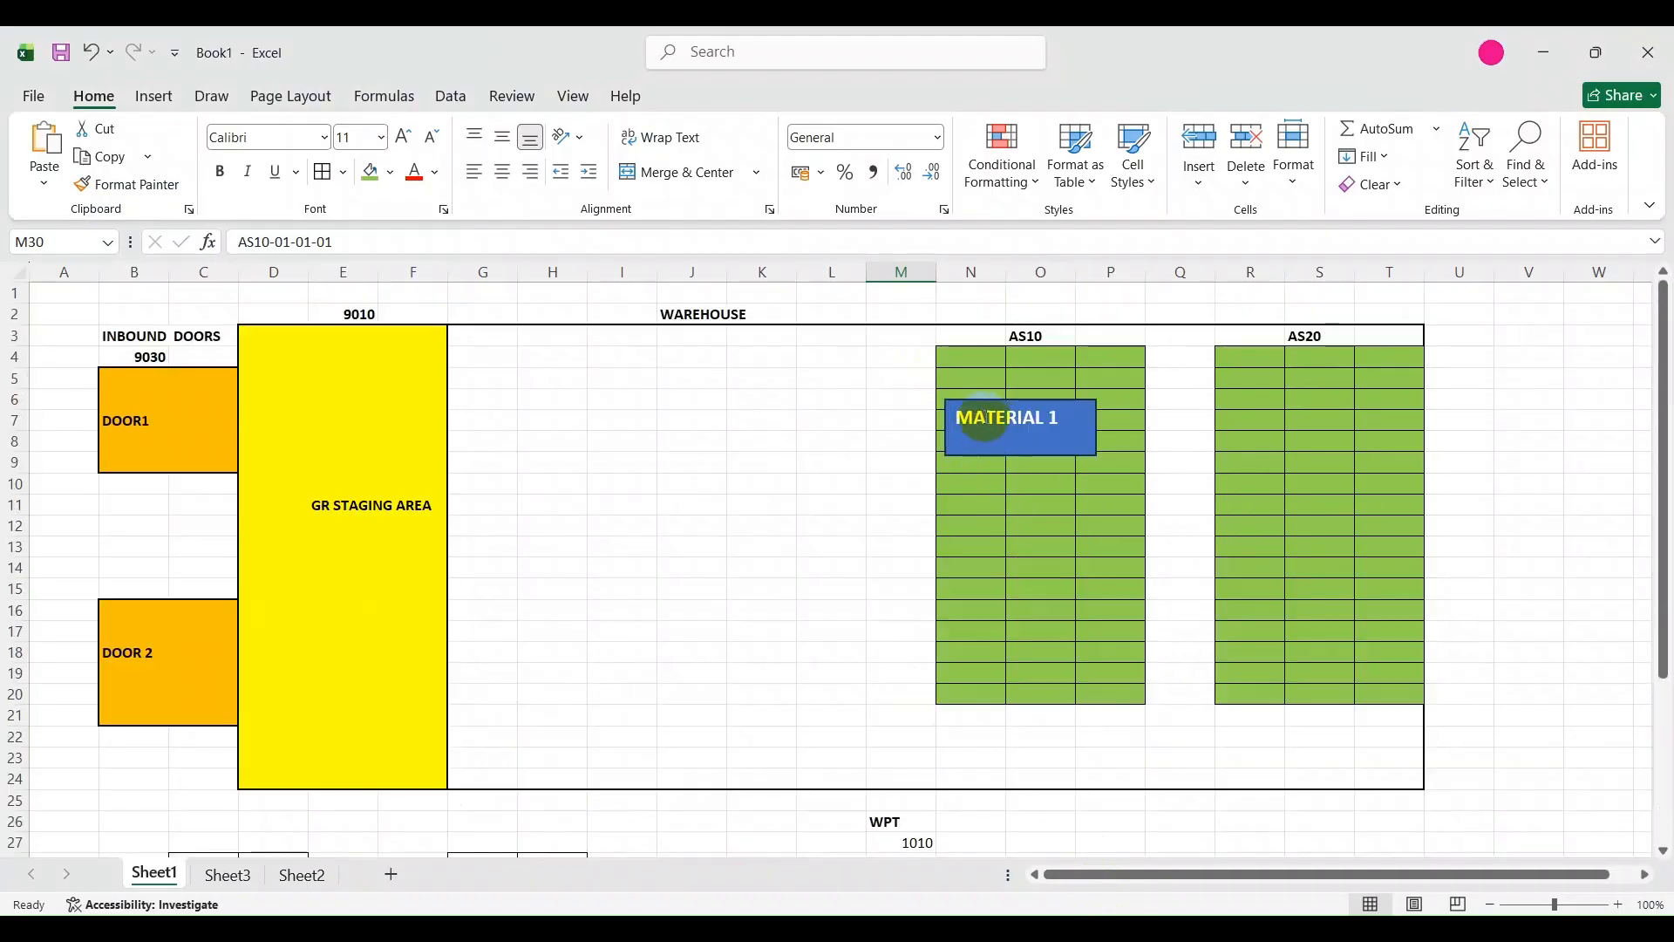
Move the MATERIAL 1 box down to about rows 17 to 19 of the AS10 rack.
drag(1000, 418, 1024, 511)
click(1067, 375)
drag(1056, 400, 1059, 629)
Label the first bin of the AS10 rack, cell N4, as AS10-01-01.
click(960, 380)
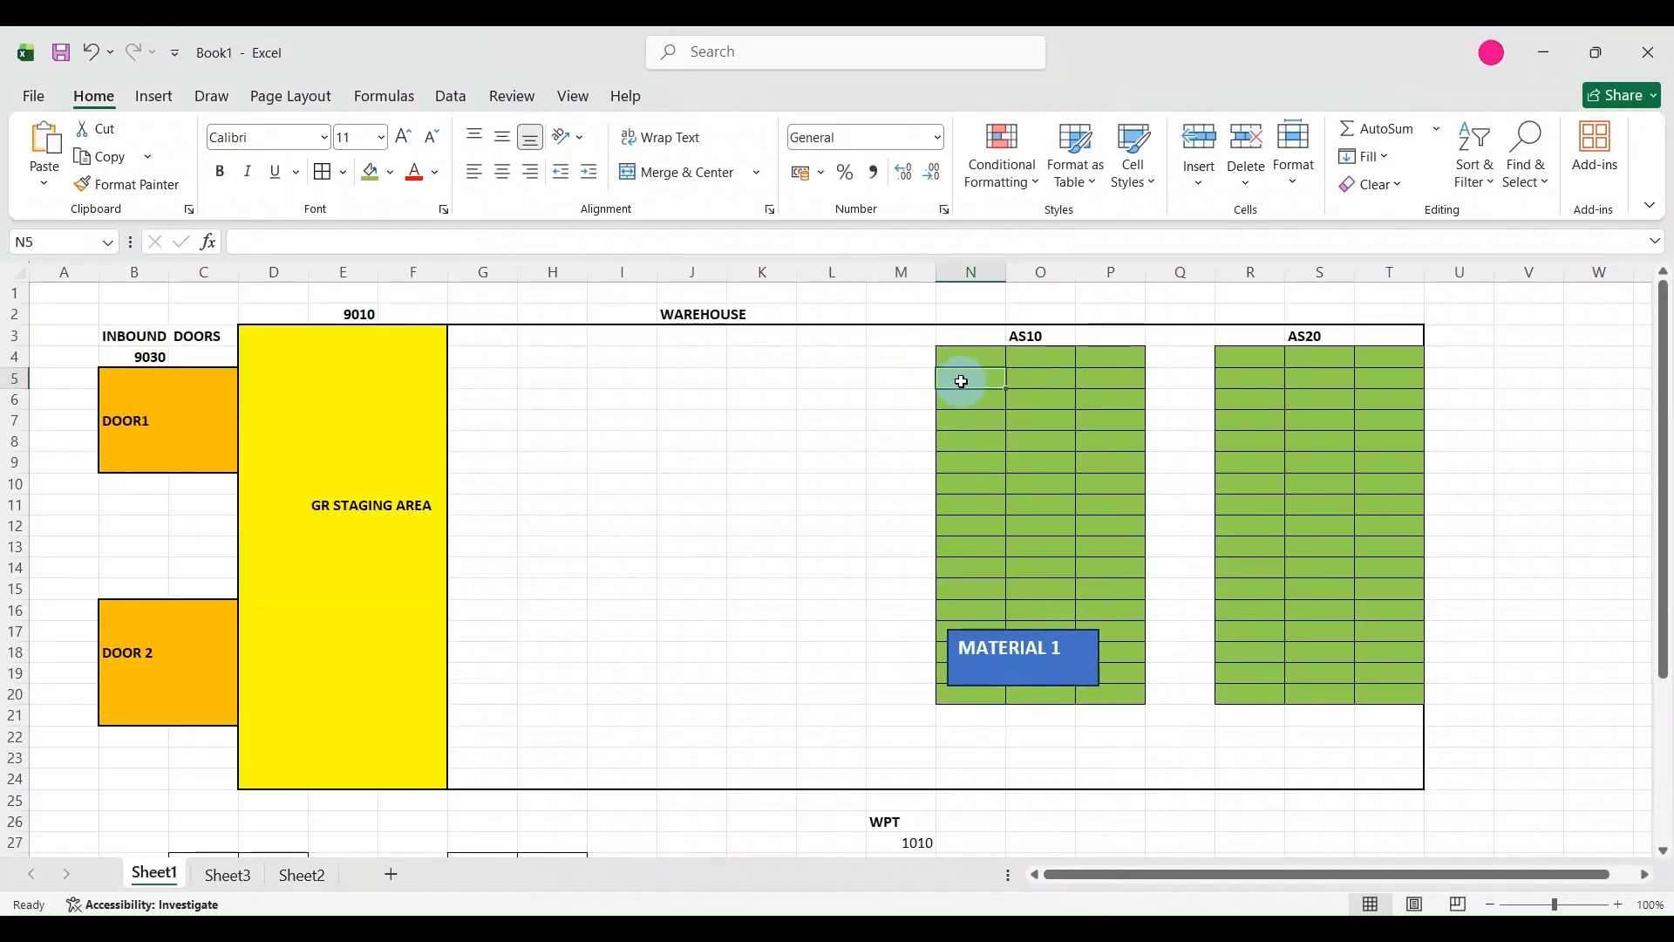
click(953, 361)
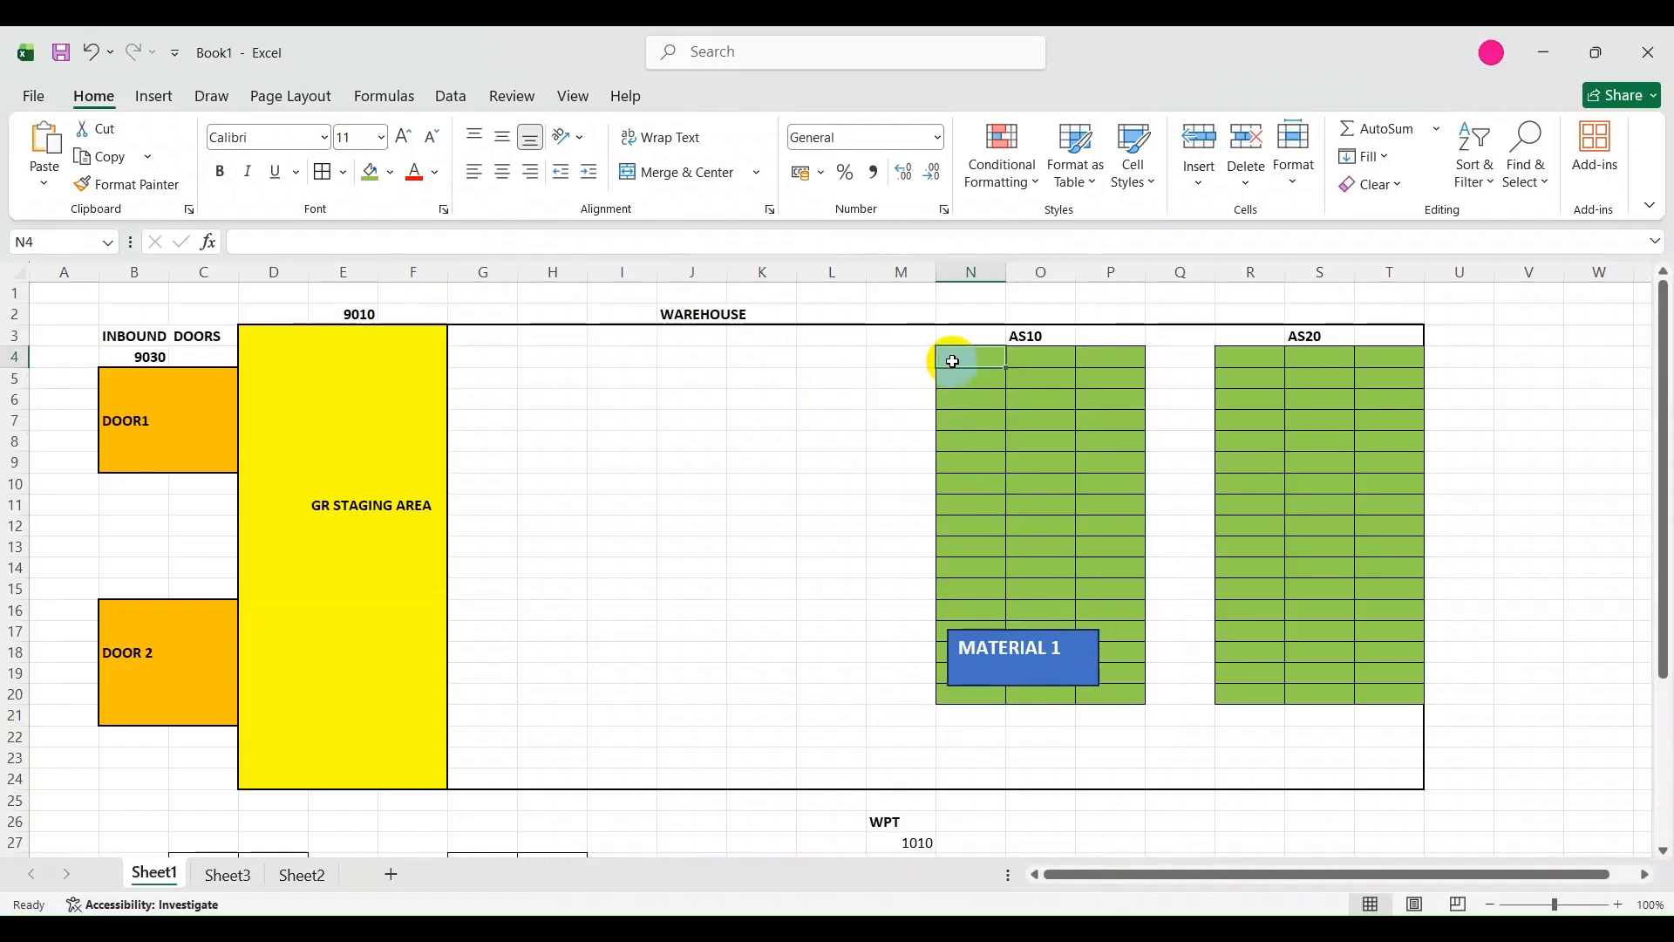
text(AS10-01-01)
key(Return)
click(976, 356)
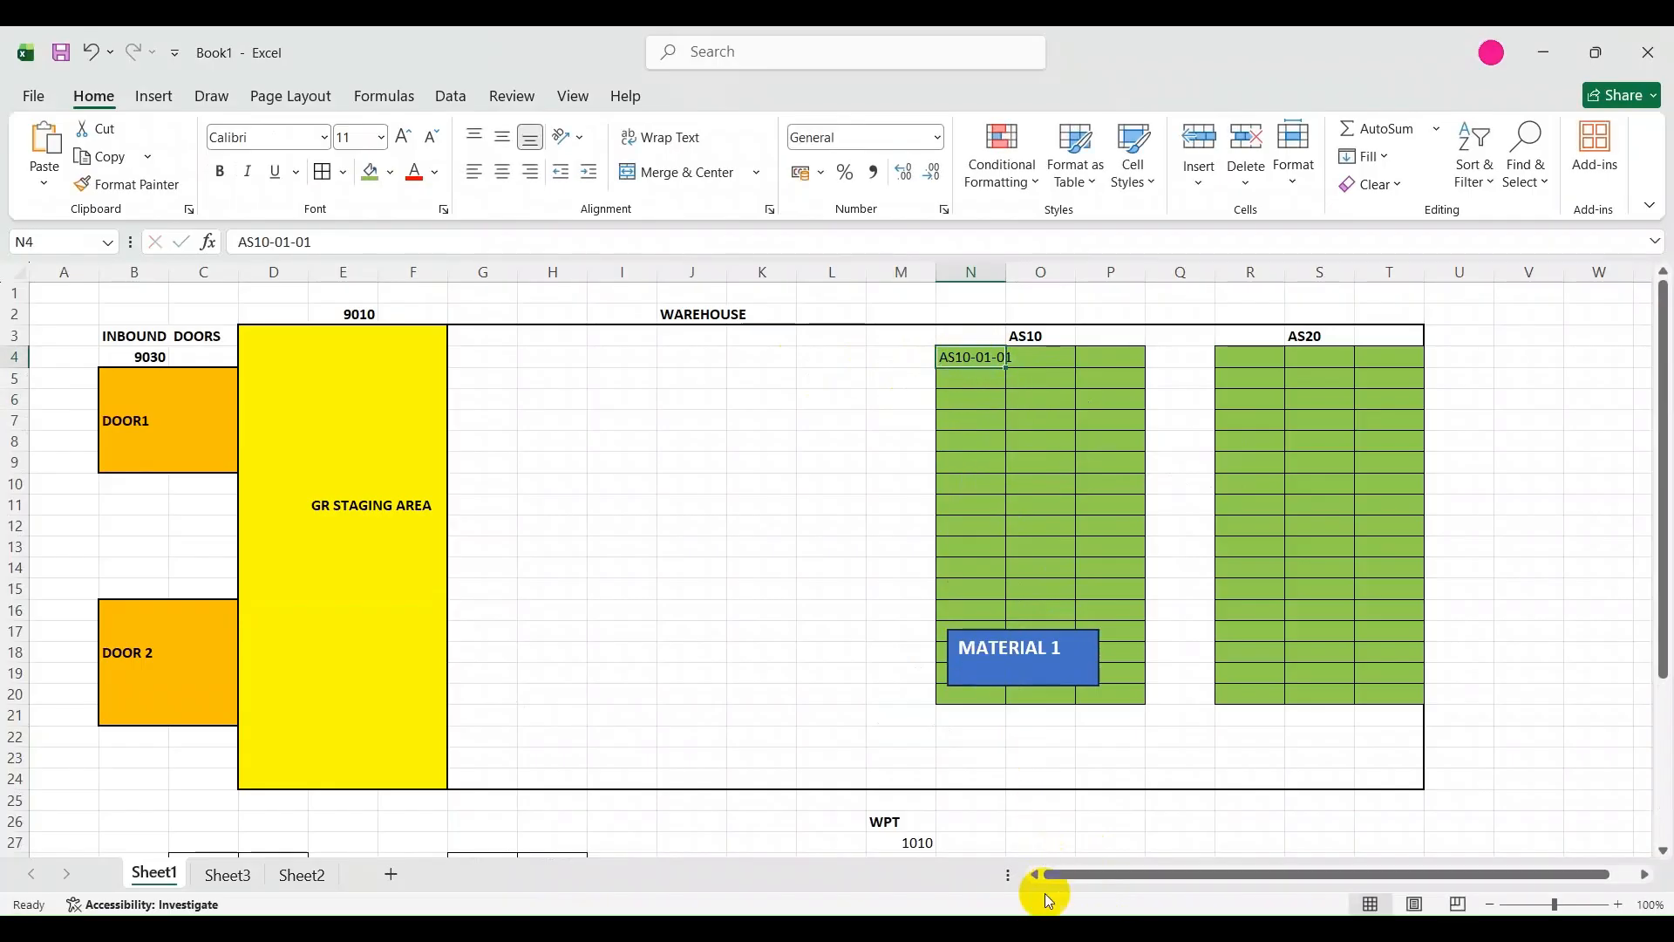
Switch to the SAP Easy Access session and run transaction /N/SCWM/MON.
click(1039, 927)
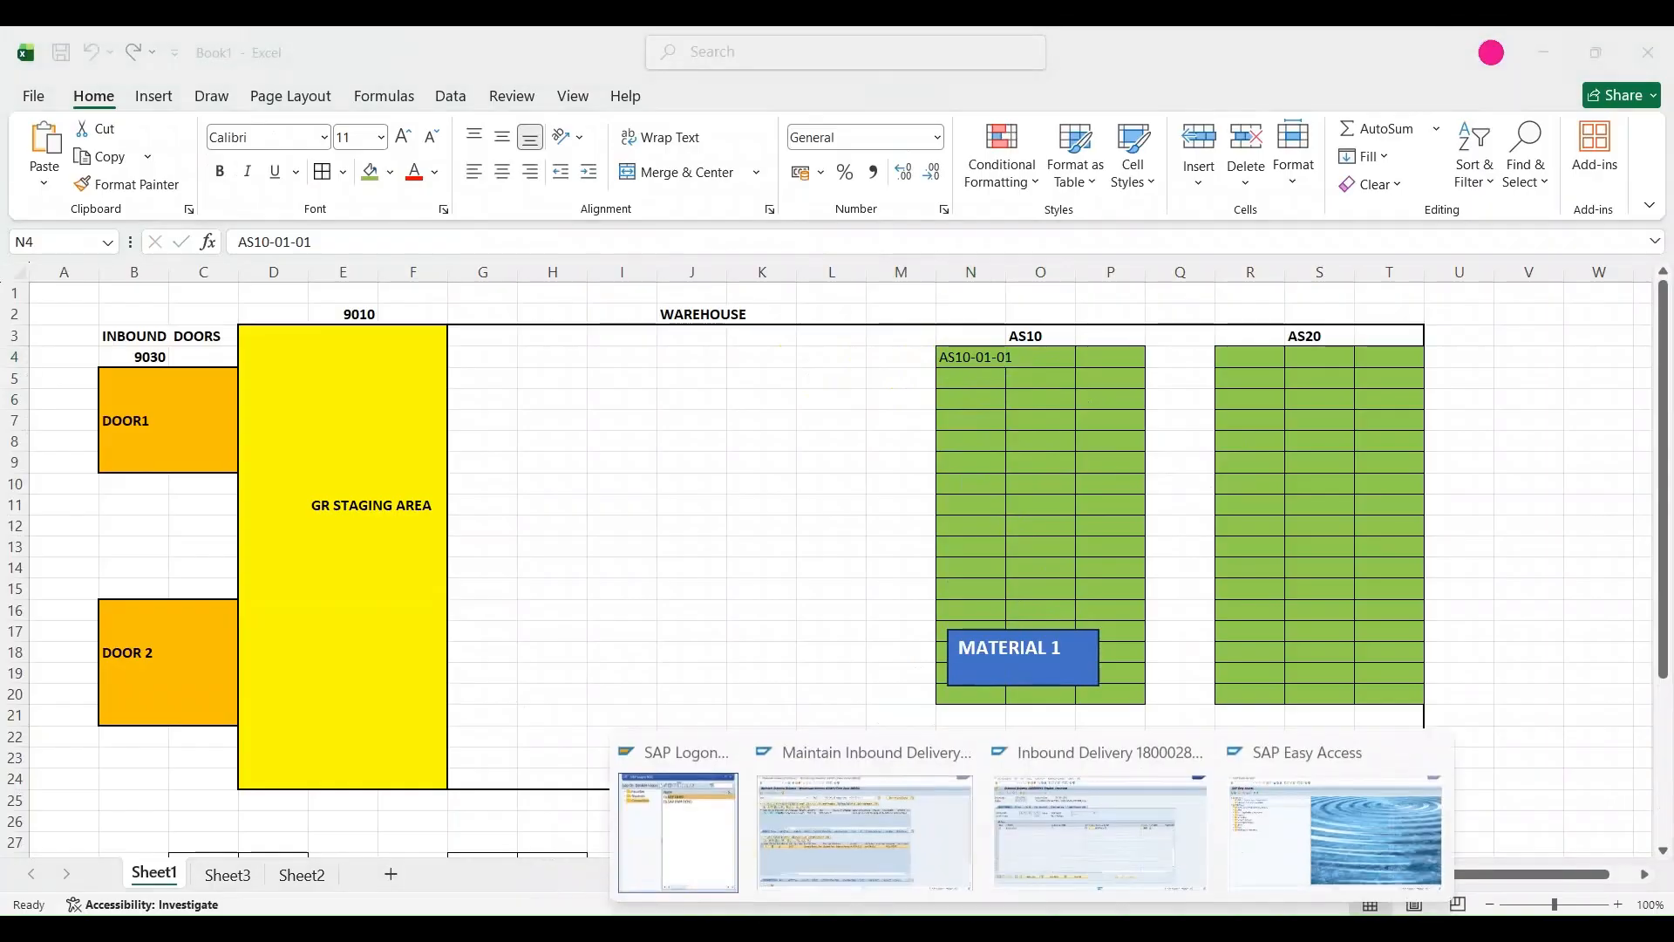
click(1350, 829)
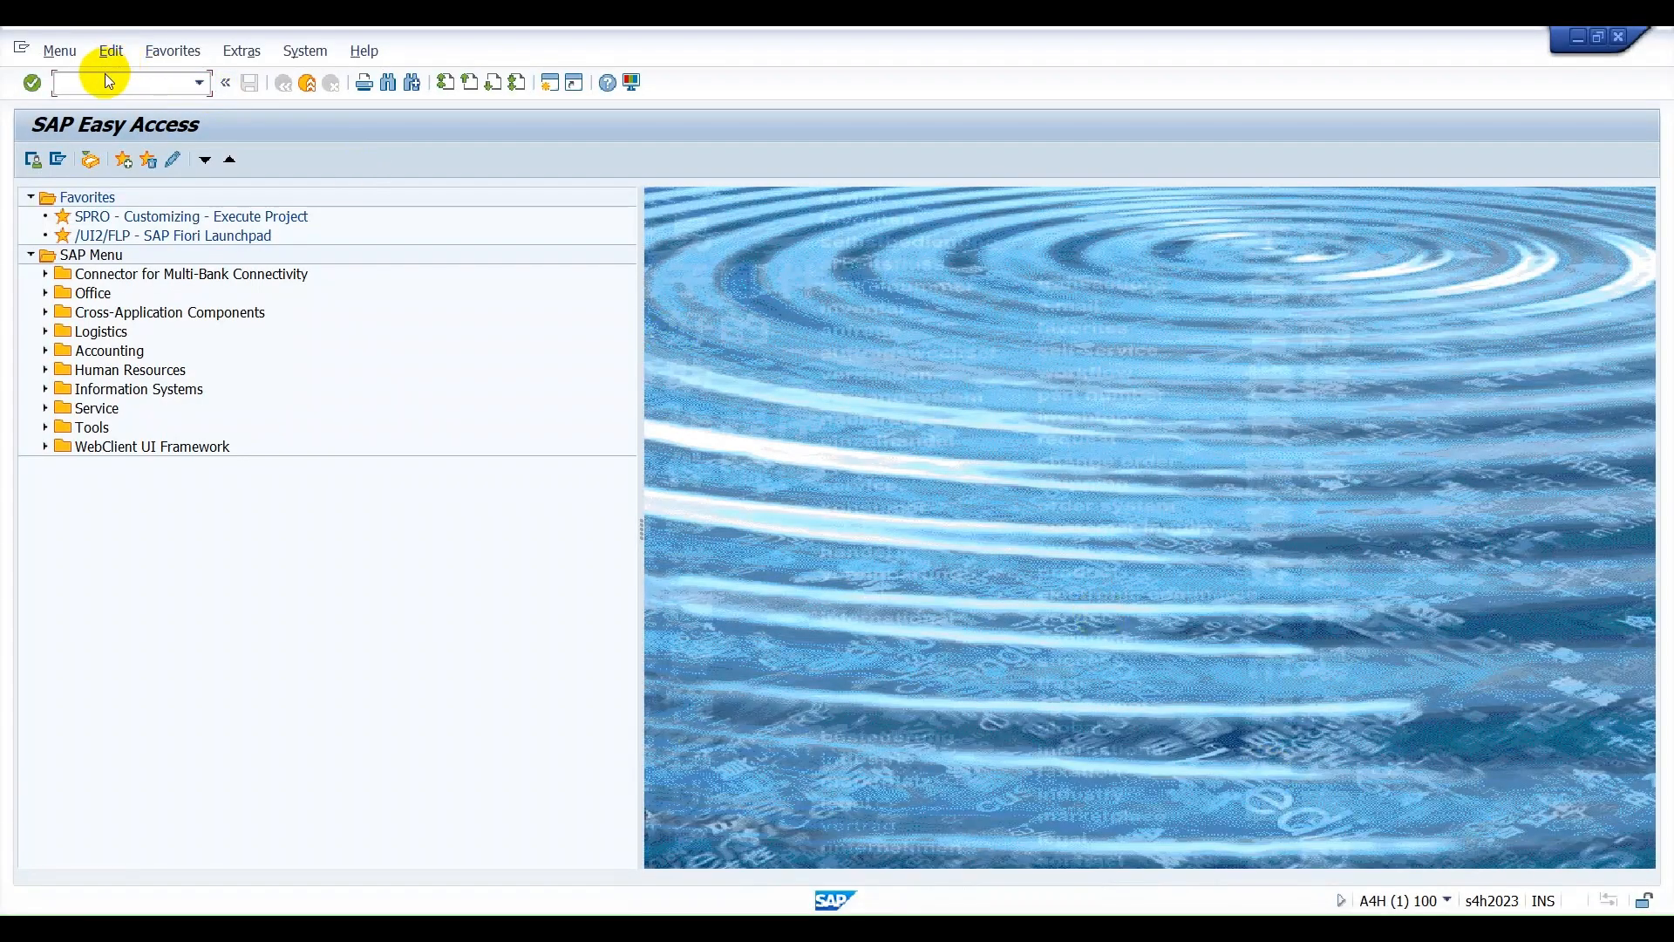
text(/N/SCWM/MON)
key(Return)
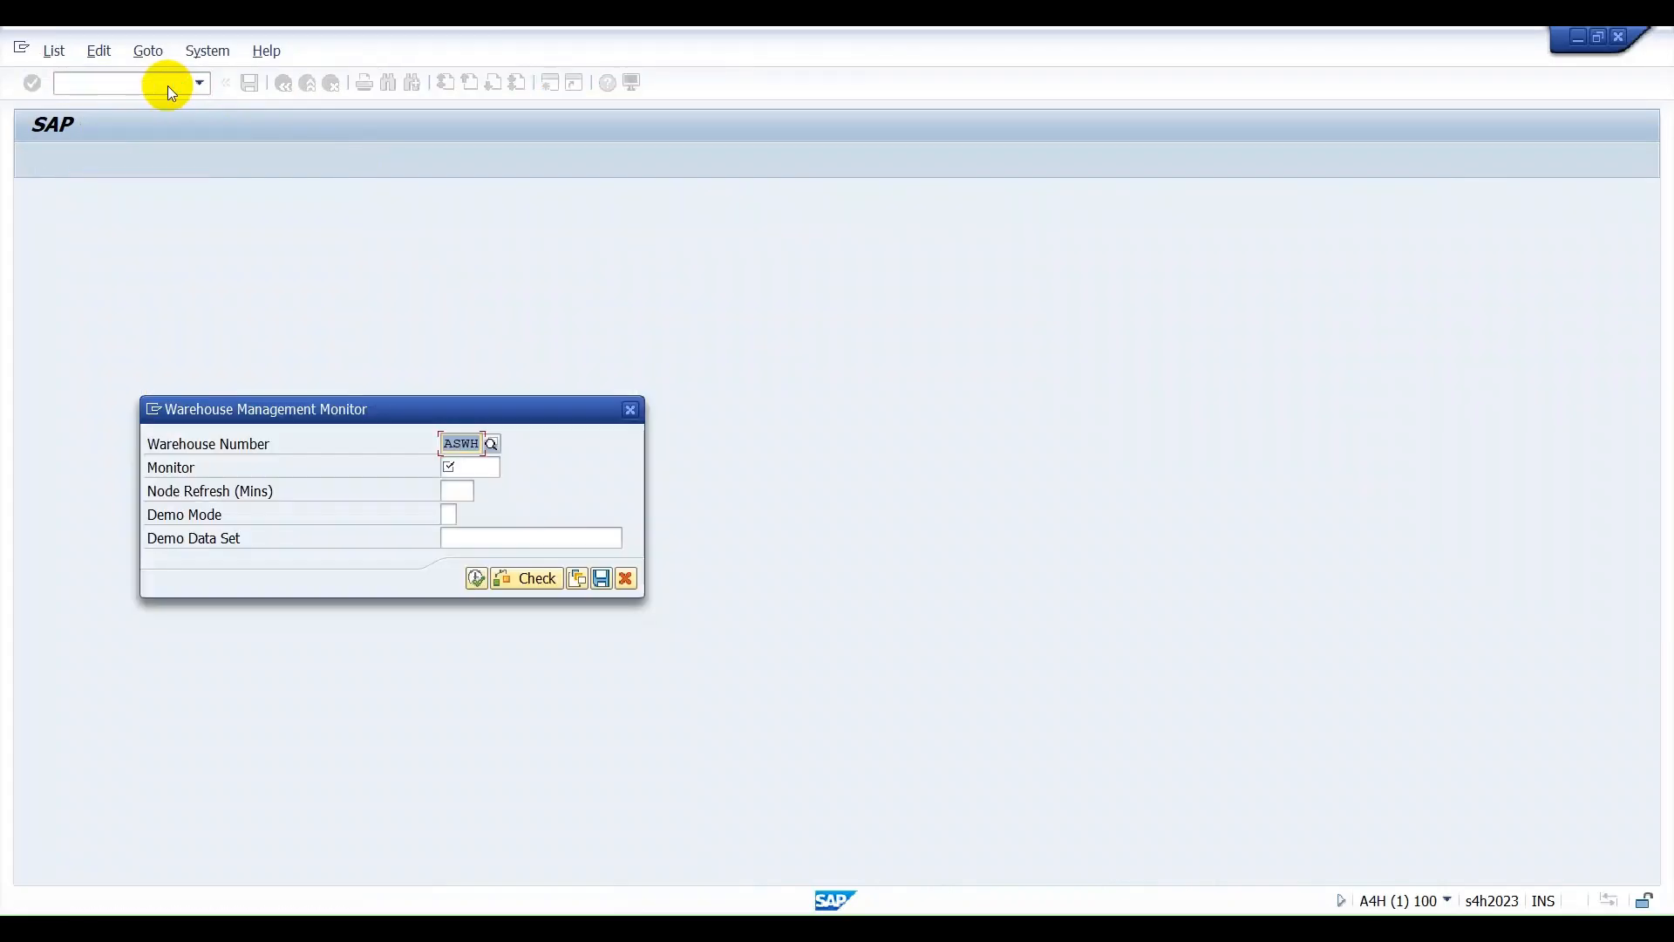
Start the warehouse monitor for warehouse ASWH with the SAP Standard Monitor.
click(471, 465)
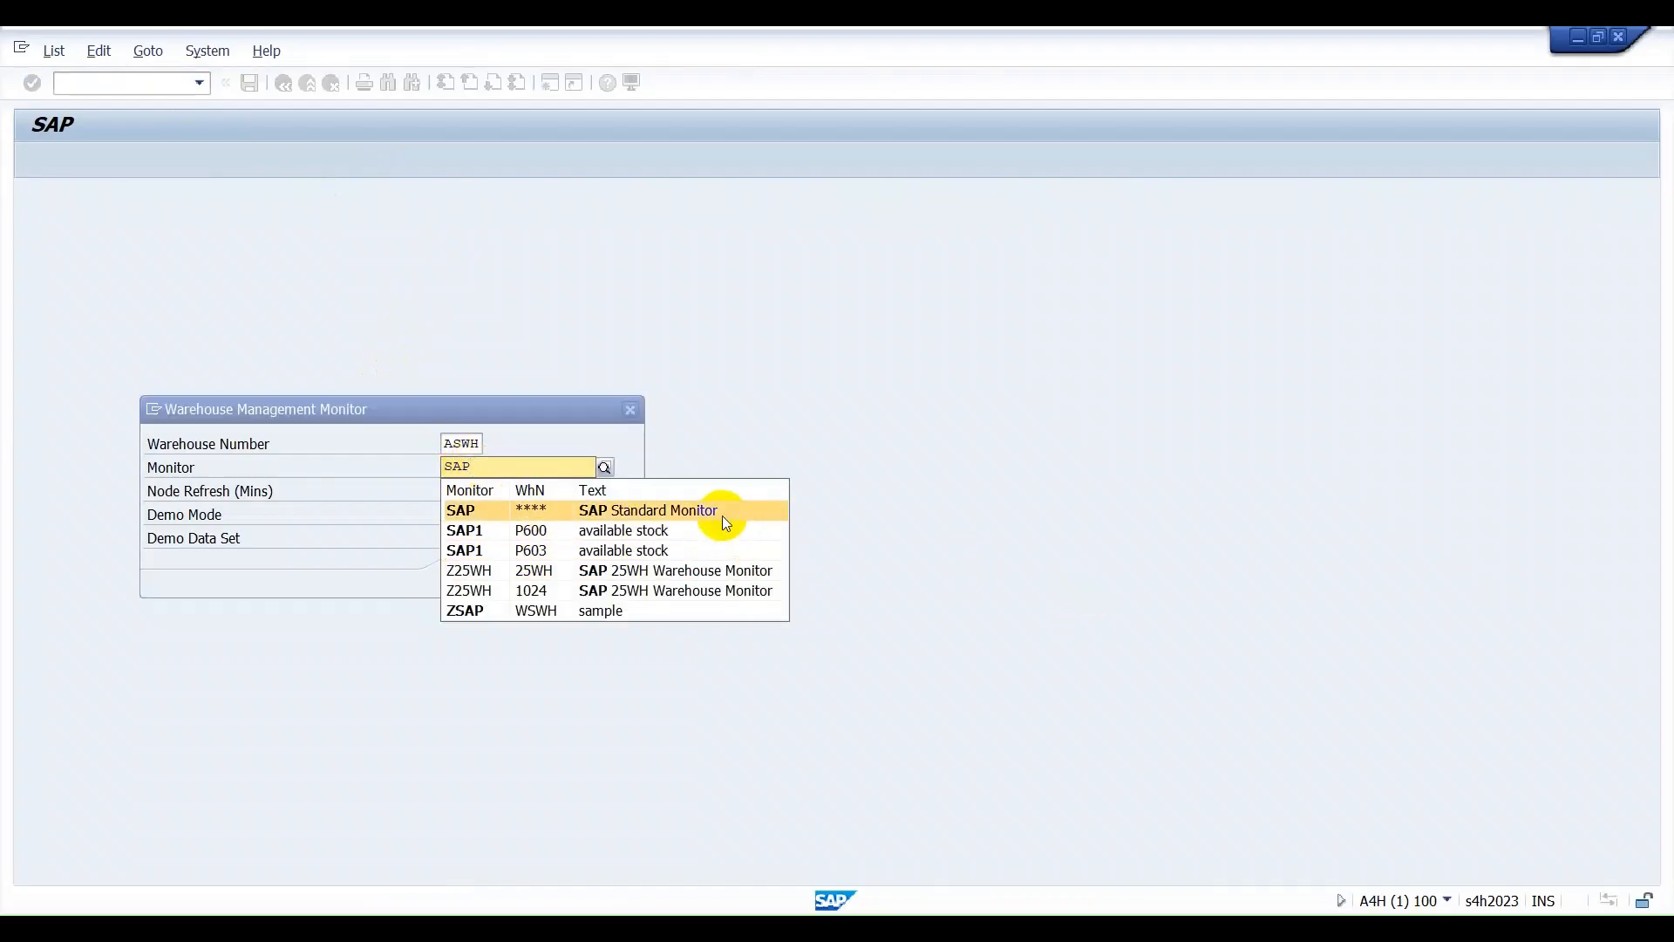
click(722, 510)
click(481, 578)
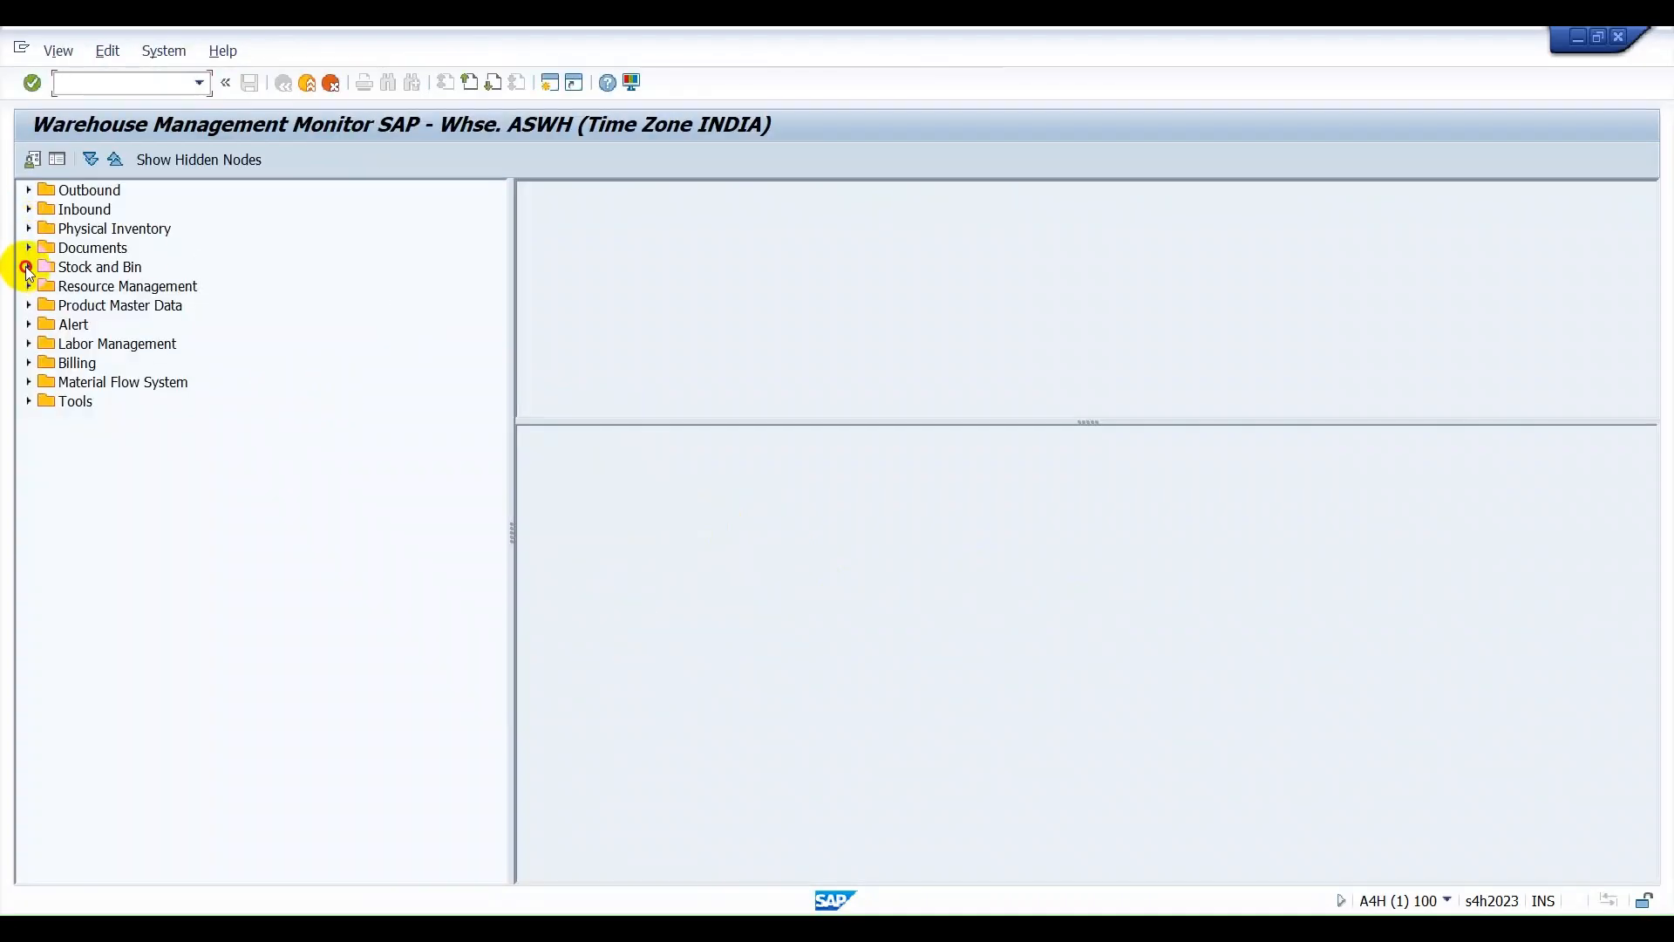
List the storage bins of storage type AS10 through the Storage Bin node under Stock and Bin.
click(29, 268)
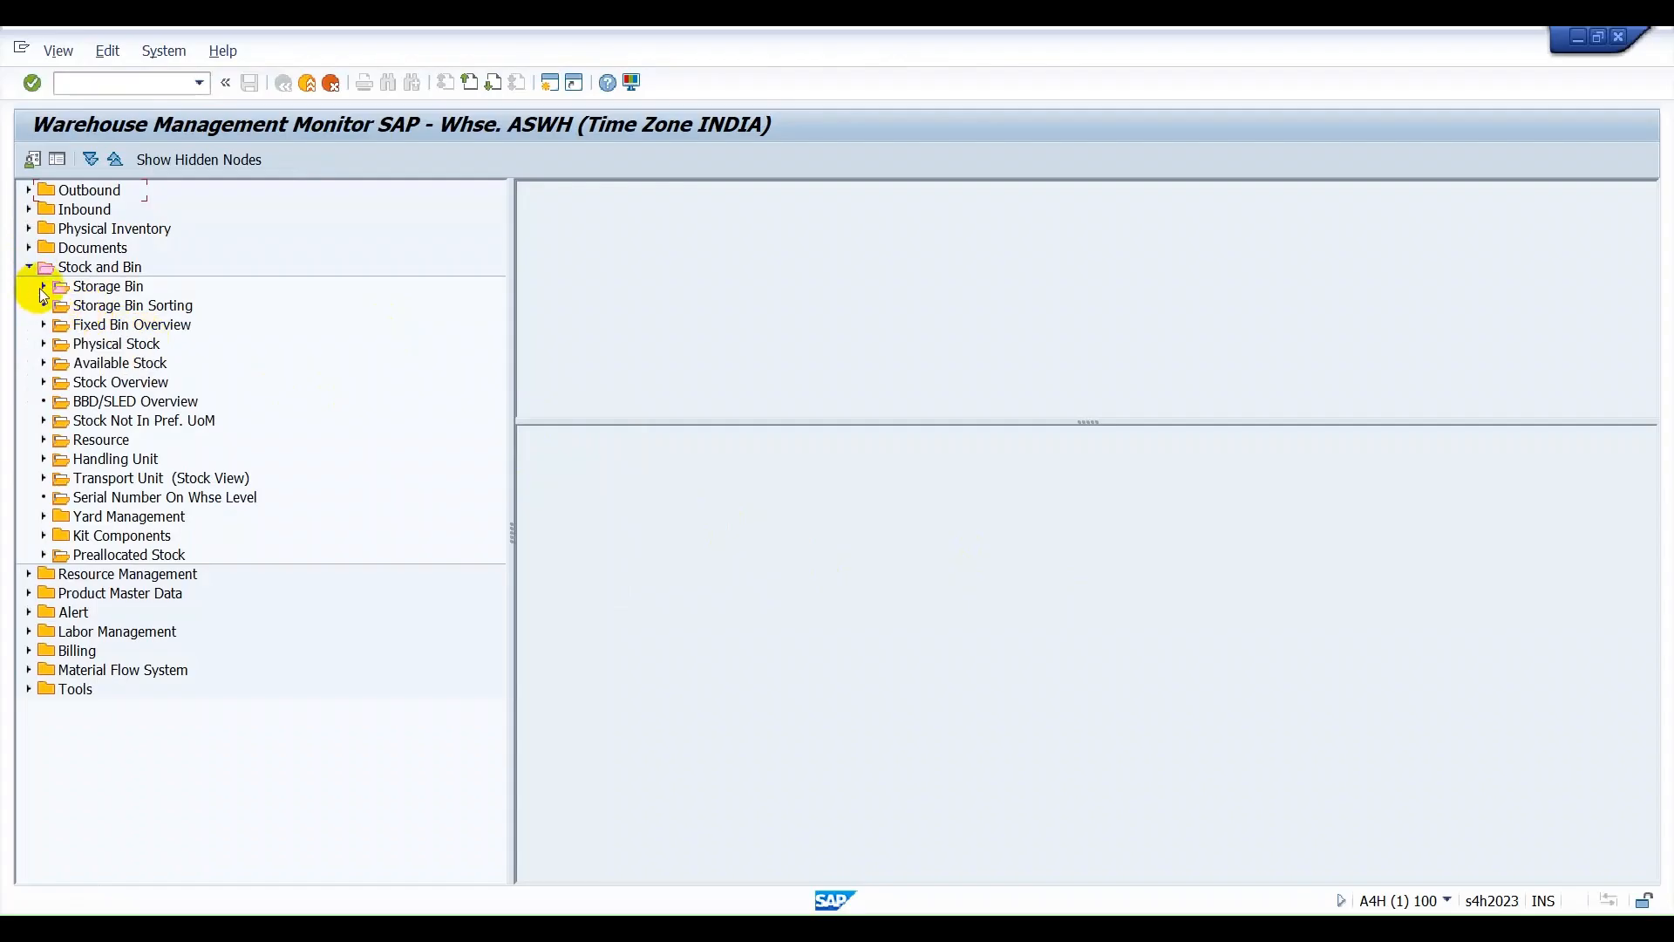
click(43, 286)
double_click(99, 292)
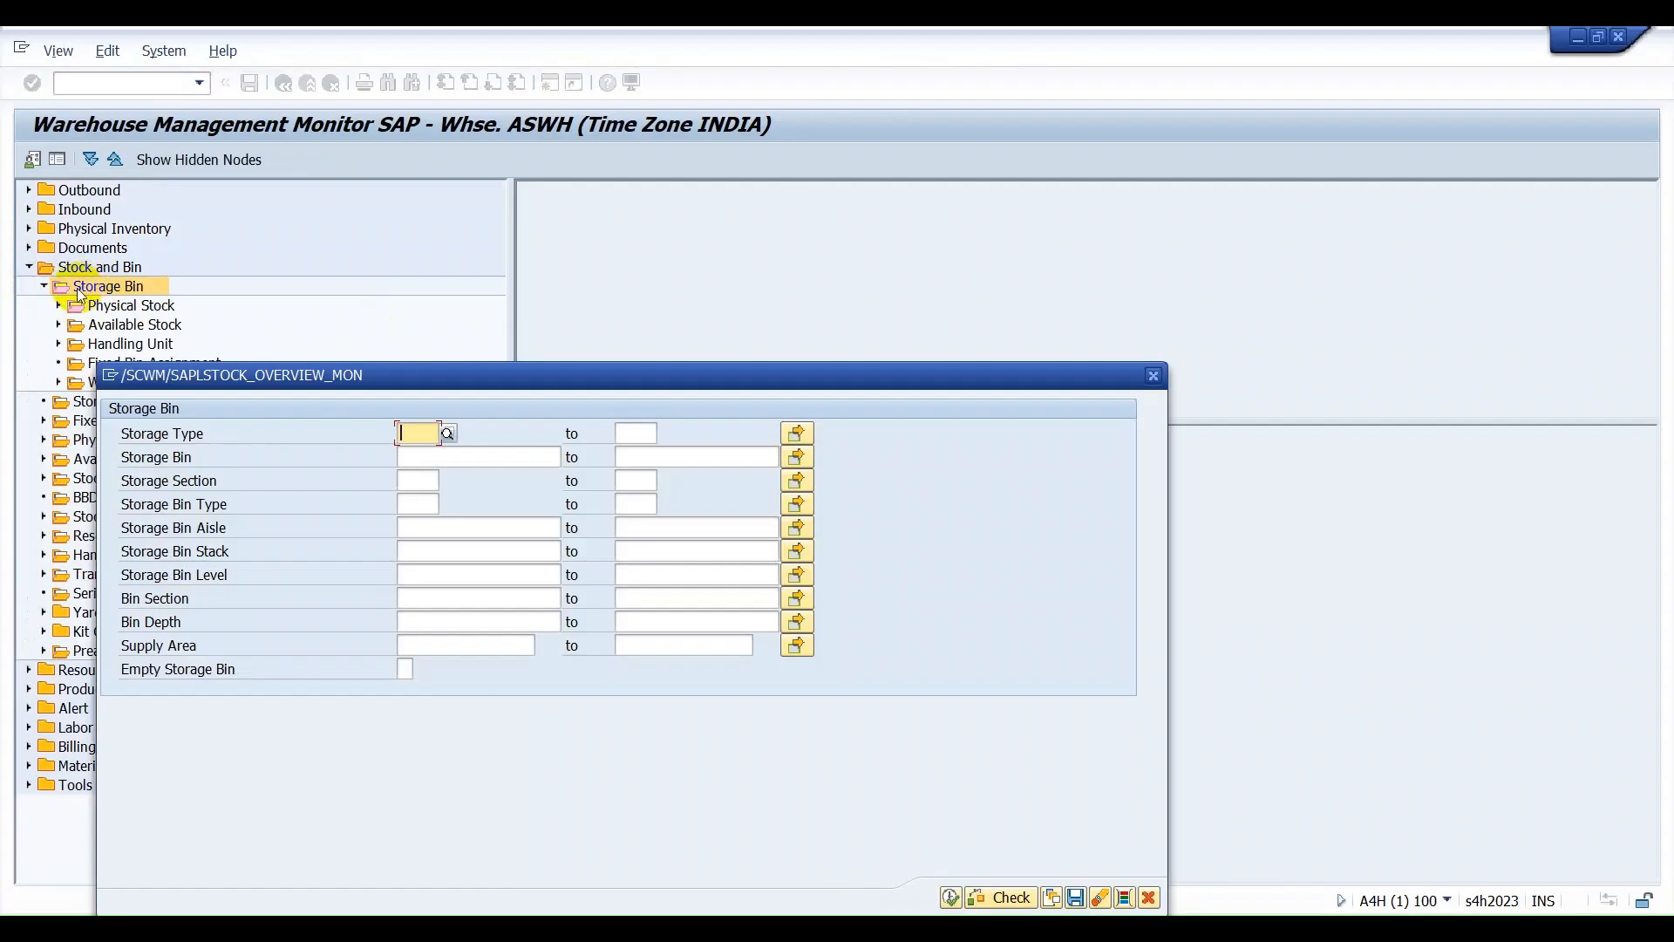
text(AS10)
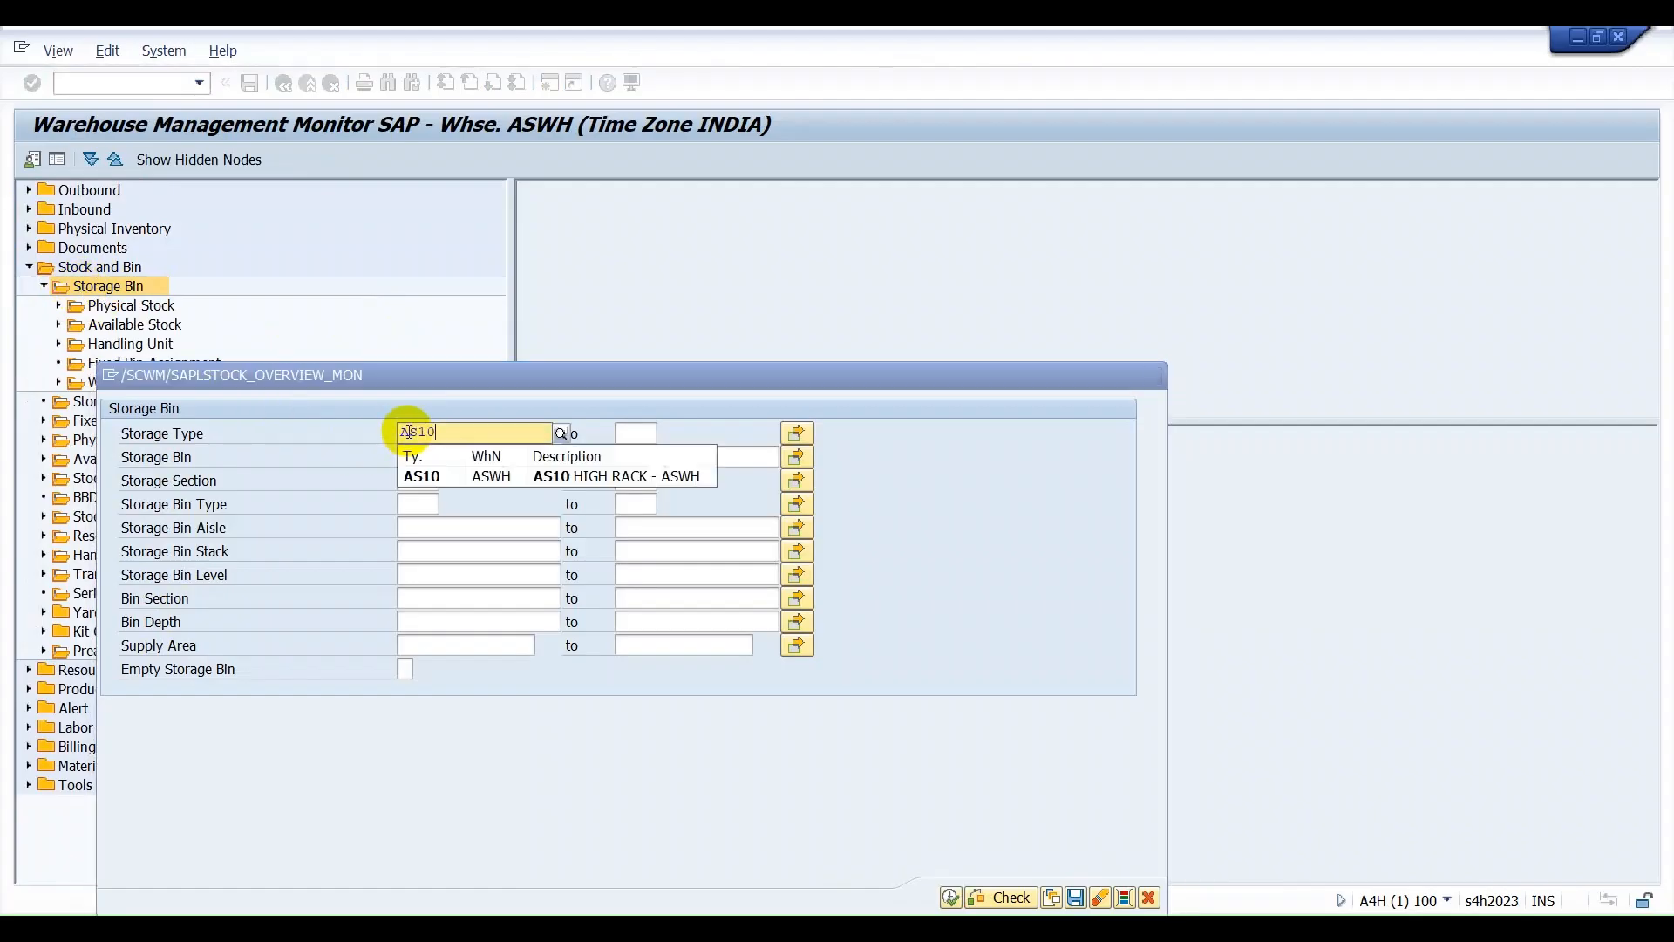
click(426, 475)
click(951, 897)
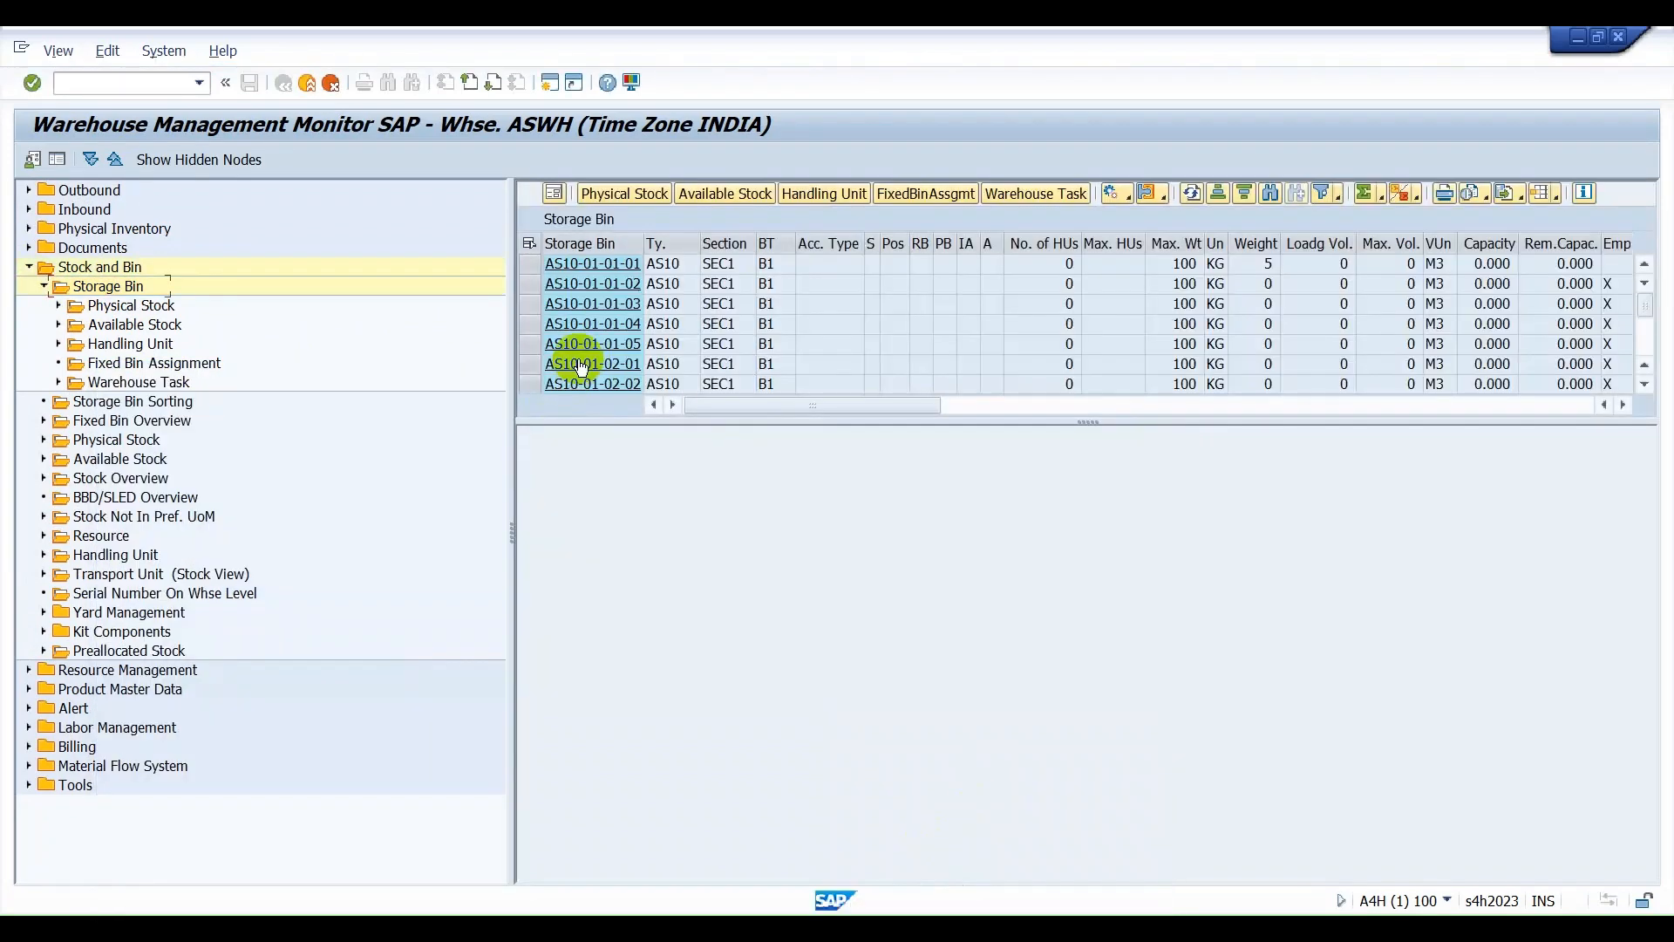
Enlarge the storage bin list, display the physical stock for all AS10 bins, and select all the stock rows.
drag(546, 423, 550, 698)
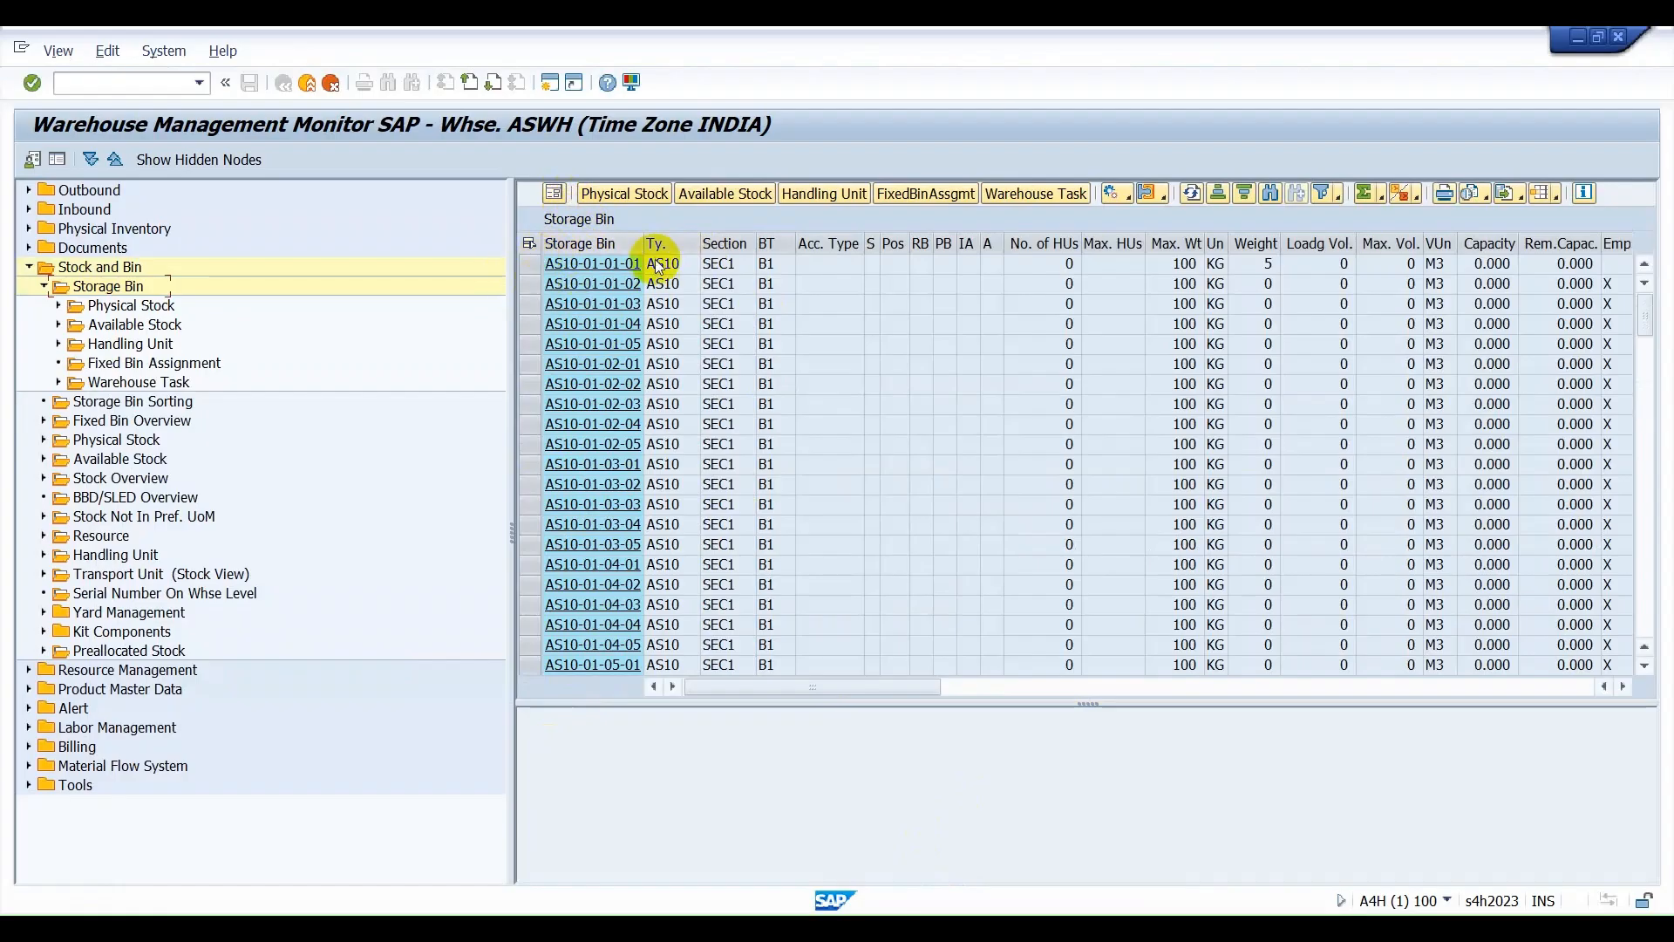
click(529, 244)
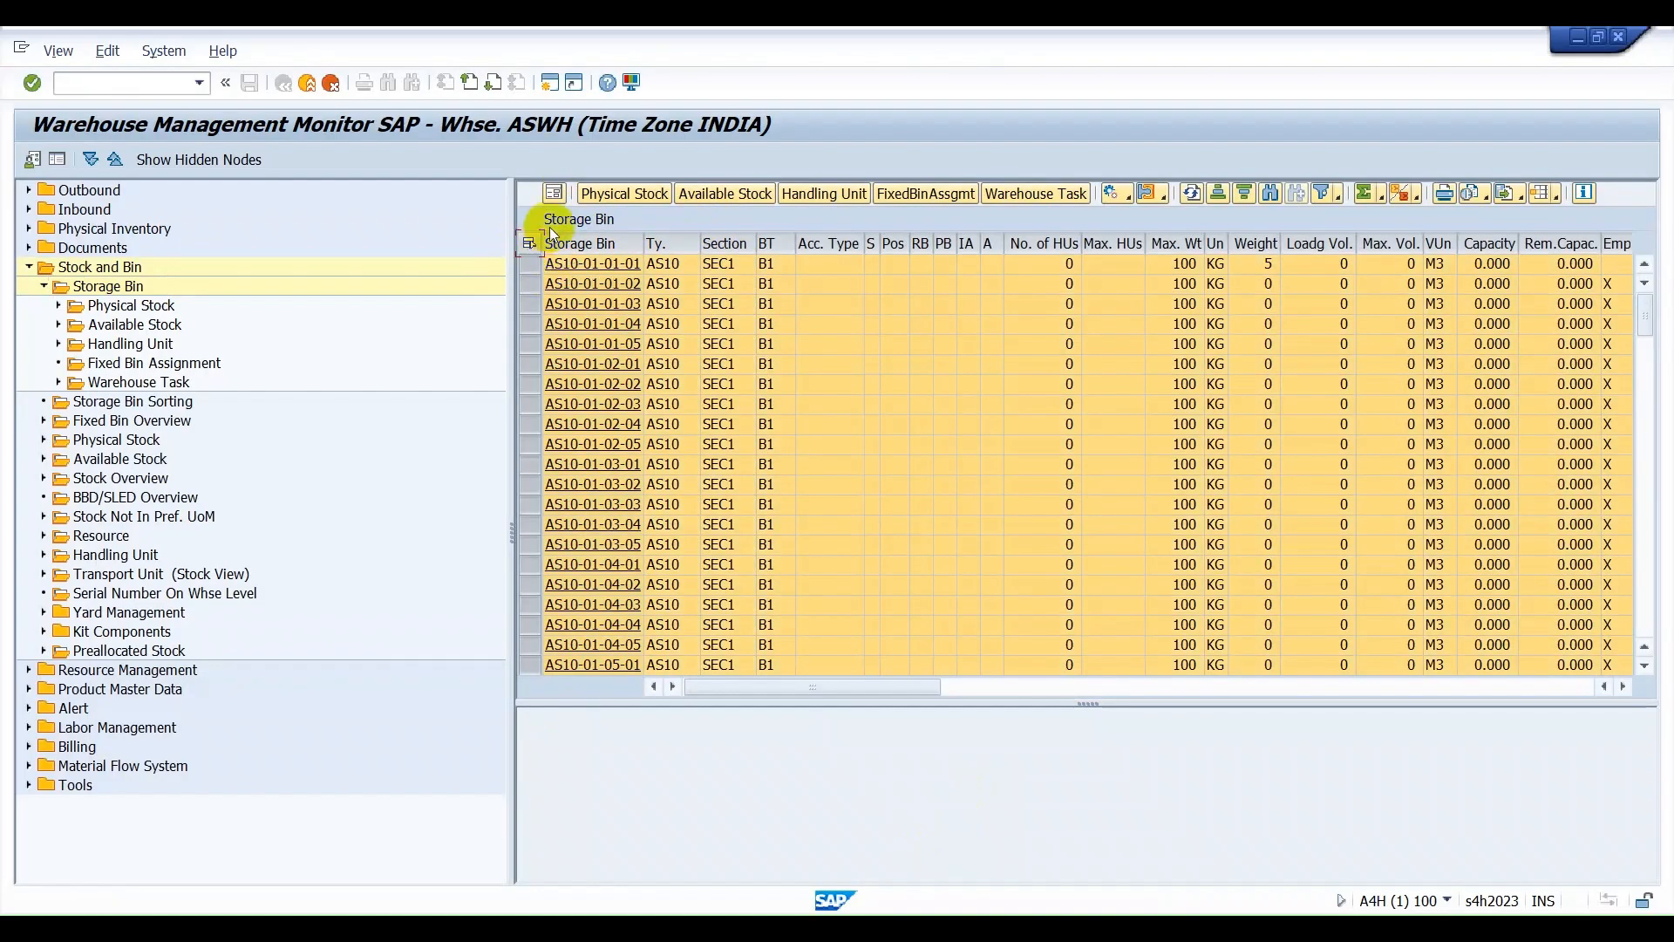
click(608, 196)
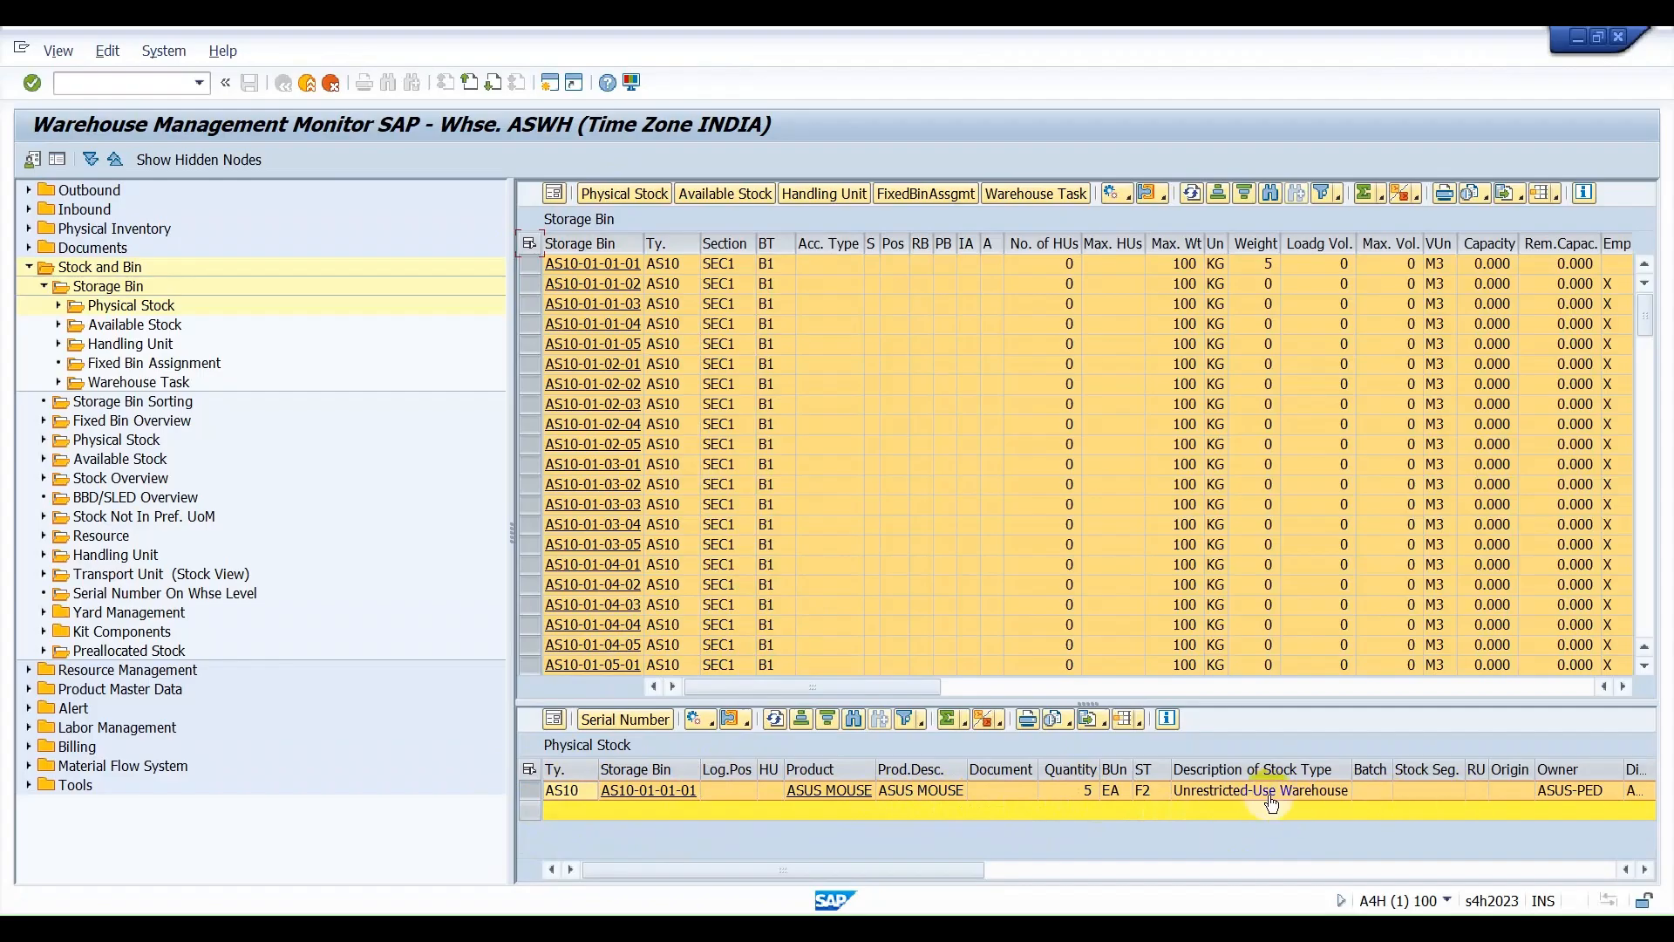
click(531, 771)
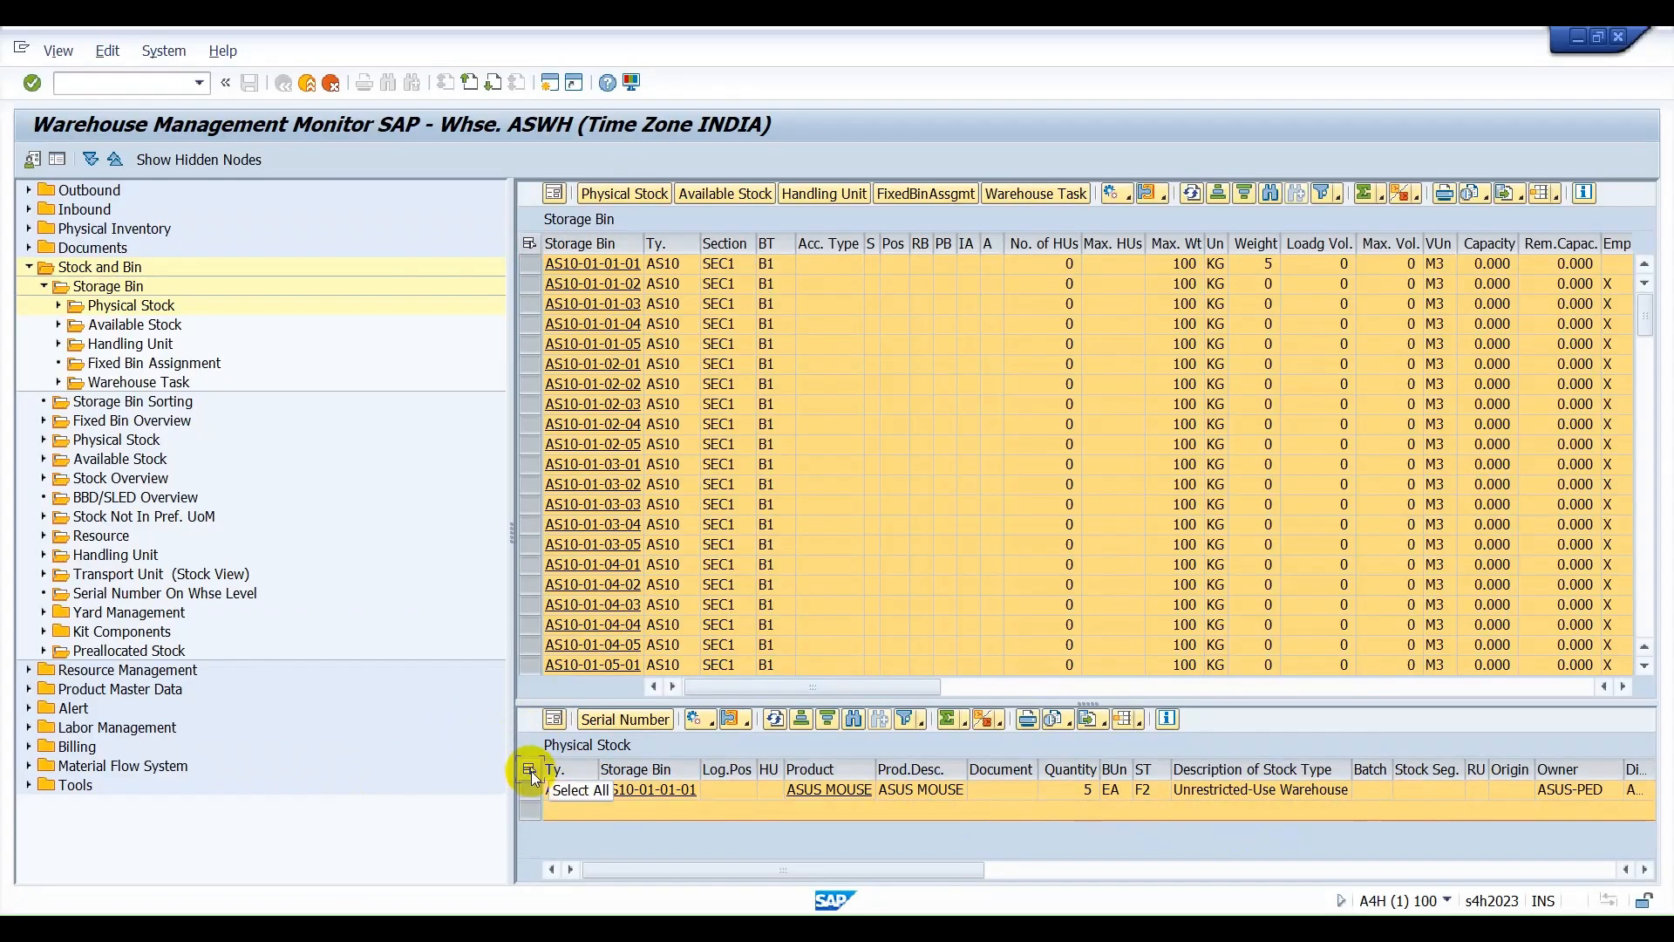